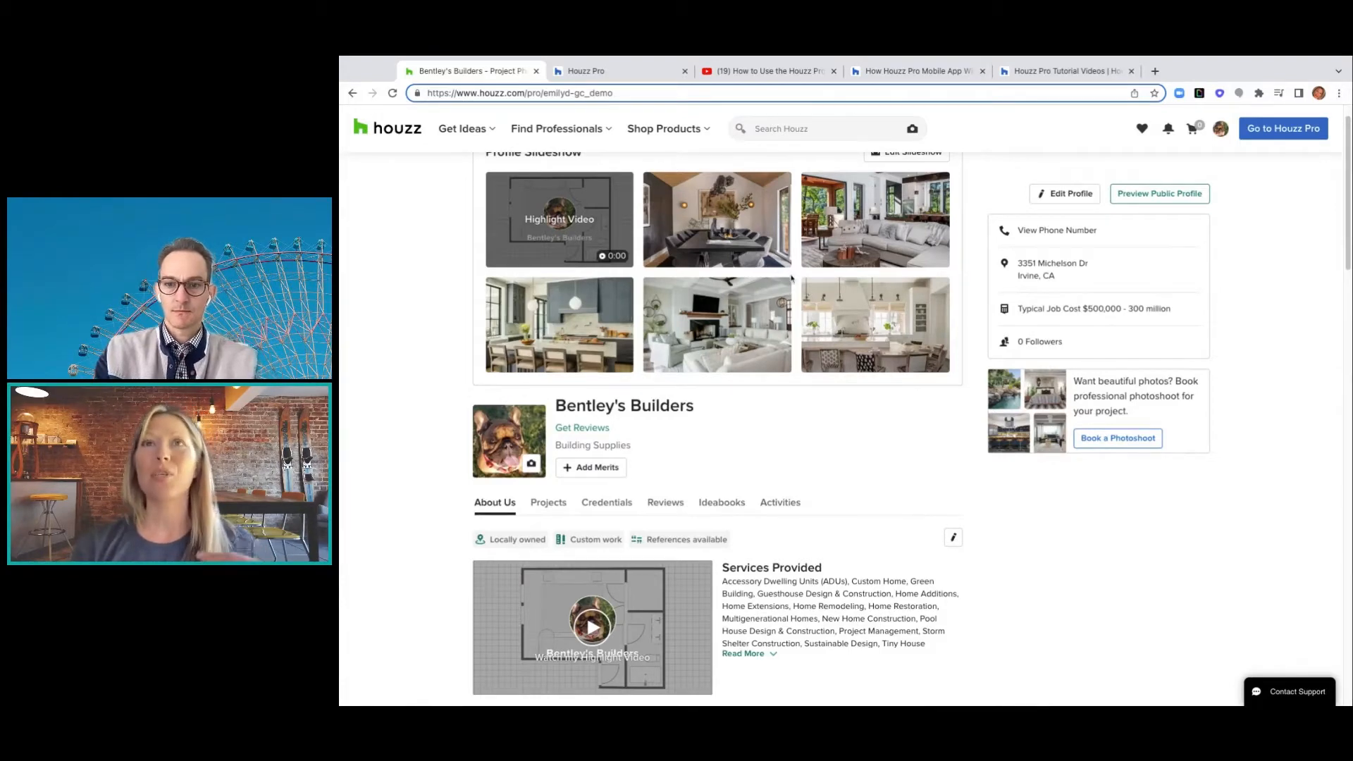
- Launch the Houzz Pro dashboard in a new tab from the Bentley's Builders profile header
scroll(792, 278, "down", 4)
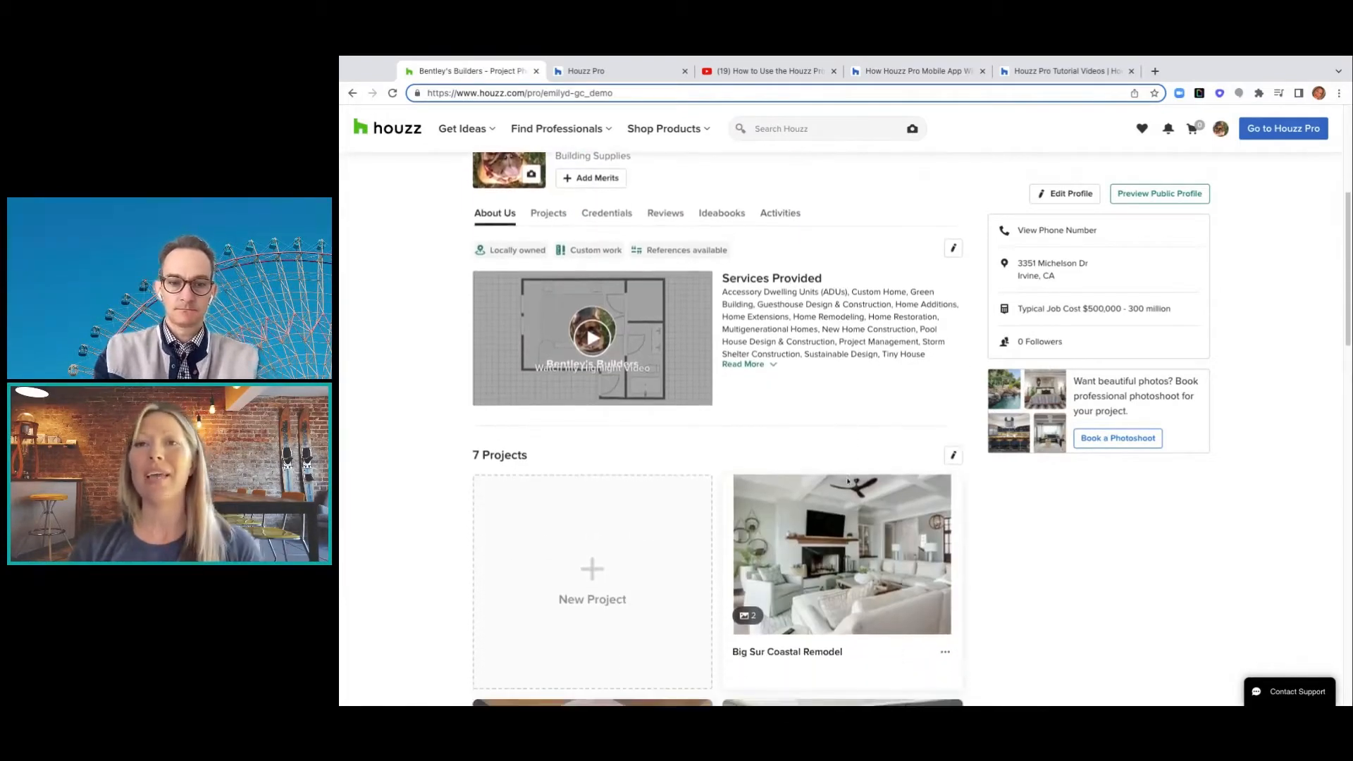
scroll(847, 481, "up", 1)
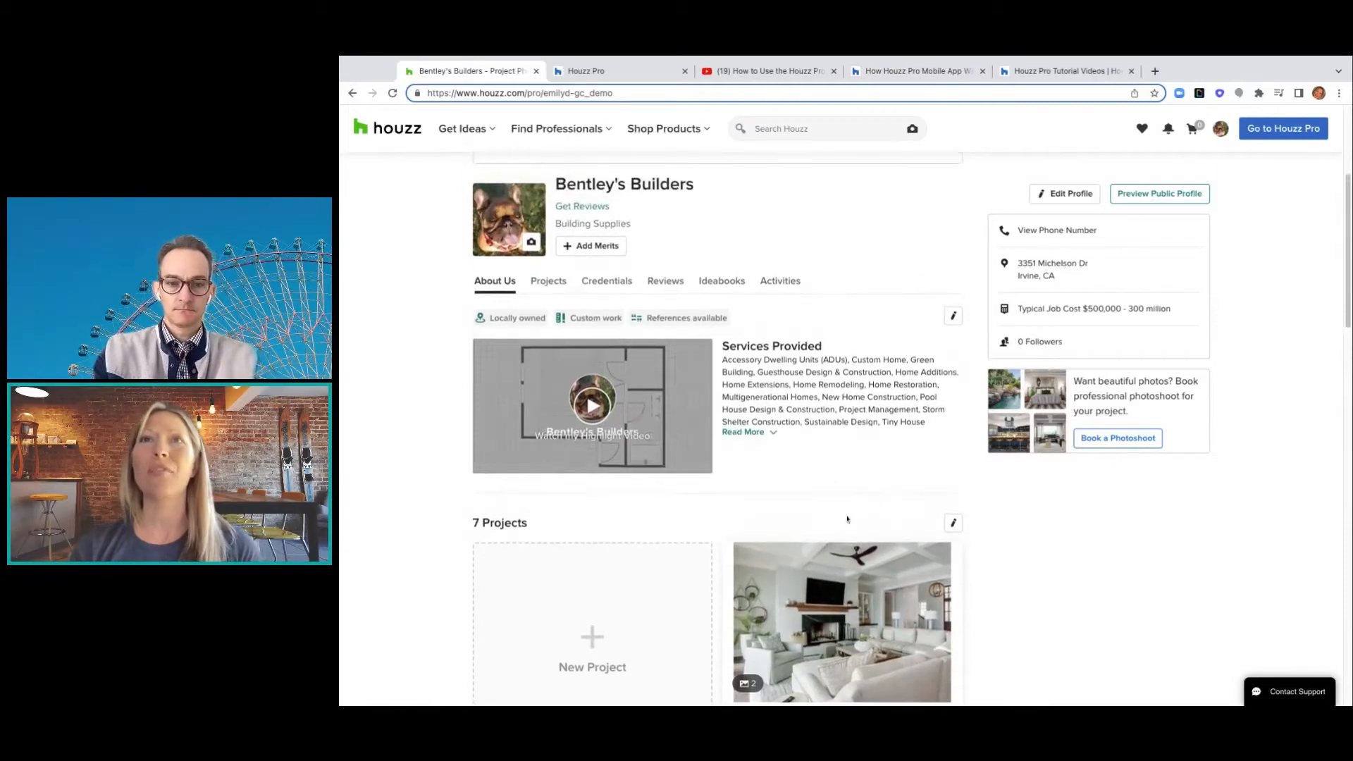
left_click(1301, 132)
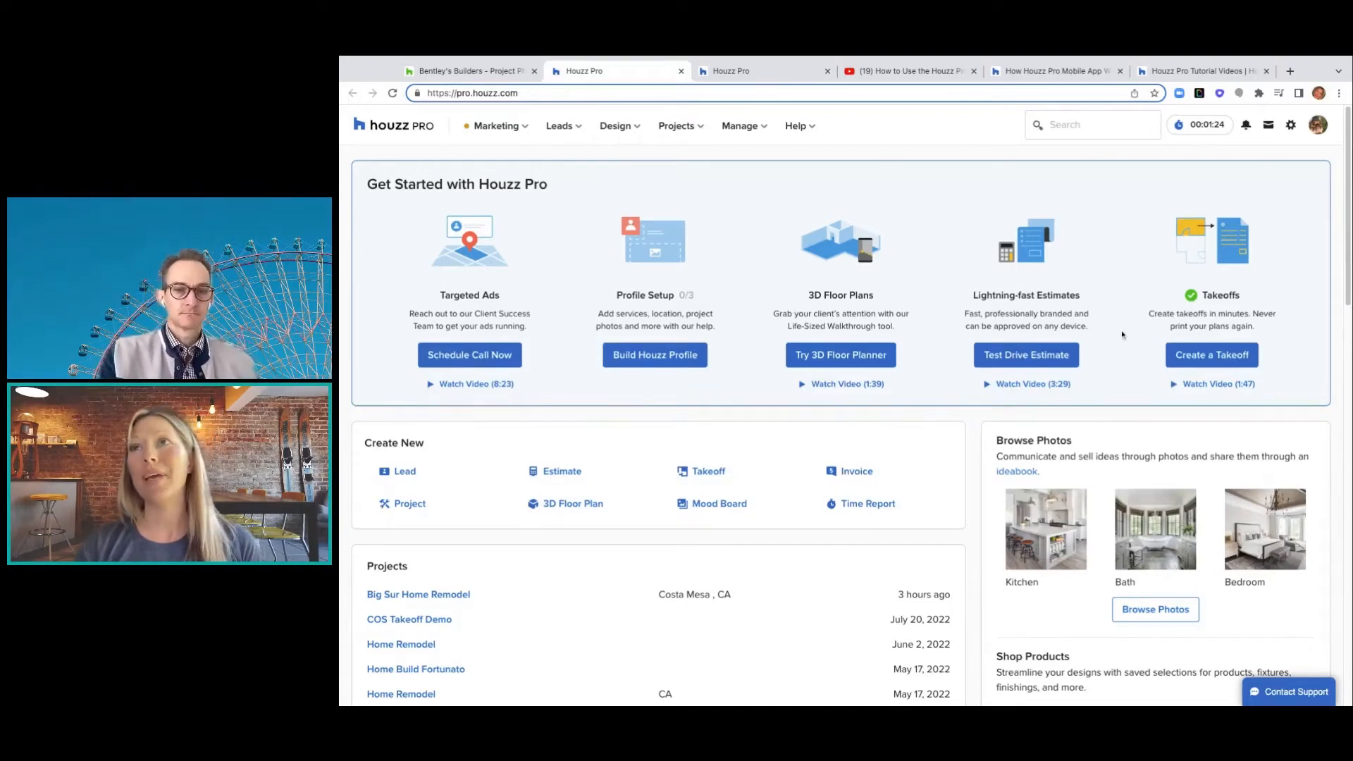
scroll(1071, 396, "down", 1)
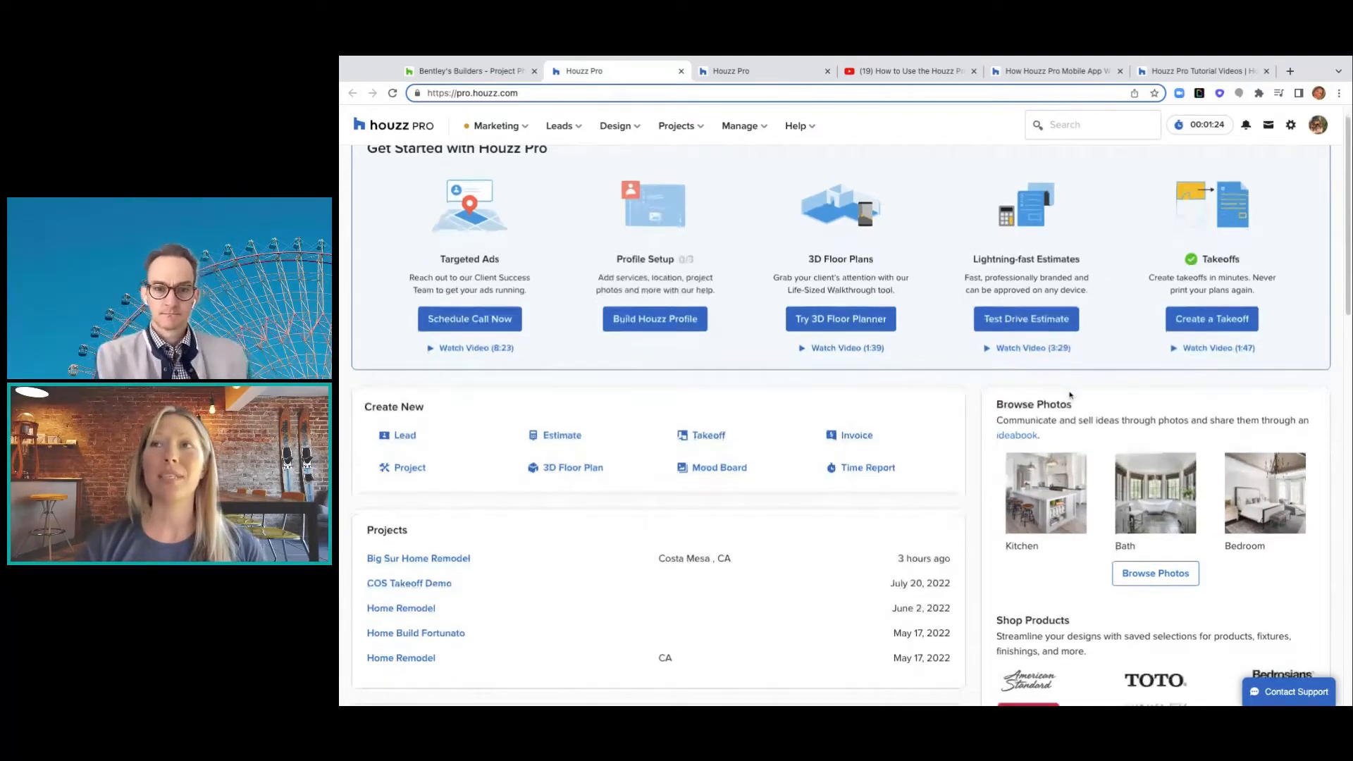
scroll(1070, 396, "down", 1)
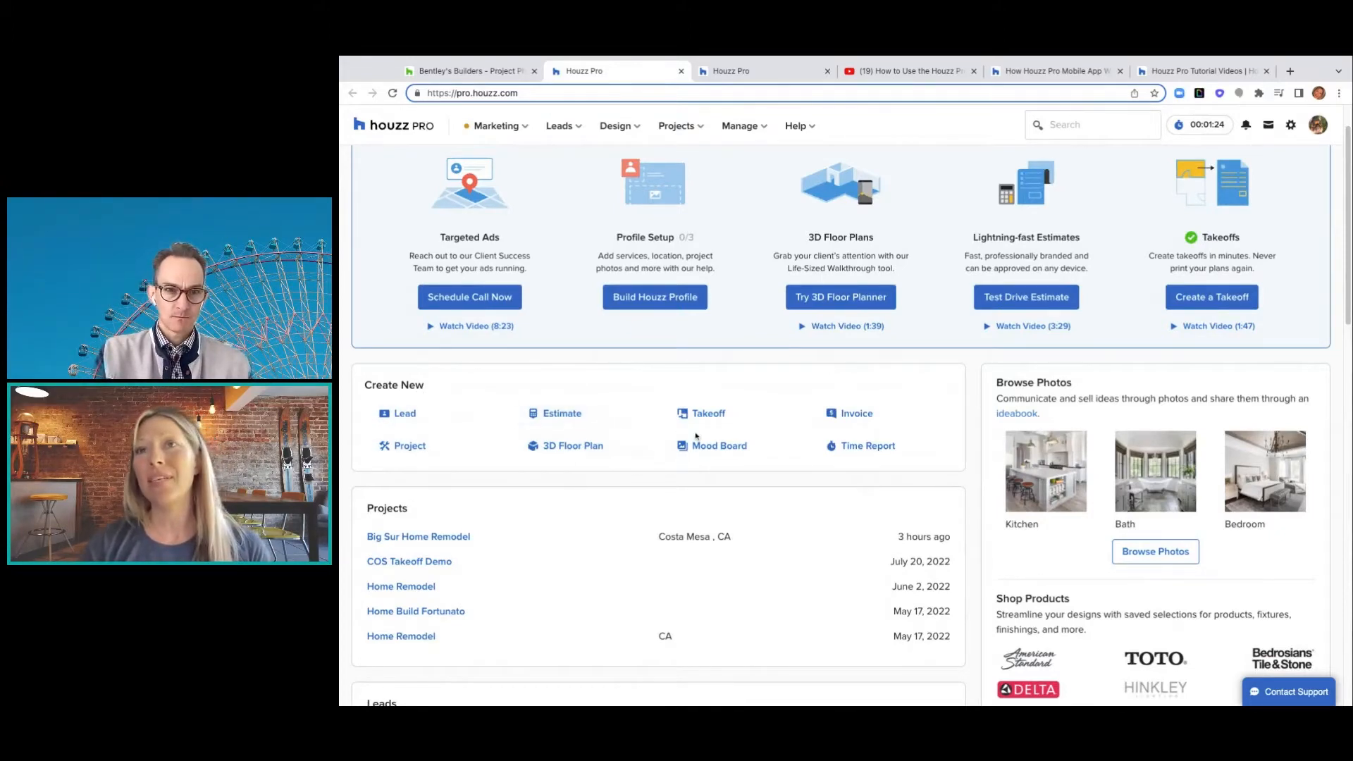
scroll(909, 430, "down", 1)
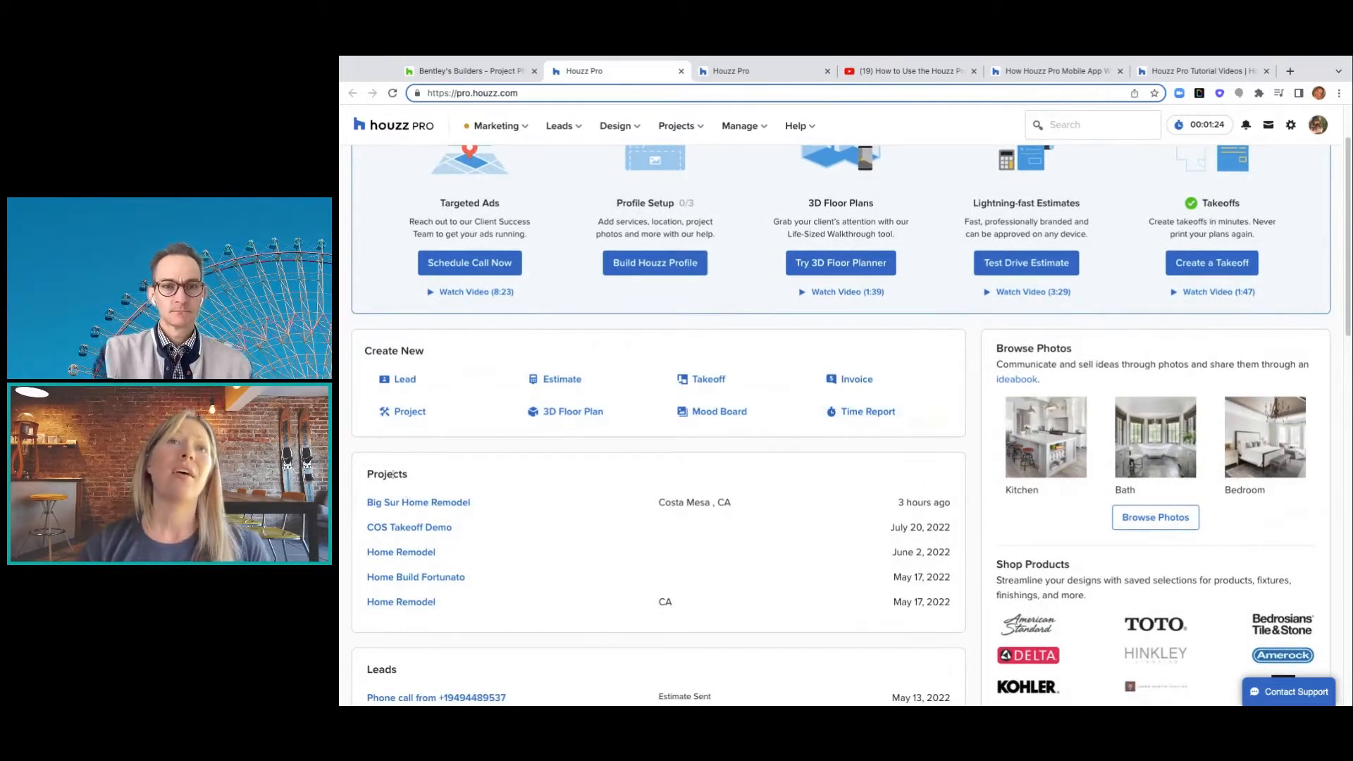
scroll(403, 540, "down", 3)
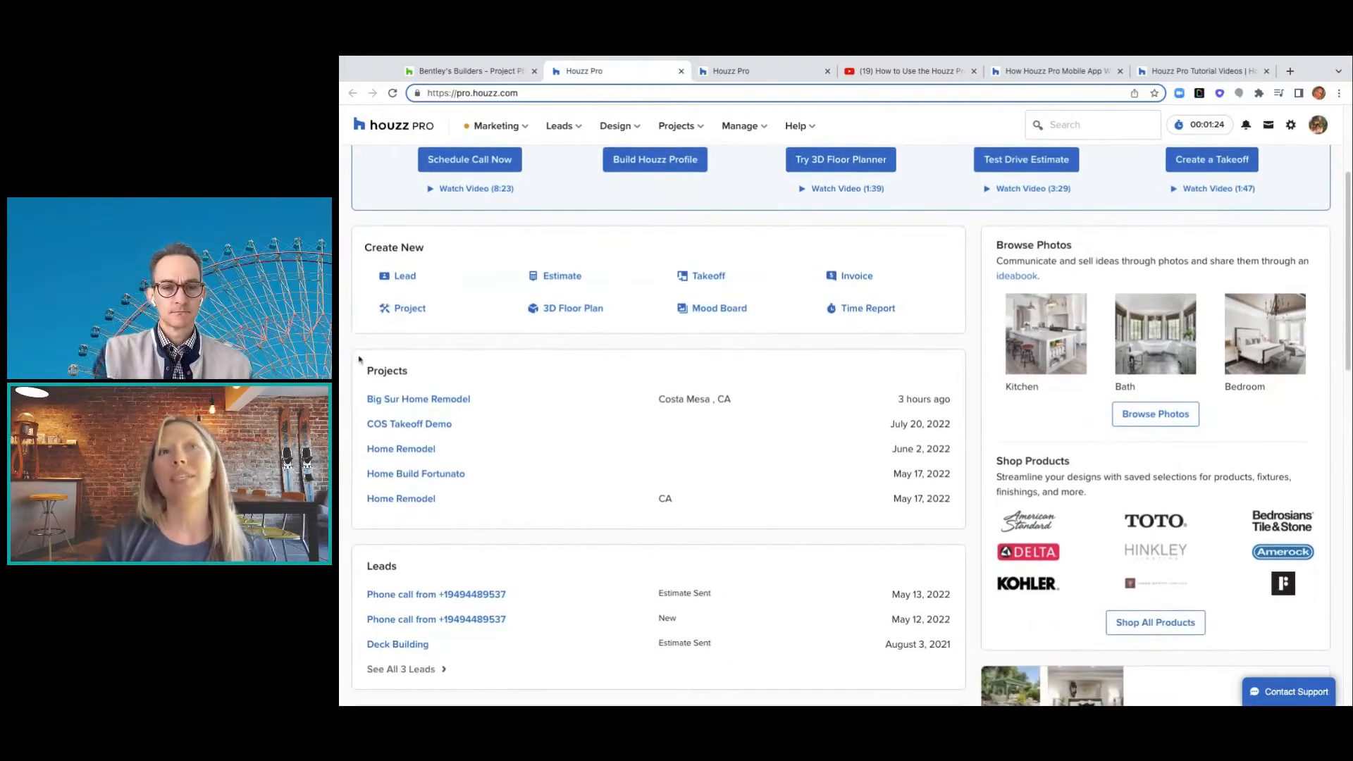
scroll(385, 519, "down", 1)
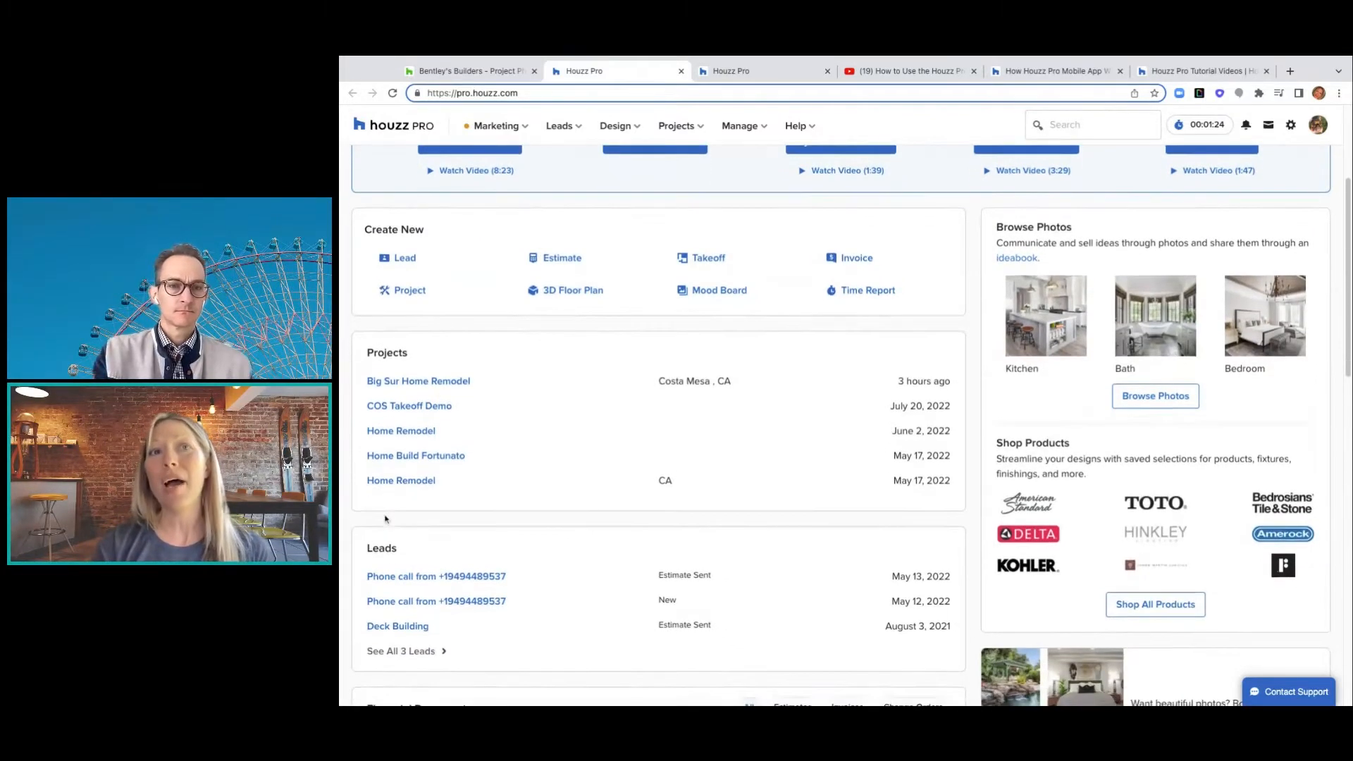
scroll(388, 539, "down", 1)
scroll(390, 546, "down", 2)
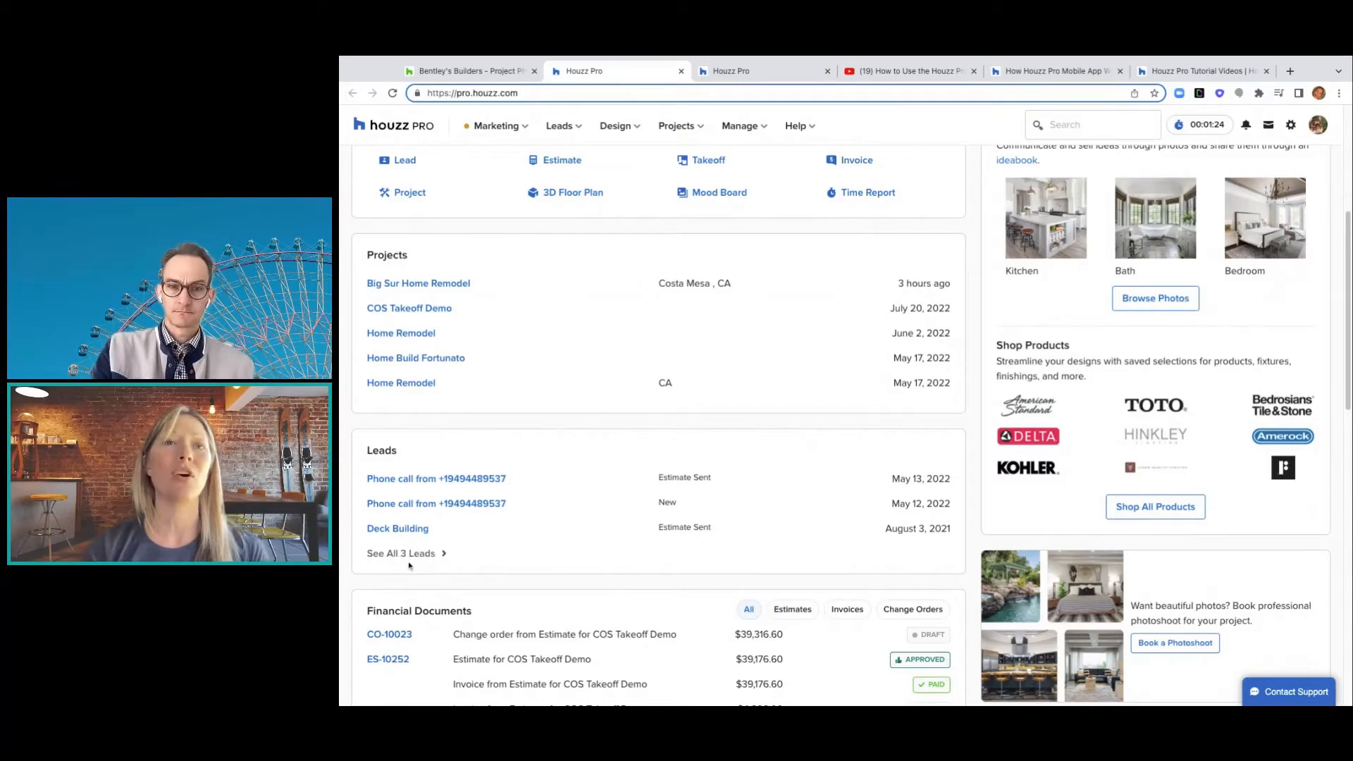
scroll(409, 566, "down", 3)
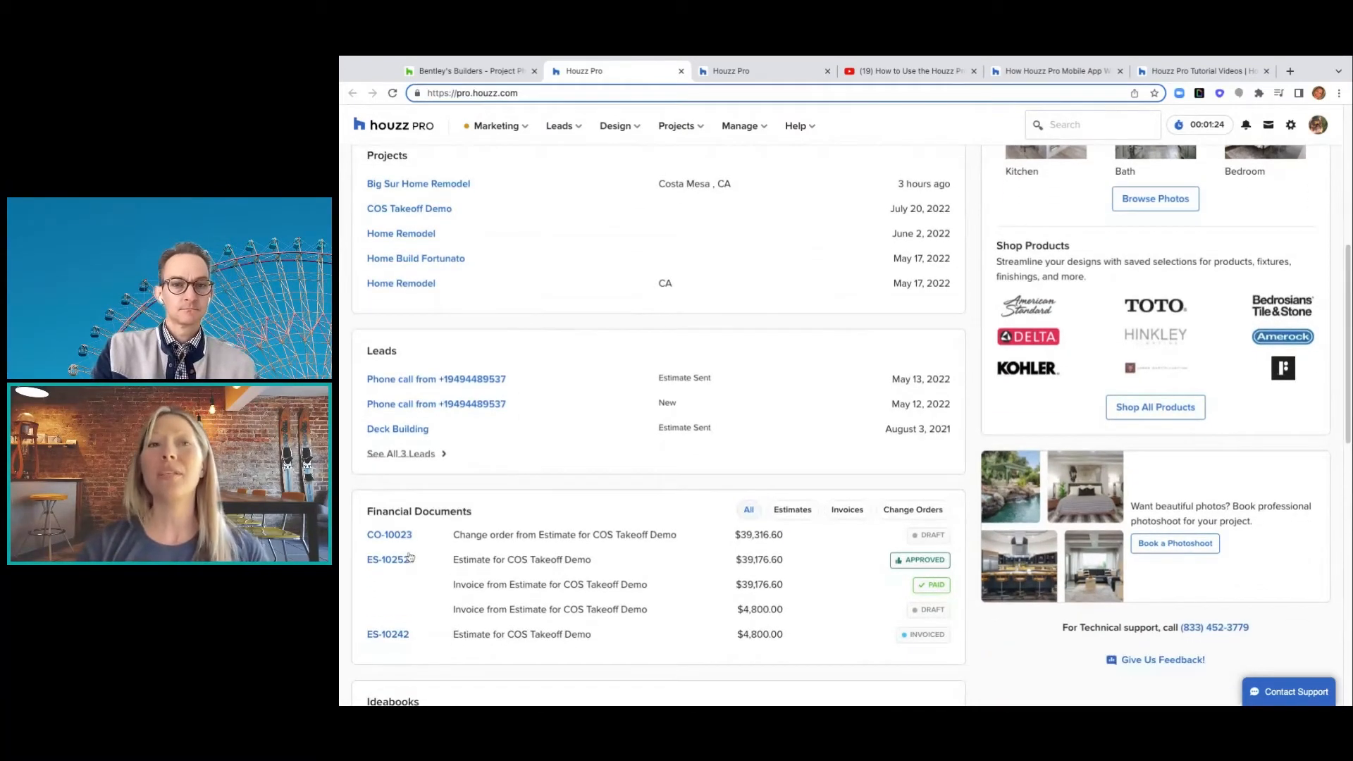
scroll(410, 557, "down", 5)
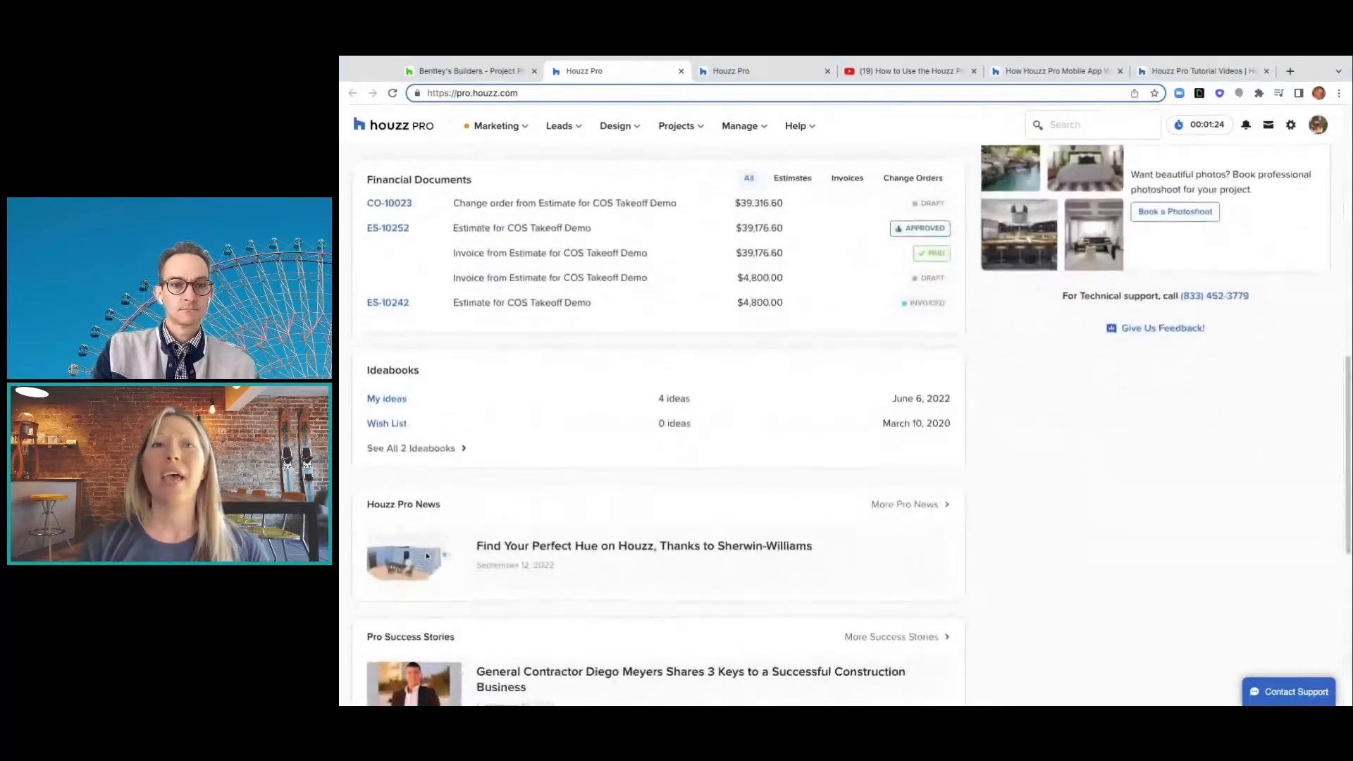
scroll(427, 549, "down", 2)
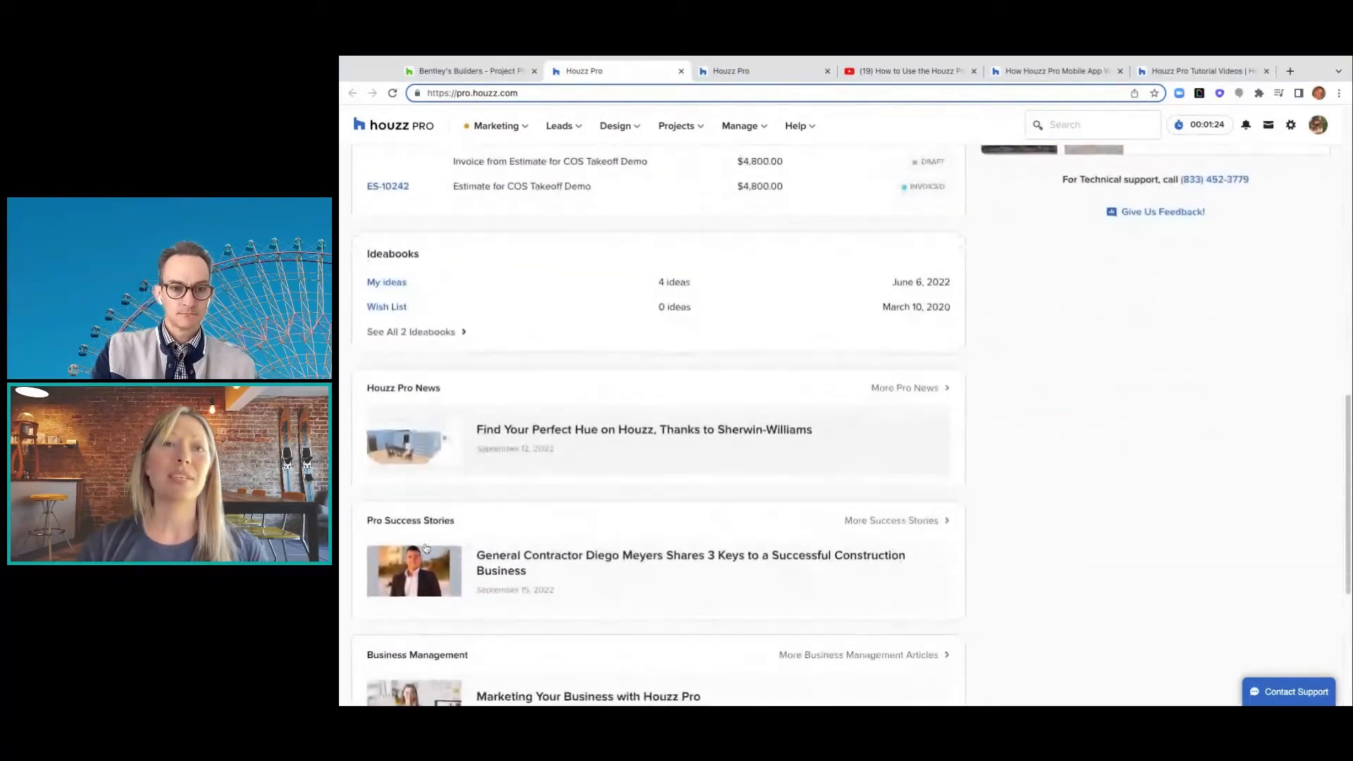
scroll(478, 607, "down", 3)
scroll(478, 606, "down", 3)
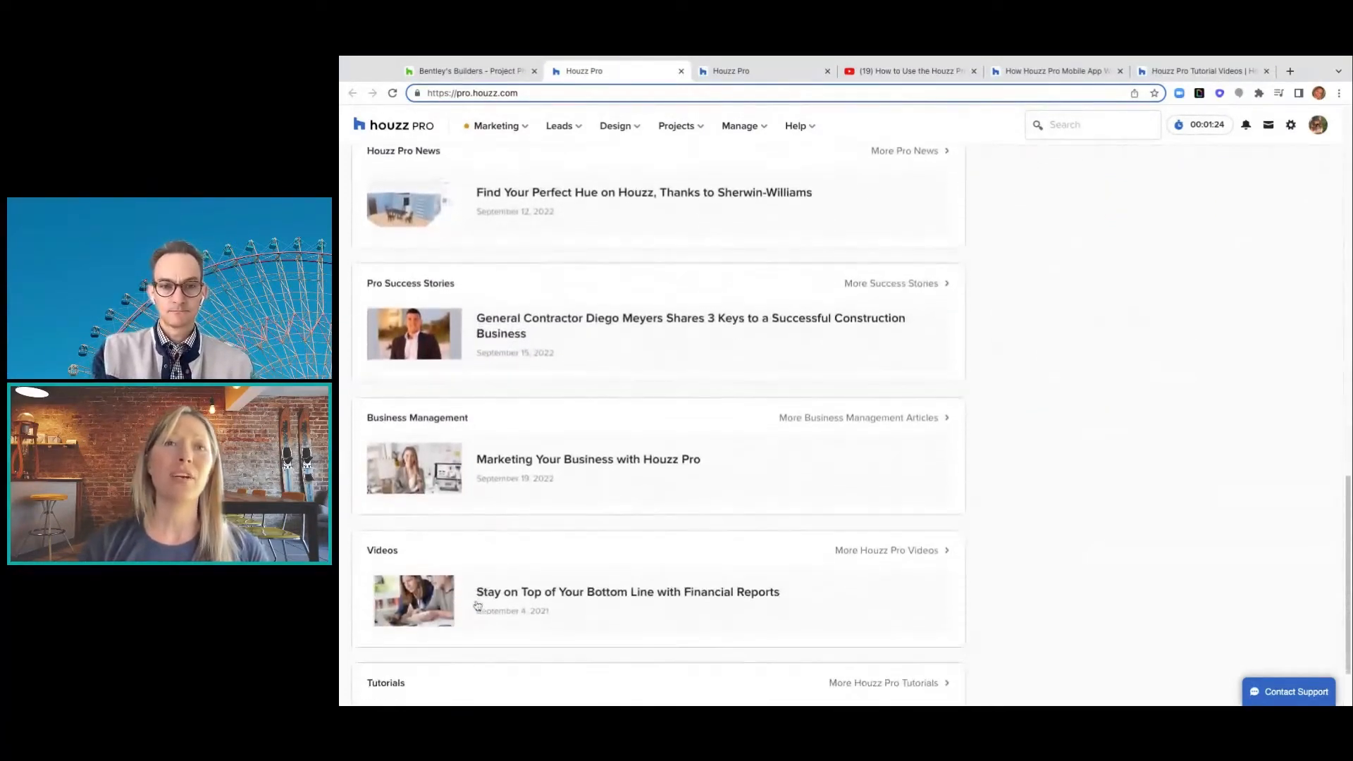
scroll(493, 539, "down", 1)
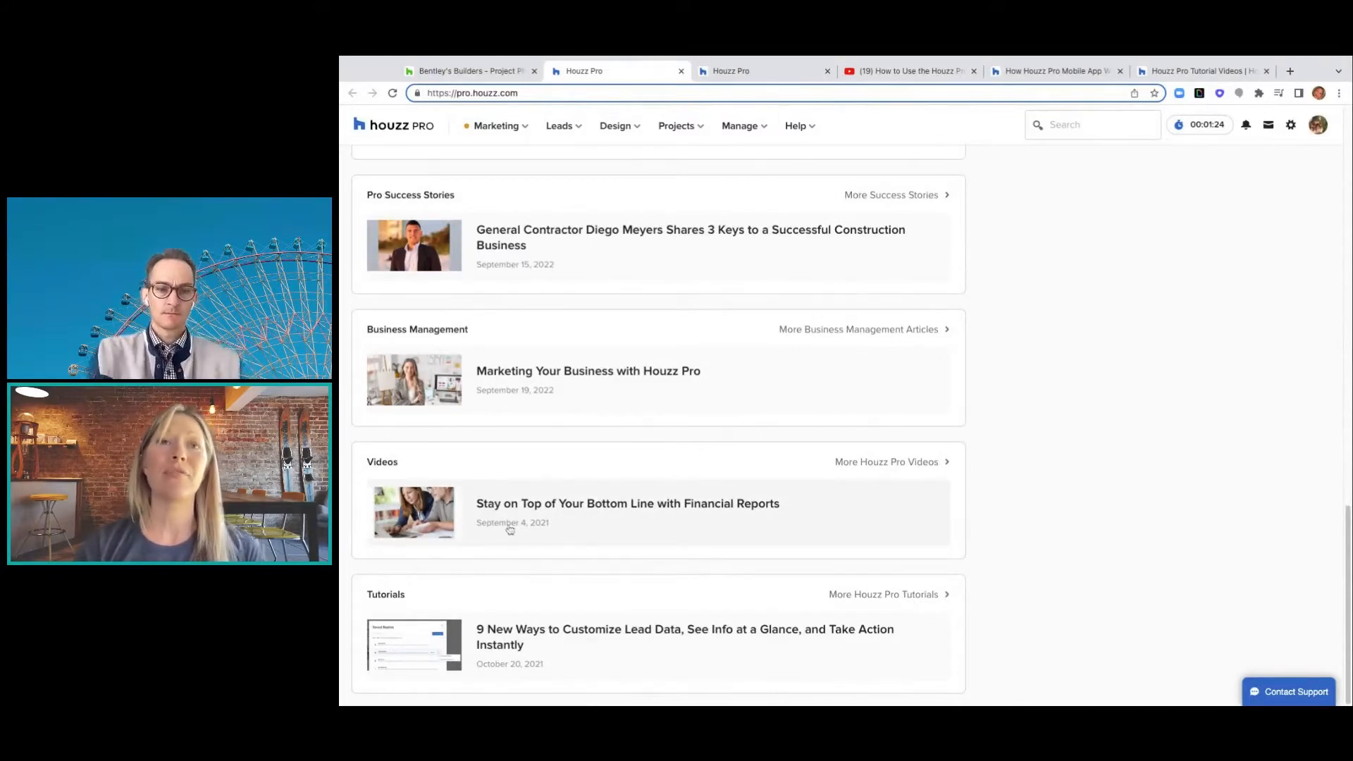
scroll(586, 564, "up", 1)
scroll(586, 564, "up", 10)
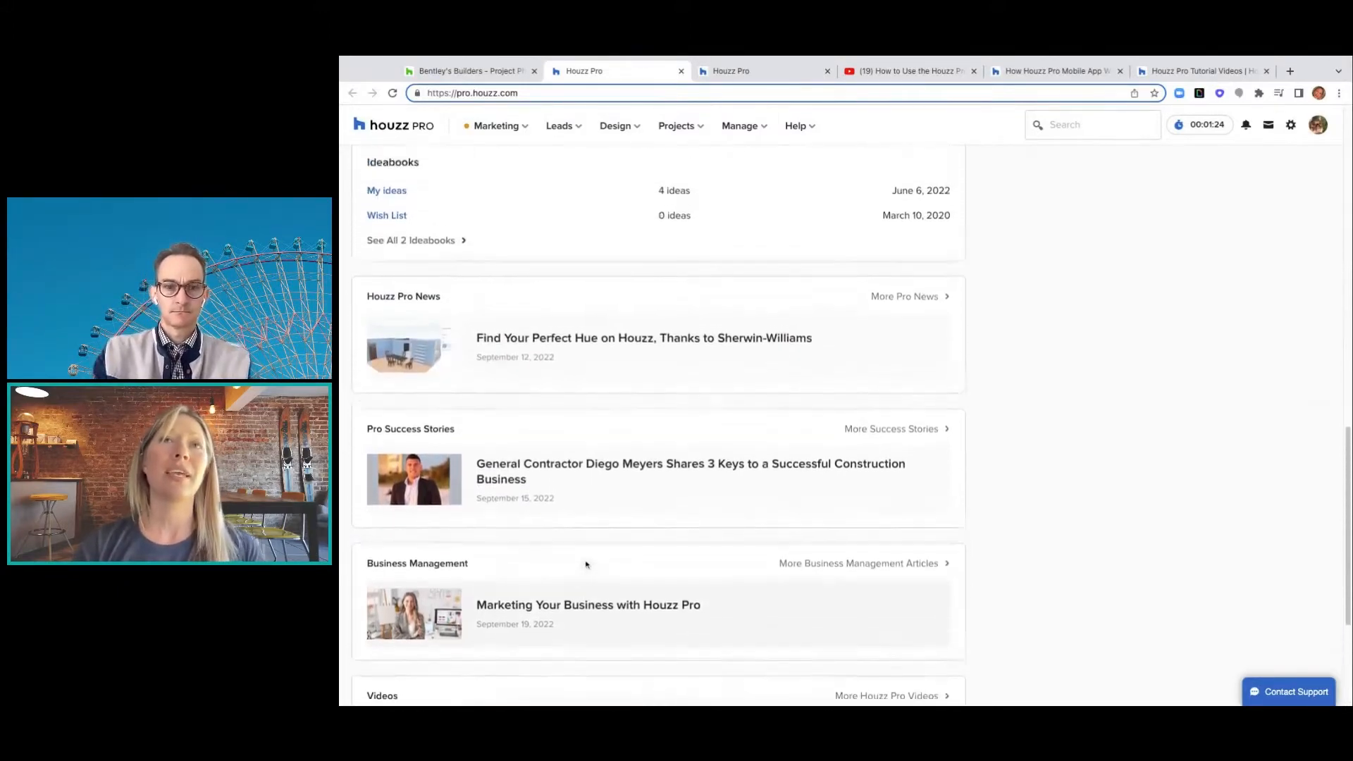
scroll(852, 426, "up", 5)
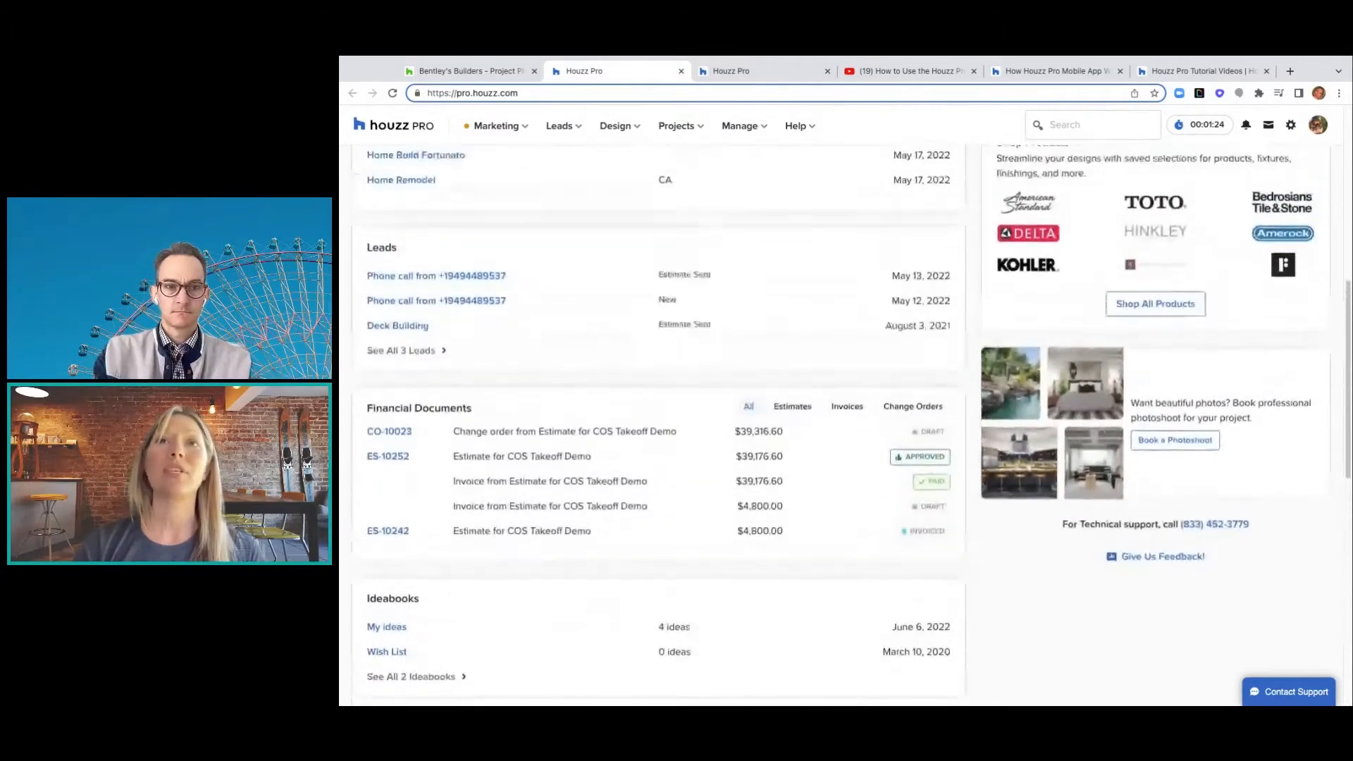
scroll(852, 426, "up", 1)
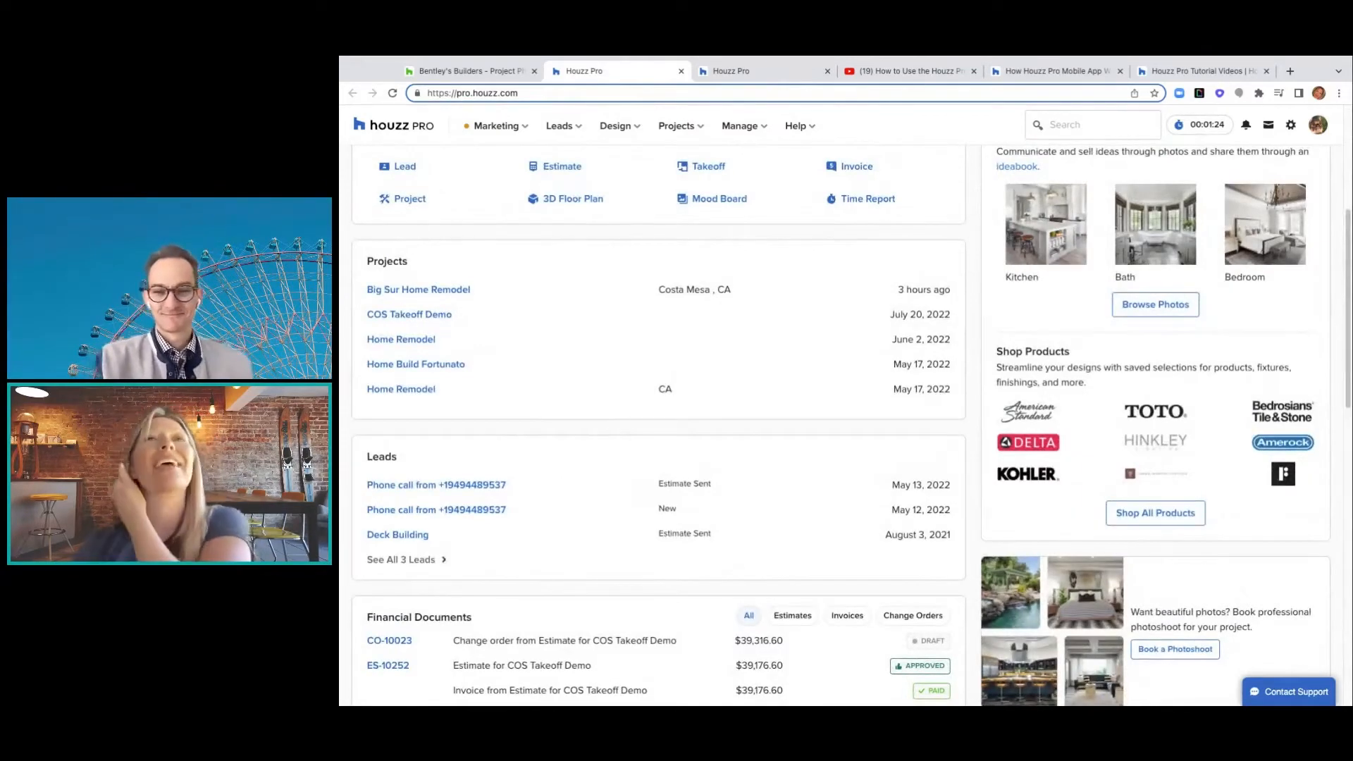
scroll(852, 426, "up", 2)
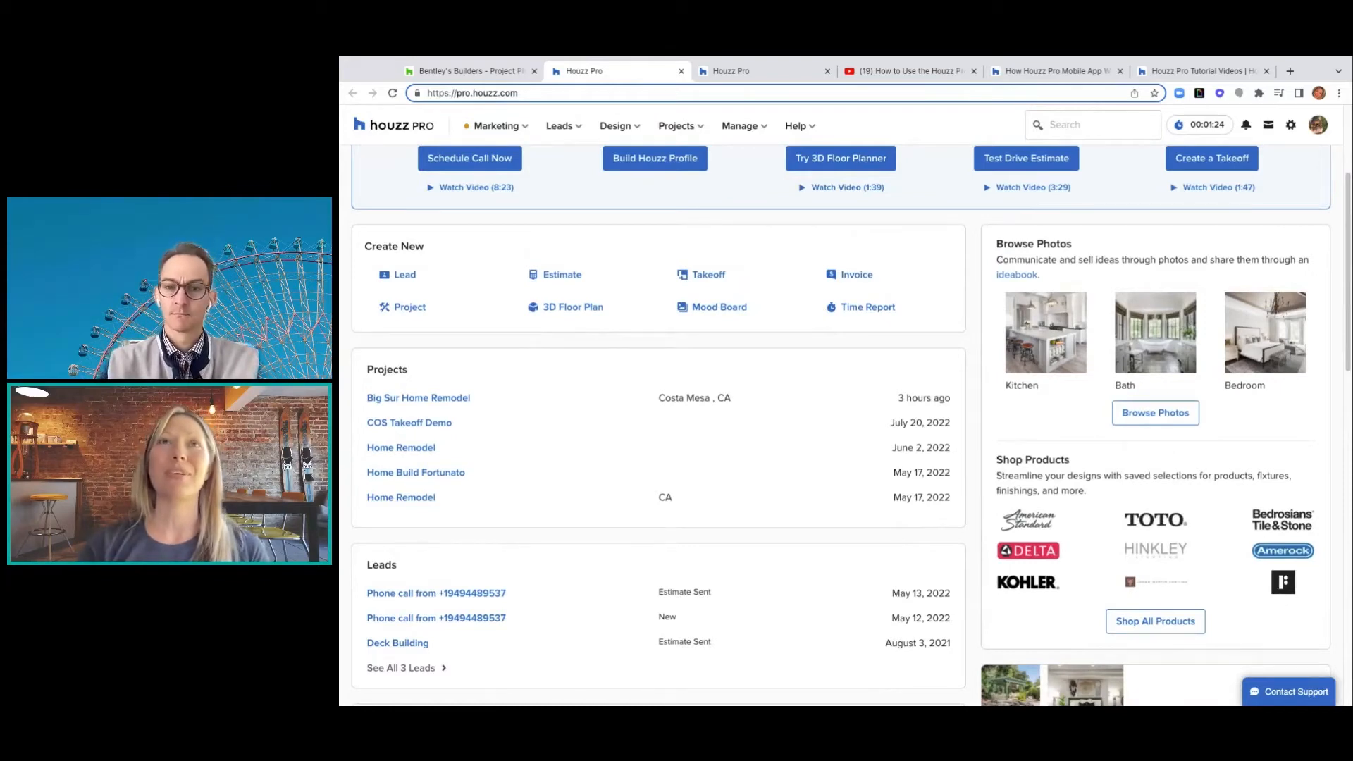
scroll(841, 425, "up", 2)
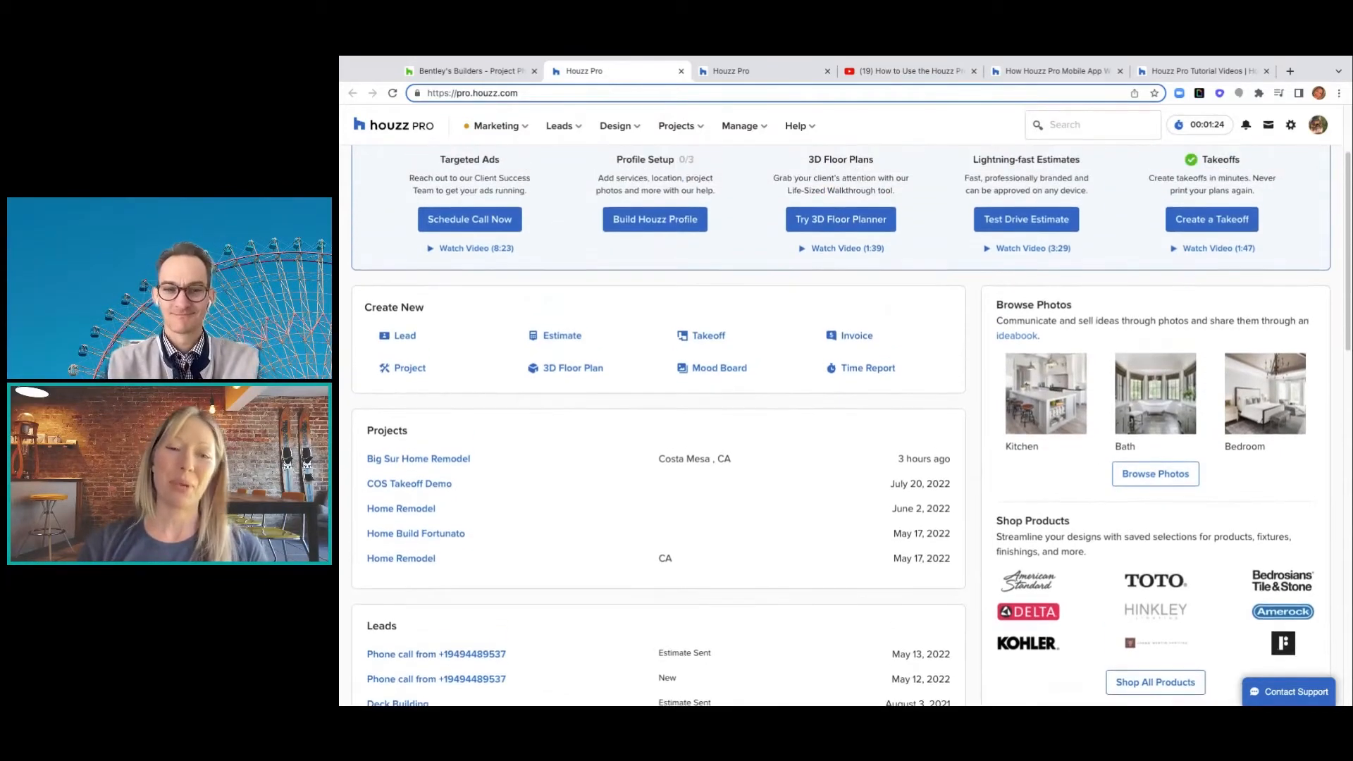
scroll(582, 577, "up", 3)
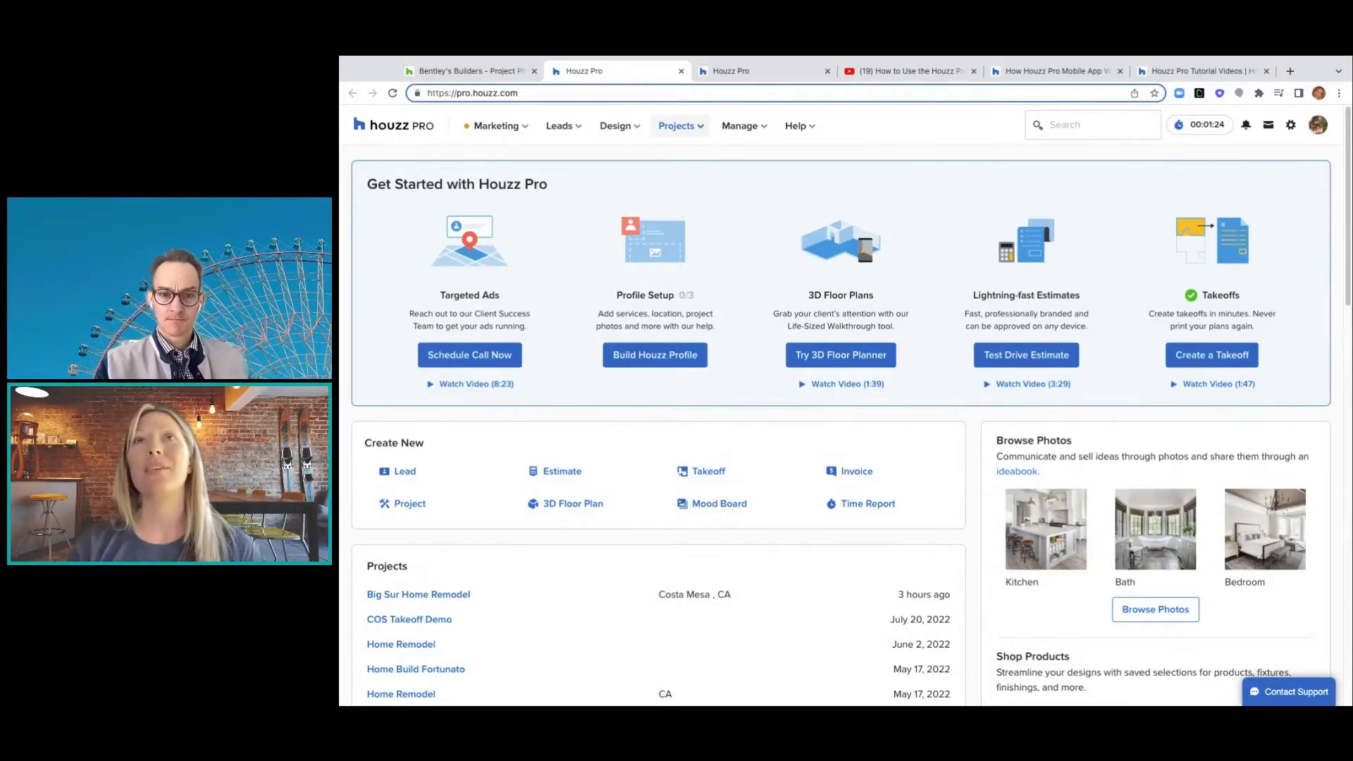
- Go to Projects > All Projects and look through the full project list
left_click(678, 126)
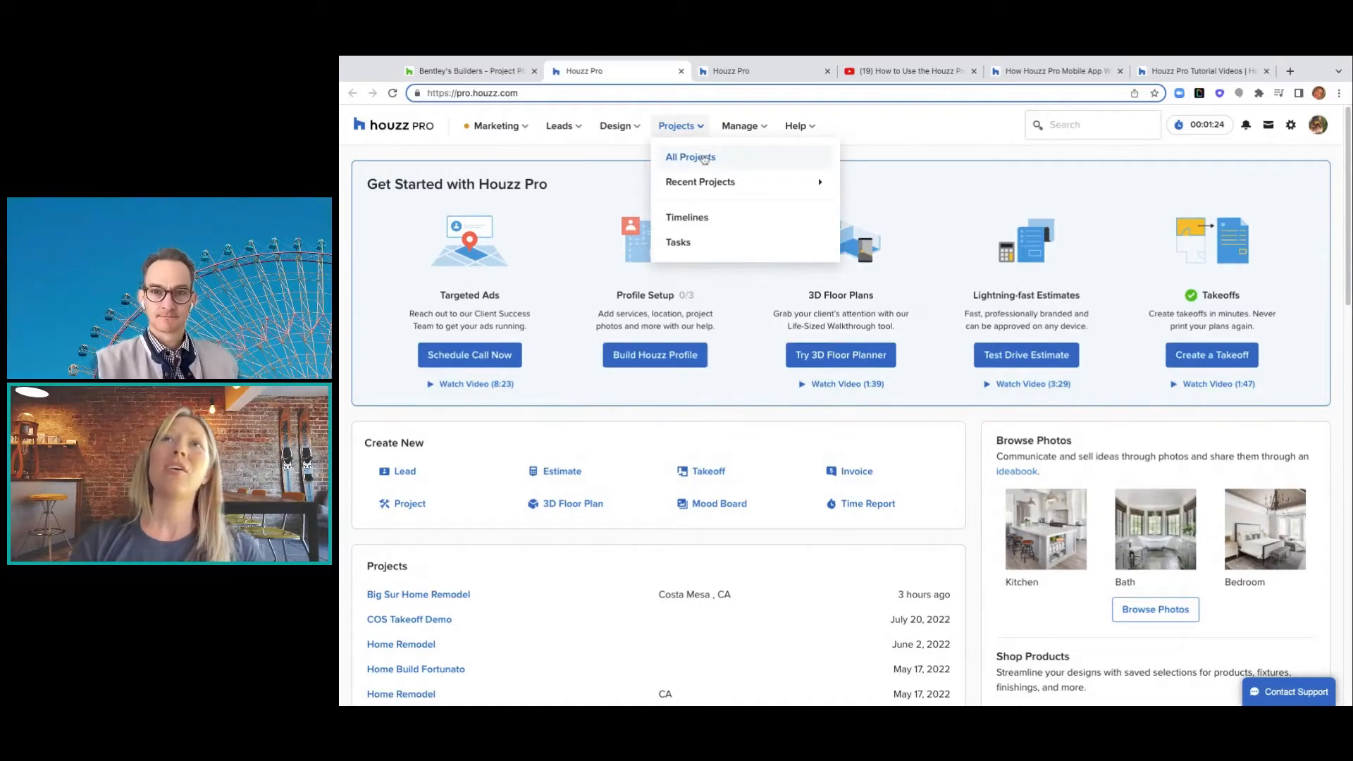
mouse_move(743, 196)
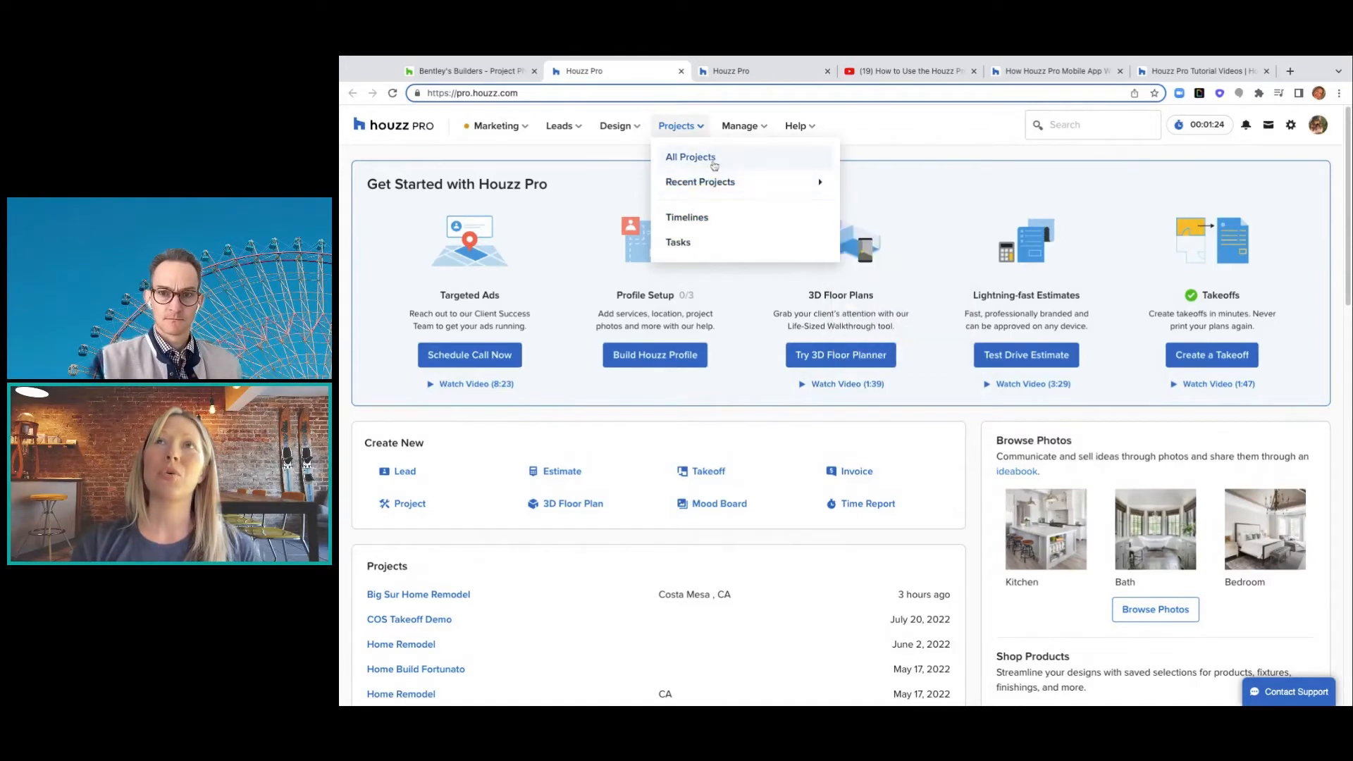
left_click(713, 162)
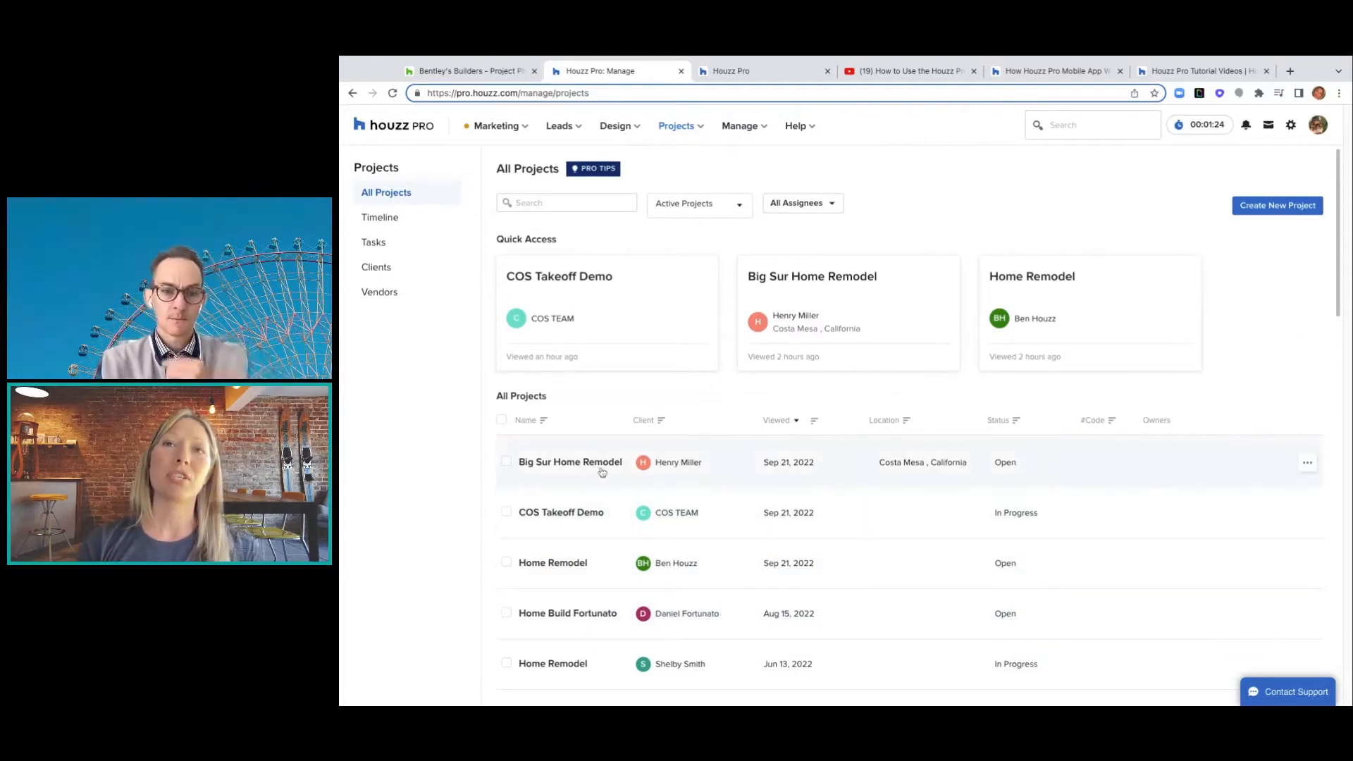
scroll(664, 482, "down", 3)
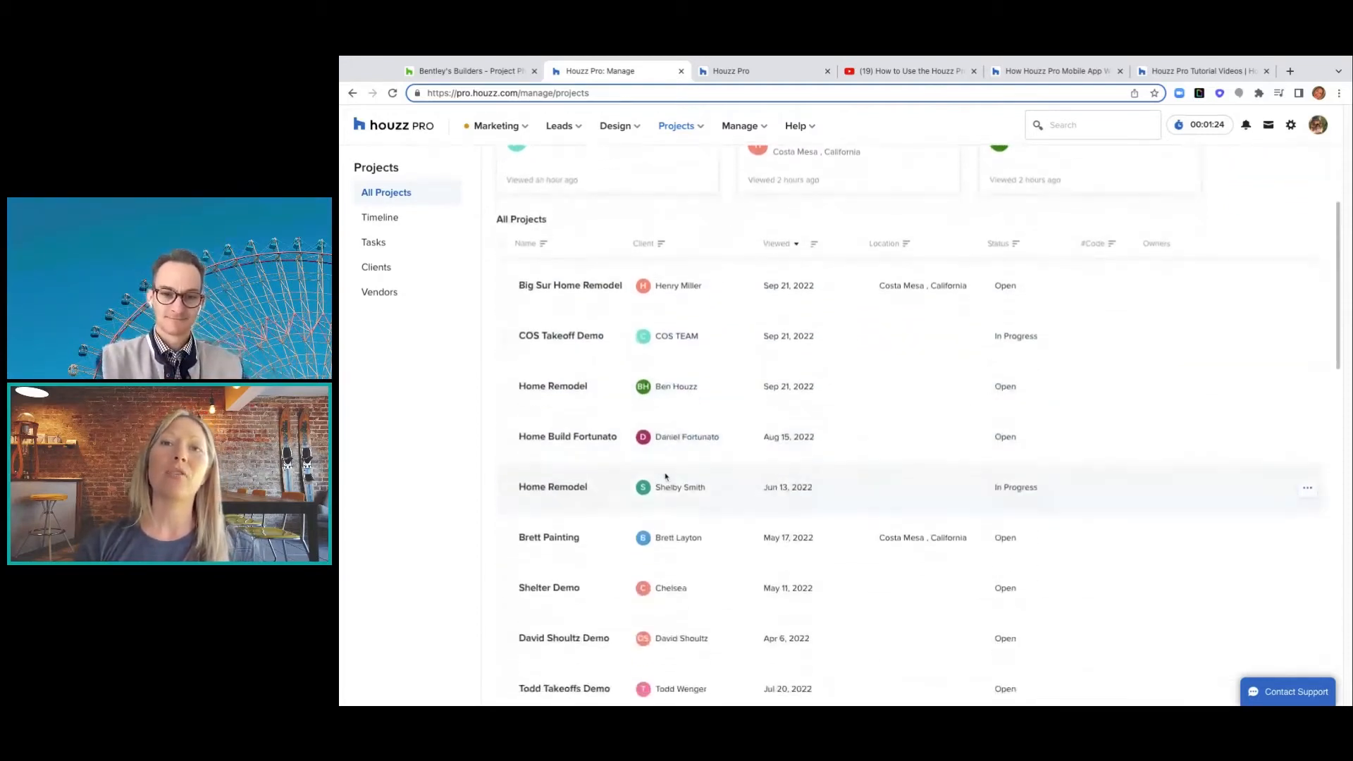
scroll(665, 476, "down", 5)
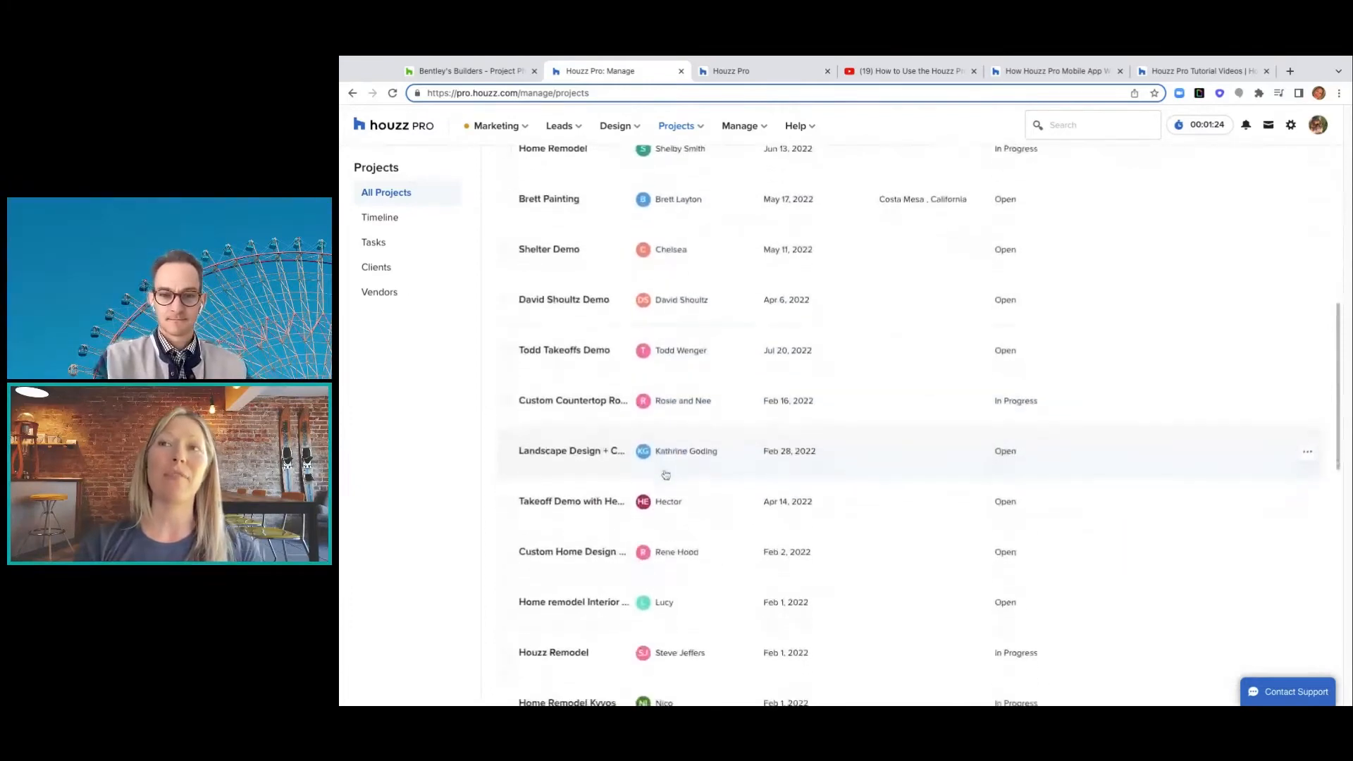
scroll(910, 458, "up", 5)
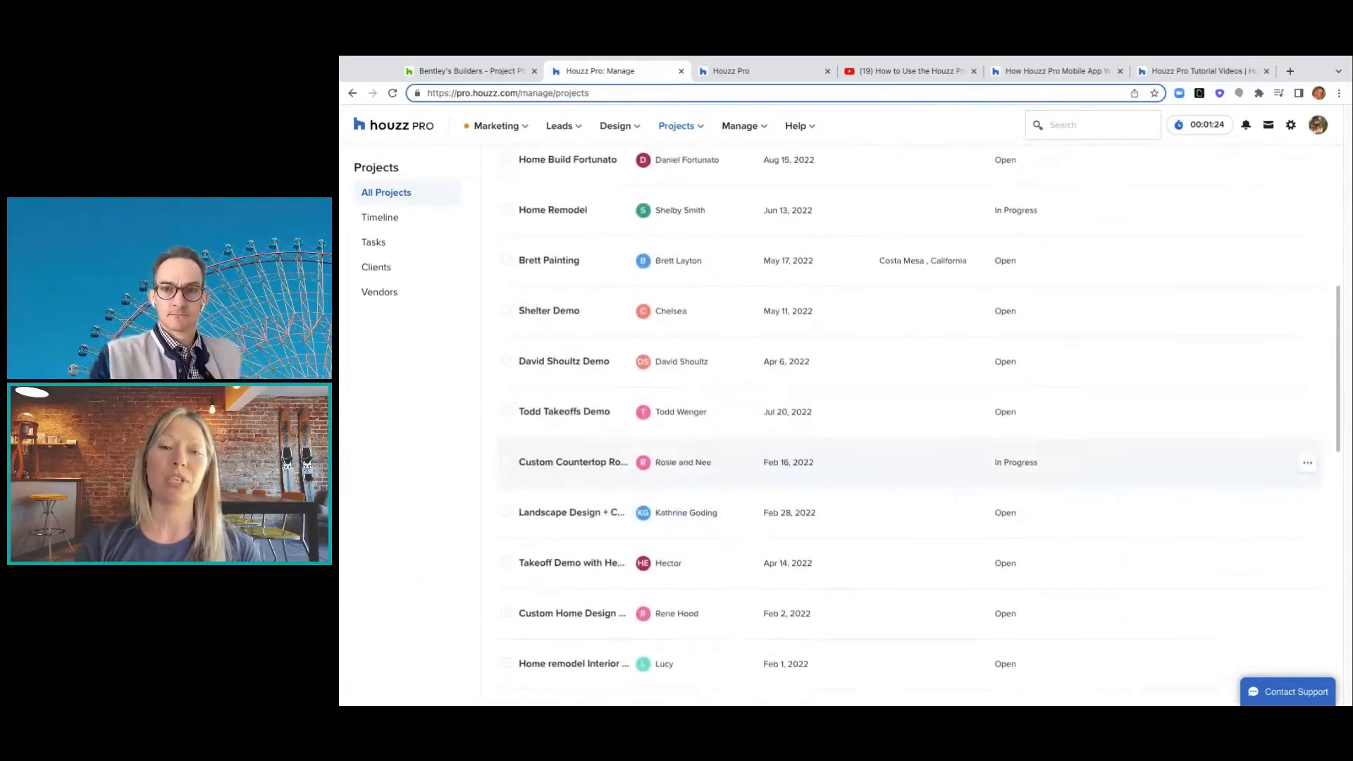
scroll(909, 462, "up", 3)
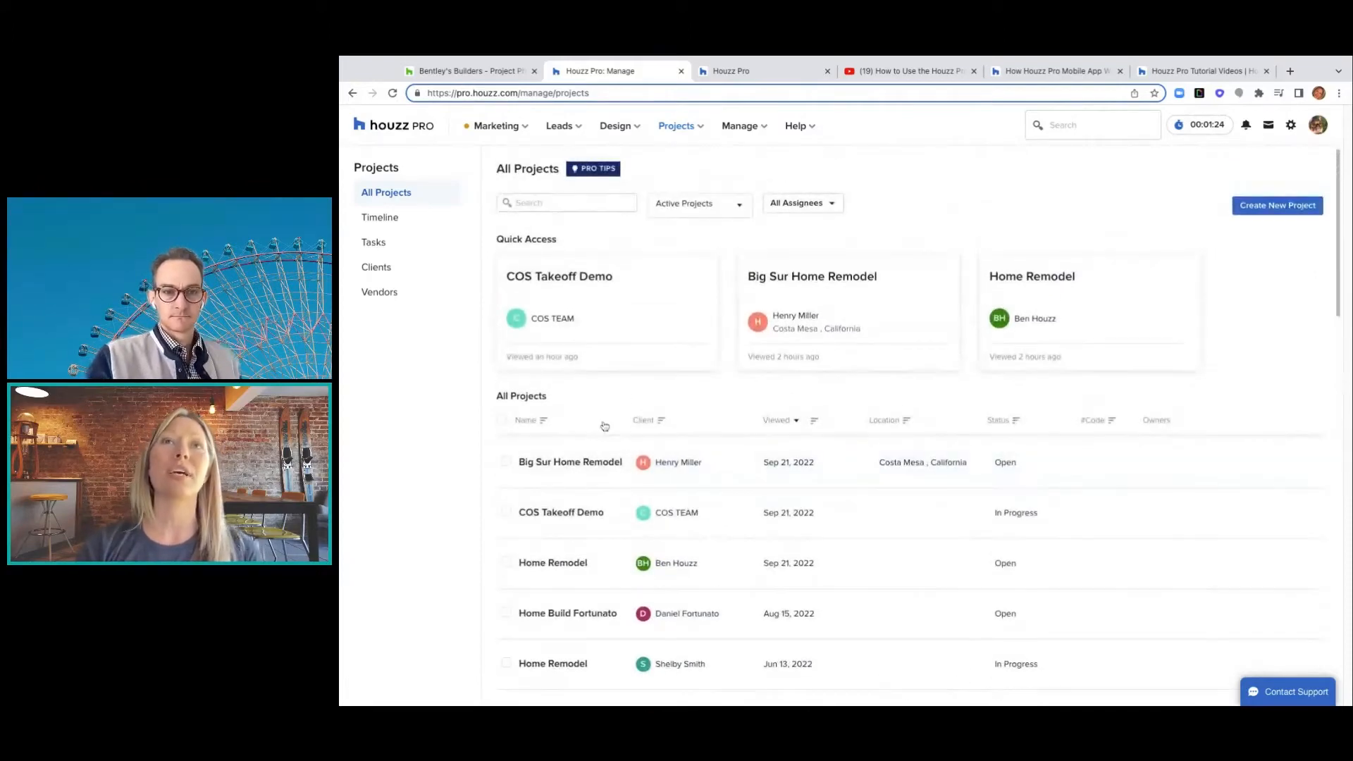
- Review the projects' Timeline Gantt view, then switch to the Tasks list of 14 open tasks
left_click(396, 221)
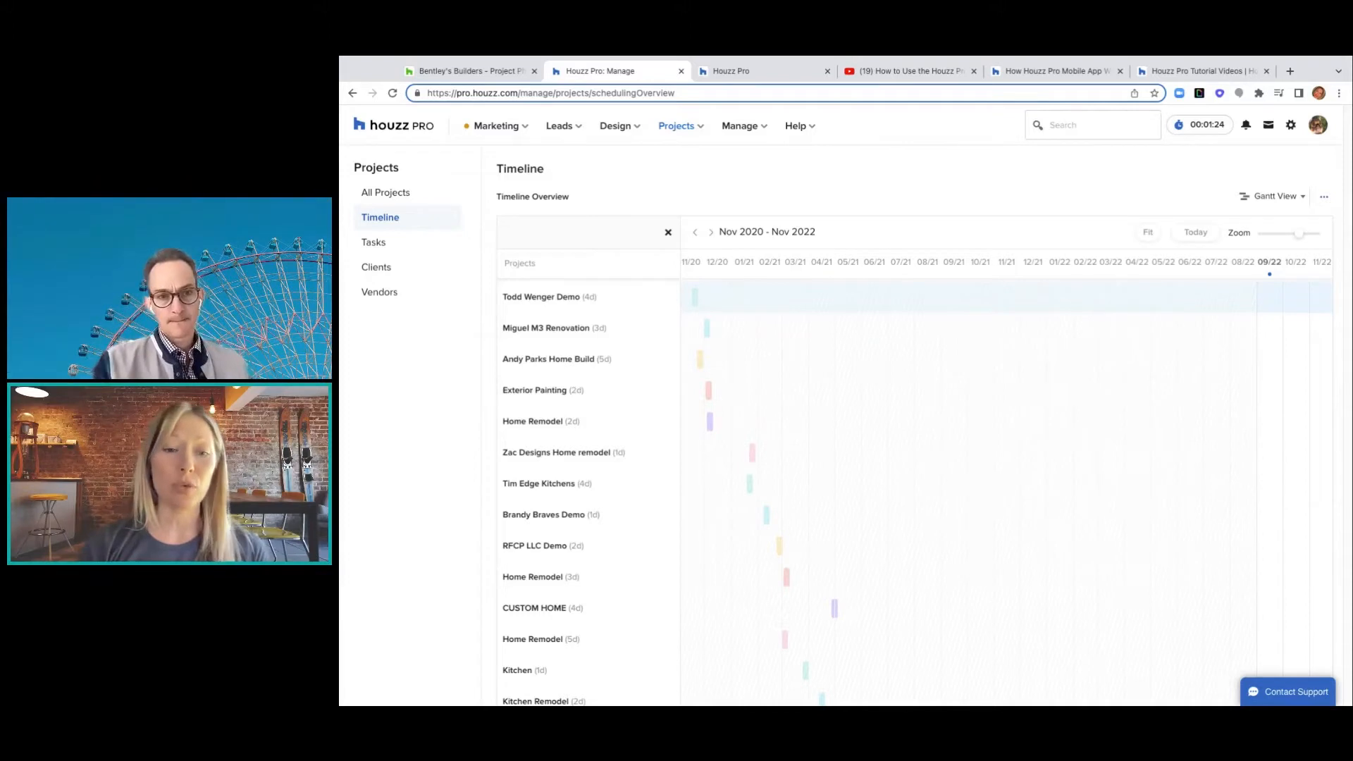
left_click(380, 243)
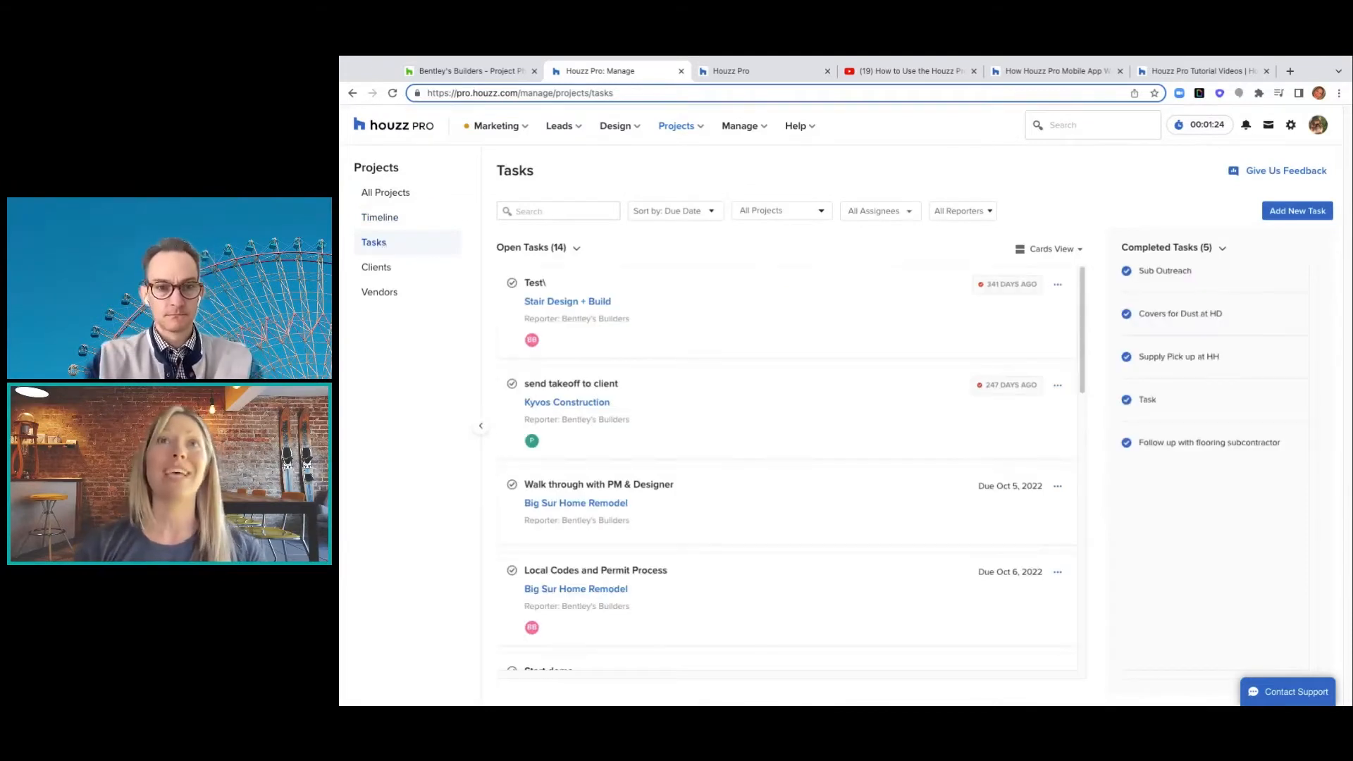
- Go via Clients to the Vendors page listing Home Depot with one purchase order
left_click(382, 268)
left_click(394, 299)
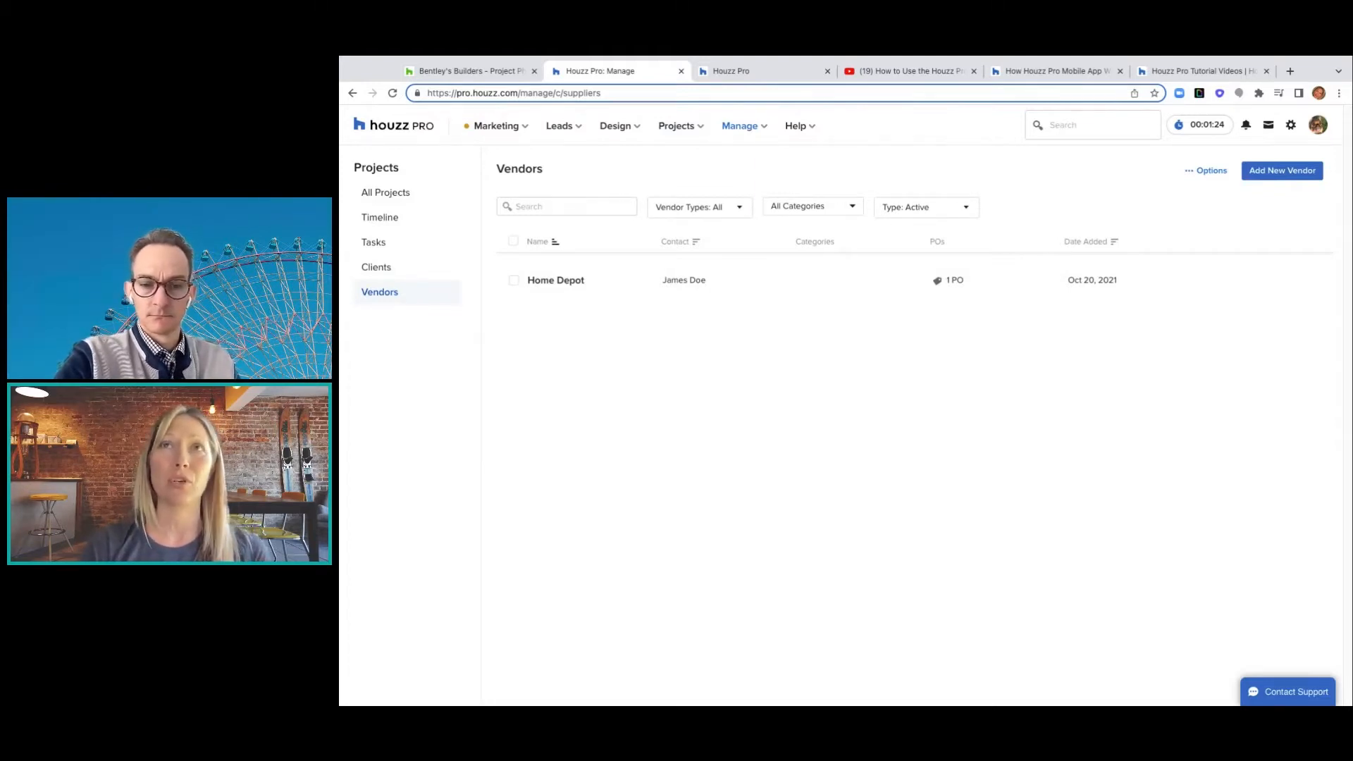
- Check the vendor Type, Categories and Active filters, then return to All Projects
left_click(738, 210)
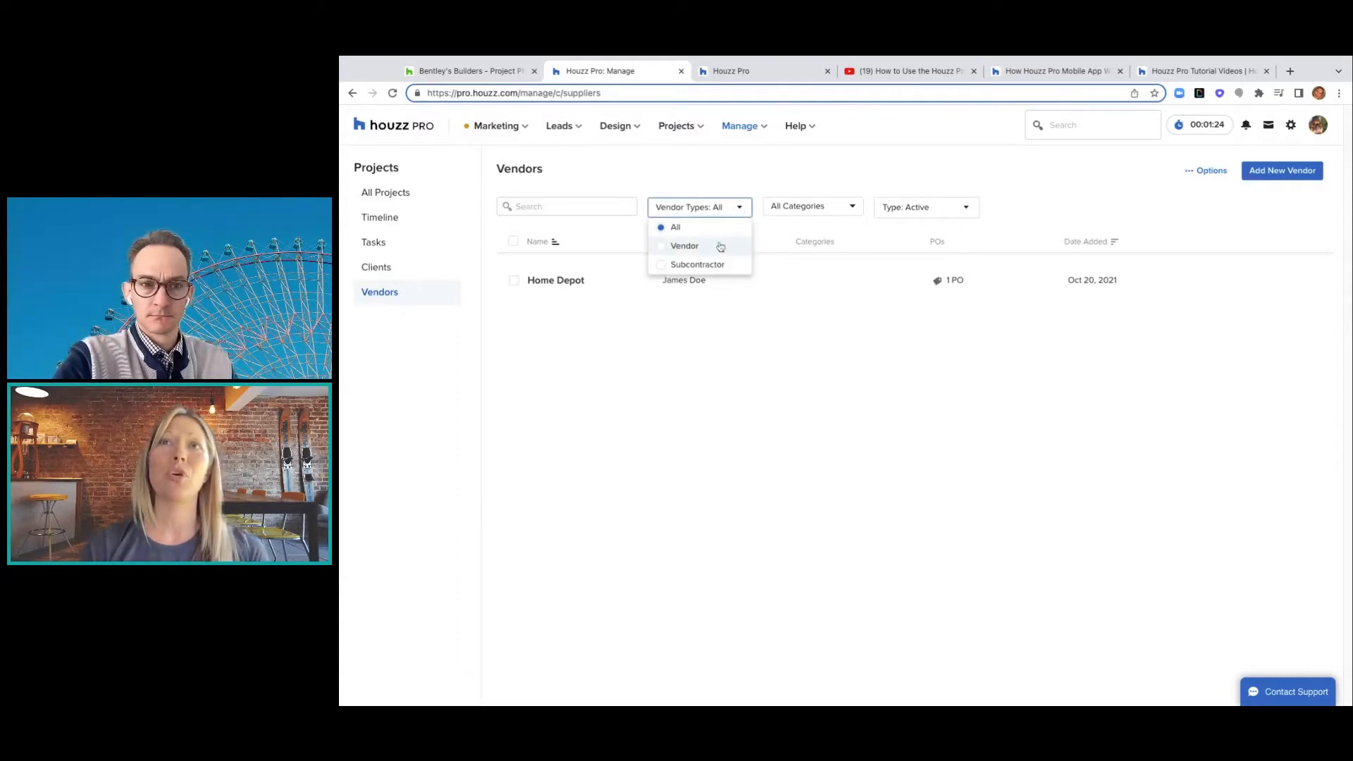
left_click(838, 207)
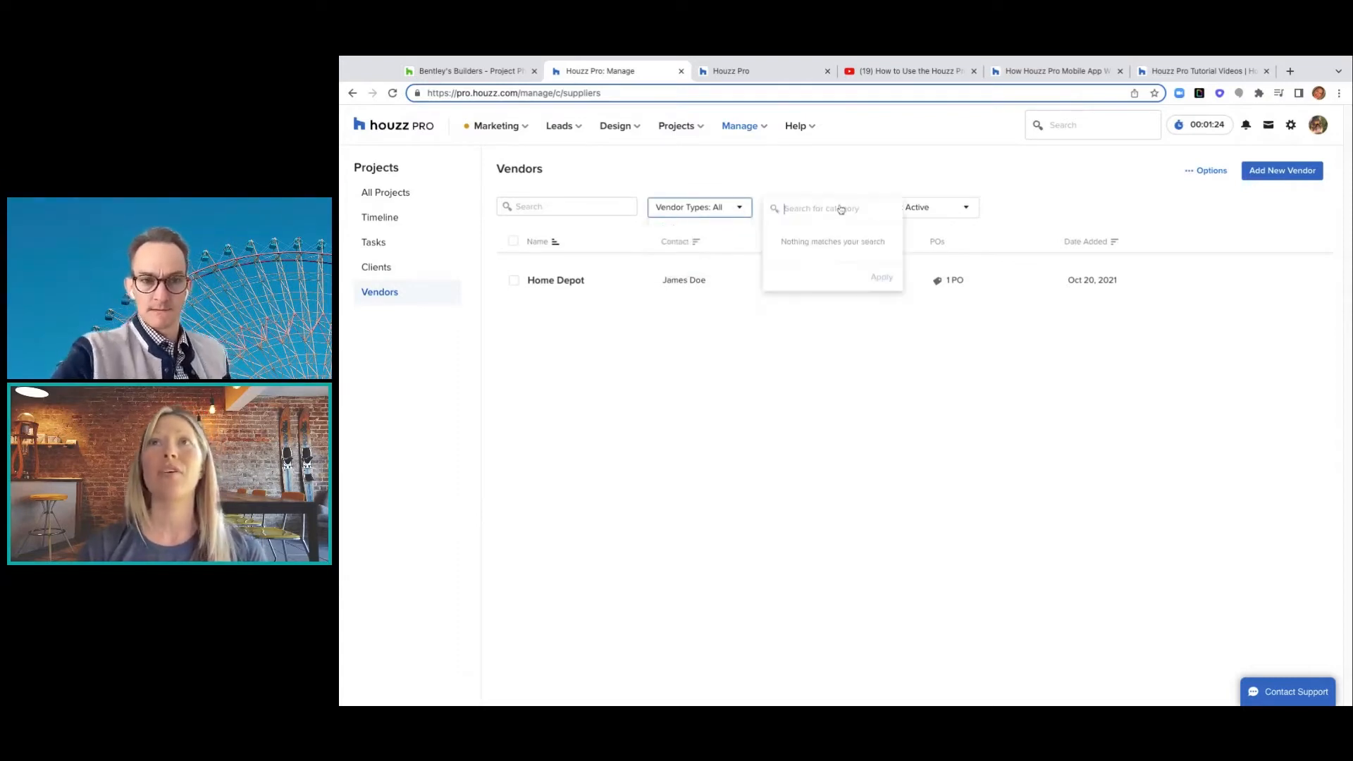
left_click(946, 210)
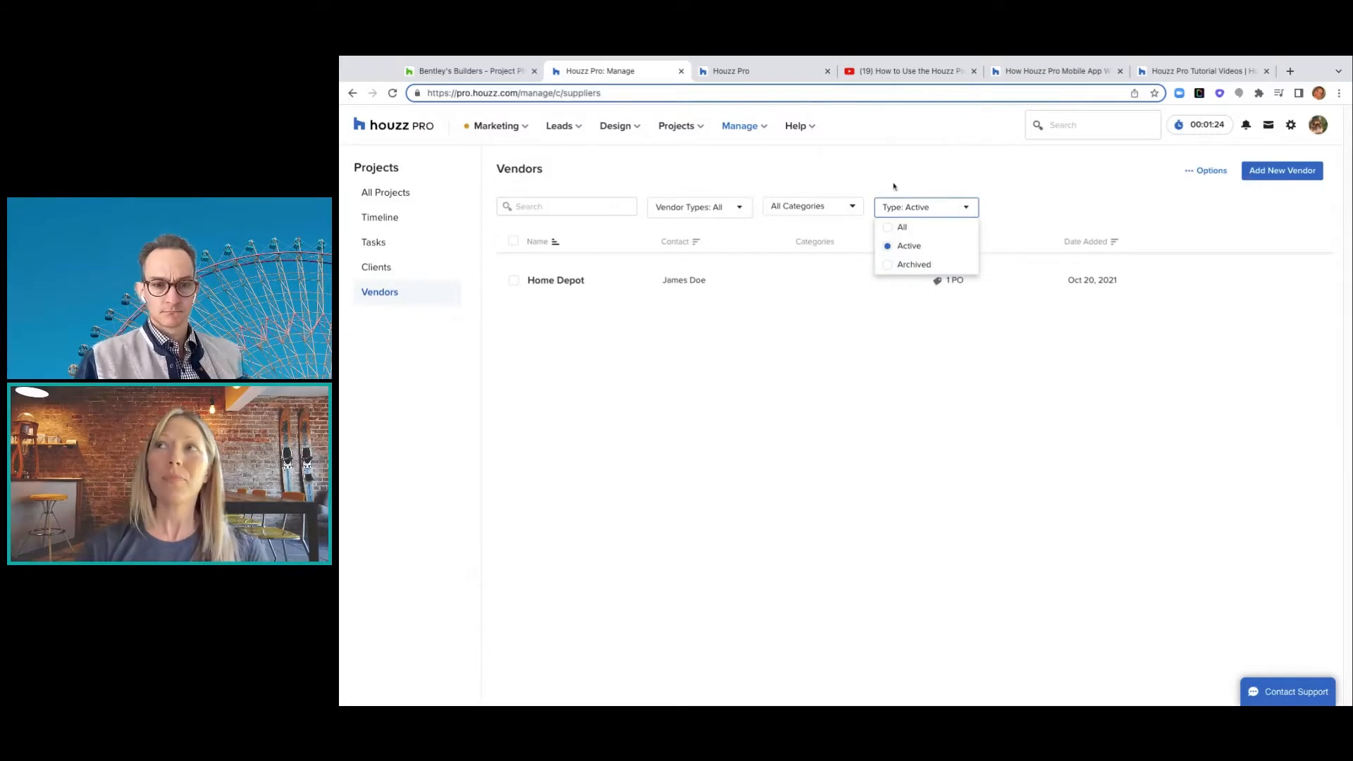
left_click(422, 193)
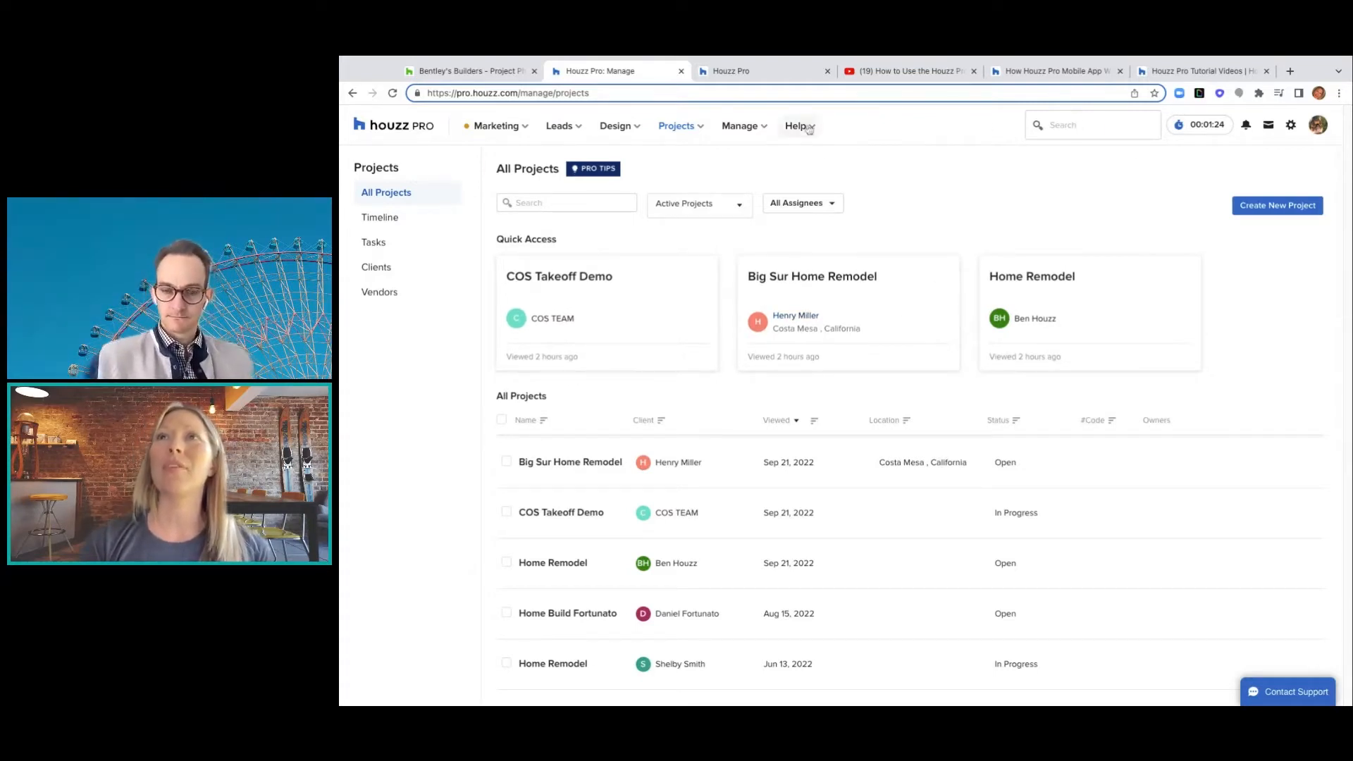
left_click(1087, 130)
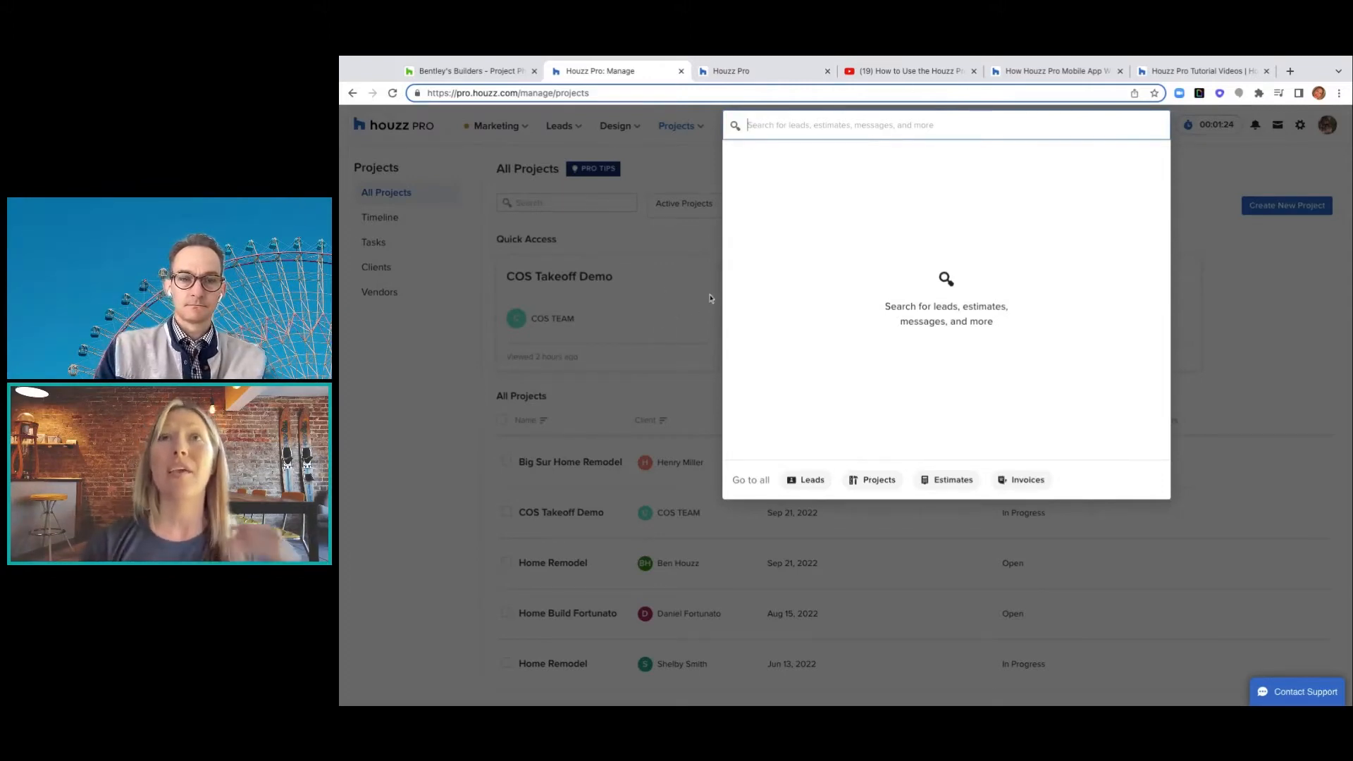
left_click(688, 237)
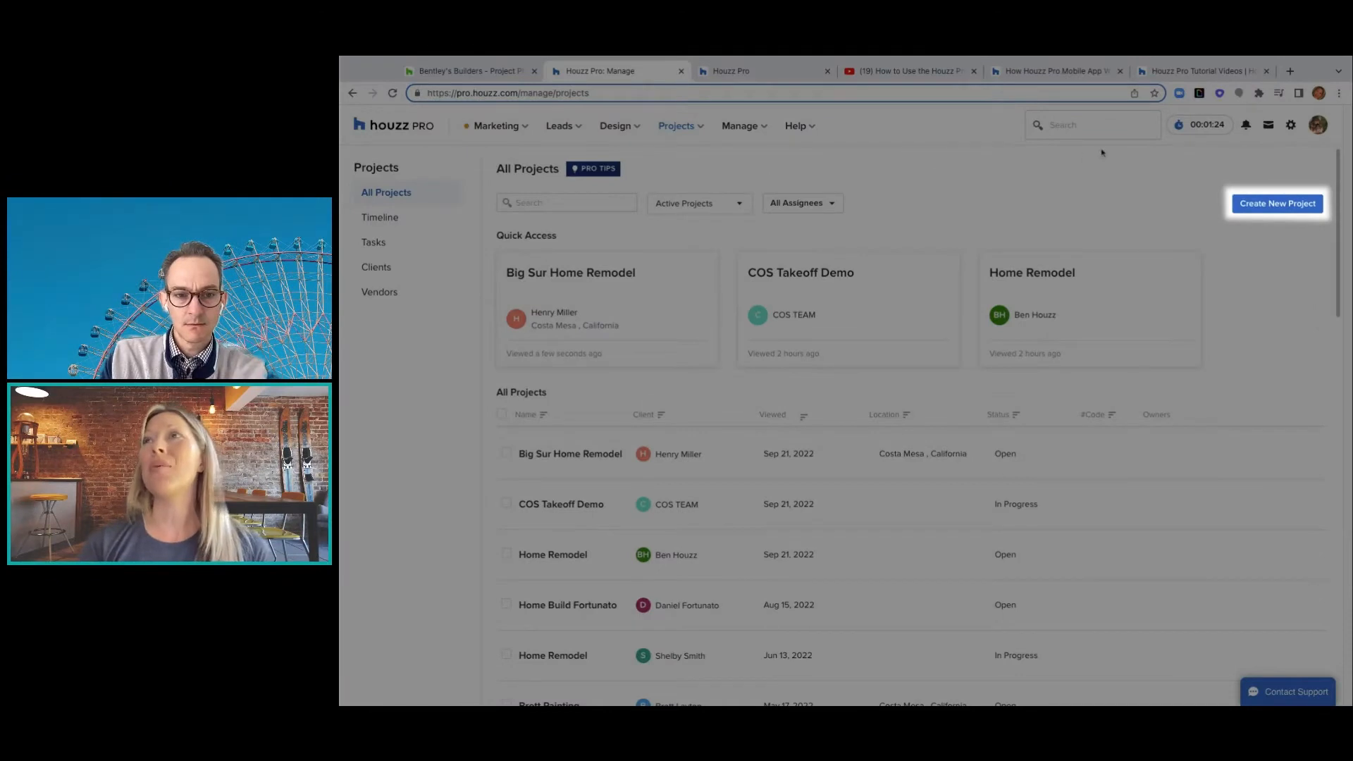
- Start a project named 'Home Remodel' and enter a new client's name, e-mail and phone
left_click(1269, 212)
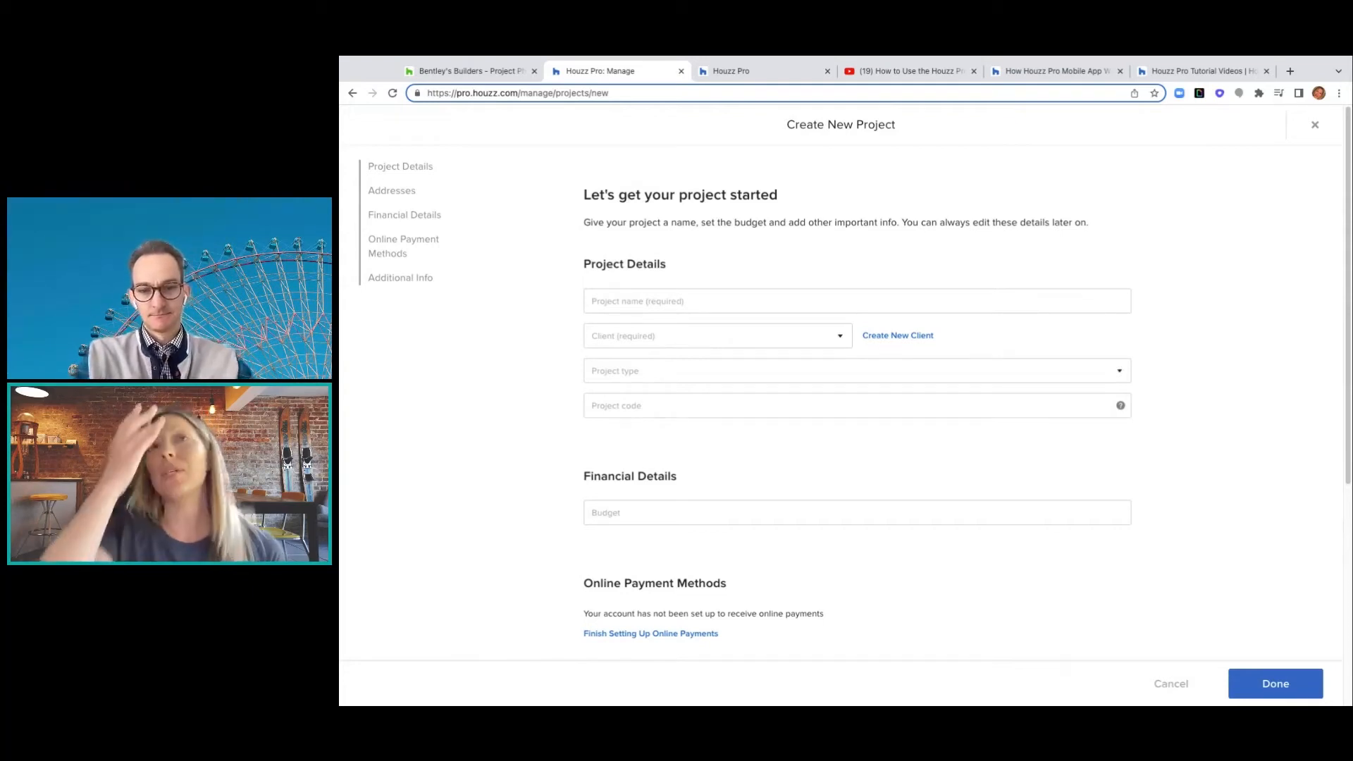
left_click(922, 306)
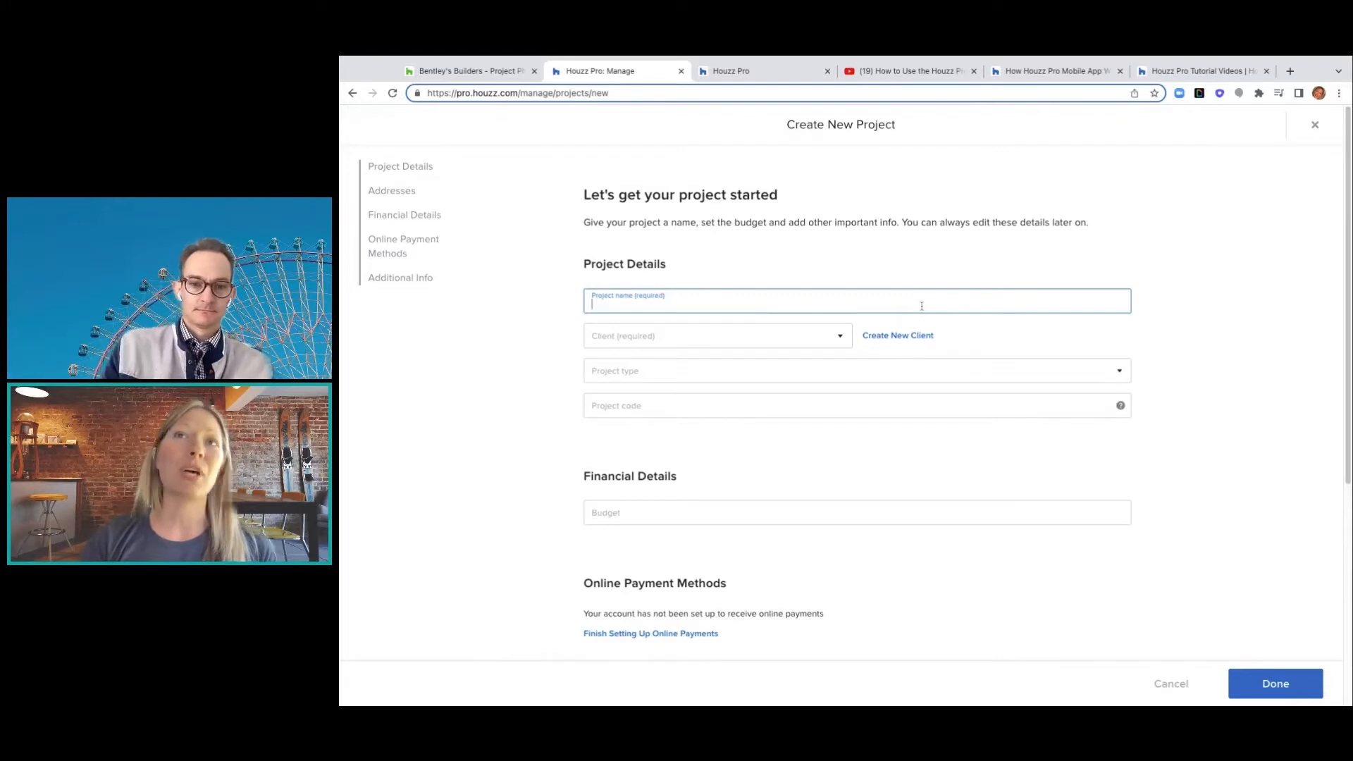
type("Home Remodel")
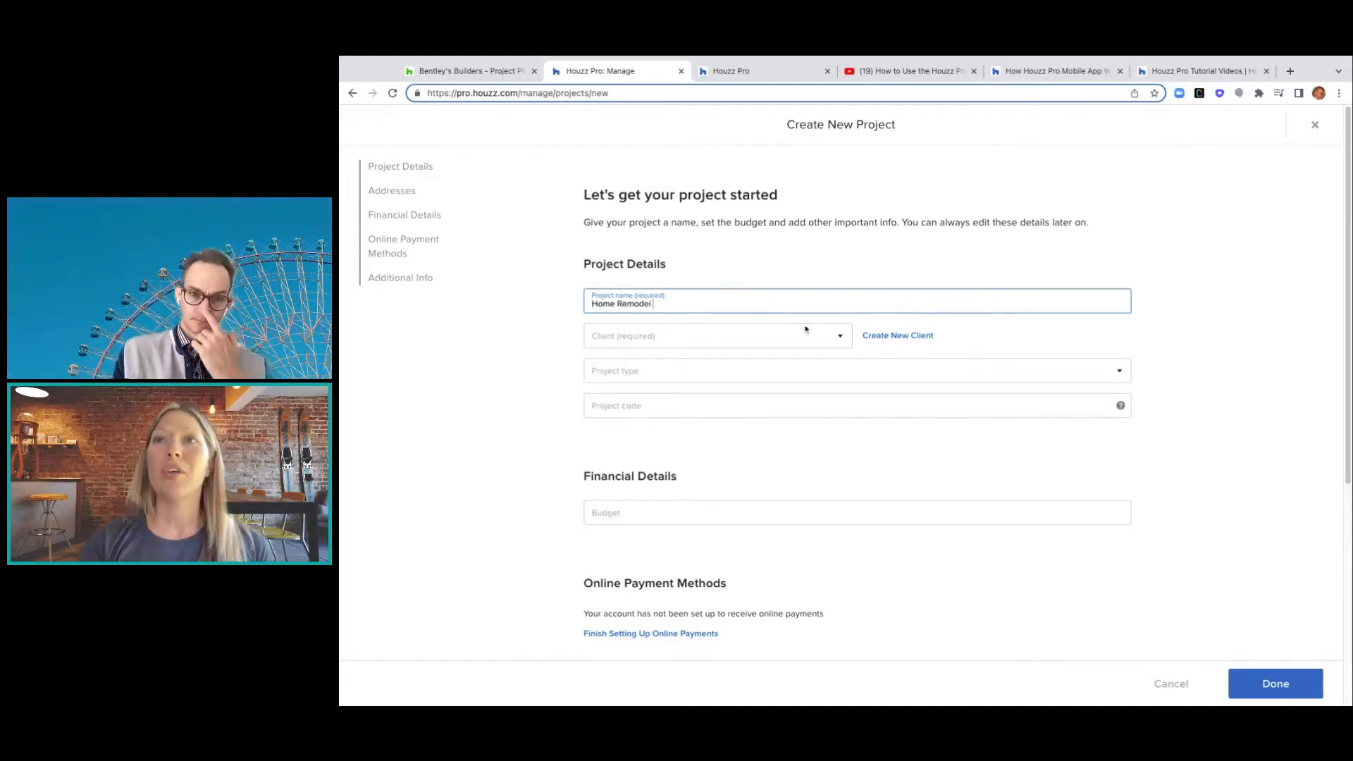
left_click(849, 338)
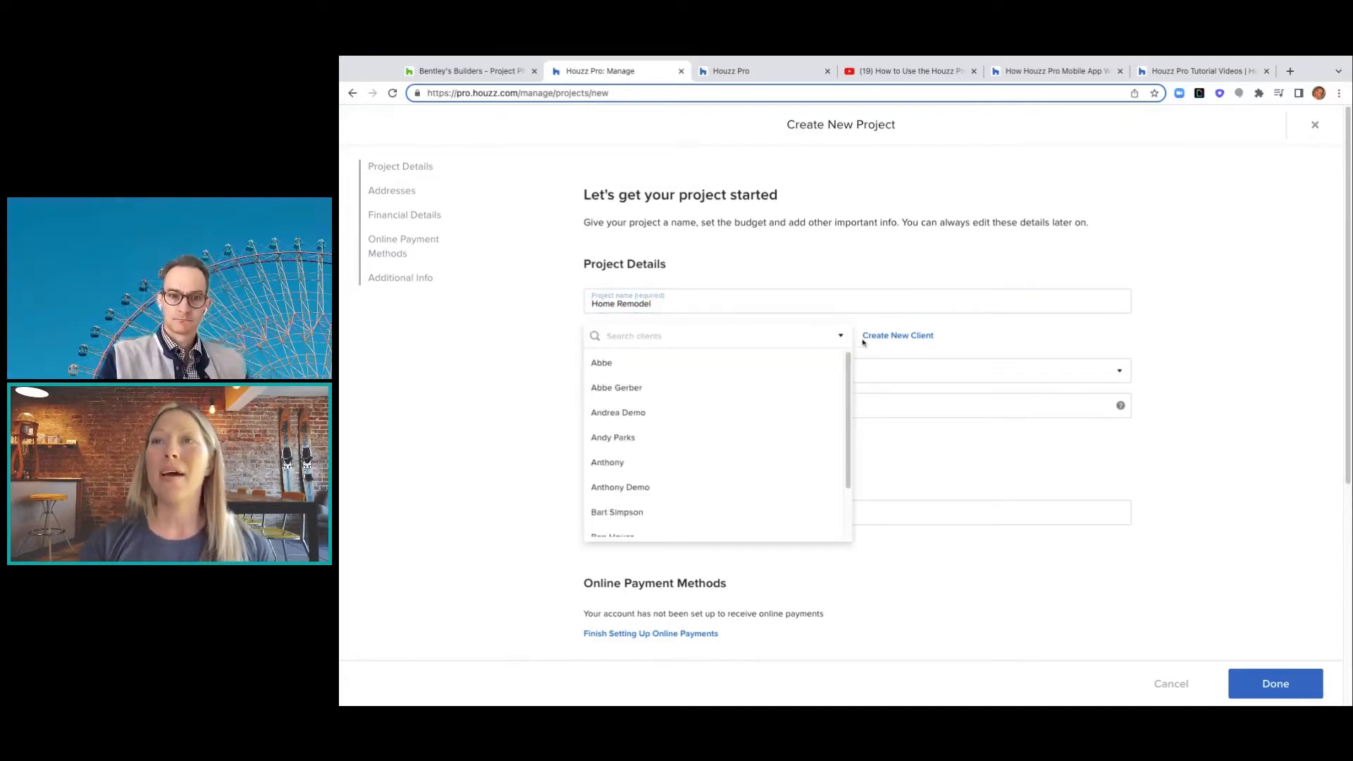
left_click(915, 337)
left_click(688, 252)
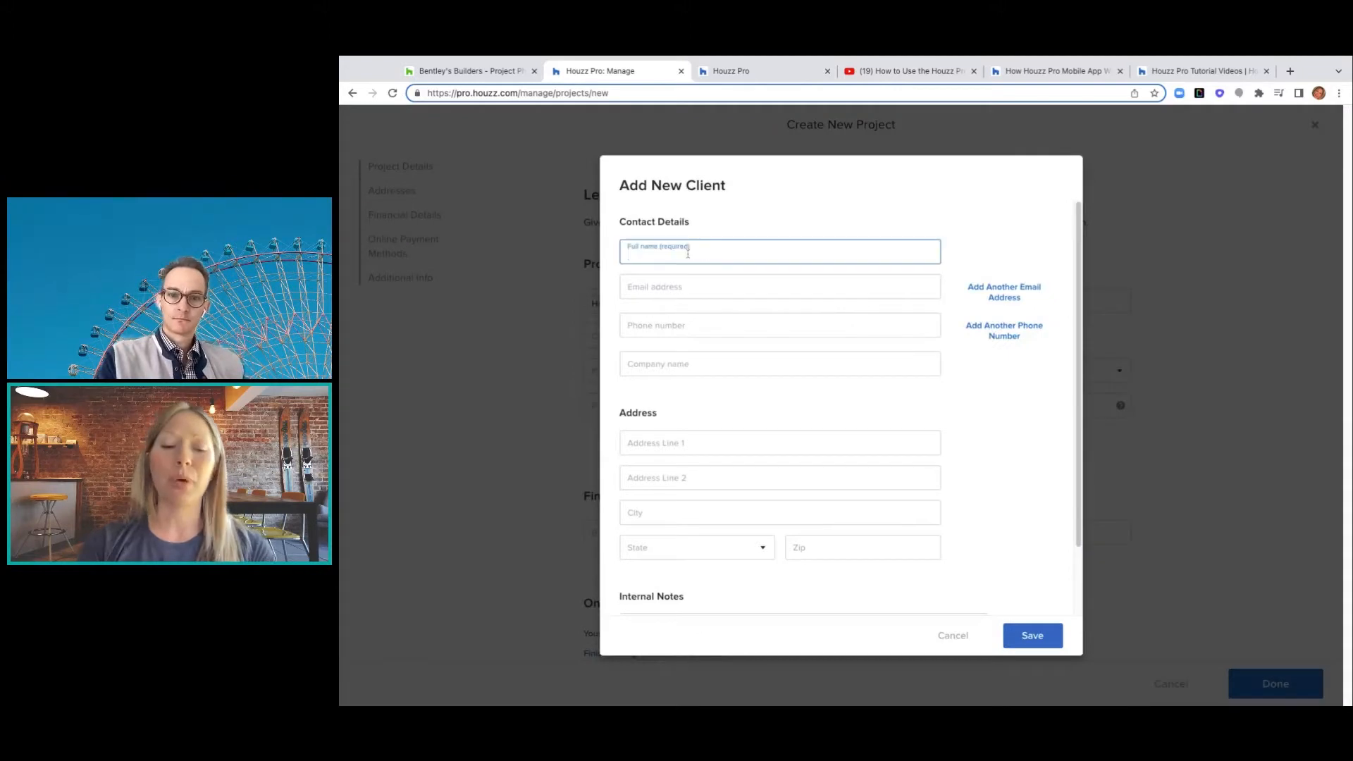
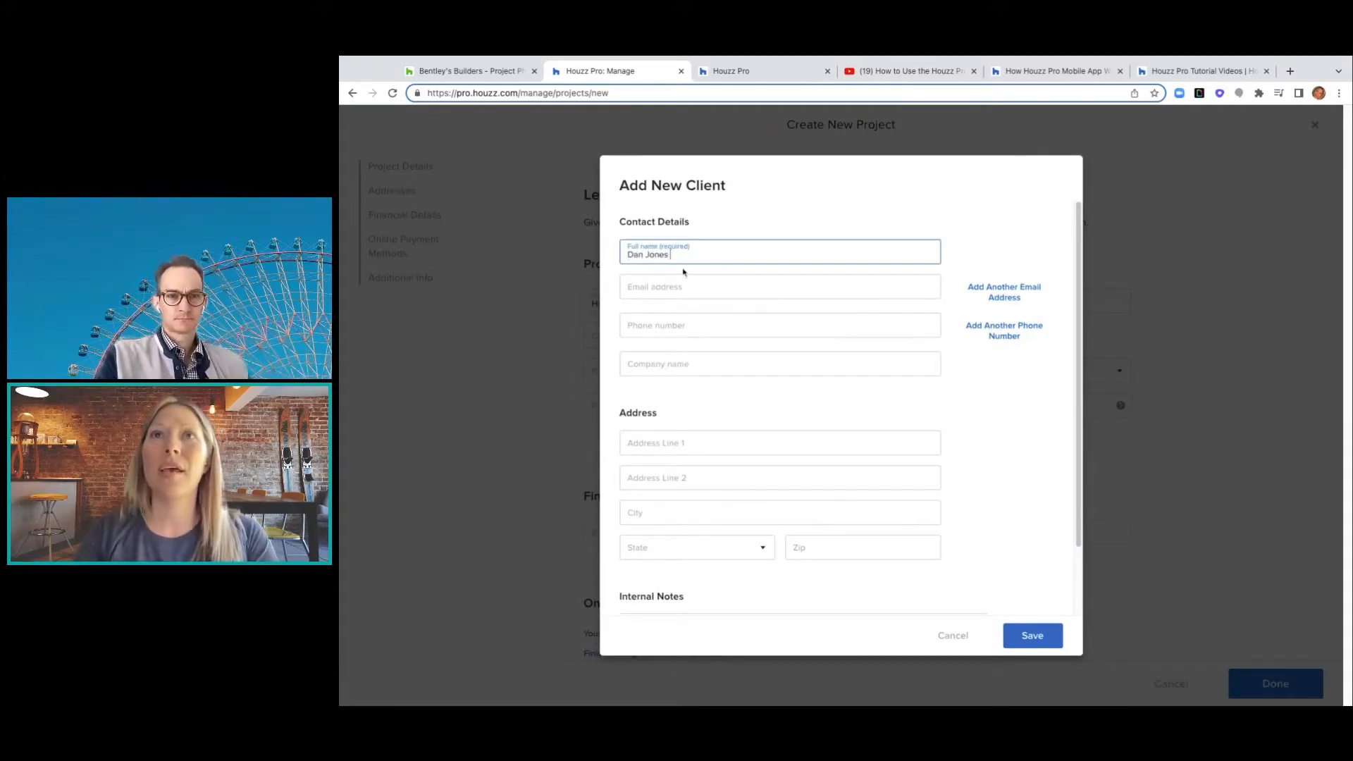
left_click(686, 286)
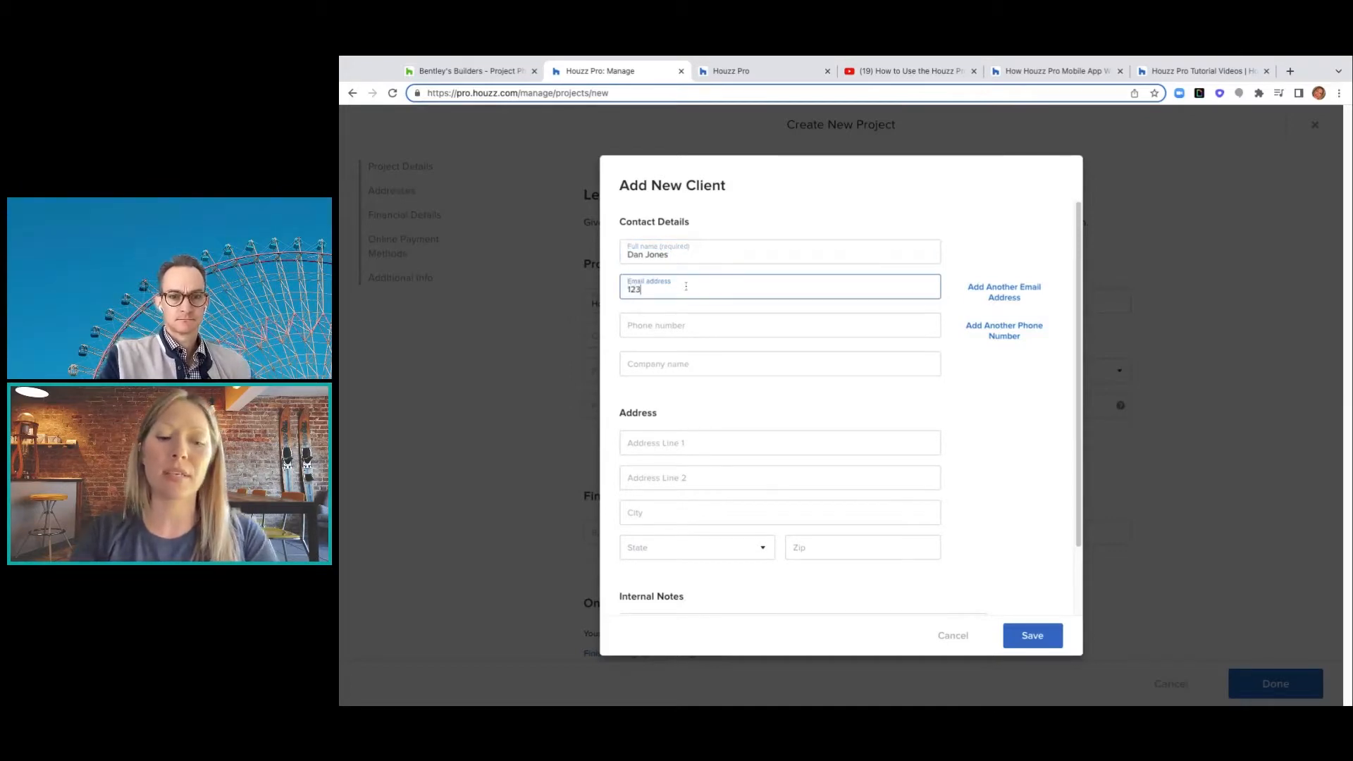
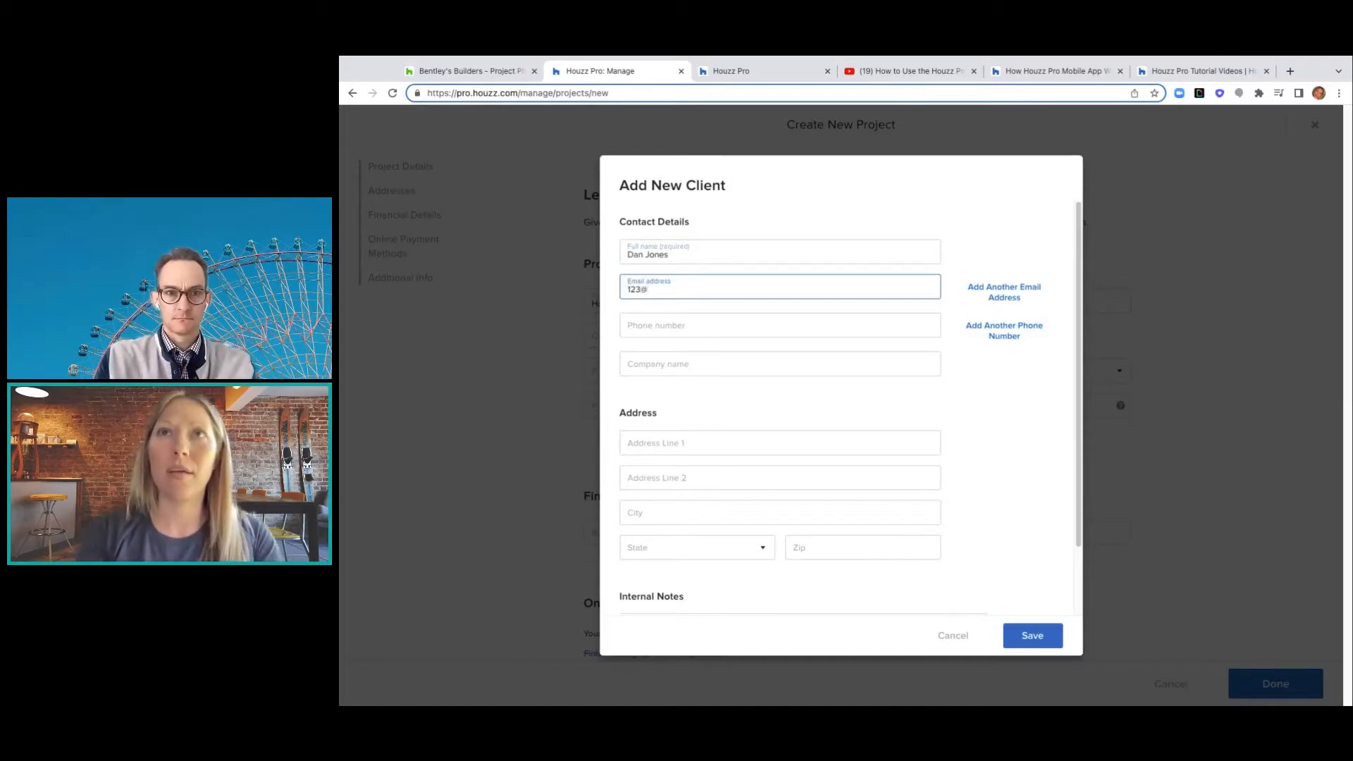
left_click(691, 326)
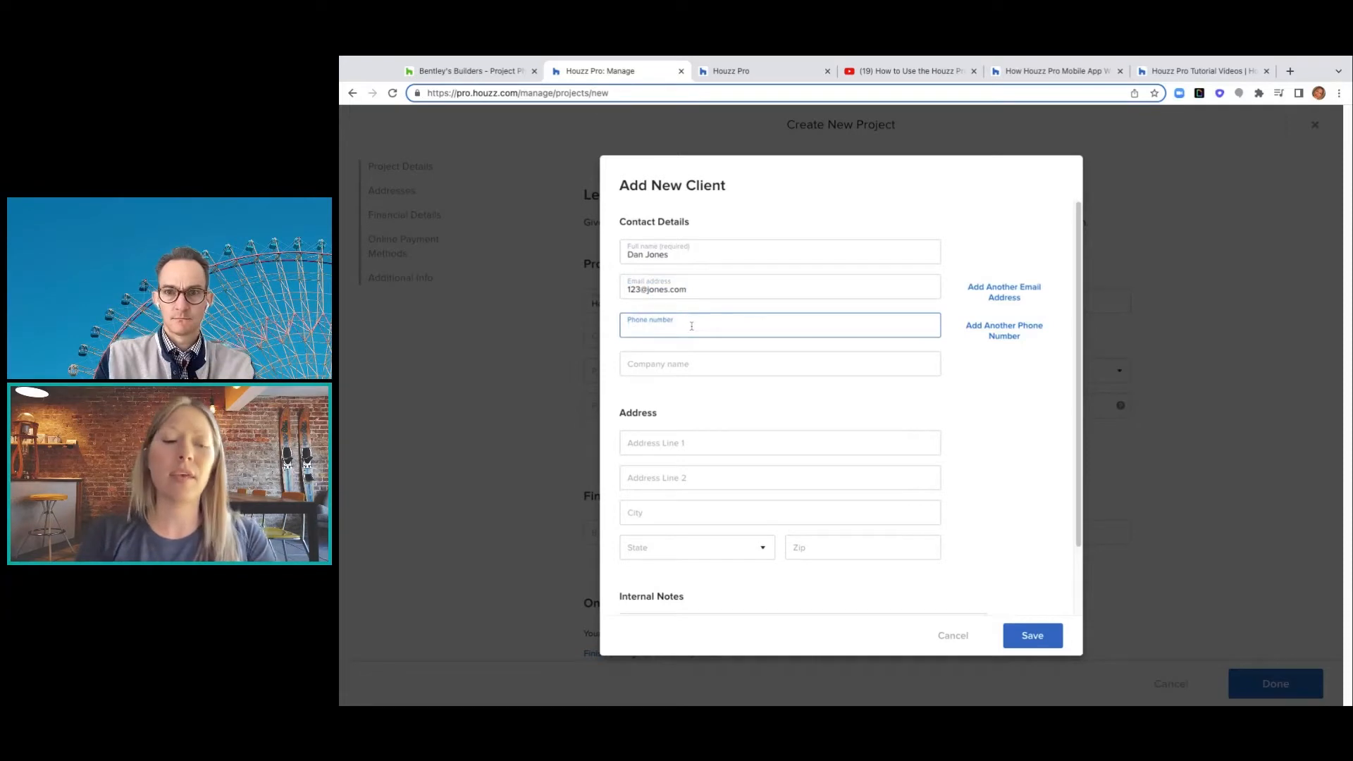
type("555")
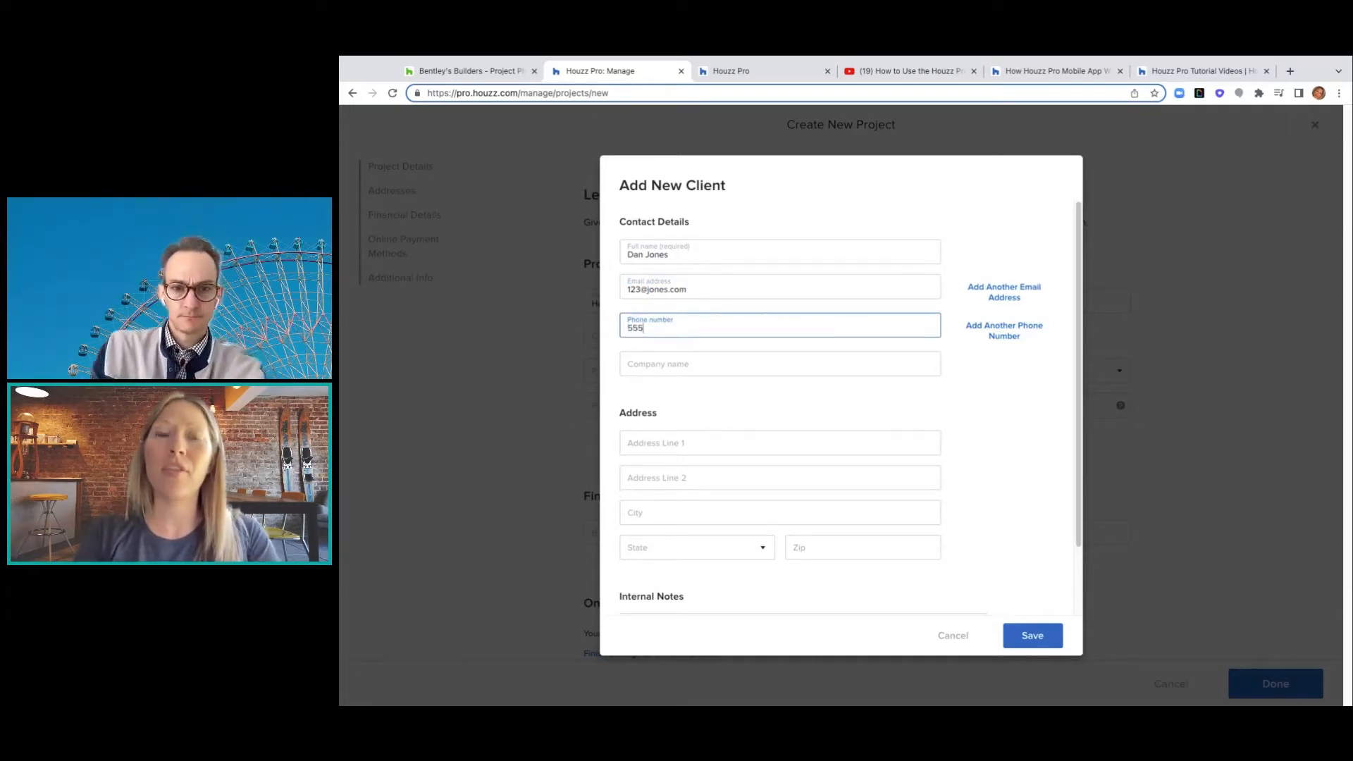
type(") 555")
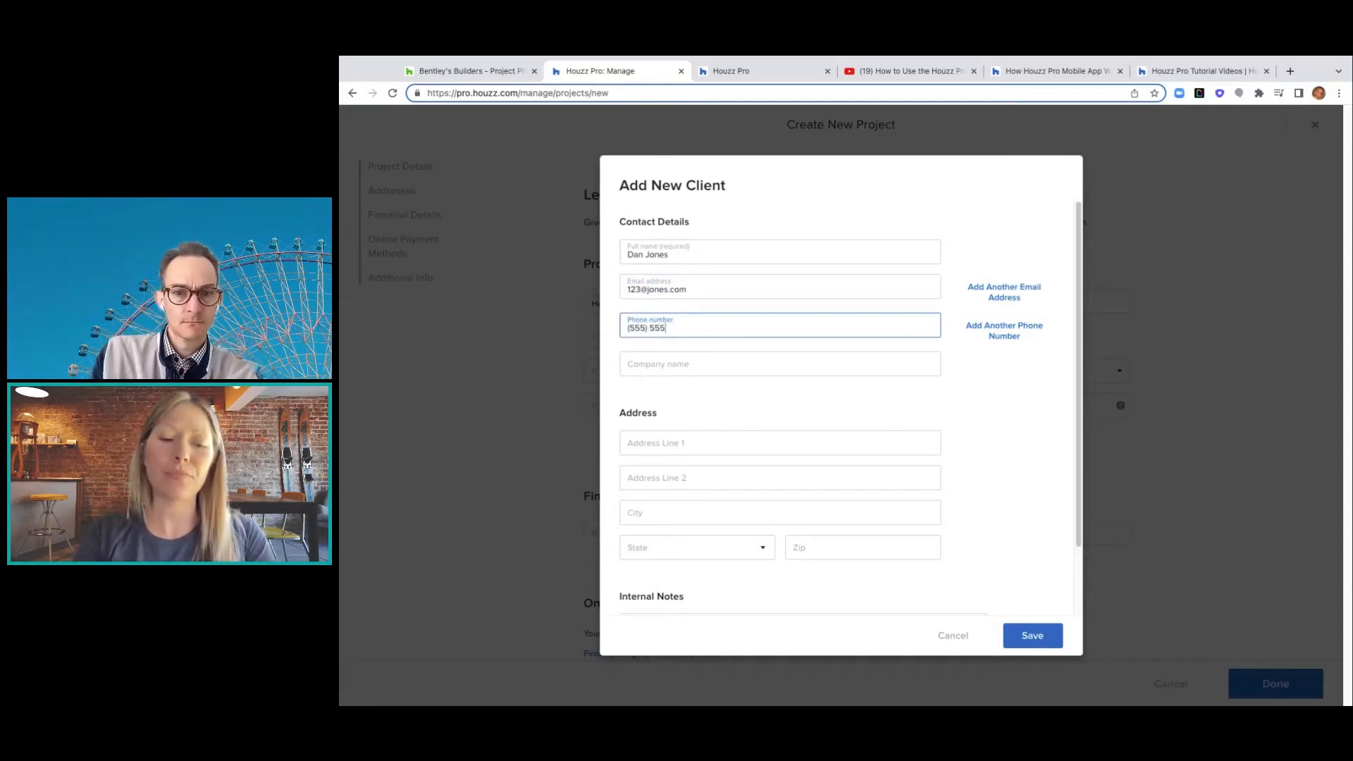
type("-5555")
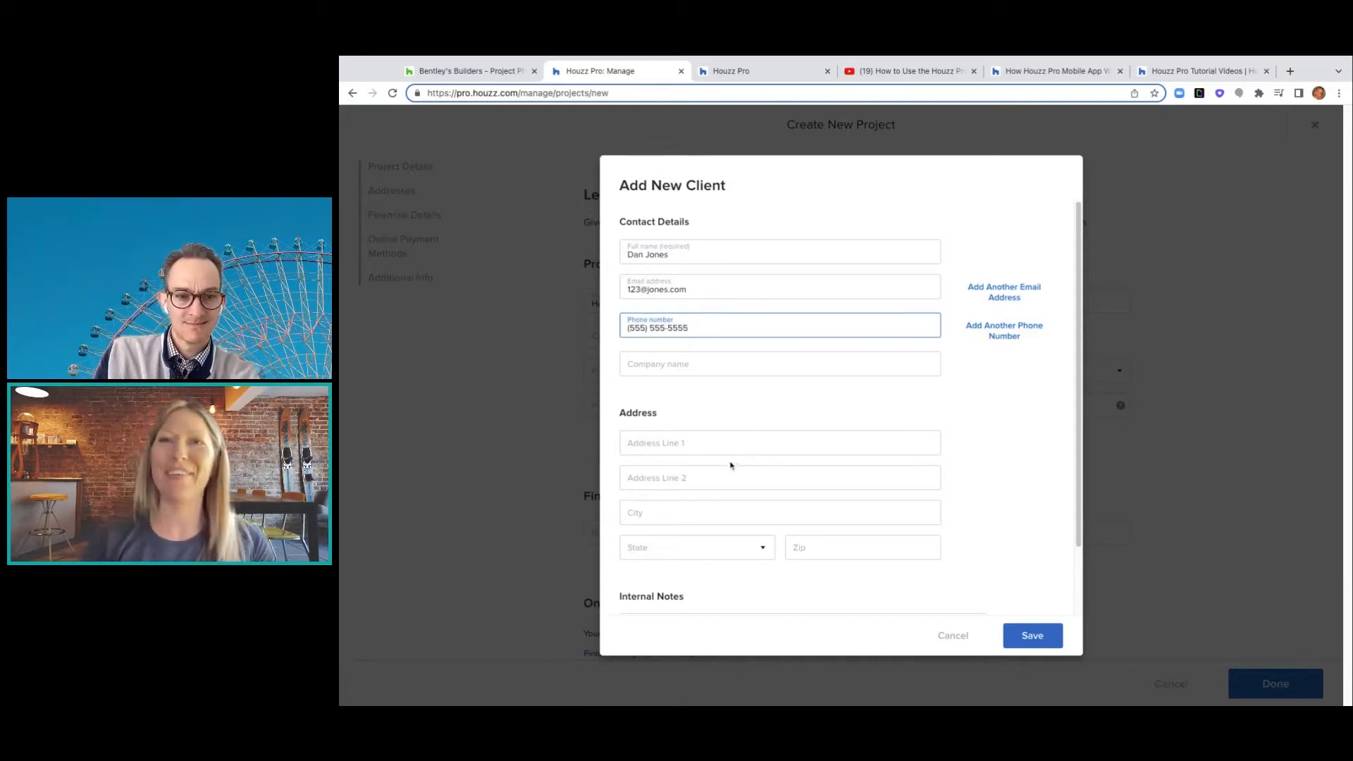
- Fill in the client's street address and zip, city Costa Mesa, state California, and save
left_click(680, 445)
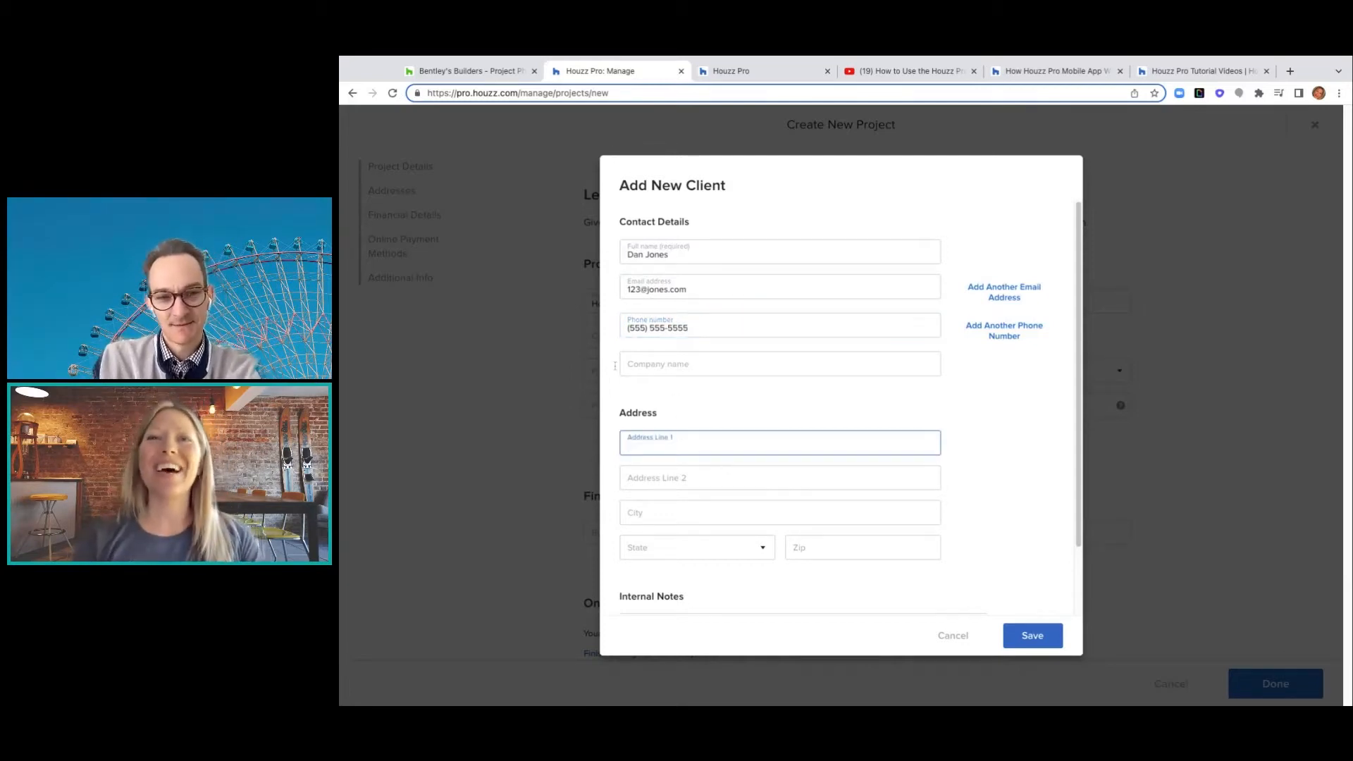
type("123 ")
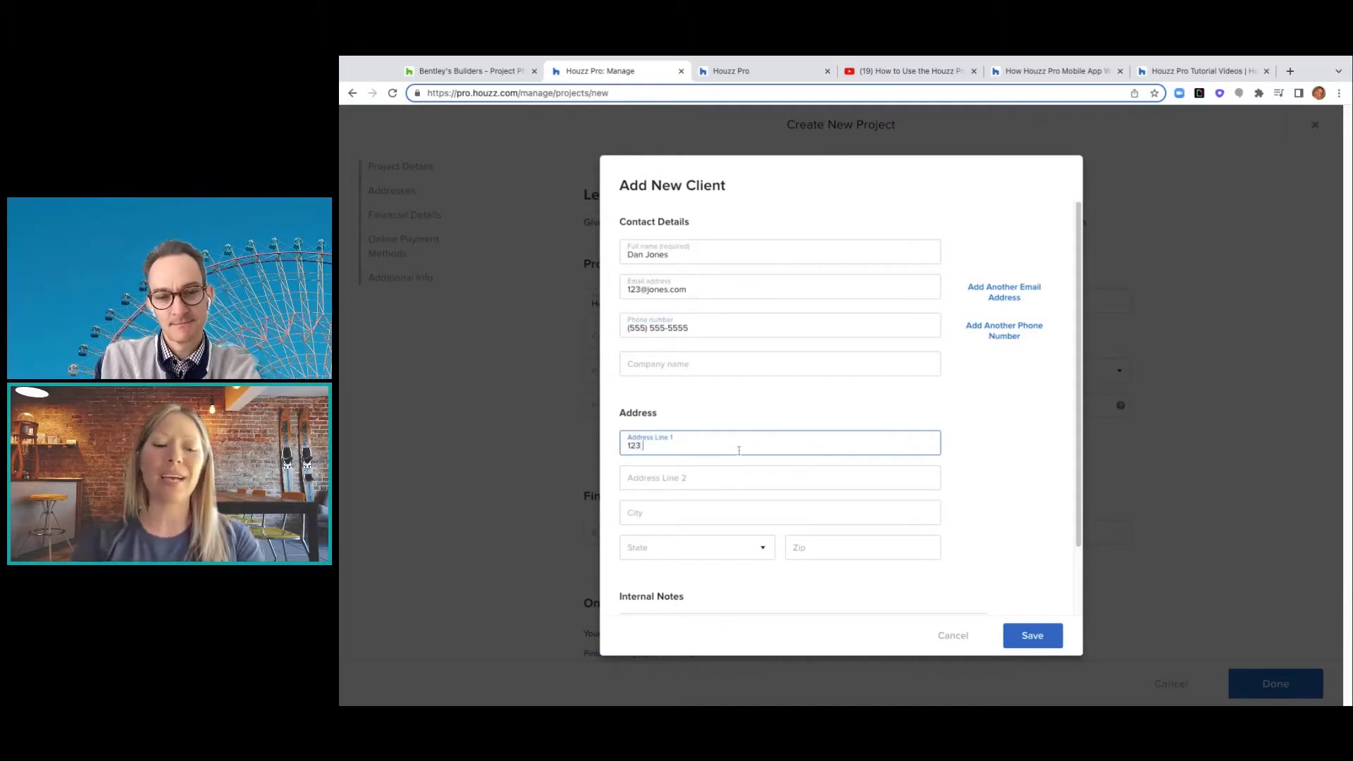
type("Washing")
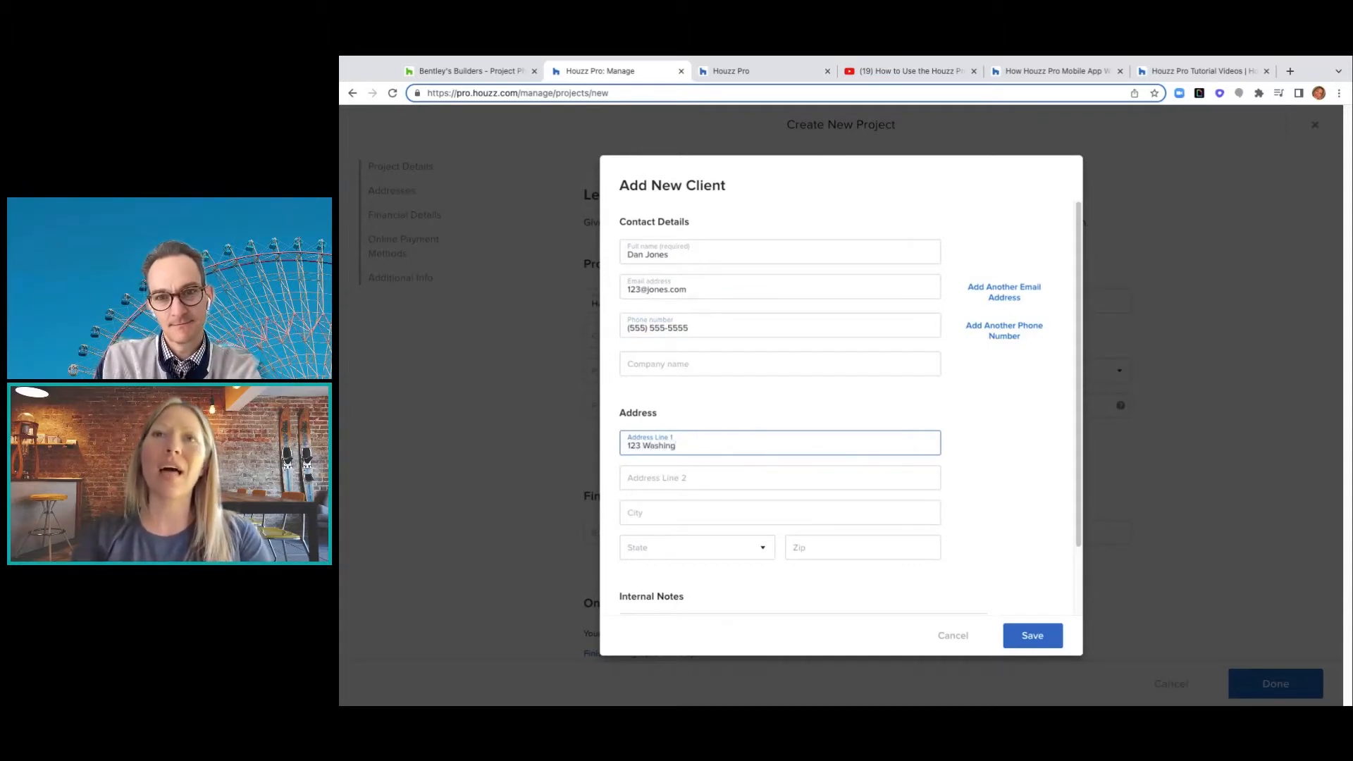
type("ton S")
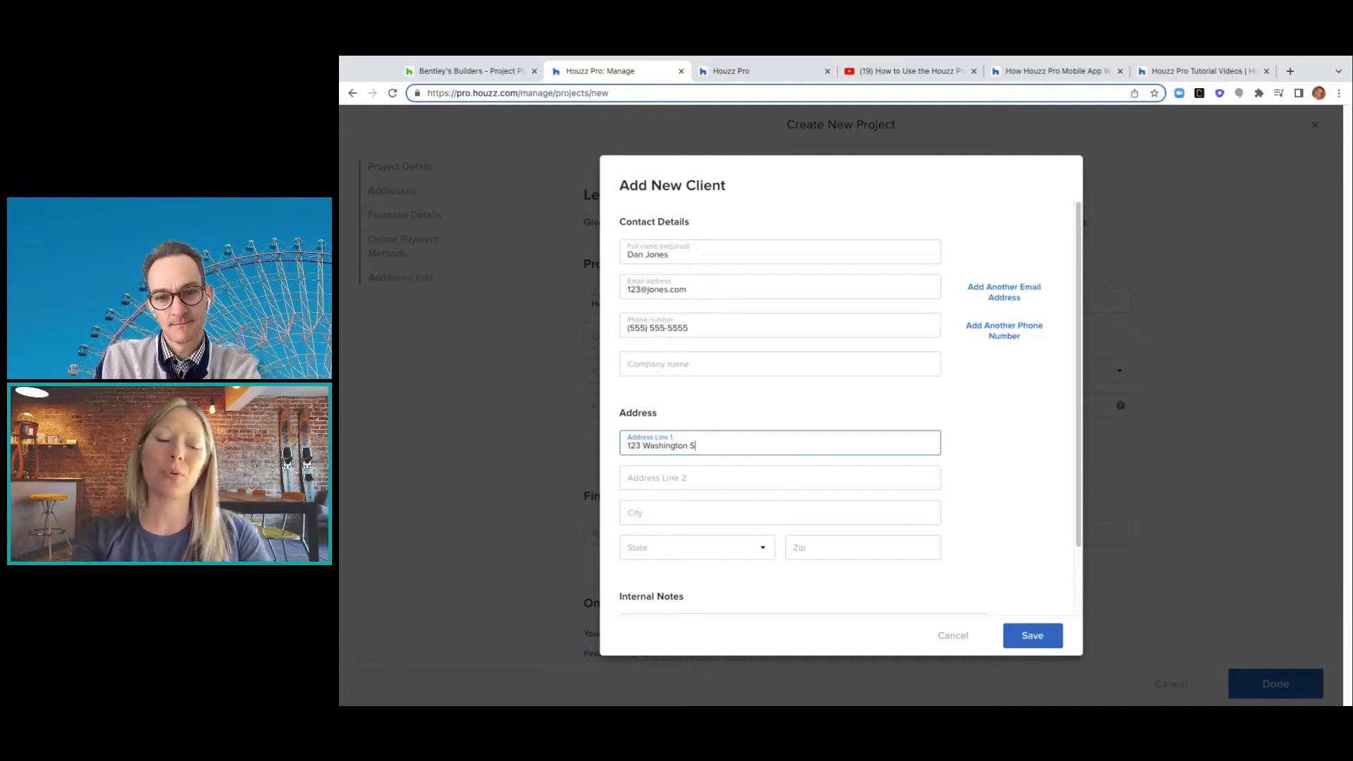
type("treen")
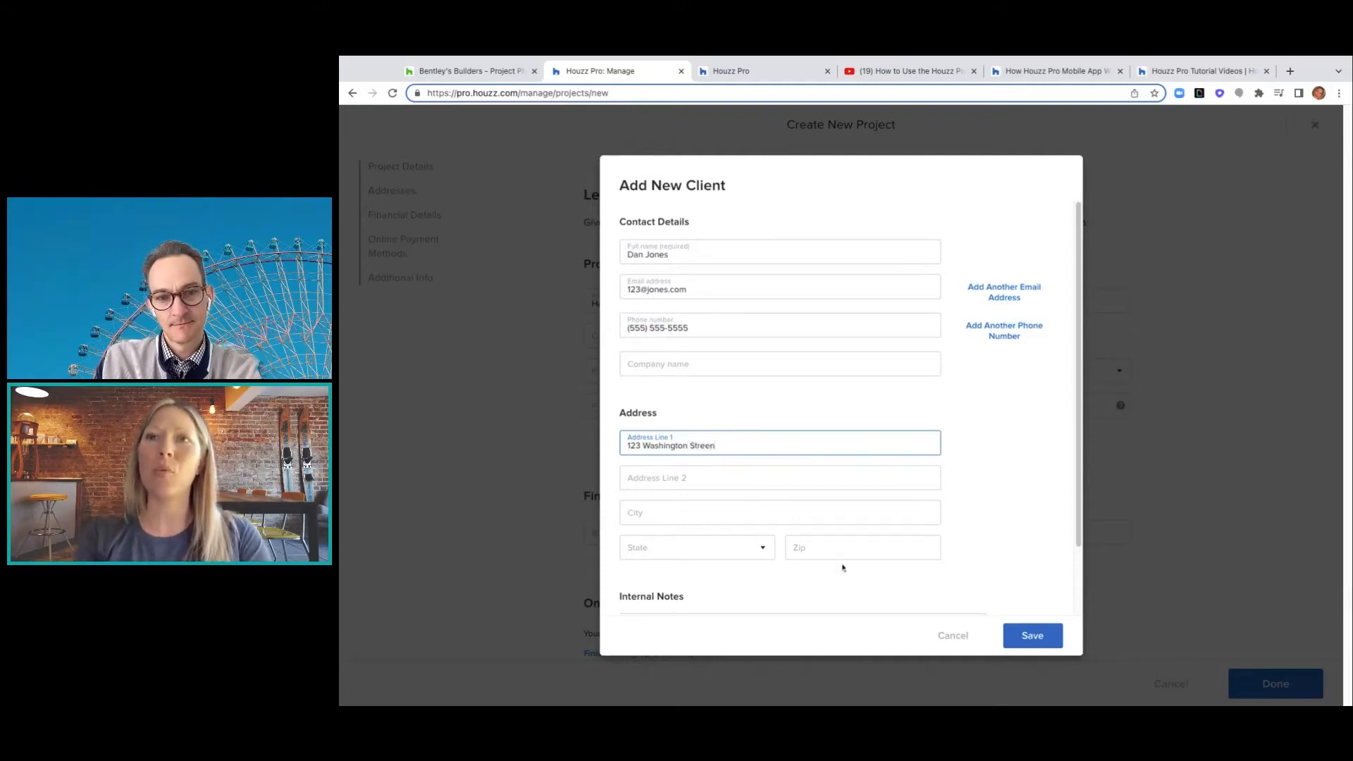
left_click(839, 554)
type("92")
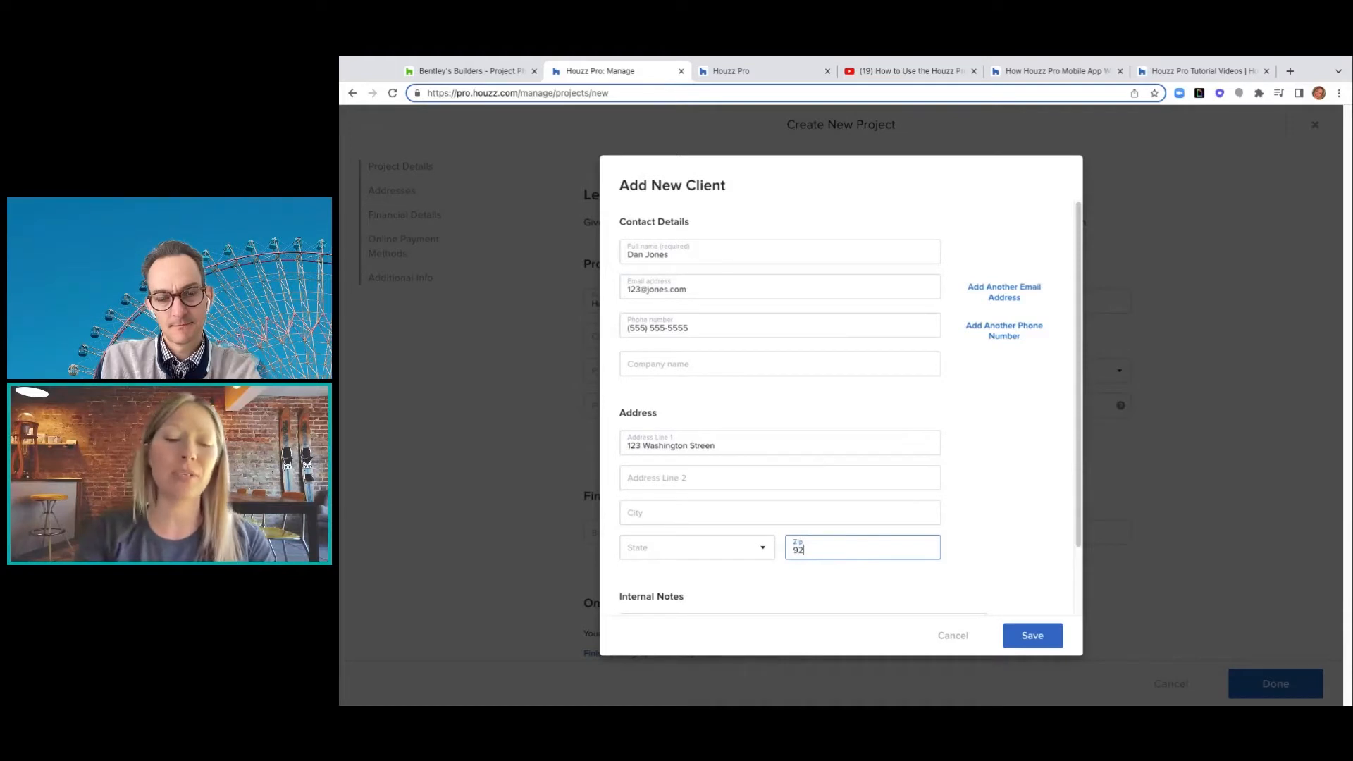
type("626")
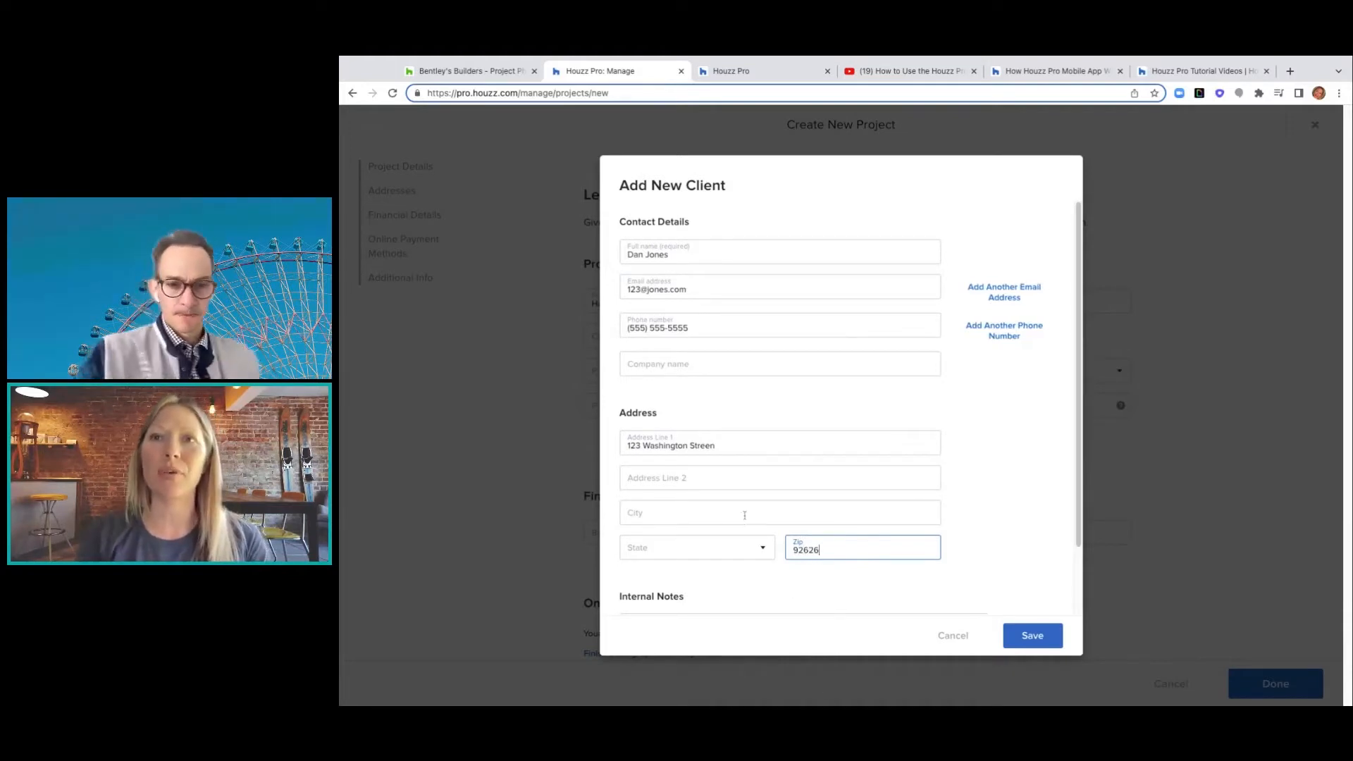
left_click(744, 514)
type("Costa Mesa")
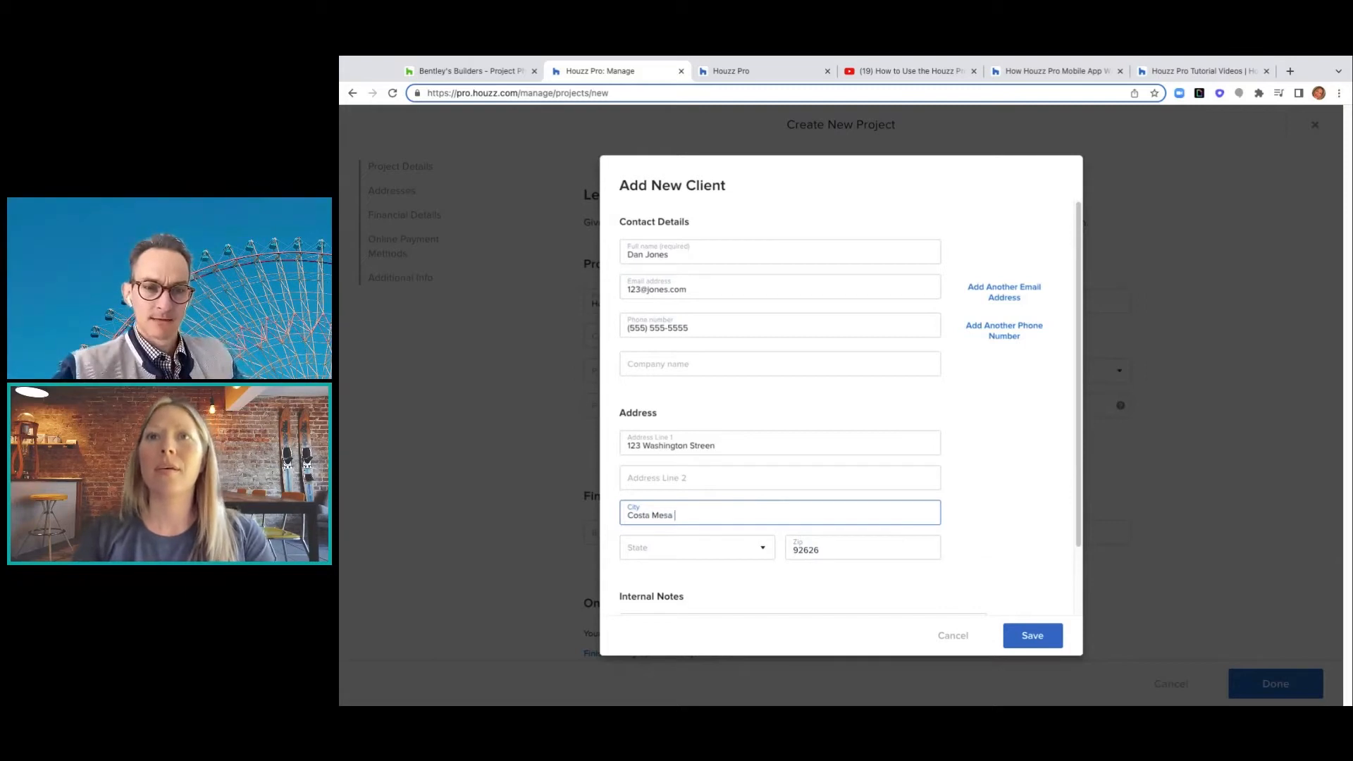
left_click(707, 548)
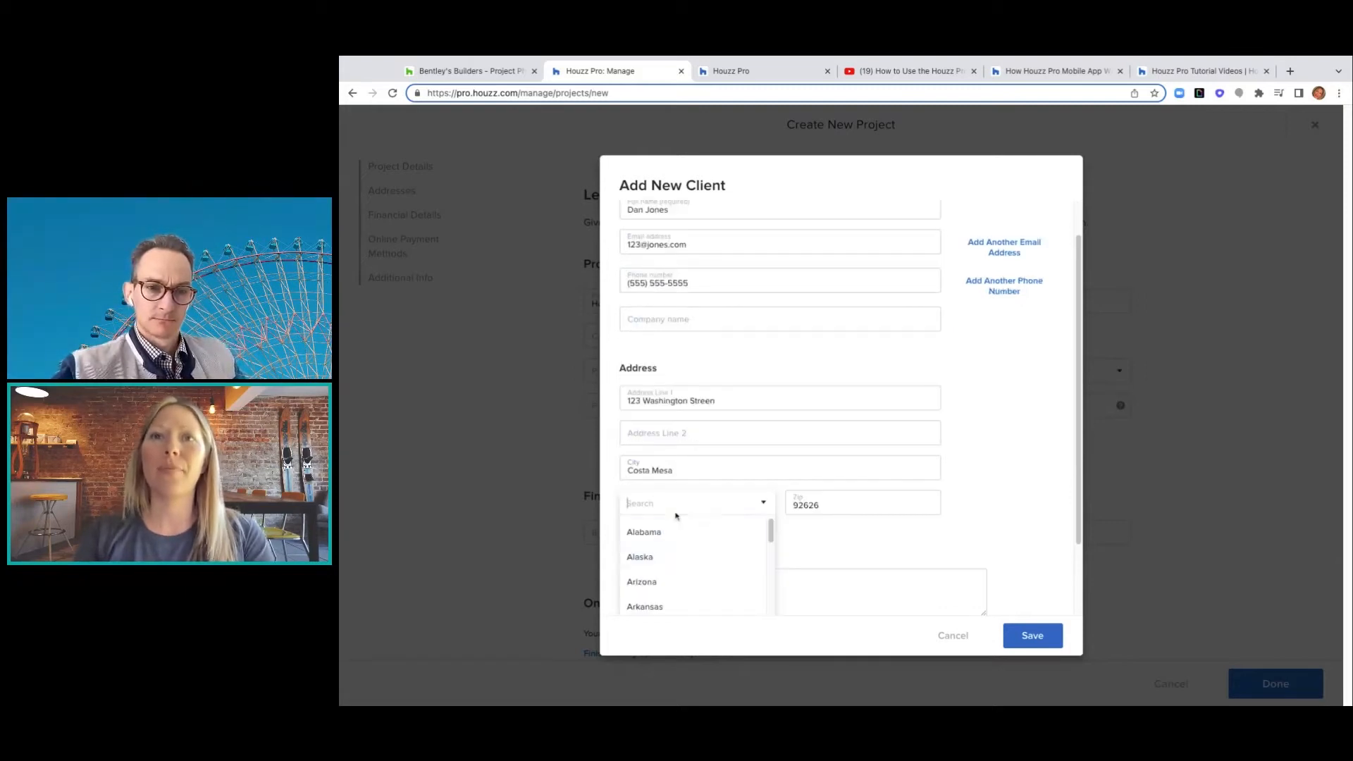
scroll(689, 558, "down", 3)
left_click(667, 527)
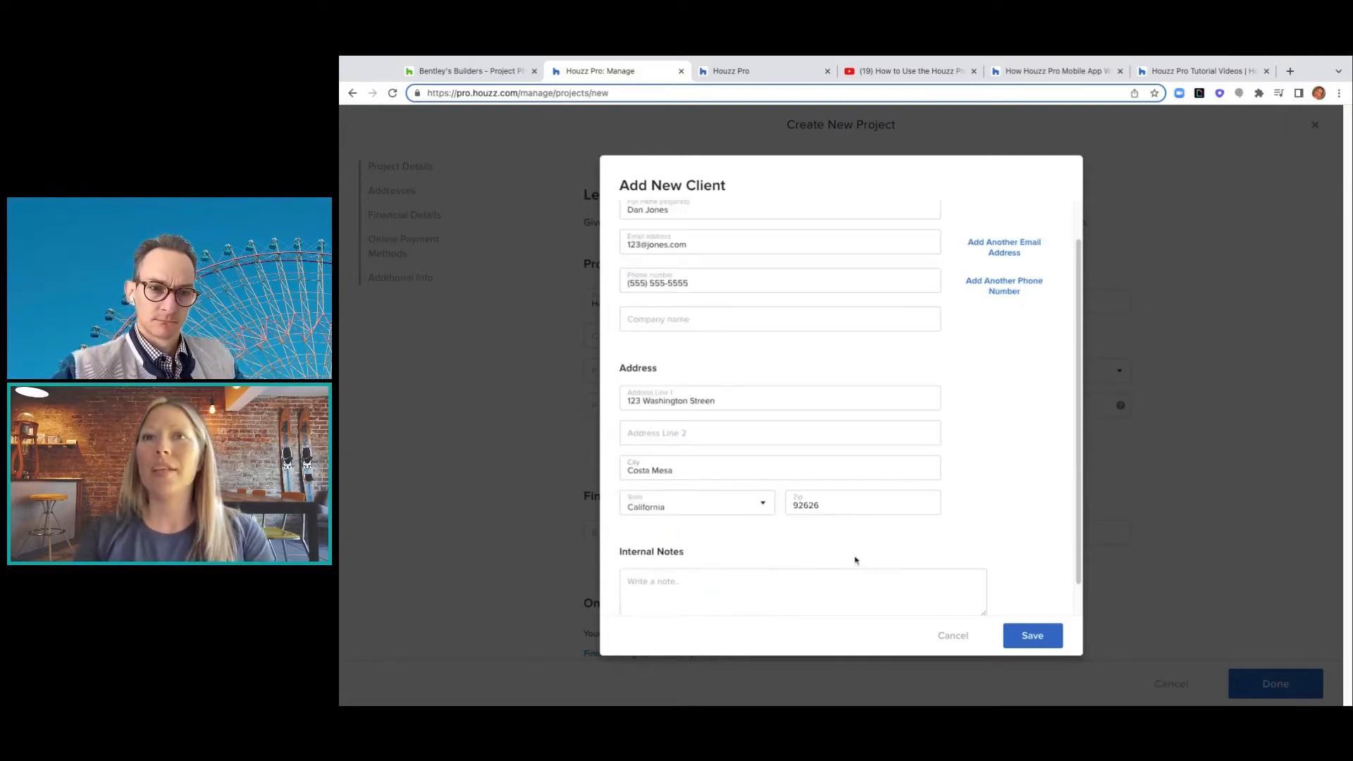
scroll(890, 557, "down", 1)
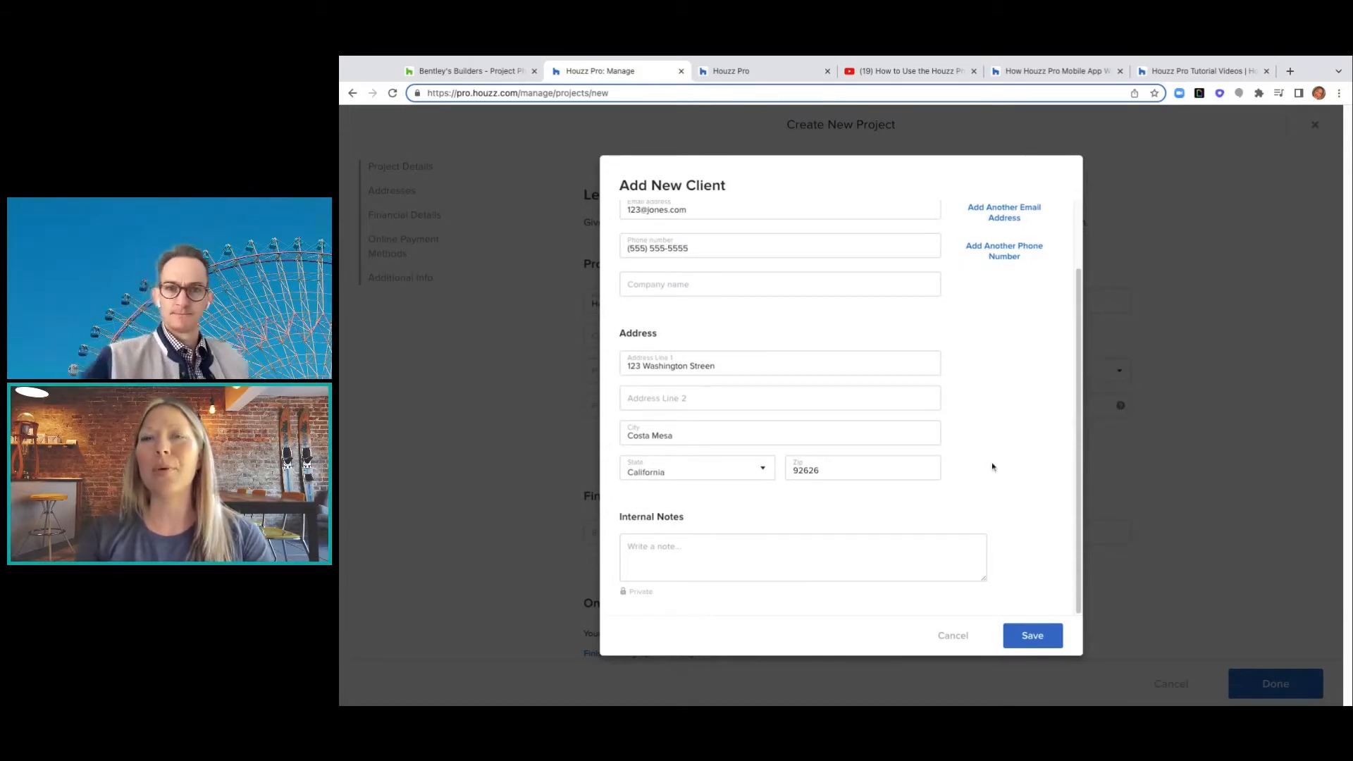
scroll(993, 467, "up", 1)
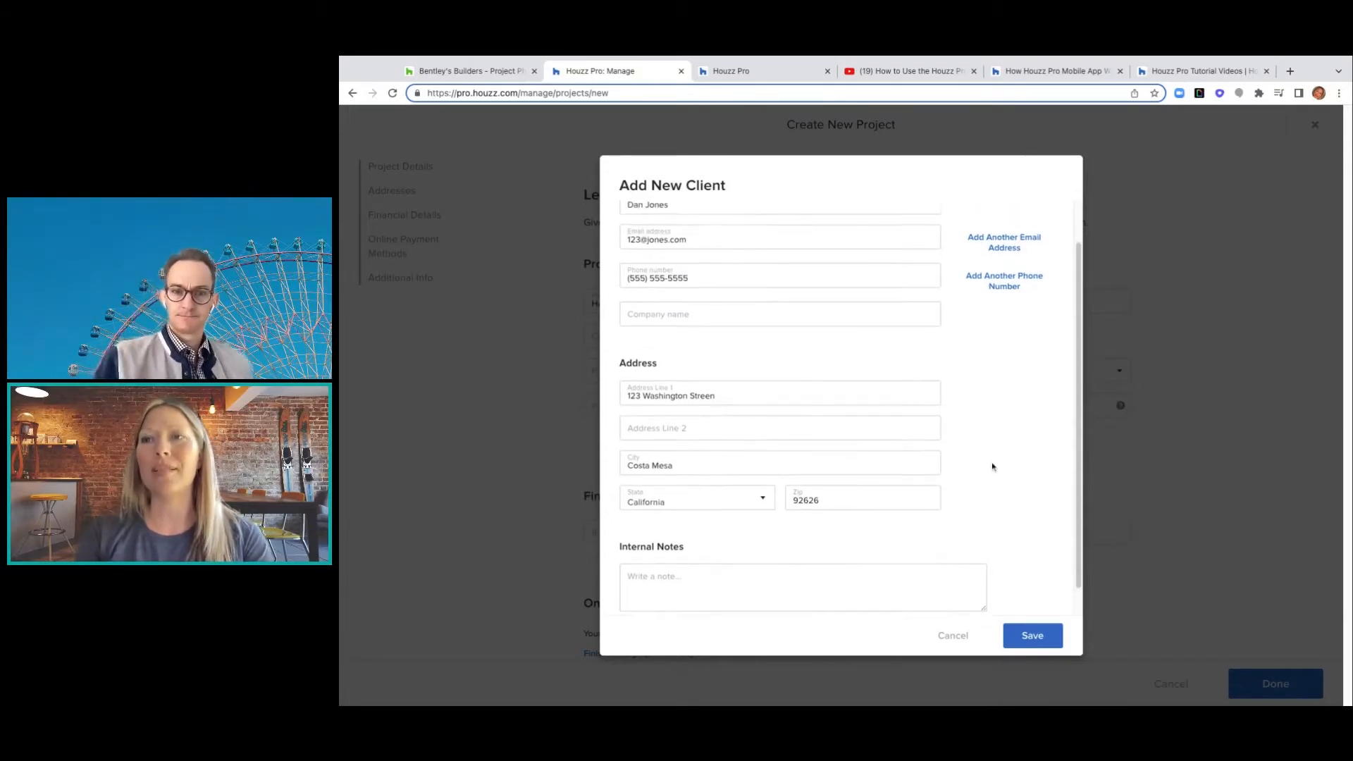
left_click(1037, 636)
- Leave the budget empty and finish the Home Remodel project, opening its overview with status Open
scroll(974, 555, "down", 6)
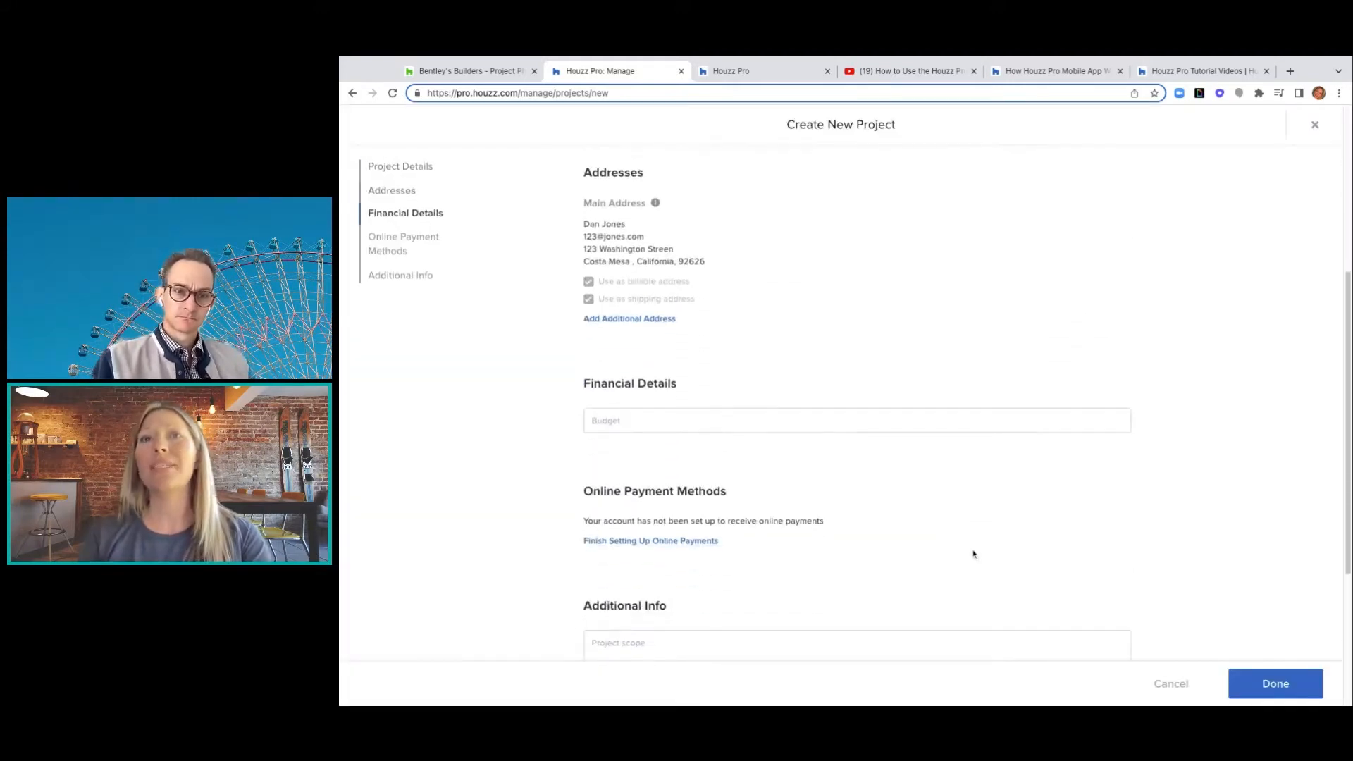
scroll(973, 554, "down", 1)
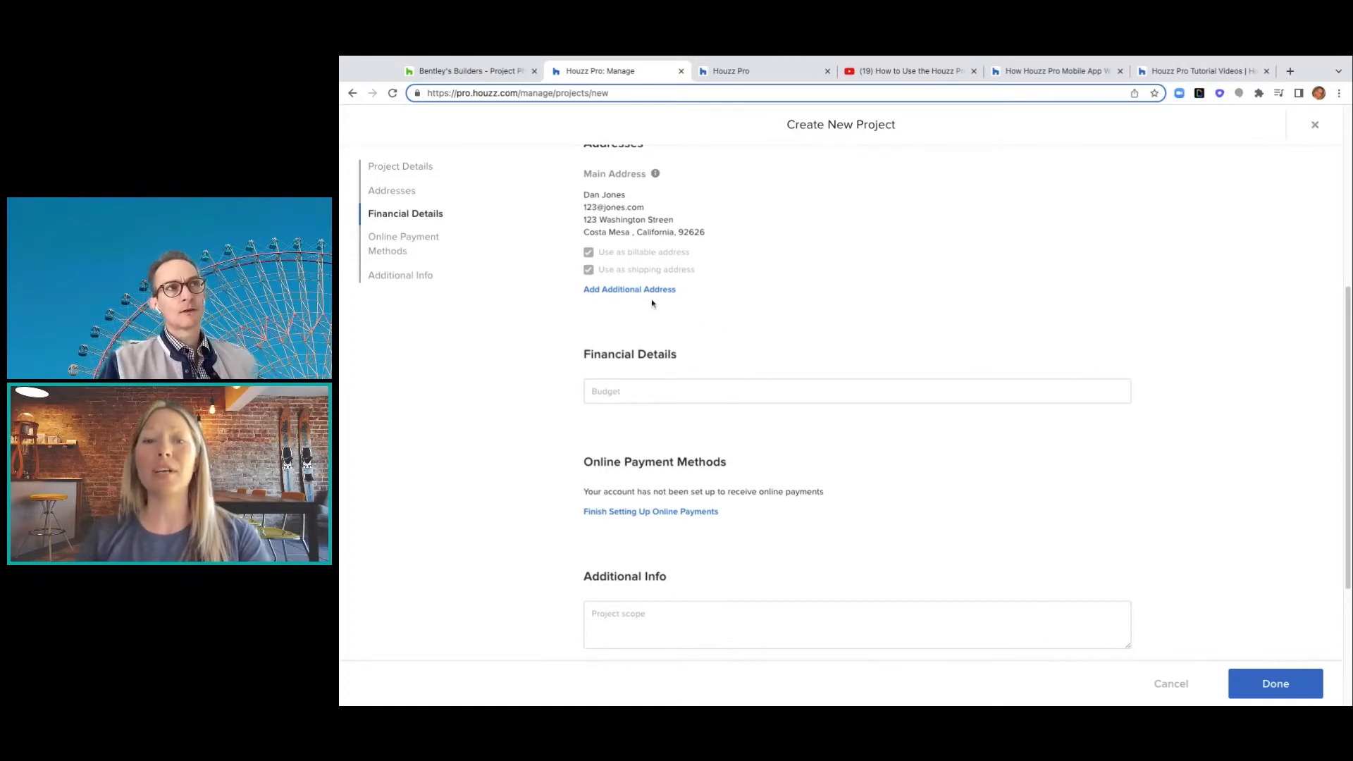
left_click(777, 394)
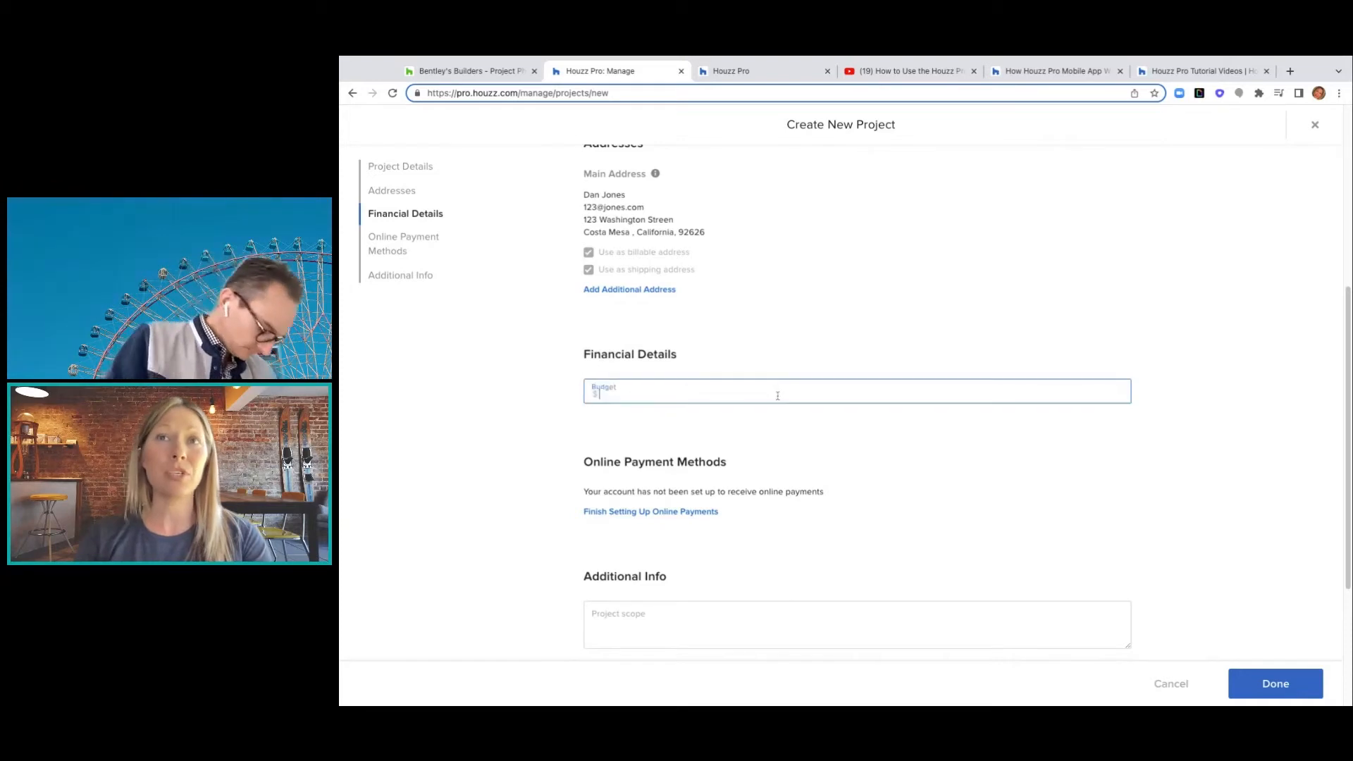
scroll(788, 480, "down", 2)
scroll(788, 479, "down", 2)
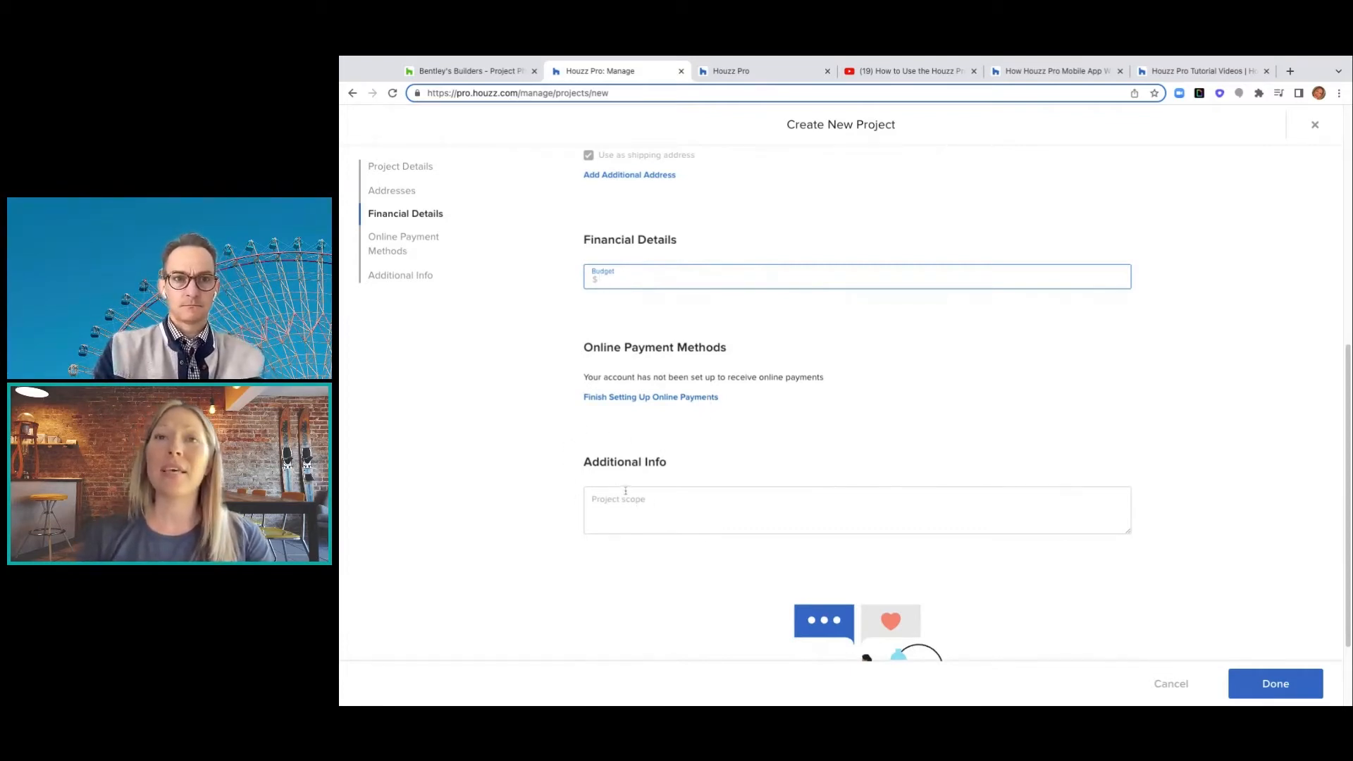
scroll(628, 510, "down", 3)
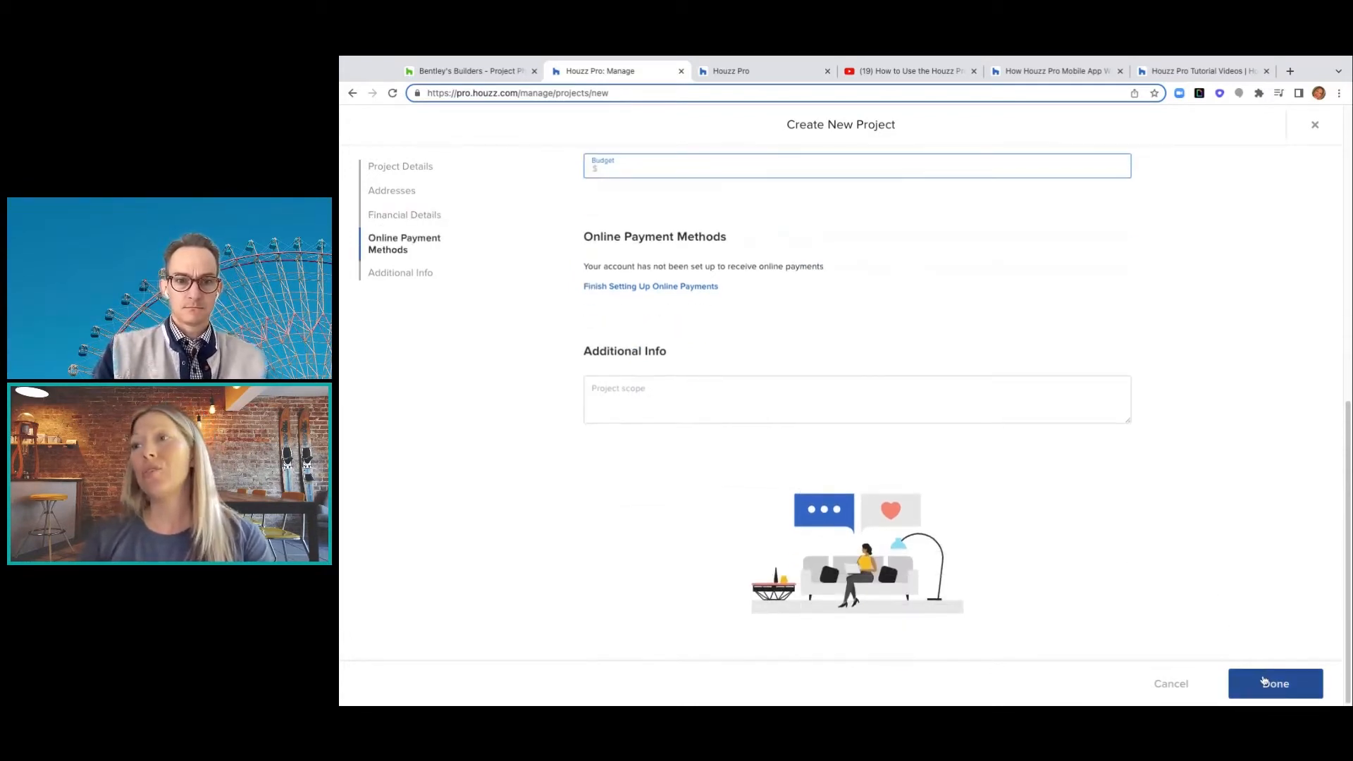
left_click(1264, 682)
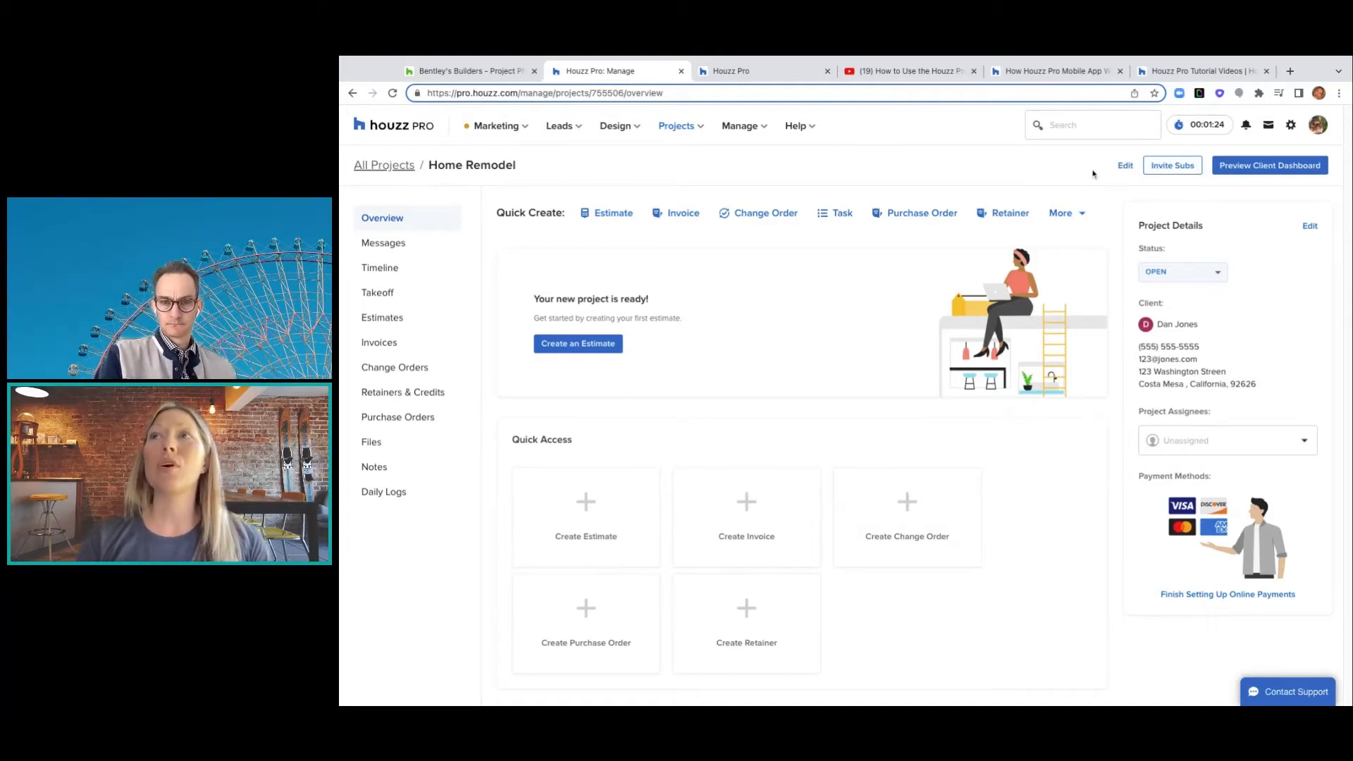
left_click(1122, 170)
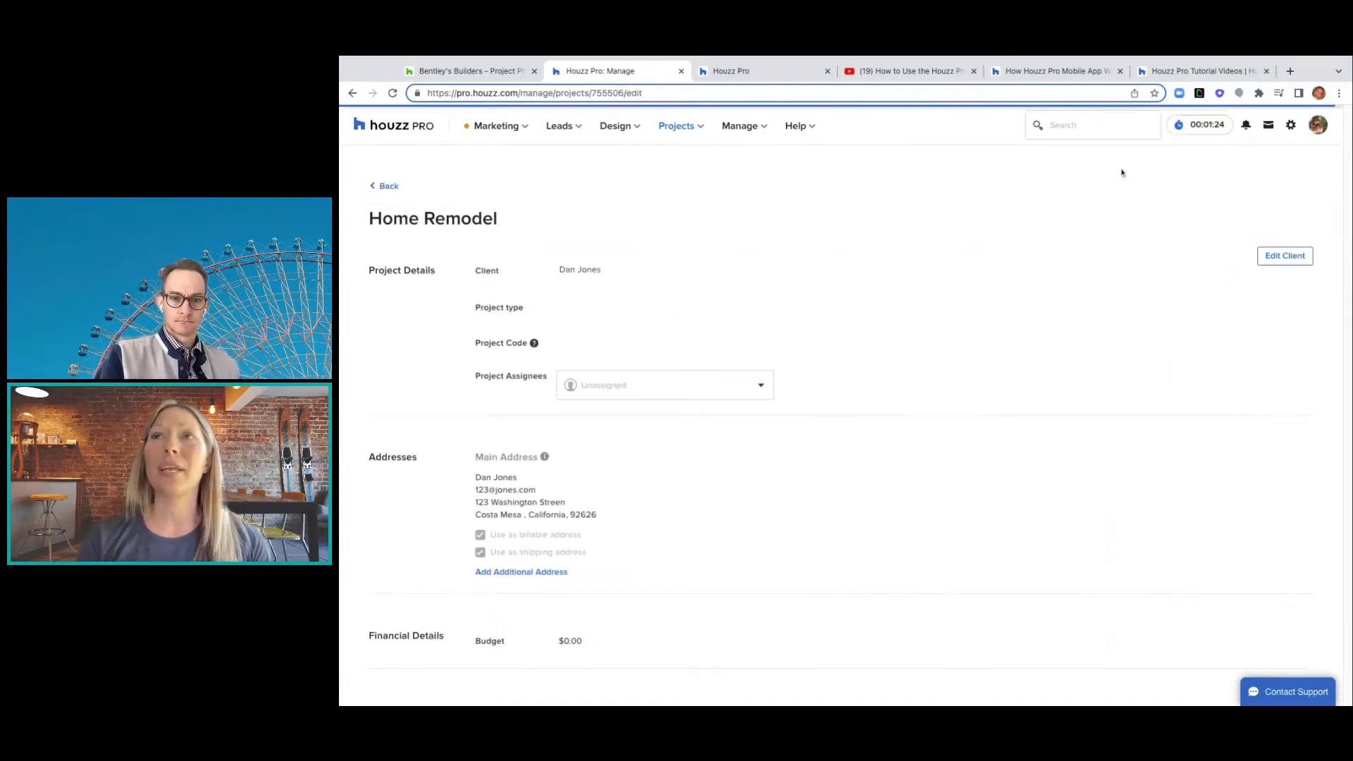
left_click(386, 187)
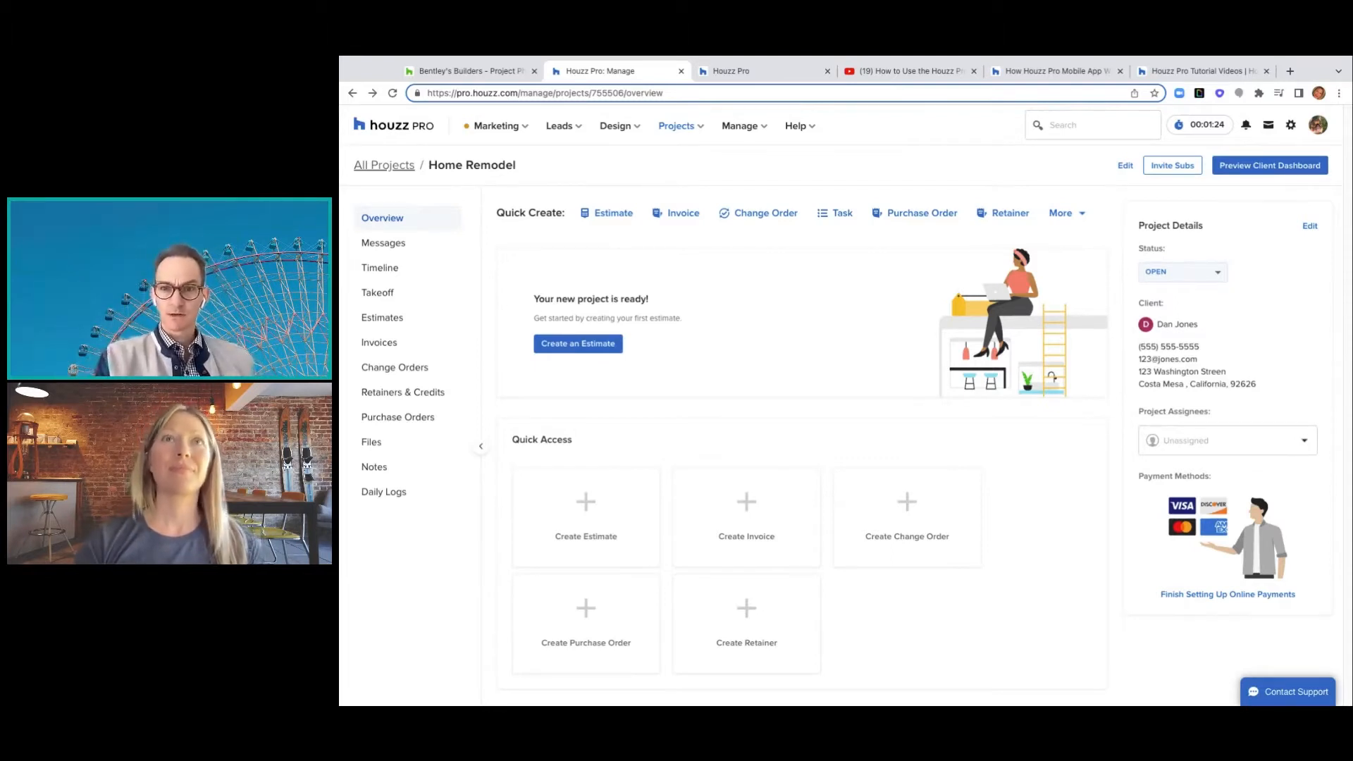
- Return to All Projects, open Big Sur Home Remodel, and create a blank draft estimate
left_click(390, 166)
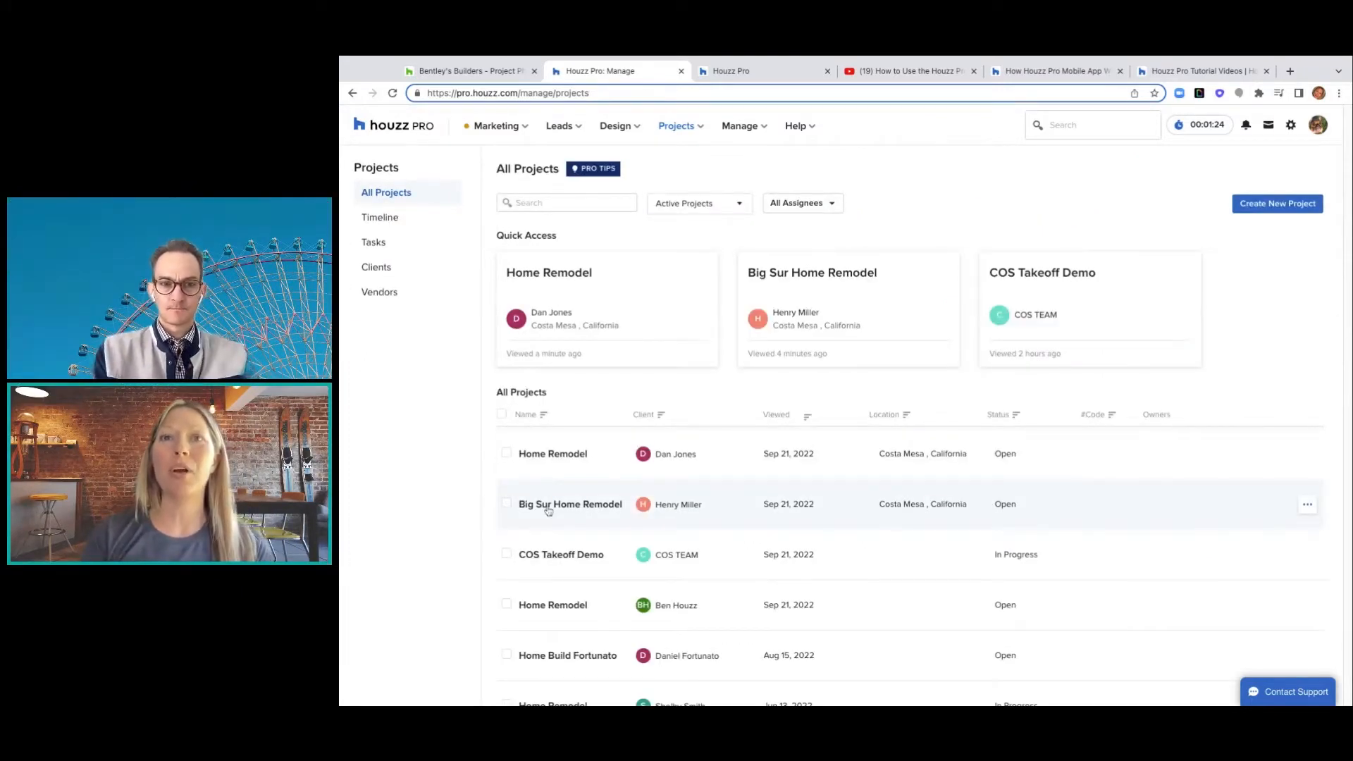
left_click(548, 509)
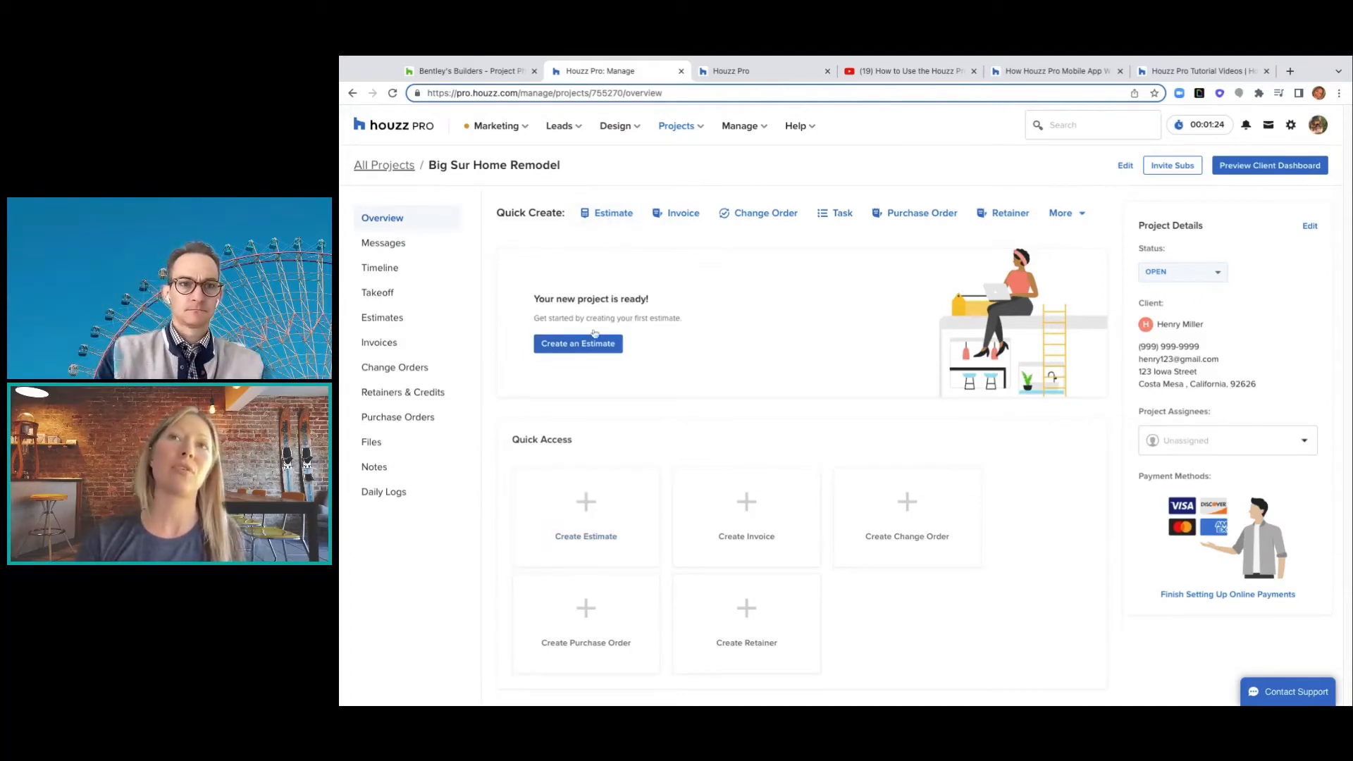
left_click(581, 520)
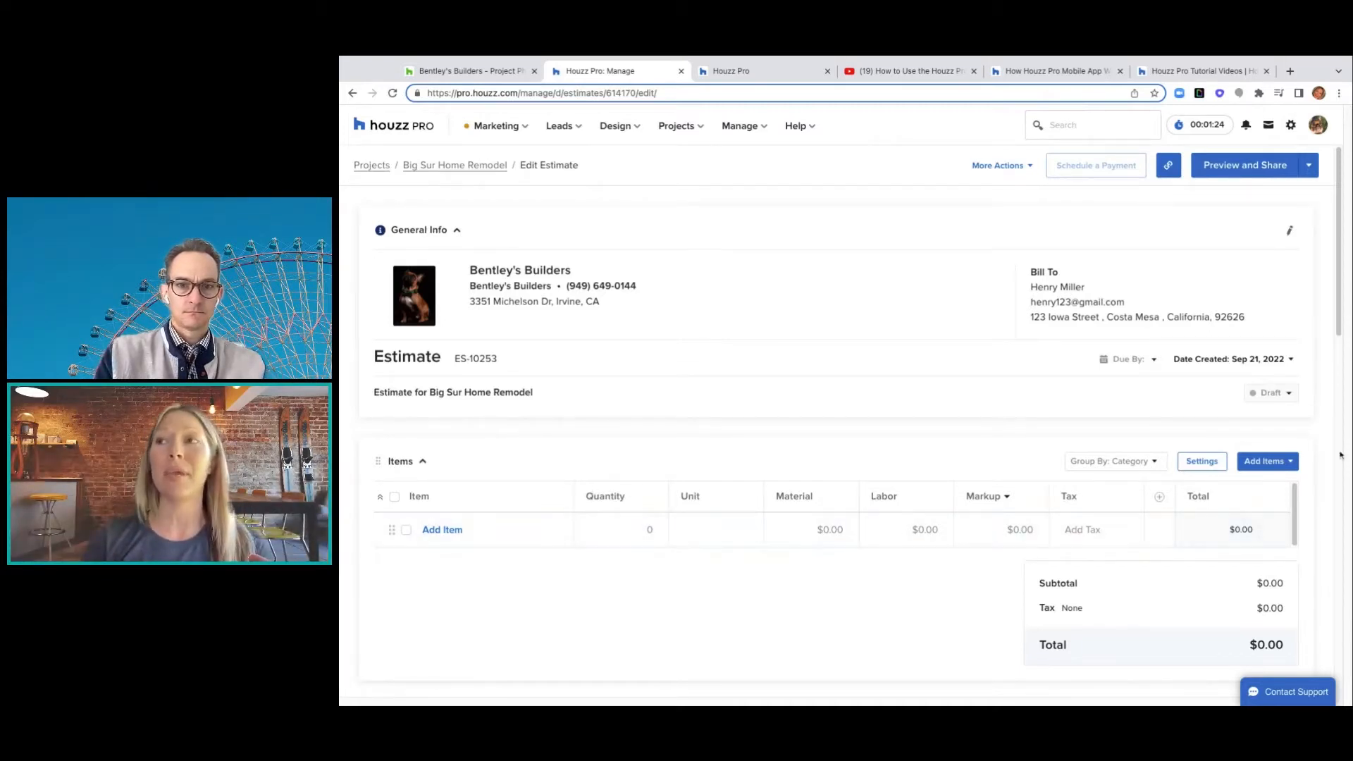
- Open the parts-list library and browse its templates to the System Templates
left_click(1265, 461)
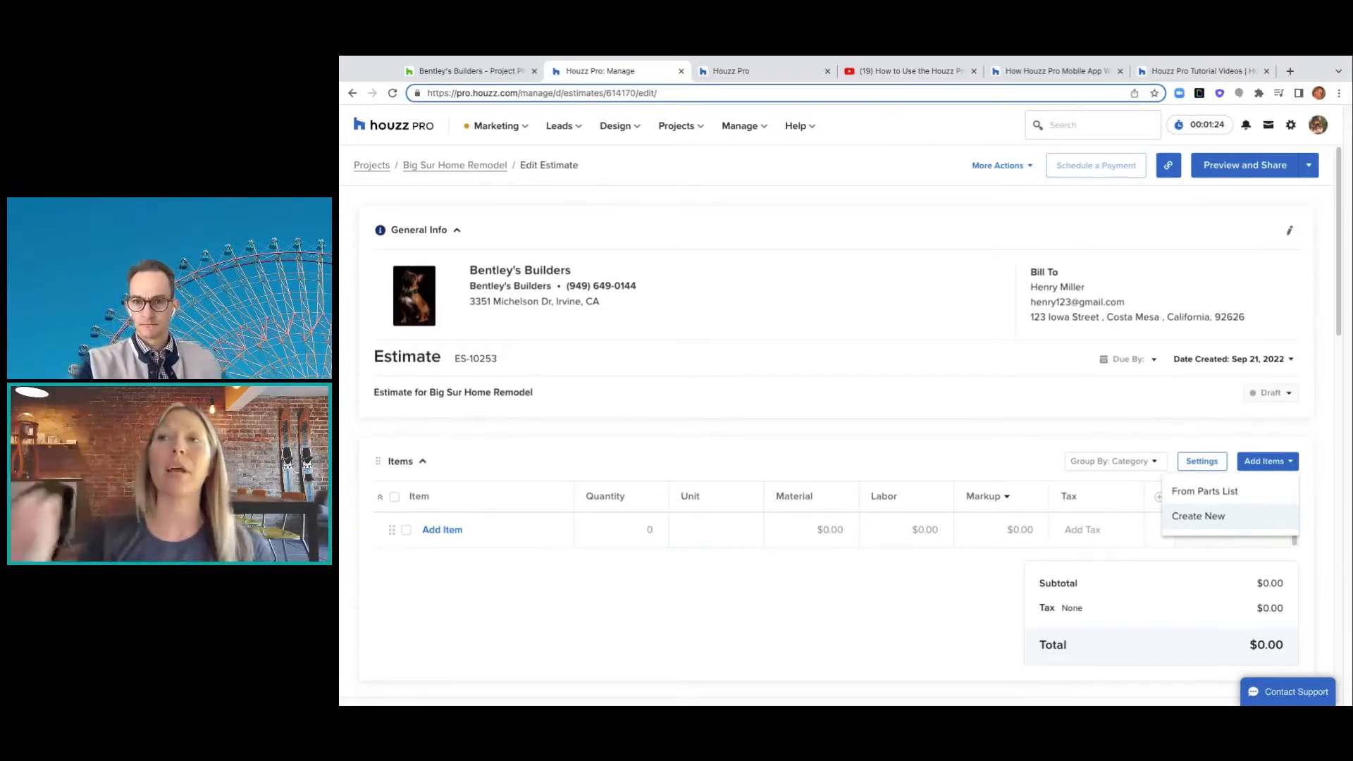
left_click(1238, 496)
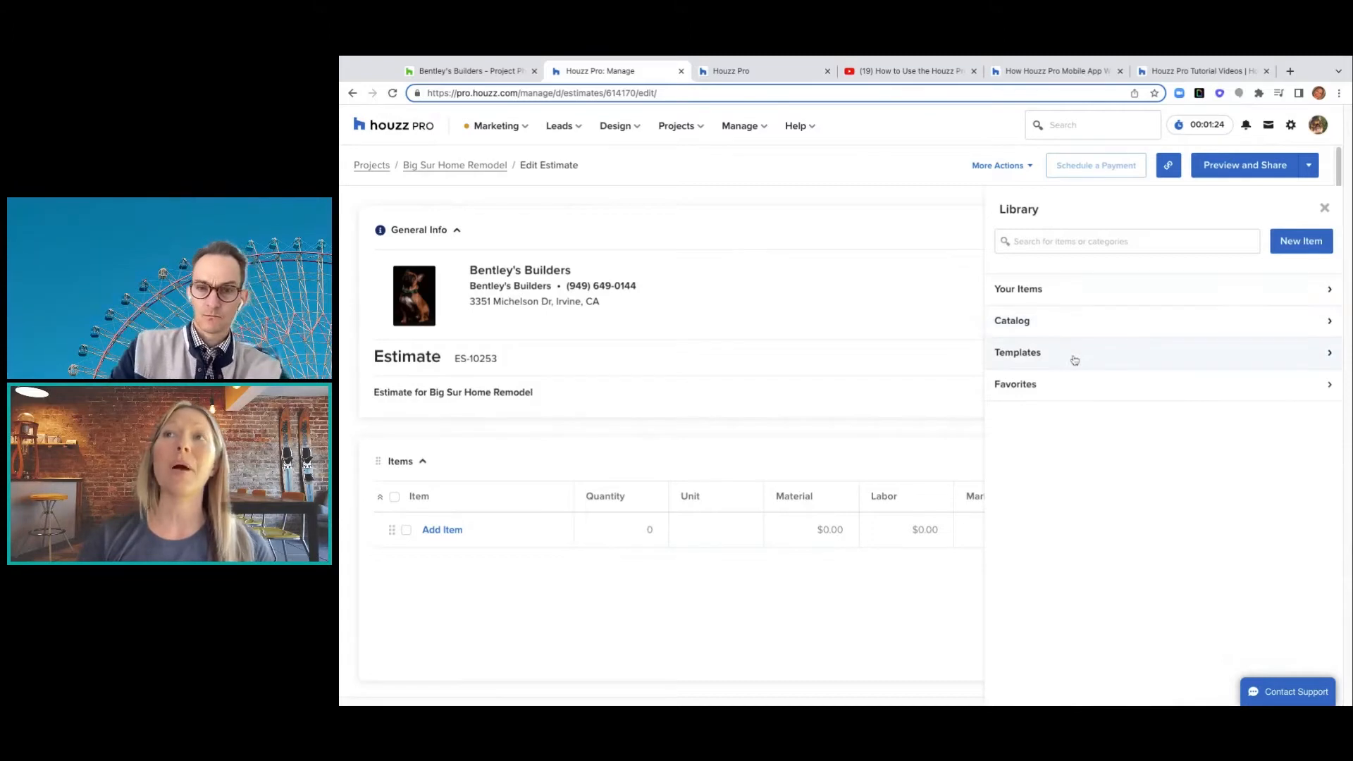
left_click(1325, 353)
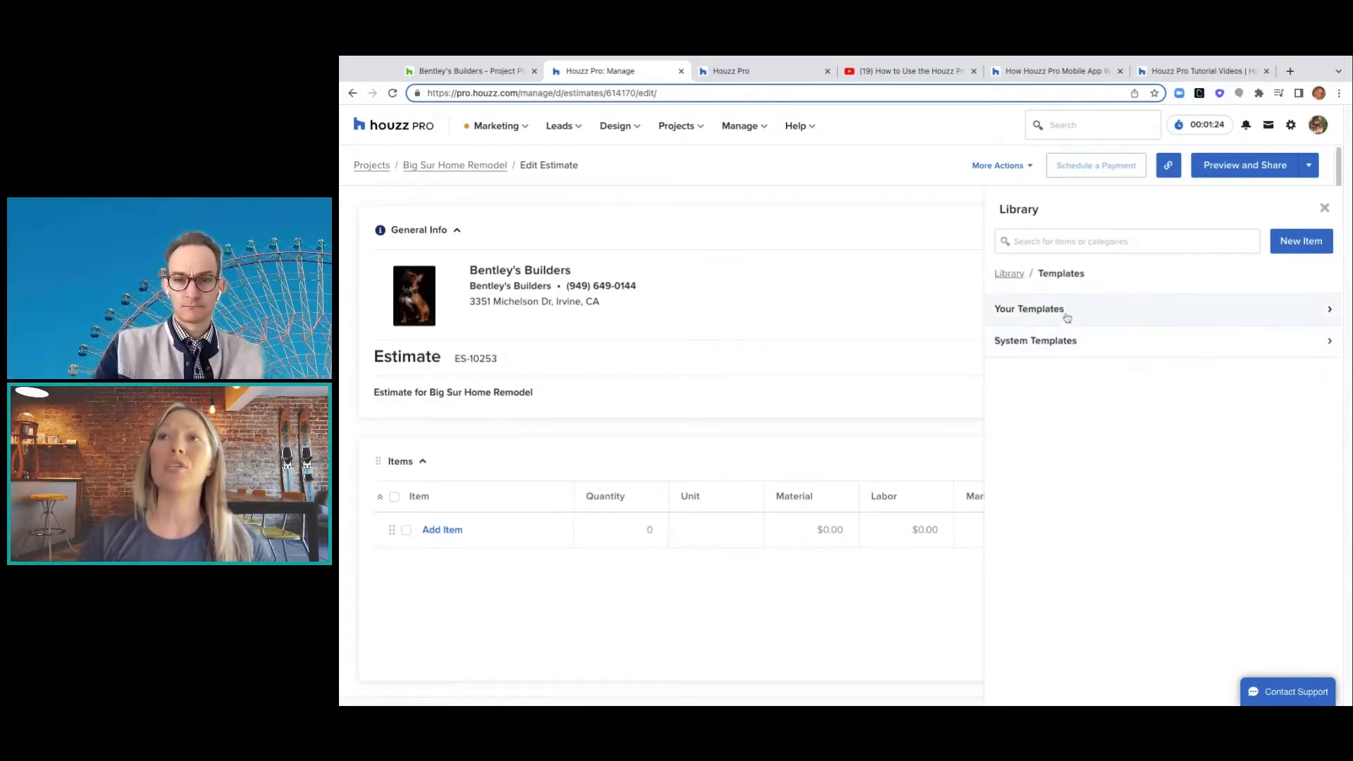
left_click(1330, 310)
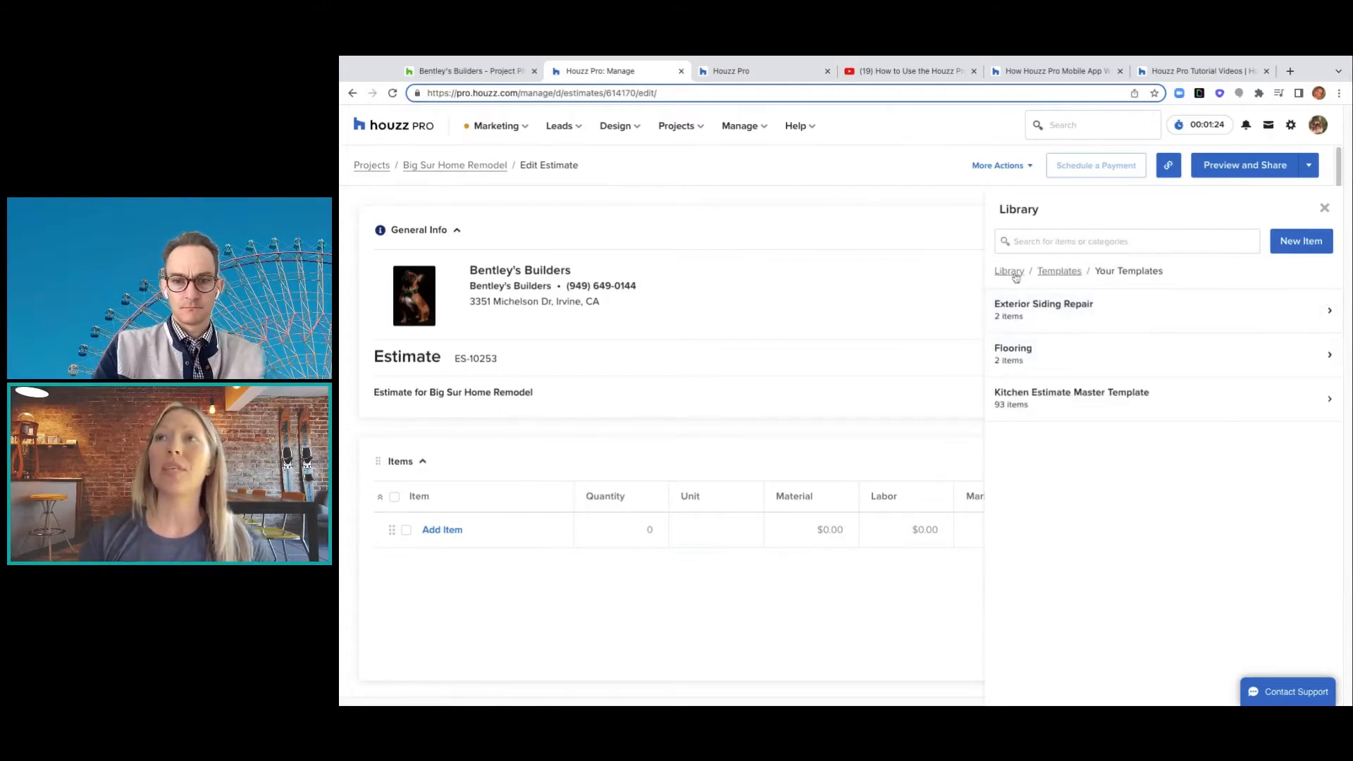
left_click(1061, 272)
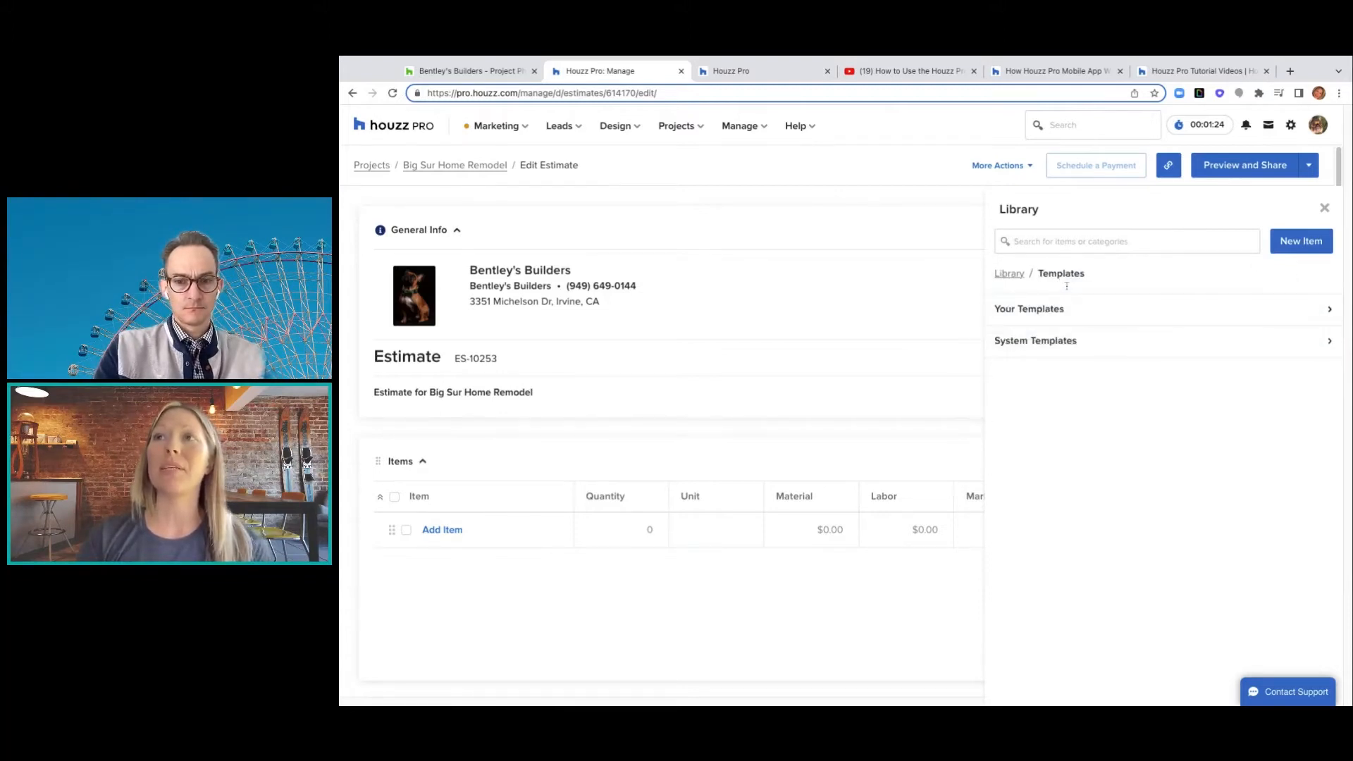
left_click(1330, 351)
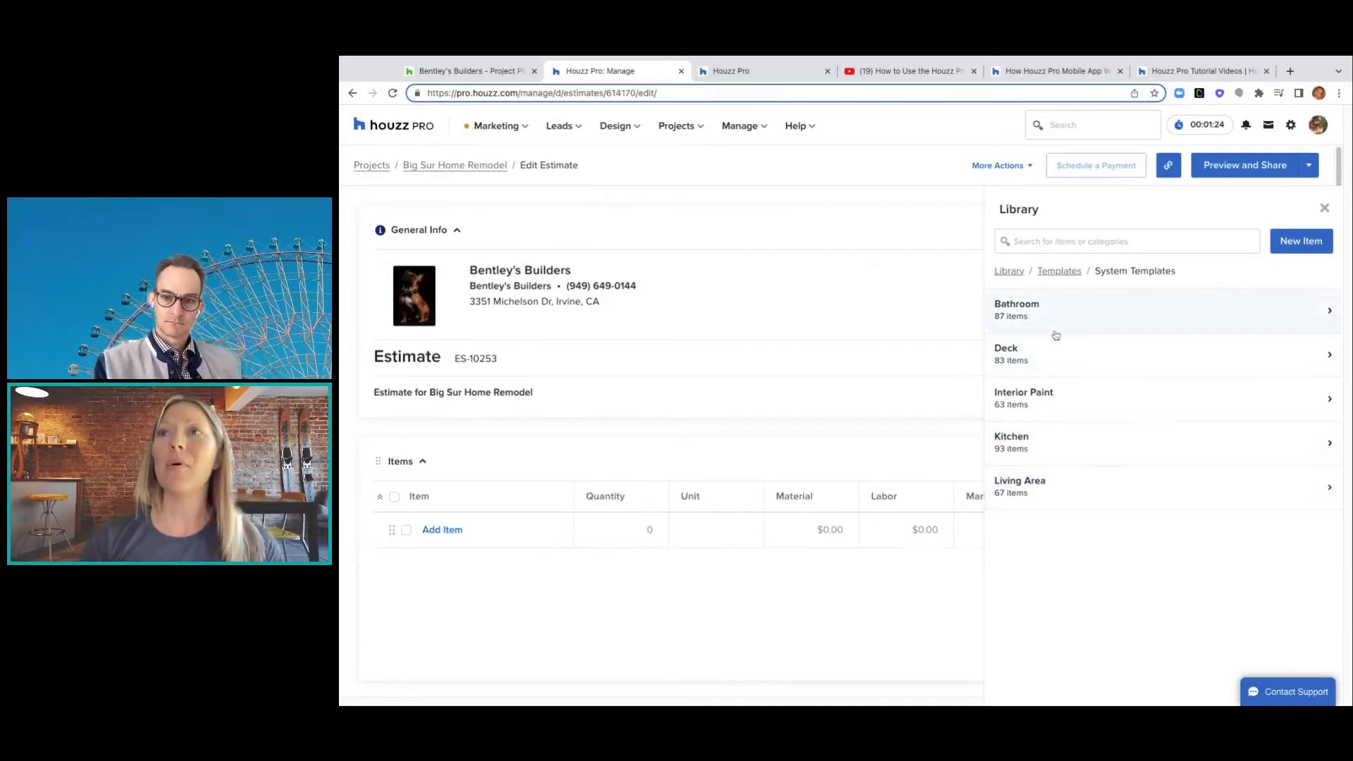
- Open the Kitchen system template and request adding all 93 of its items
left_click(1330, 444)
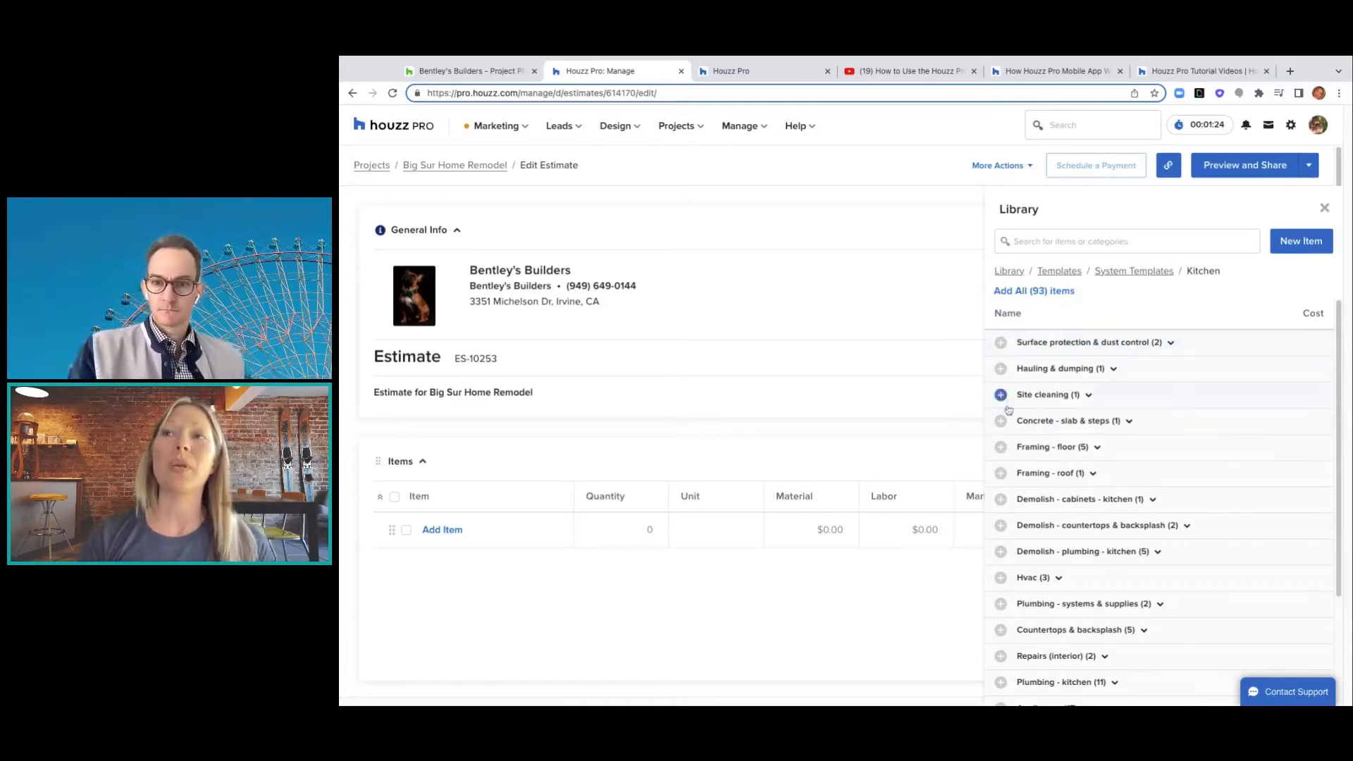
scroll(1013, 437, "down", 3)
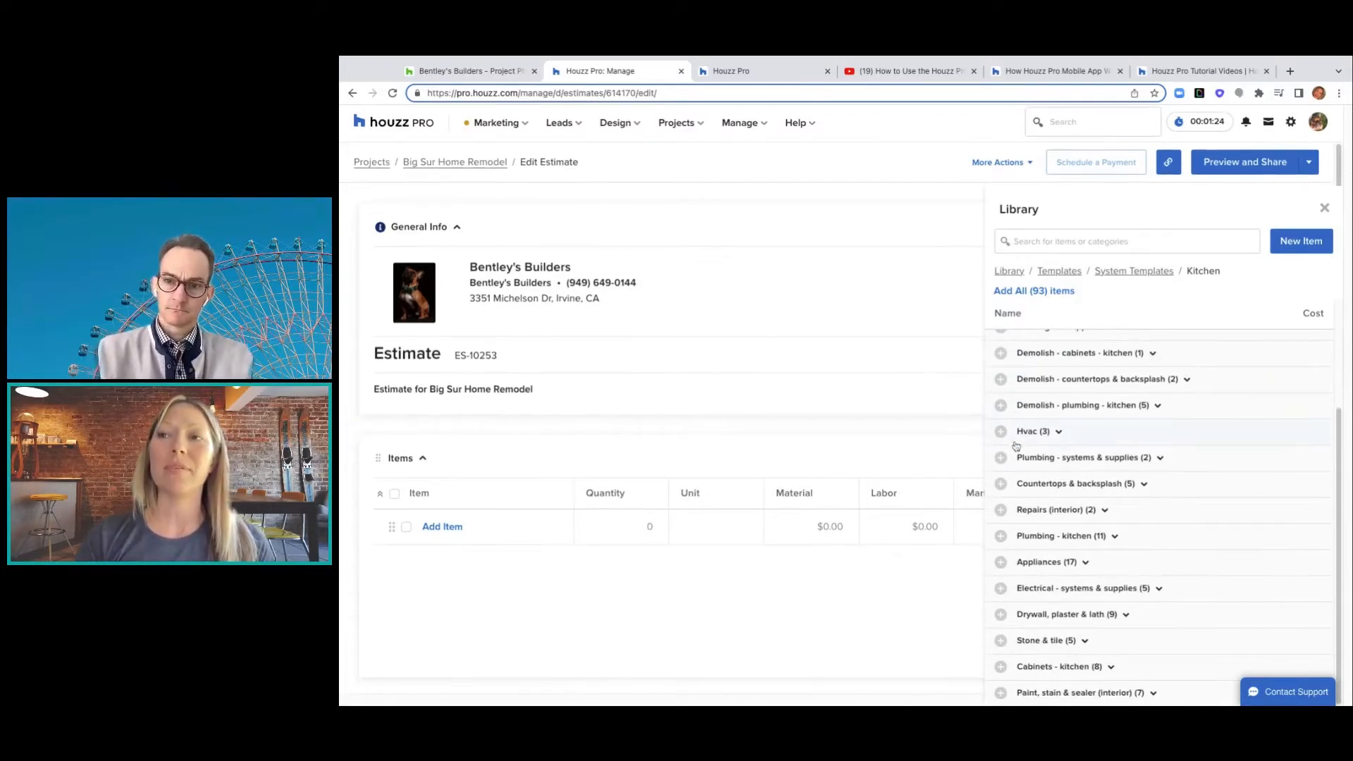
scroll(1016, 445, "up", 3)
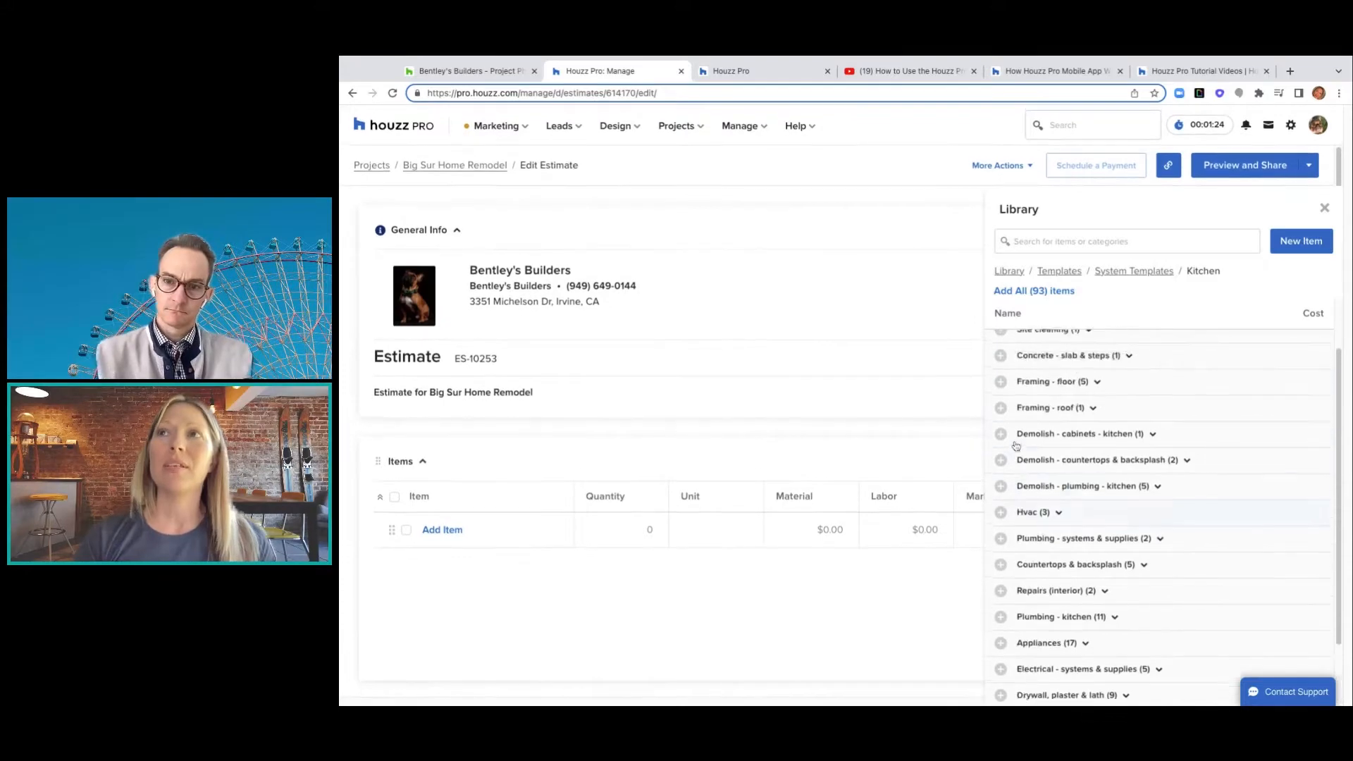
left_click(1027, 294)
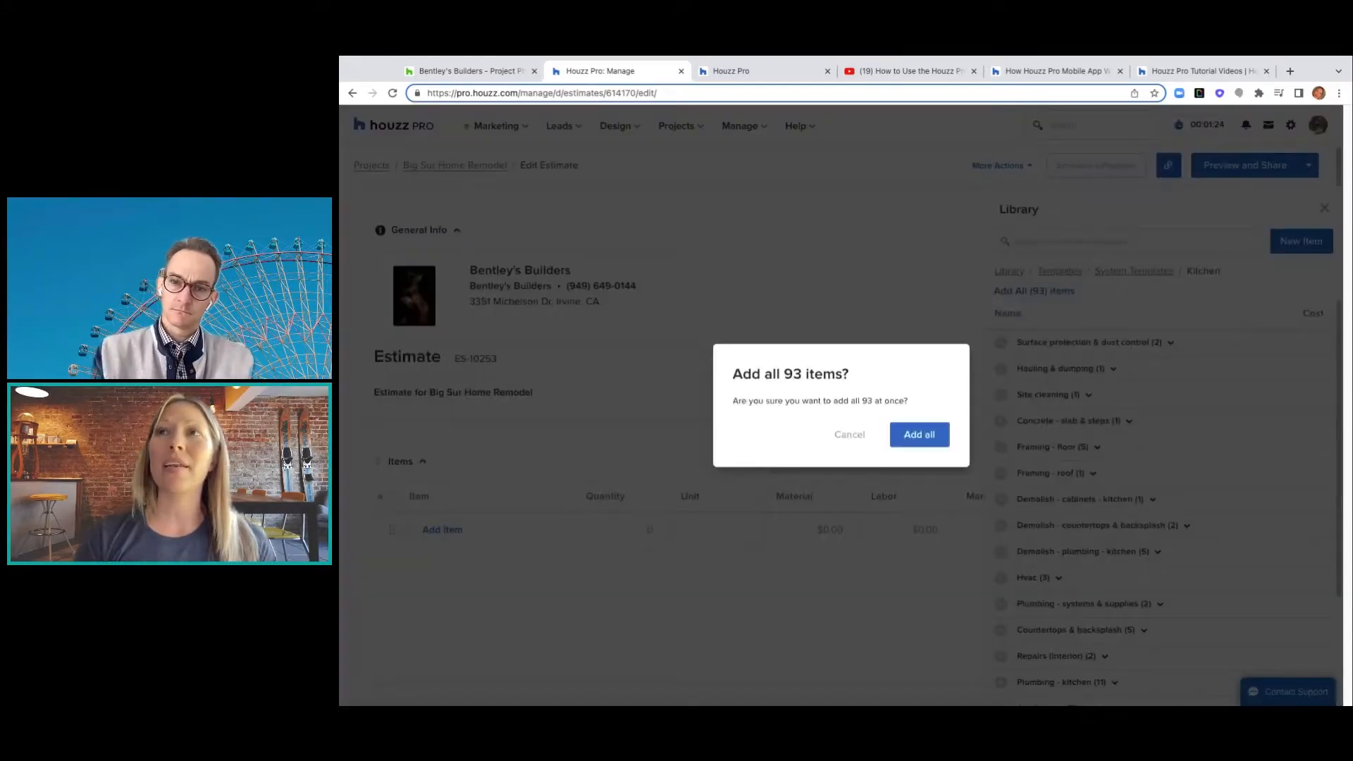
- Confirm adding the 93 Kitchen items and close the Library to review the estimate
left_click(925, 446)
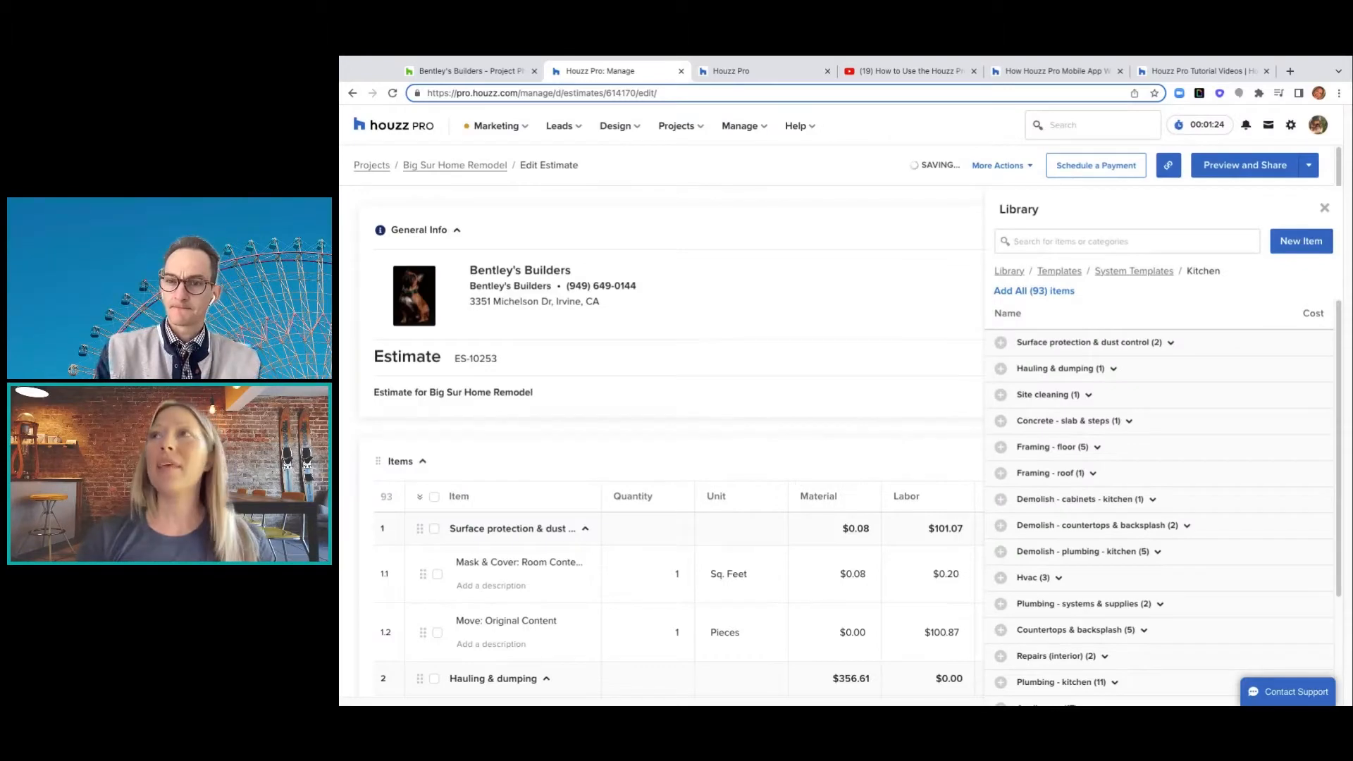
left_click(1324, 208)
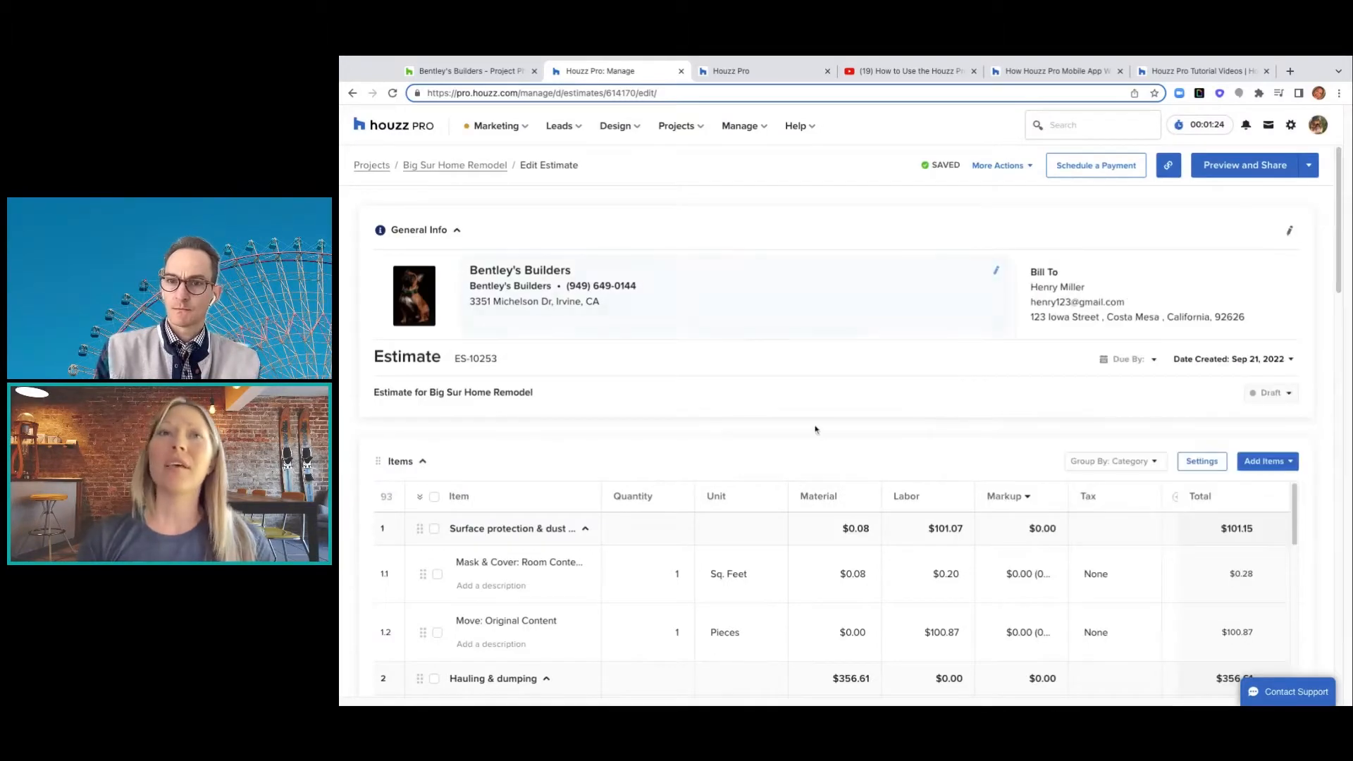
scroll(816, 429, "down", 5)
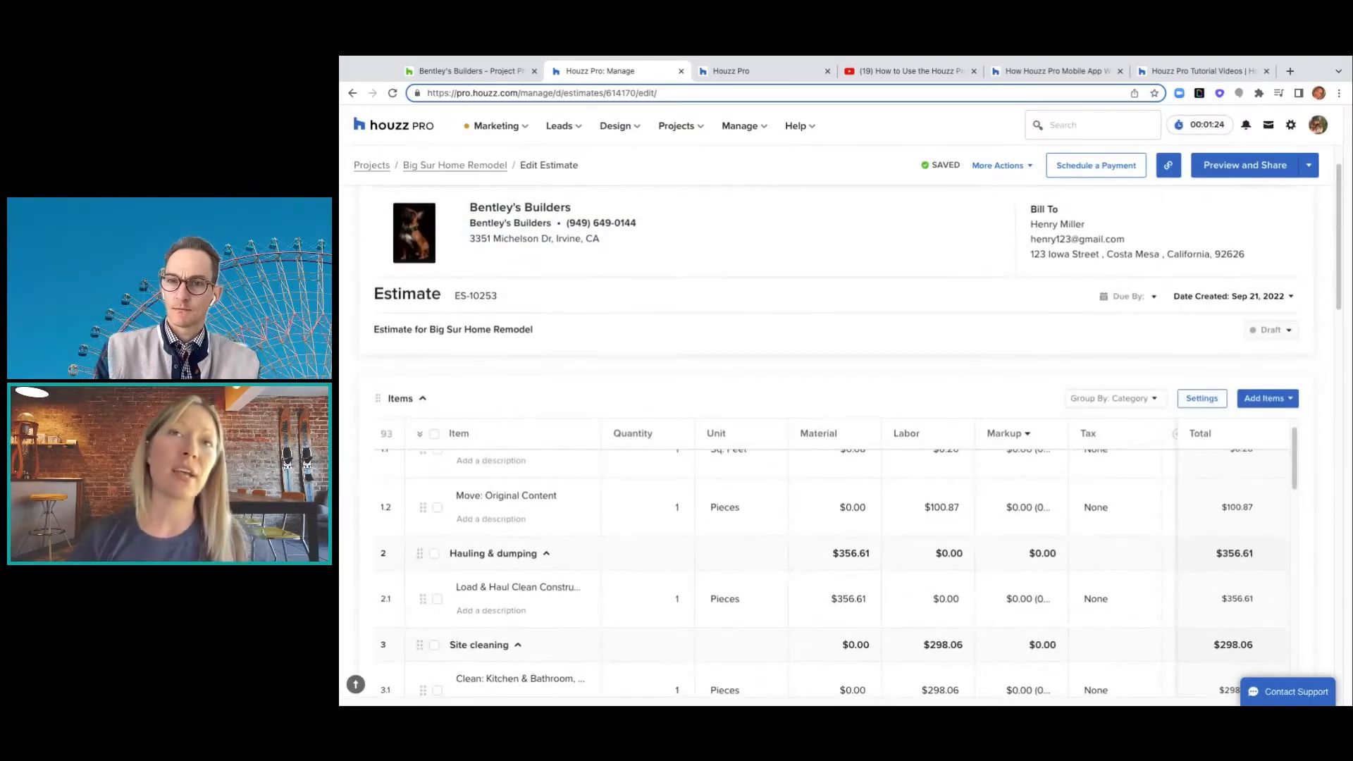
scroll(832, 573, "down", 1)
scroll(831, 564, "up", 2)
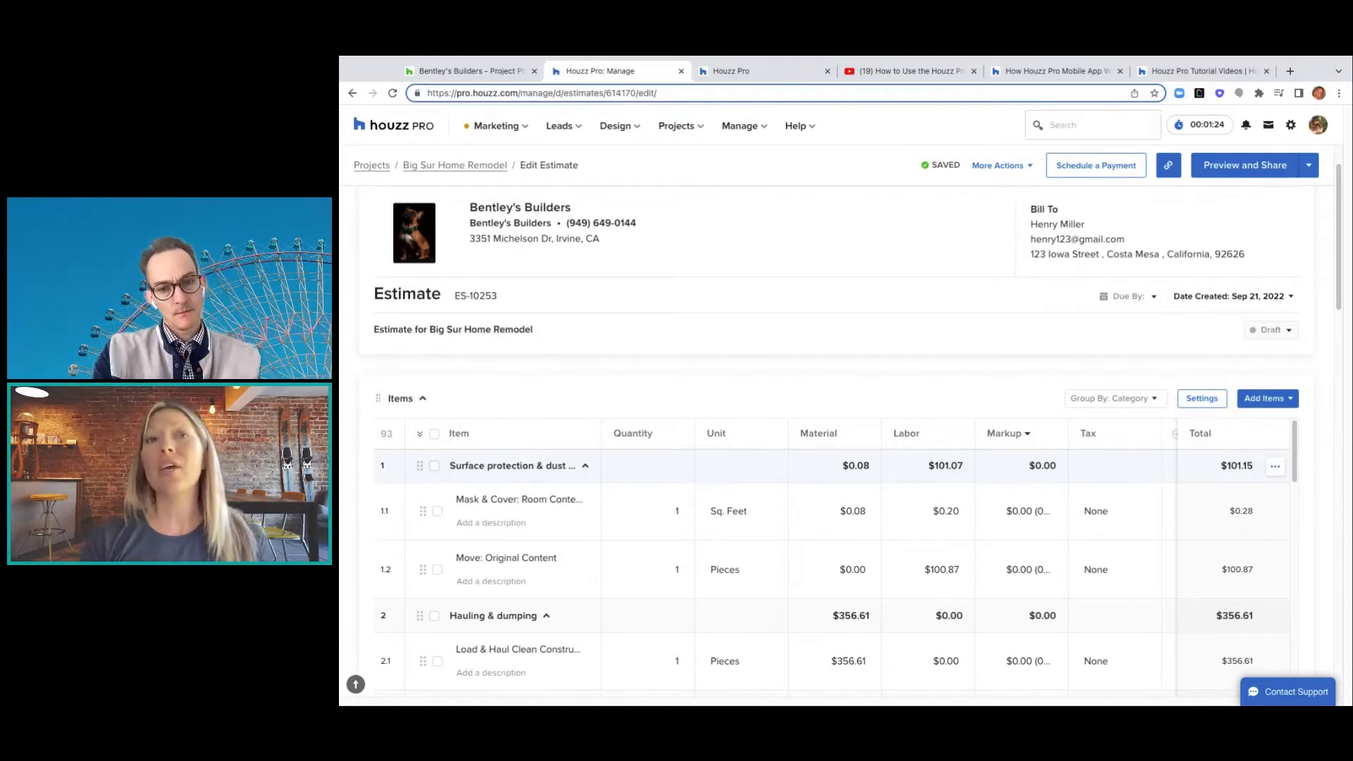
- Toggle the Surface protection group and select-all checkboxes, leaving all line items deselected
left_click(434, 466)
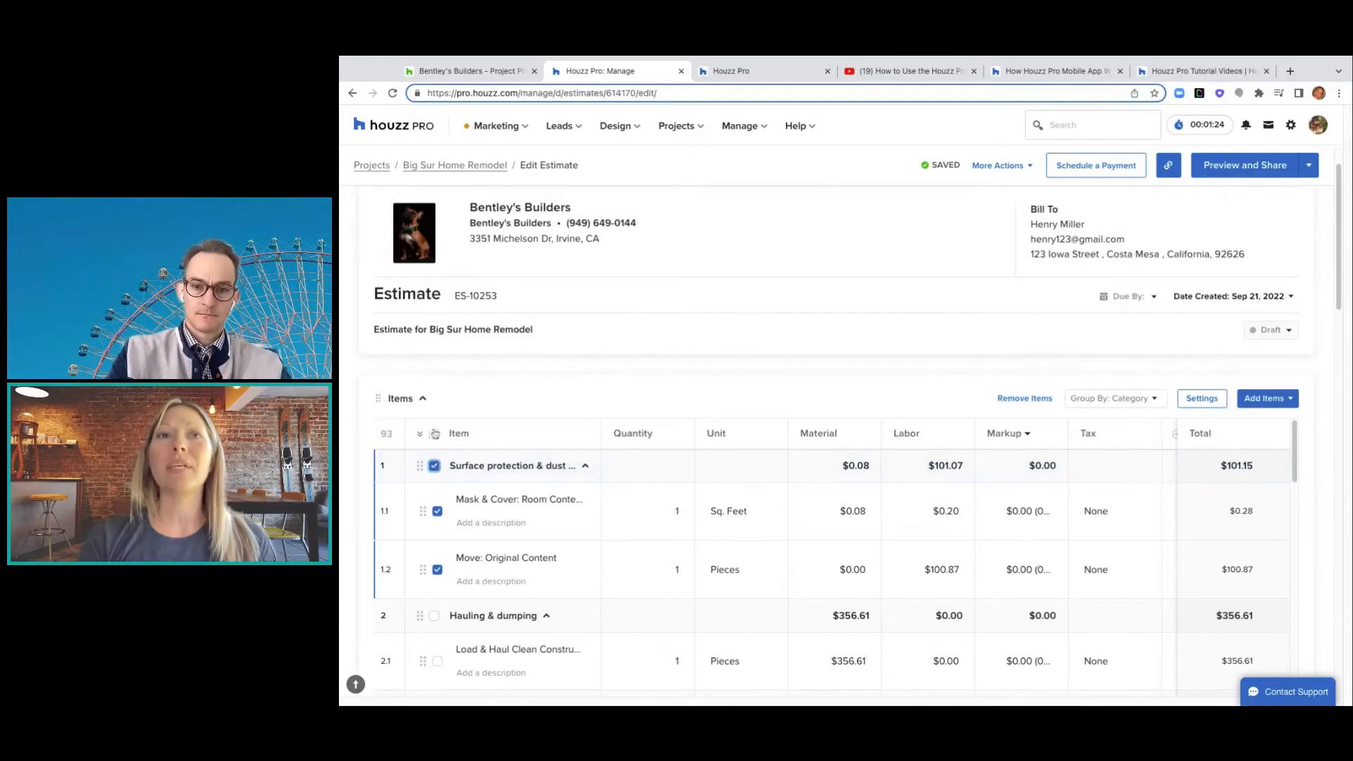
left_click(434, 435)
left_click(434, 435)
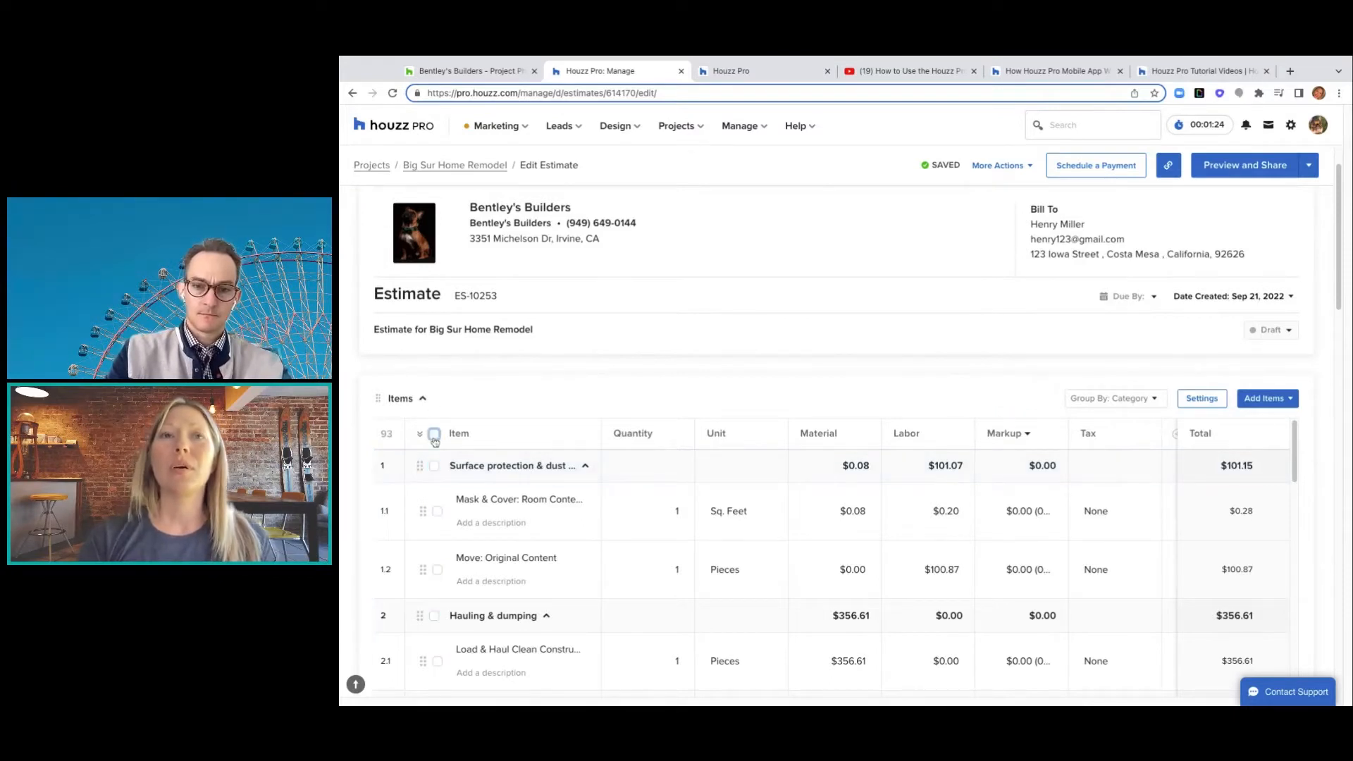
left_click(434, 436)
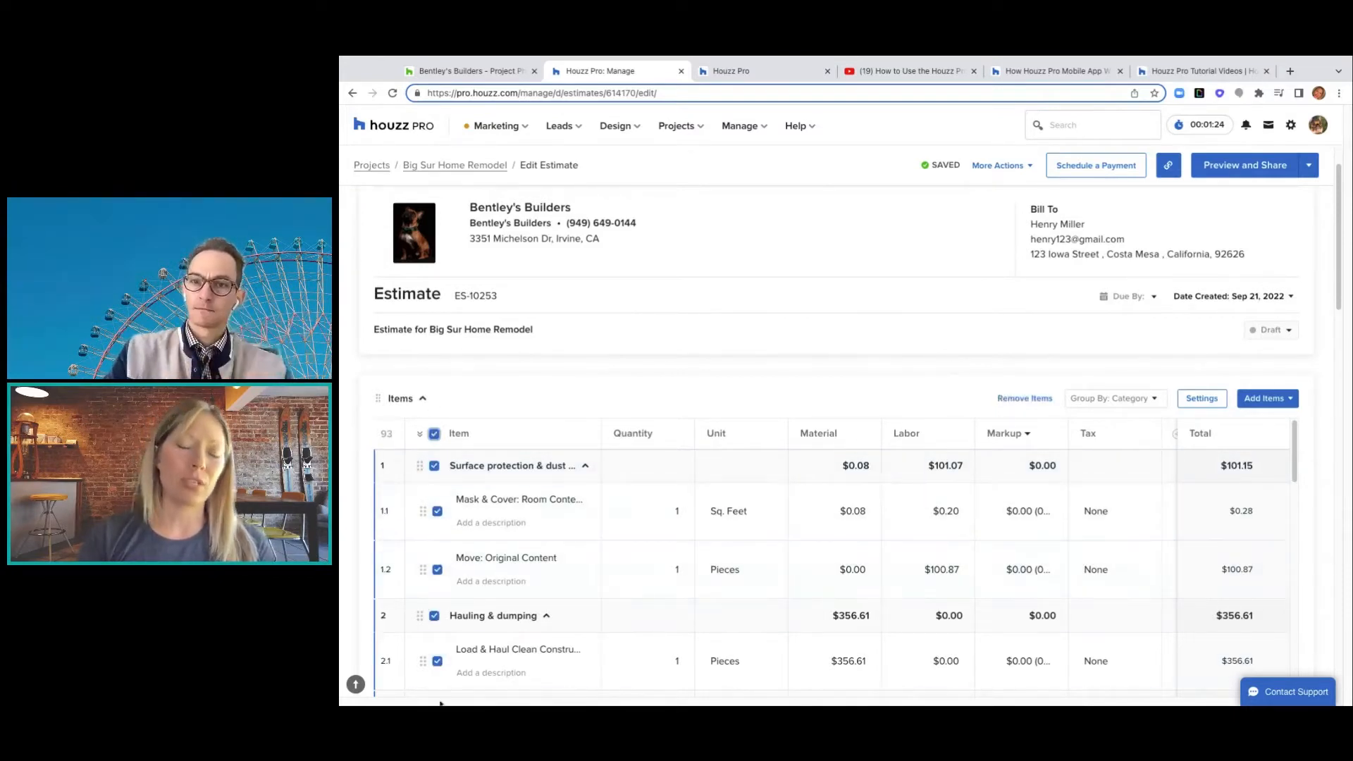
left_click(432, 436)
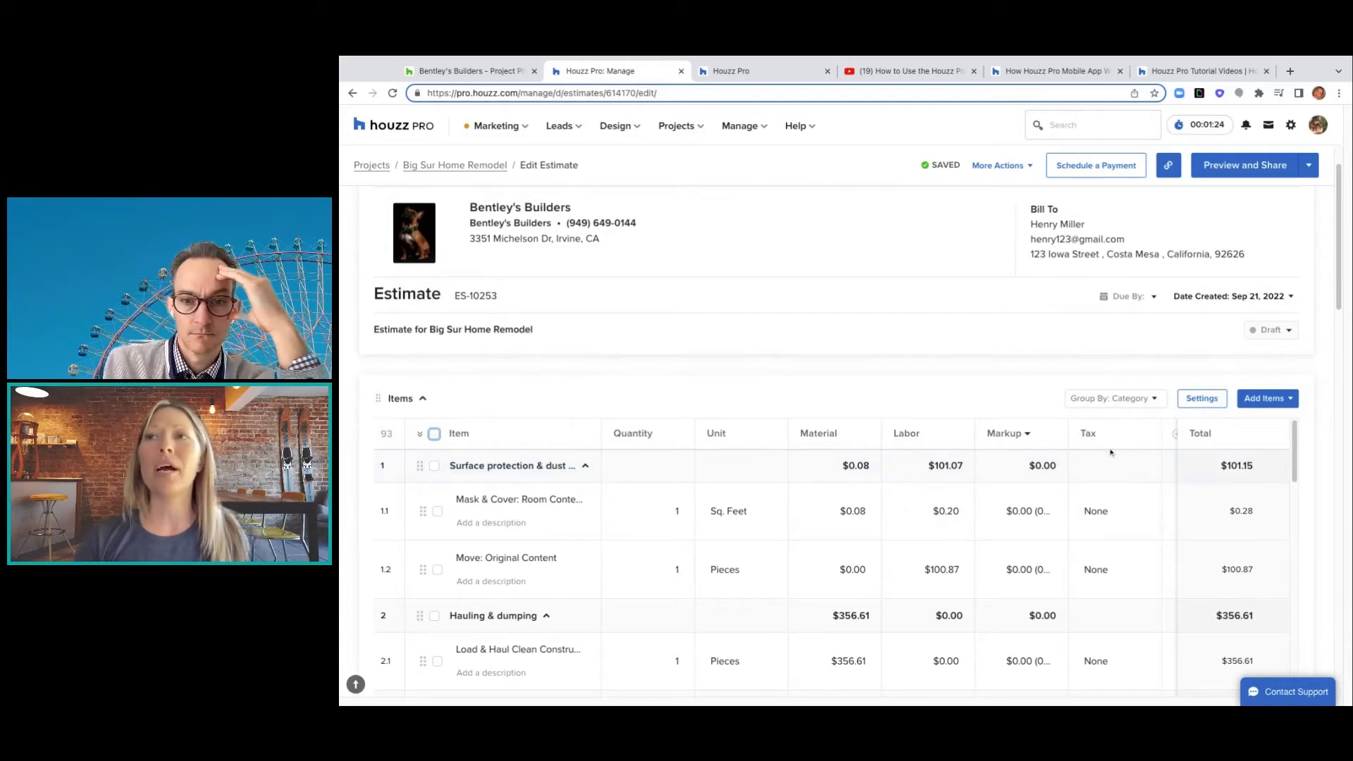
scroll(1127, 451, "right", 1)
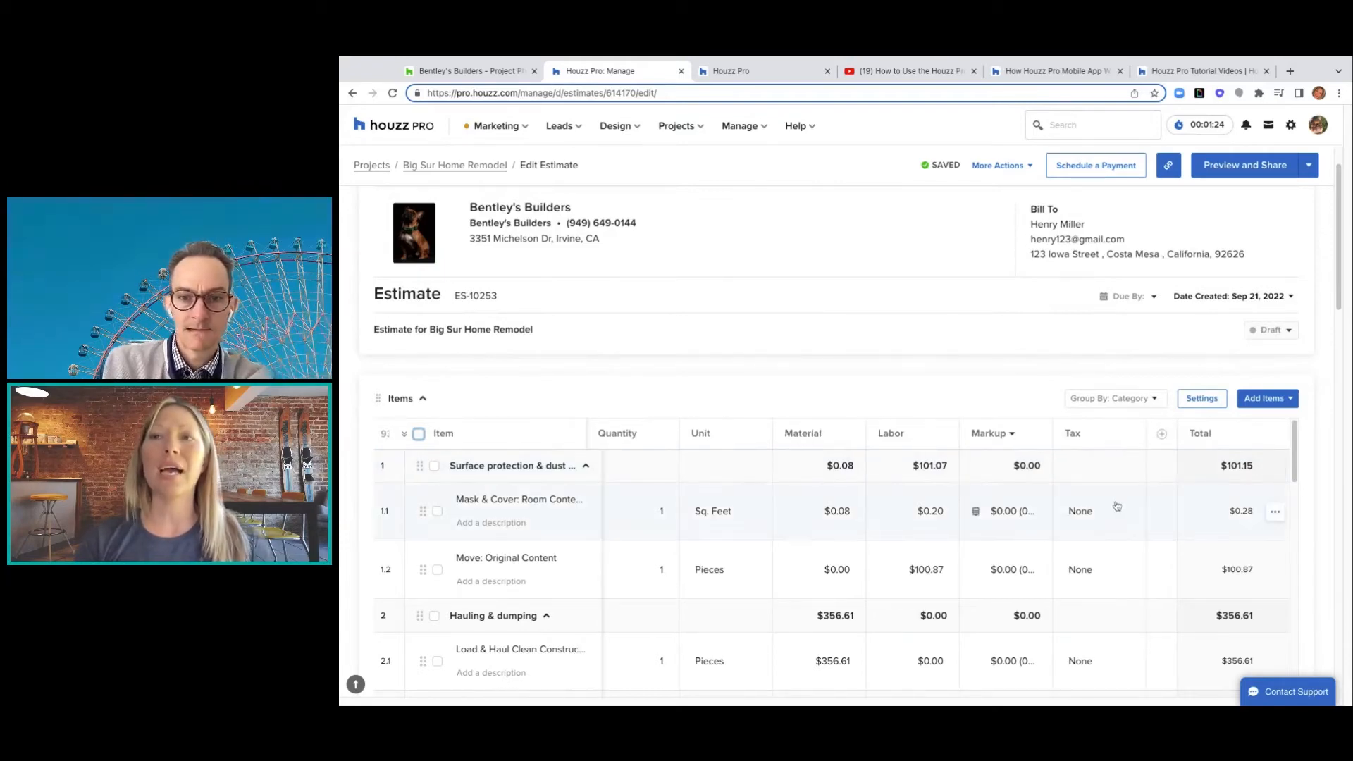
scroll(1117, 506, "left", 1)
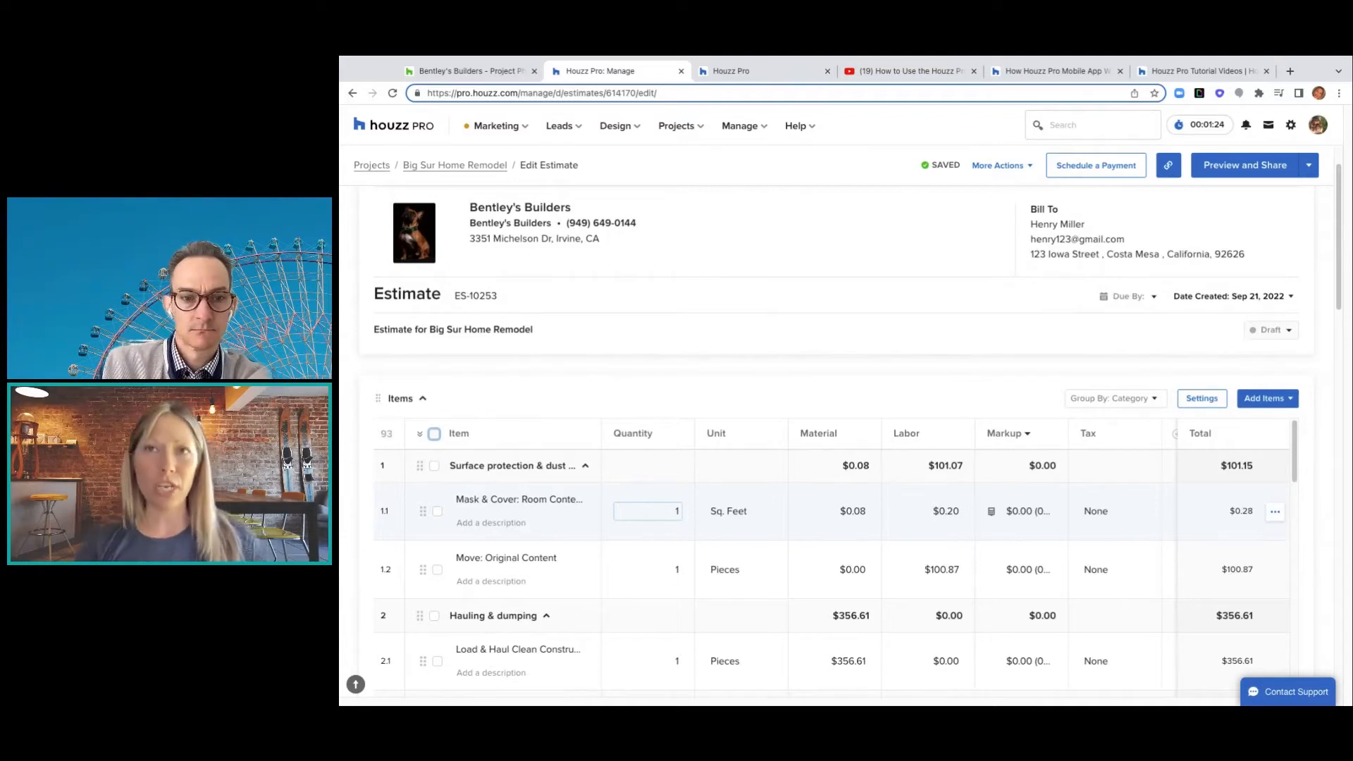
- Change the Mask & Cover item 1.1 quantity from 1 to 2 so it totals $0.56
scroll(677, 507, "down", 1)
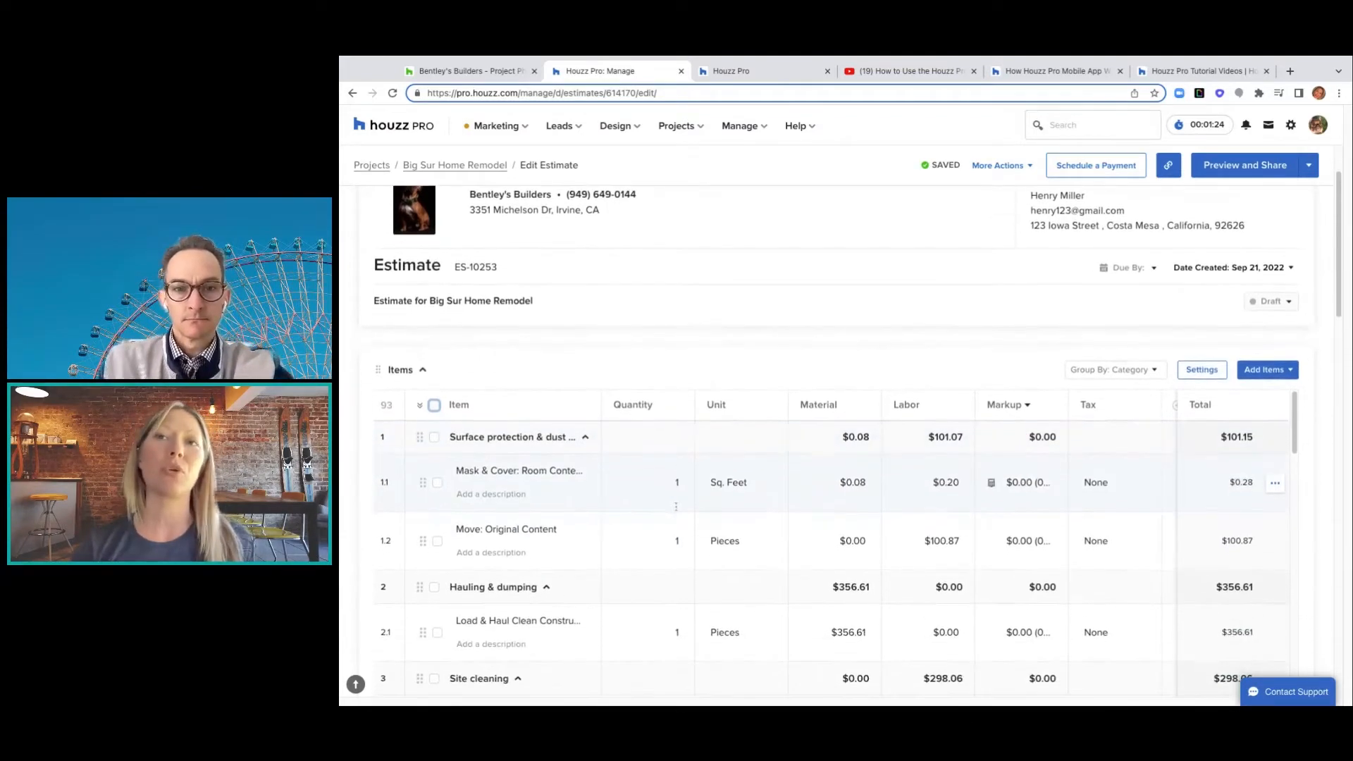
left_click(678, 485)
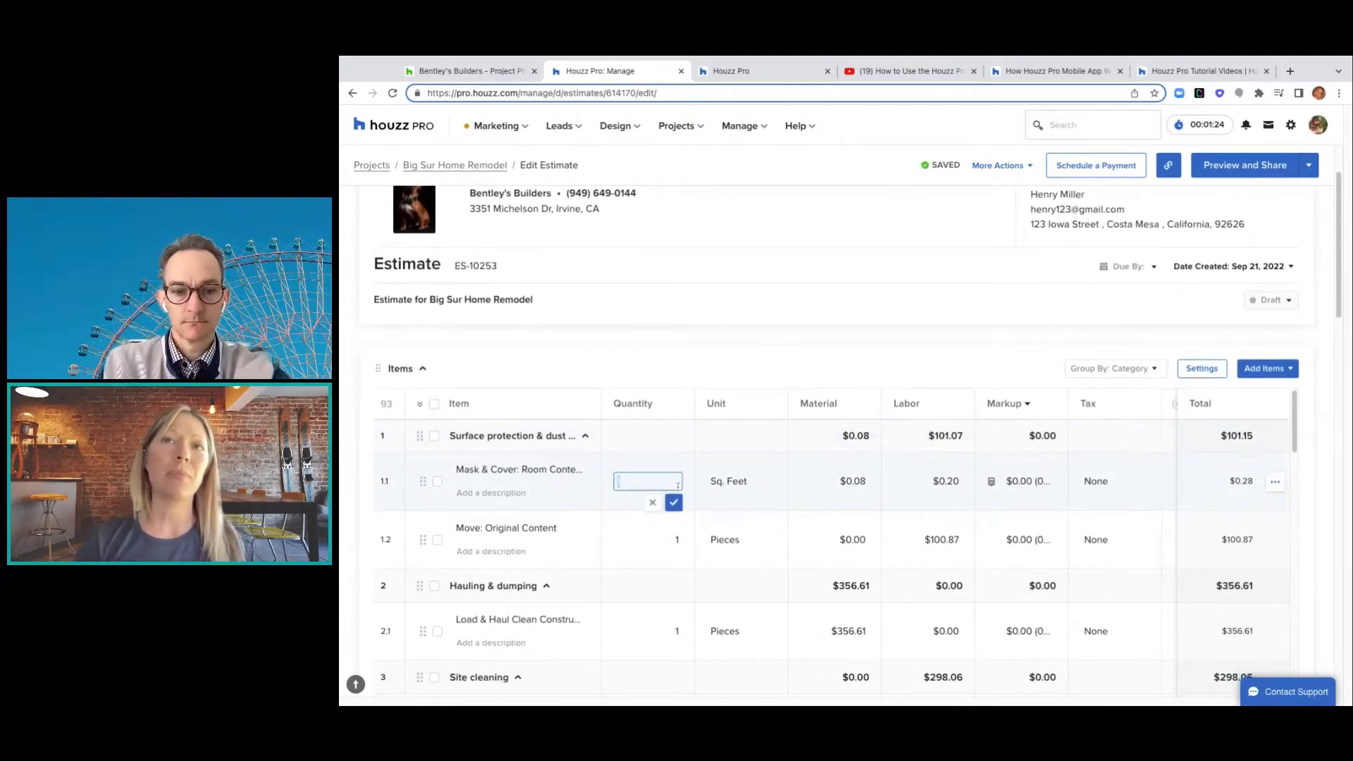
type("2")
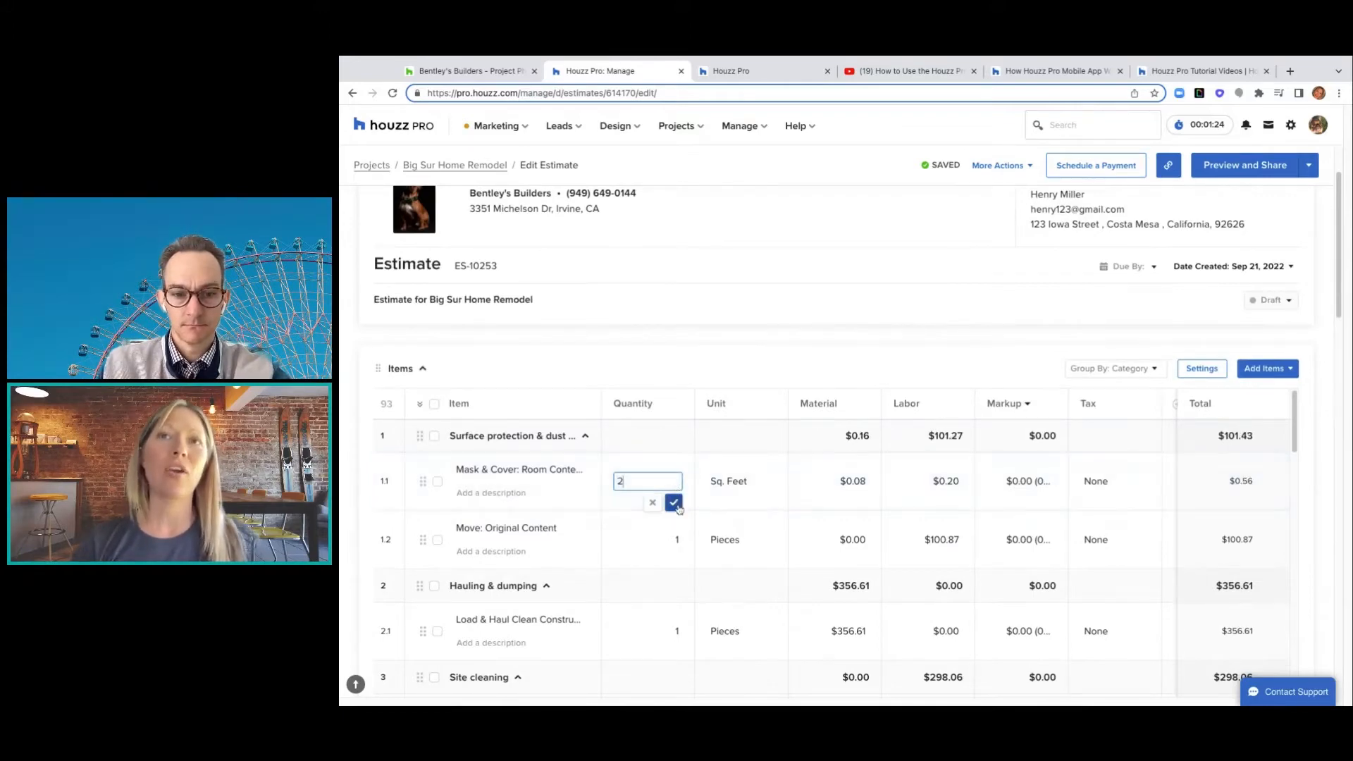
left_click(675, 502)
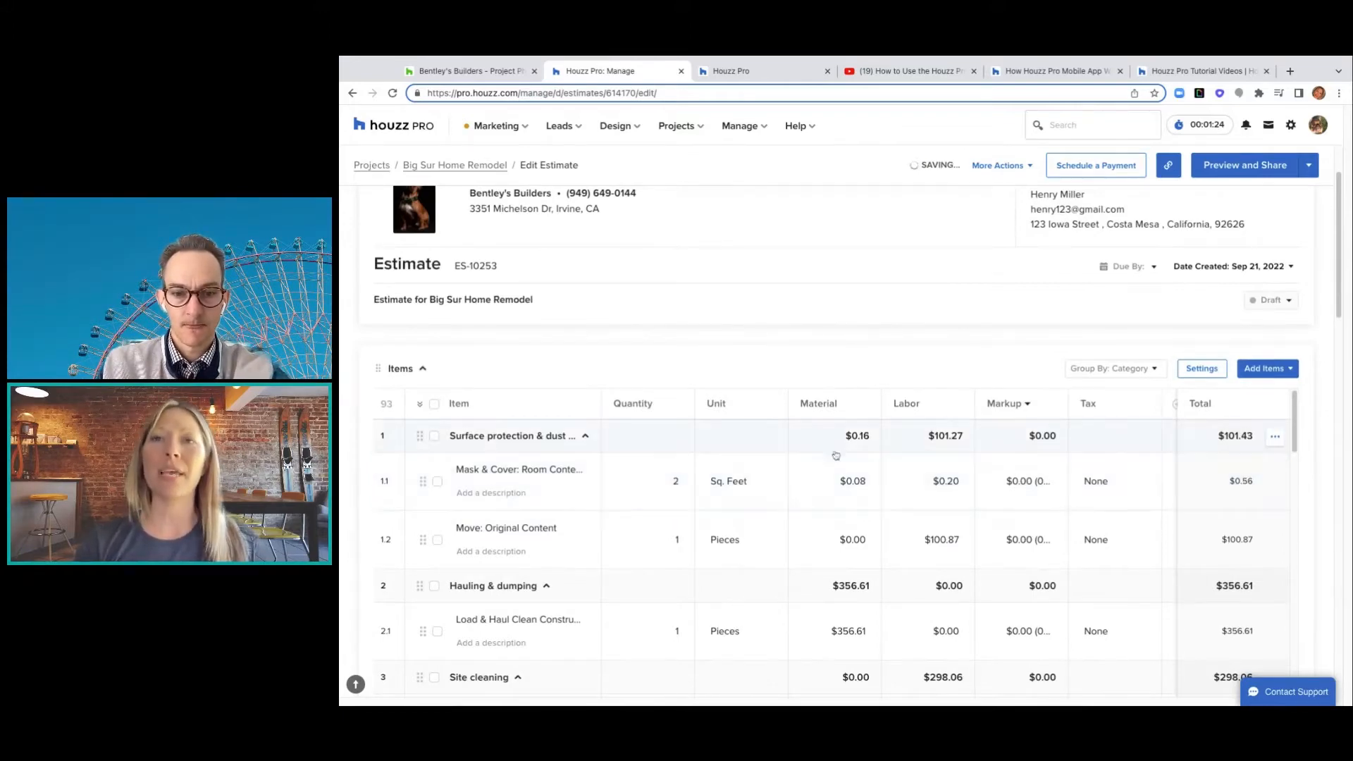
- Check item 1.1's unit (Sq. Feet) and material cost ($0.08), leaving both unchanged
left_click(745, 481)
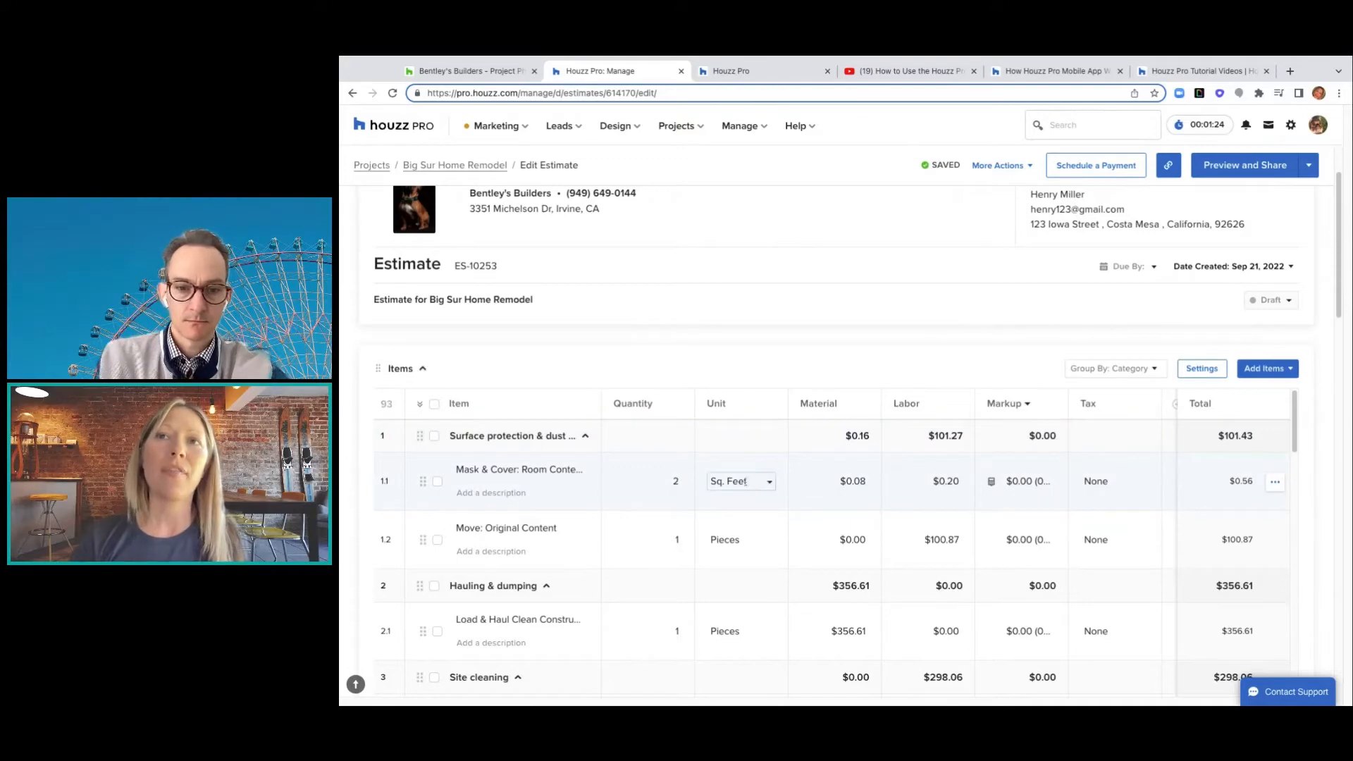
left_click(771, 482)
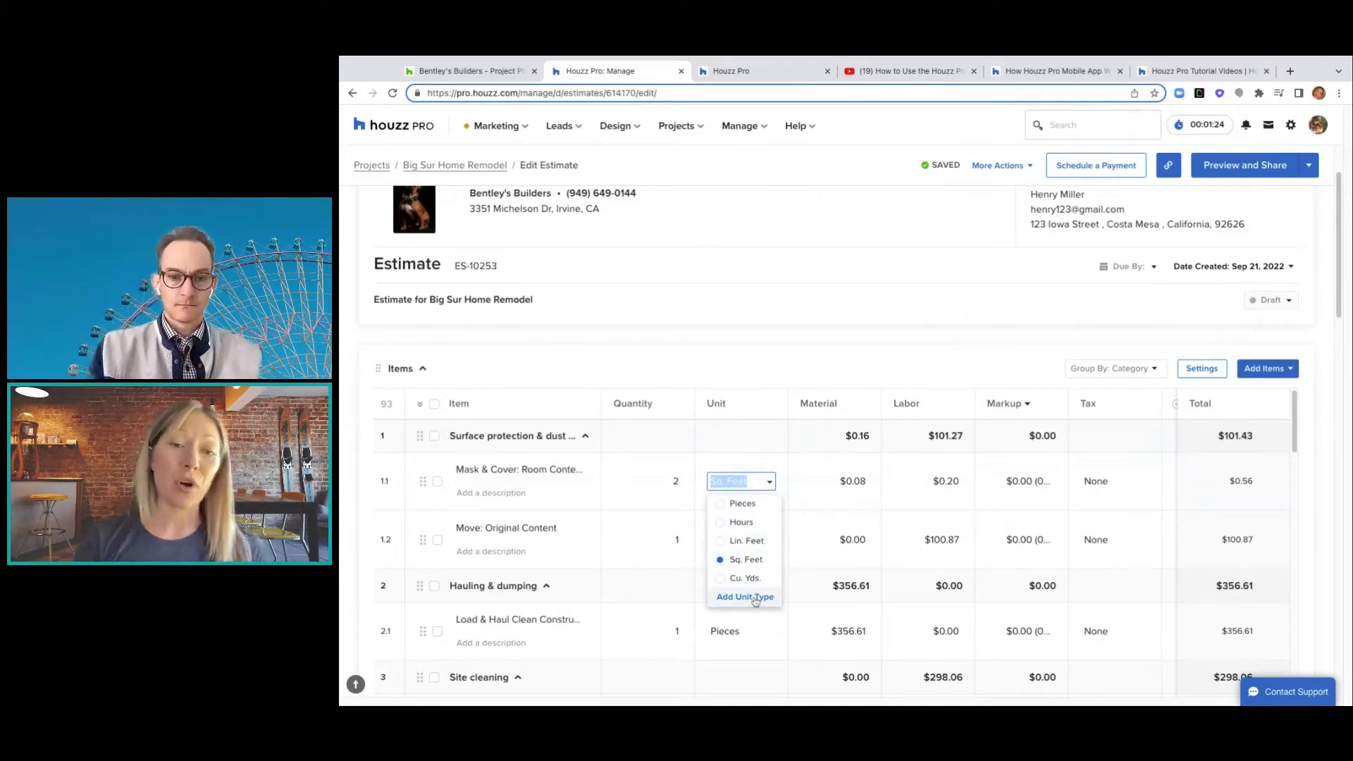
left_click(876, 358)
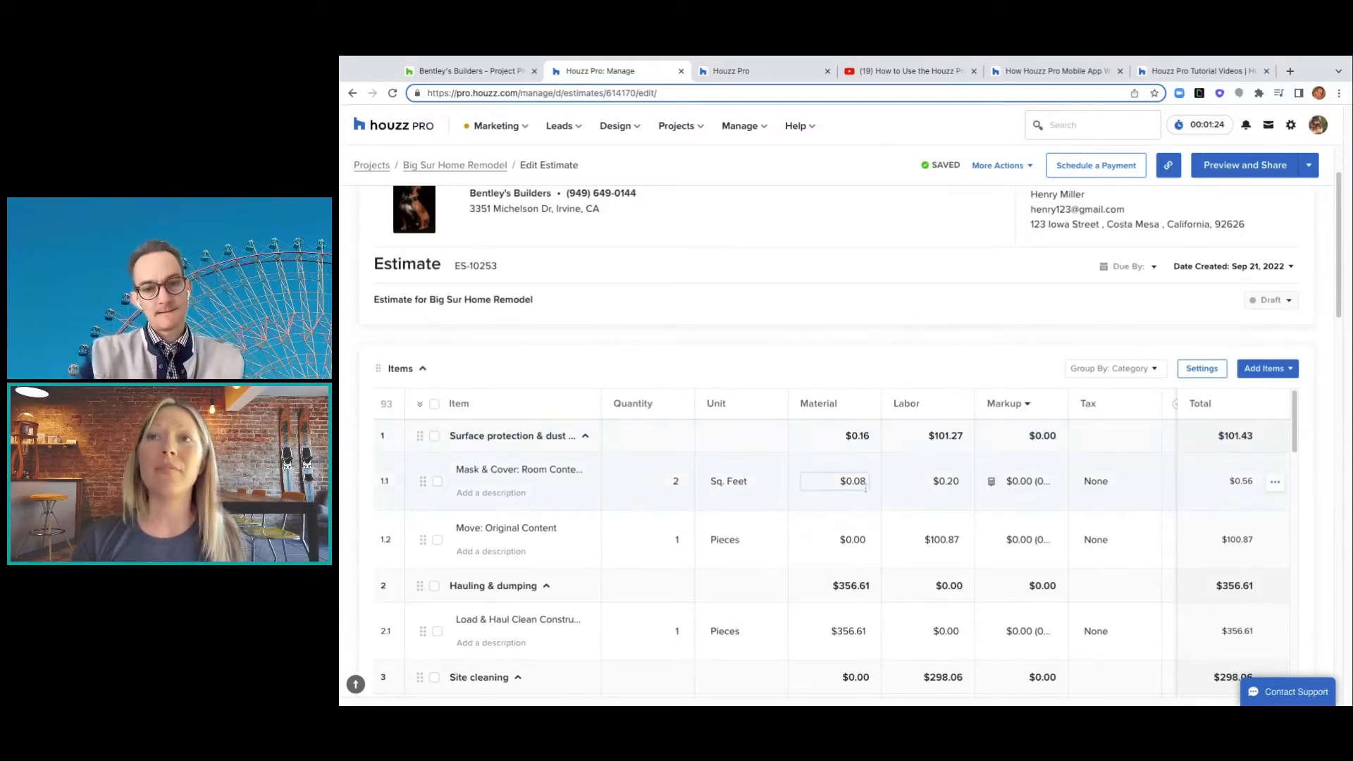
left_click(853, 481)
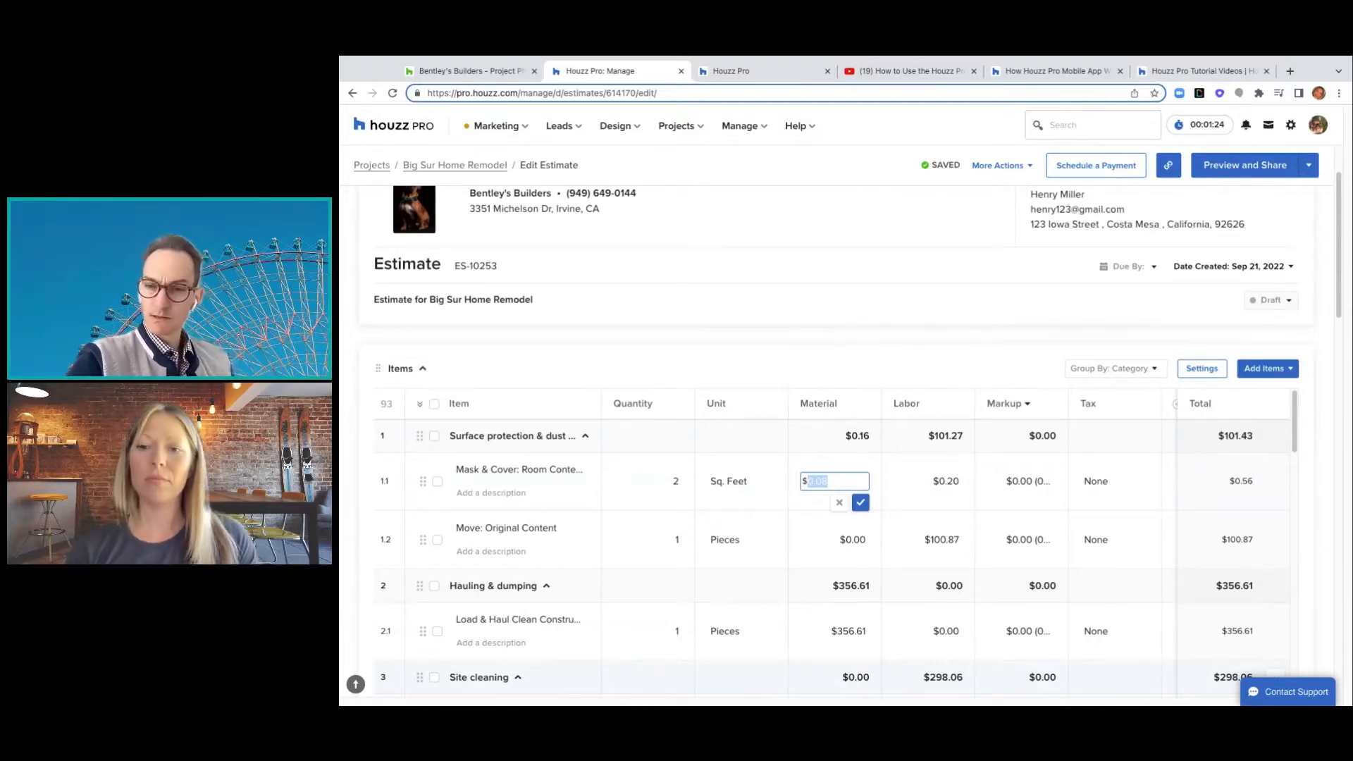
left_click(788, 342)
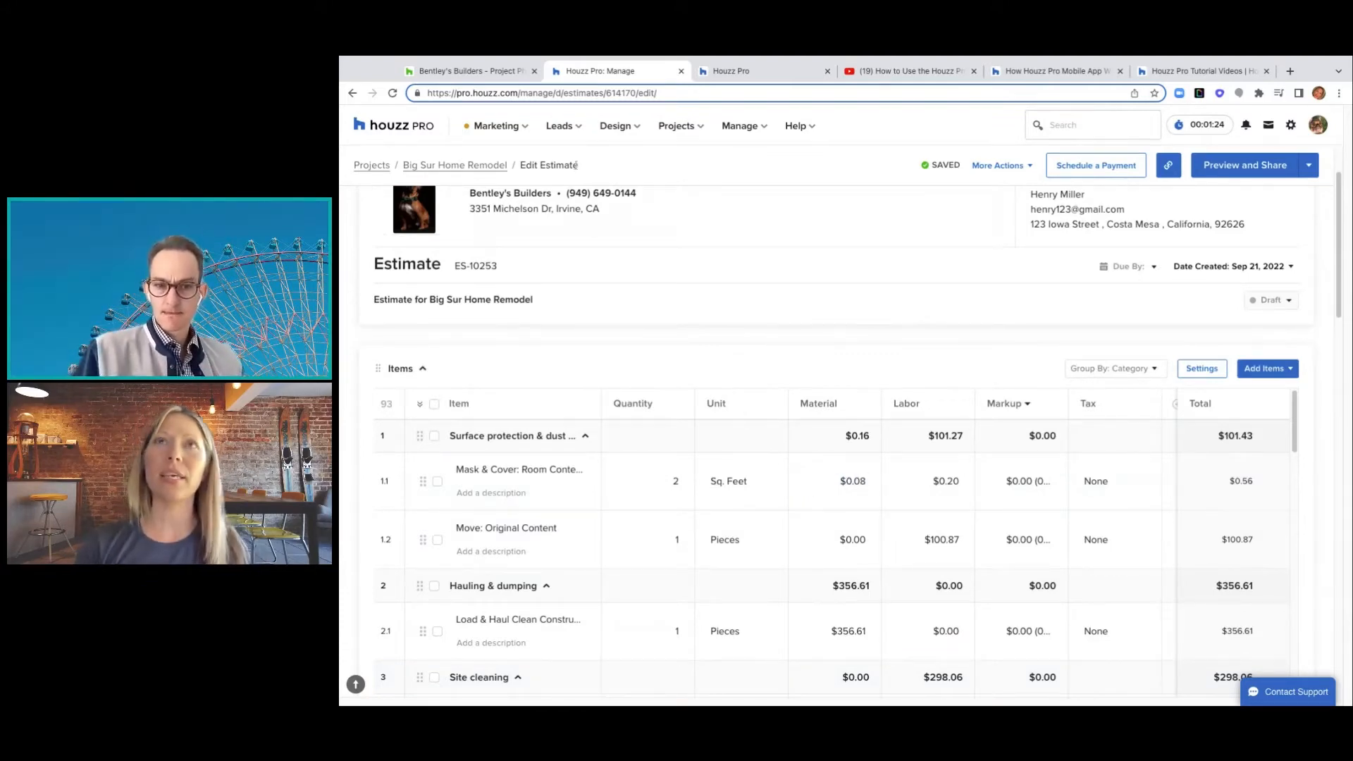
left_click(580, 127)
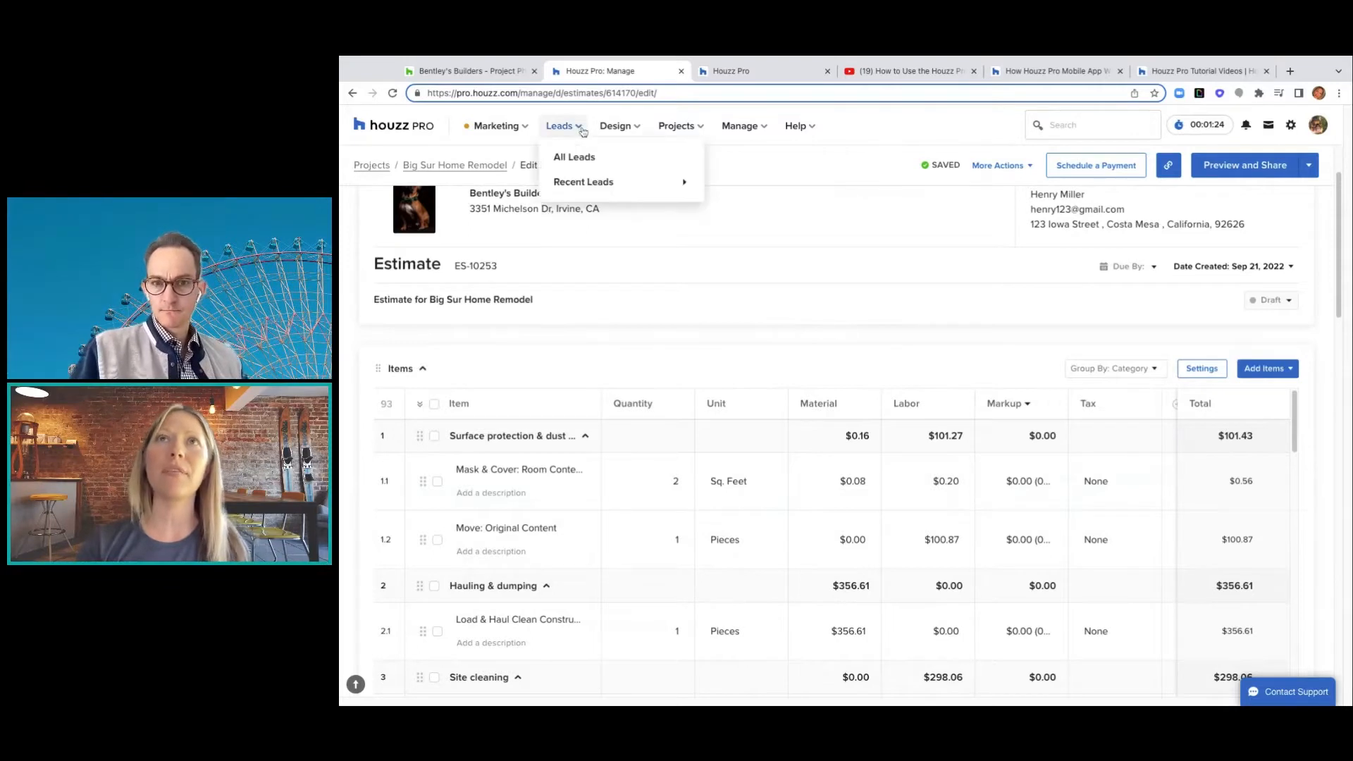
- Open the Deck Building lead from All Leads and review its details form without saving
left_click(604, 163)
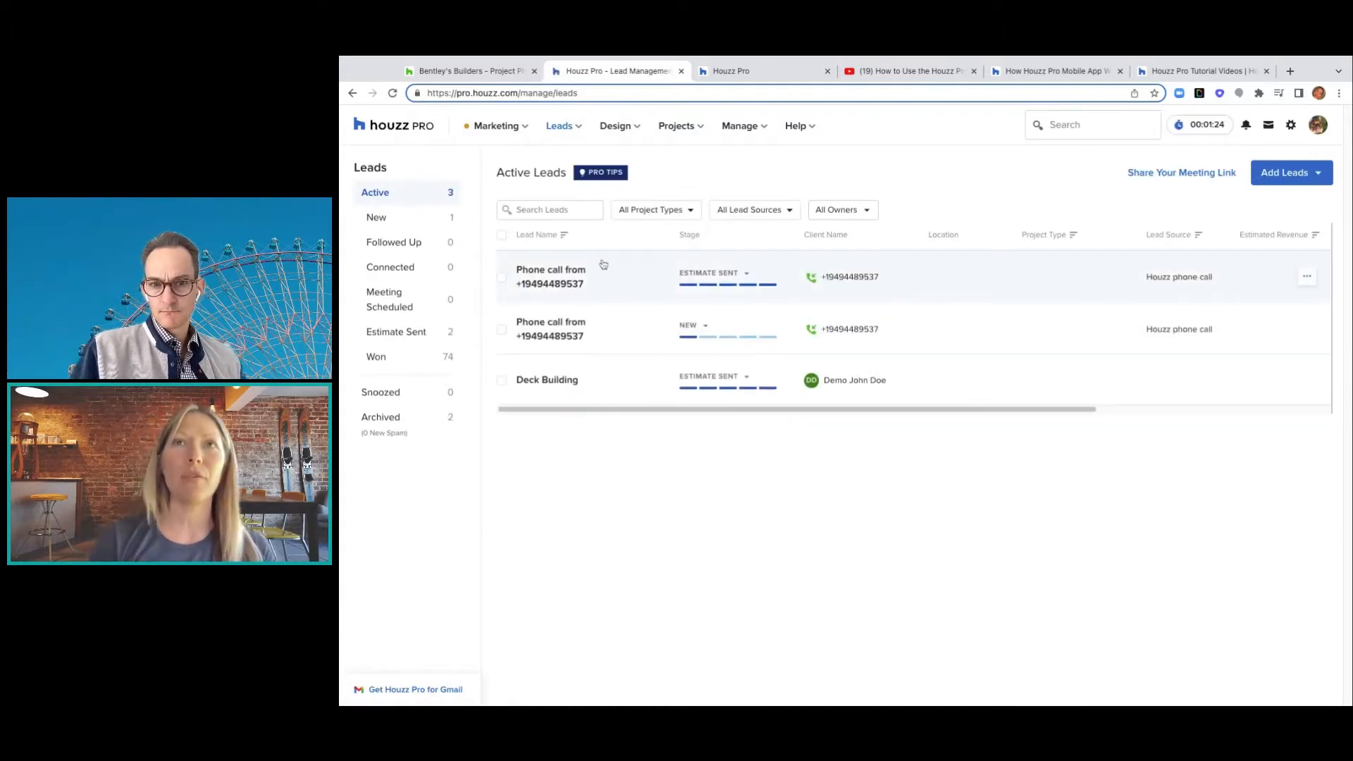
left_click(543, 389)
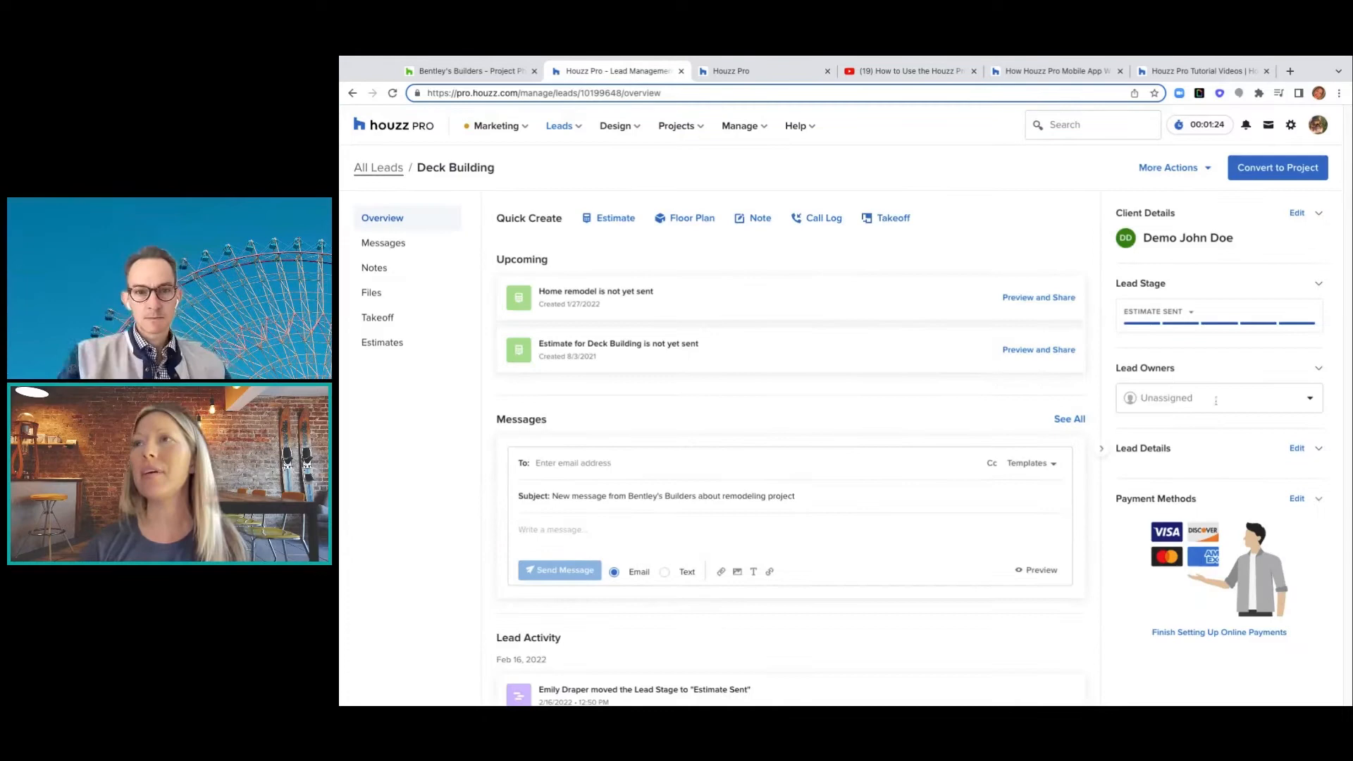
left_click(1299, 451)
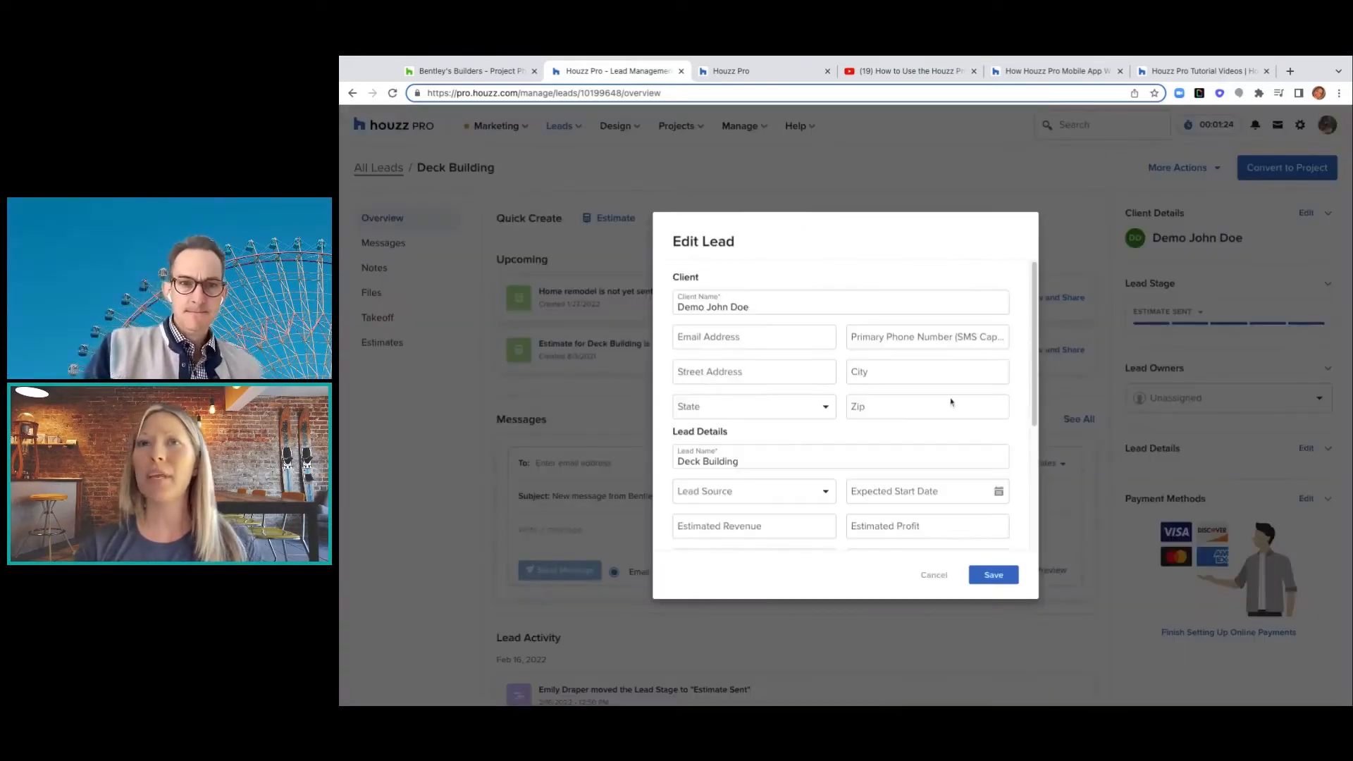
scroll(951, 402, "down", 1)
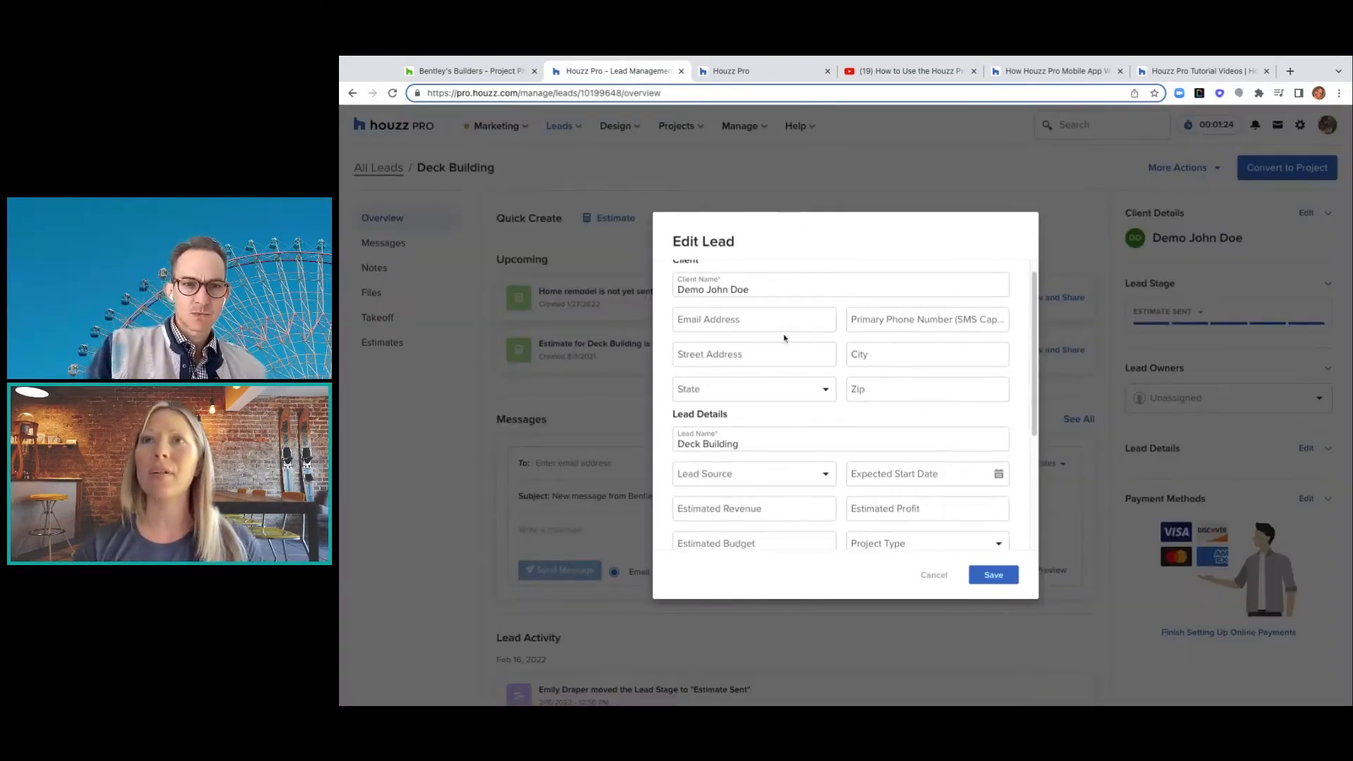
scroll(784, 338, "down", 3)
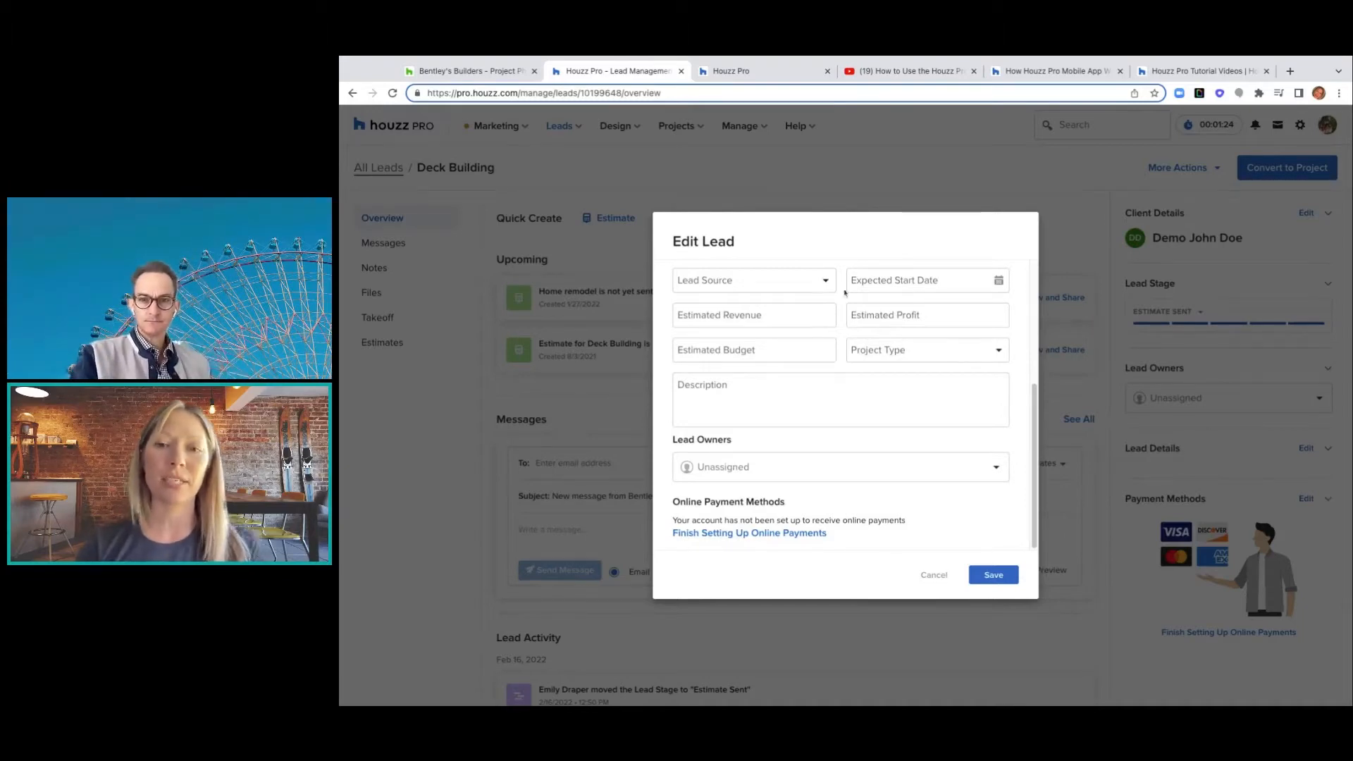
left_click(934, 575)
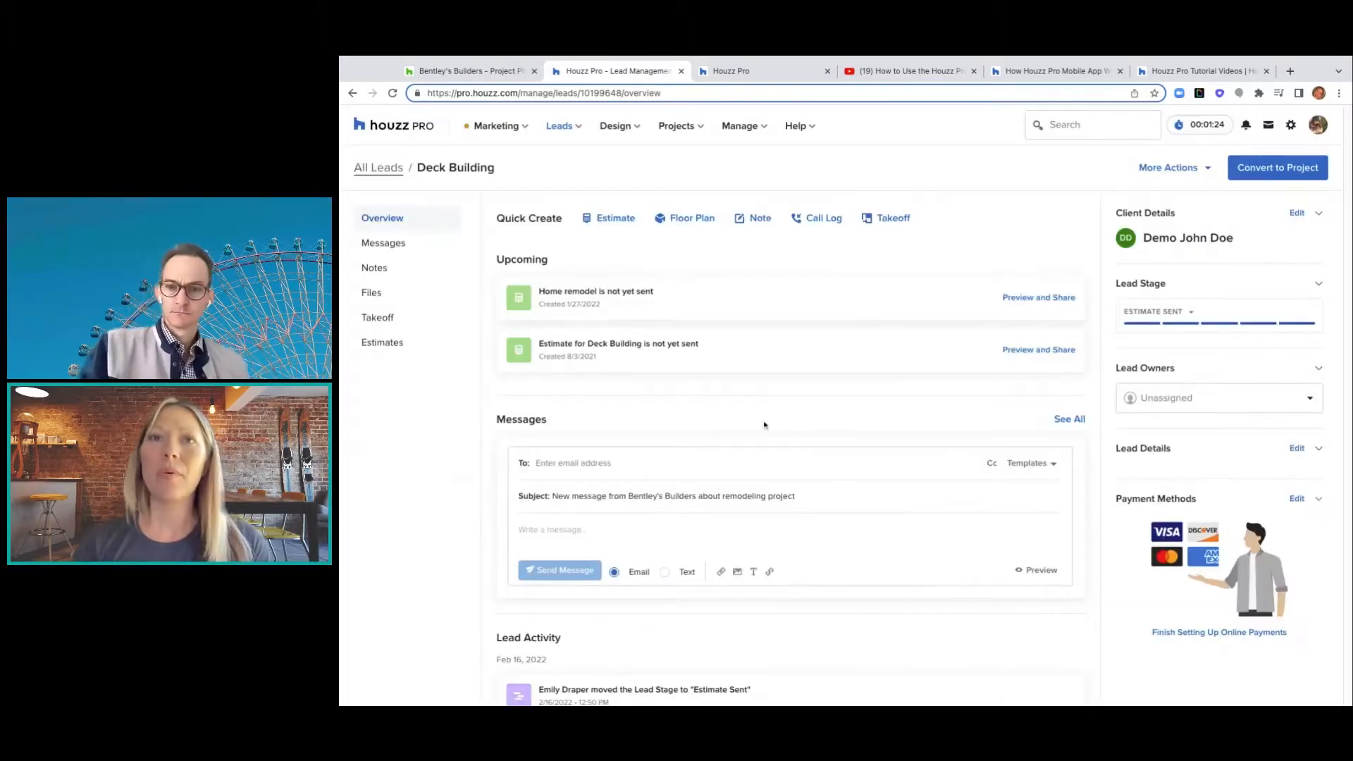
scroll(763, 423, "down", 1)
scroll(763, 423, "up", 1)
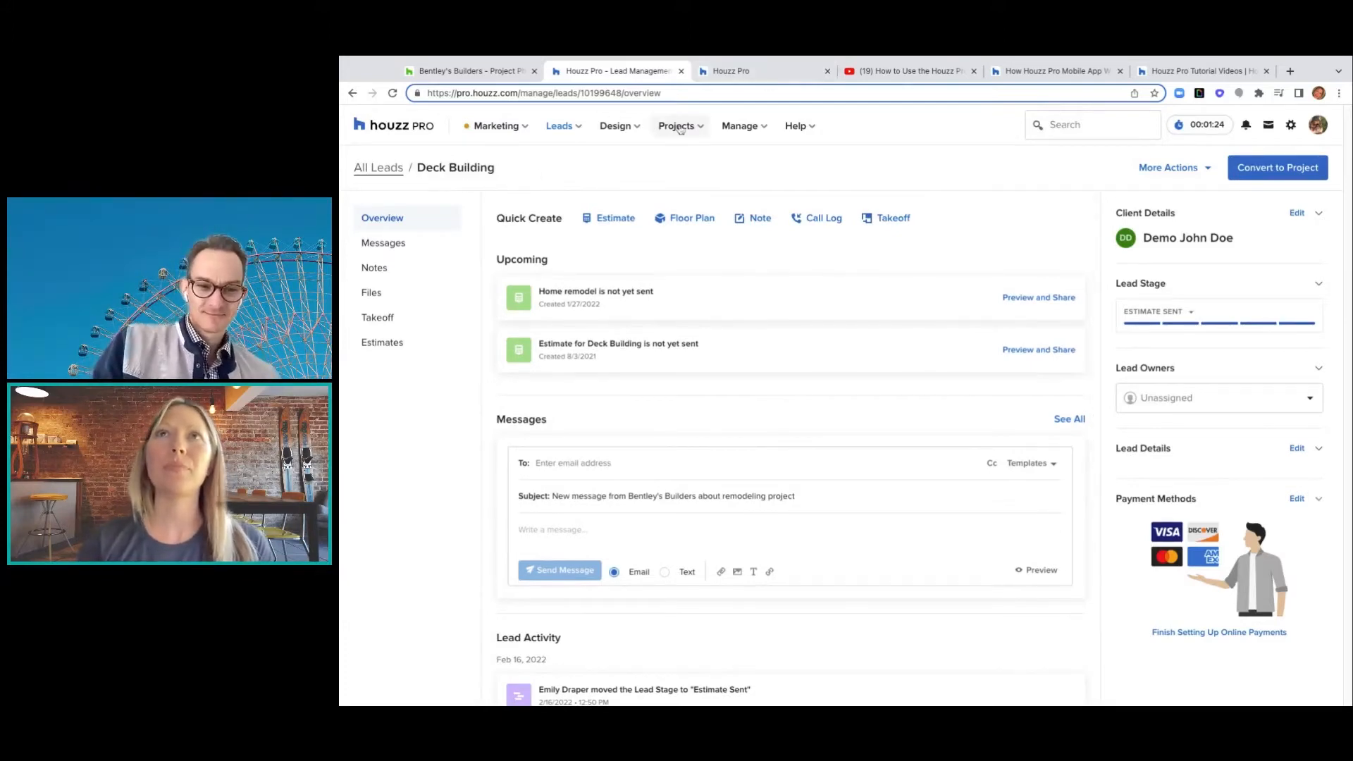
- Open the Big Sur Home Remodel project from All Projects and view its edit details
mouse_move(694, 131)
left_click(683, 165)
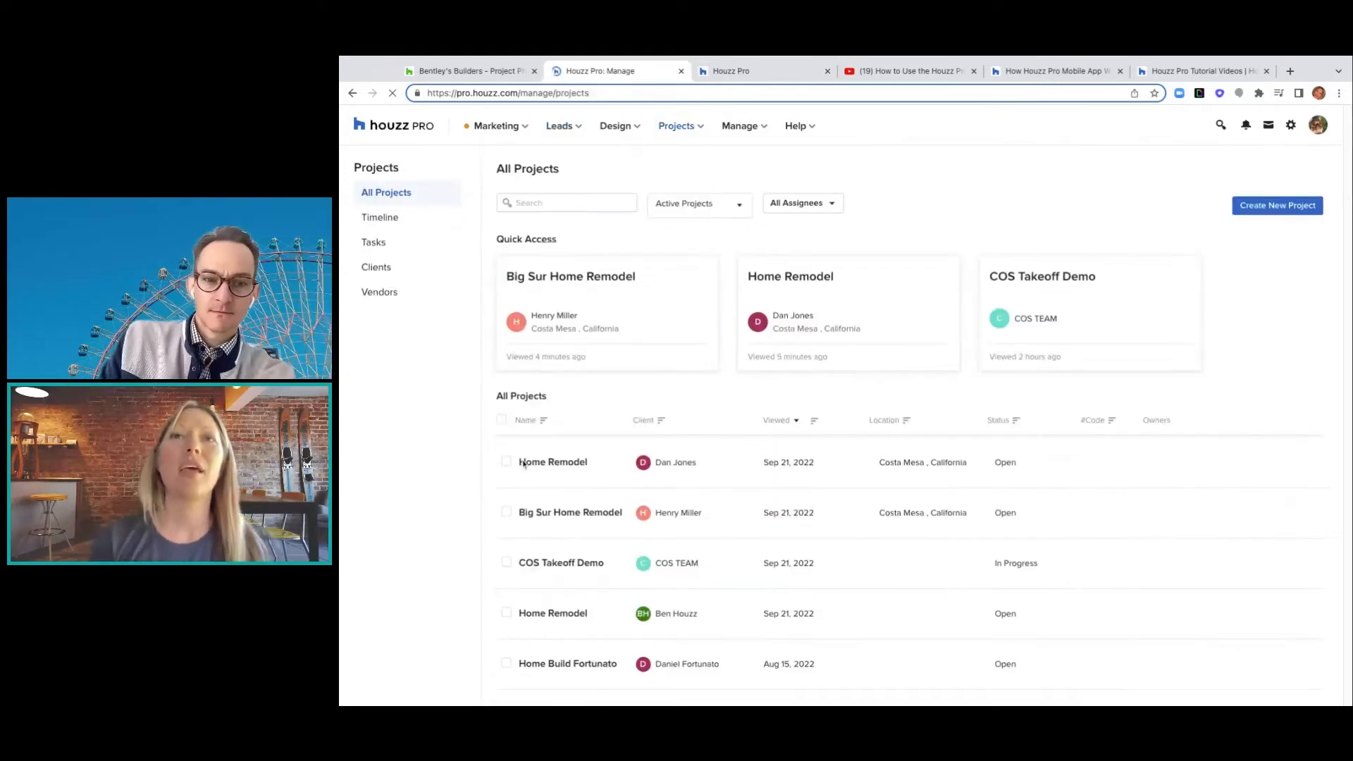
left_click(545, 515)
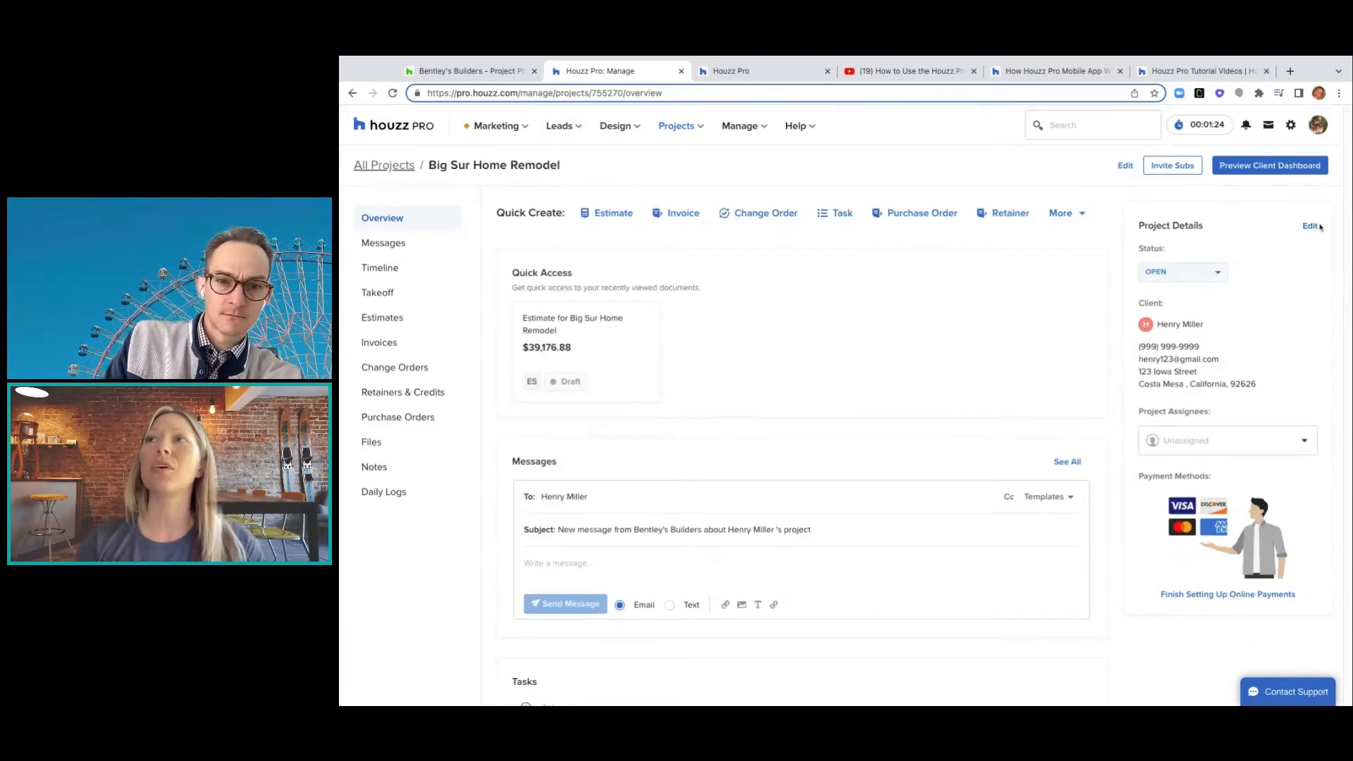
left_click(1311, 228)
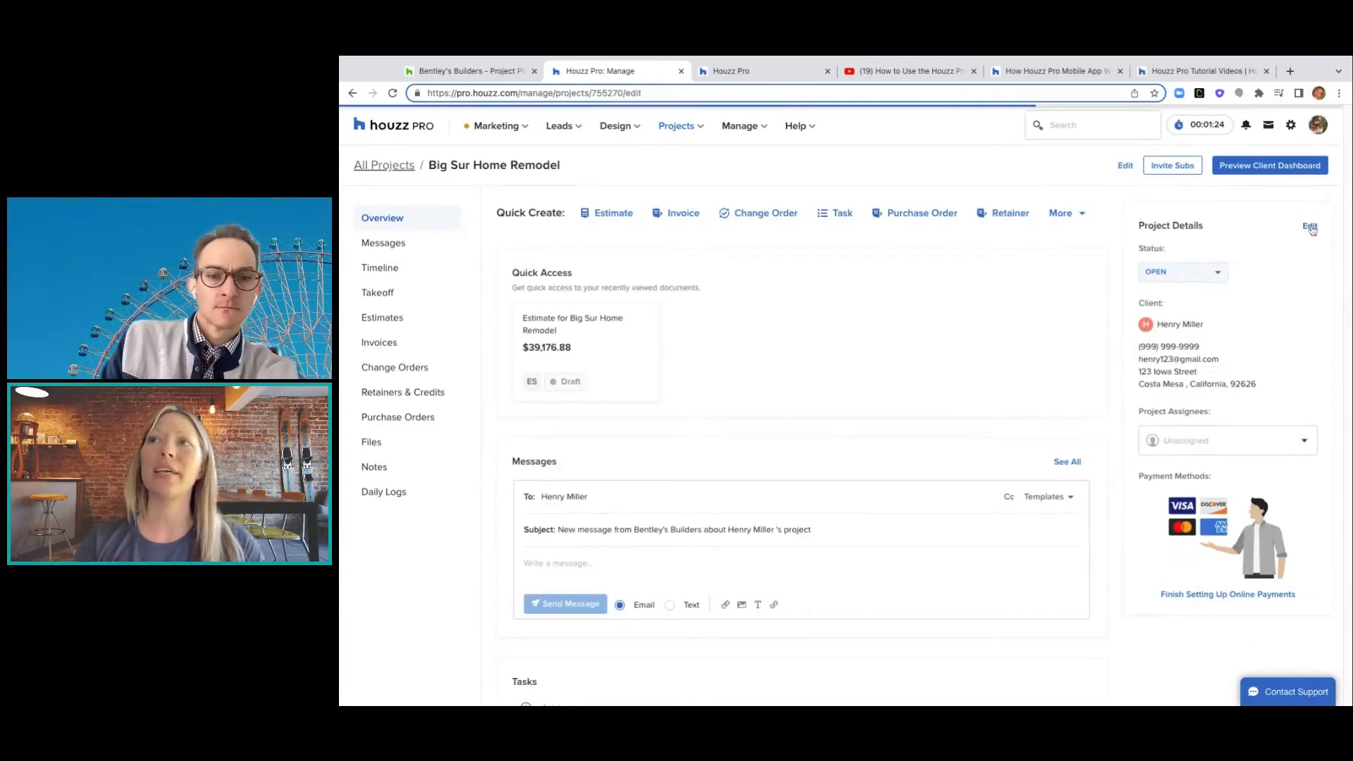
scroll(638, 475, "down", 1)
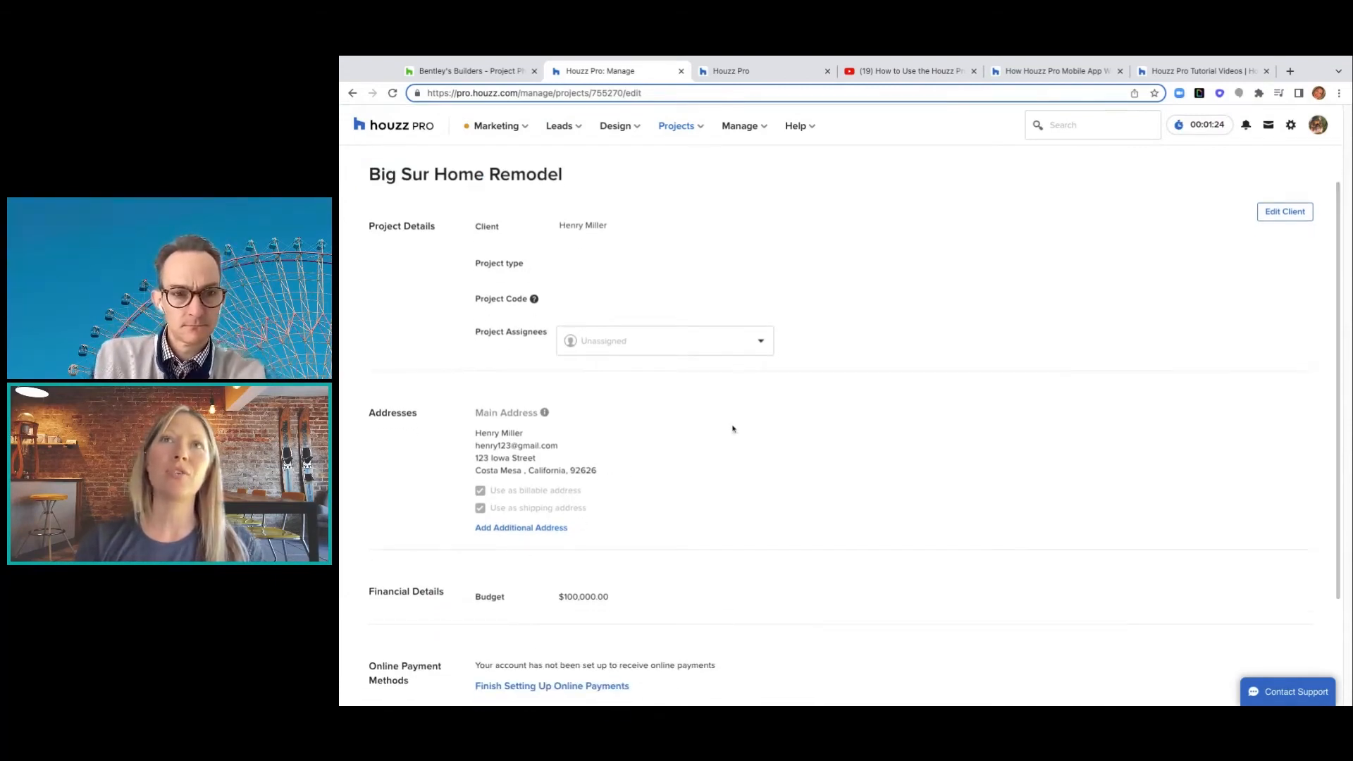
- Review the client's contact details, then return to the project and open its estimate
left_click(1284, 213)
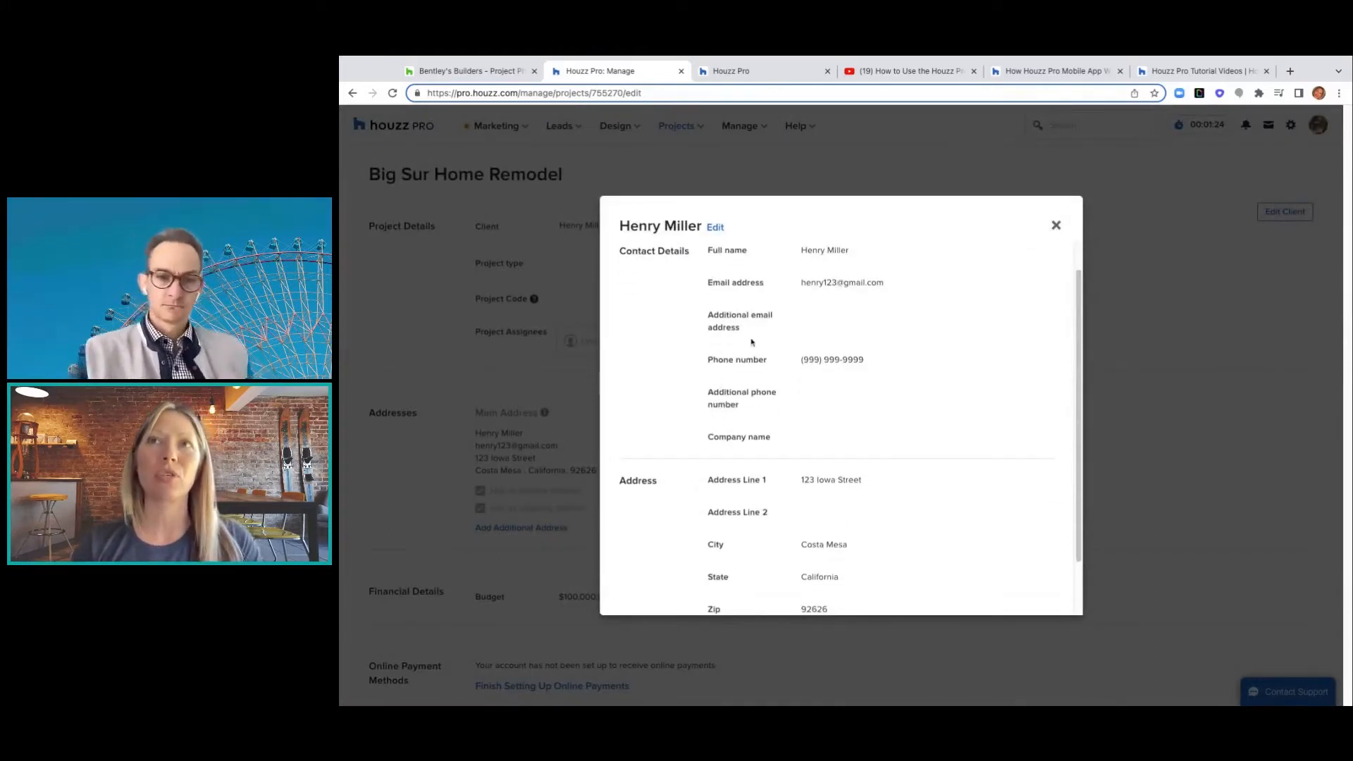
left_click(1055, 229)
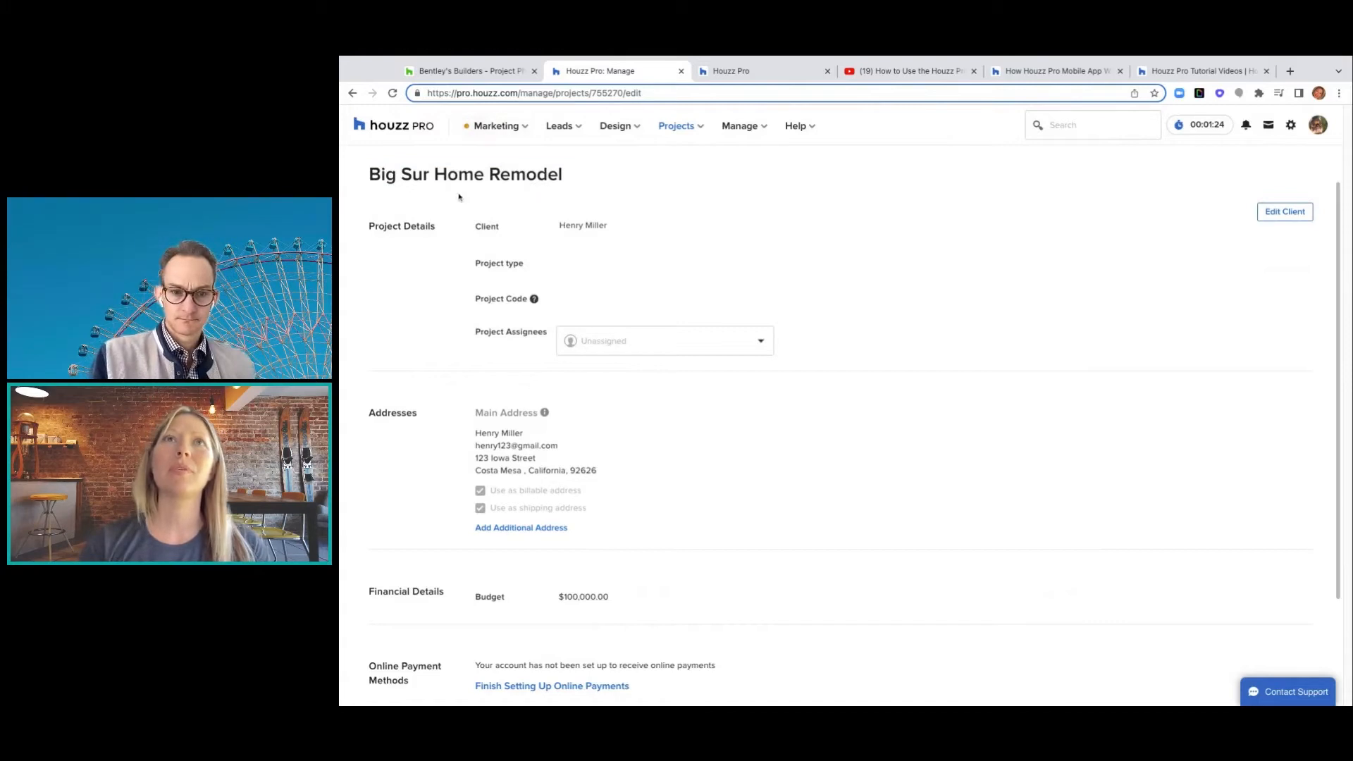
scroll(1226, 172, "up", 1)
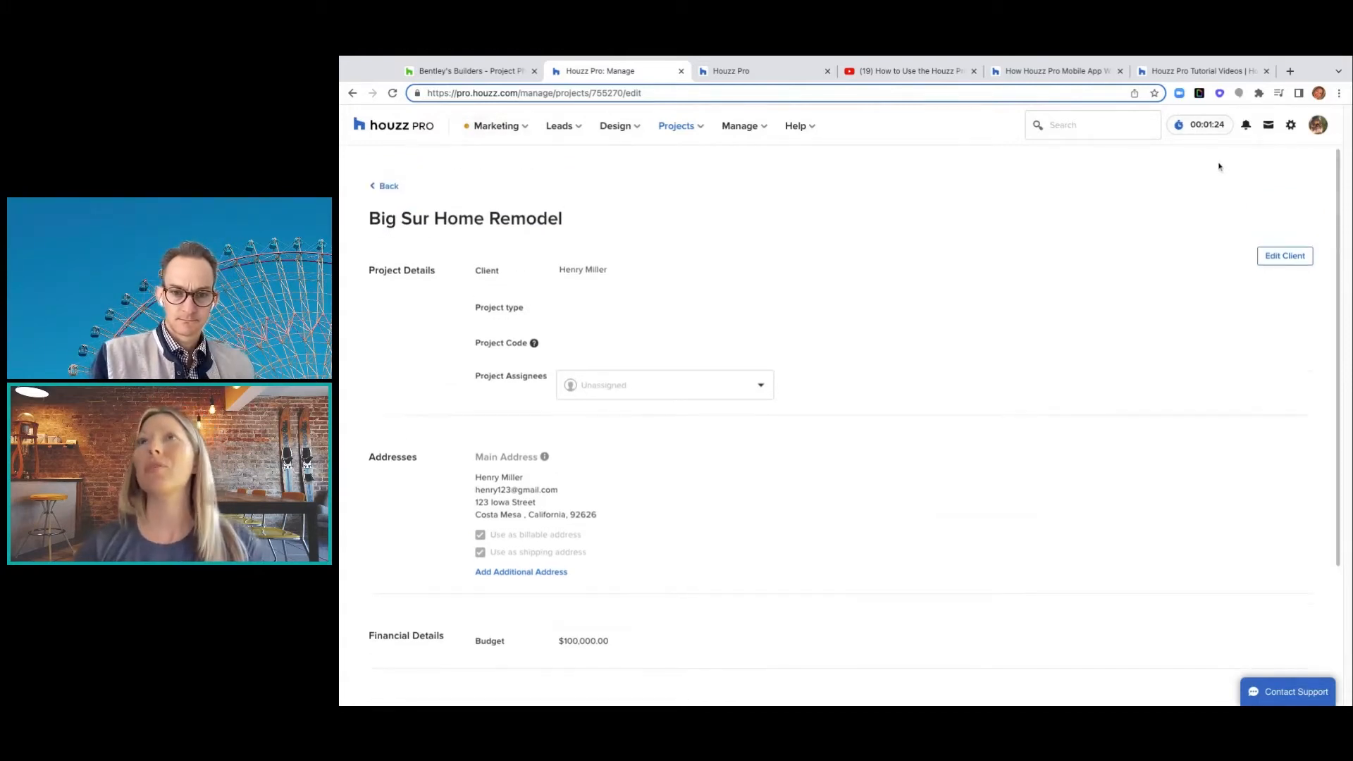
left_click(385, 187)
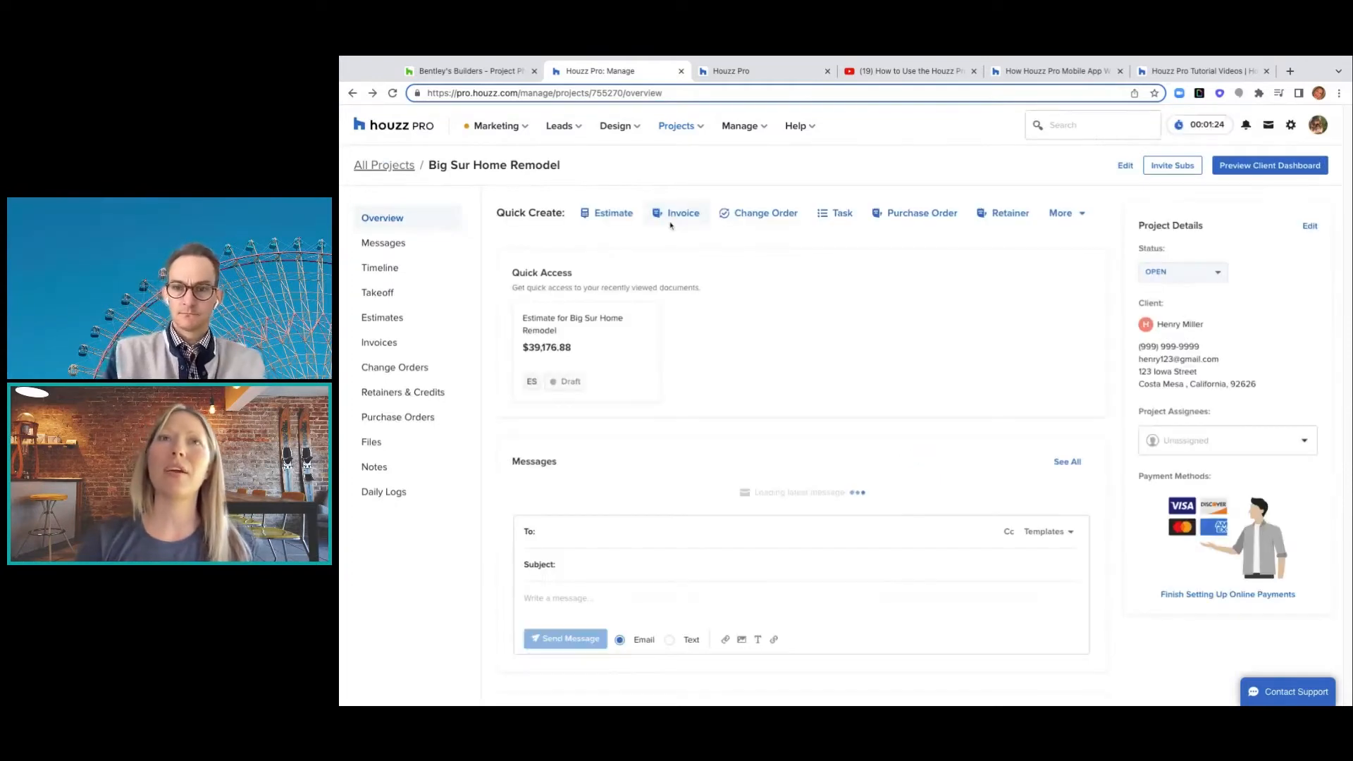
left_click(607, 325)
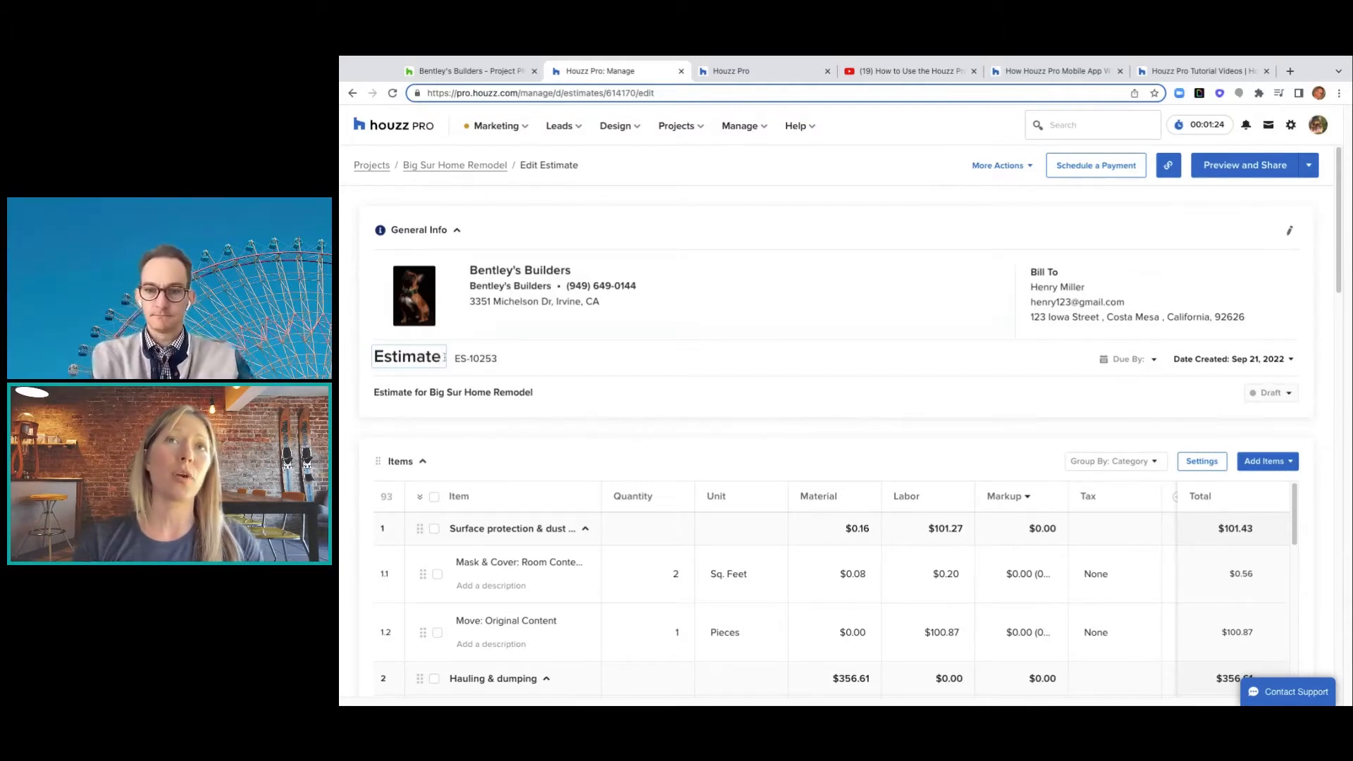
- Replace the estimate title with 'Estimate for Kitchen' and confirm it
double_click(378, 357)
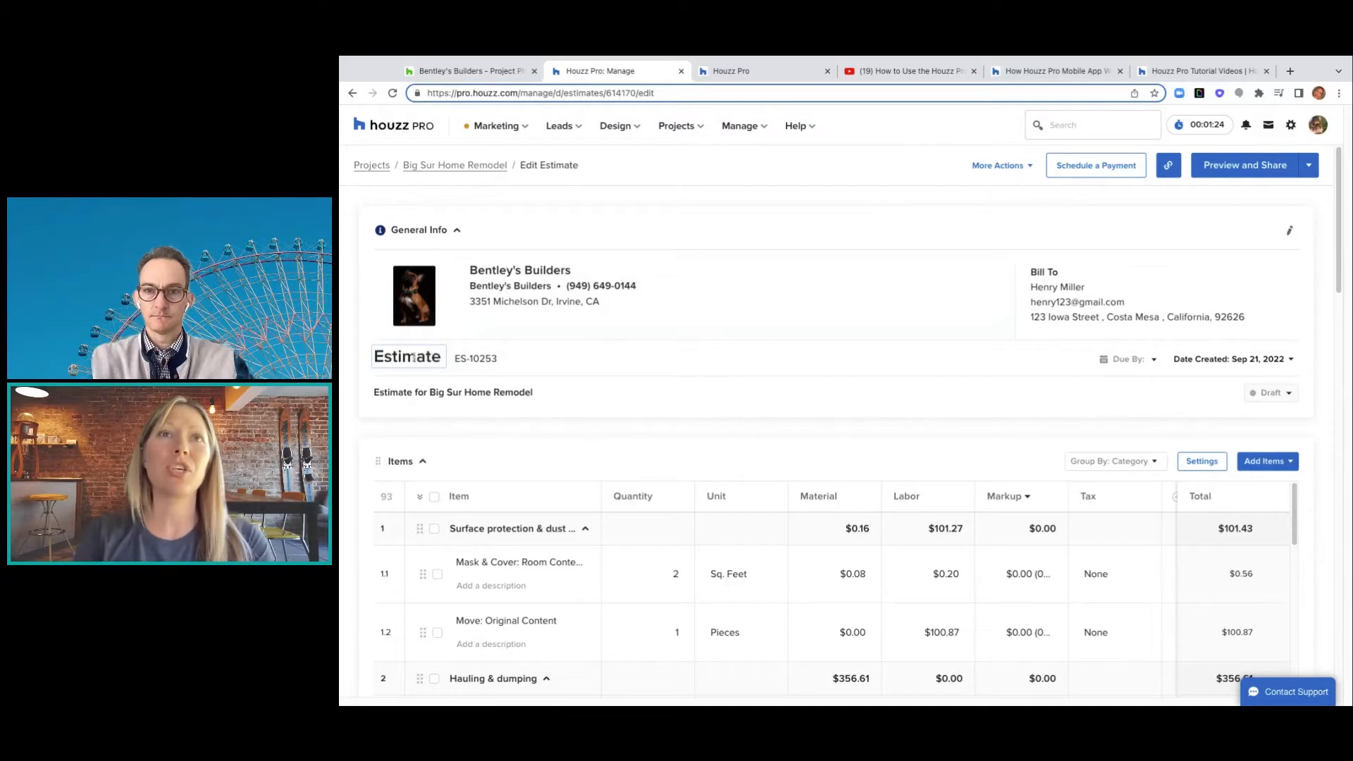
key("BackSpace")
key("BackSpace")
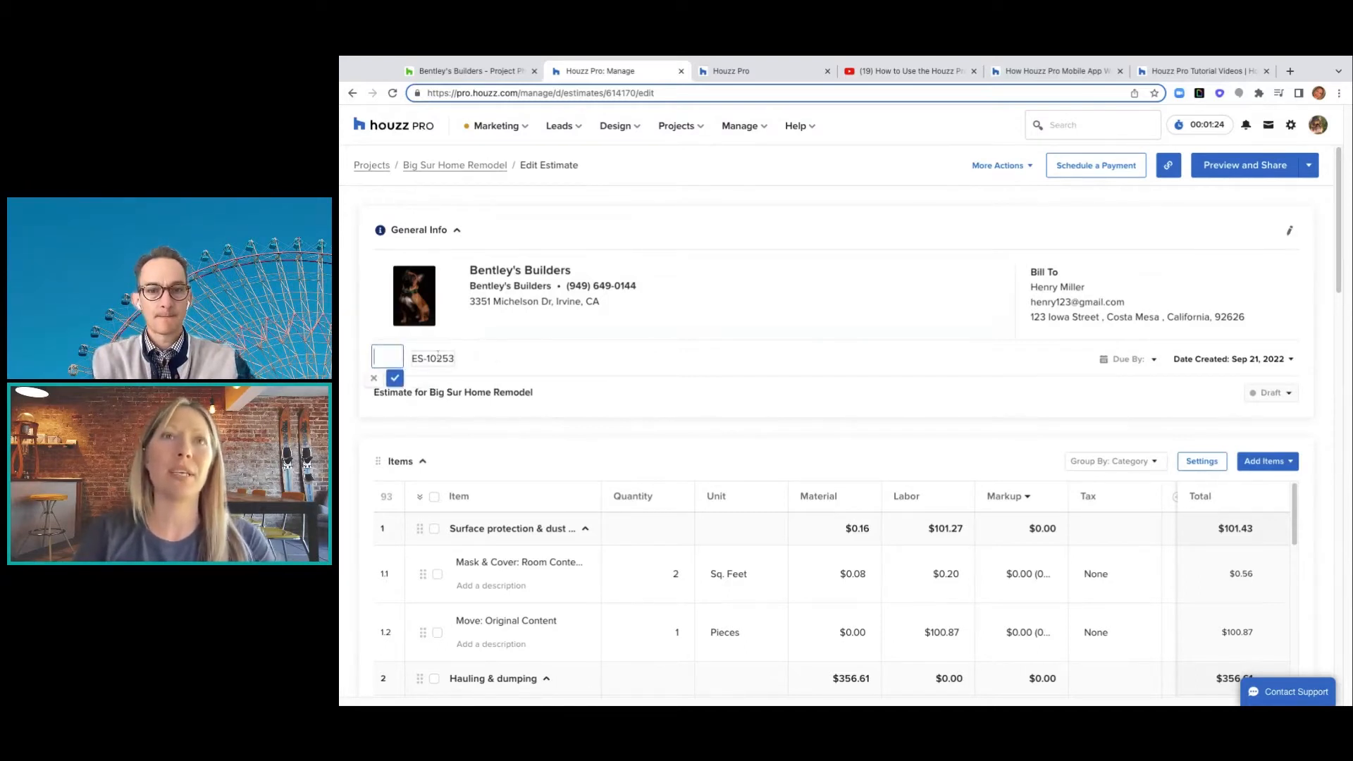
type("Estimat")
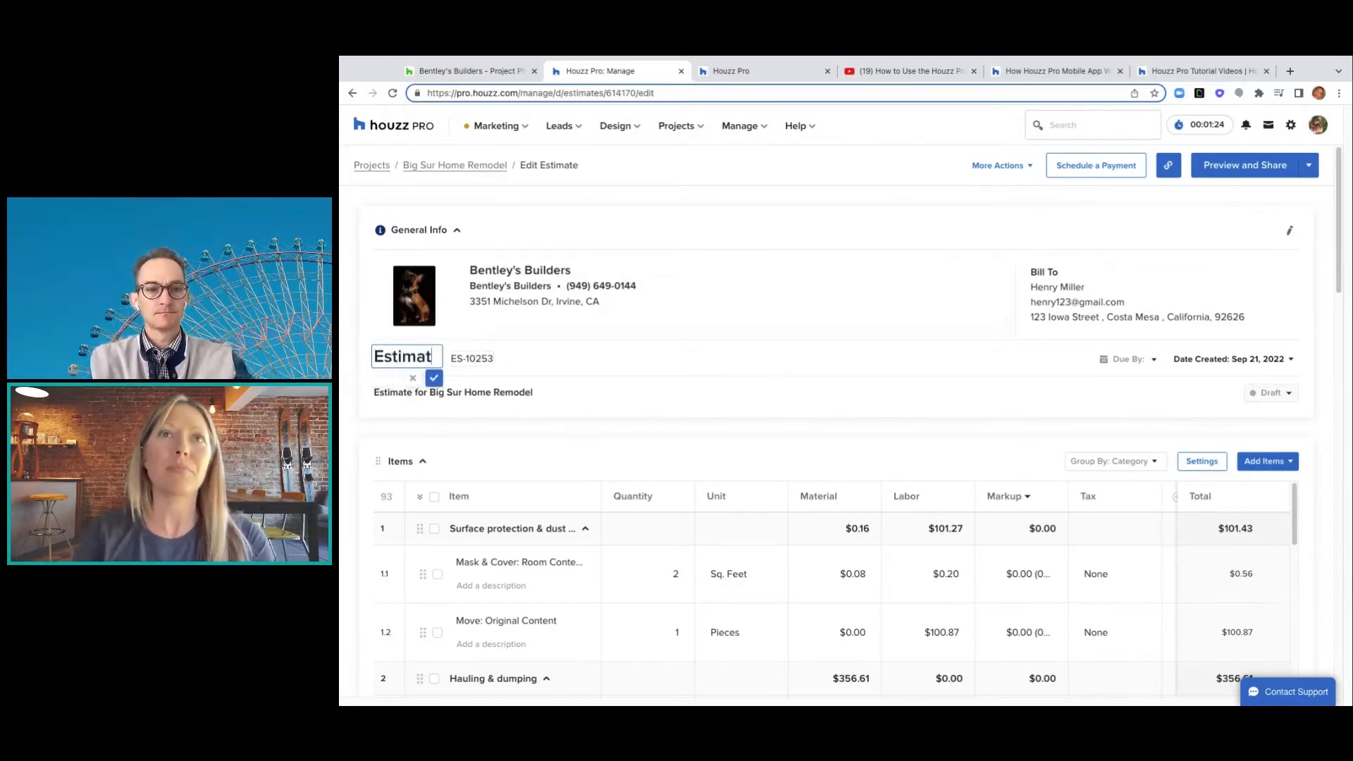
type("e for Kitchen")
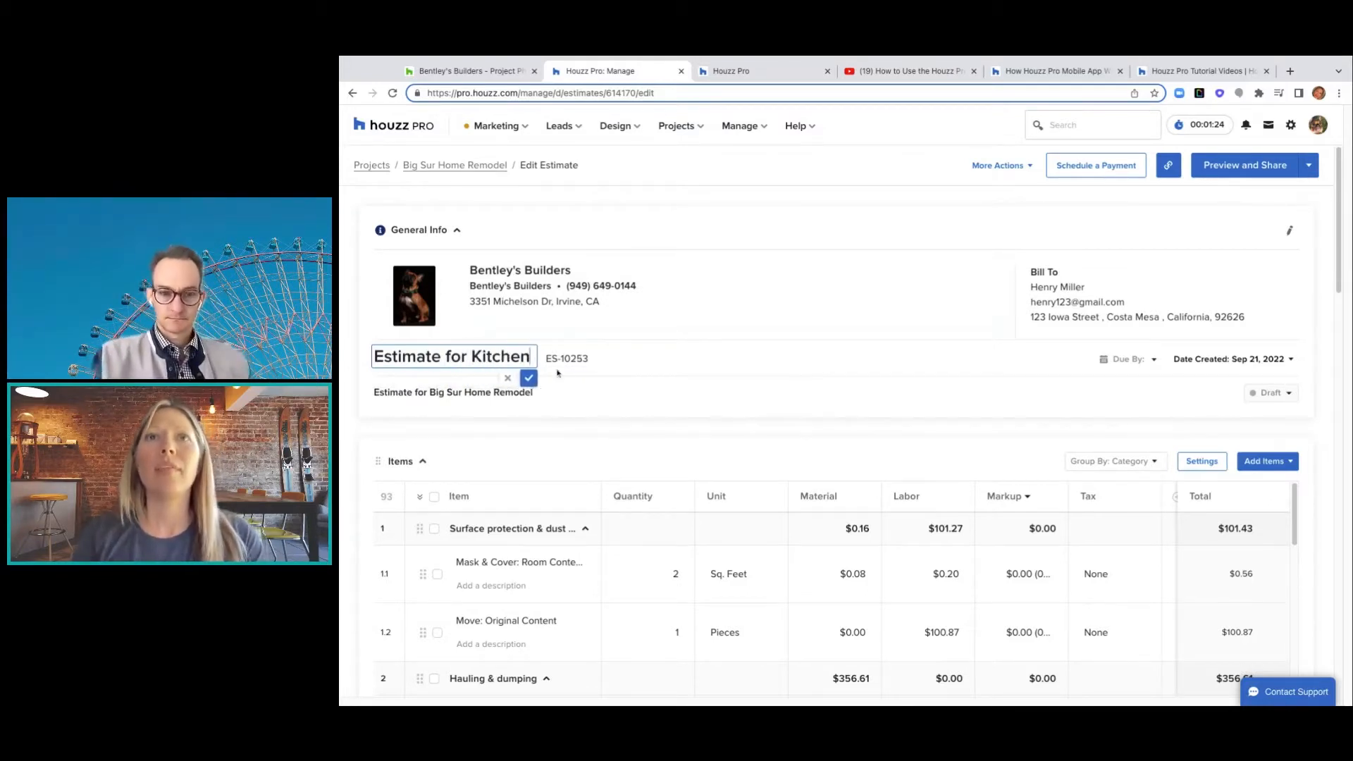
left_click(529, 378)
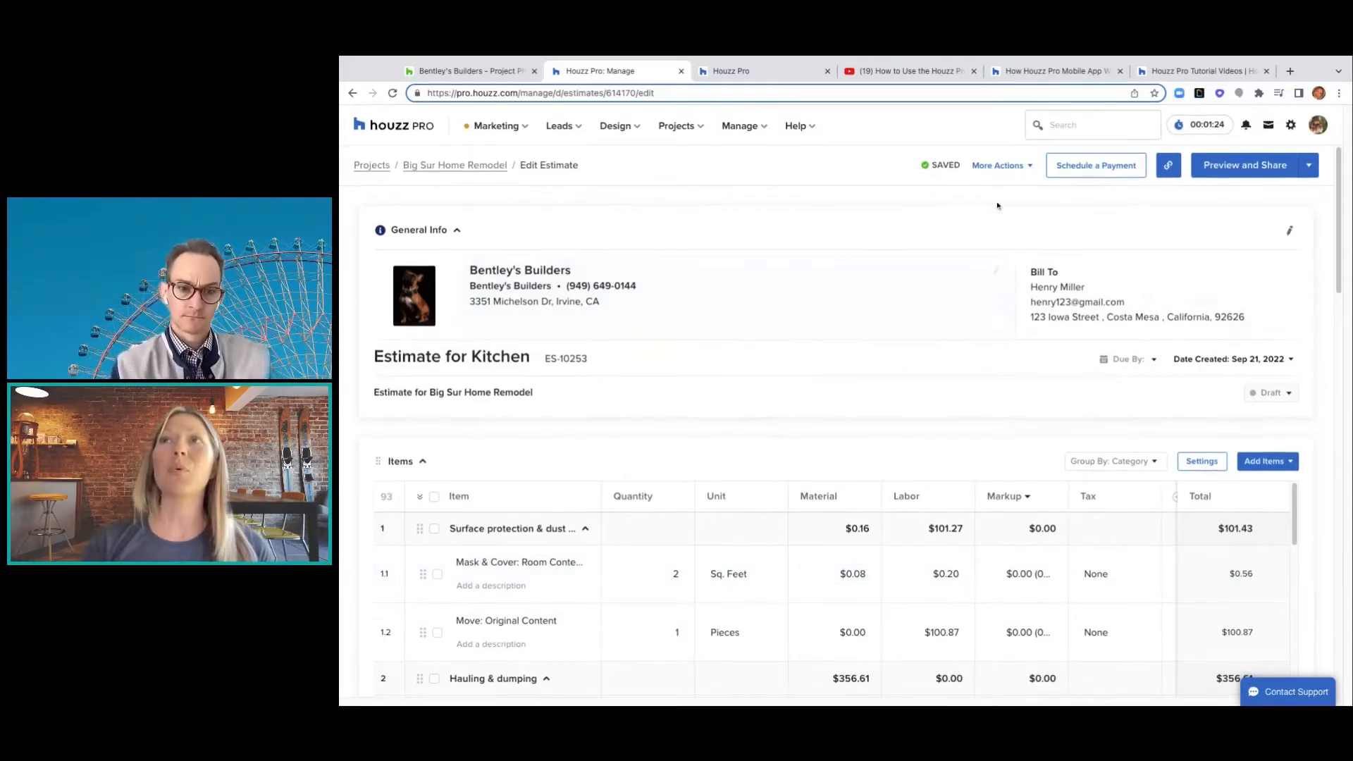
- Look through the estimate's More Actions list and close it without choosing anything
left_click(1030, 168)
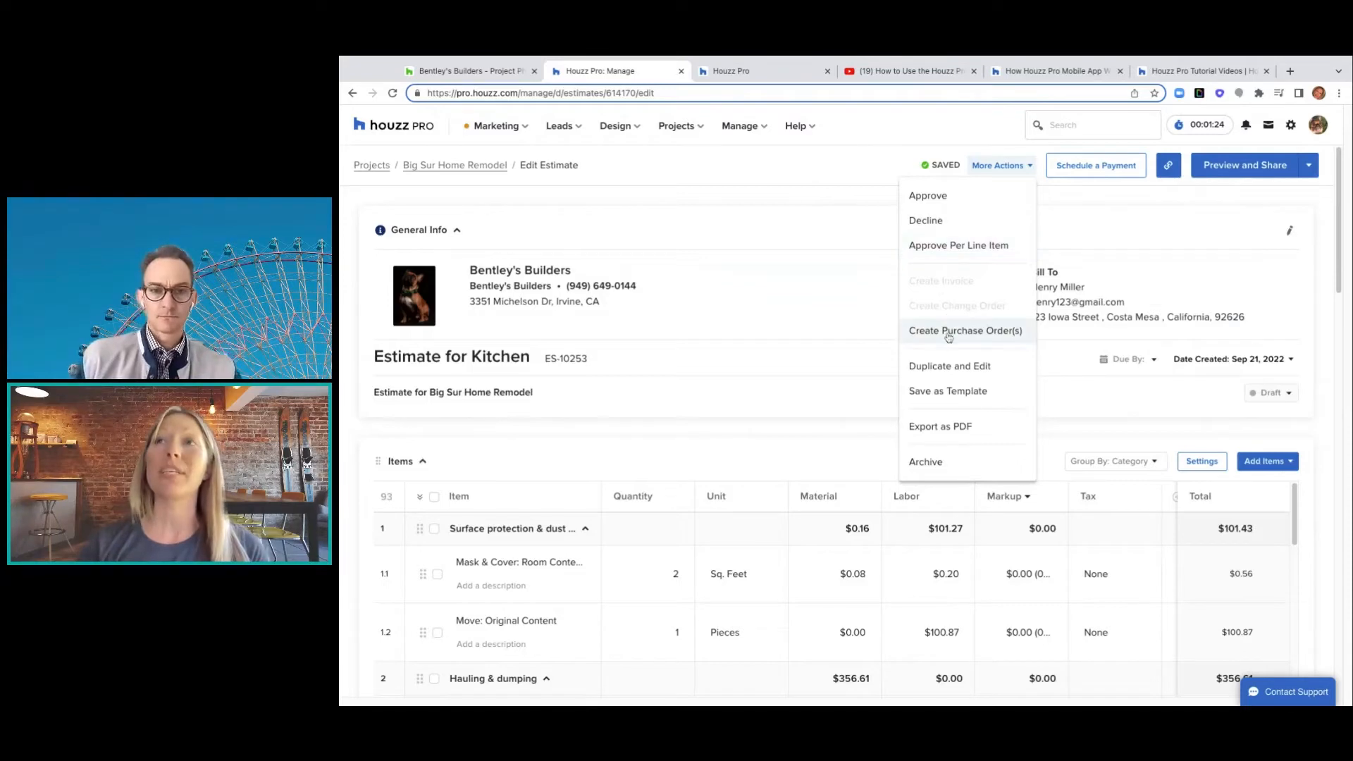
scroll(949, 338, "down", 1)
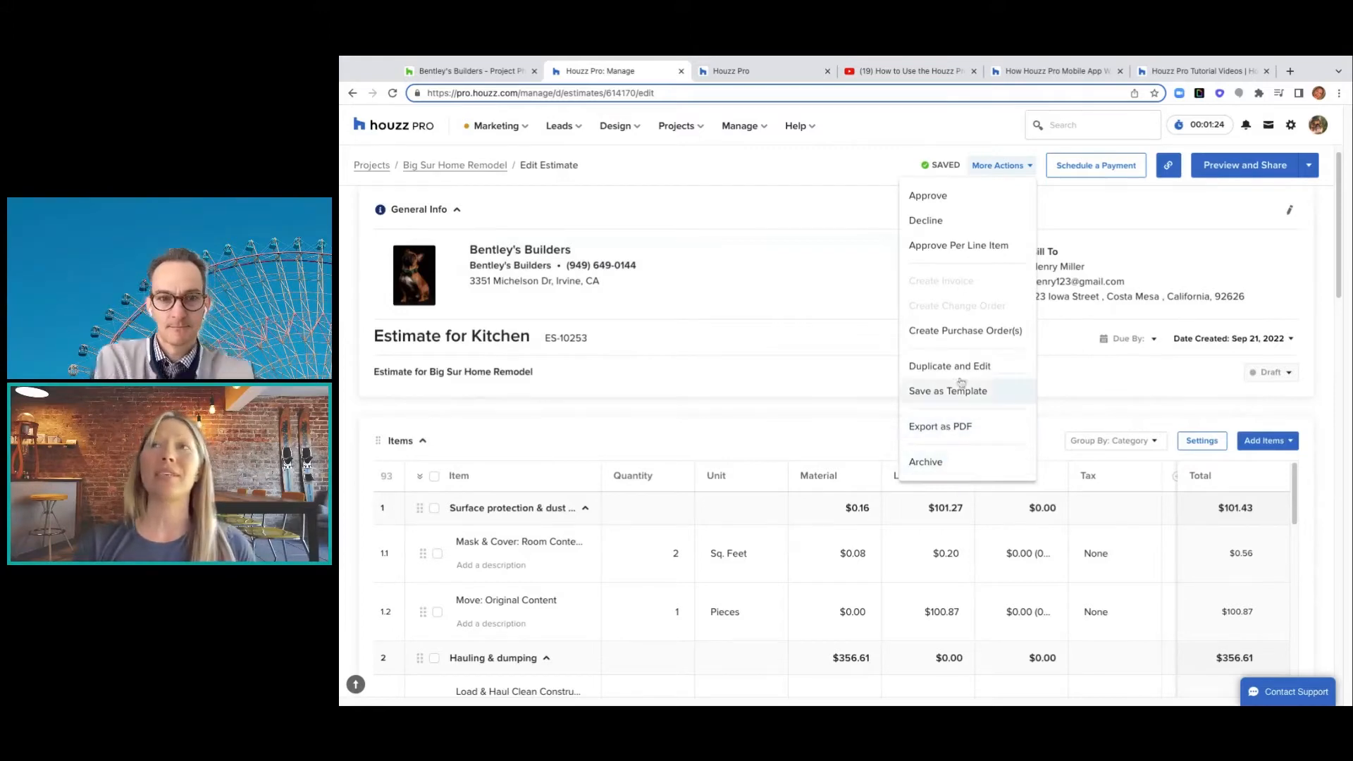
left_click(1101, 218)
scroll(1095, 234, "down", 1)
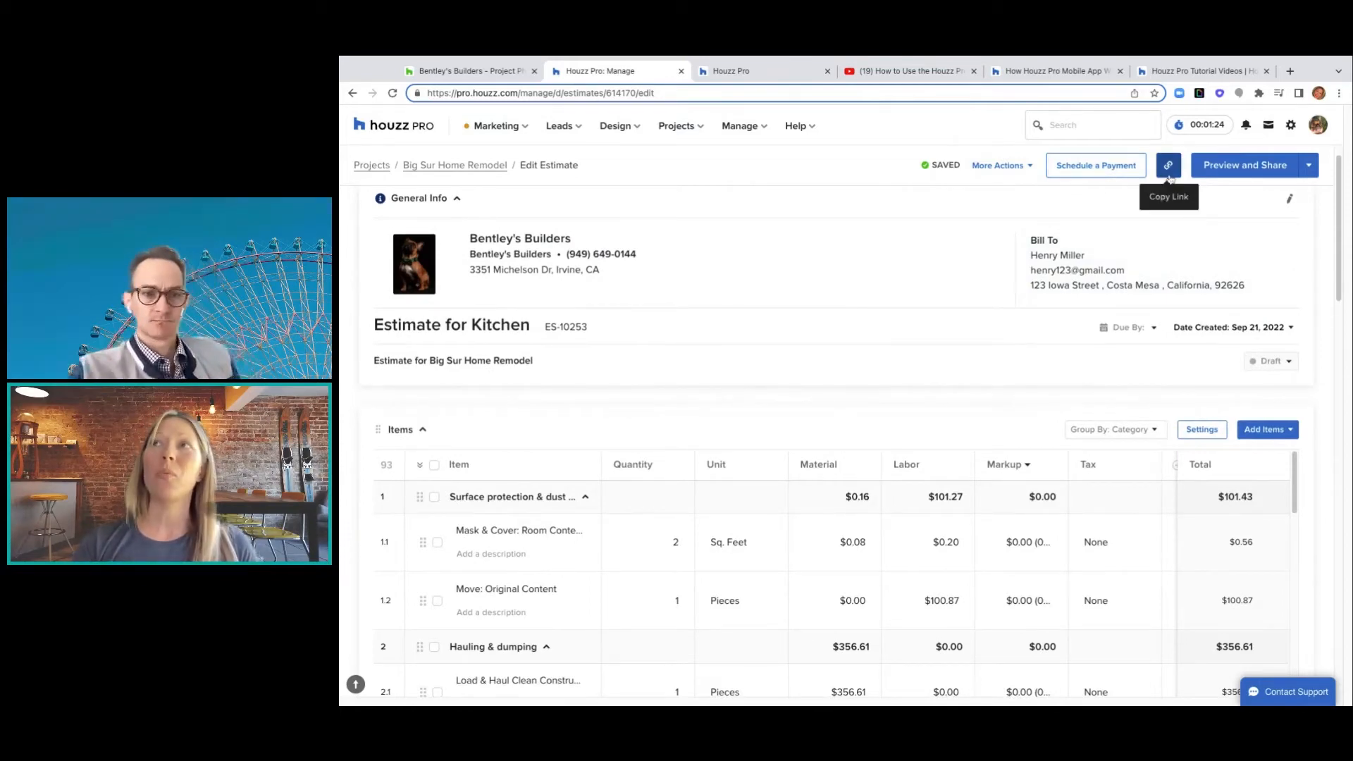
scroll(1030, 330, "down", 3)
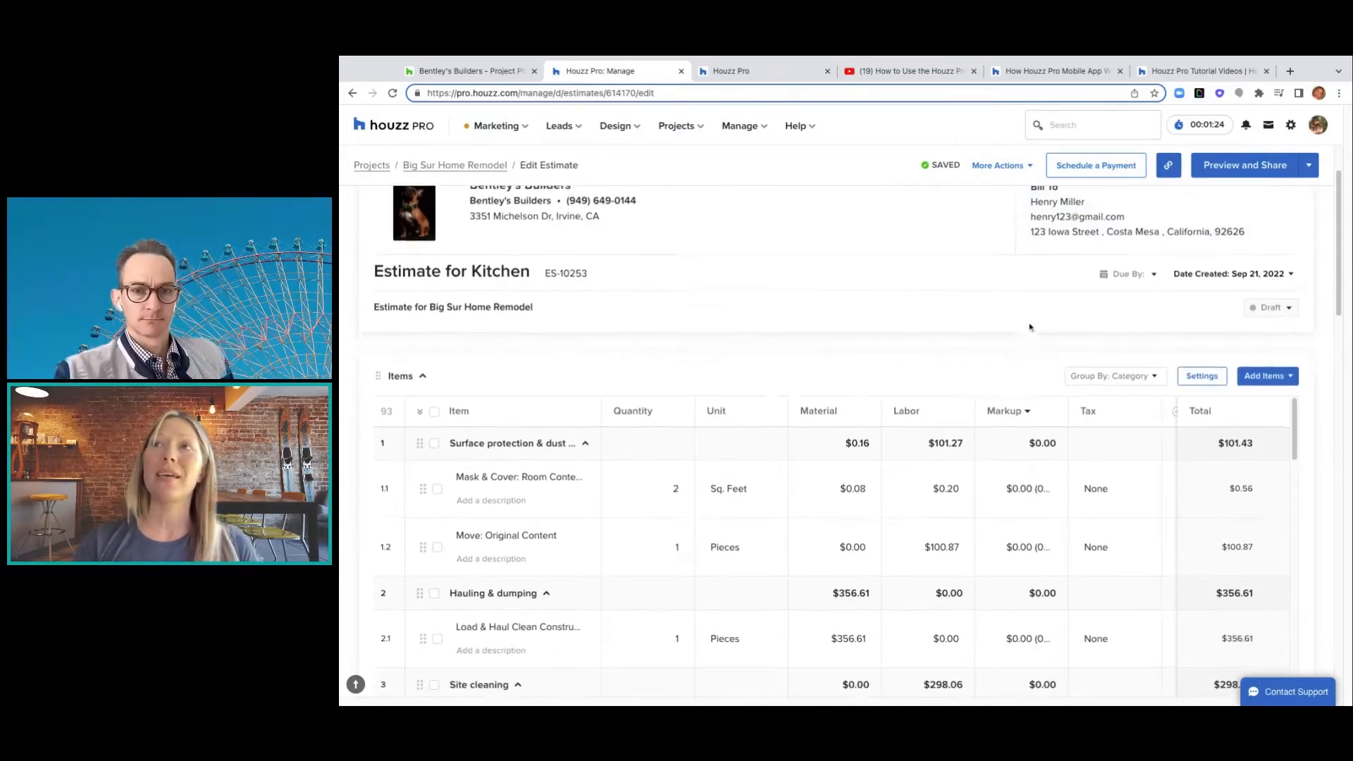
scroll(1025, 313, "down", 15)
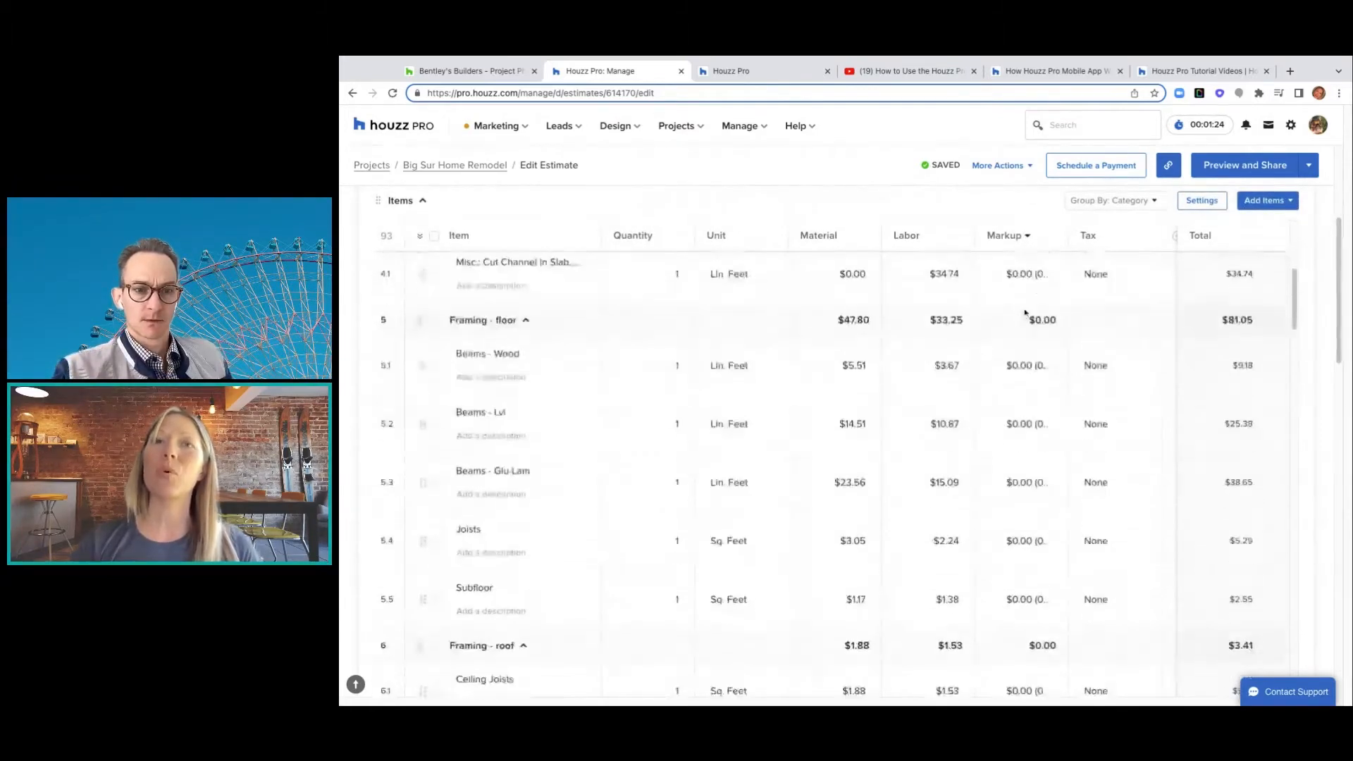
scroll(839, 466, "down", 15)
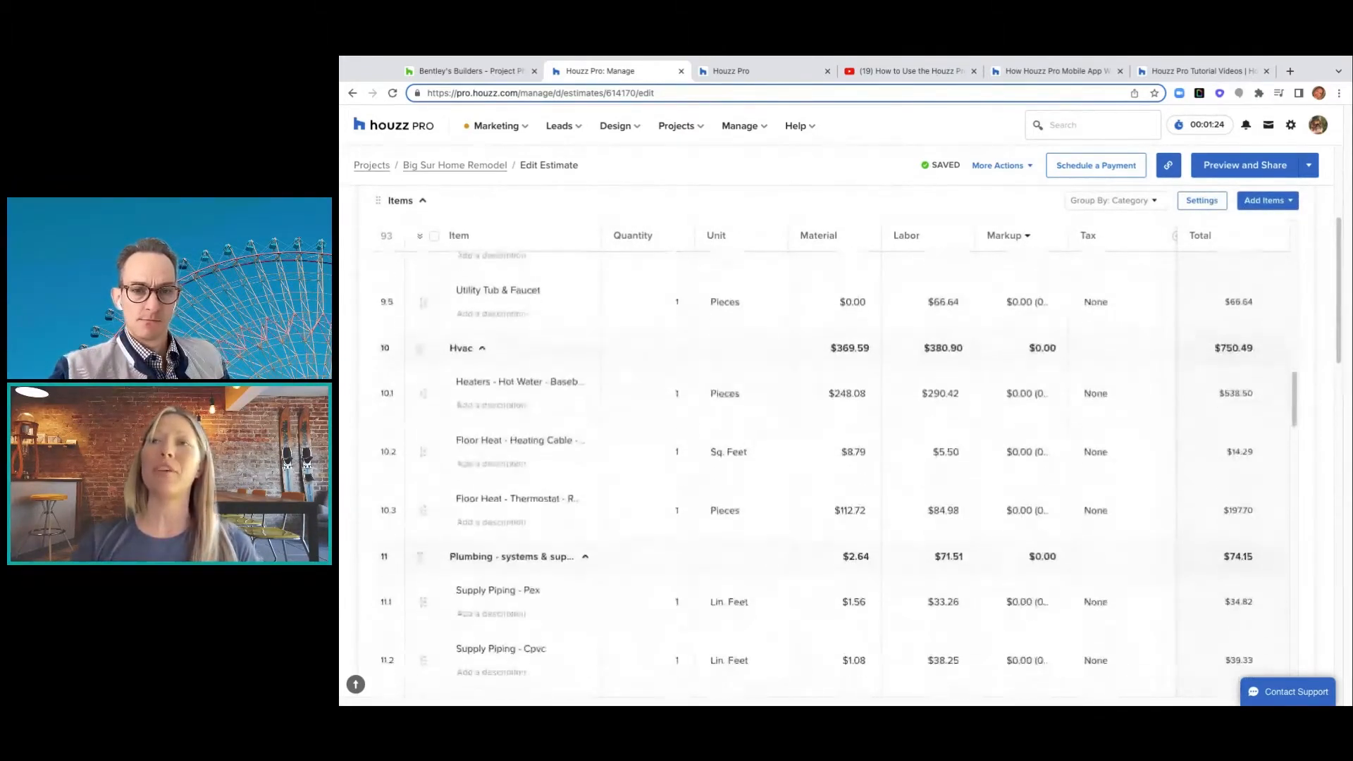
scroll(831, 465, "down", 15)
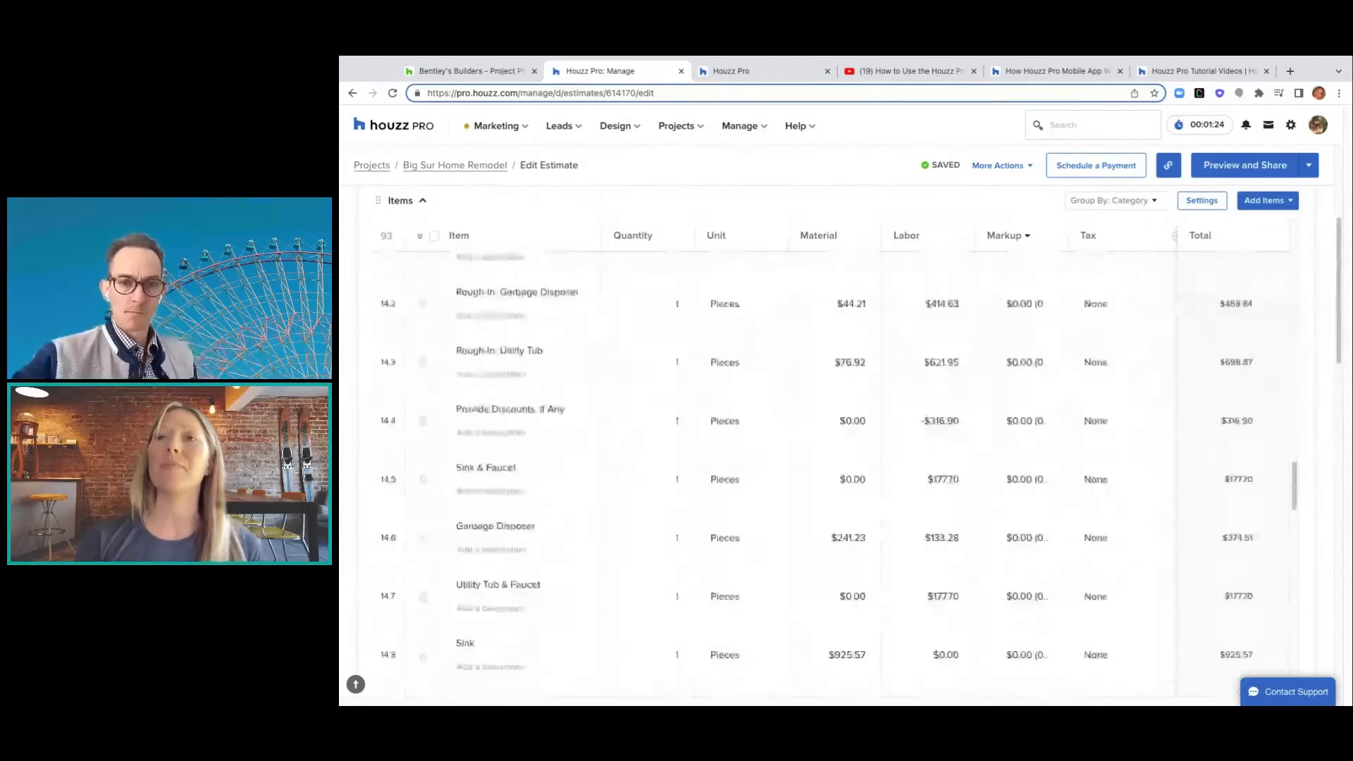
scroll(832, 465, "down", 7)
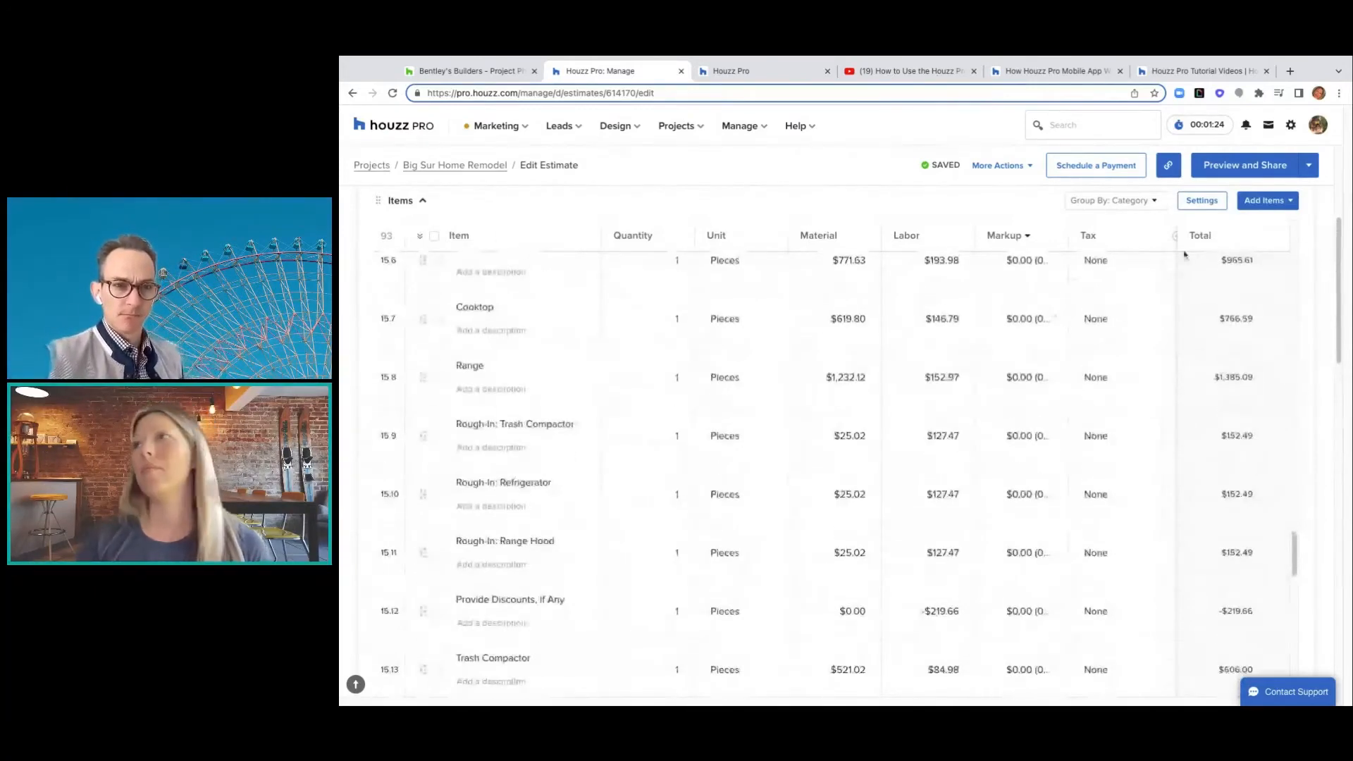
scroll(1348, 332, "down", 5)
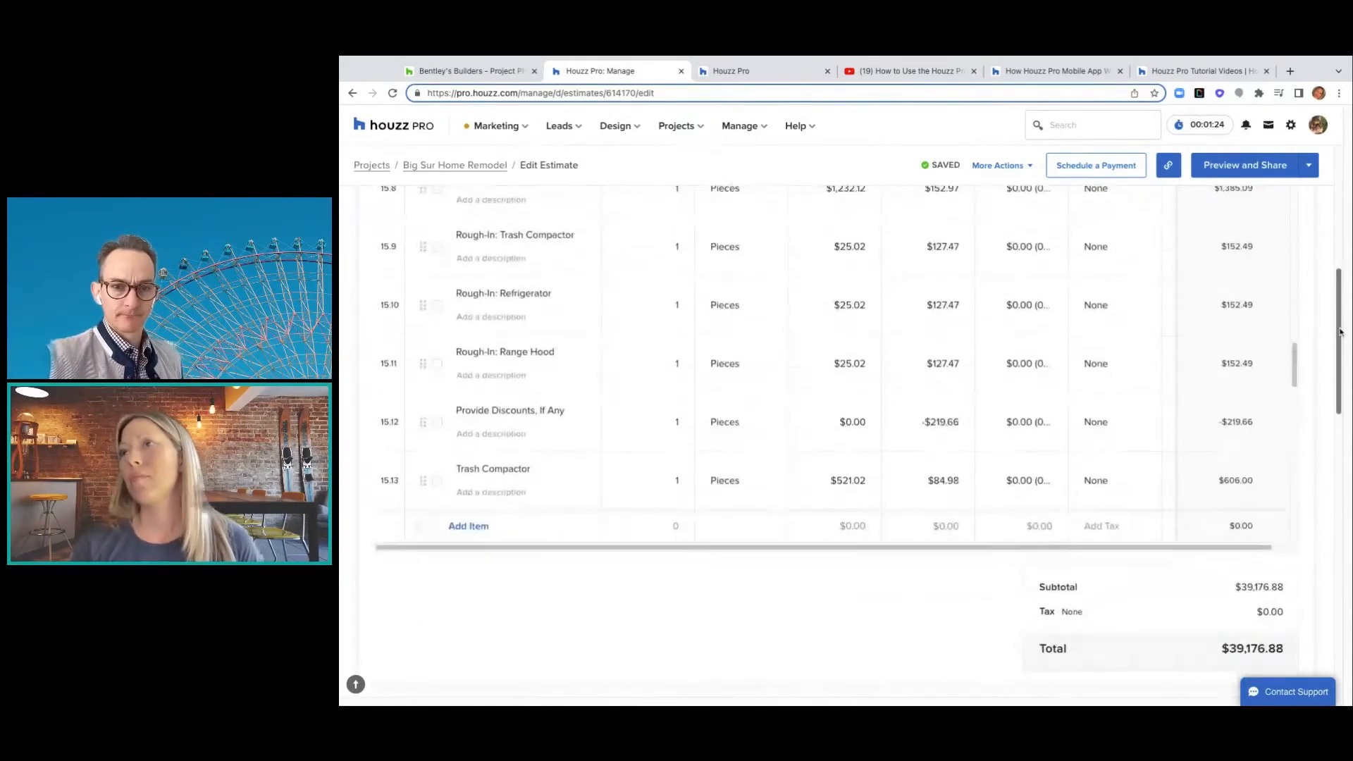
scroll(1341, 332, "down", 3)
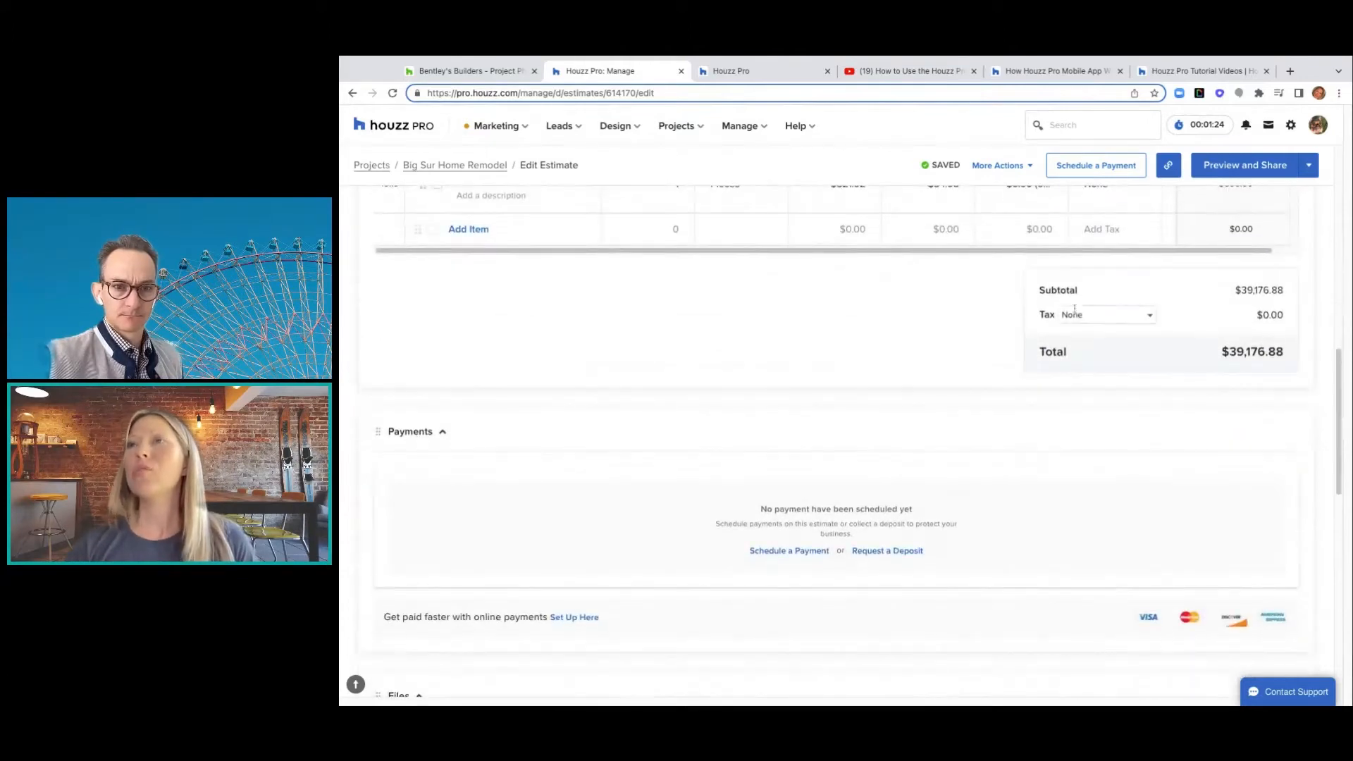
left_click(1117, 315)
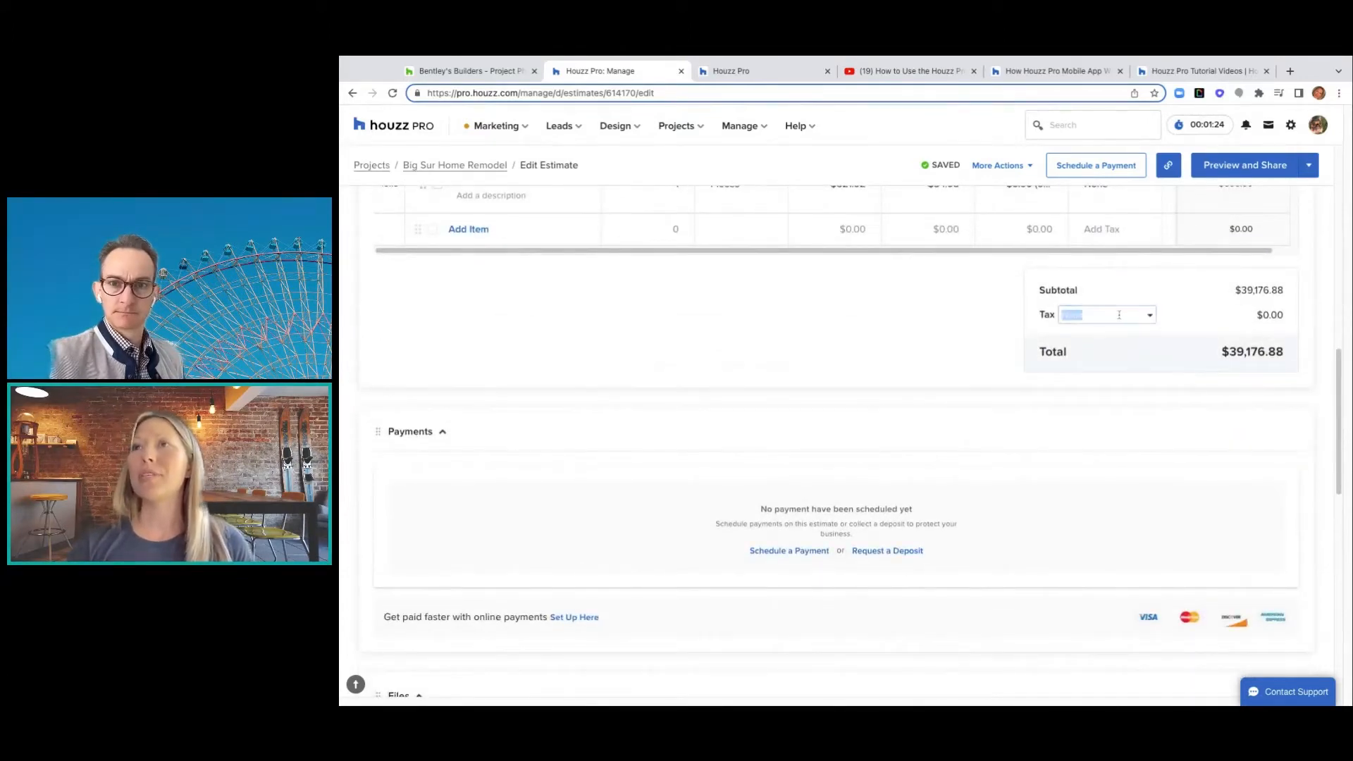
left_click(1091, 336)
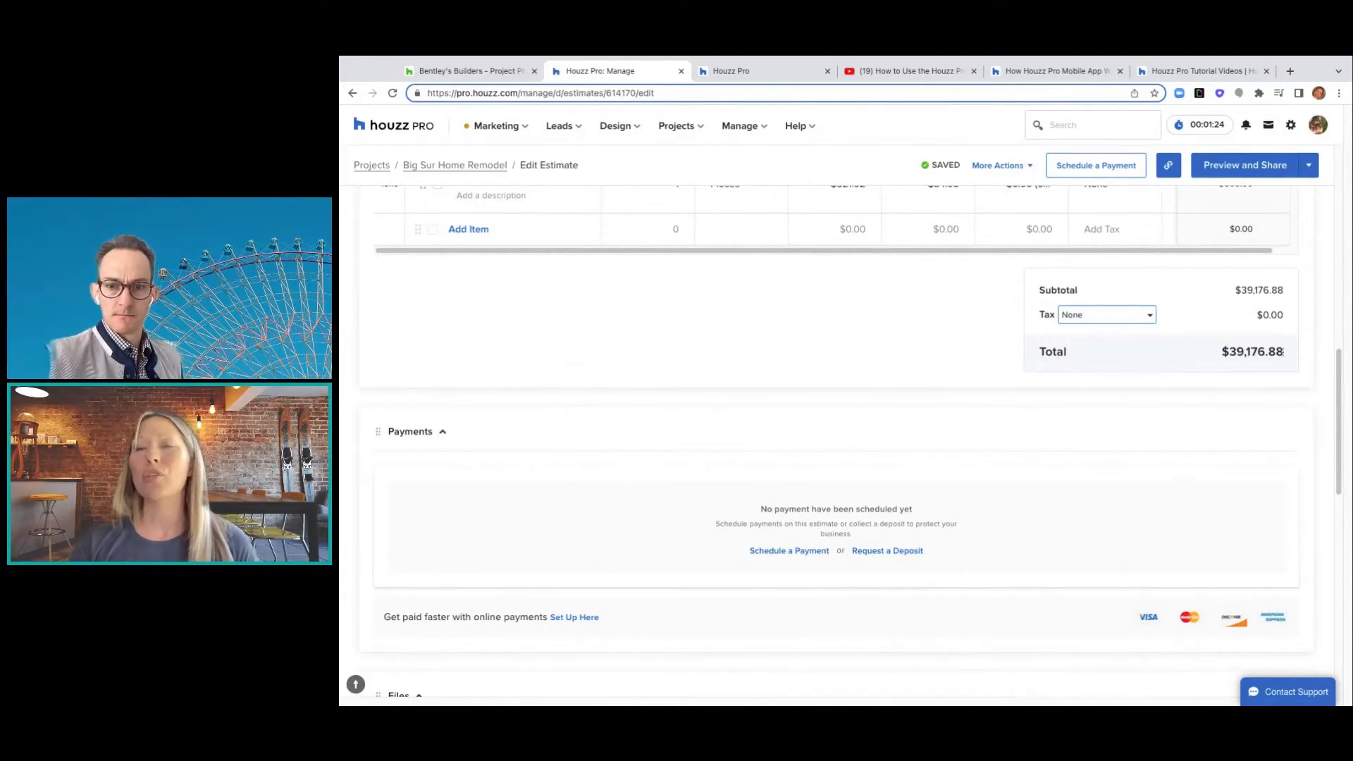
scroll(835, 402, "down", 2)
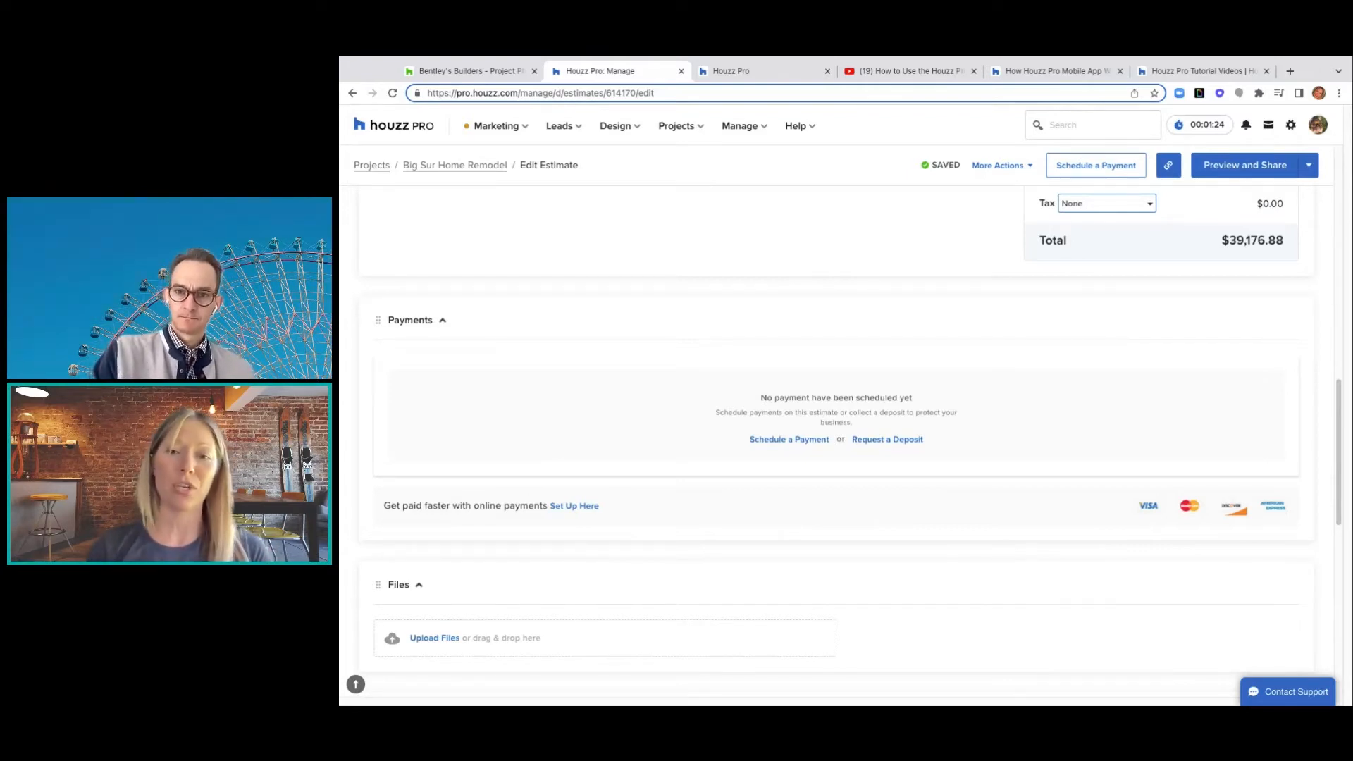
scroll(1067, 575, "down", 3)
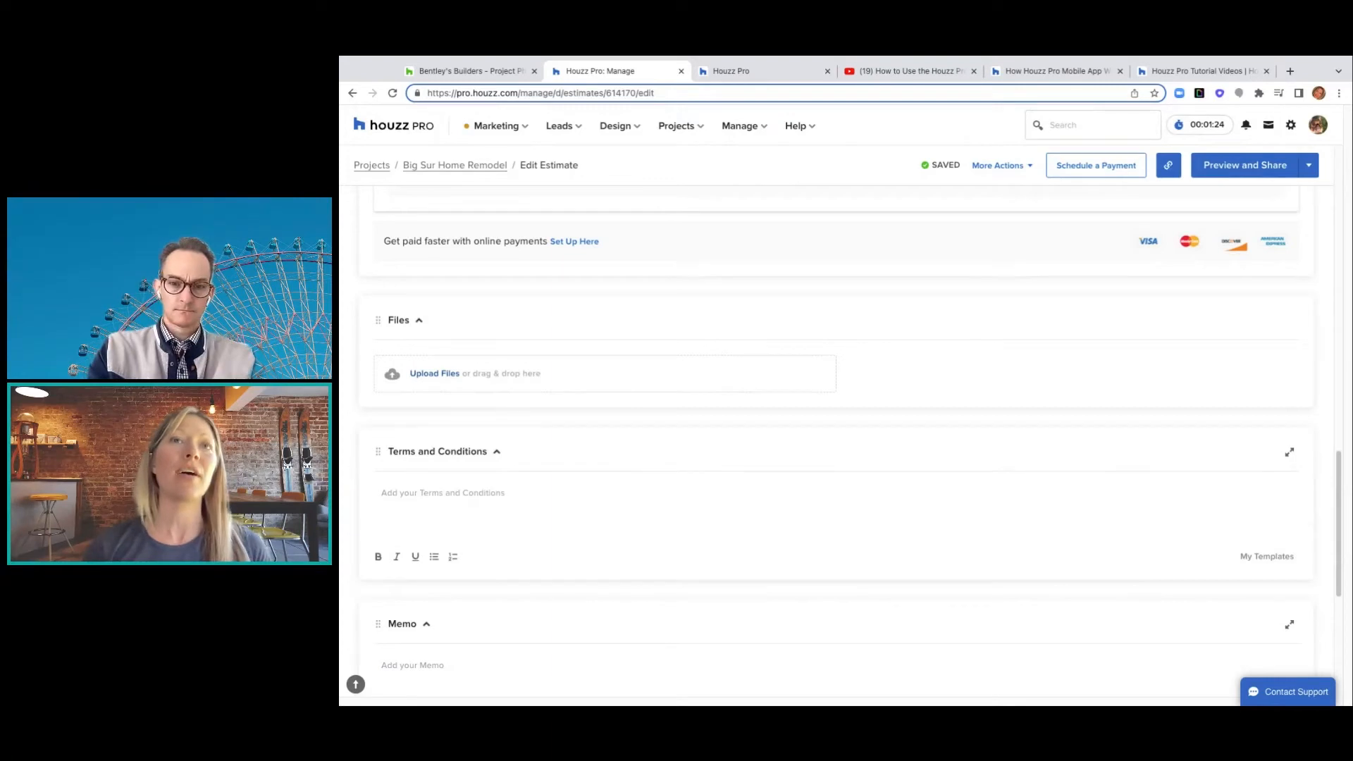
scroll(706, 518, "down", 2)
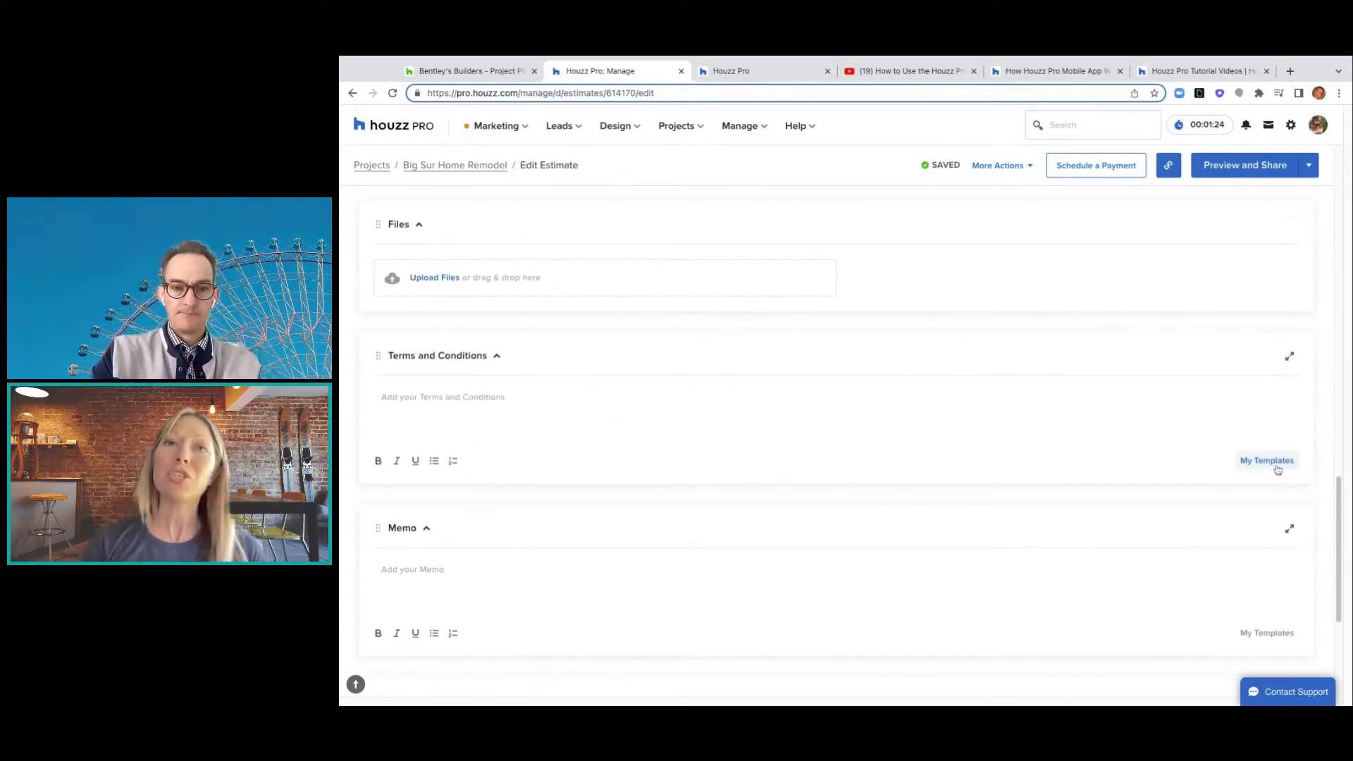
- Add the '14 day guarantee terms and conditions' template to the estimate's Terms and Conditions
left_click(1277, 469)
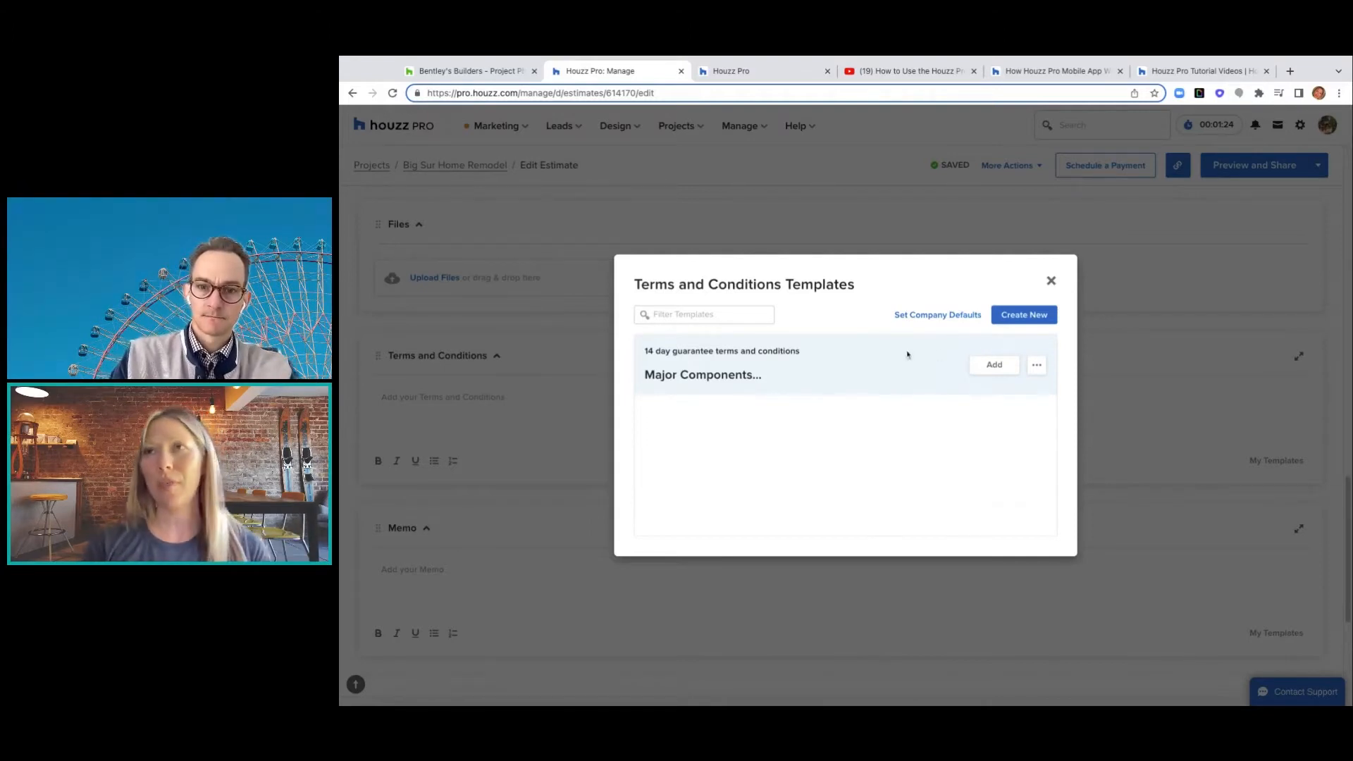
left_click(994, 364)
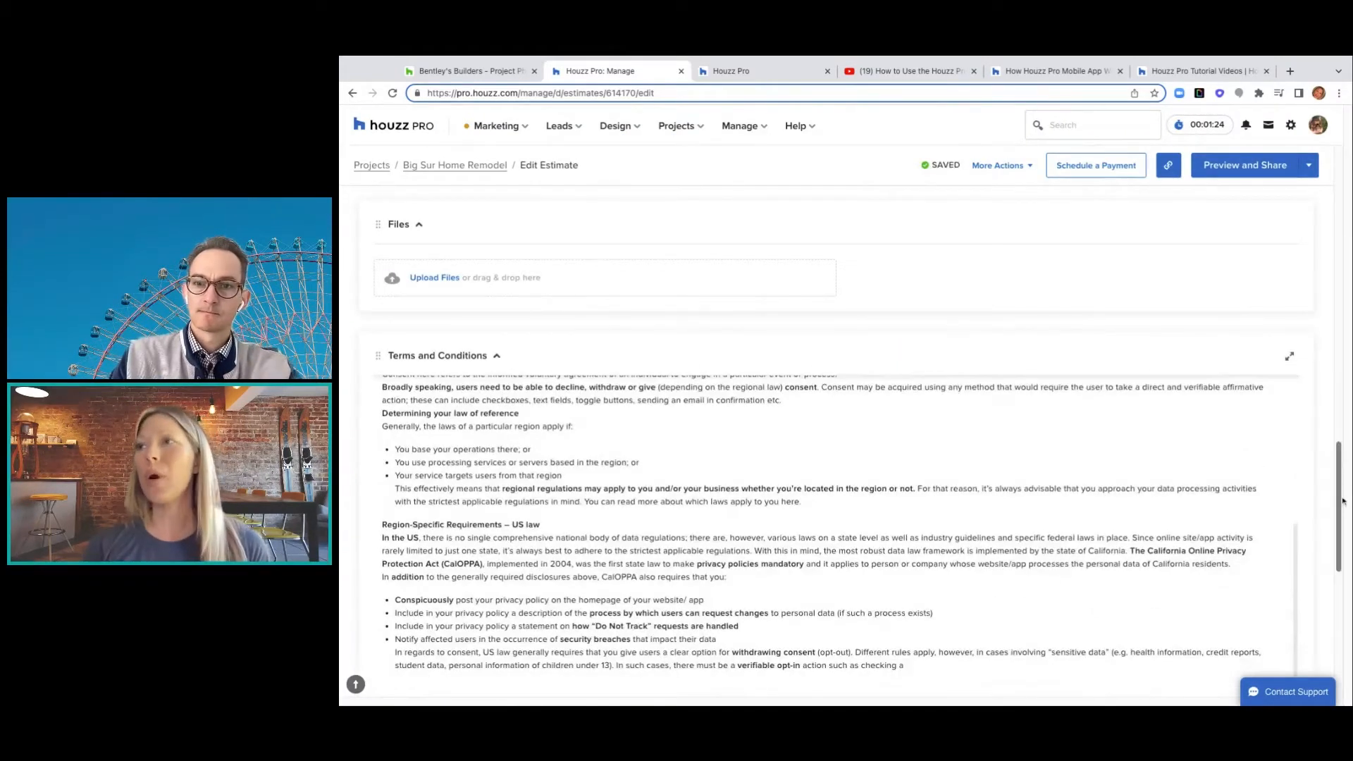
scroll(1342, 493, "down", 5)
scroll(1339, 500, "down", 2)
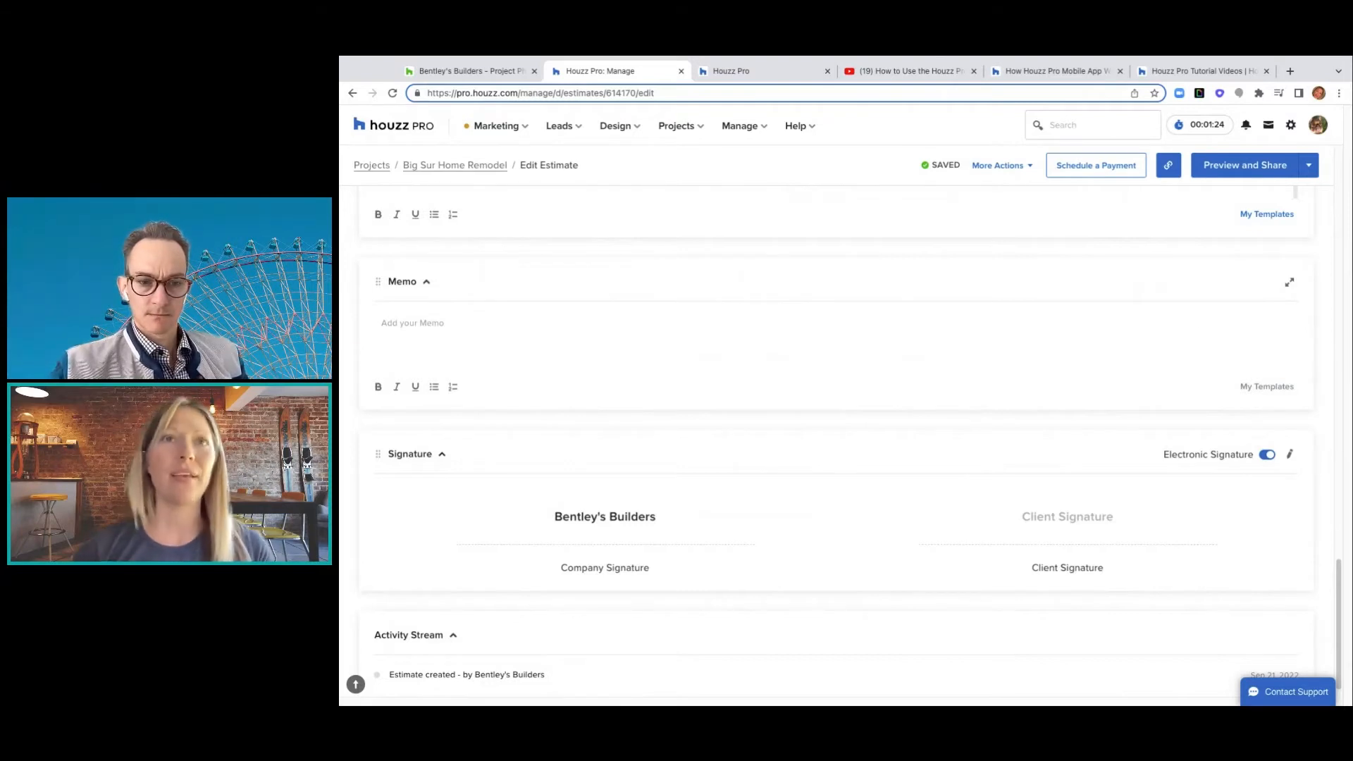
- Browse the memo templates without adding one, then bring up the Manage menu
left_click(1267, 390)
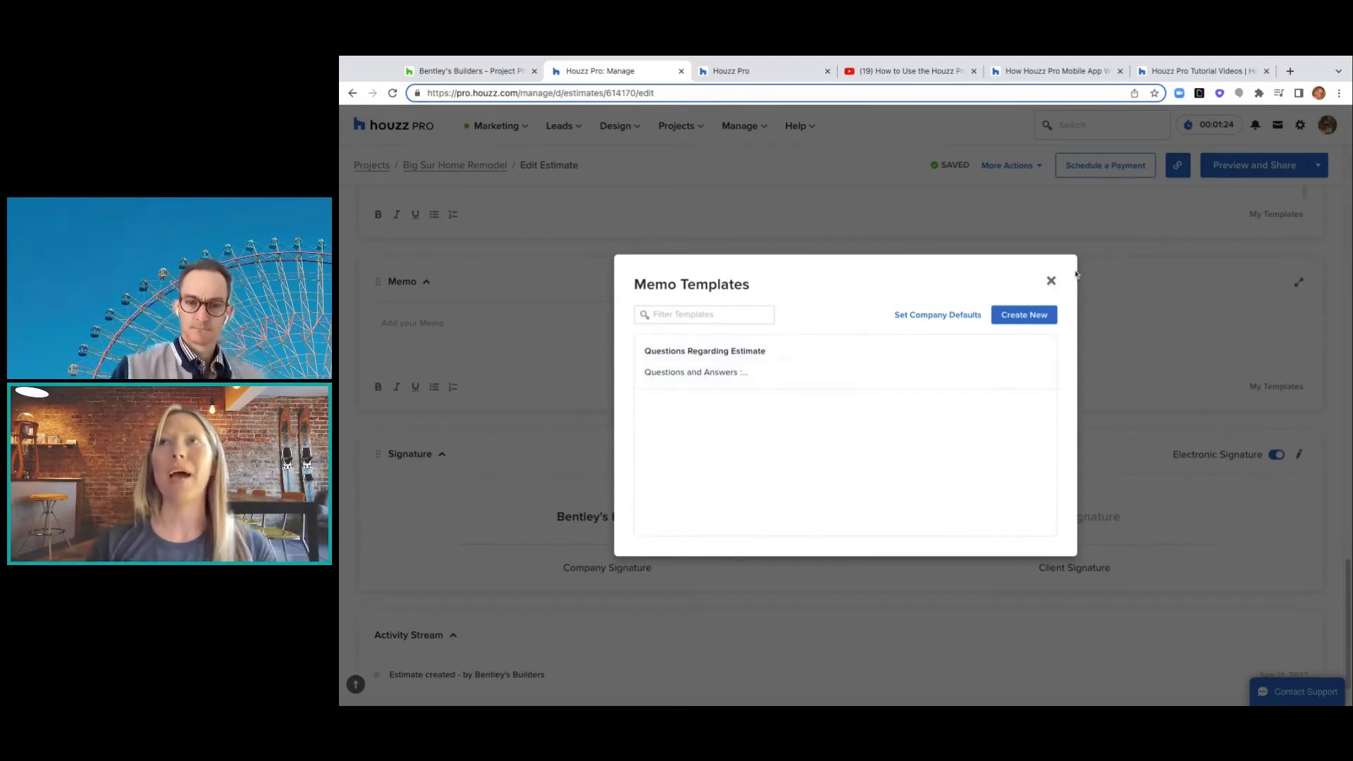
left_click(1051, 280)
scroll(670, 504, "down", 1)
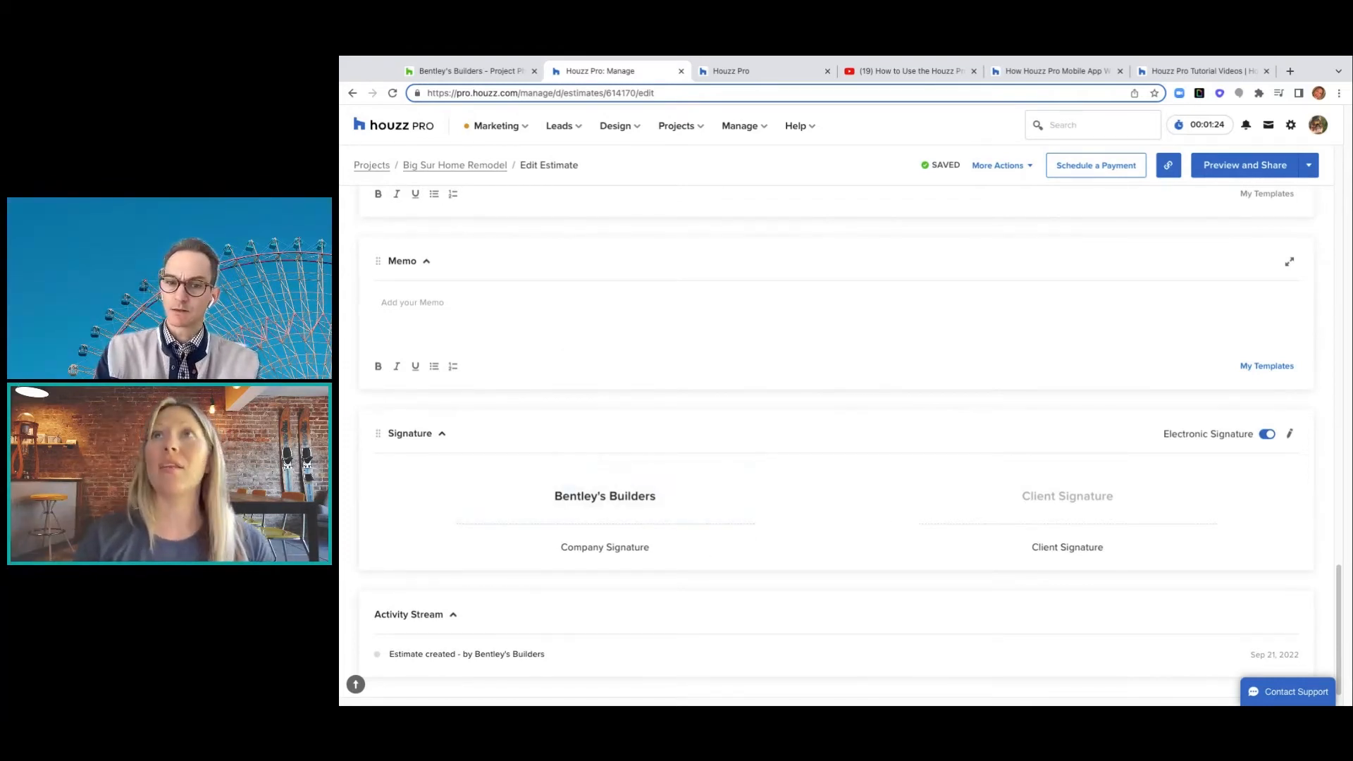
left_click(764, 134)
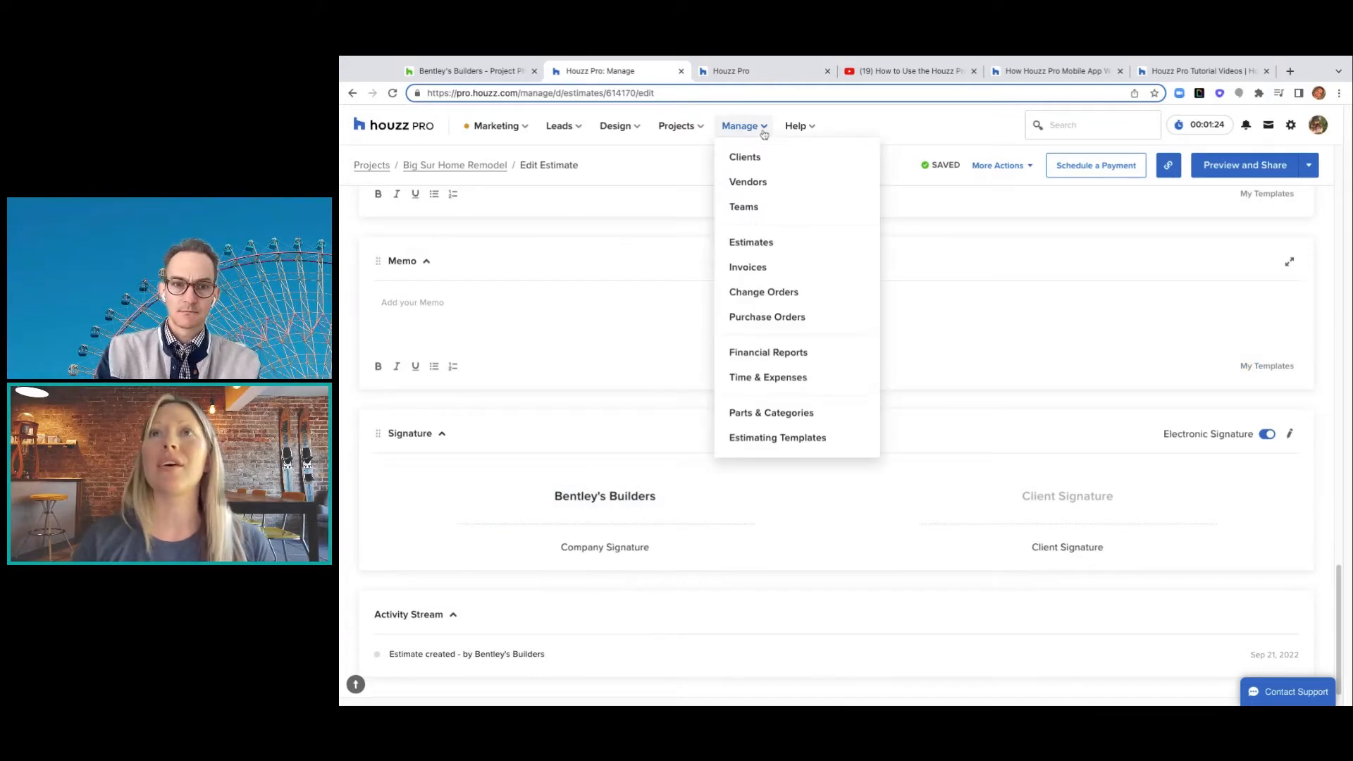
- Open Parts & Categories, expand Favorites, Your items and Site protection & cleaning, and glance at Templates
left_click(779, 420)
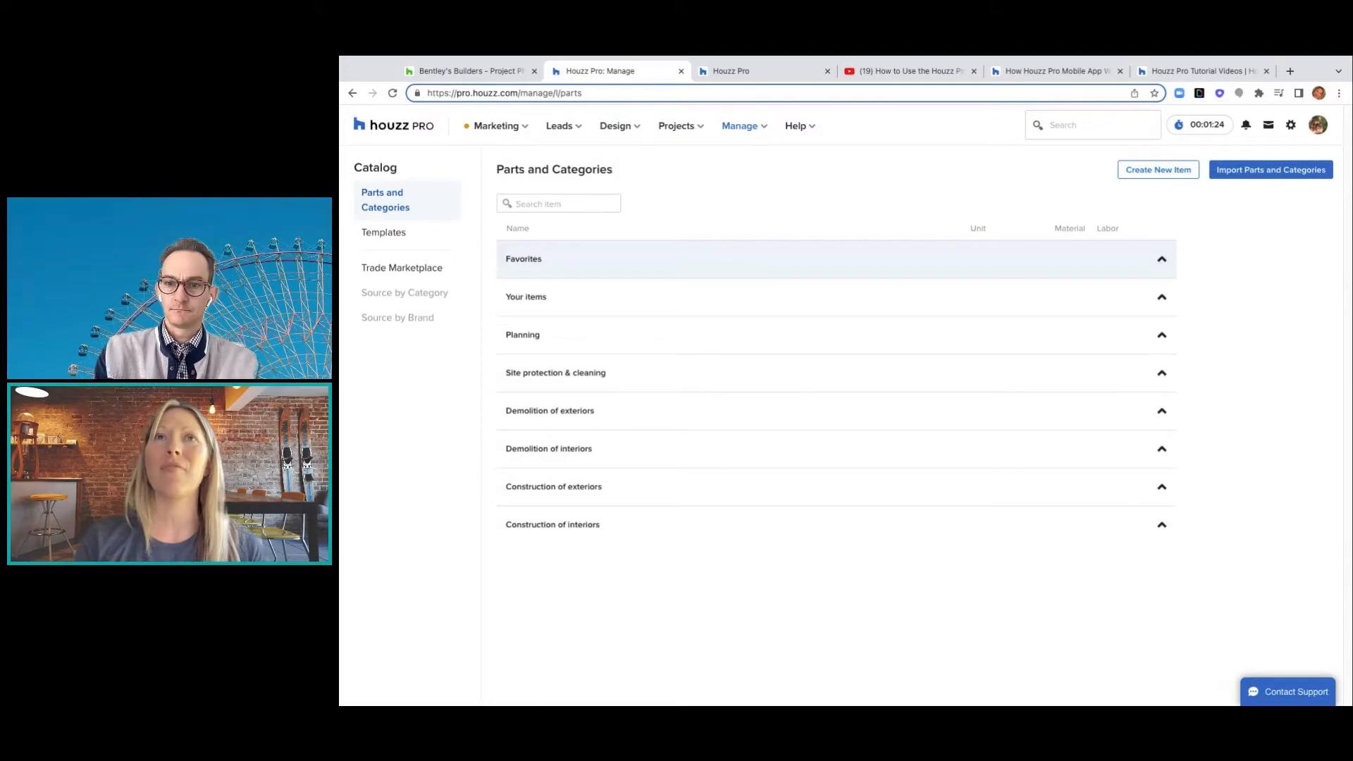
left_click(1160, 265)
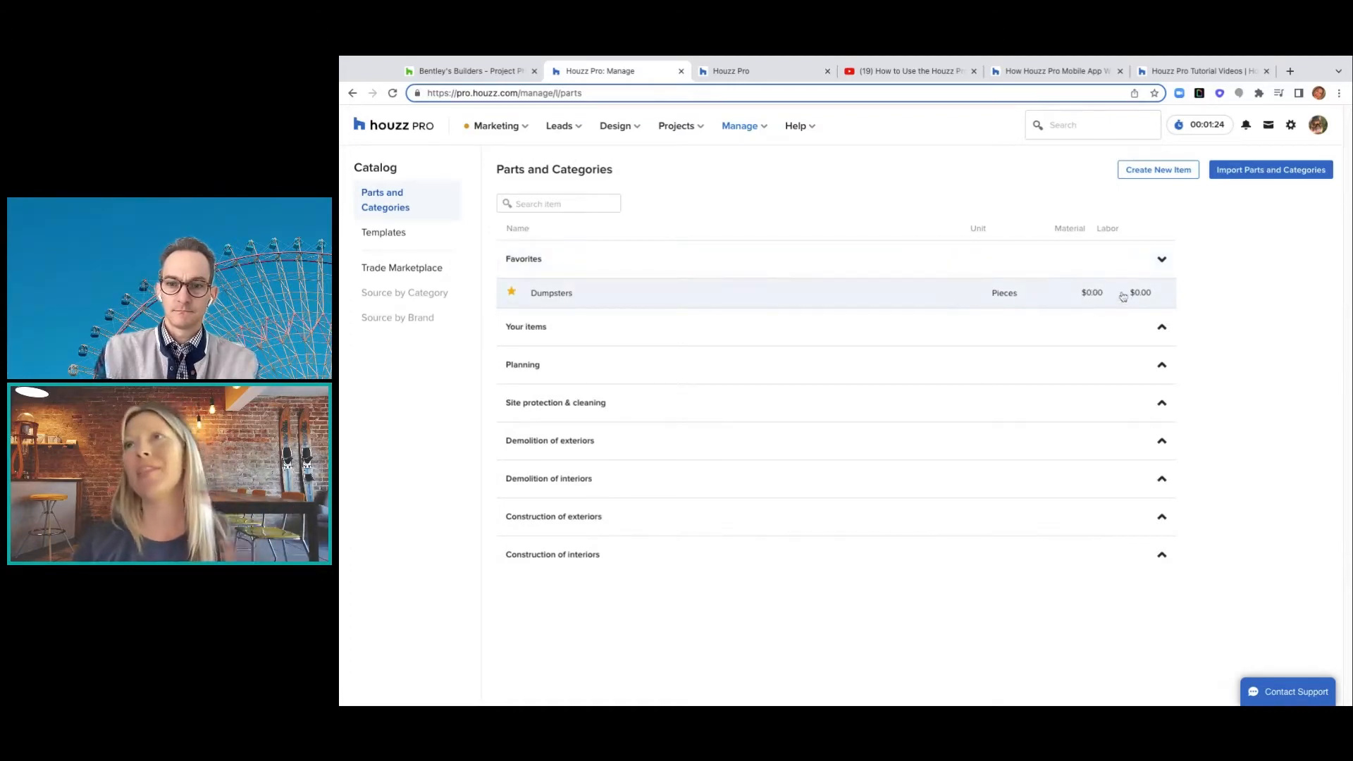
left_click(1162, 323)
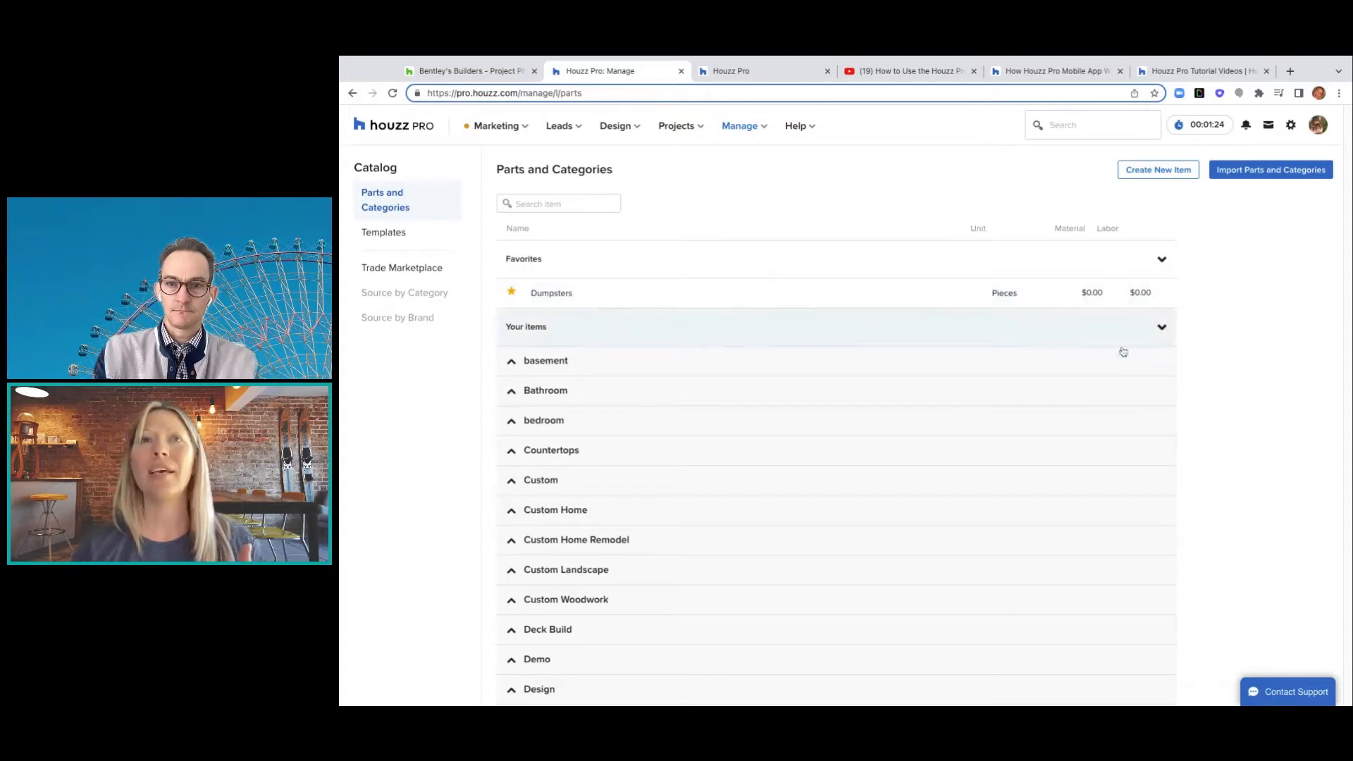
left_click(1150, 321)
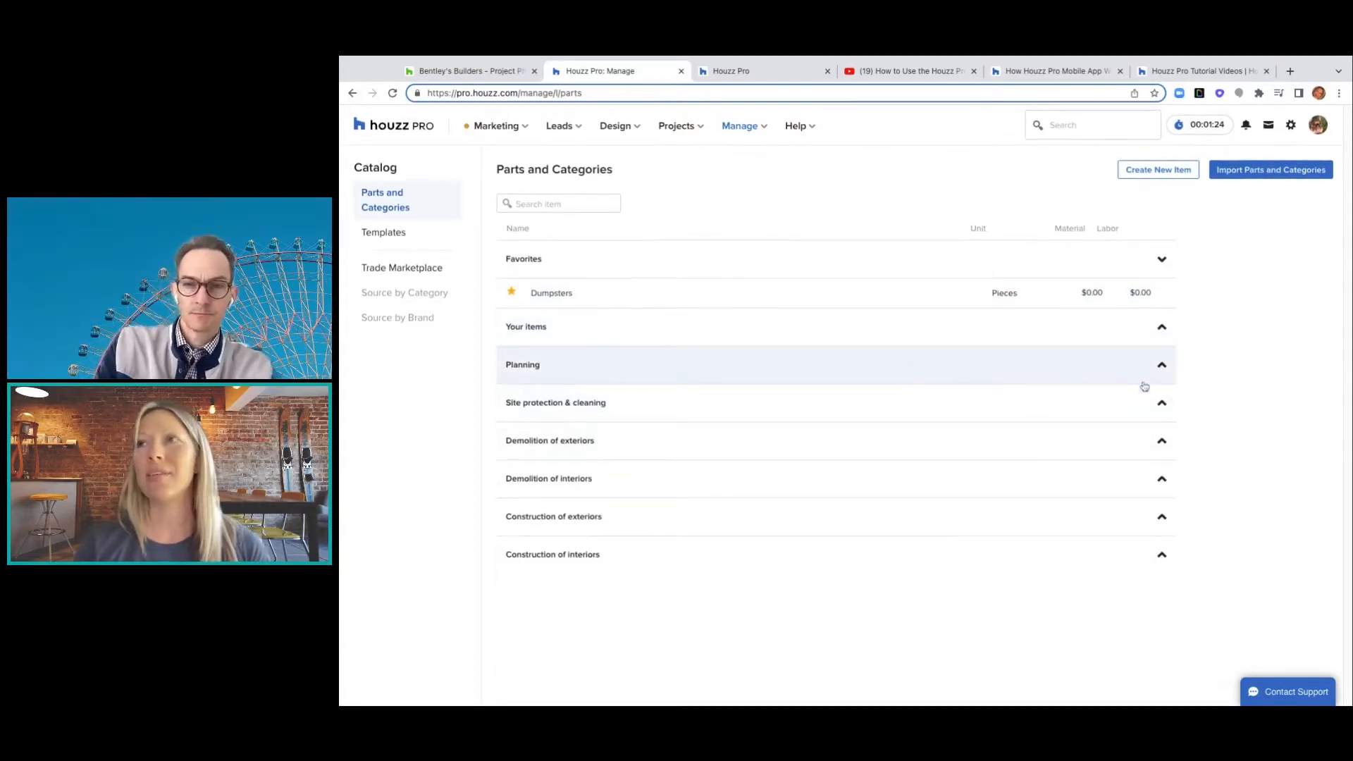
left_click(1162, 404)
left_click(1162, 405)
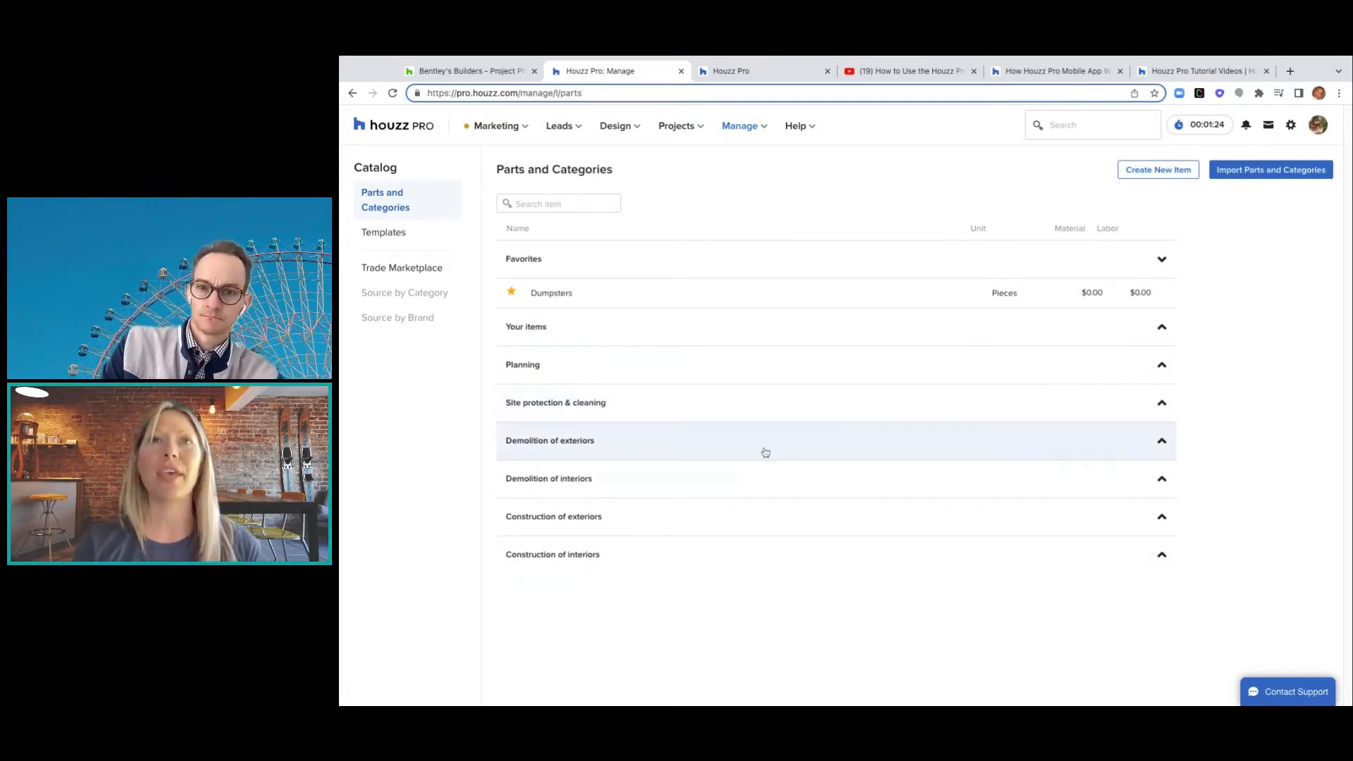
left_click(384, 233)
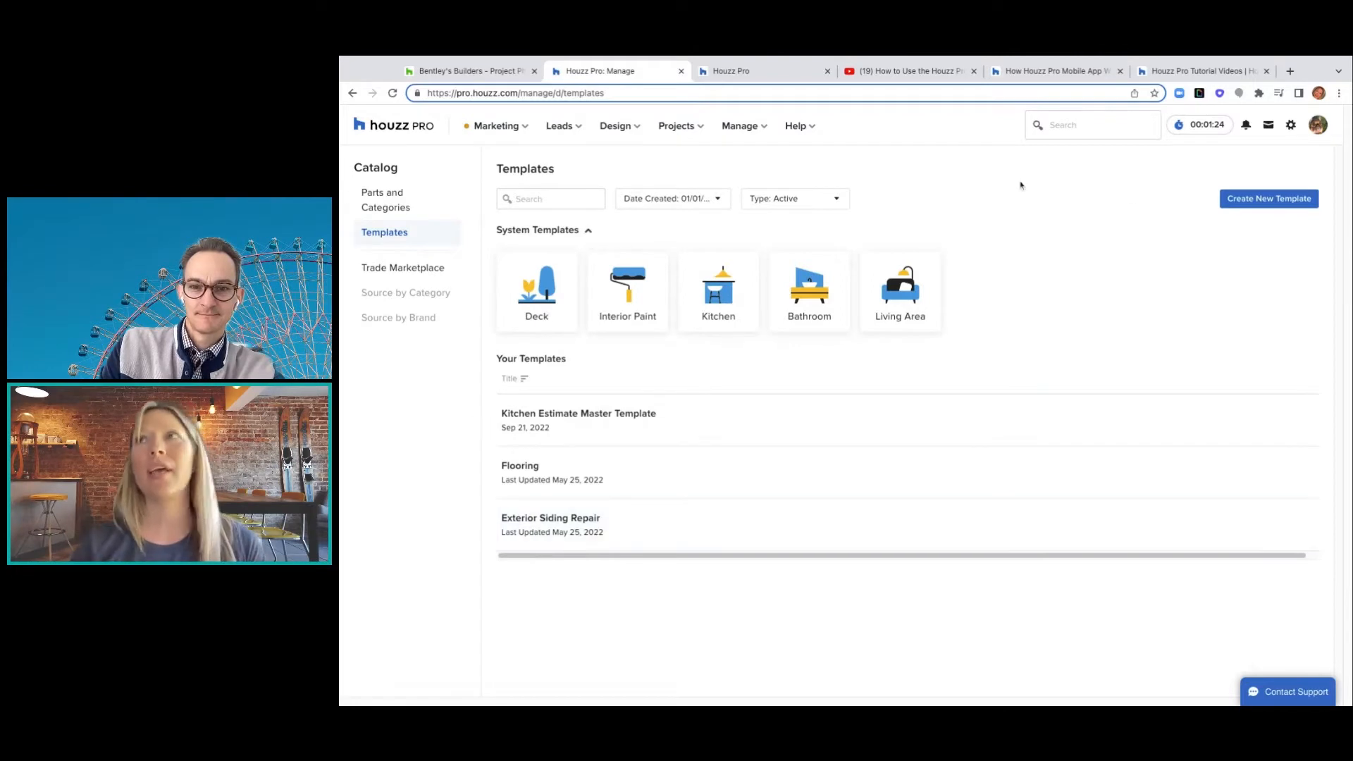
left_click(391, 206)
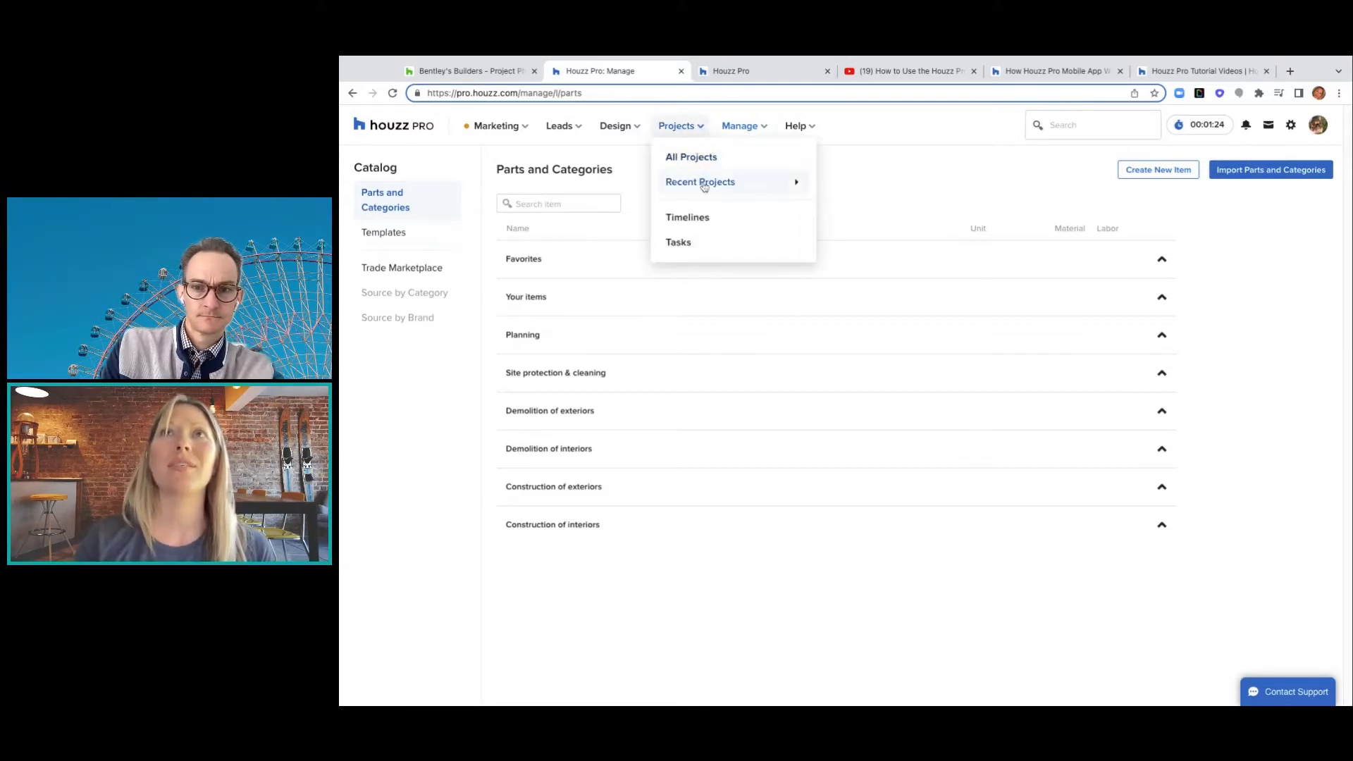
- Open the Big Sur Home Remodel project and reach the Kitchen estimate through its Estimates list after an error
mouse_move(687, 127)
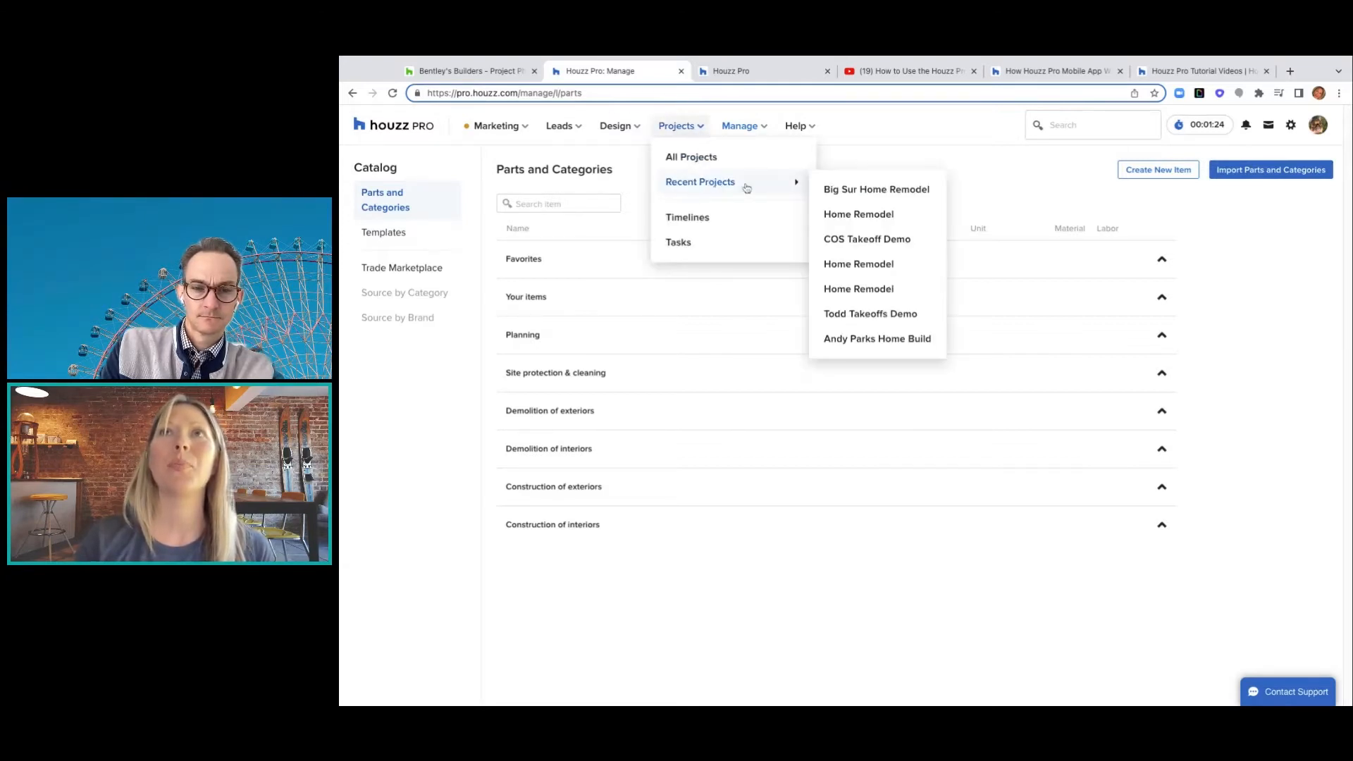
mouse_move(743, 182)
left_click(850, 192)
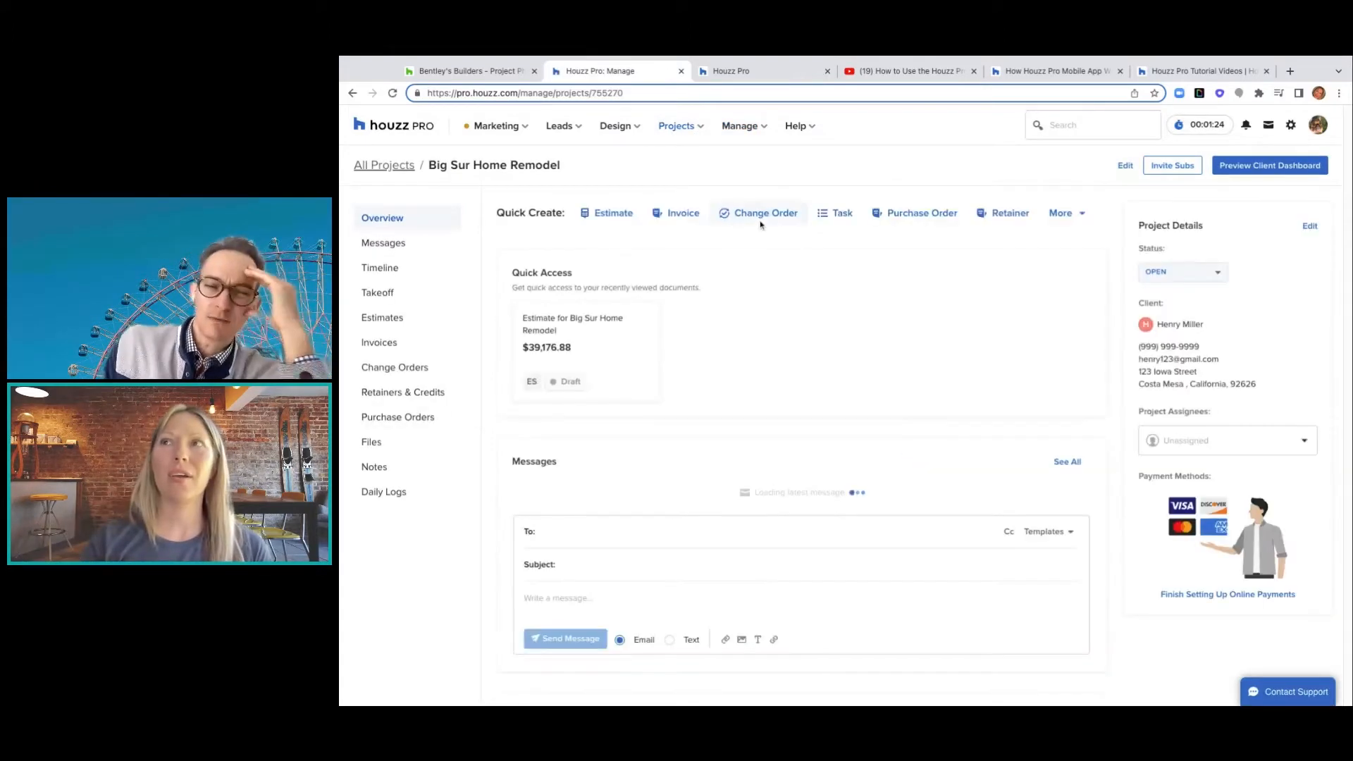
left_click(591, 322)
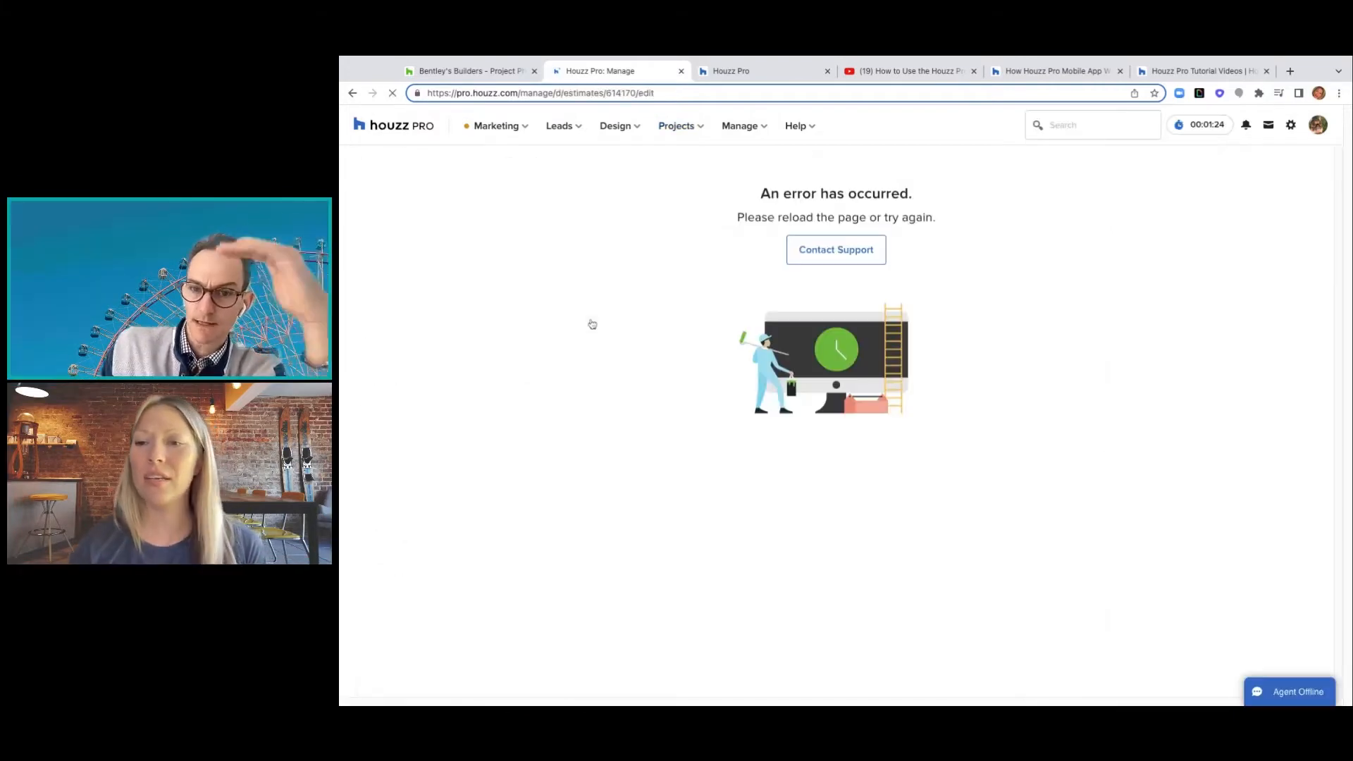
left_click(352, 94)
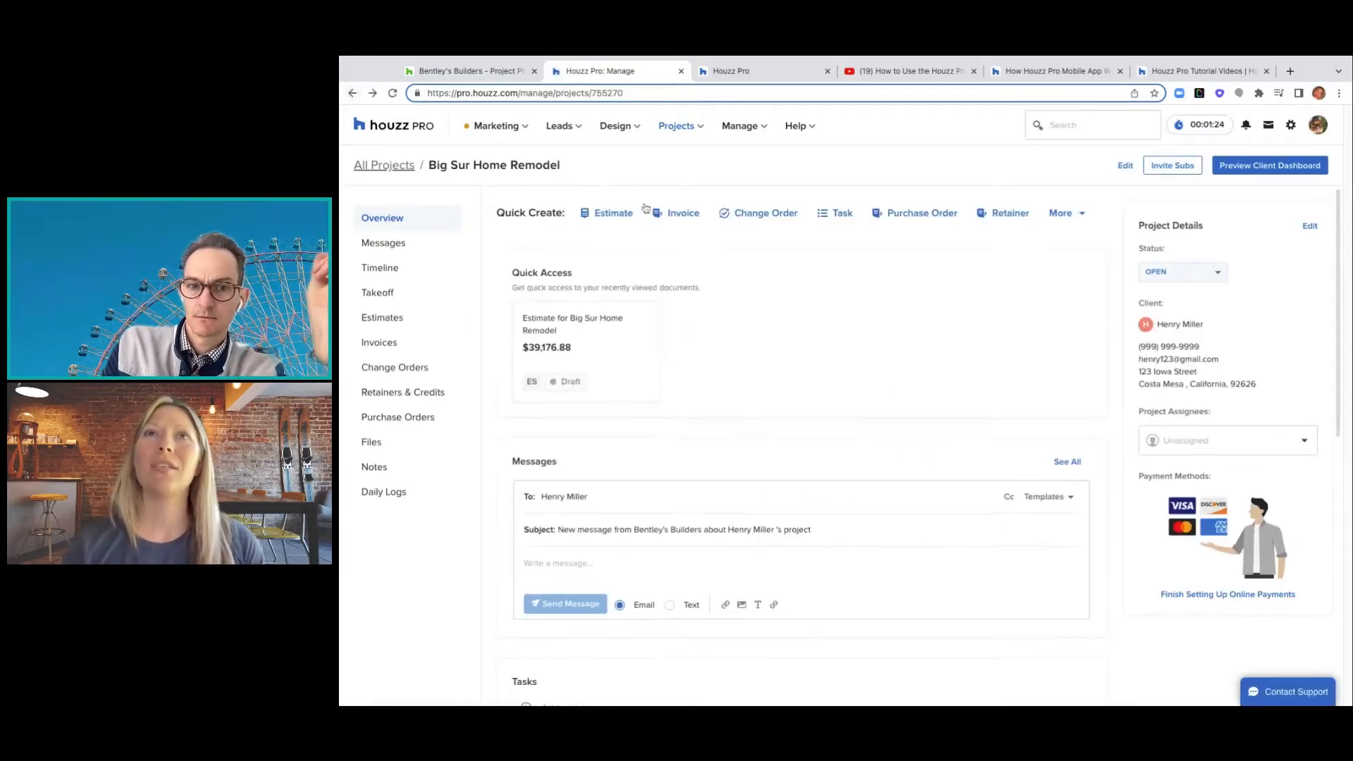
left_click(392, 321)
left_click(617, 330)
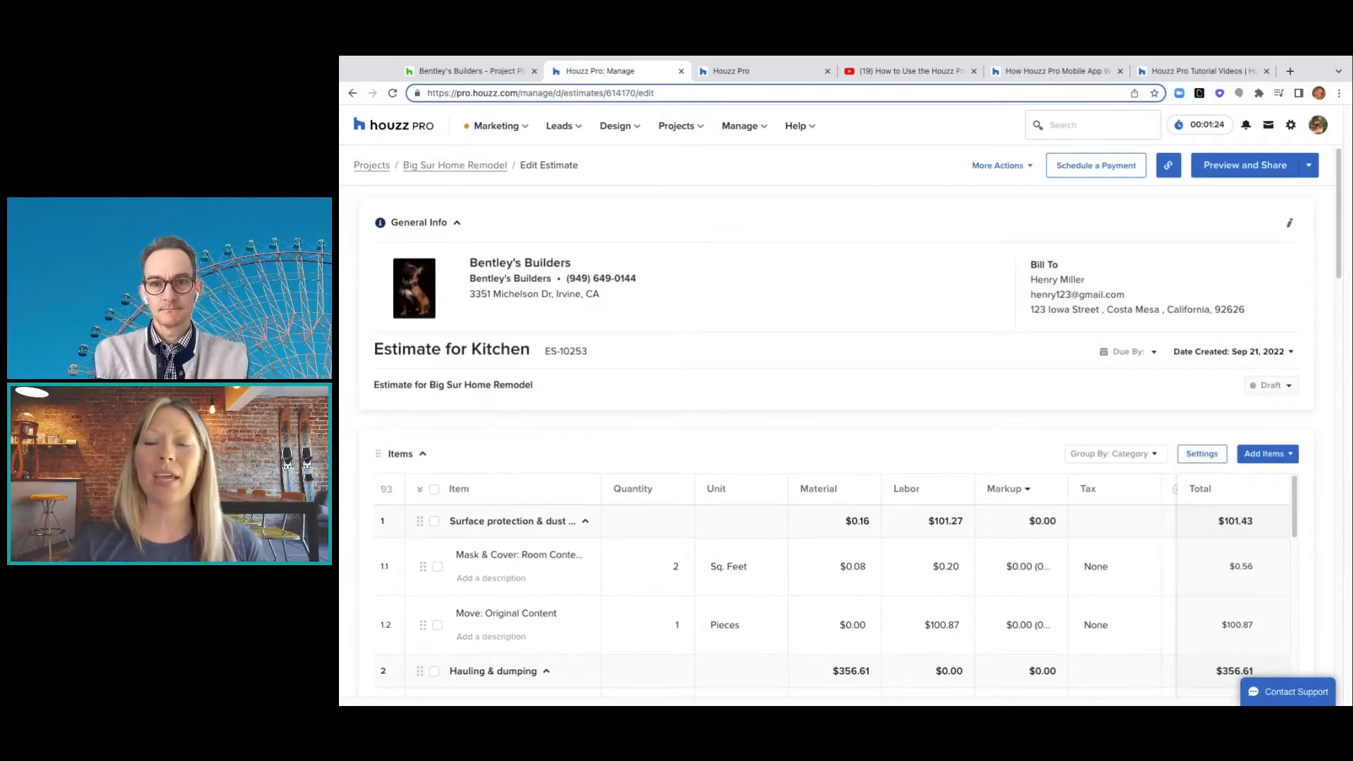
scroll(844, 422, "down", 2)
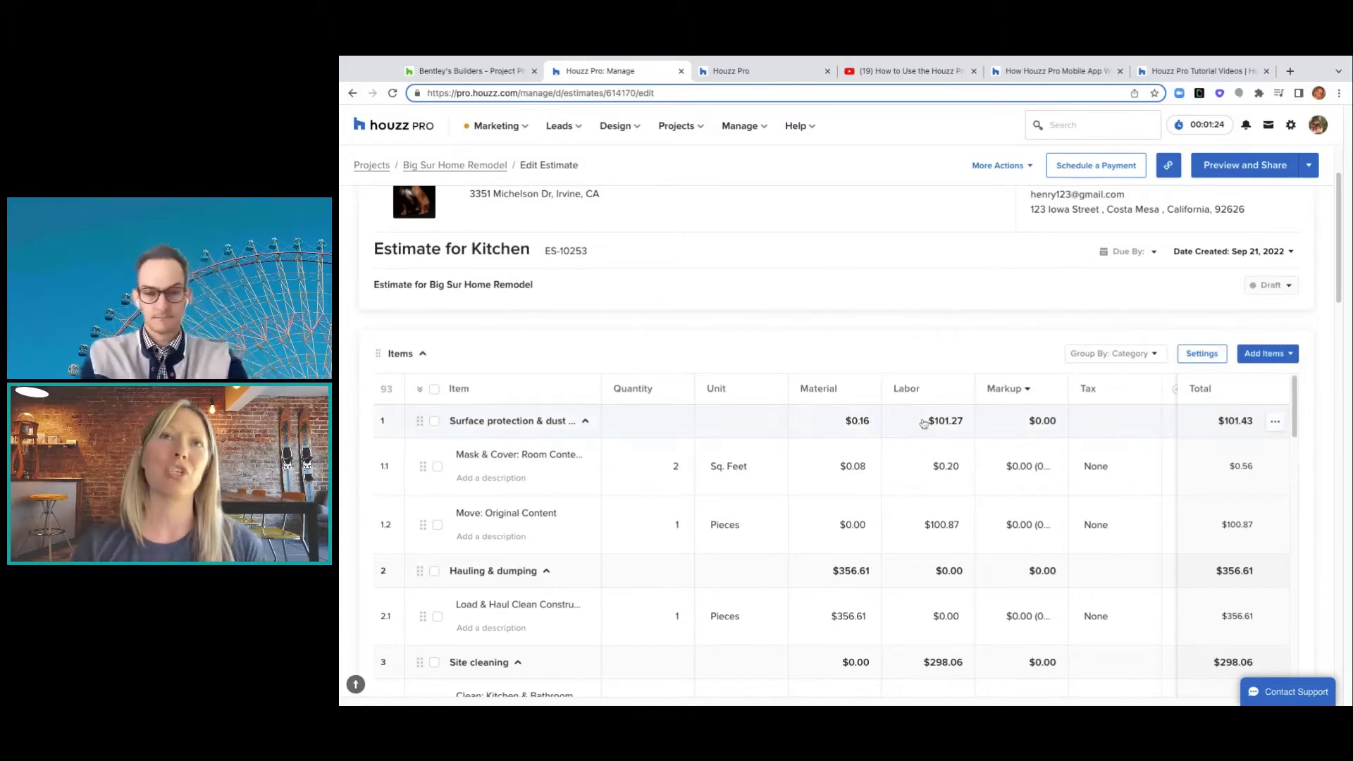
scroll(923, 423, "down", 1)
scroll(923, 422, "up", 1)
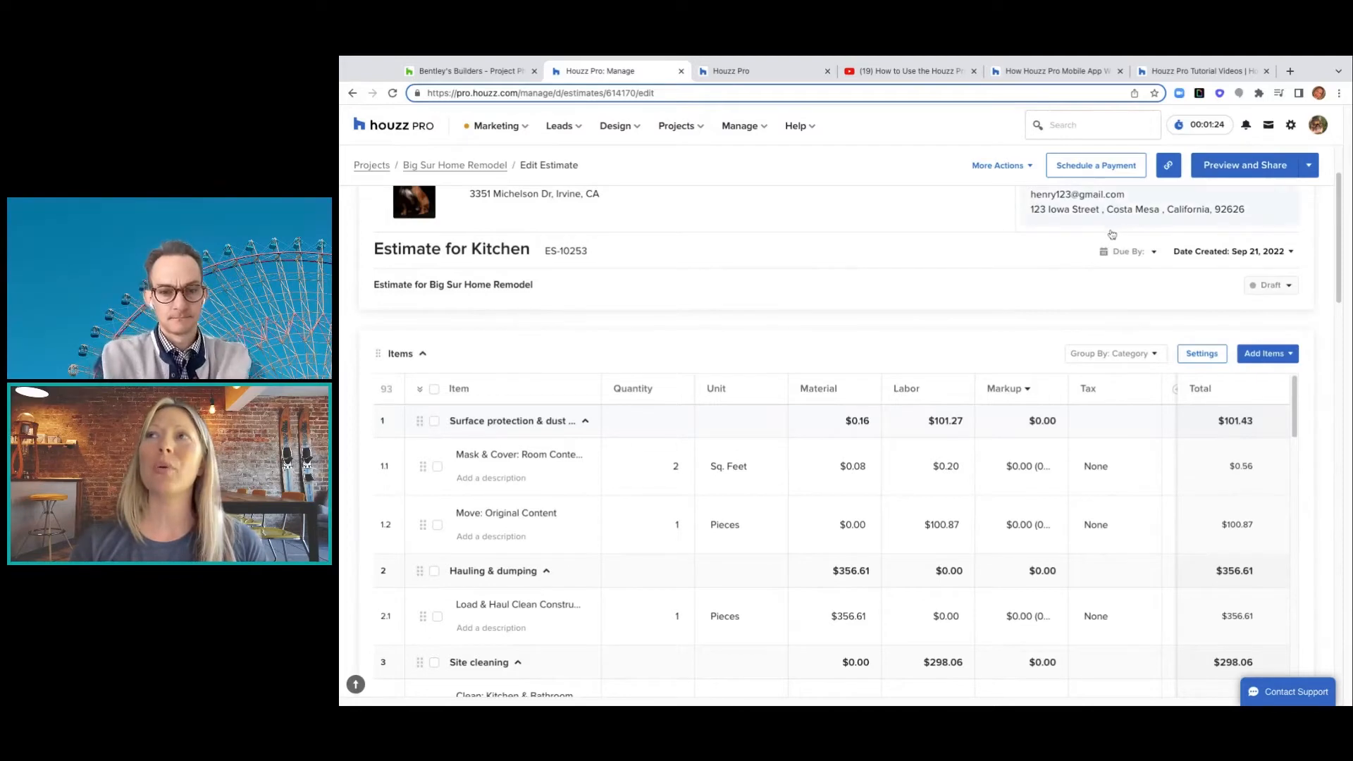
left_click(1225, 168)
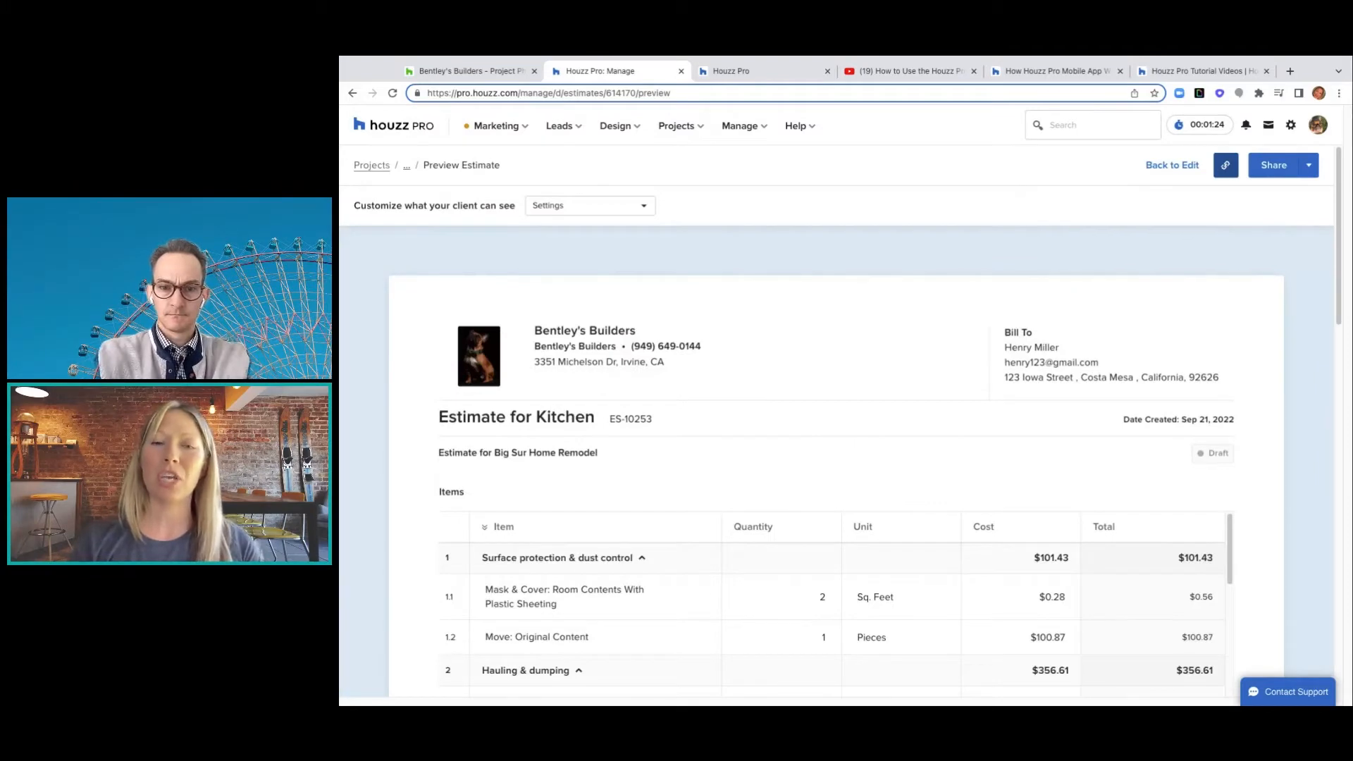
scroll(853, 286, "down", 1)
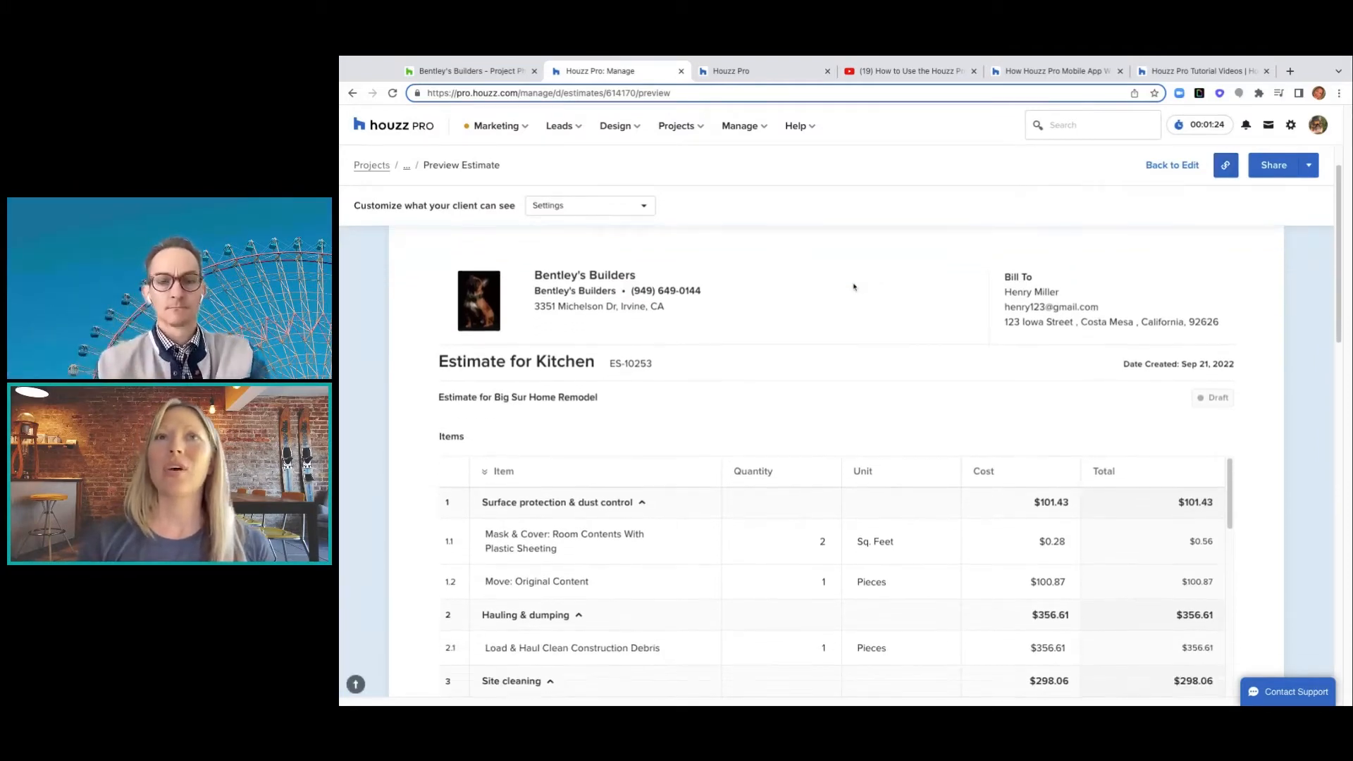
scroll(854, 287, "down", 2)
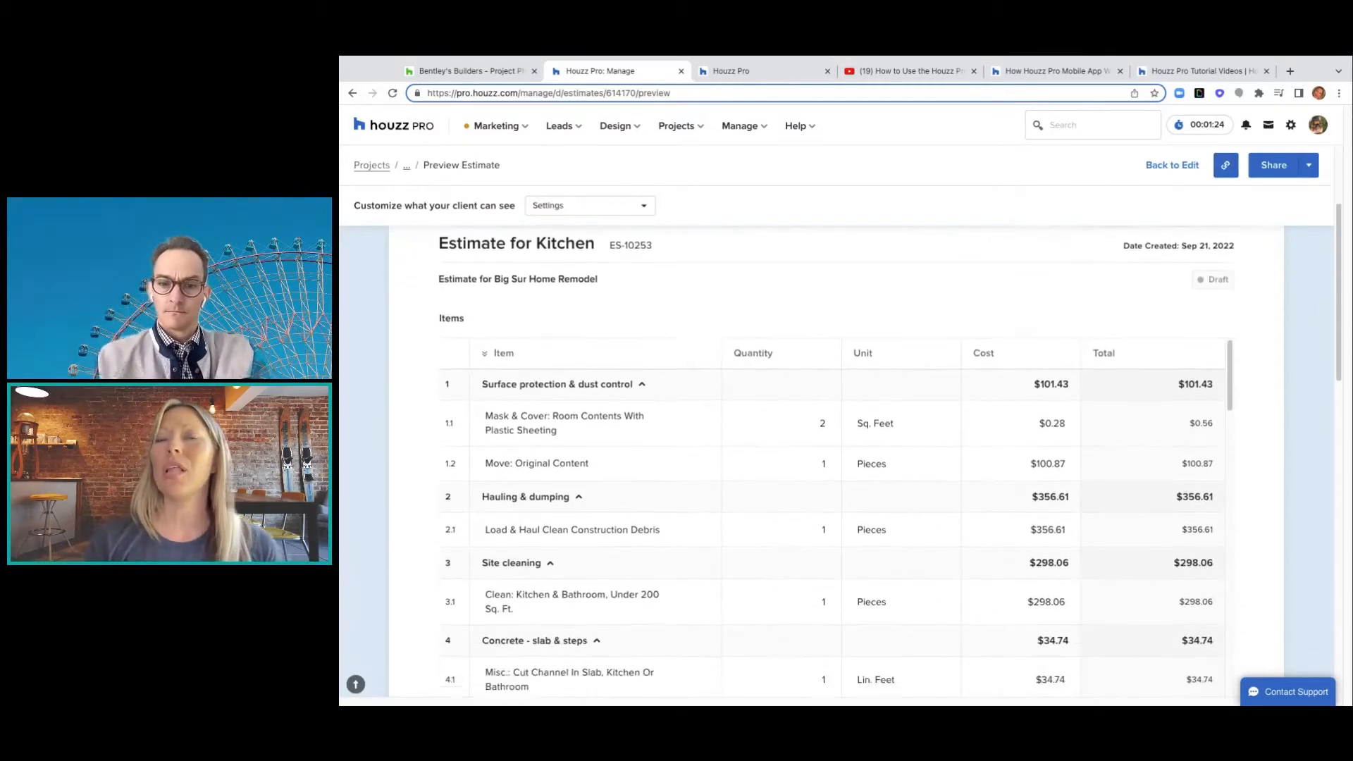
scroll(853, 287, "down", 3)
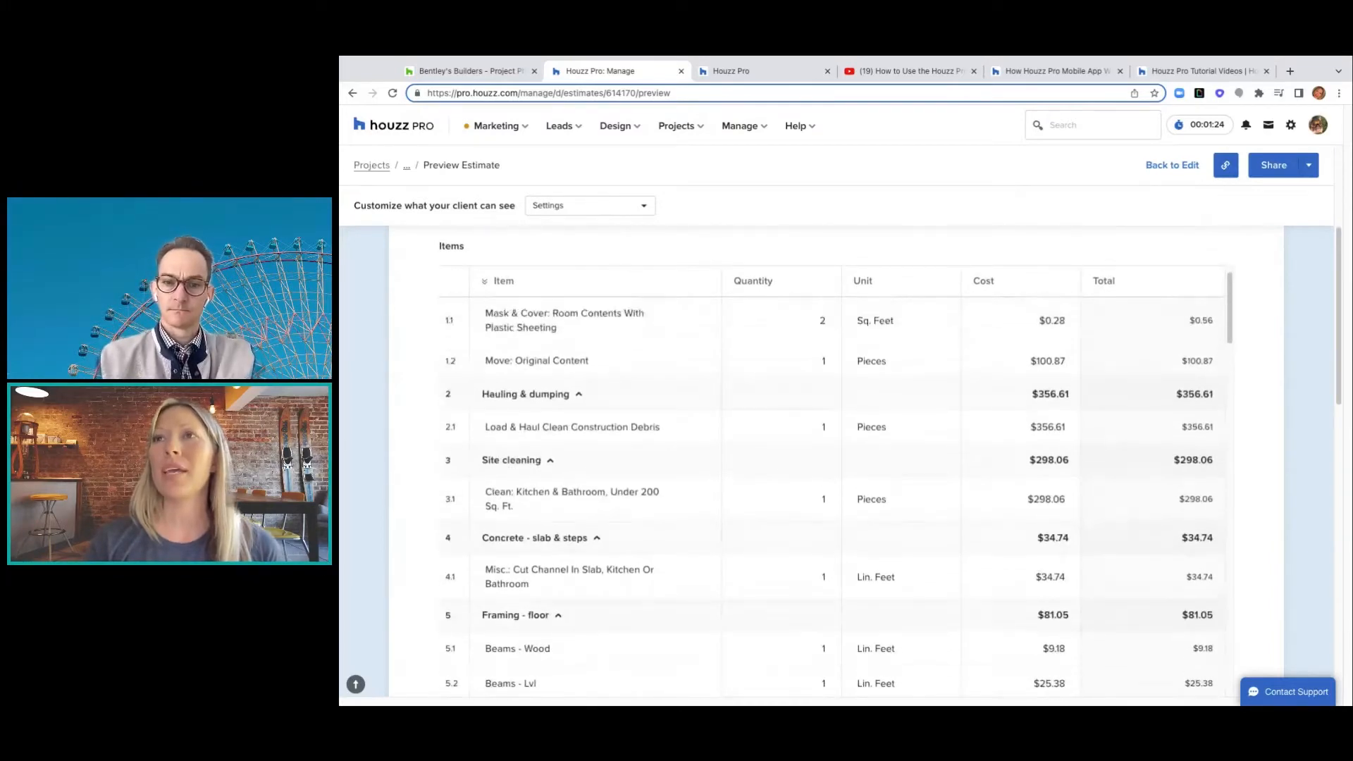
scroll(829, 494, "up", 1)
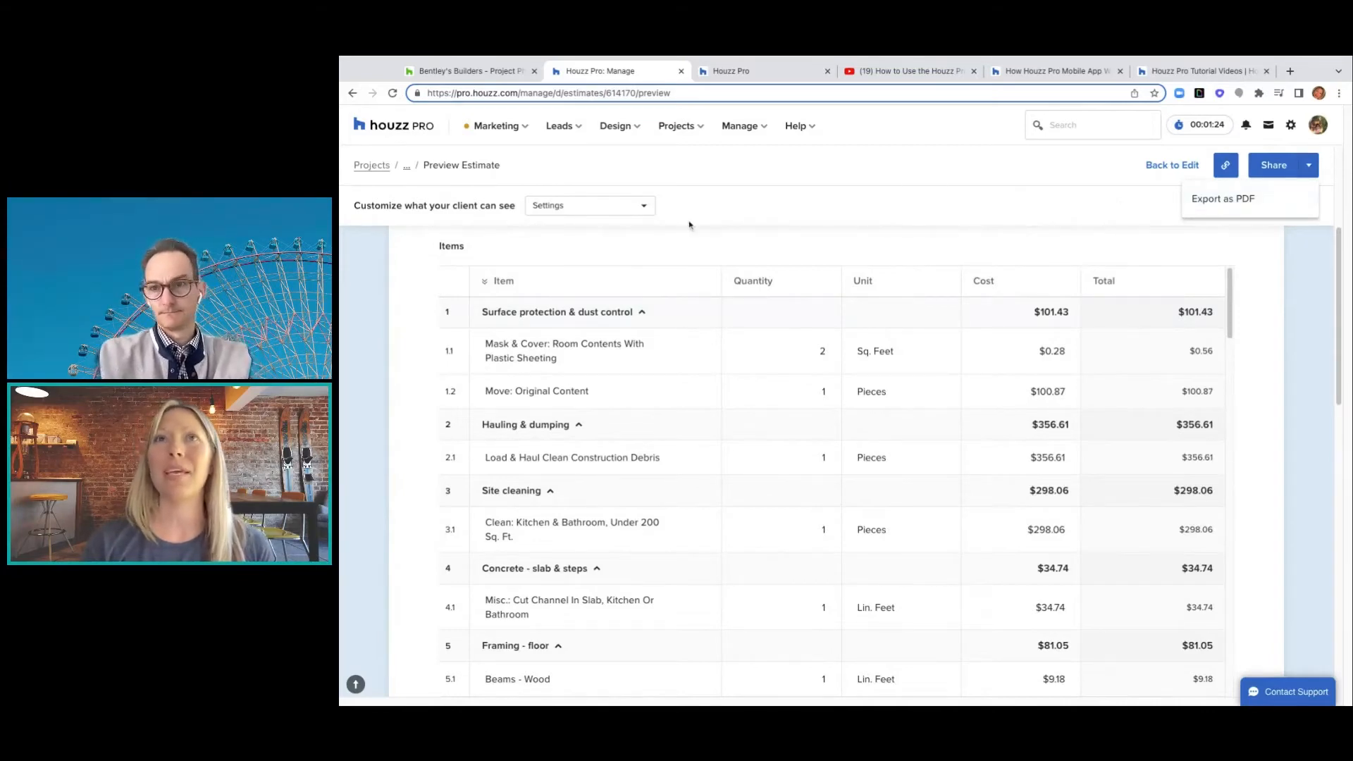
left_click(635, 205)
mouse_move(601, 245)
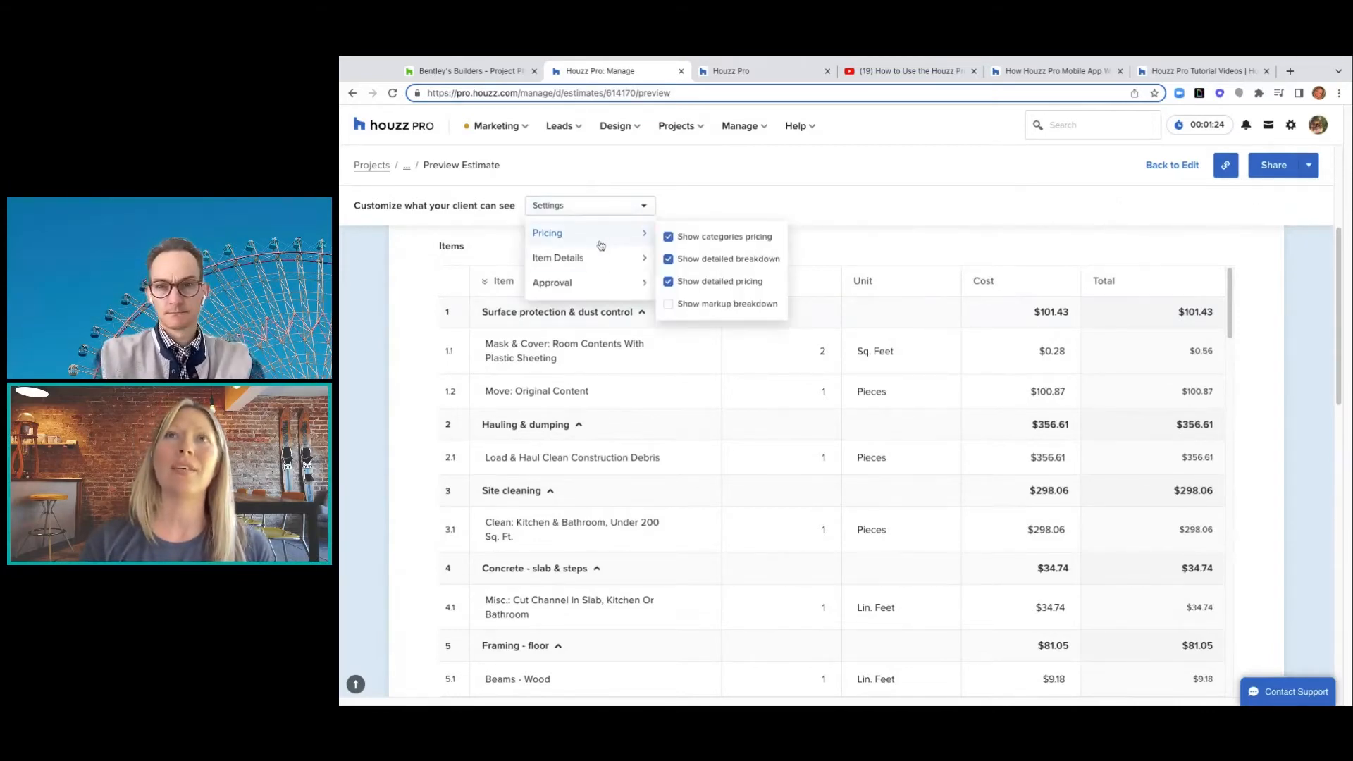
left_click(669, 238)
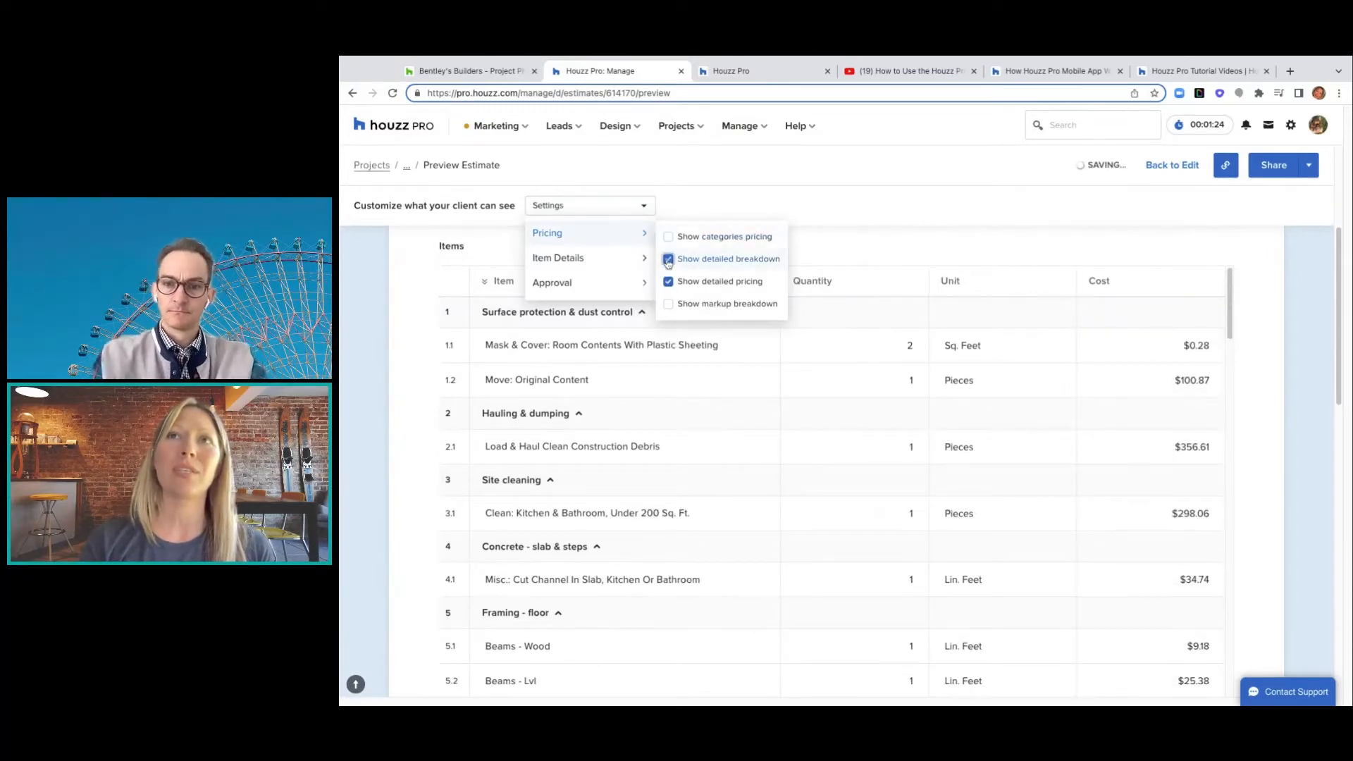
left_click(669, 259)
left_click(669, 259)
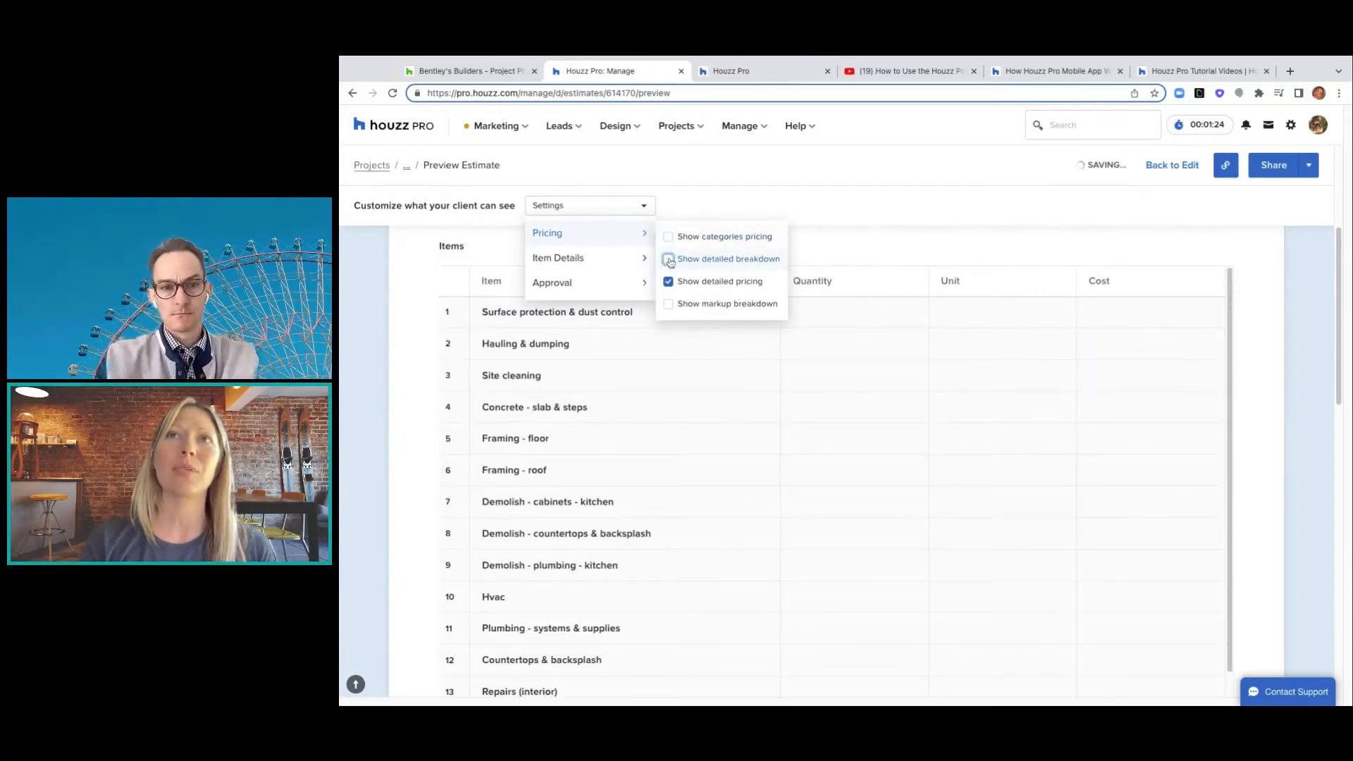
left_click(668, 237)
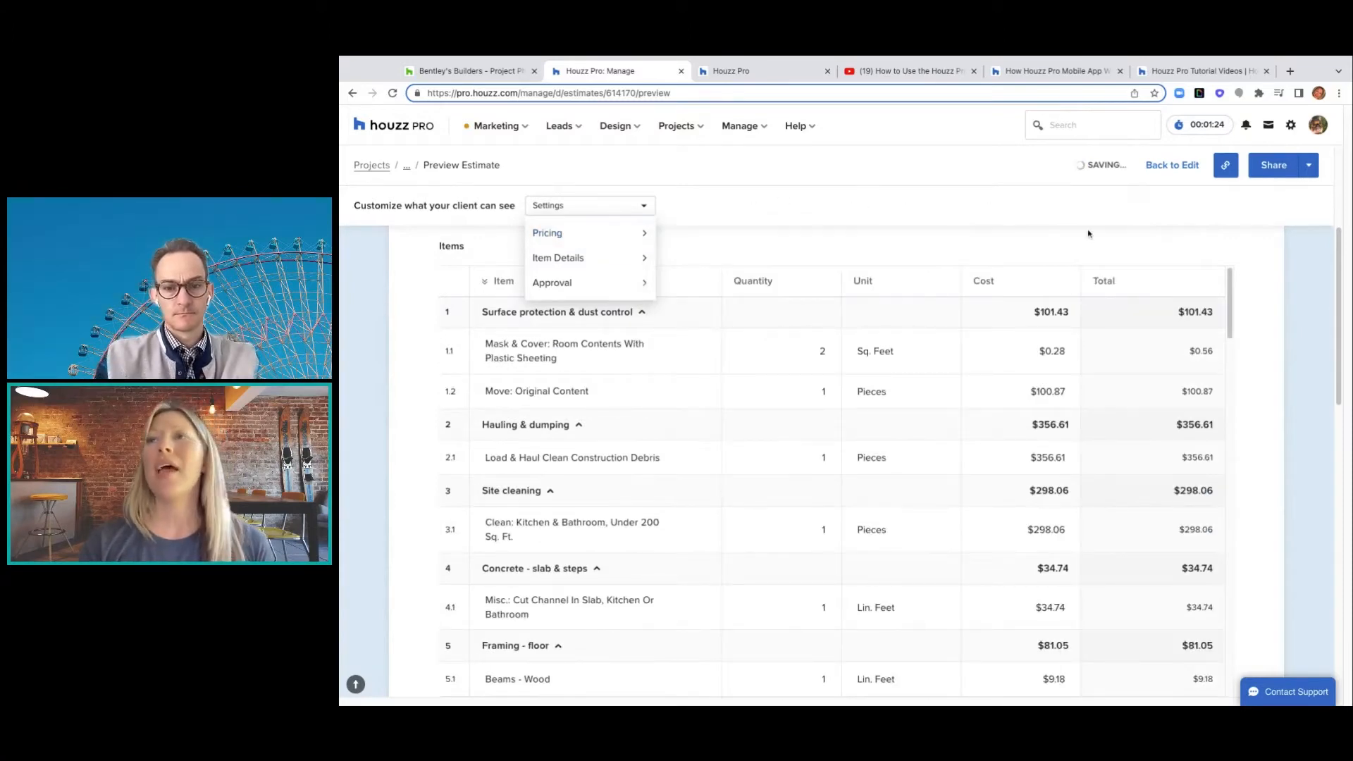
scroll(1089, 234, "down", 10)
scroll(1089, 234, "down", 15)
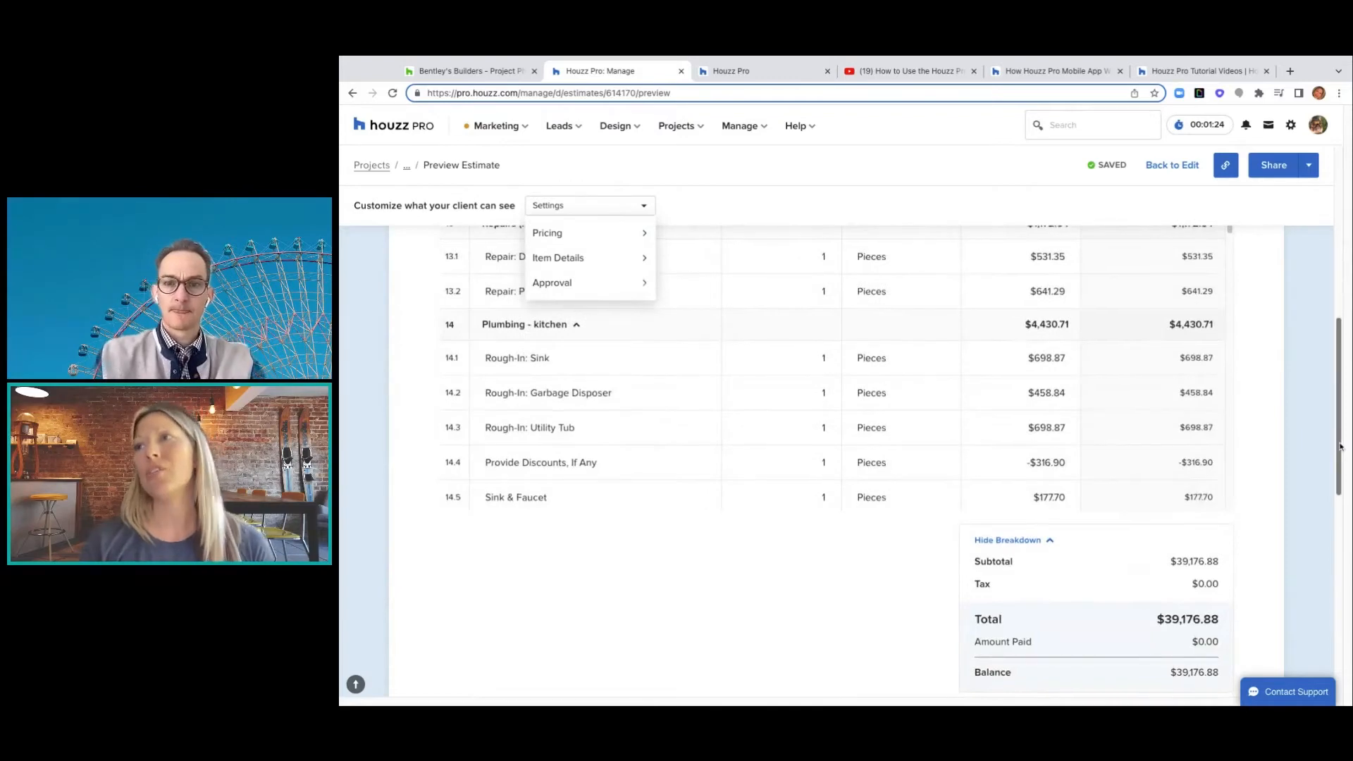
scroll(1300, 441, "down", 15)
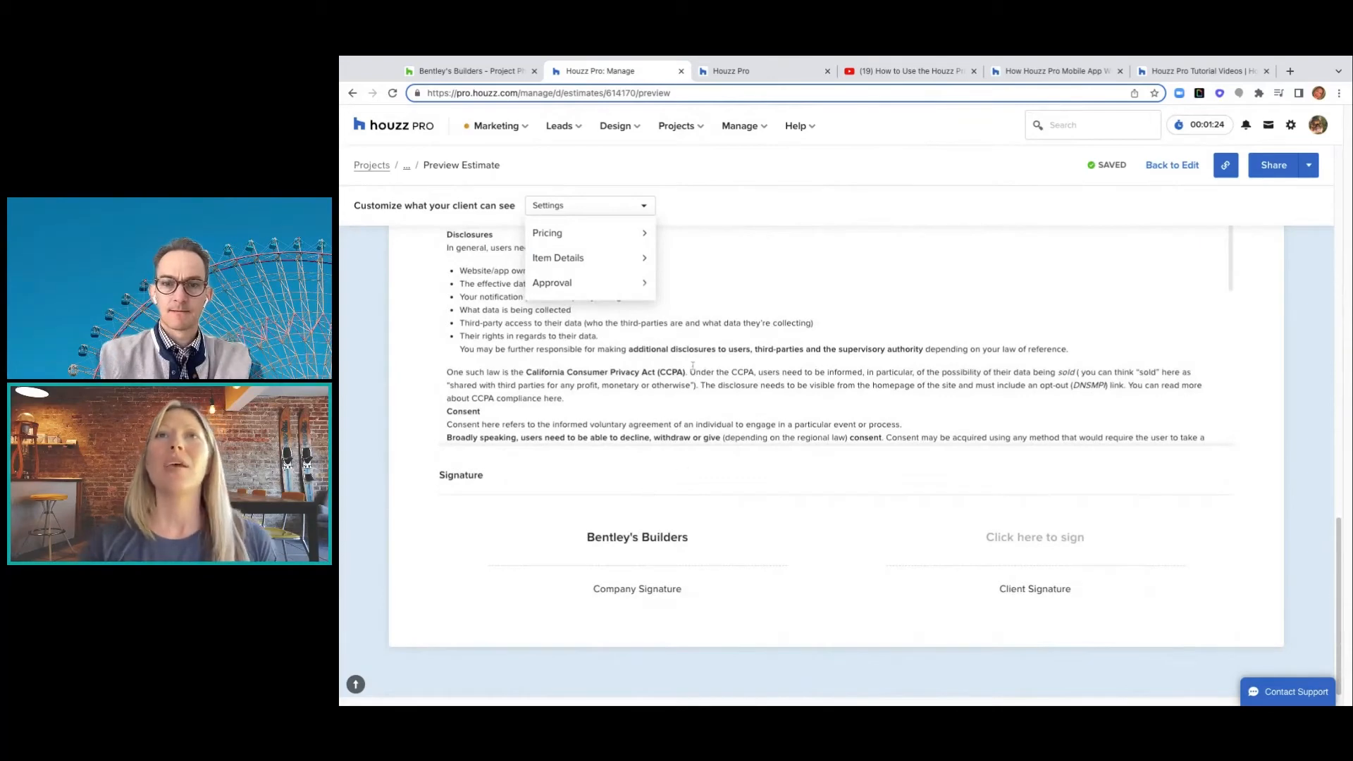
left_click(1170, 171)
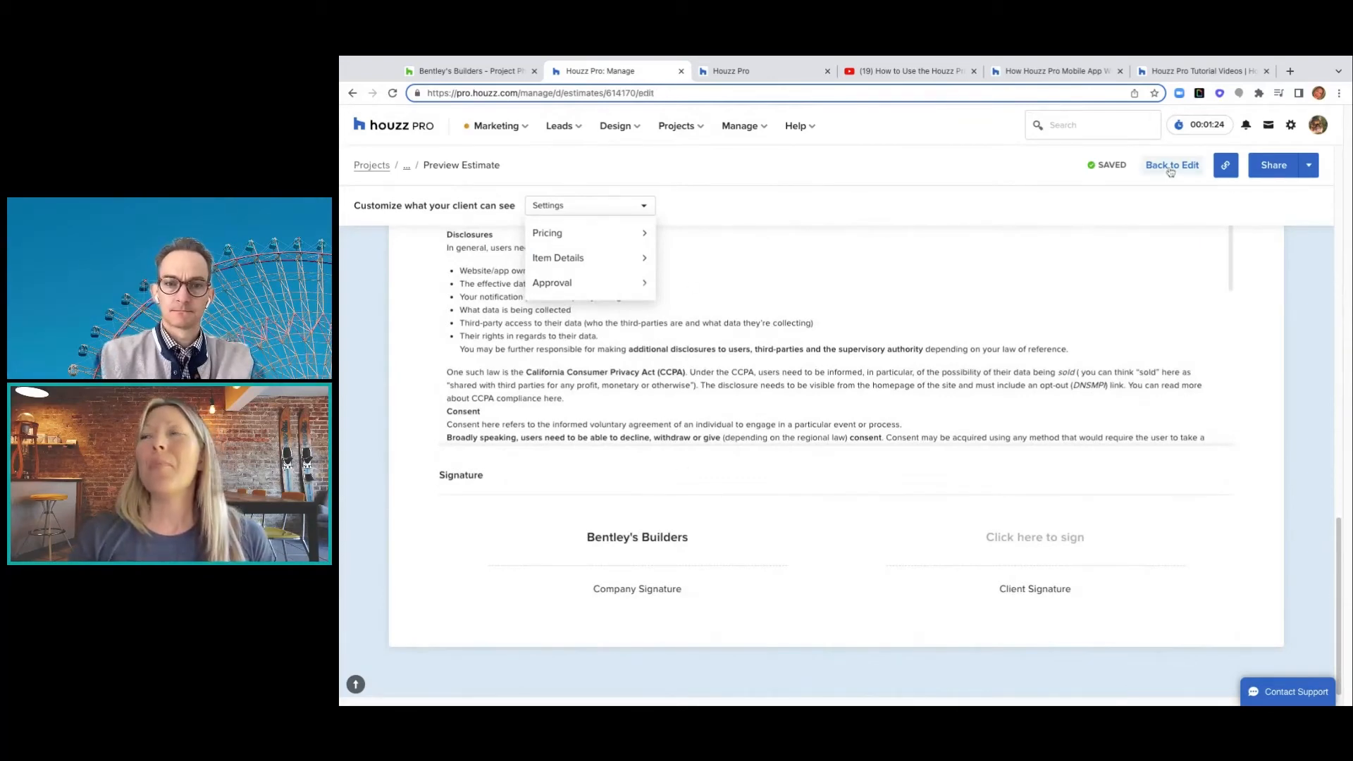
- Approve the Estimate for Kitchen from More Actions and confirm in the Approve Estimate dialog
left_click(1022, 167)
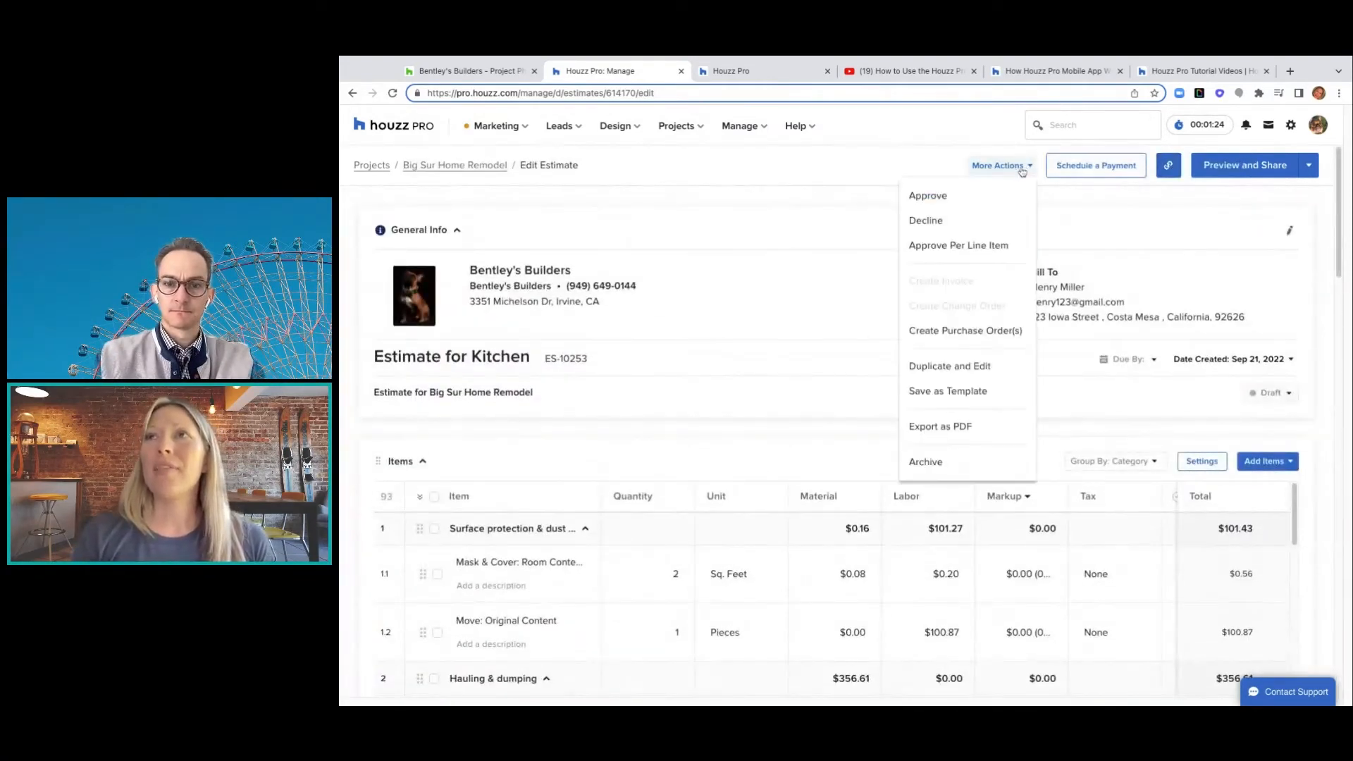
left_click(952, 203)
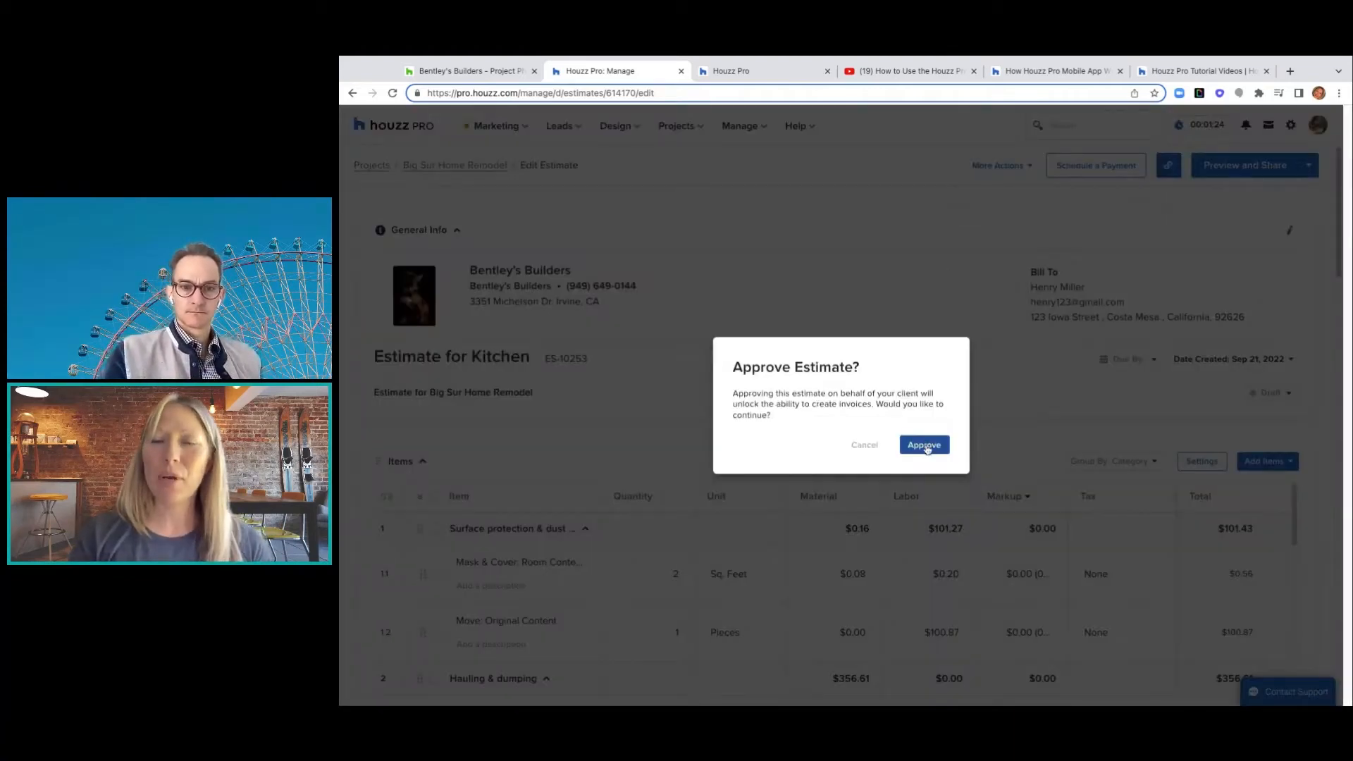
left_click(927, 447)
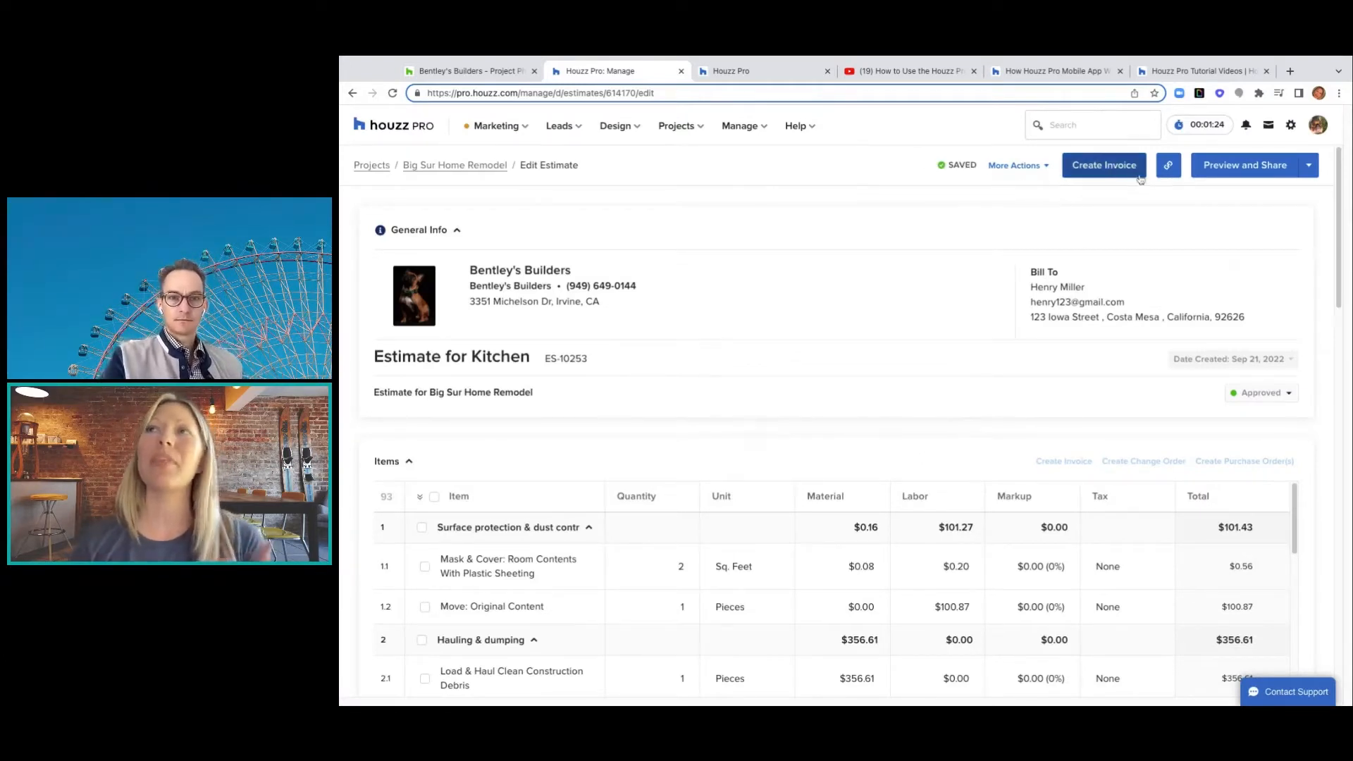
left_click(1047, 170)
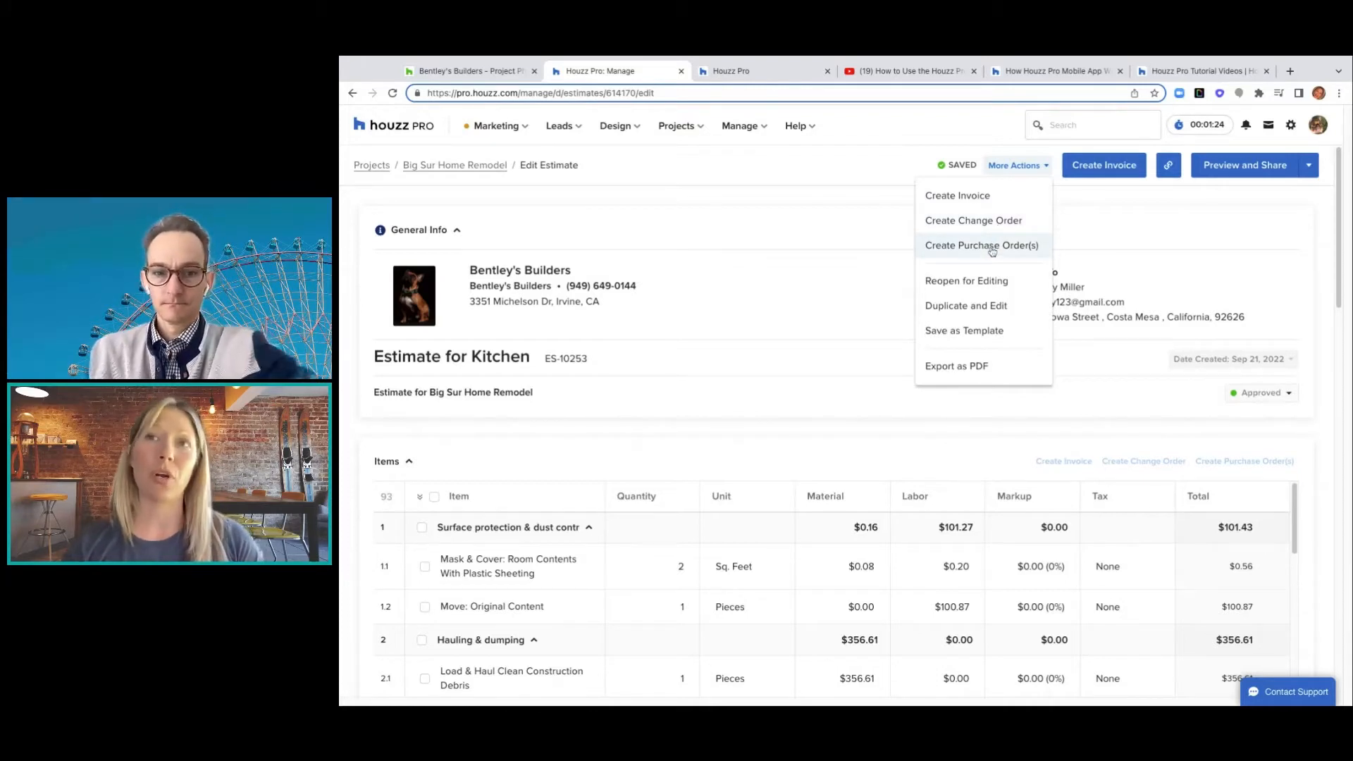
left_click(1037, 167)
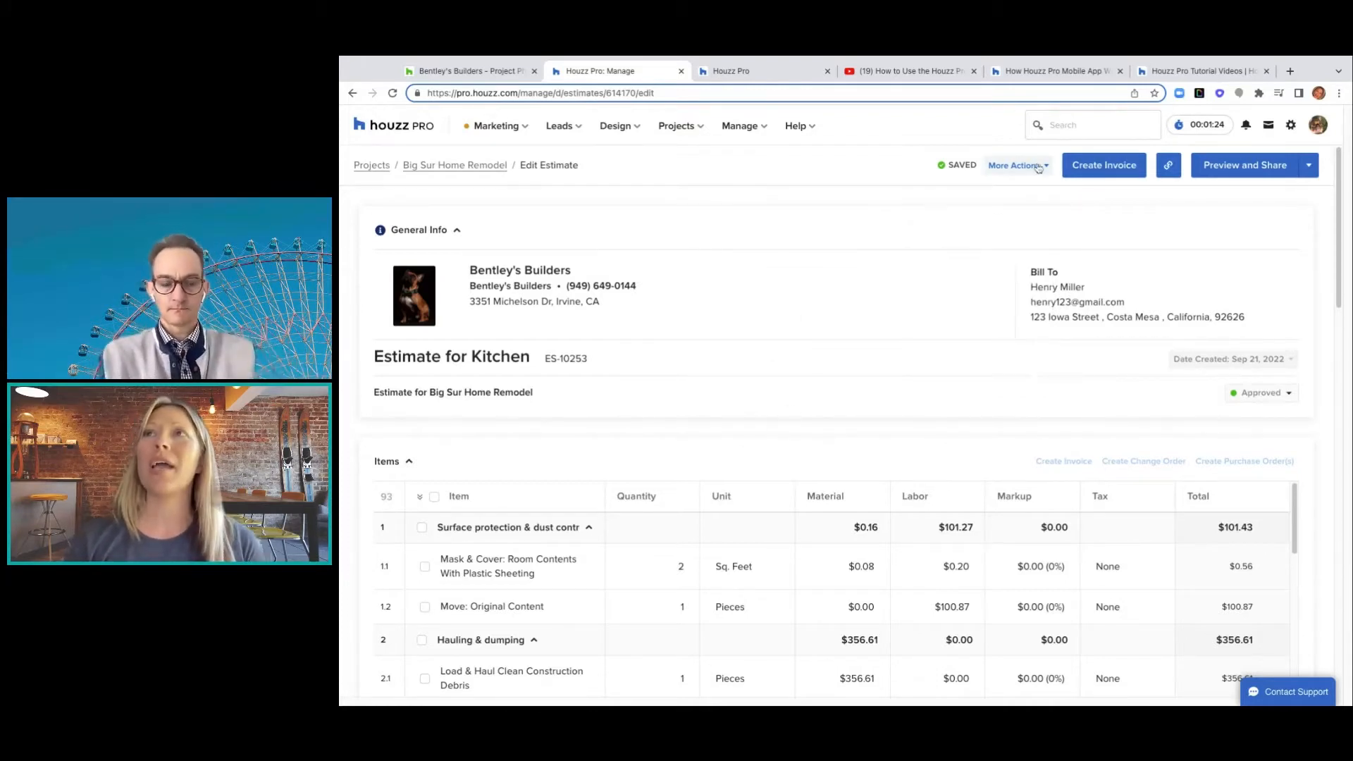
left_click(1038, 167)
- Create a change order from the estimate and set Mask & Cover's updated quantity to 4
left_click(1018, 222)
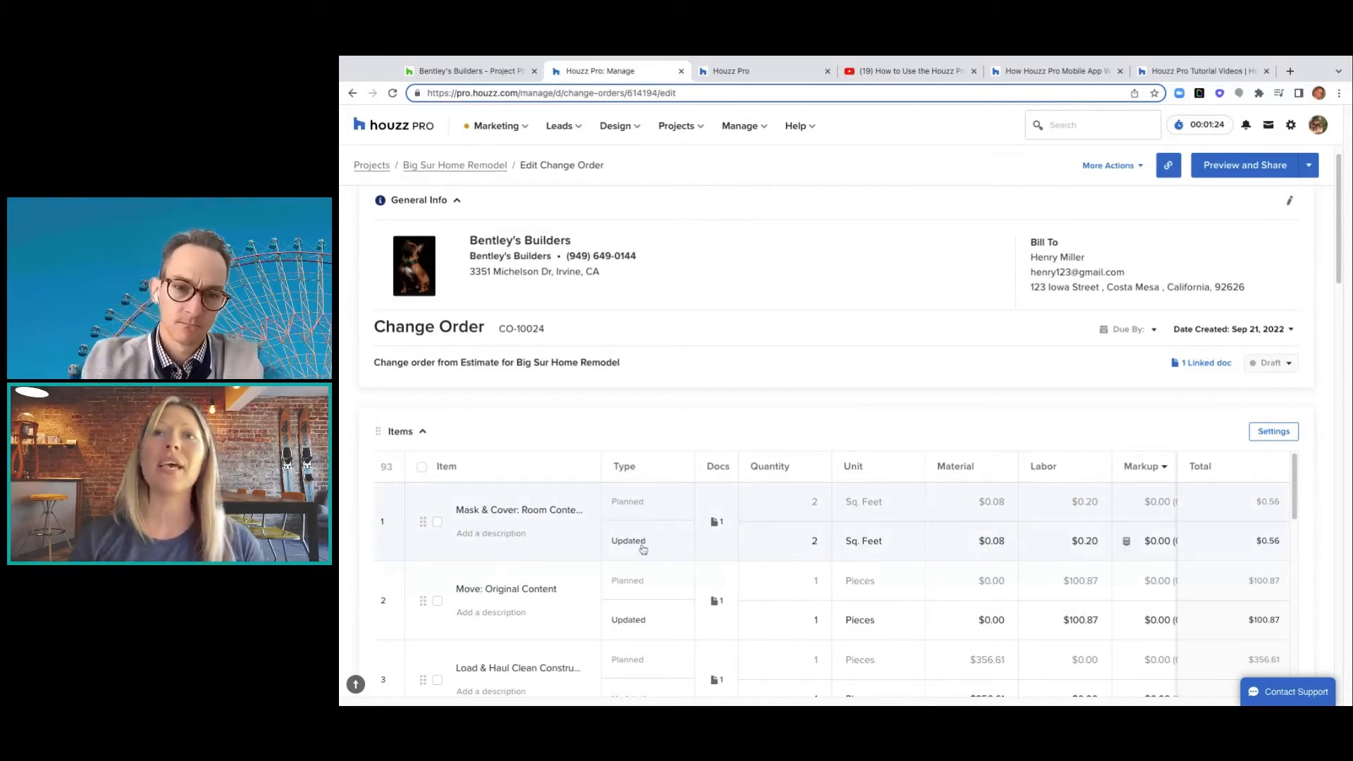
left_click(716, 522)
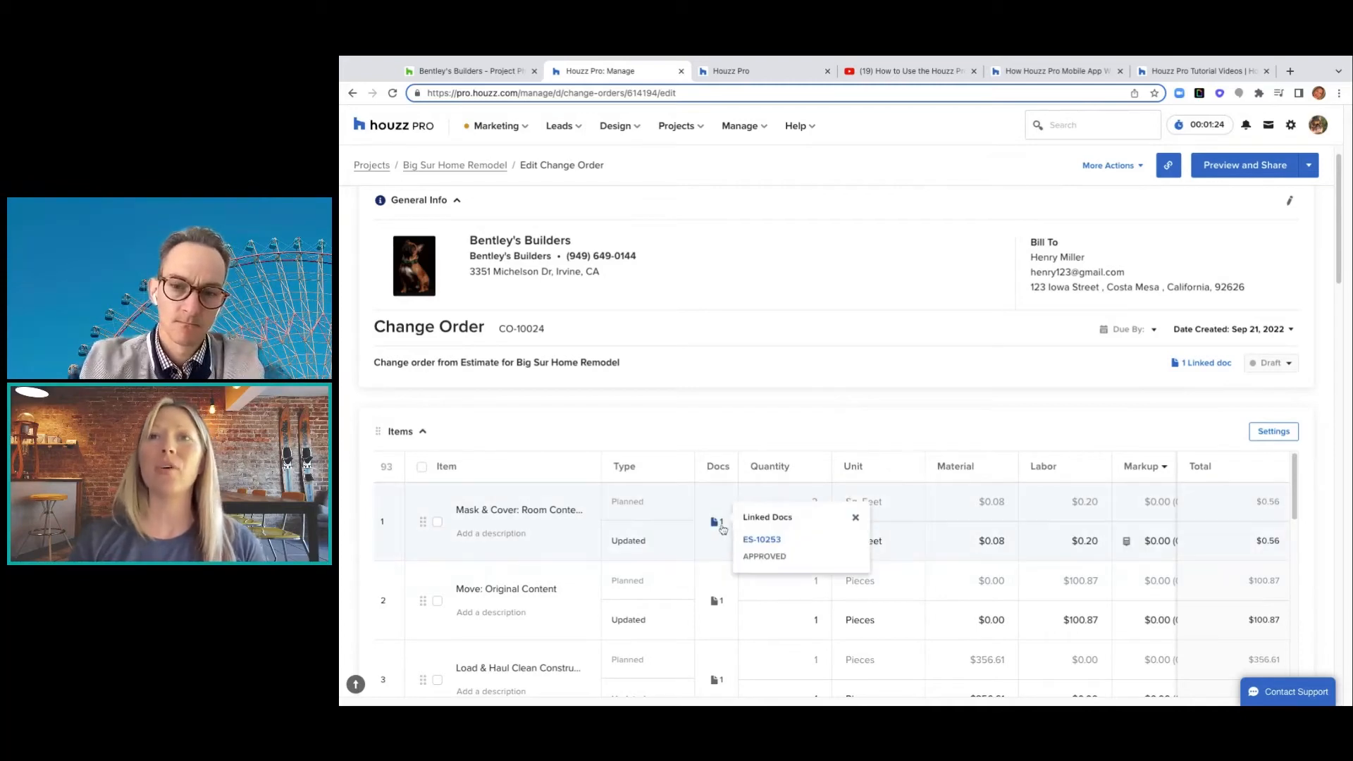
left_click(846, 361)
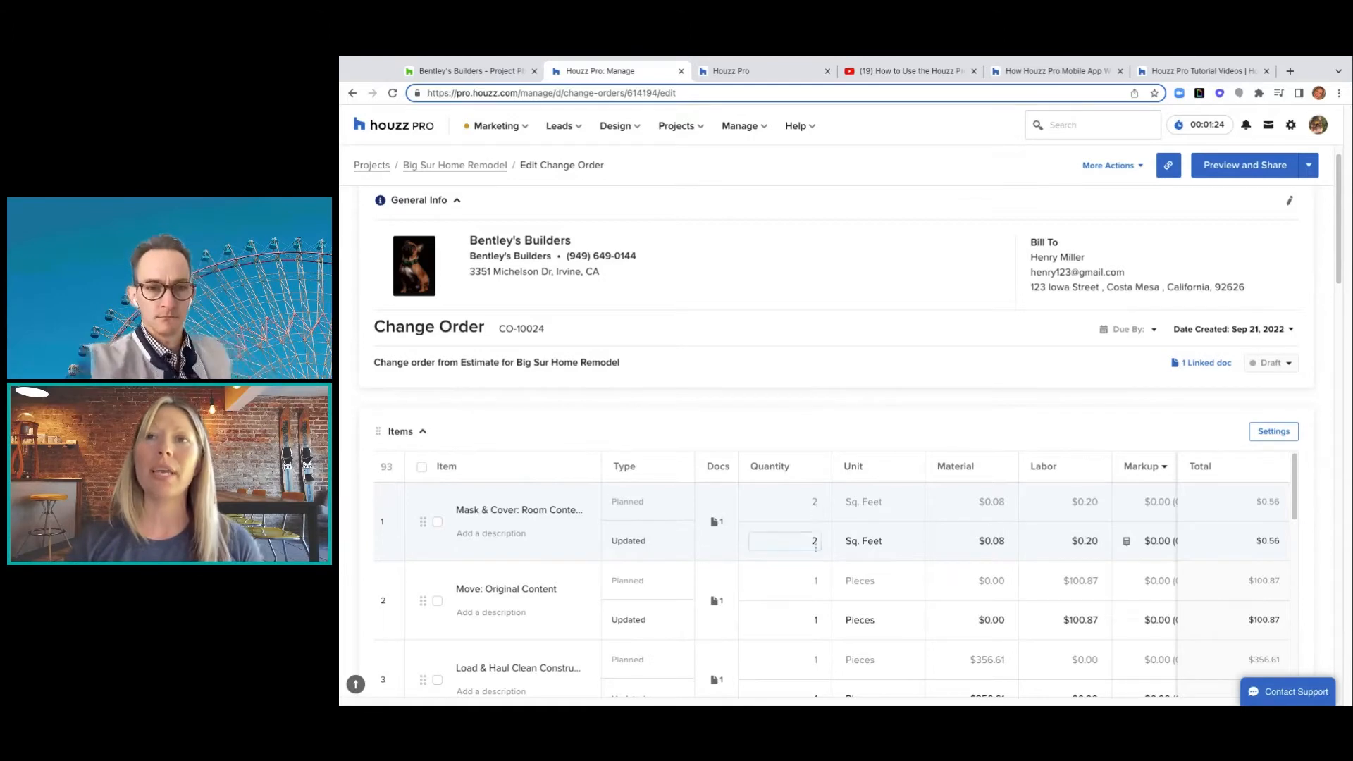
left_click(815, 542)
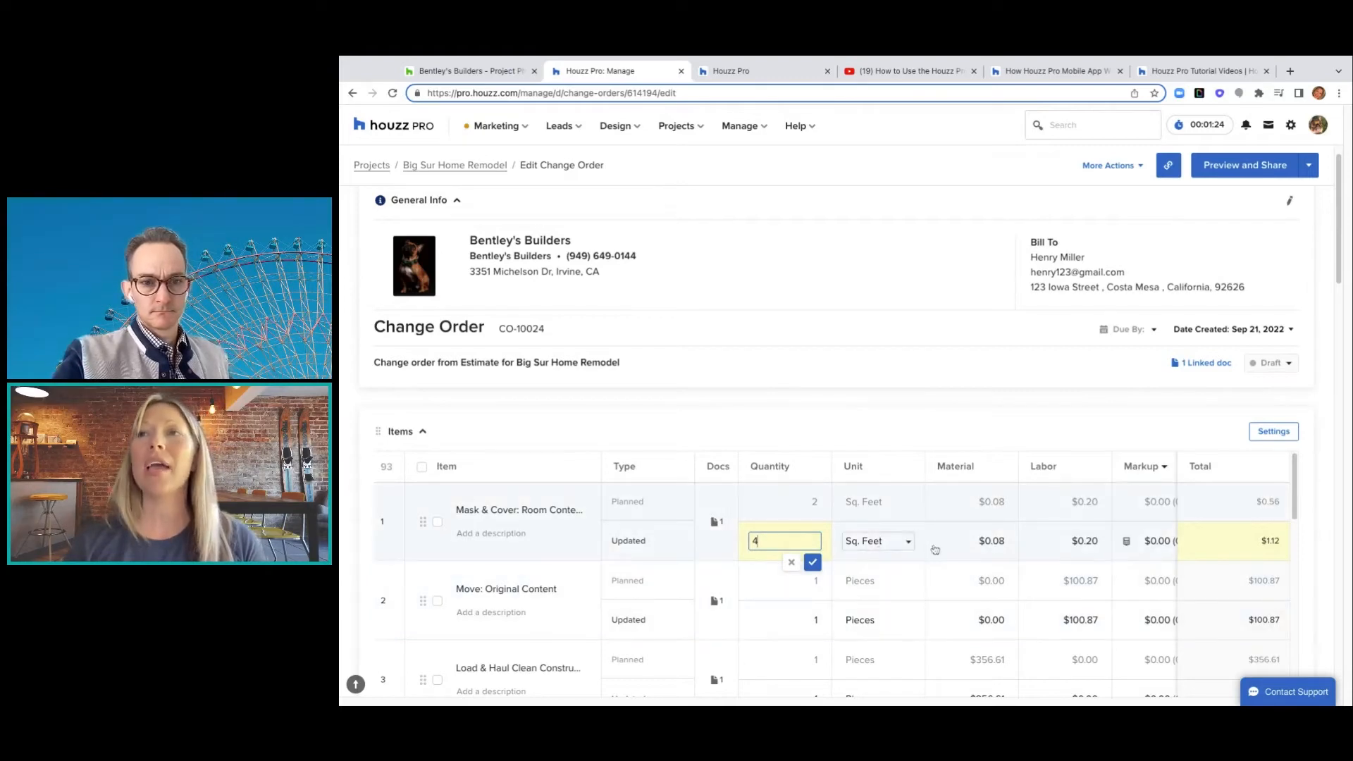
left_click(1012, 550)
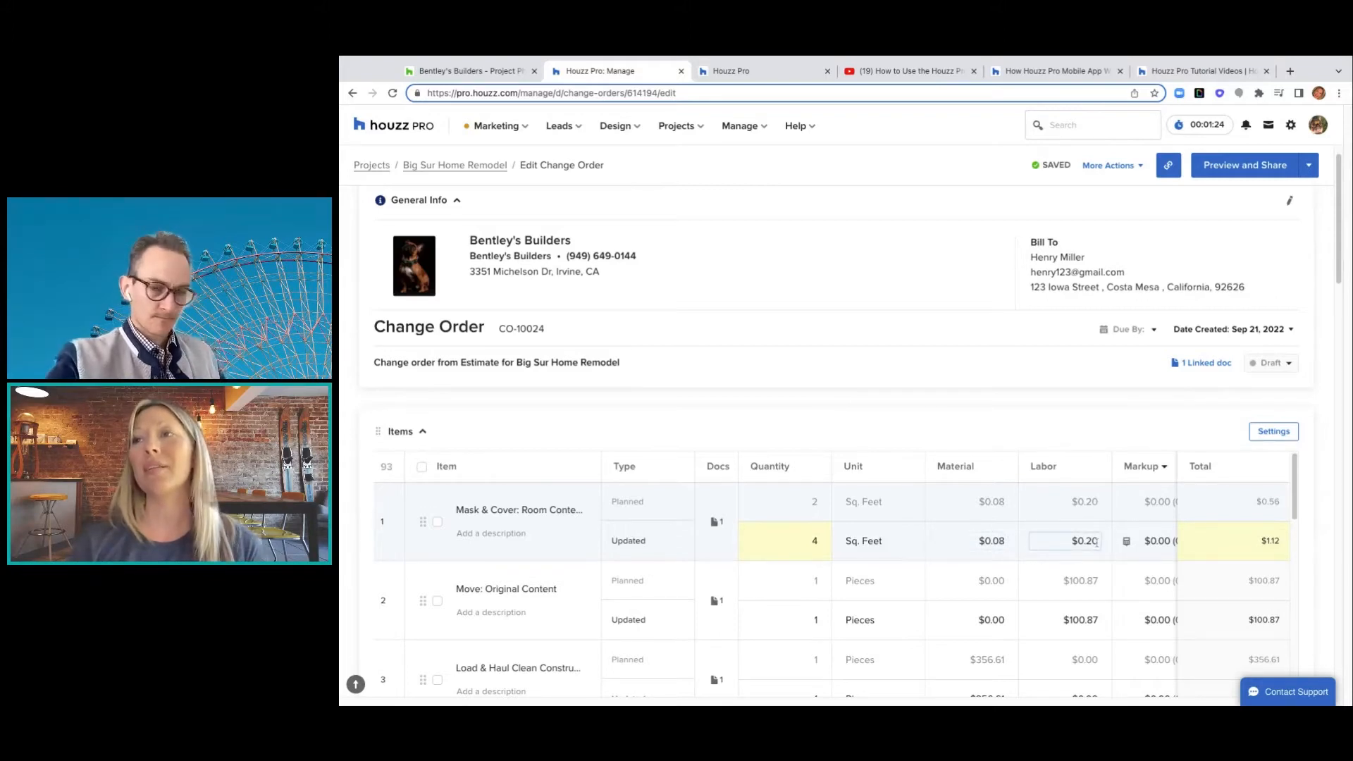
- Change Mask & Cover's updated labor cost to $0.60, bringing the item to $2.72
scroll(1096, 541, "right", 2)
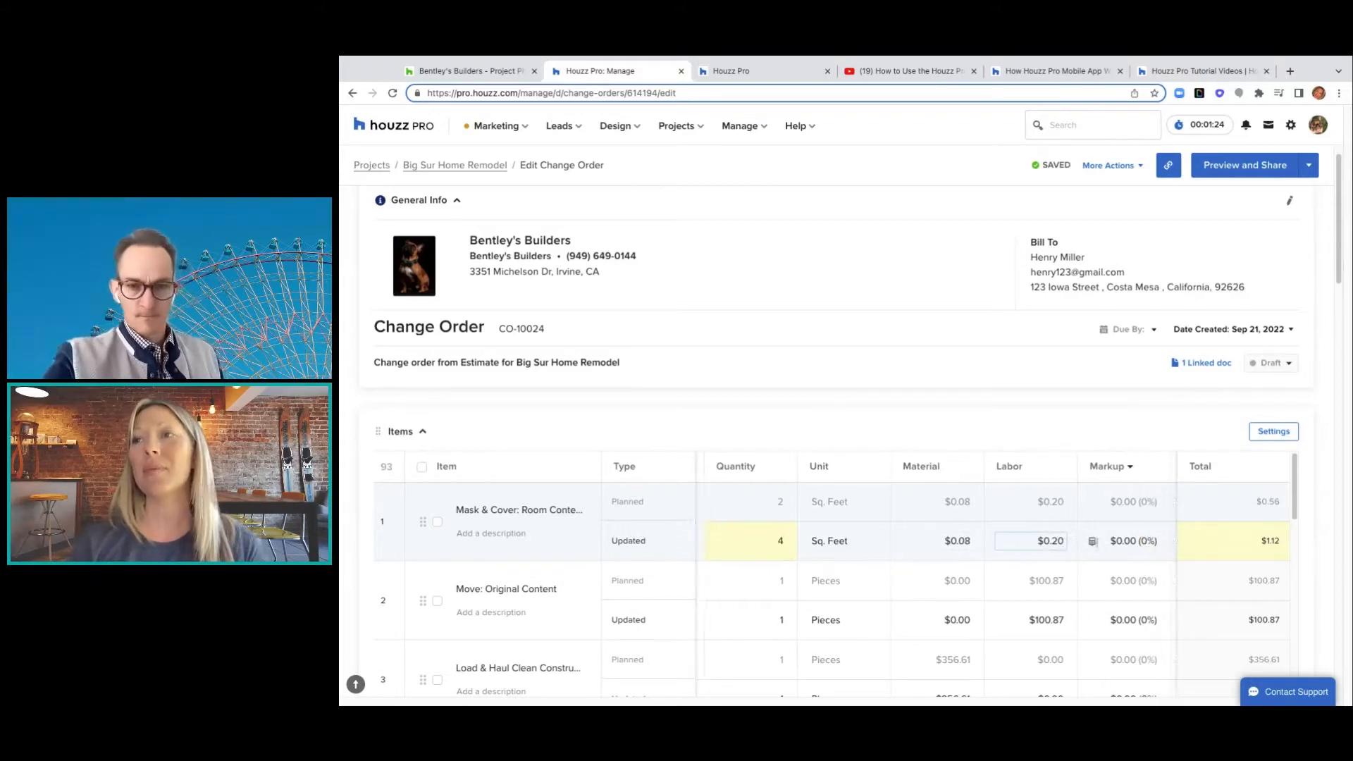
left_click(1030, 541)
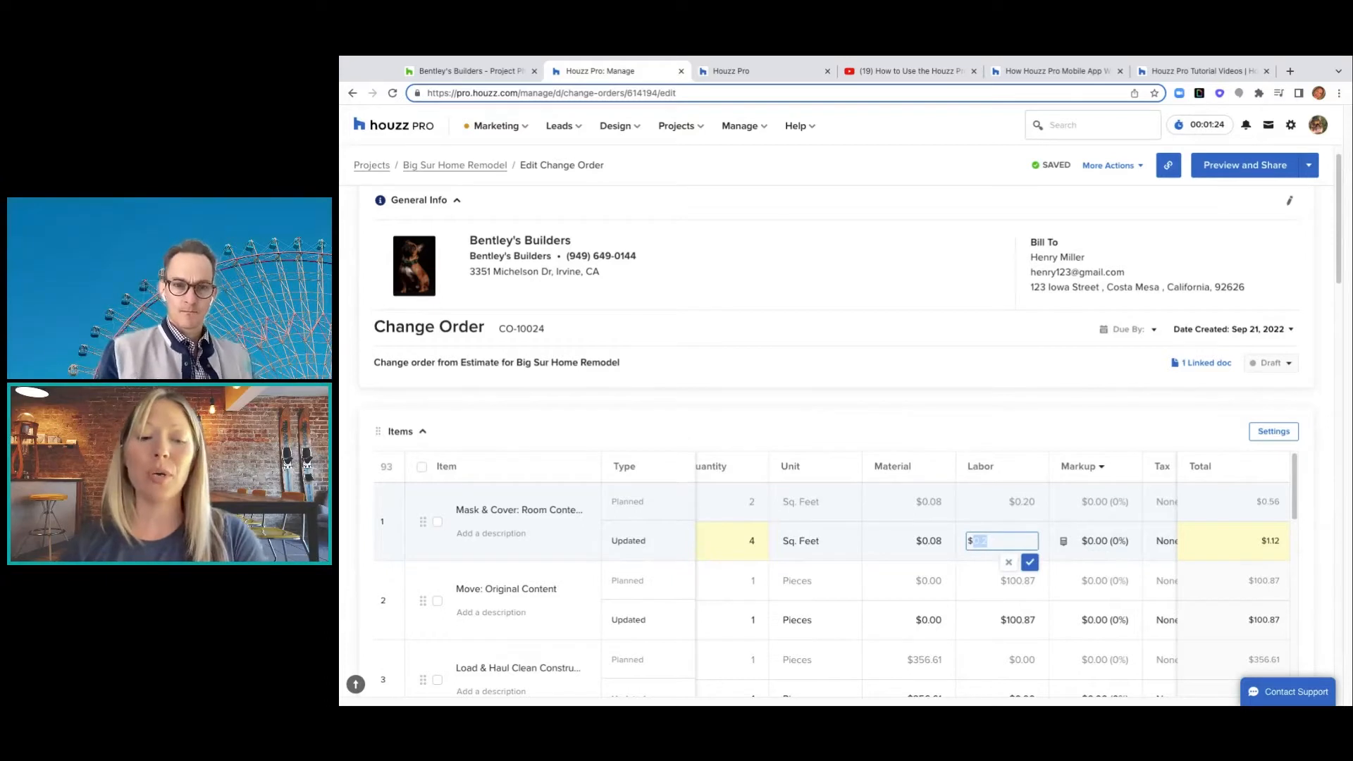
type("6")
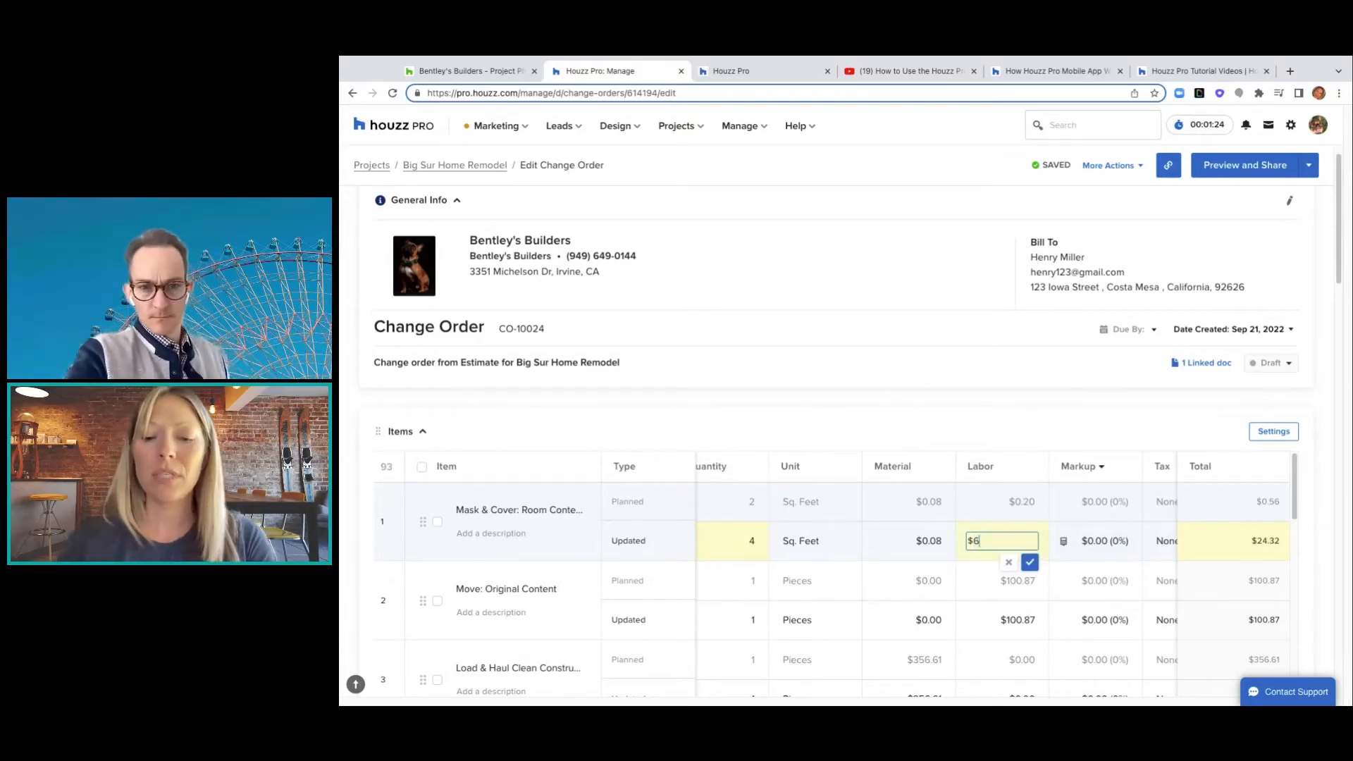
type("0")
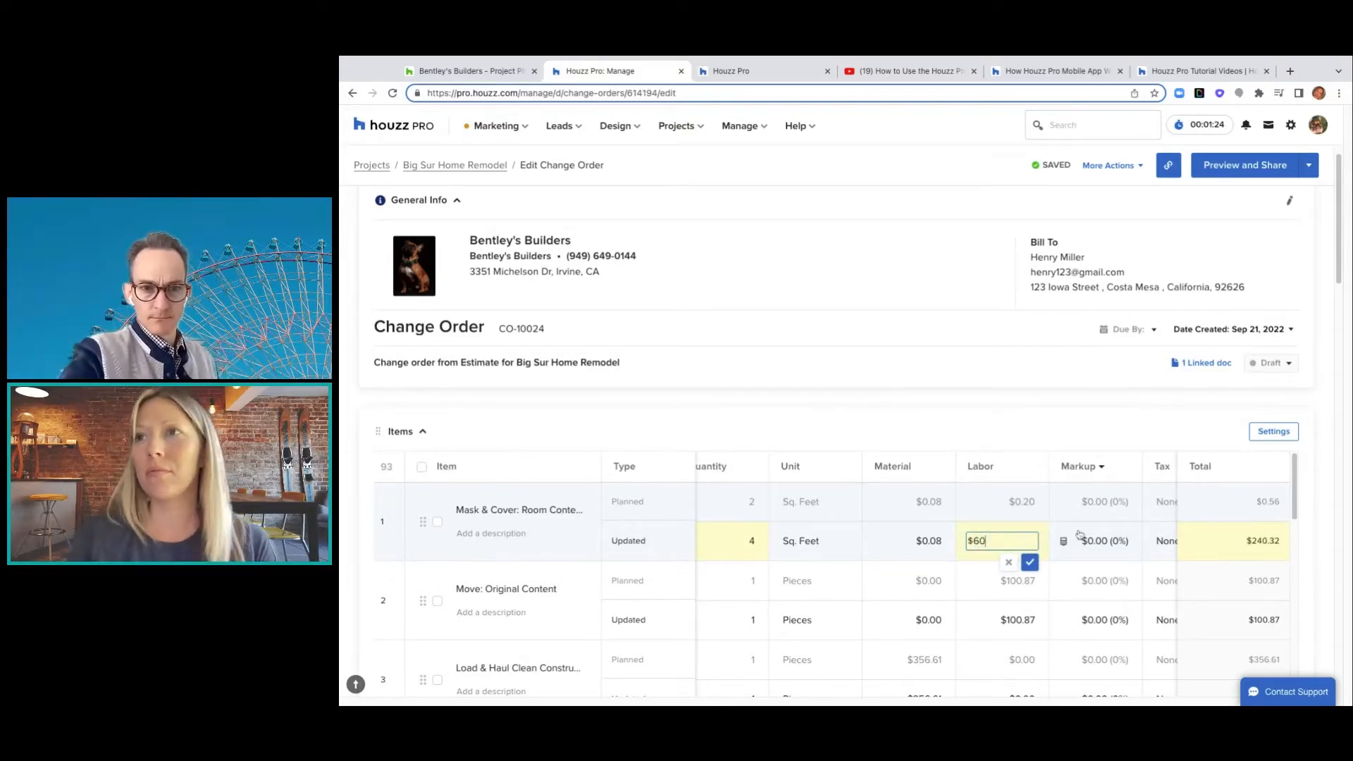
left_click(975, 540)
type("0.")
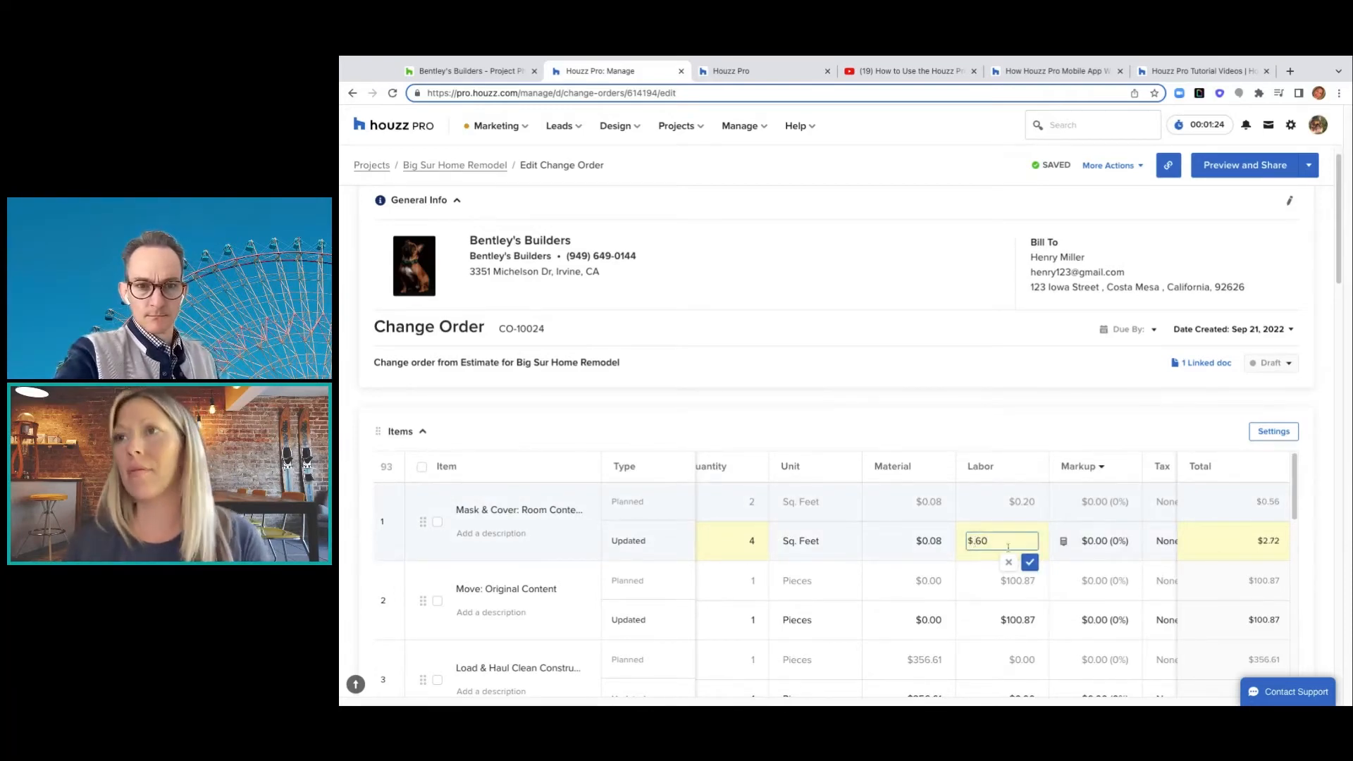
left_click(1031, 562)
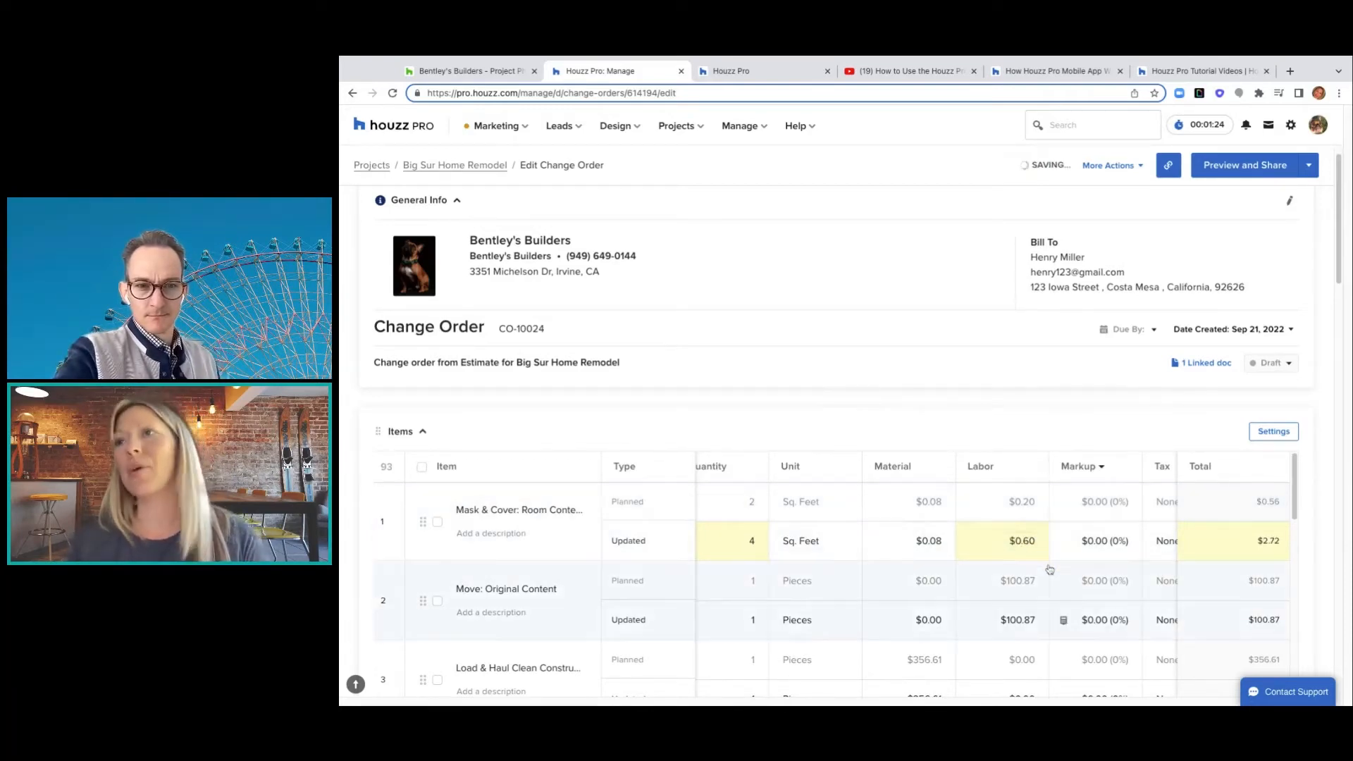
left_click(1031, 540)
scroll(1032, 540, "right", 1)
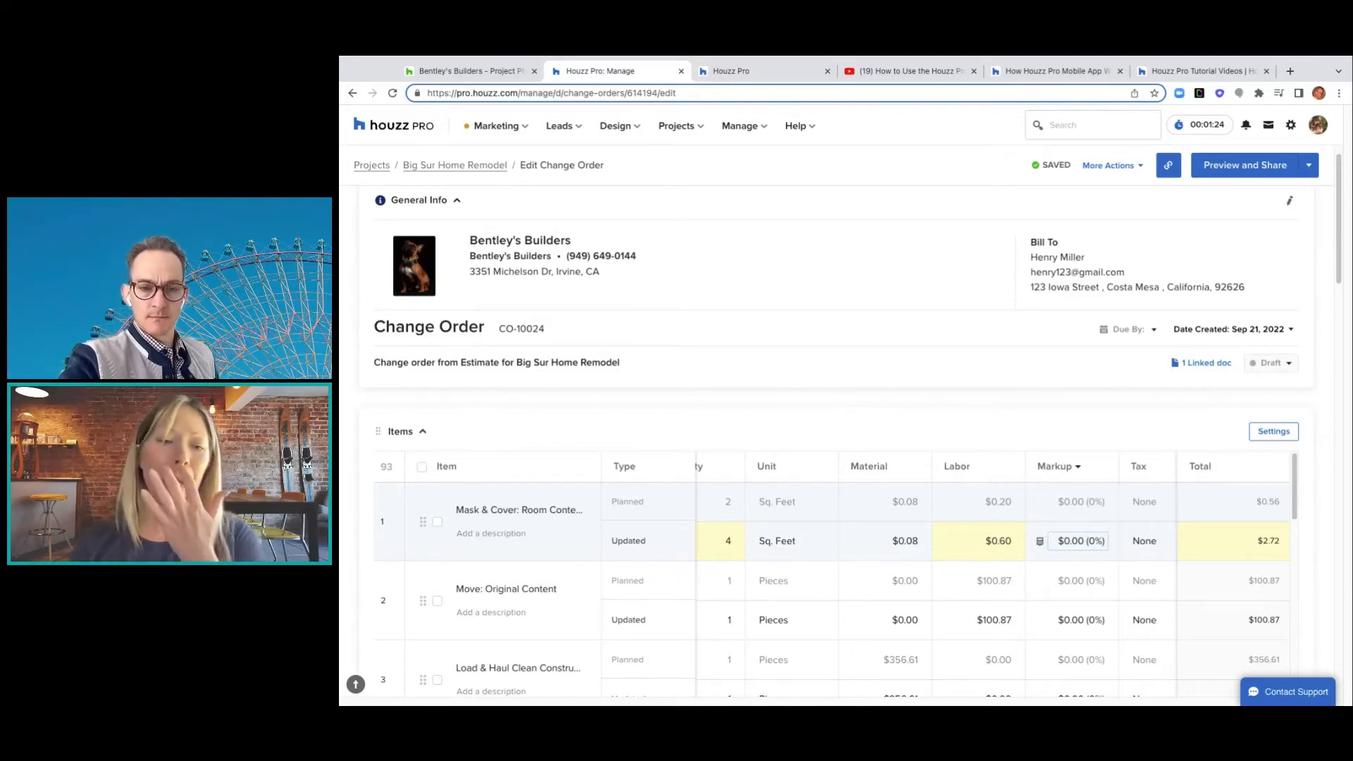
- Set a default 20% markup on all change order items, raising the total to $7,837.99
left_click(1077, 467)
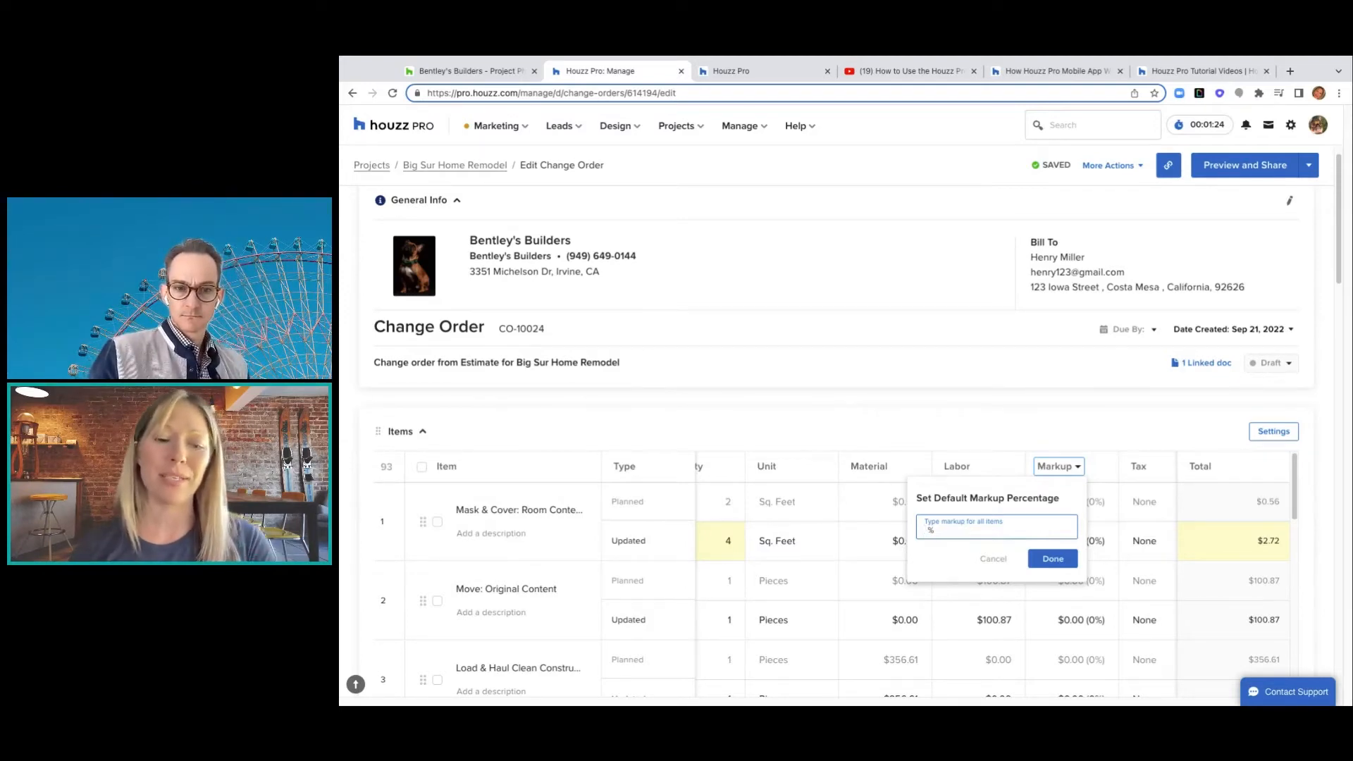
type("20")
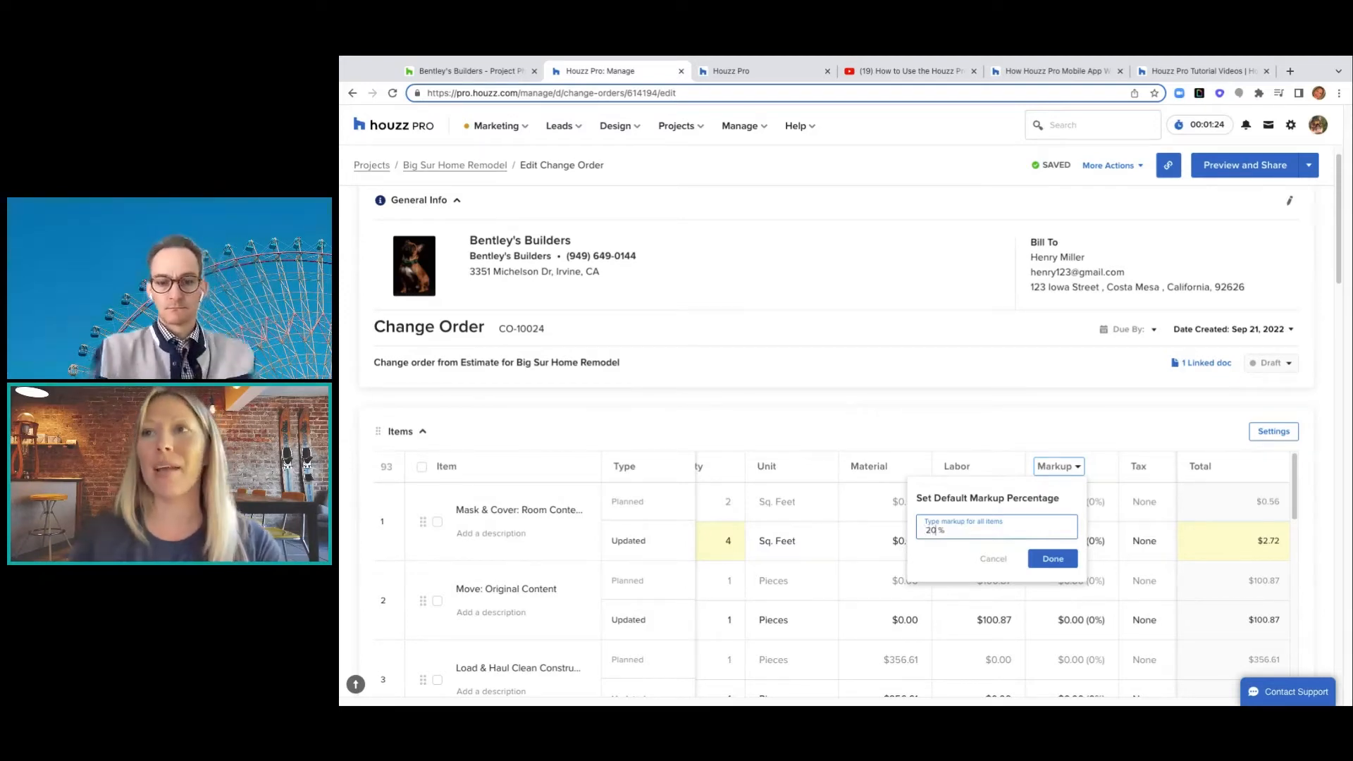
left_click(1038, 565)
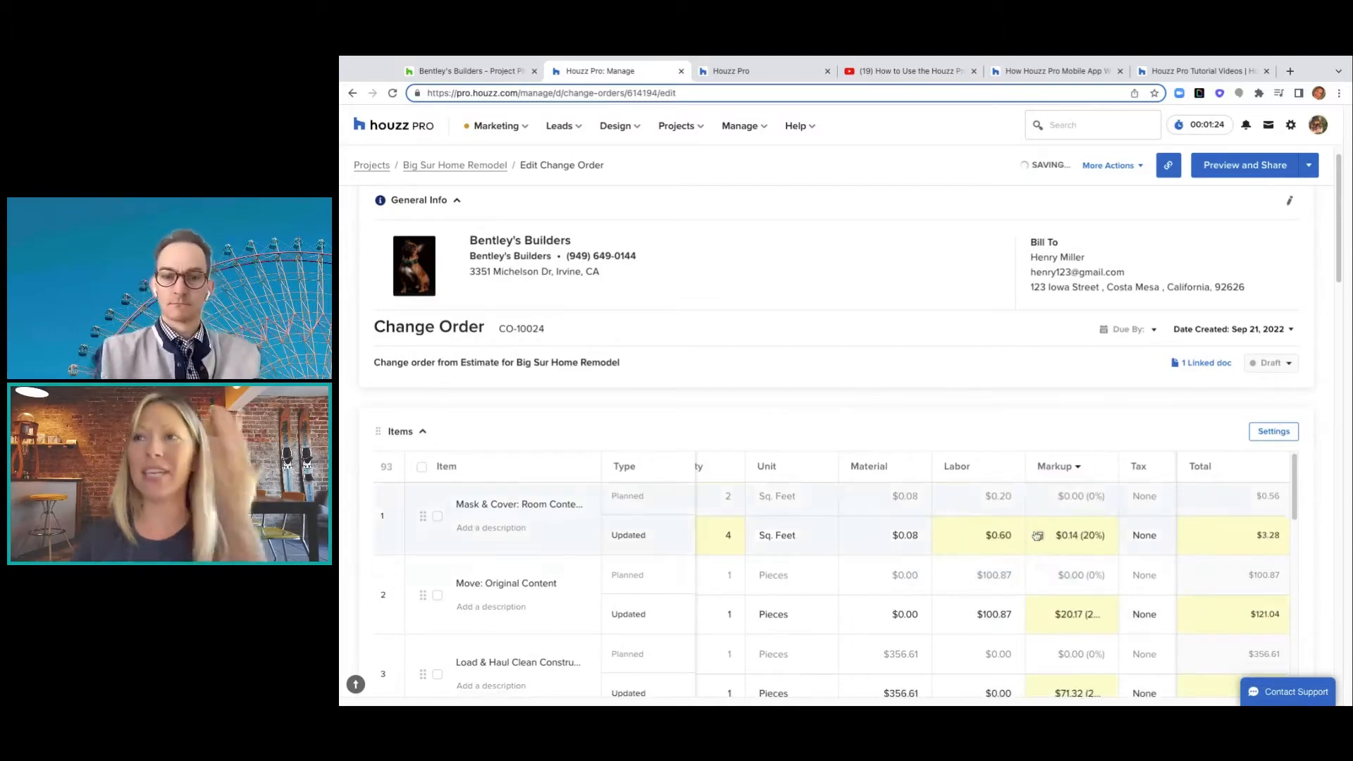
scroll(1036, 536, "down", 1)
scroll(1036, 530, "down", 2)
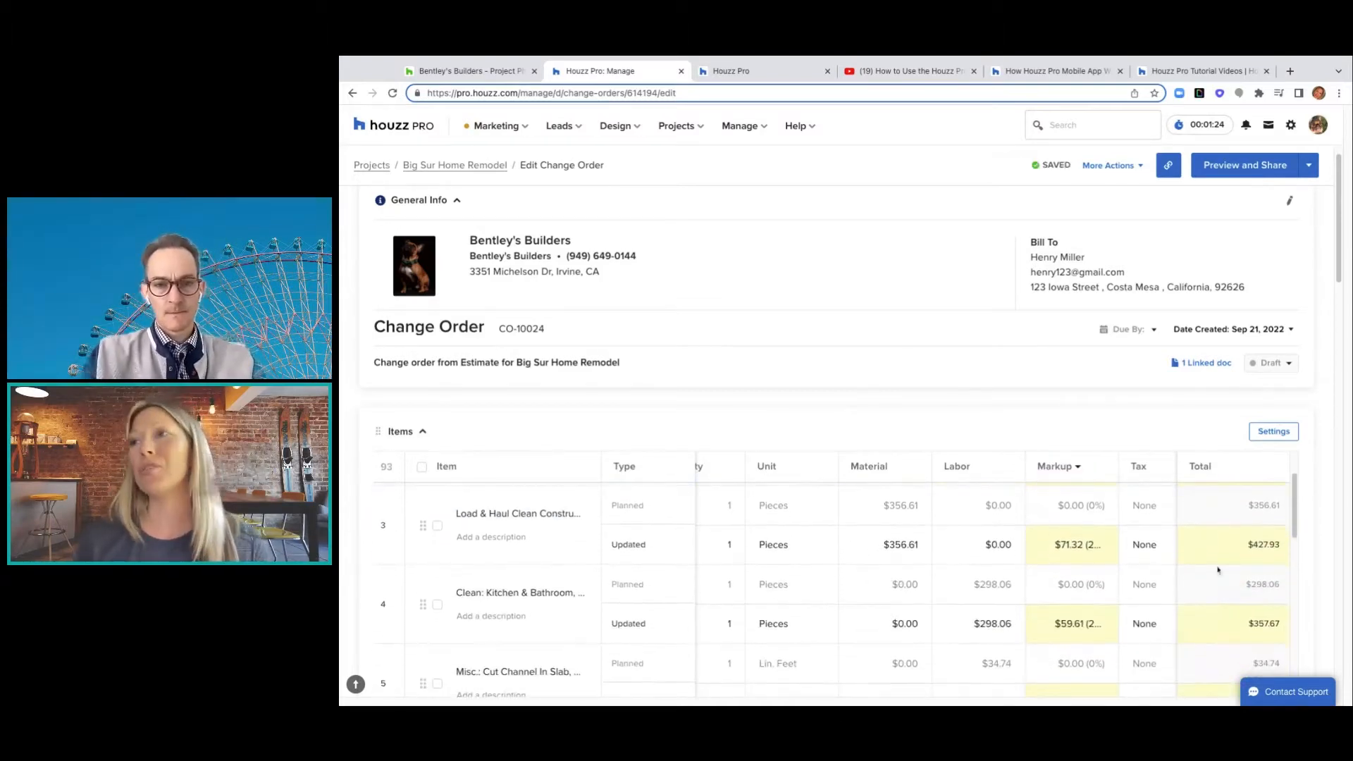
scroll(1341, 262, "down", 10)
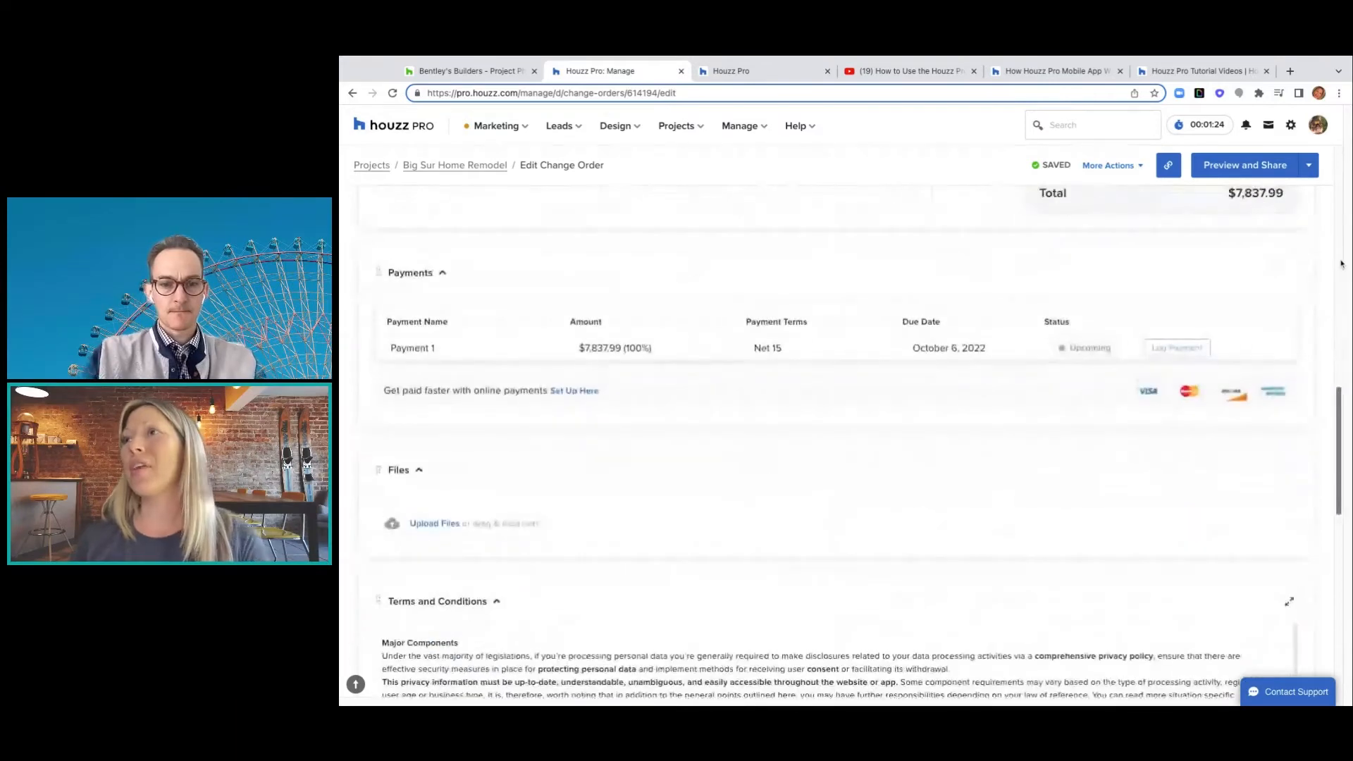
scroll(1341, 263, "up", 3)
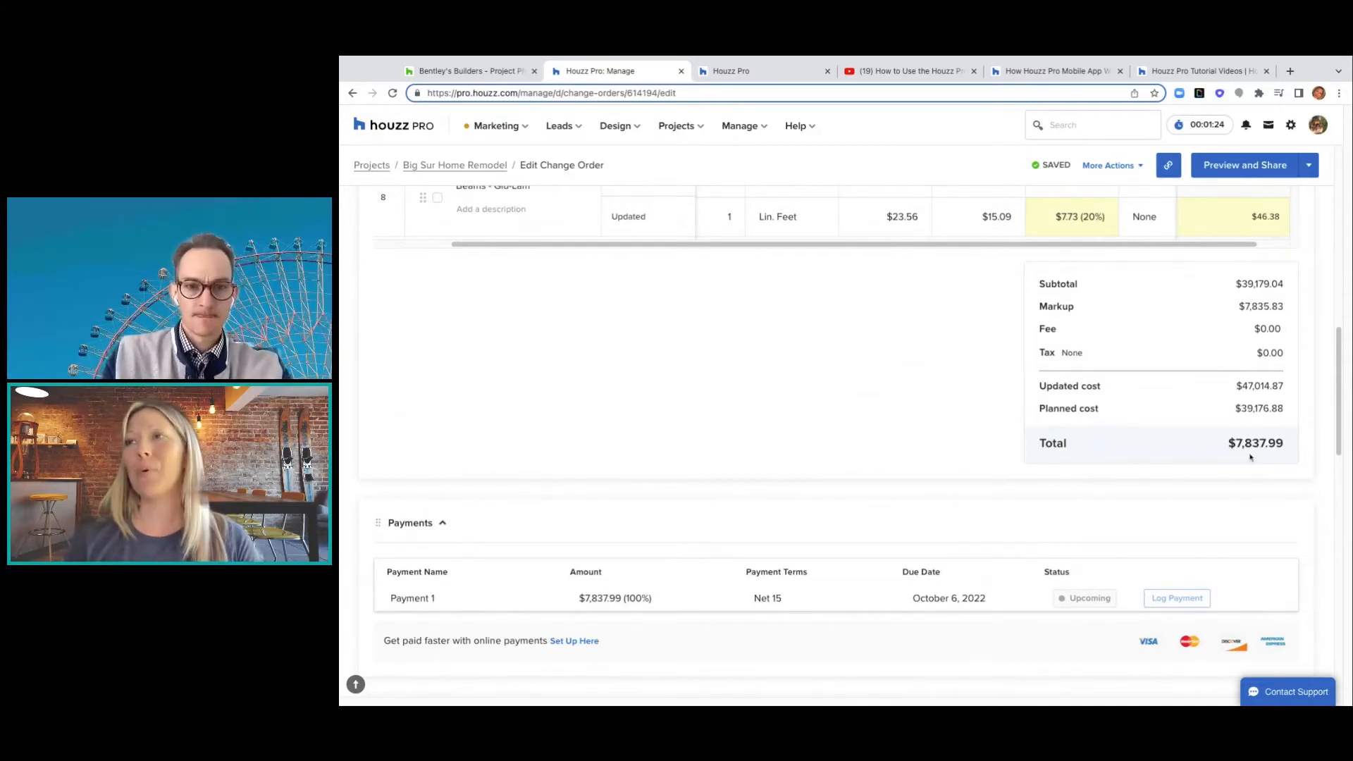
scroll(1251, 457, "down", 5)
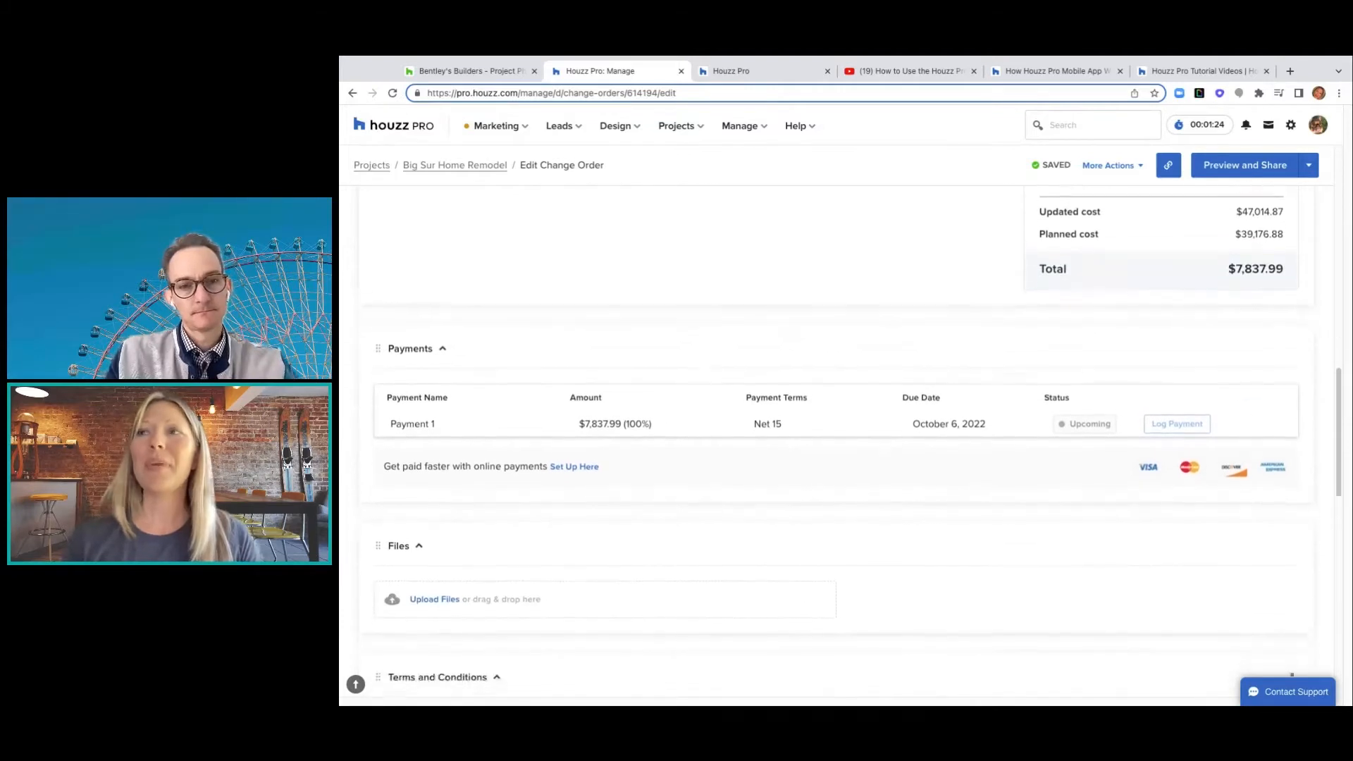
scroll(1251, 457, "down", 2)
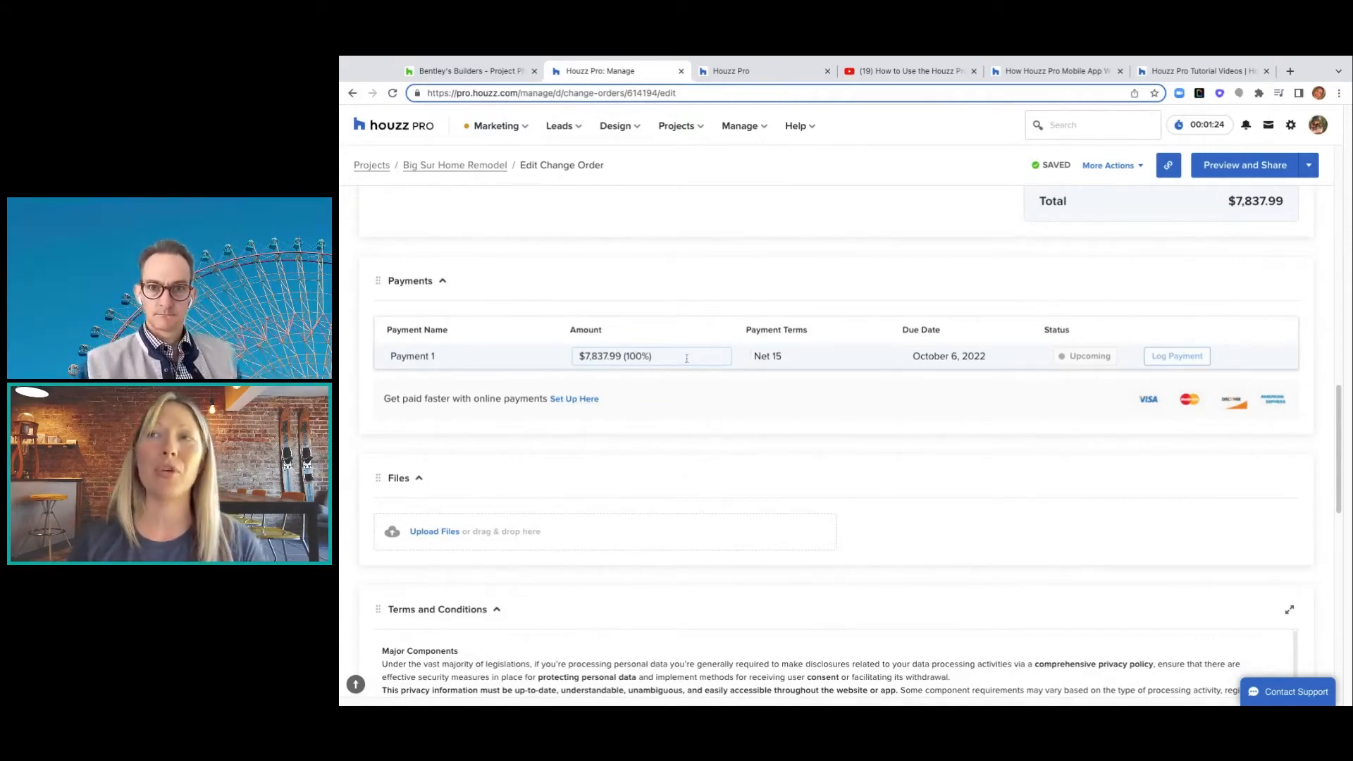
- Rename Payment 1 to 'Change order'
left_click(438, 357)
type("Chang")
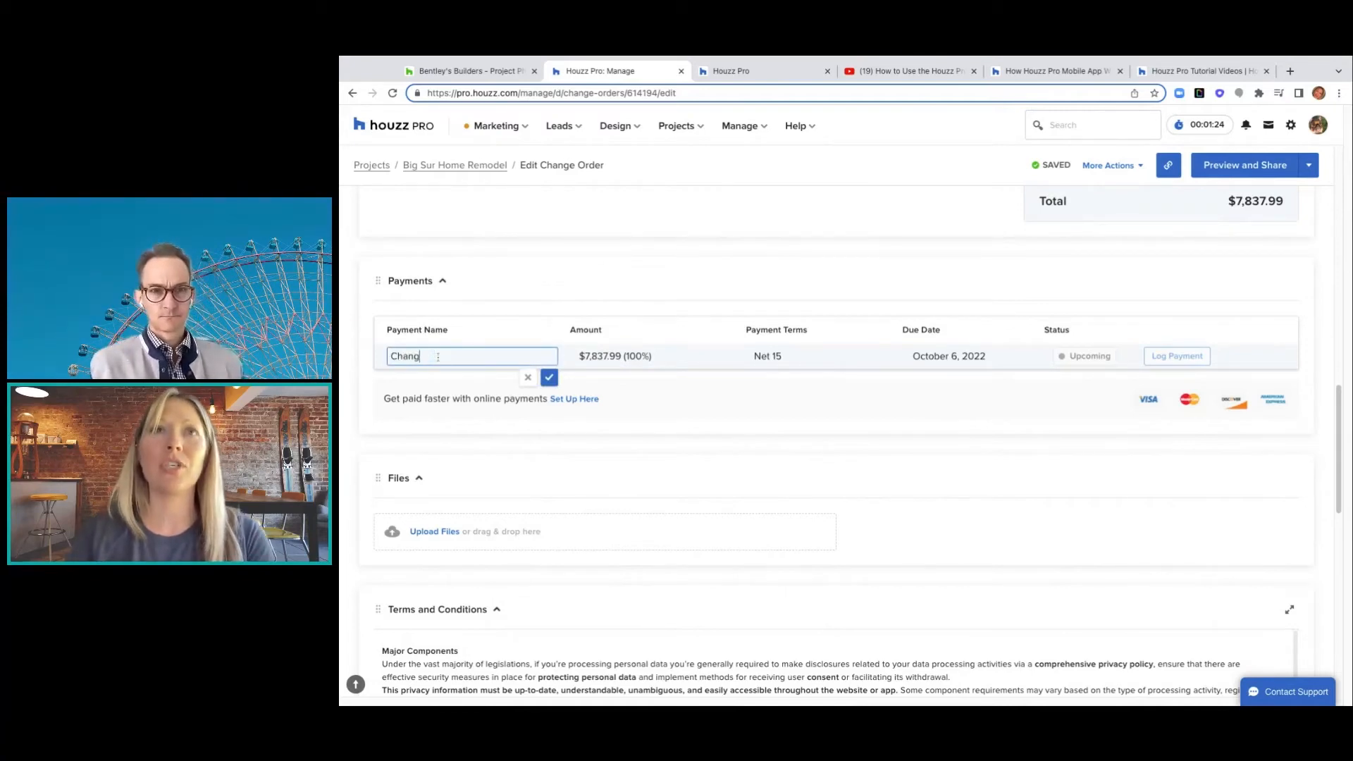
type("e or")
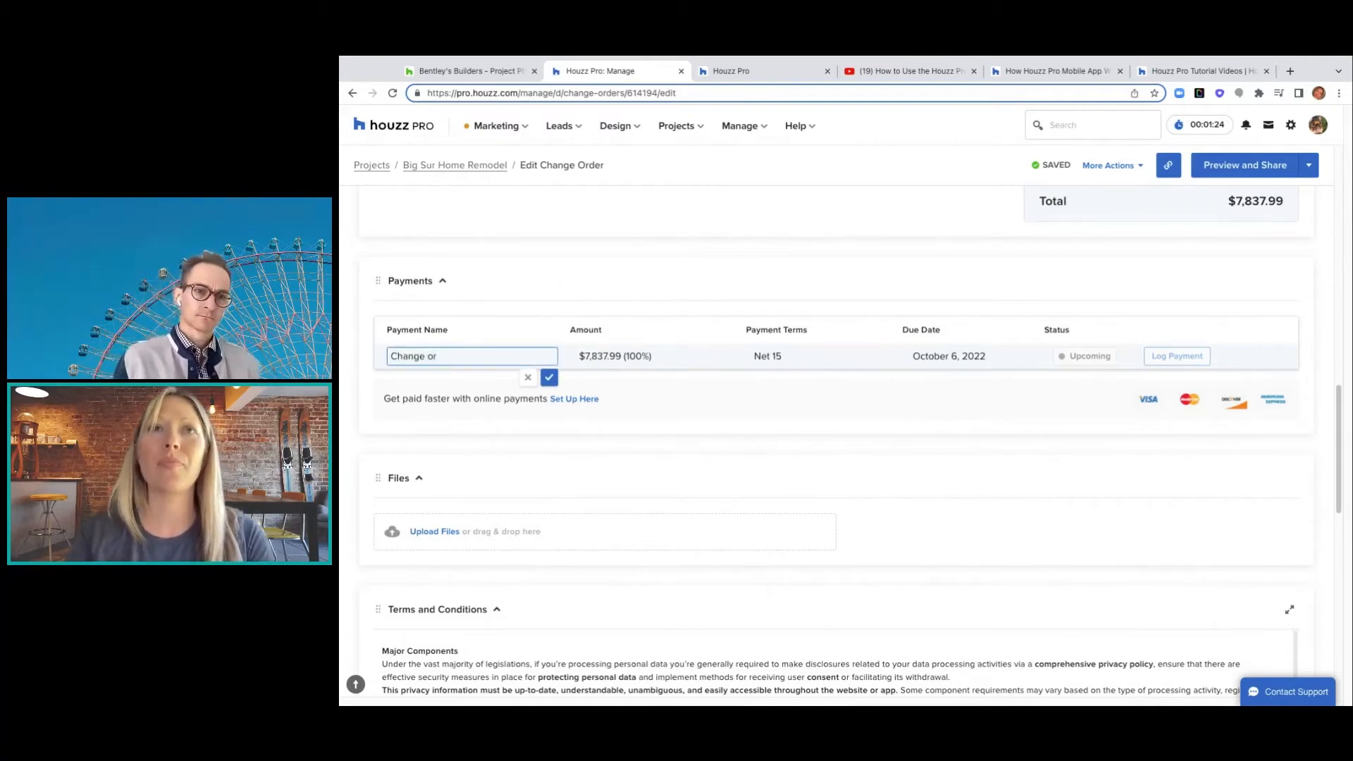
type("der")
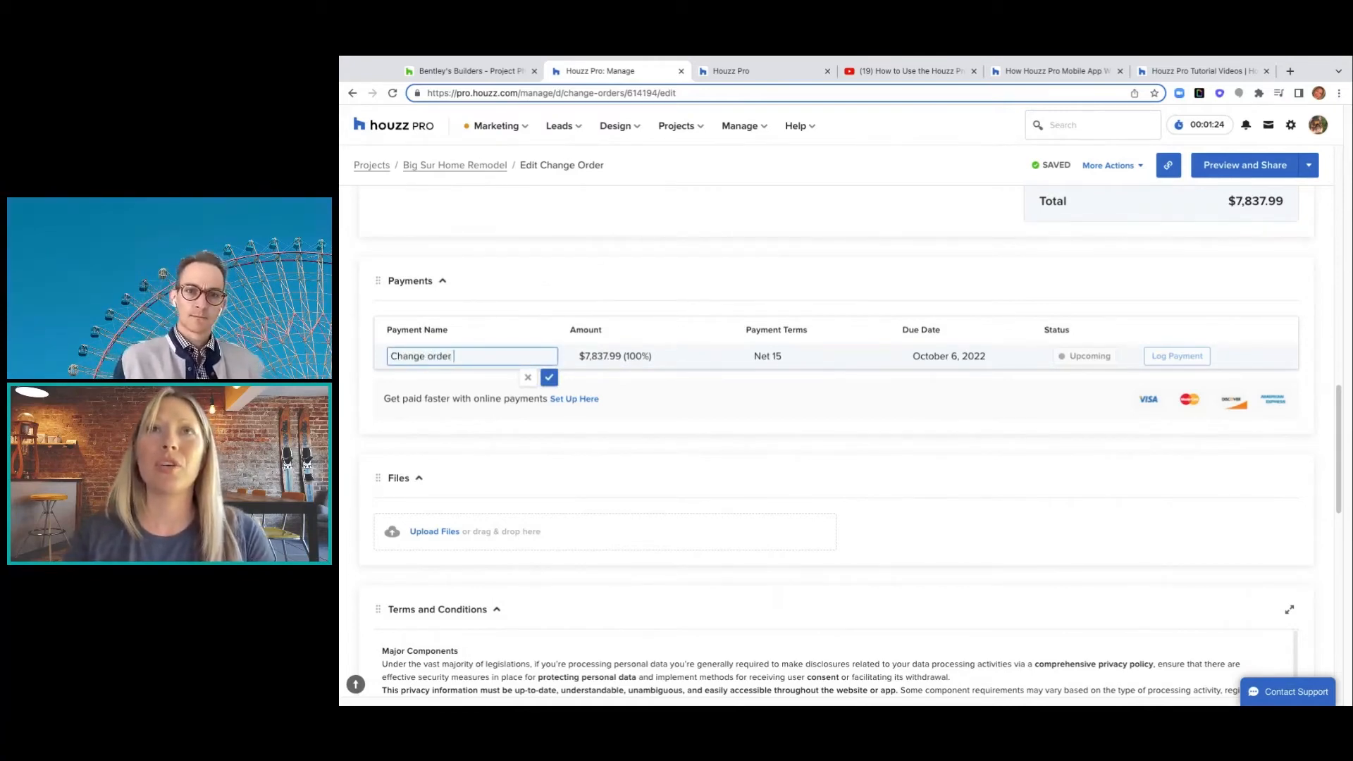
left_click(549, 378)
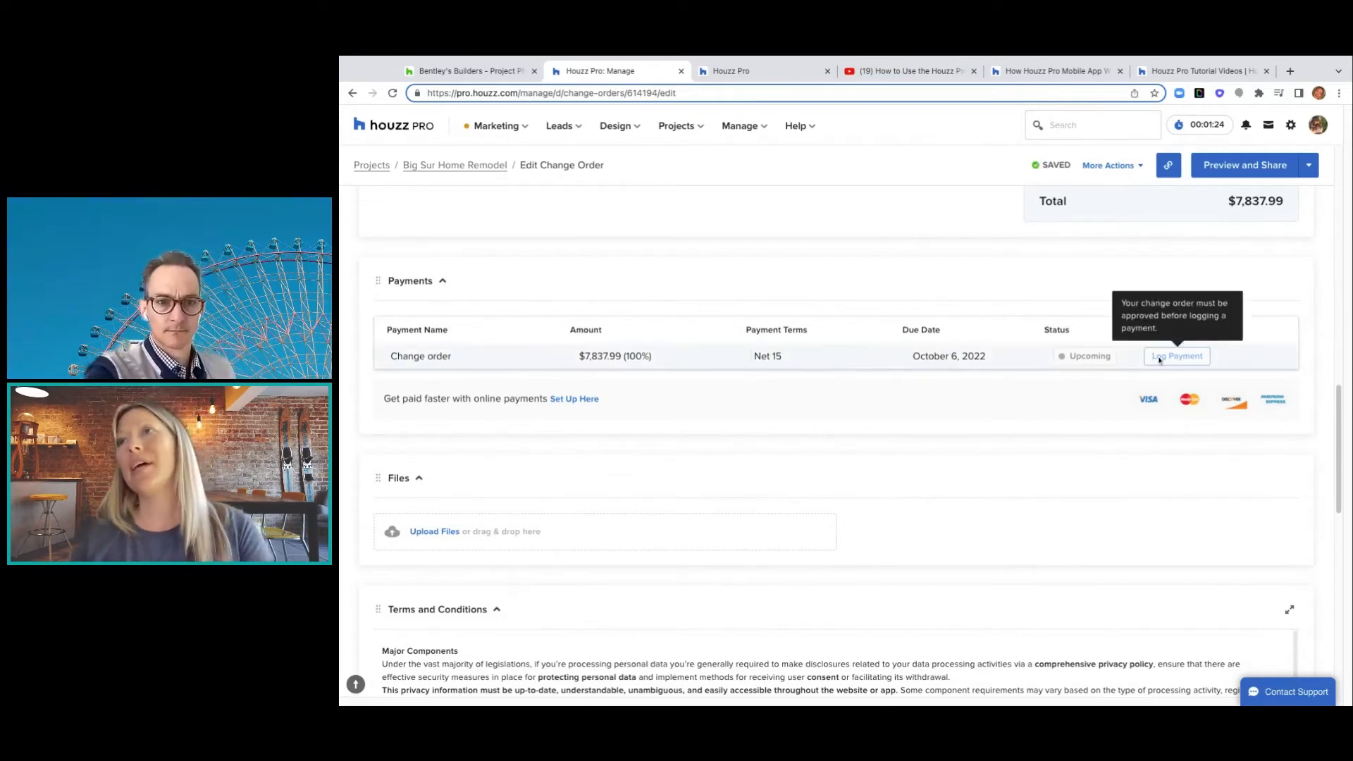
- Set the payment terms to Due on Receipt, moving the due date to September 21, 2022
left_click(788, 360)
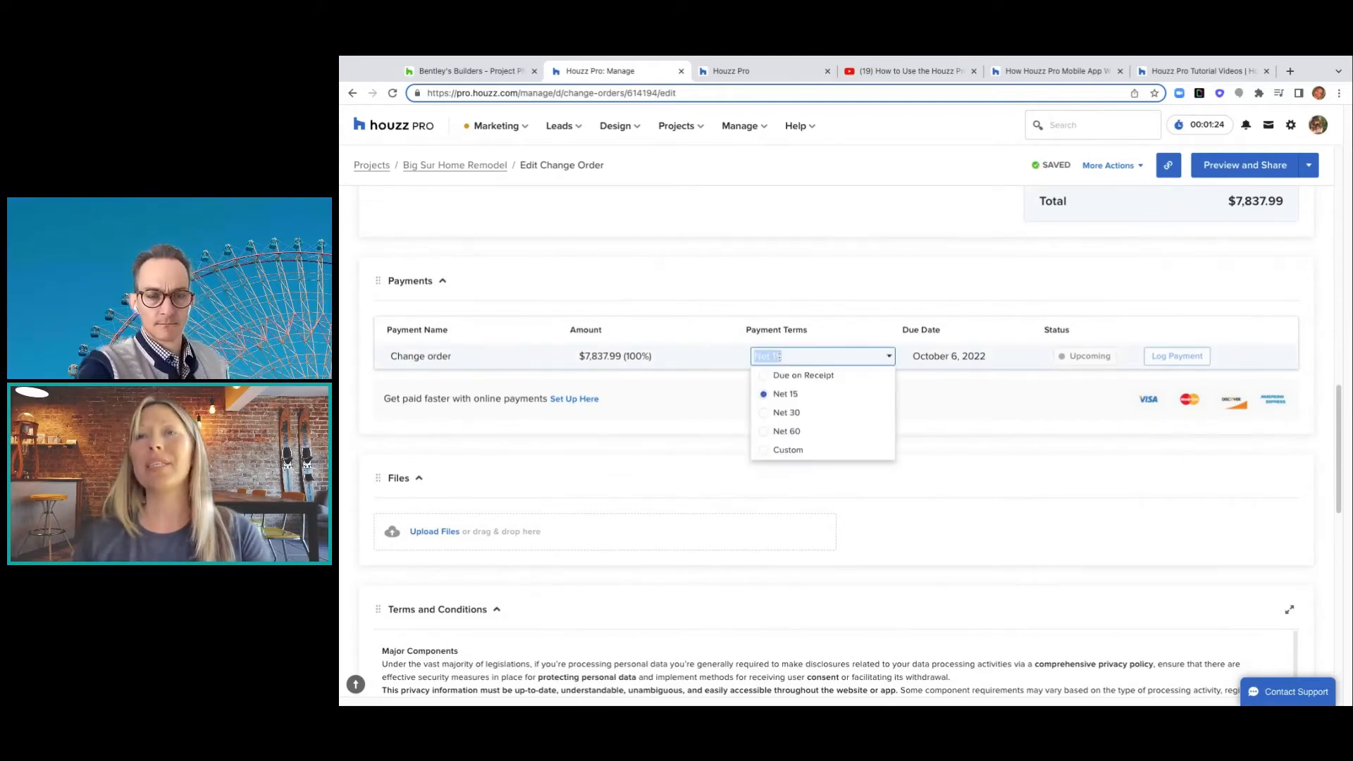
left_click(804, 375)
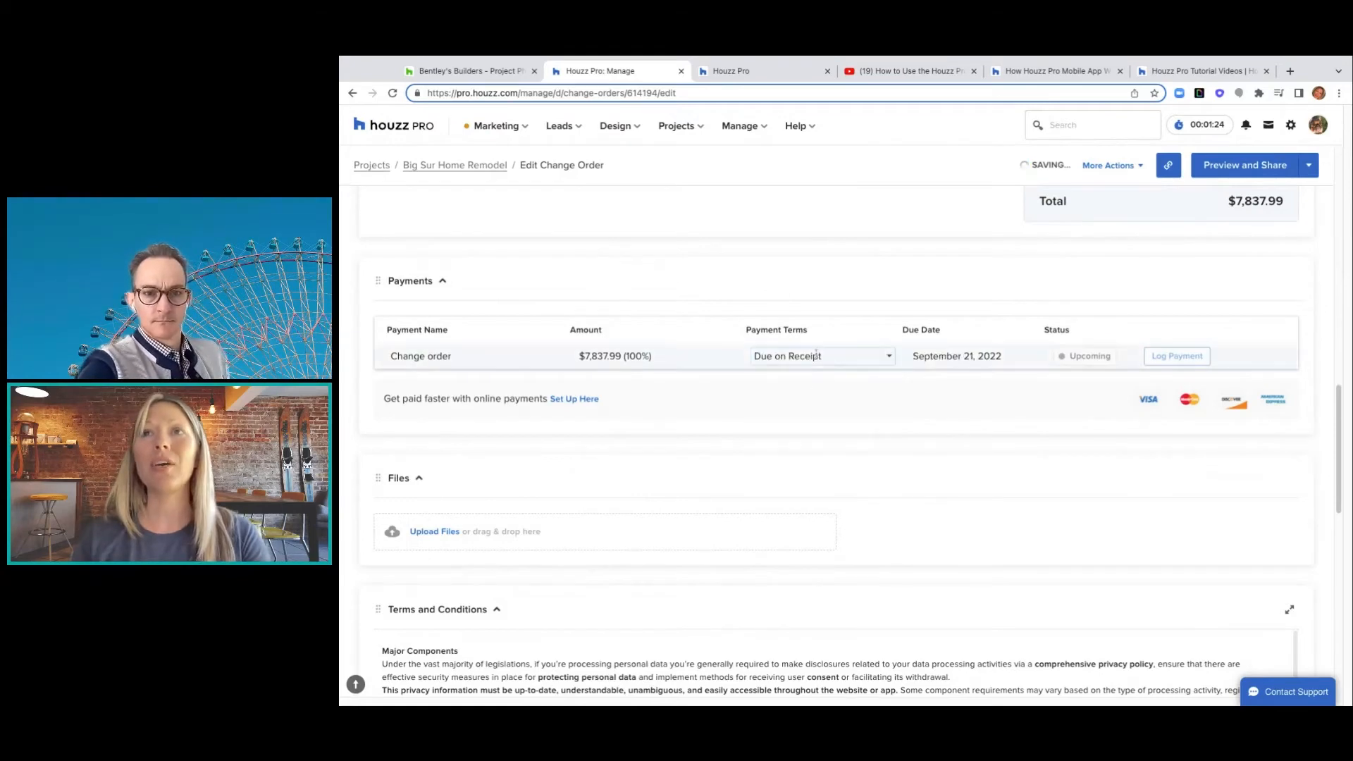
left_click(796, 357)
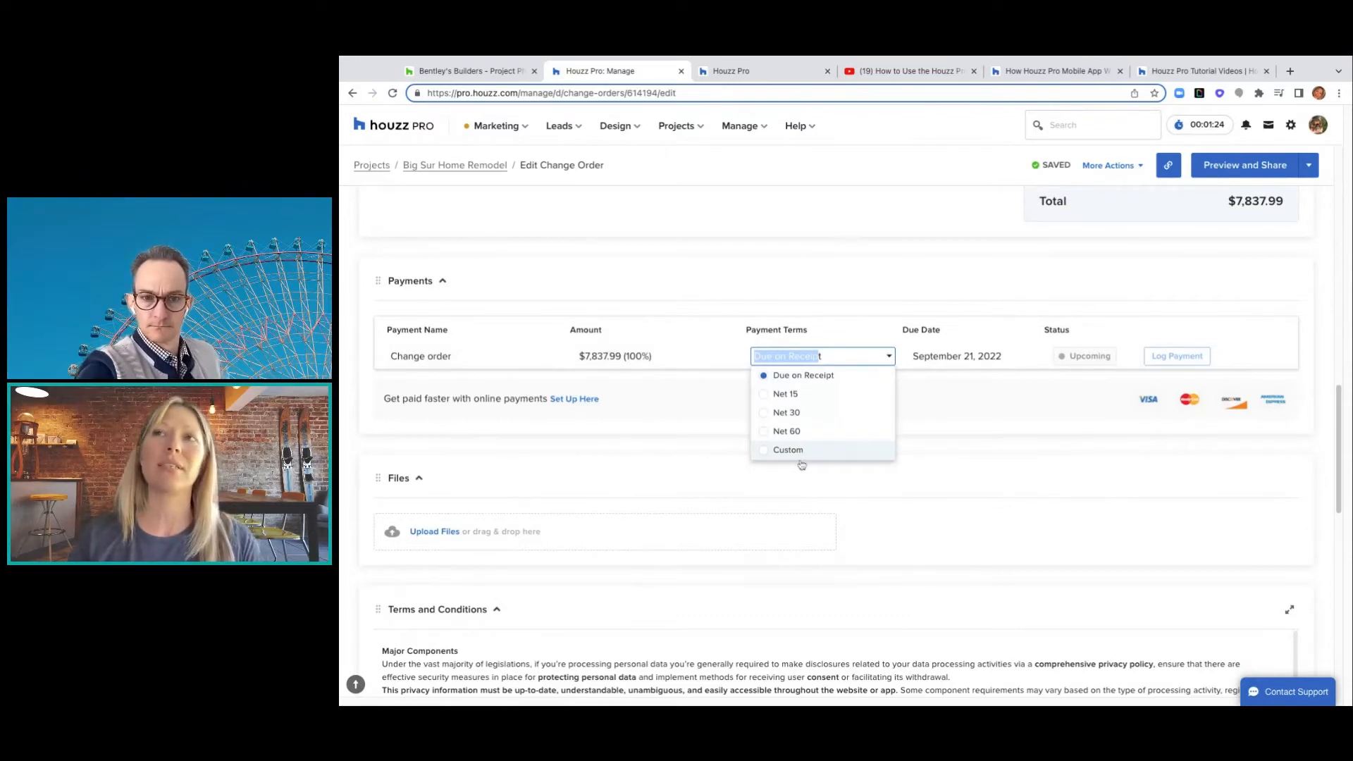
left_click(853, 356)
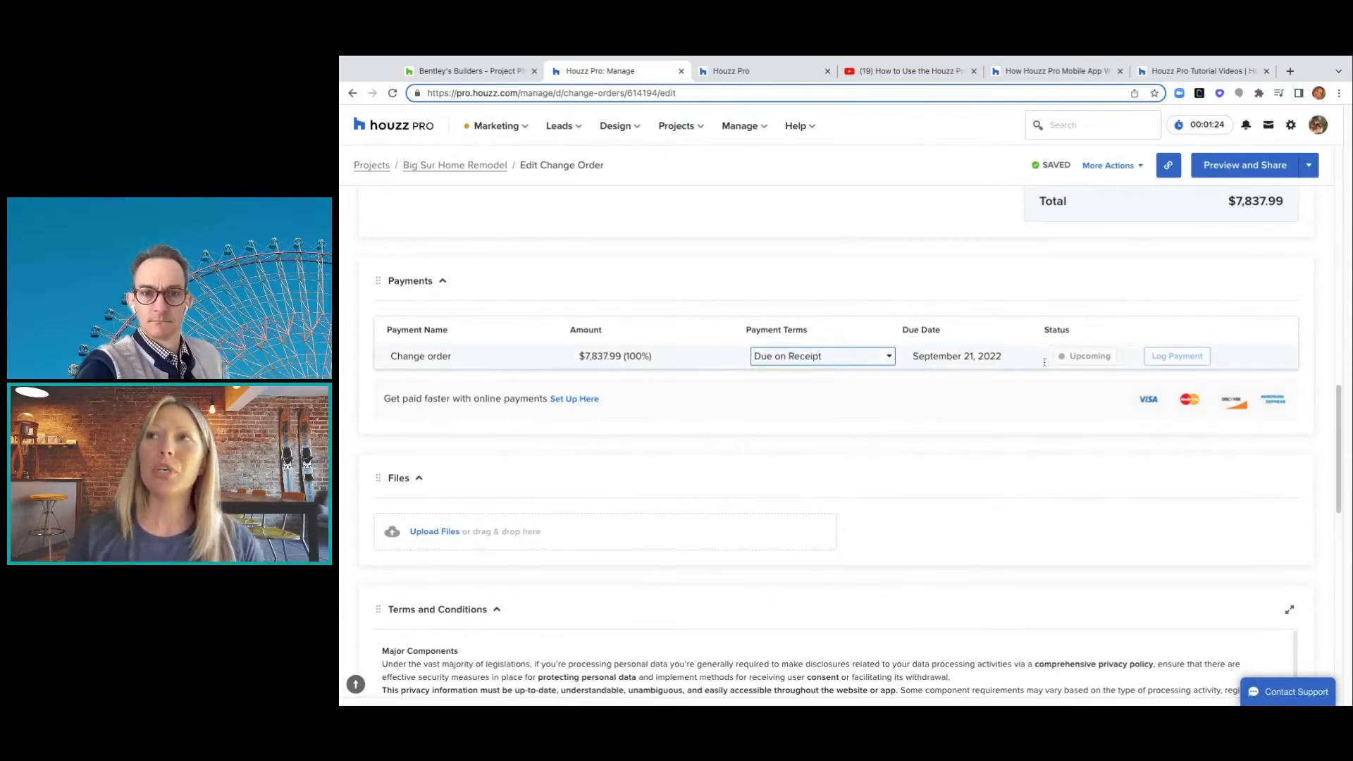
scroll(1187, 432, "down", 4)
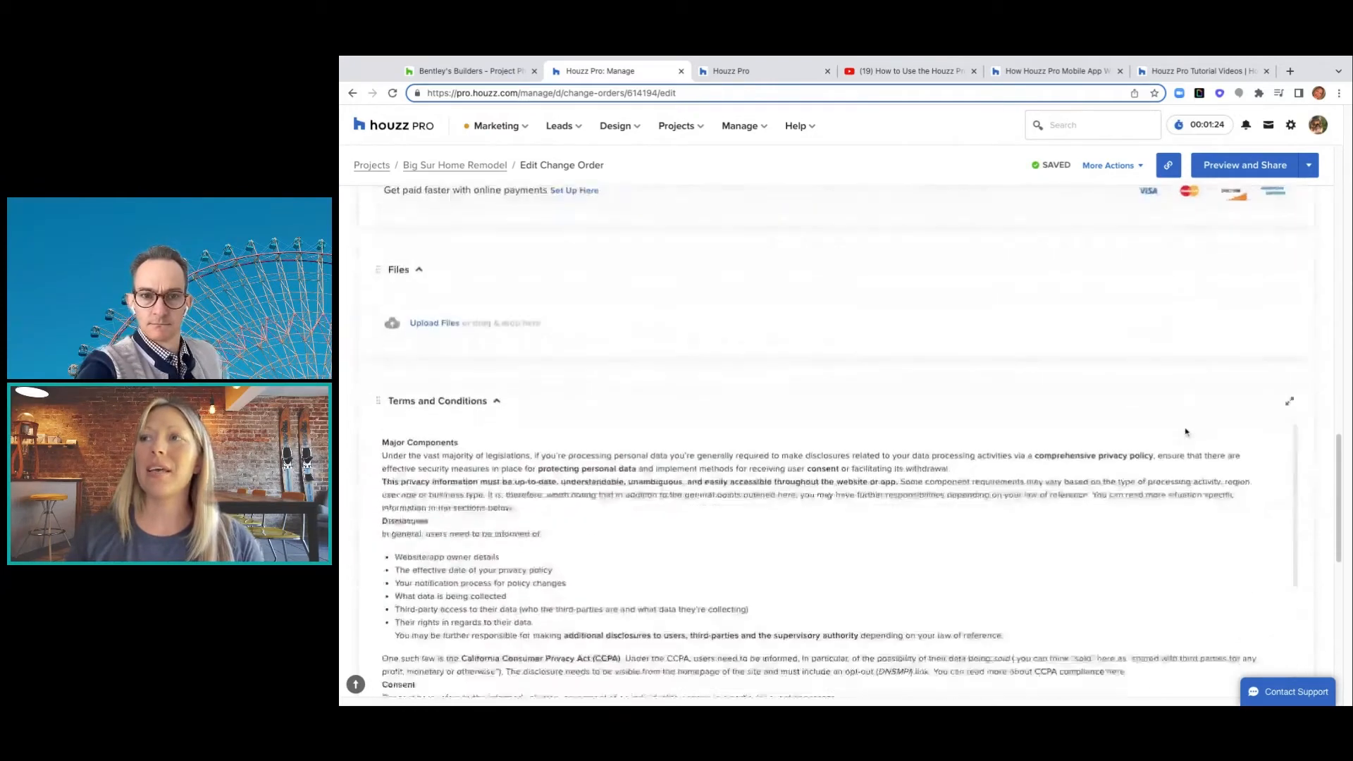
- Review the client preview of the change order and open its Share Details
left_click(1209, 173)
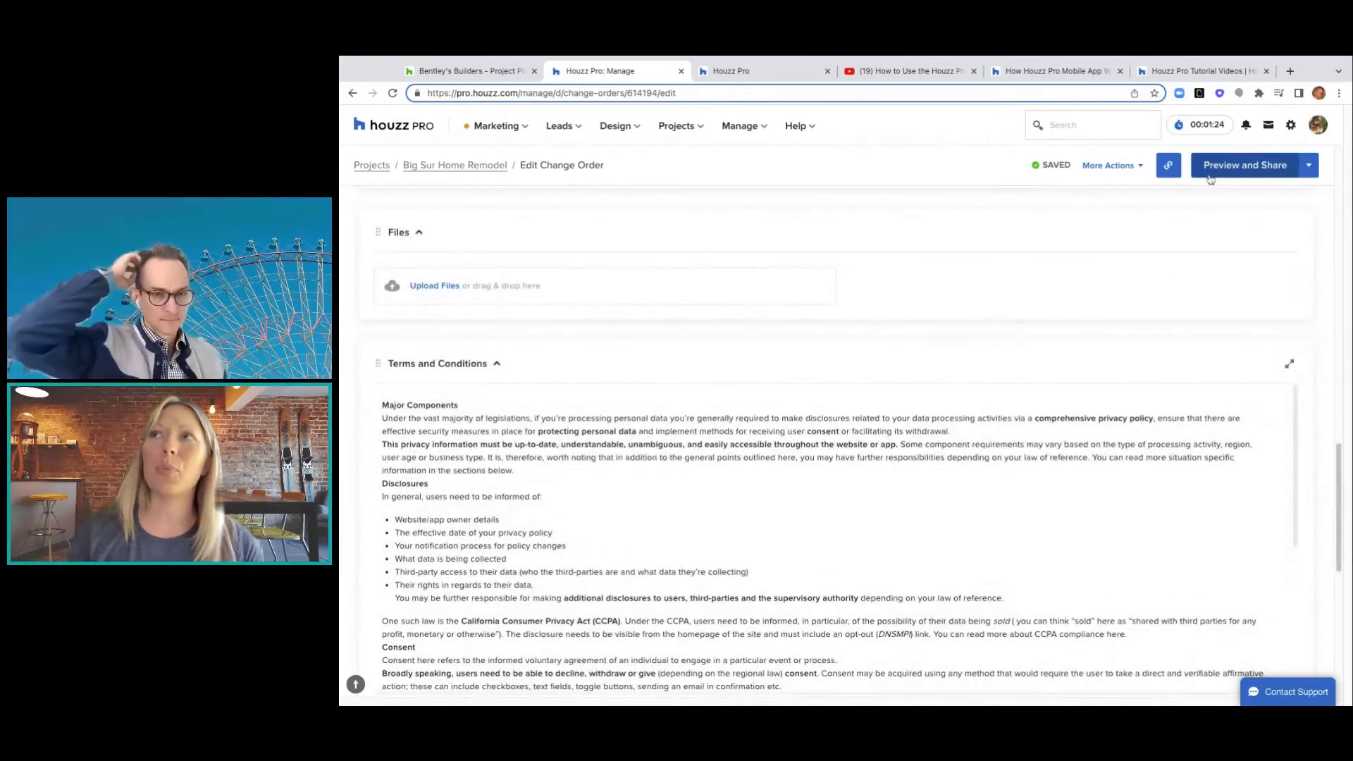
scroll(1131, 384, "down", 3)
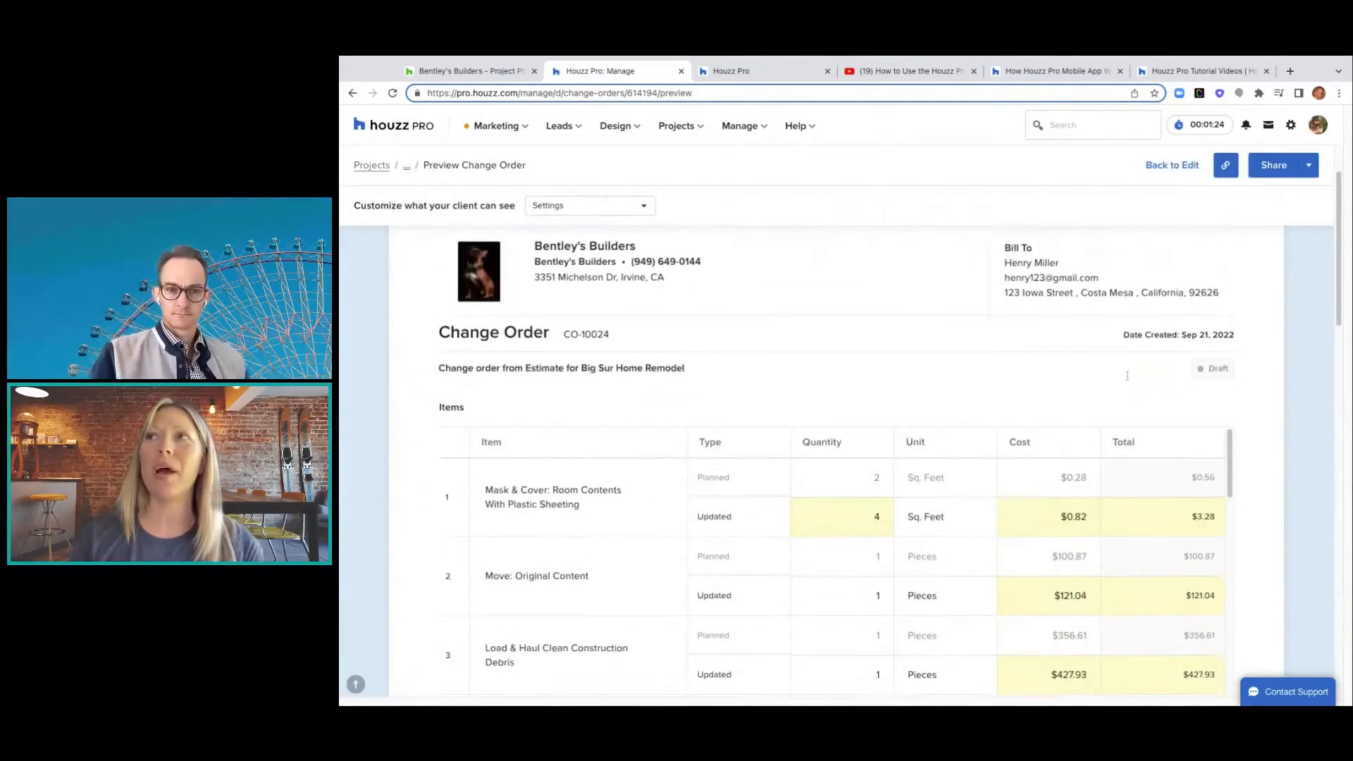
scroll(1335, 278, "down", 1)
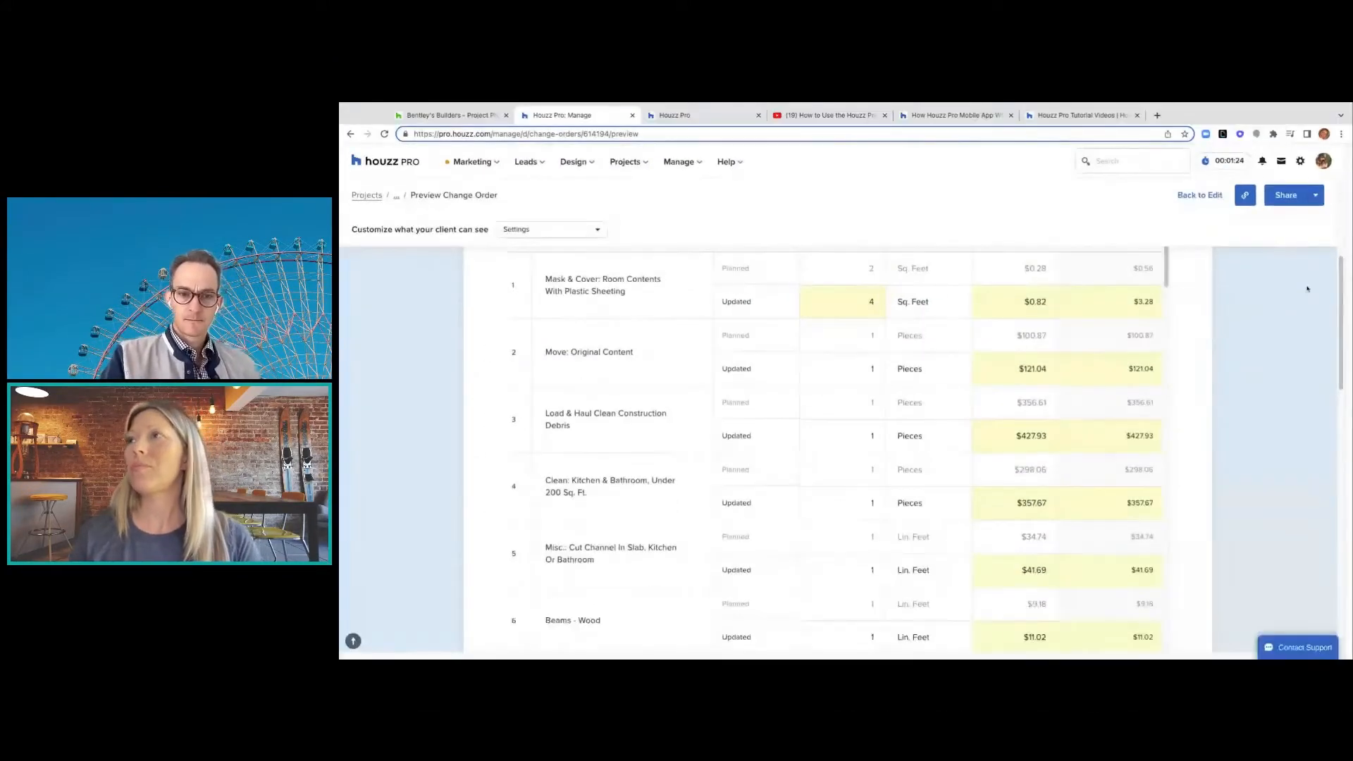
scroll(1332, 296, "down", 10)
scroll(1341, 292, "down", 4)
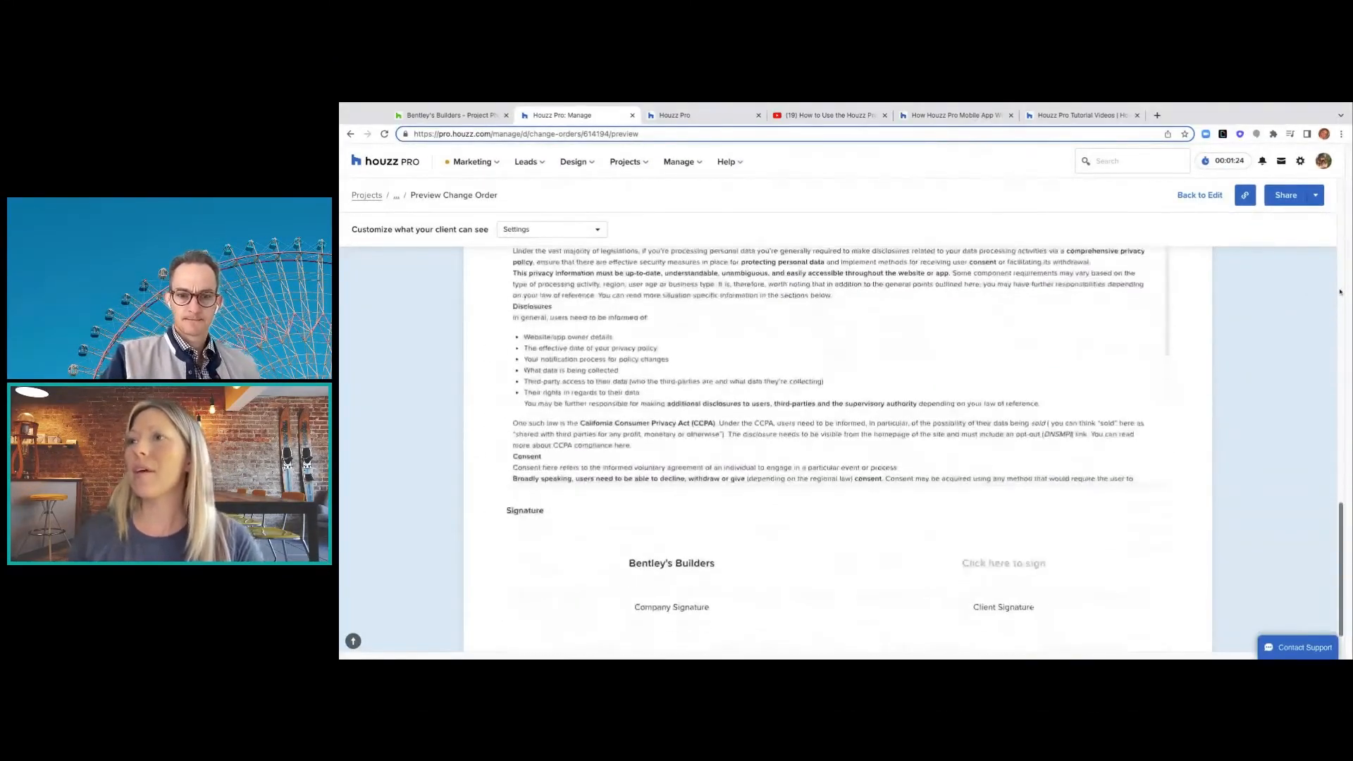
scroll(1340, 292, "up", 10)
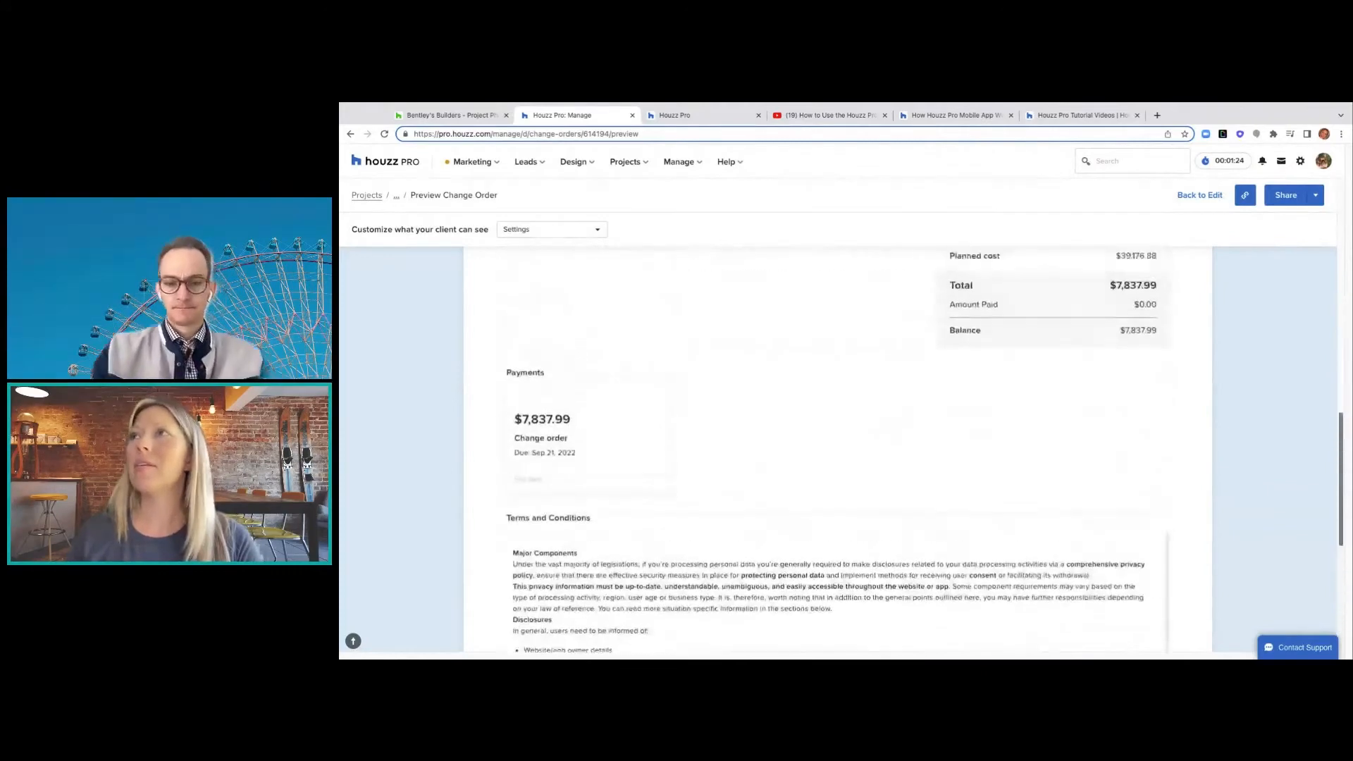
left_click(1287, 197)
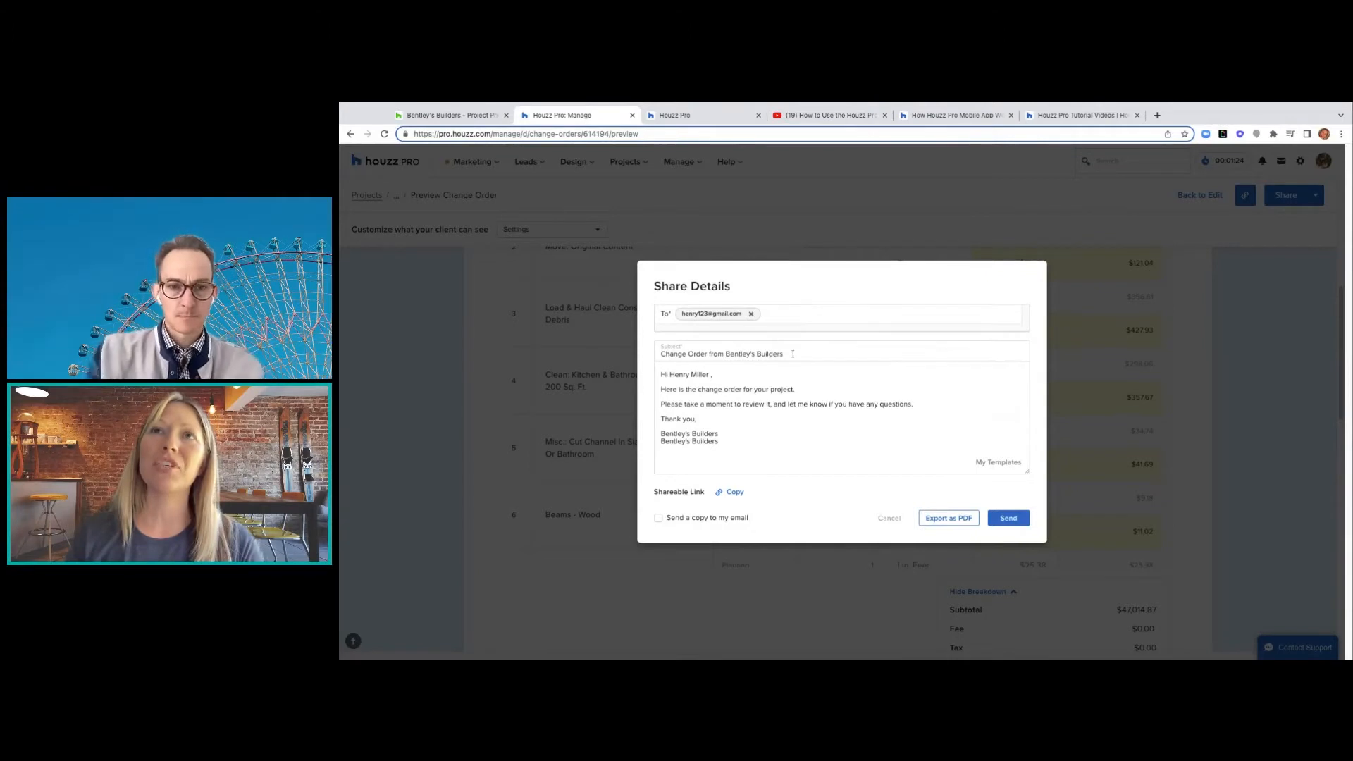
- Send the change order to the client with its default subject and return to the project
left_click(795, 354)
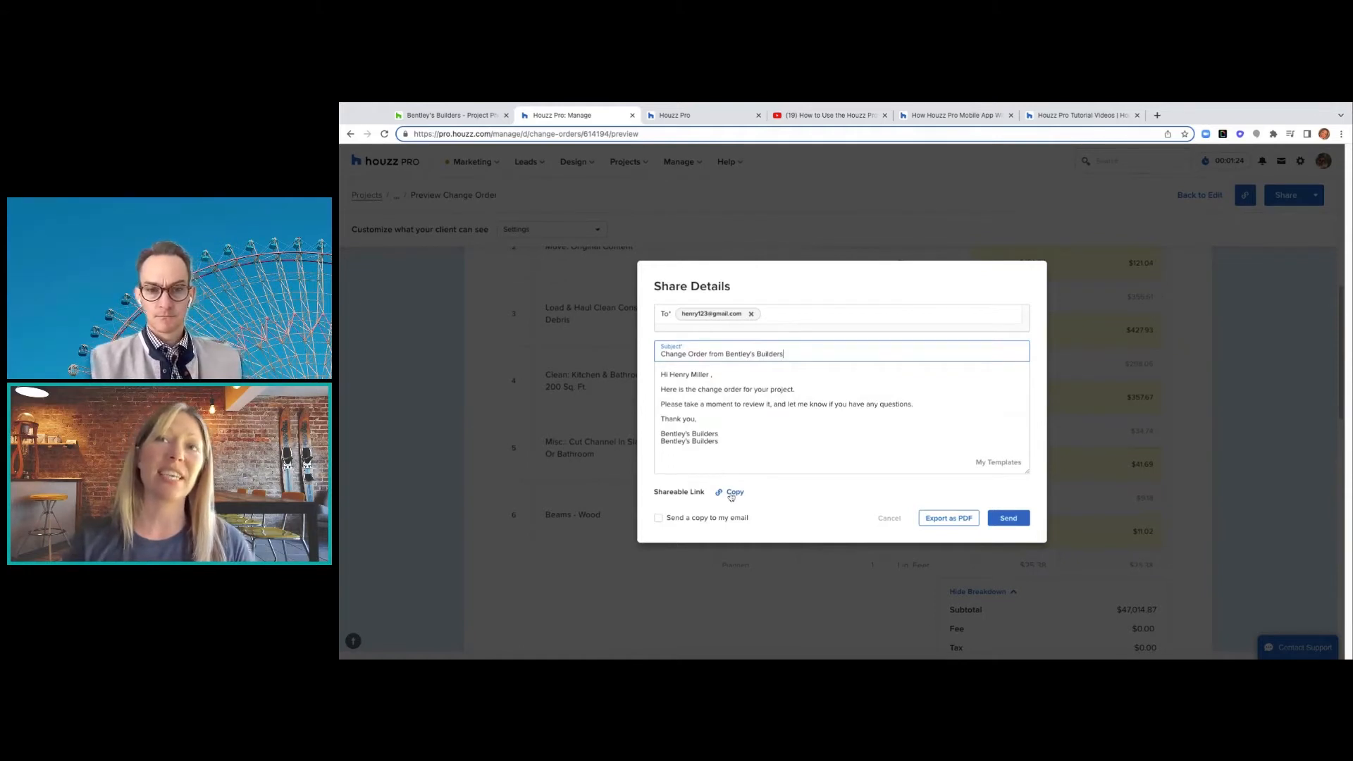
left_click(658, 523)
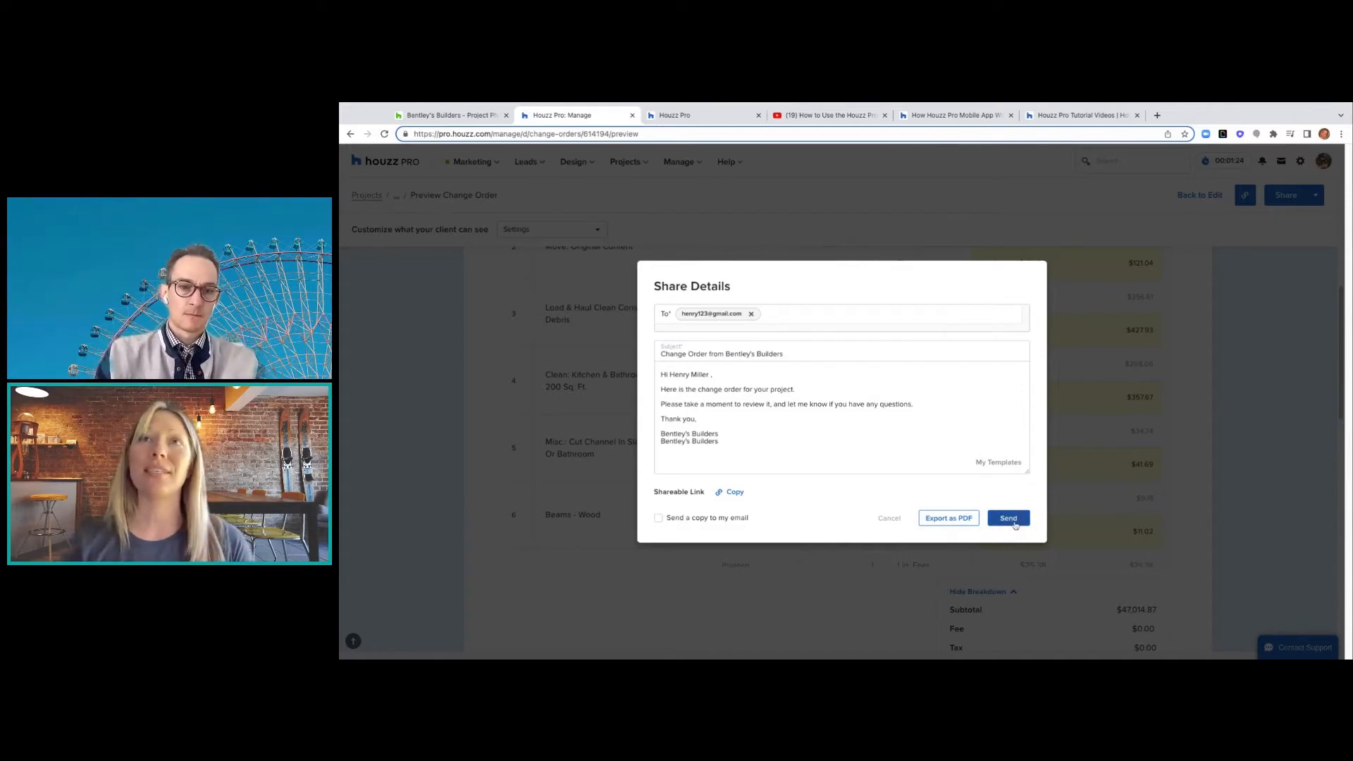
left_click(1015, 525)
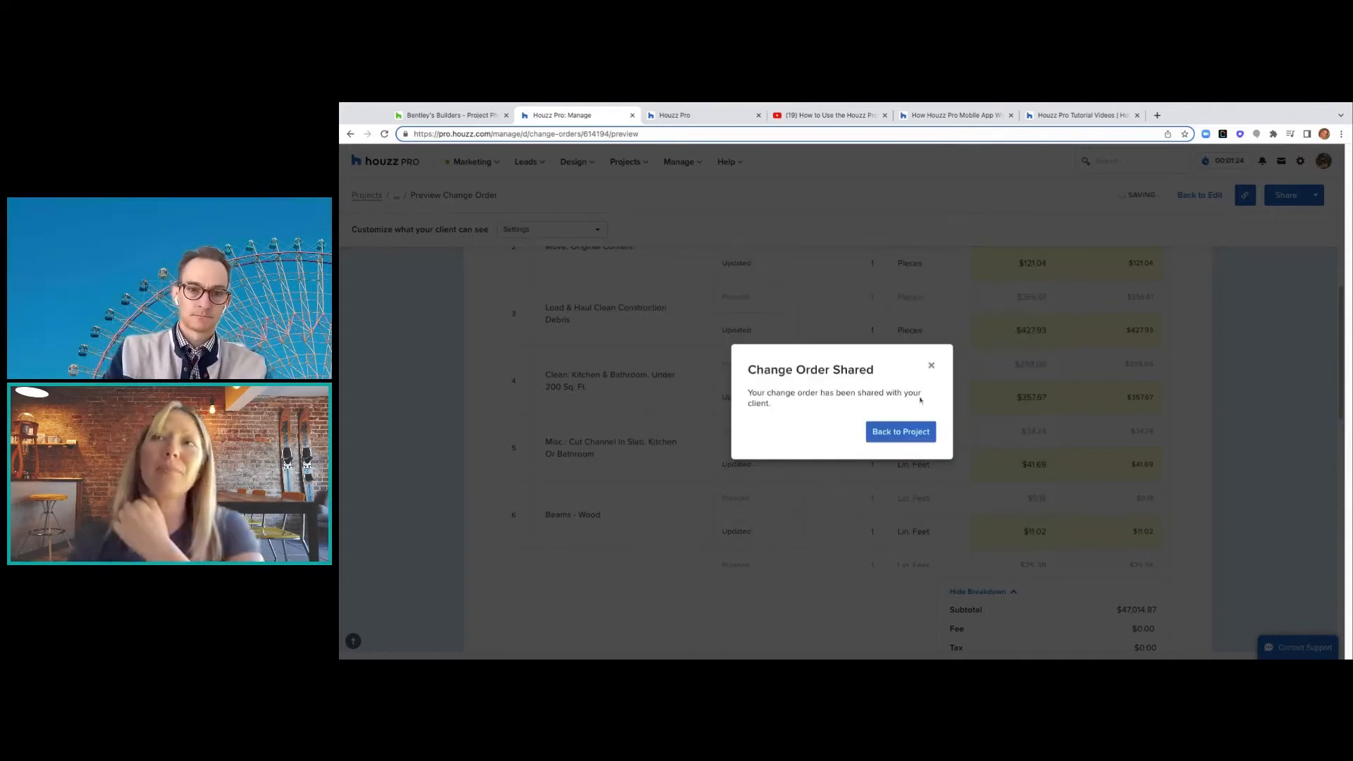
left_click(905, 431)
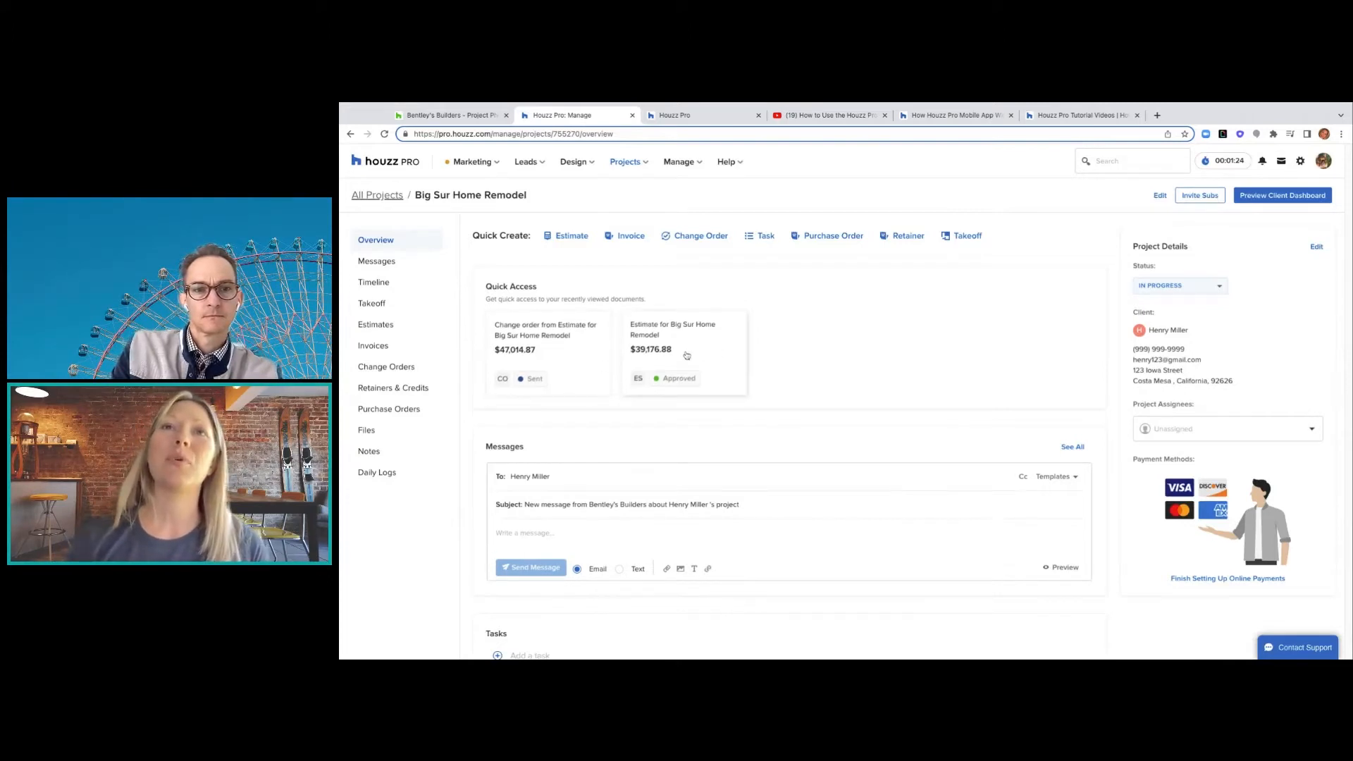
- Open the shared change order CO-10024 and mark it Approved
left_click(577, 355)
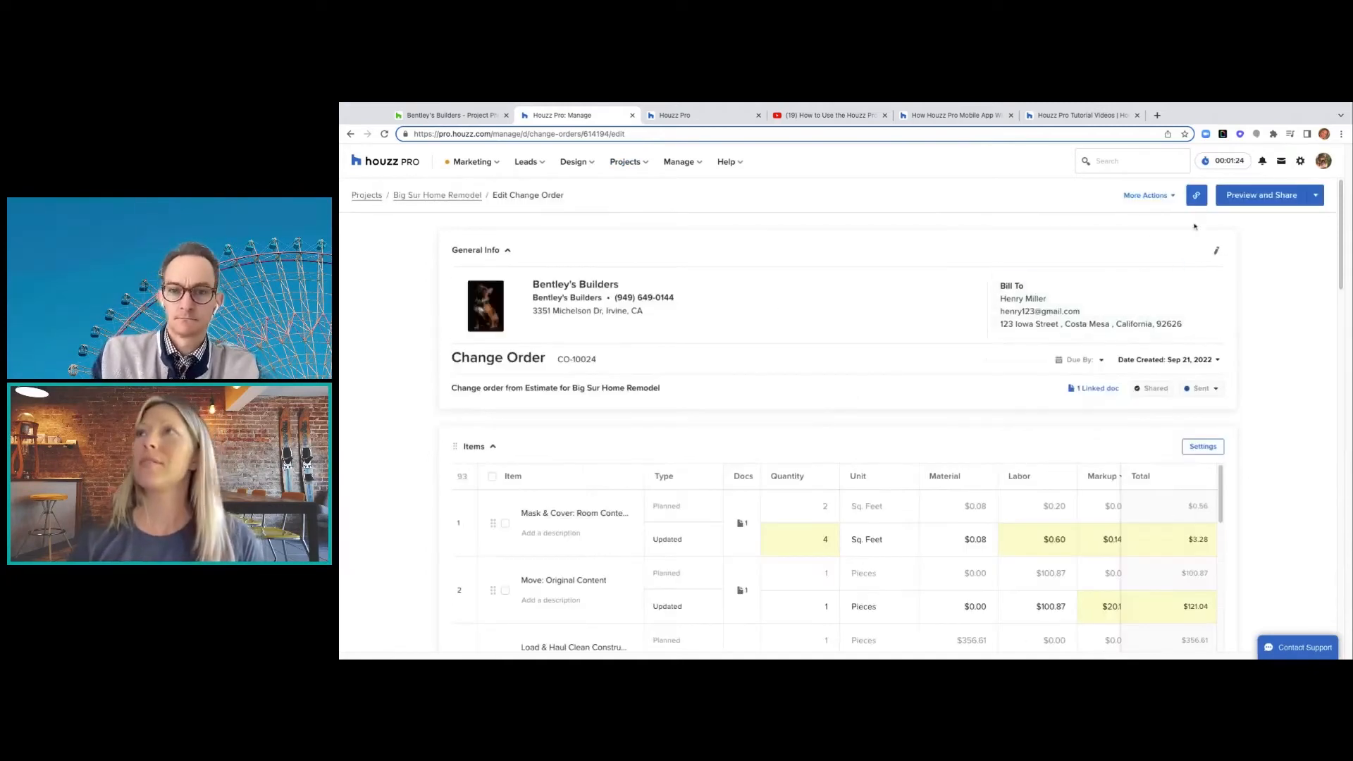
left_click(1175, 197)
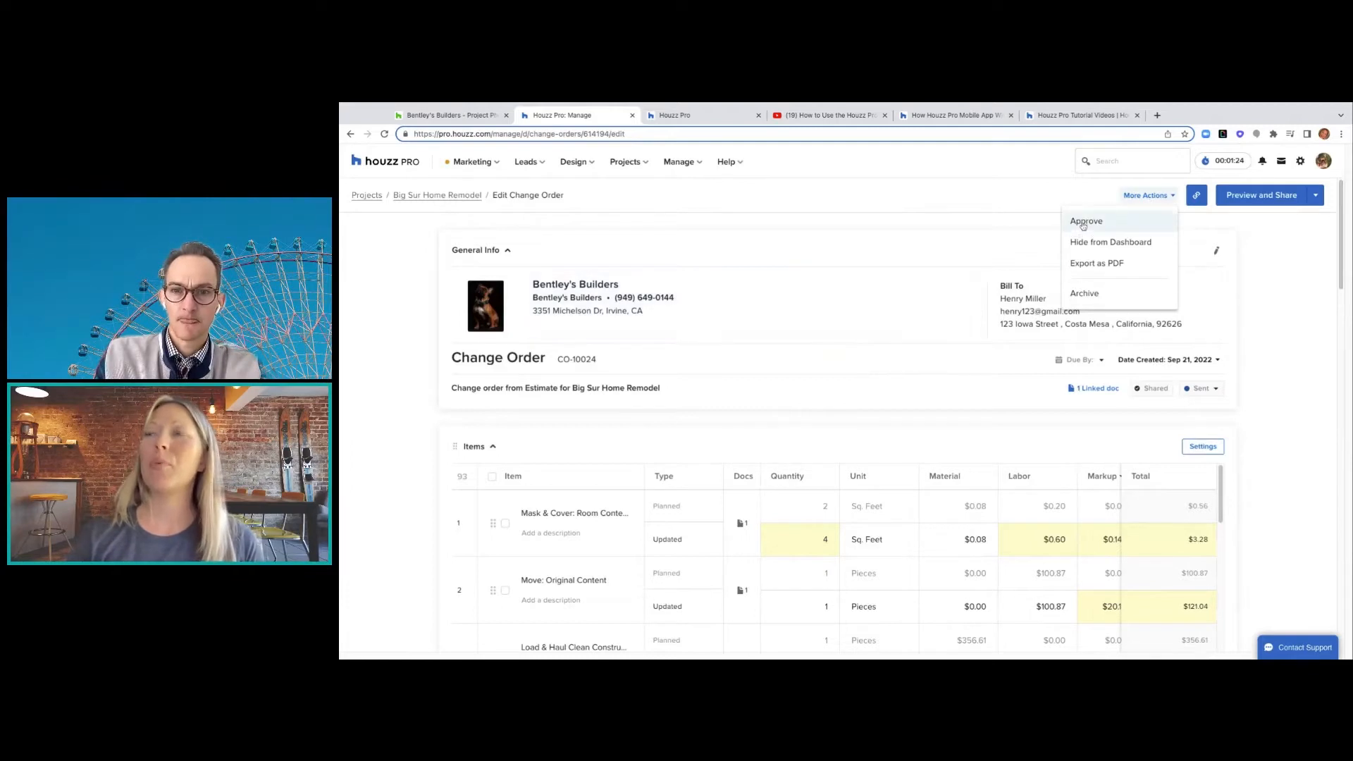
left_click(1083, 225)
left_click(928, 431)
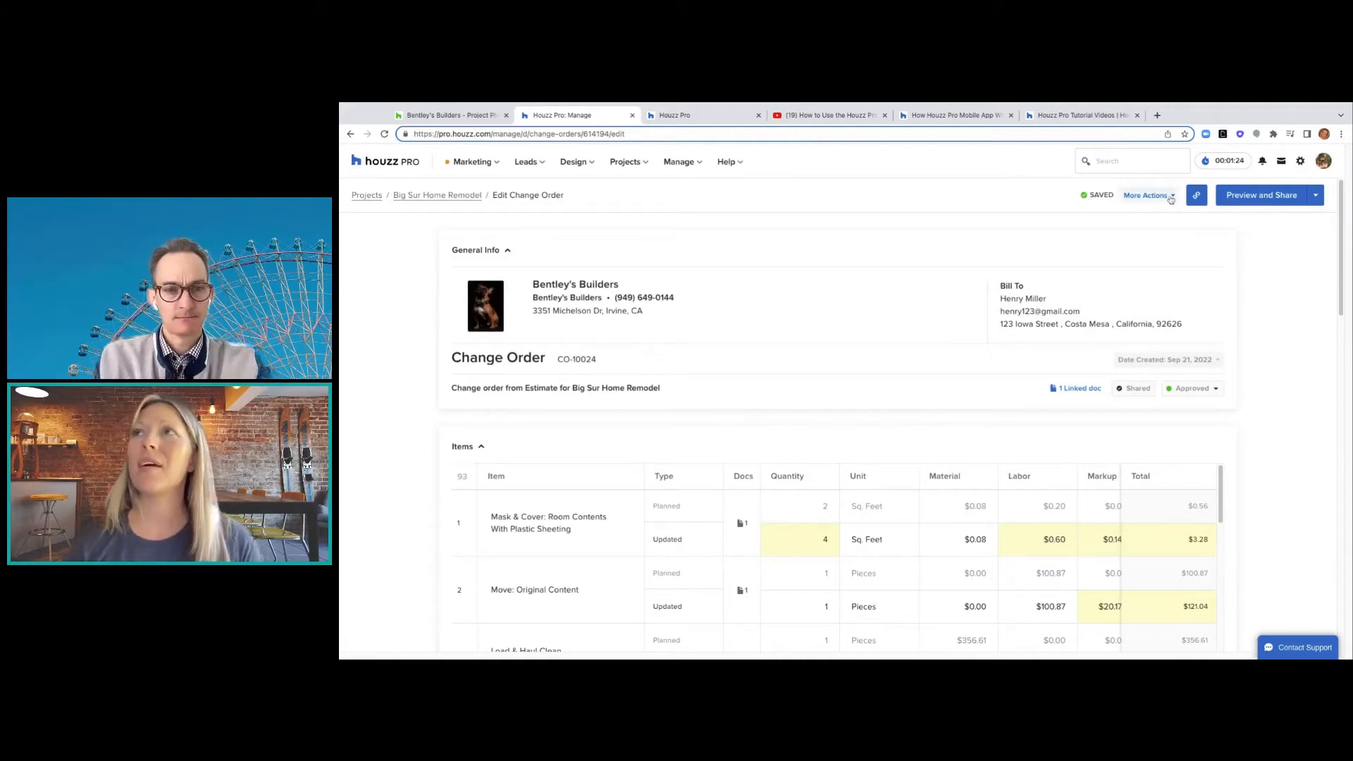
- Review the change order's extra actions and return to the project's Change Orders list
left_click(1171, 199)
left_click(1004, 277)
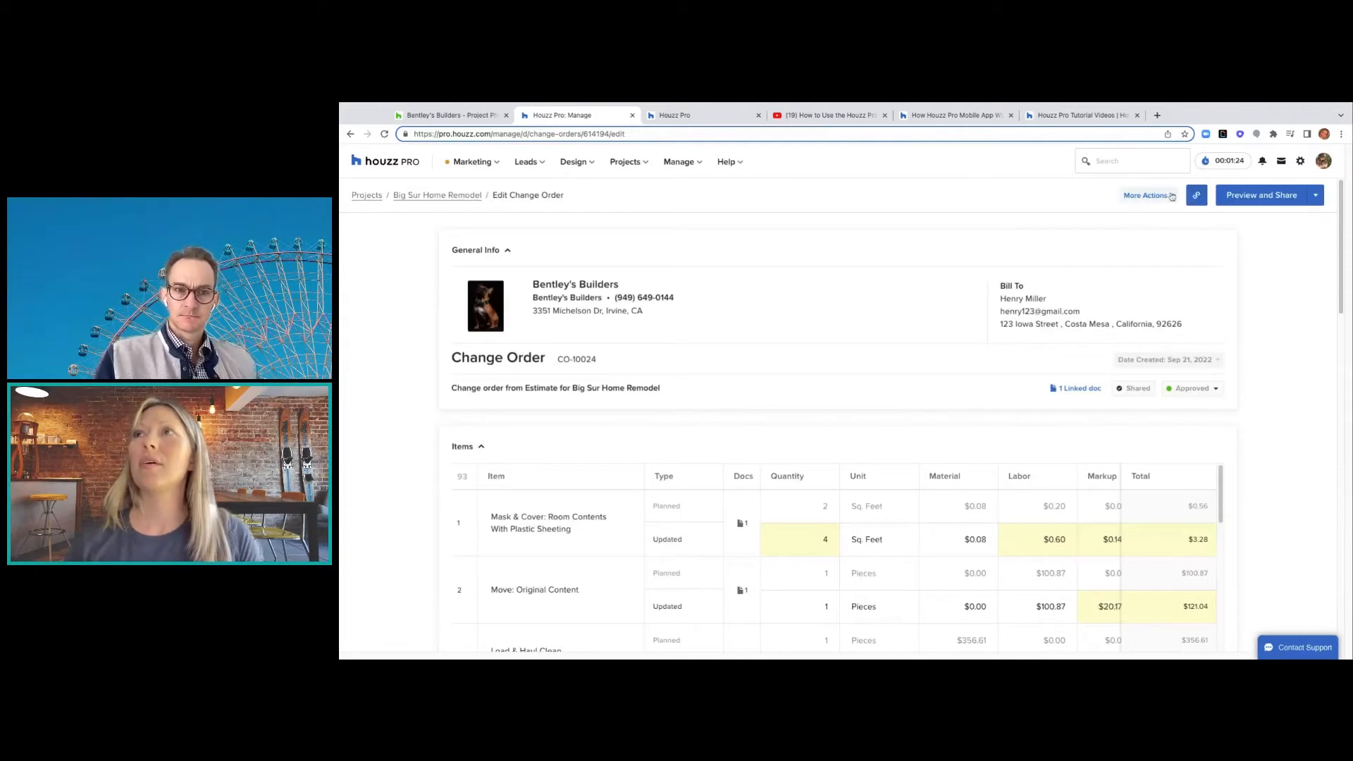
left_click(1174, 197)
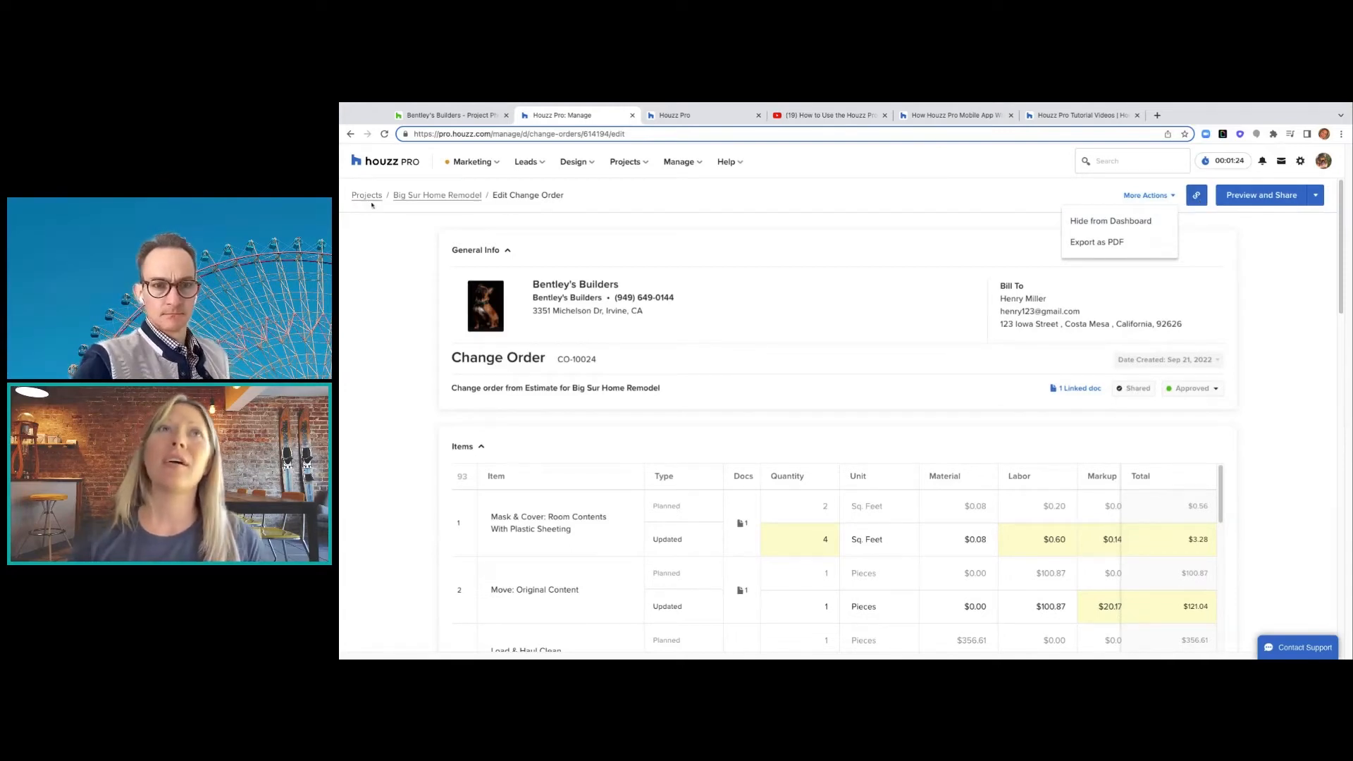
left_click(415, 198)
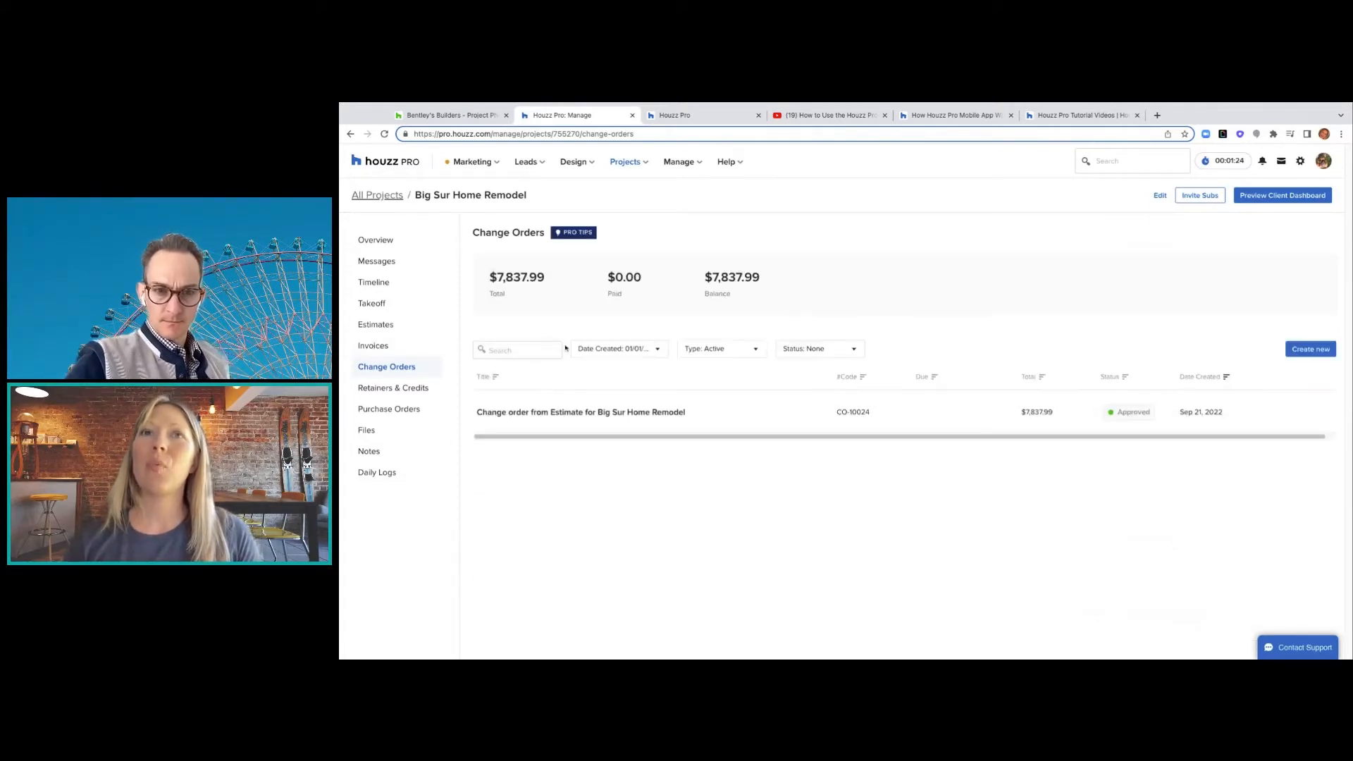
- Open the approved Estimate for Kitchen from the project overview and convert it into a draft invoice
left_click(381, 247)
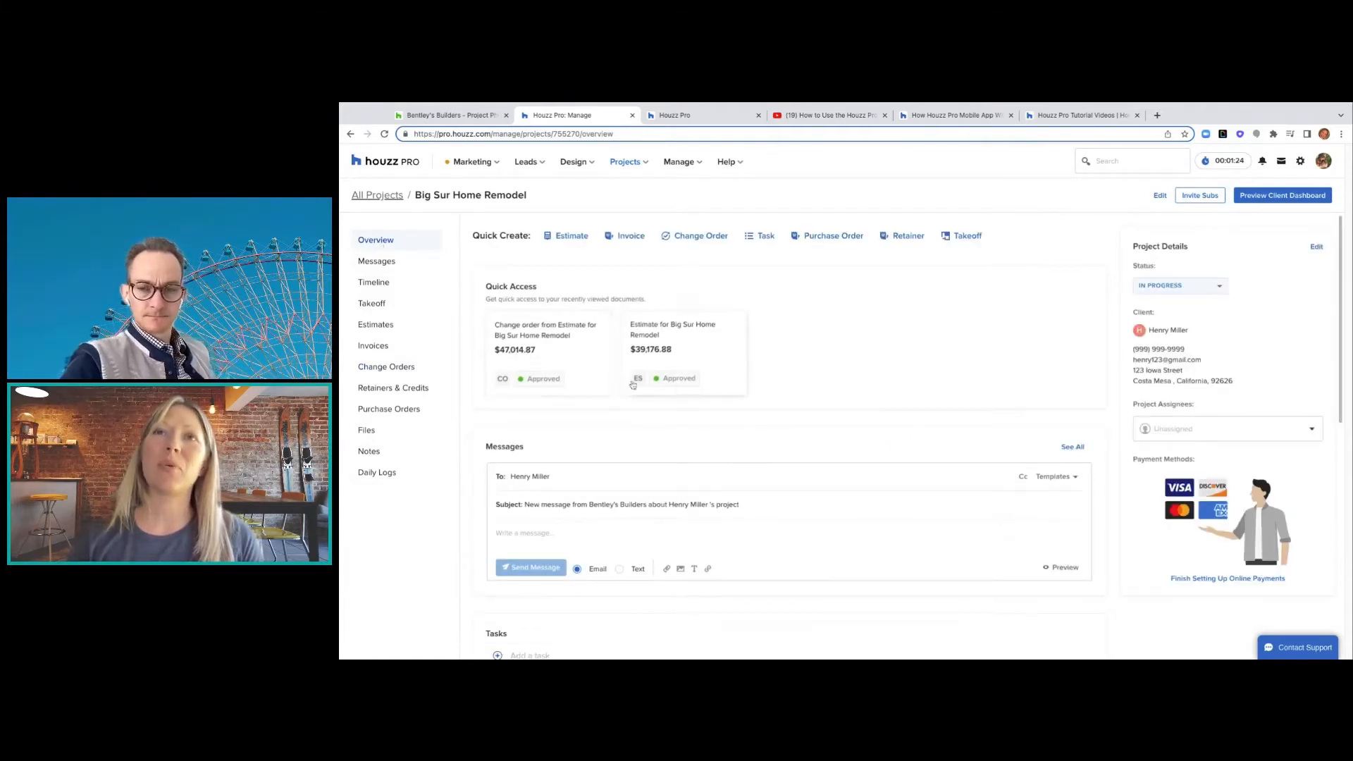
left_click(721, 344)
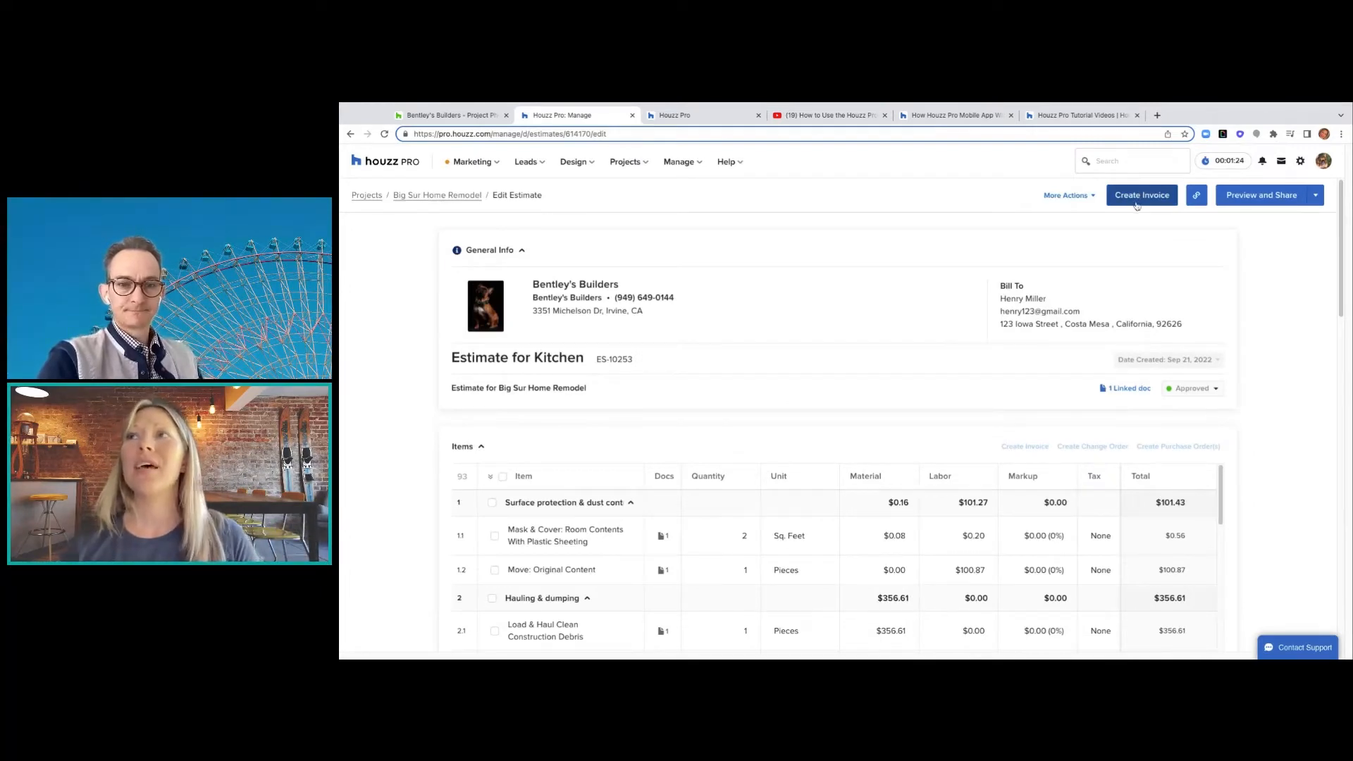
scroll(1341, 319, "down", 1)
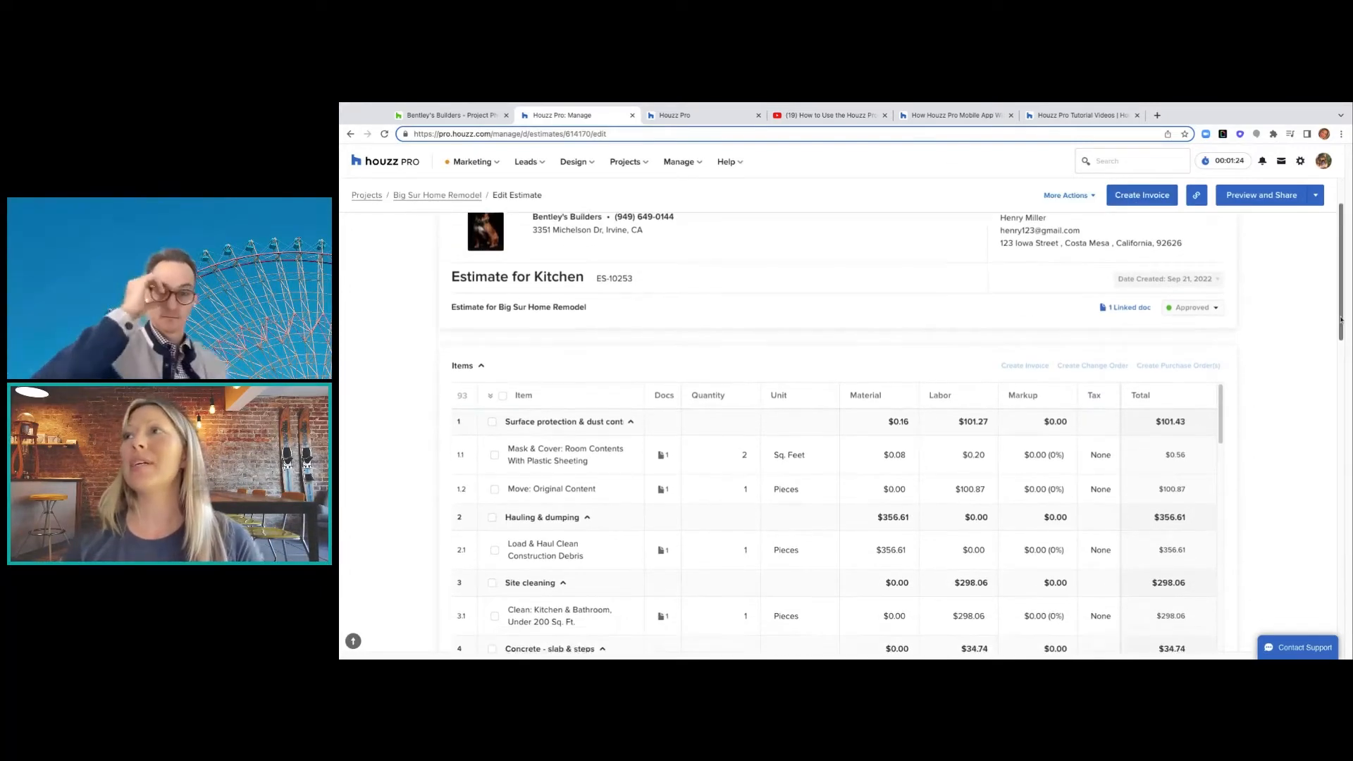
left_click_drag(1341, 320, 1341, 505)
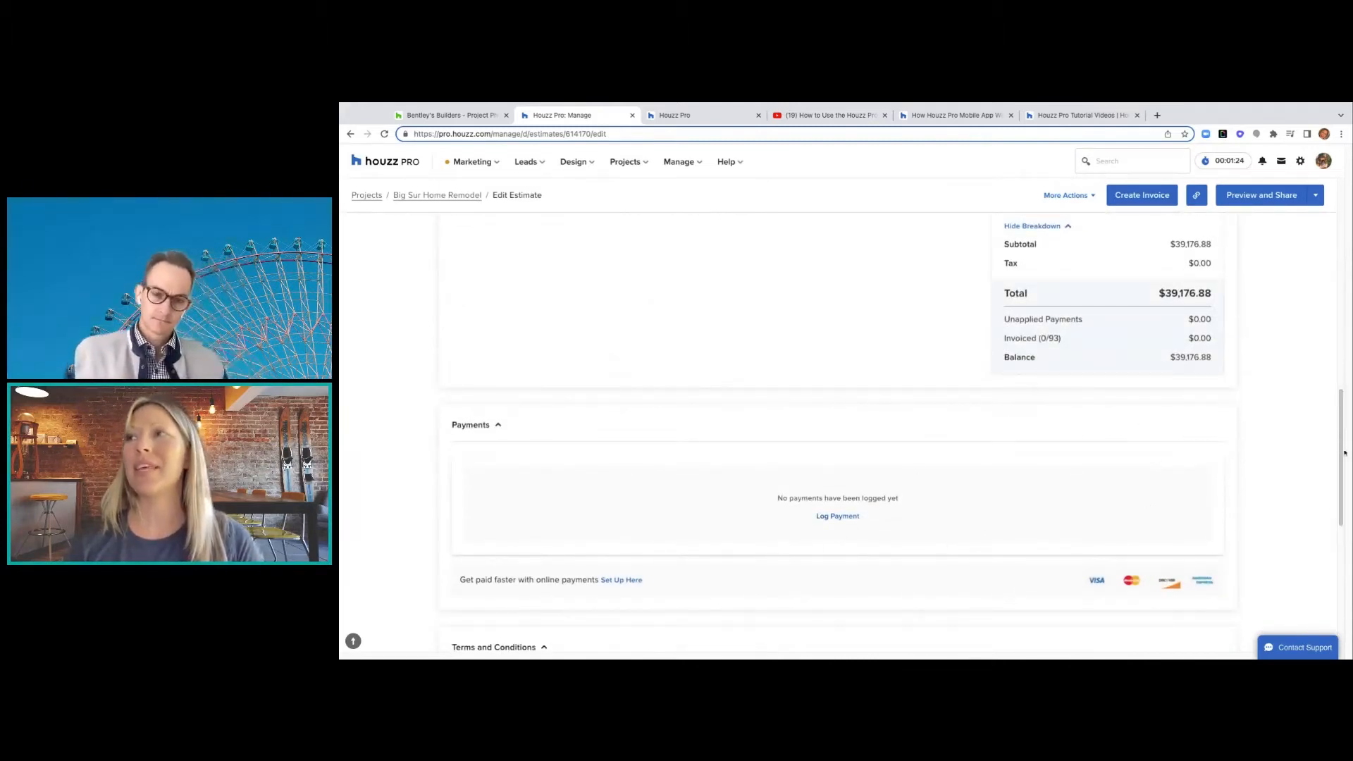
scroll(1345, 454, "up", 2)
left_click(1141, 195)
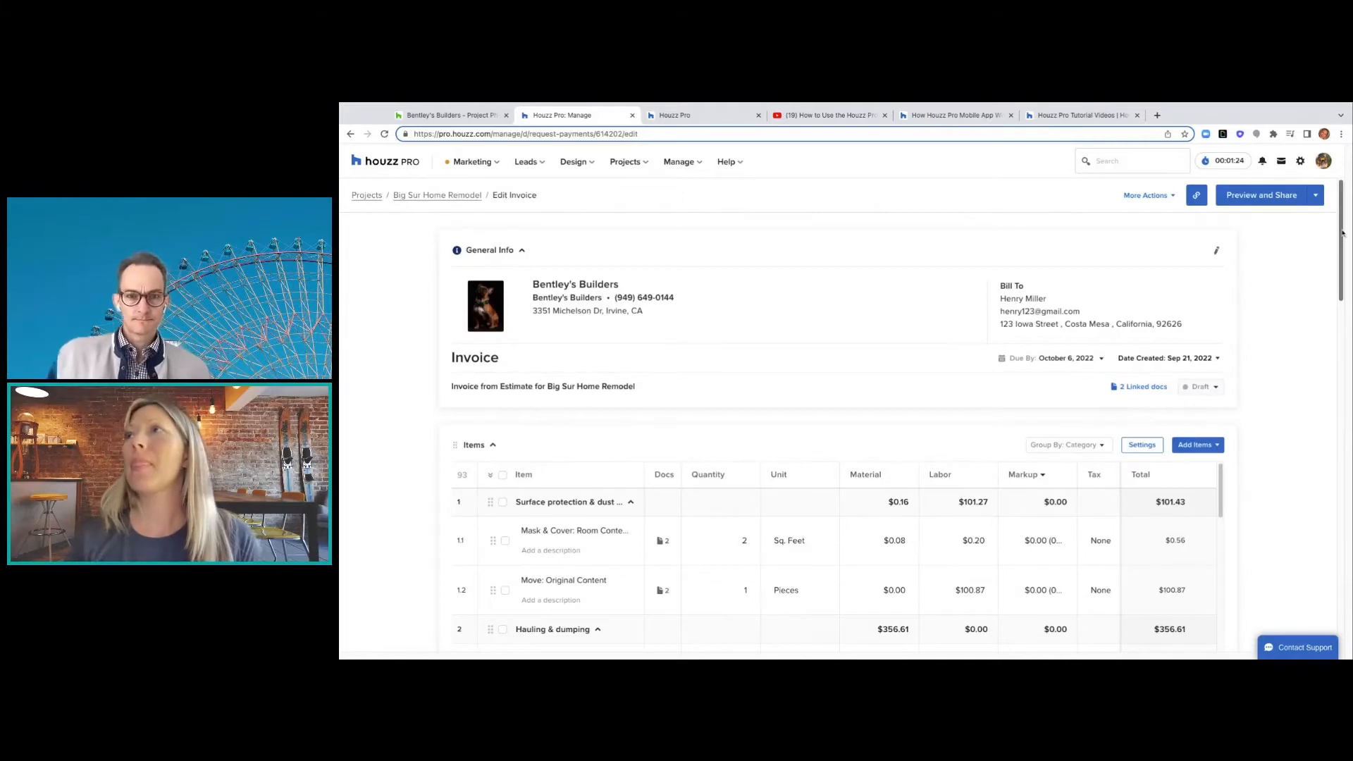
- Rename the invoice's $39,176.88 Net 15 payment from Payment 1 to Deposit
scroll(1342, 233, "down", 10)
scroll(1342, 233, "down", 3)
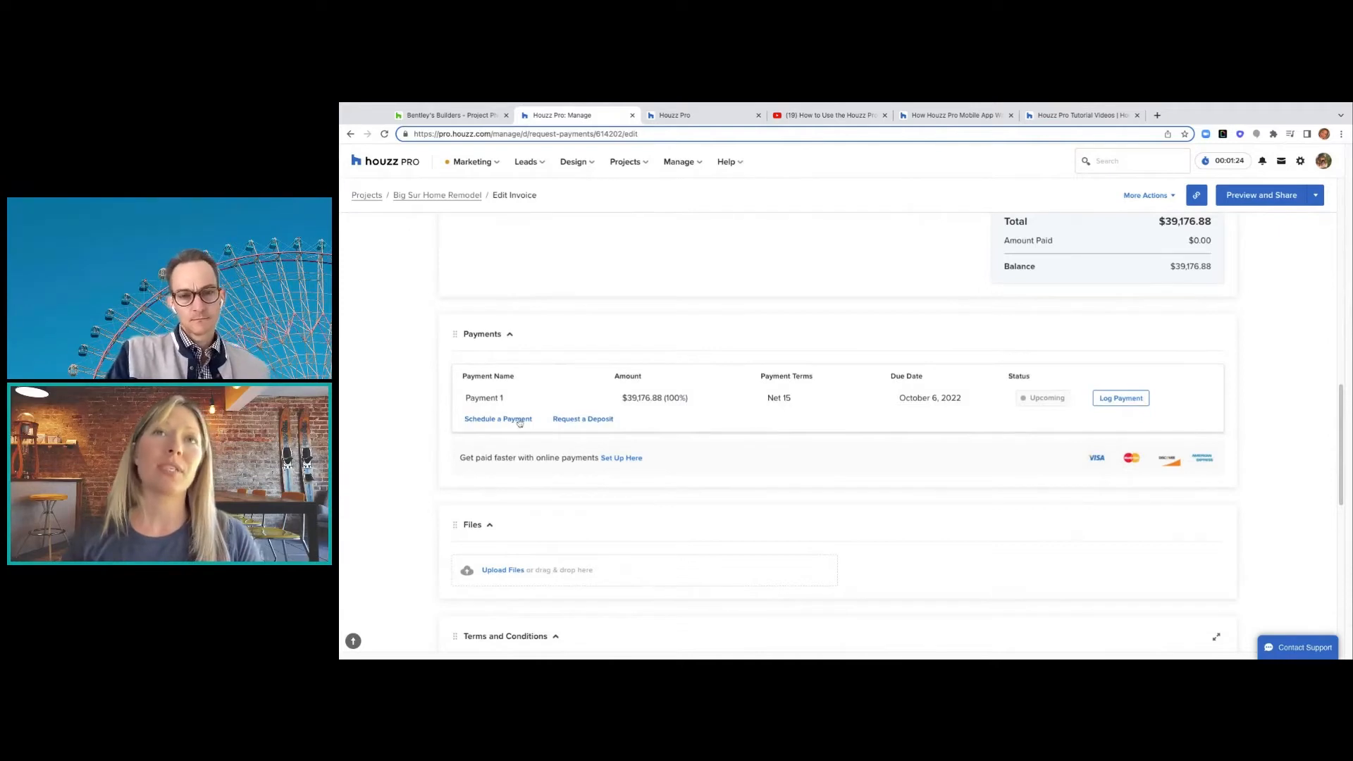
left_click(522, 397)
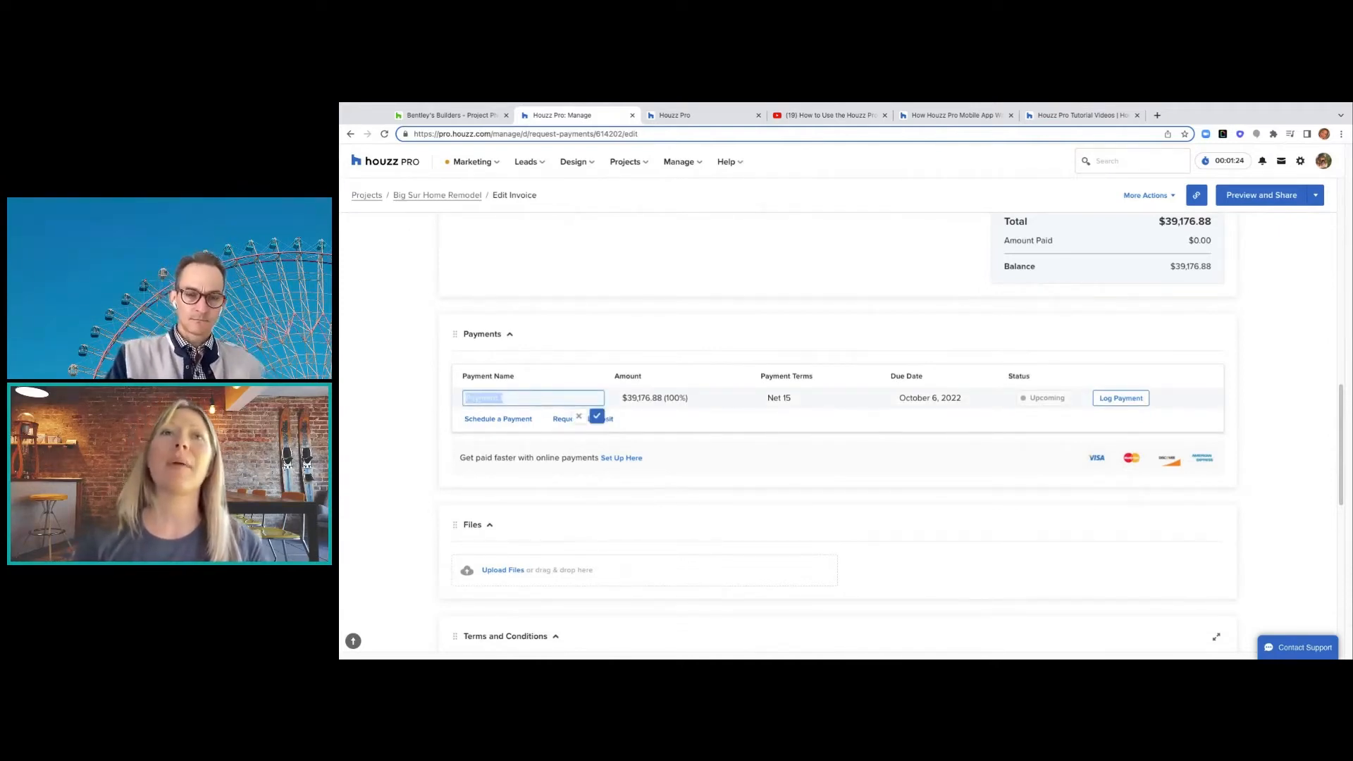
type("D")
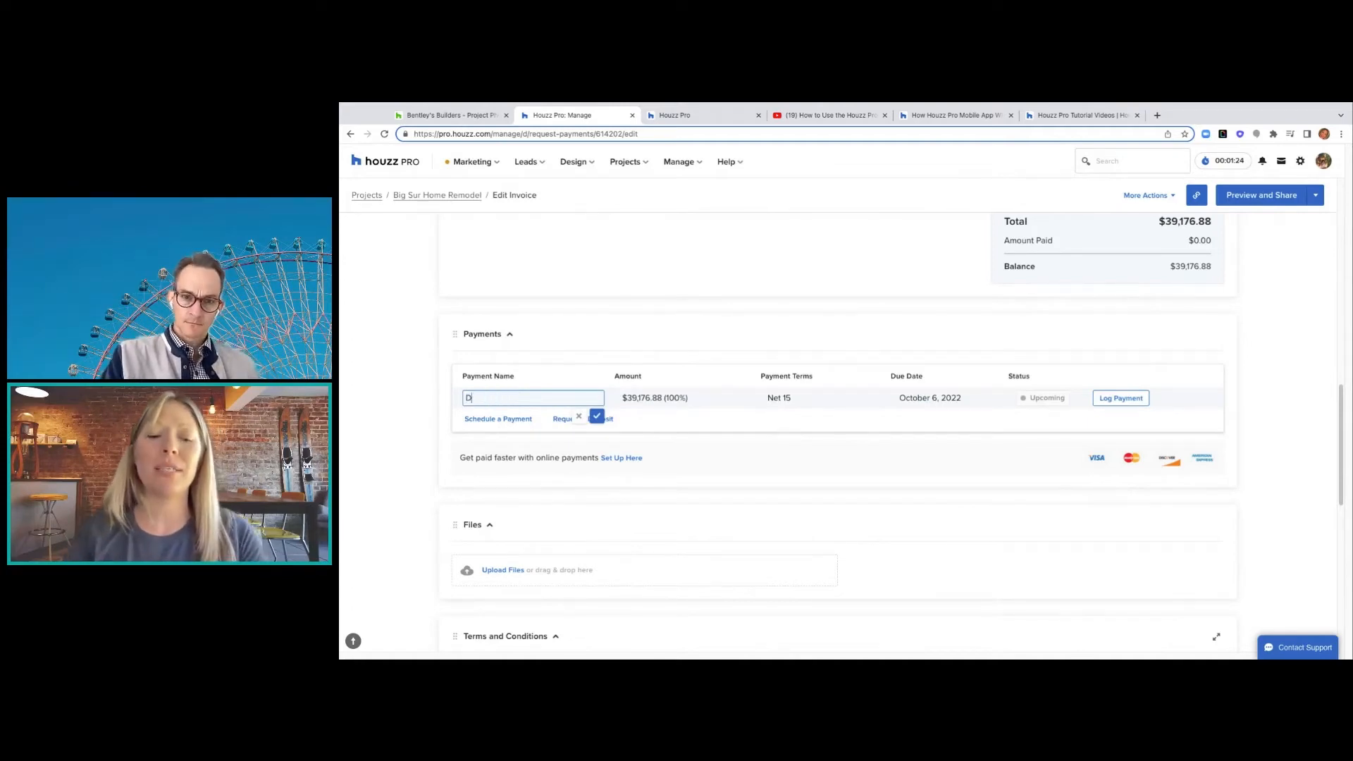
type("epos")
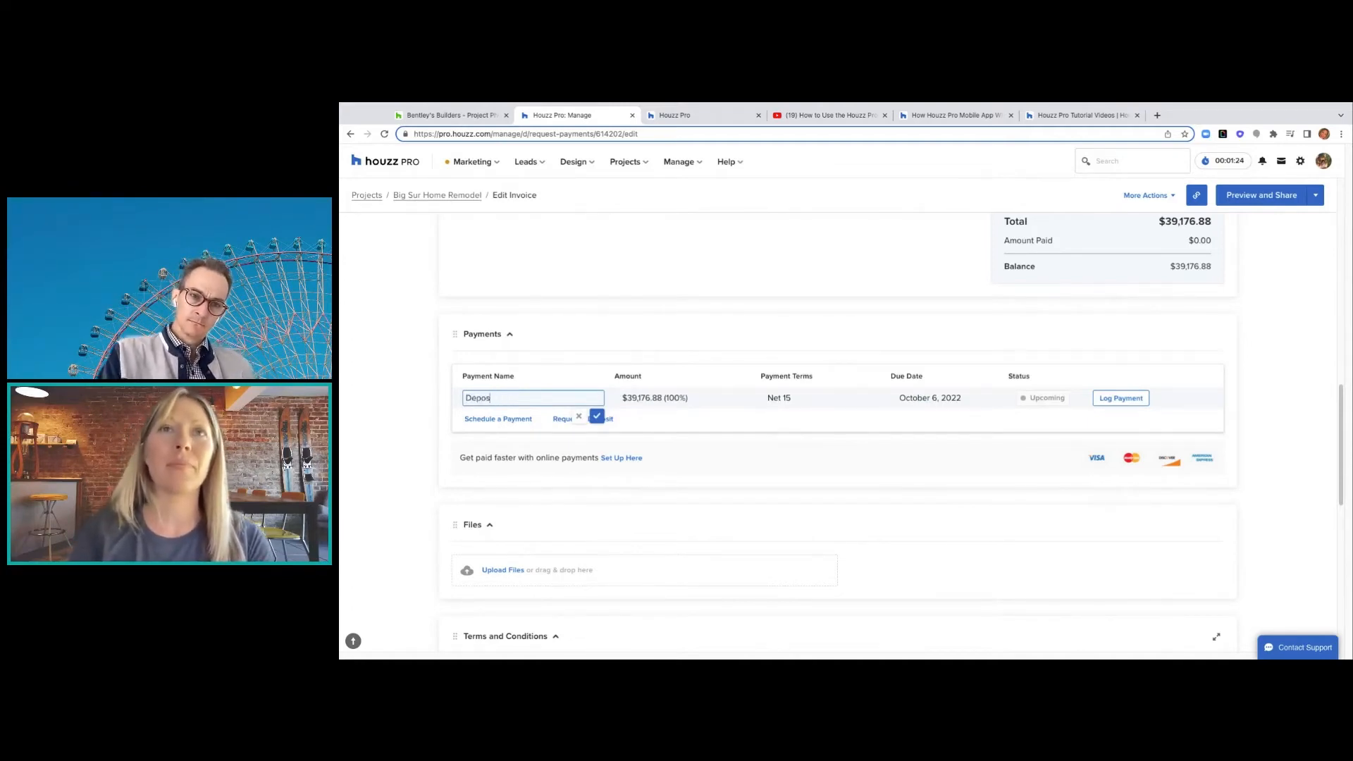
type("it")
- Confirm the Deposit name and create a 20% ($7,835.38) deposit request due on receipt
left_click(596, 416)
left_click(608, 418)
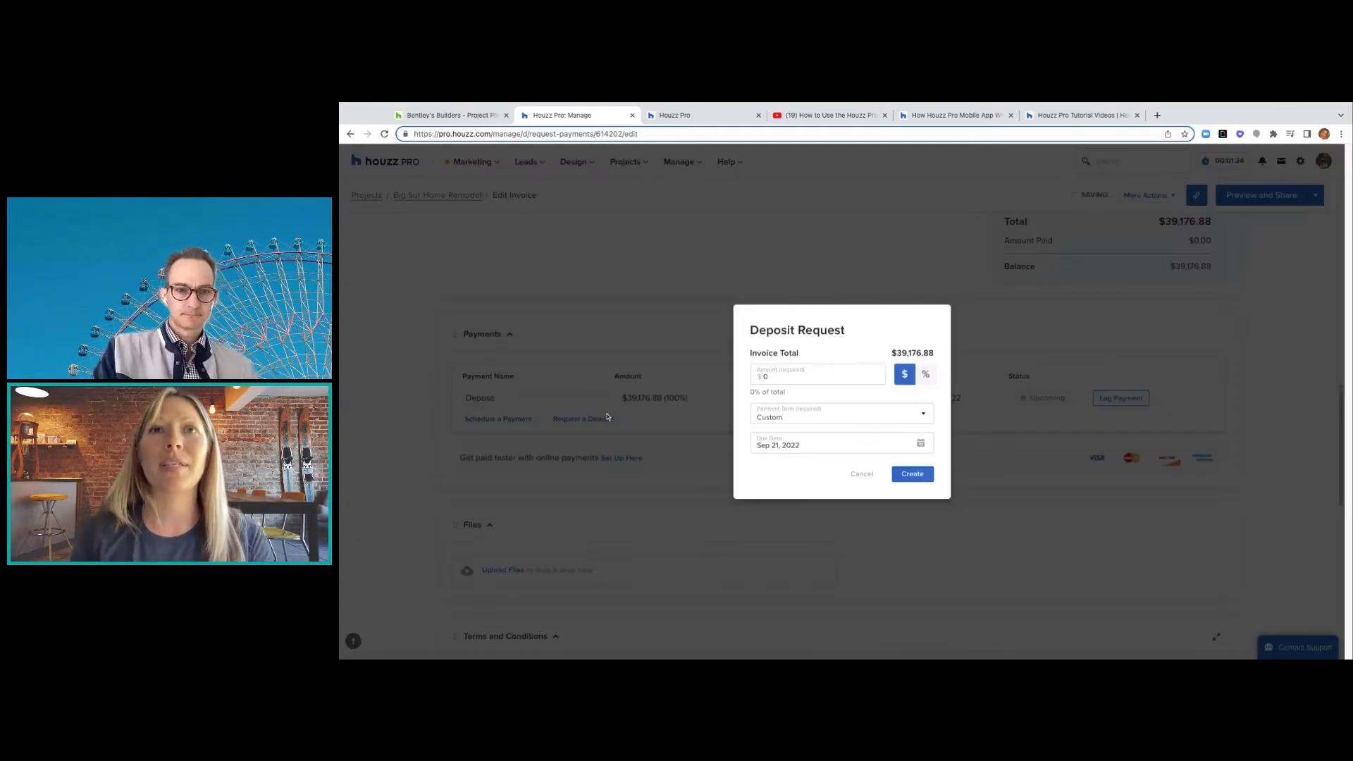
left_click(926, 374)
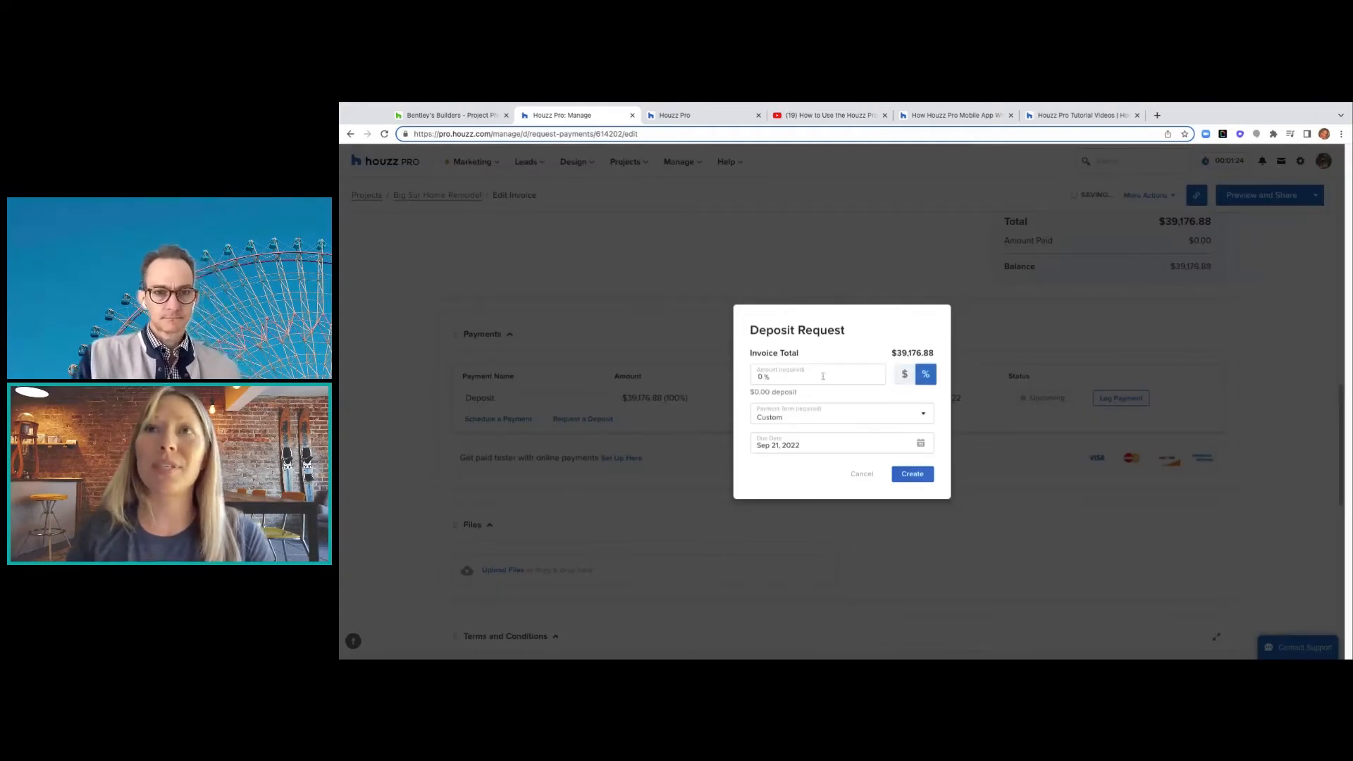
left_click(759, 376)
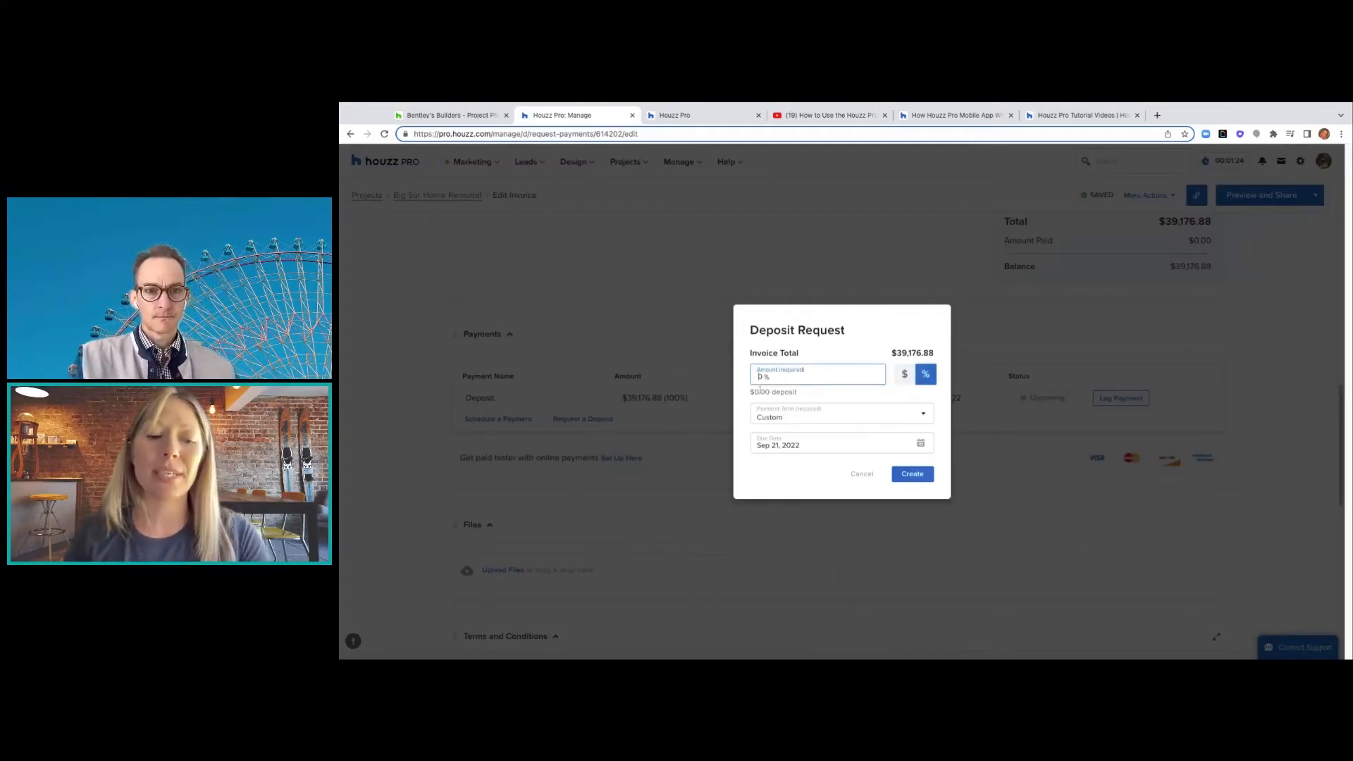
key("BackSpace")
type("20")
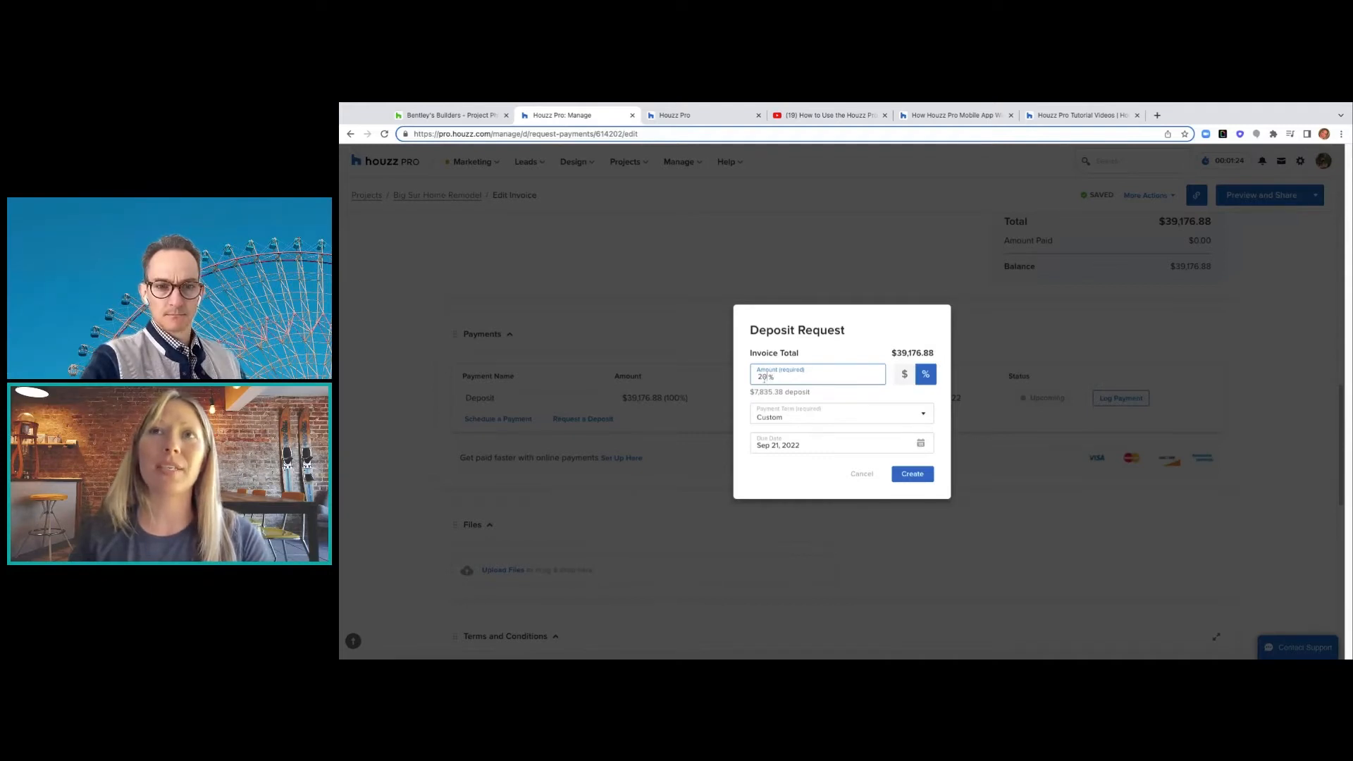
left_click(812, 421)
left_click(804, 441)
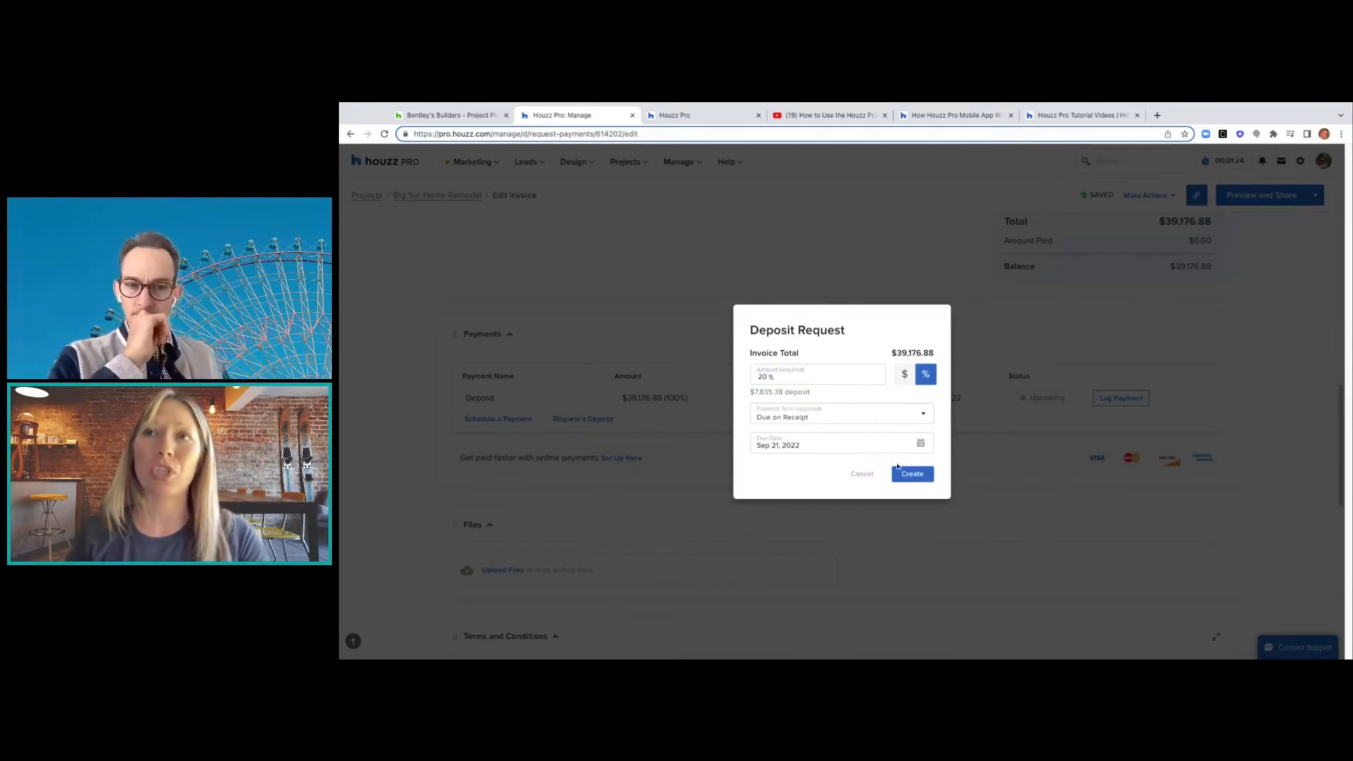
left_click(900, 470)
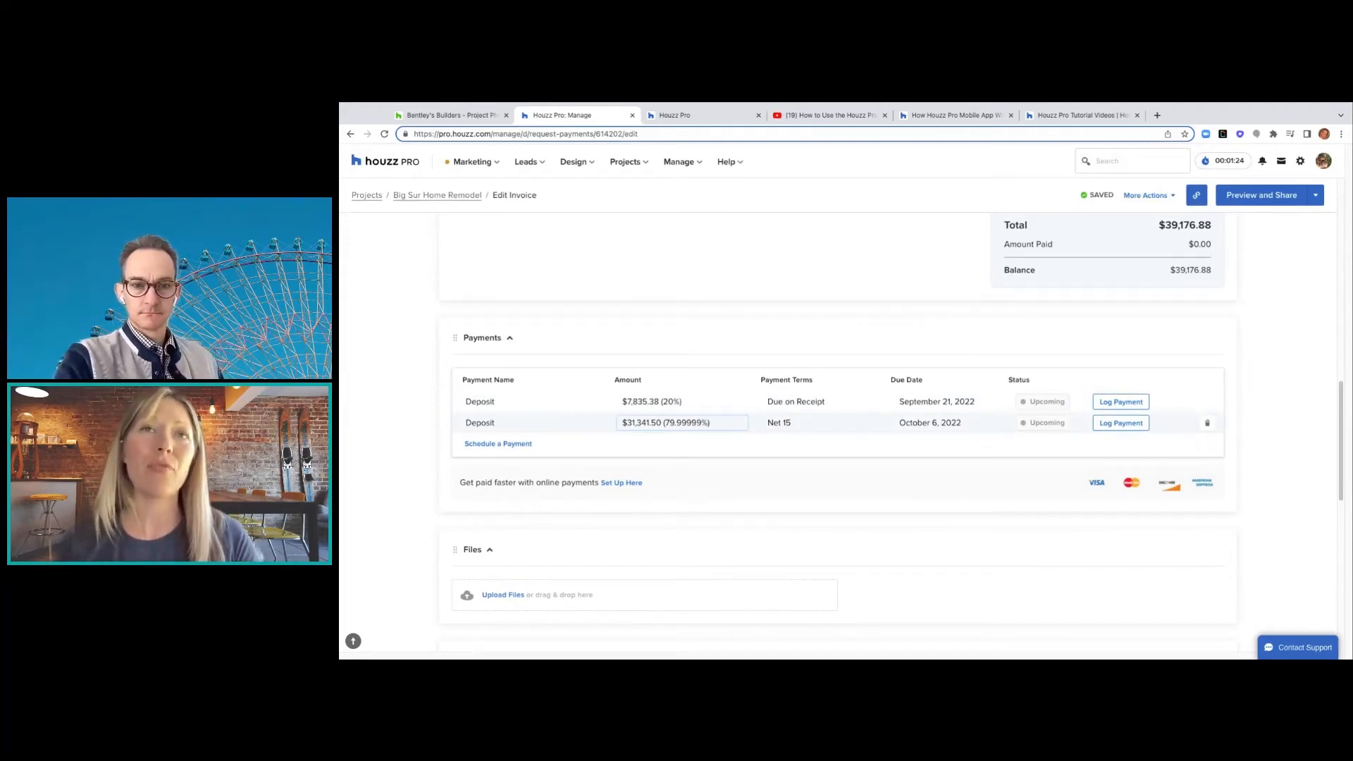
- Rename the second payment row to Payment 2 and add two more scheduled payments
left_click(502, 423)
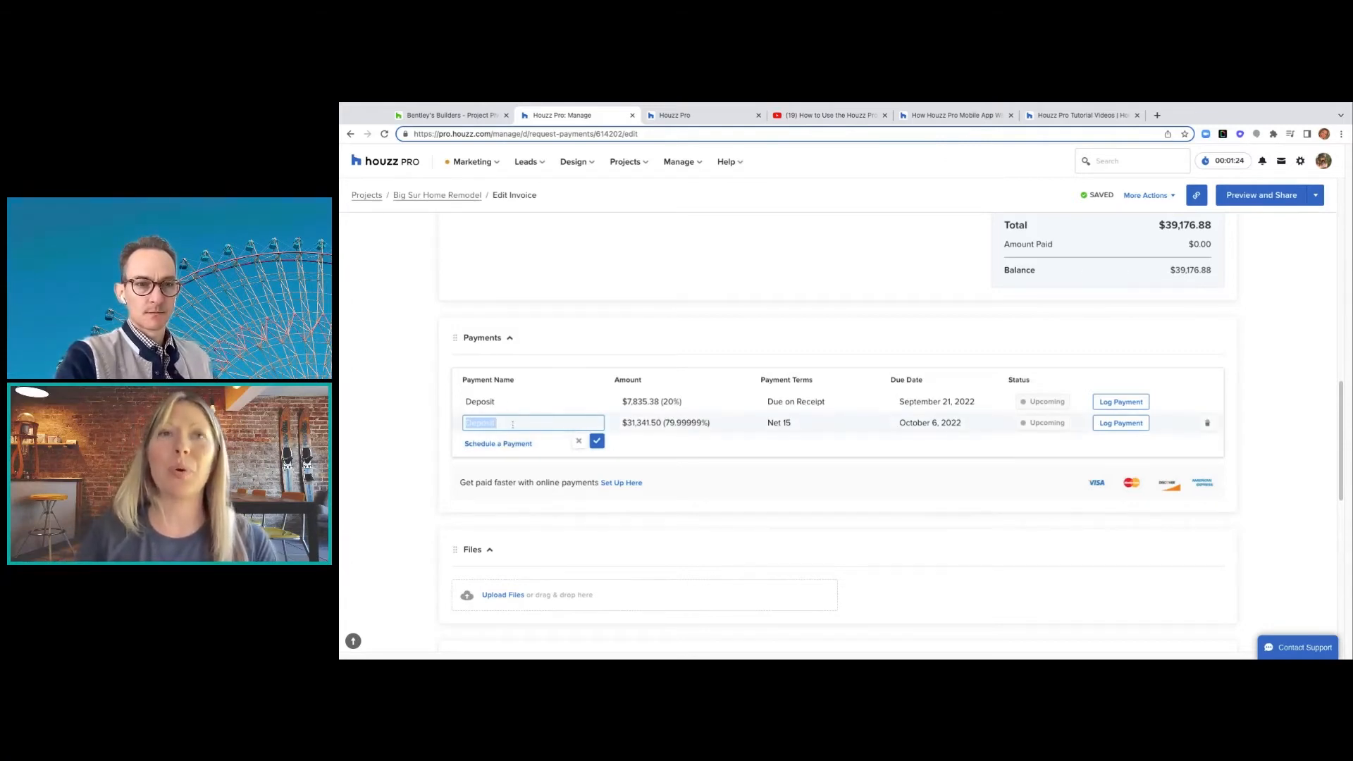
type("Pay")
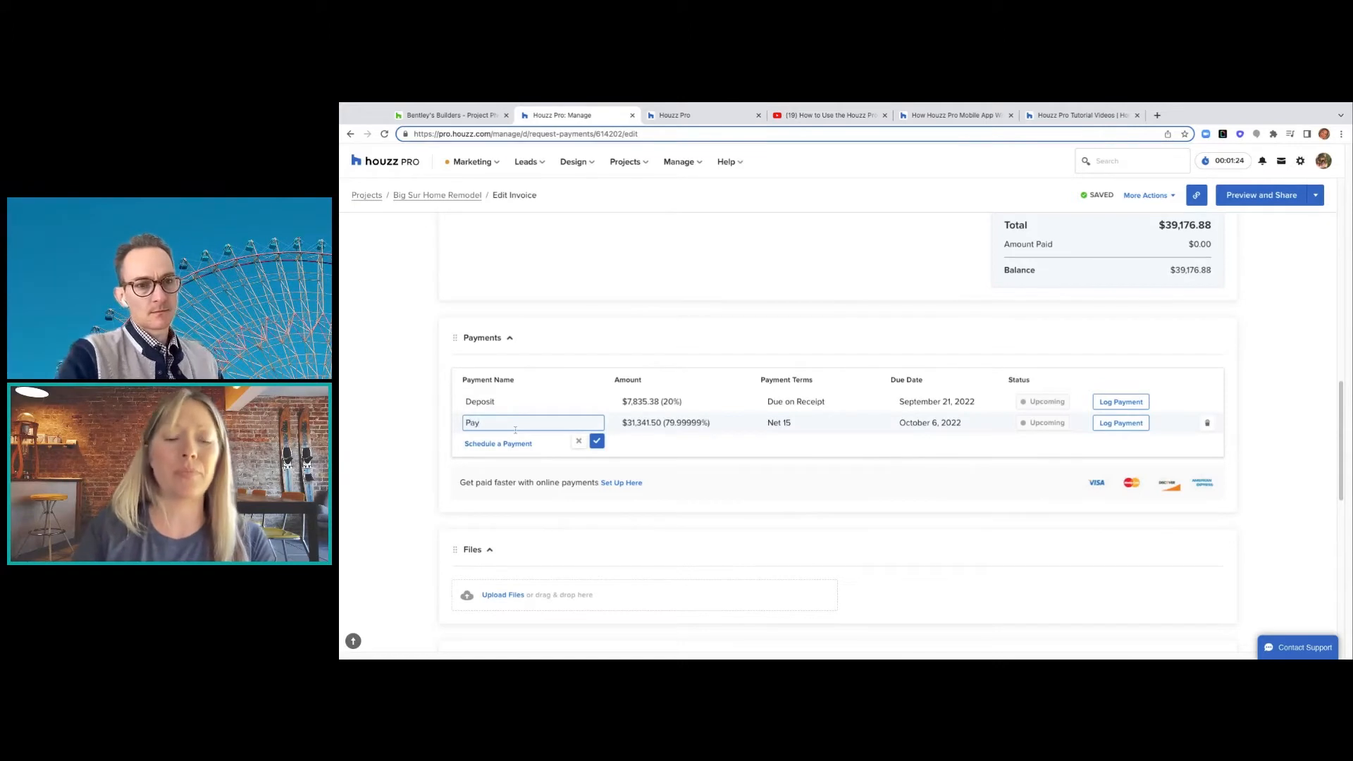
type("ment 2")
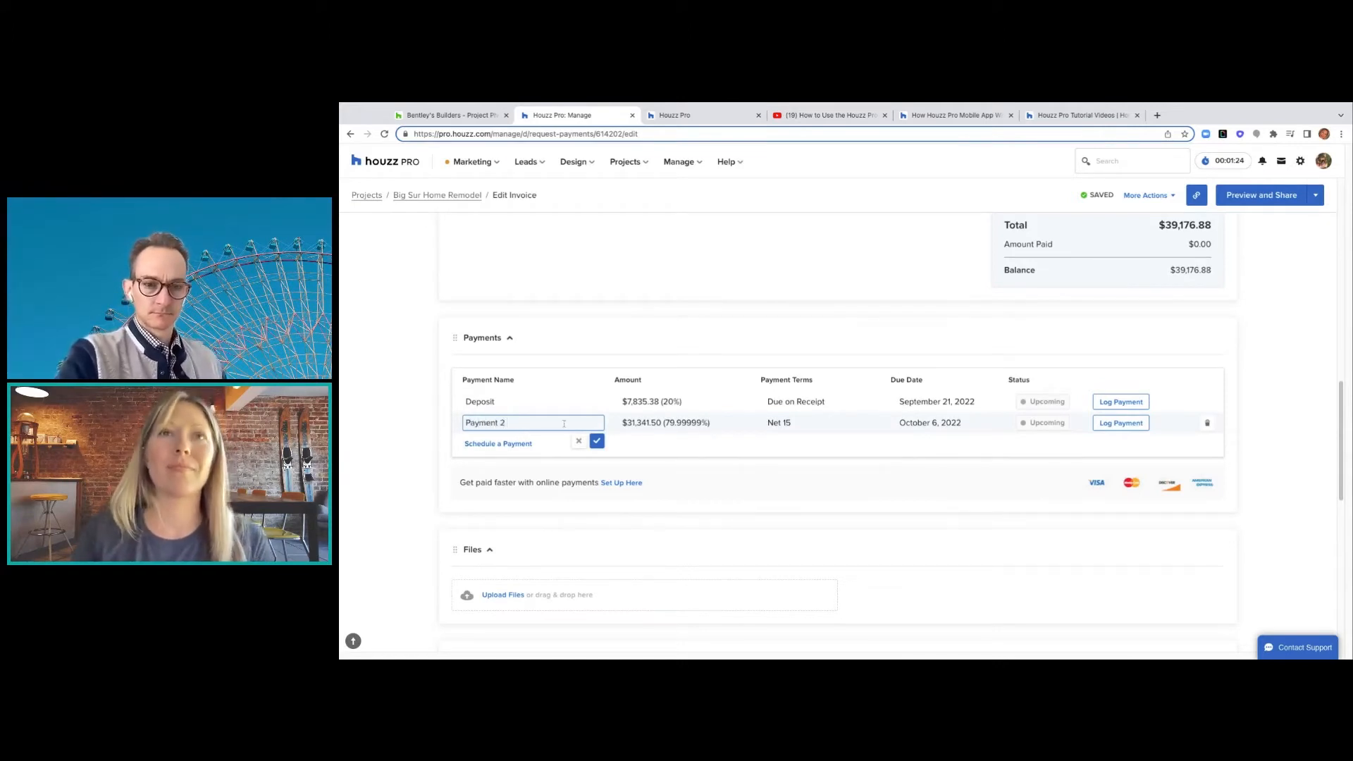
left_click(597, 441)
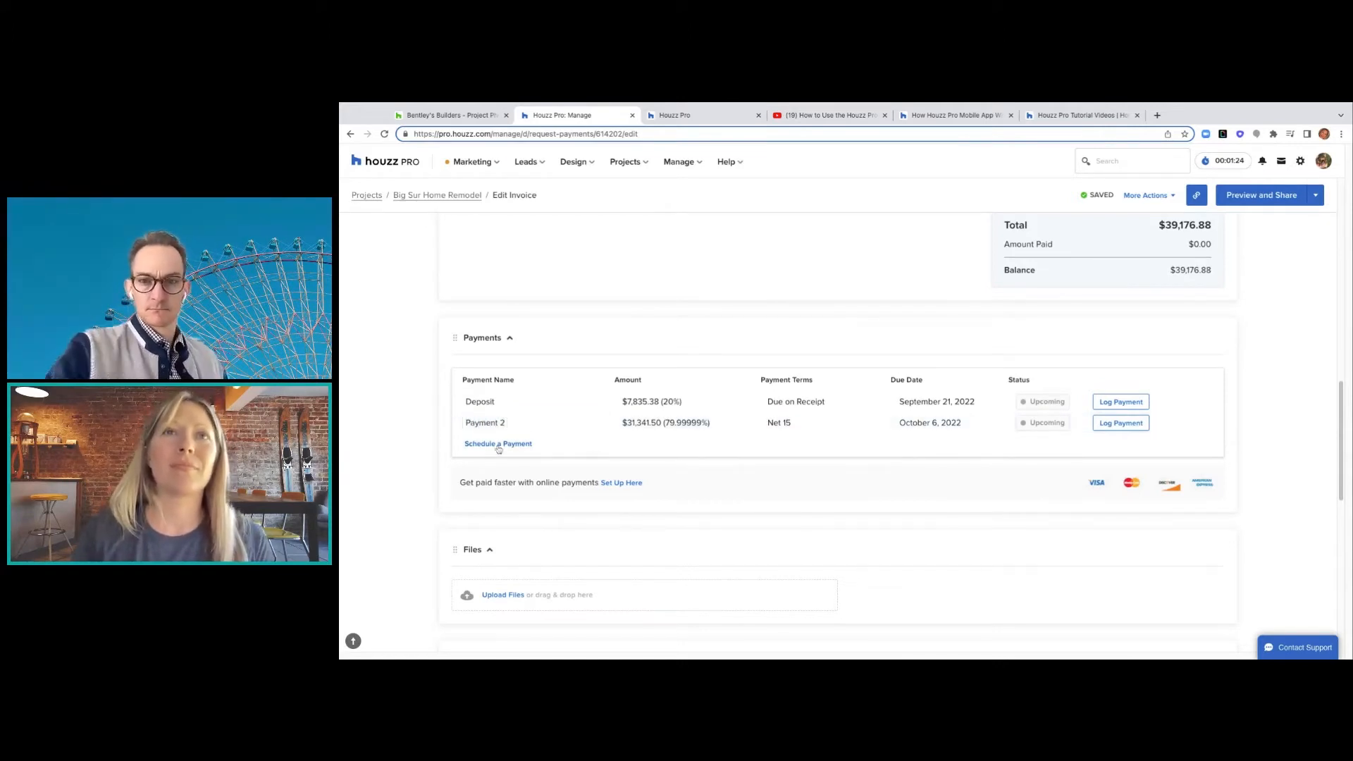
left_click(488, 445)
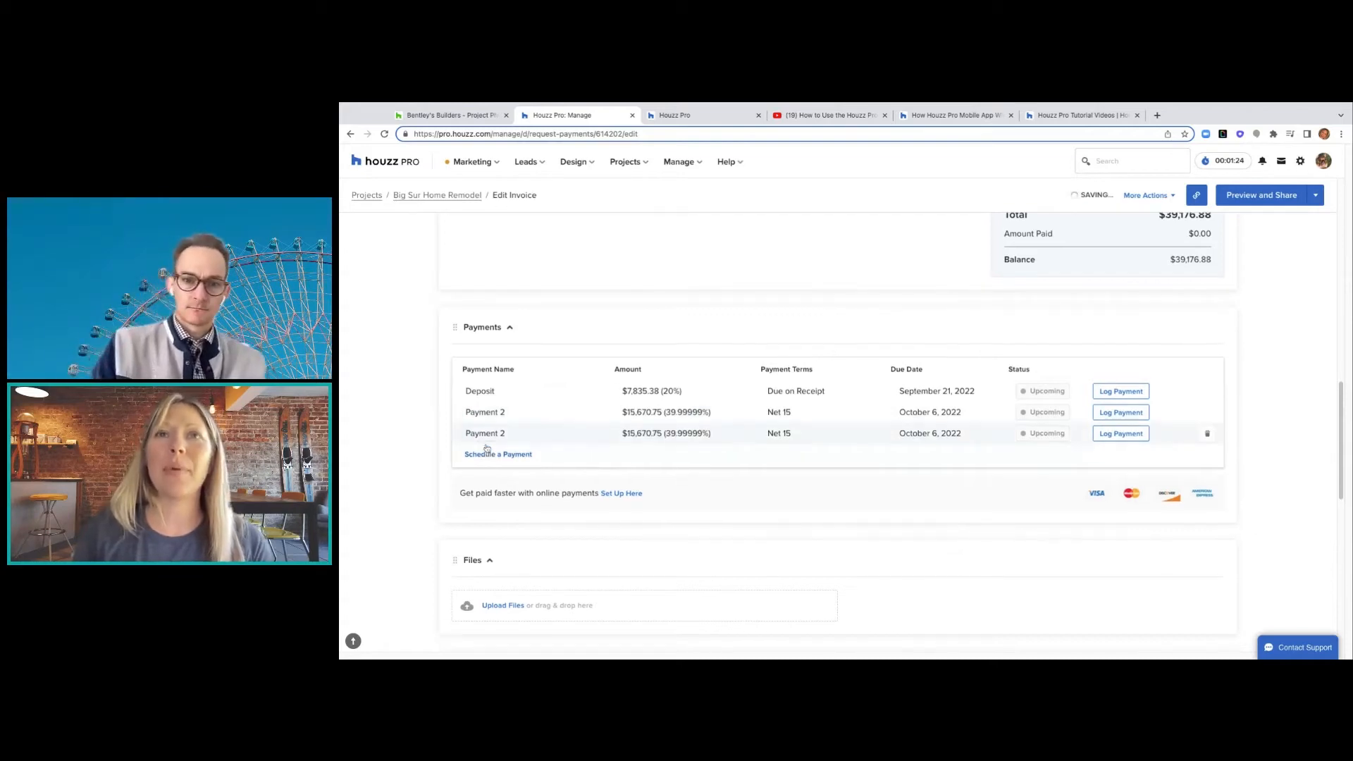
left_click(498, 454)
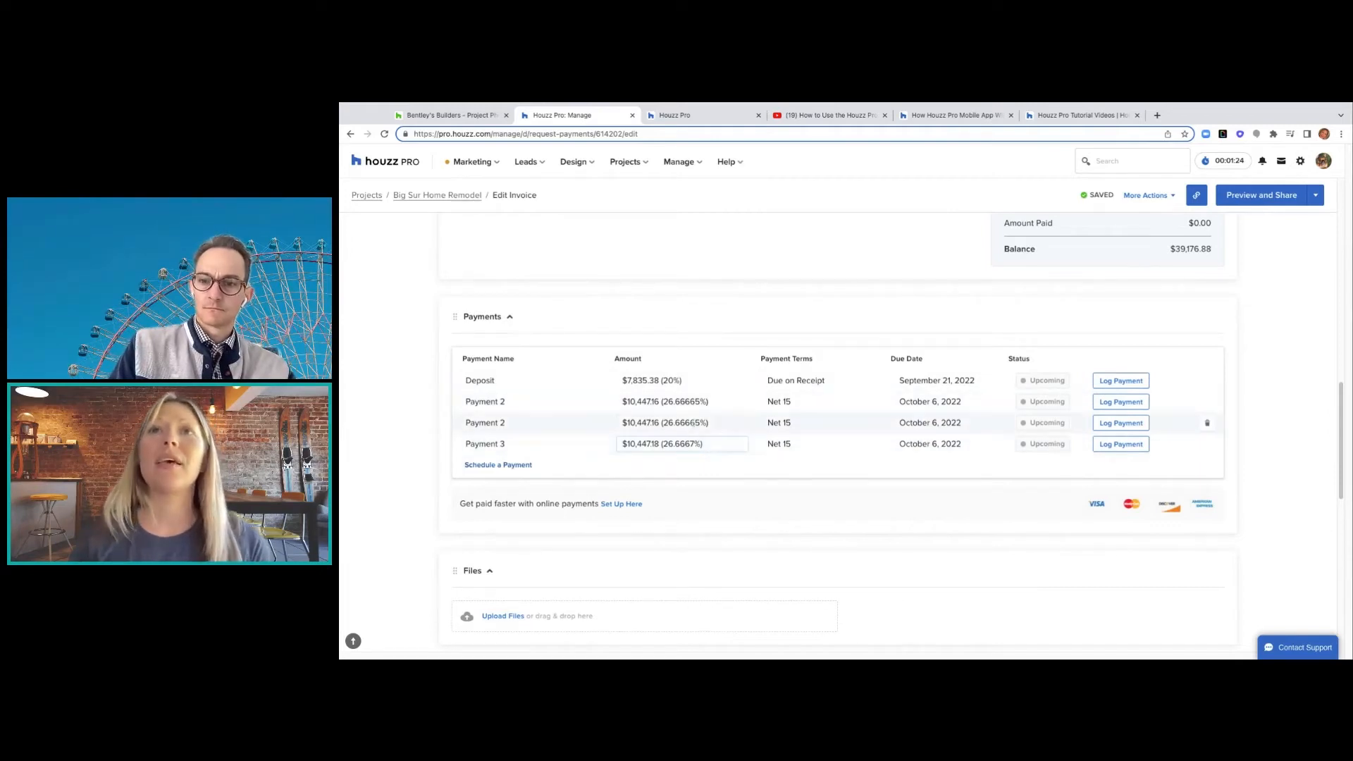
- Renumber the two new payment rows as Payment 3 and Payment 4
left_click(516, 421)
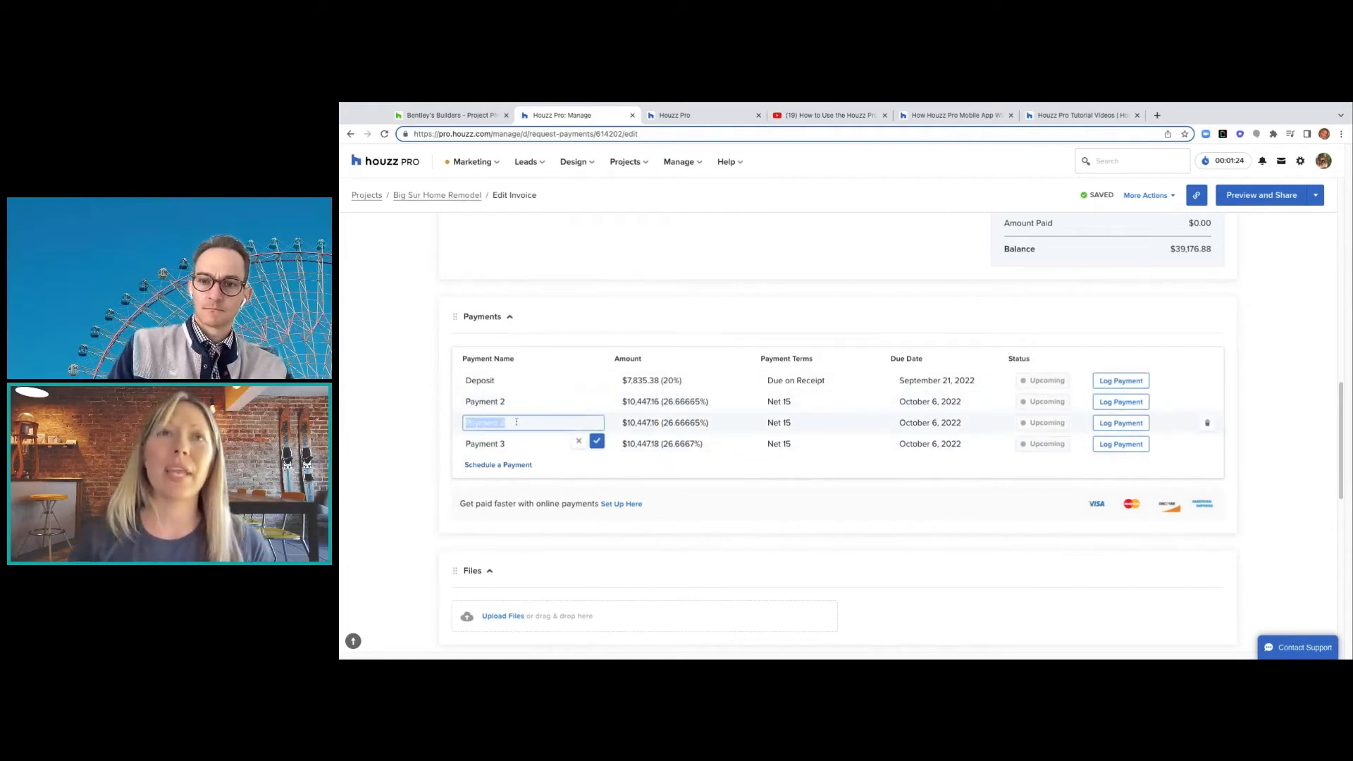
left_click(517, 422)
type("3")
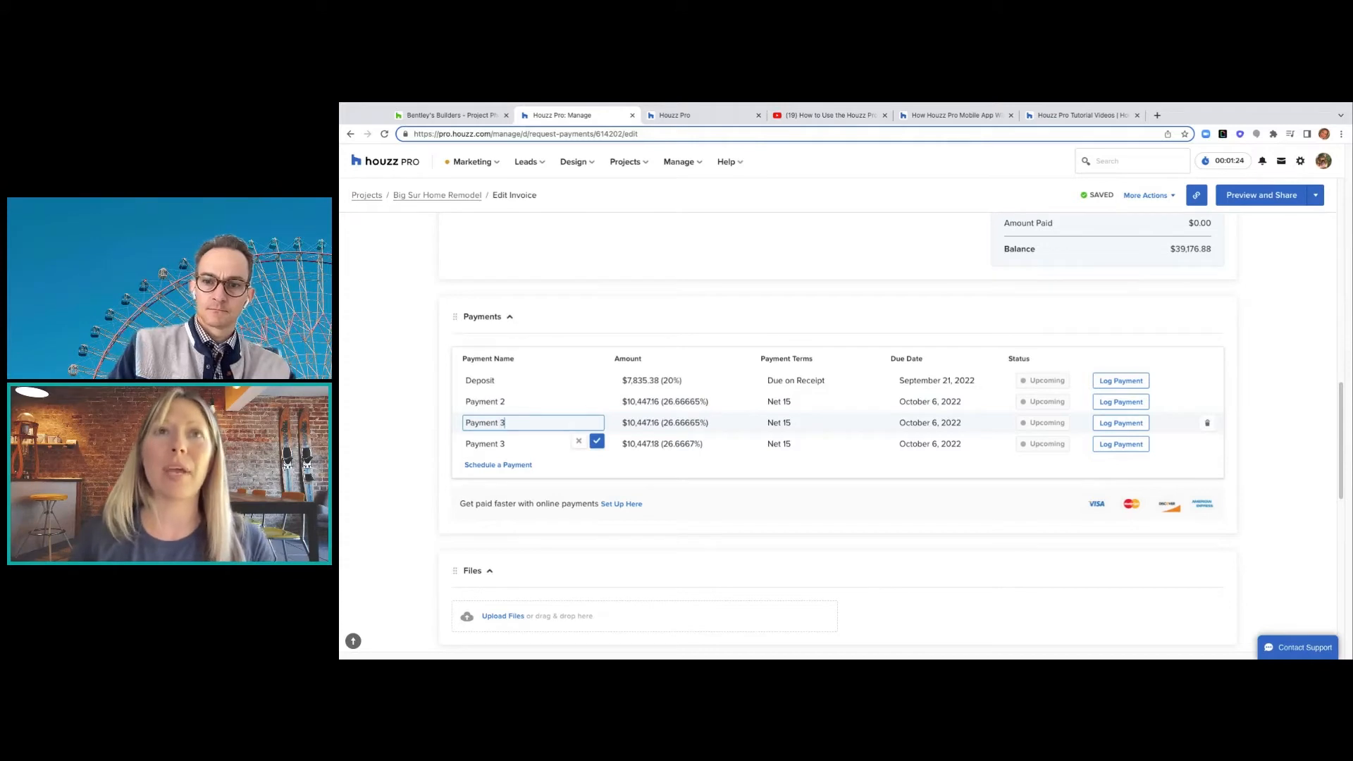
left_click(508, 444)
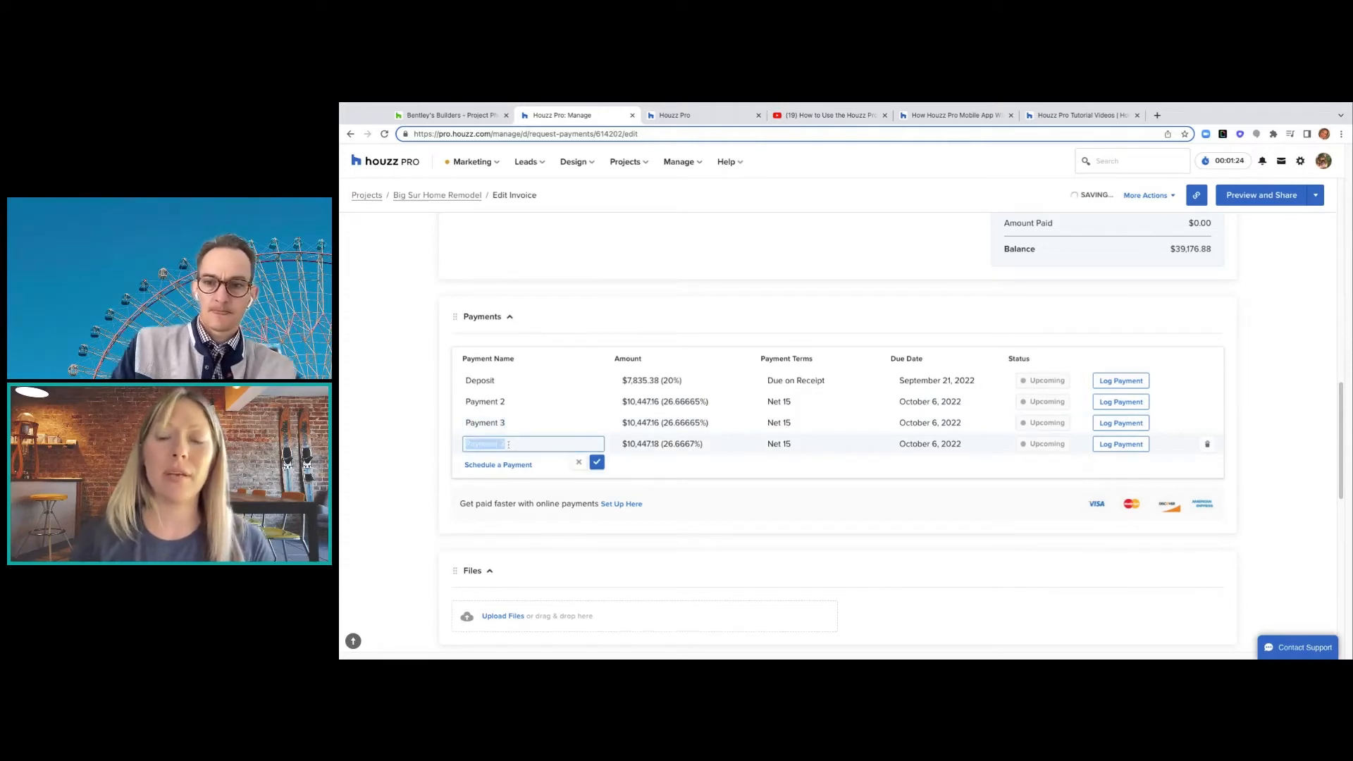
left_click(508, 444)
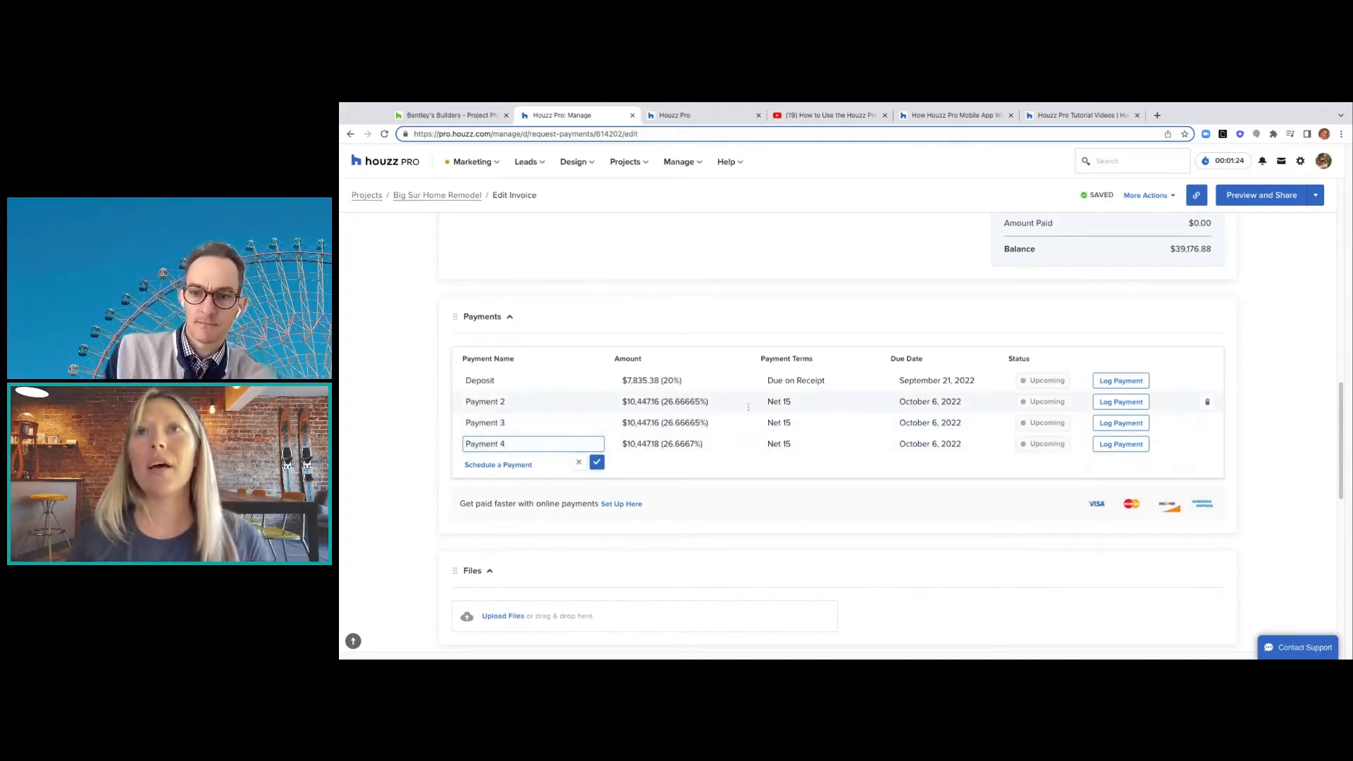
left_click(796, 403)
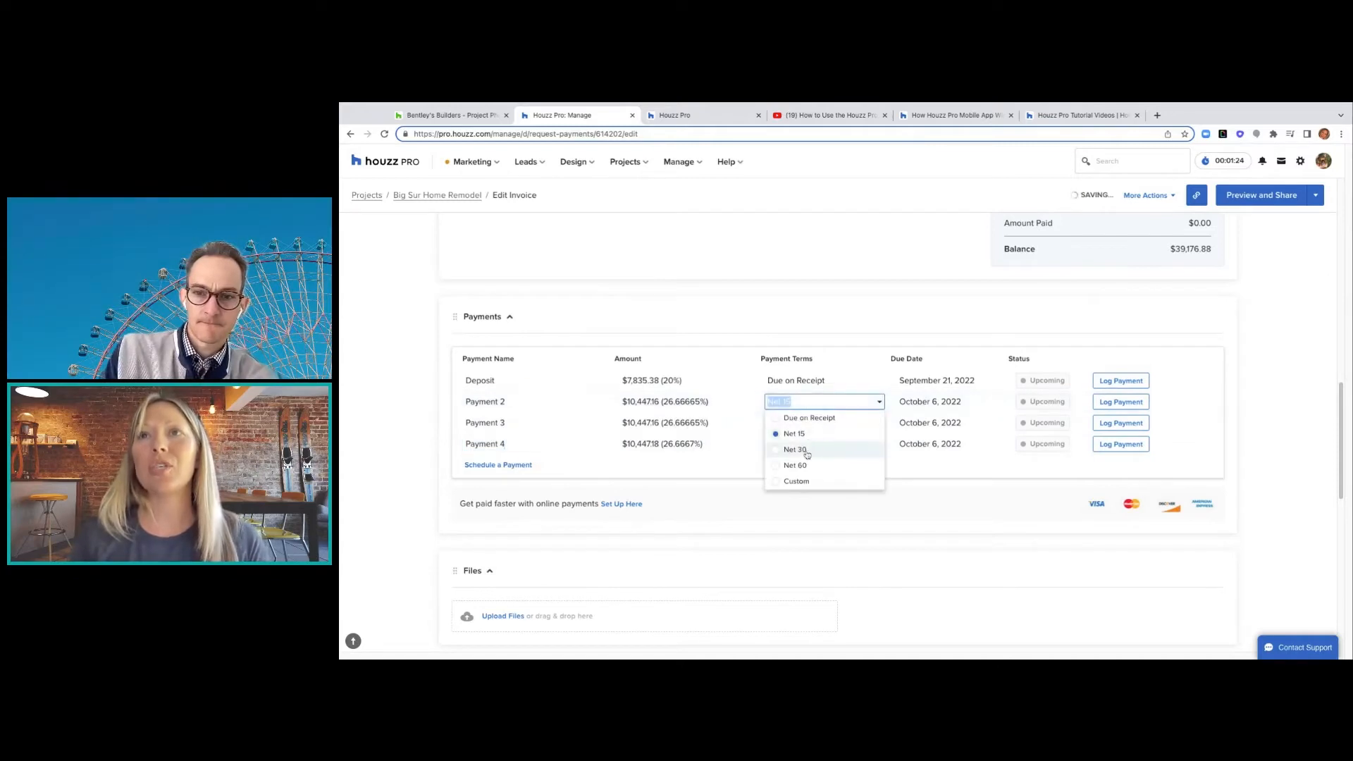
- Set Payment 2's payment terms to Net 60
left_click(803, 451)
left_click(802, 423)
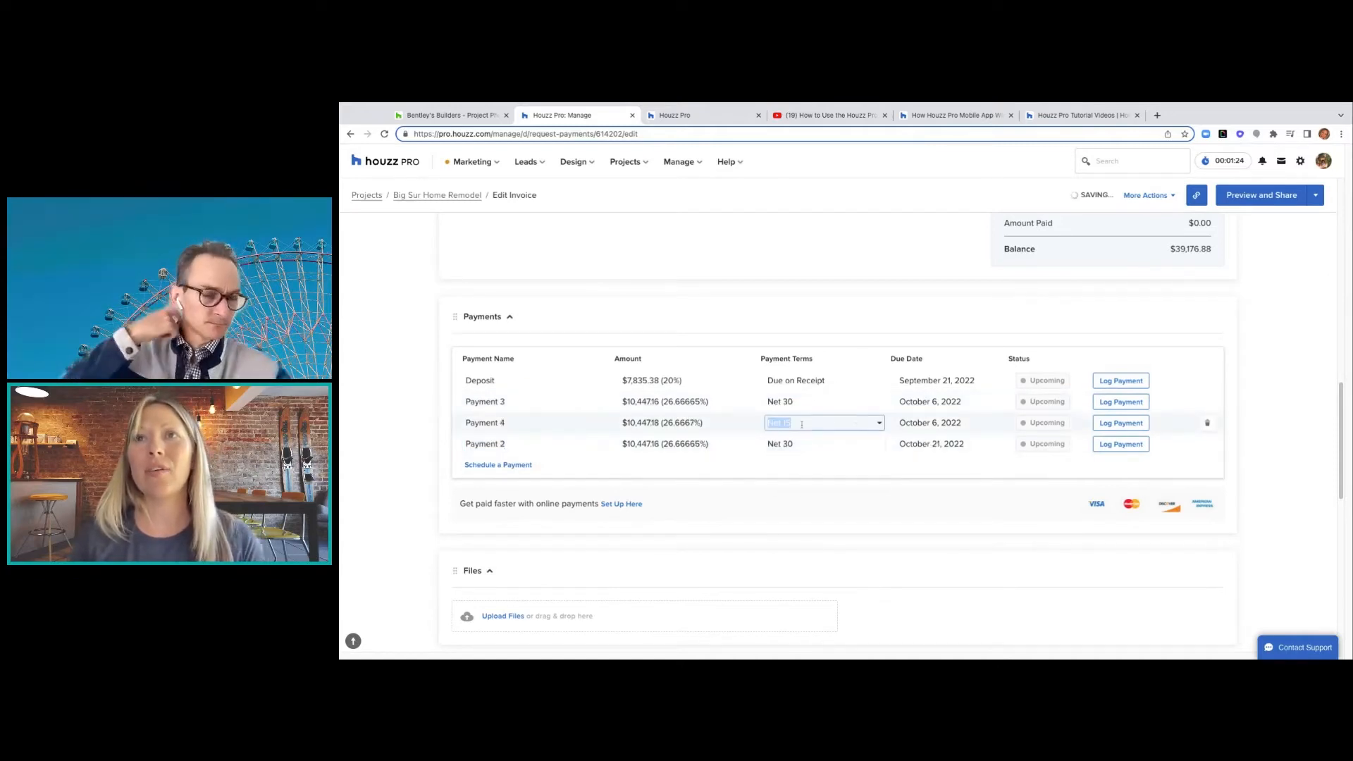
left_click(795, 486)
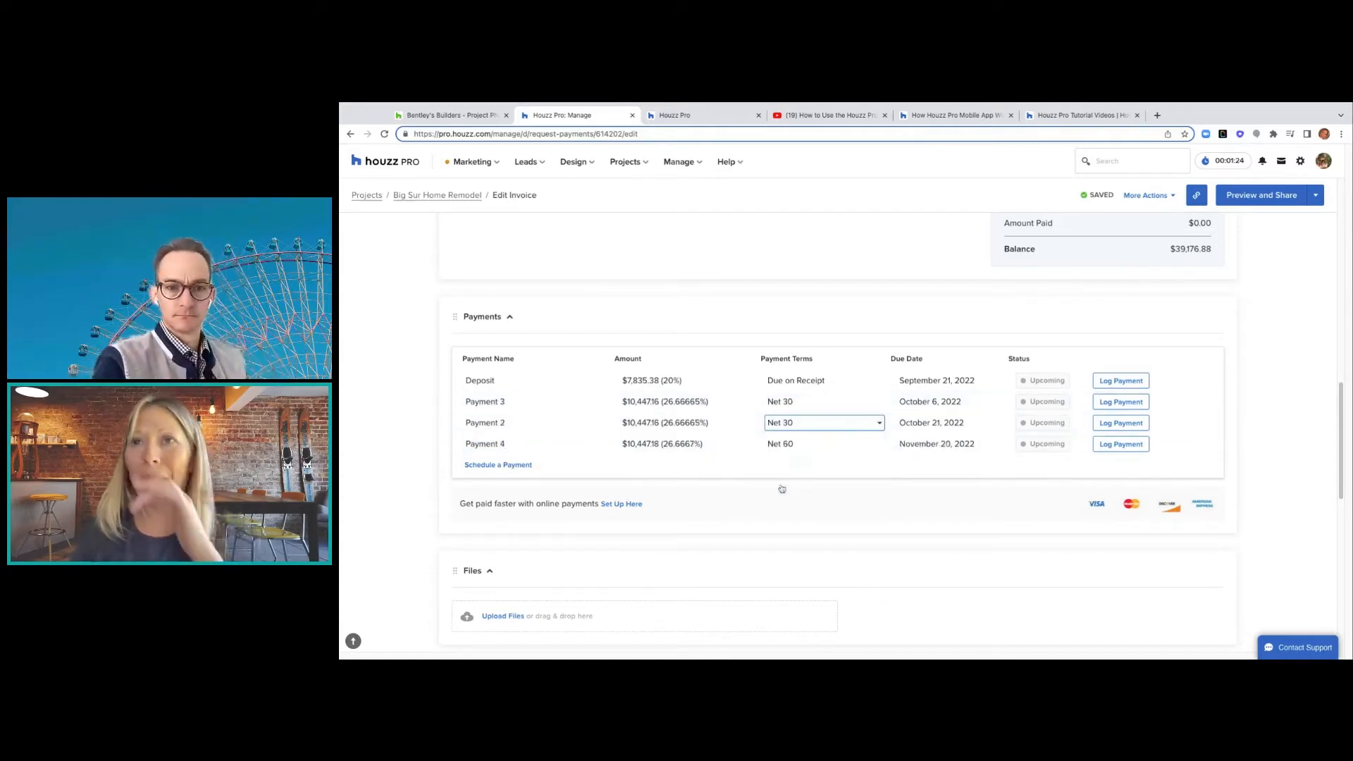
left_click(815, 445)
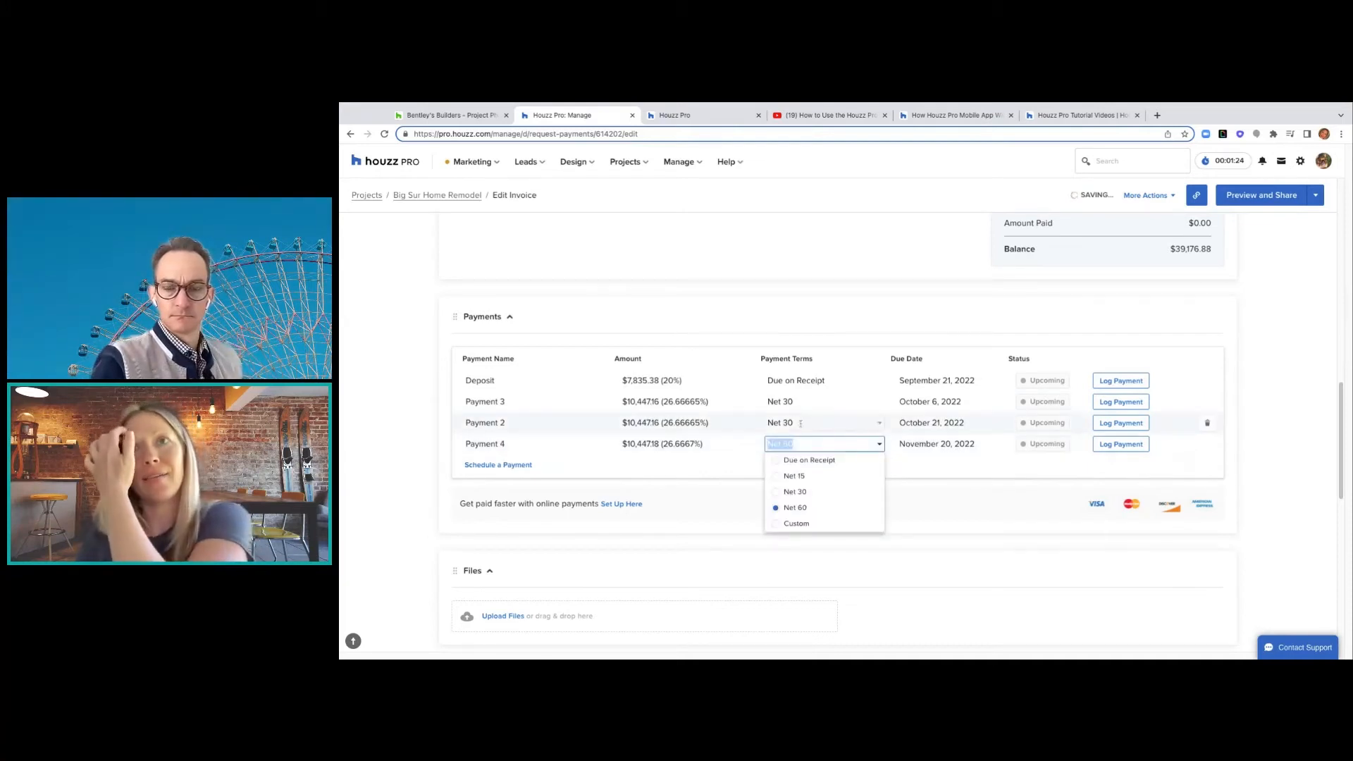
left_click(779, 487)
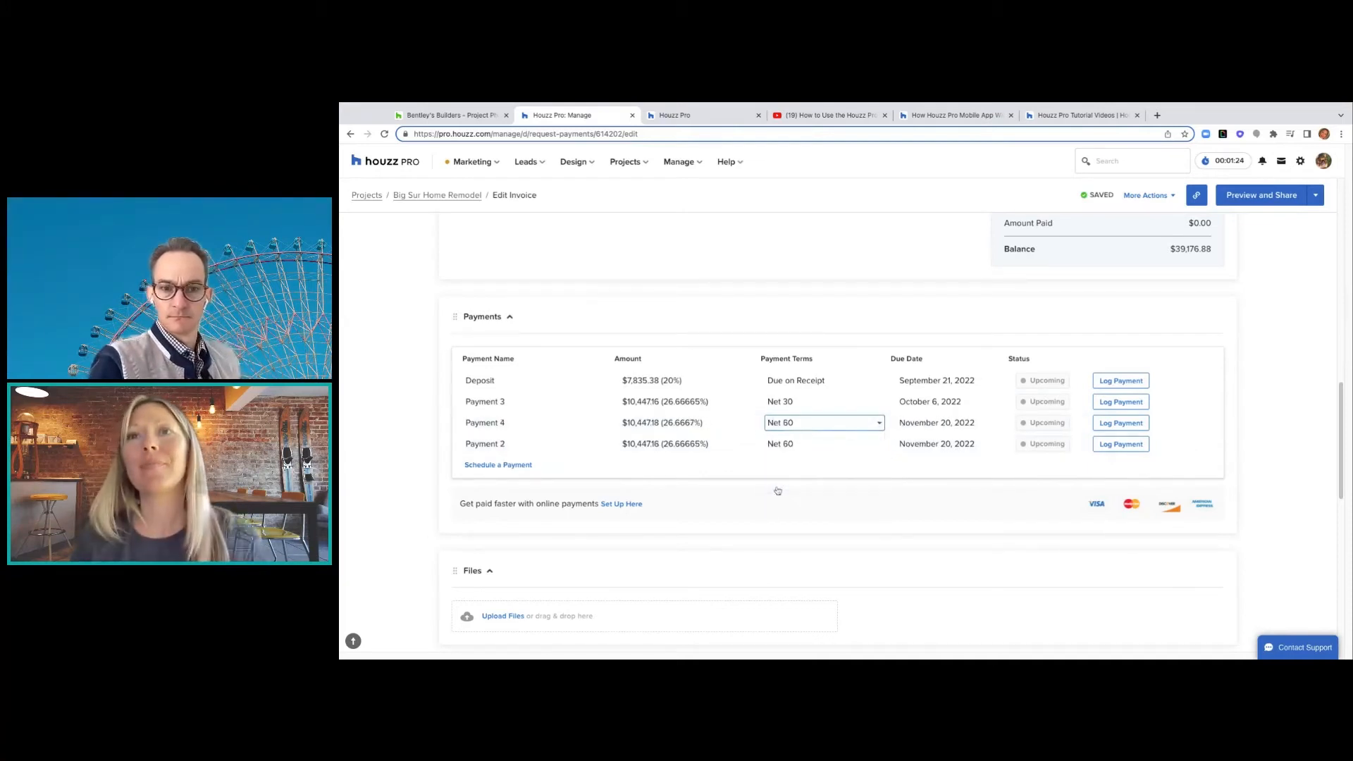
- Switch Payment 4's payment terms to Custom
left_click(817, 443)
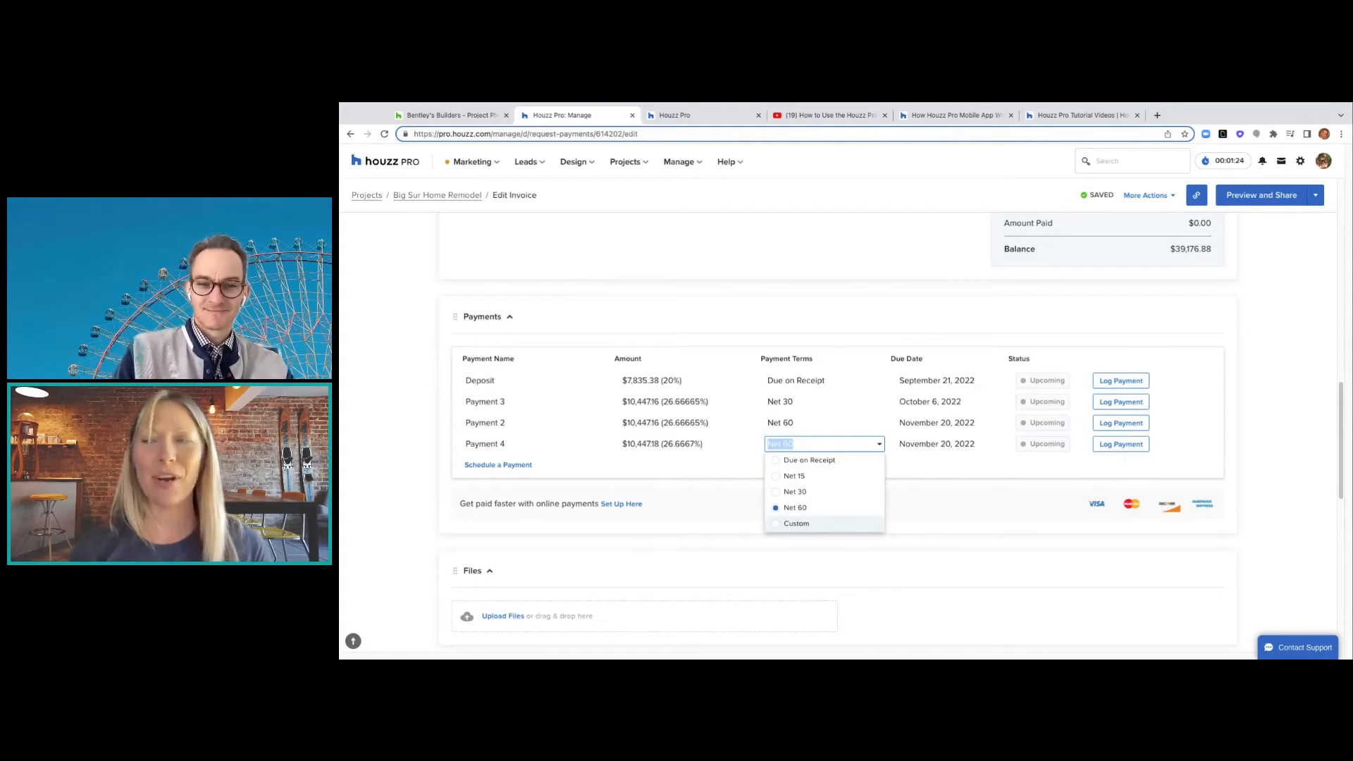
left_click(796, 523)
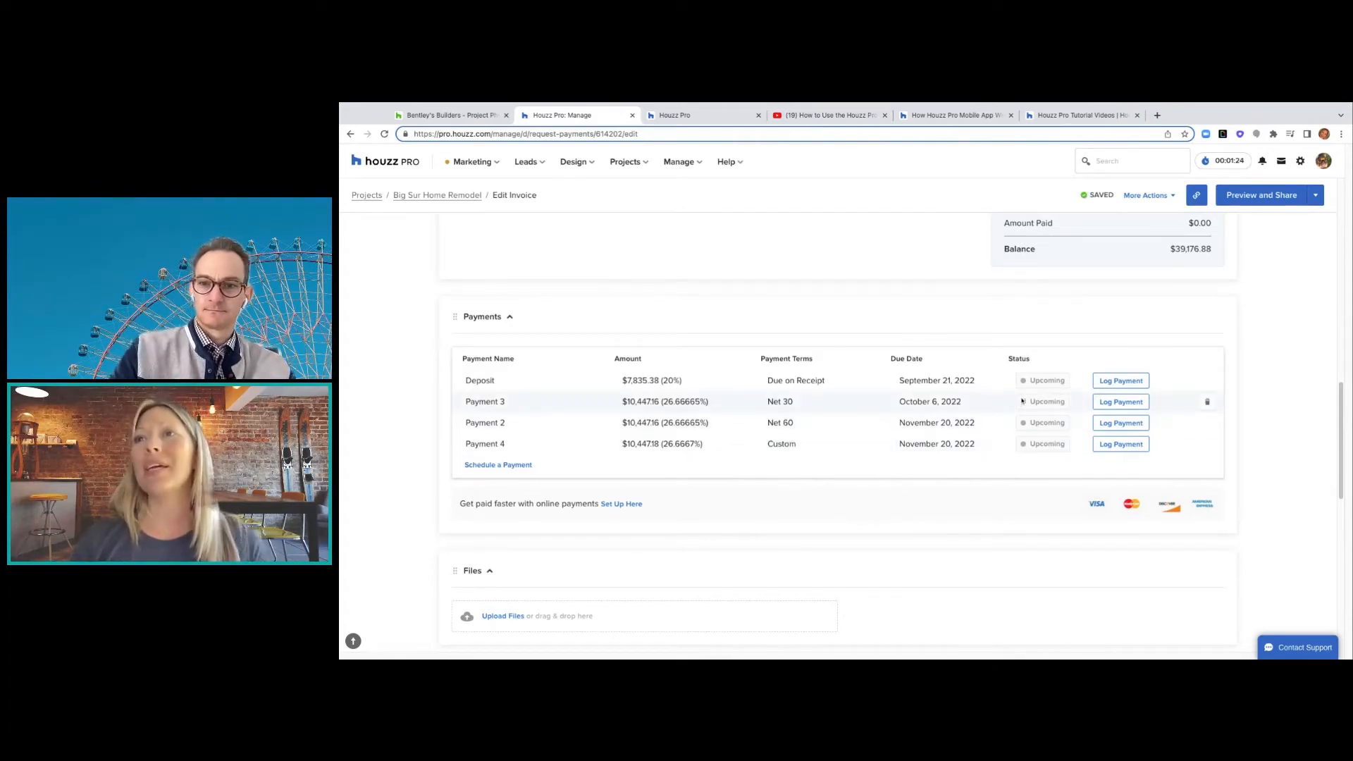
left_click(1131, 382)
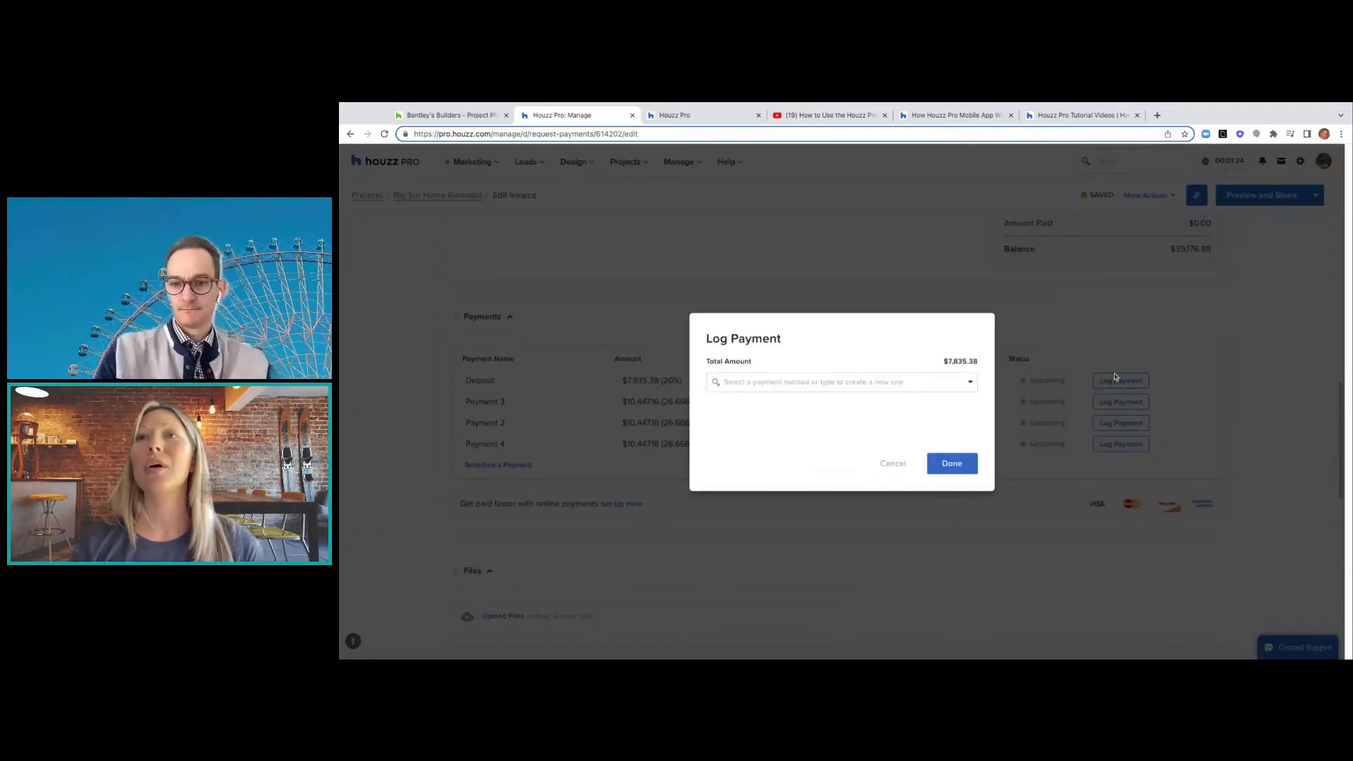
- Log the $7,835.38 deposit as paid by check, reference 1234, and send the client a receipt
left_click(971, 382)
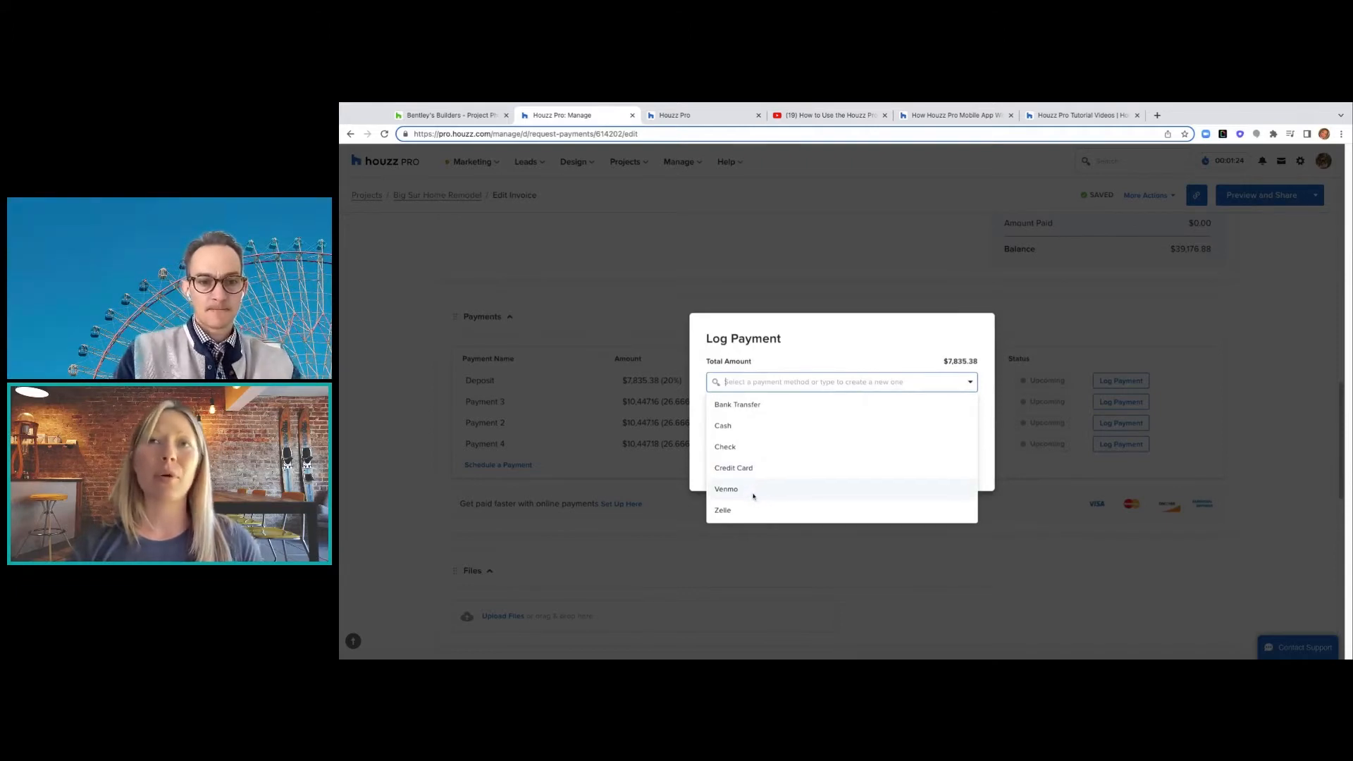
left_click(731, 447)
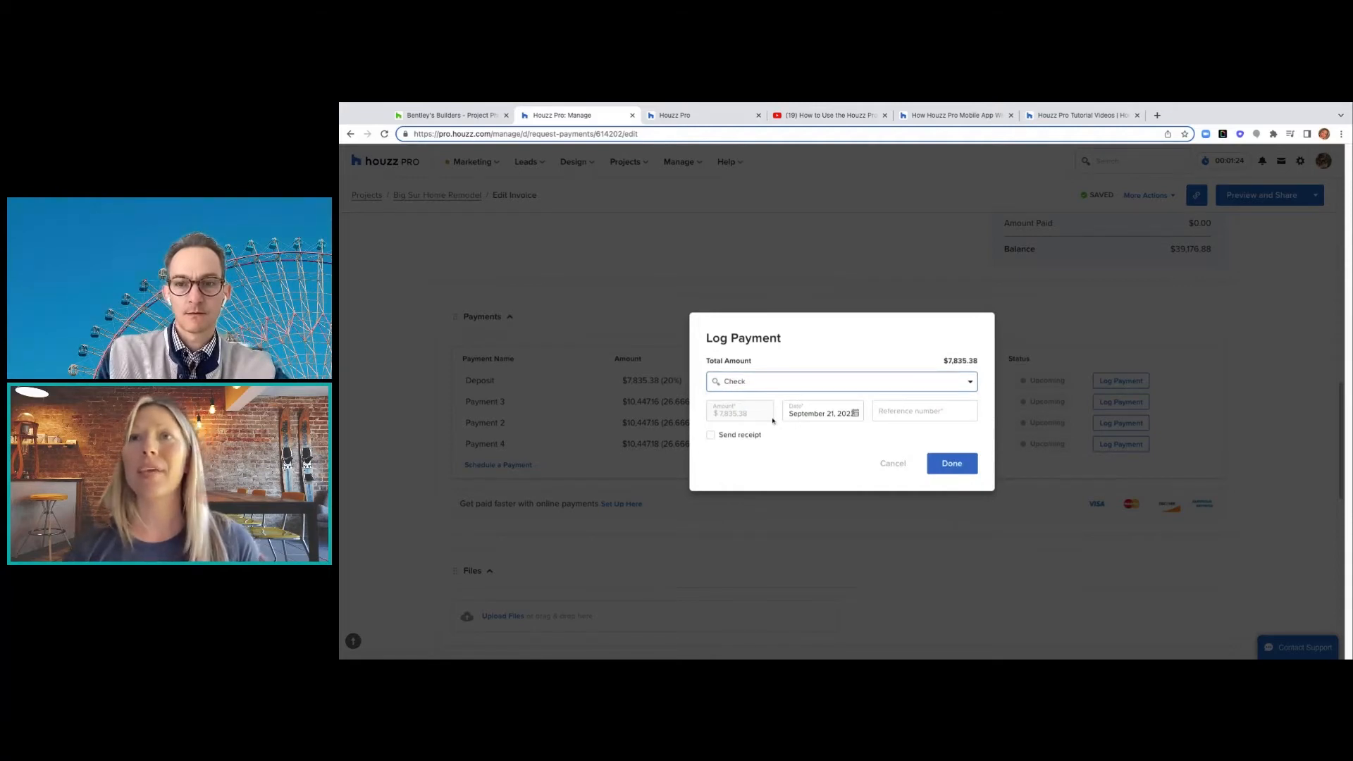
left_click(922, 404)
type("1234")
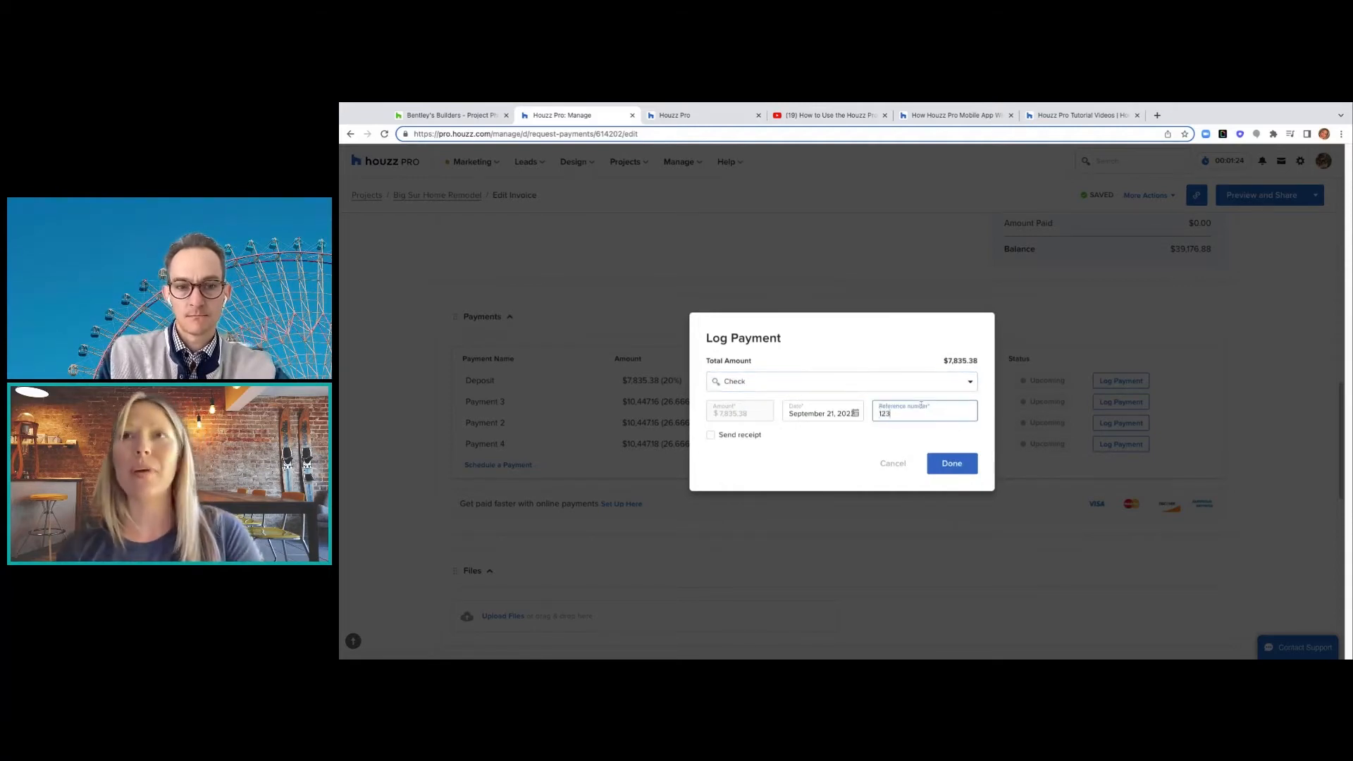
left_click(710, 435)
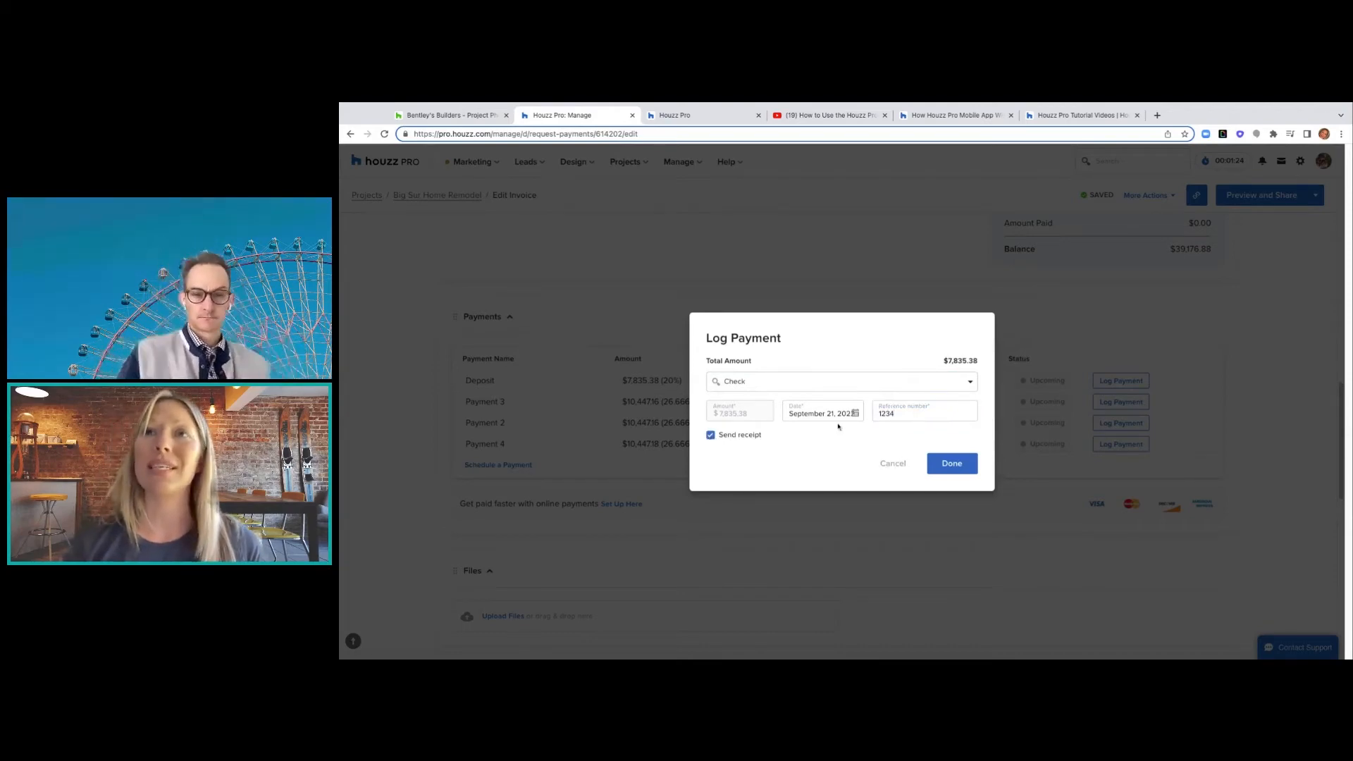
left_click(964, 463)
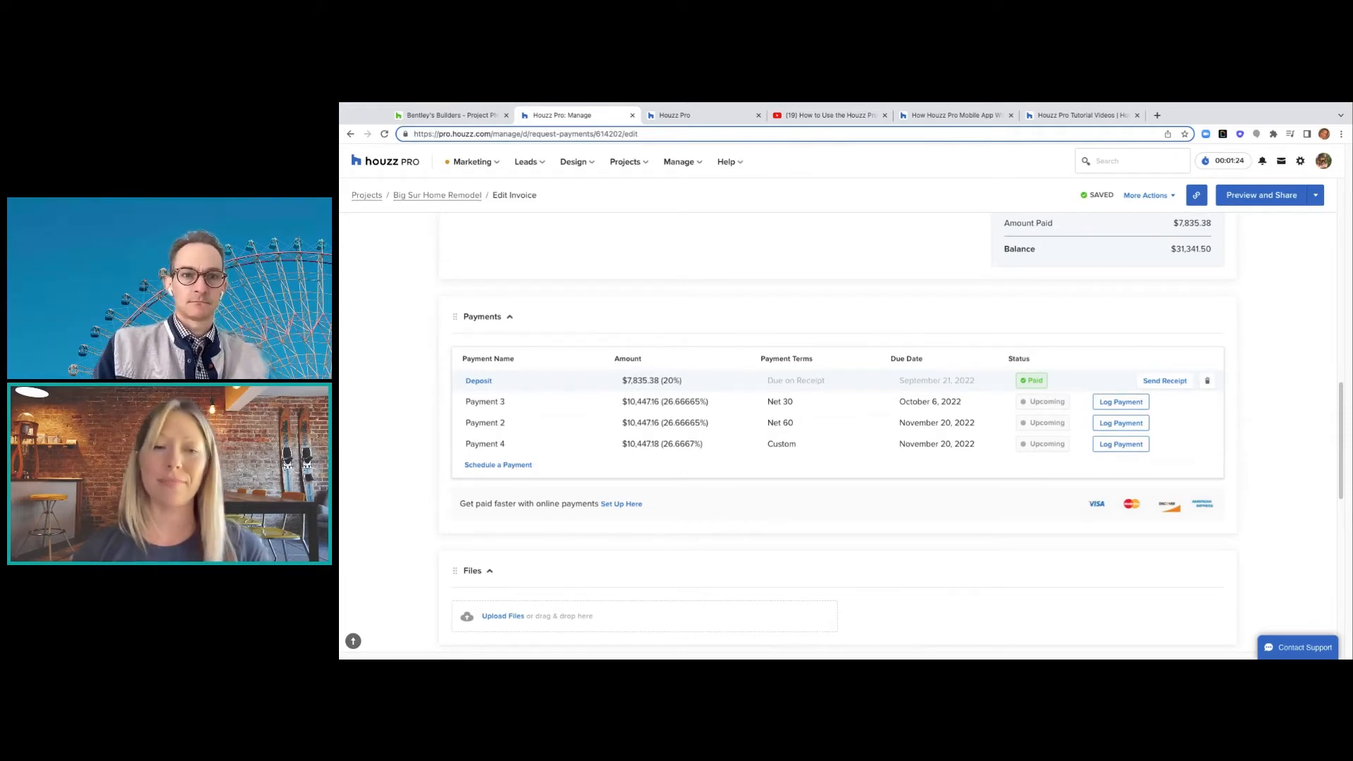
- Open the All Invoices list from the Manage menu
left_click(701, 163)
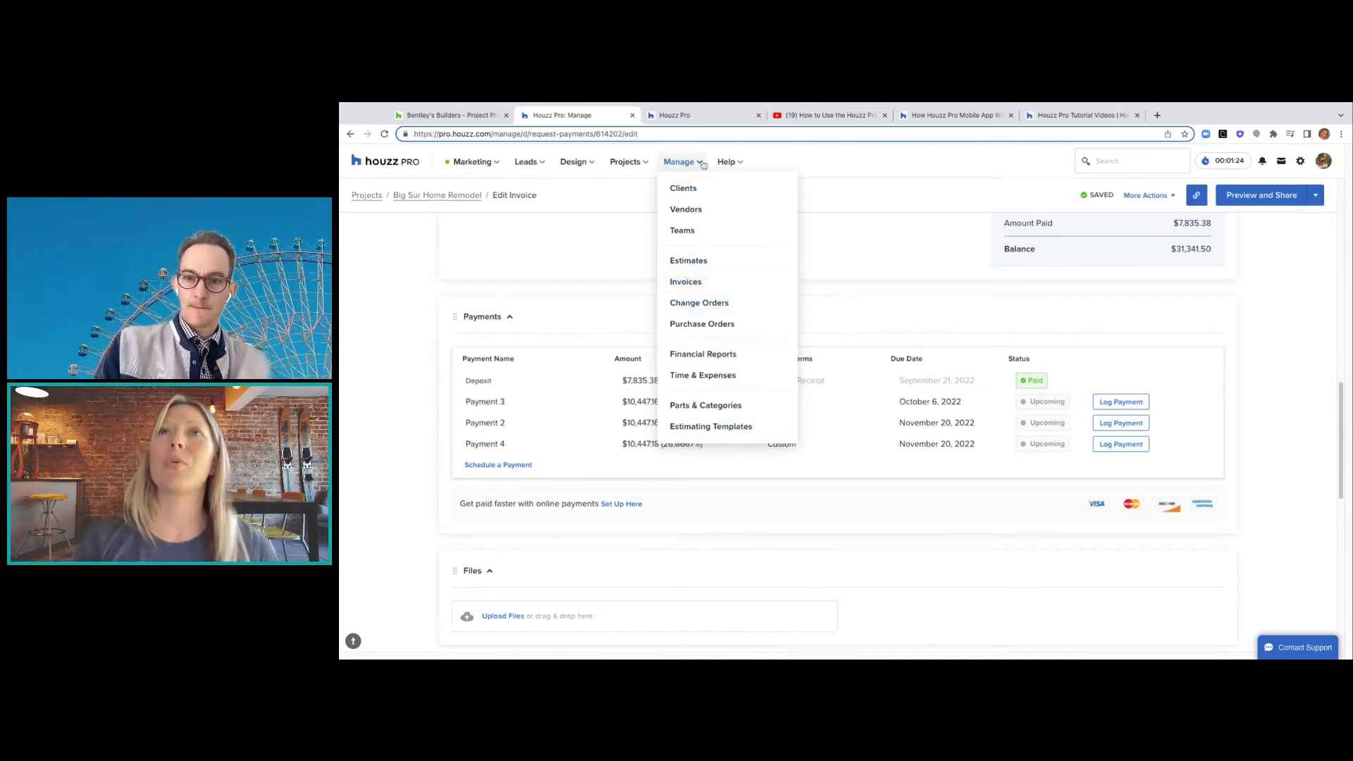
left_click(694, 290)
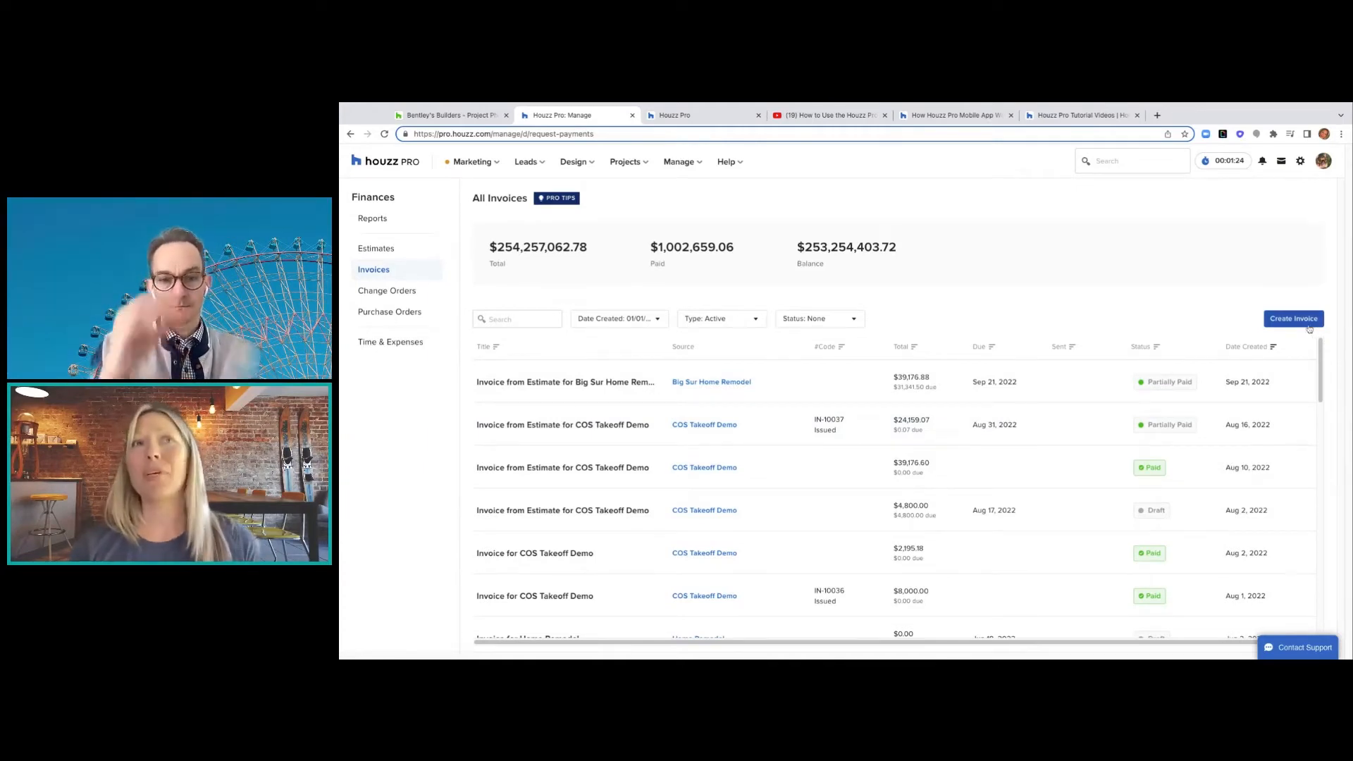
left_click(754, 322)
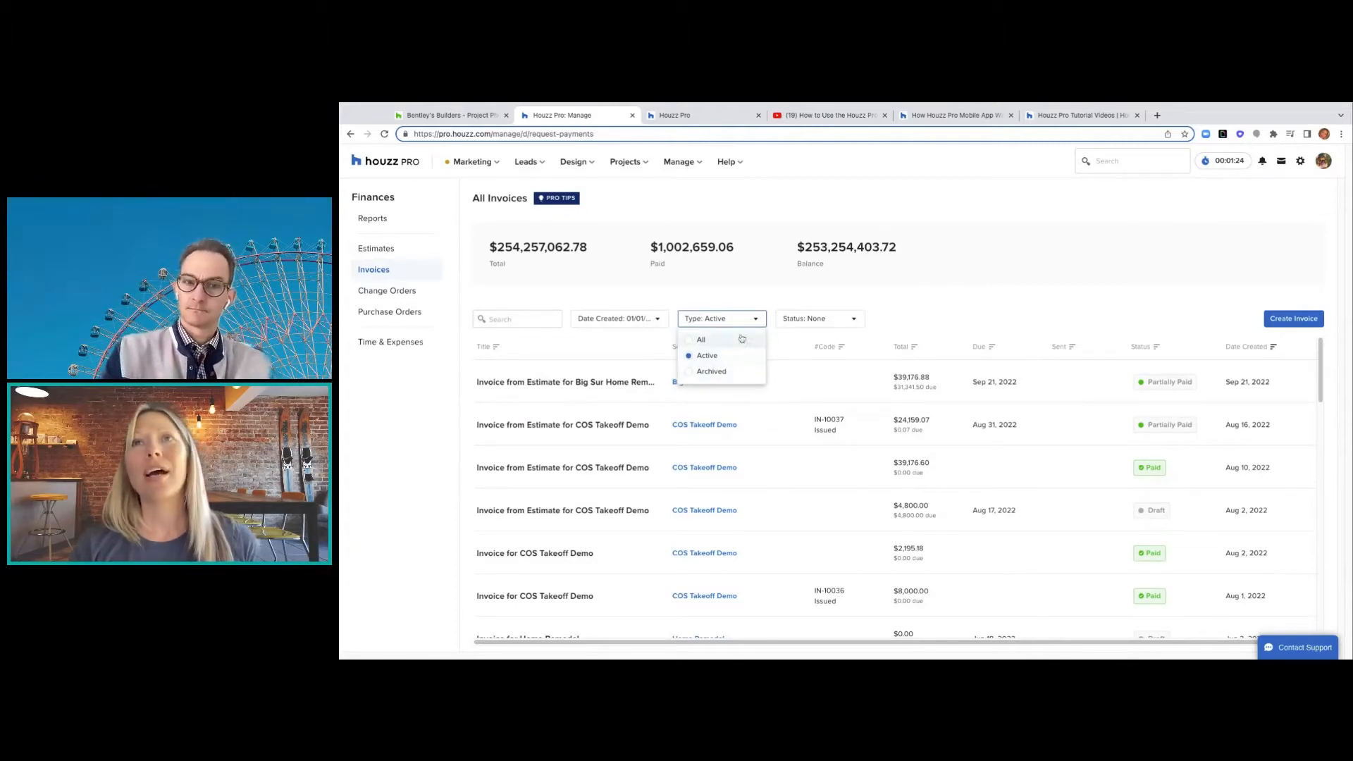
left_click(857, 321)
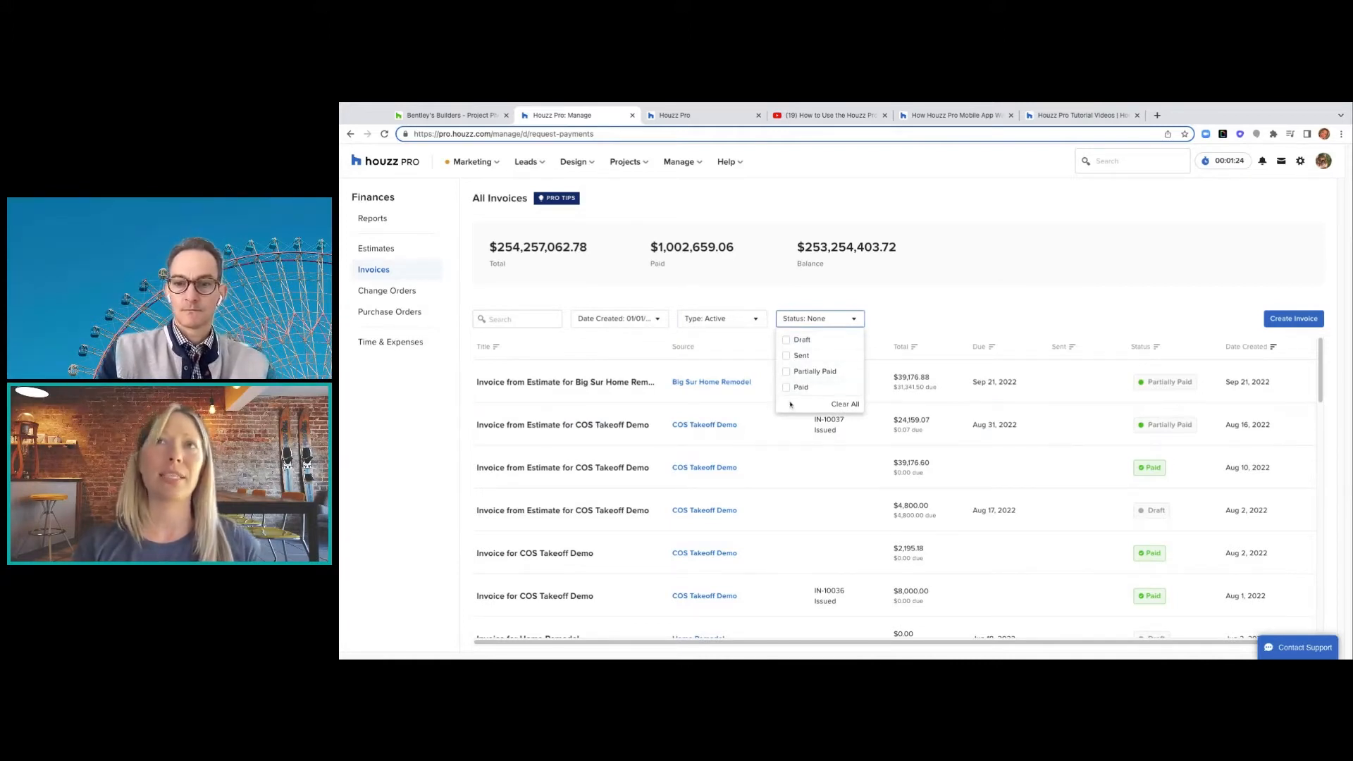
left_click(658, 321)
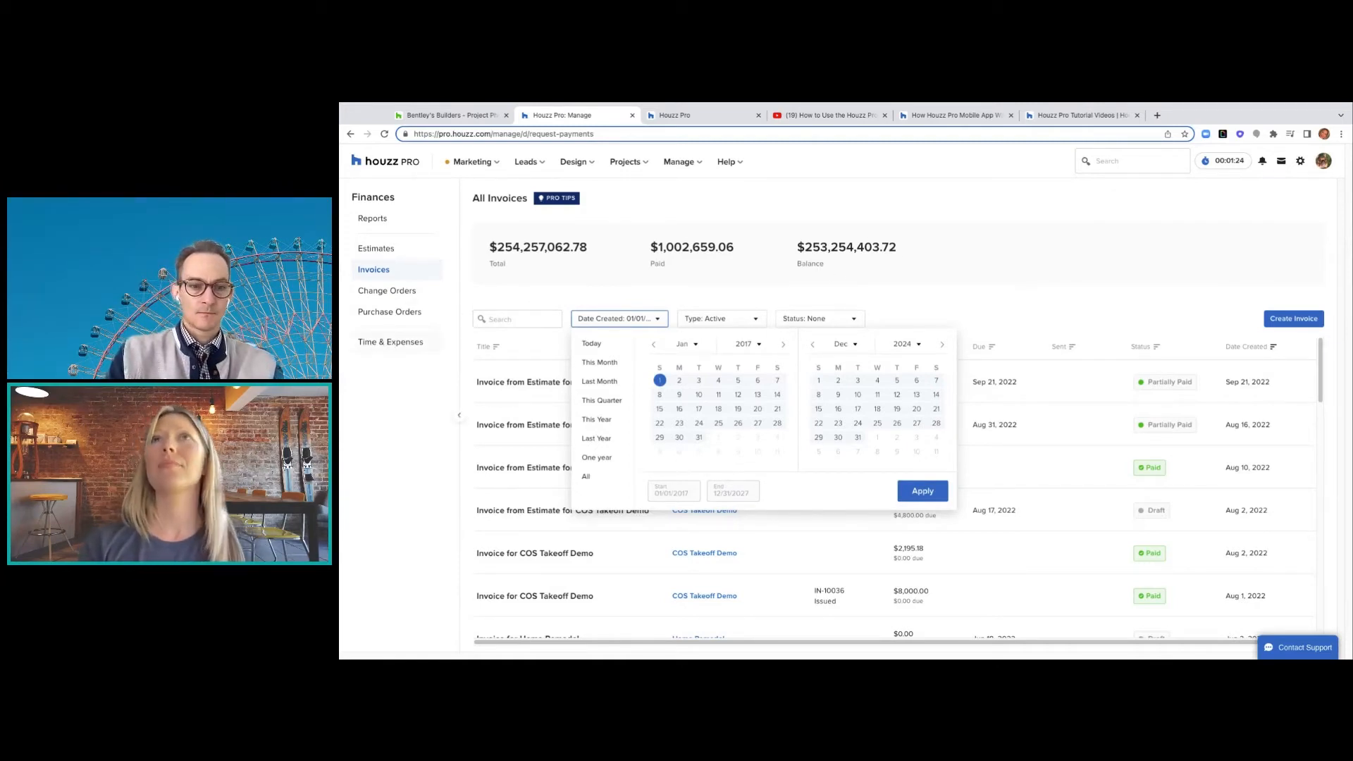
left_click(735, 163)
mouse_move(628, 163)
mouse_move(654, 216)
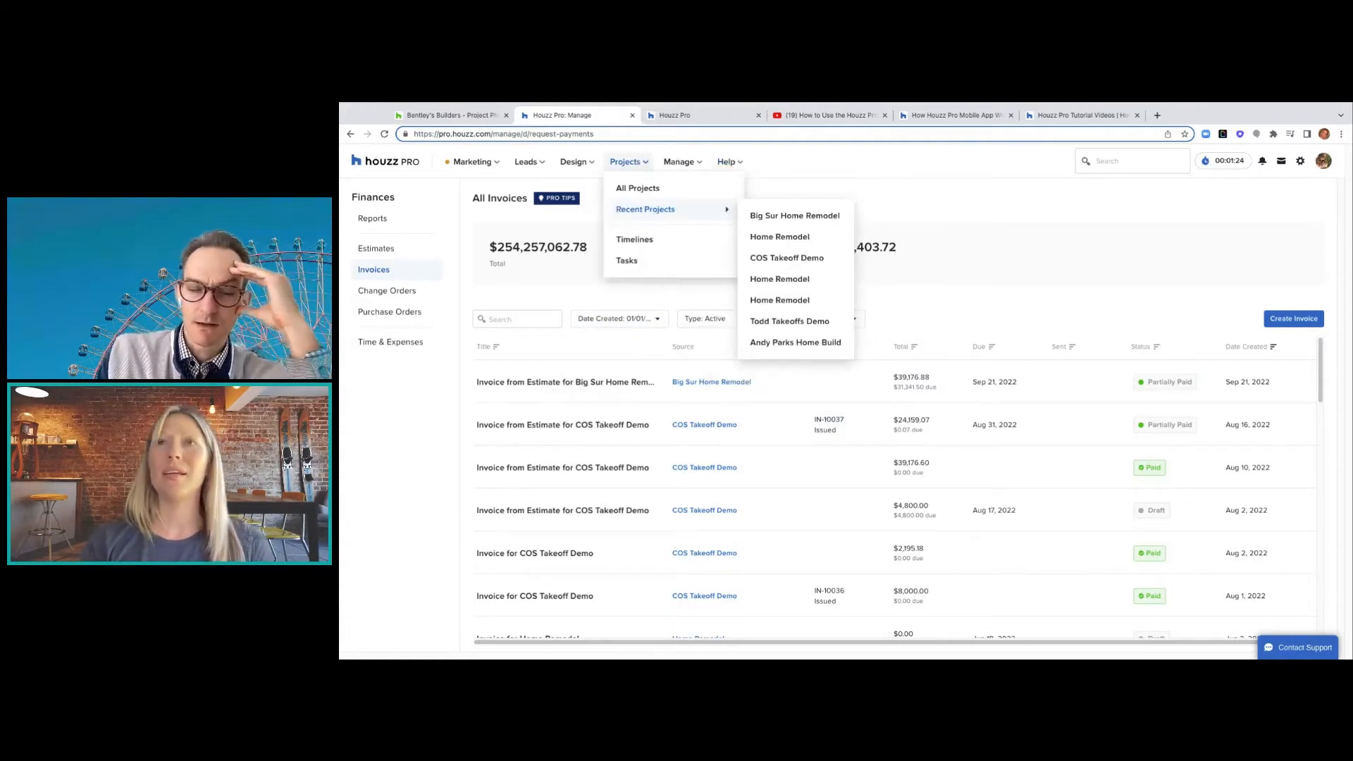
- Review the QuickBooks integration in Houzz Pro Settings, then return to the All Projects list
left_click(1323, 166)
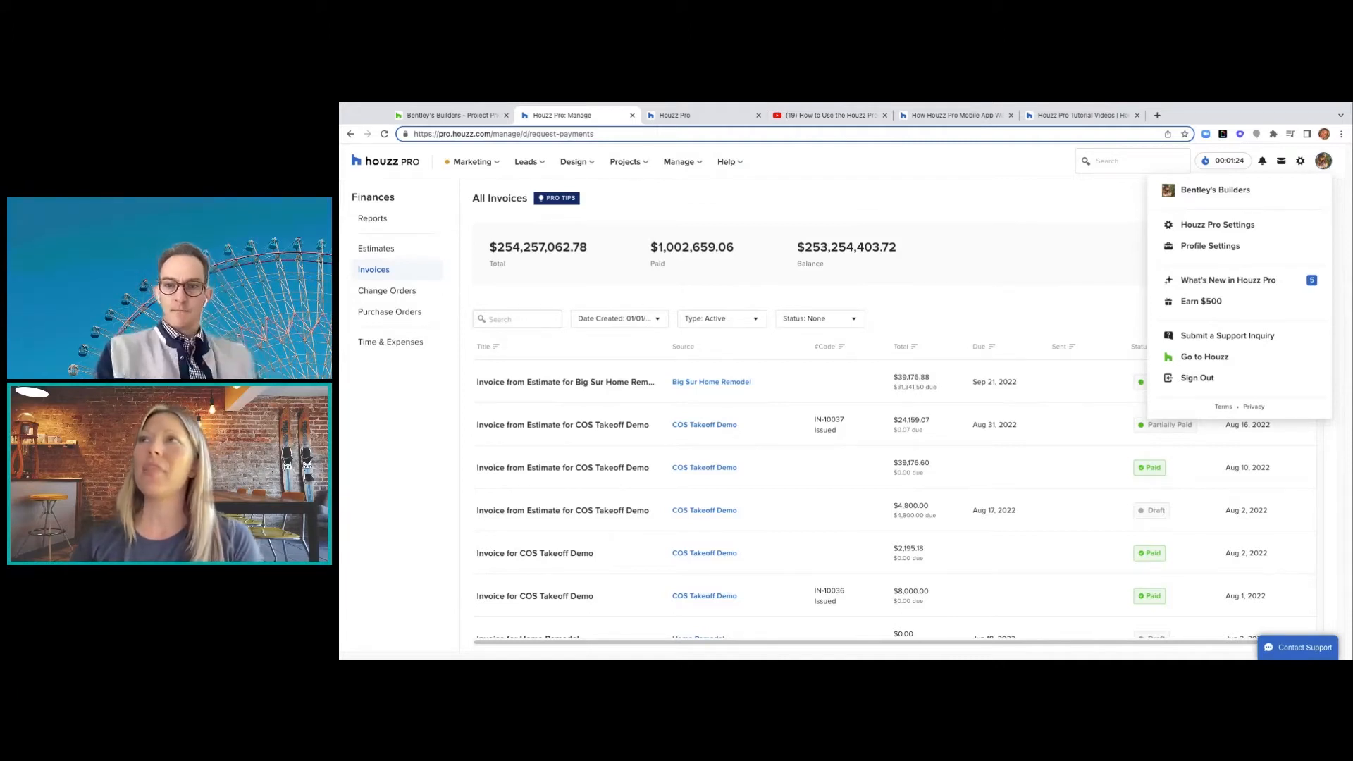
left_click(1245, 228)
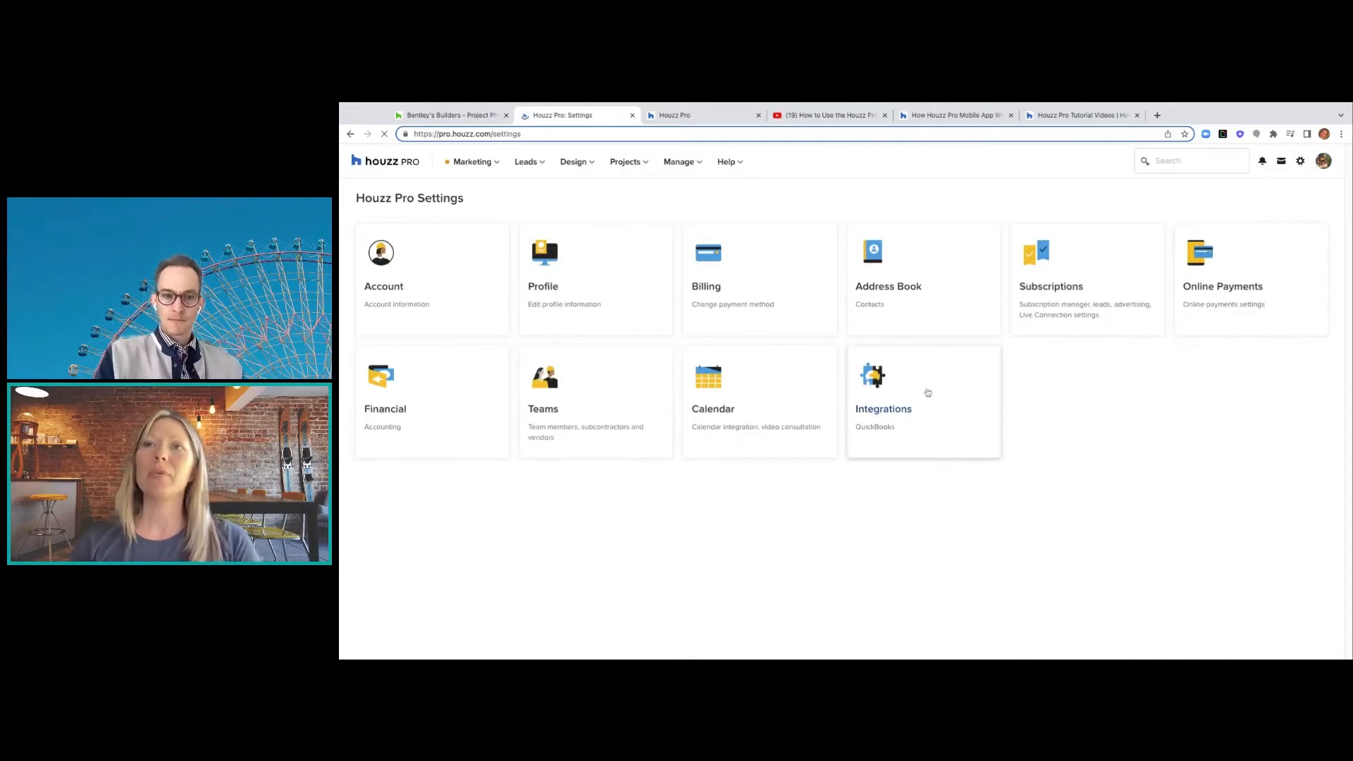
left_click(909, 426)
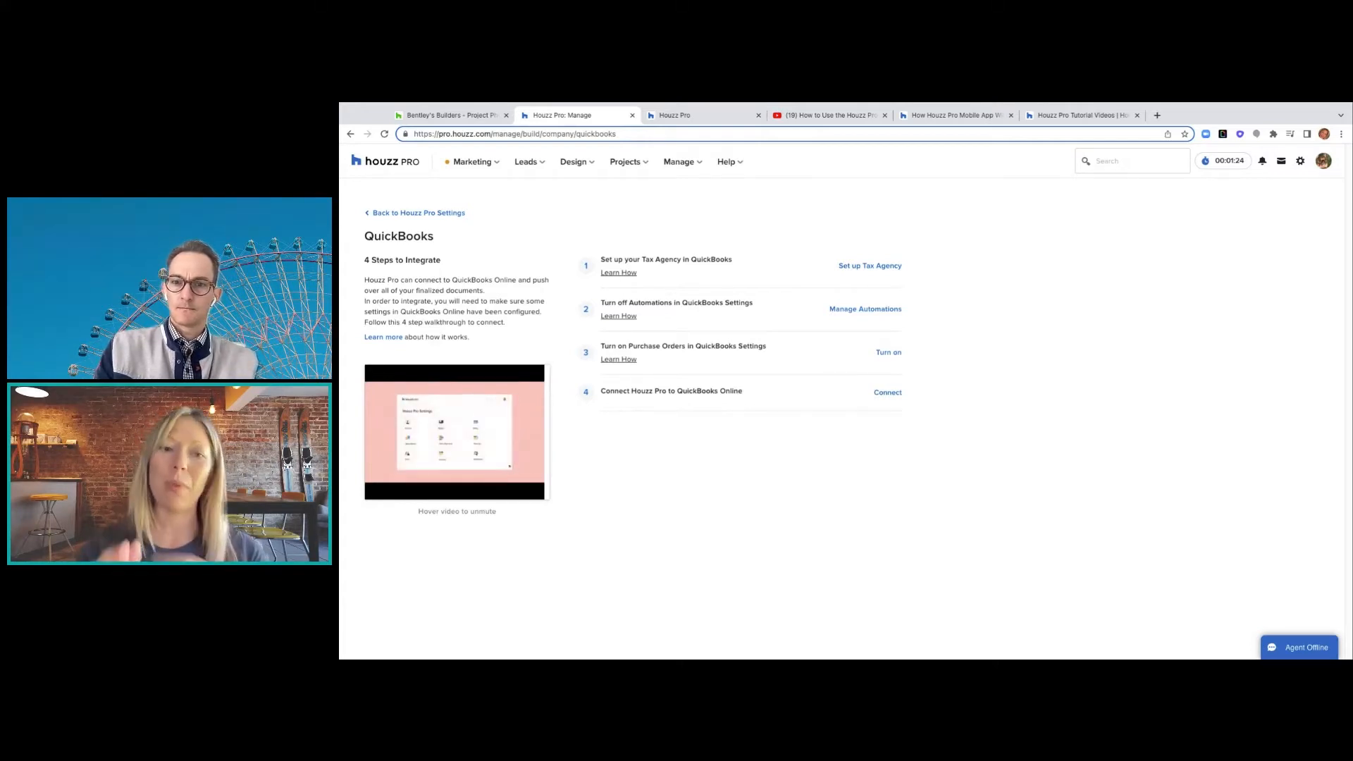
left_click(431, 213)
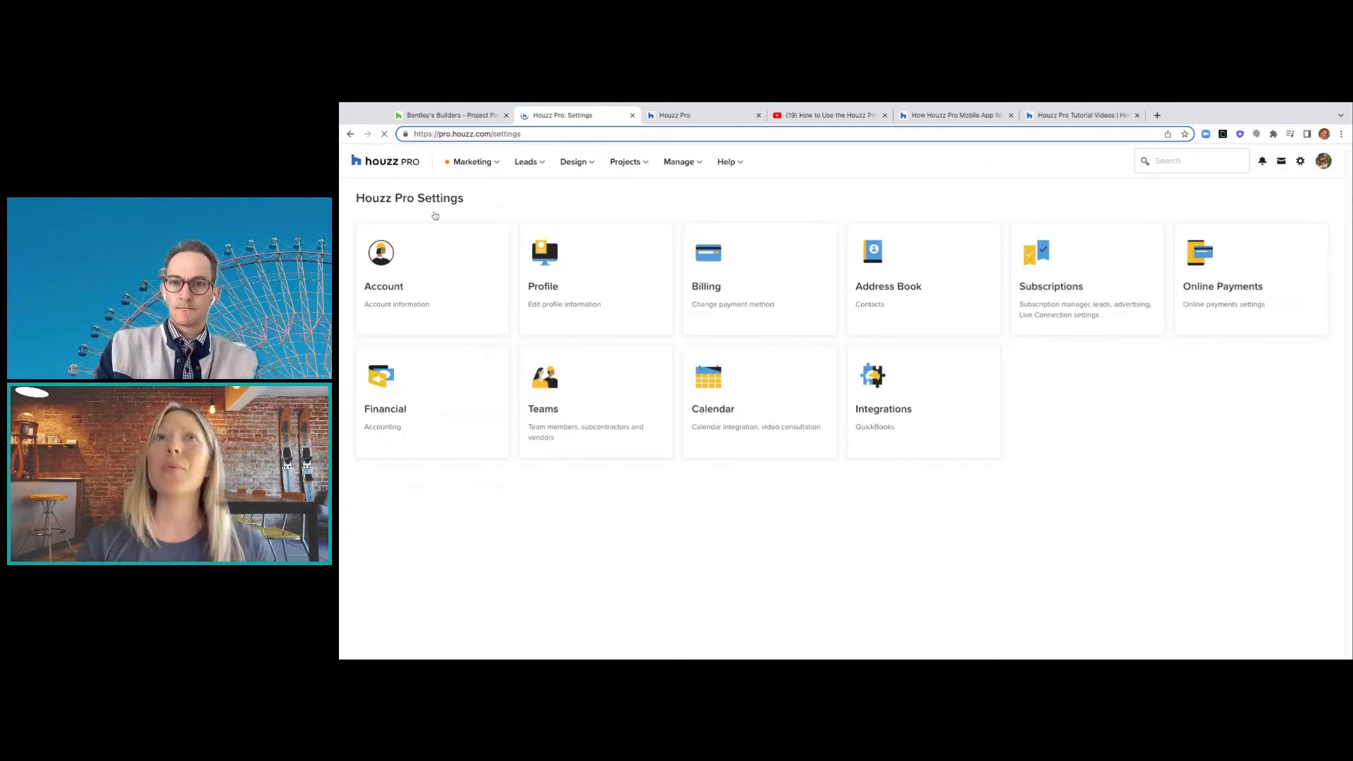
left_click(639, 162)
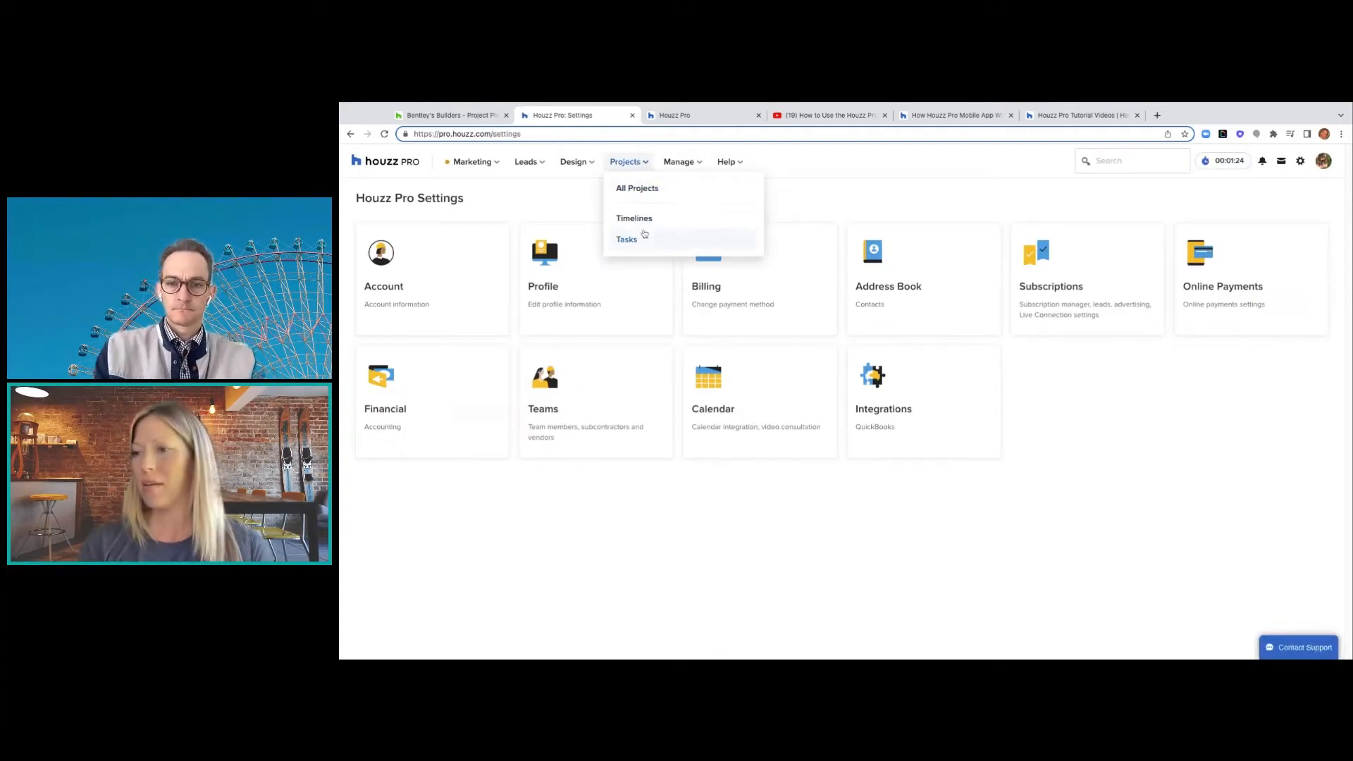
left_click(635, 187)
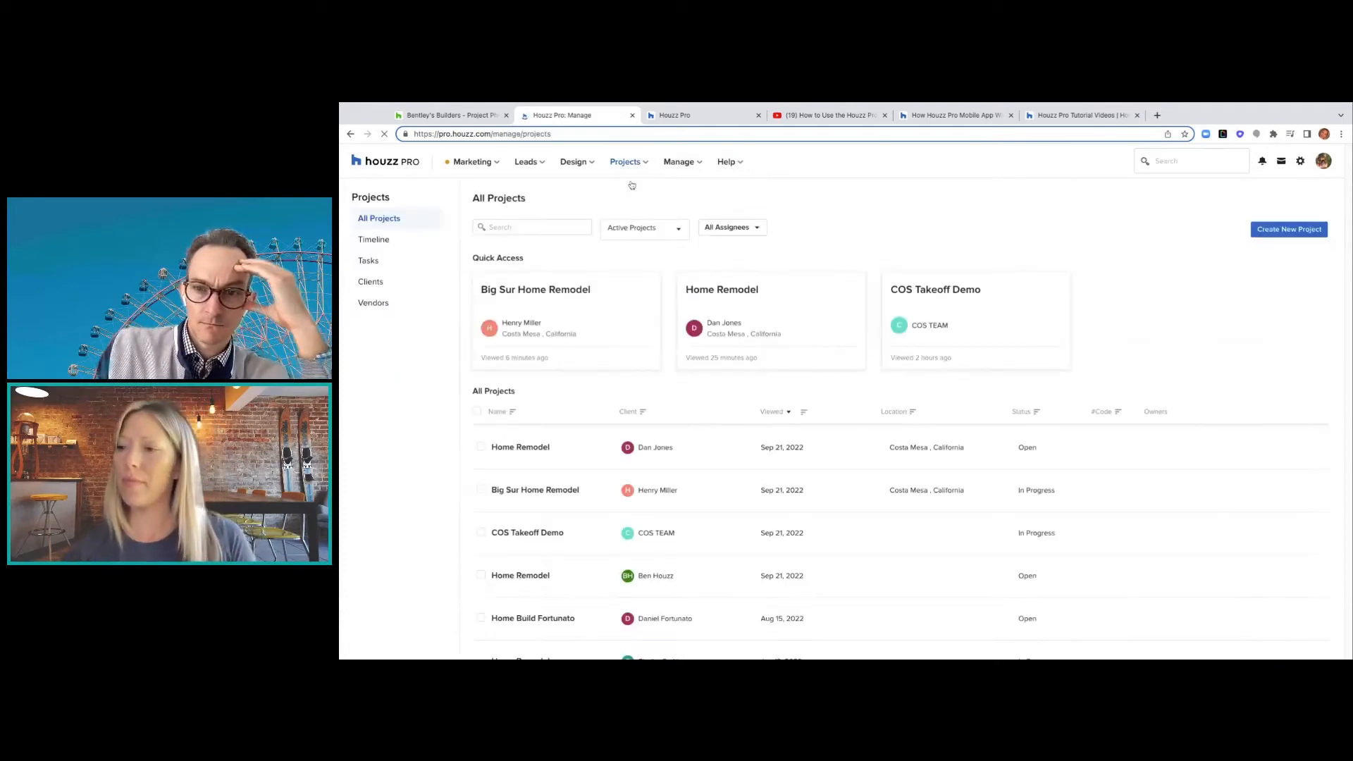
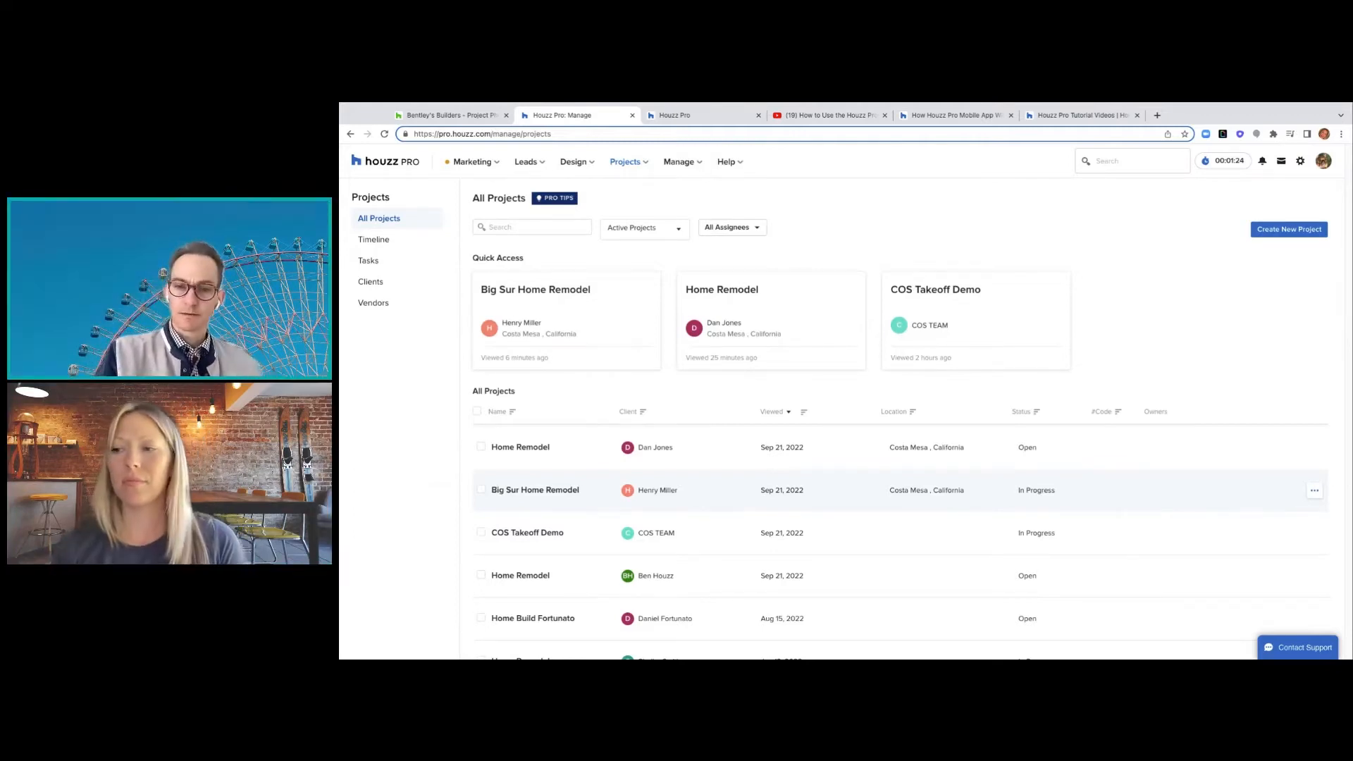
- Open the Big Sur Home Remodel project from the All Projects list
left_click(533, 494)
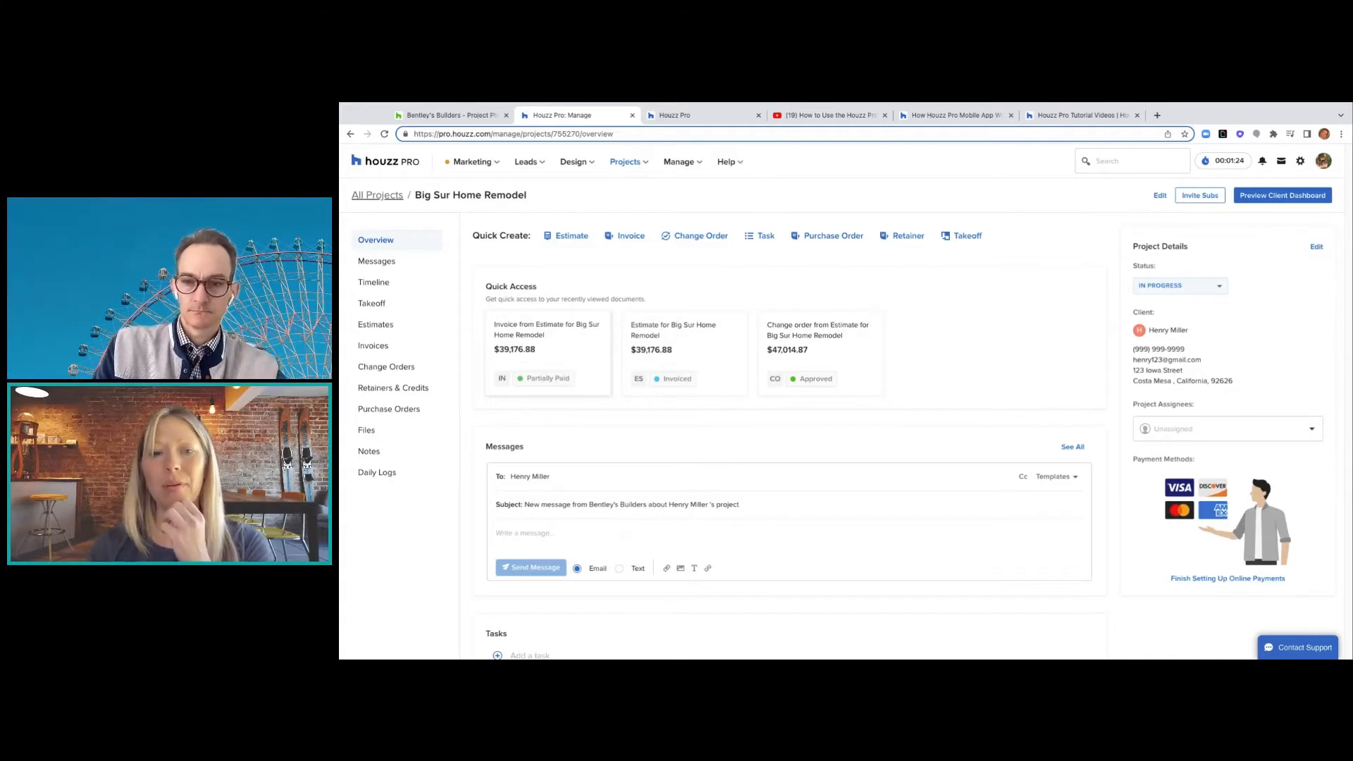
- Open the project's Takeoff page and check which plan files the Select Plan list offers
left_click(382, 302)
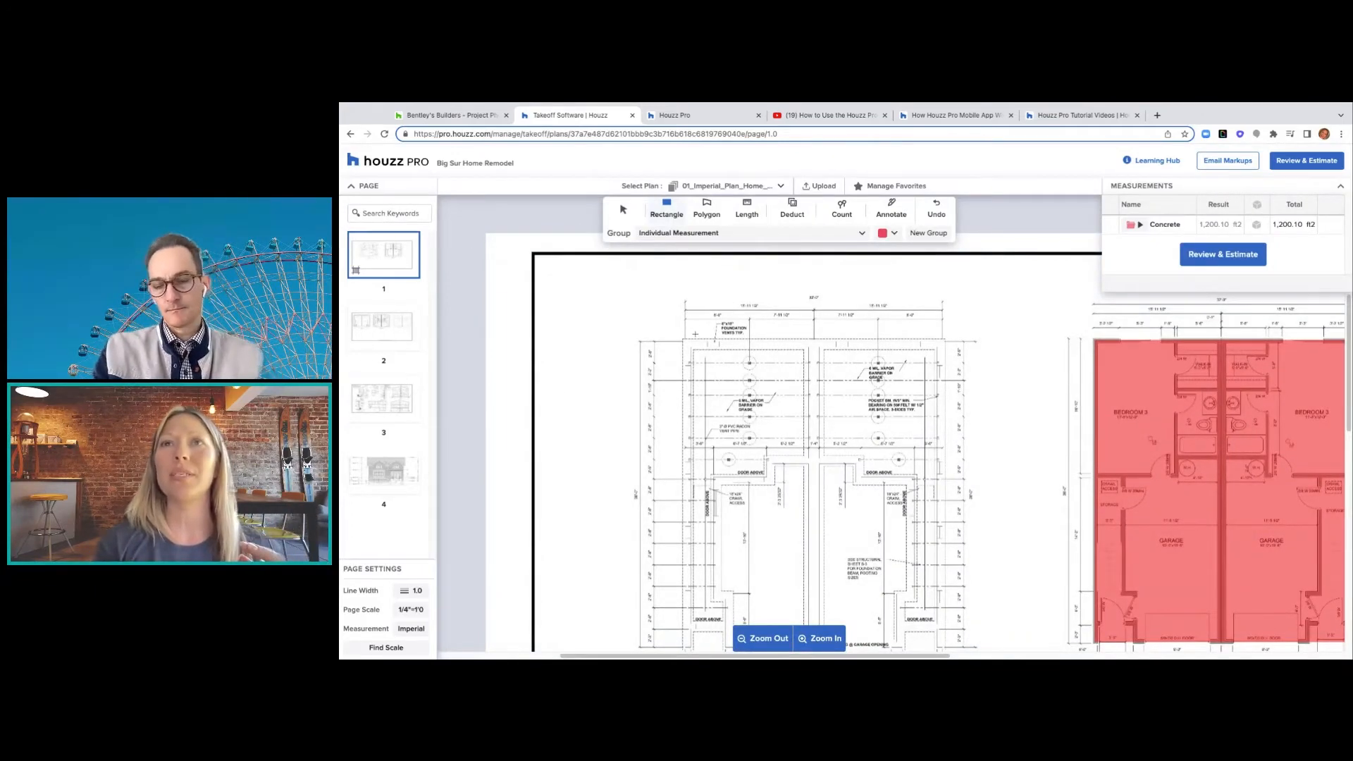
scroll(695, 334, "down", 3)
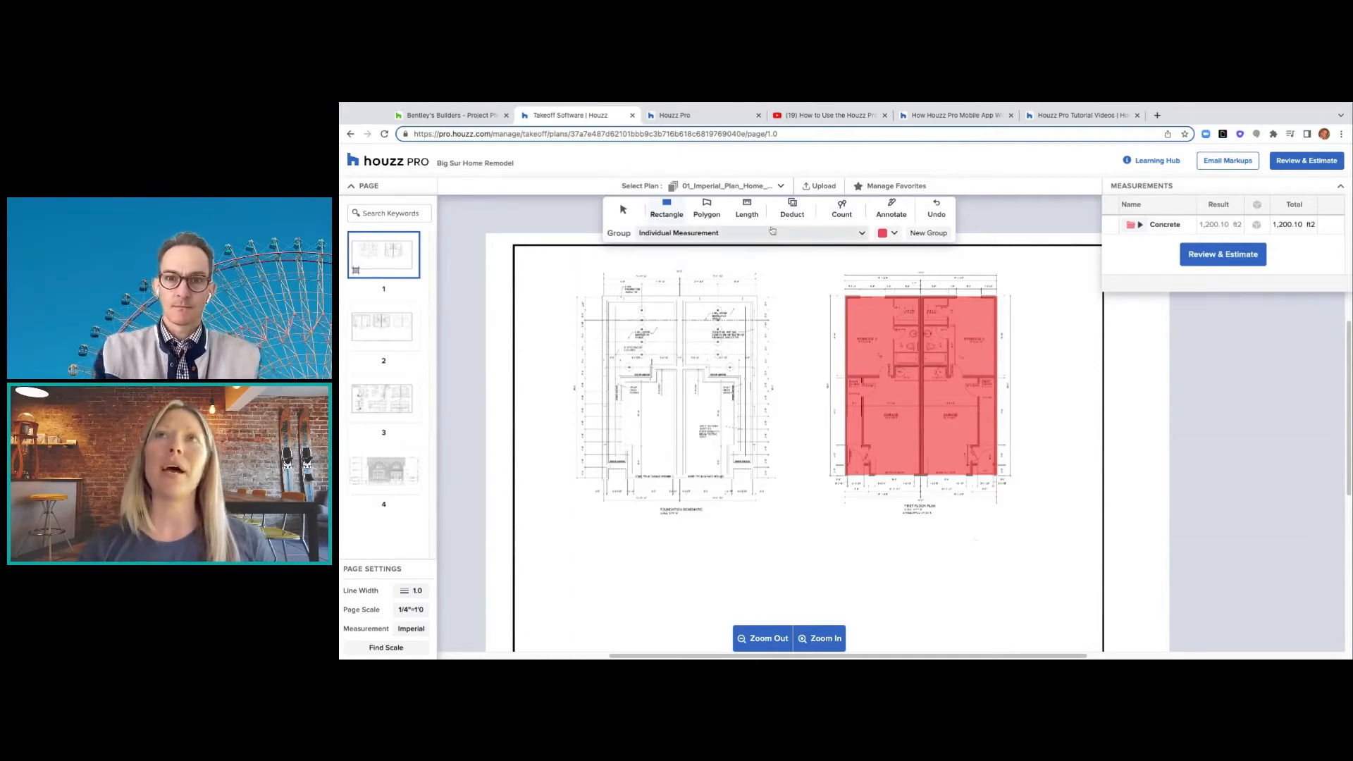
left_click(782, 188)
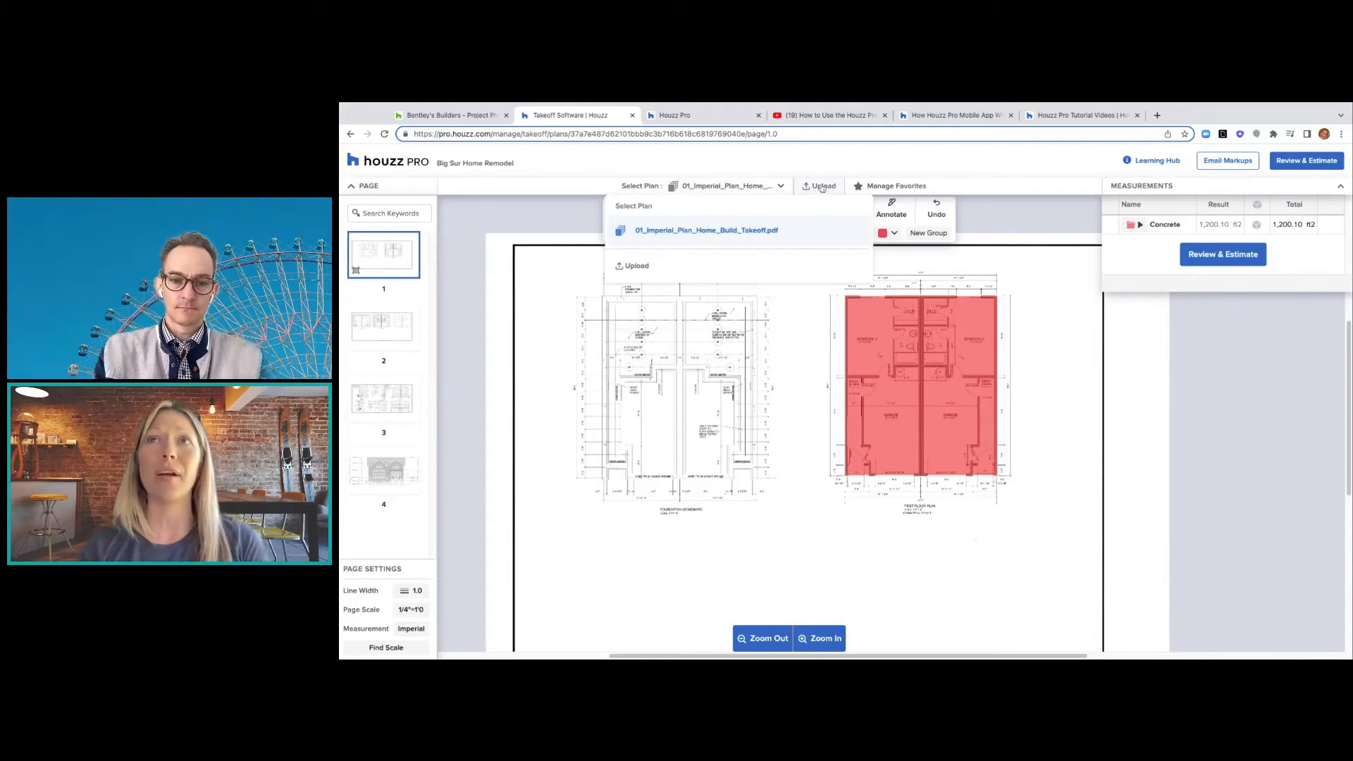
left_click(818, 166)
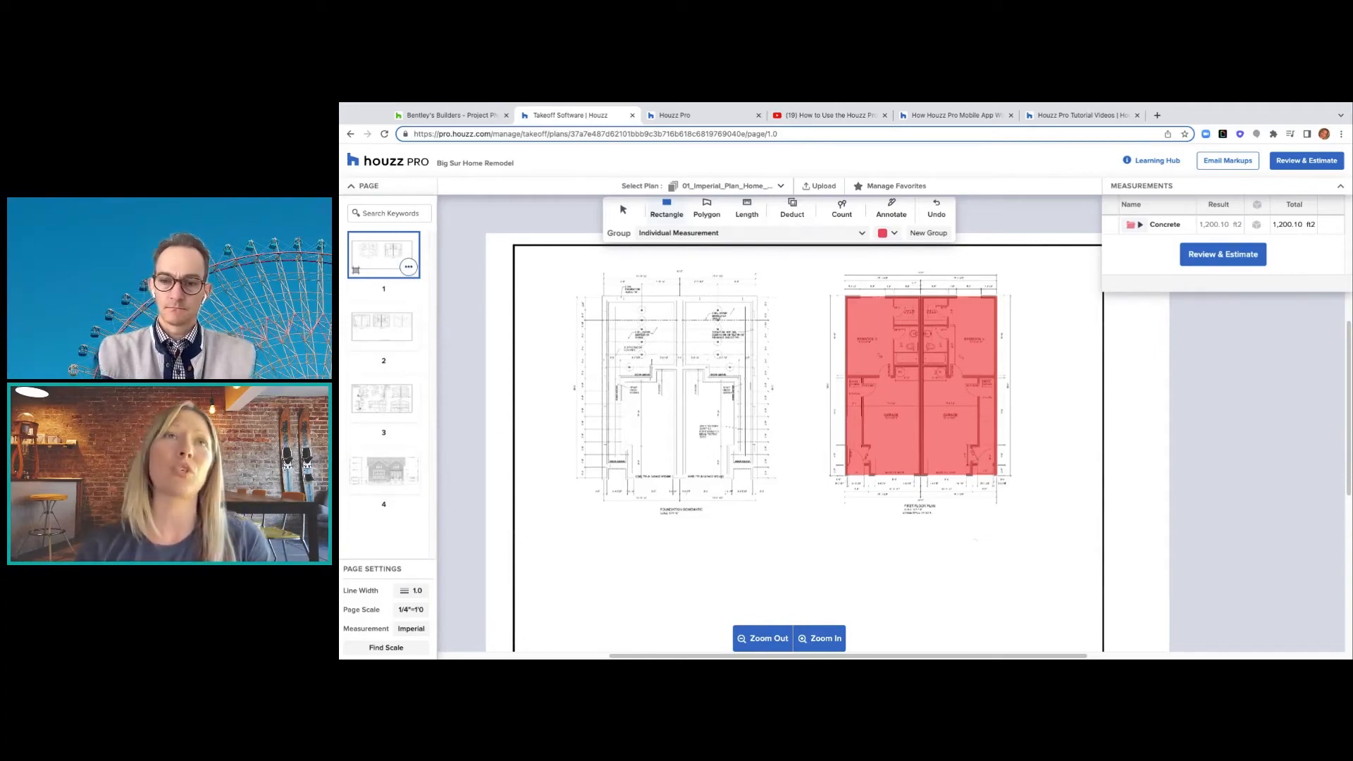
- Clone plan page 1 without its measurements, creating page '1 (copy)'
left_click(409, 266)
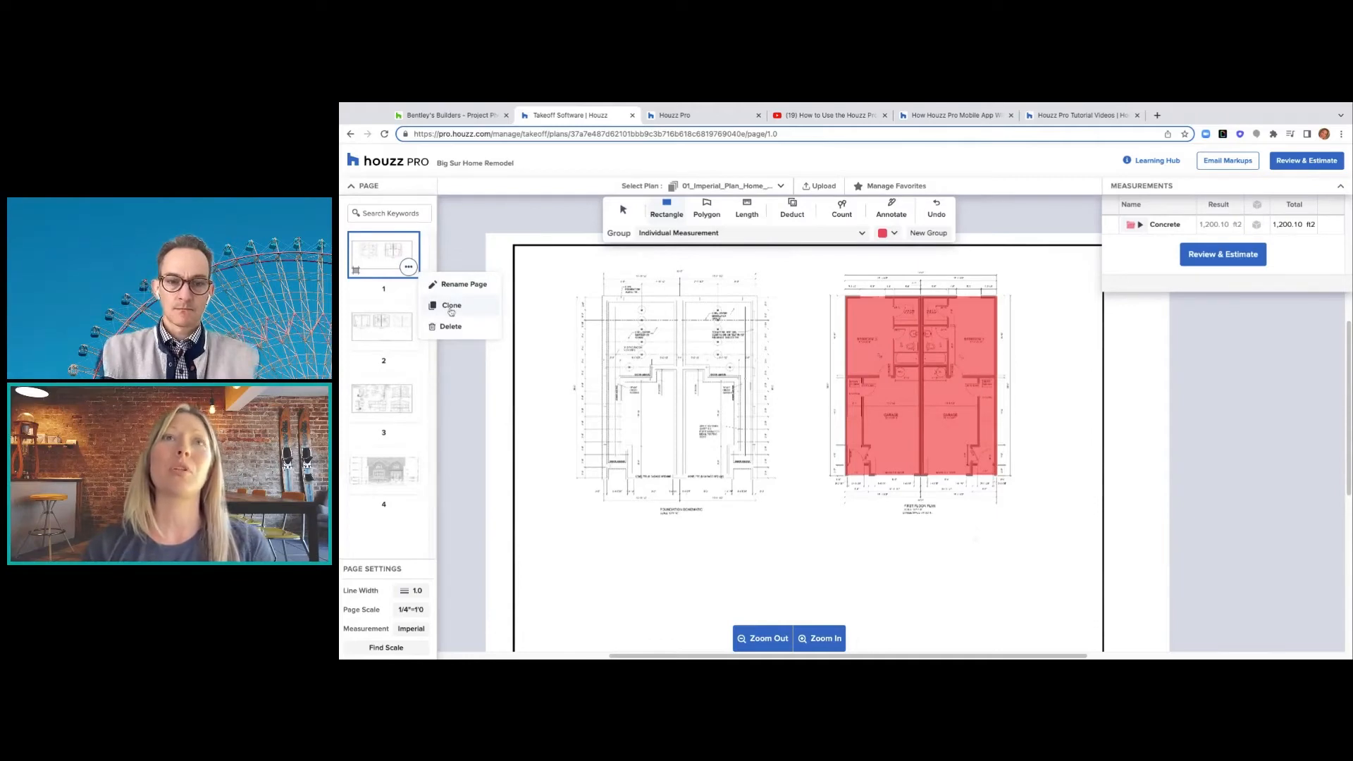
left_click(451, 309)
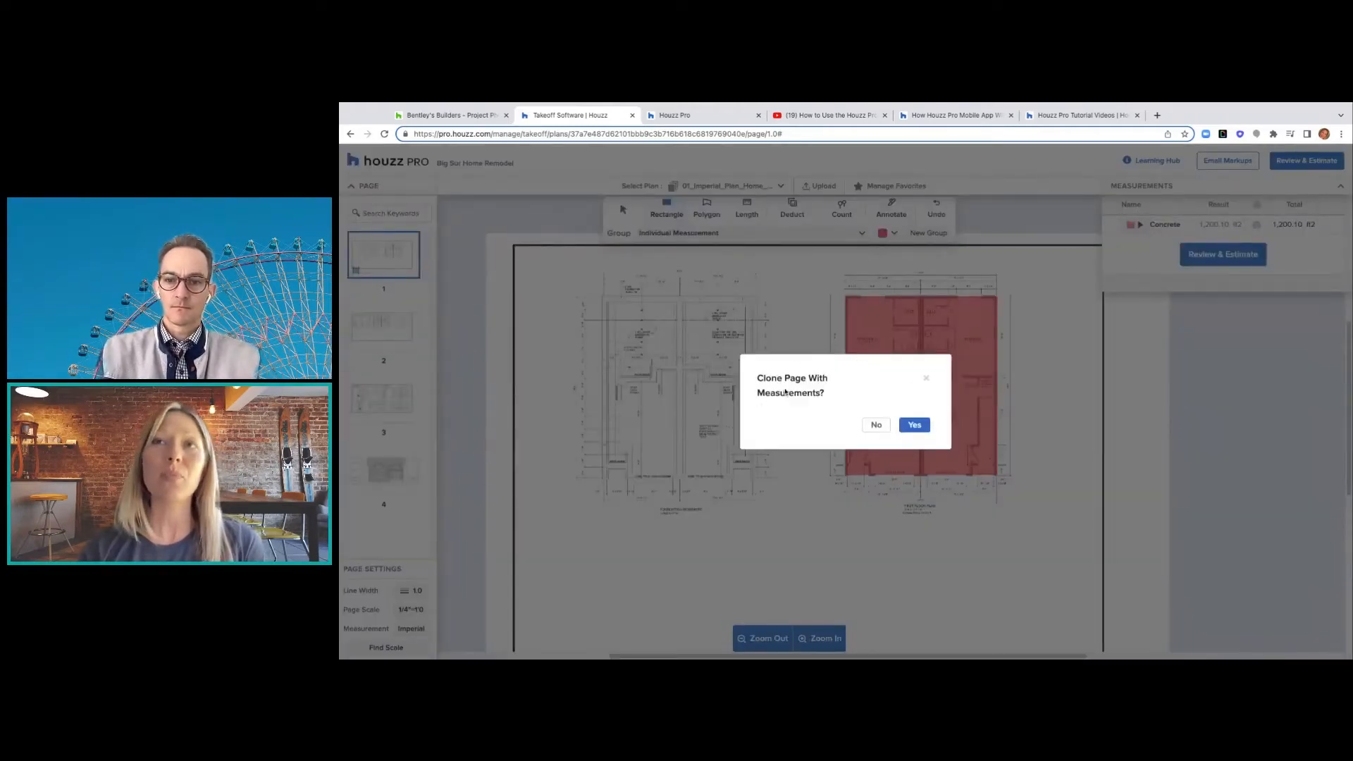
left_click(876, 426)
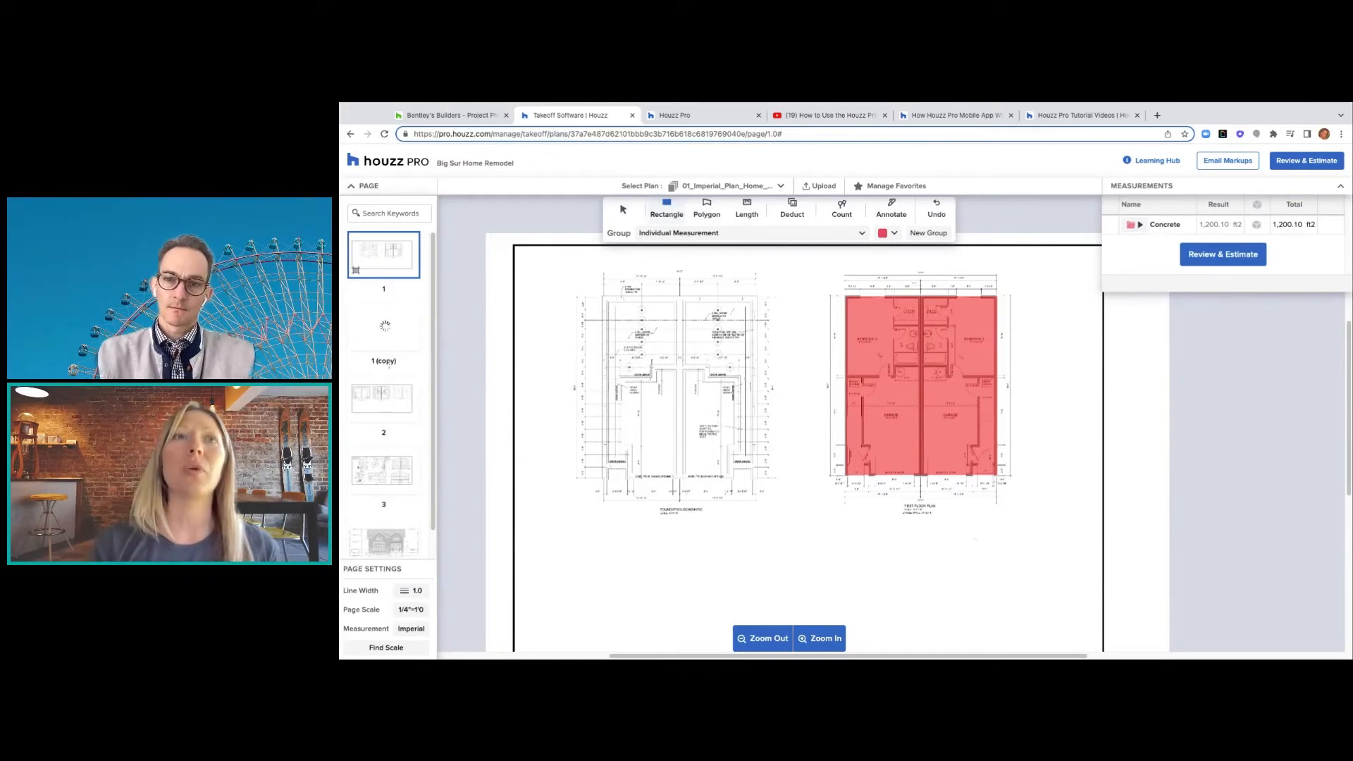
mouse_move(412, 272)
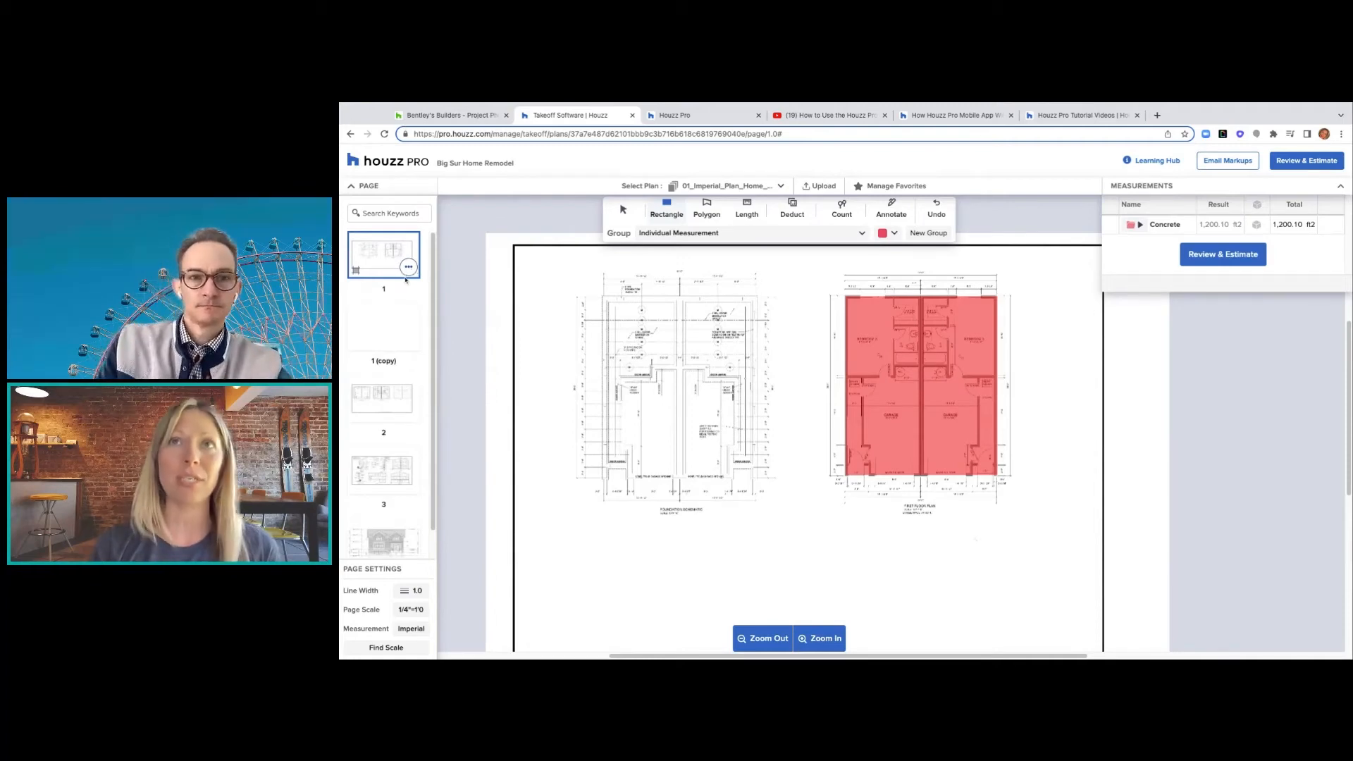
- Draw a trial rectangle measurement on the plan, then undo it
scroll(644, 343, "up", 1)
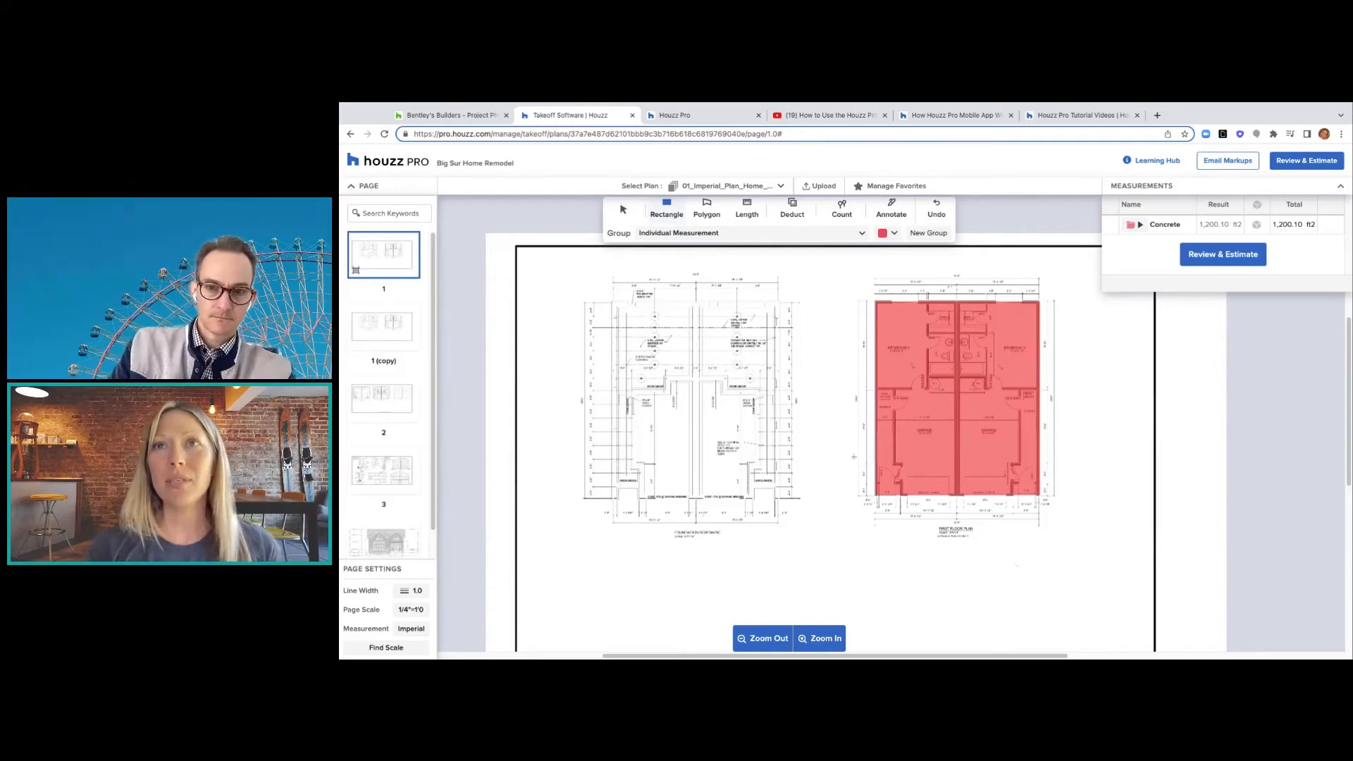
scroll(853, 456, "up", 3)
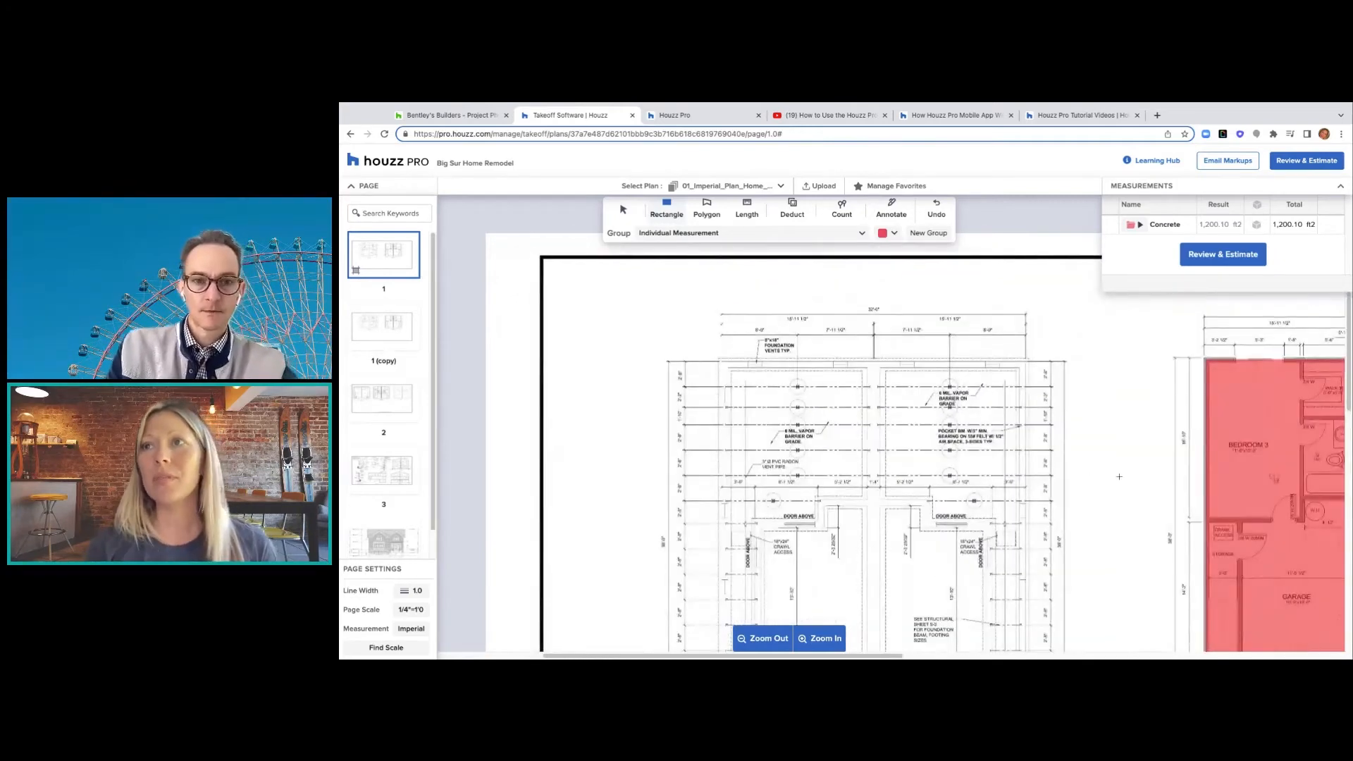
left_click_drag(1121, 478, 1068, 460)
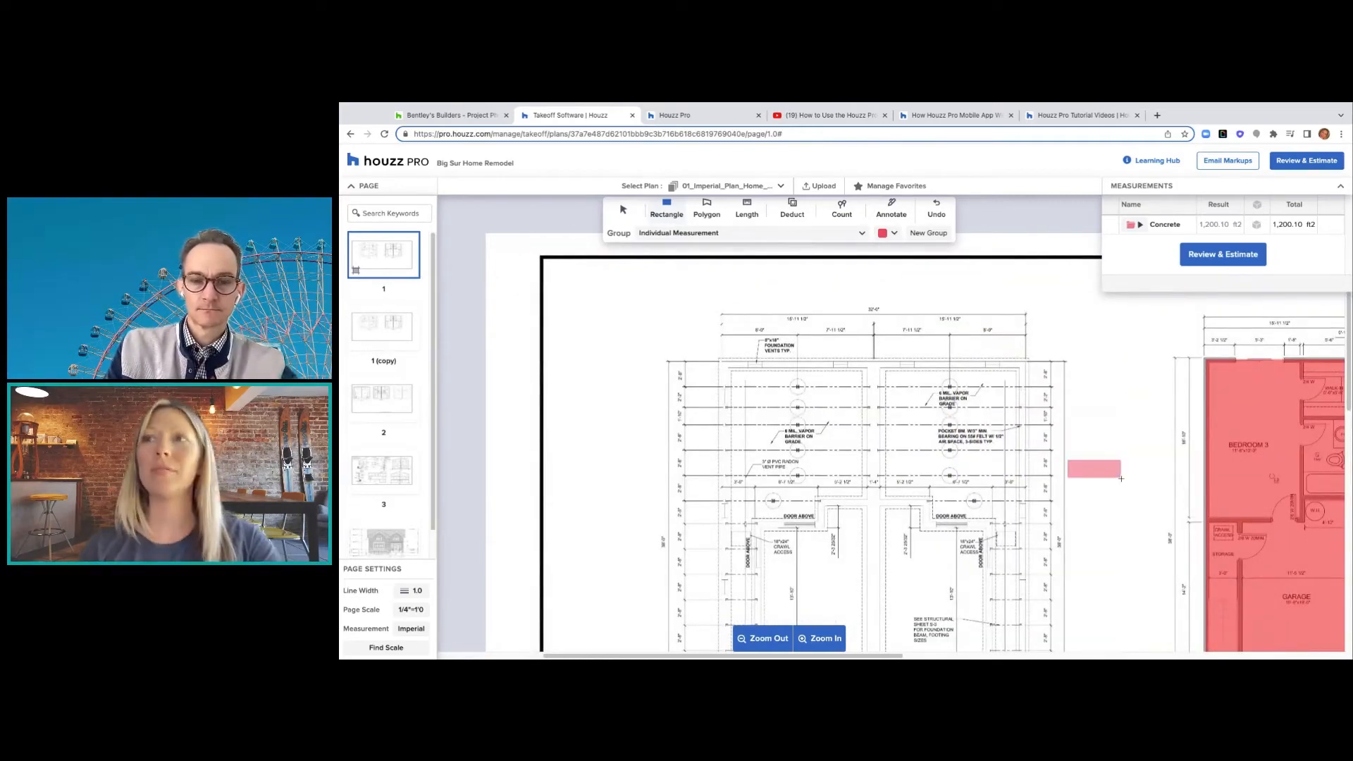
left_click(942, 216)
- Return to the Select tool and bring up the '1 (copy)' page's actions menu
scroll(1033, 429, "right", 2)
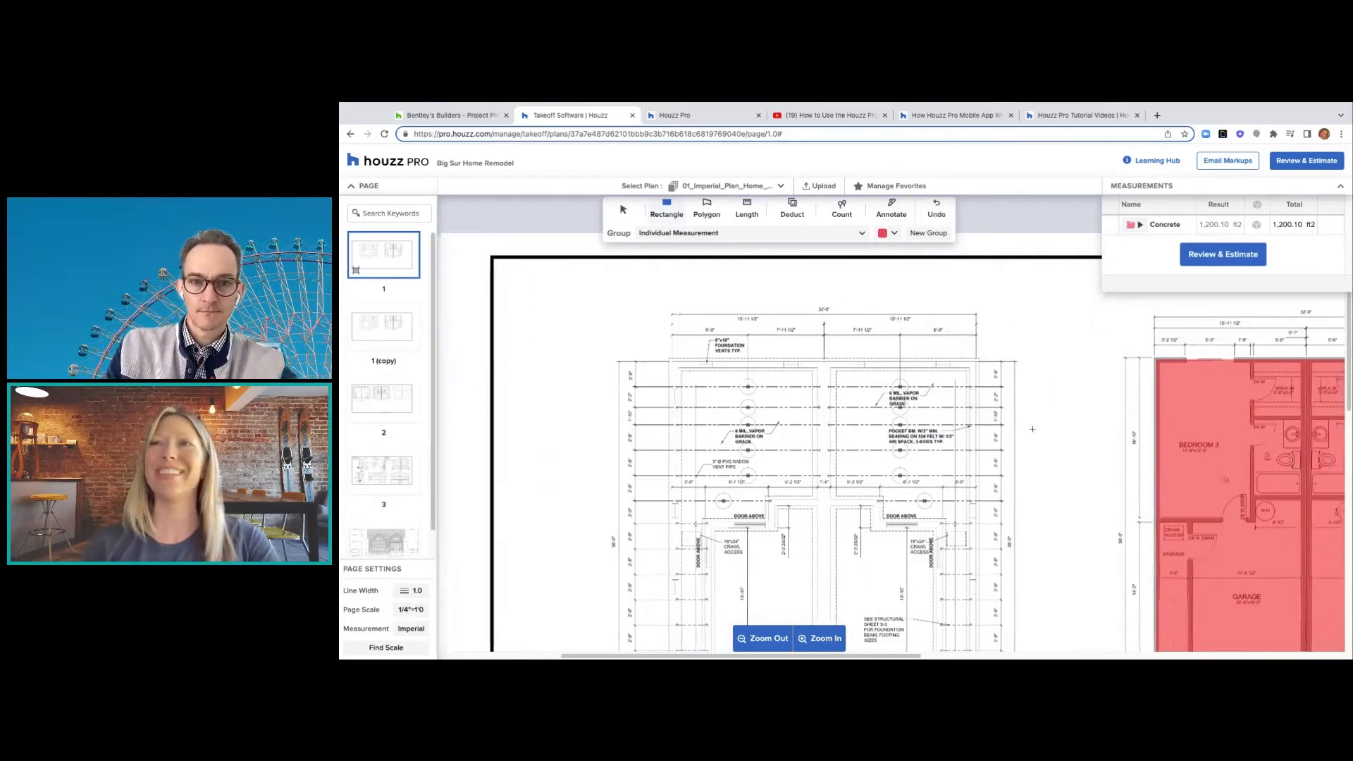
scroll(1033, 428, "down", 5)
scroll(1033, 429, "right", 3)
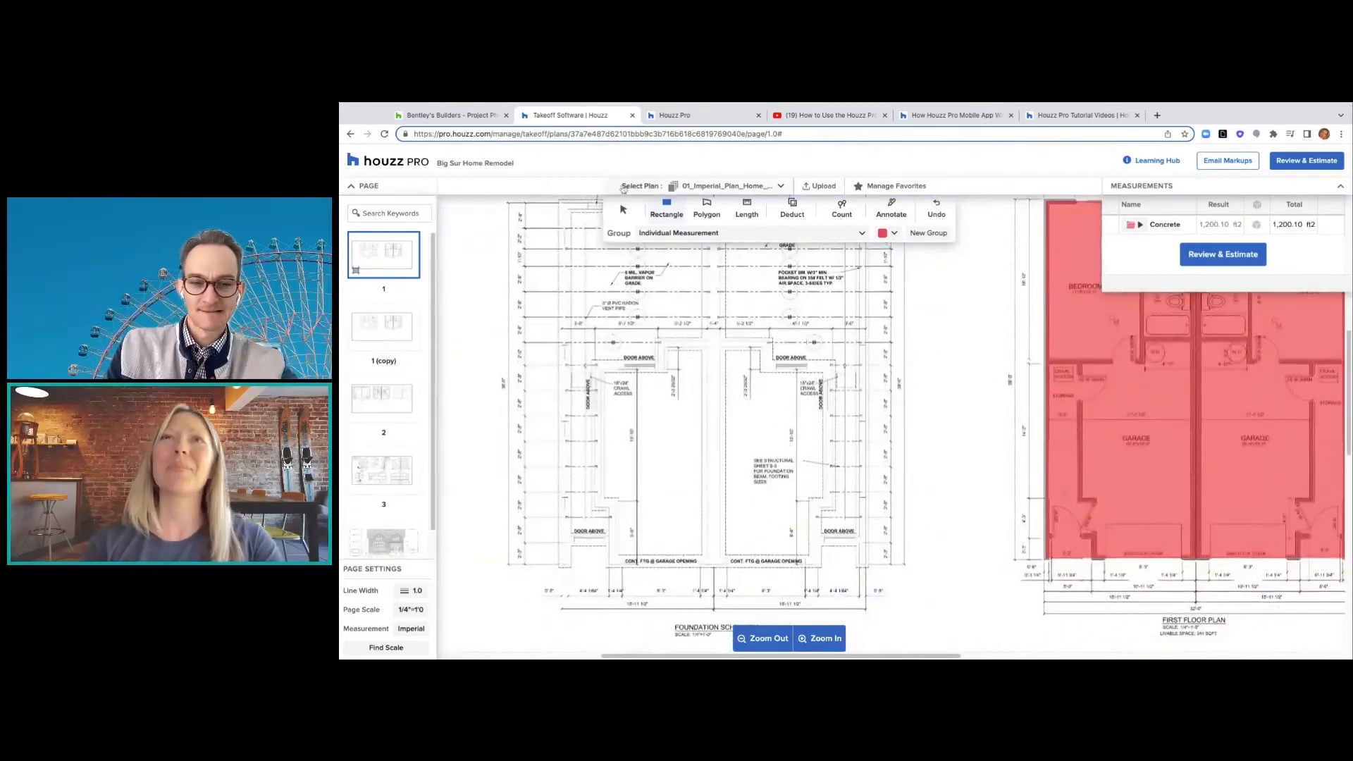
left_click(623, 209)
scroll(849, 365, "down", 4)
scroll(849, 365, "left", 1)
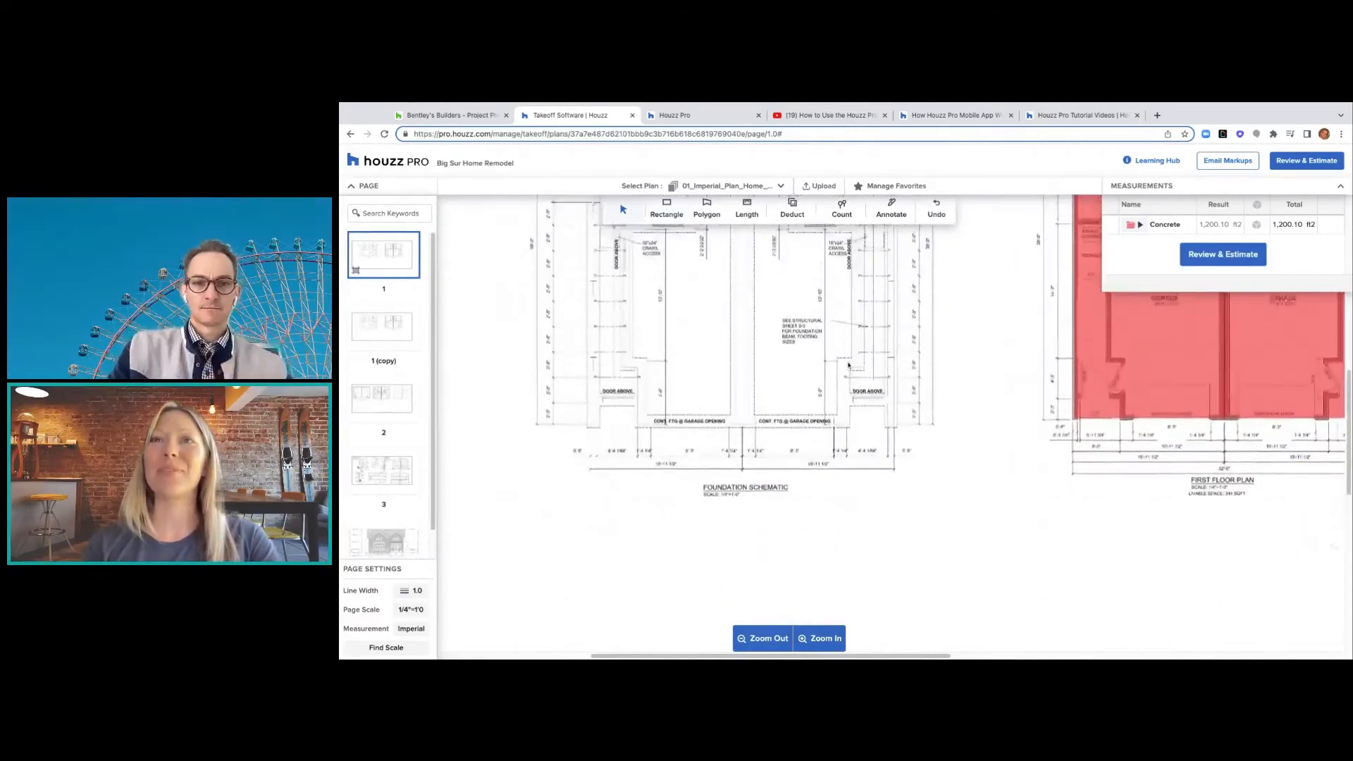
scroll(849, 365, "up", 3)
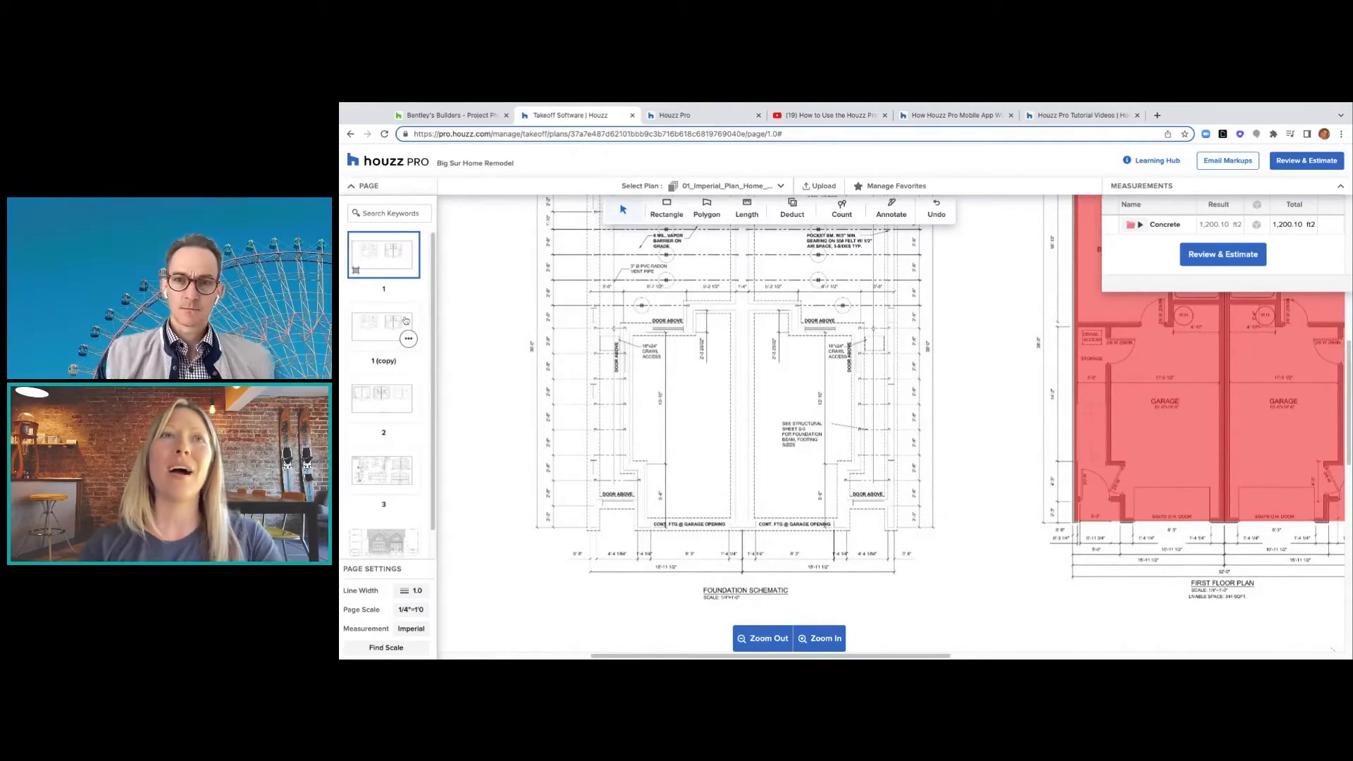
left_click(408, 340)
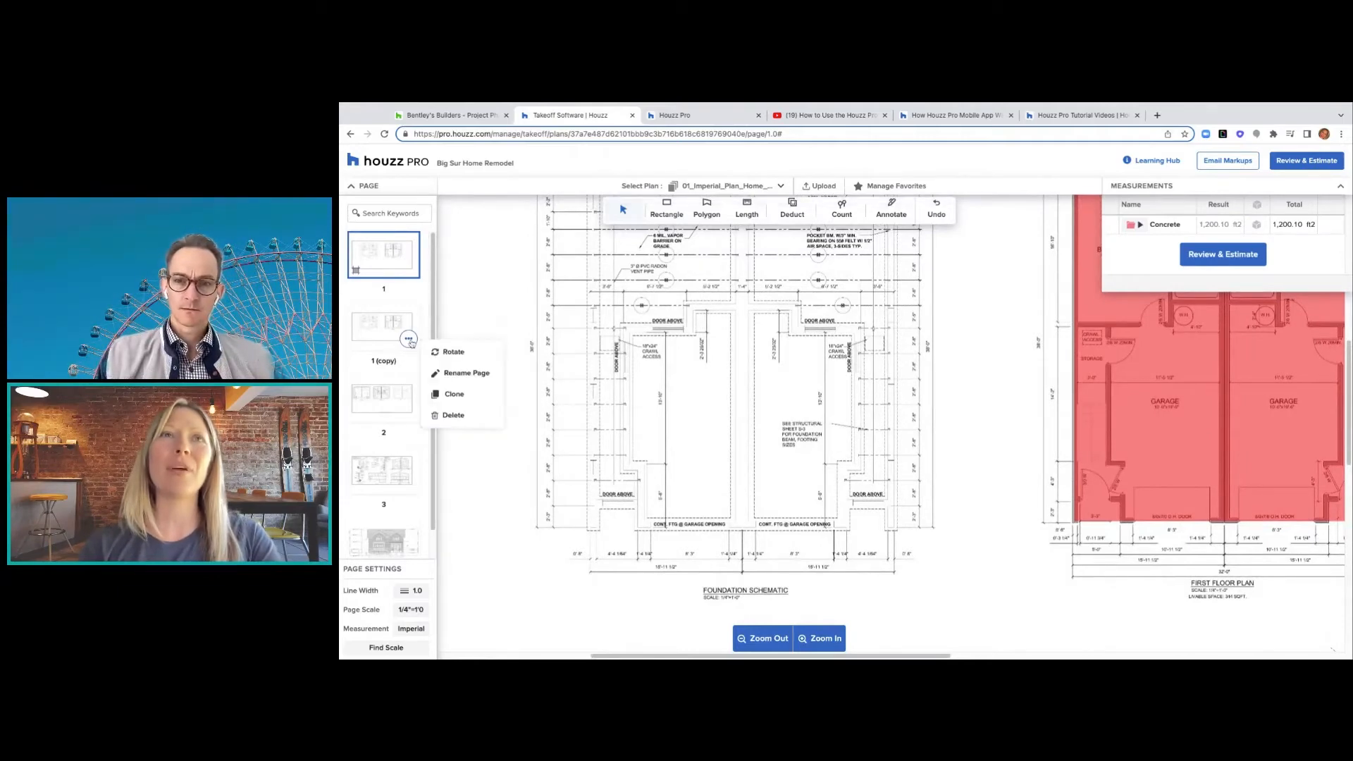
- Rename the copied page 'Carpeting and outlets' and switch to plan page 2
left_click(449, 375)
triple_click(819, 403)
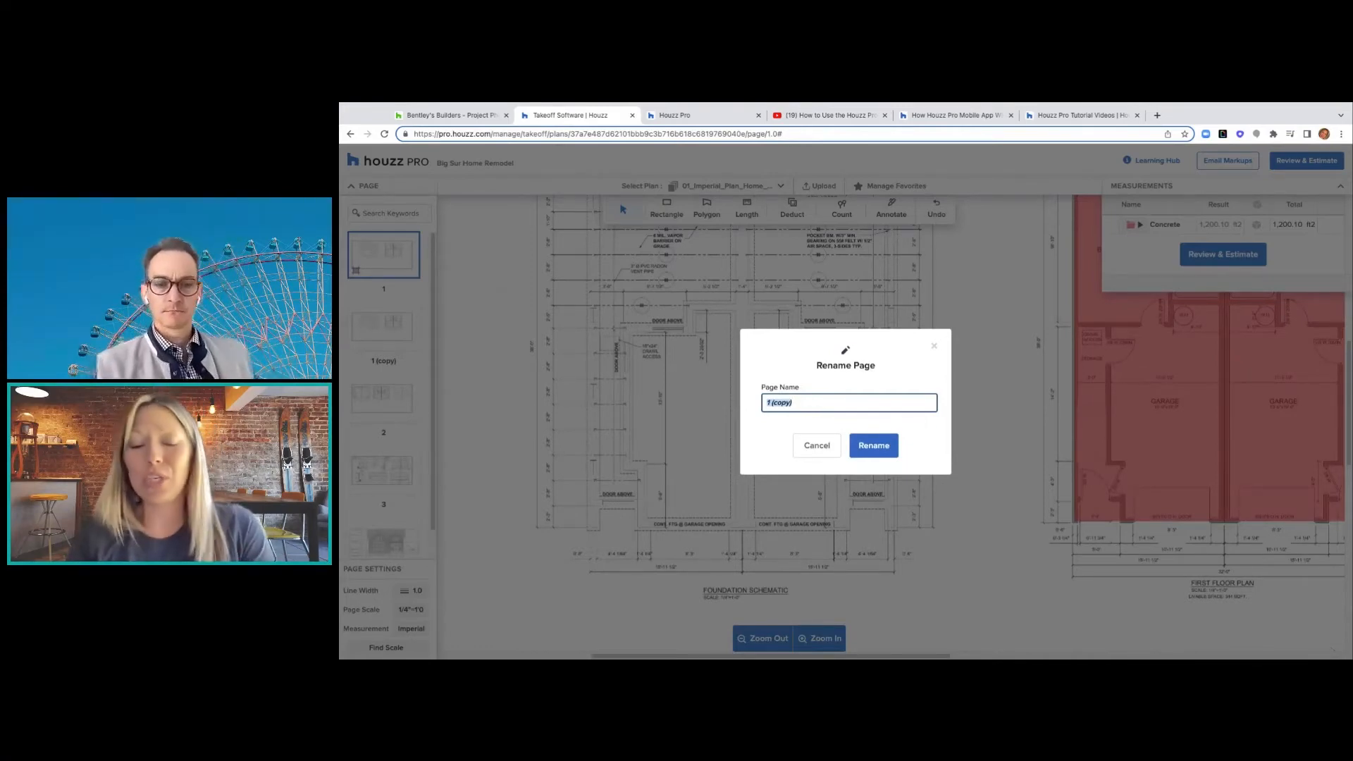
type("Ca")
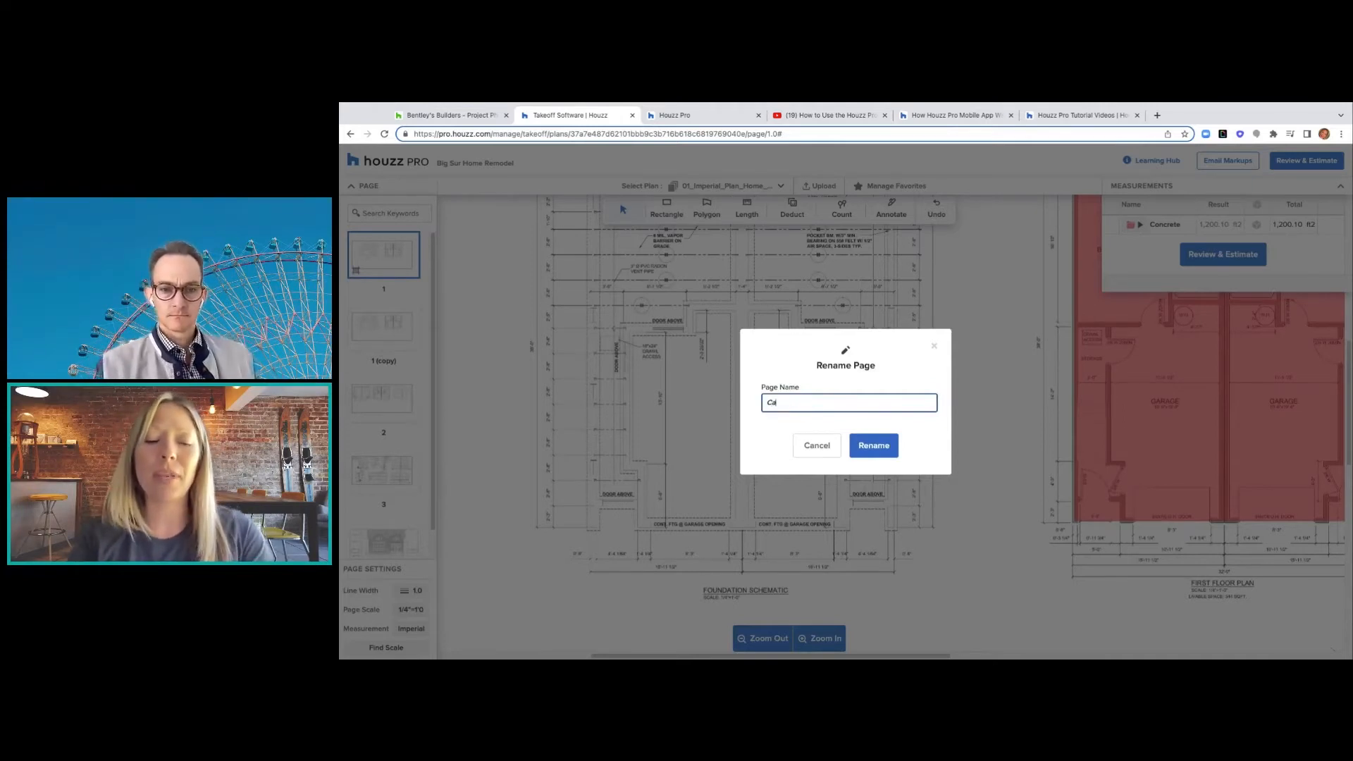
type("rpeting and")
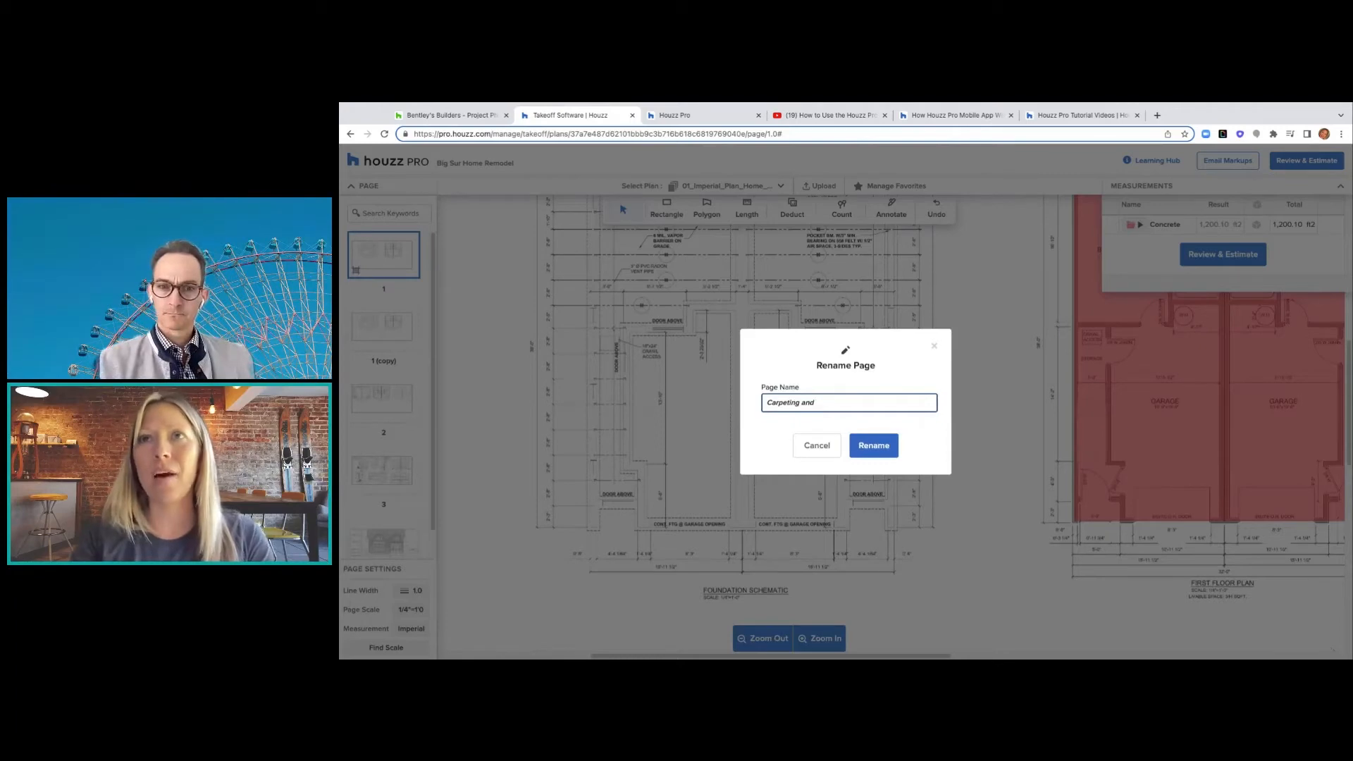
type("tlets")
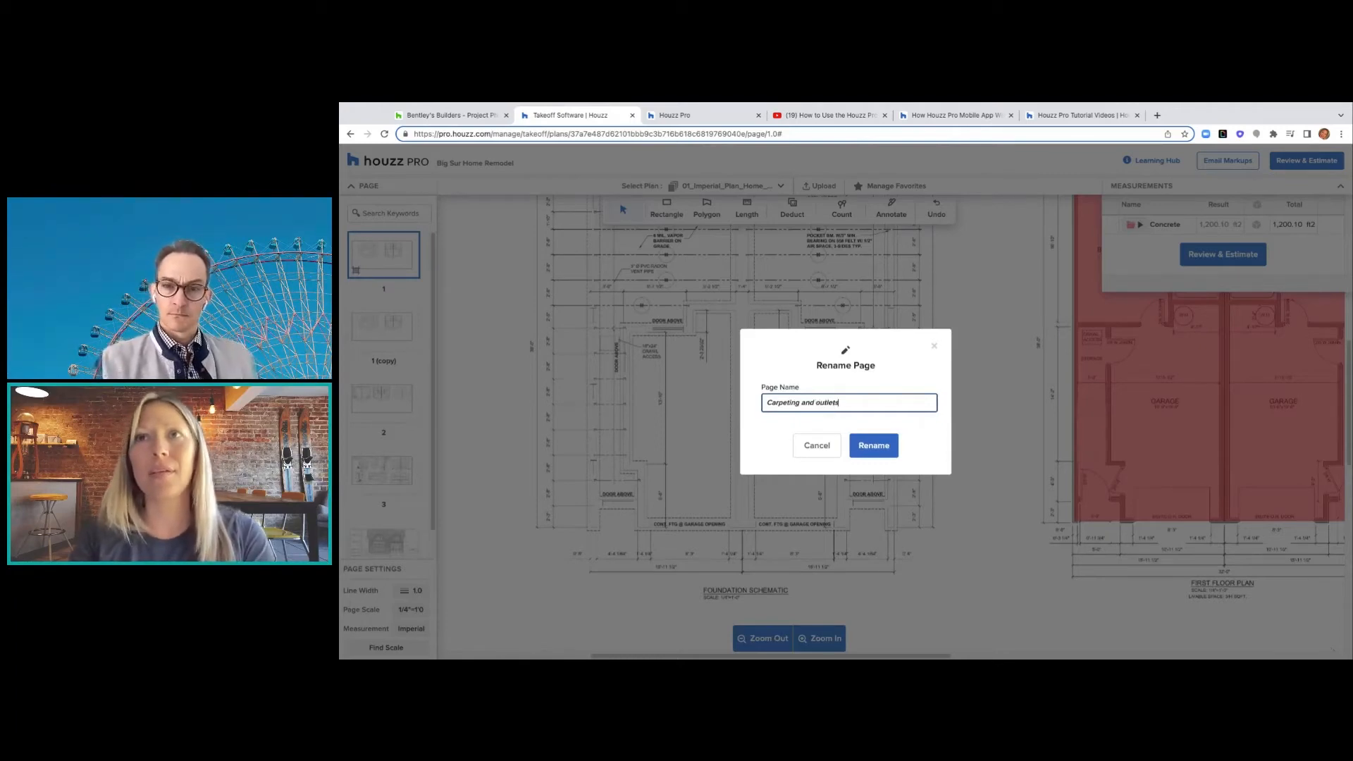
left_click(881, 452)
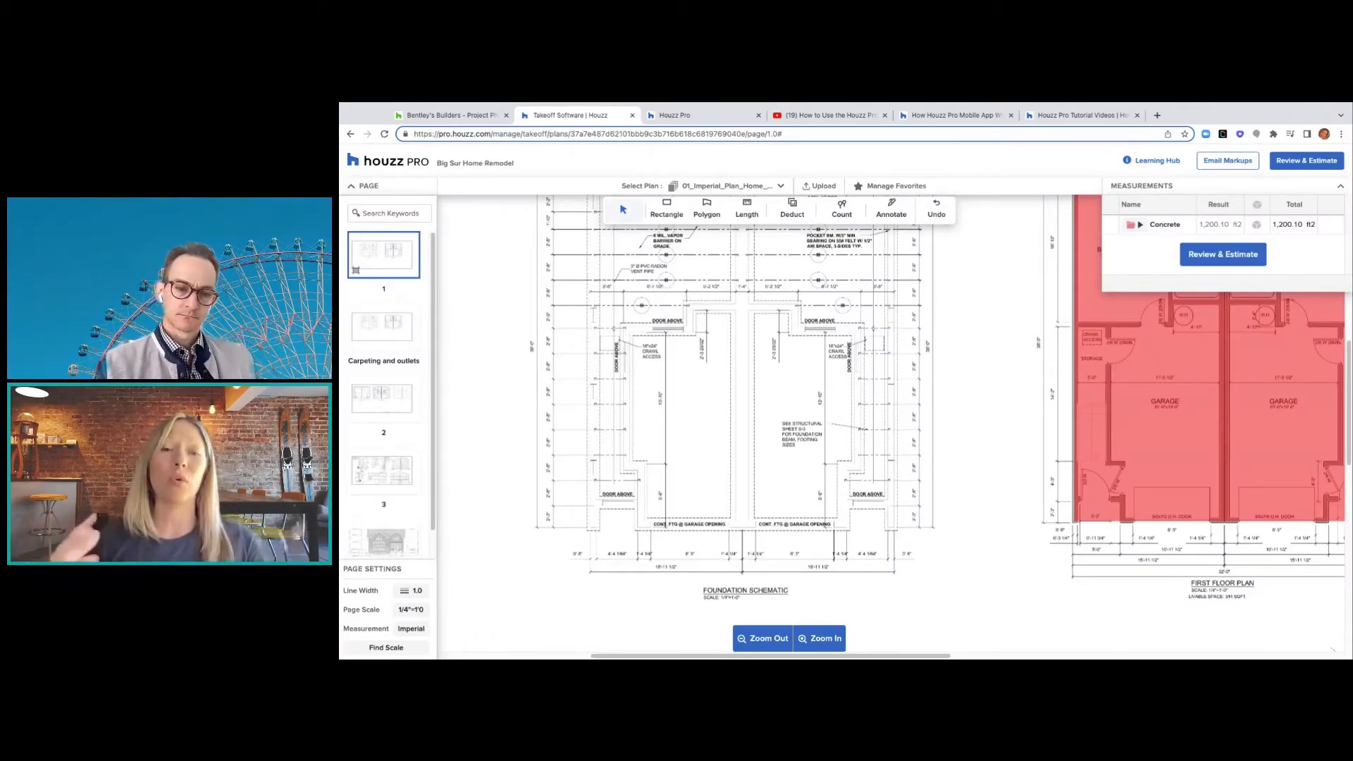
left_click(388, 403)
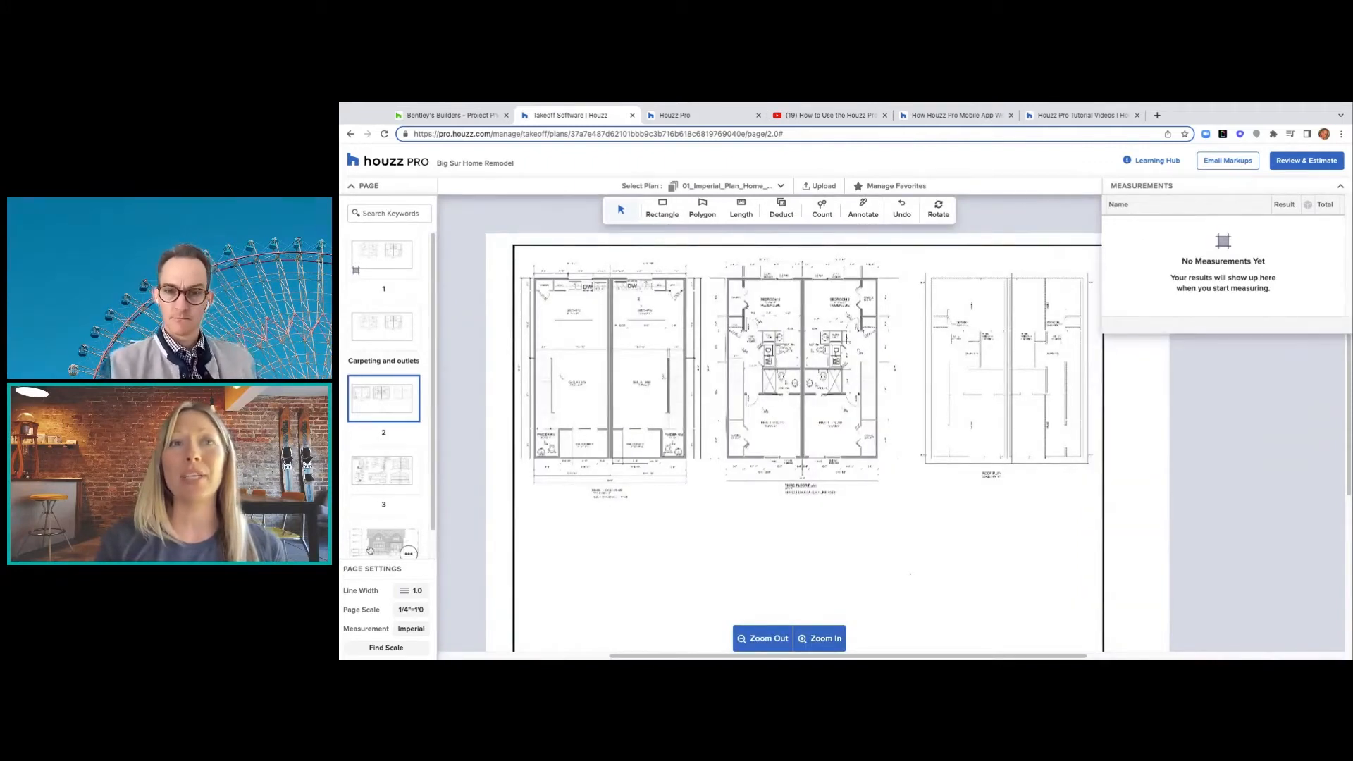
left_click(370, 326)
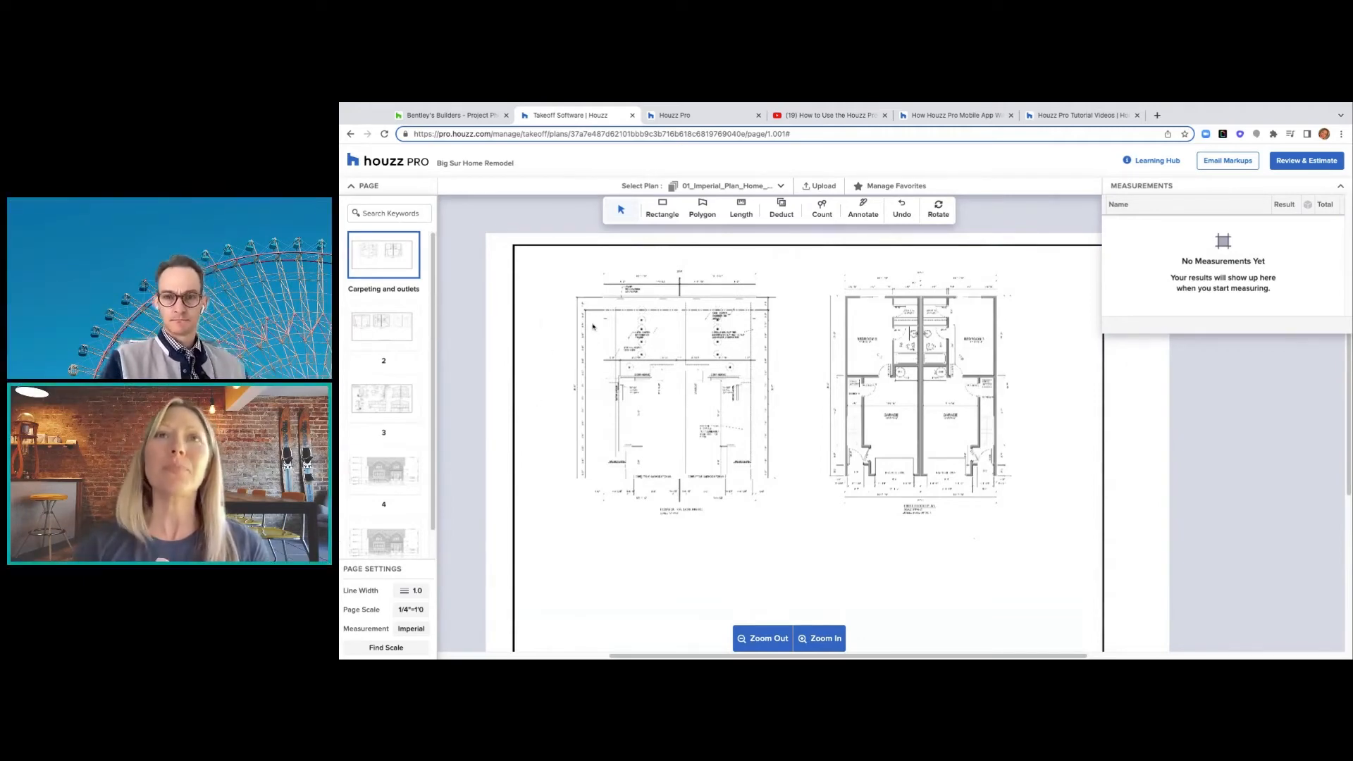
mouse_move(395, 289)
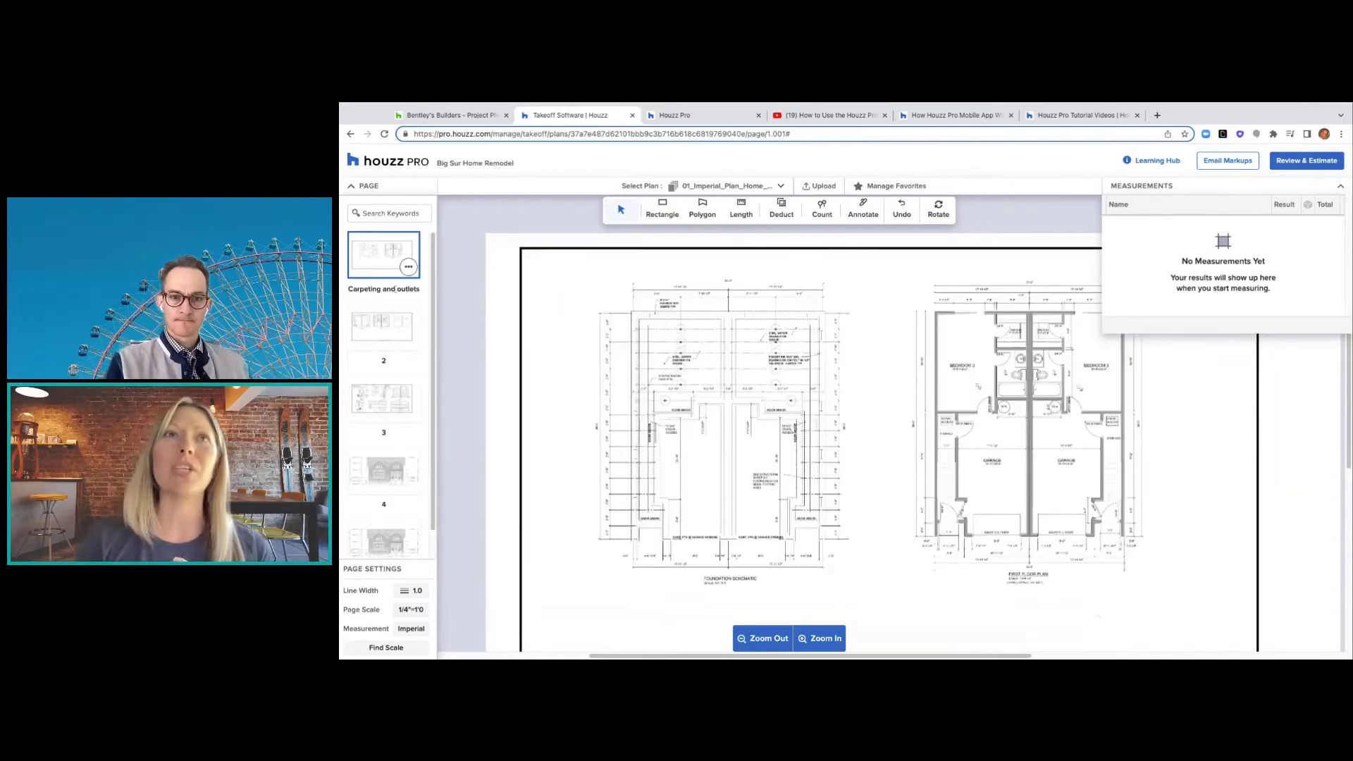
left_click(395, 327)
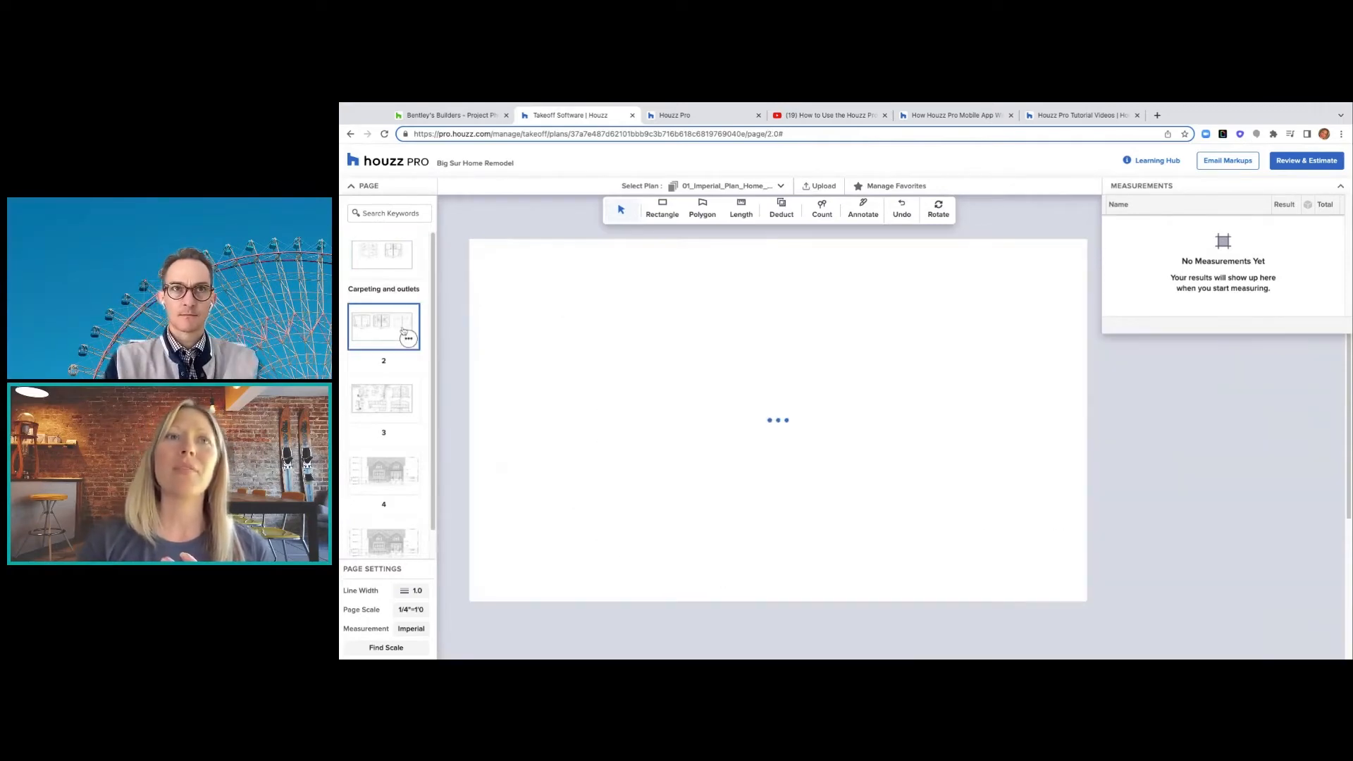
scroll(694, 434, "up", 3)
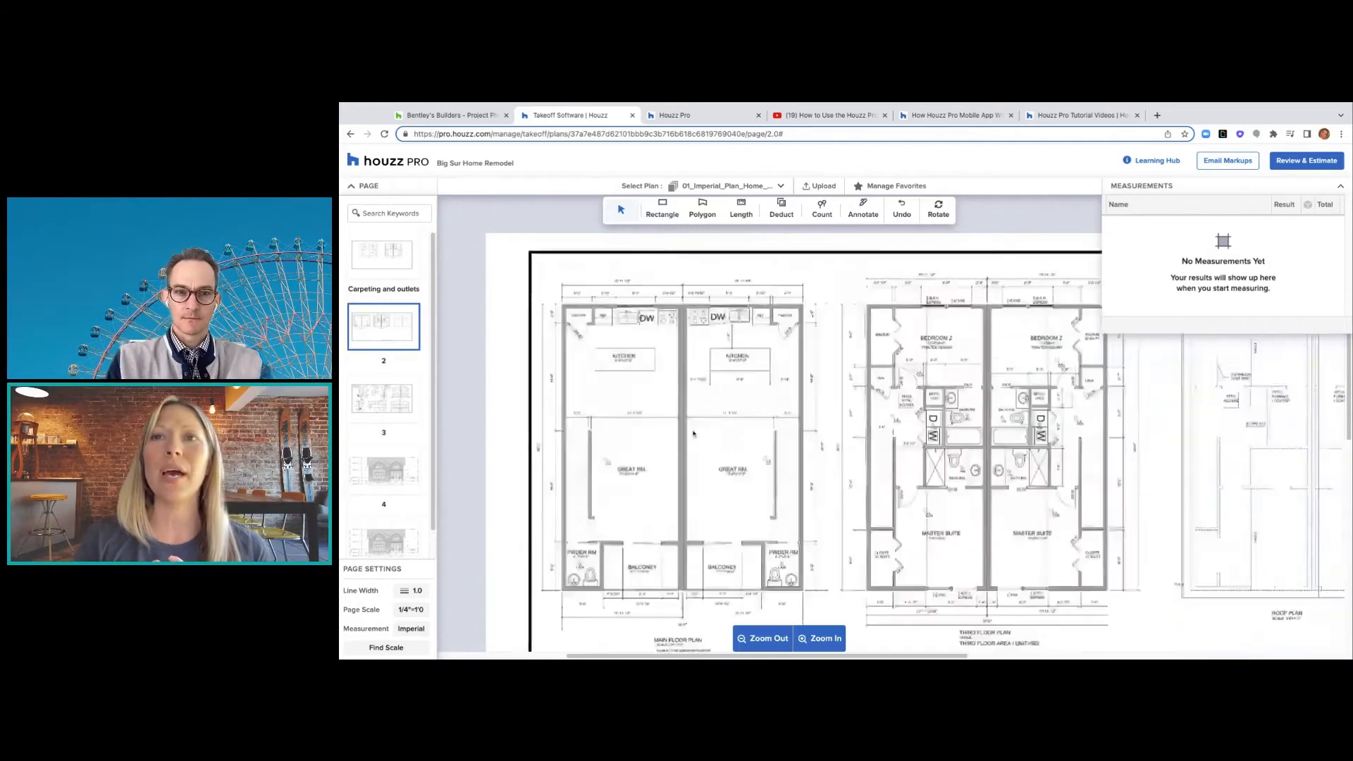
scroll(694, 434, "down", 1)
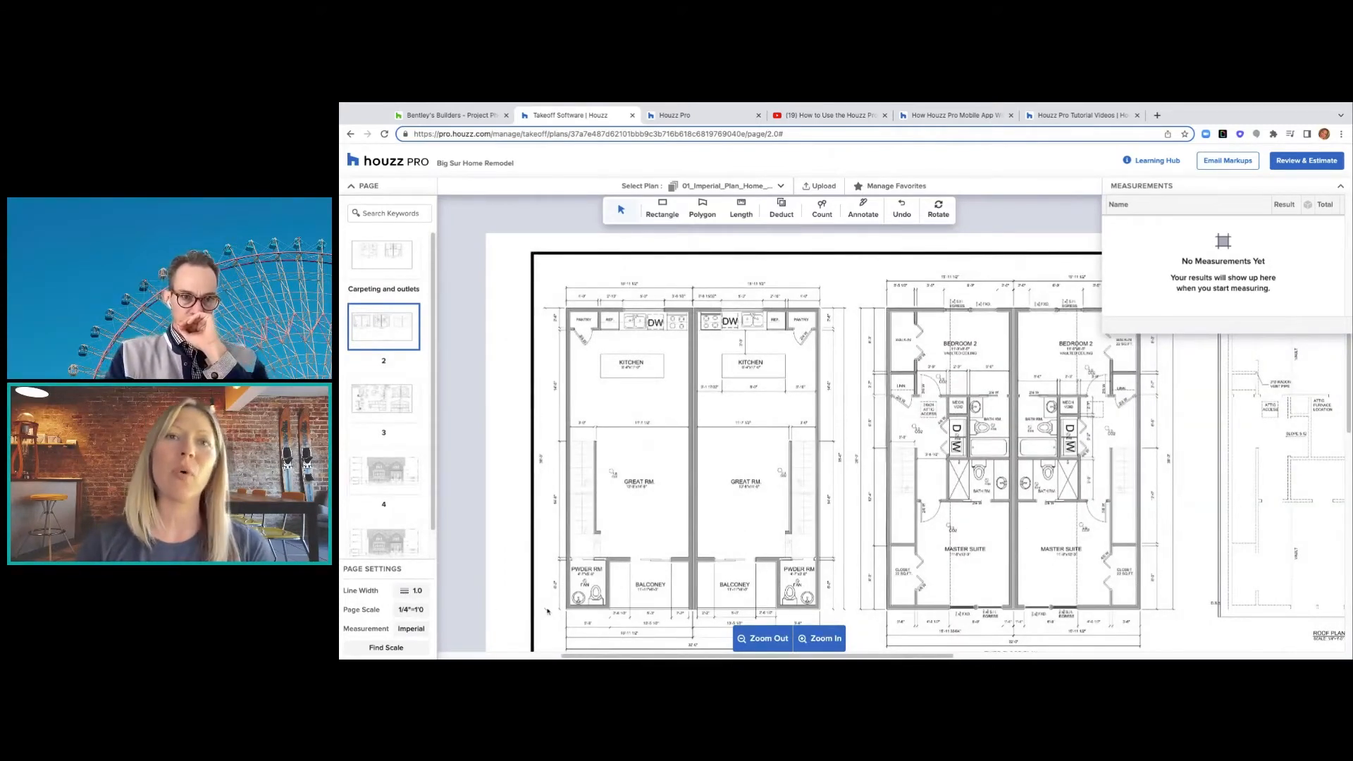
- Look over the page-scale and unit options, cancel the Find Page Scale prompt, and show the floor plans
left_click(413, 612)
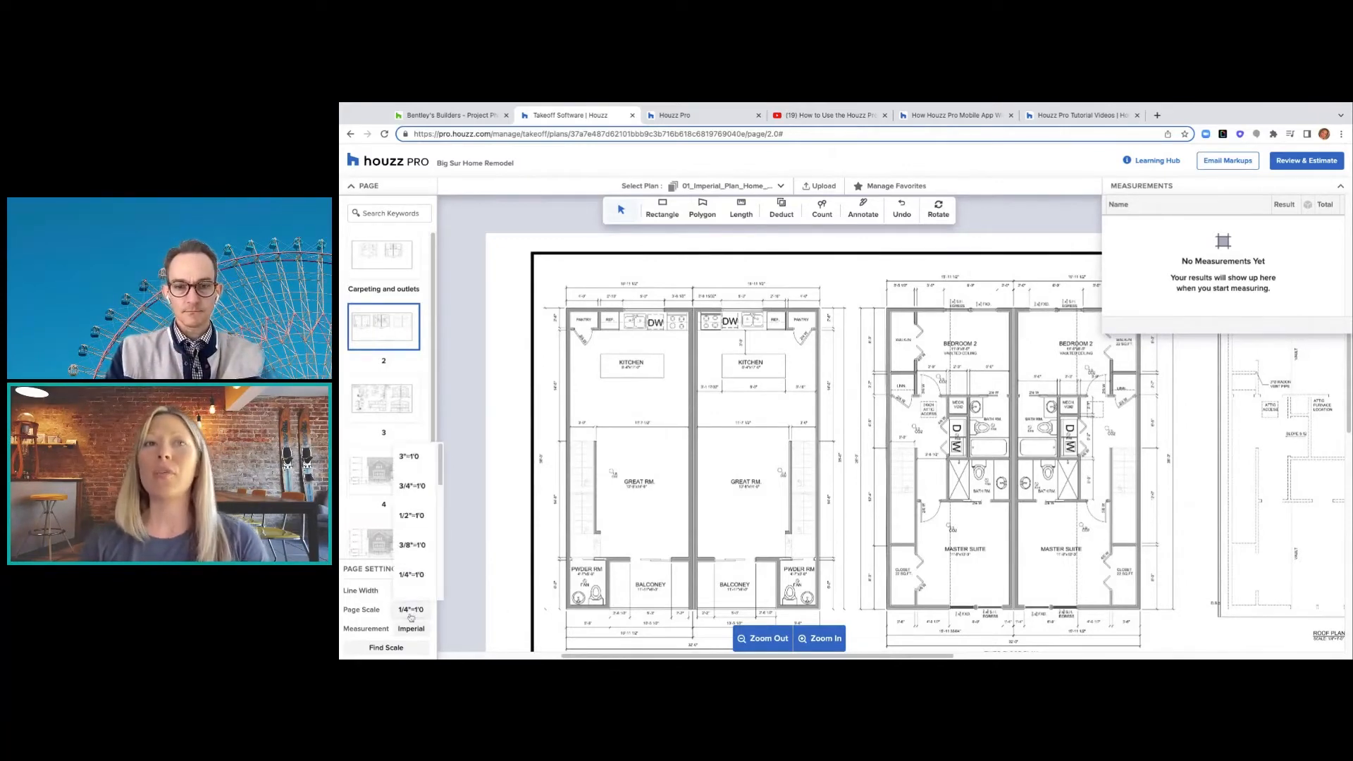
scroll(638, 541, "down", 3)
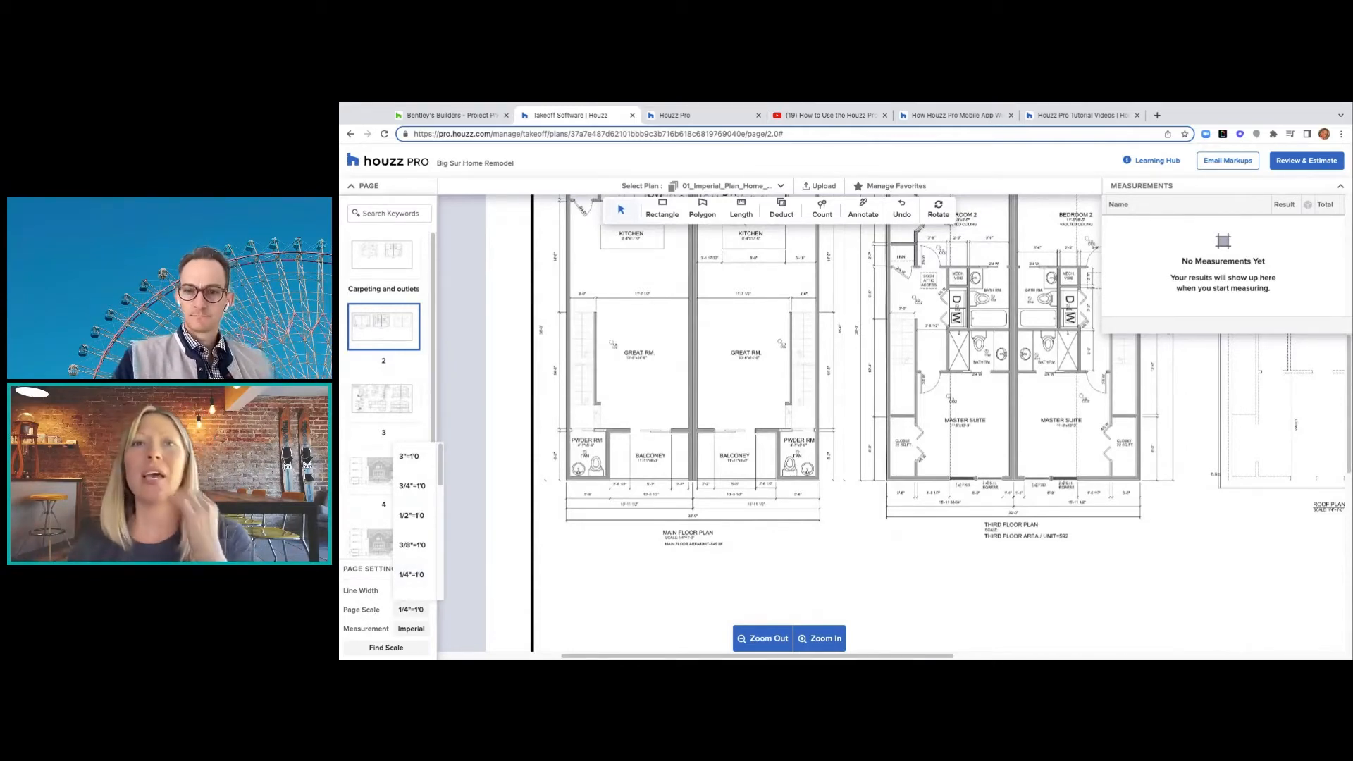
left_click(406, 631)
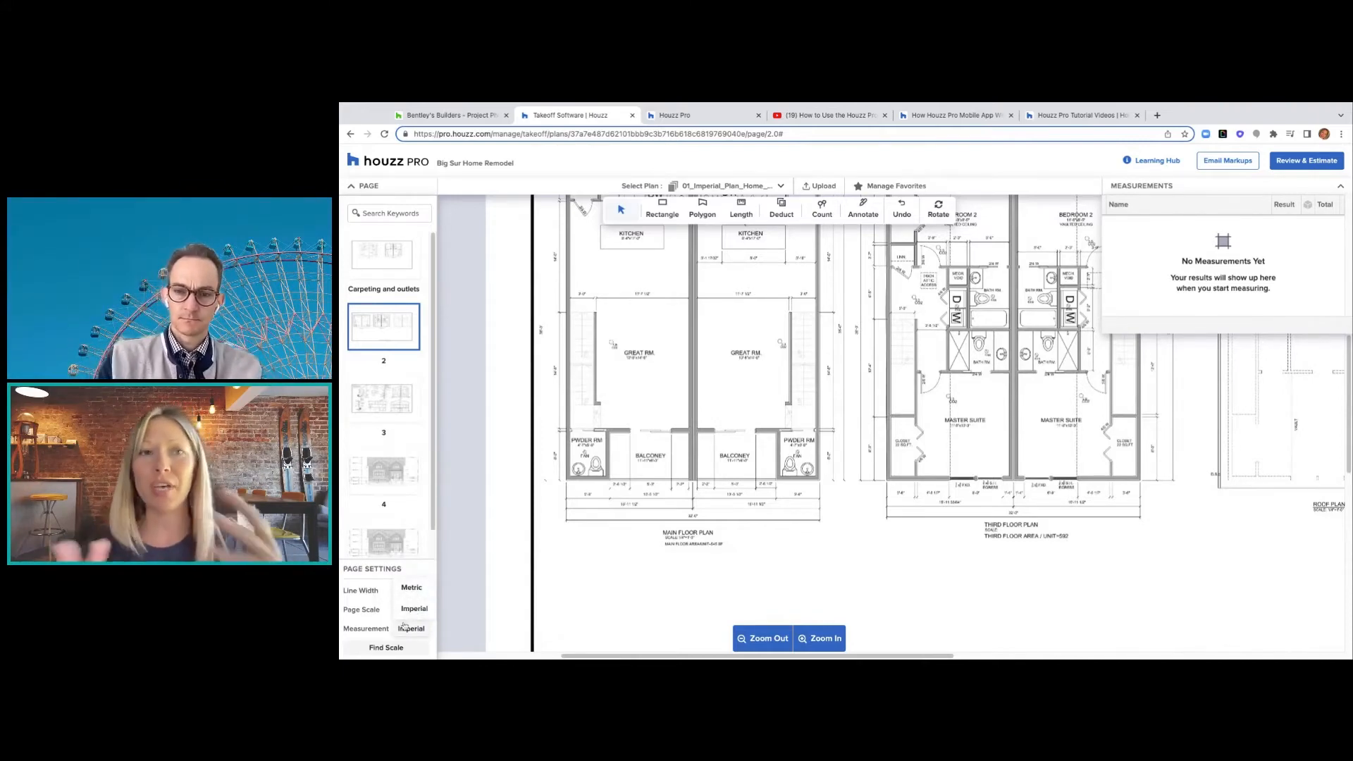
left_click(378, 648)
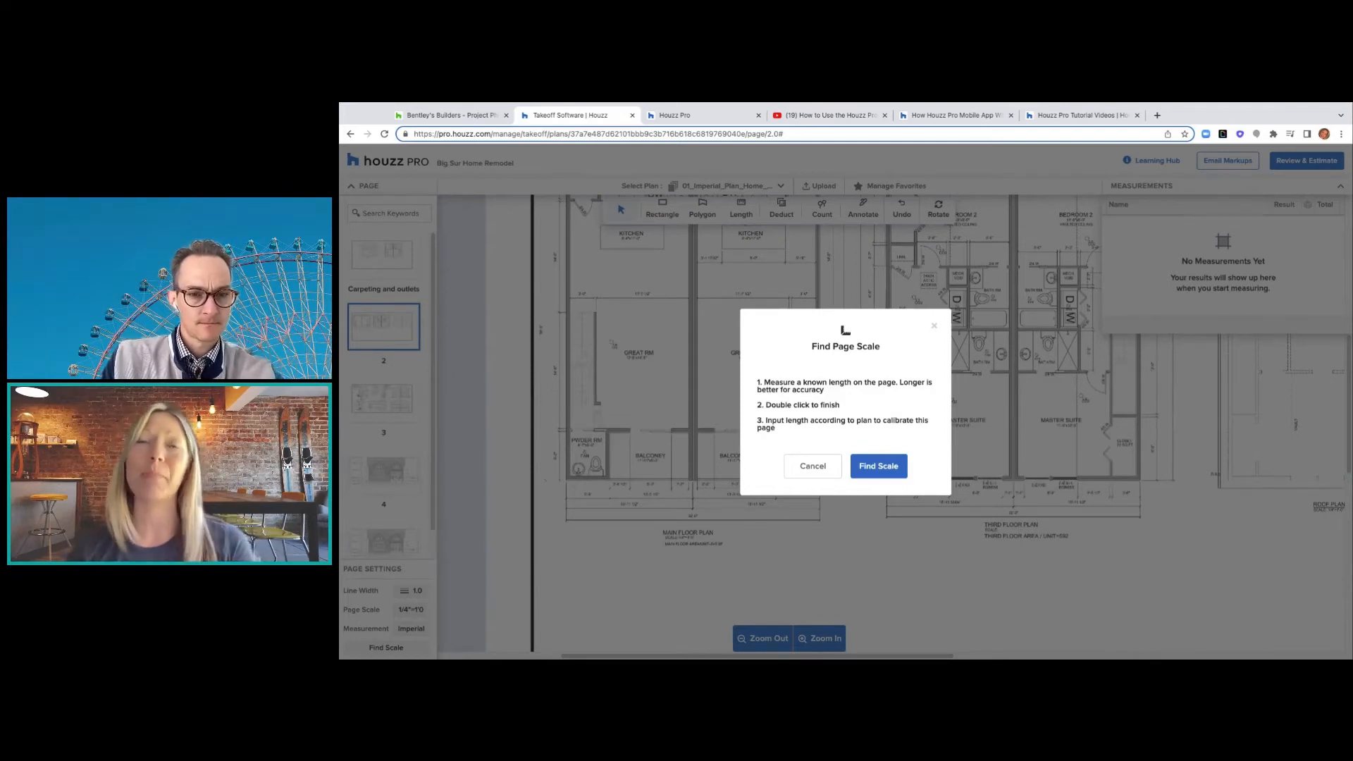
left_click(832, 468)
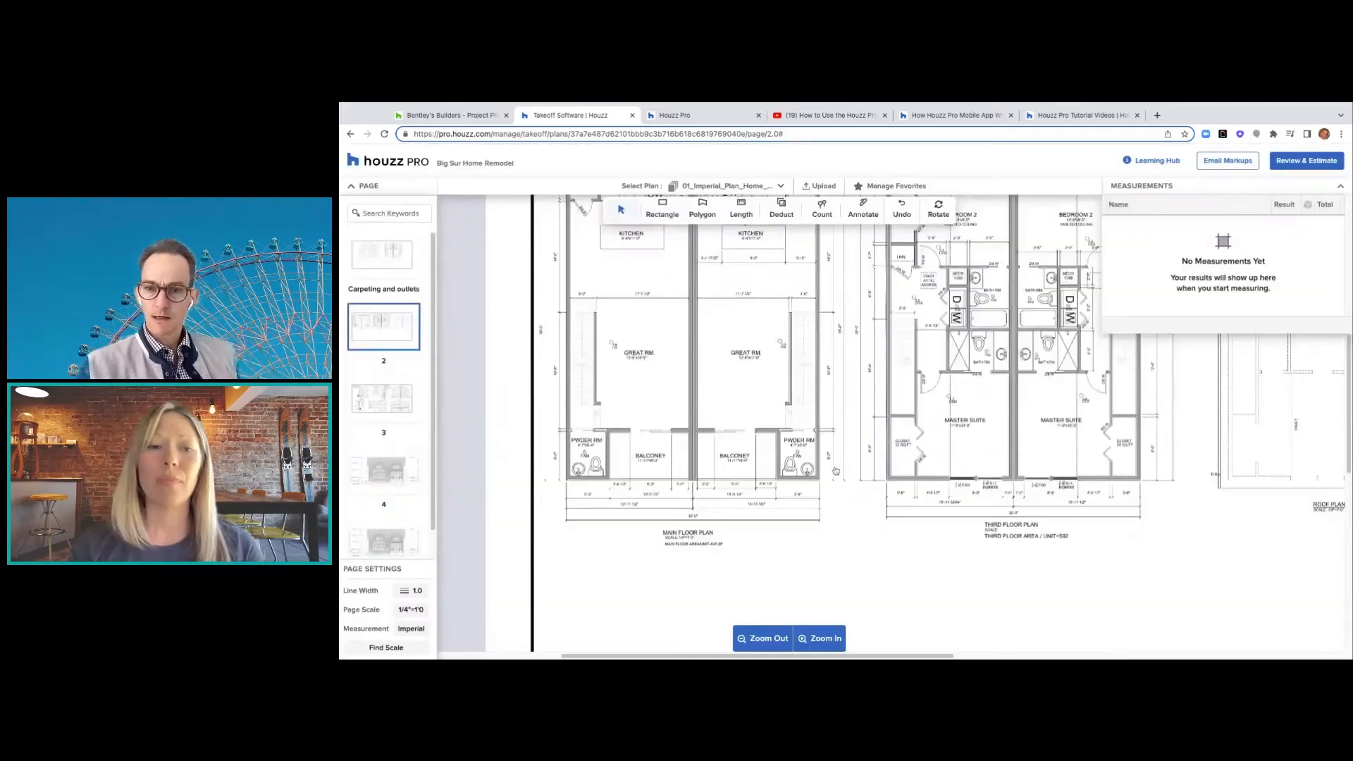
scroll(835, 470, "up", 3)
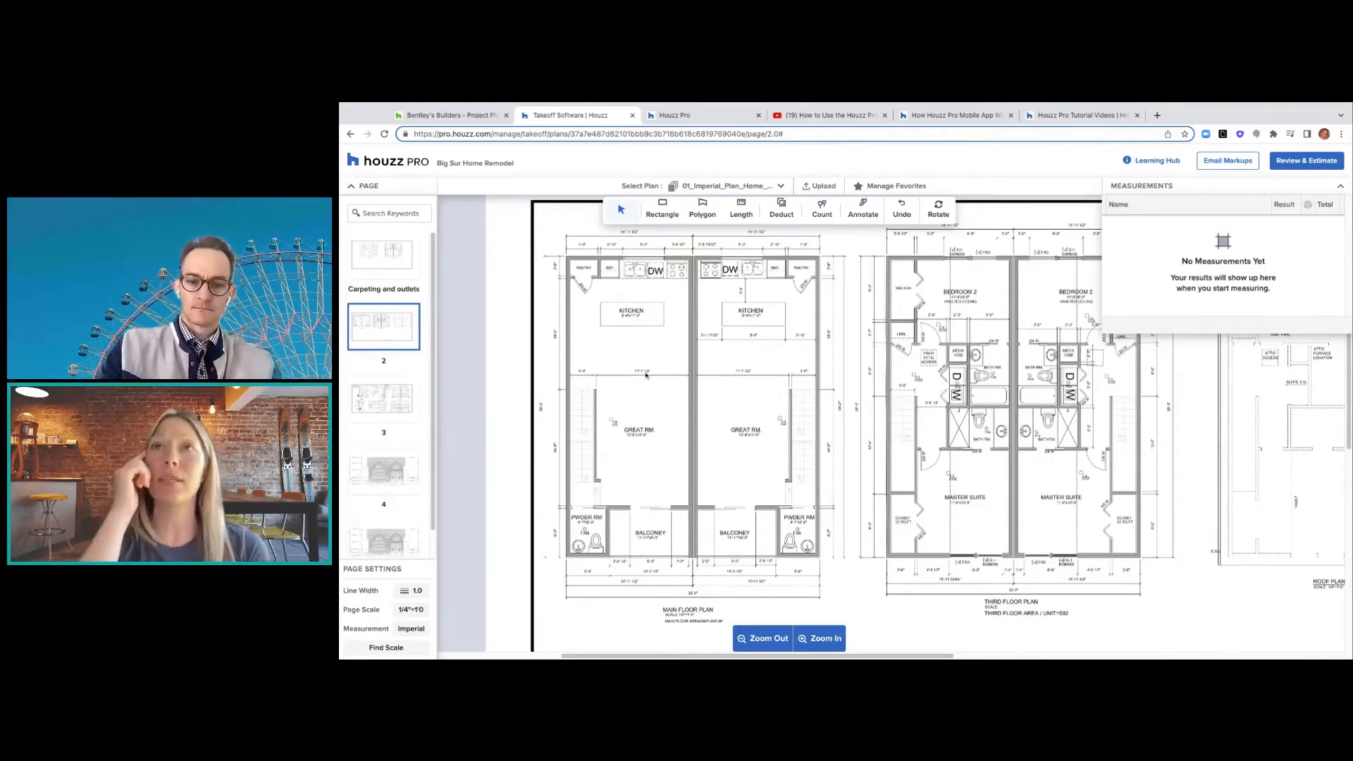
scroll(645, 375, "up", 1)
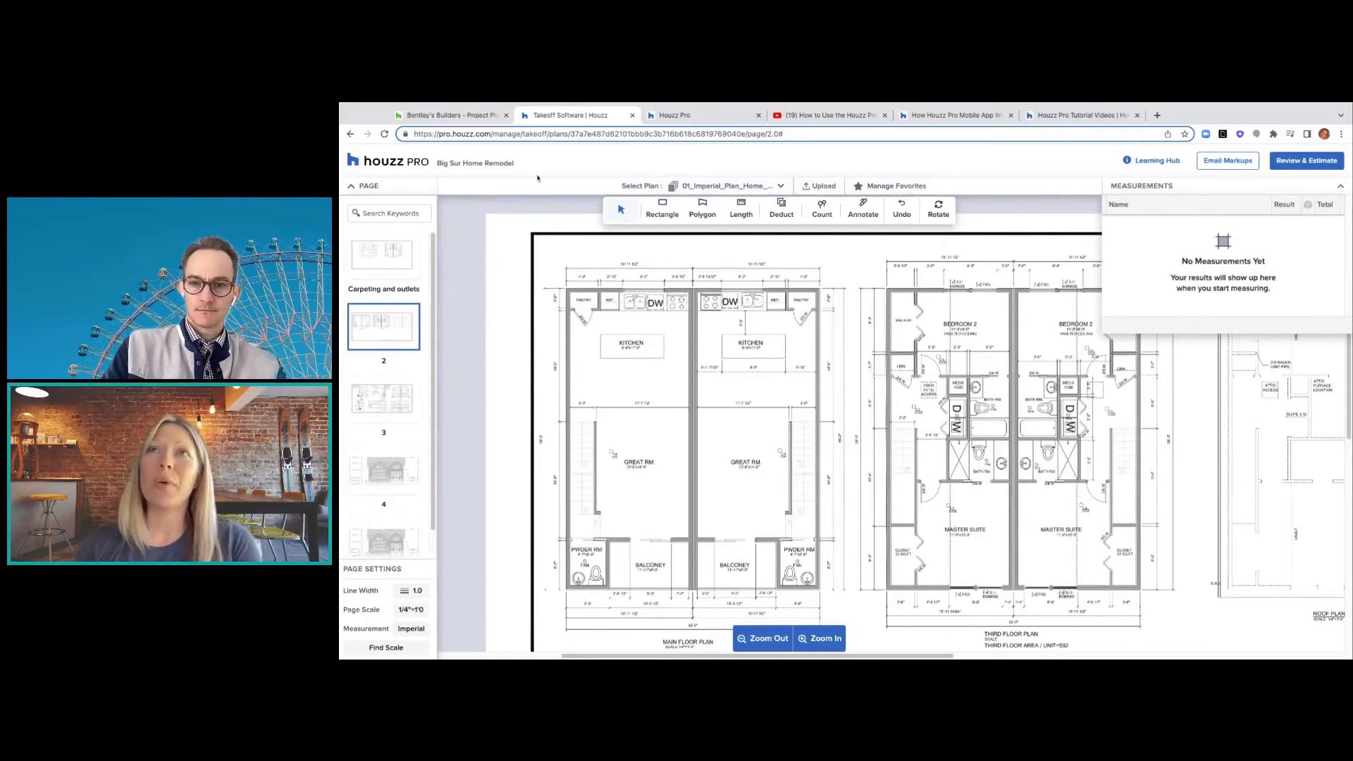
- Browse the saved favorite takeoff items and prices in Manage Favorites, closing it unchanged
left_click(889, 187)
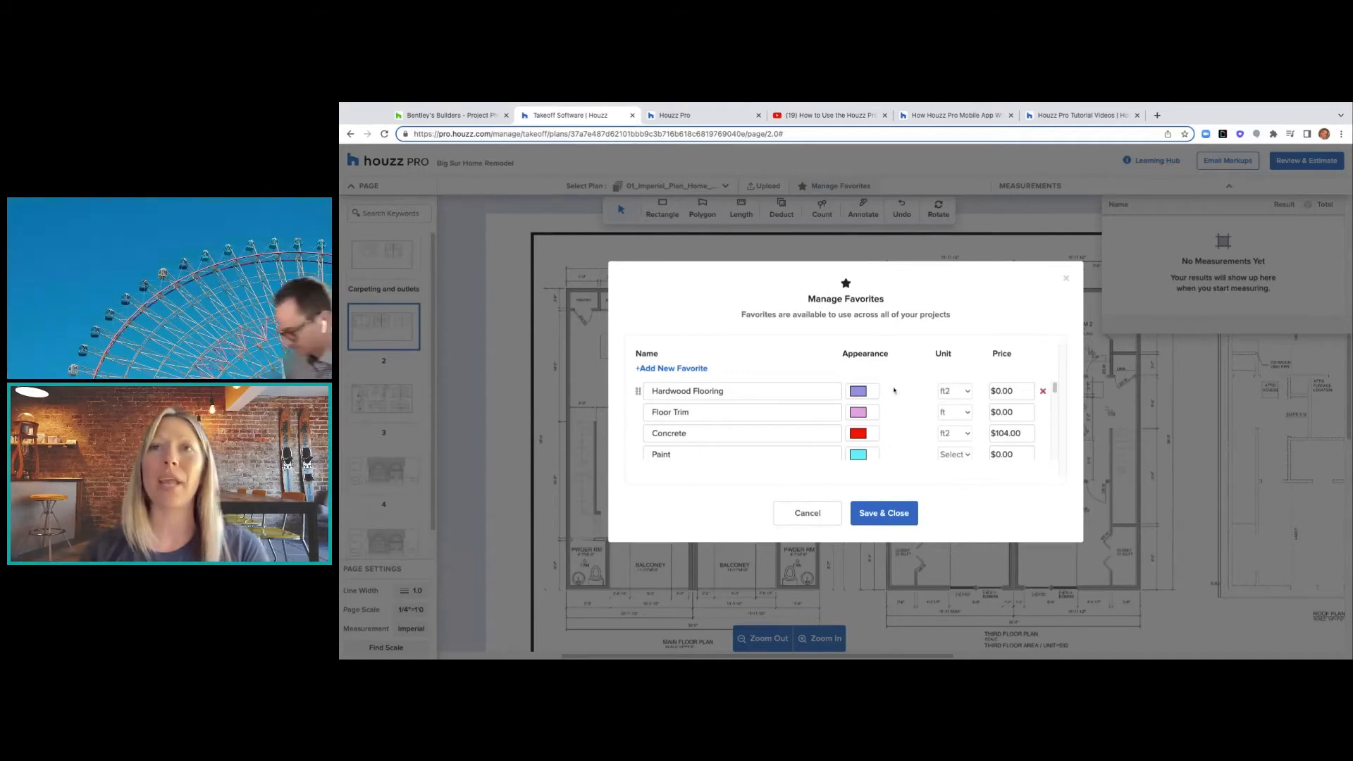
scroll(705, 430, "down", 1)
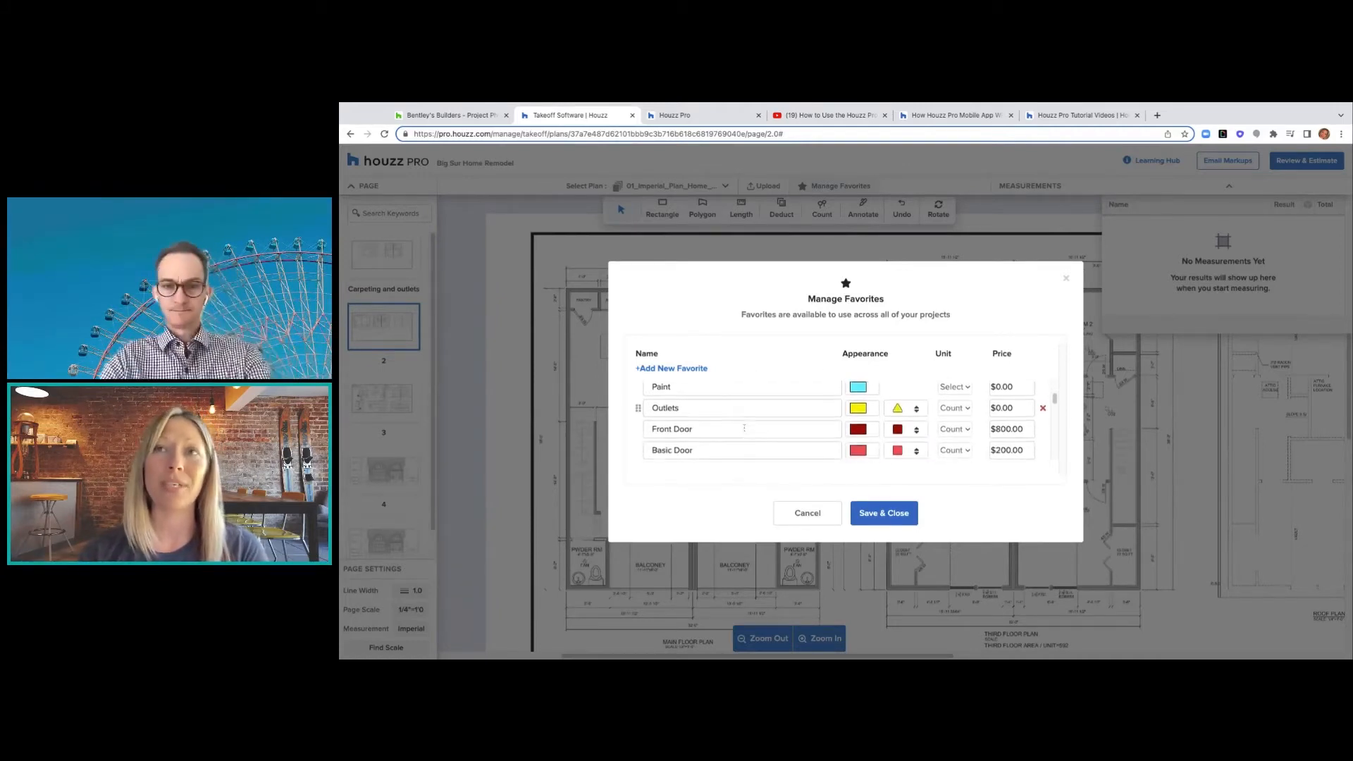
scroll(744, 427, "up", 2)
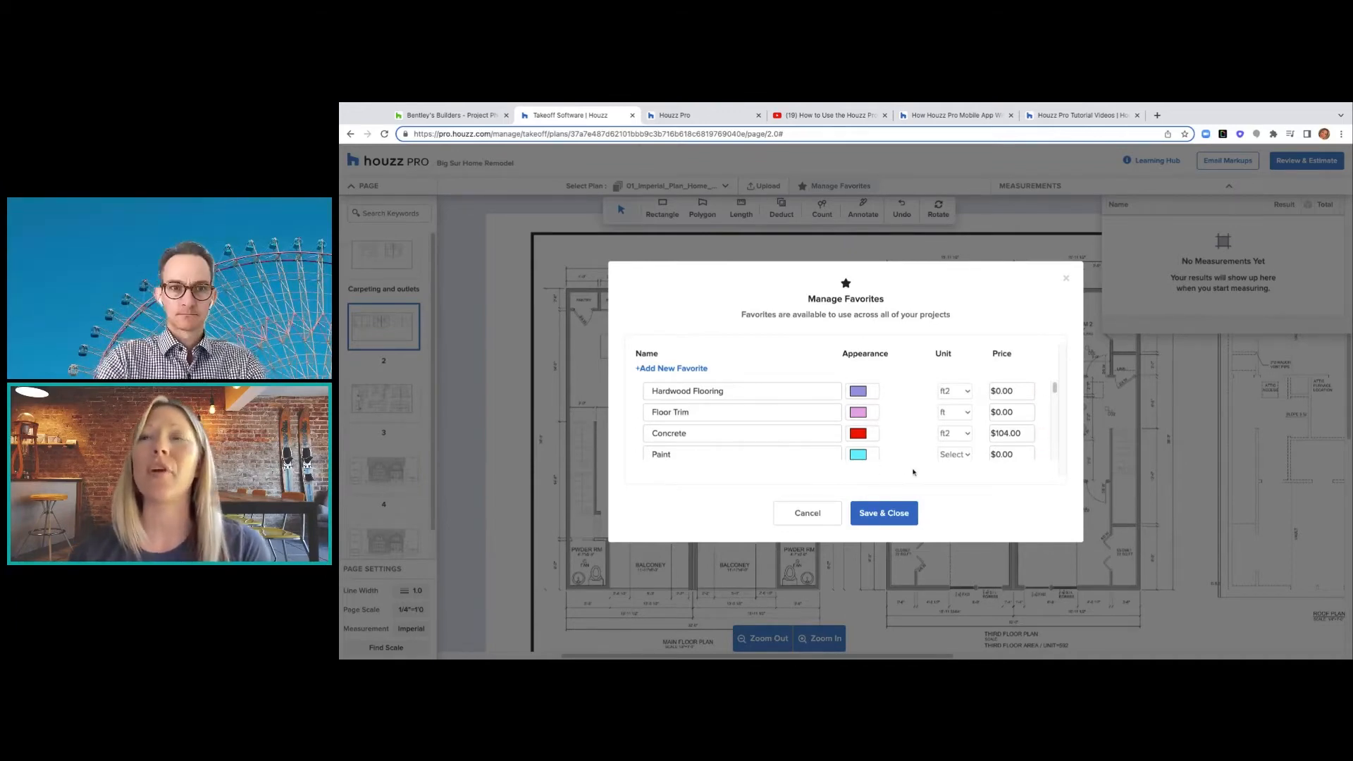
scroll(912, 451, "down", 1)
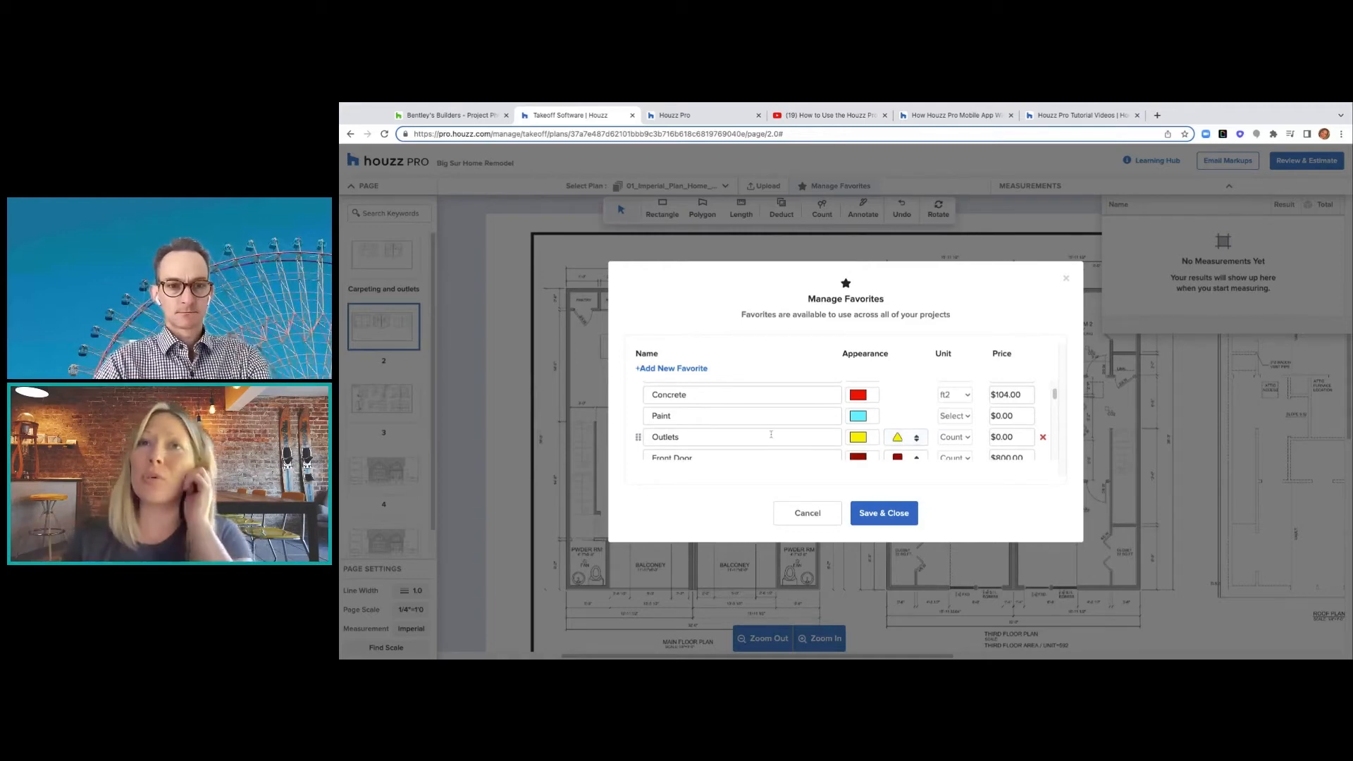
scroll(770, 432, "down", 3)
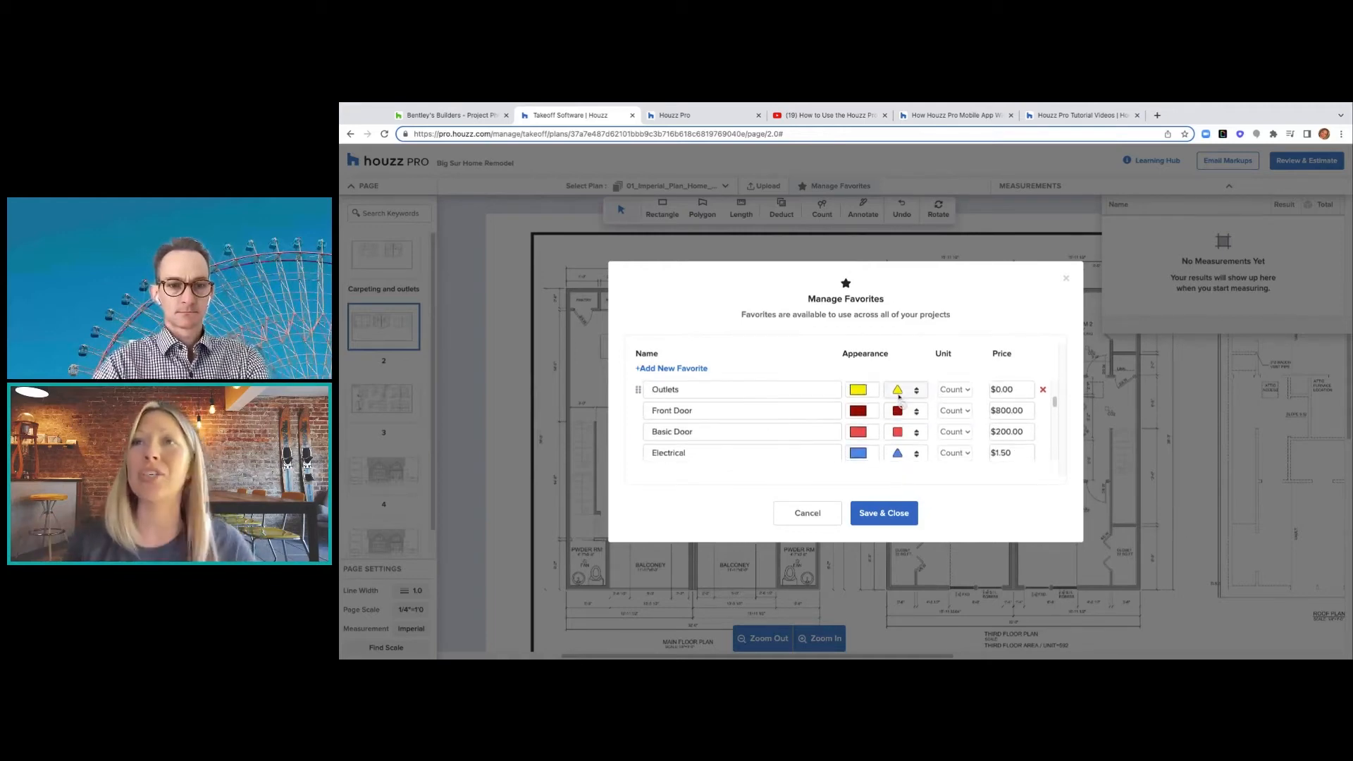
scroll(905, 397, "up", 3)
scroll(900, 399, "up", 2)
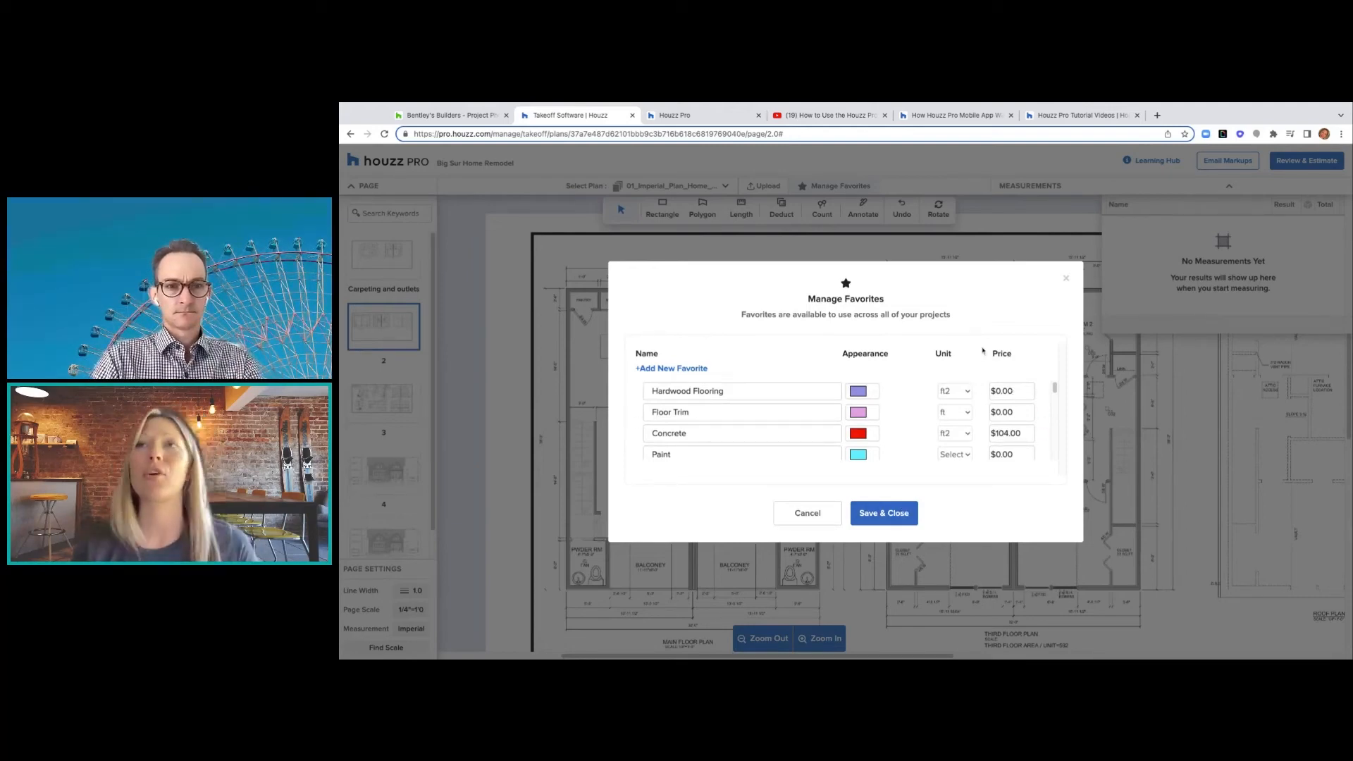
left_click(1066, 279)
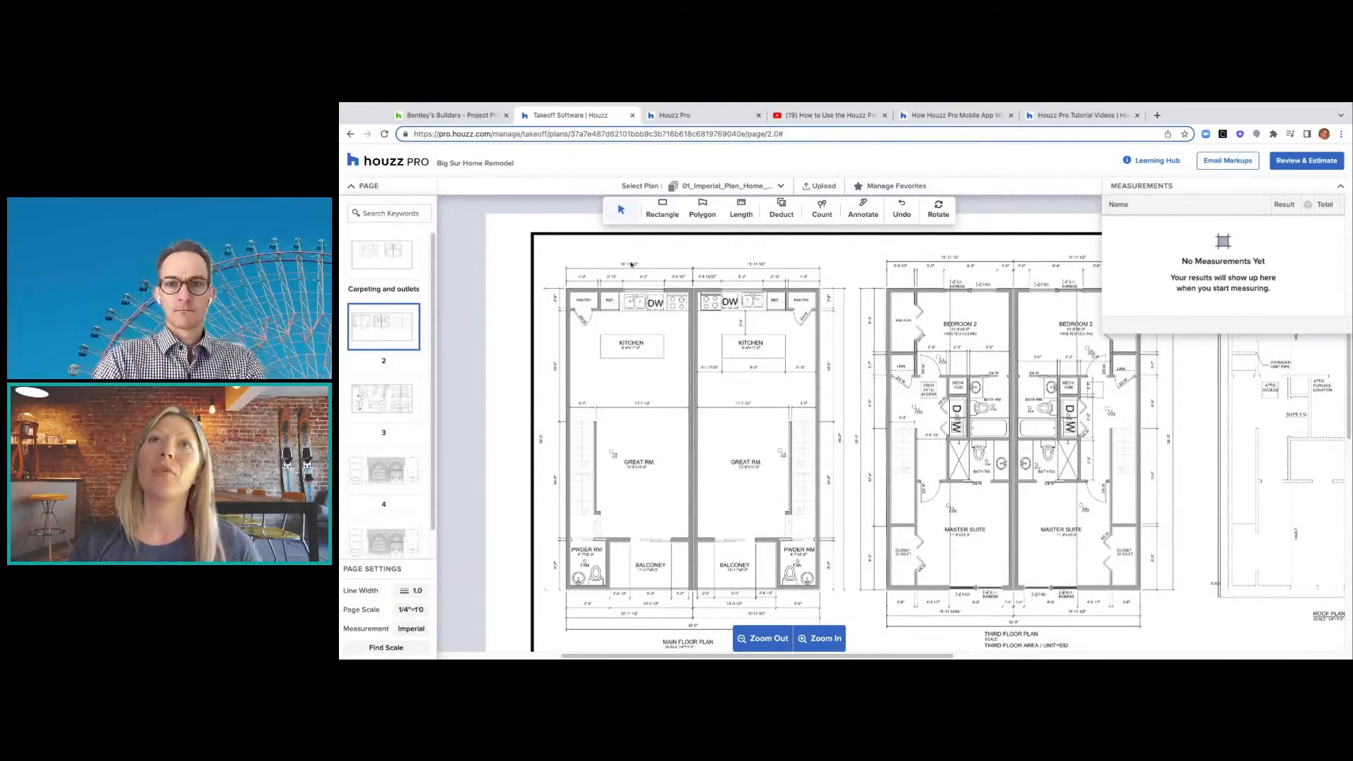
left_click(663, 204)
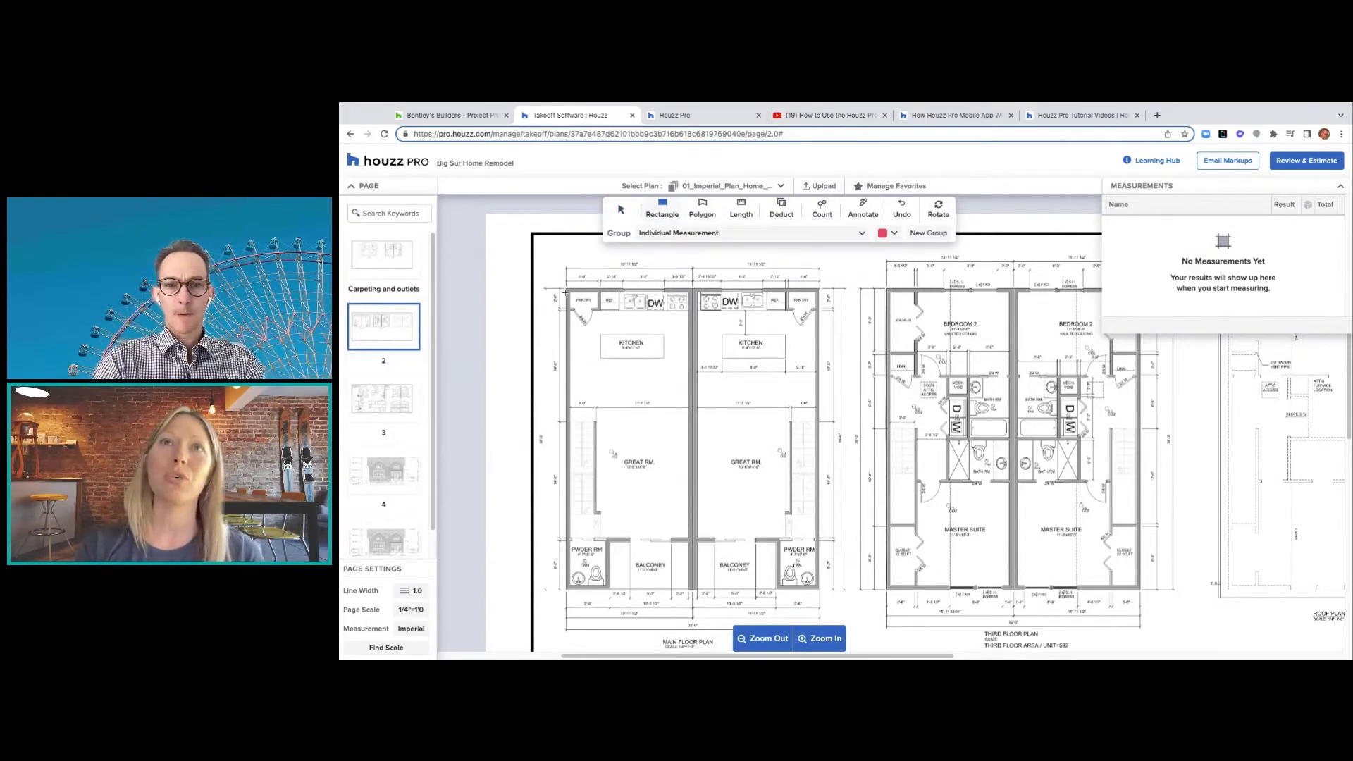
- Discard a stray rectangle and assign new rectangle measurements to the Concrete group
left_click_drag(570, 291, 596, 308)
key("Escape")
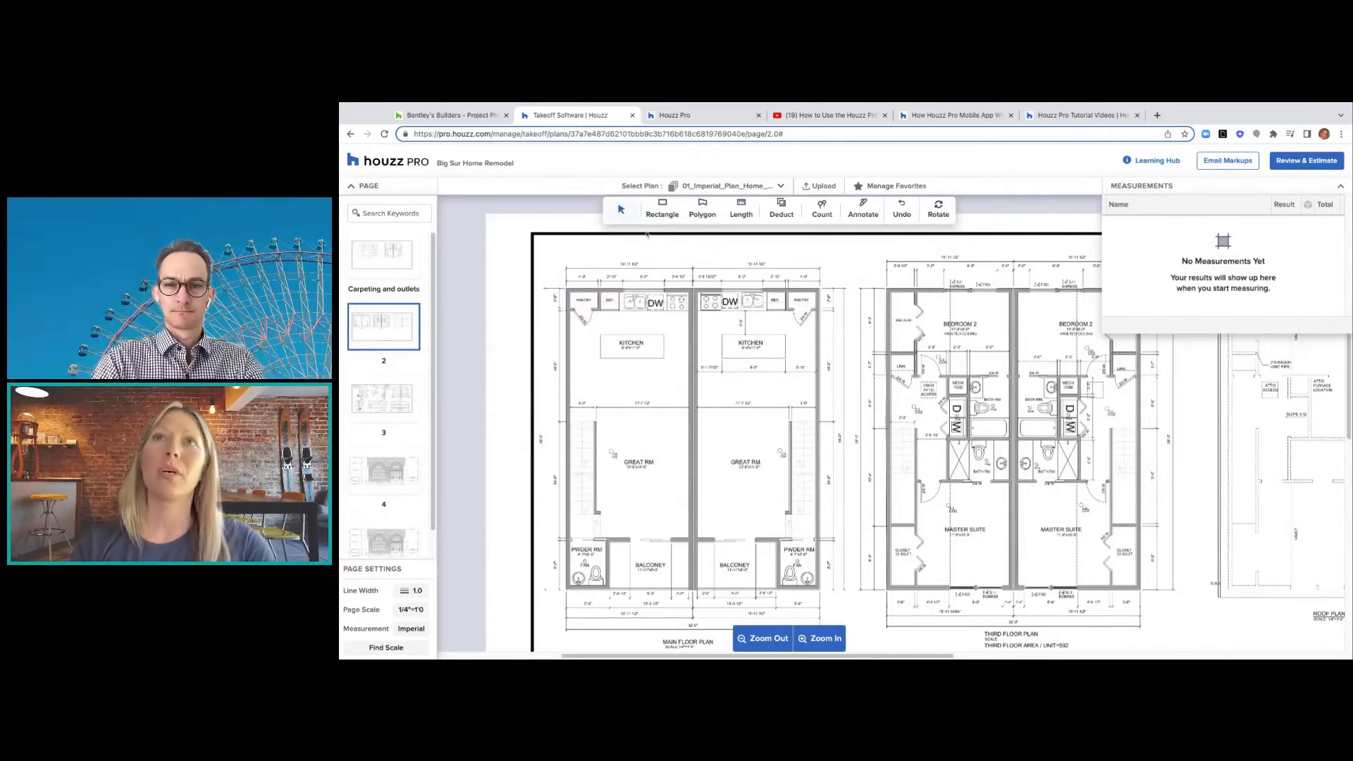
left_click(664, 213)
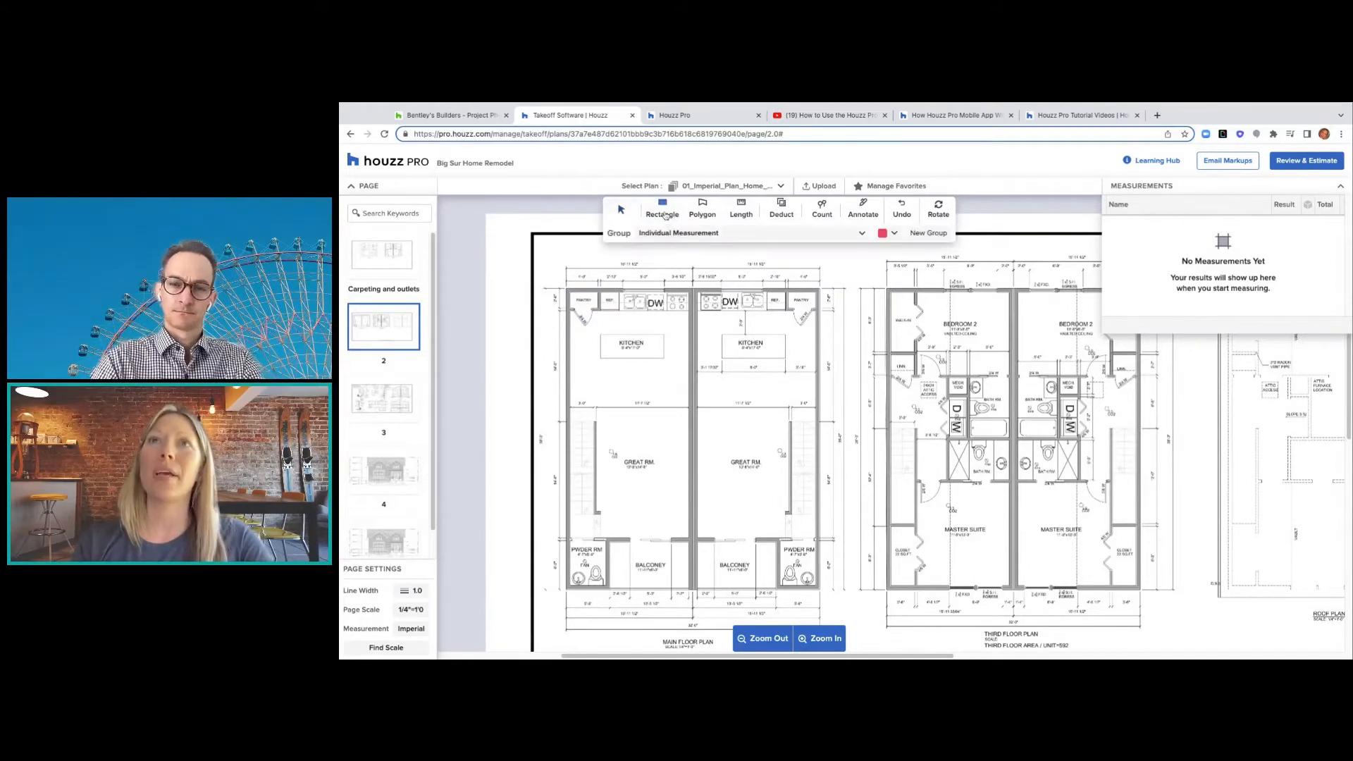
left_click(860, 233)
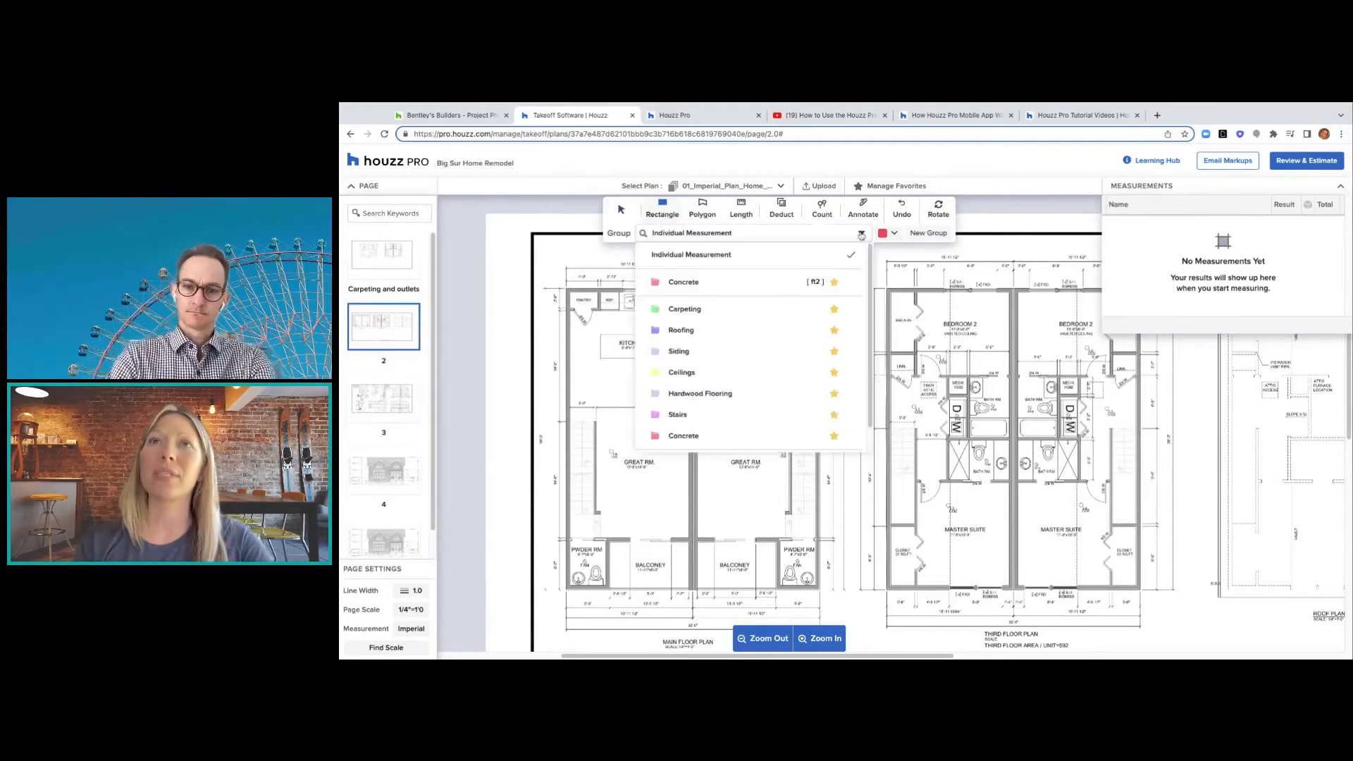
left_click(732, 283)
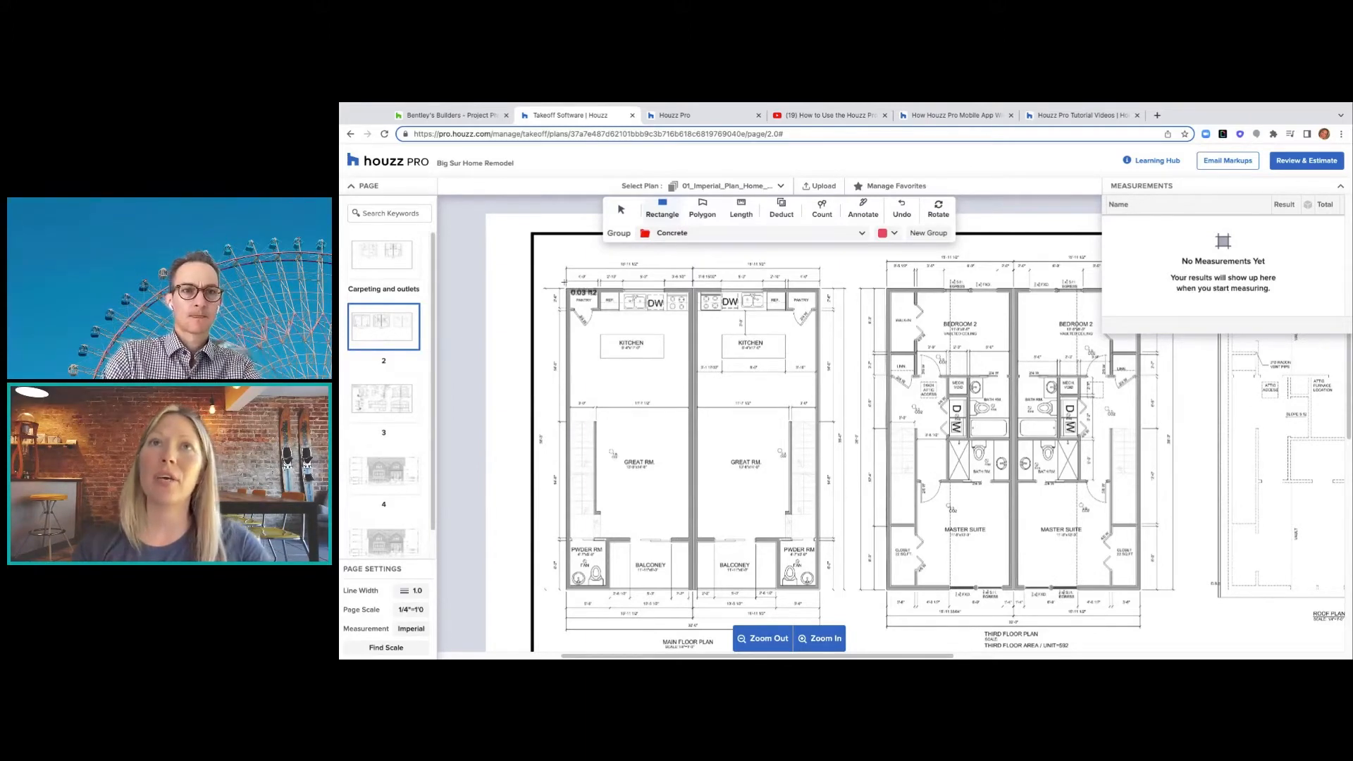
- Draw Concrete rectangles over the main floor (1,283.43 ft²) and third floor (1,276.71 ft²) plans
left_click_drag(564, 281, 822, 592)
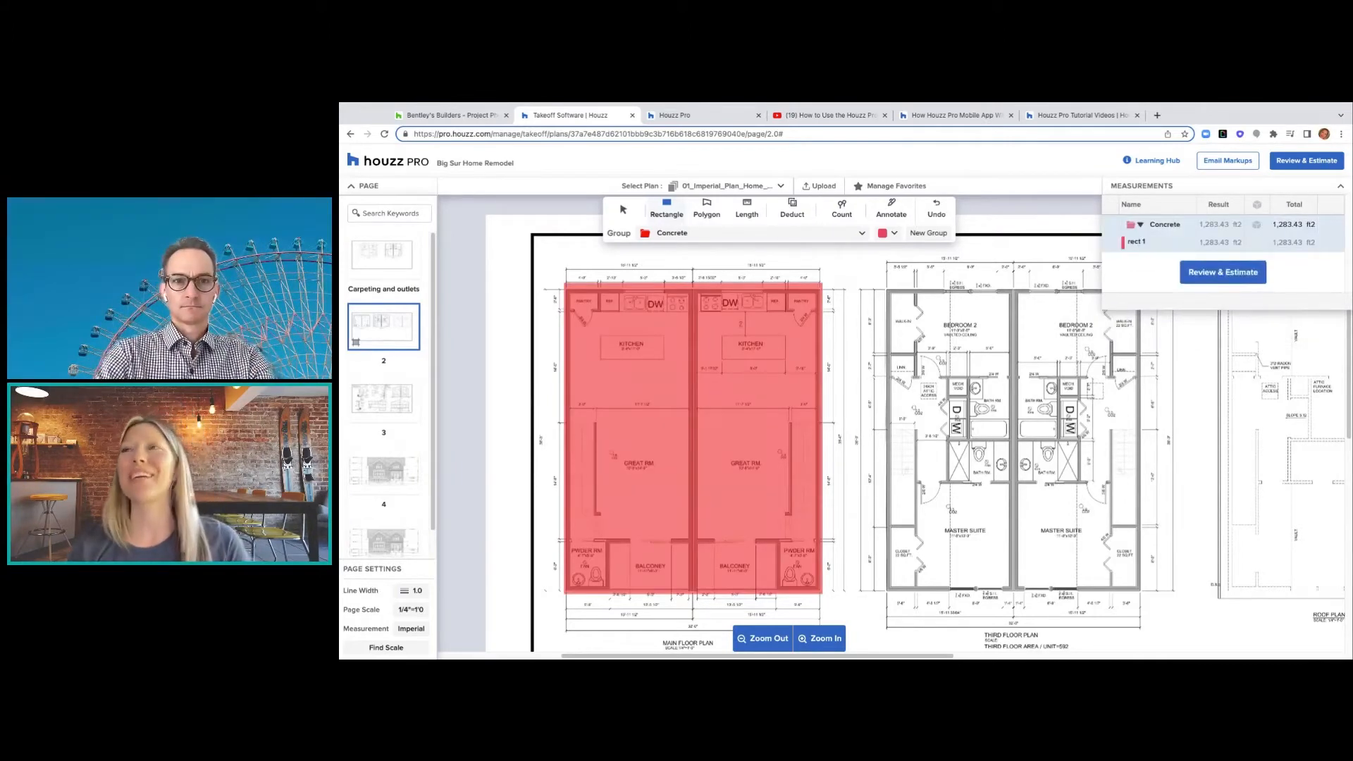
double_click(1152, 243)
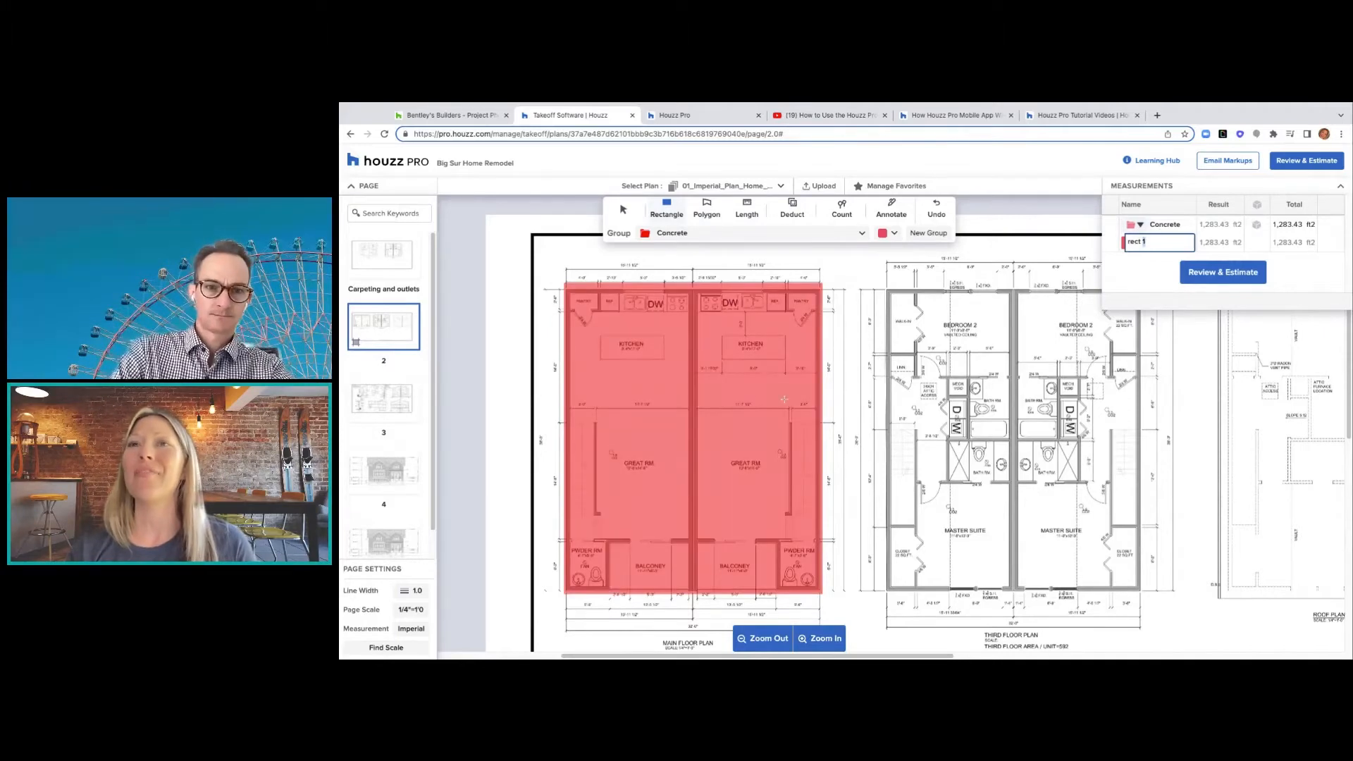
left_click_drag(884, 288, 1146, 592)
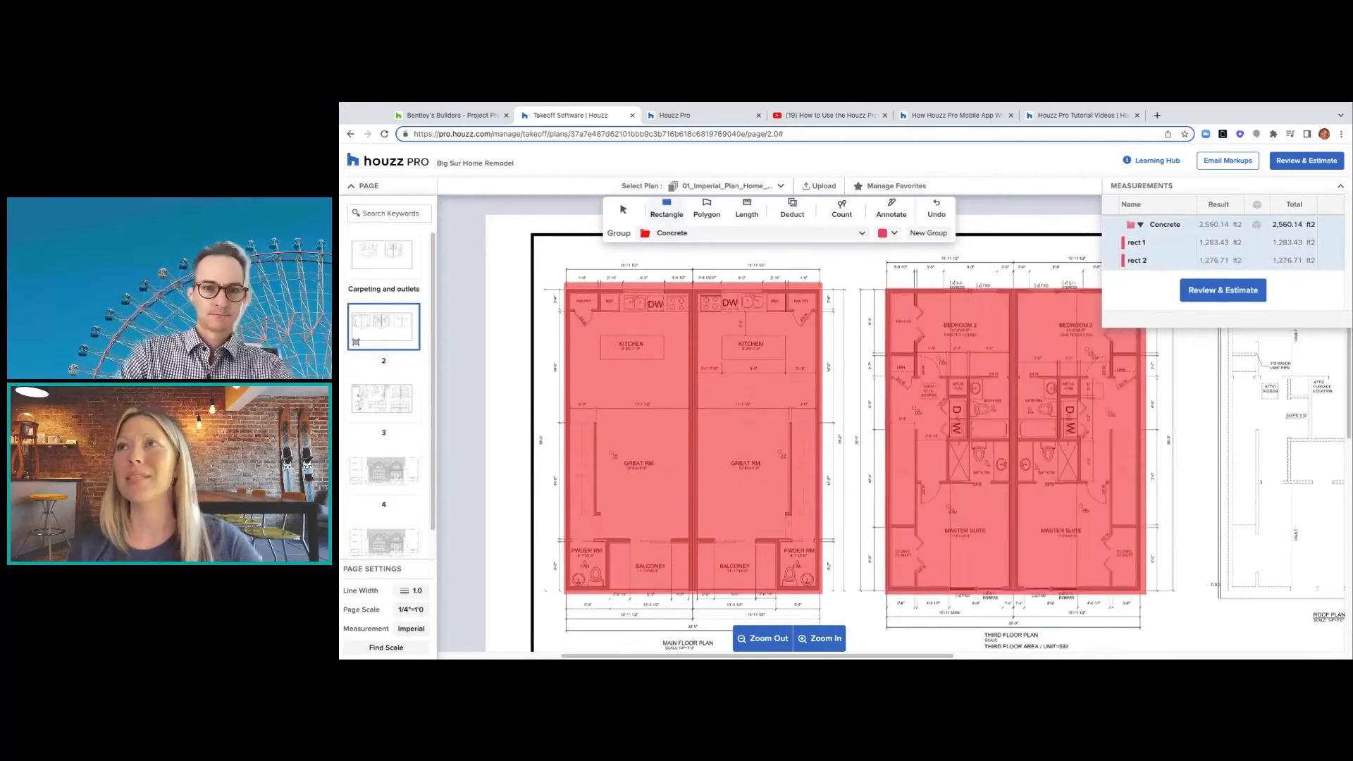
left_click(1147, 243)
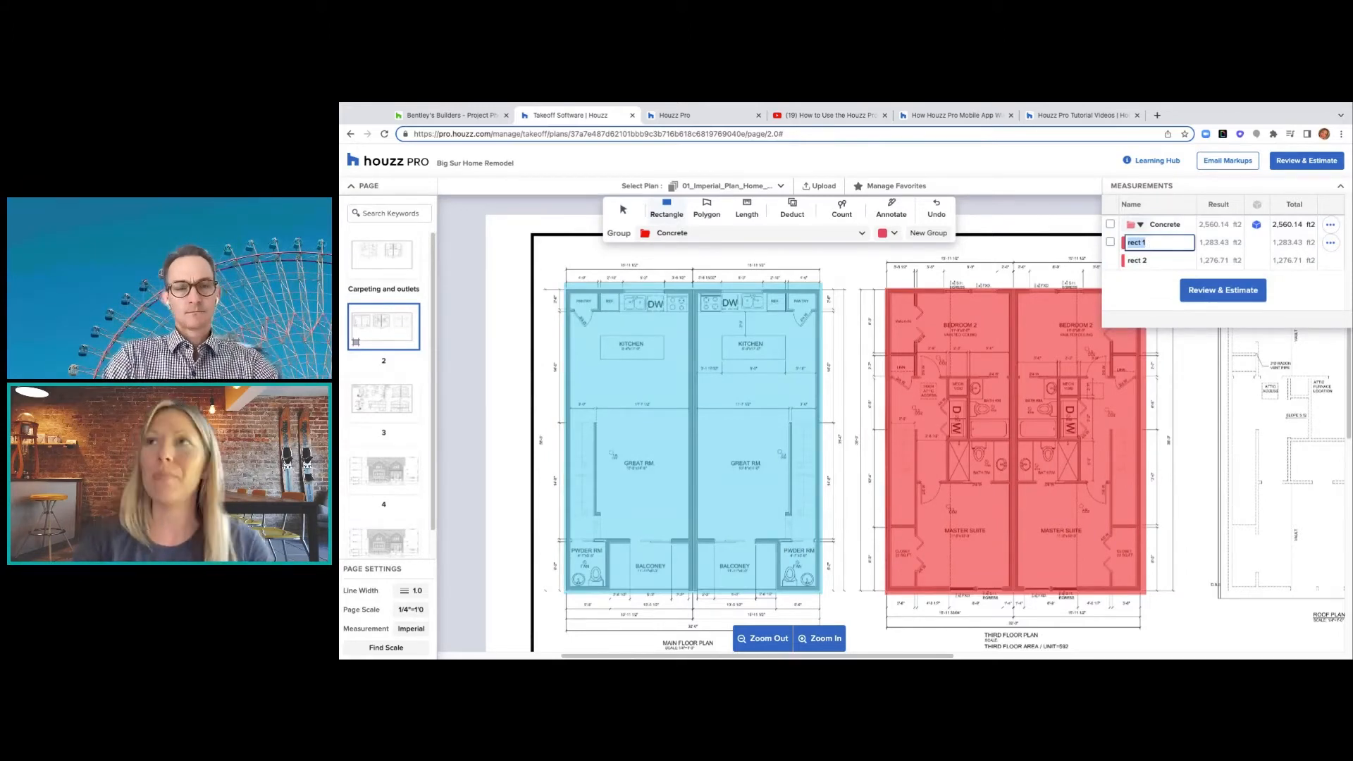
- Rename rect 1 'Kitchen/Grt. Room' and rect 2 'Master Suite/ Bdrm. 2'
type("Kitchen")
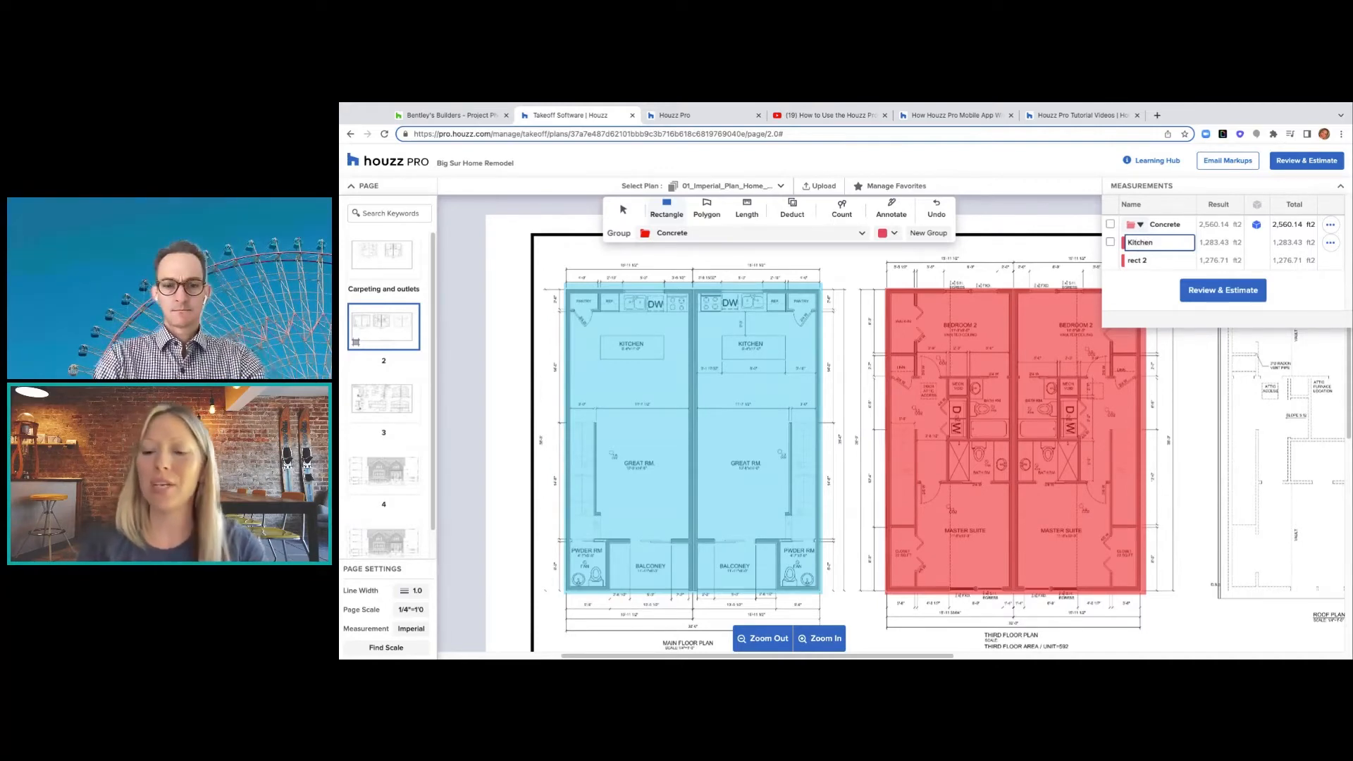
type("/Gr")
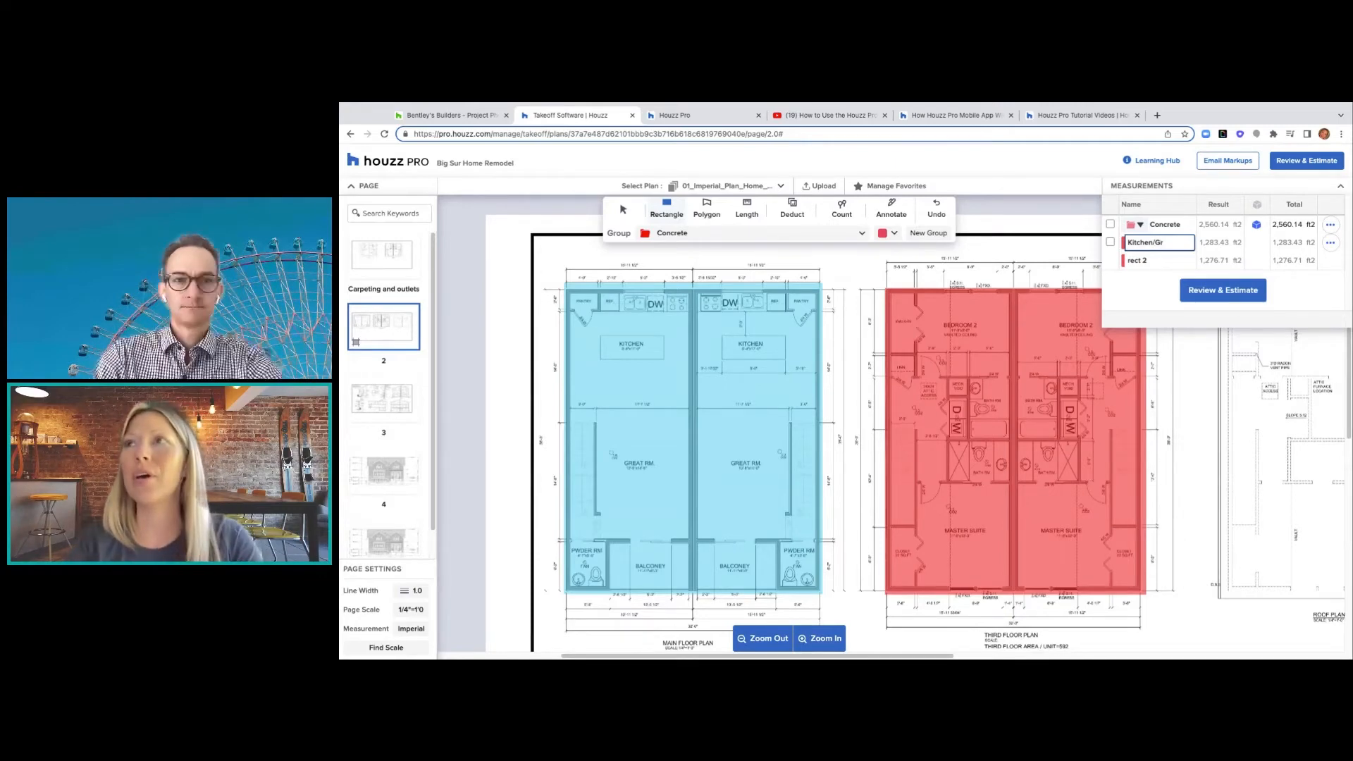
type("t. ")
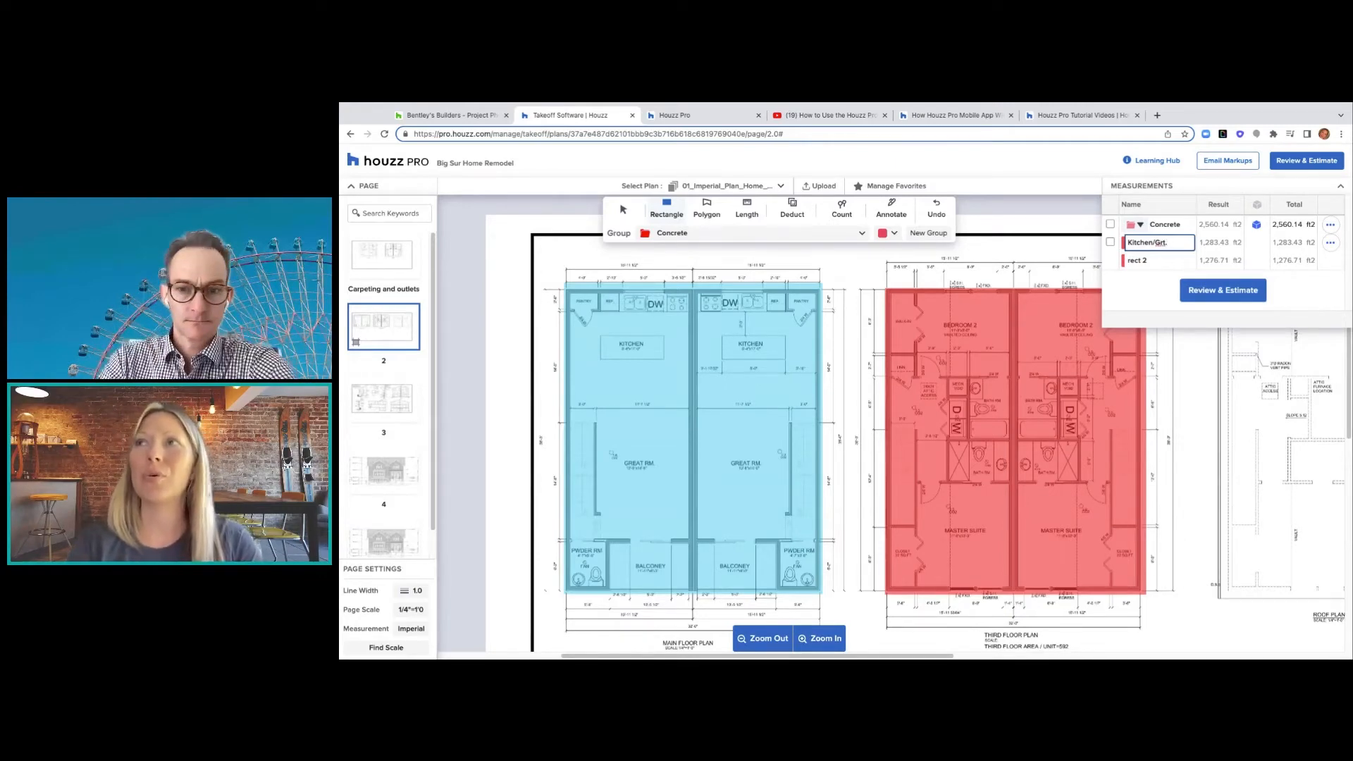
type("Room")
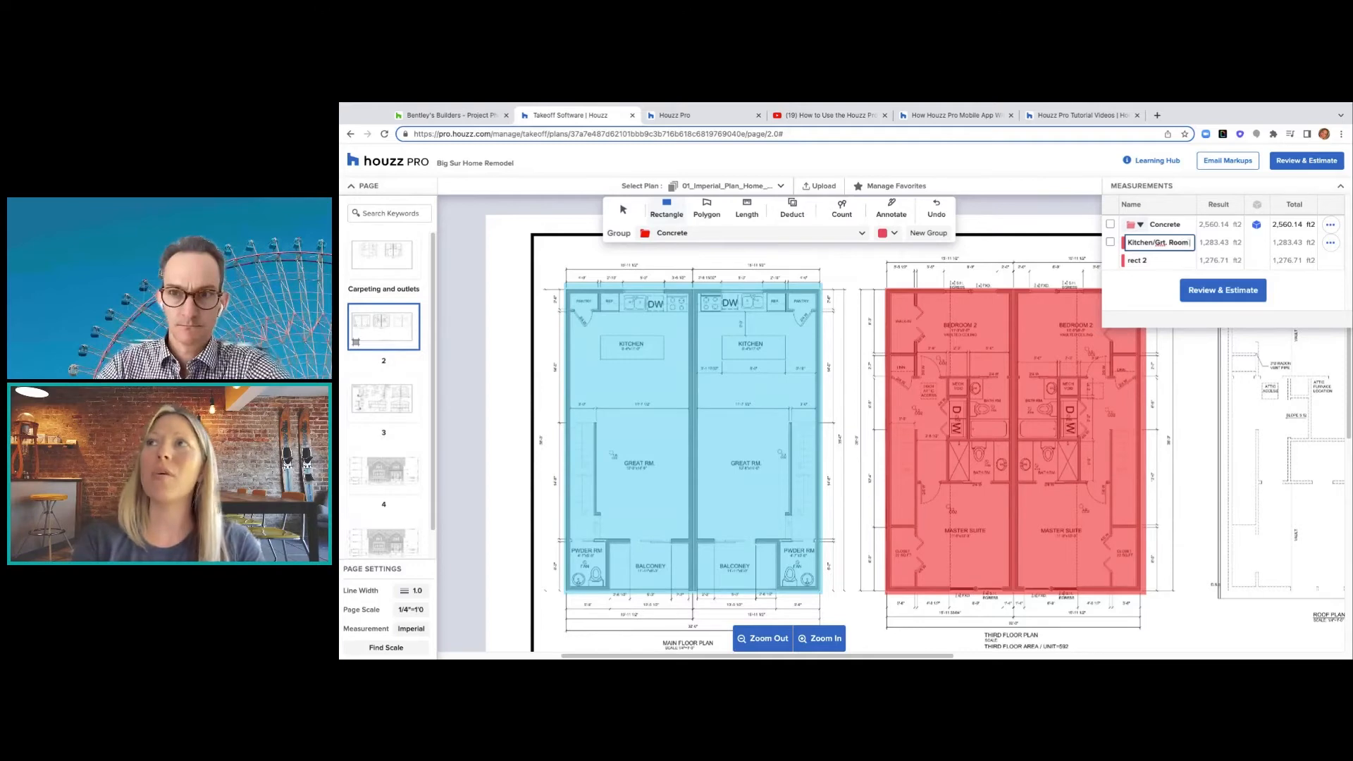
left_click(1142, 261)
left_click(1143, 260)
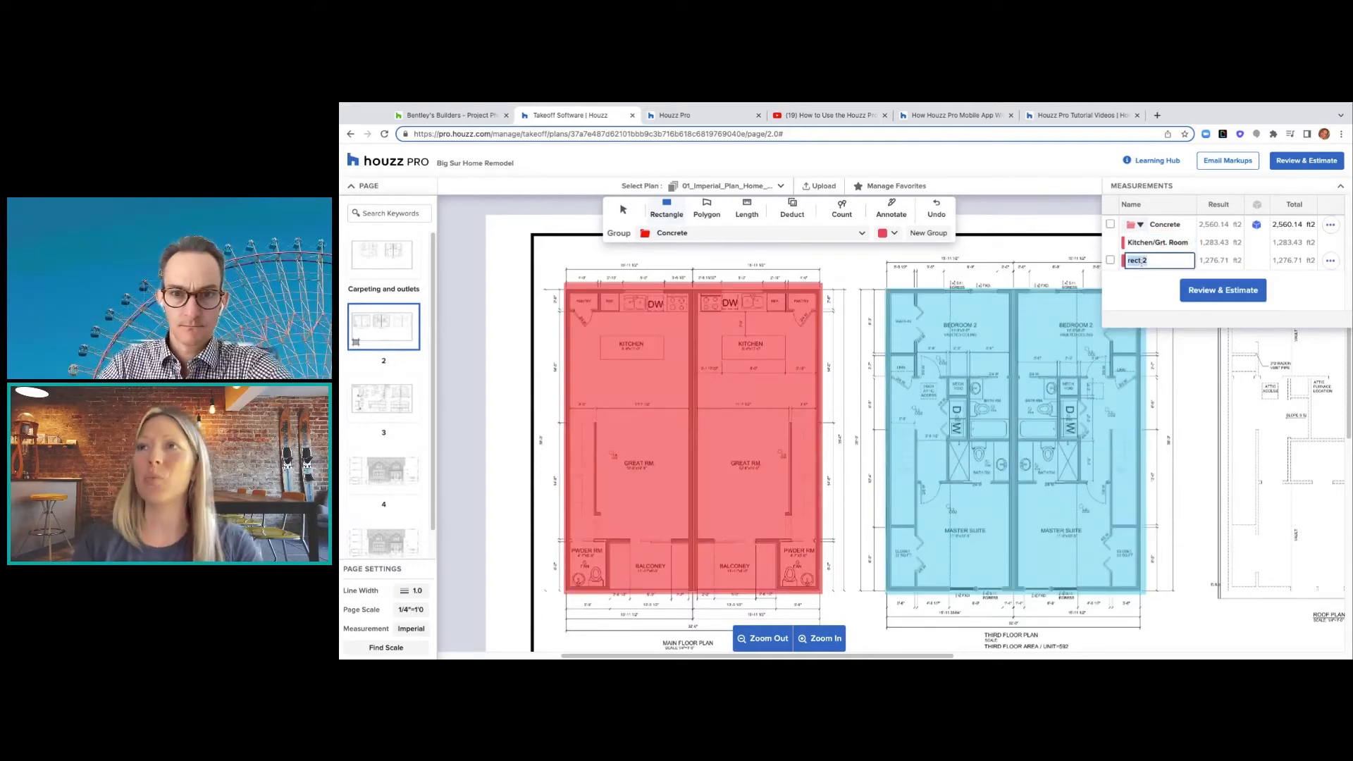
type("Mas")
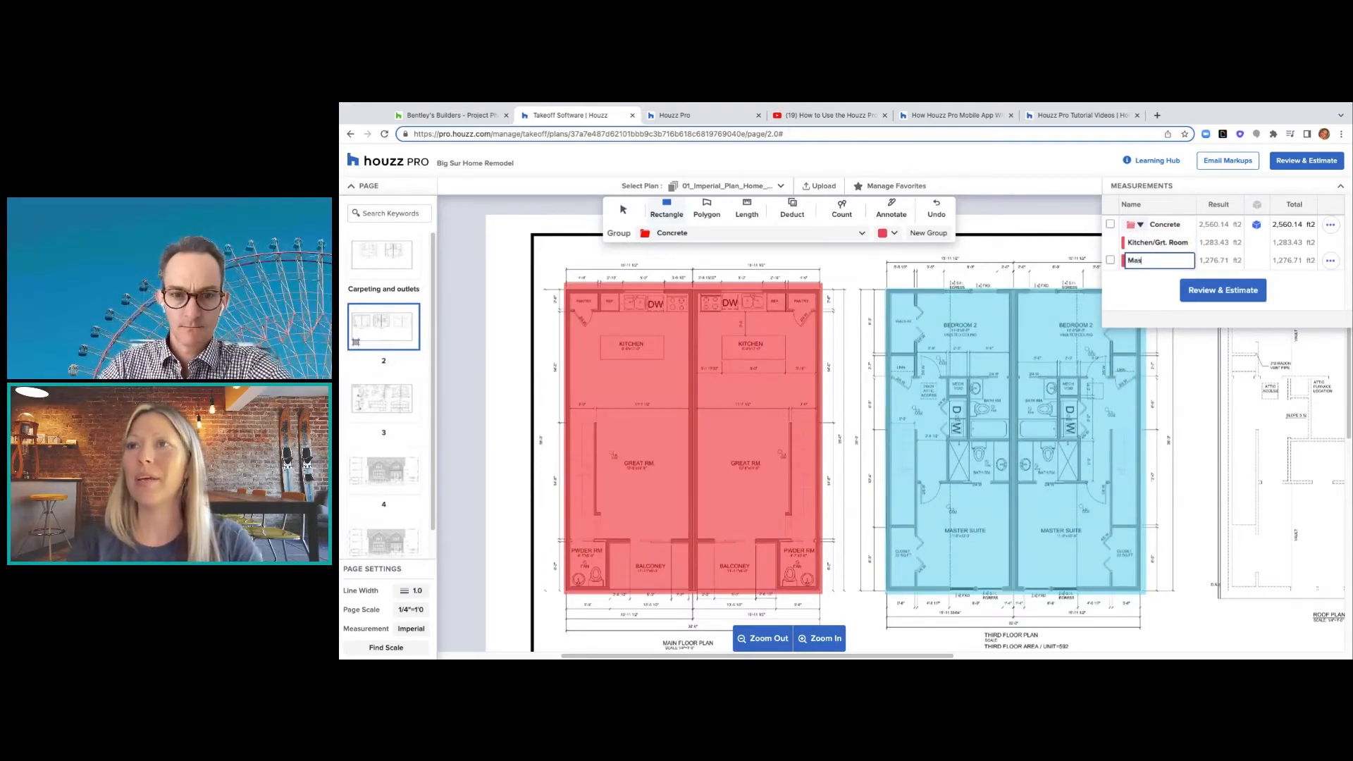
type("ter S")
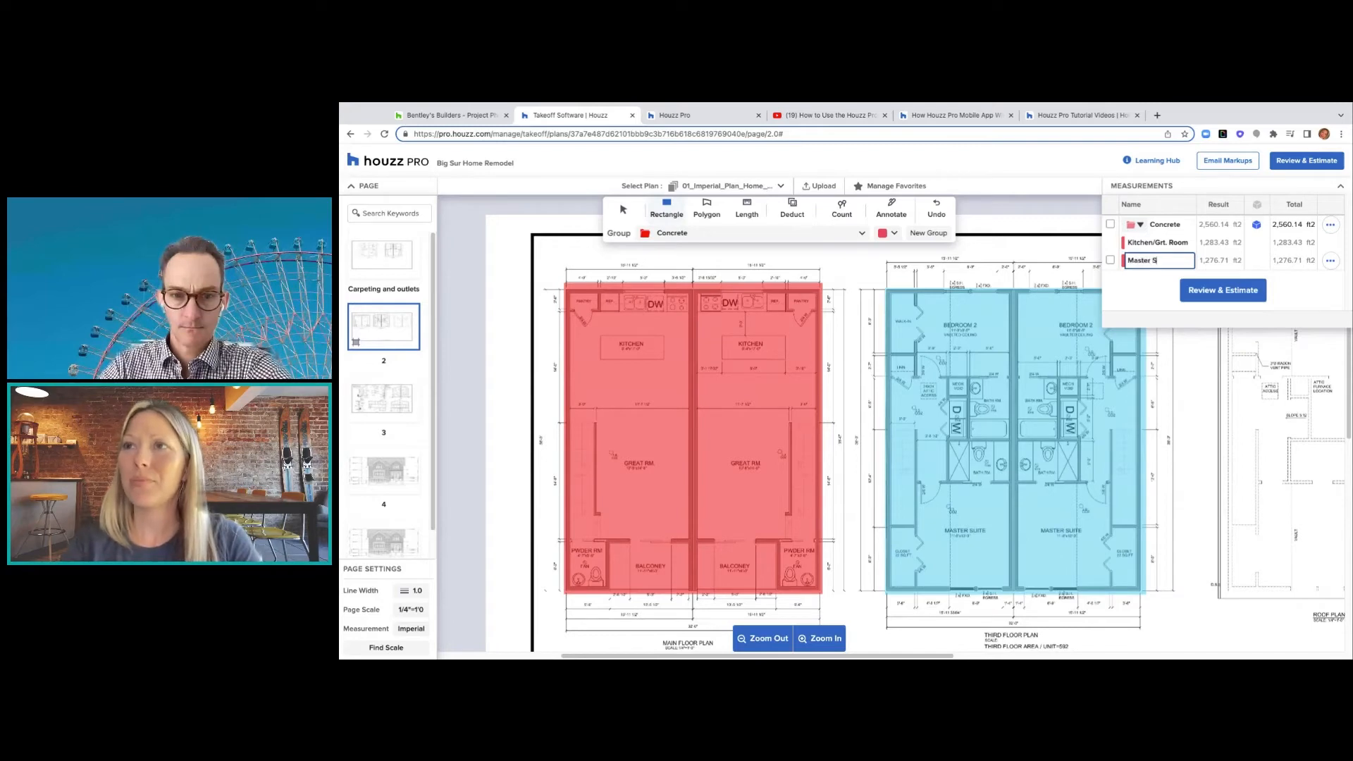
type("uite")
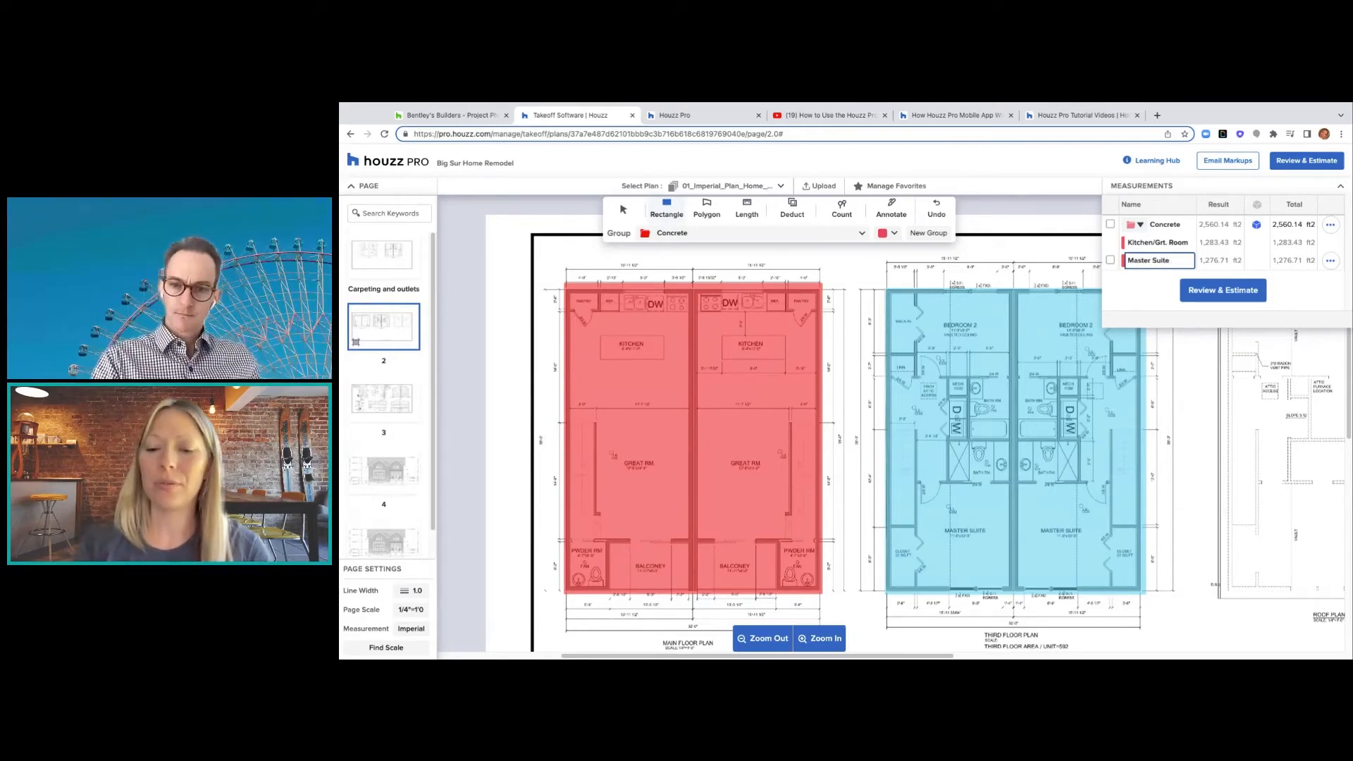
type("/")
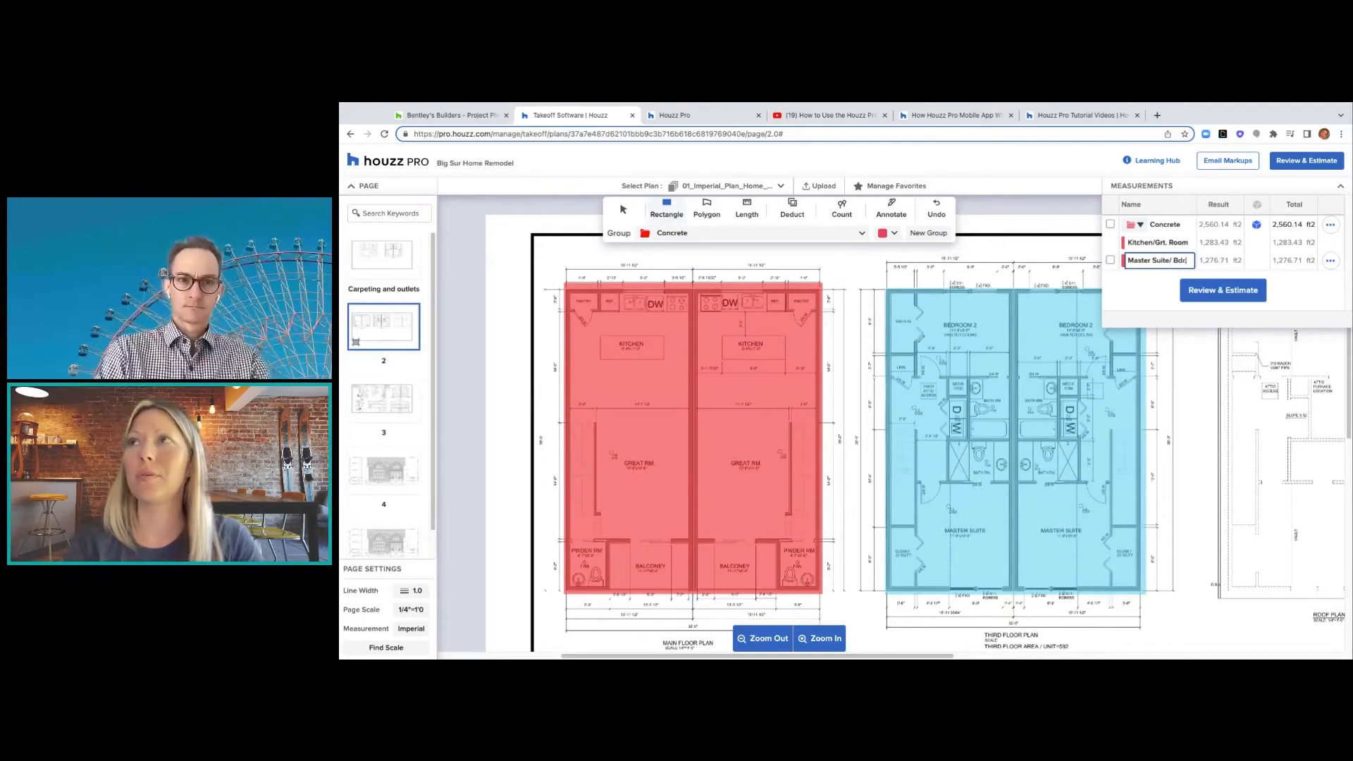
type(" Bdrm.")
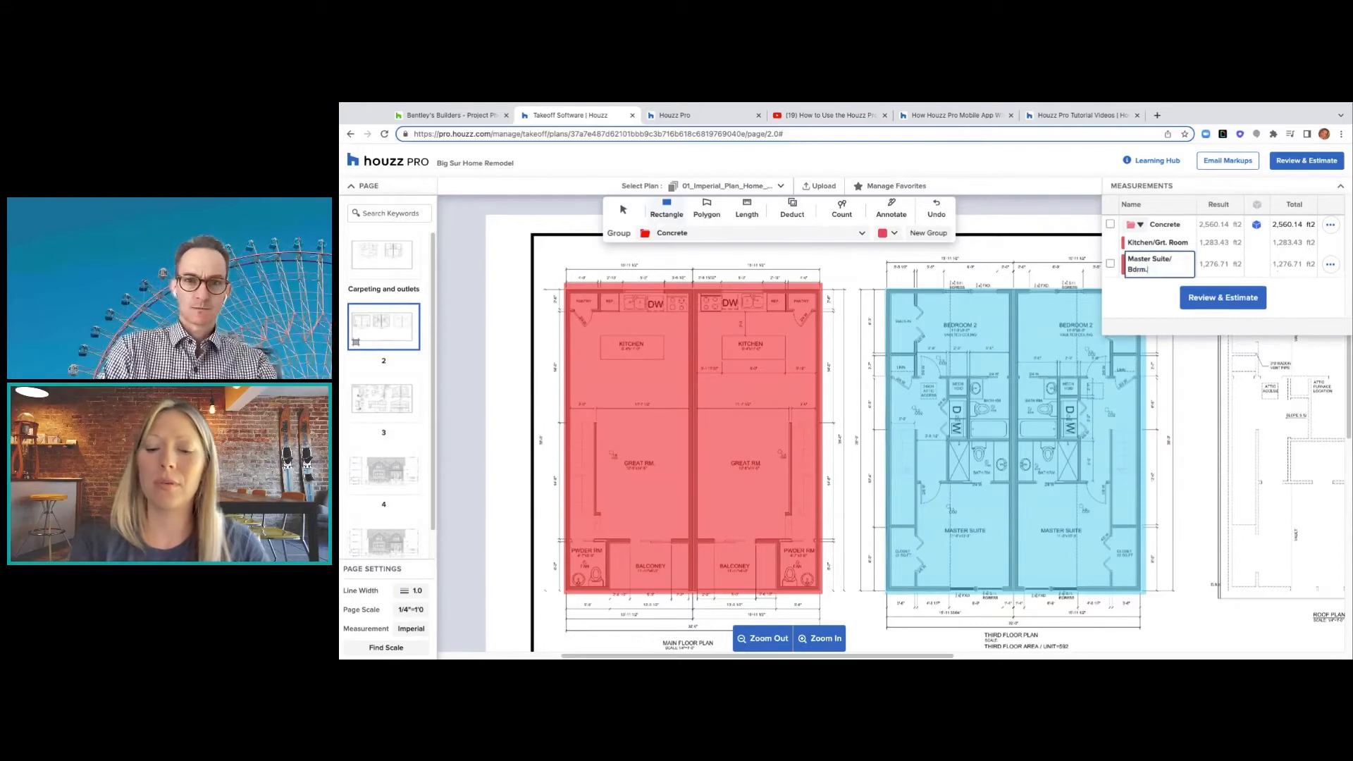
type(" 2")
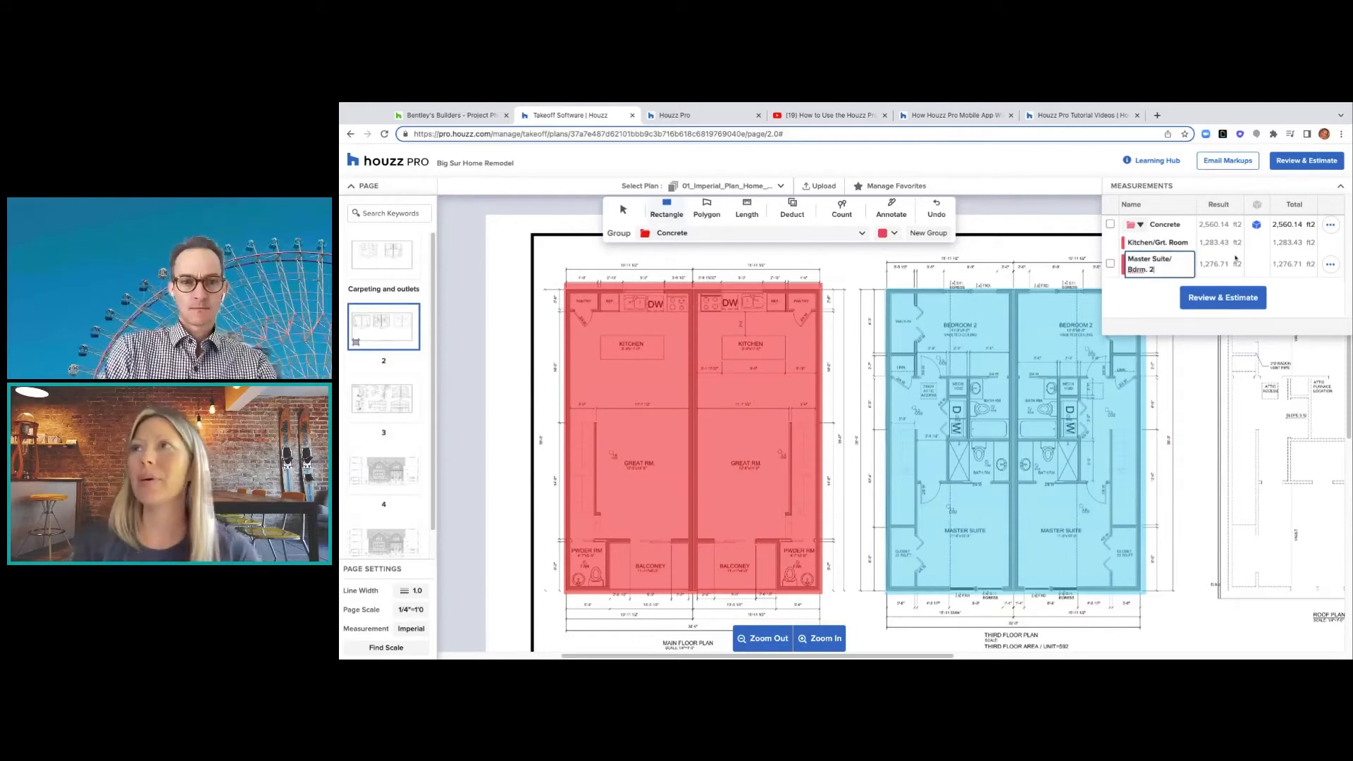
left_click(706, 209)
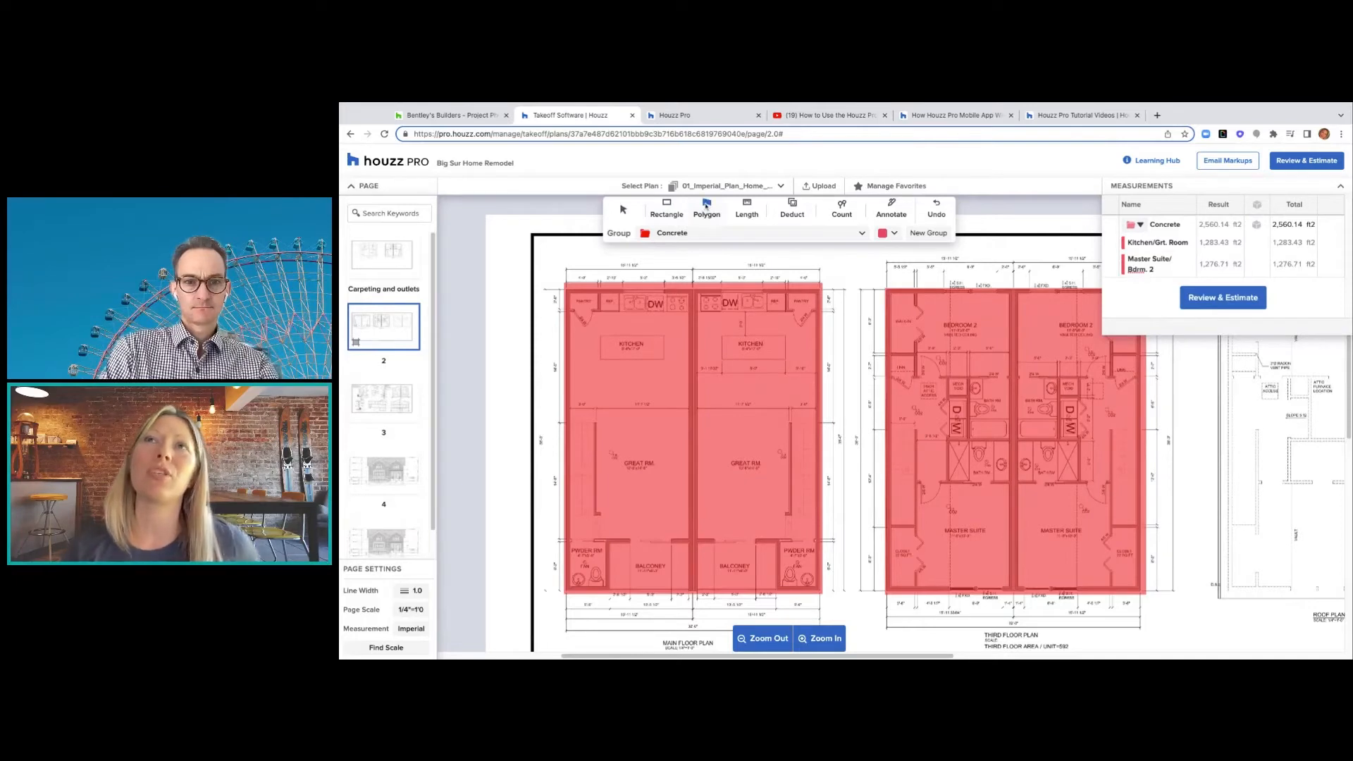
- Trace the attic area on the right-hand plan as a 303.34 ft² Concrete polygon
scroll(671, 520, "down", 1)
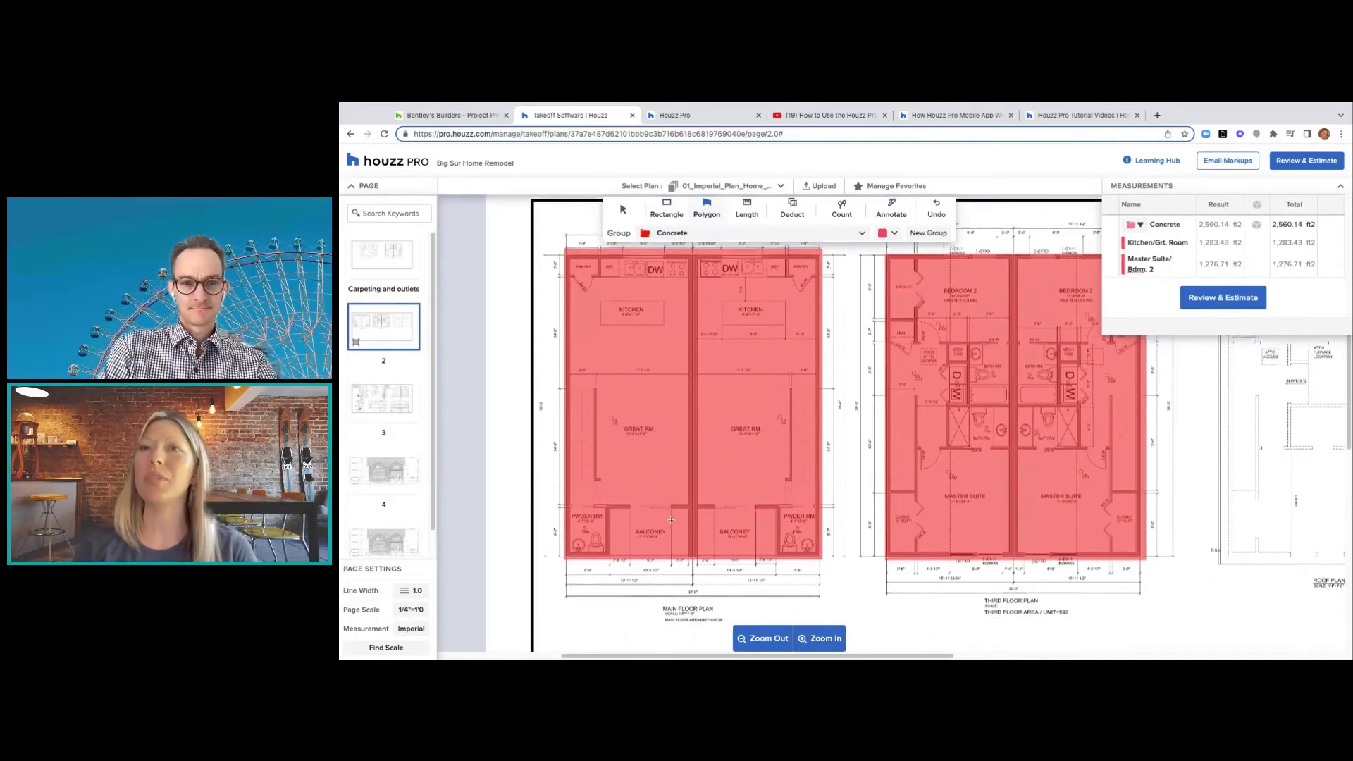
scroll(671, 521, "up", 4)
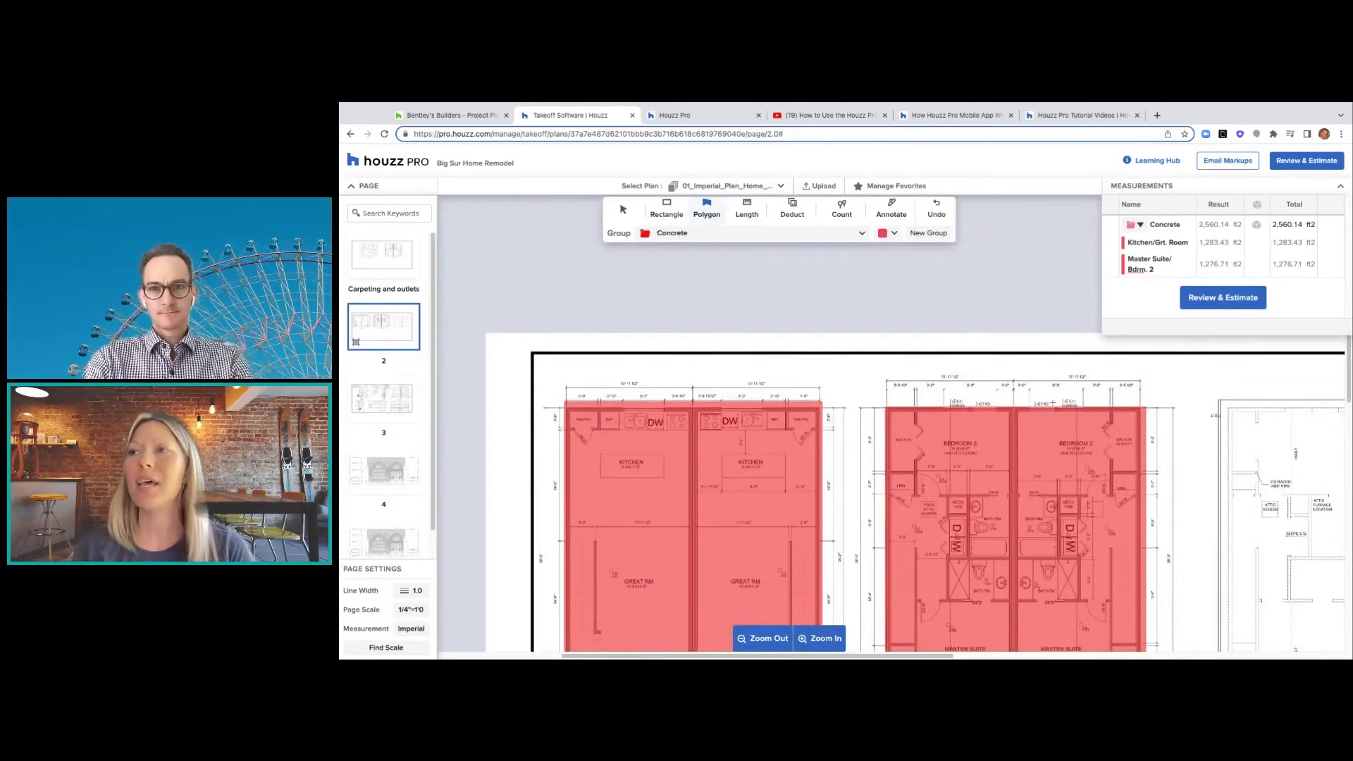
scroll(1053, 403, "right", 5)
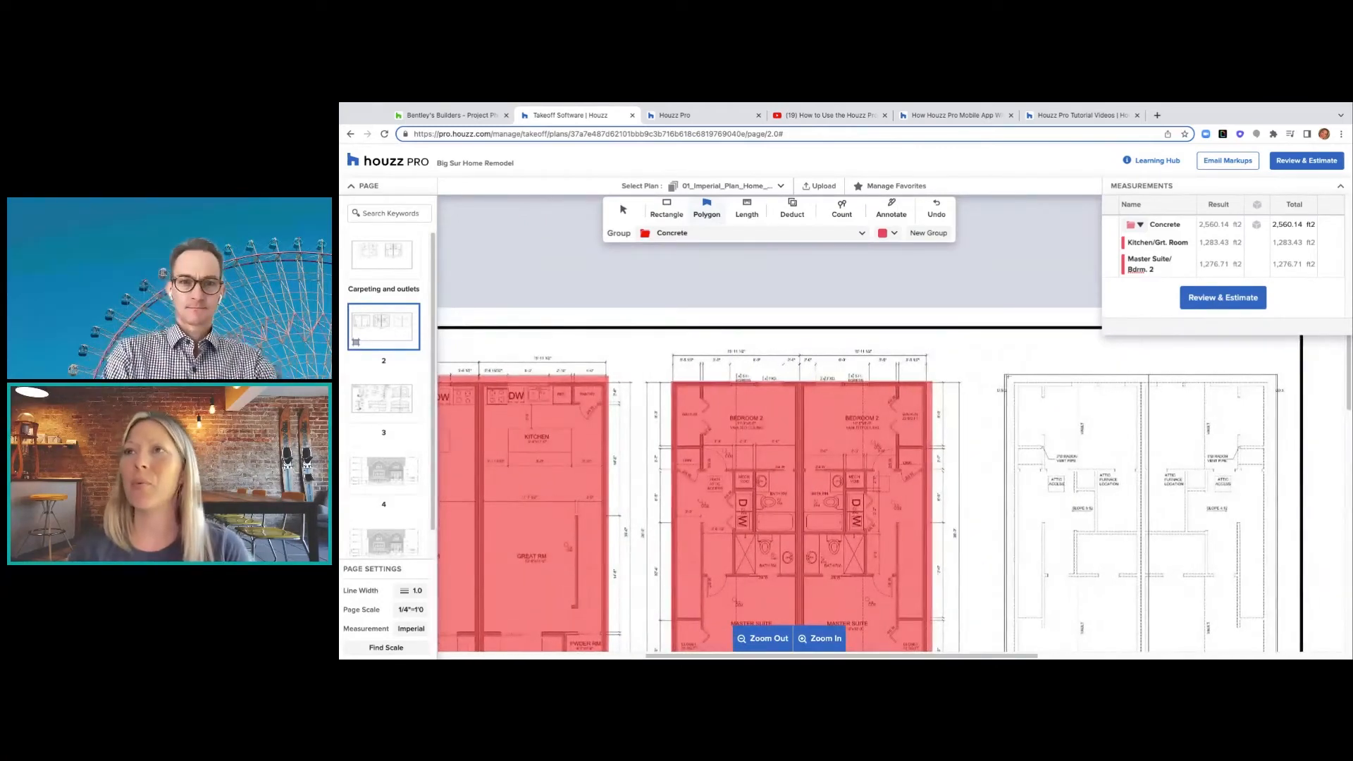
left_click(1015, 384)
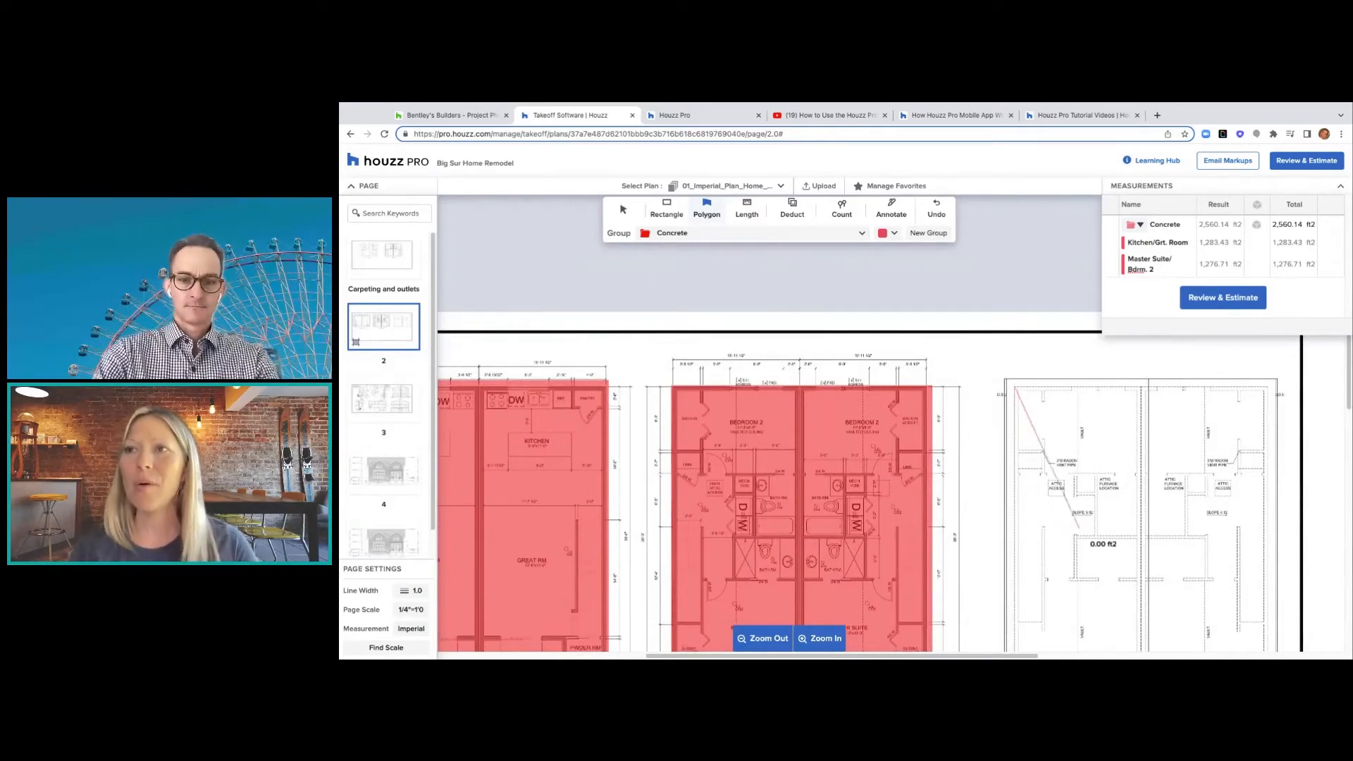
left_click(1015, 546)
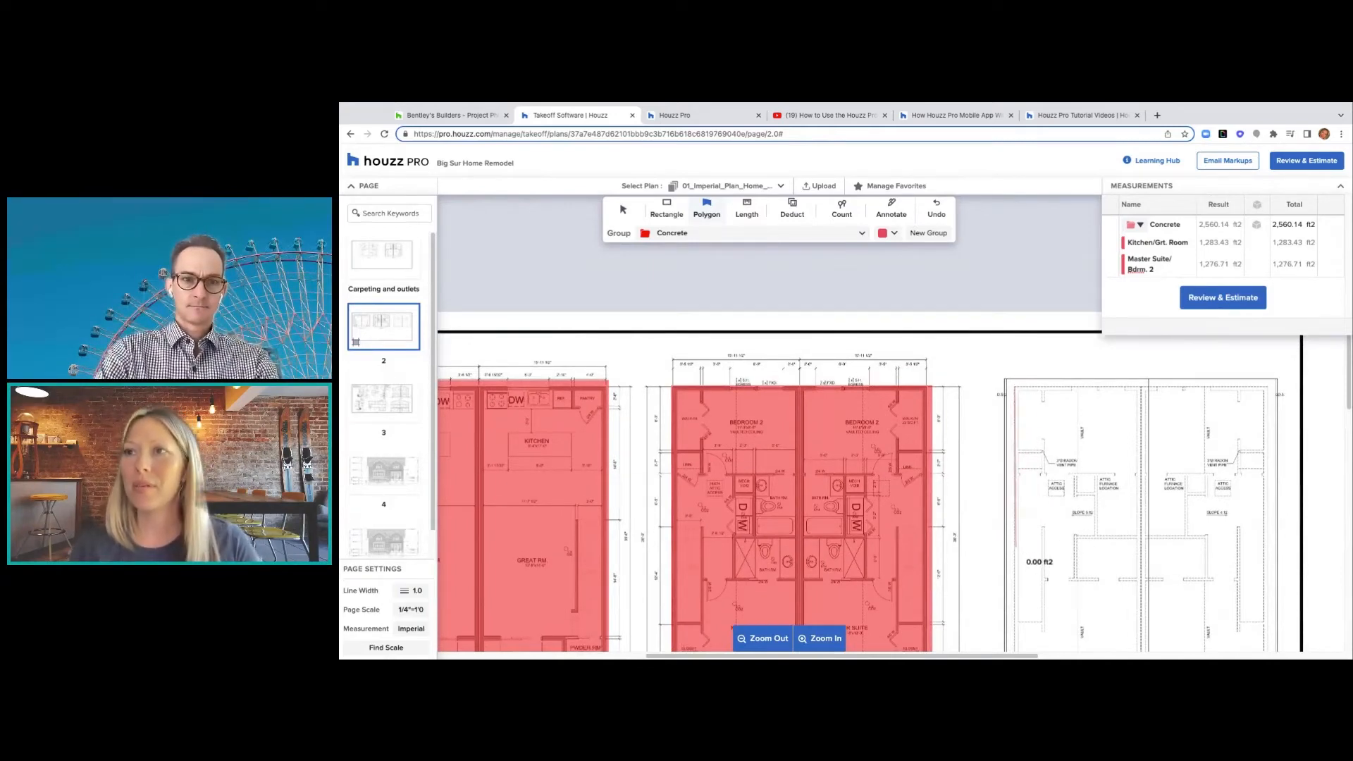
left_click(1076, 538)
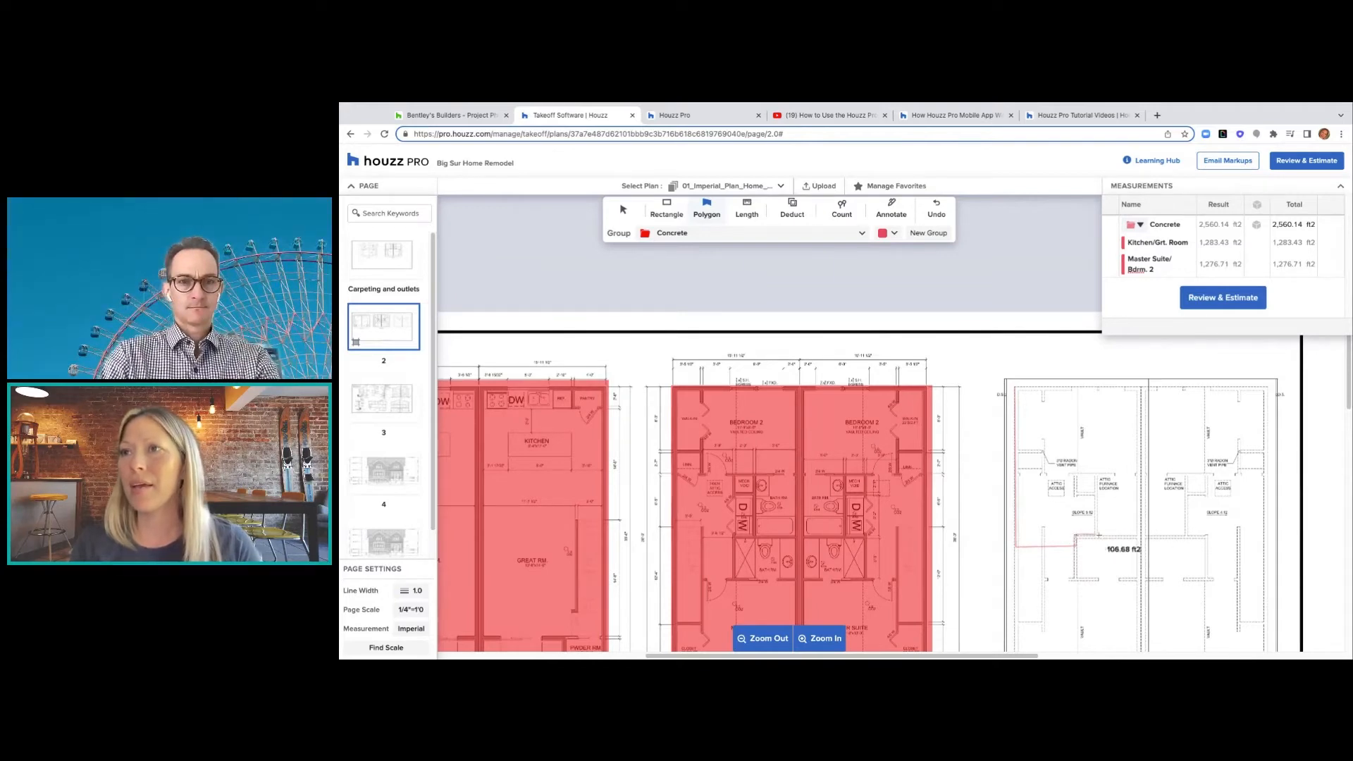
left_click(1137, 538)
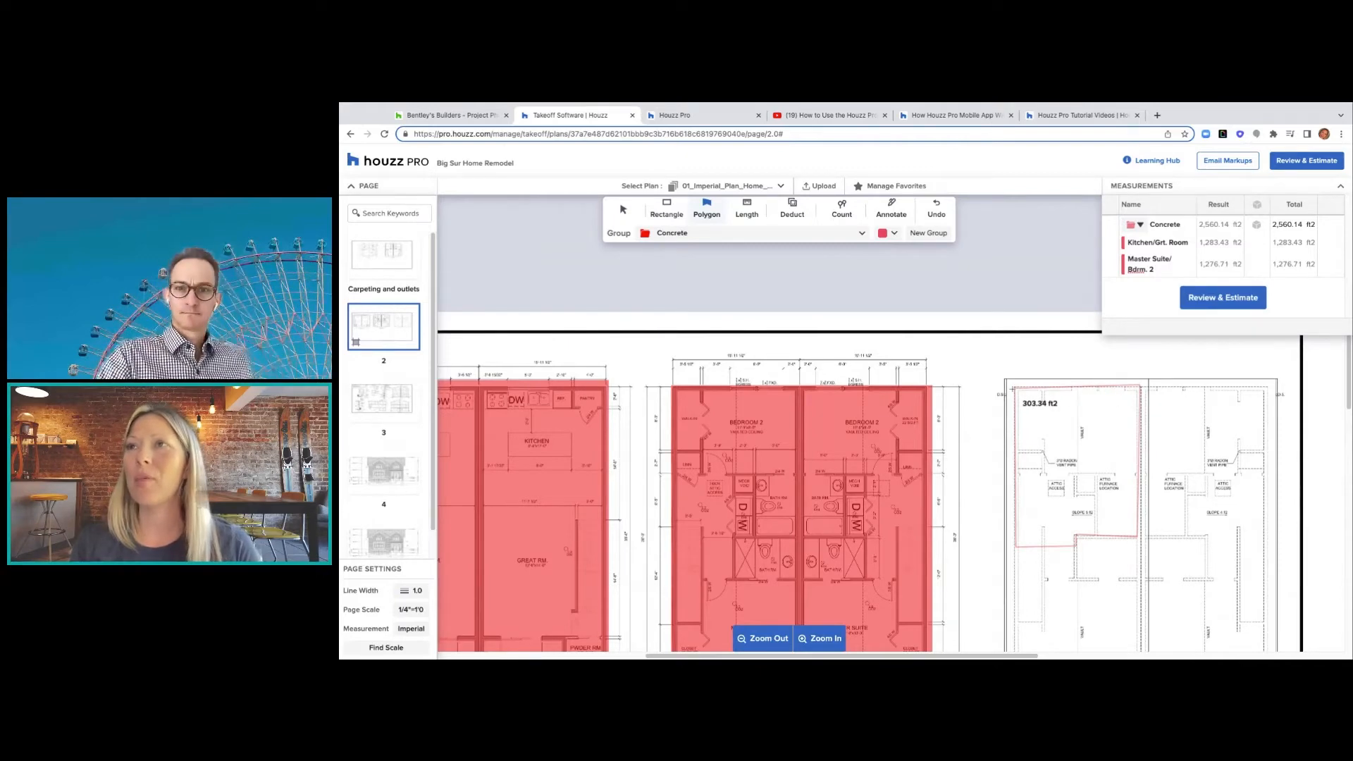
double_click(1140, 387)
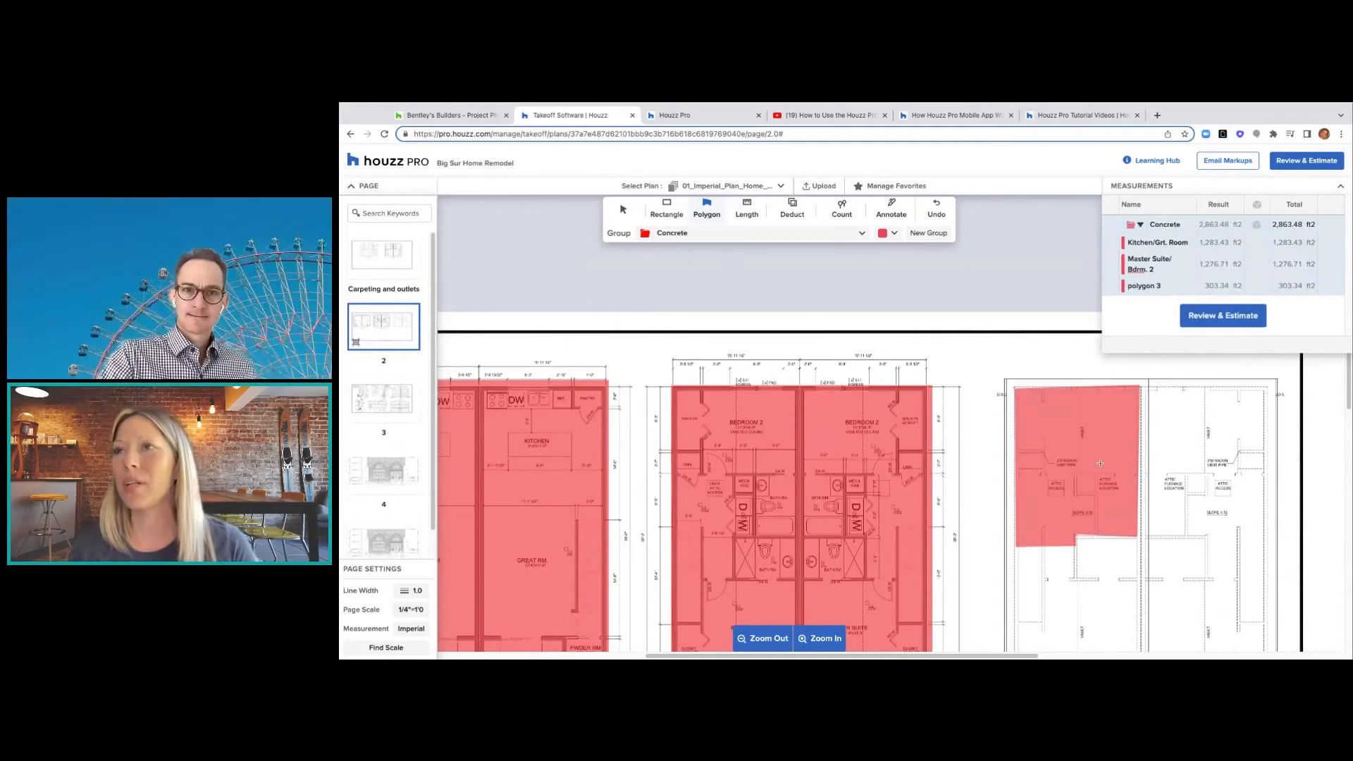
left_click(747, 212)
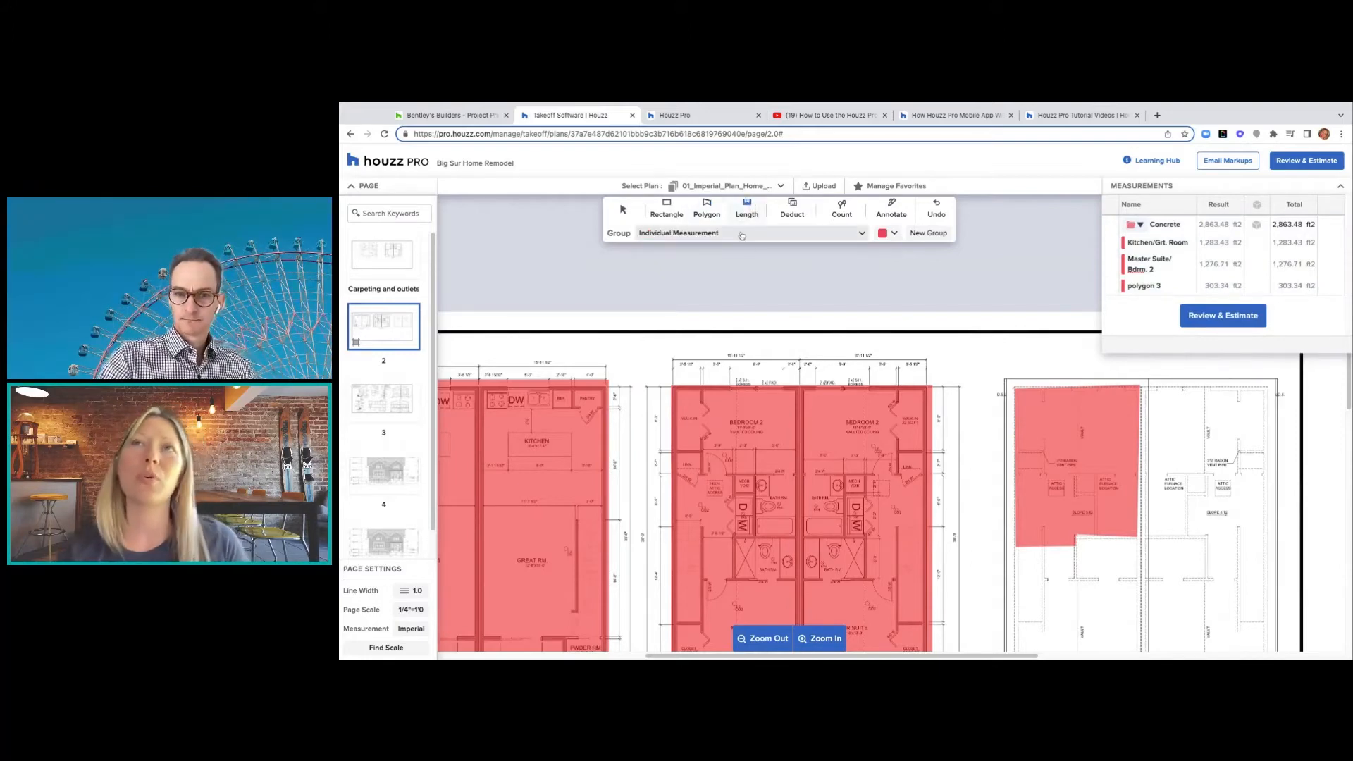
- Set the page line width to 4 and cancel a trial length line, keeping the group unchanged
left_click(705, 232)
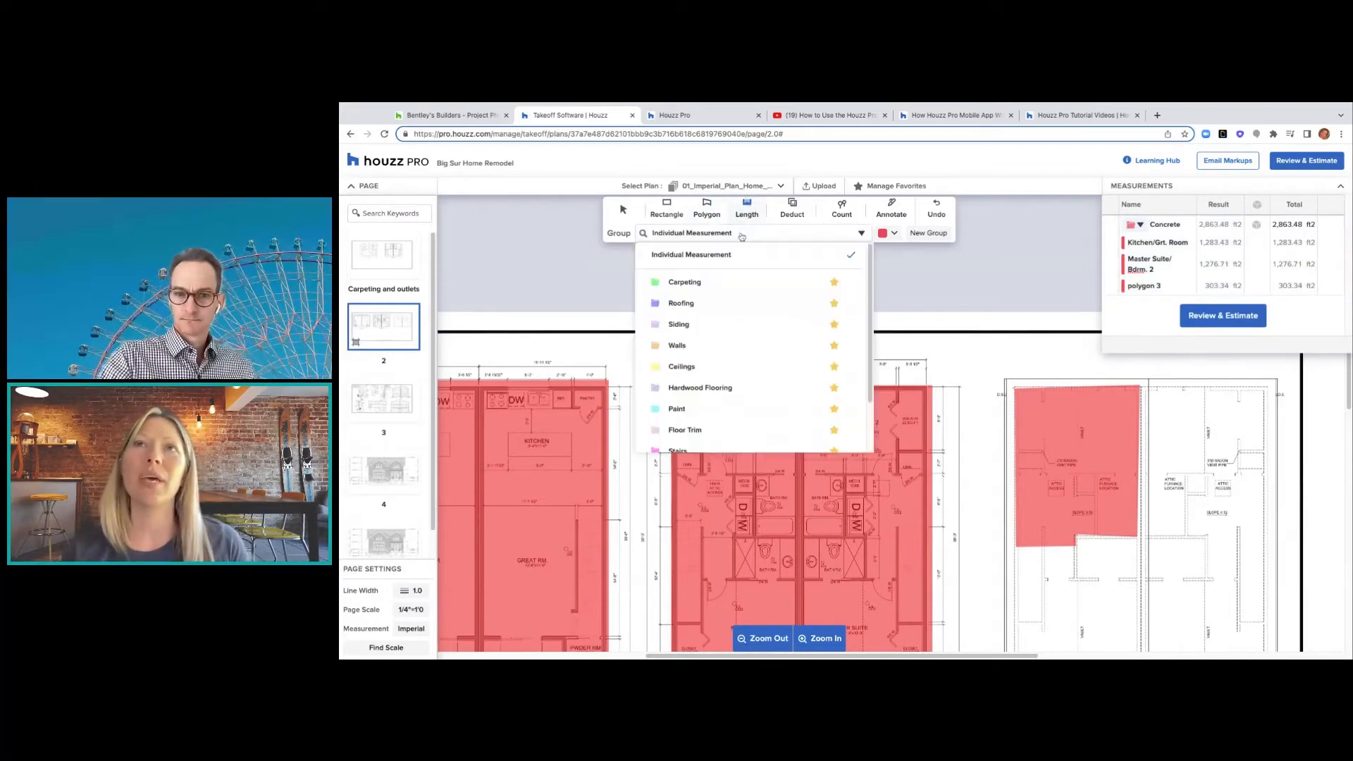
left_click(699, 344)
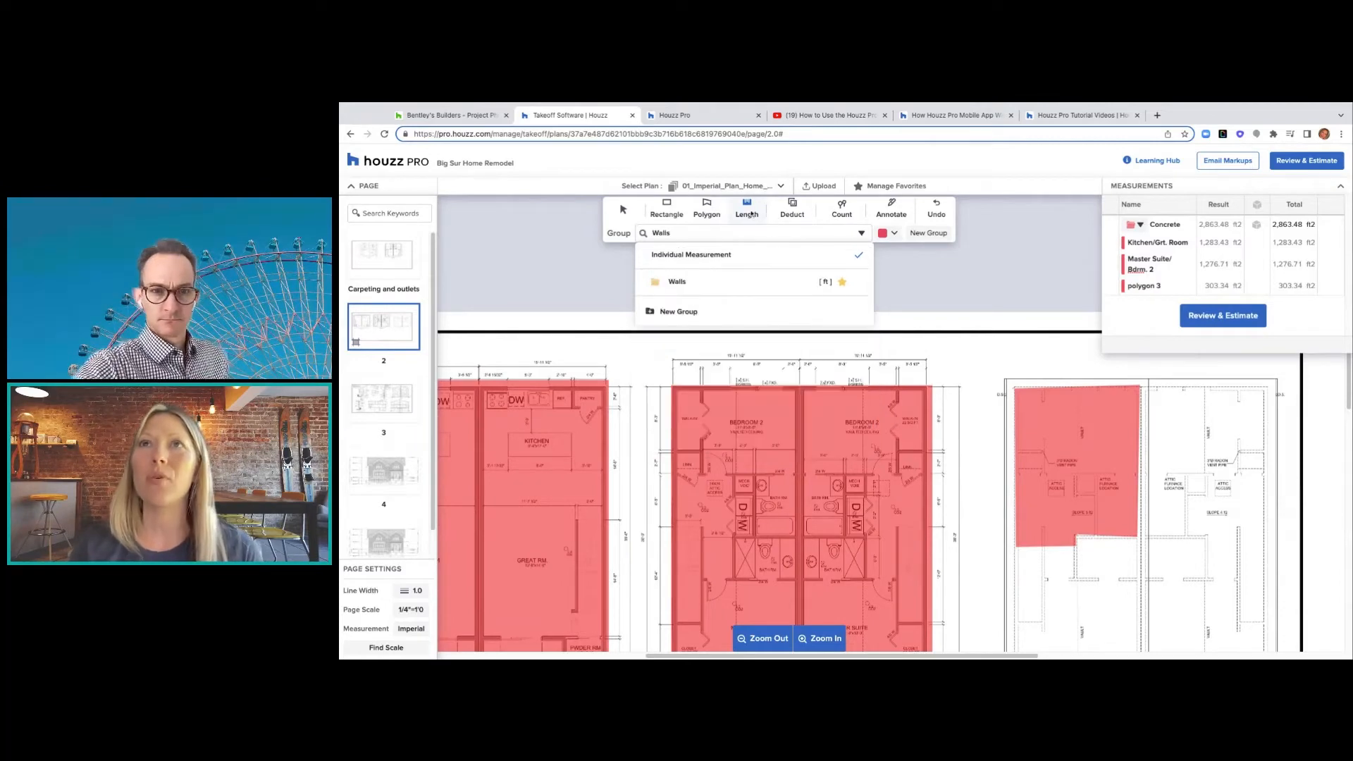
left_click(749, 213)
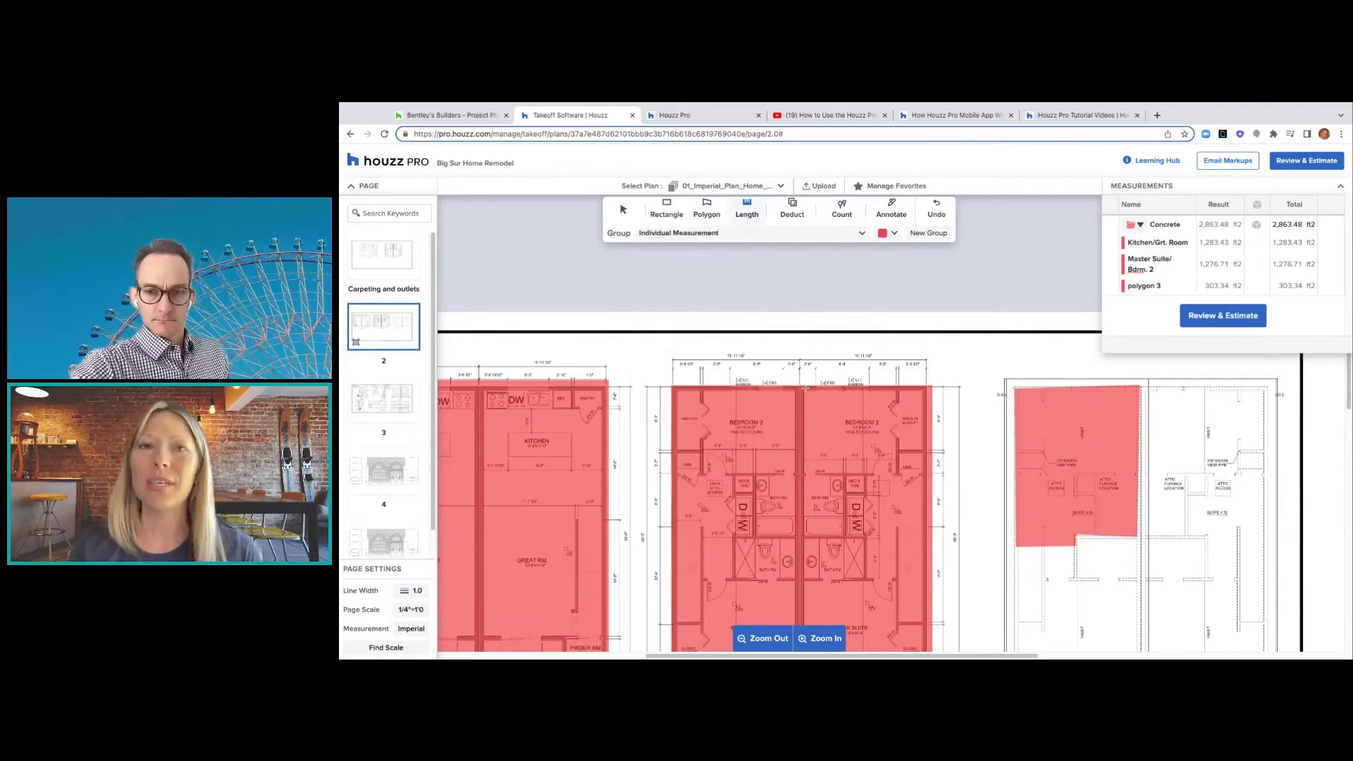
left_click(406, 594)
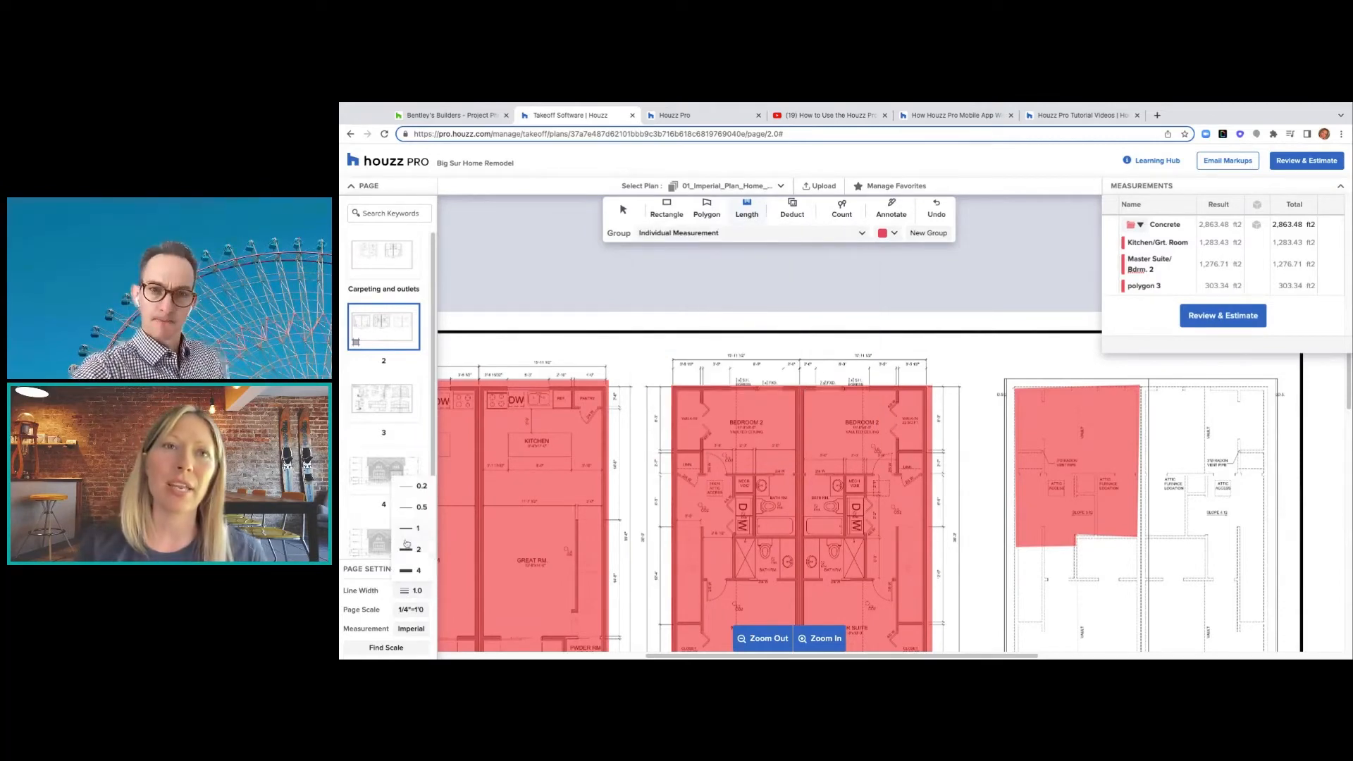
left_click(407, 572)
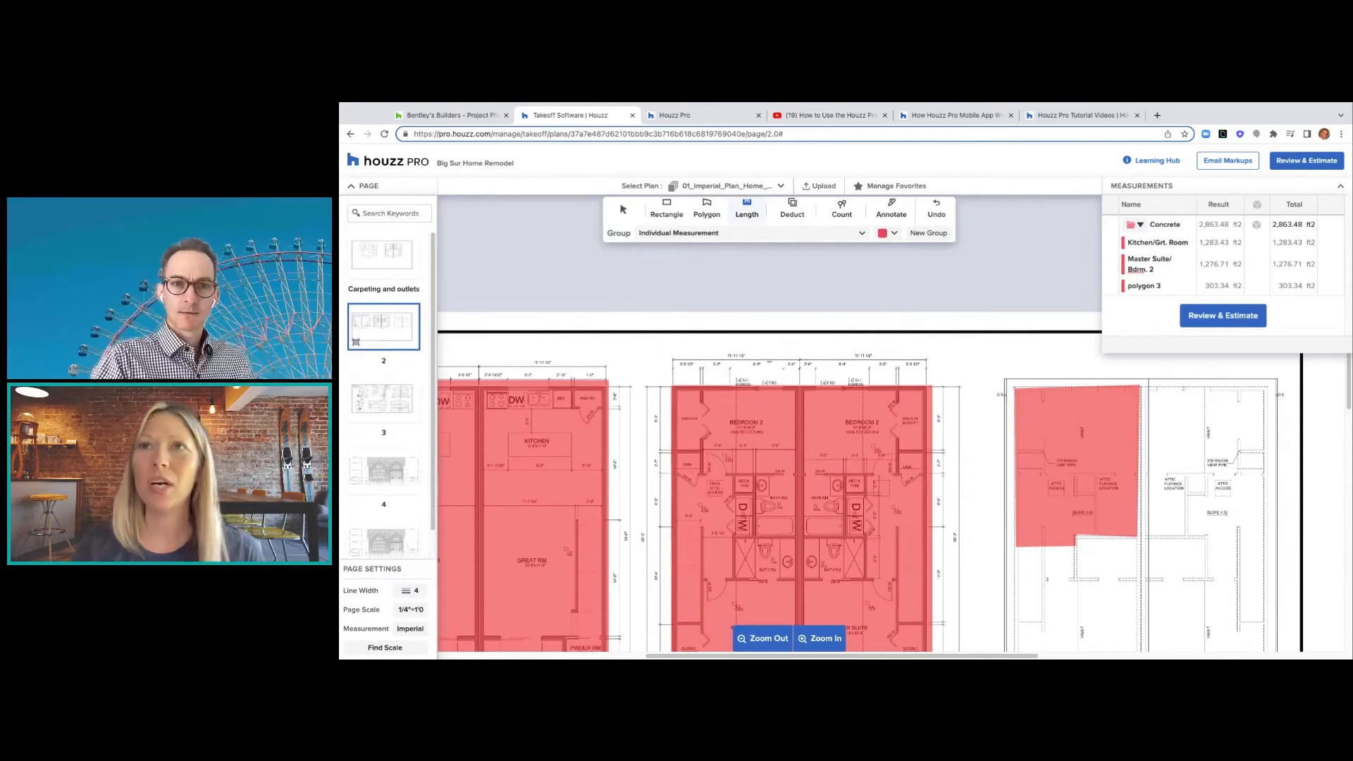
left_click(804, 389)
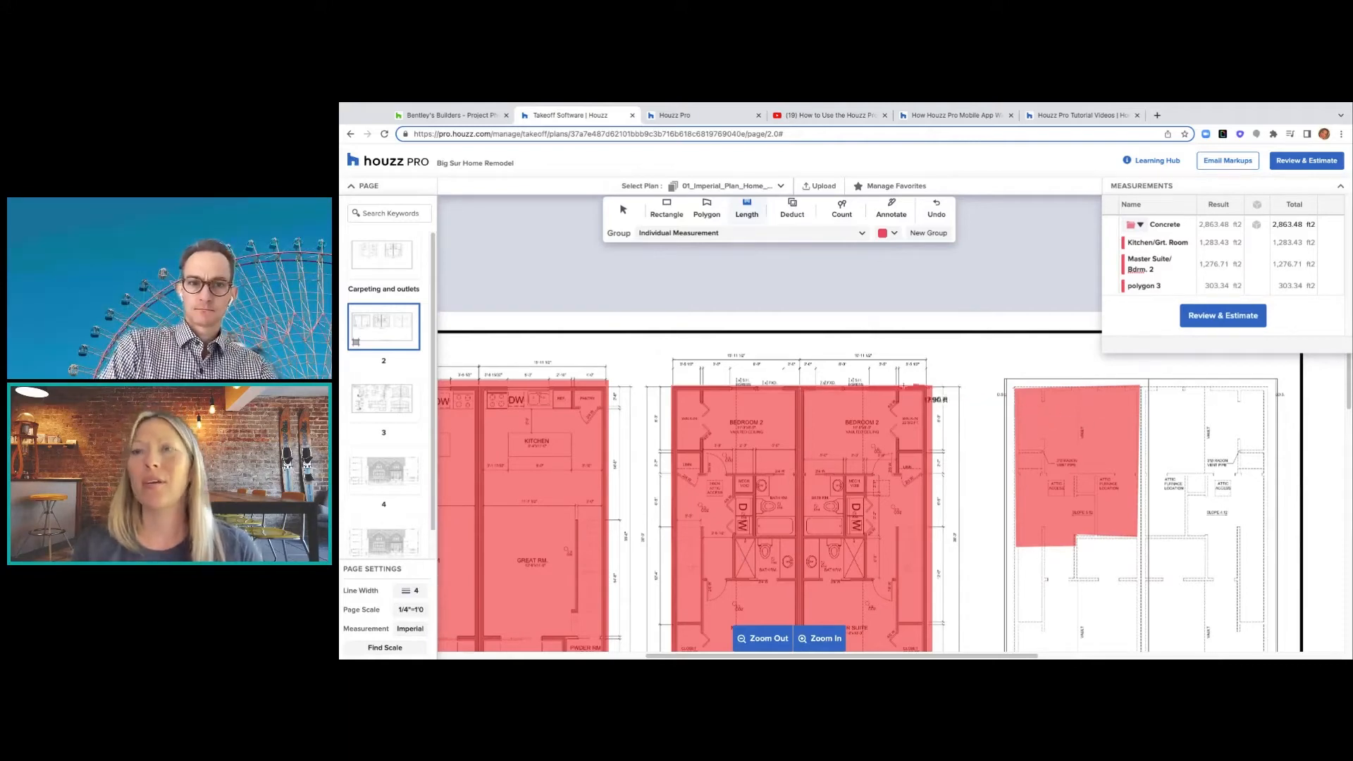
key("Escape")
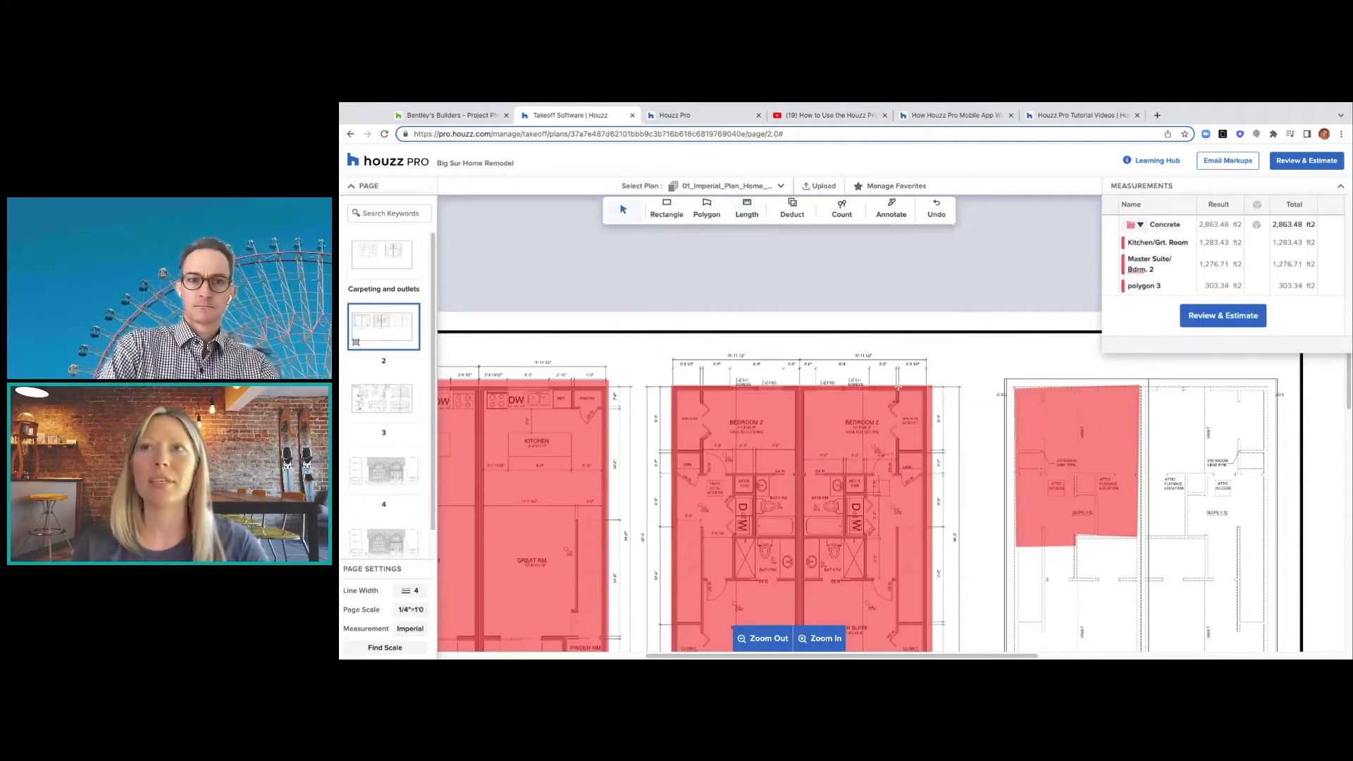
- Undo the 303.34 ft² concrete area and switch to Length measuring in the Walls group
left_click(937, 211)
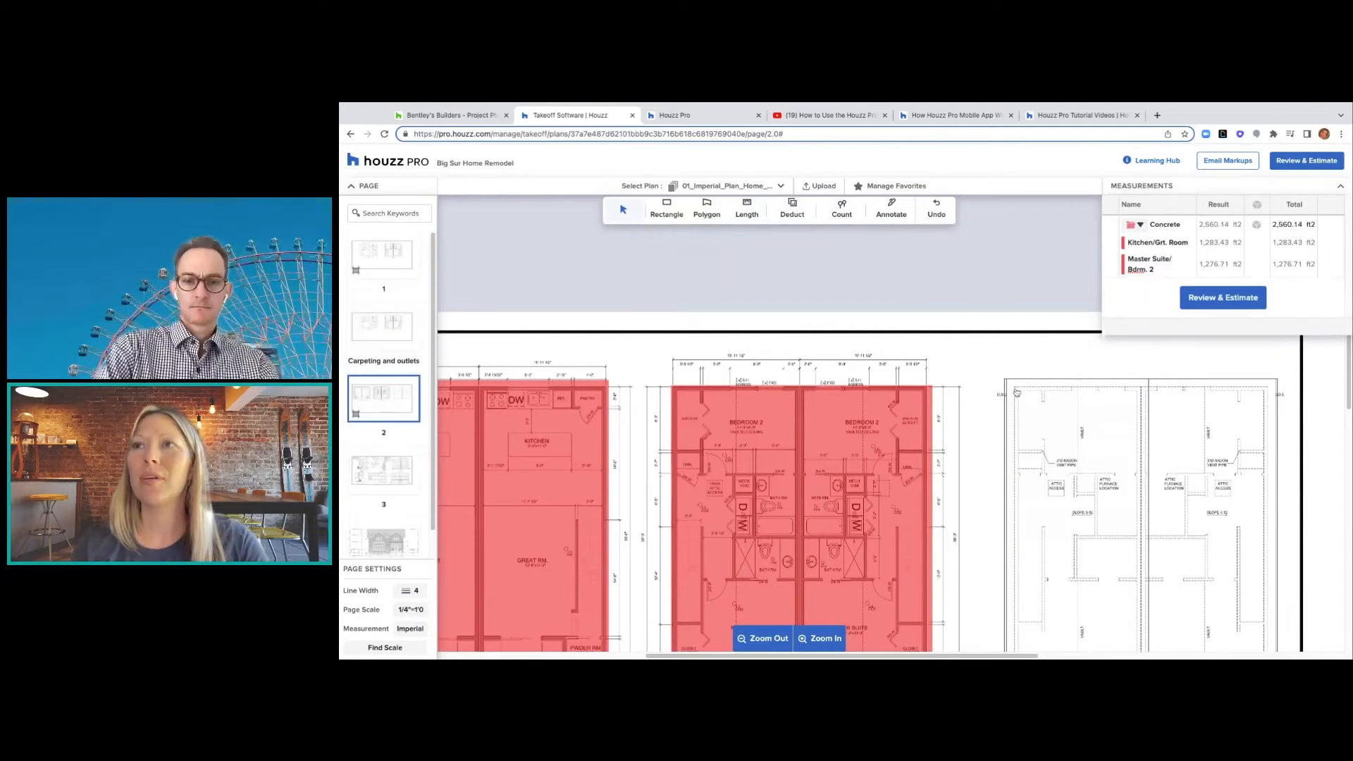
left_click(742, 206)
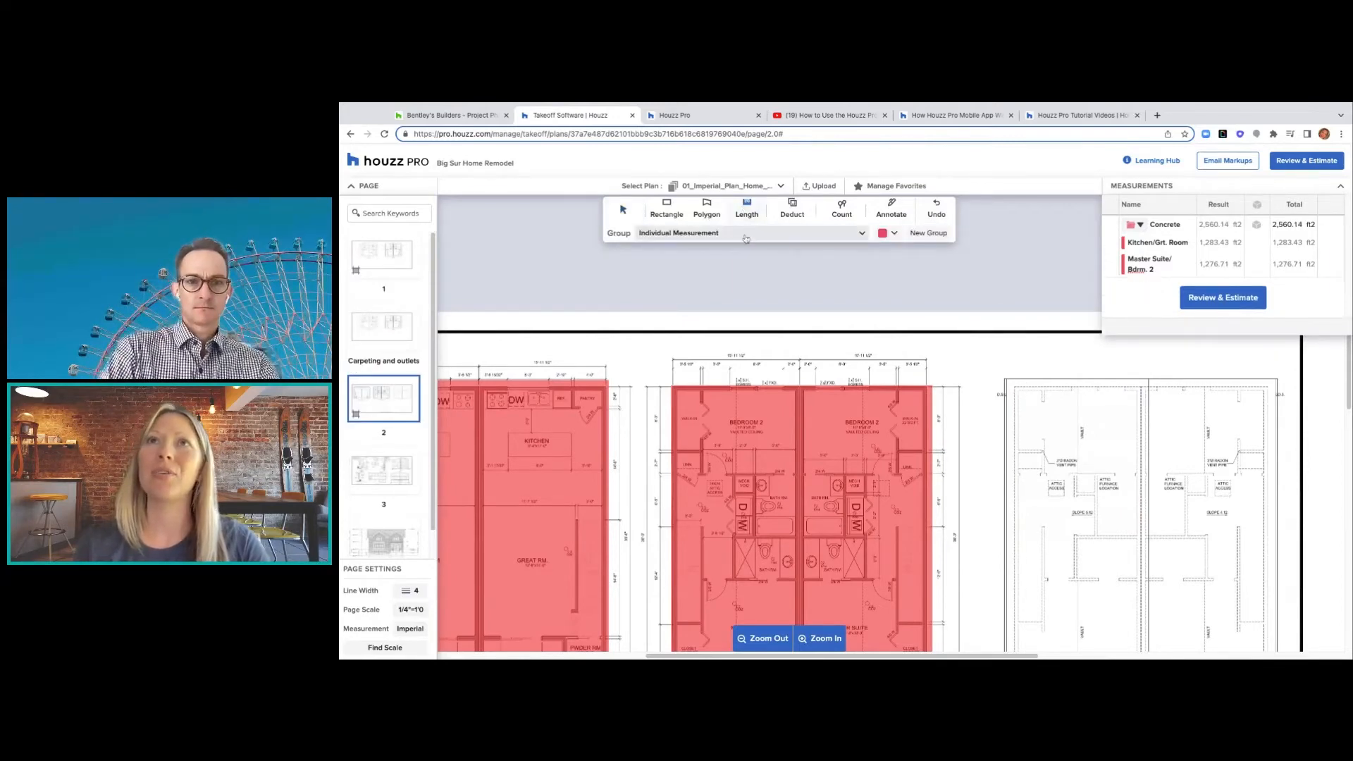
left_click(744, 234)
left_click(707, 348)
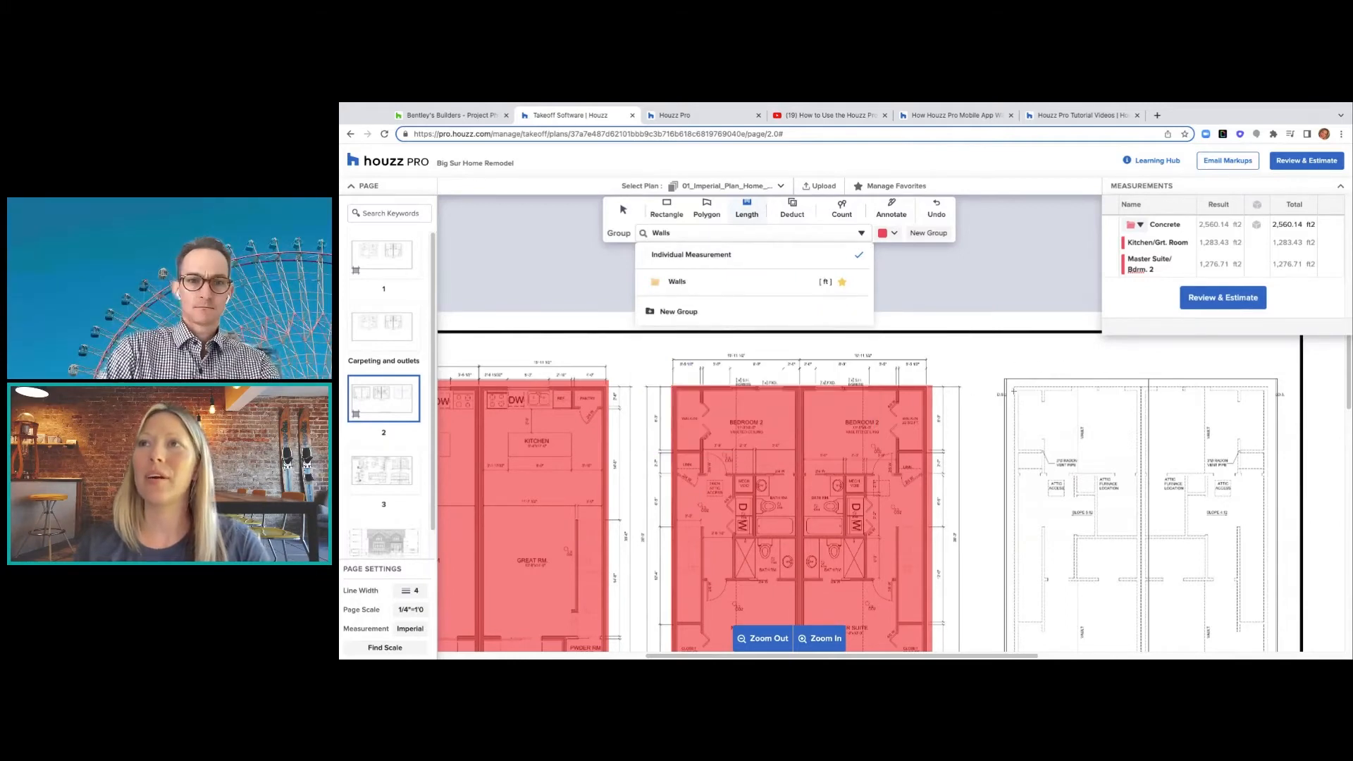
- Measure a 16.15 ft Walls length along the top wall and open its dimension settings
left_click(1015, 387)
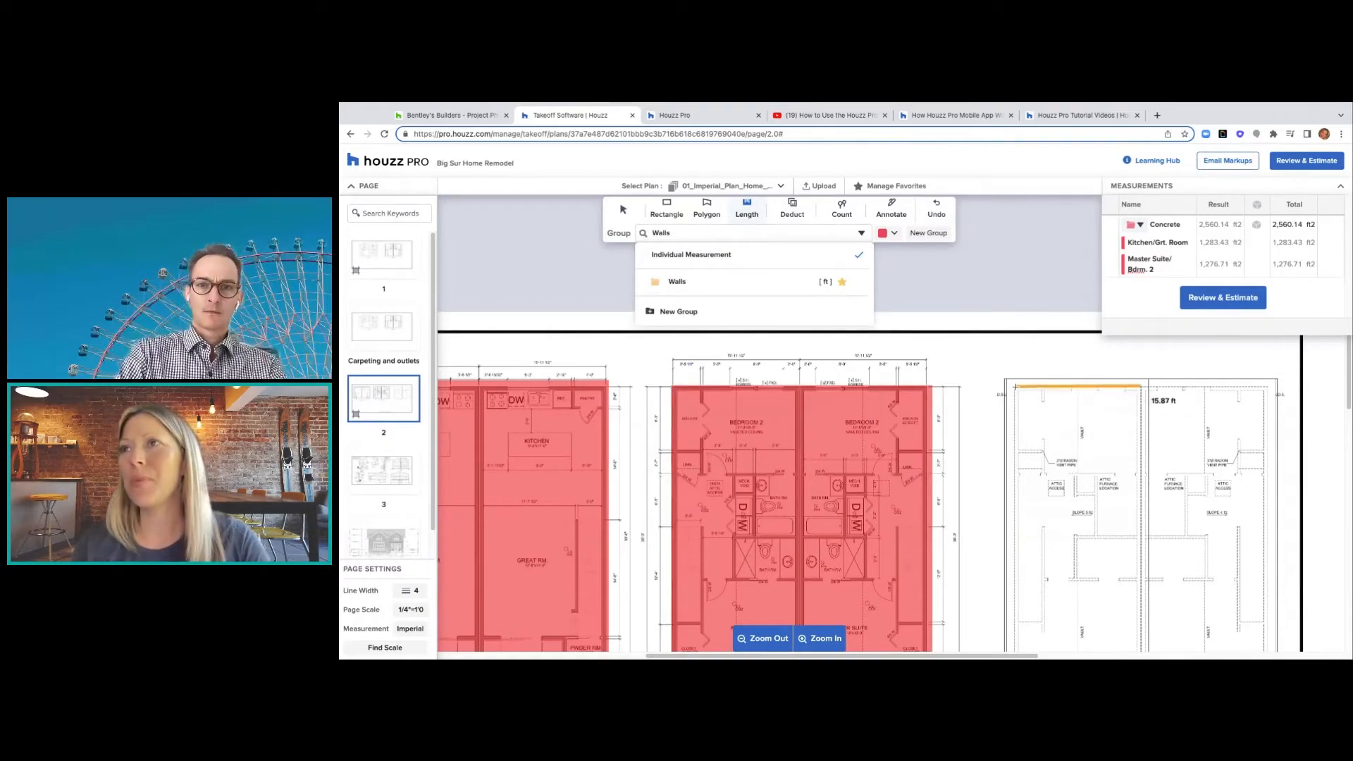
left_click(1142, 387)
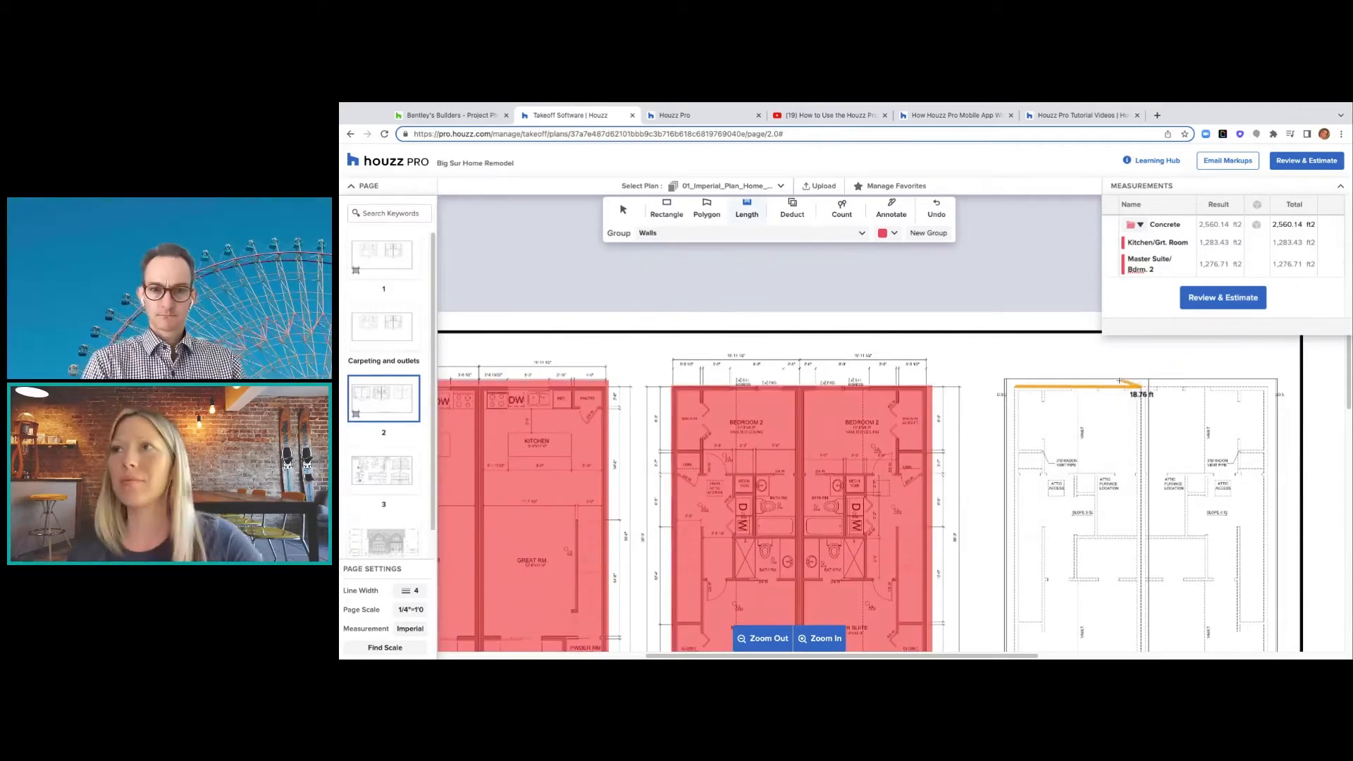
double_click(1140, 387)
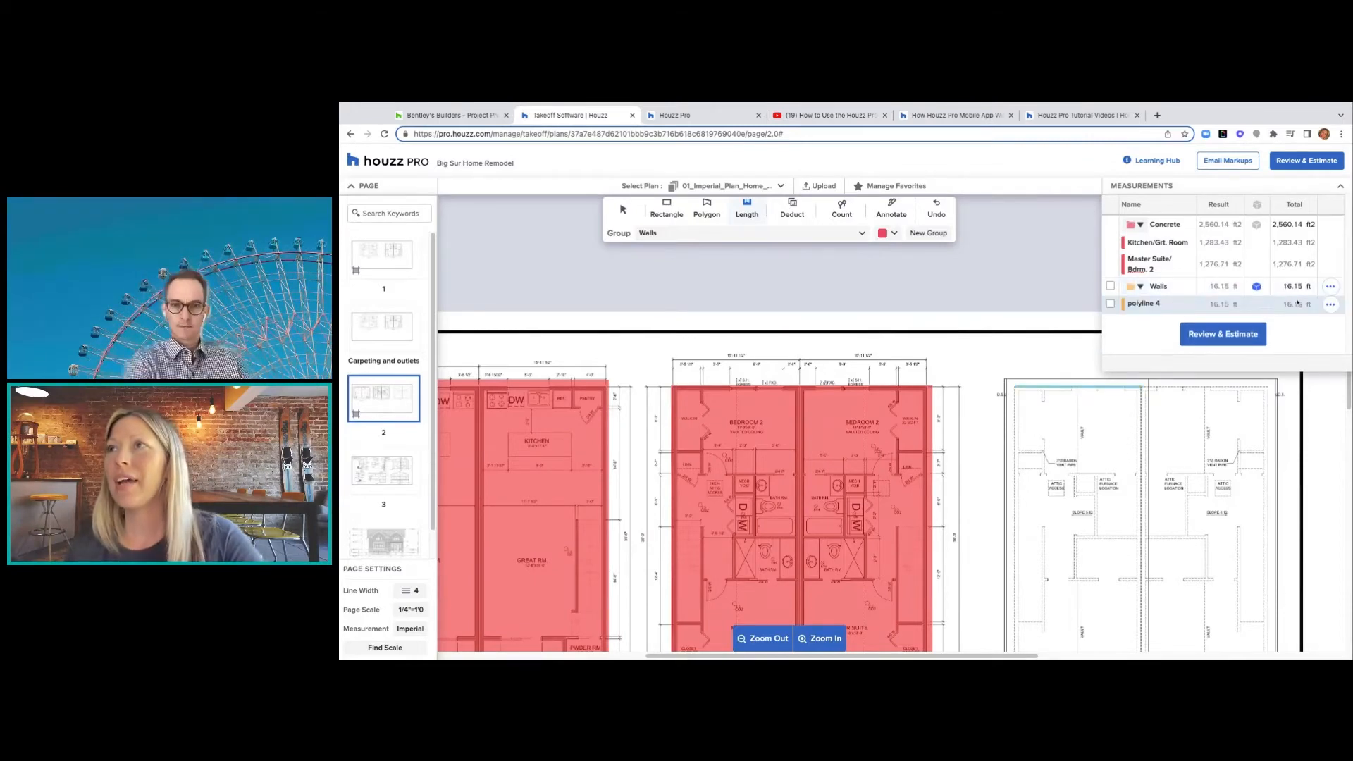
left_click(1258, 287)
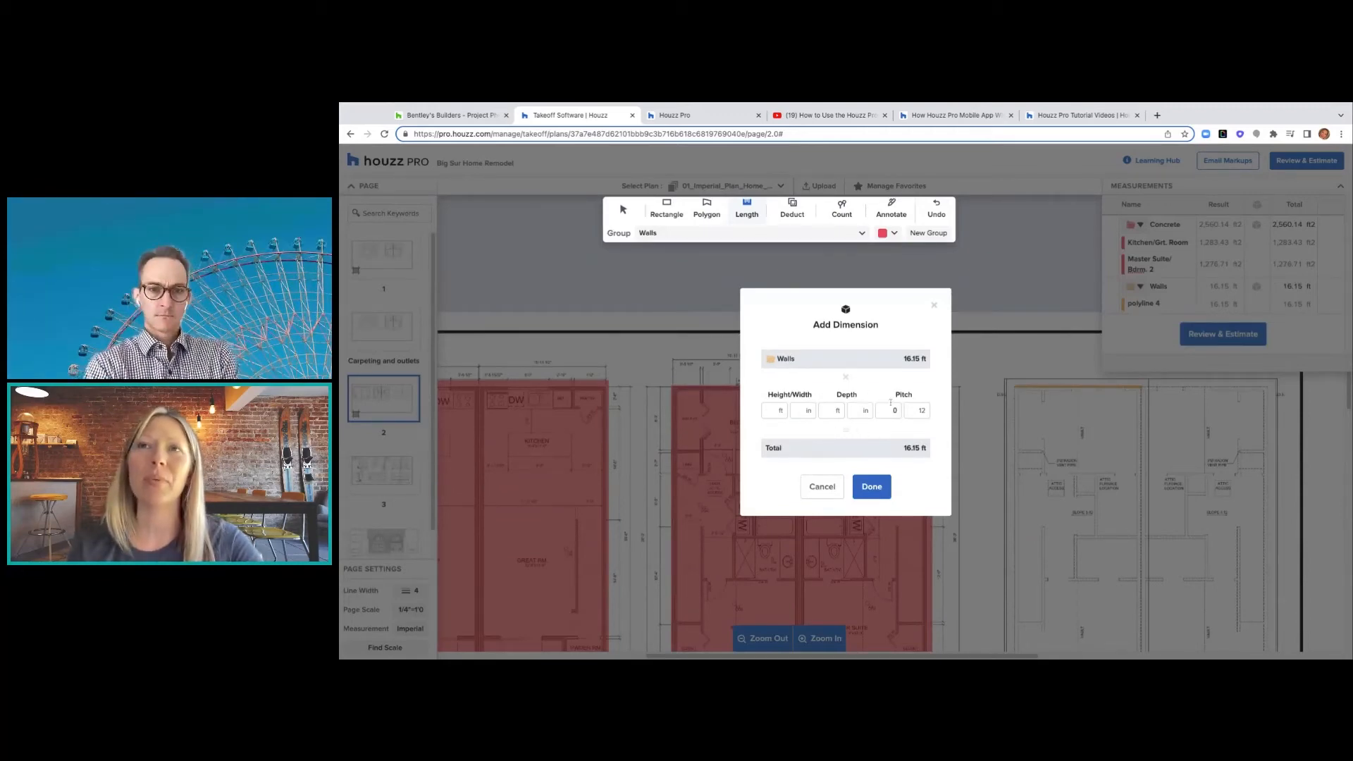
- Give the Walls length a 10 ft height (161.49 ft² total) and go to plan page 4
left_click(777, 410)
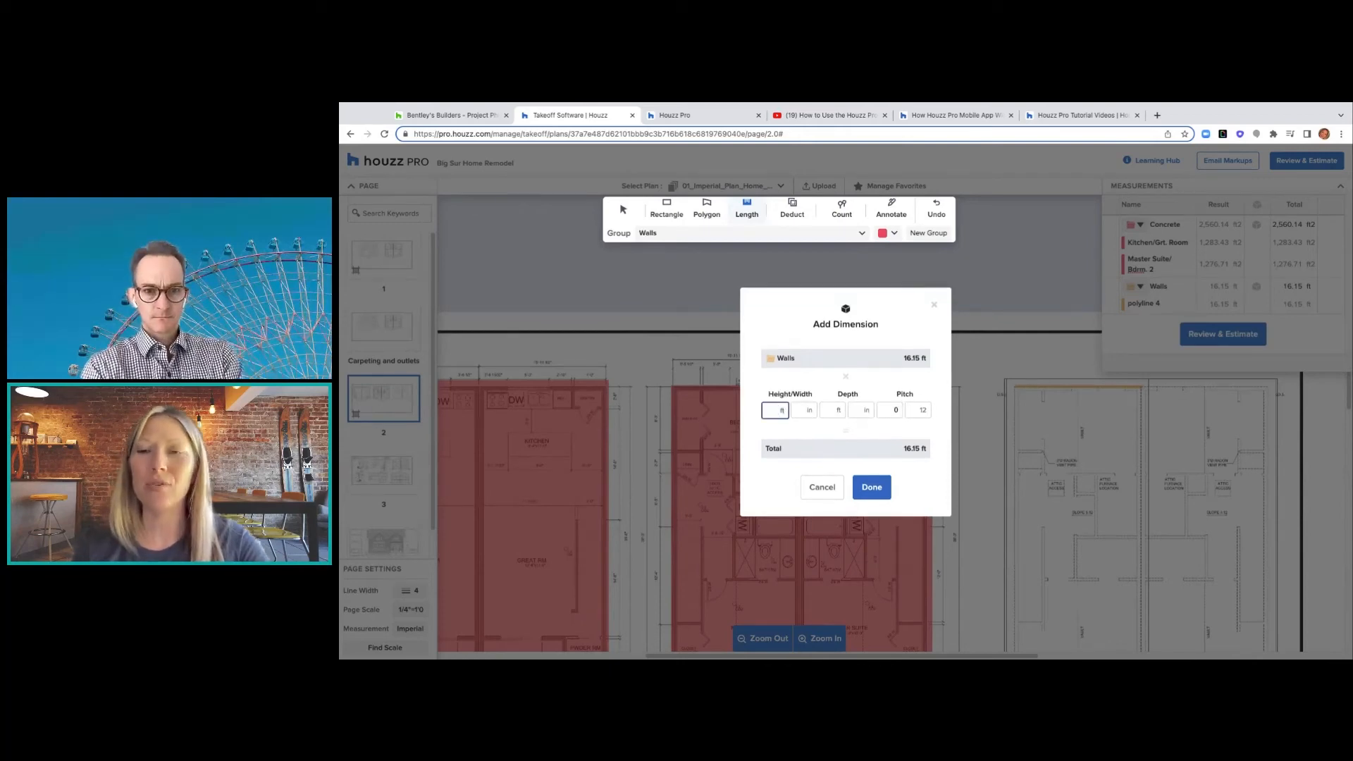
type("10")
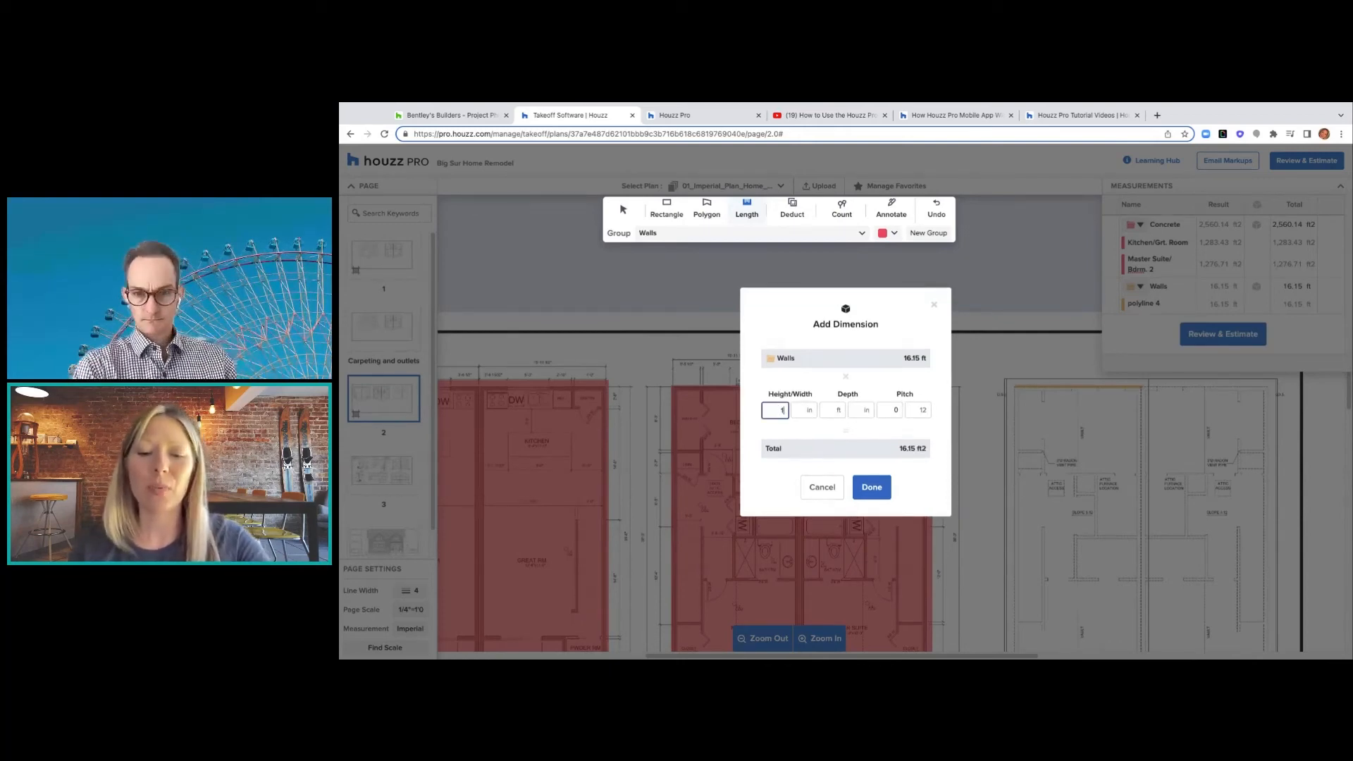
left_click(872, 487)
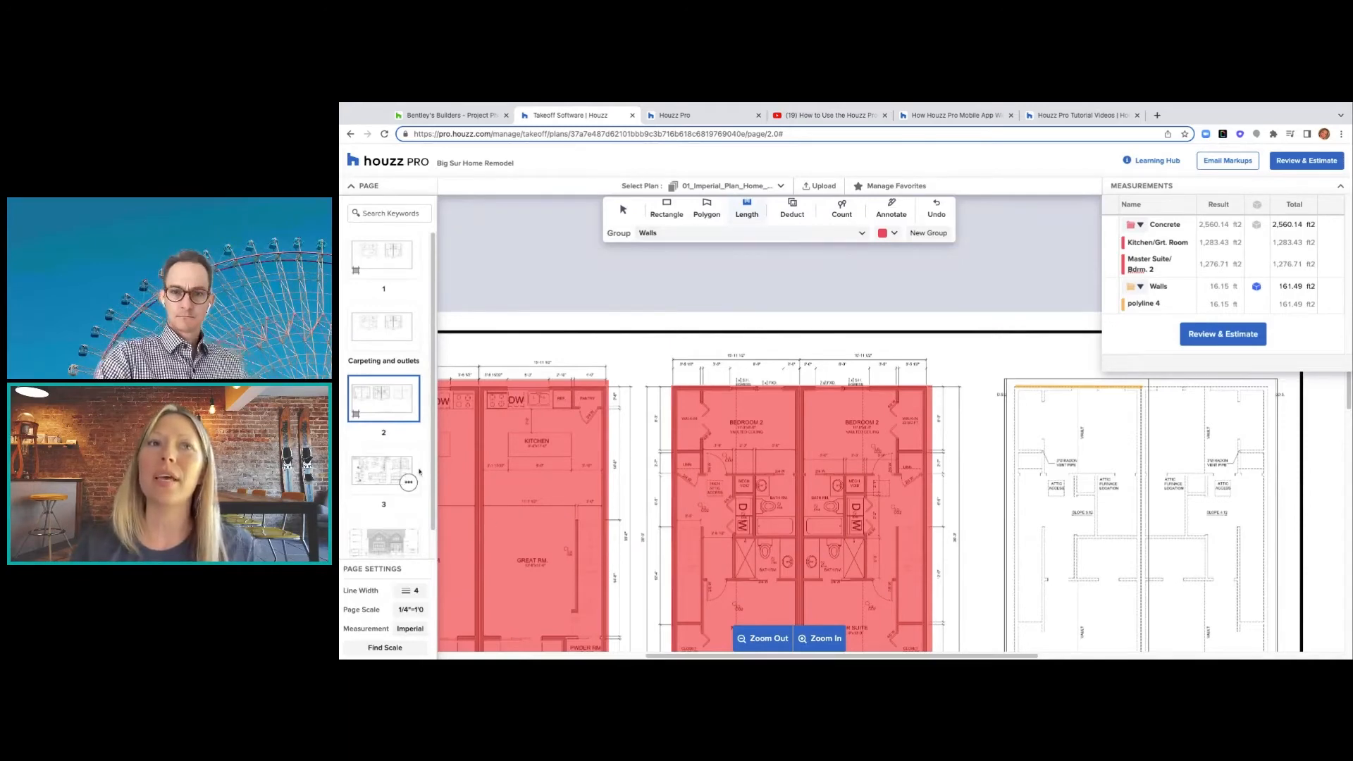
left_click(391, 544)
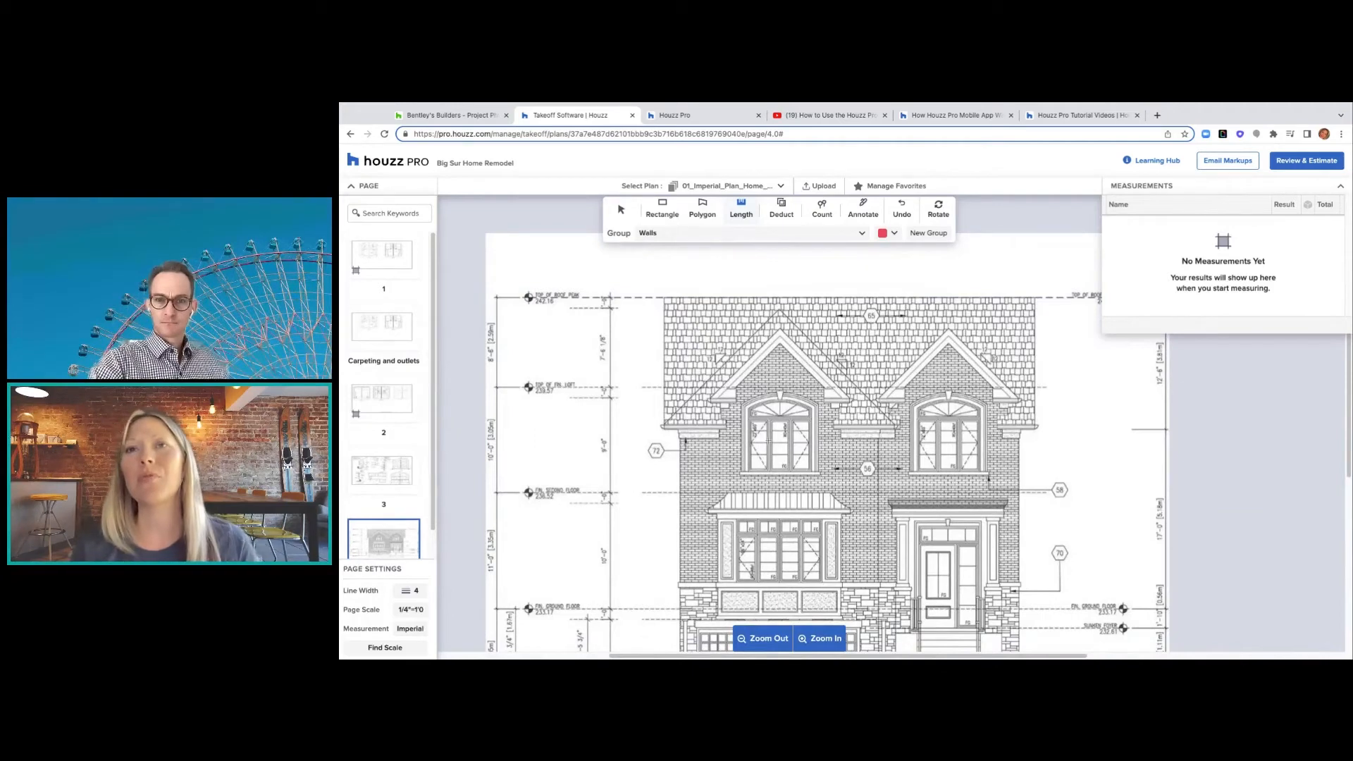
- Measure the front facade as a rectangle in the Siding group
left_click(779, 213)
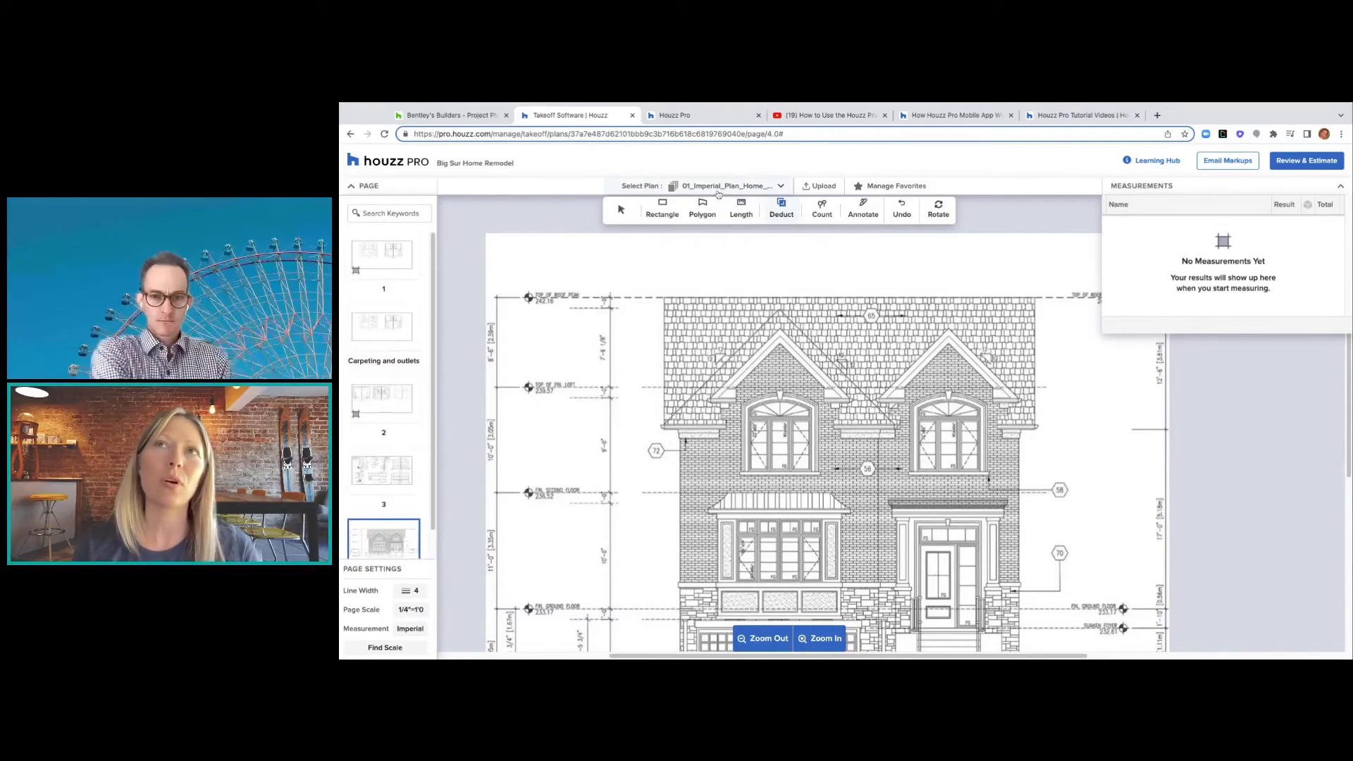
left_click(661, 206)
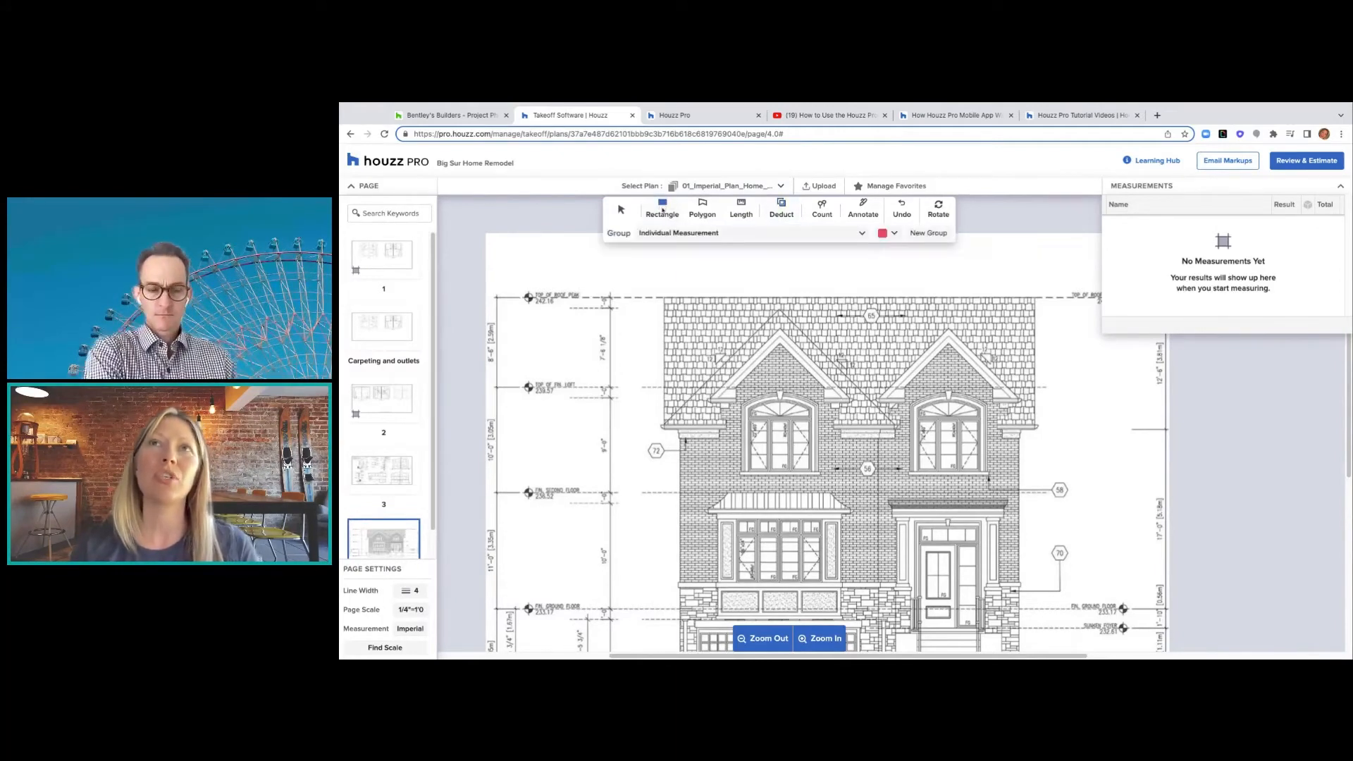
left_click(719, 235)
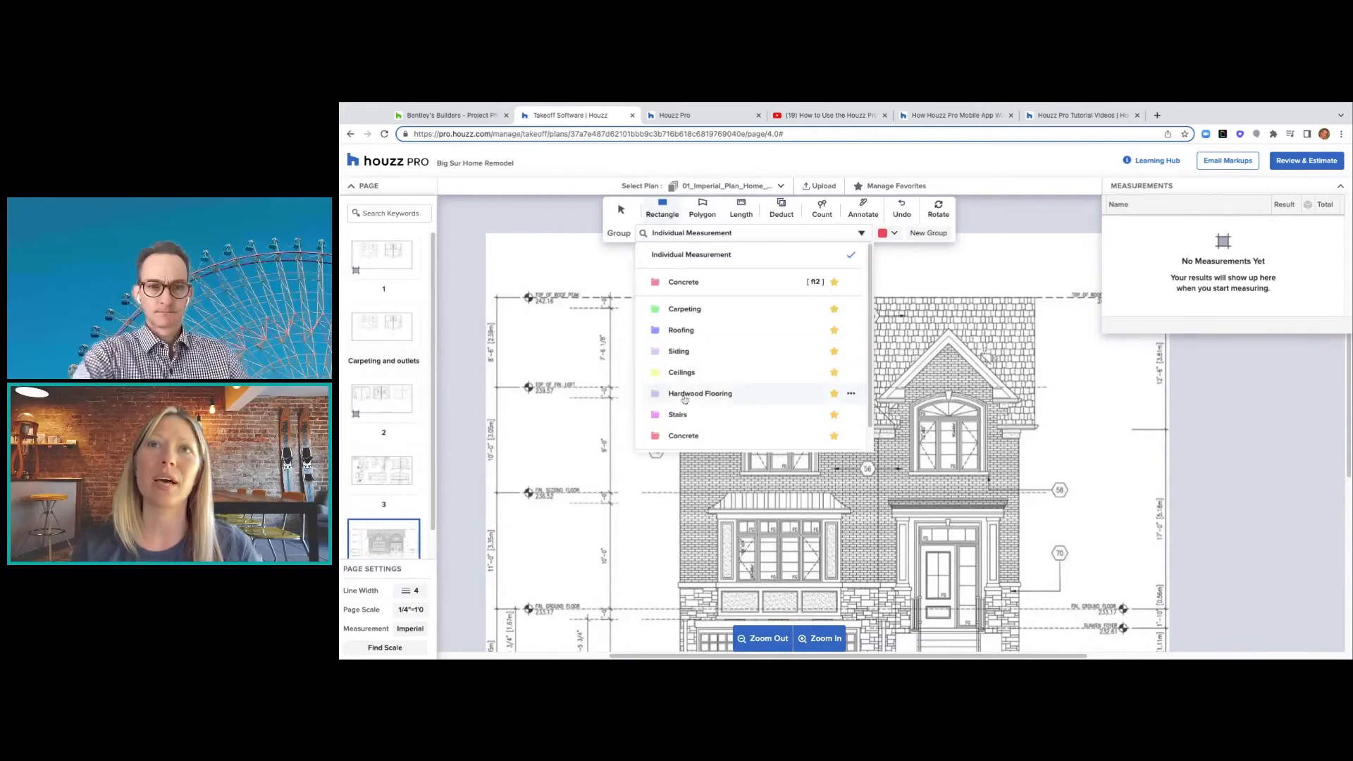
left_click(679, 351)
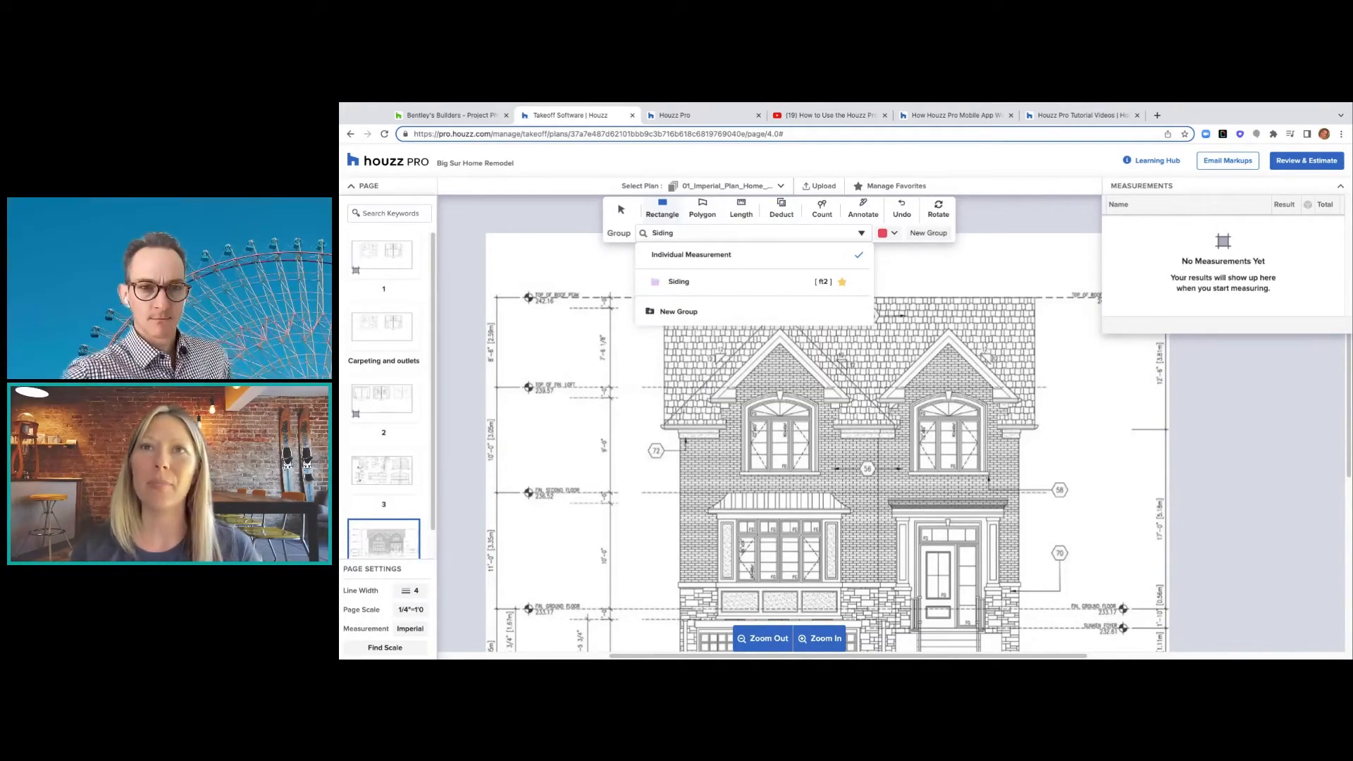
left_click_drag(679, 439, 900, 586)
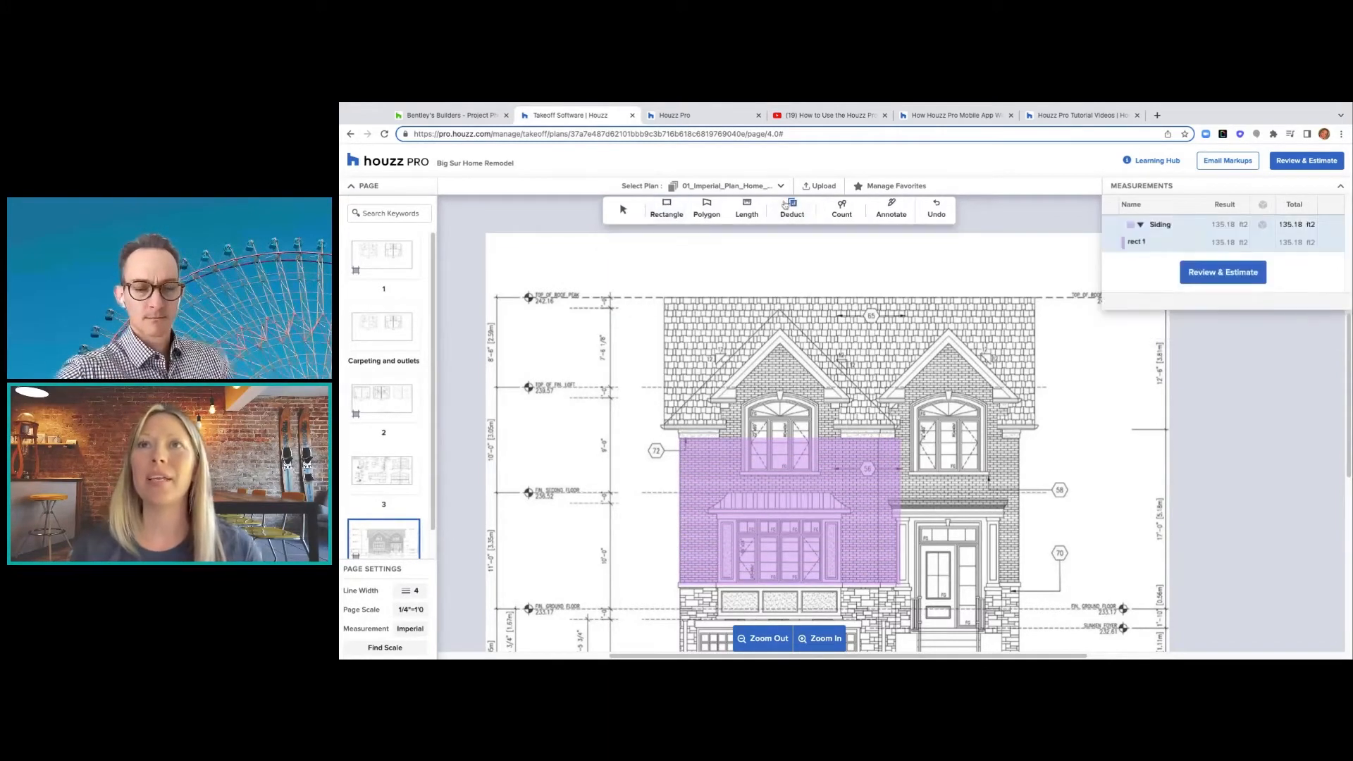
- Try deducting two window areas from the siding, then return to plan page 1
left_click_drag(738, 520, 821, 583)
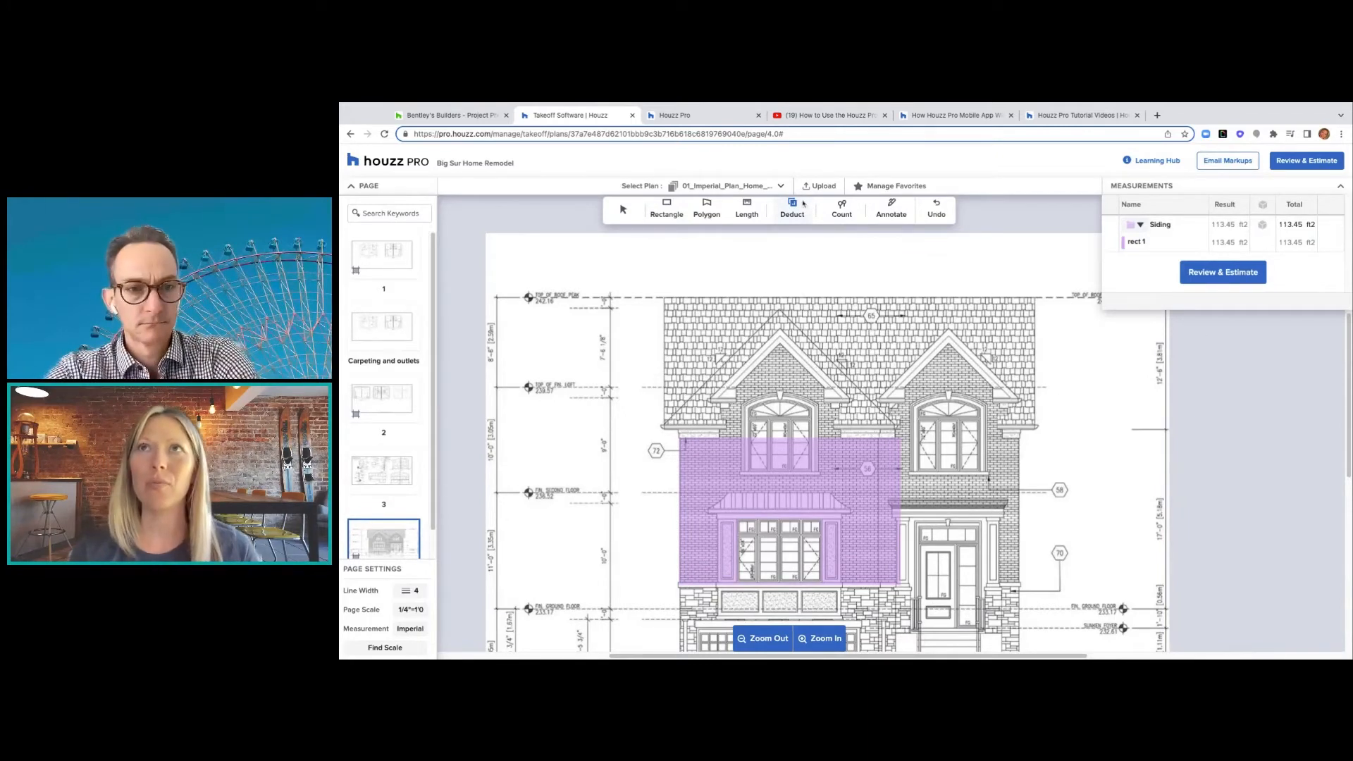
left_click_drag(746, 409, 818, 473)
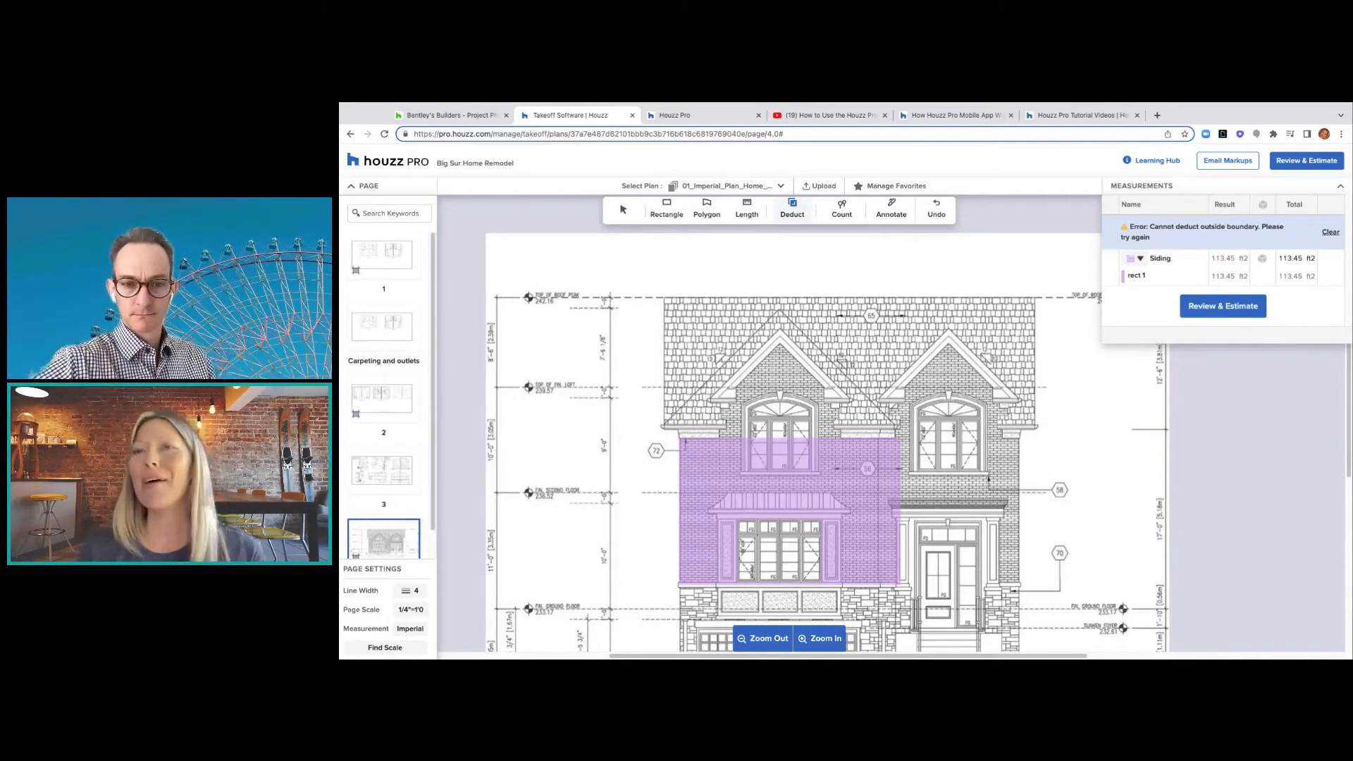
left_click(384, 338)
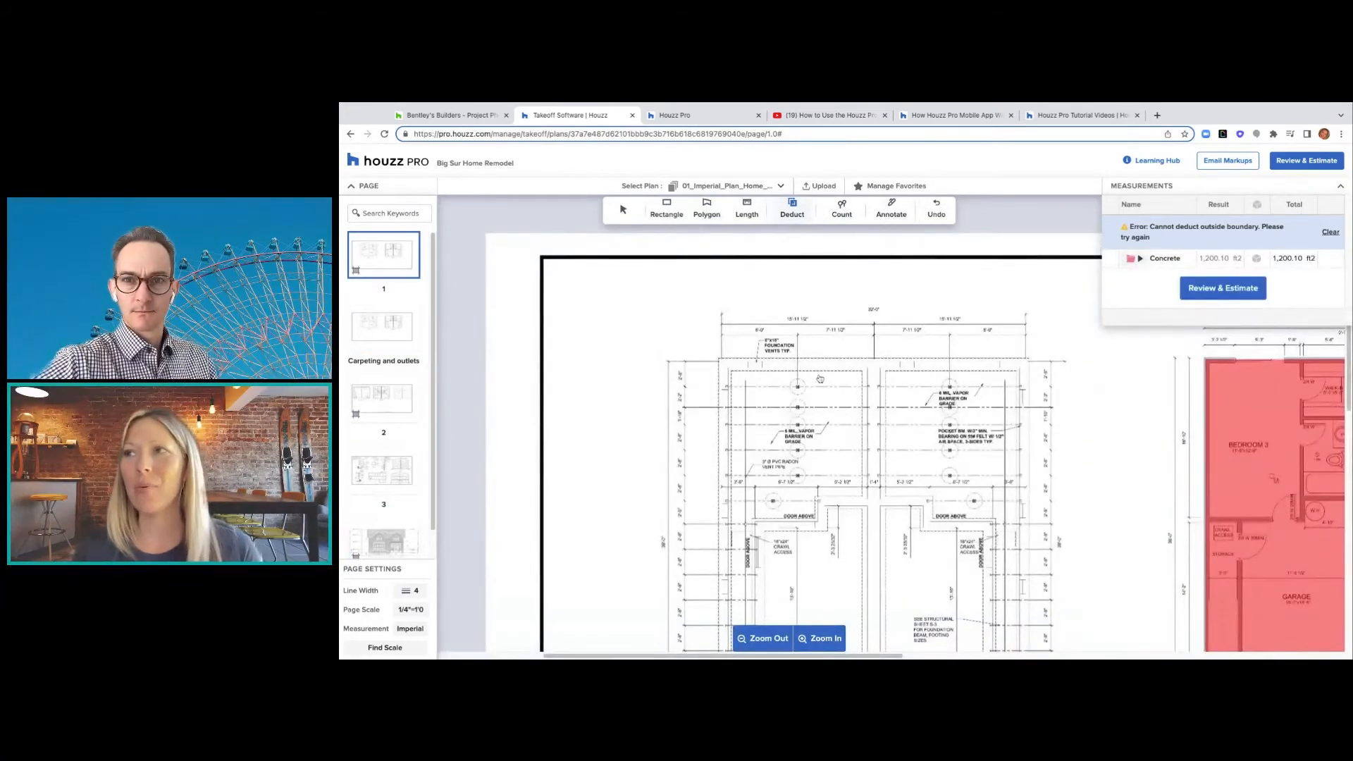
- Activate the Count tool on plan page 1 without choosing or creating a count group
scroll(1112, 416, "right", 10)
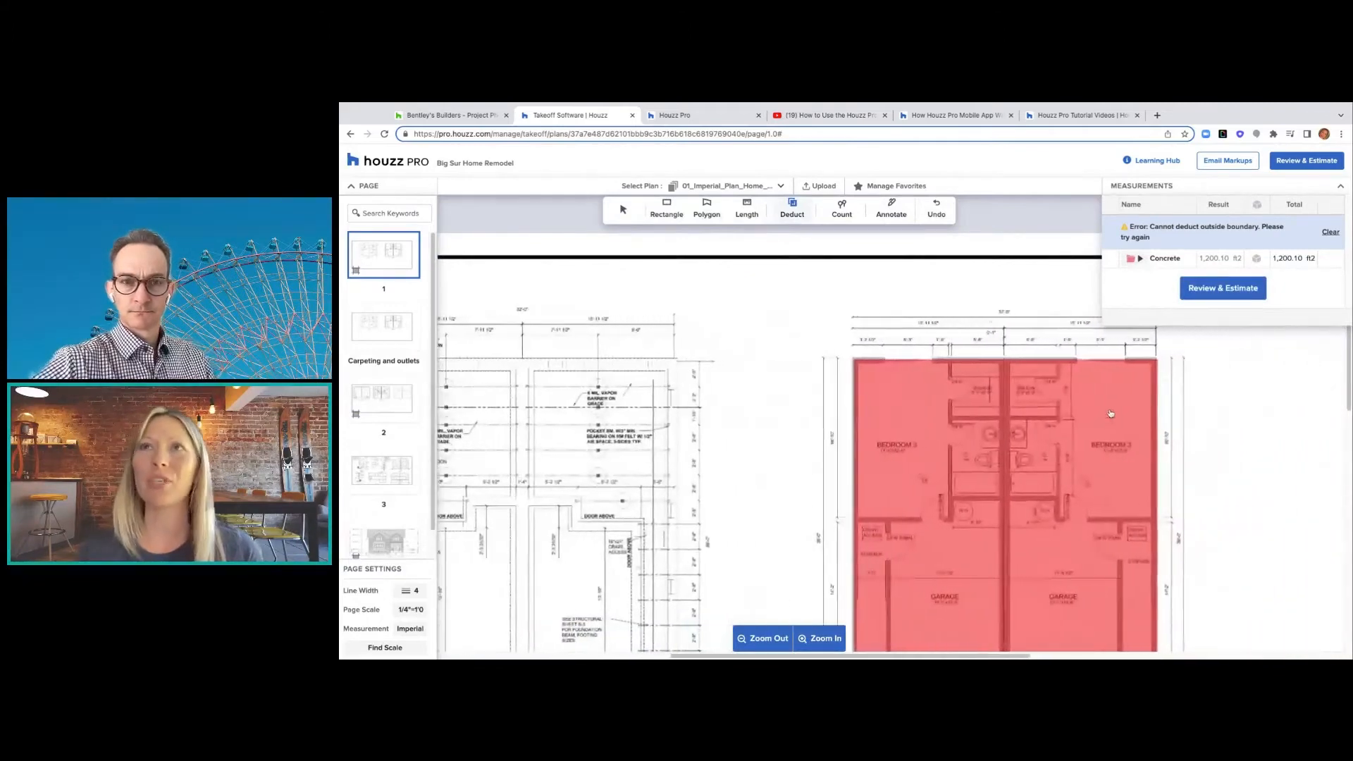
left_click(840, 212)
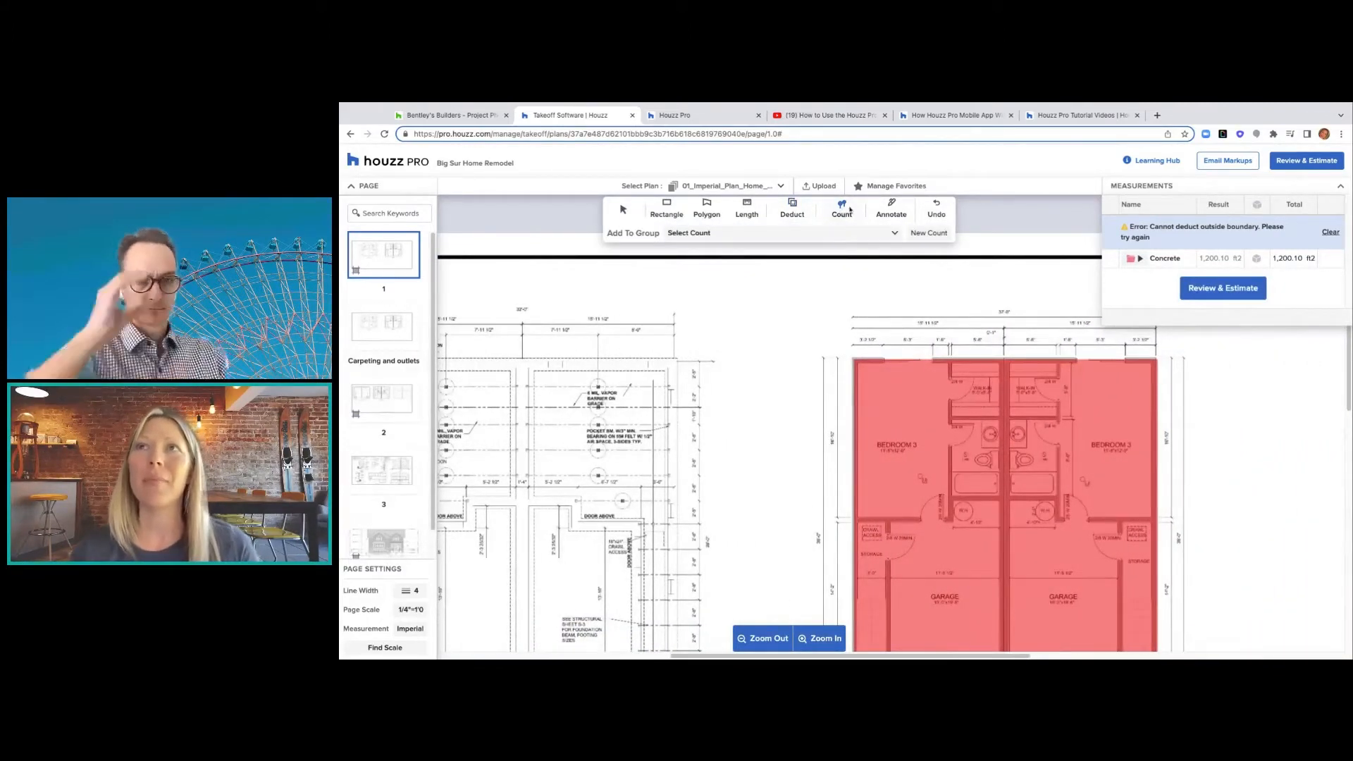
left_click(747, 234)
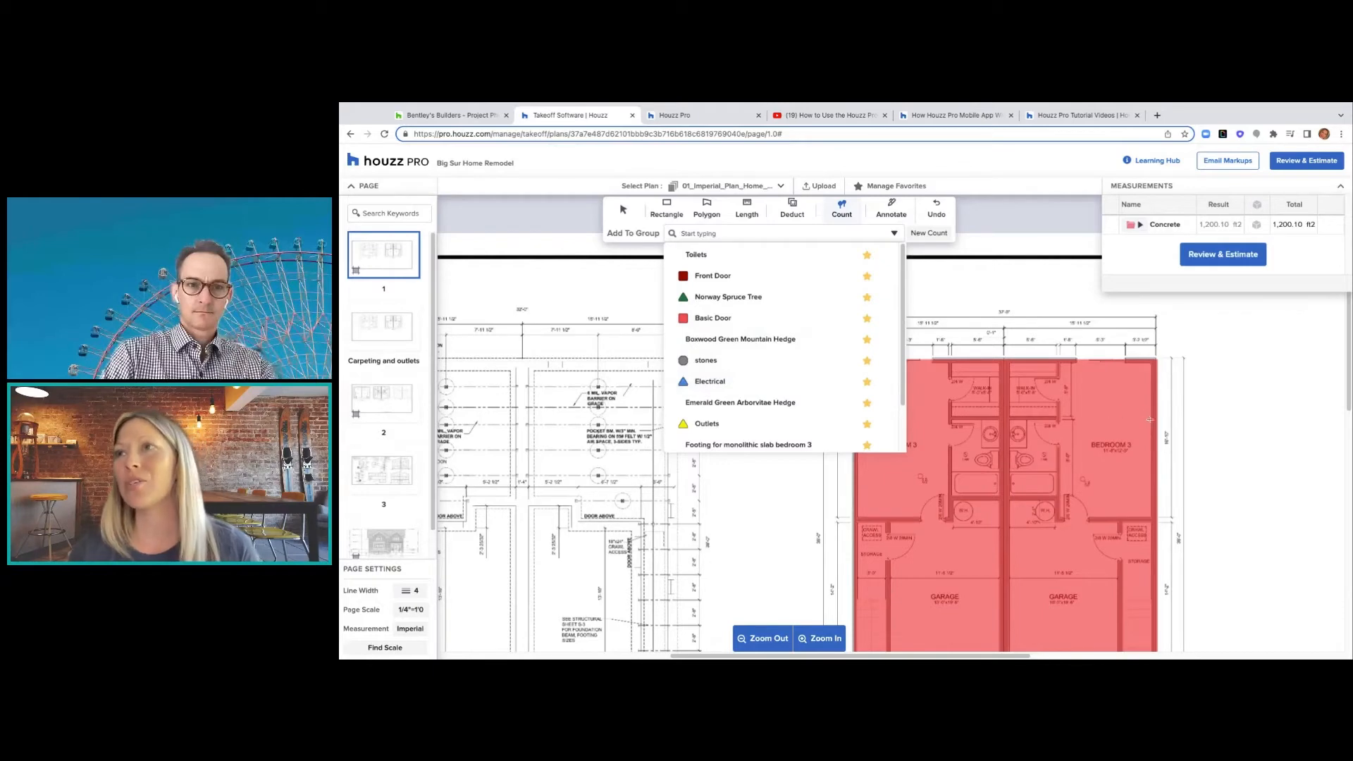
left_click(1151, 382)
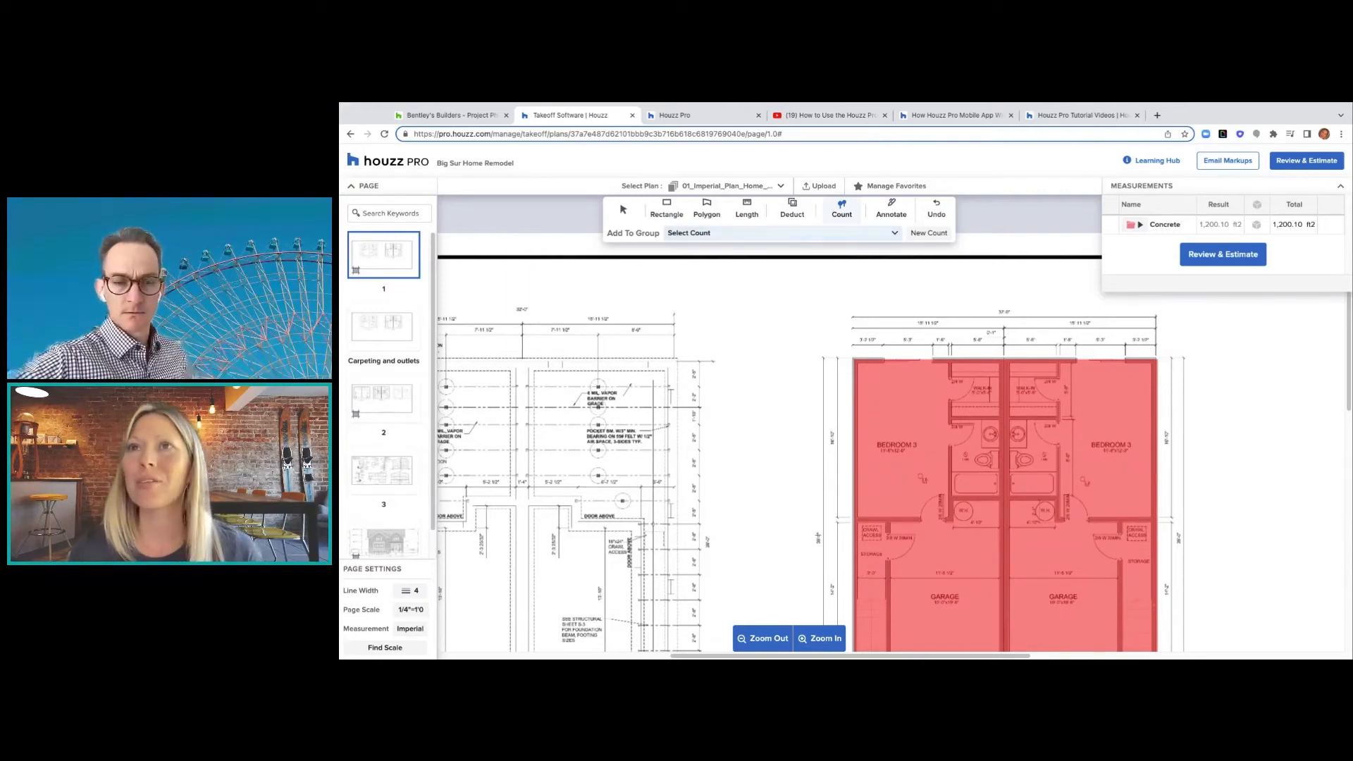
left_click(932, 238)
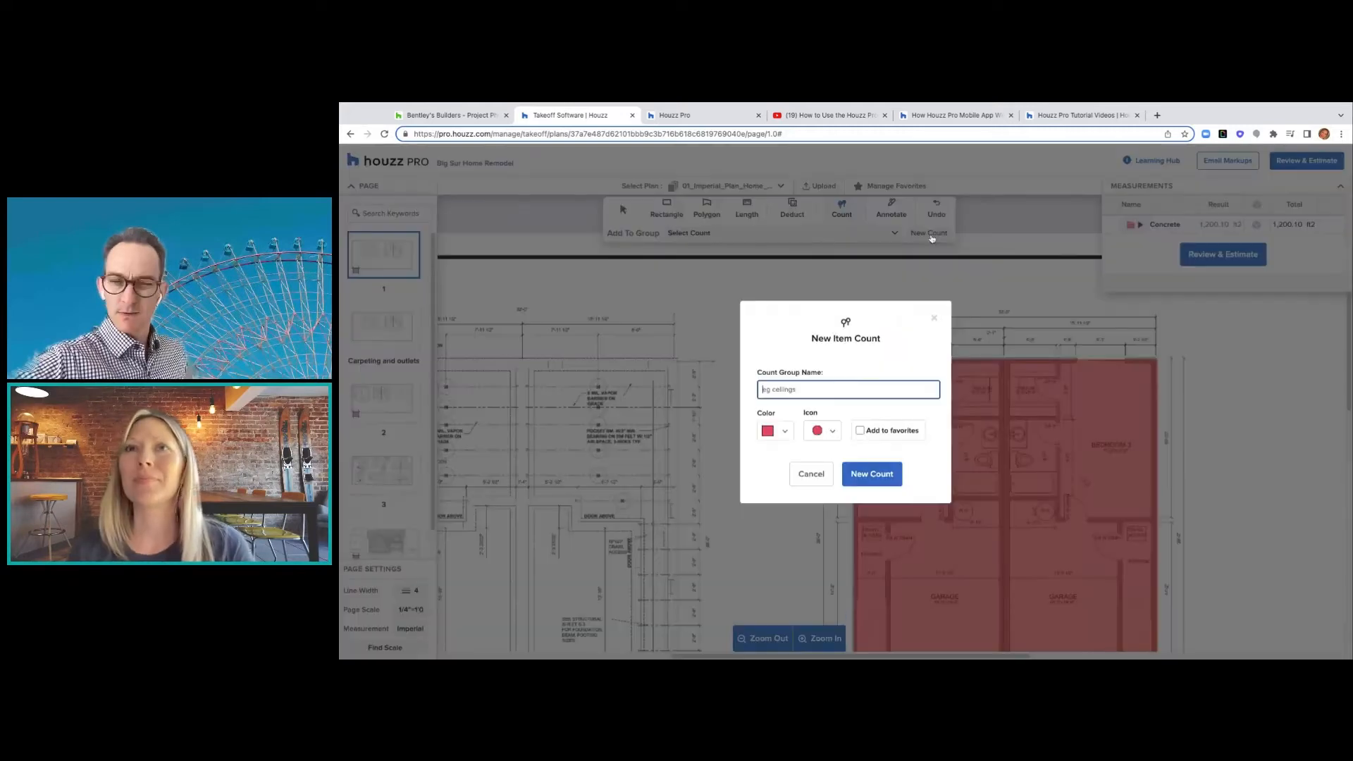
left_click(924, 322)
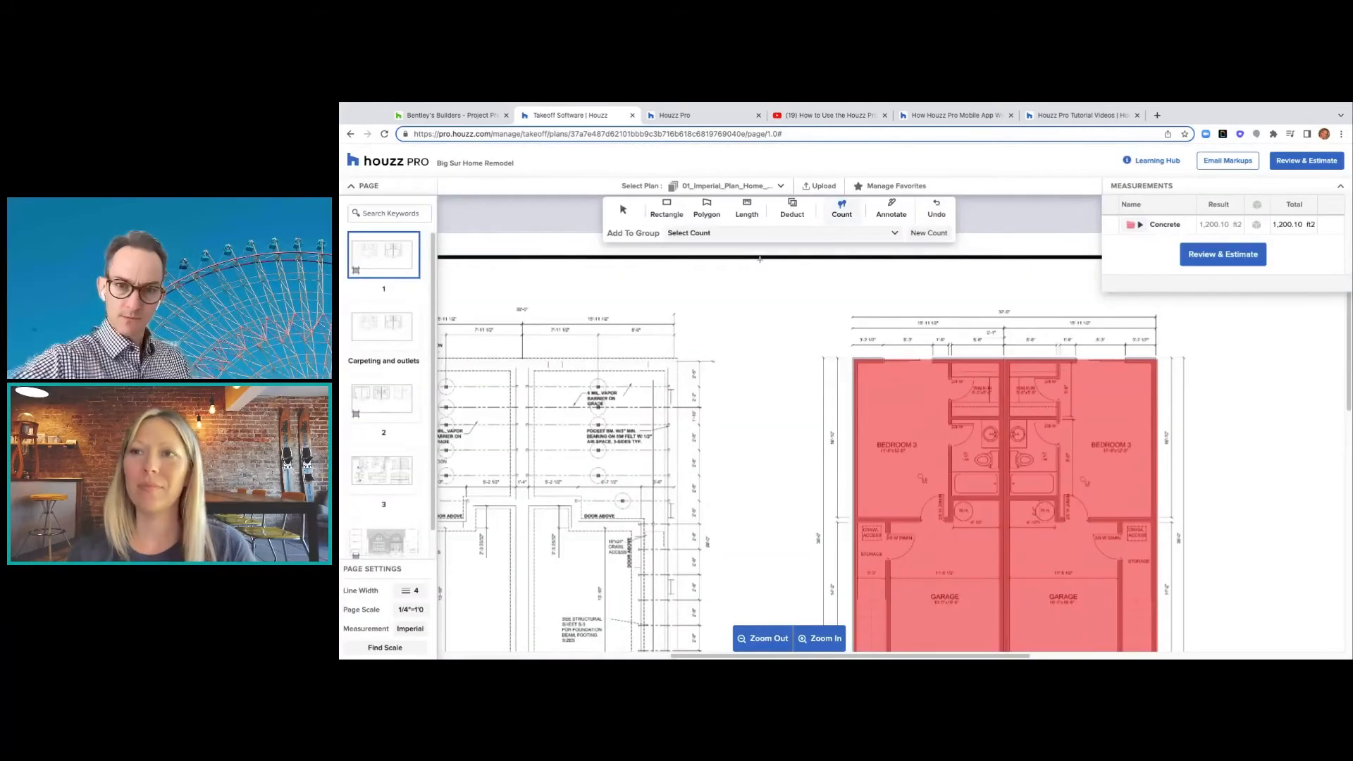
scroll(718, 300, "down", 1)
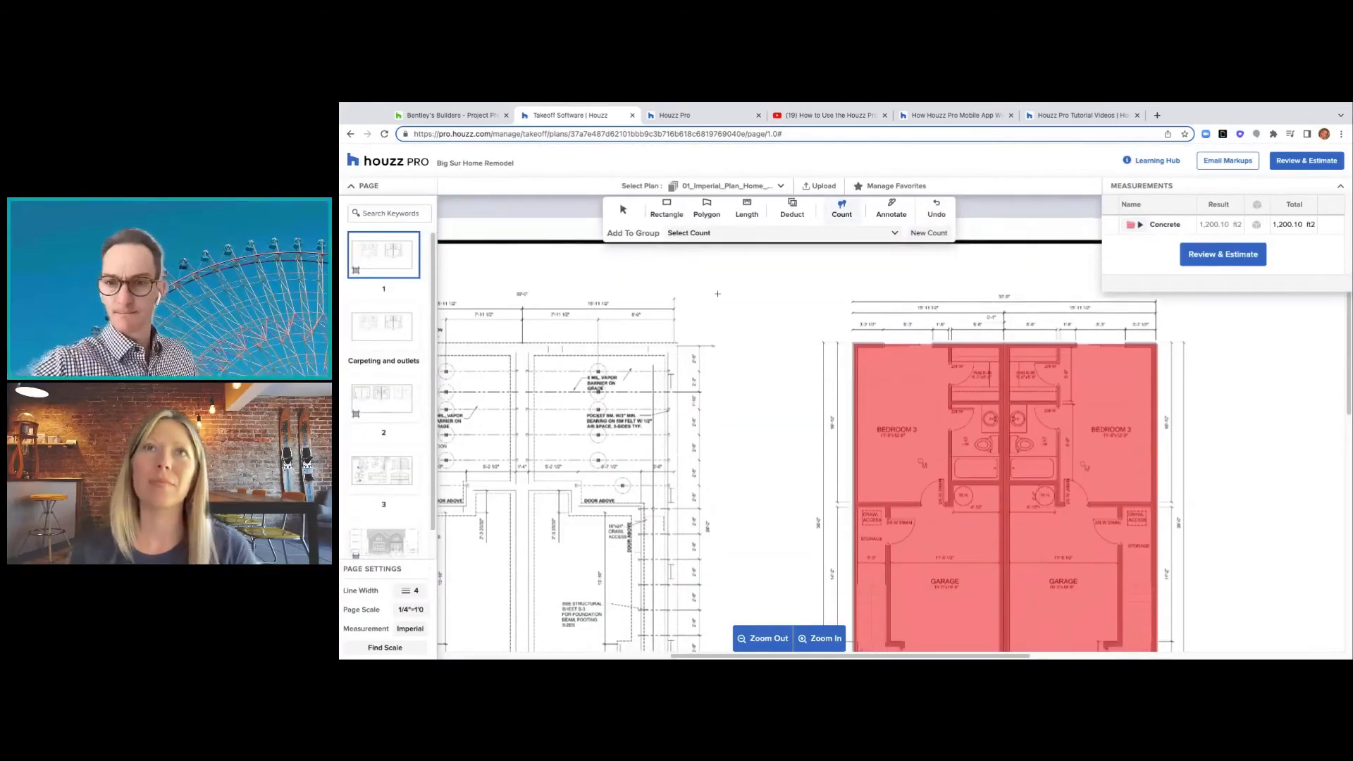
scroll(718, 290, "down", 5)
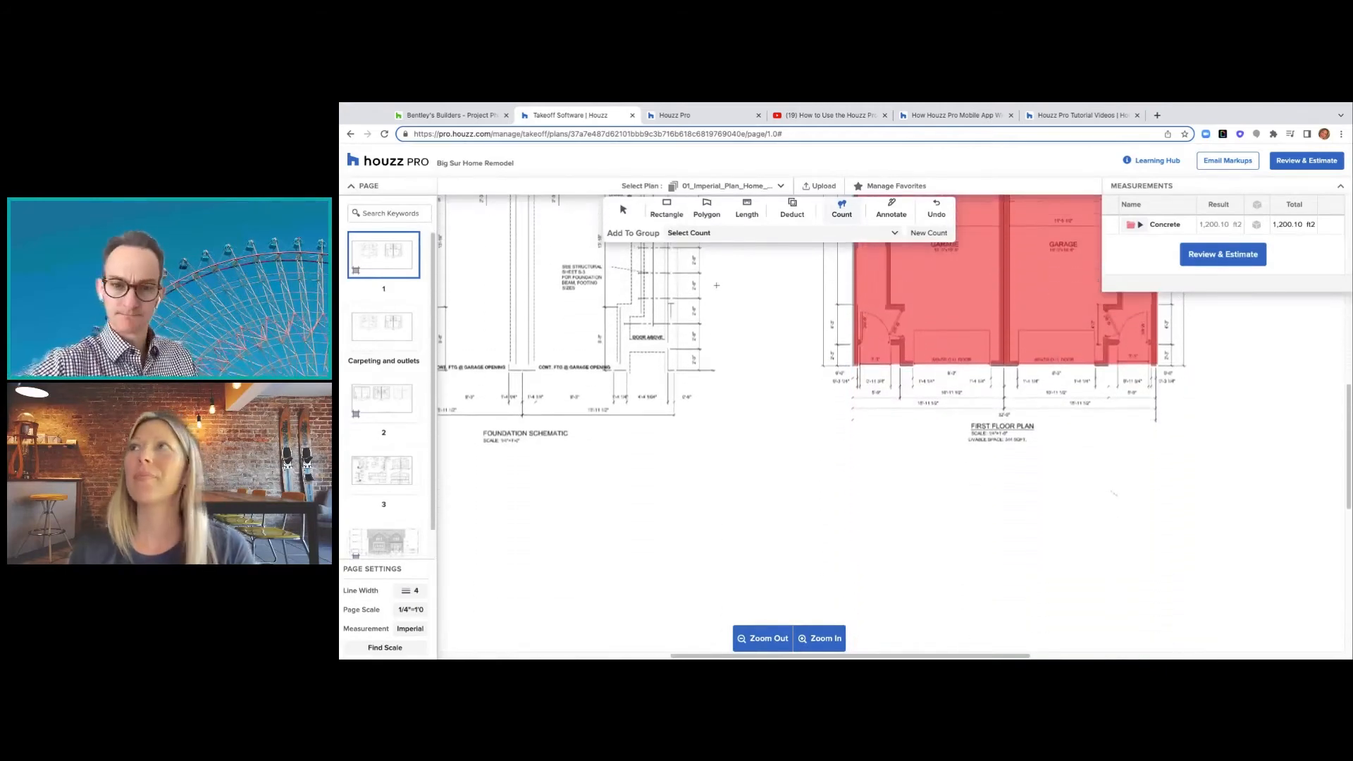
scroll(717, 286, "up", 2)
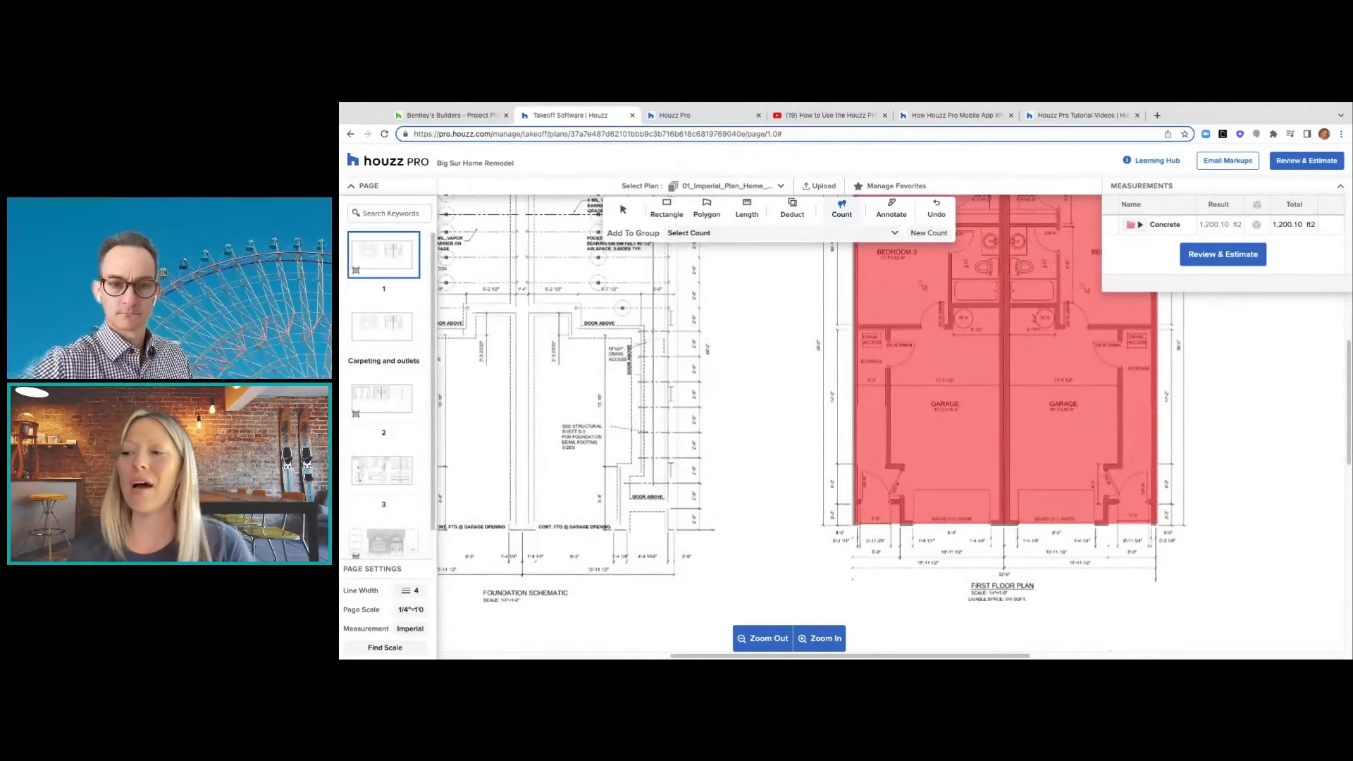
scroll(810, 404, "up", 1)
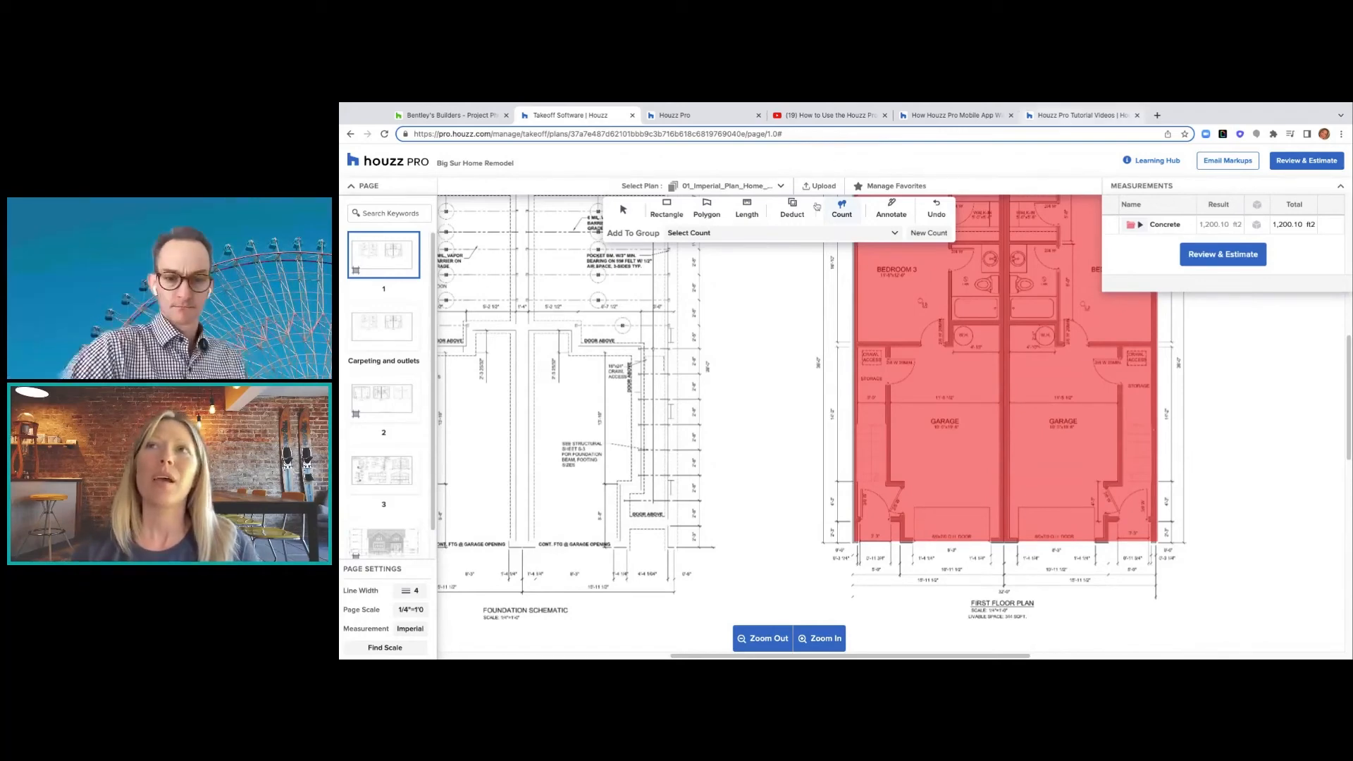
- Add a yellow text note about checking the electrical beside the floor plan, then undo it
left_click(884, 214)
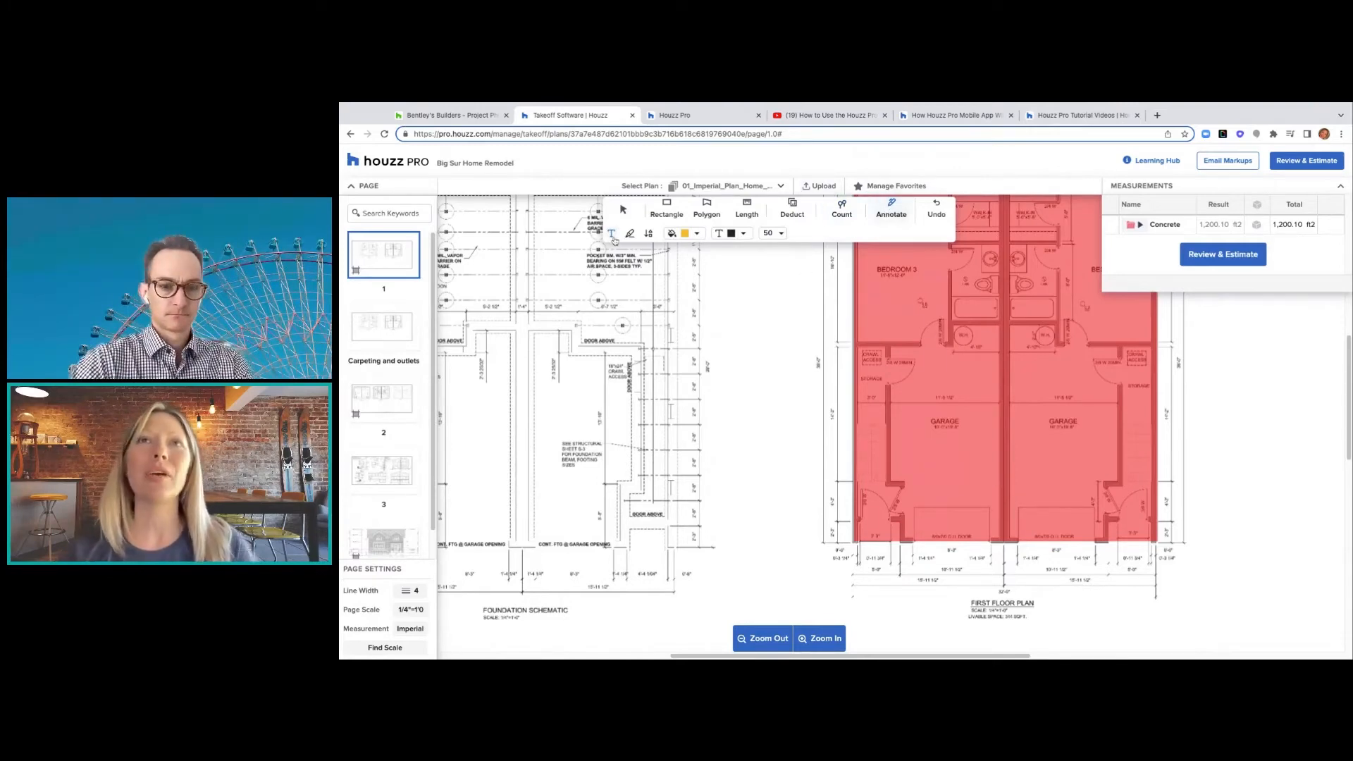
left_click(612, 236)
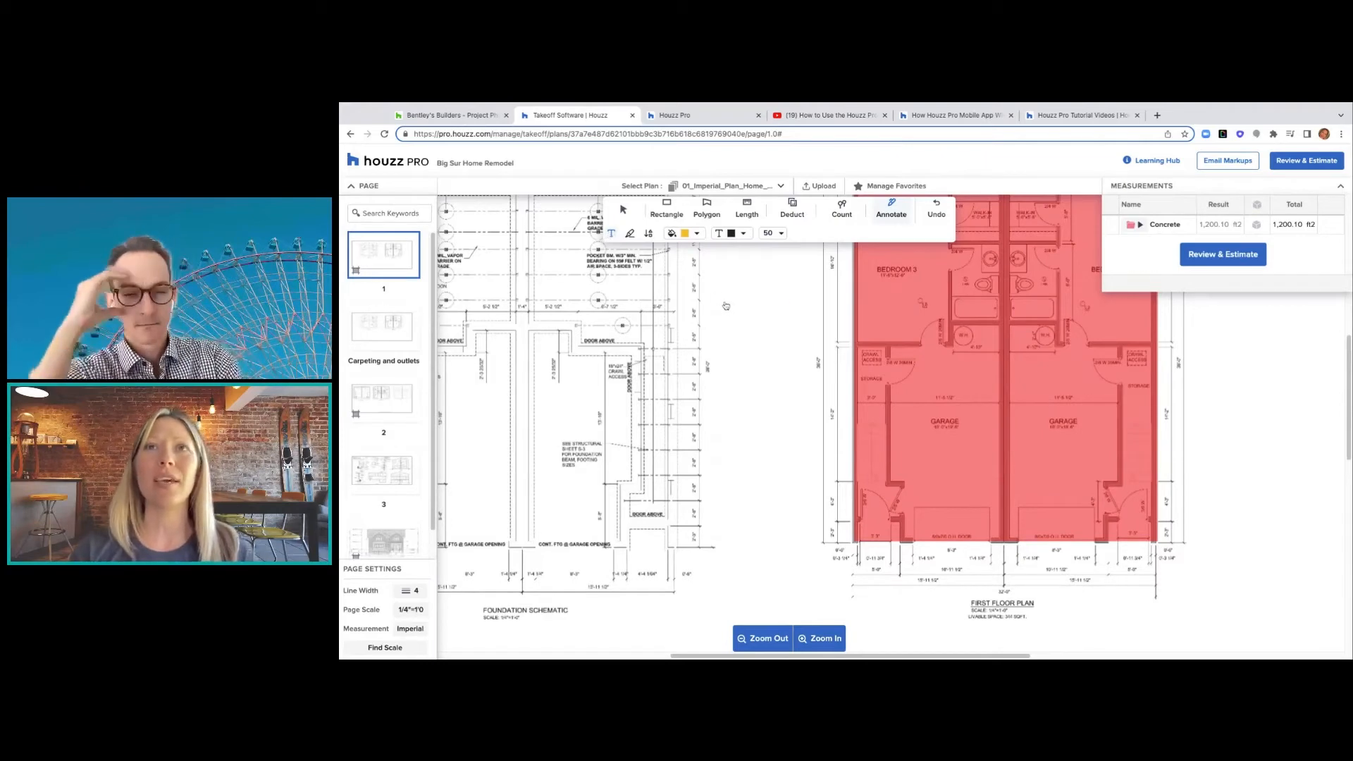
left_click_drag(726, 305, 786, 307)
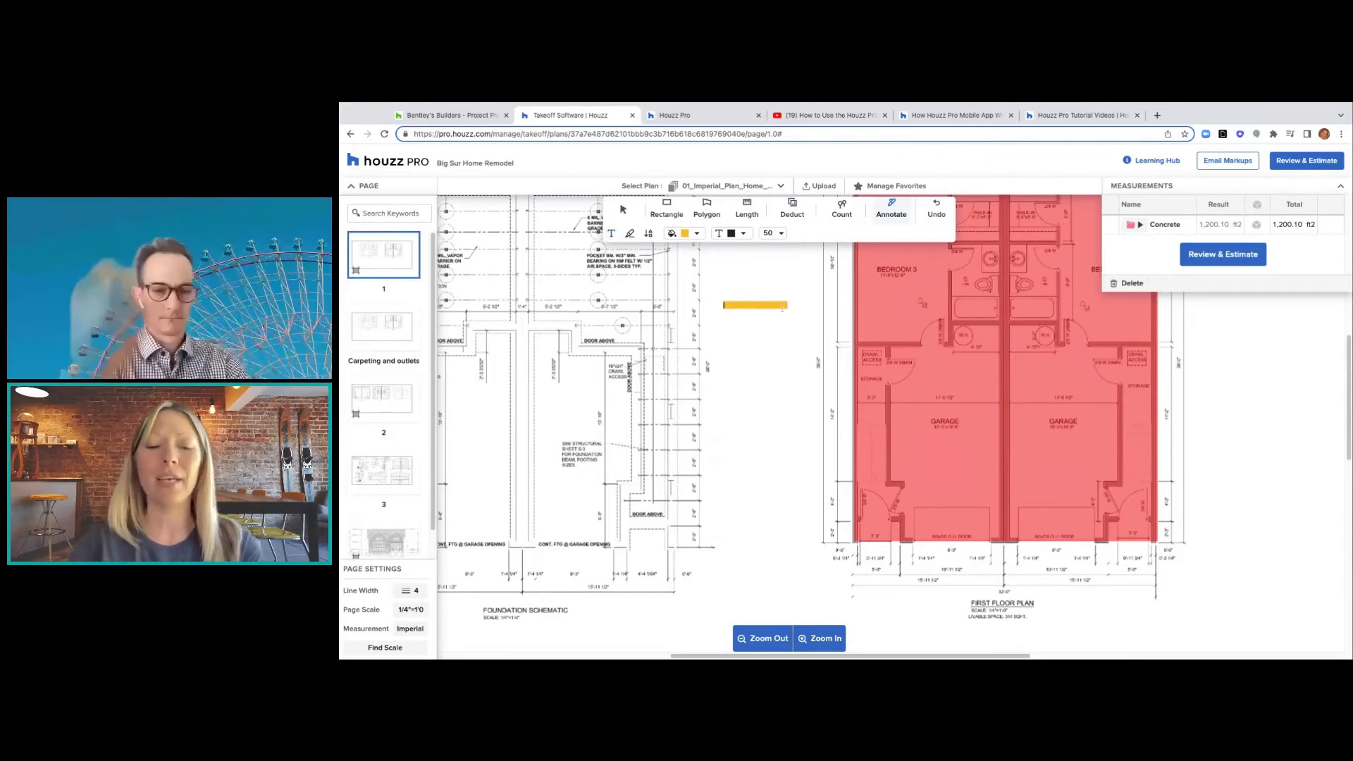
type("please")
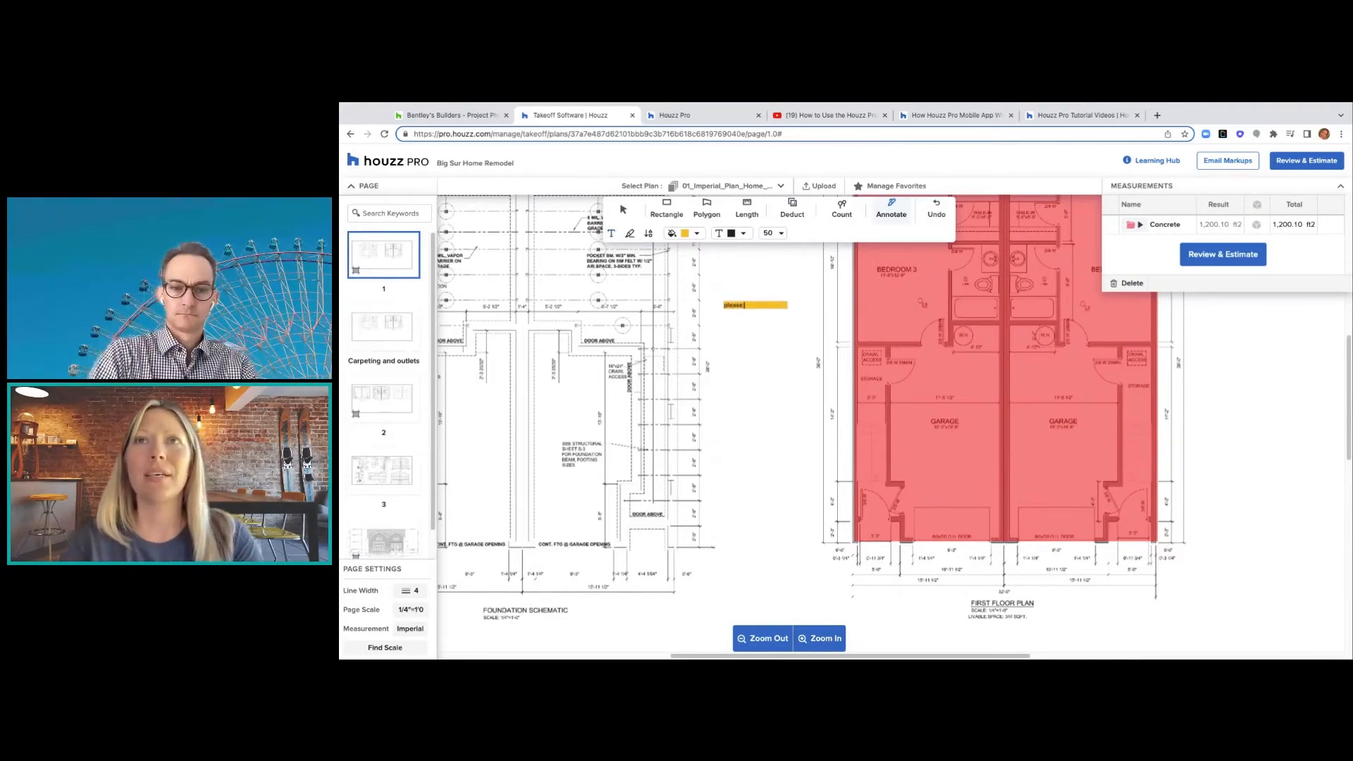
type(" check o")
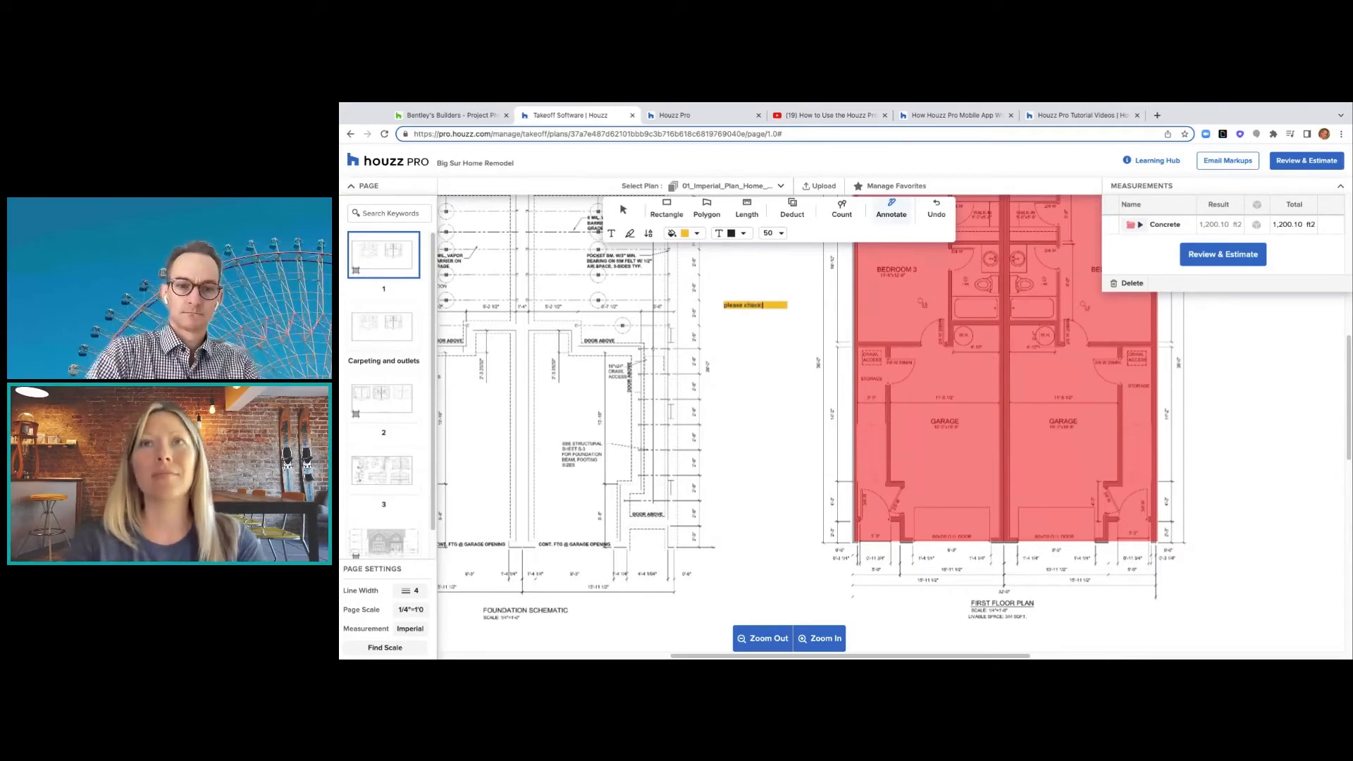
type("ut the")
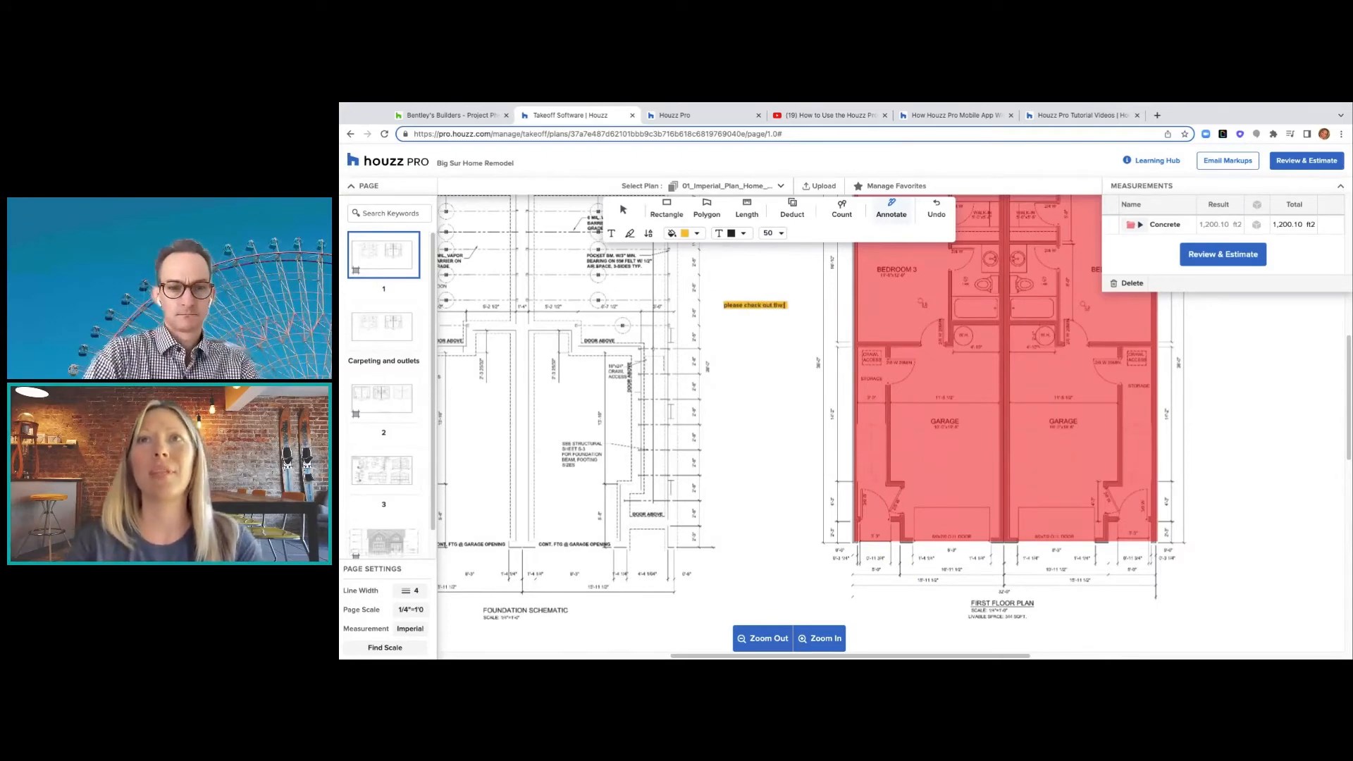
type(" d")
type("ectrical")
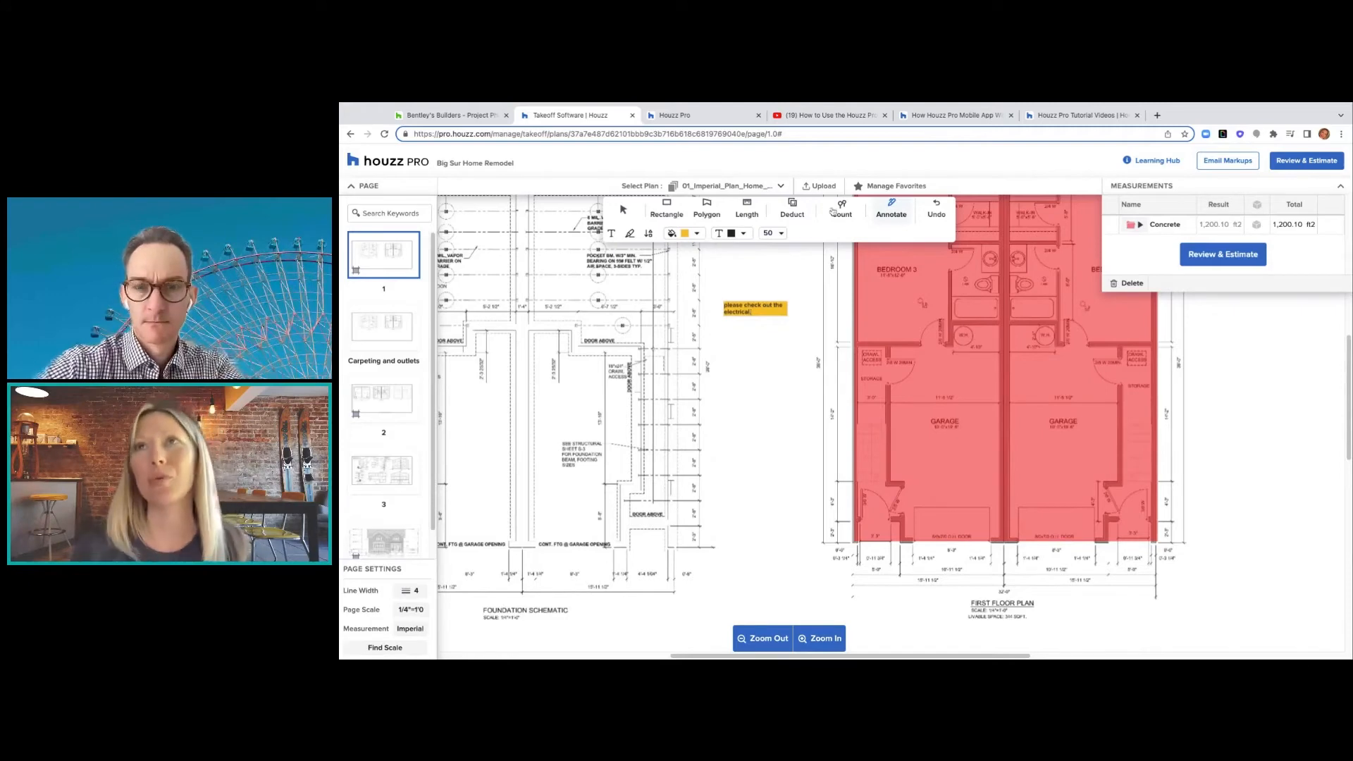
left_click(942, 210)
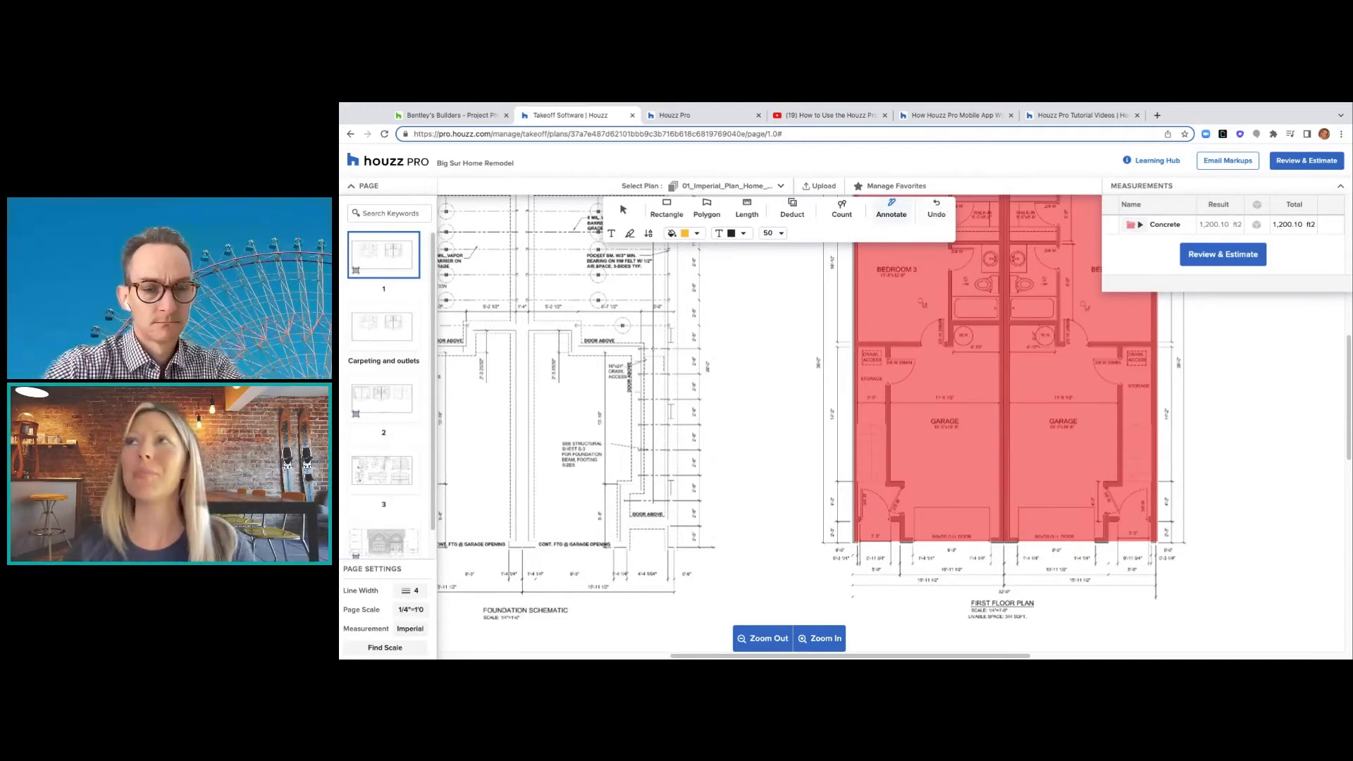
- Start a new estimate from all measurements with identical groups combined
left_click(1213, 262)
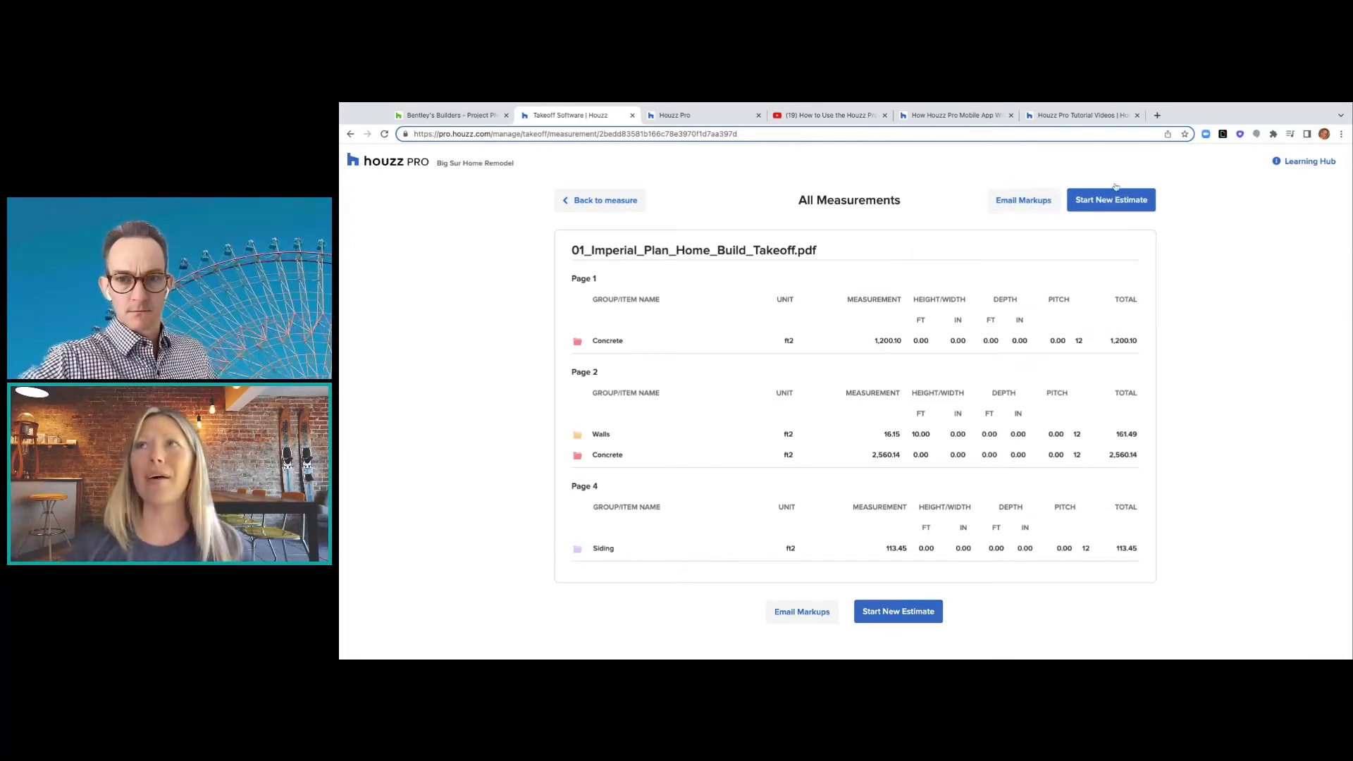
left_click(894, 613)
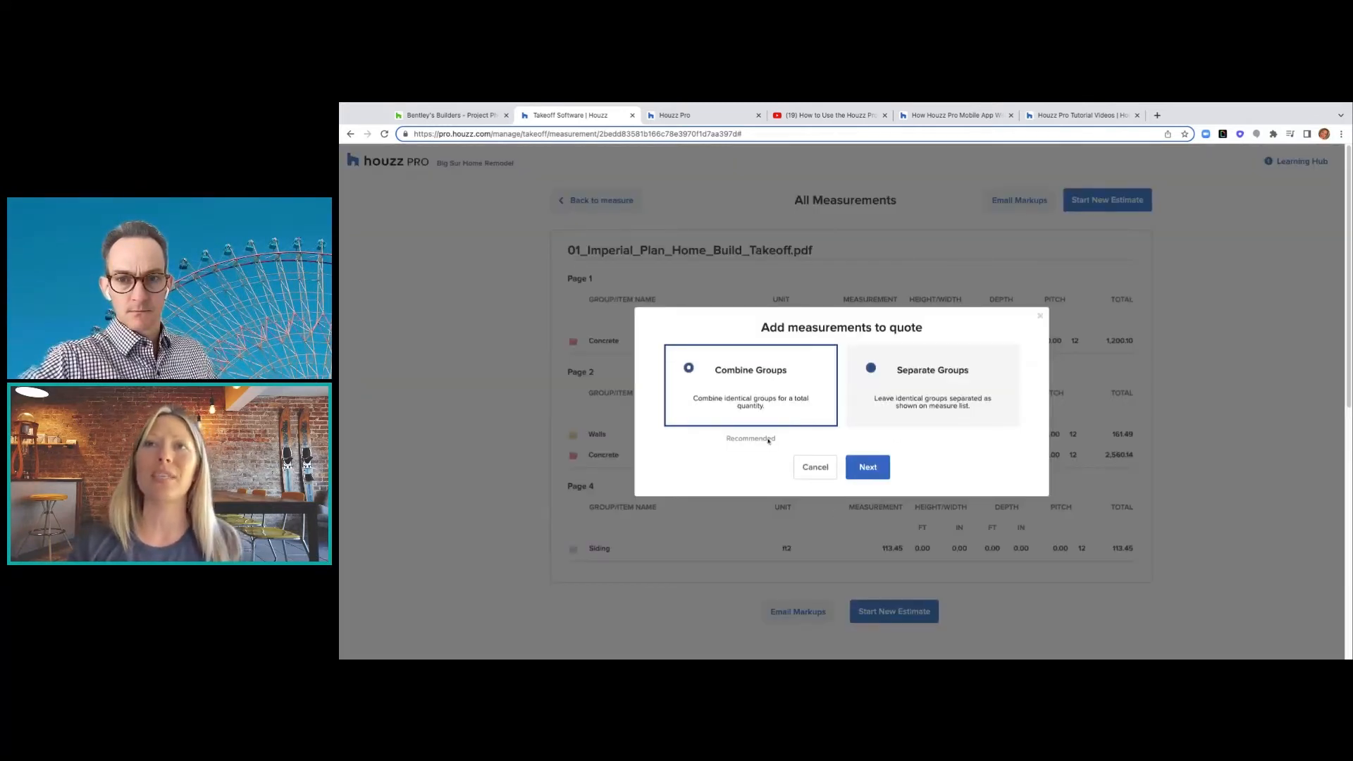
left_click(904, 397)
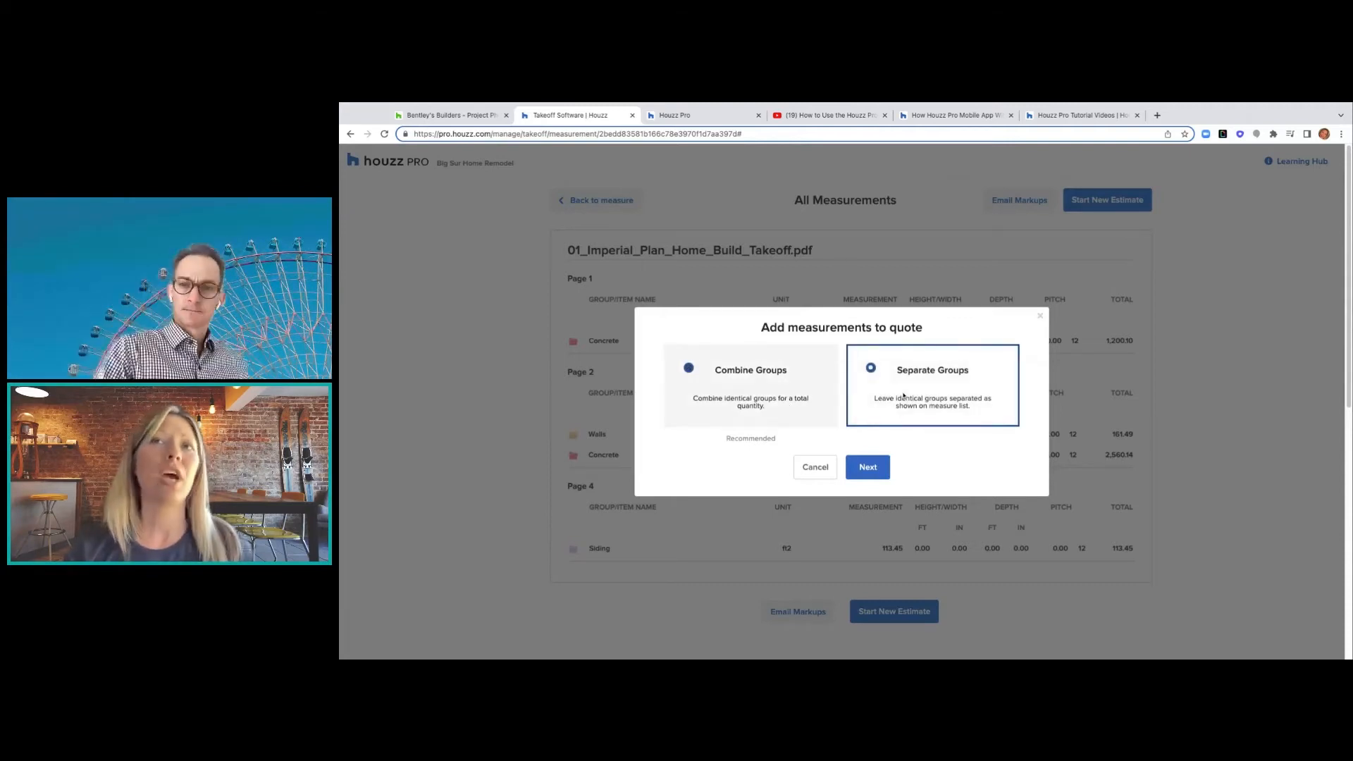
left_click_drag(757, 397, 693, 398)
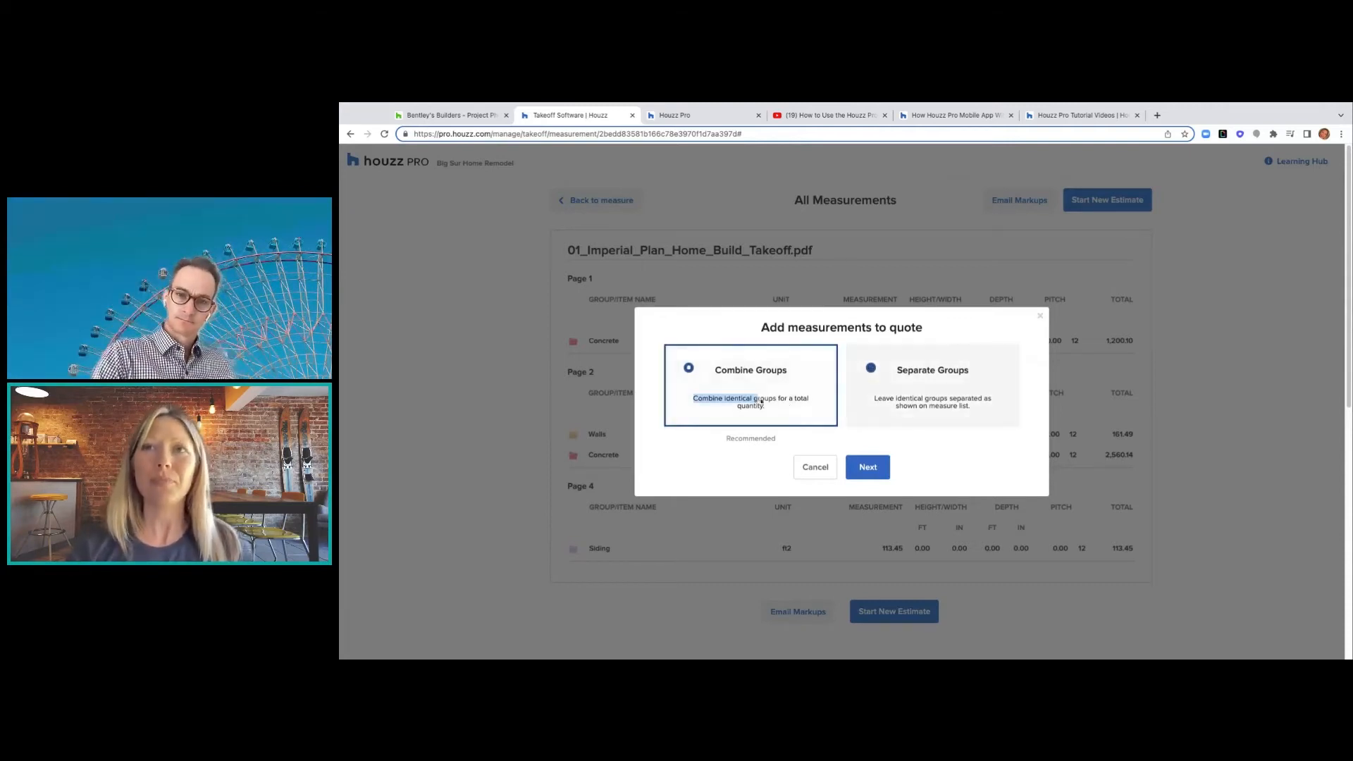
left_click(866, 468)
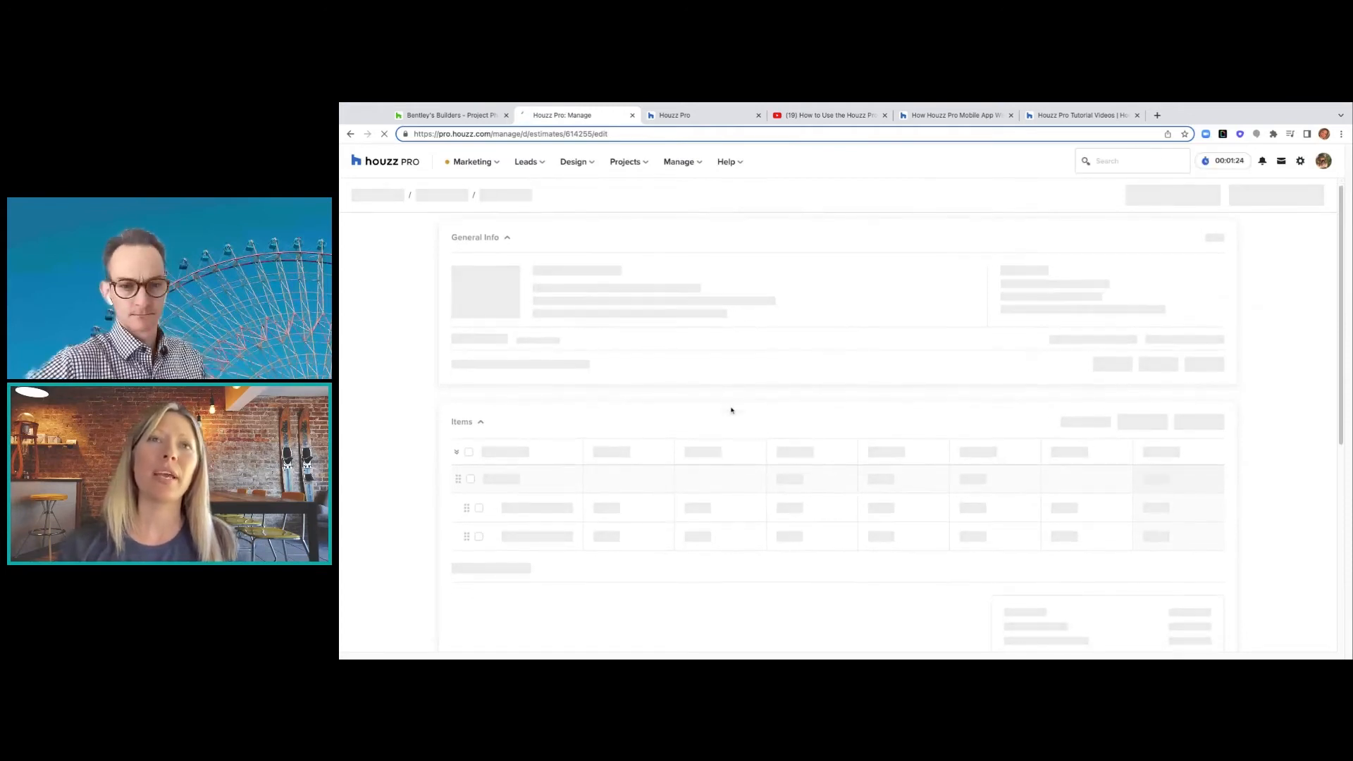
- Review the estimate's Takeoffs line items for Concrete, Walls and Siding
scroll(698, 366, "down", 3)
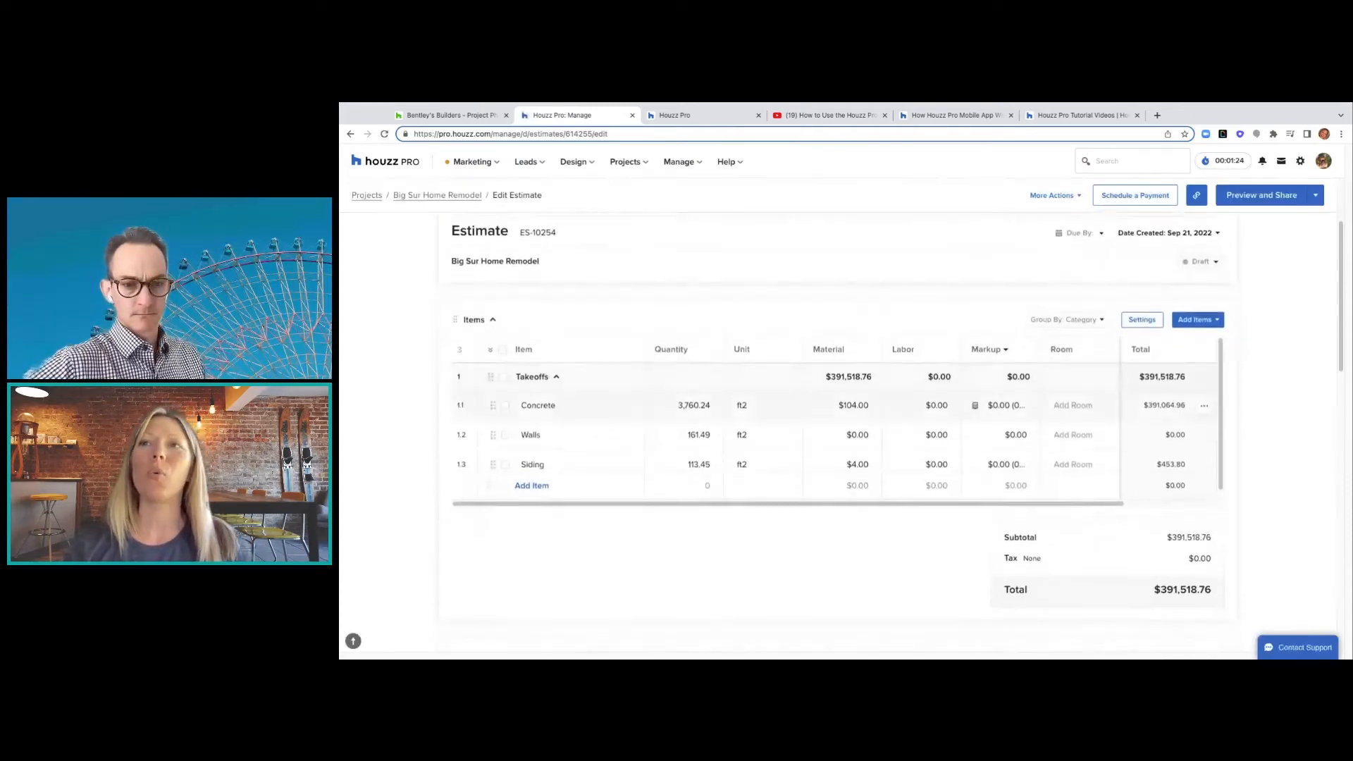
scroll(699, 365, "up", 1)
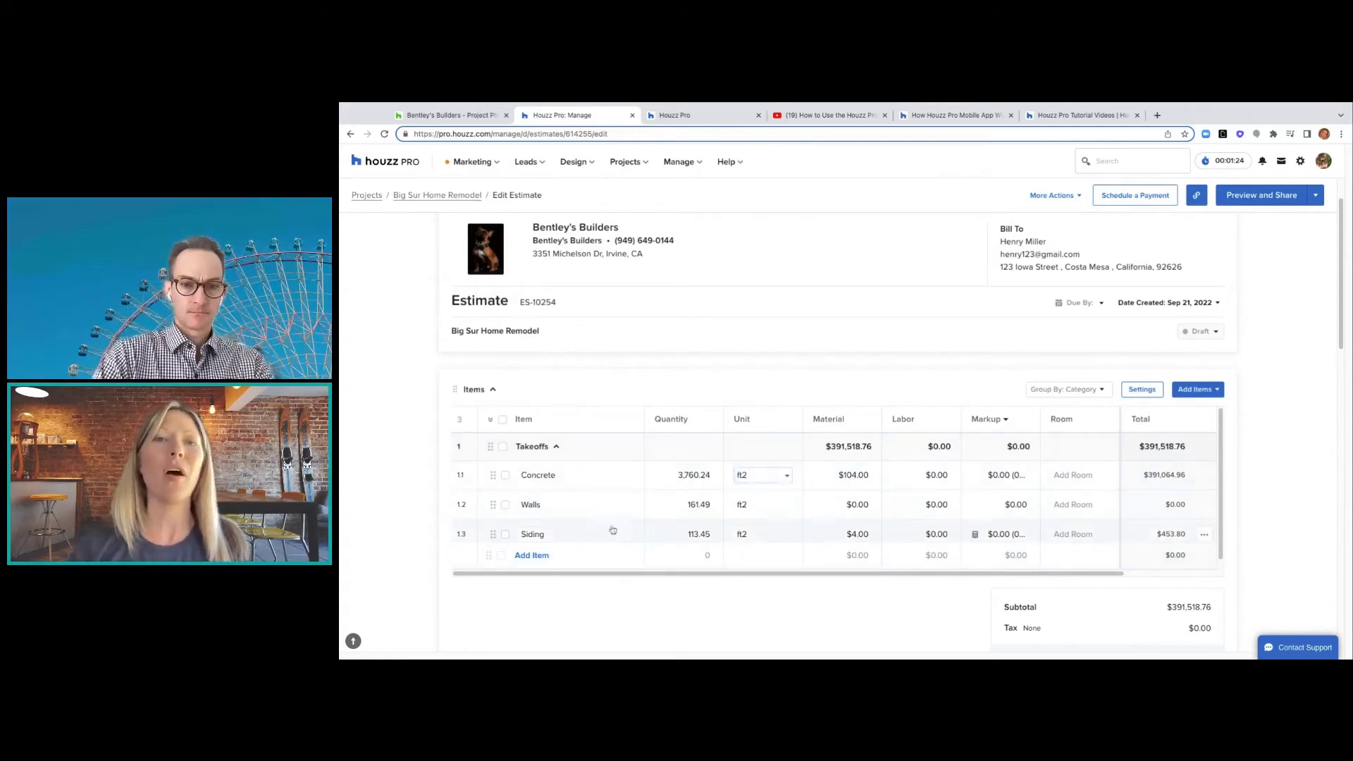
left_click(555, 446)
left_click(554, 446)
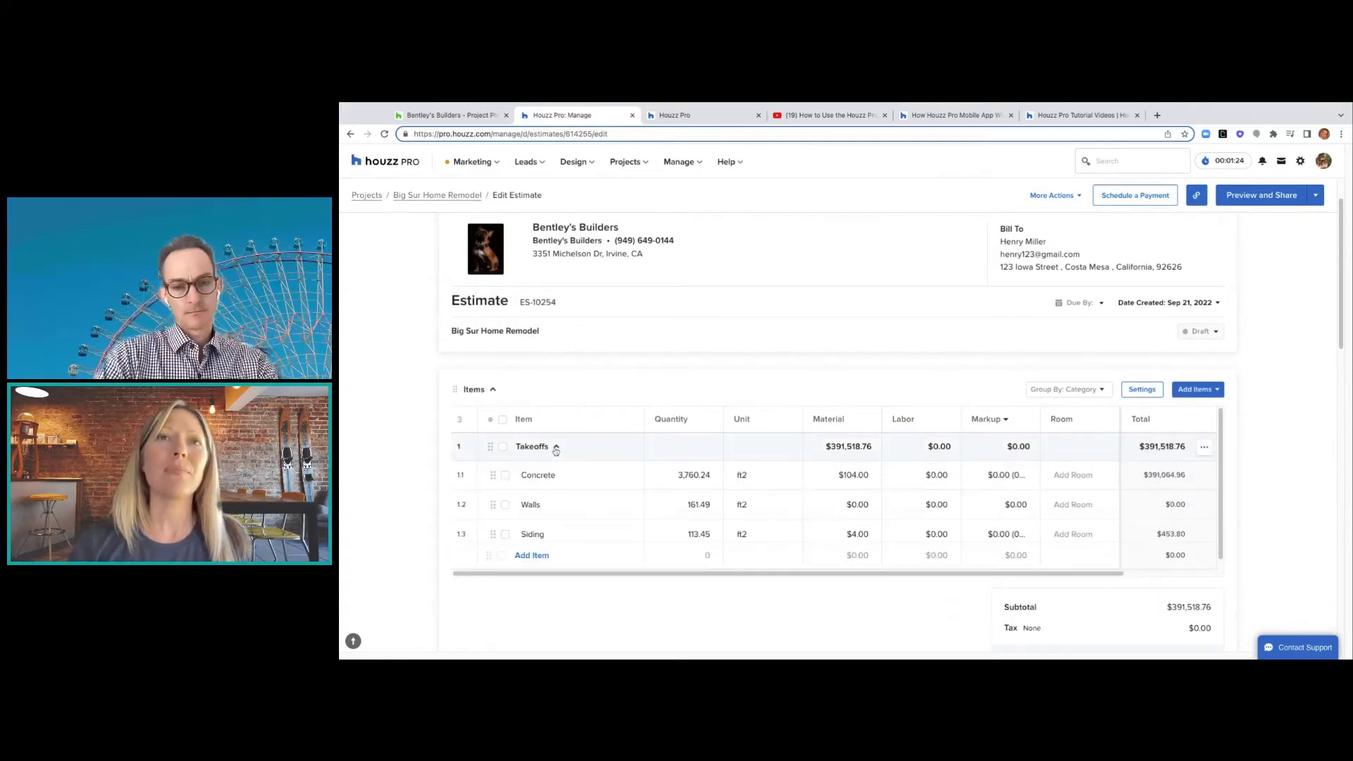
- Turn on item descriptions, turn off autonumbering and item images, and save the settings
left_click(1142, 389)
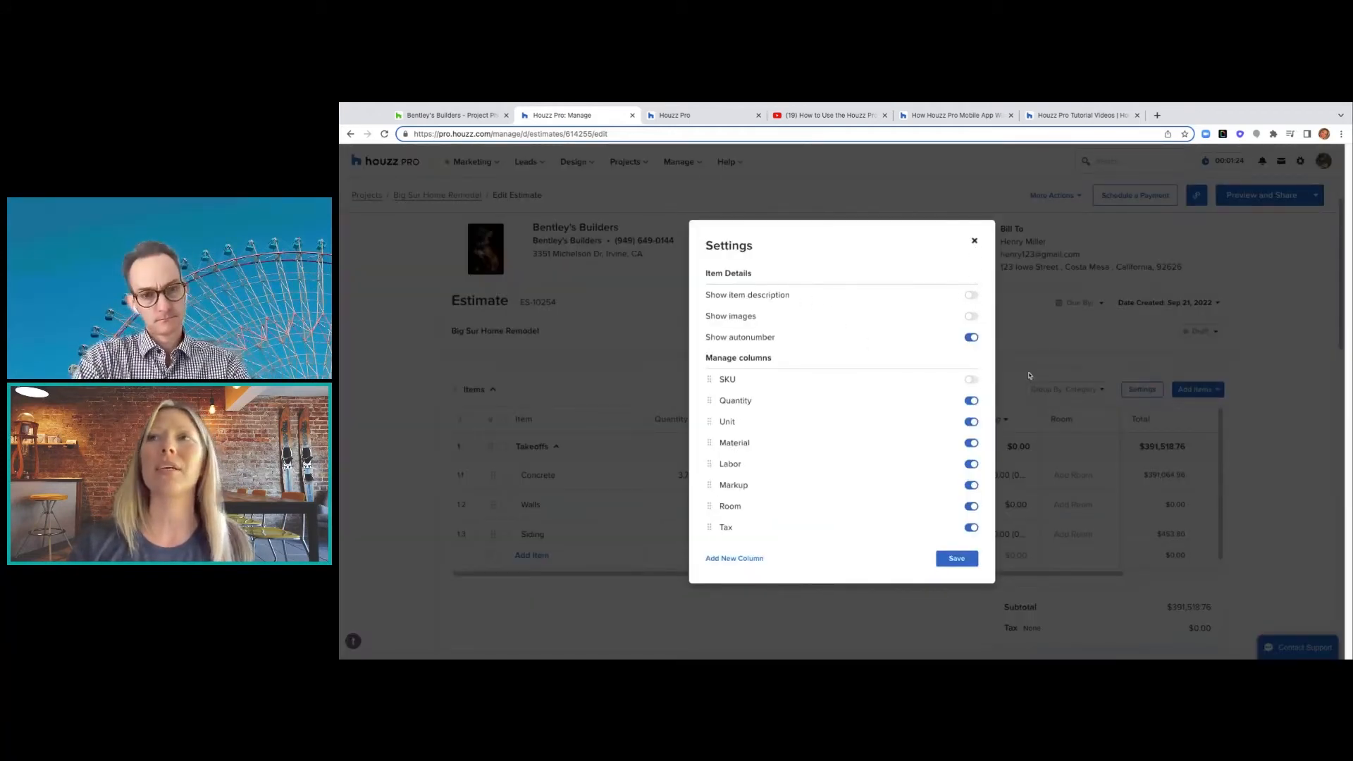
left_click(1144, 398)
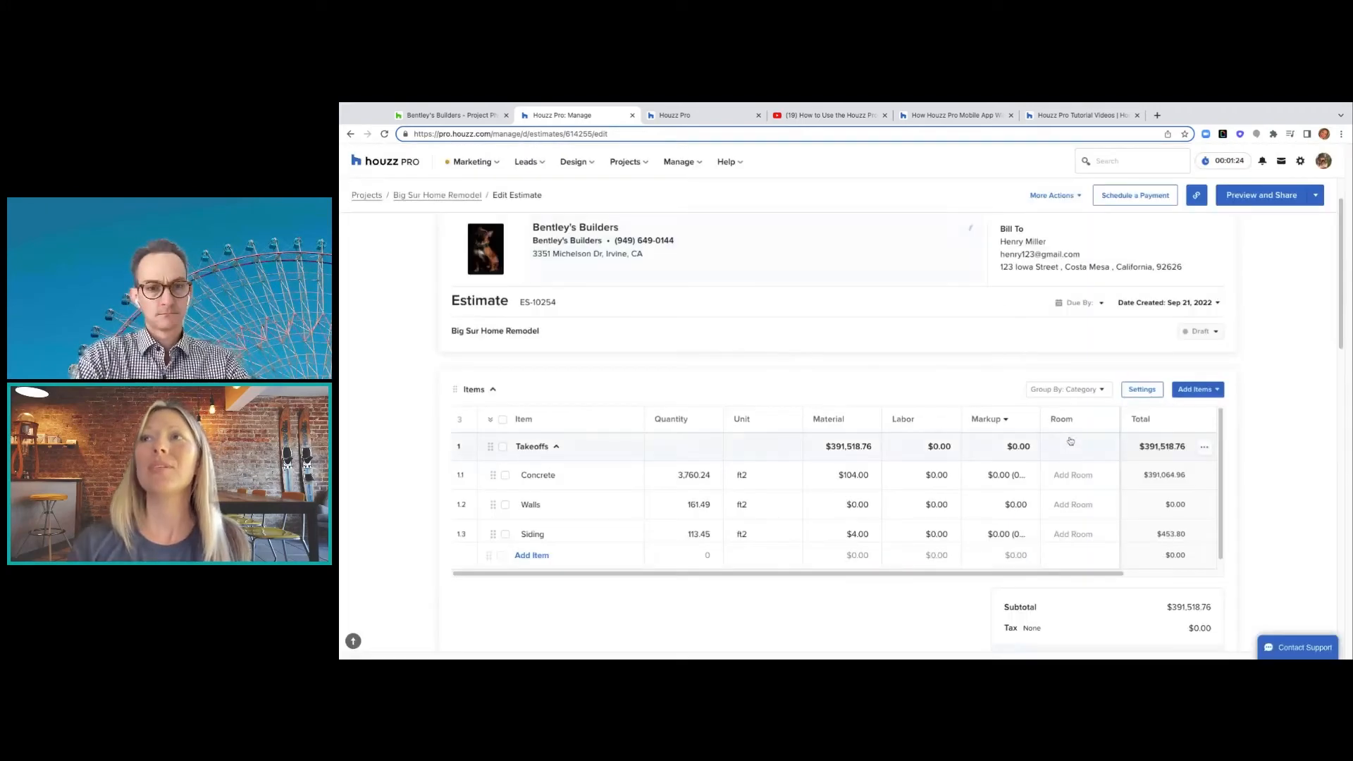
left_click(1141, 392)
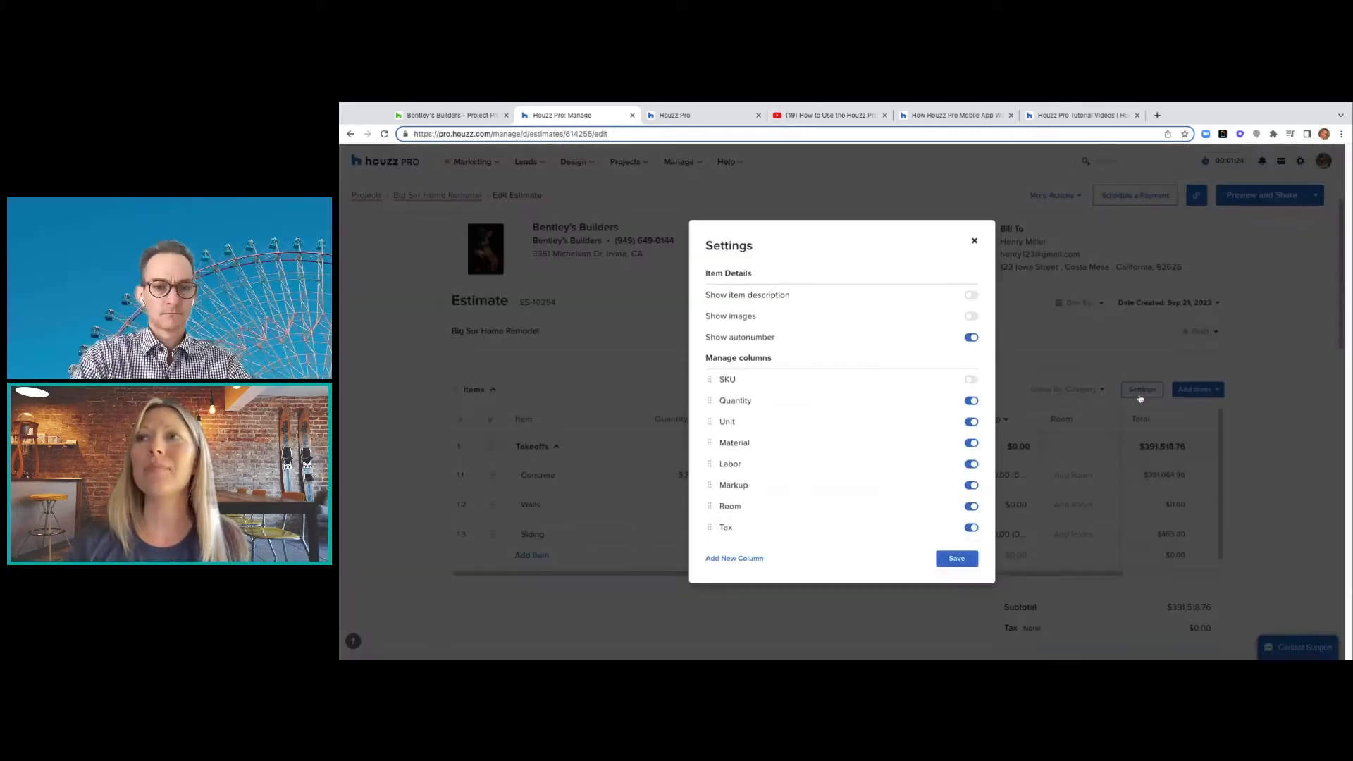
left_click(972, 295)
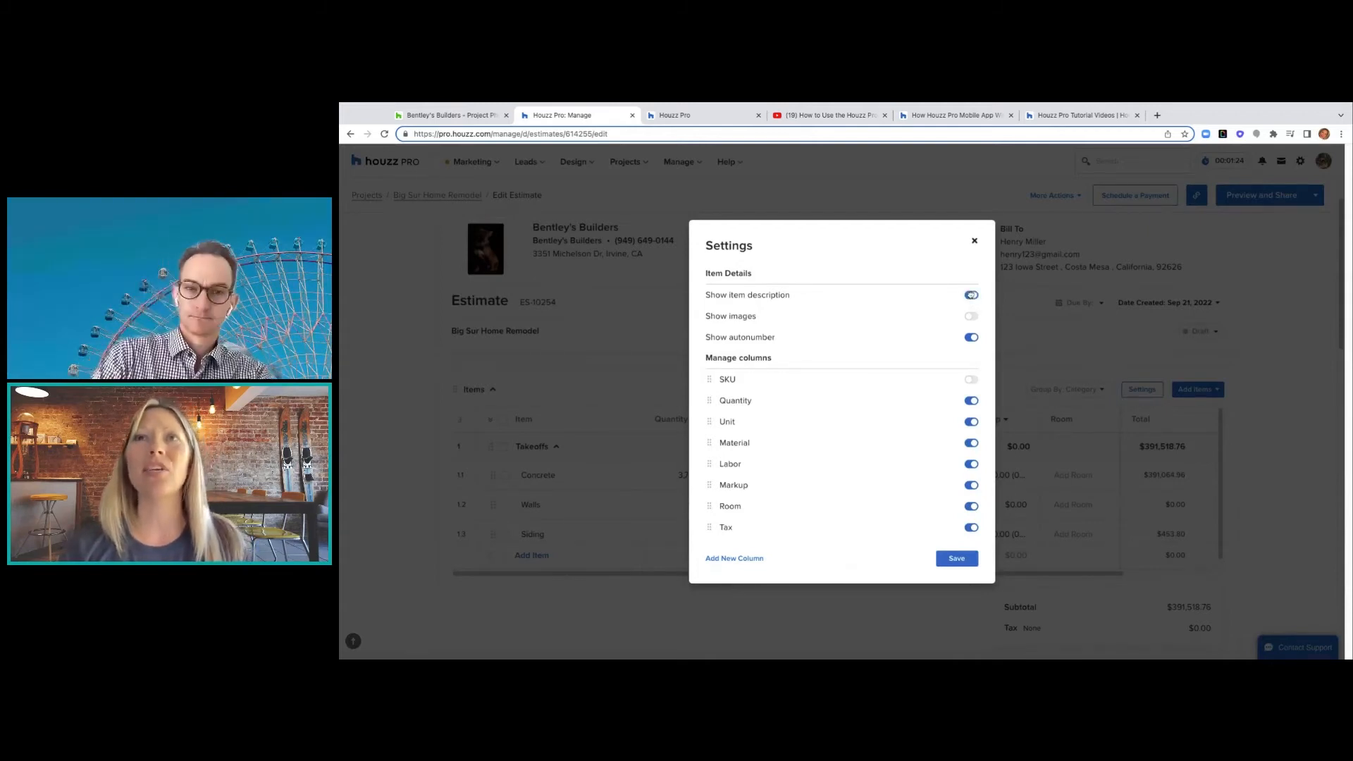
left_click(973, 318)
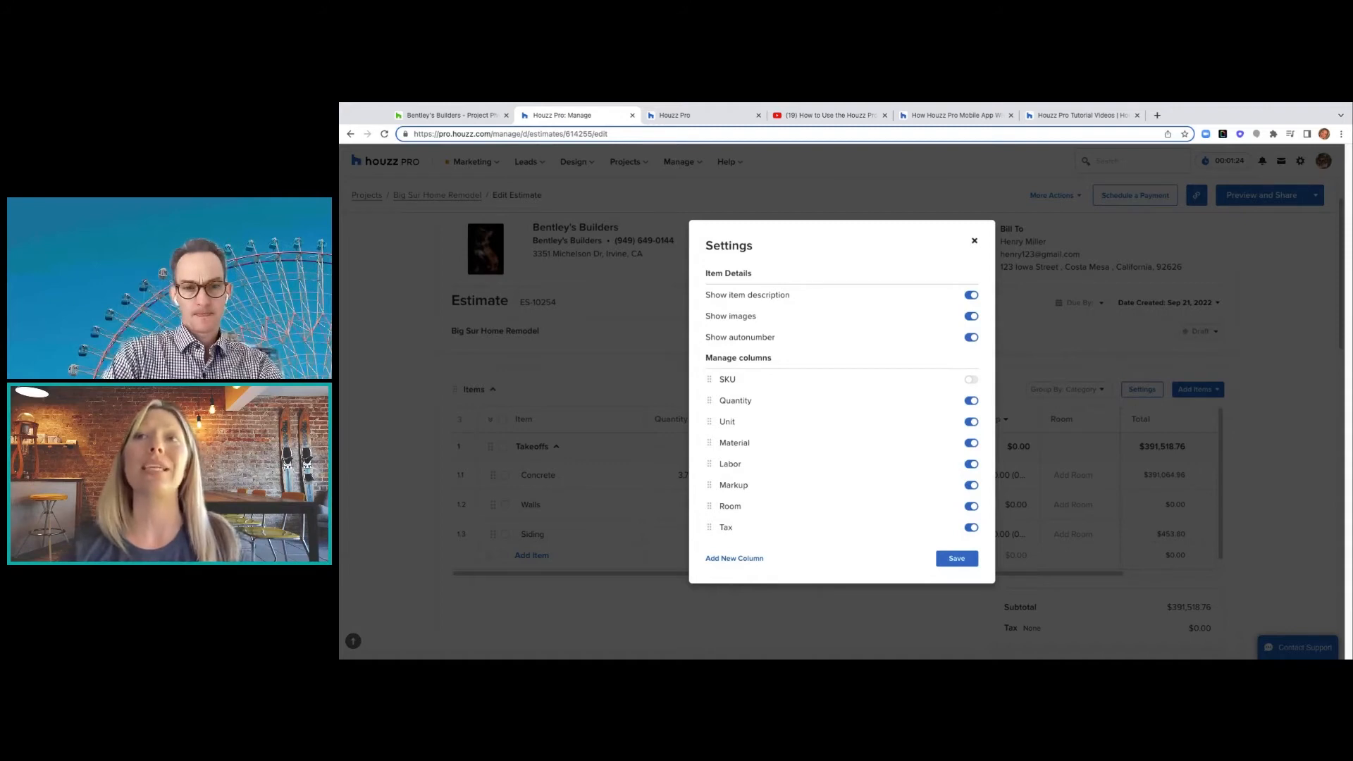
left_click(972, 338)
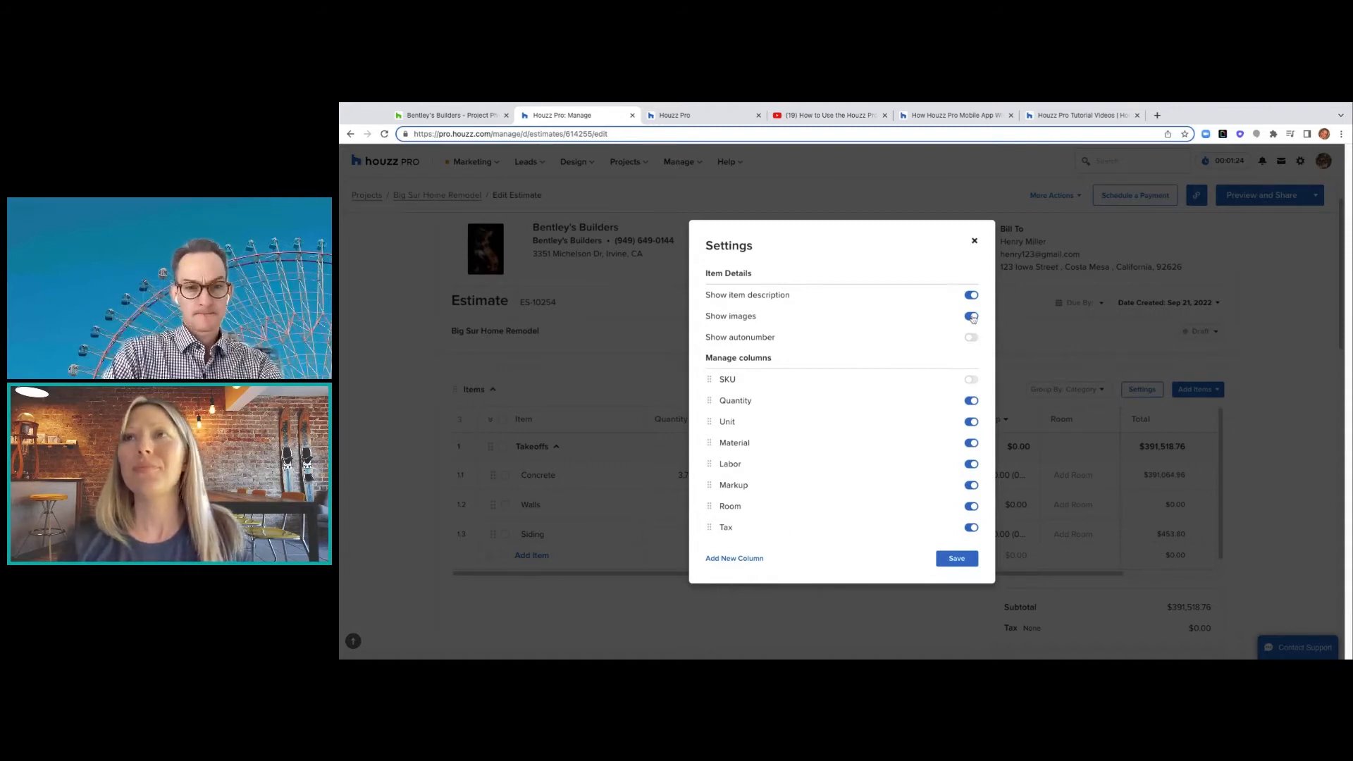
left_click(973, 316)
left_click(956, 558)
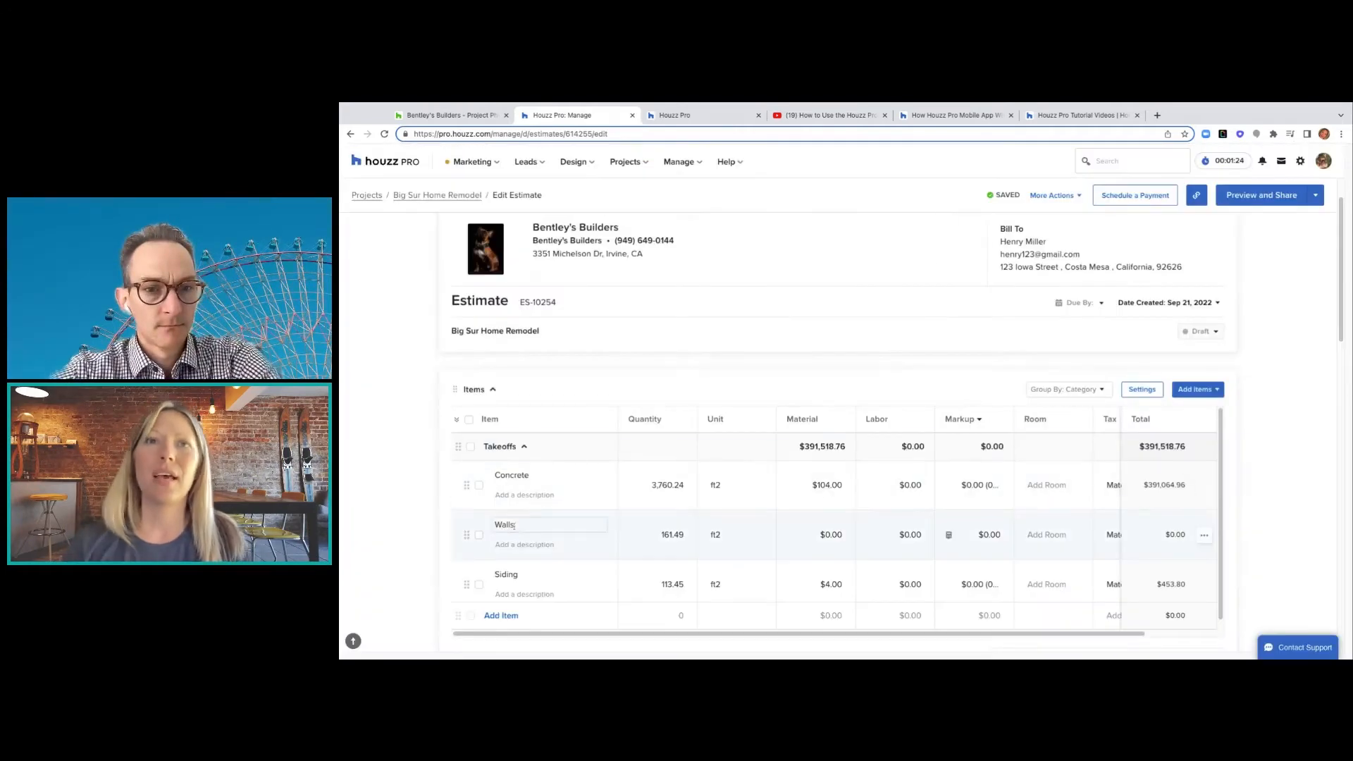
- Set the estimate's due date to September 29, 2022, leaving the Concrete description unchanged
left_click(555, 496)
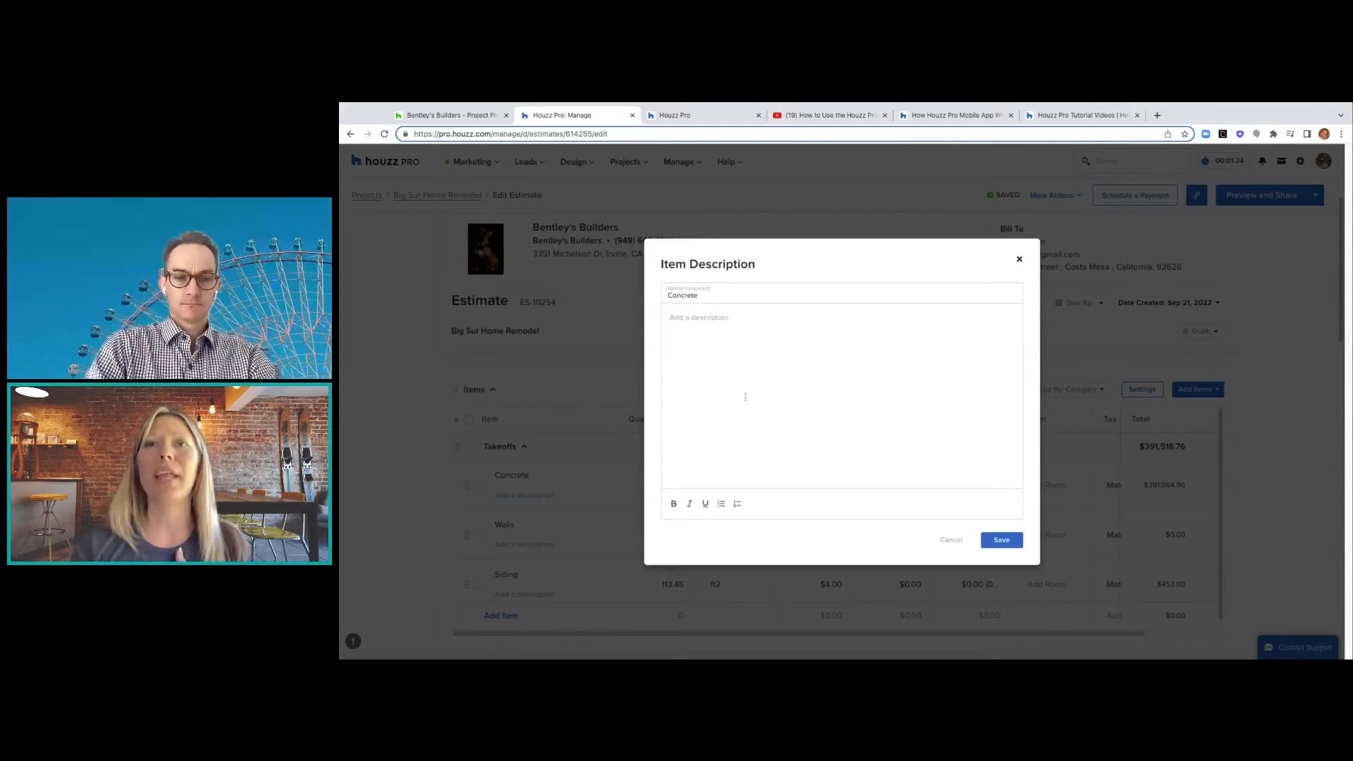
left_click(1019, 260)
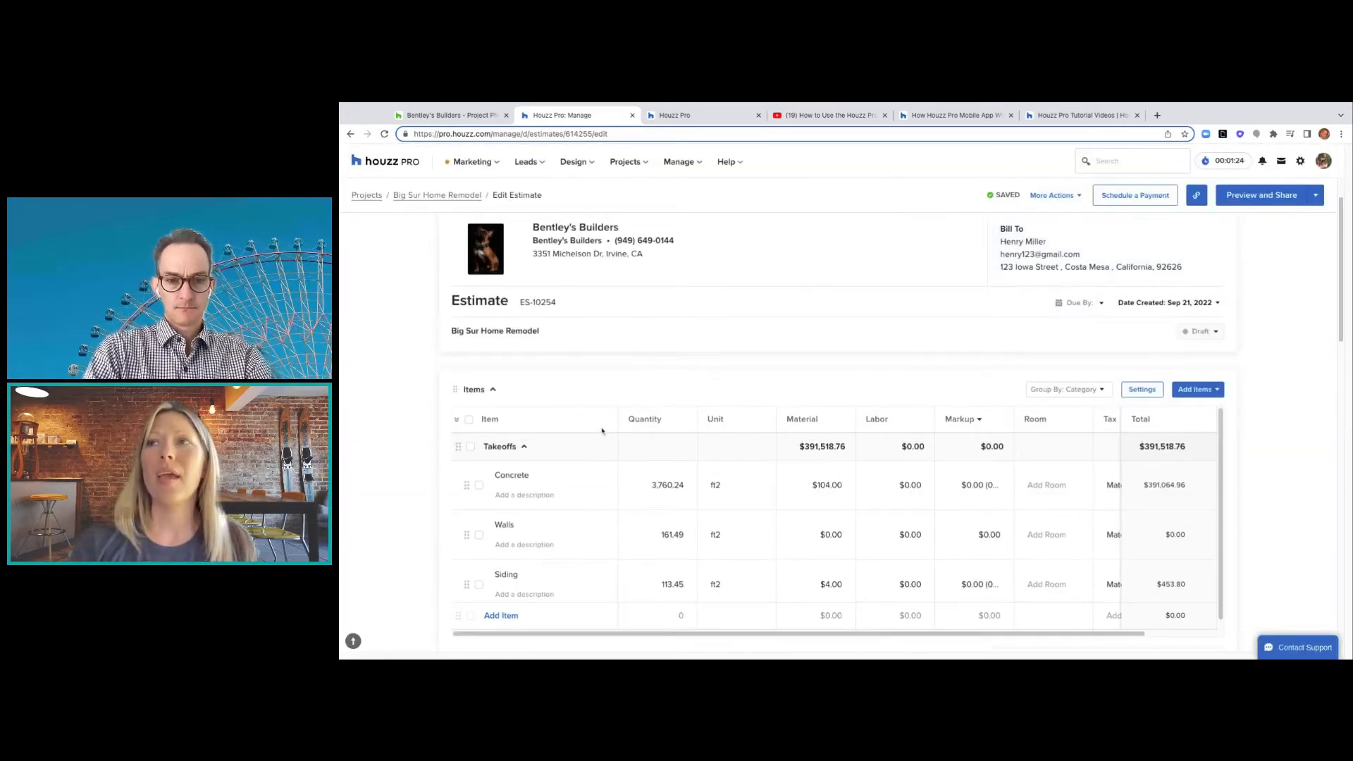
scroll(991, 388, "down", 1)
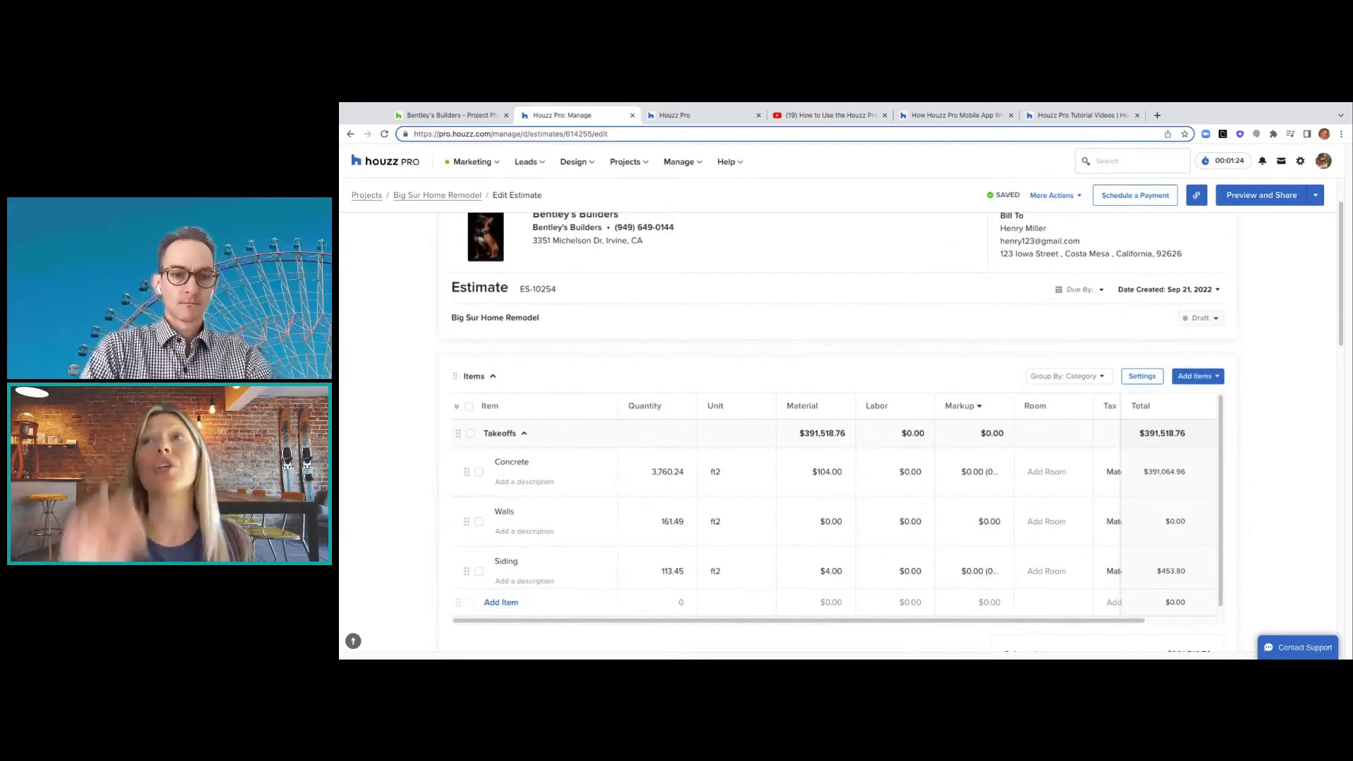
left_click(1102, 292)
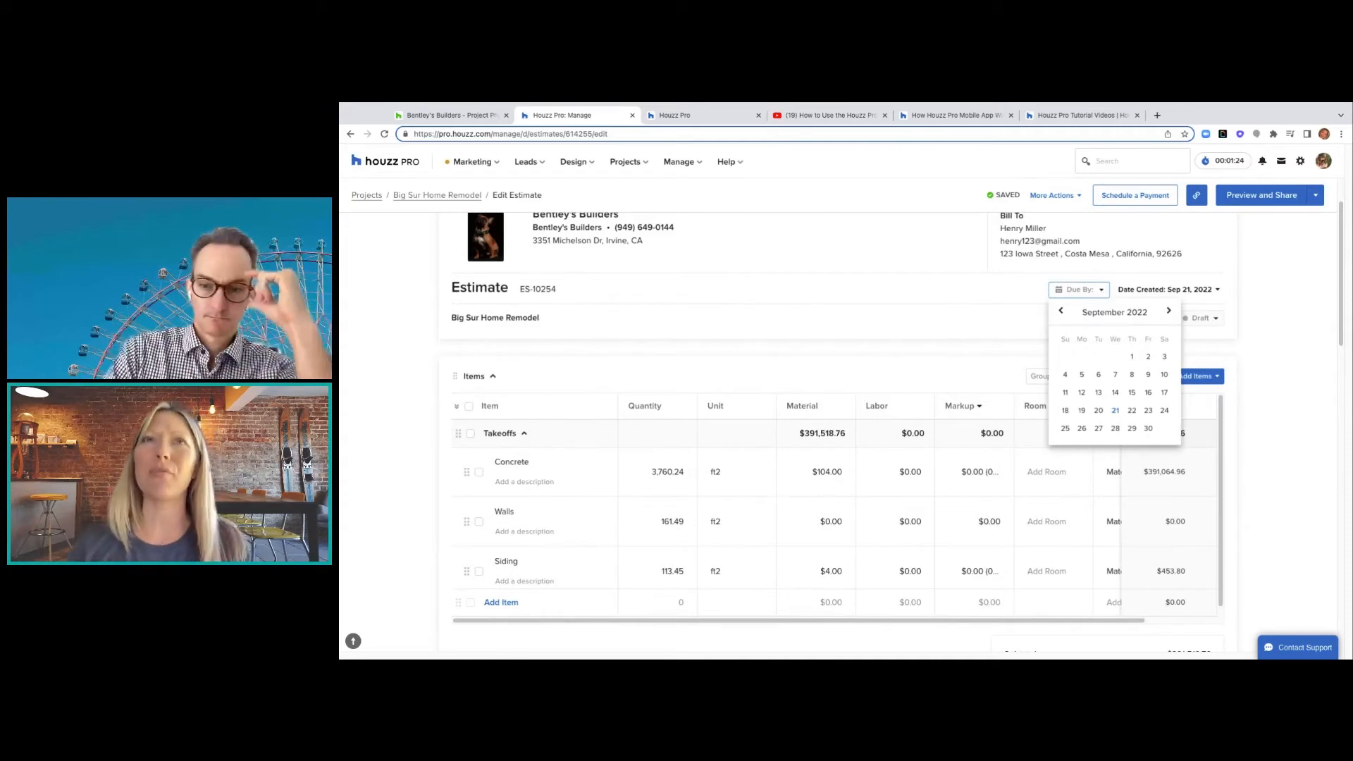
left_click(1133, 429)
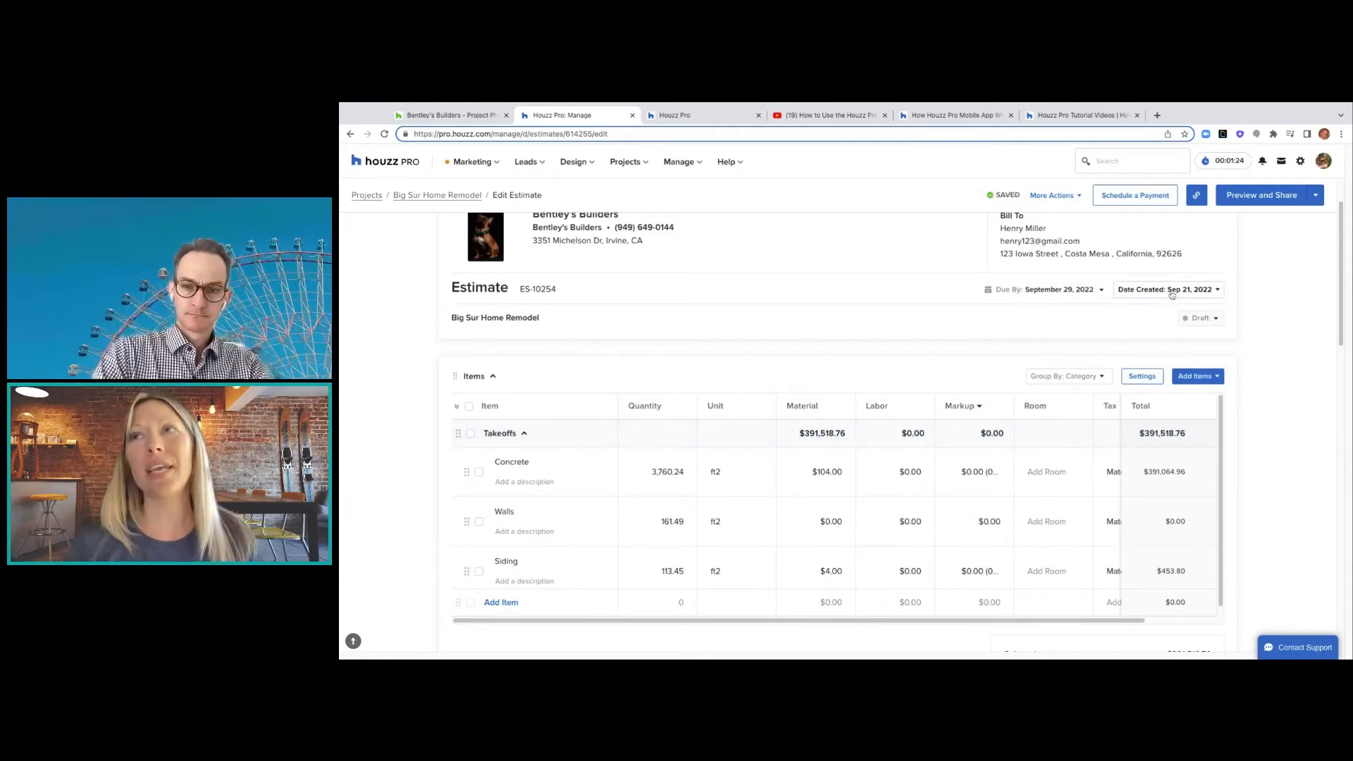
- Check the status options and keep the estimate as Draft
left_click(1216, 319)
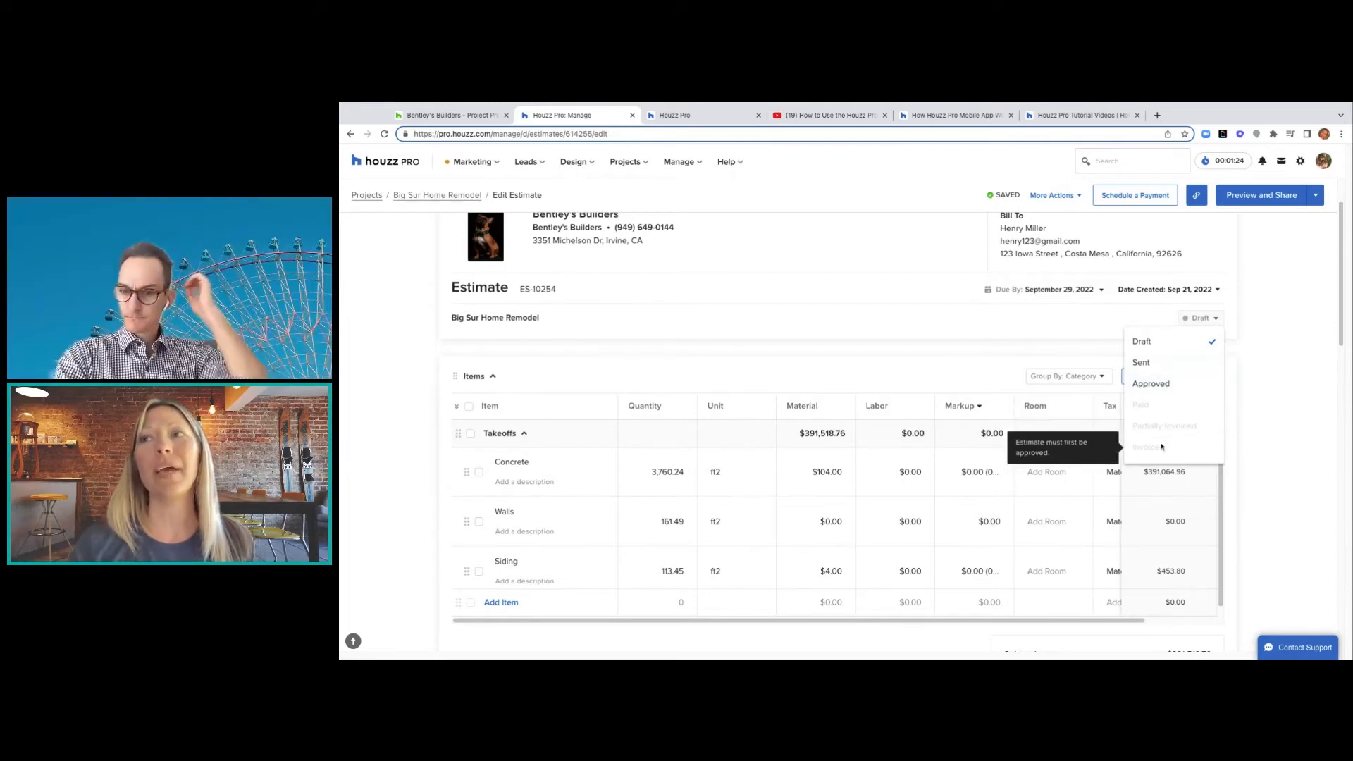
left_click(1026, 323)
scroll(1026, 324, "down", 4)
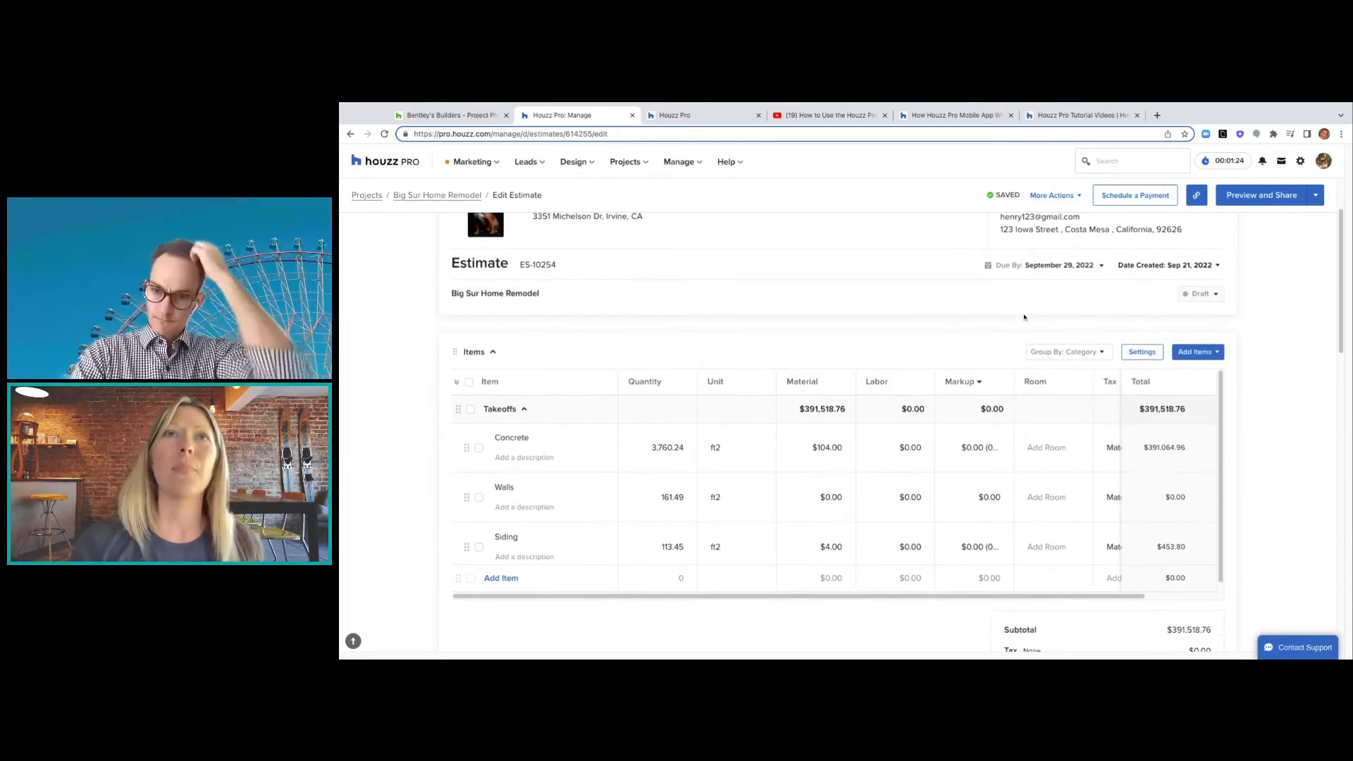
scroll(1022, 308, "down", 3)
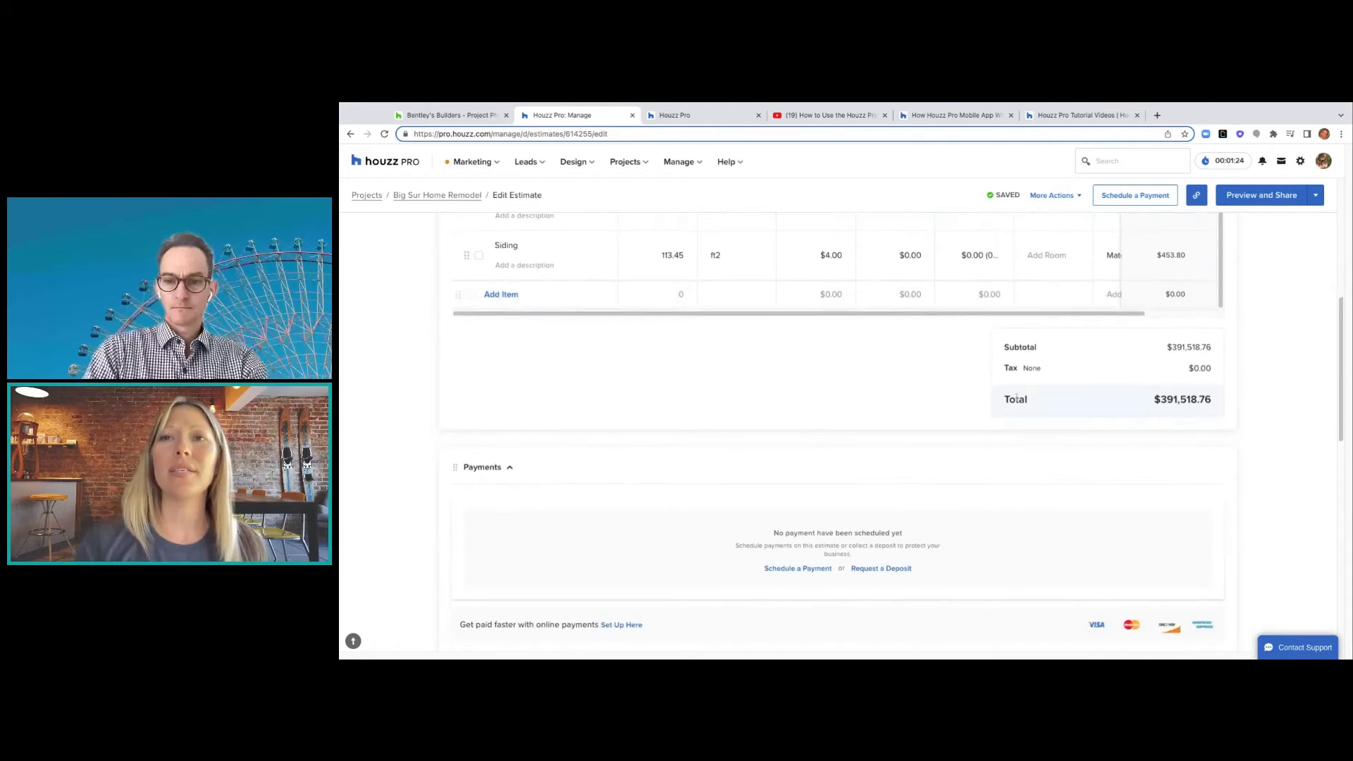
scroll(1016, 397, "down", 1)
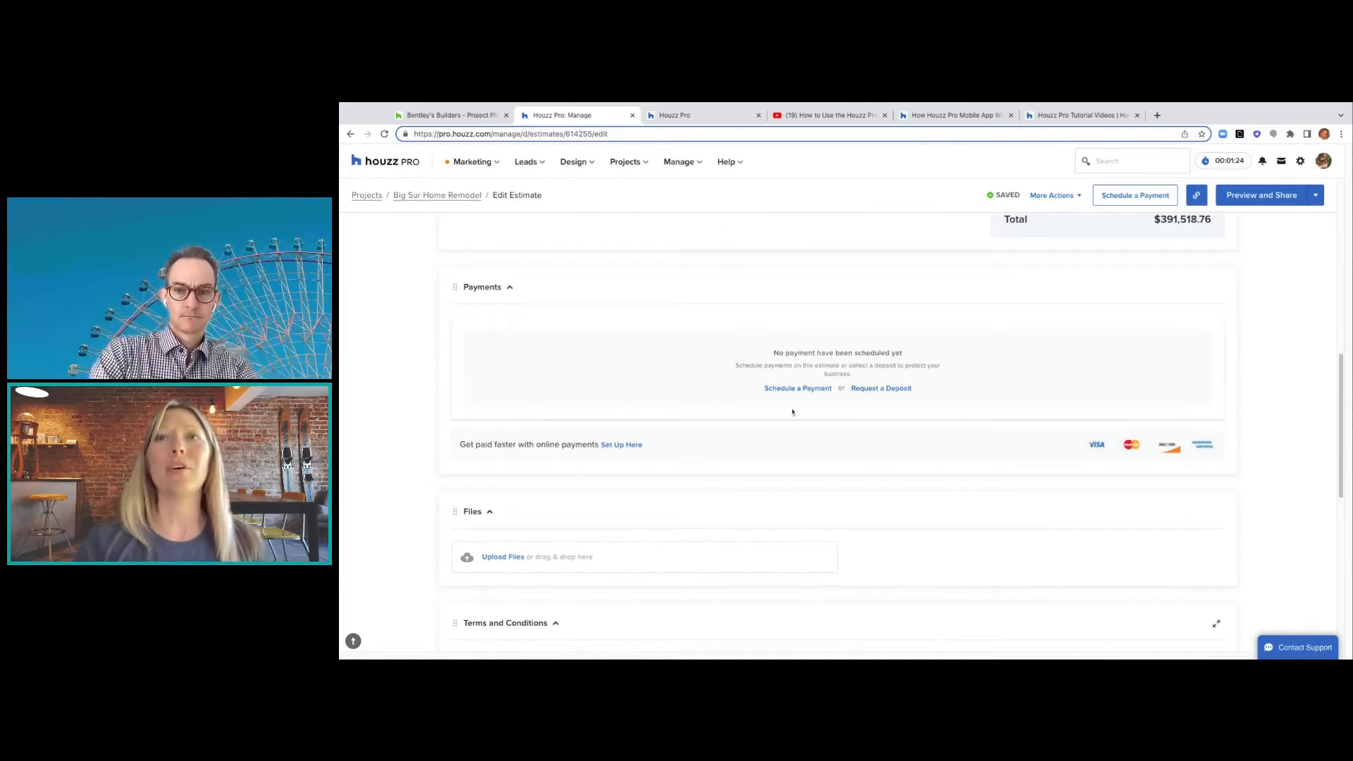
scroll(895, 410, "down", 3)
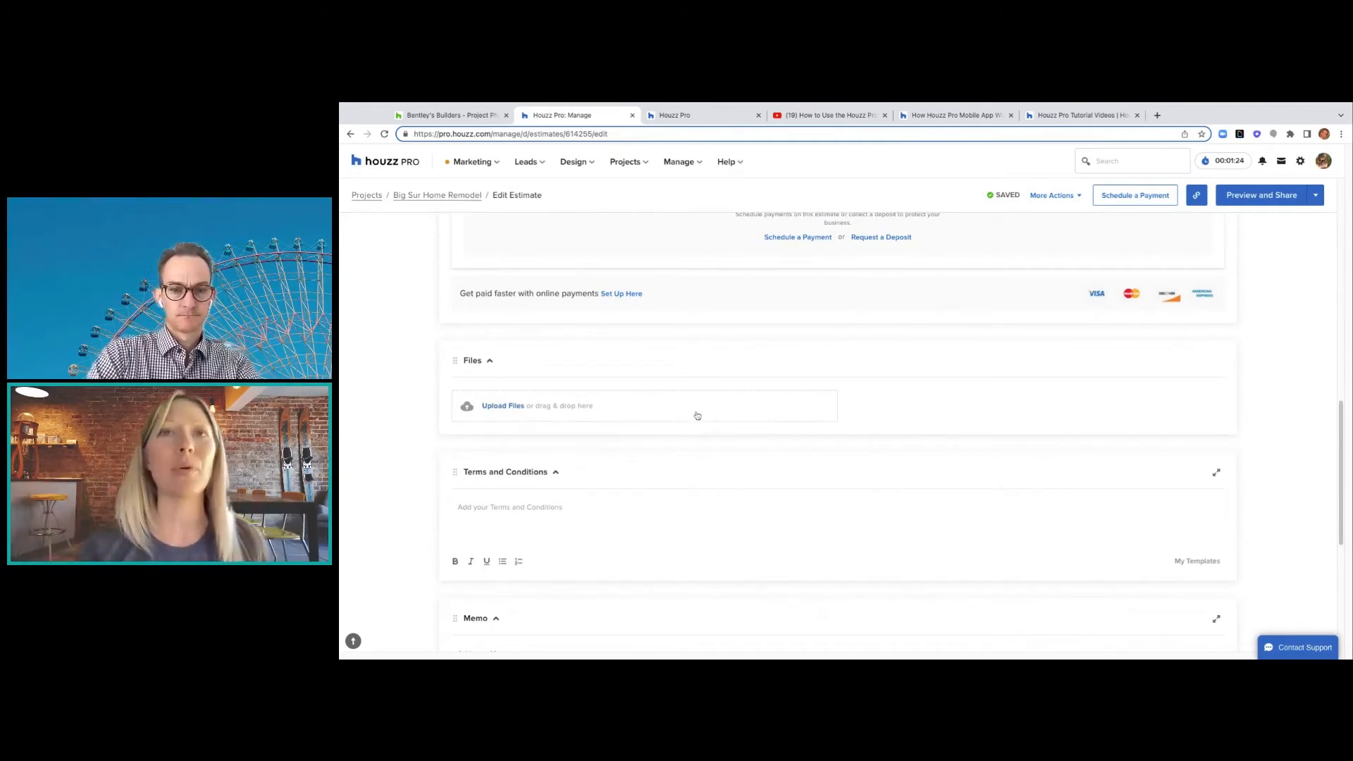
scroll(655, 520, "down", 1)
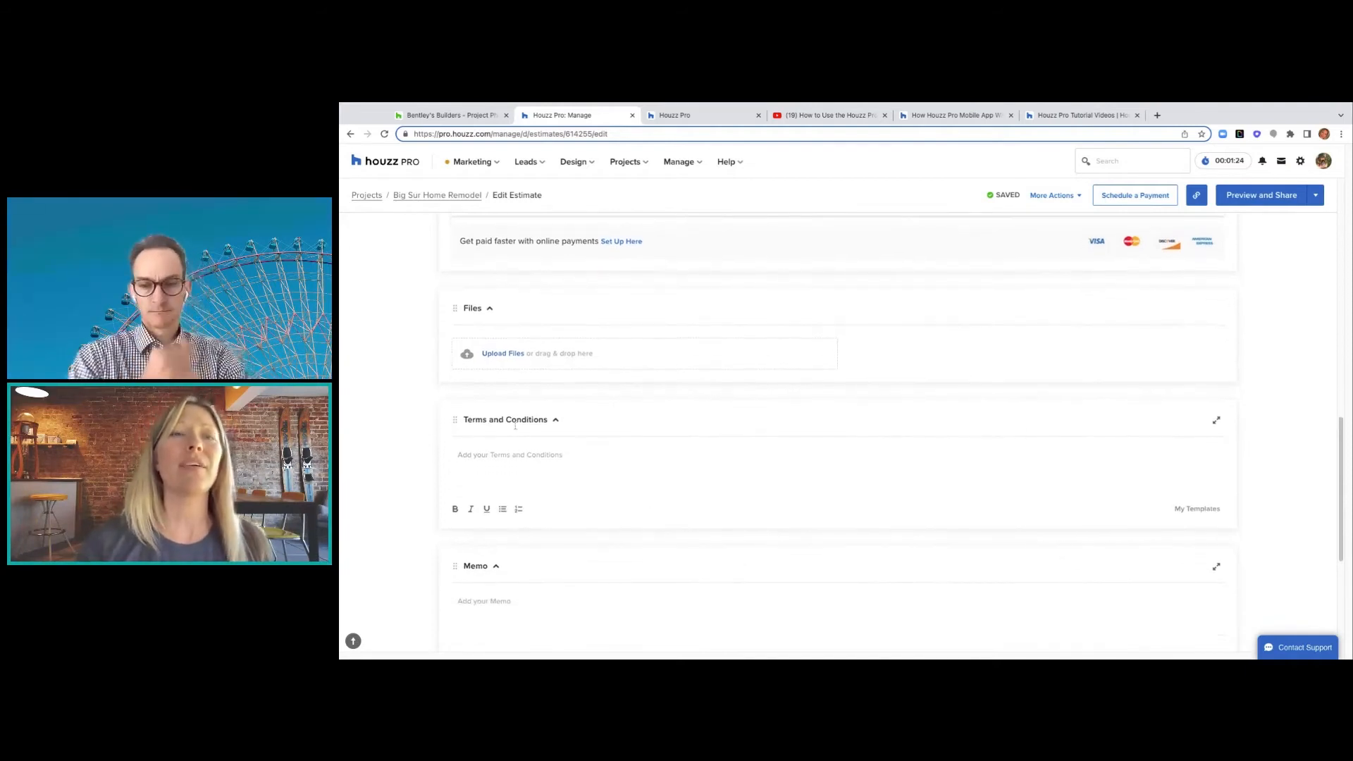
scroll(556, 470, "down", 5)
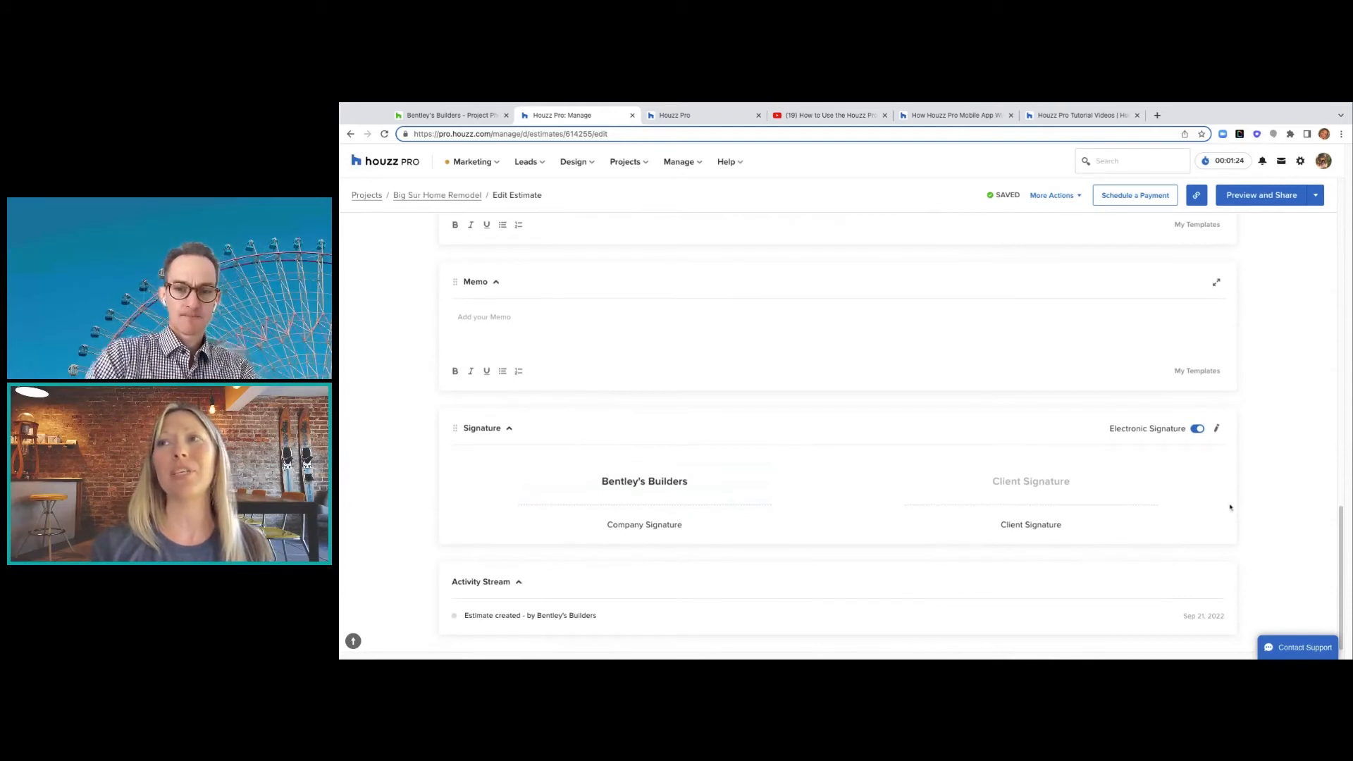
scroll(1231, 507, "up", 3)
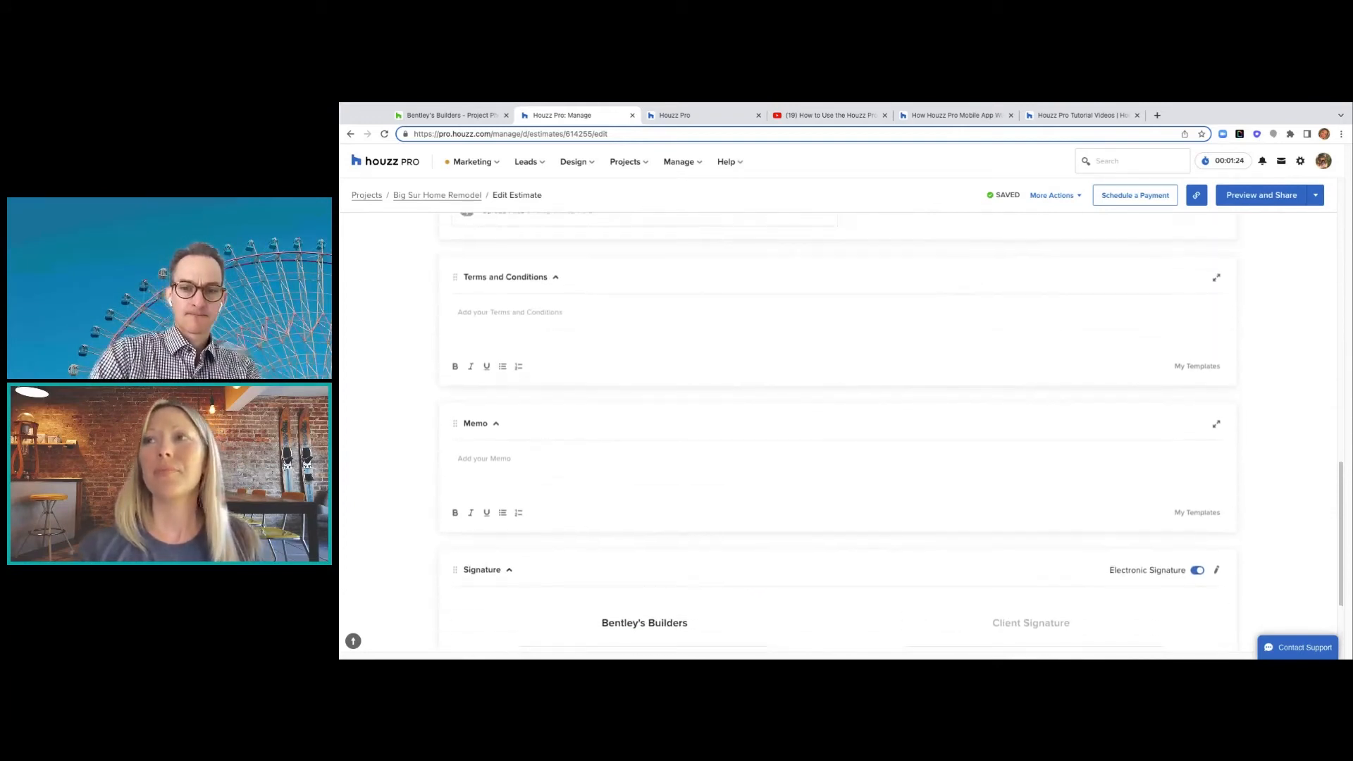
scroll(1230, 521, "up", 15)
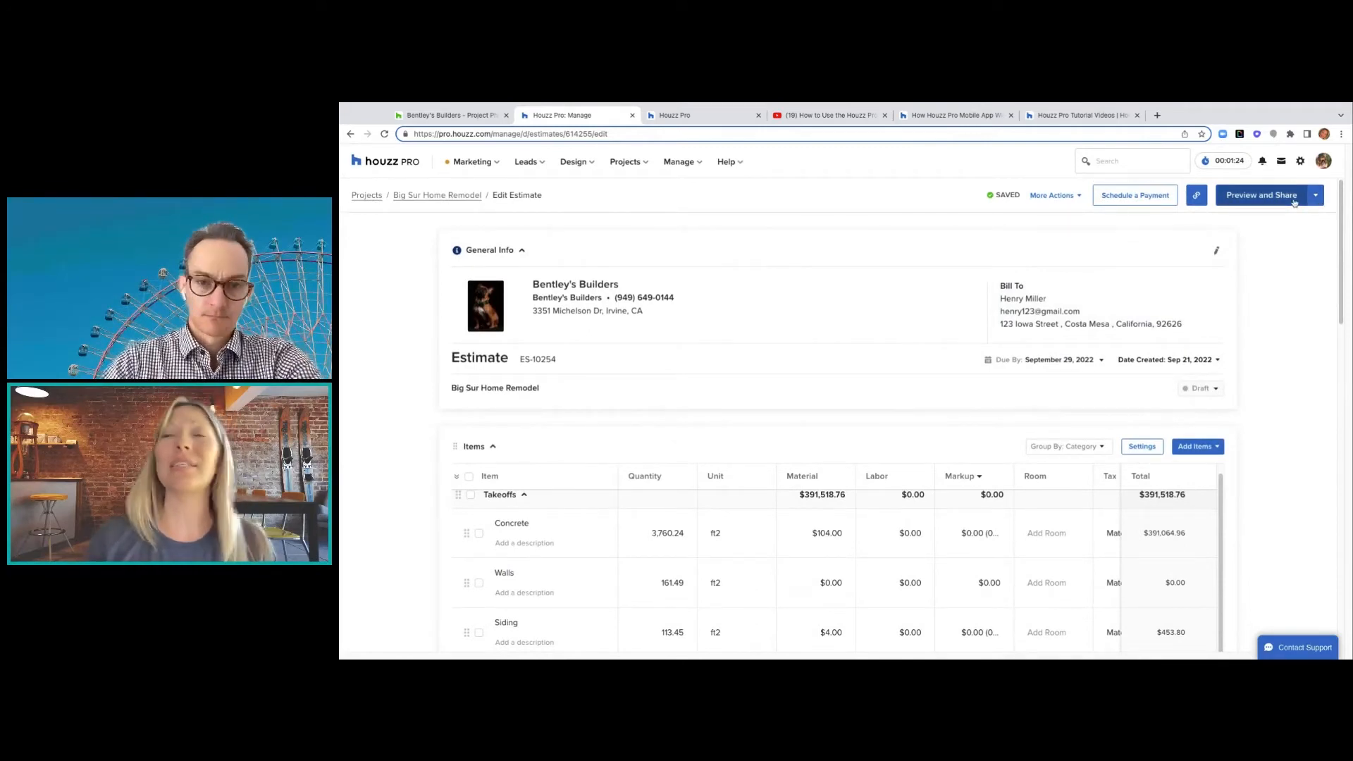
- Open the client preview of the $391,518.76 estimate and scroll through it
left_click(1295, 200)
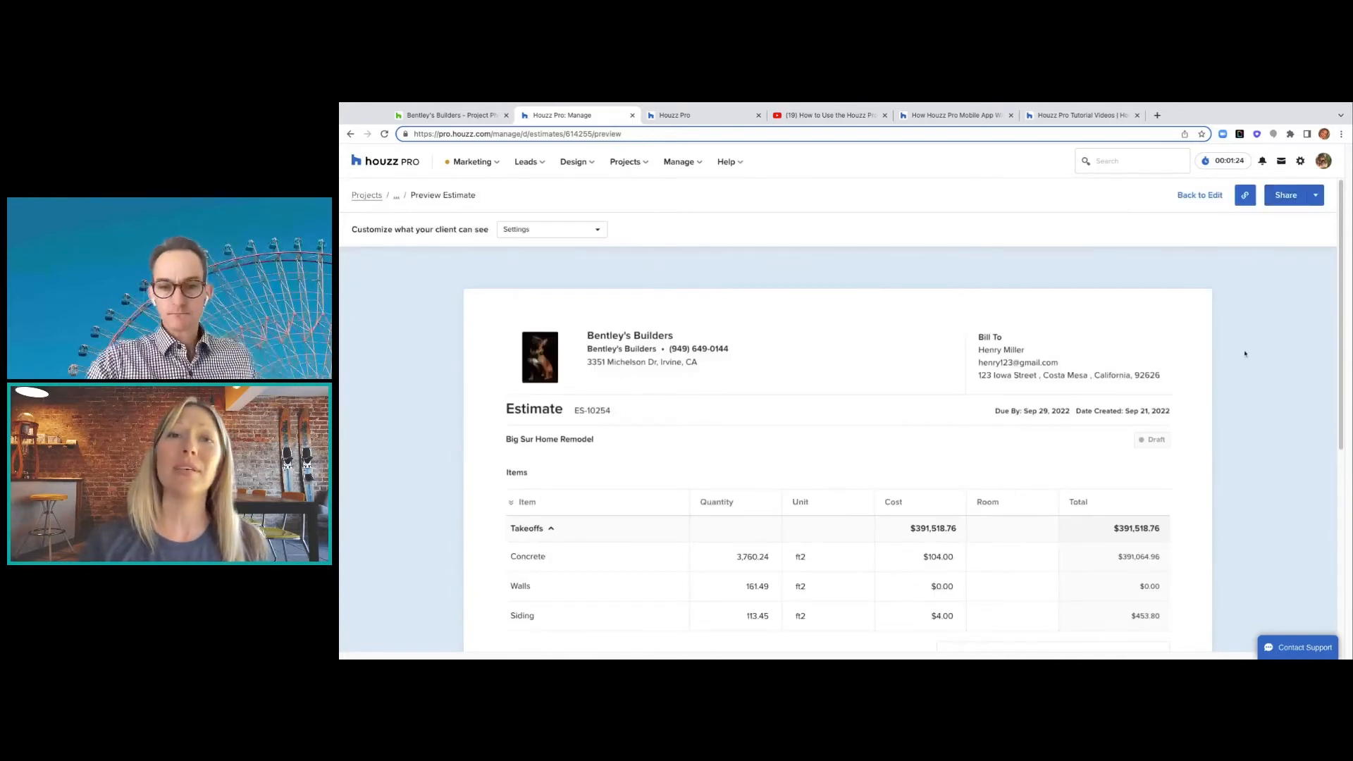
scroll(1245, 354, "down", 1)
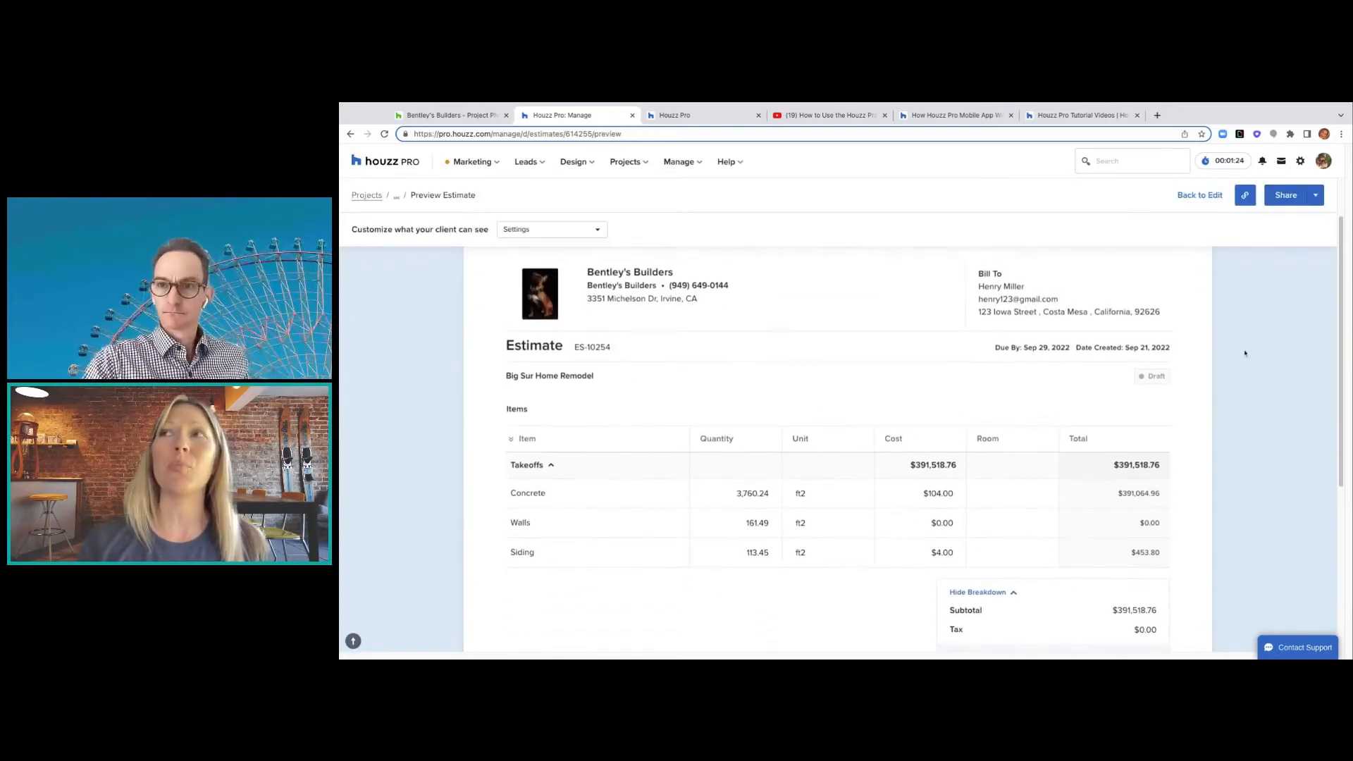
scroll(1245, 354, "down", 4)
scroll(1245, 354, "up", 3)
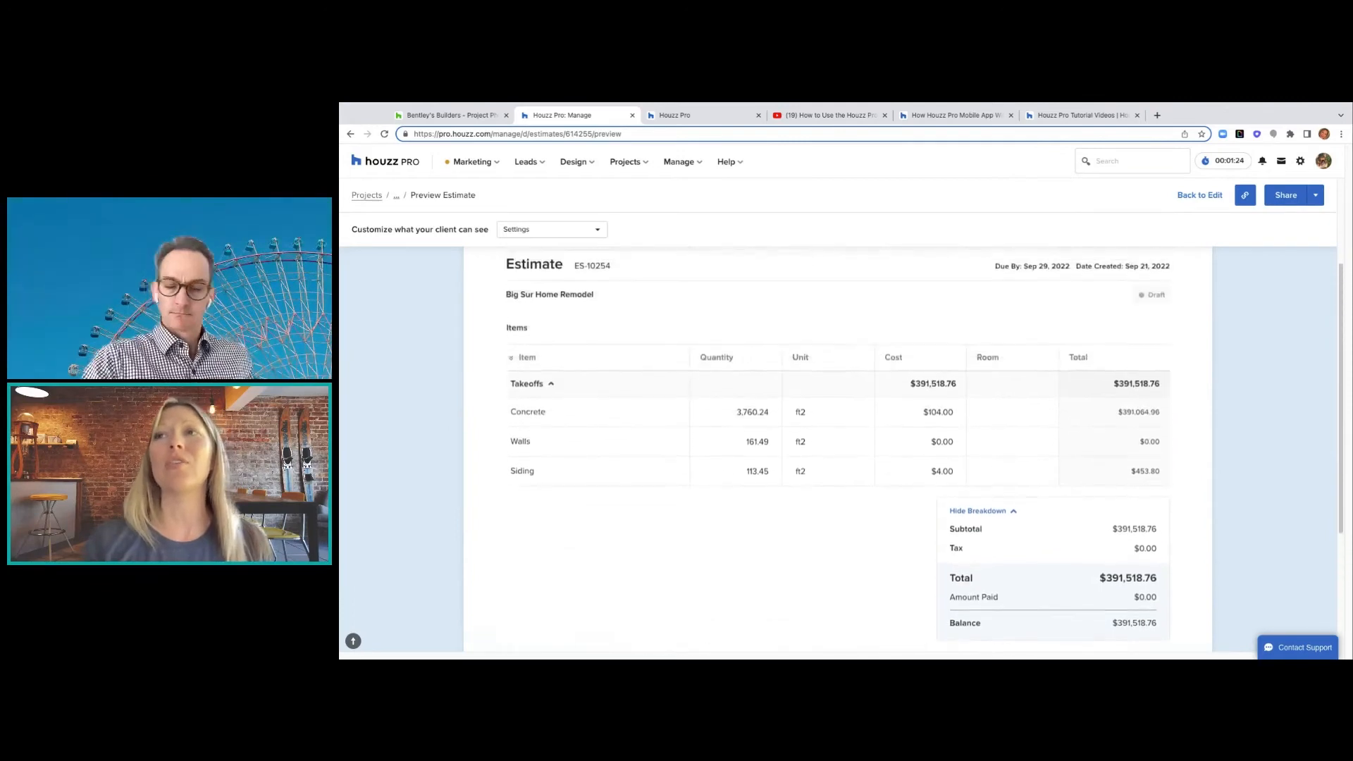
scroll(1251, 348, "up", 1)
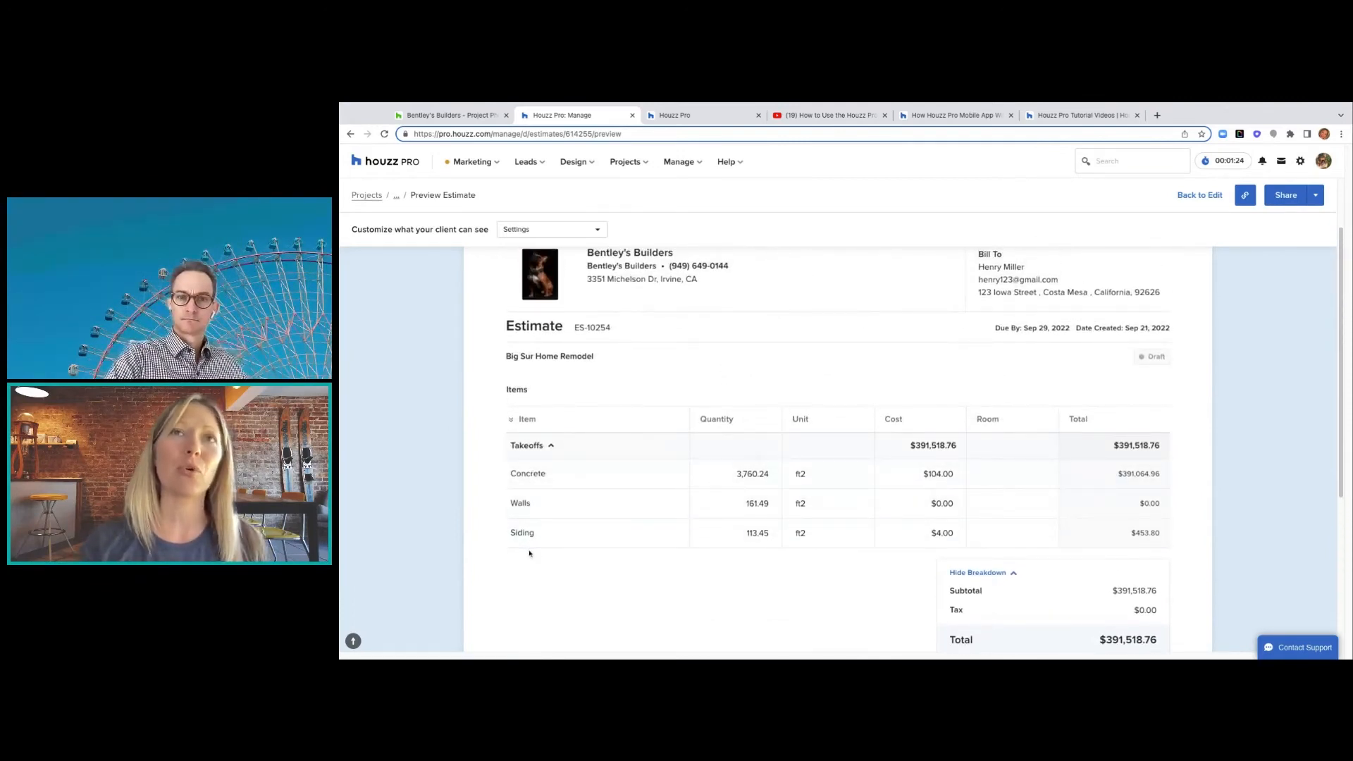
- Review the client visibility settings, including Item Details and Approval options
left_click(586, 231)
mouse_move(578, 255)
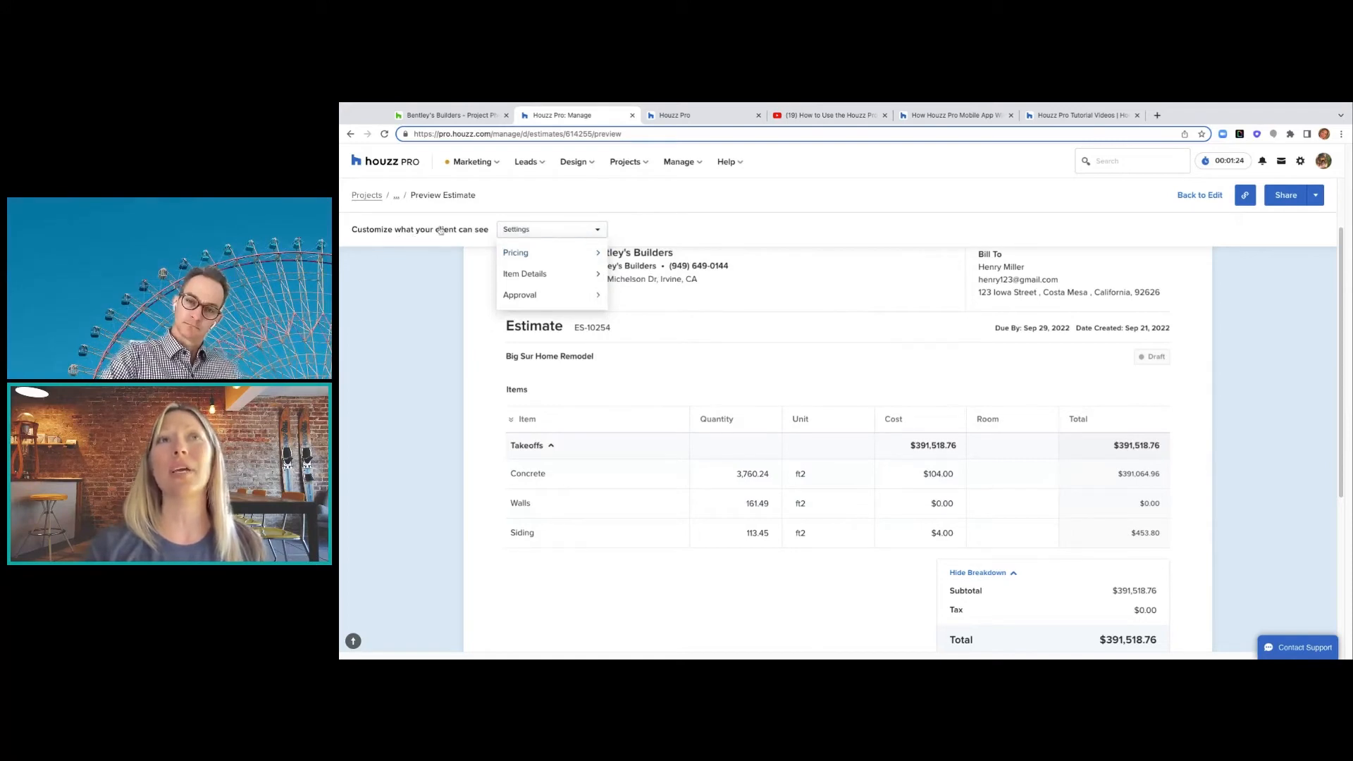
left_click(600, 231)
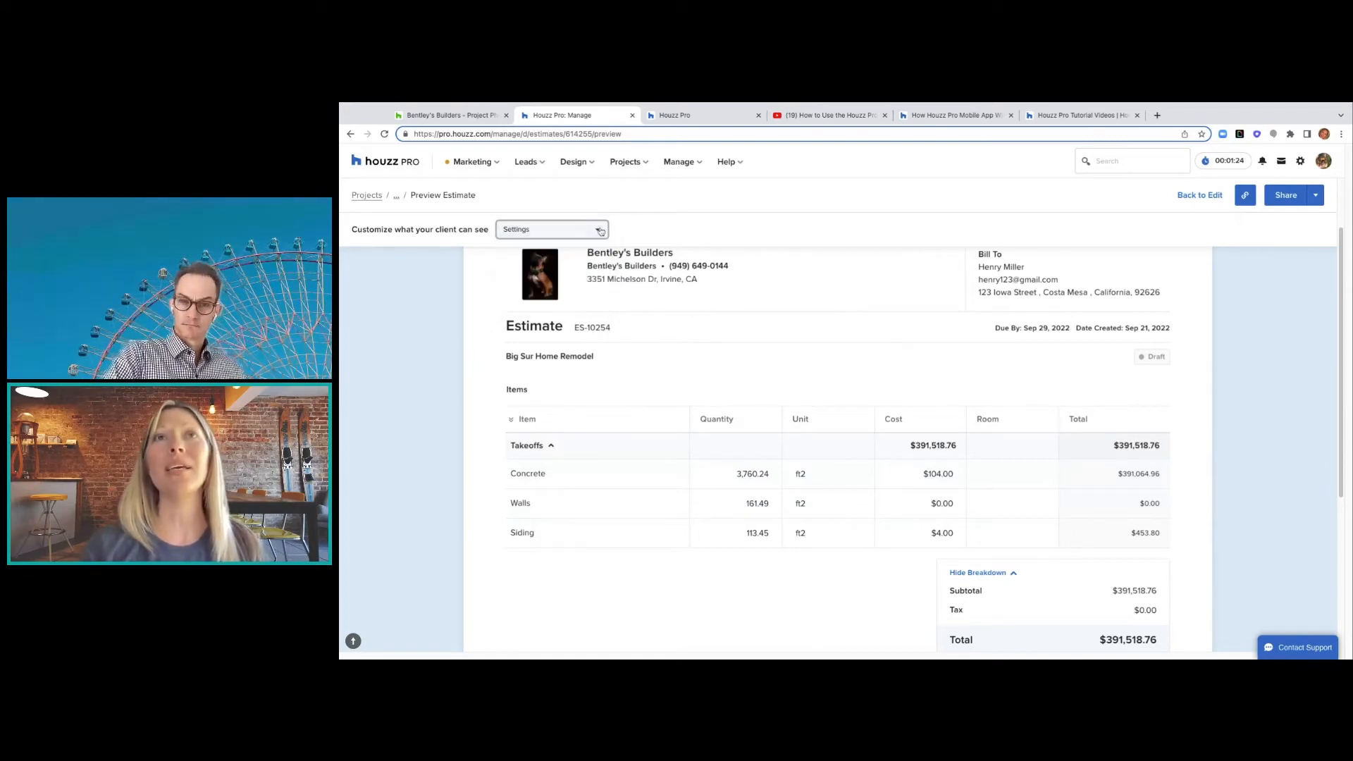
left_click(600, 231)
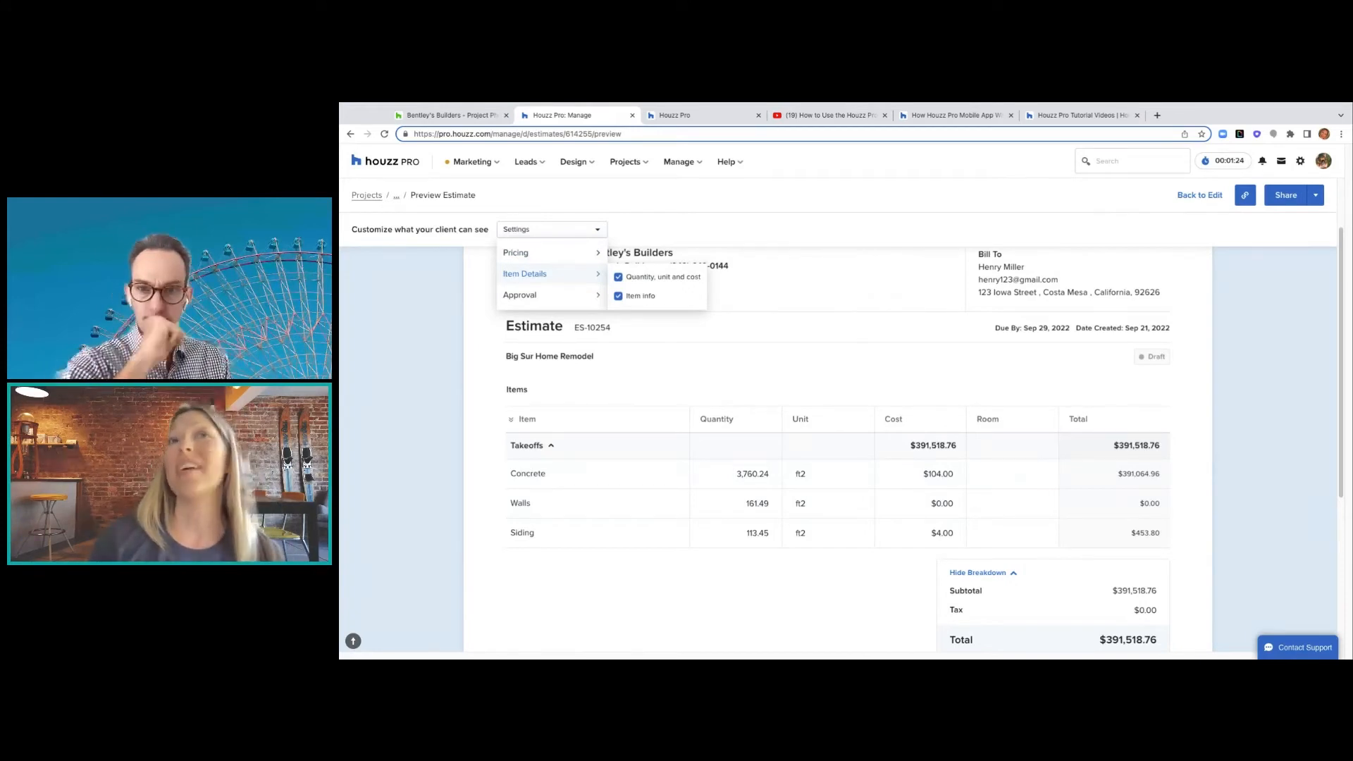
left_click(601, 296)
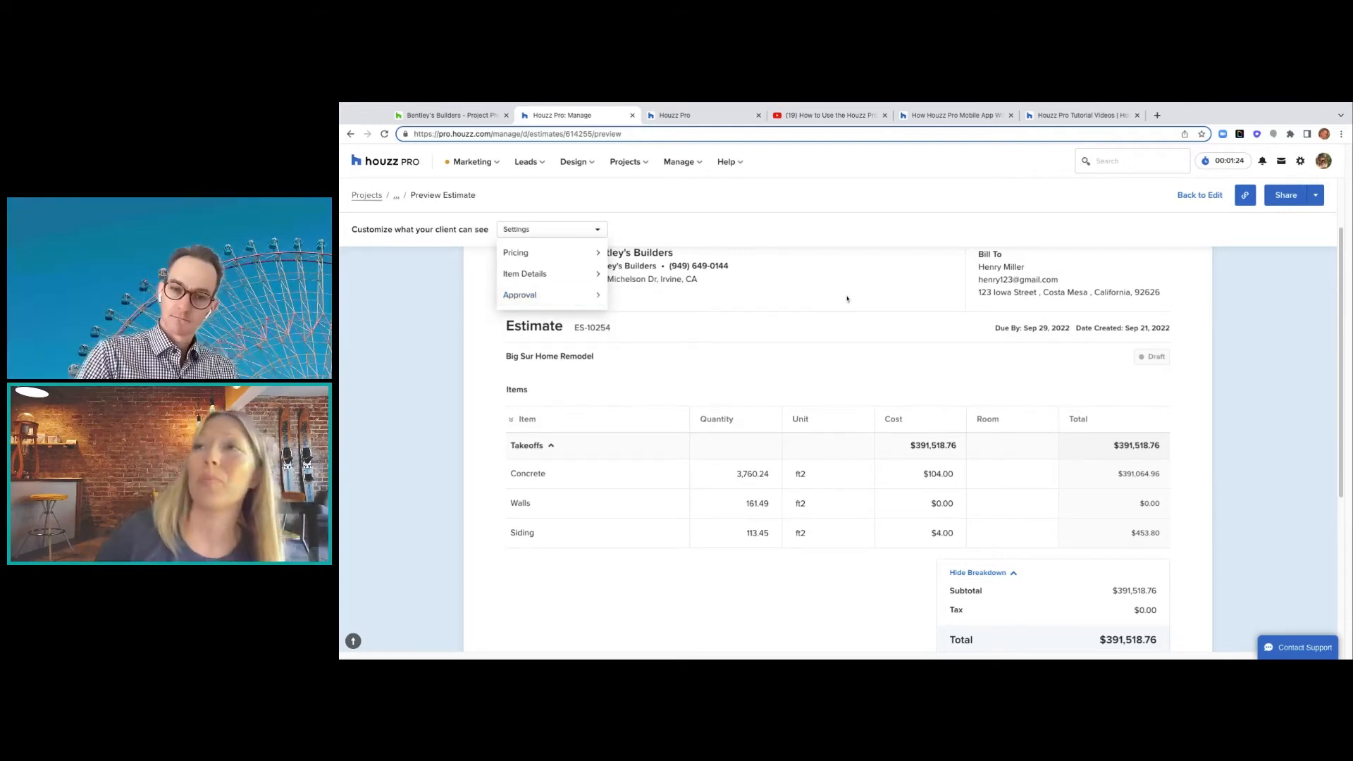
scroll(860, 346, "down", 4)
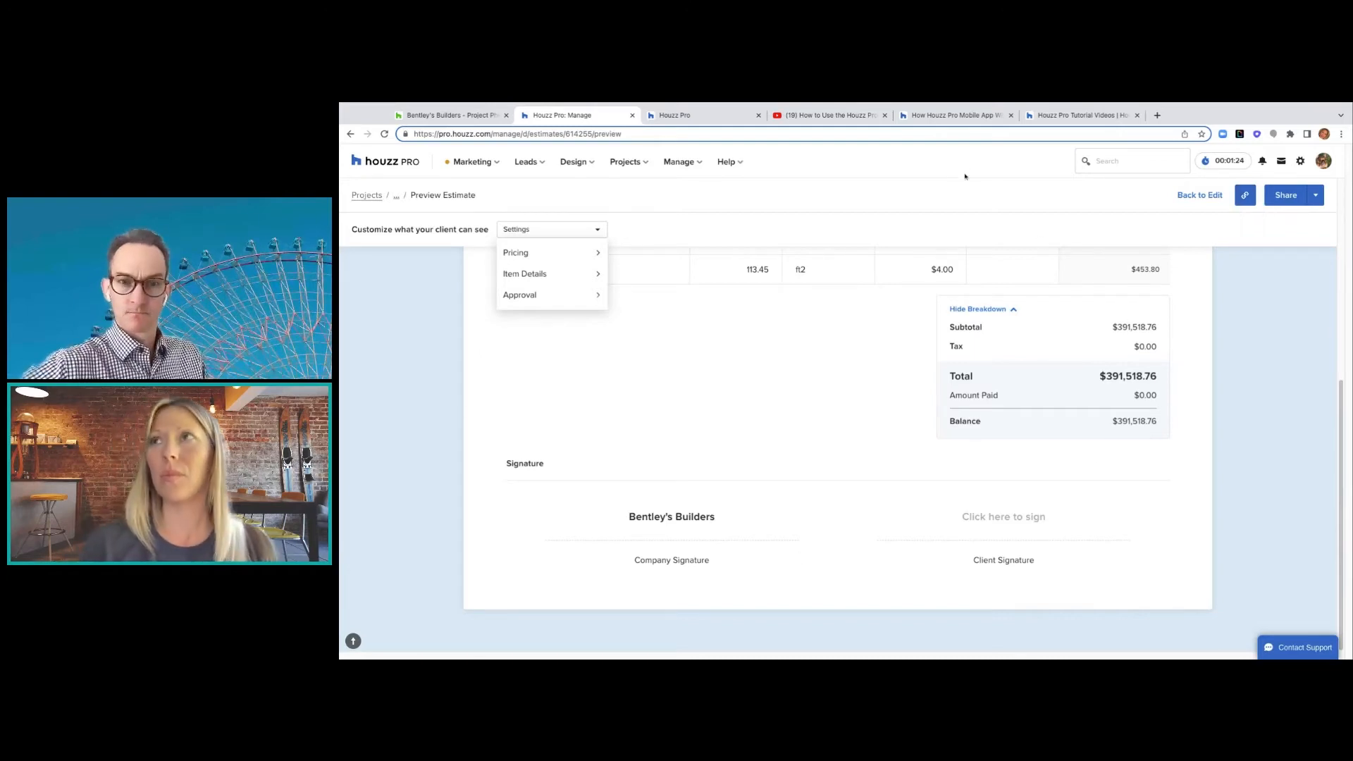
- Open the invoiced estimate ES-10253 'Estimate for Kitchen' from Big Sur Home Remodel's Estimates list
left_click(684, 116)
left_click(648, 164)
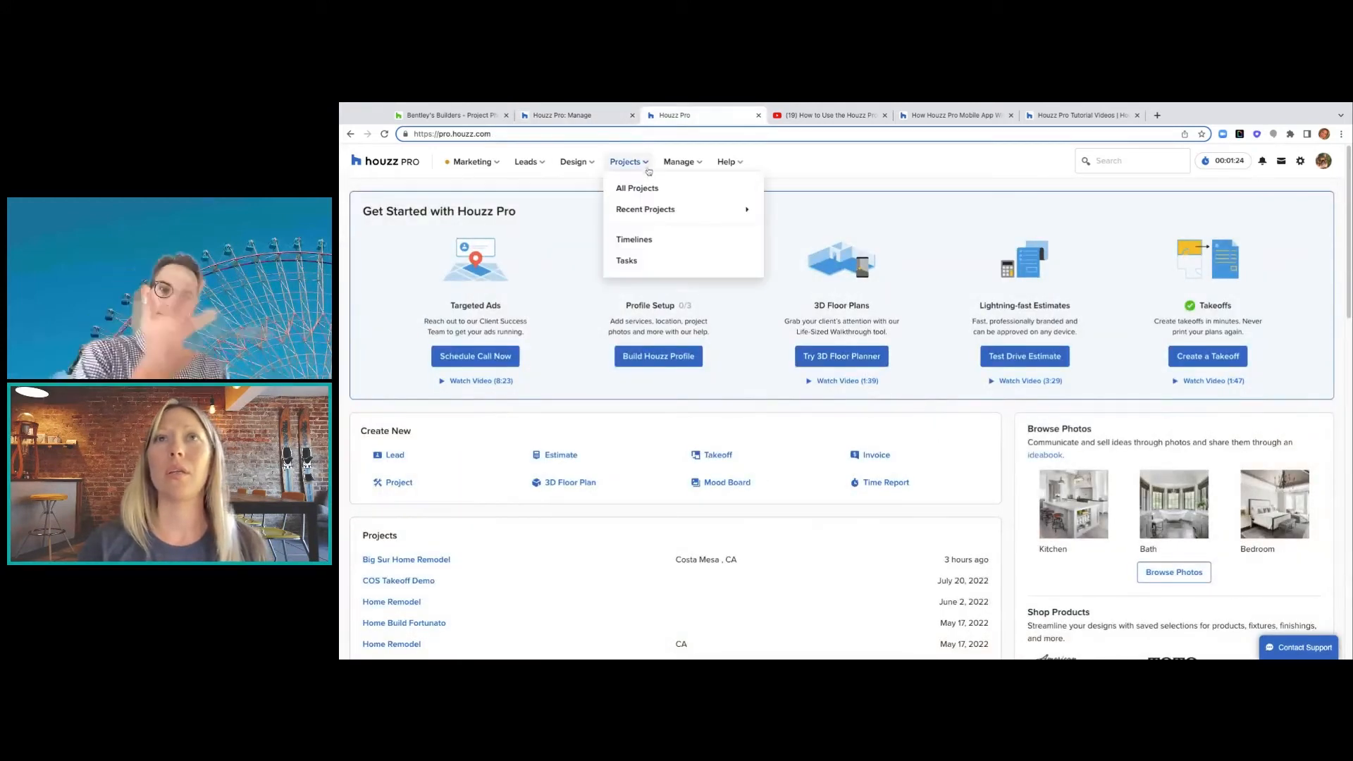
mouse_move(656, 211)
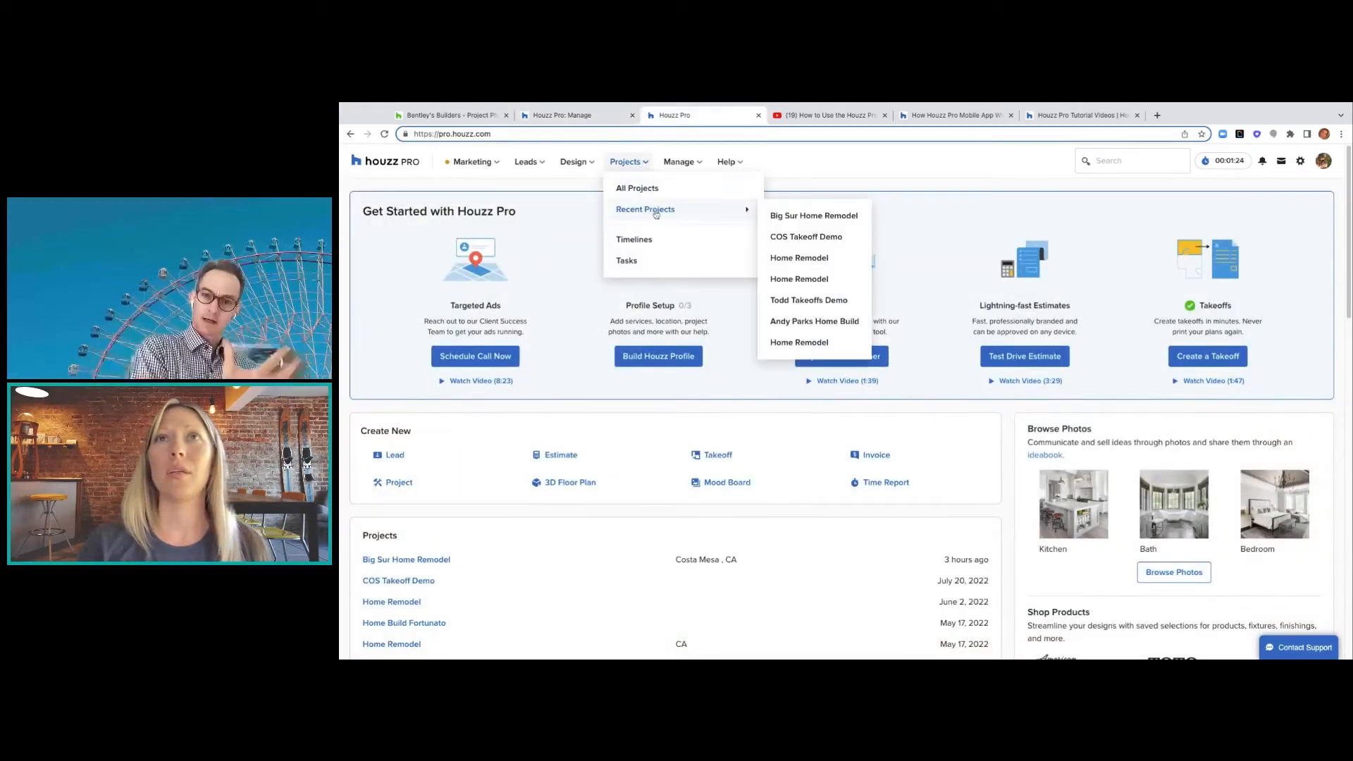
left_click(797, 219)
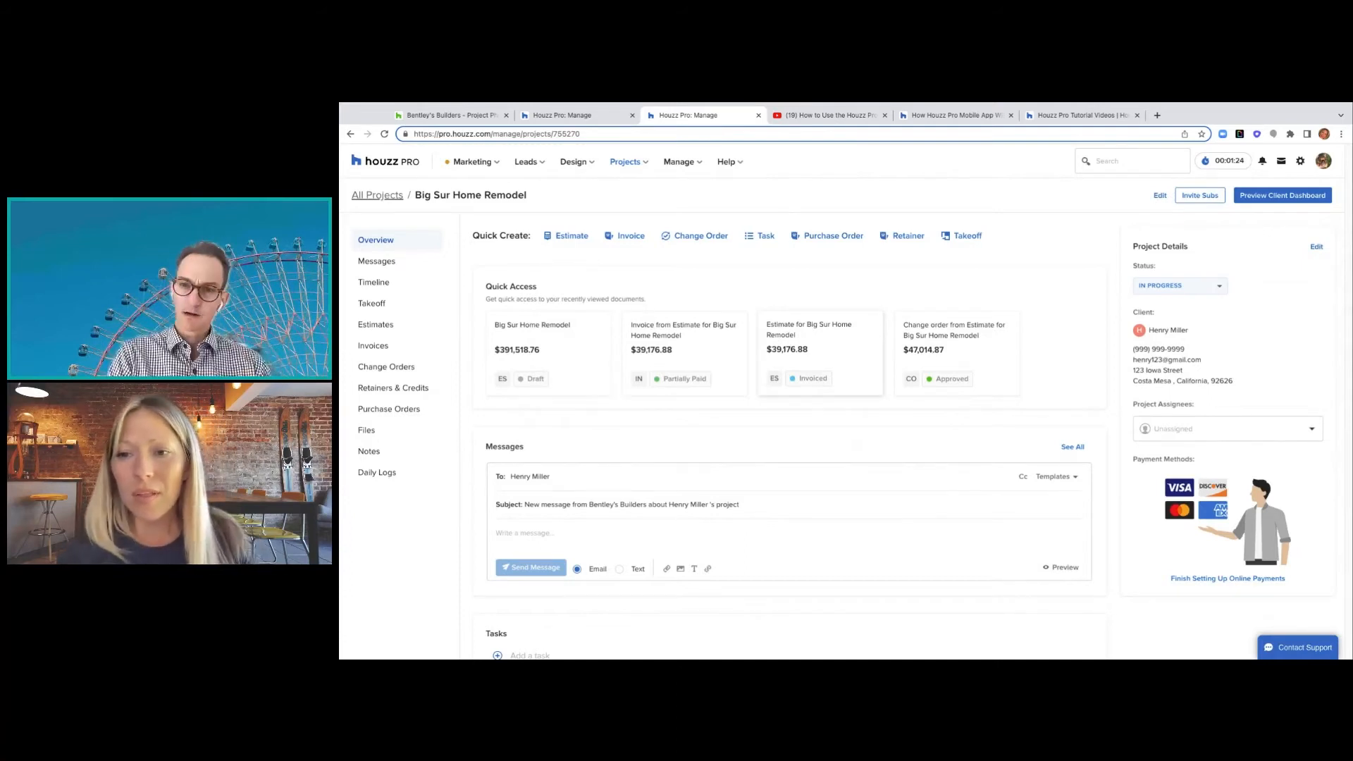
left_click(375, 325)
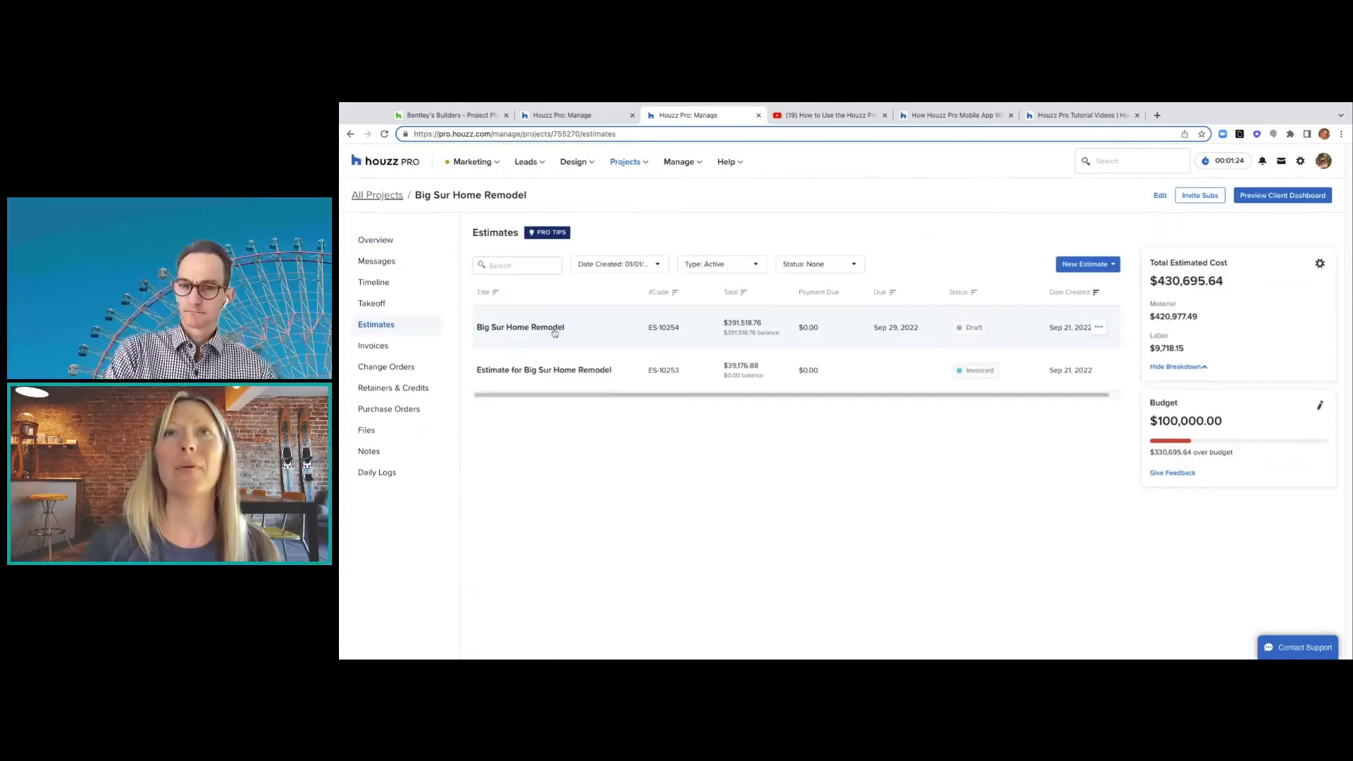
left_click(527, 377)
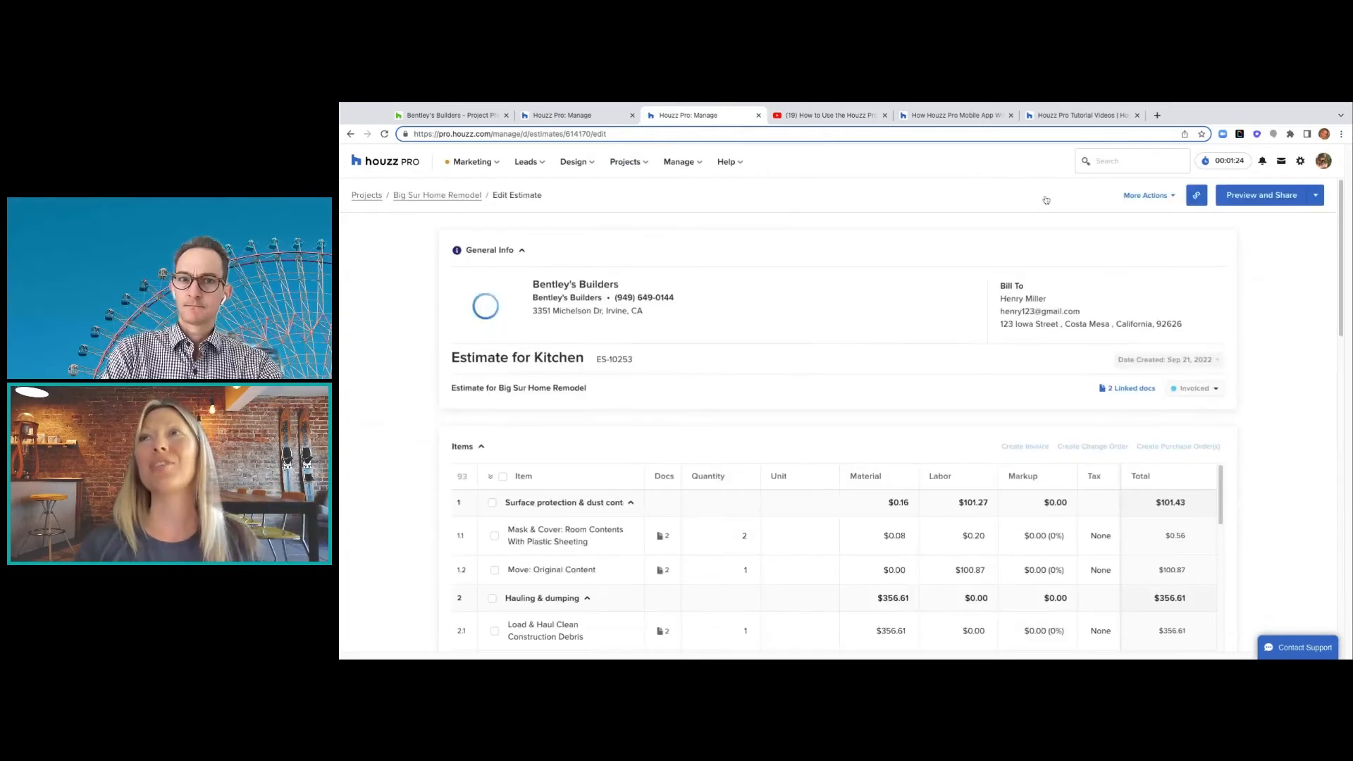
- Review the estimate's further actions, then preview Big Sur Home Remodel's client dashboard from Overview
left_click(1173, 197)
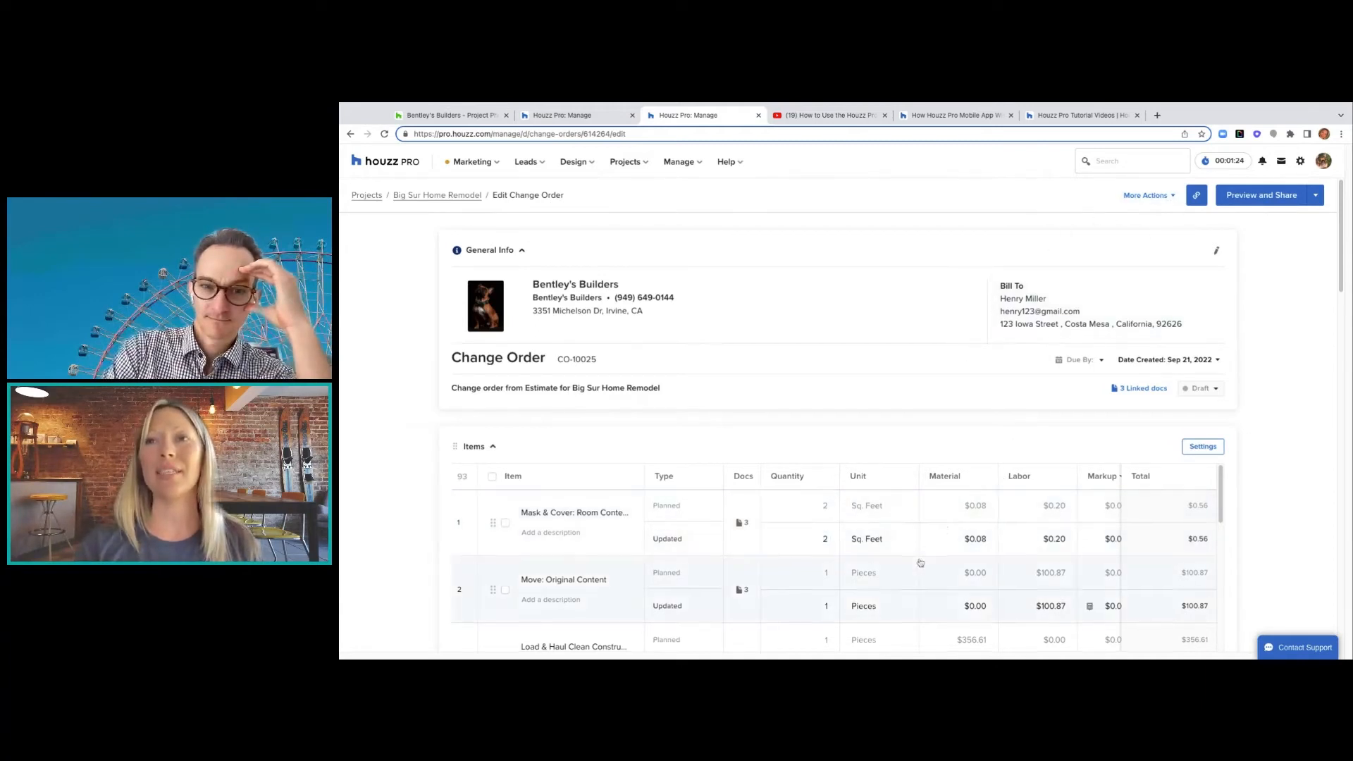
scroll(921, 562, "down", 2)
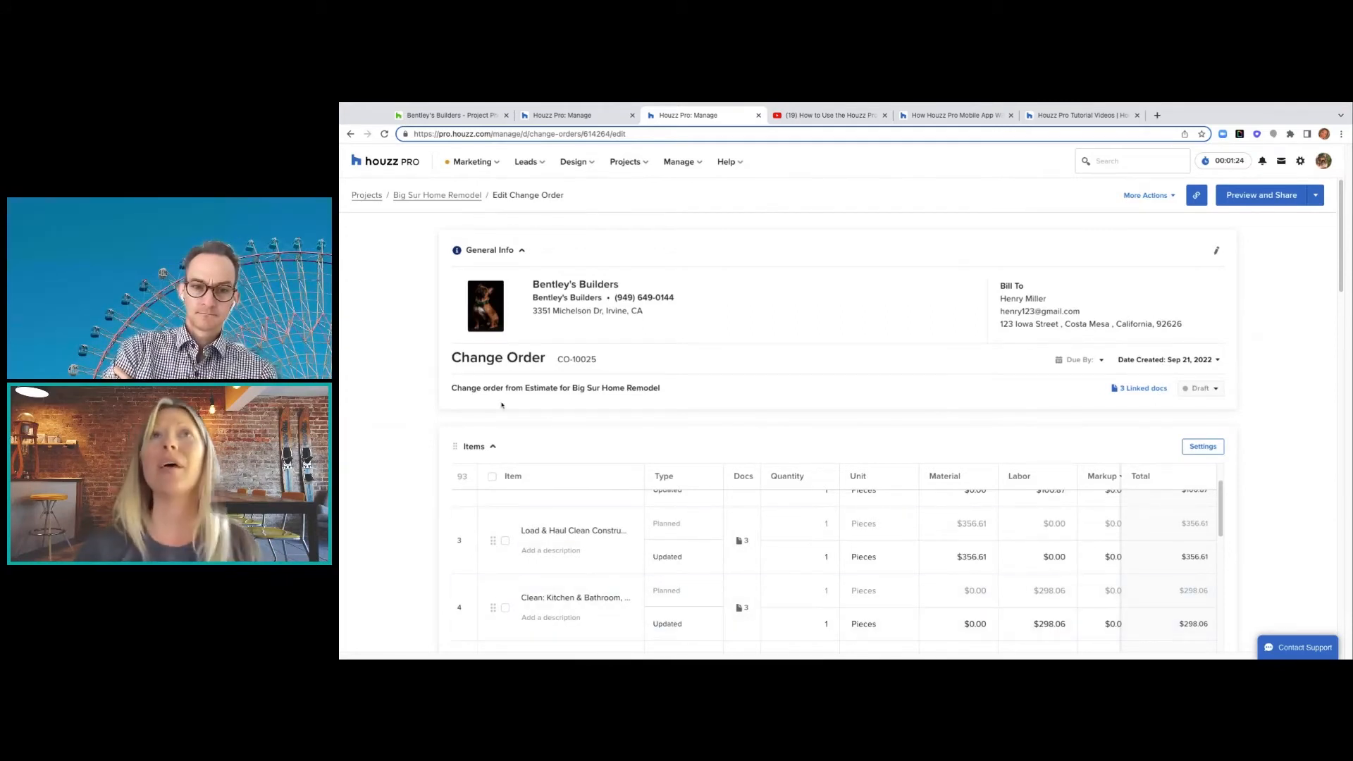
left_click(437, 198)
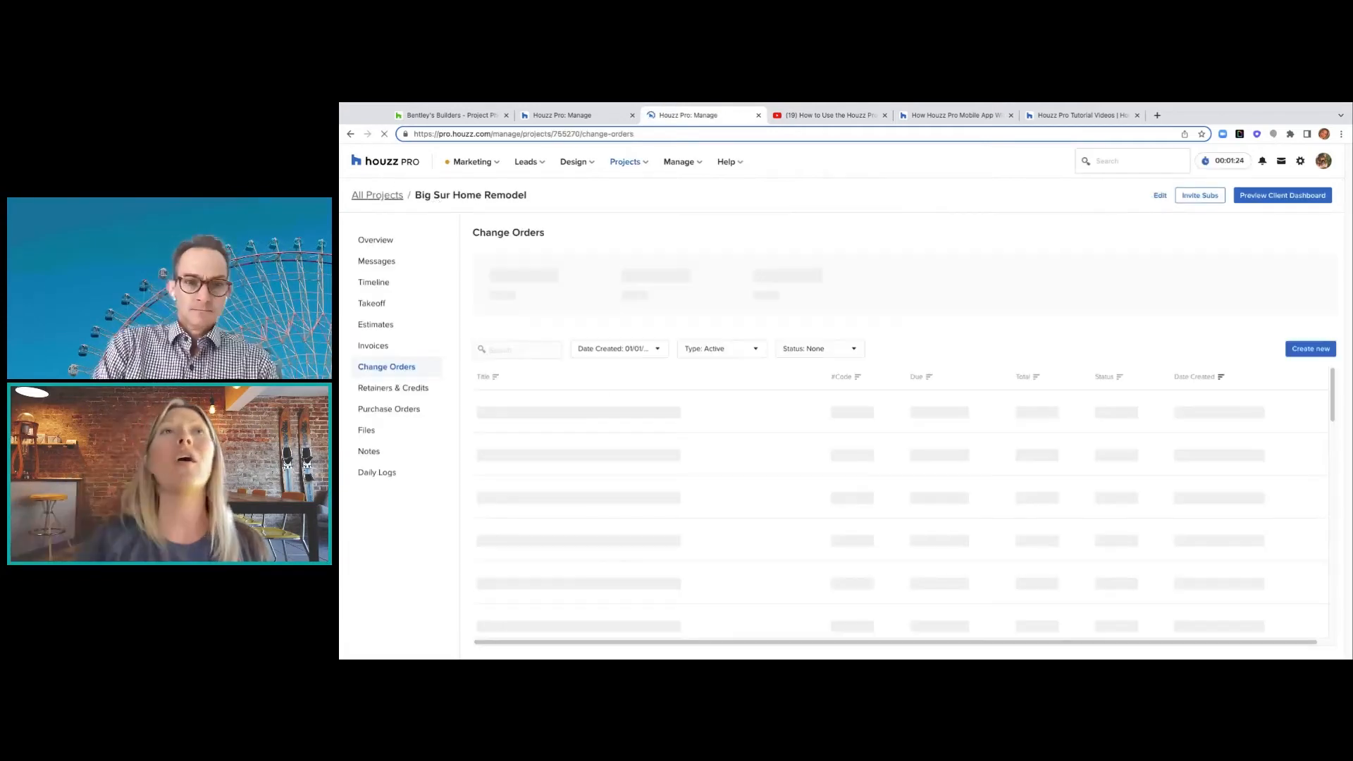
left_click(375, 242)
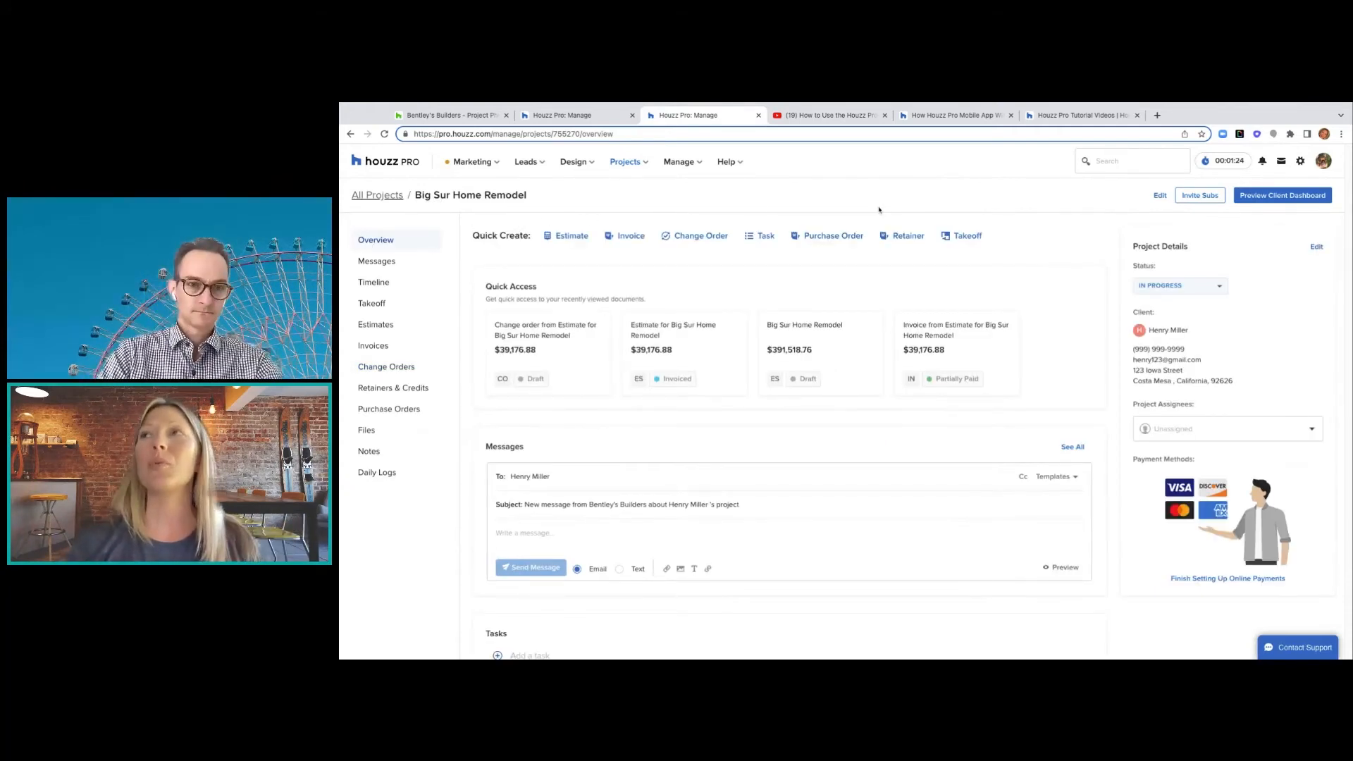
left_click(1271, 201)
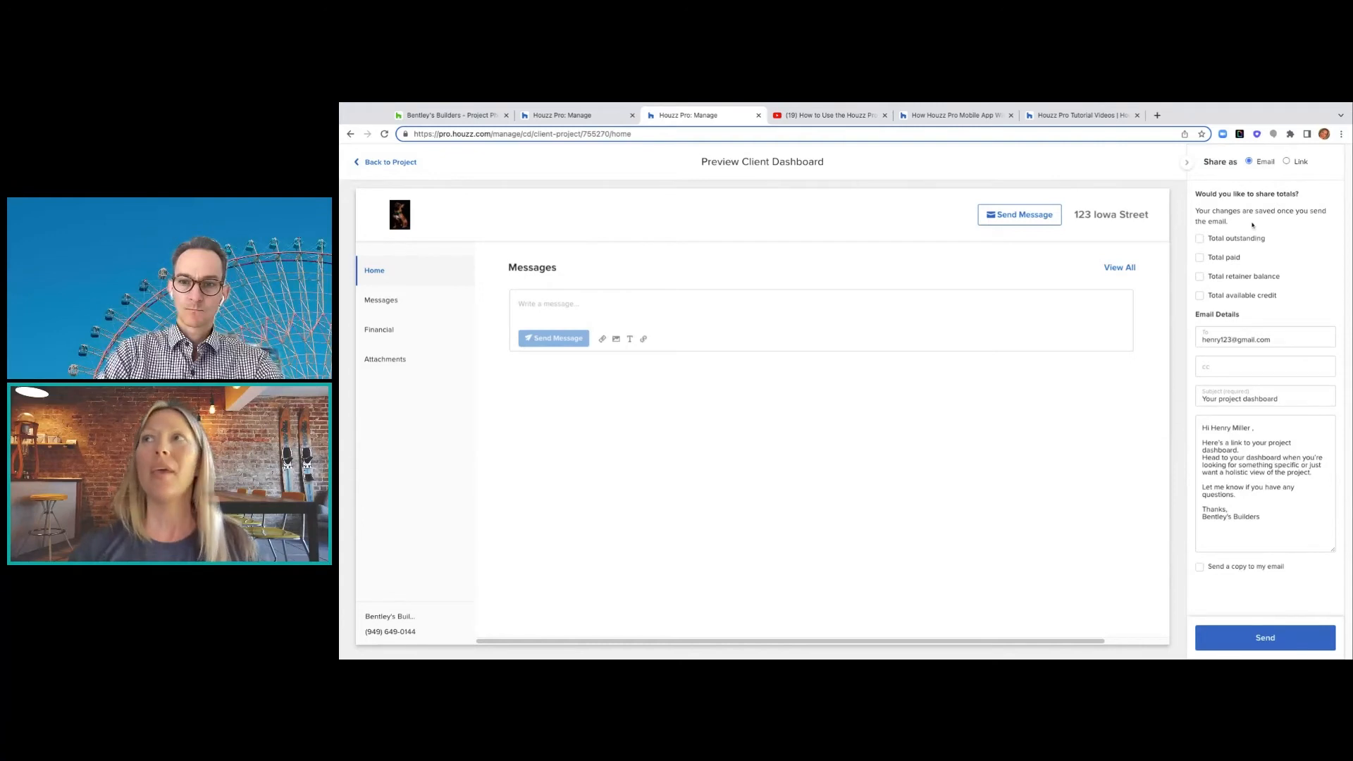
- Show Total Outstanding, Total Paid, Retainer Balance and Total Available Credit on the client dashboard
left_click(1200, 240)
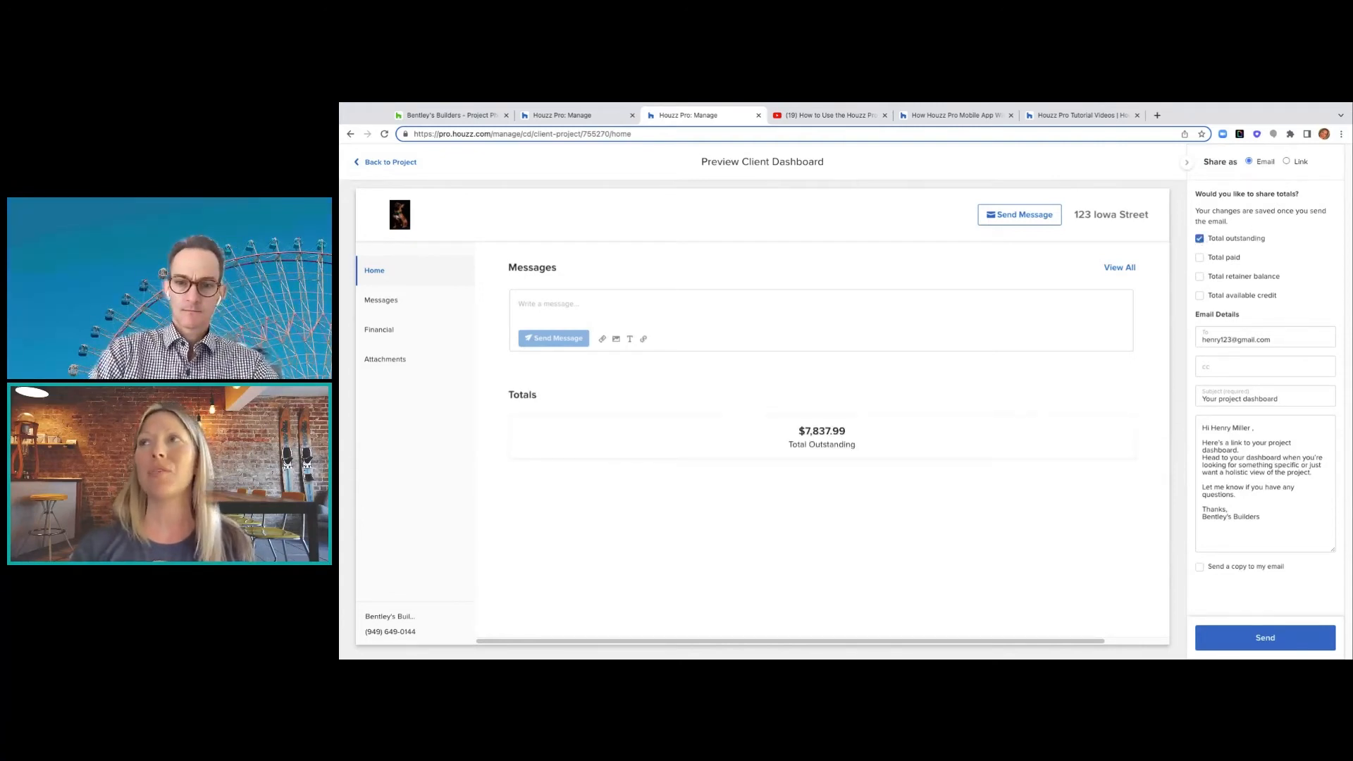
left_click(1200, 258)
left_click(1201, 277)
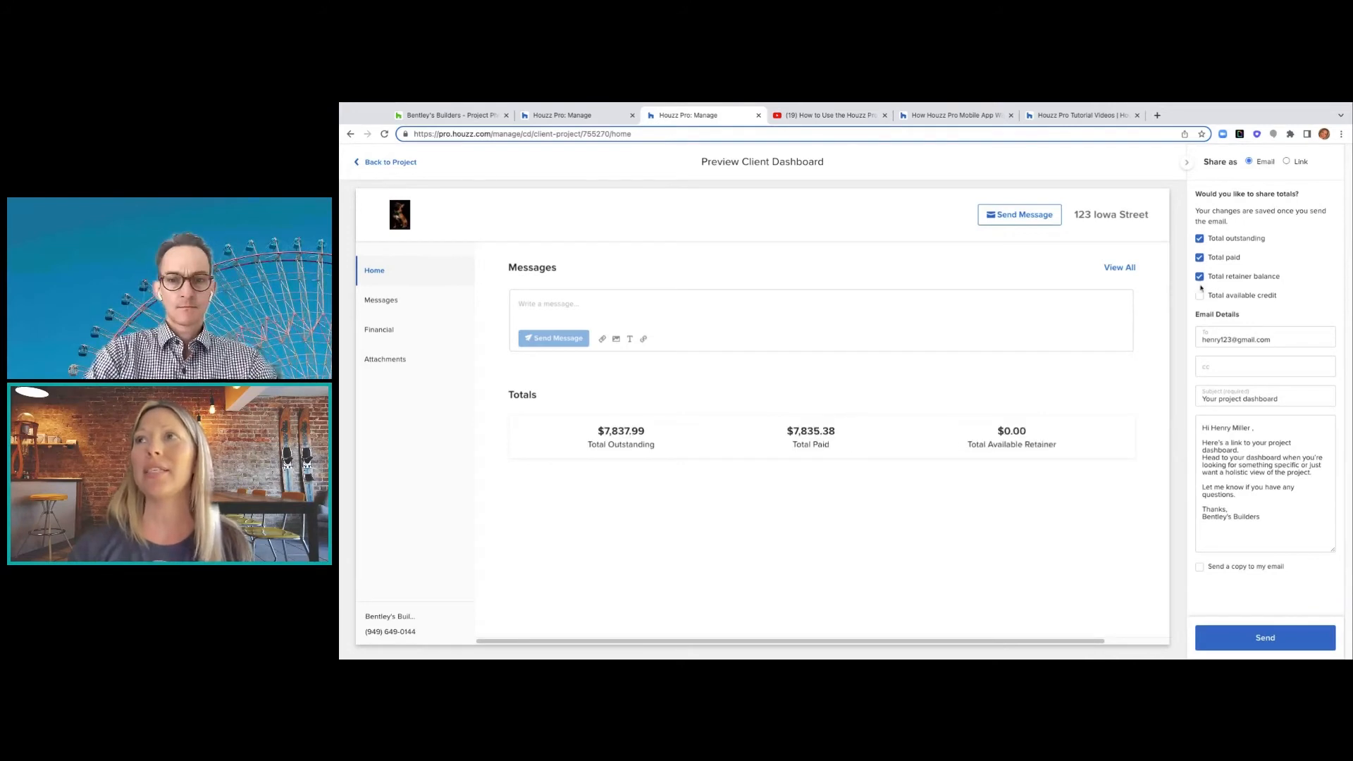
left_click(1201, 297)
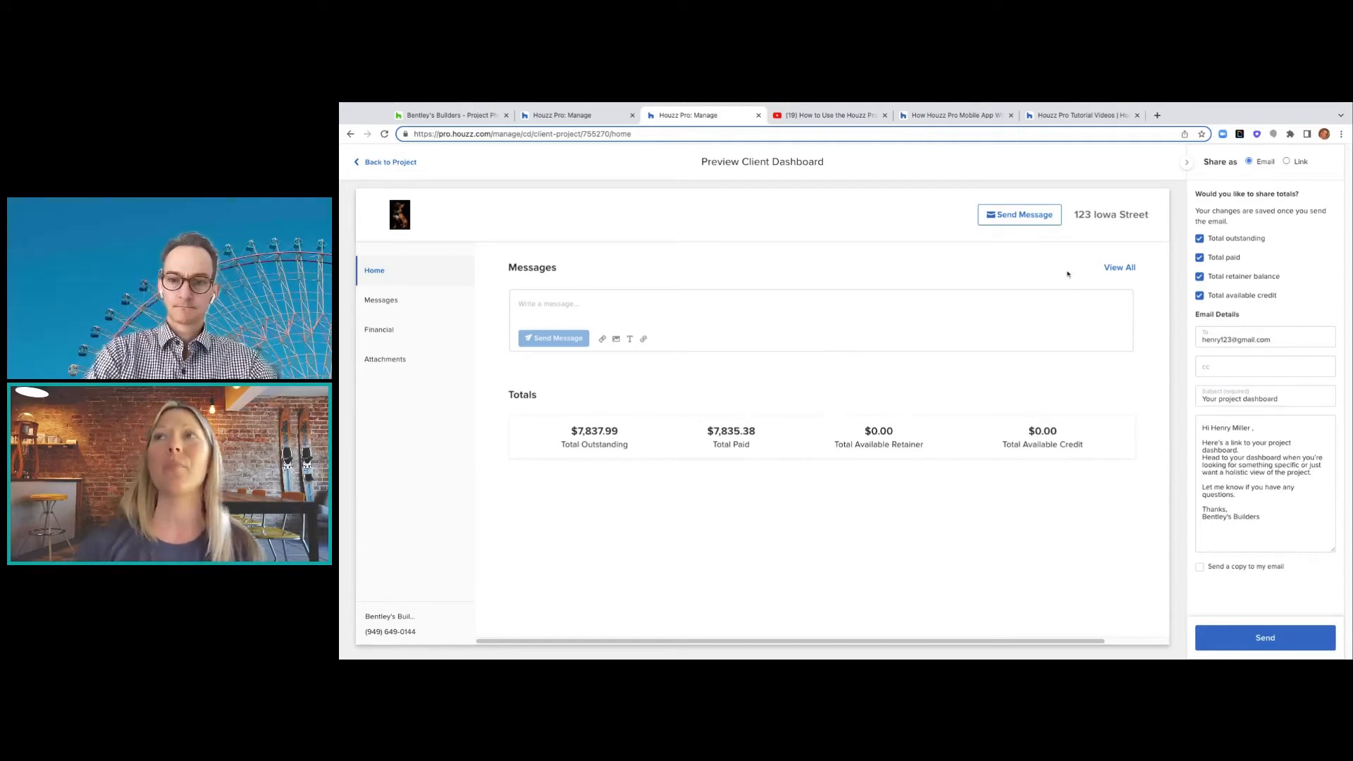
- Expand the Financial section's change orders, then go back to the project overview
left_click(379, 334)
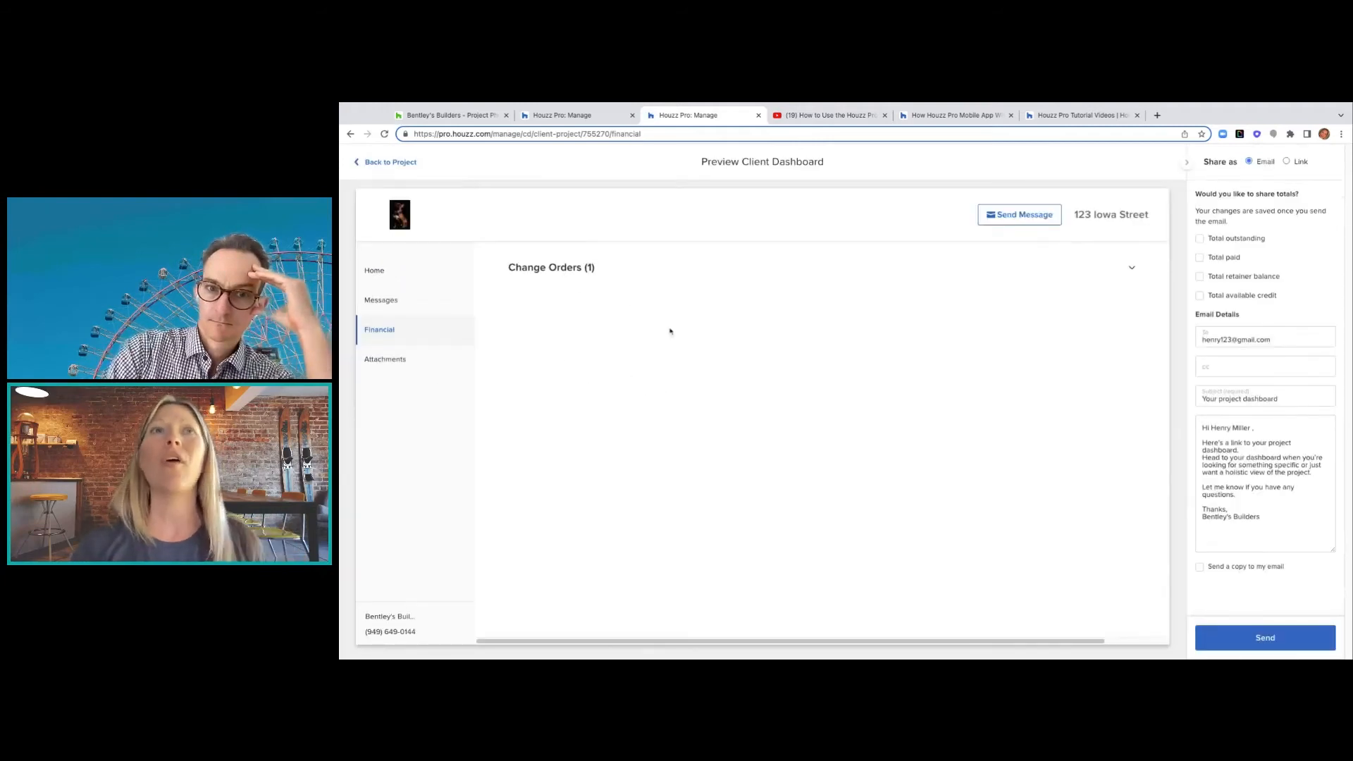
left_click(1132, 271)
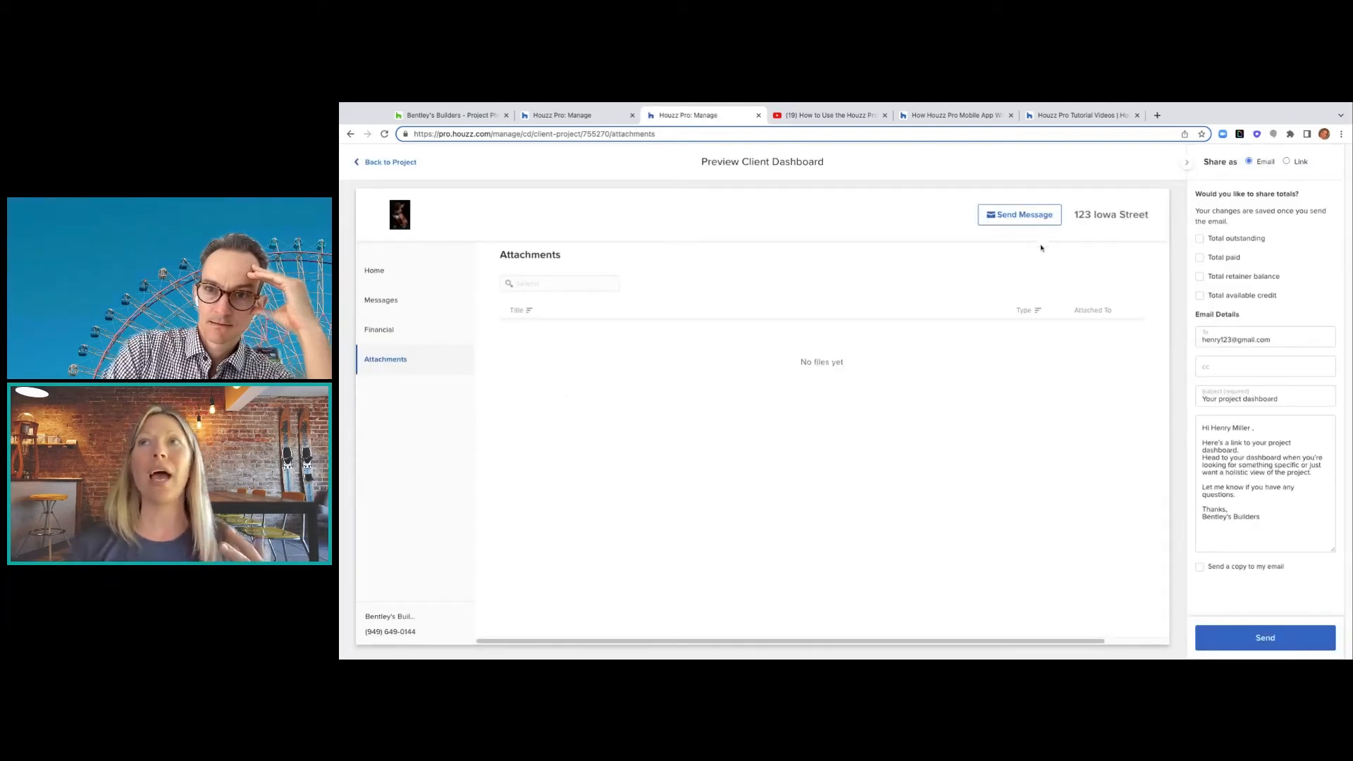
left_click(406, 161)
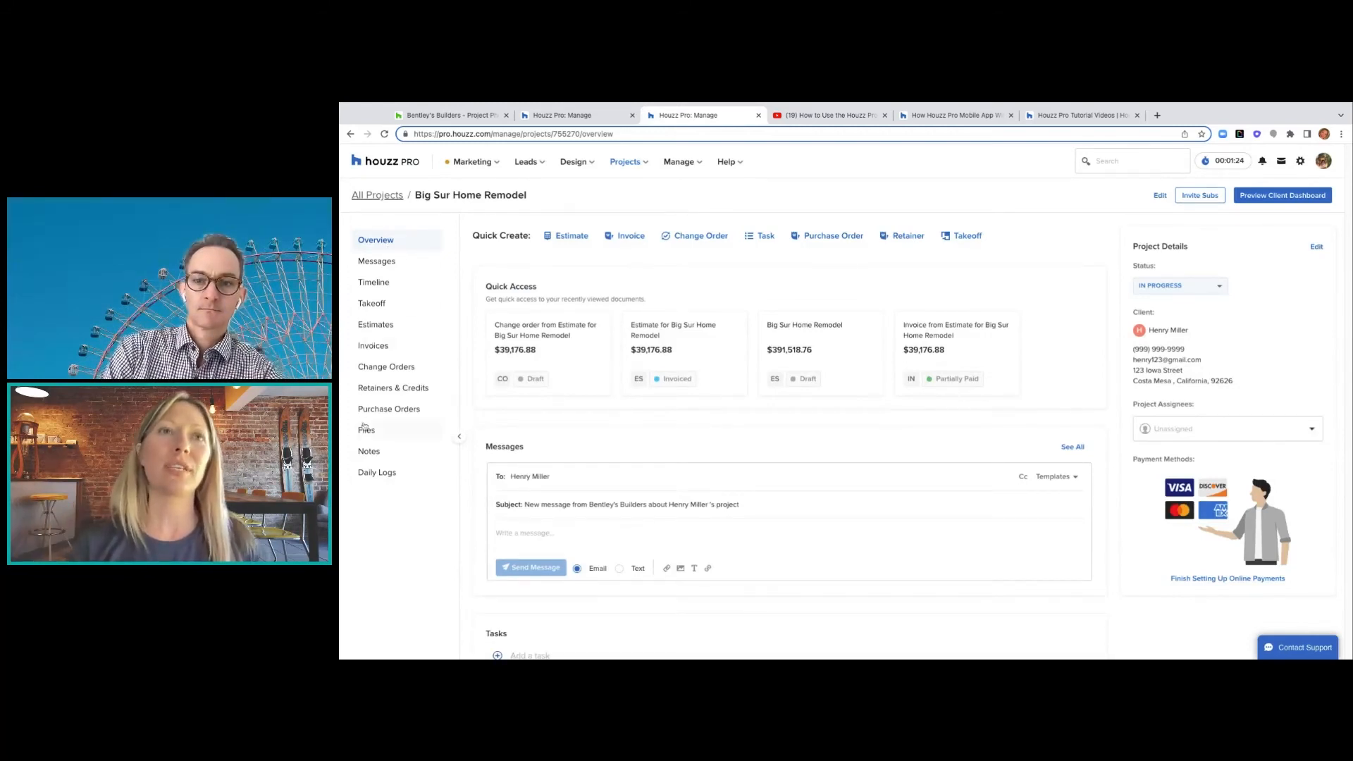
- Create a blank daily log for September 21, 2022 recapping the completed CO-10024 review, ready to share
left_click(377, 473)
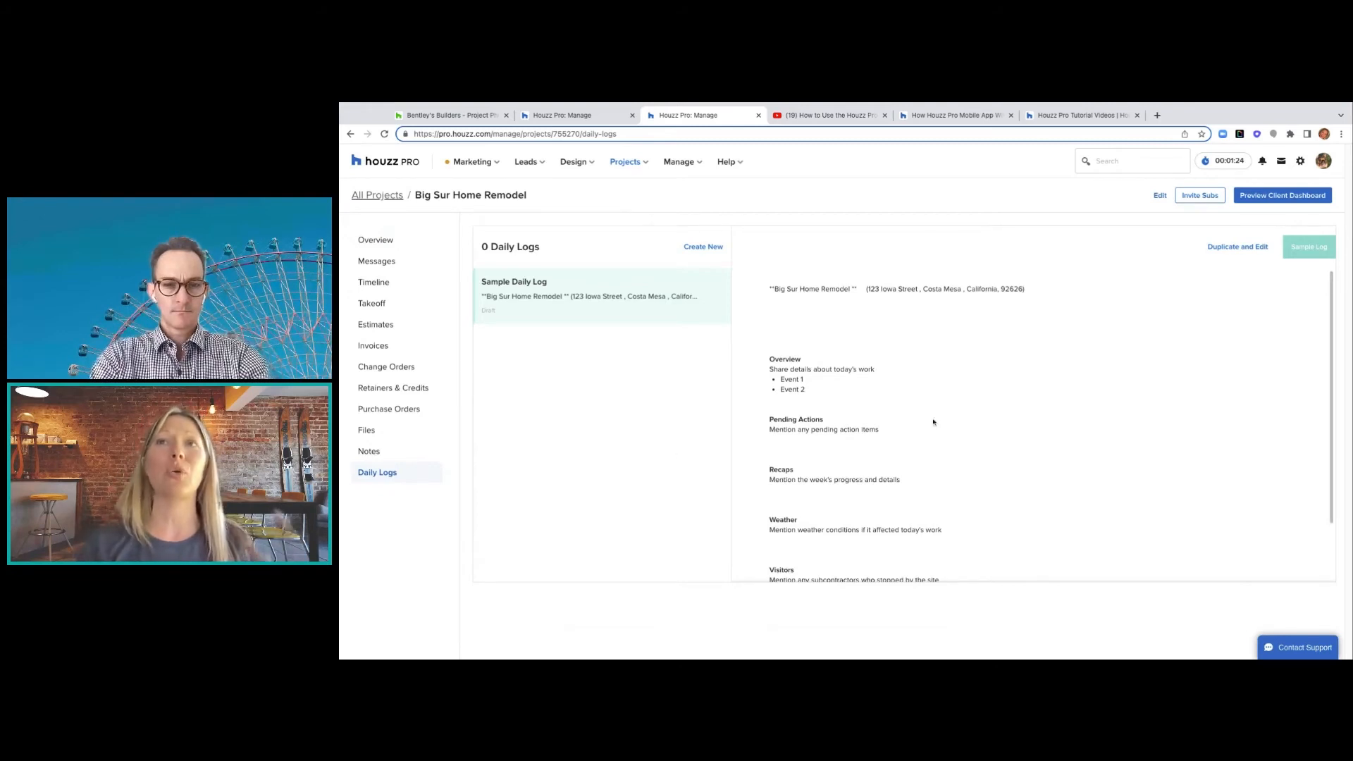
scroll(903, 393, "down", 2)
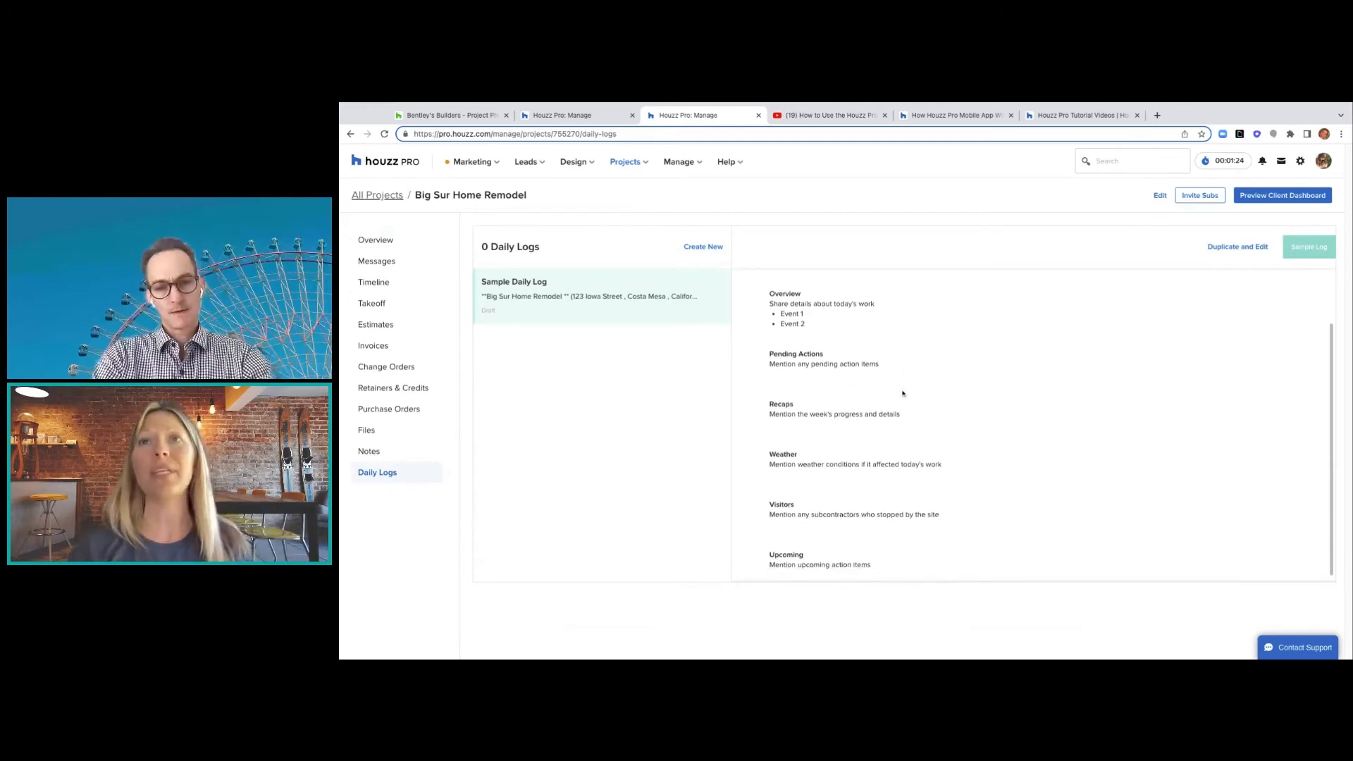
scroll(909, 416, "down", 1)
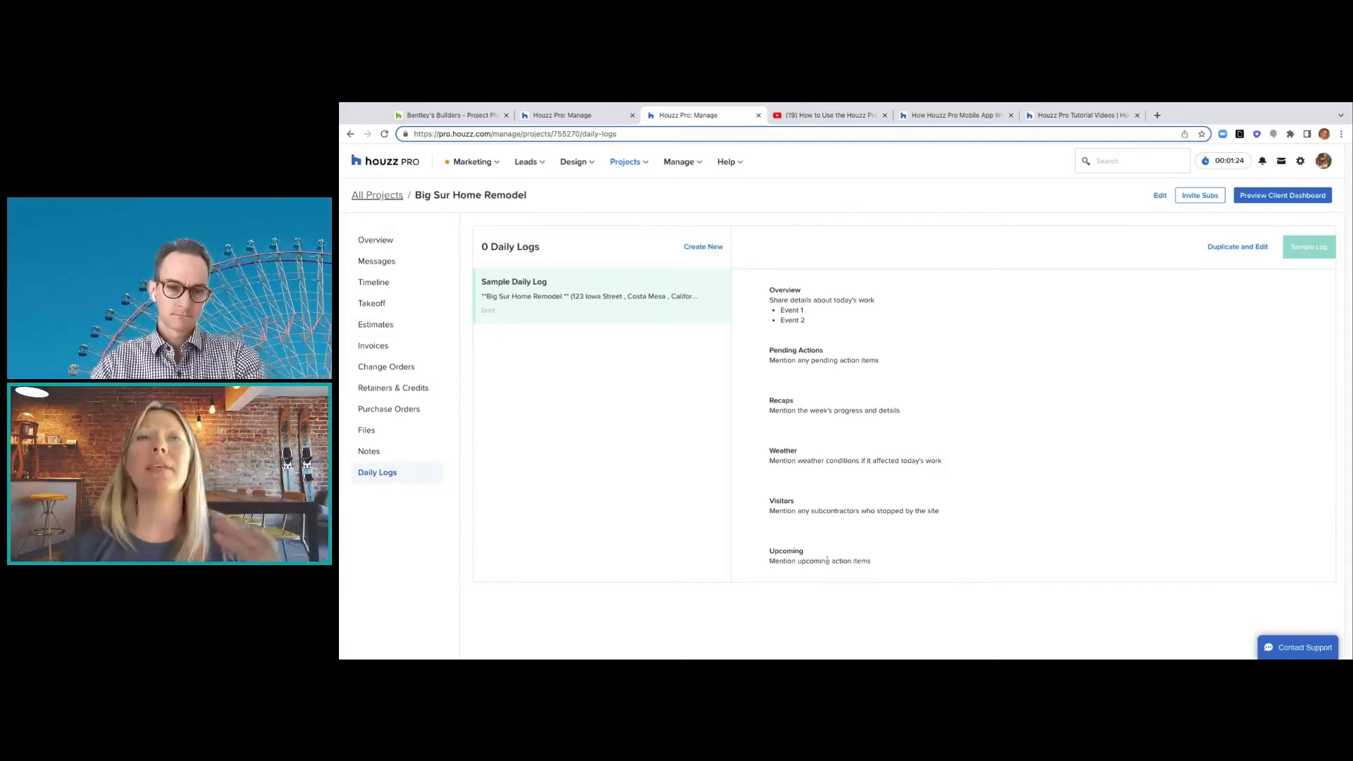
left_click(702, 247)
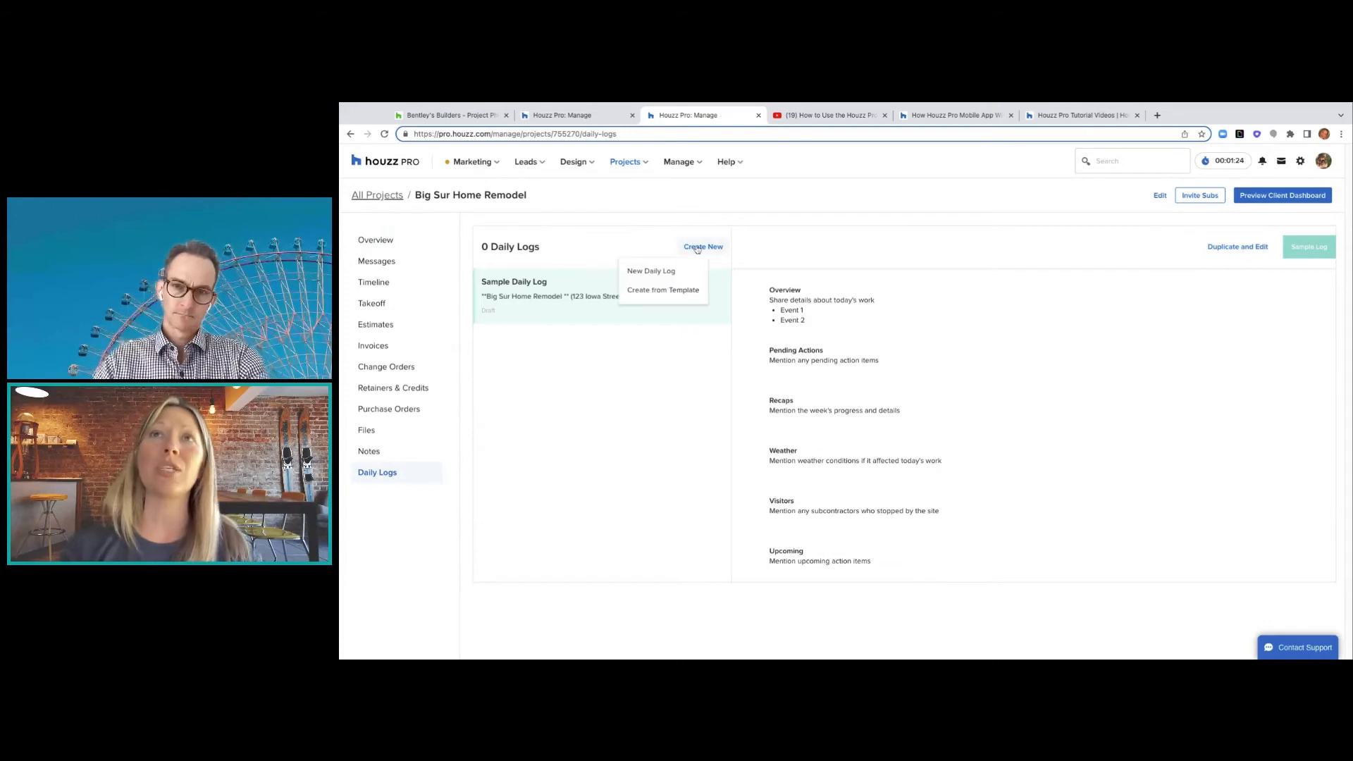
left_click(666, 290)
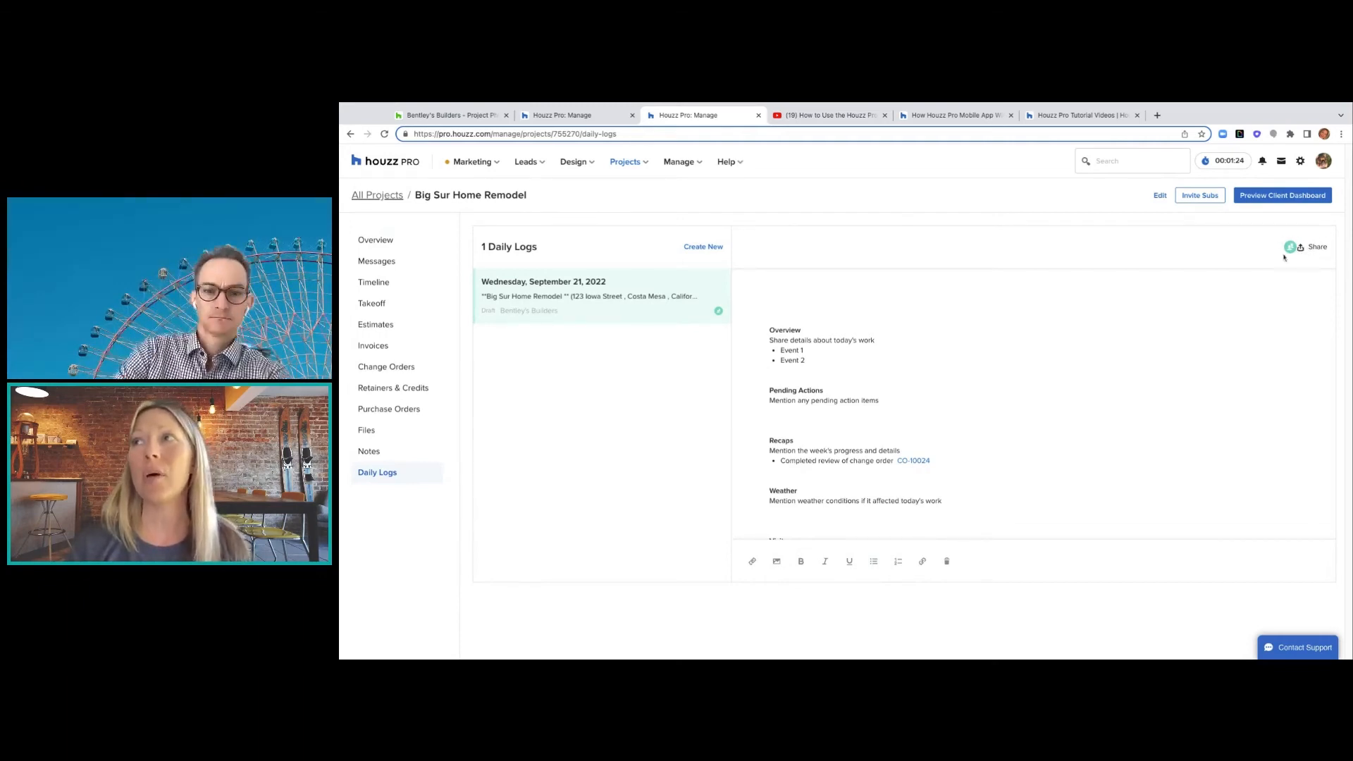
left_click(1307, 252)
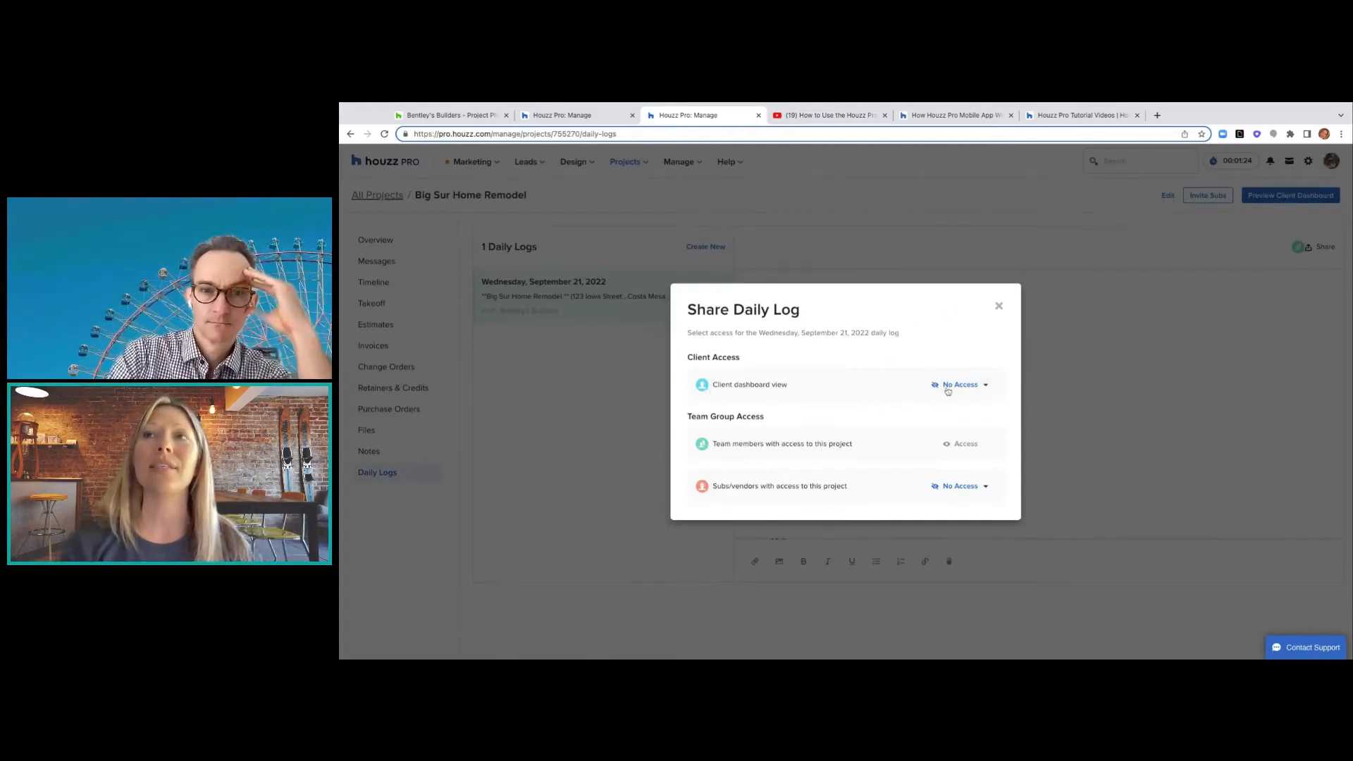
- Set both Client dashboard view and Subs/vendors to Access for the daily log, then close the dialog
left_click(975, 387)
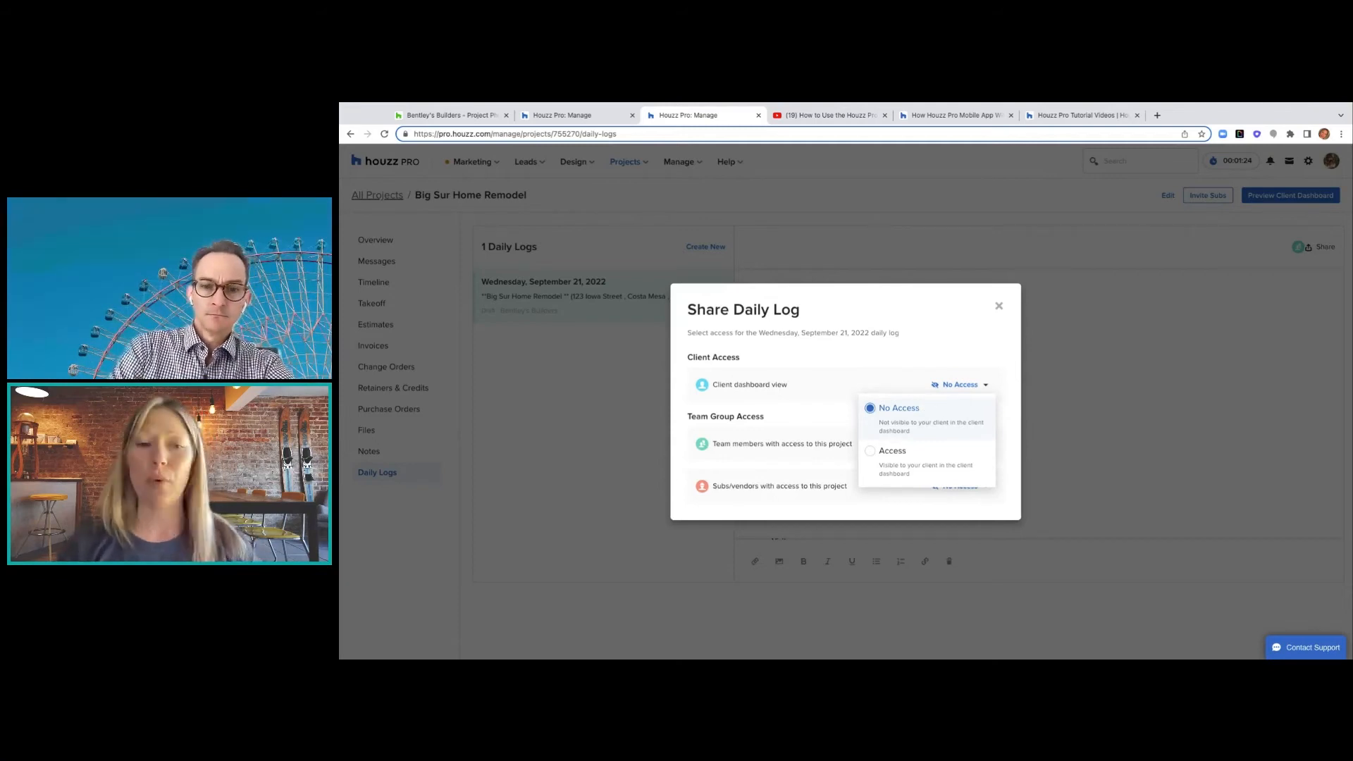
left_click(874, 458)
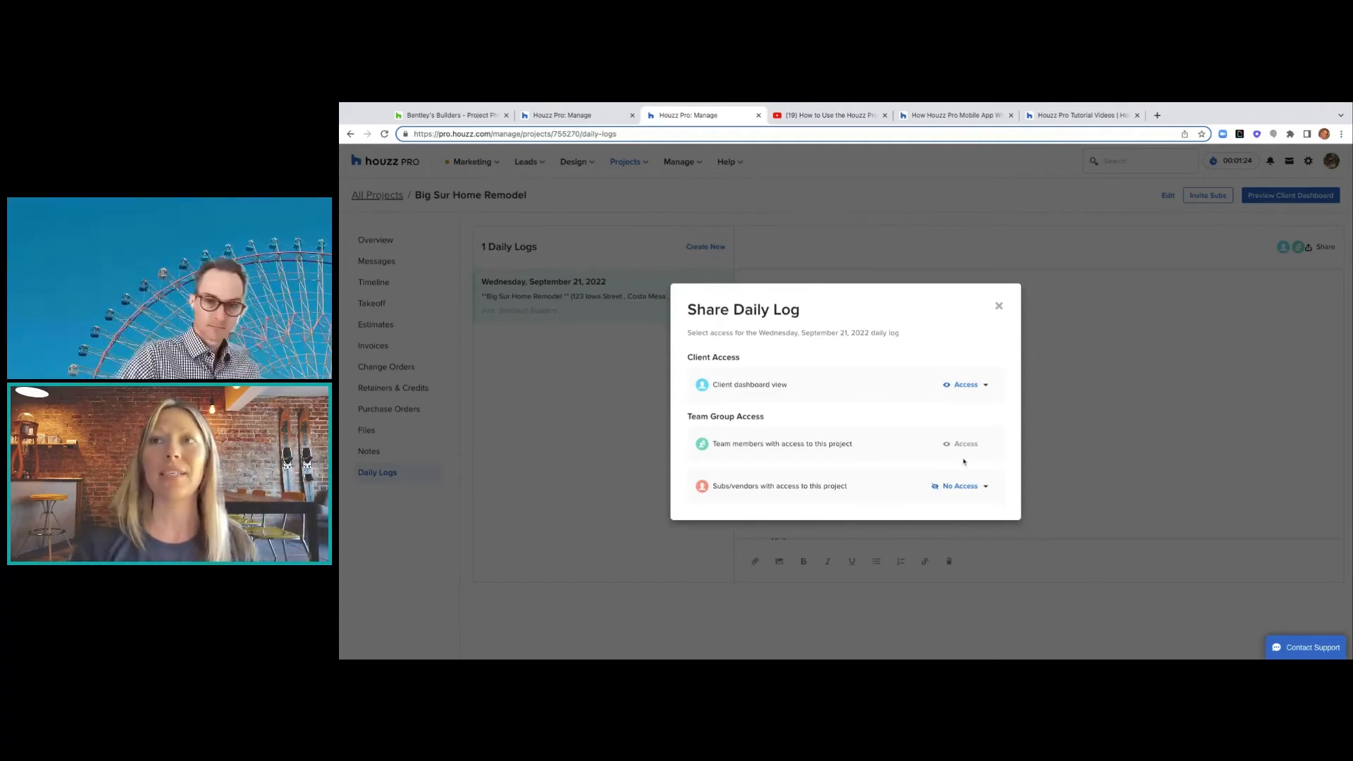
left_click(981, 487)
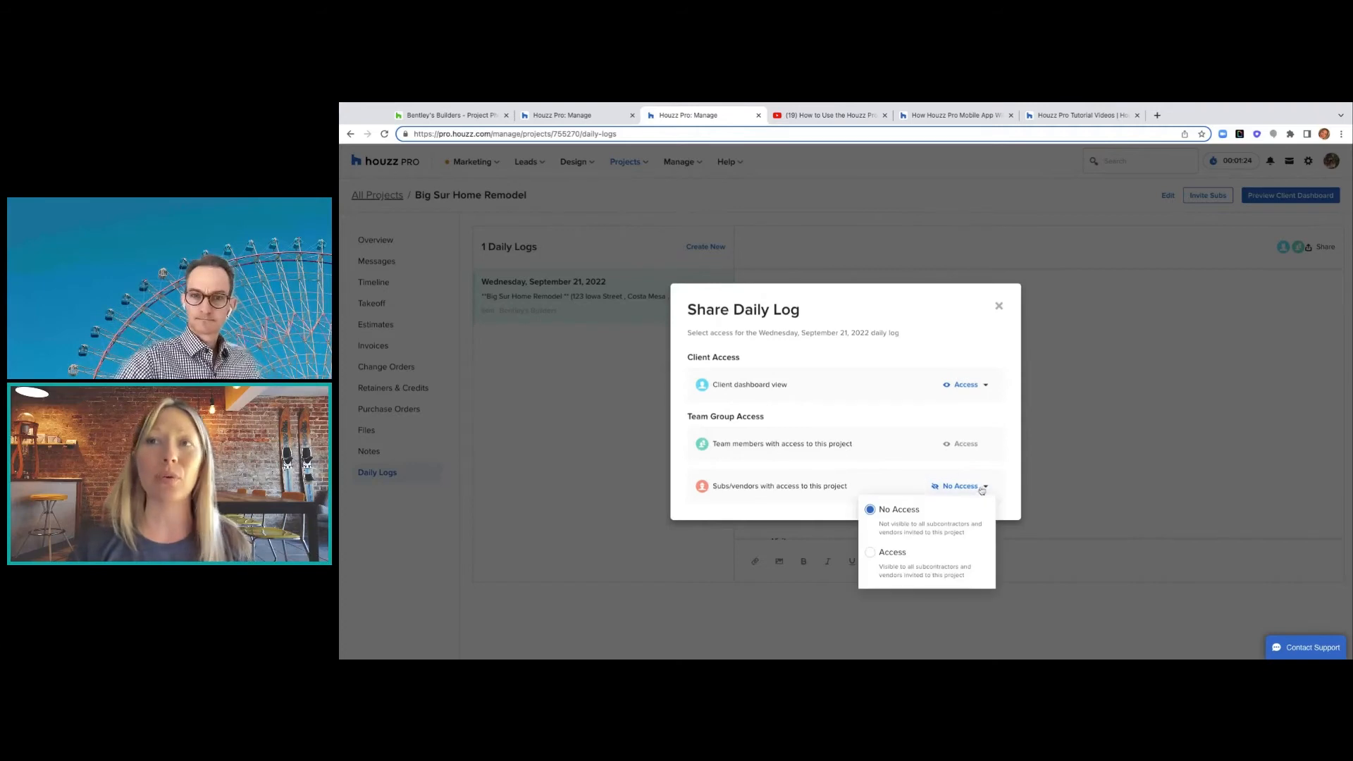
left_click(886, 555)
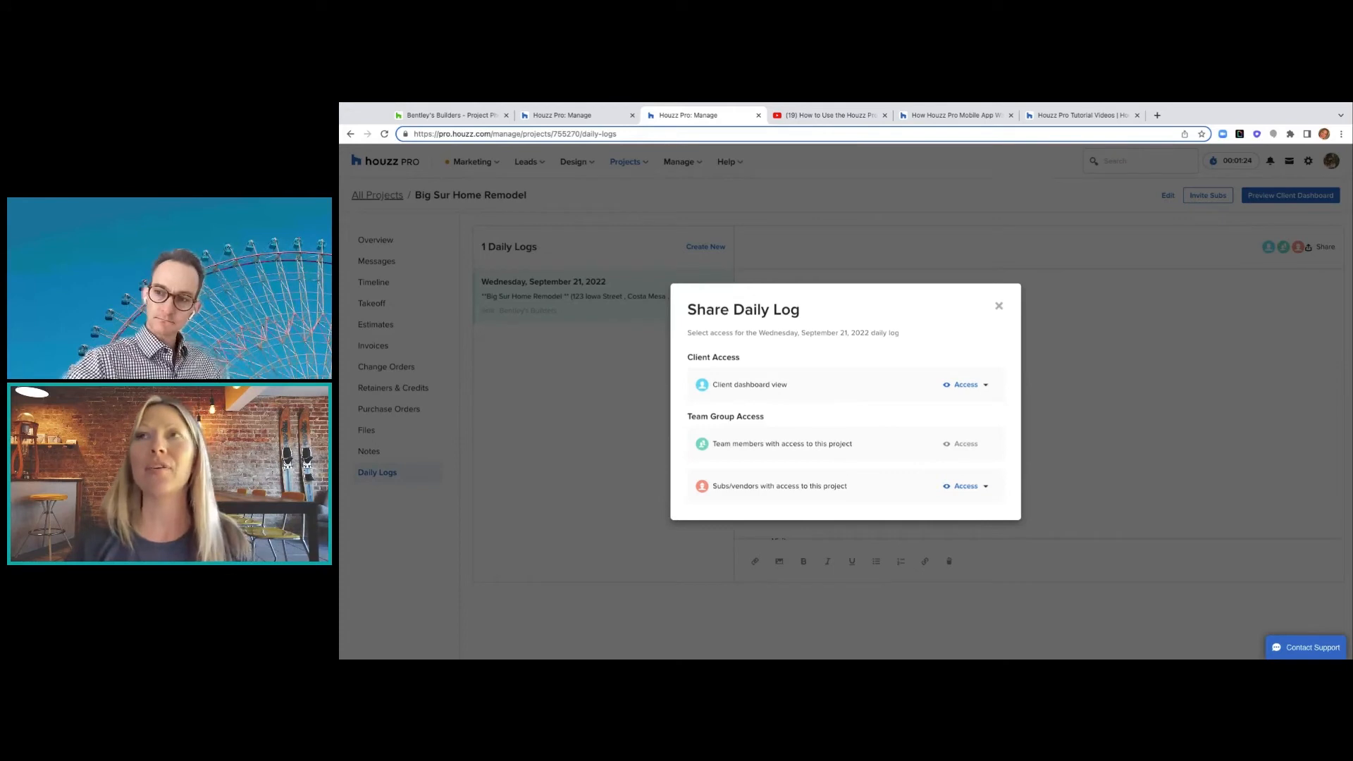
key("Escape")
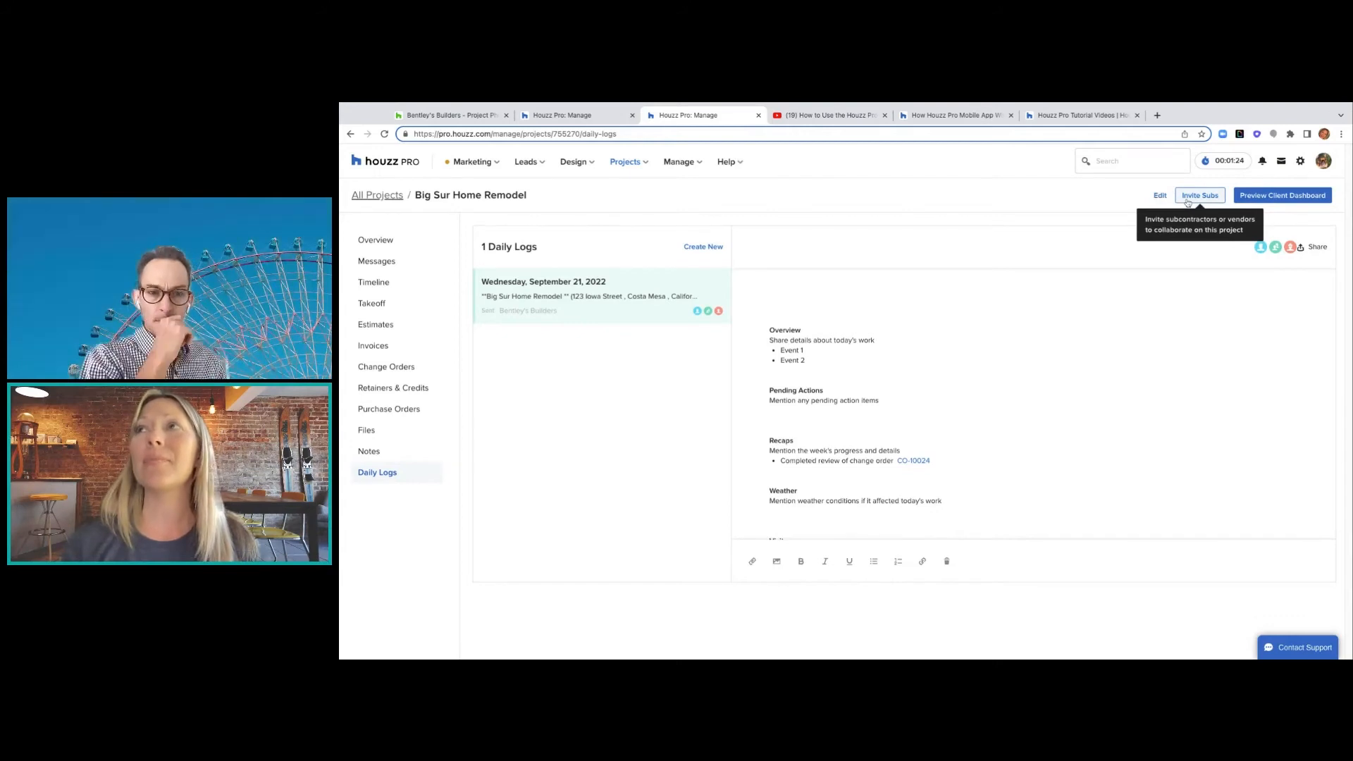
- Check the preview's Daily Logs show the September 21 log with its CO-10024 recap, then return
left_click(1160, 198)
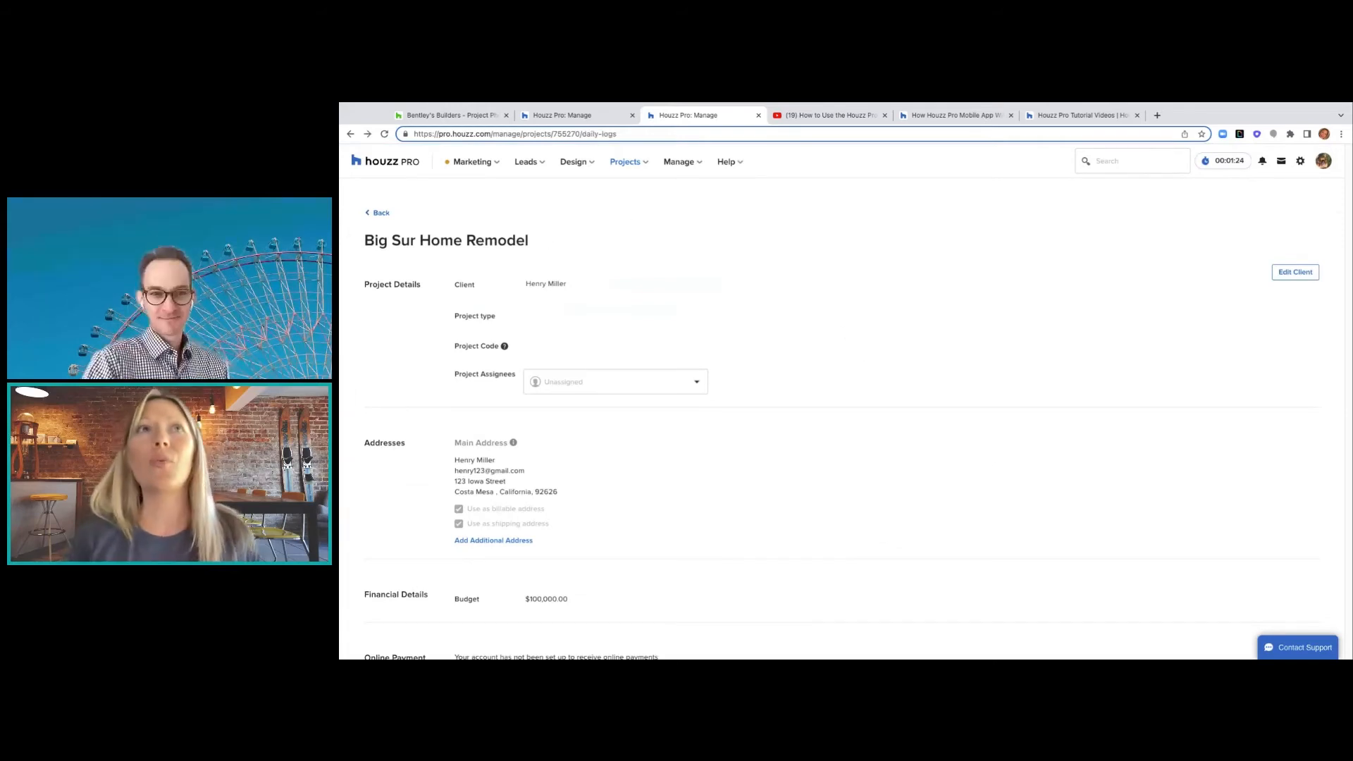
left_click(351, 134)
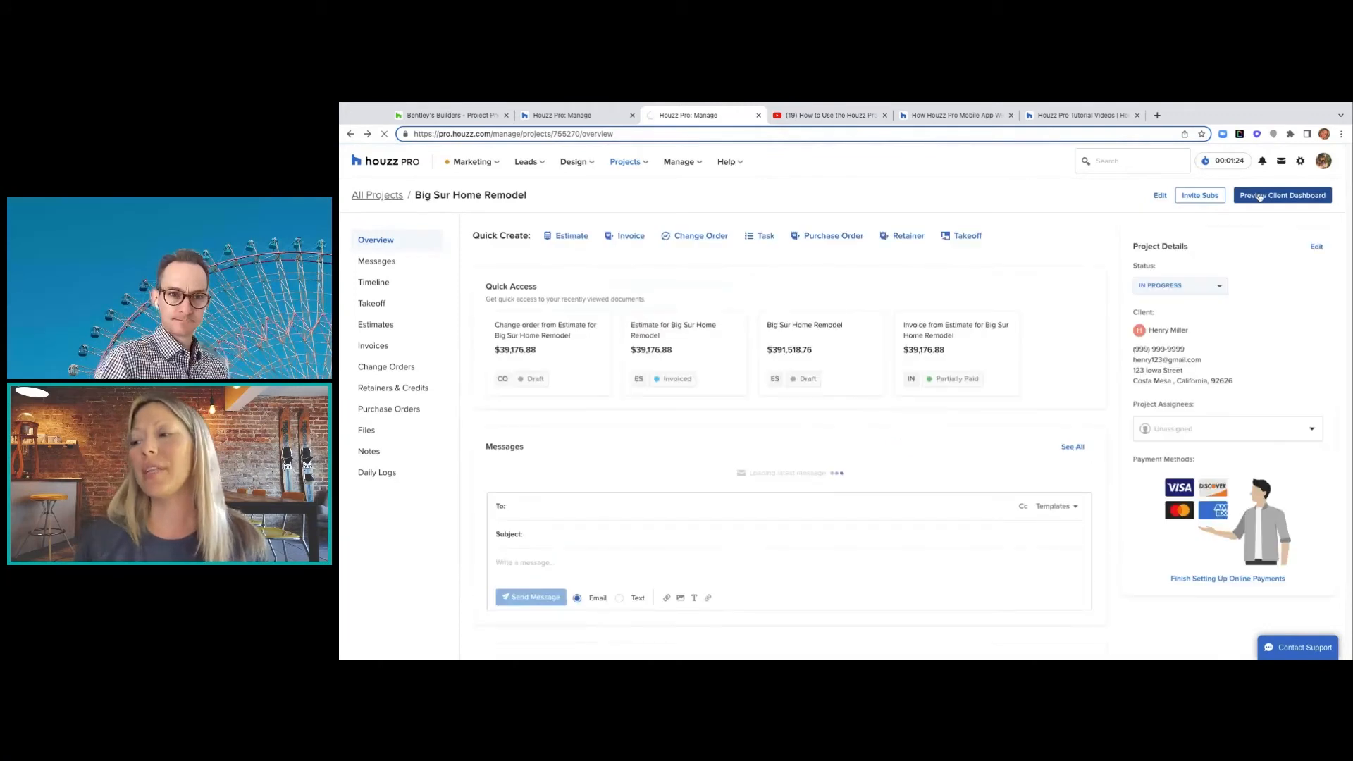
left_click(1259, 196)
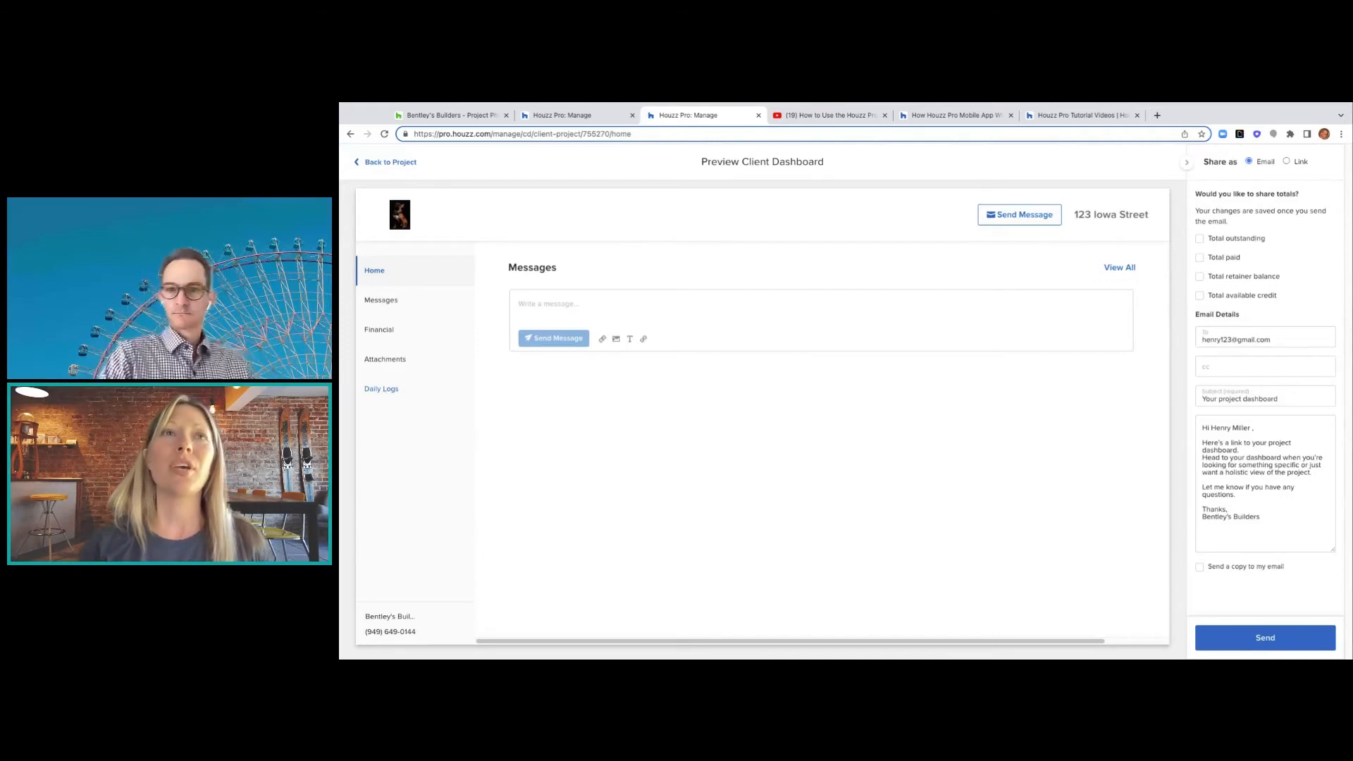
left_click(381, 388)
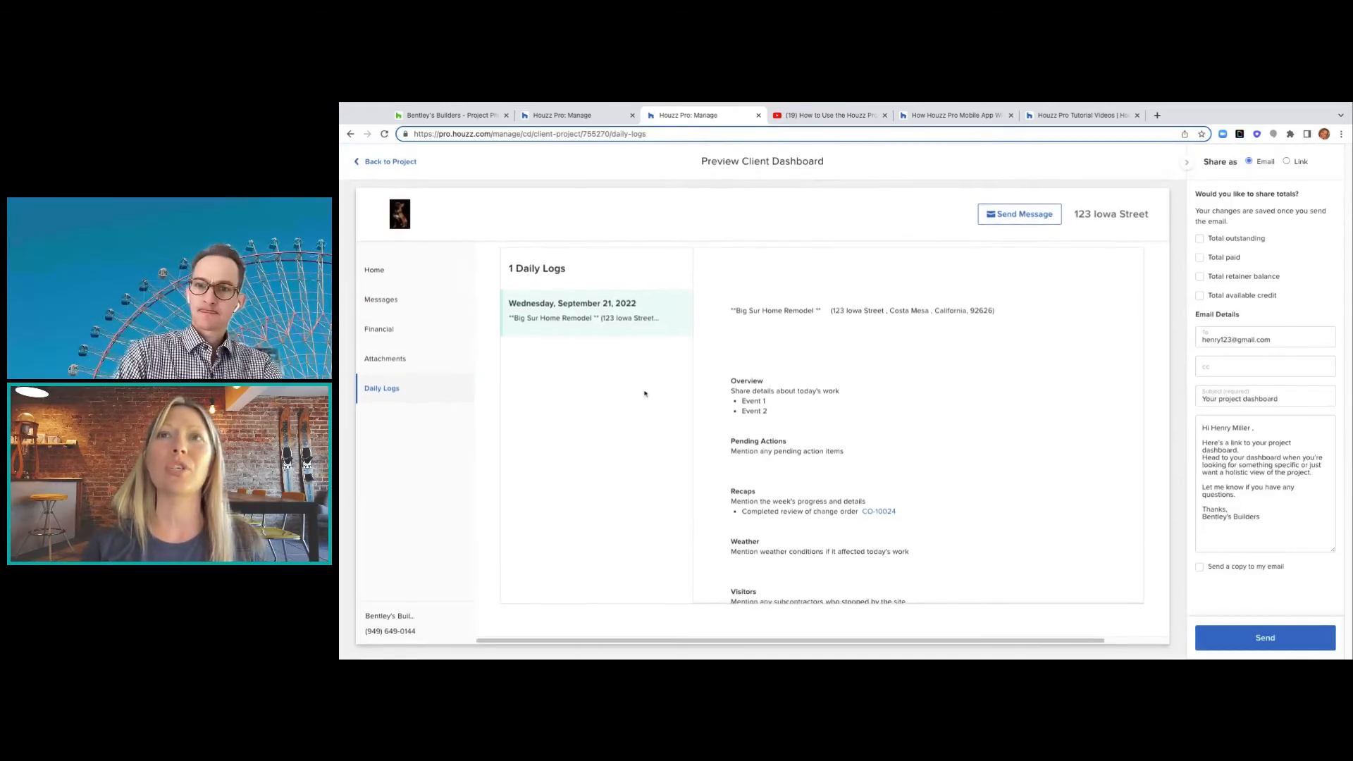
scroll(723, 365, "down", 2)
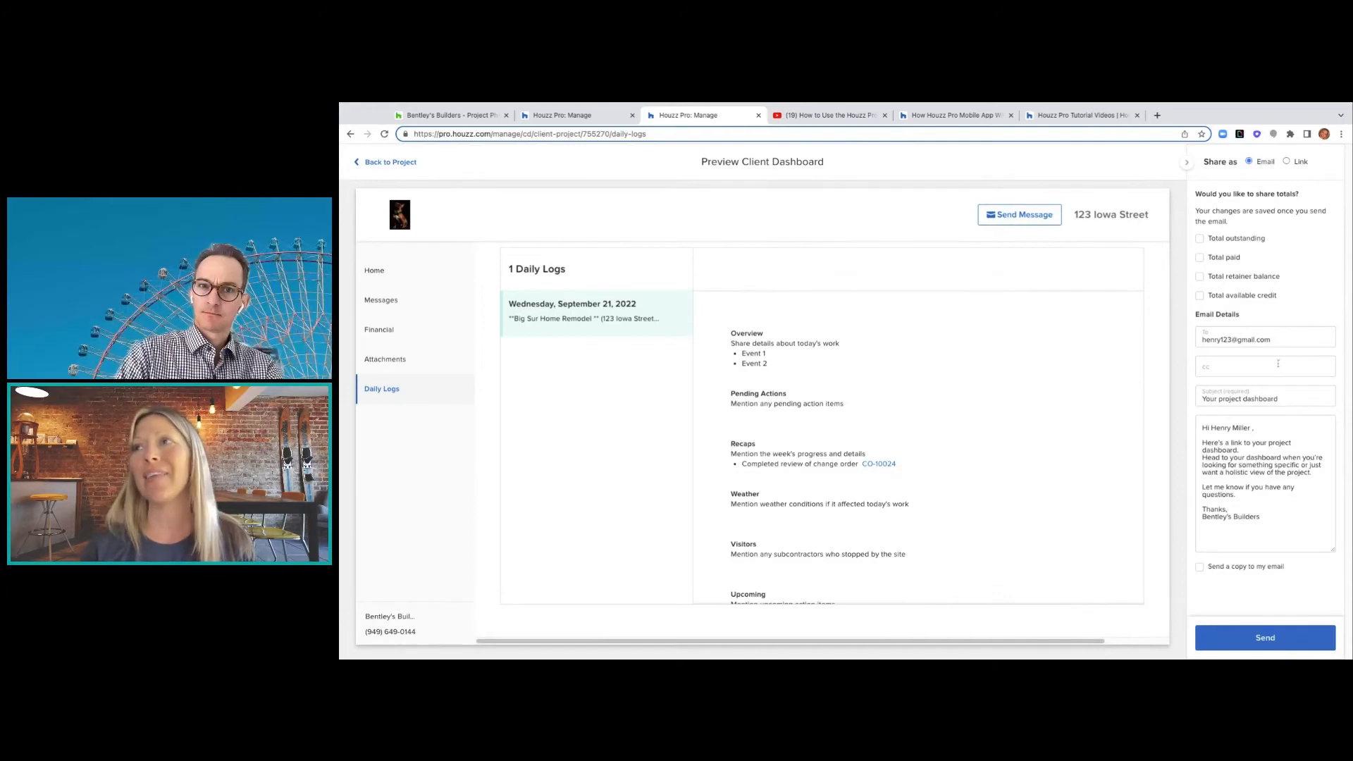
left_click(1278, 364)
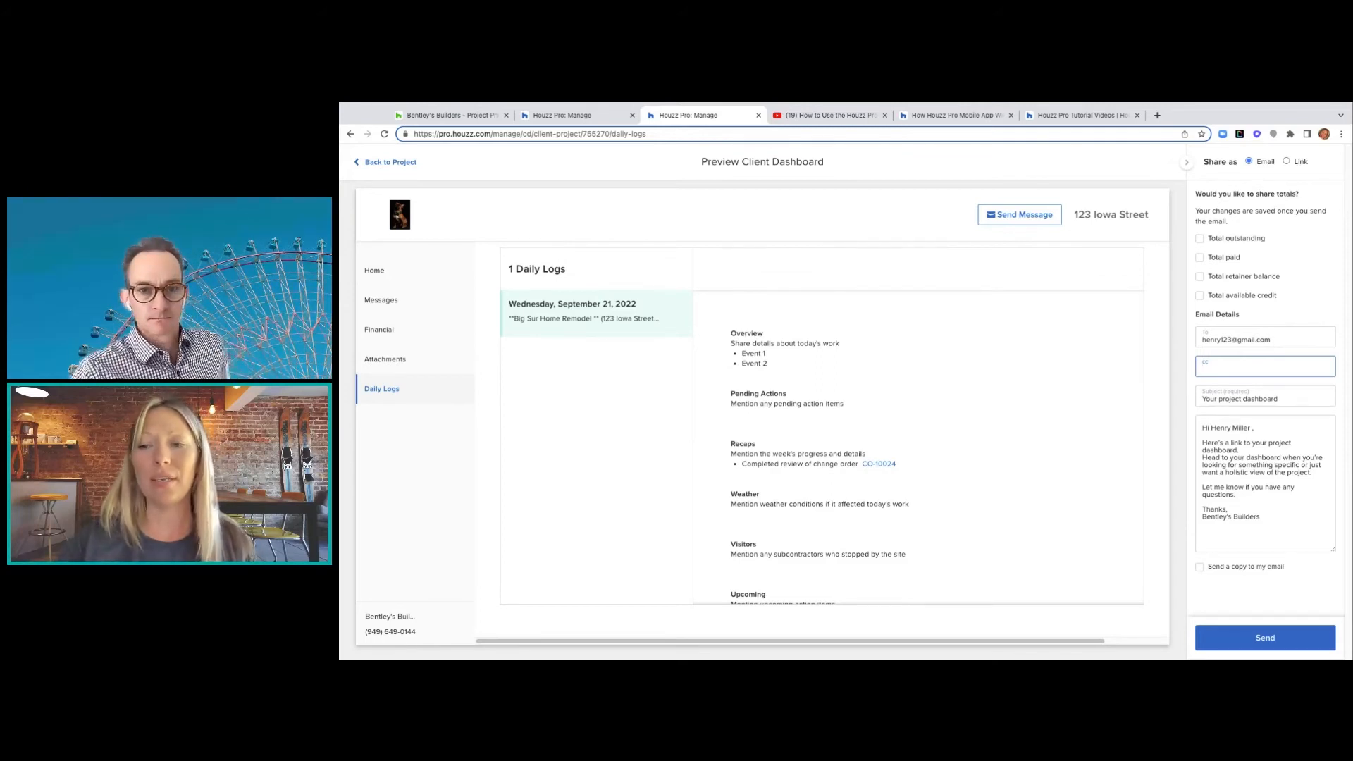
left_click(406, 162)
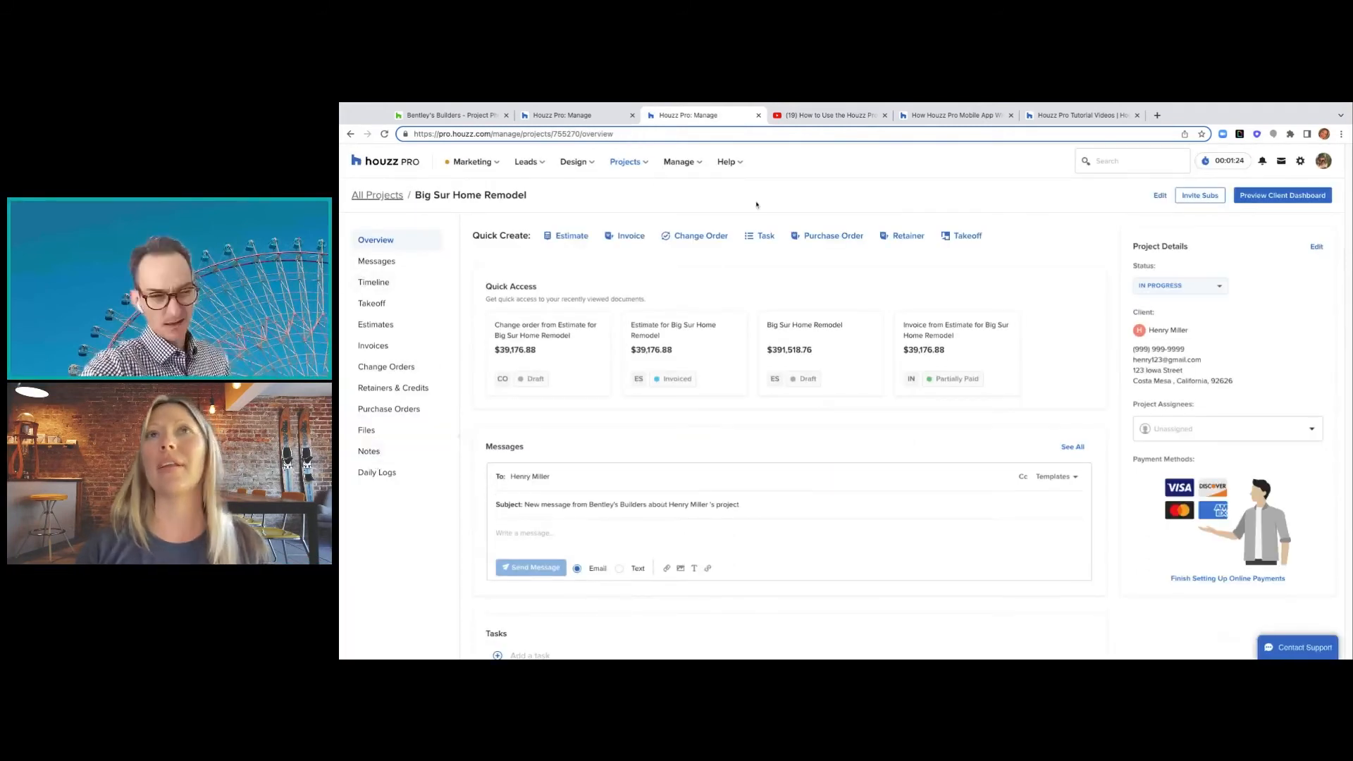
- Reach the Teams page through the profile avatar's Houzz Pro Settings
left_click(1325, 164)
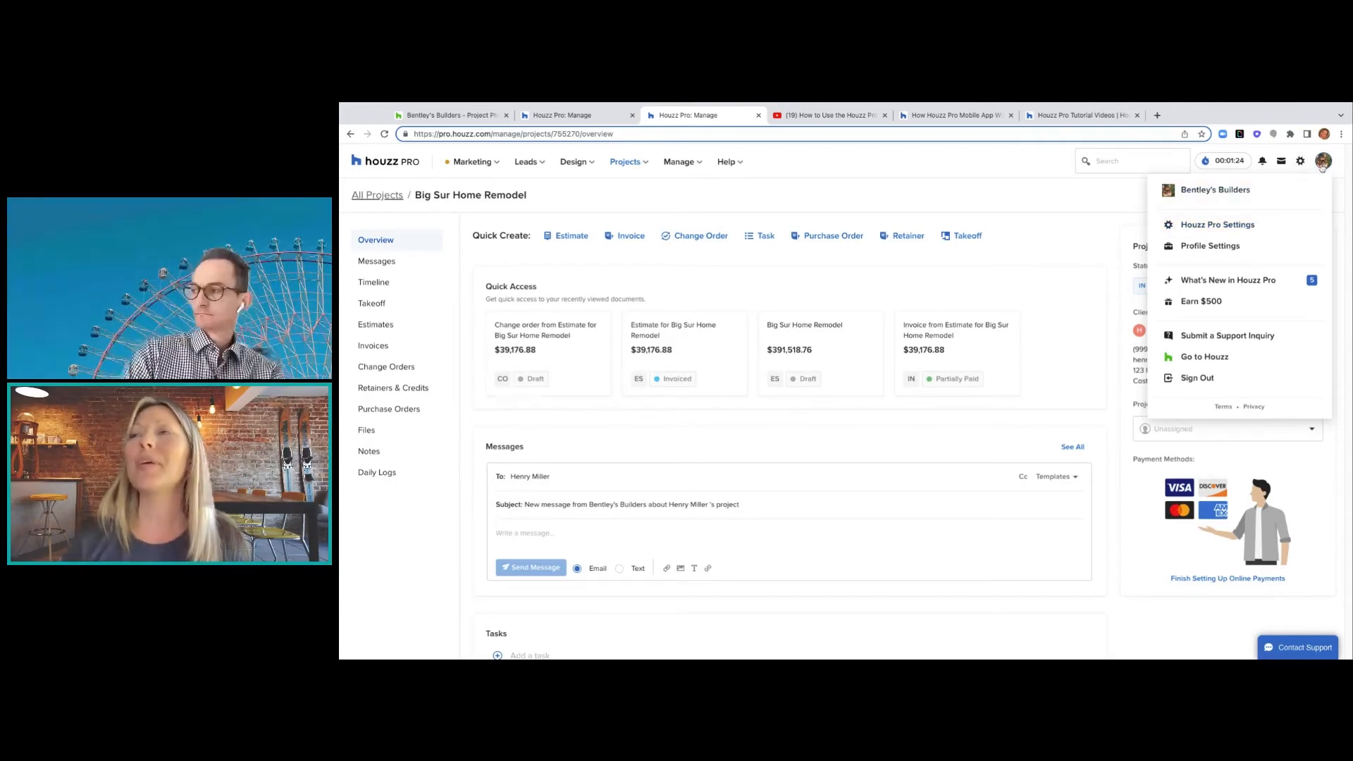
left_click(1252, 226)
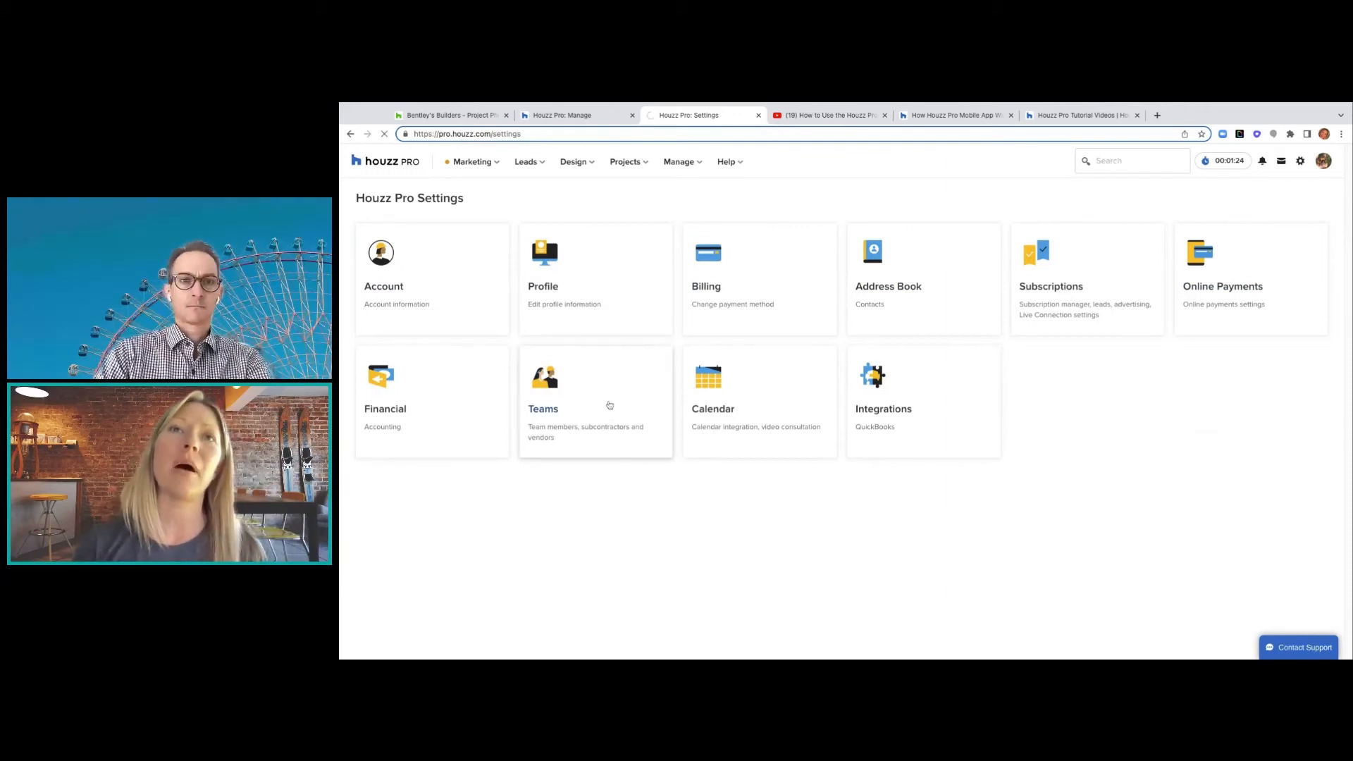
left_click(609, 406)
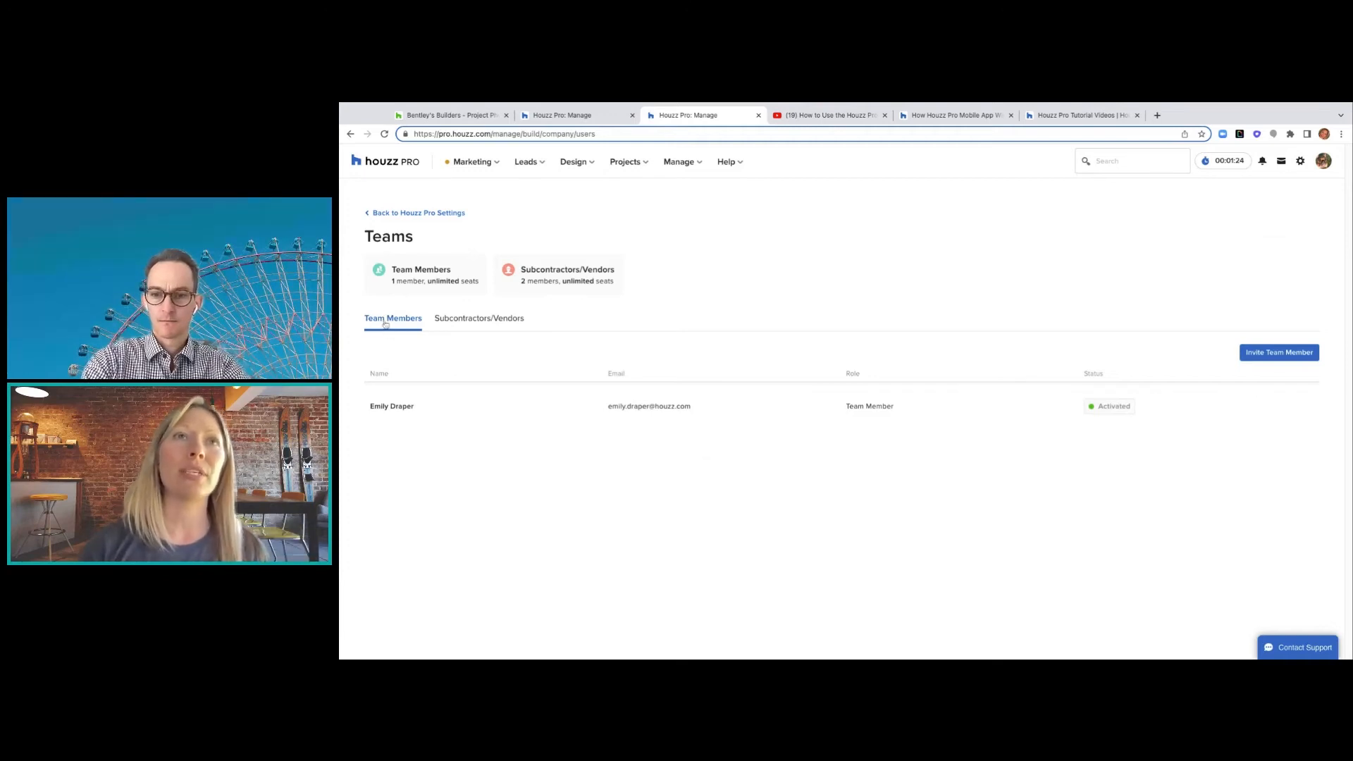
- Switch from Subs/Vendors to the Team Members list and open the Invite Team Member form
left_click(467, 321)
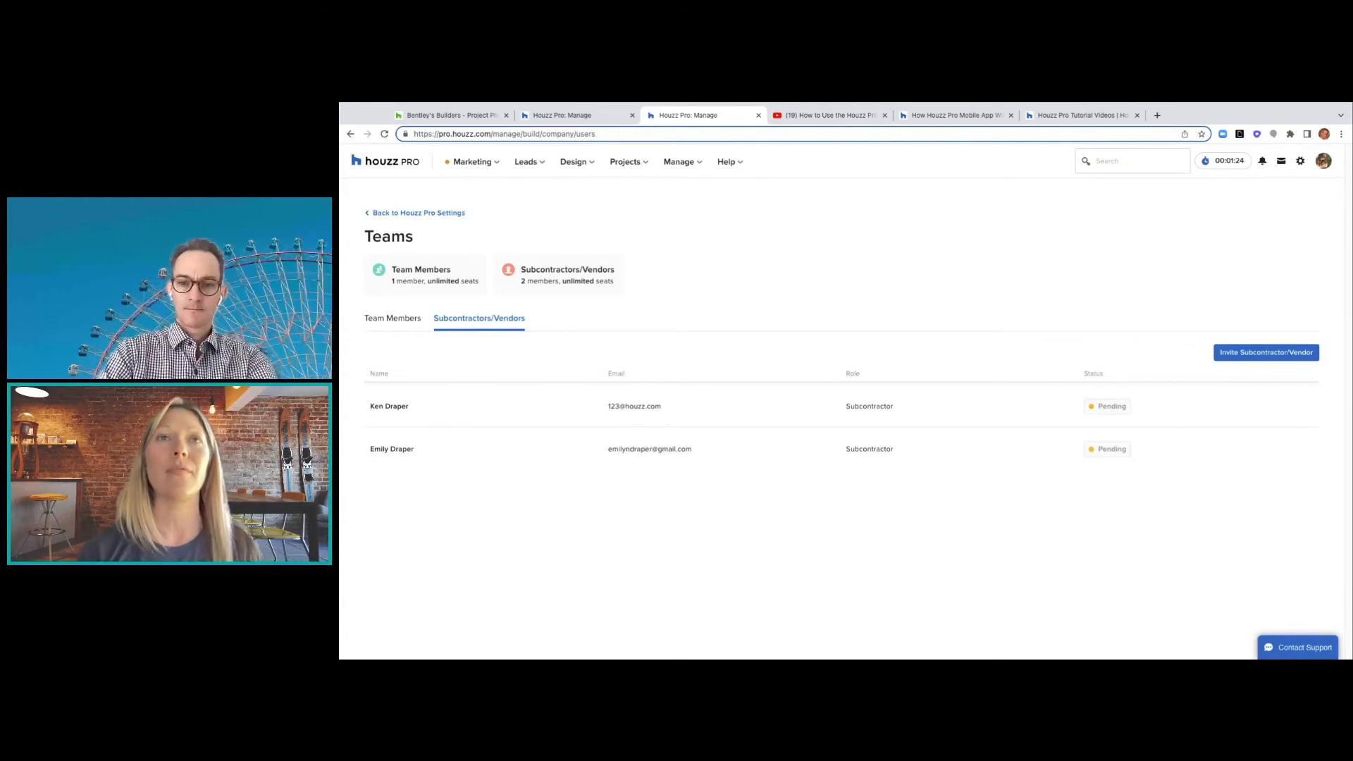
left_click(389, 317)
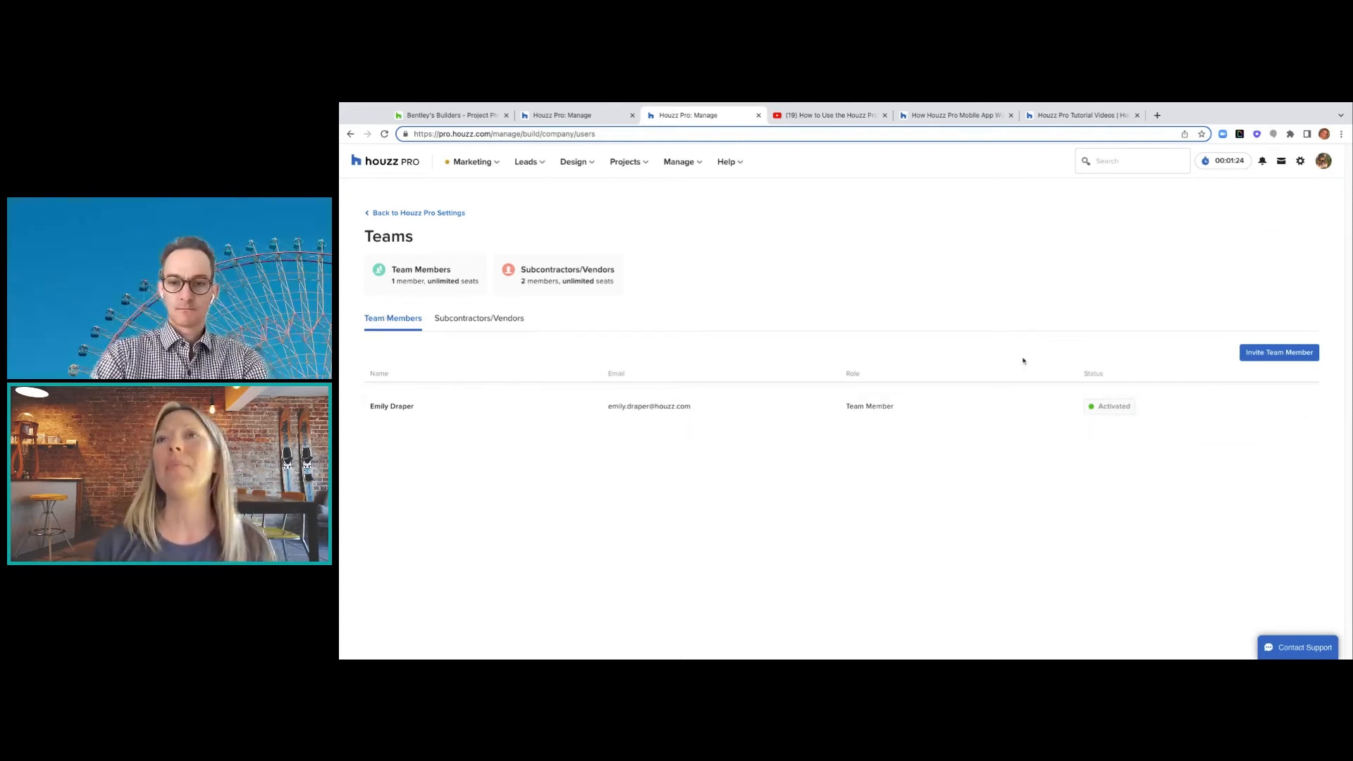
left_click(1277, 355)
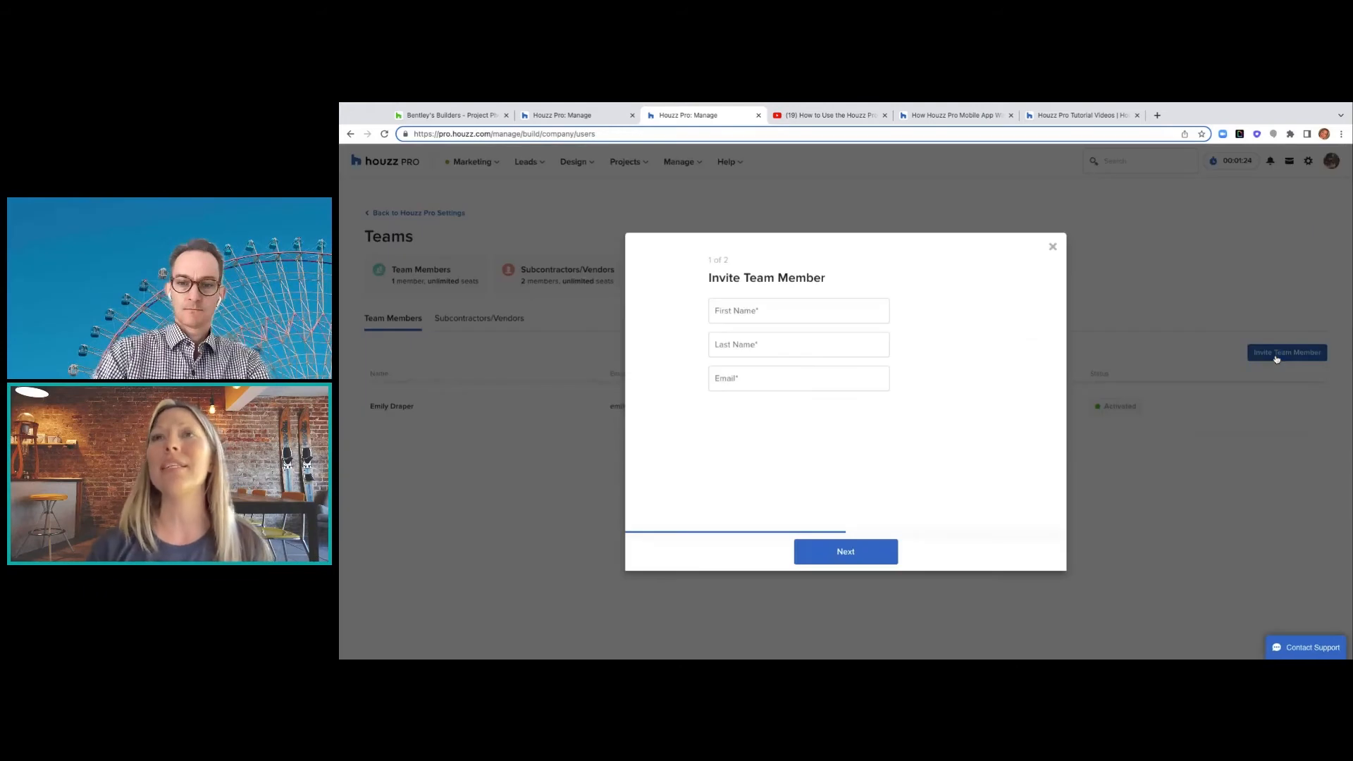
- Enter the new member's first name, last name and corrected e-mail address, then continue
left_click(844, 311)
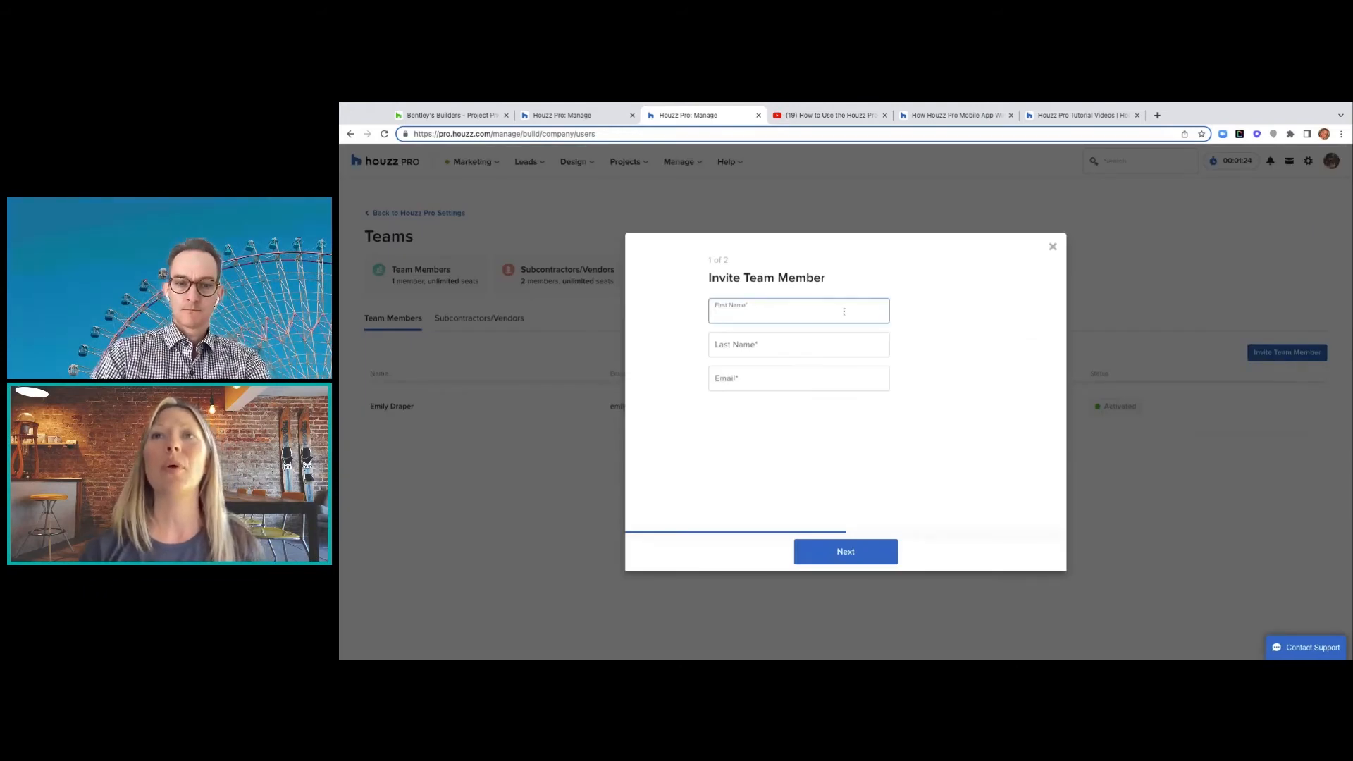
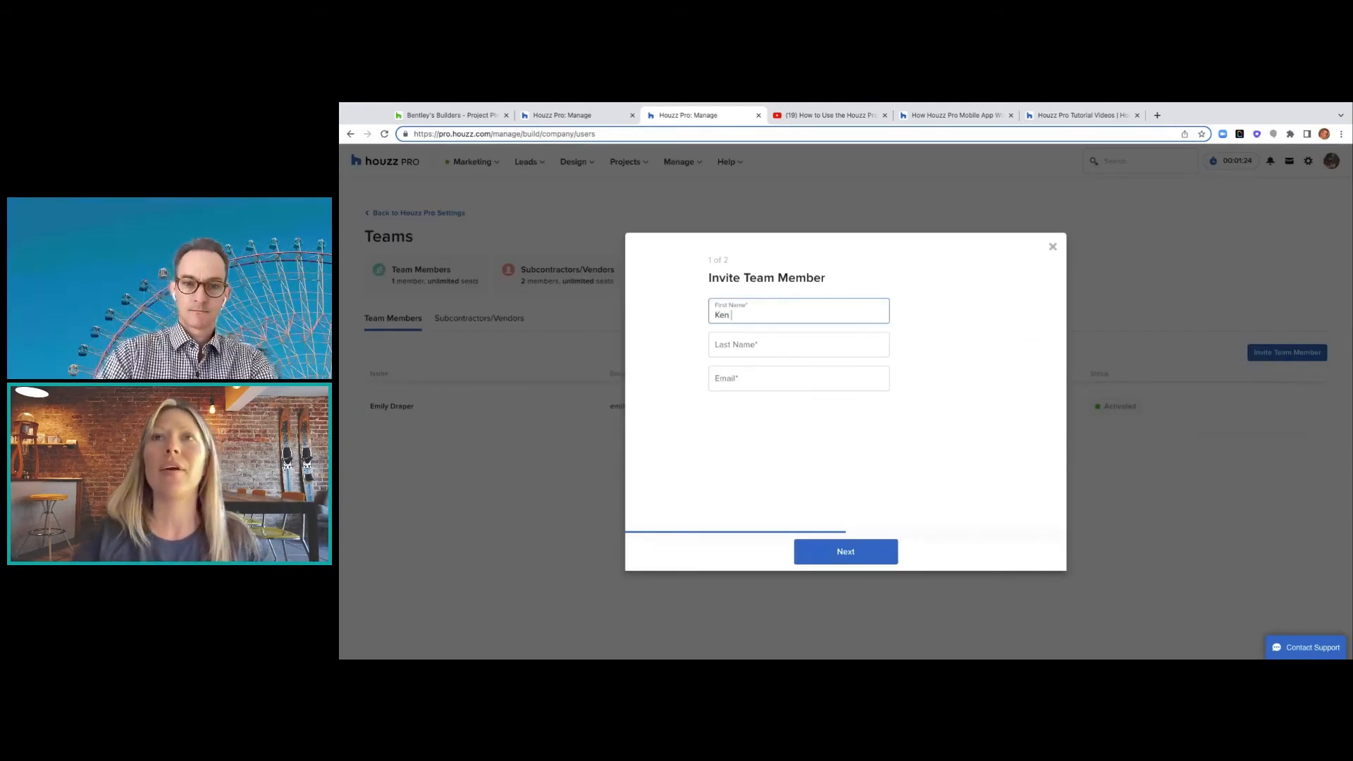
left_click(830, 342)
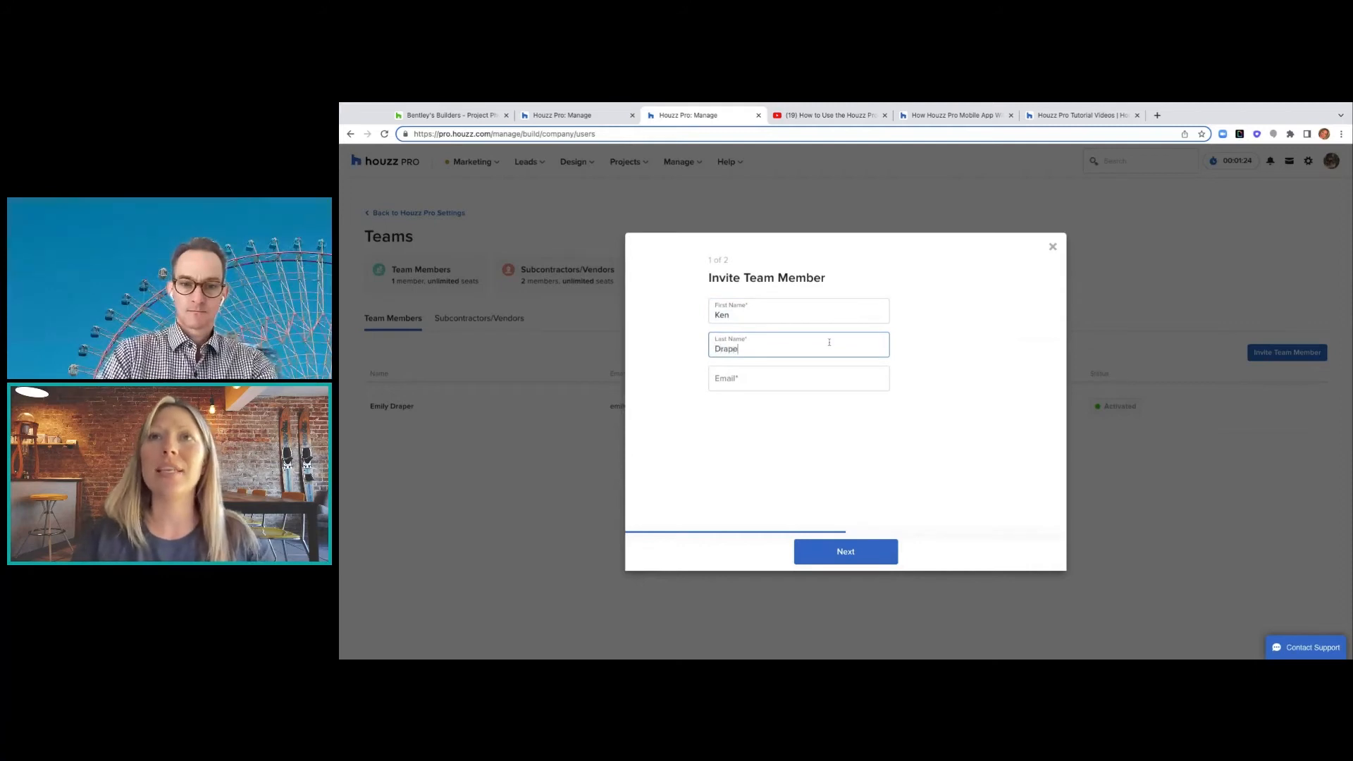
left_click(743, 379)
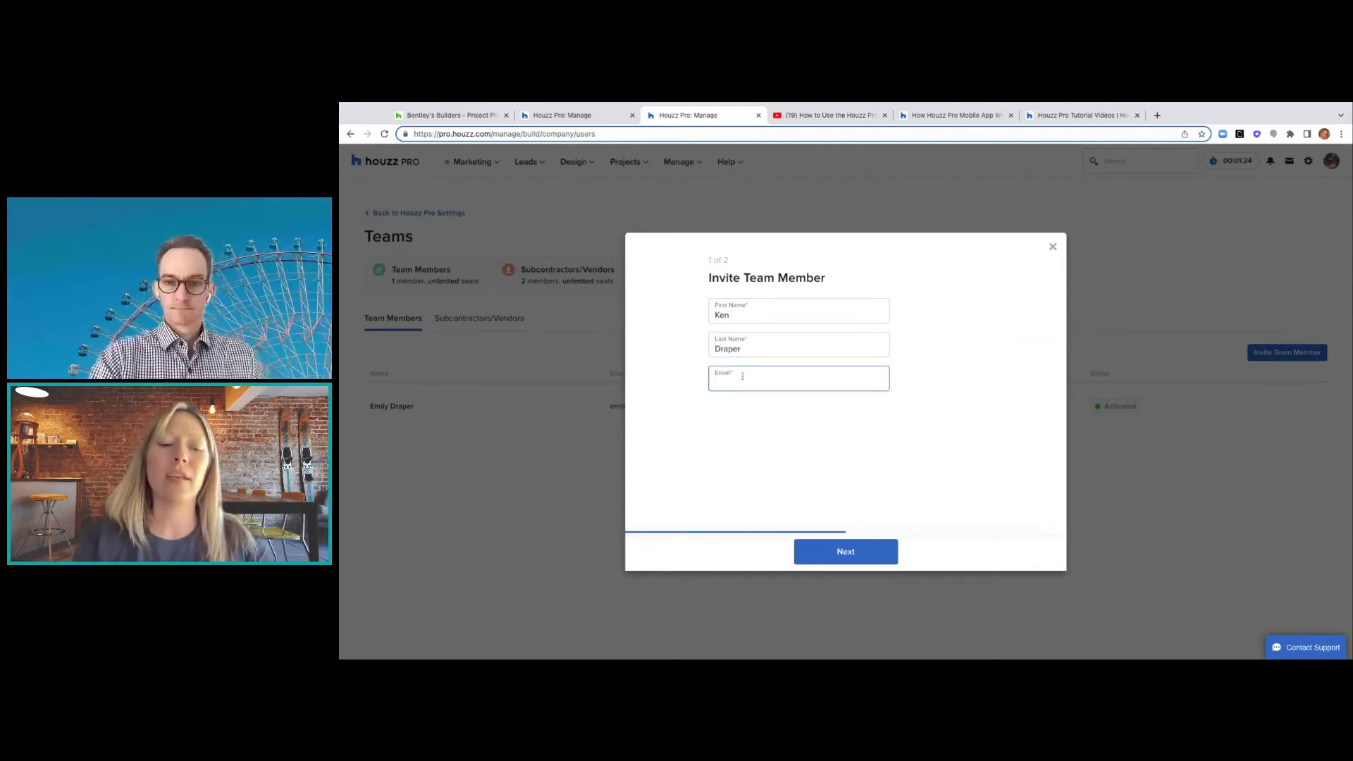
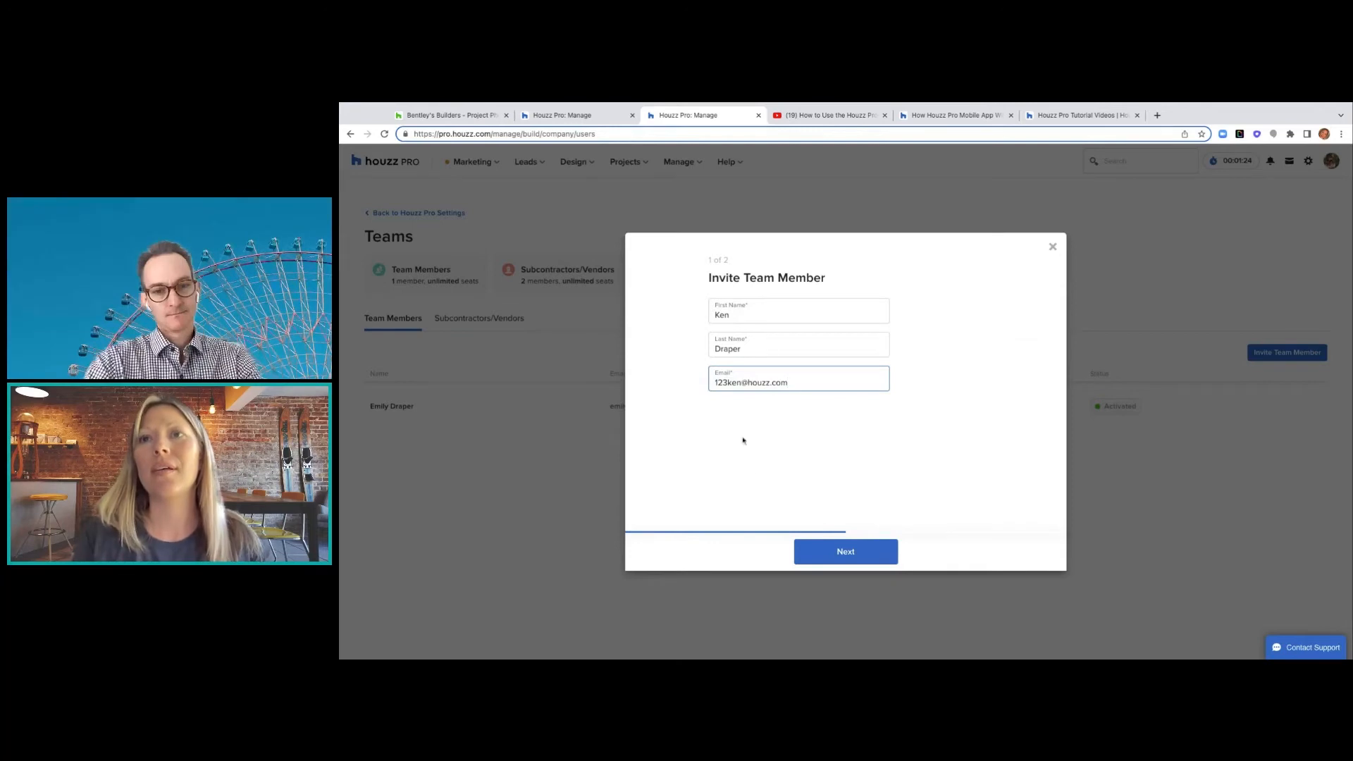
left_click(814, 557)
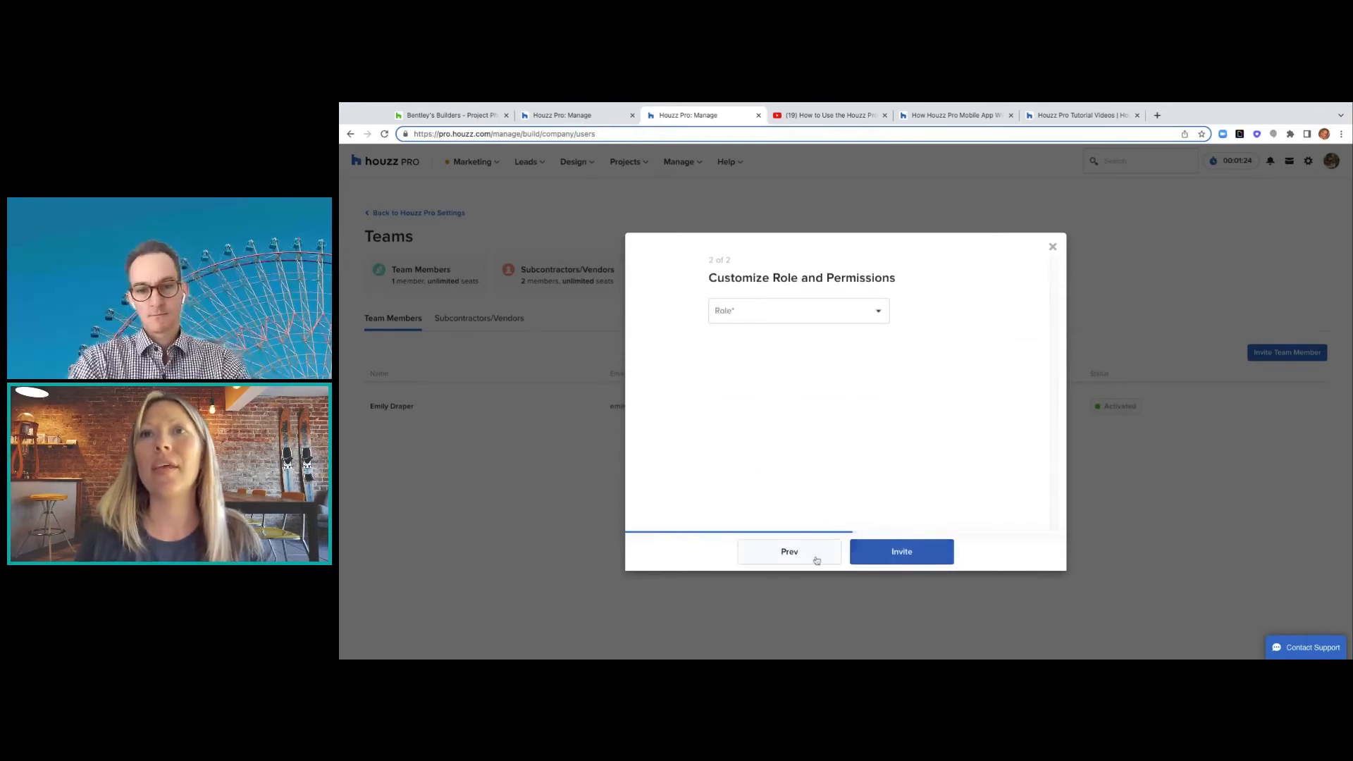
- Assign the Team Member role and keep every Leads permission, including Estimate and Takeoff, checked
left_click(776, 316)
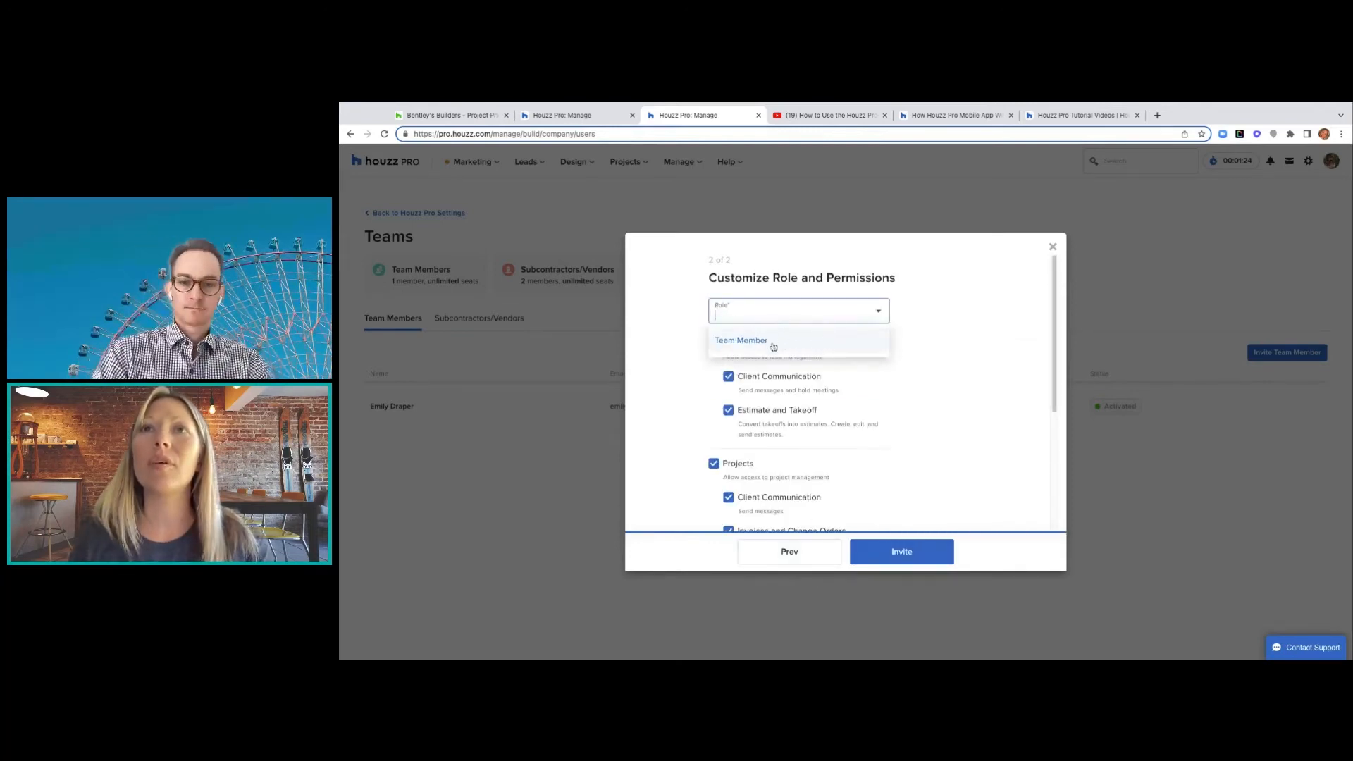
left_click(776, 343)
scroll(789, 325, "down", 1)
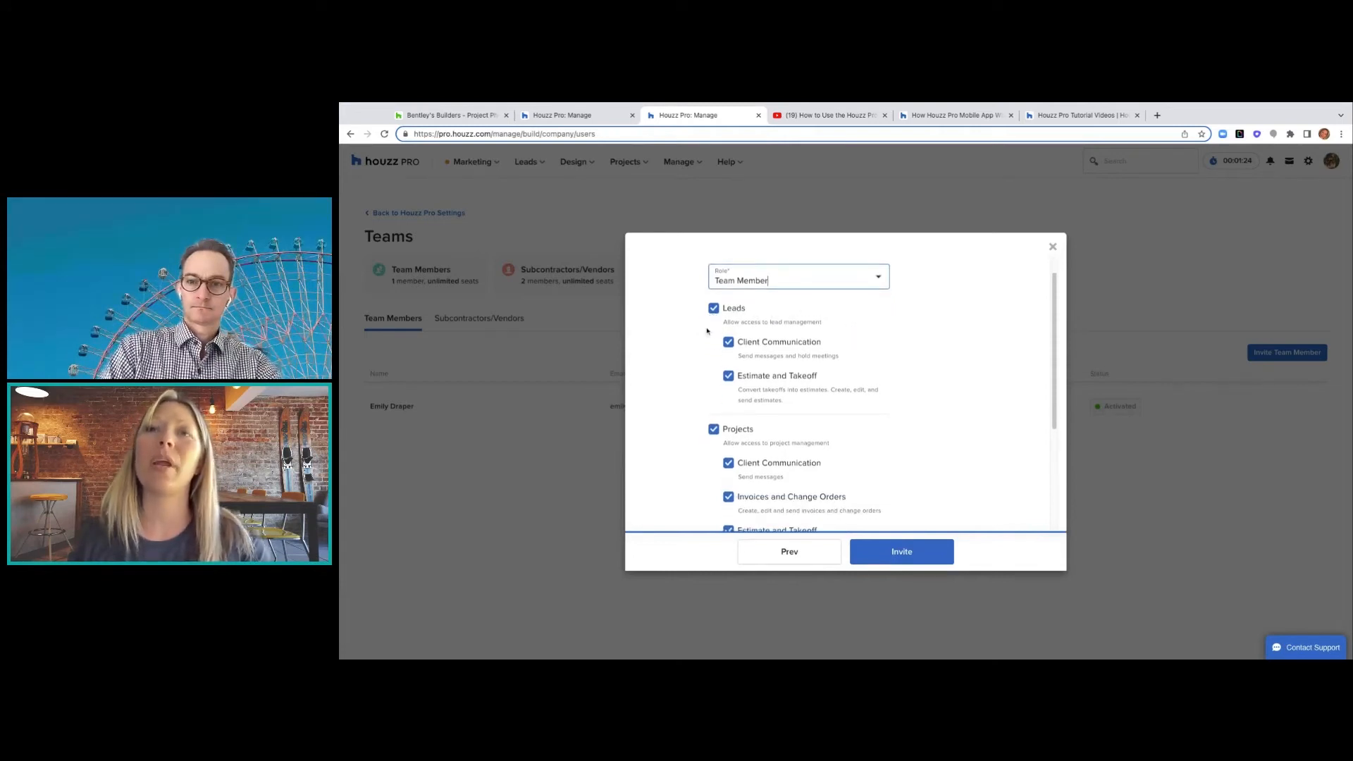
scroll(696, 432, "up", 1)
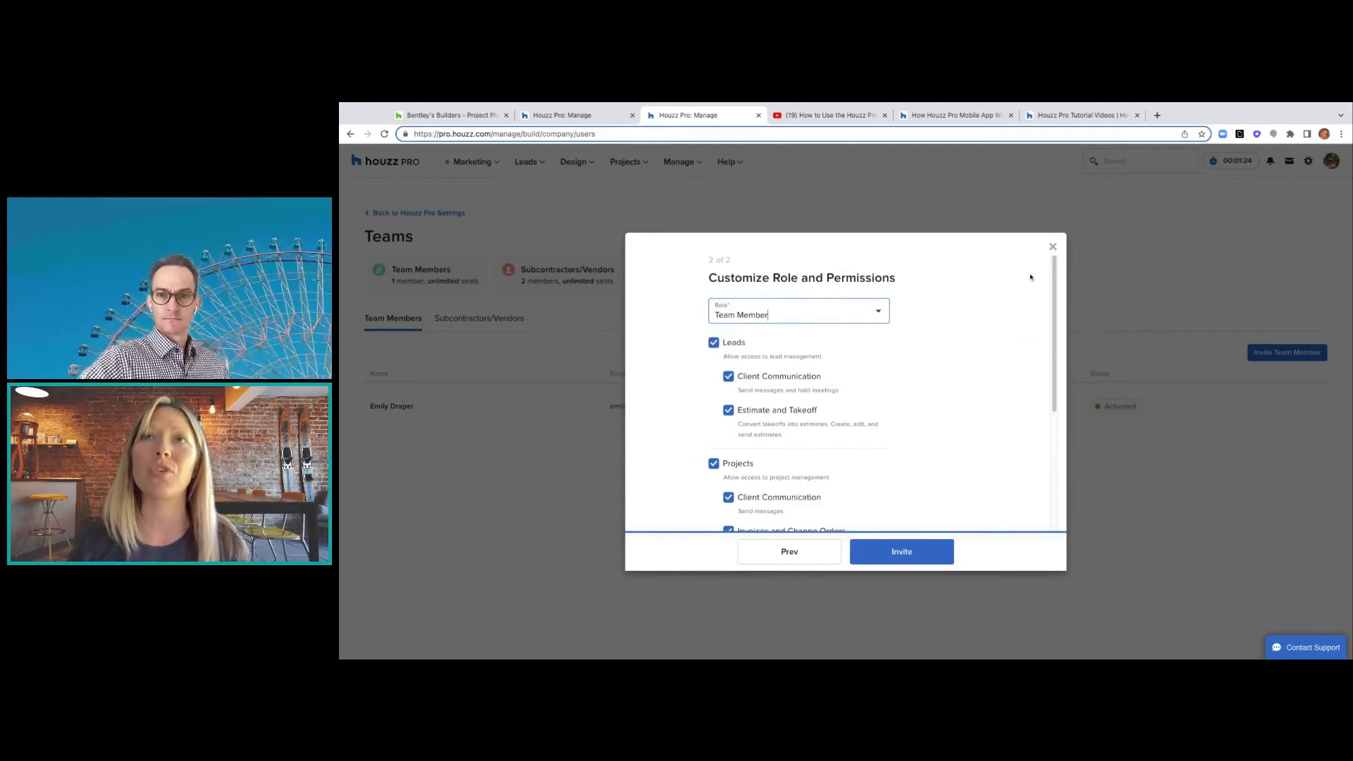
left_click(948, 383)
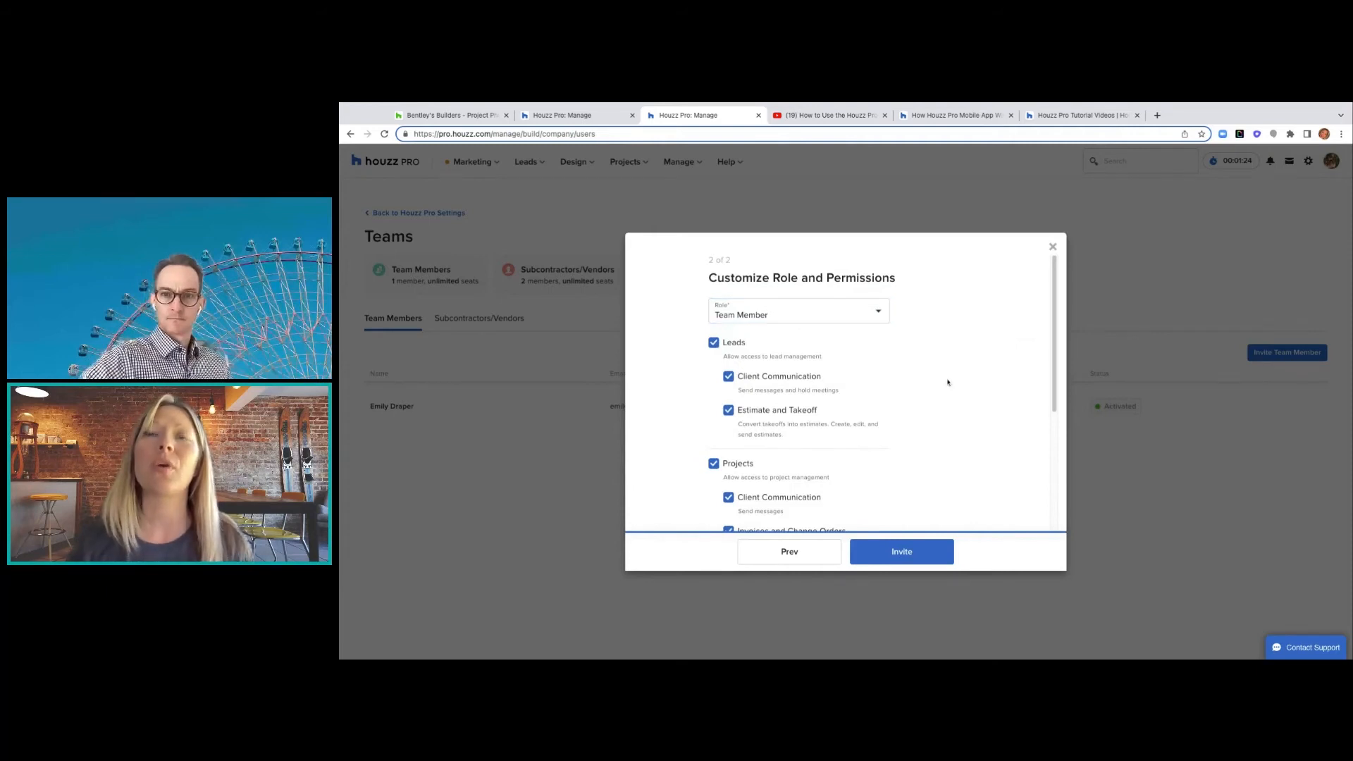
left_click(714, 342)
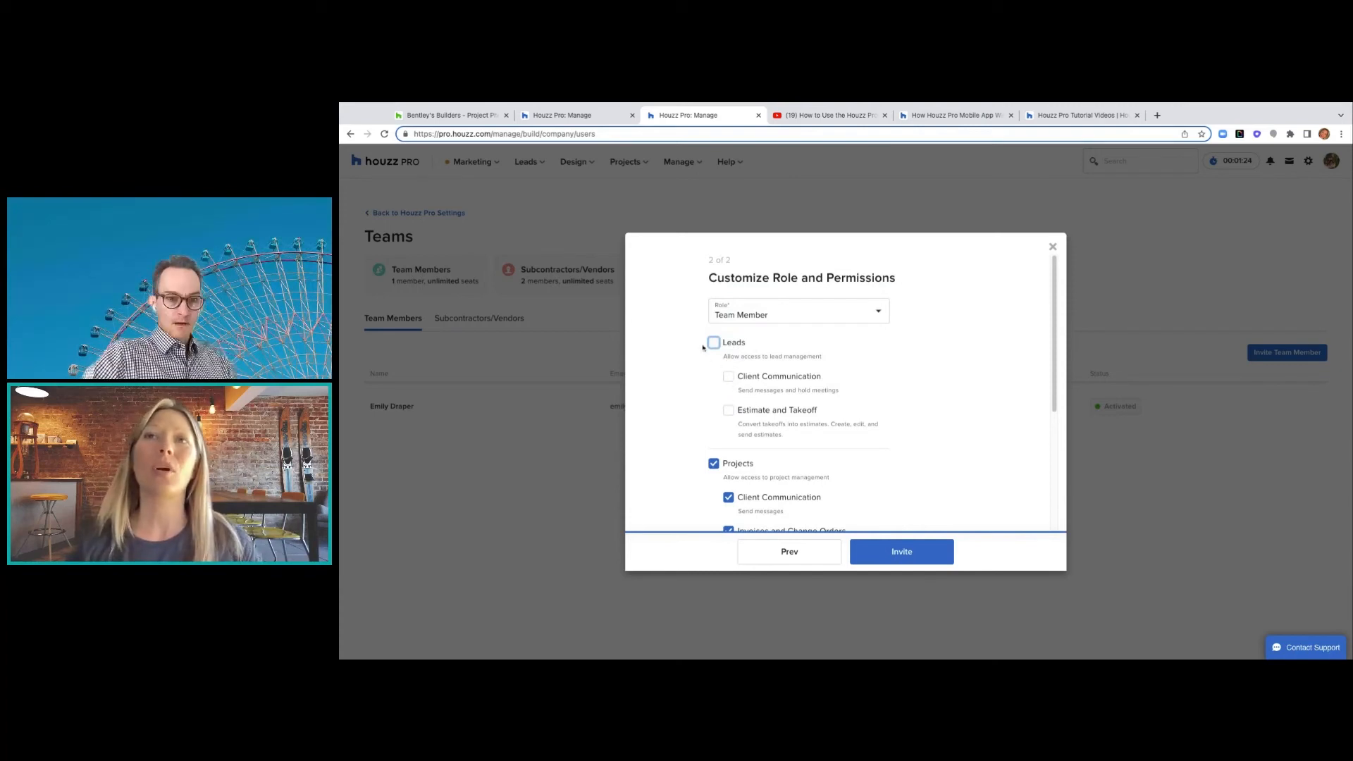
left_click(713, 343)
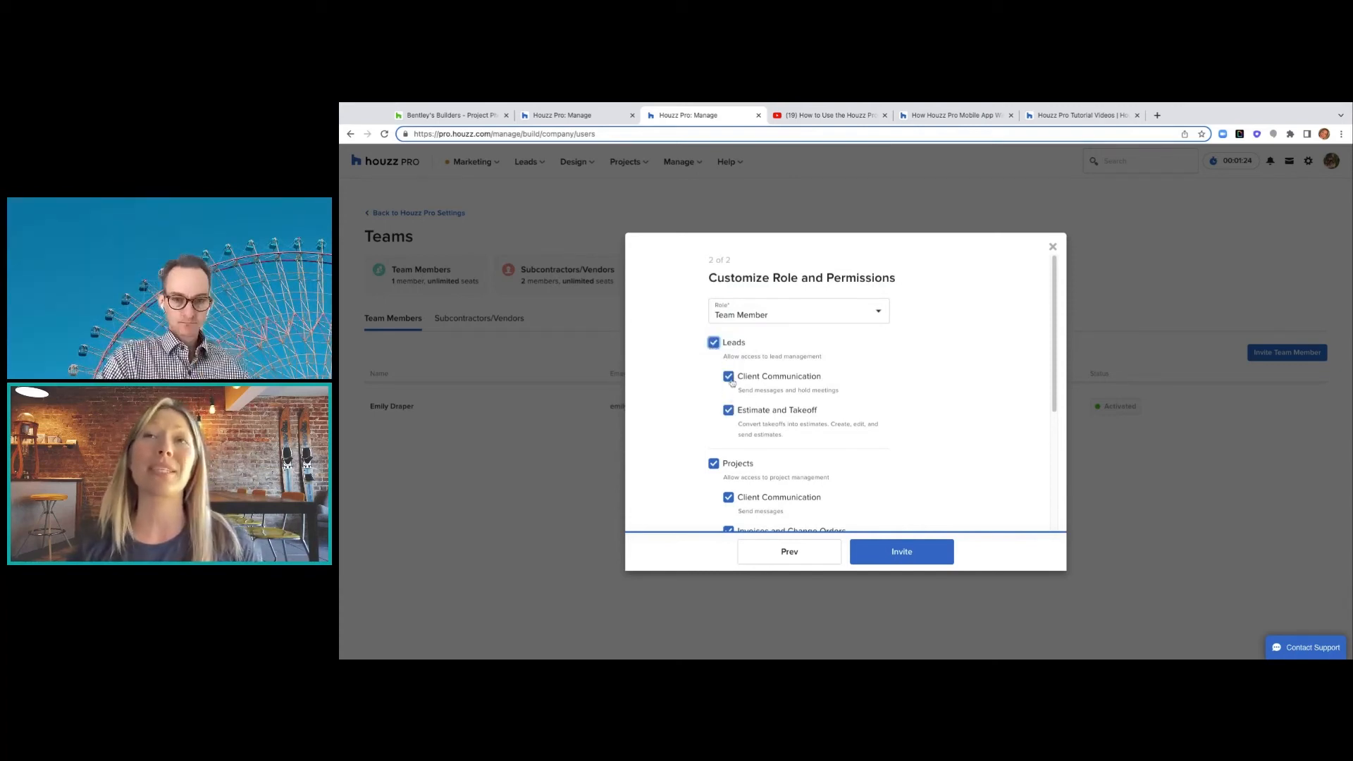
left_click(730, 412)
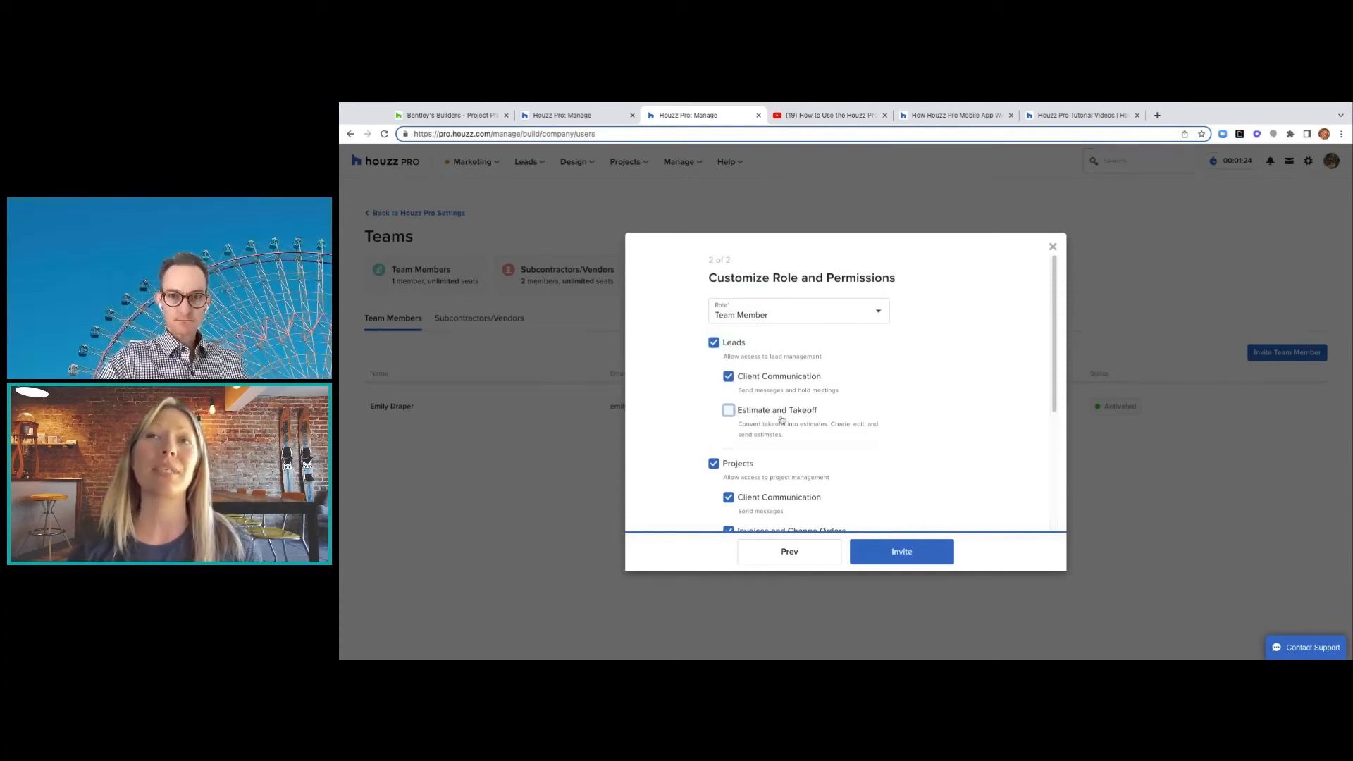
left_click(728, 410)
- Ensure all Projects permissions are checked and send the invitation
scroll(729, 410, "down", 3)
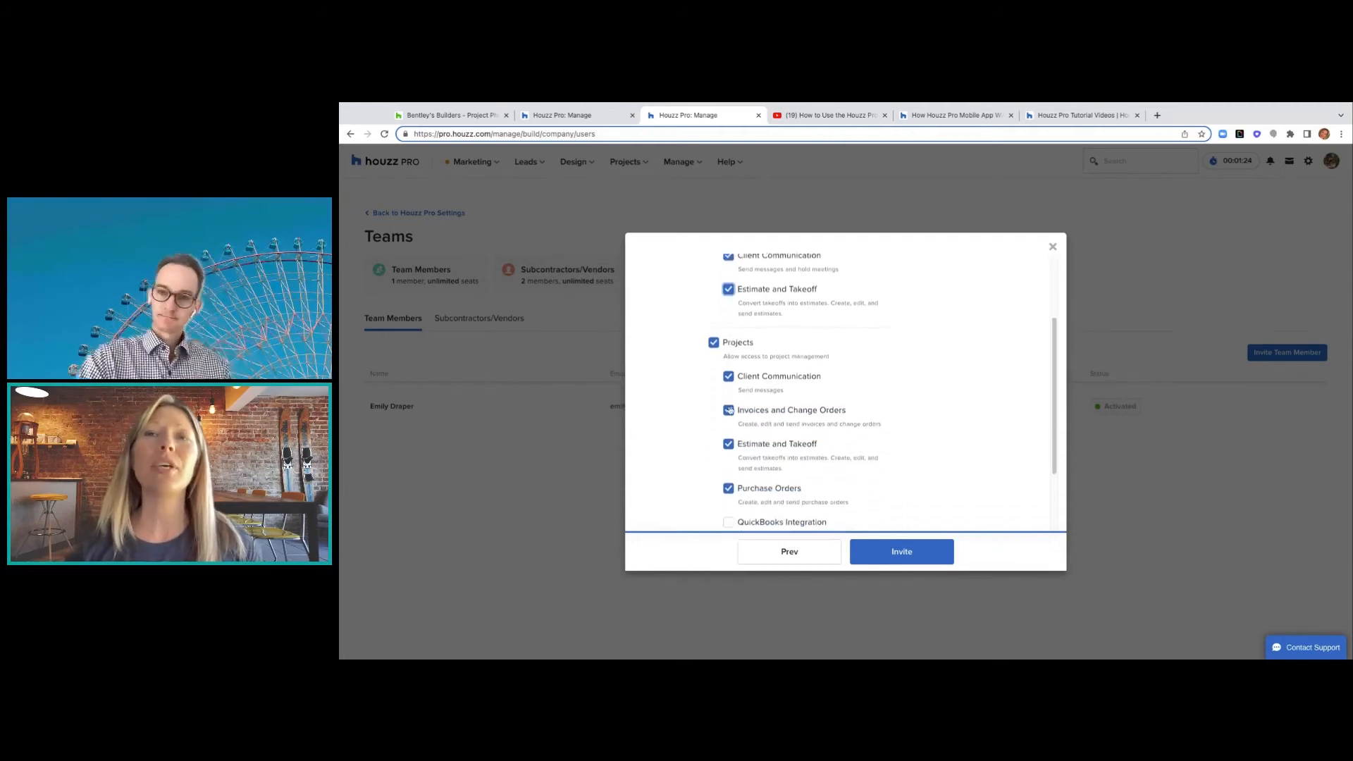
scroll(731, 410, "down", 1)
left_click(713, 329)
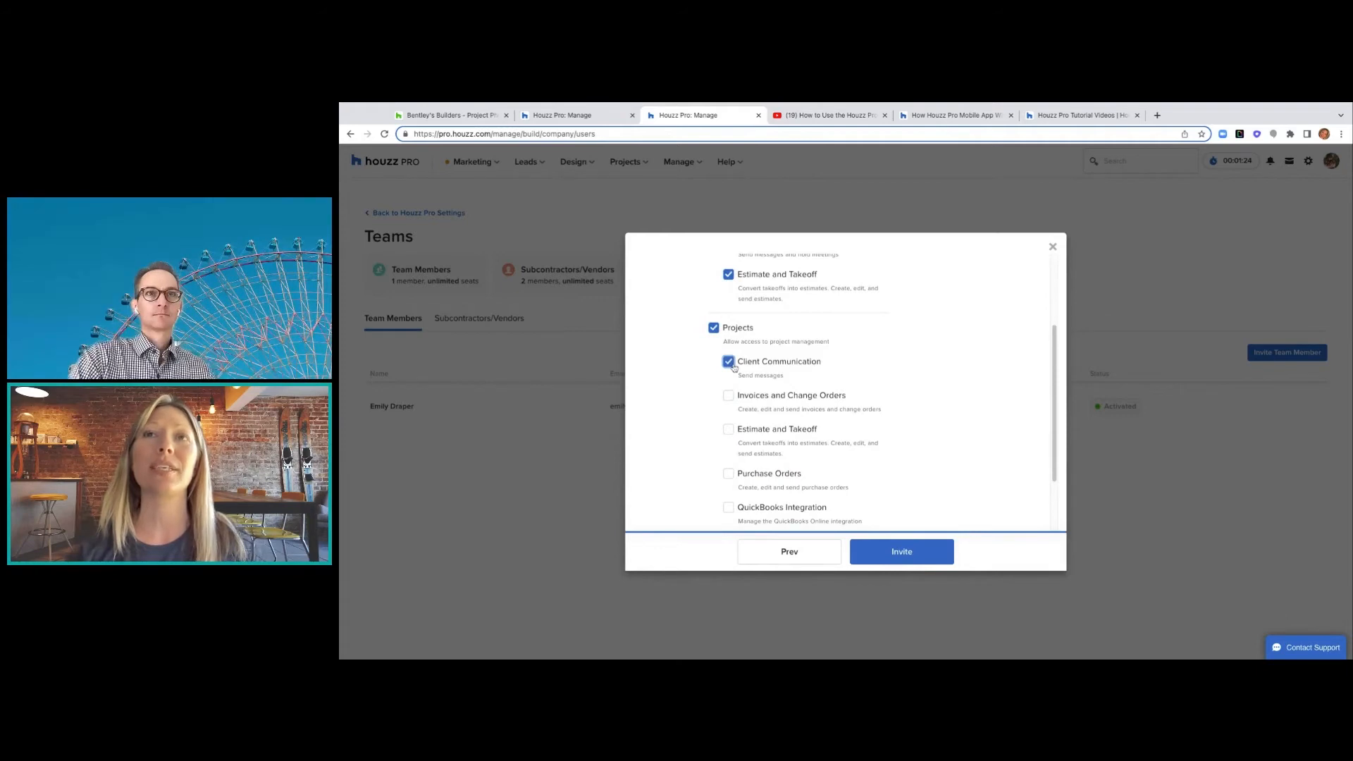
scroll(726, 363, "down", 2)
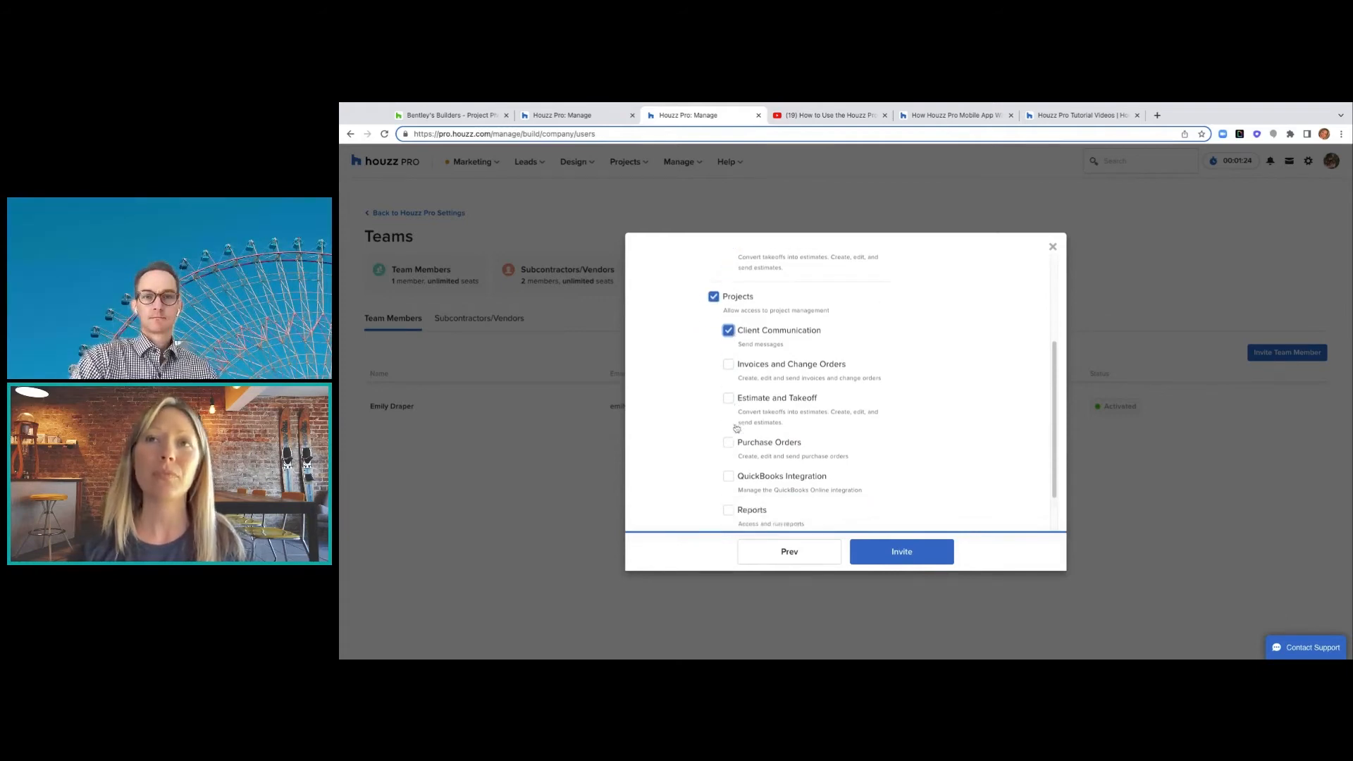
scroll(736, 428, "up", 3)
scroll(726, 425, "up", 1)
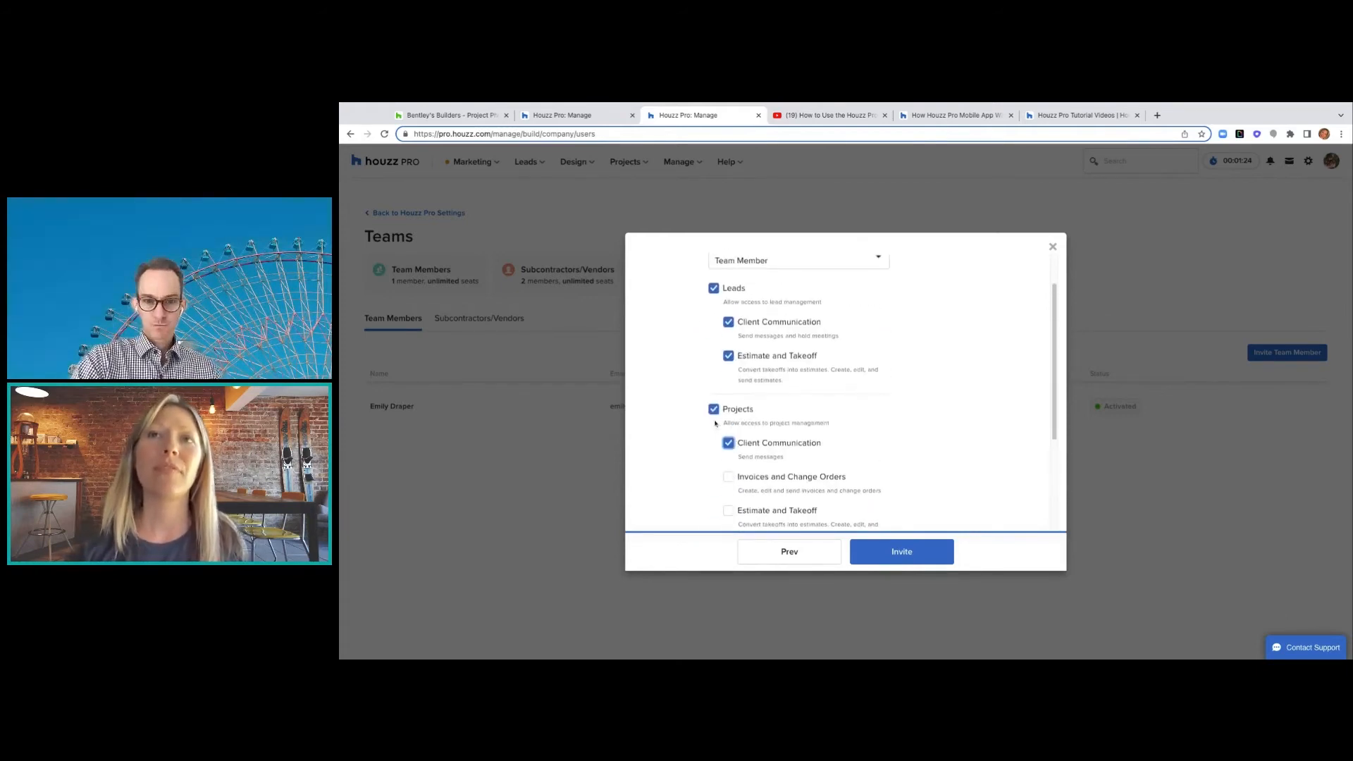
scroll(713, 419, "down", 4)
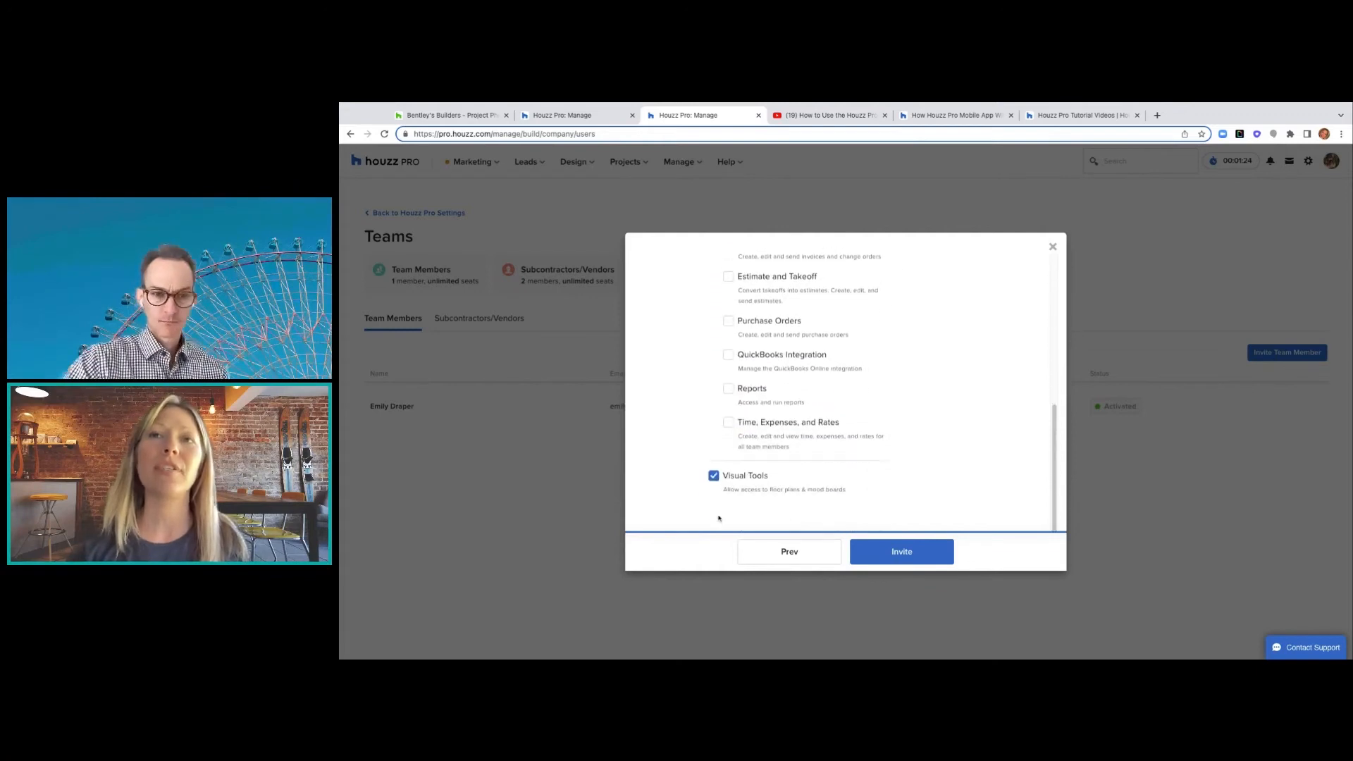
scroll(728, 409, "up", 3)
left_click(713, 326)
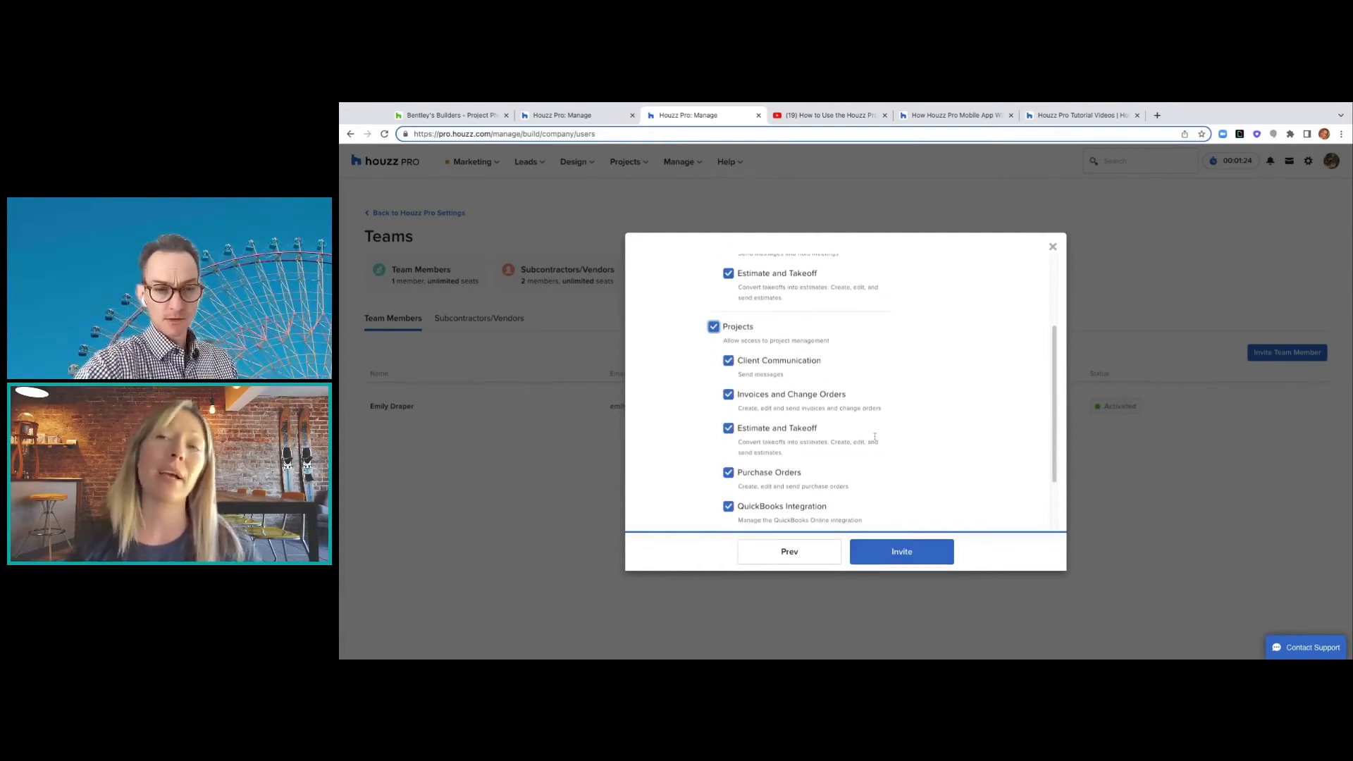
scroll(875, 437, "down", 4)
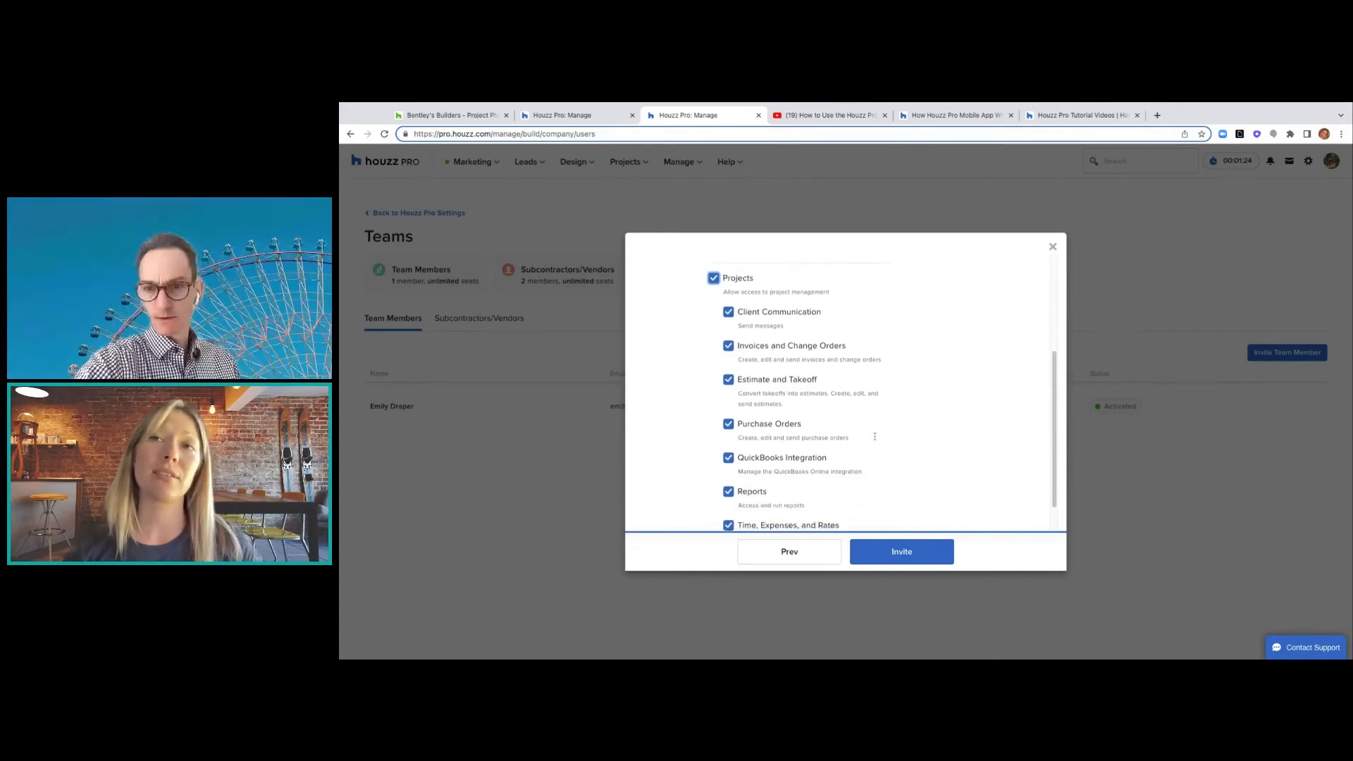
left_click(889, 560)
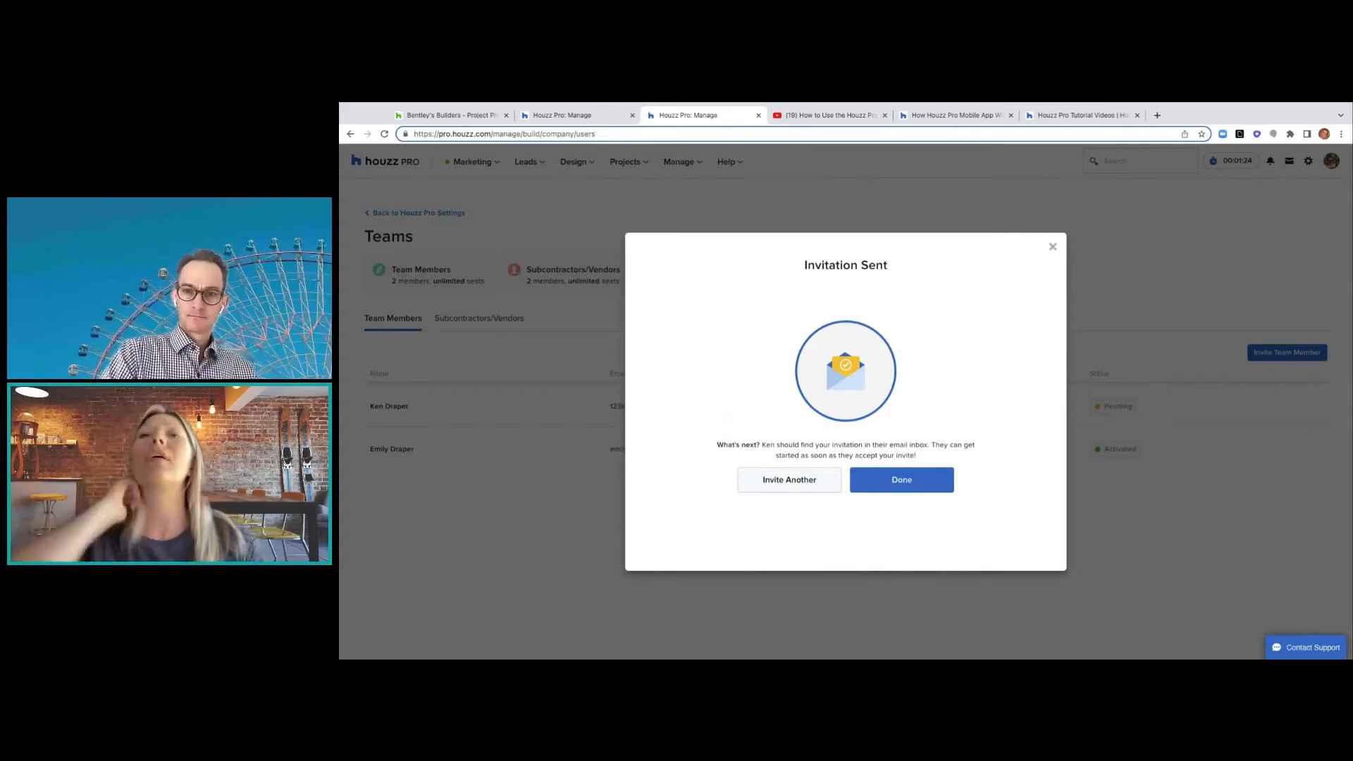
- Dismiss the invitation confirmation, view the Invite Subcontractor/Vendor form without sending, and return to Settings
left_click(1055, 248)
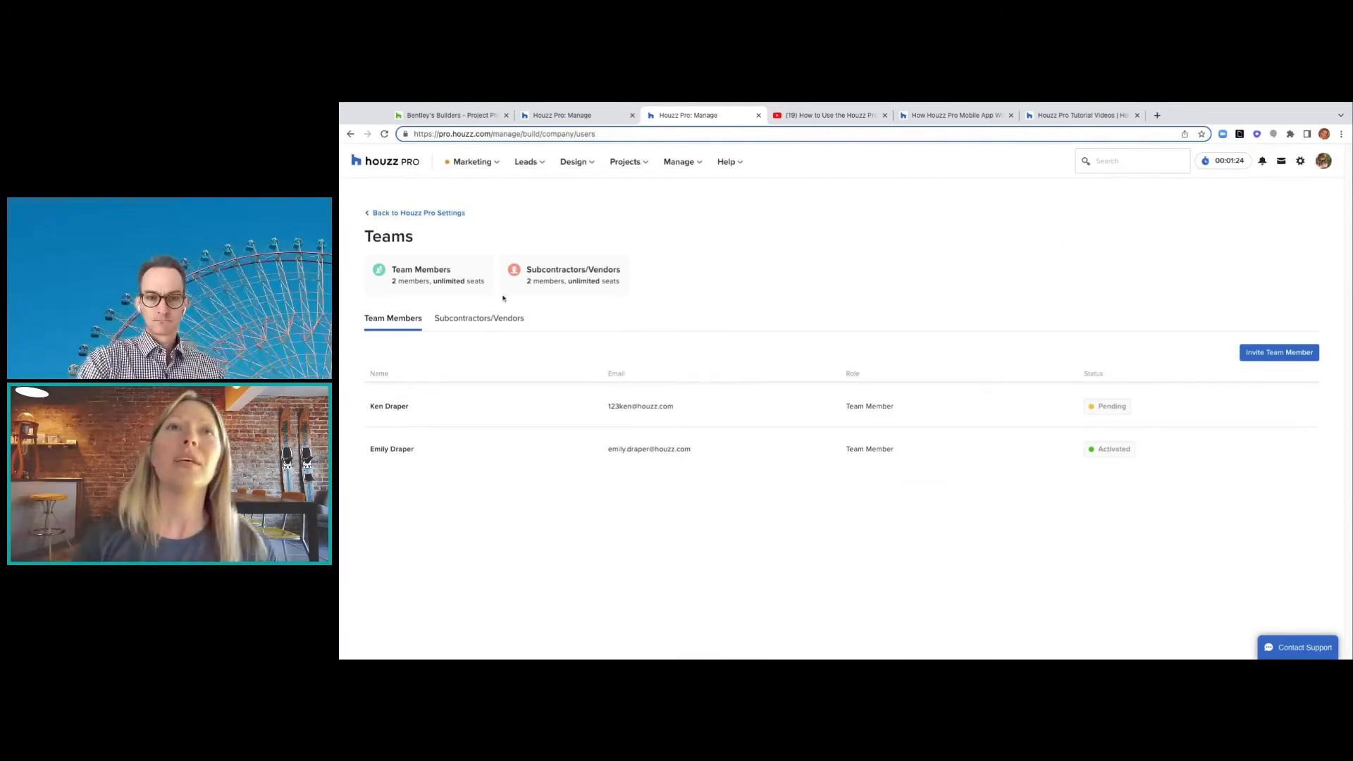
left_click(492, 320)
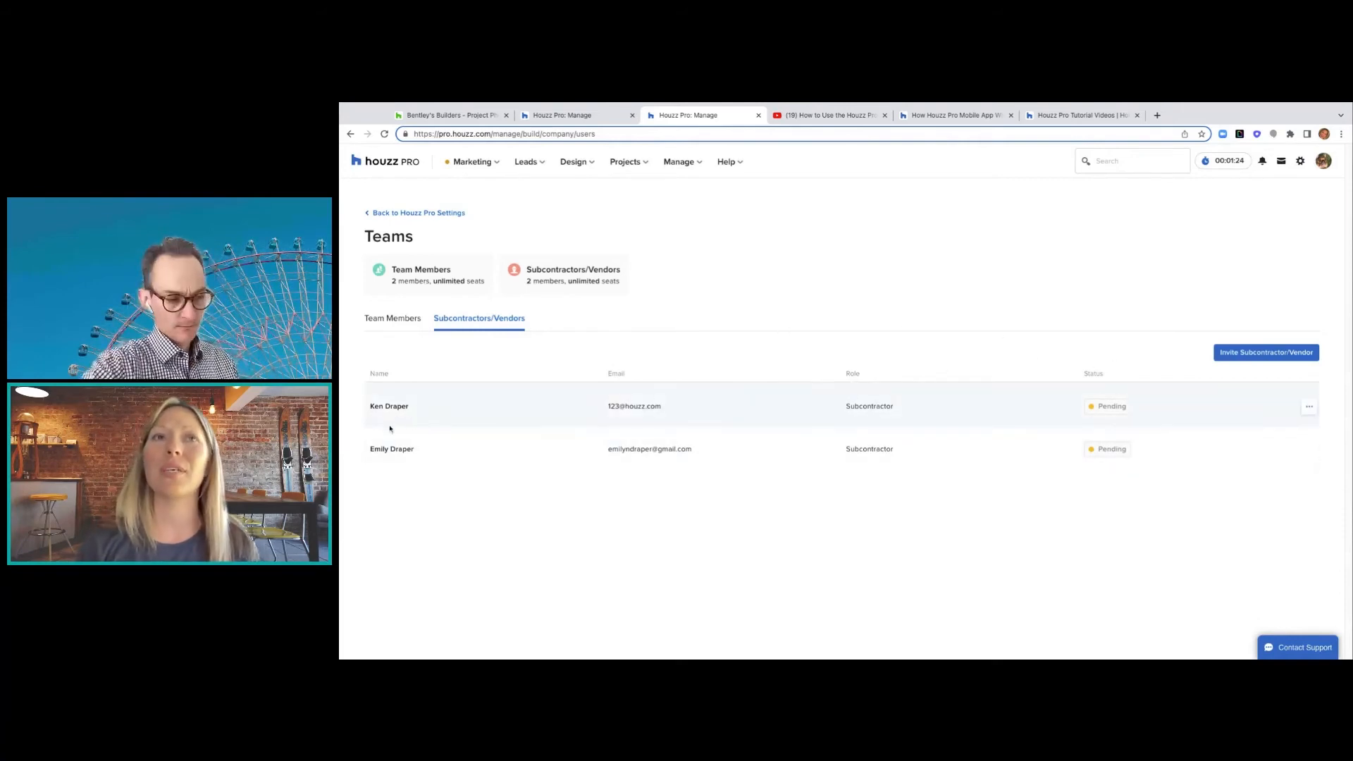
left_click(1260, 350)
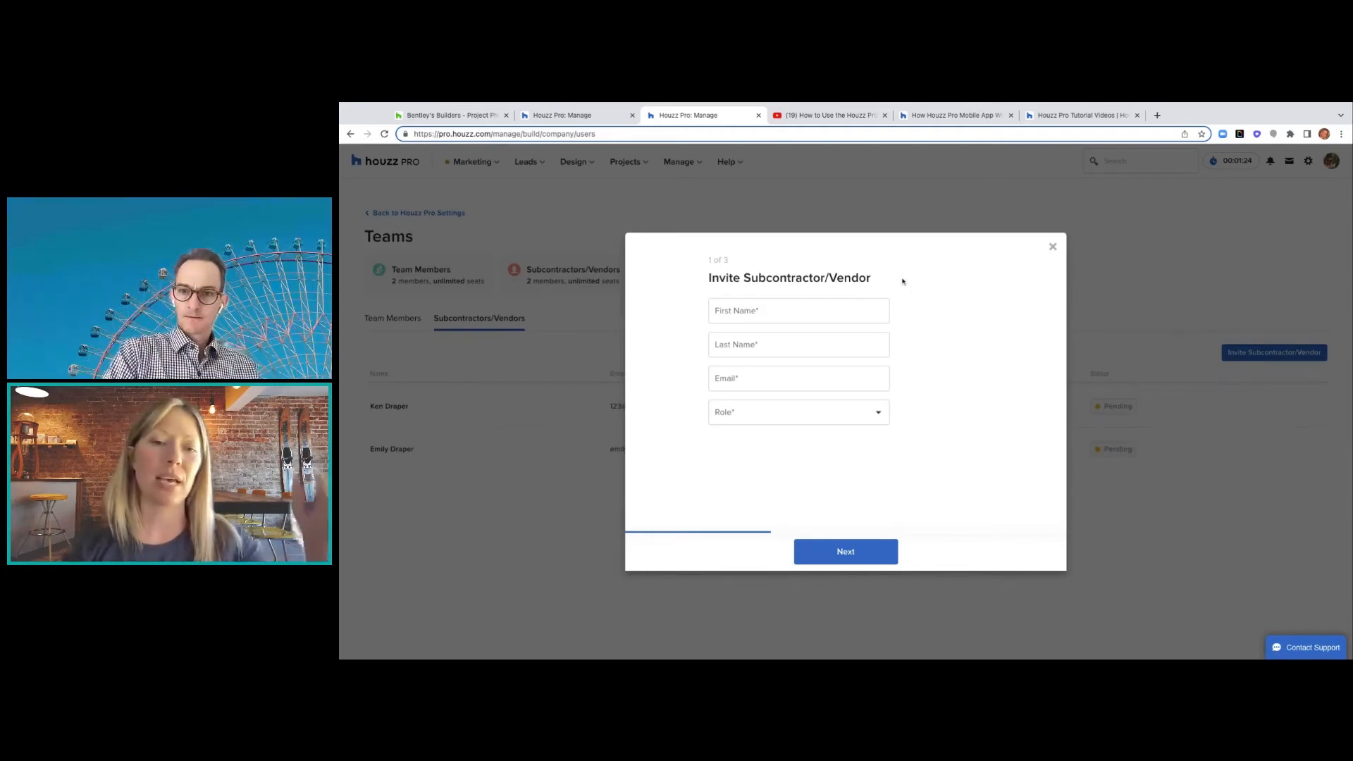
left_click(1053, 248)
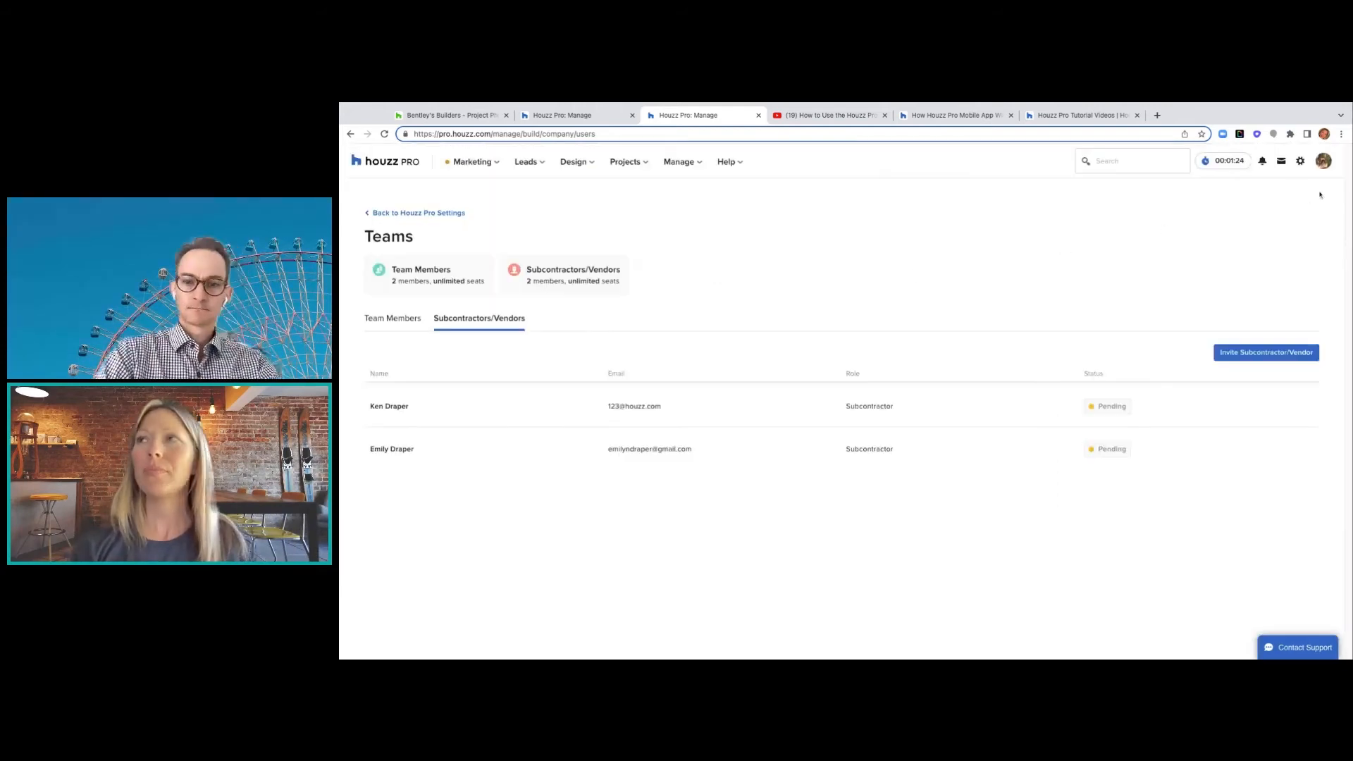
left_click(1301, 161)
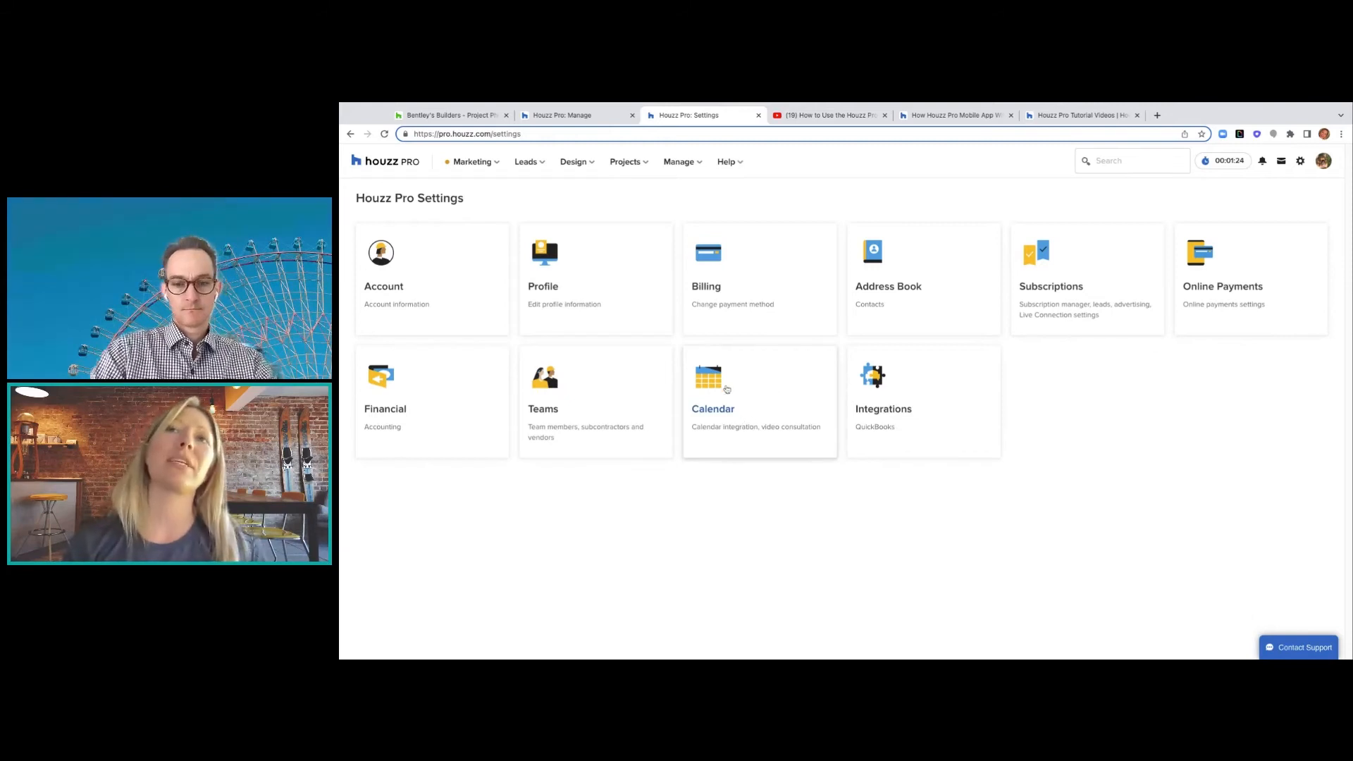
- Review the Calendar settings, with its booking link and three meeting types, then return to Settings
left_click(732, 408)
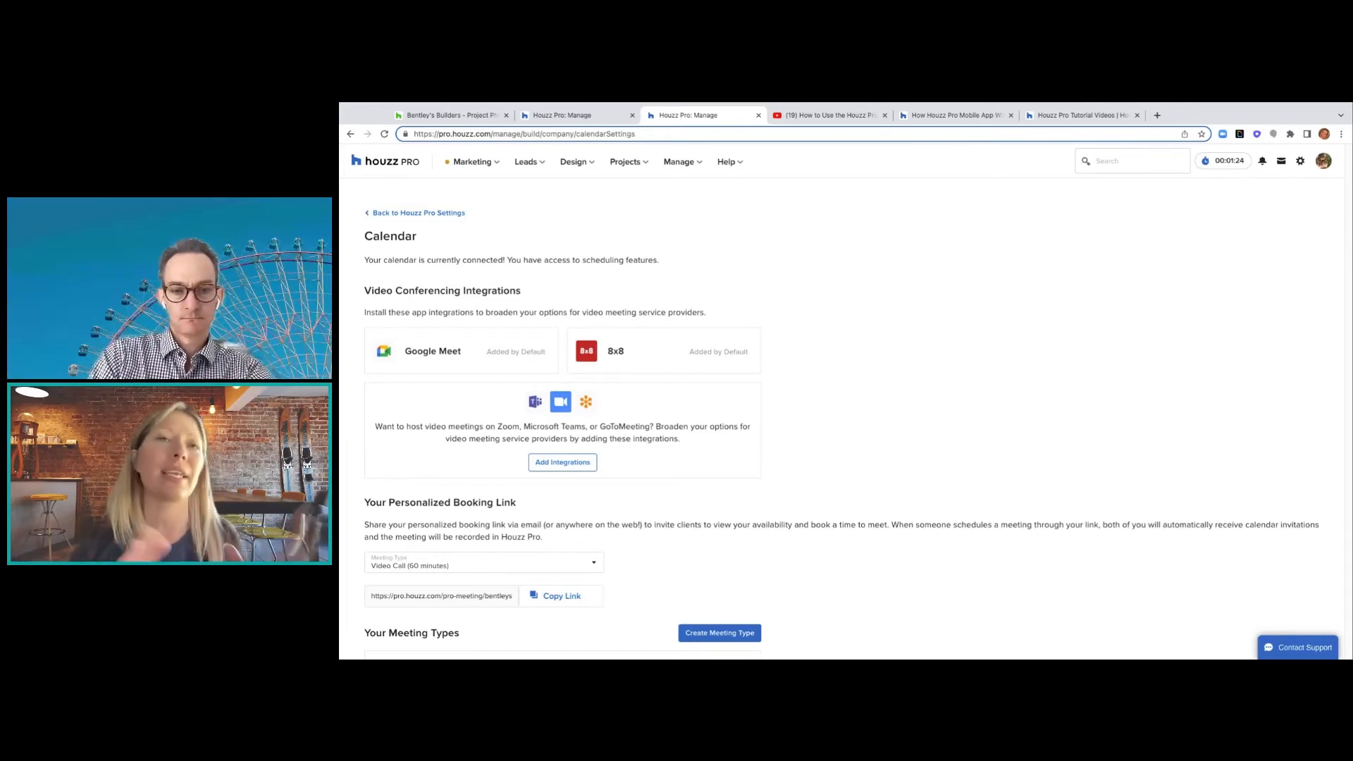
scroll(572, 547, "down", 2)
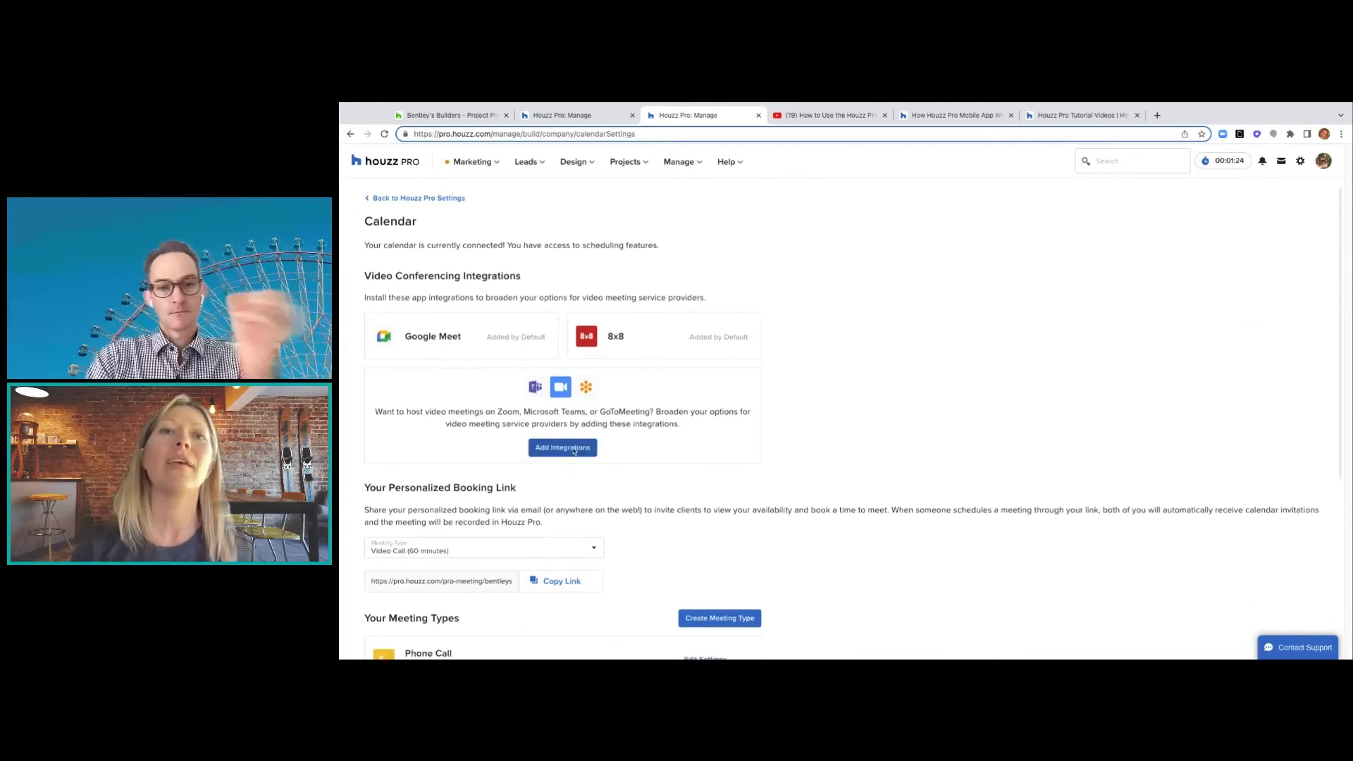
scroll(572, 547, "down", 3)
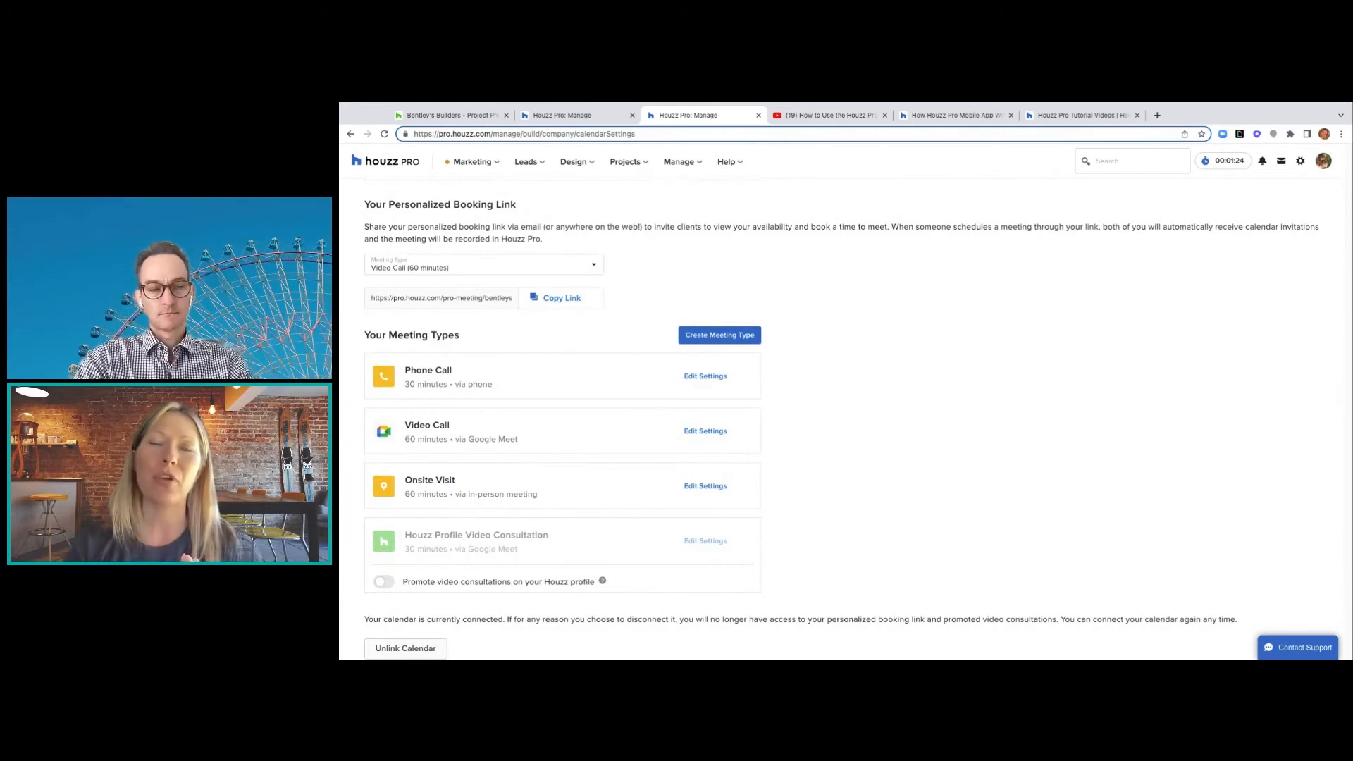
left_click(542, 163)
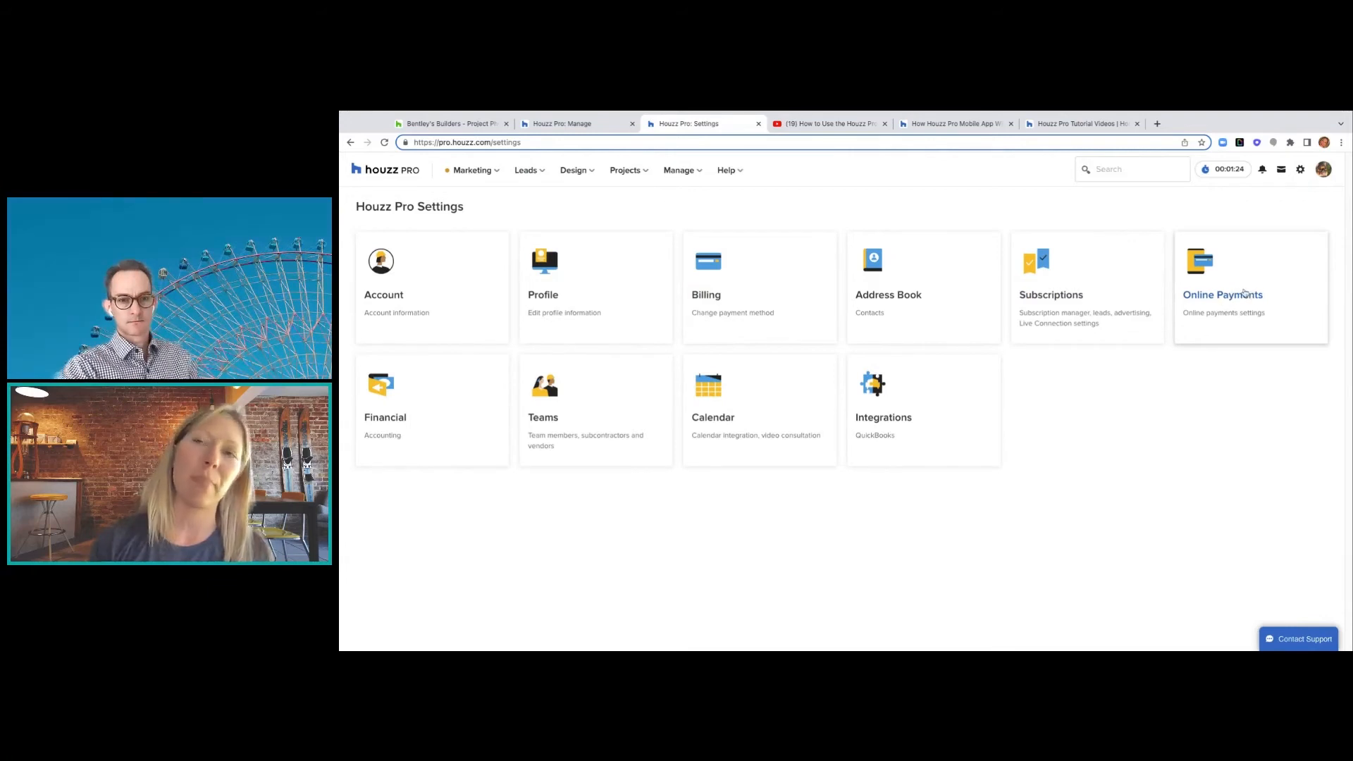
- View the Set Up Online Payments page from the Online Payments card, then close it
left_click(1244, 293)
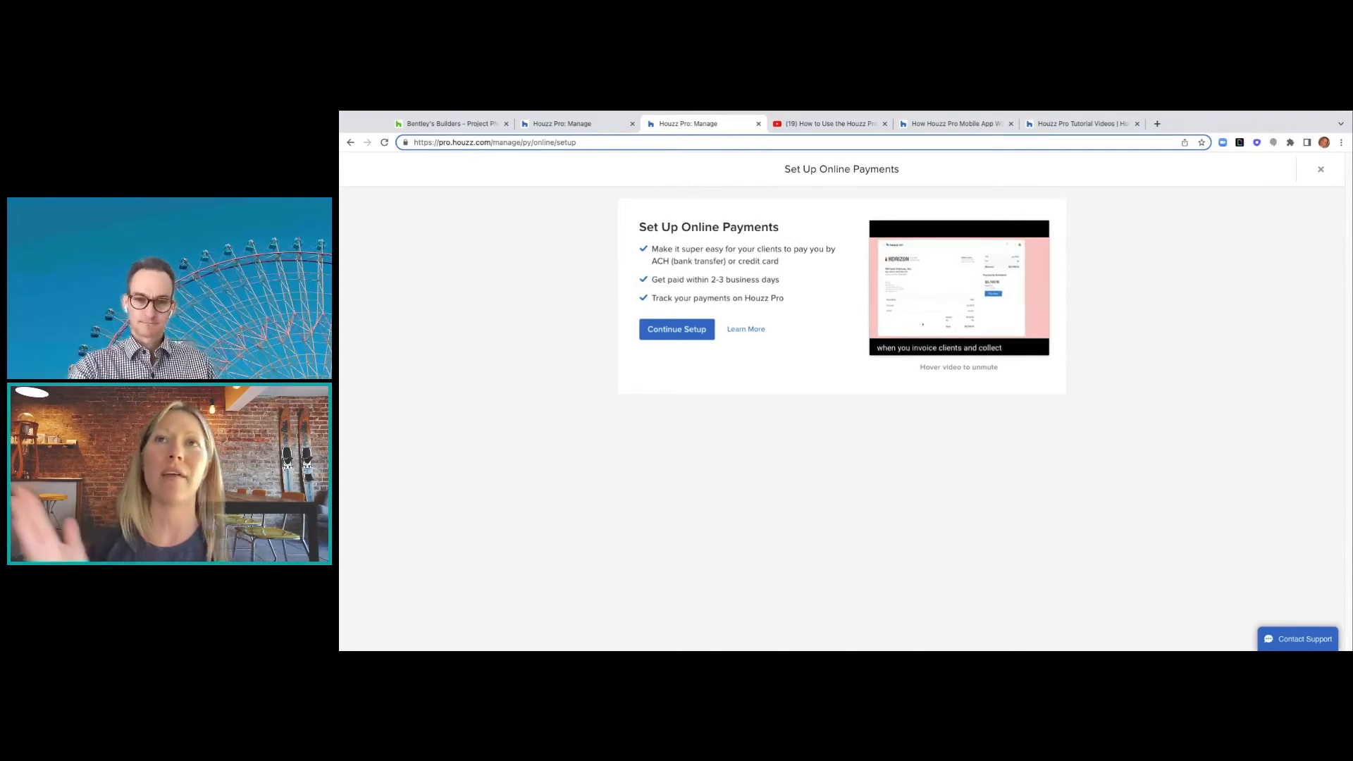
left_click(759, 124)
- Look over the $391,518.76 estimate client preview, then go back to the Big Sur Home Remodel project
left_click(585, 129)
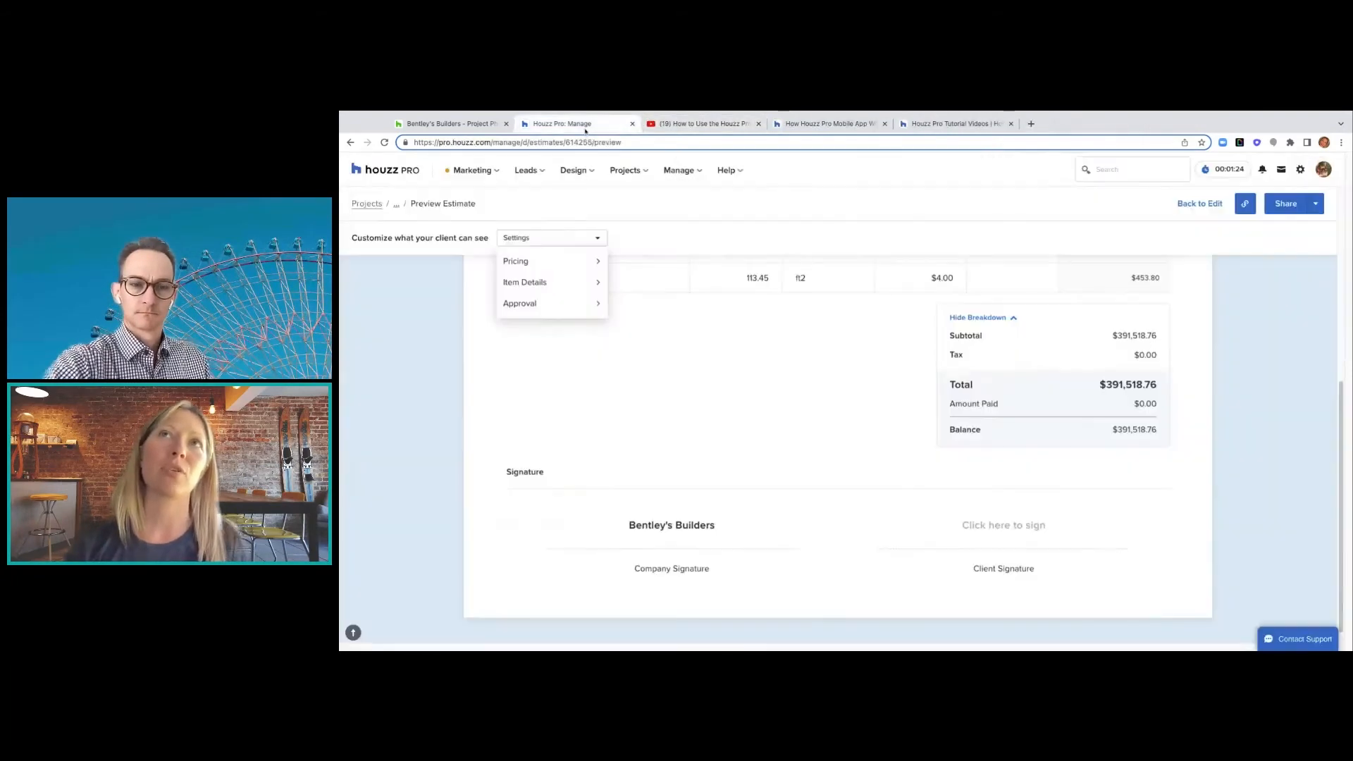
scroll(687, 237, "up", 5)
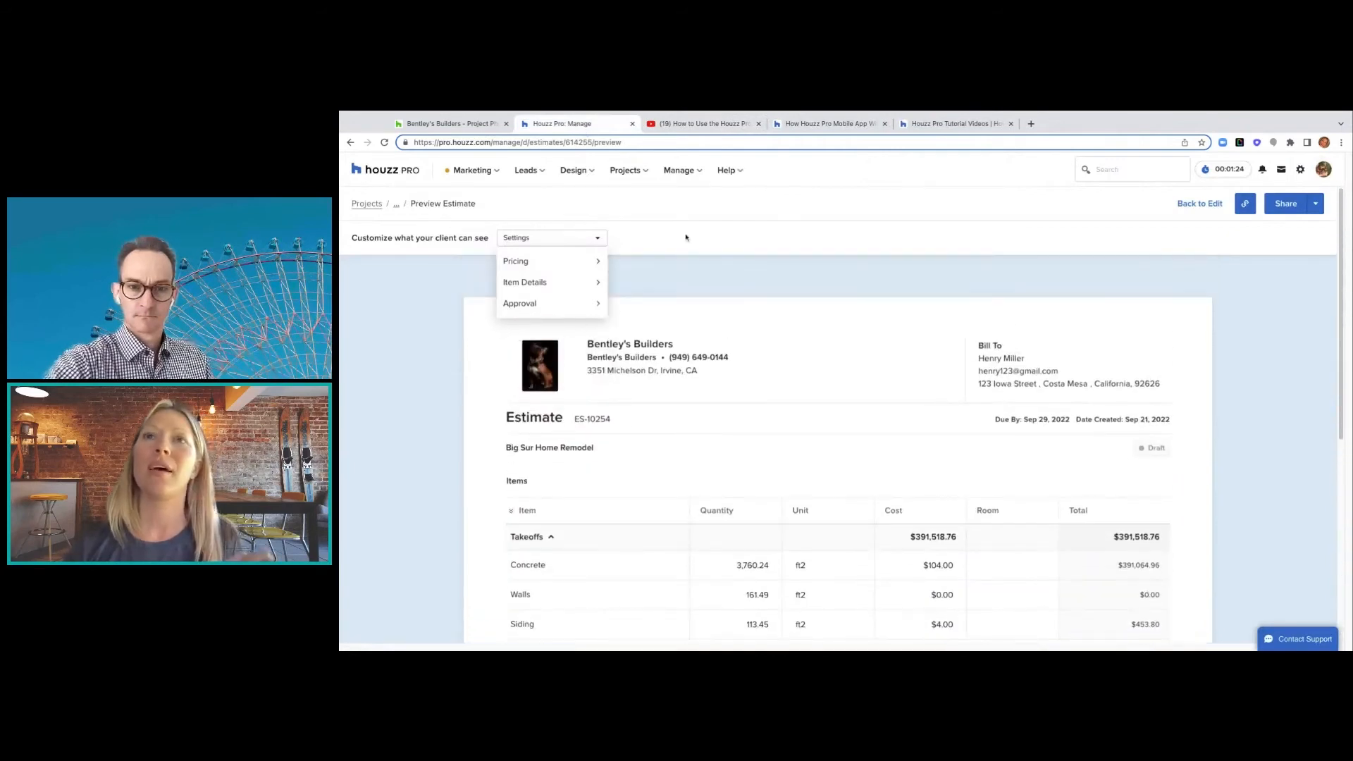
scroll(686, 226, "down", 1)
scroll(681, 209, "down", 2)
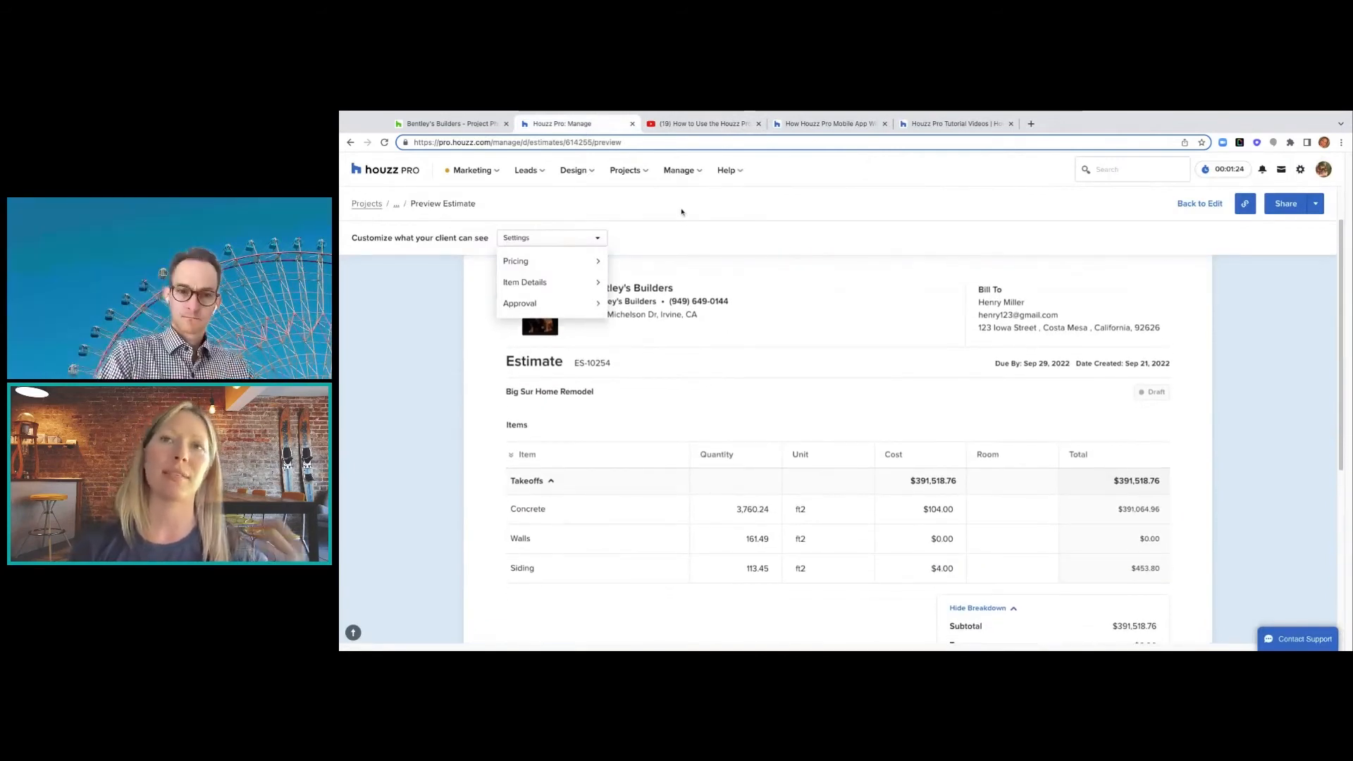
scroll(775, 215, "up", 2)
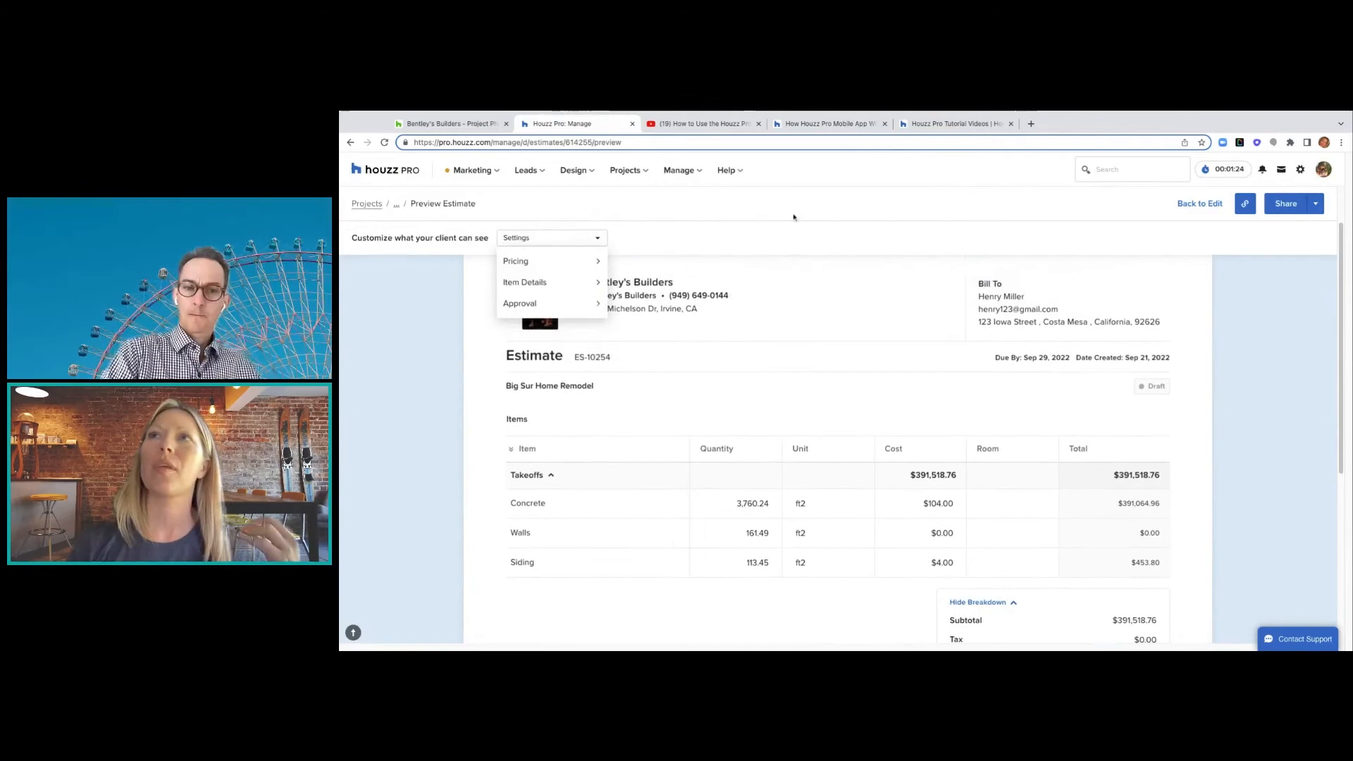
left_click(365, 205)
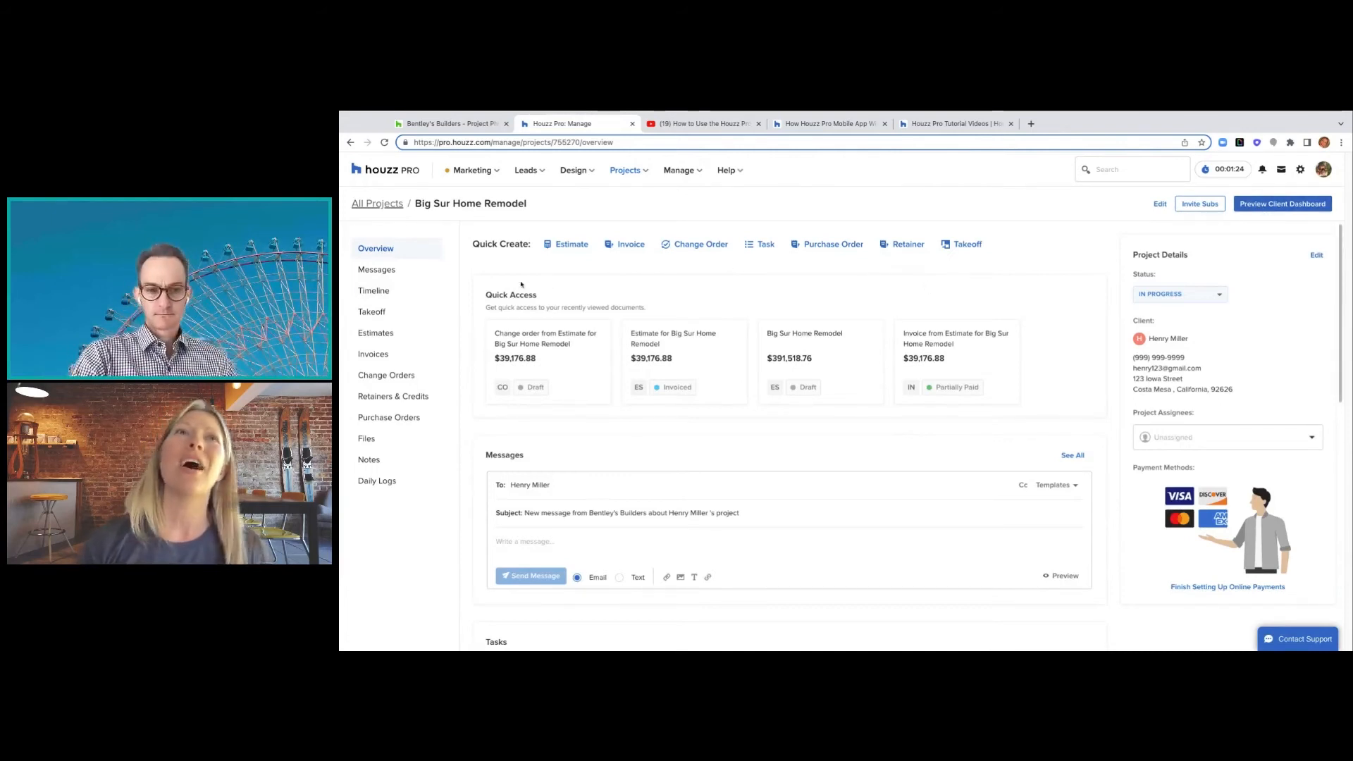
- Open the Big Sur Home Remodel timeline Gantt chart and bring up its Share Timeline dialog
left_click(372, 293)
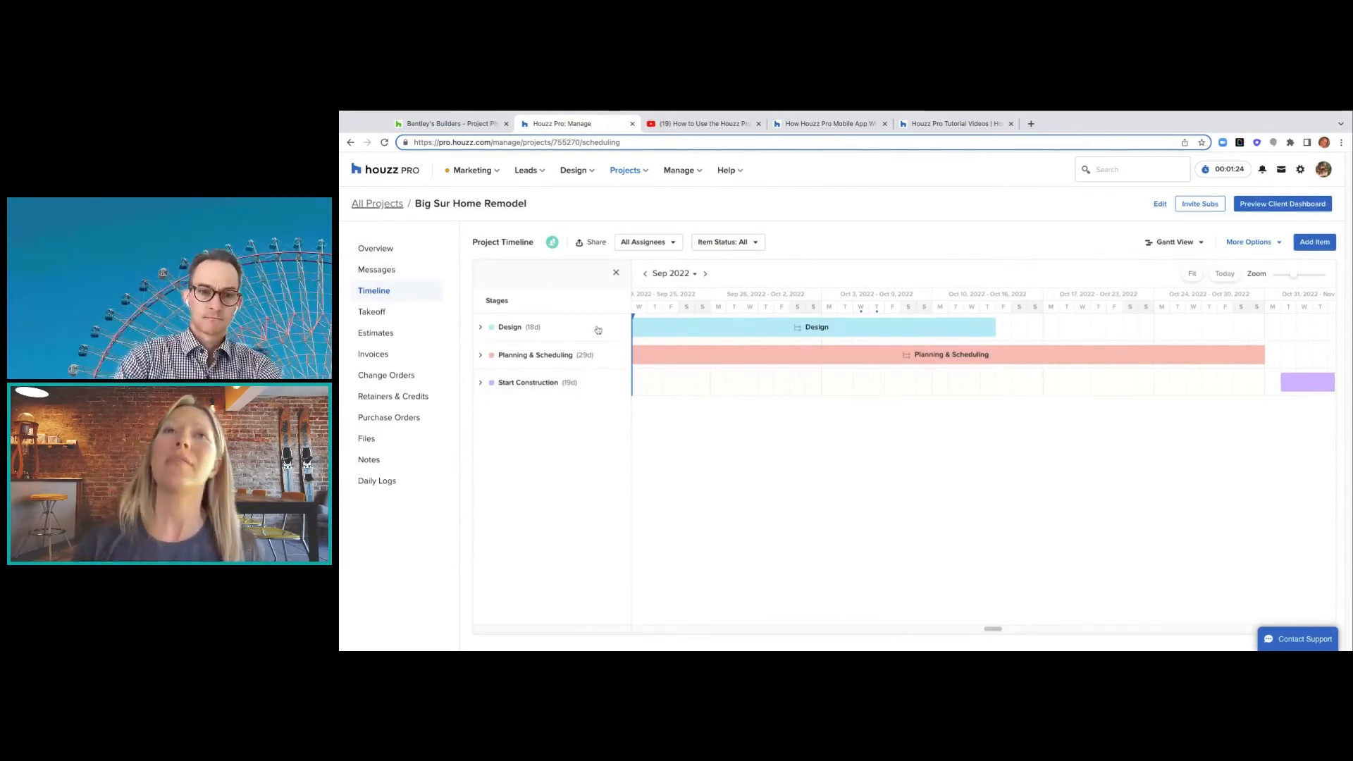
scroll(686, 367, "left", 1)
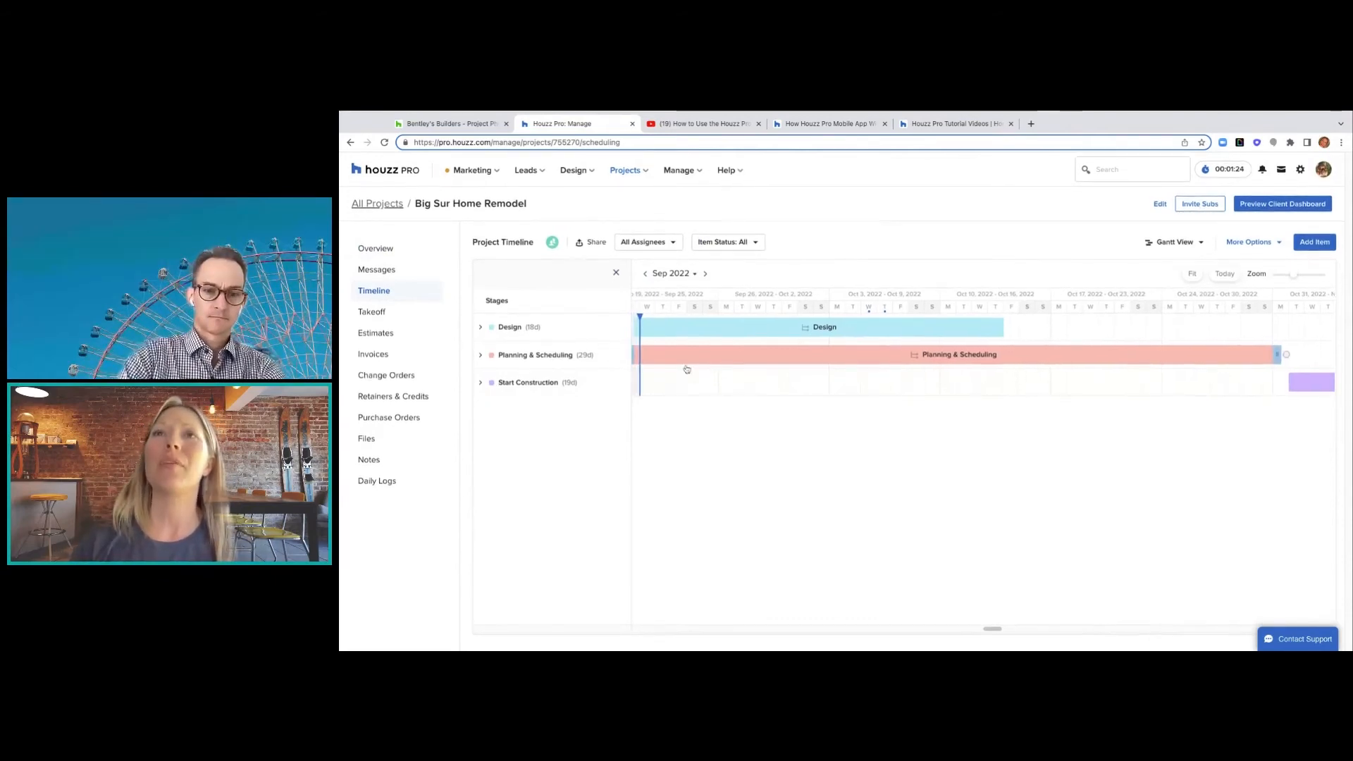
scroll(686, 367, "left", 2)
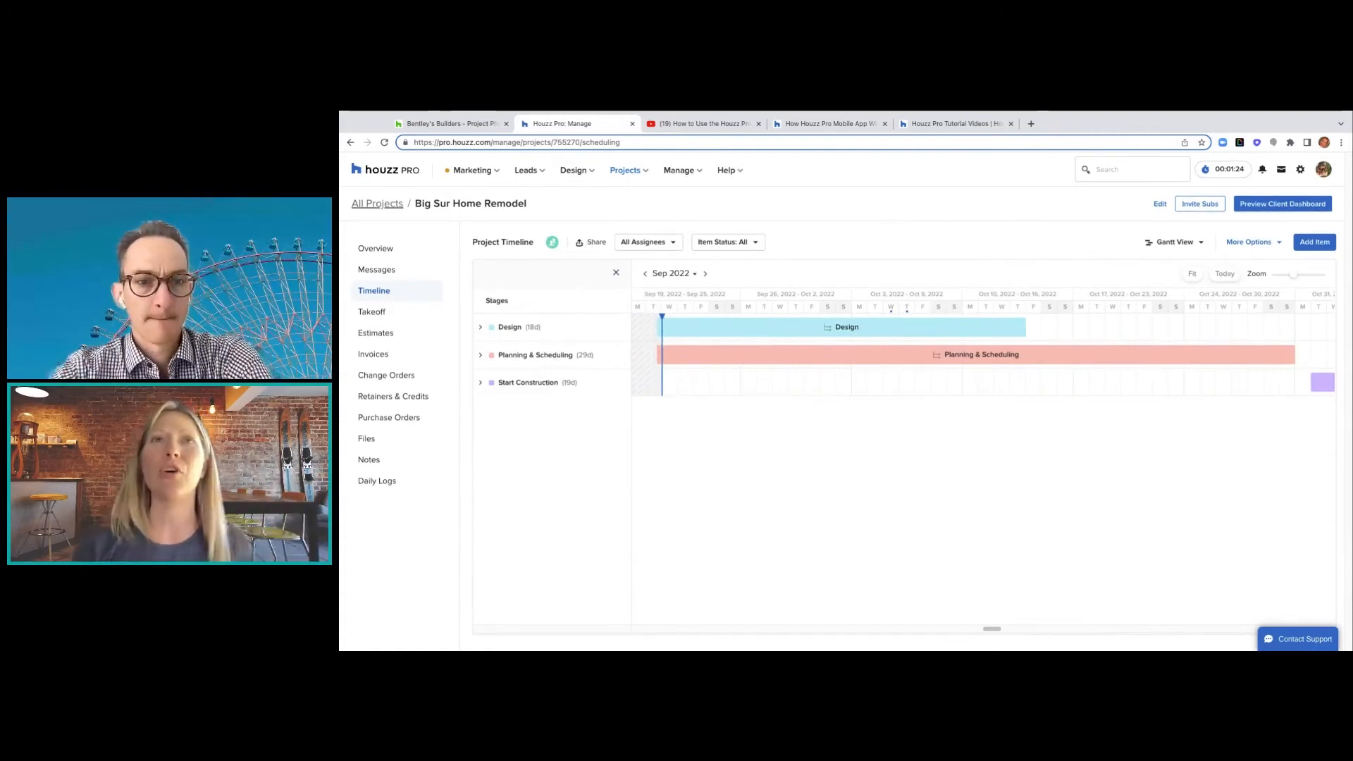
mouse_move(552, 248)
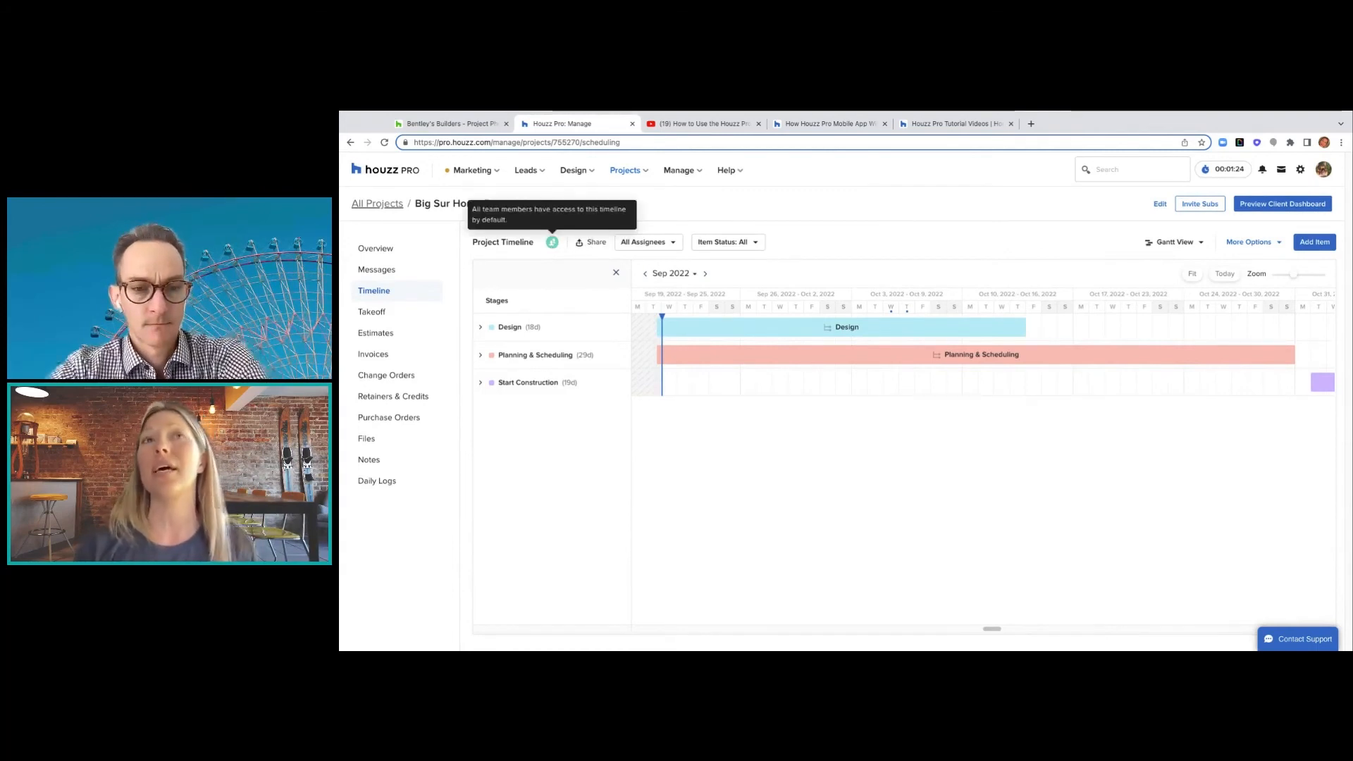
left_click(592, 242)
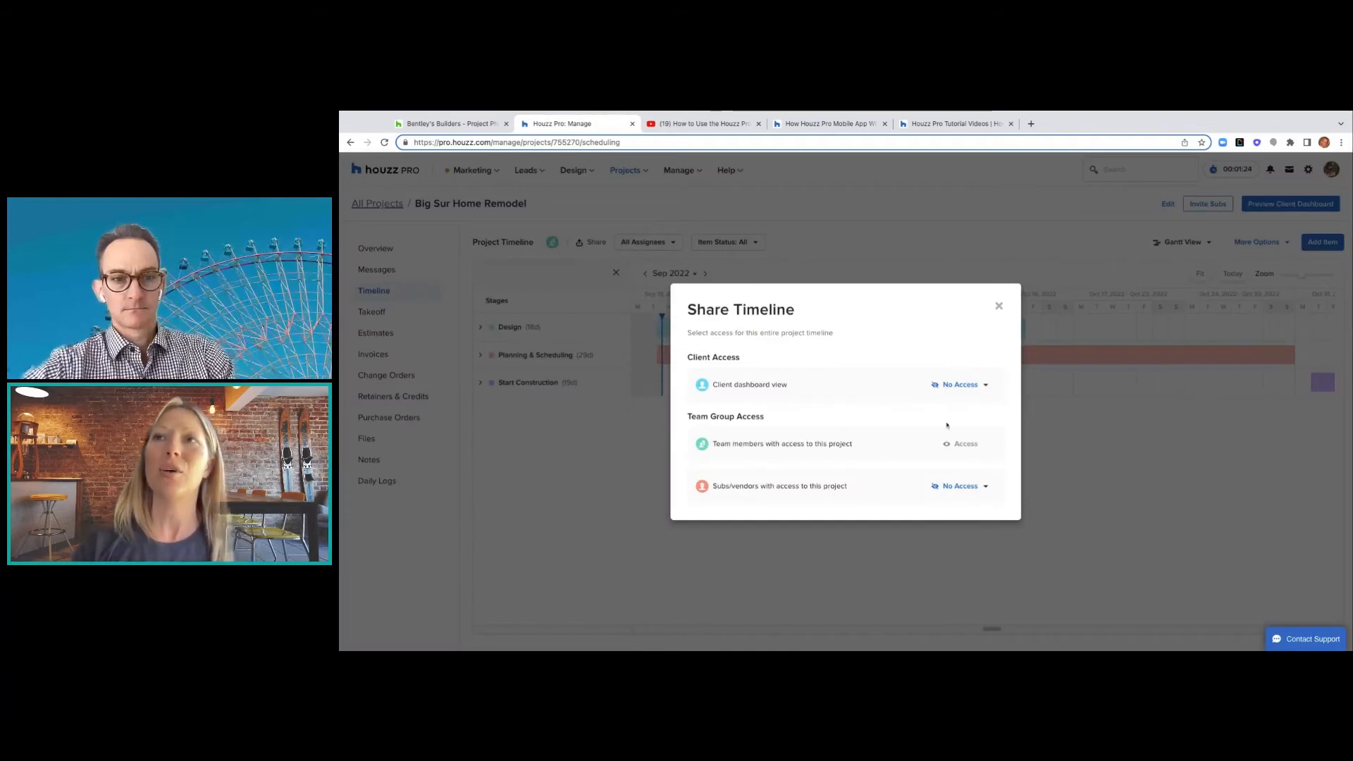
- Give the client Detailed Access and subs/vendors Access to the timeline, then preview the client dashboard
left_click(967, 385)
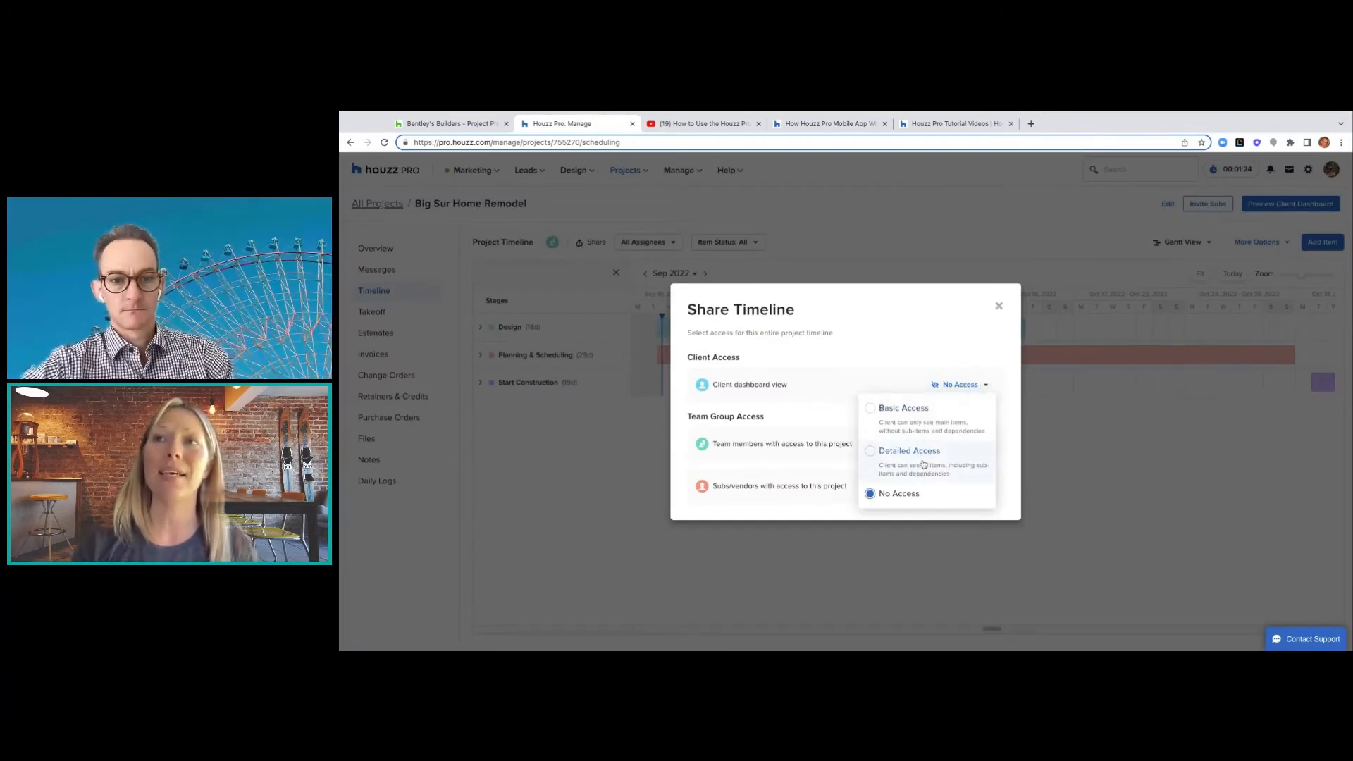
left_click(872, 452)
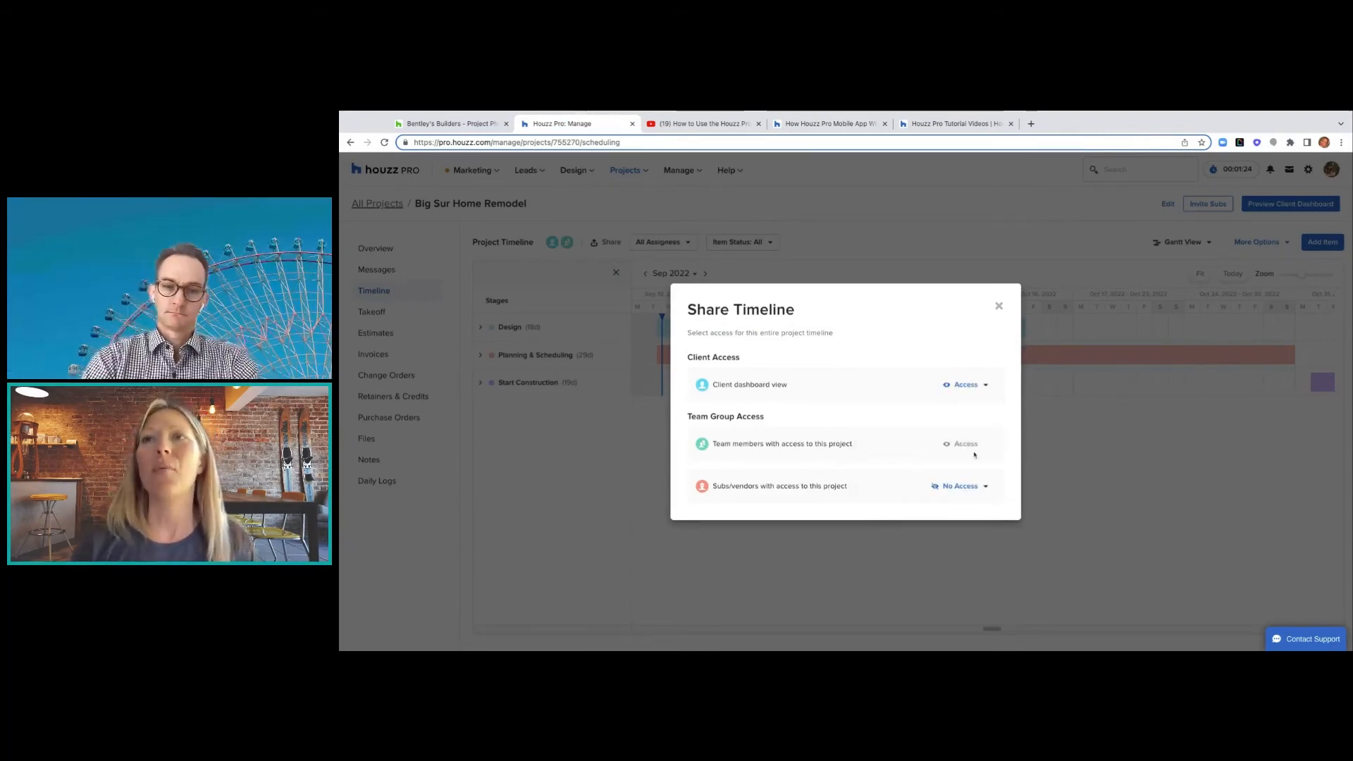
left_click(956, 489)
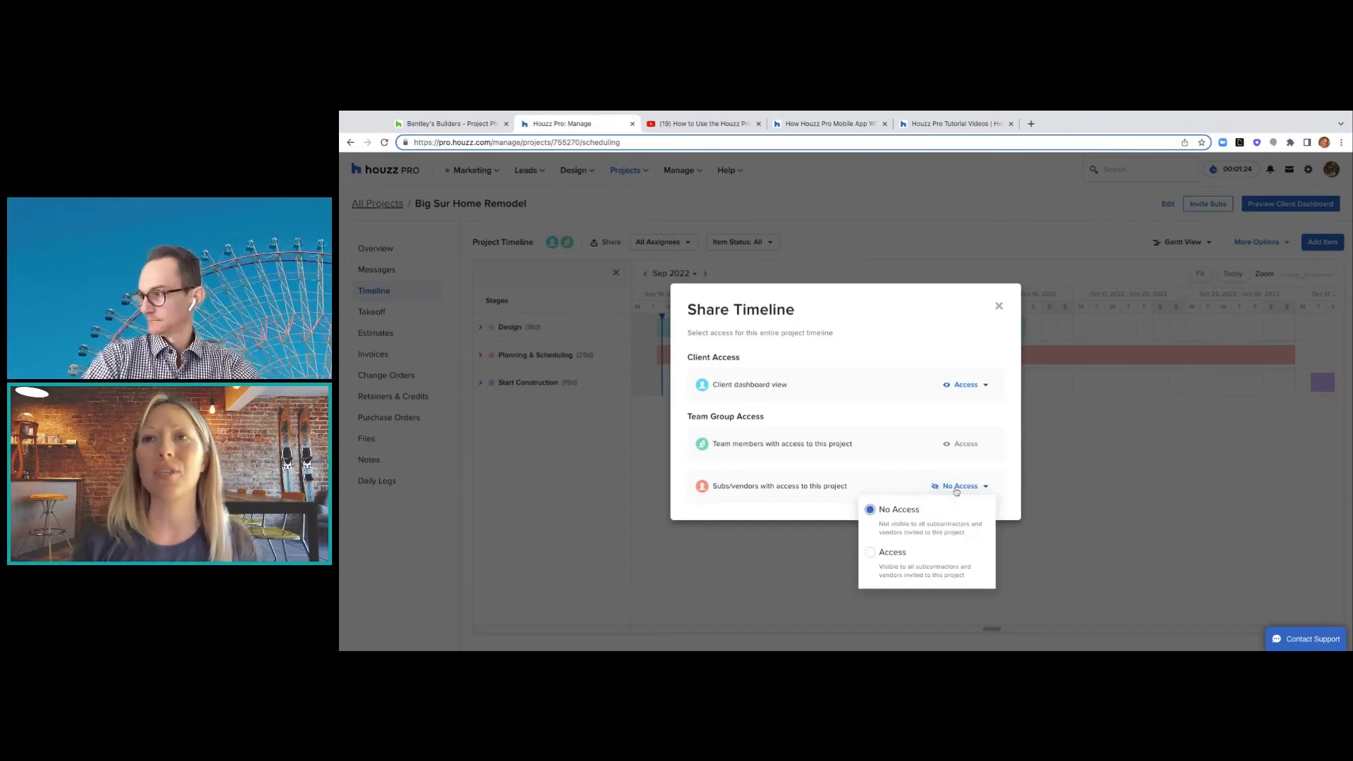
left_click(878, 561)
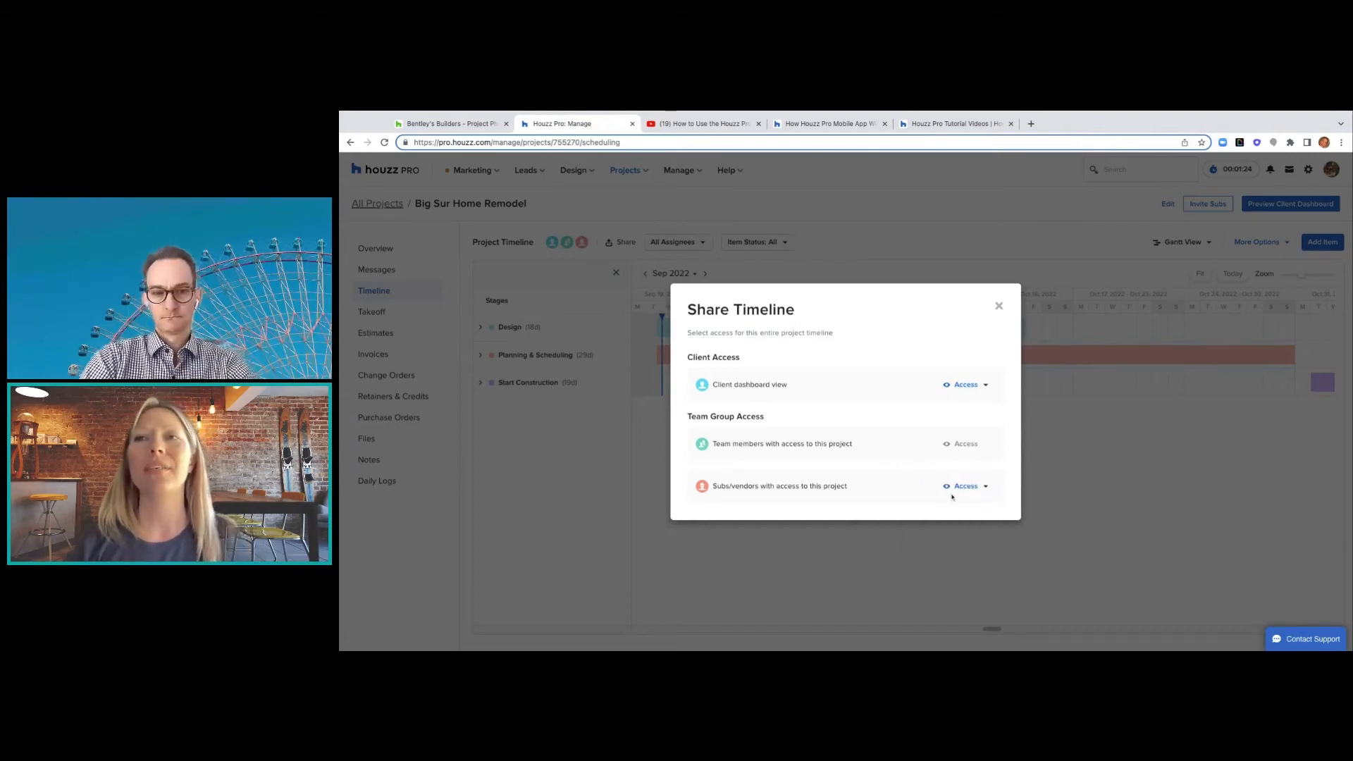
left_click(999, 305)
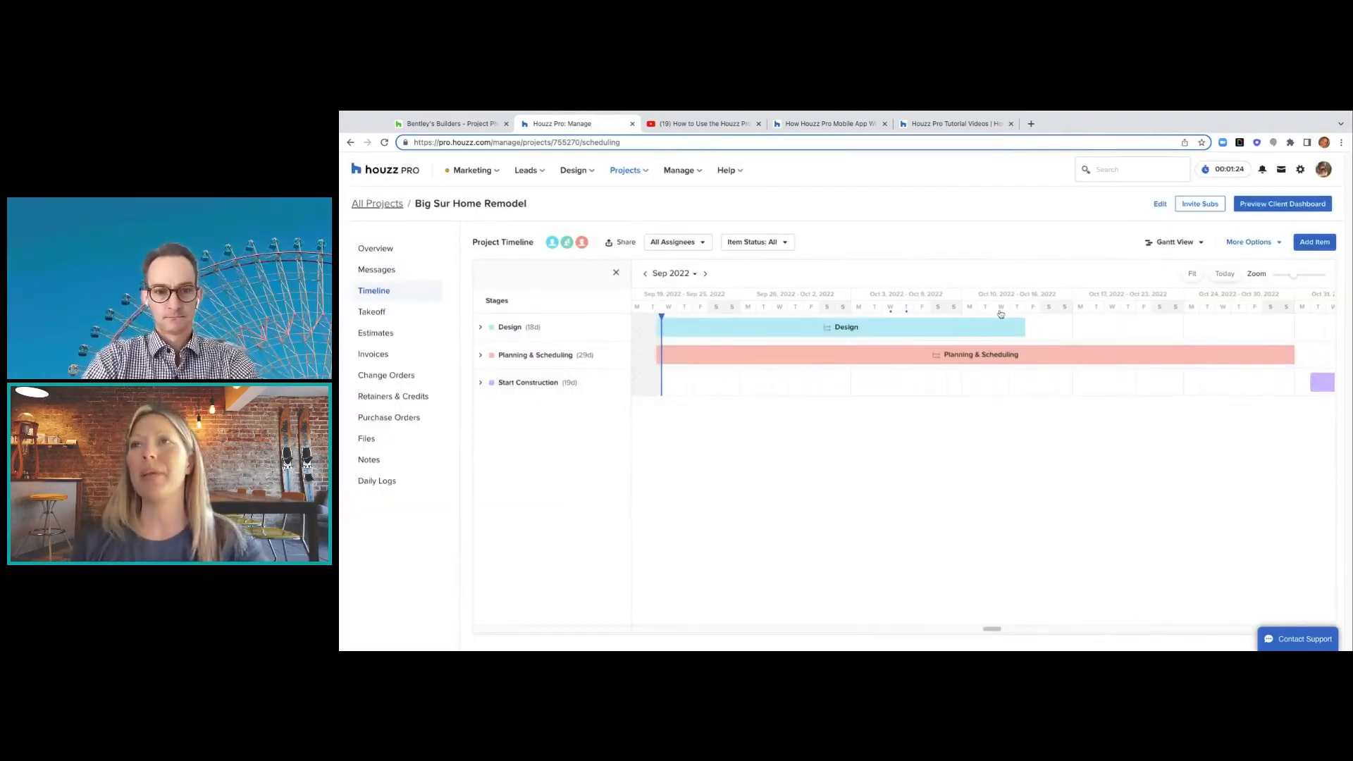
left_click(1256, 210)
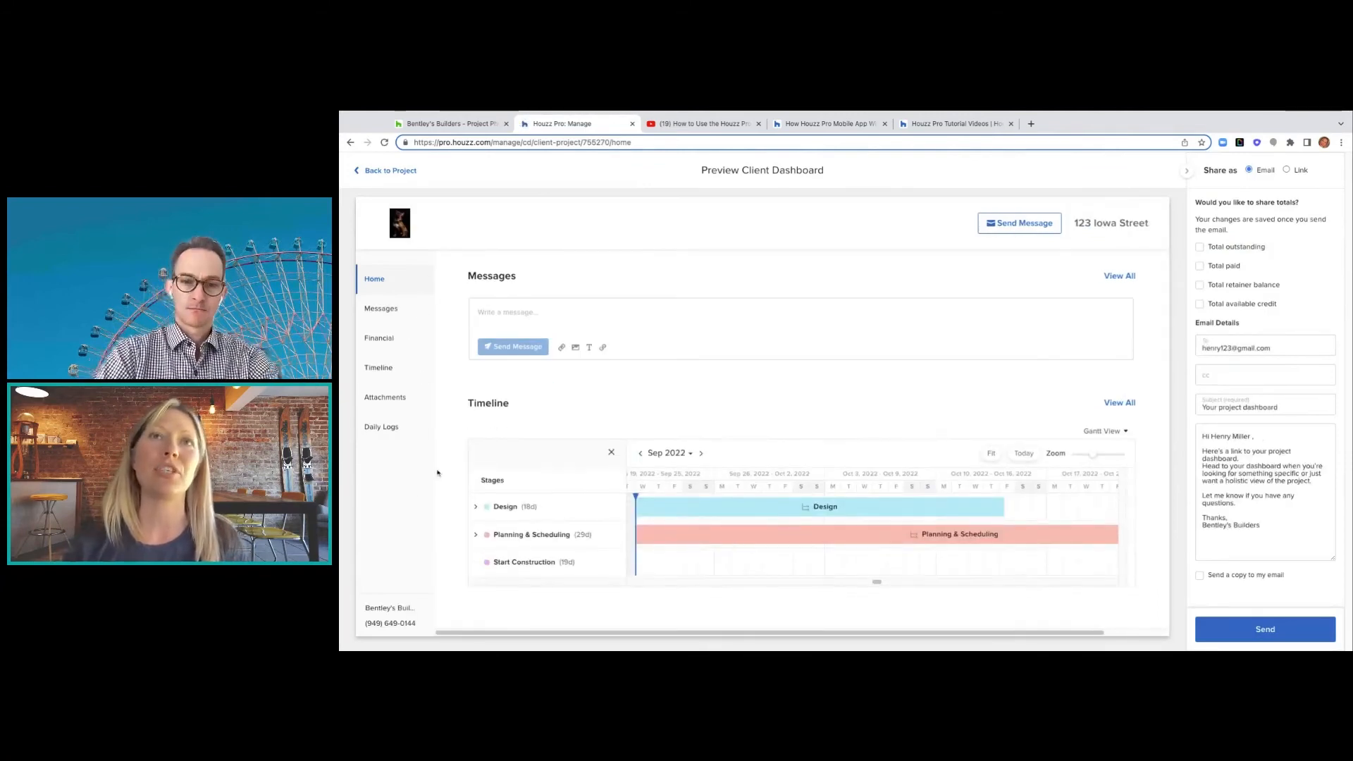
- Show Total outstanding, paid, retainer balance and available credit on the client dashboard, then view Daily Logs
left_click(1200, 248)
left_click(1200, 268)
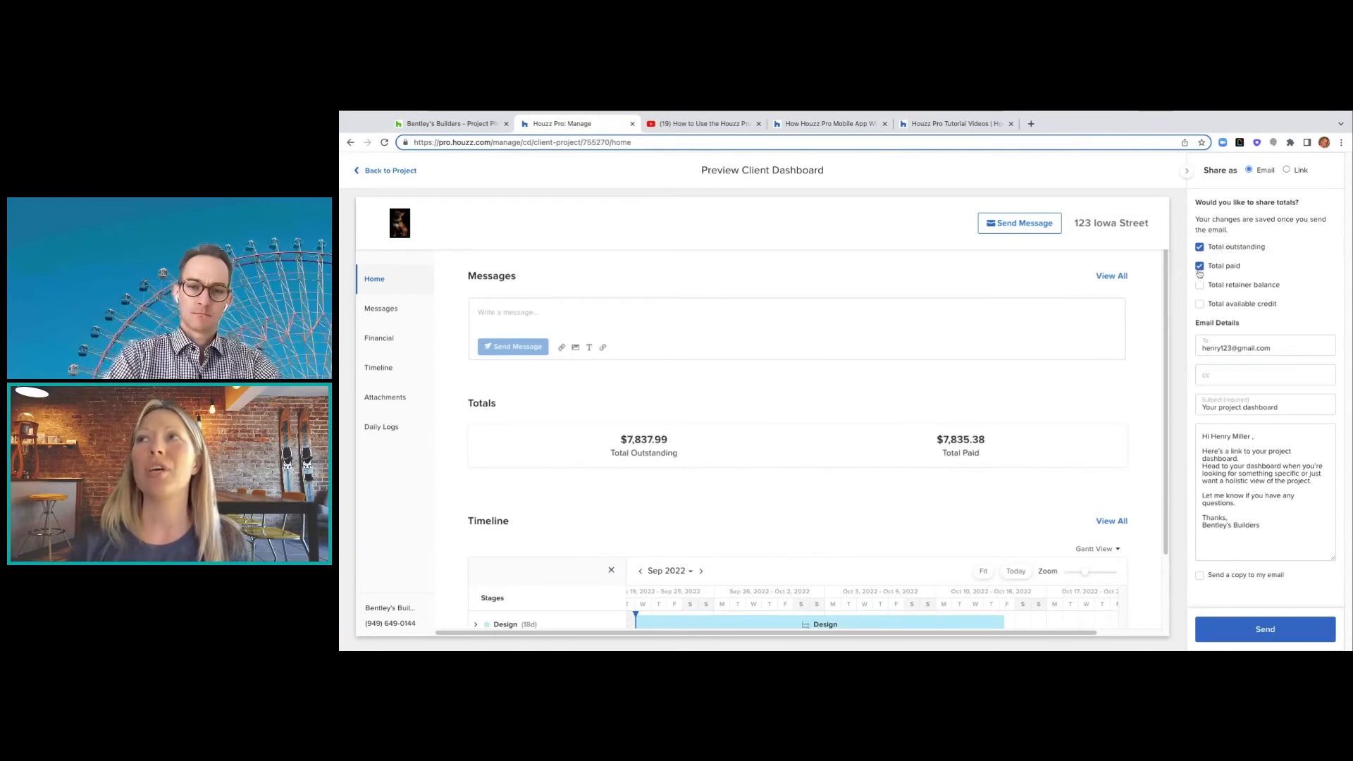
left_click(1200, 286)
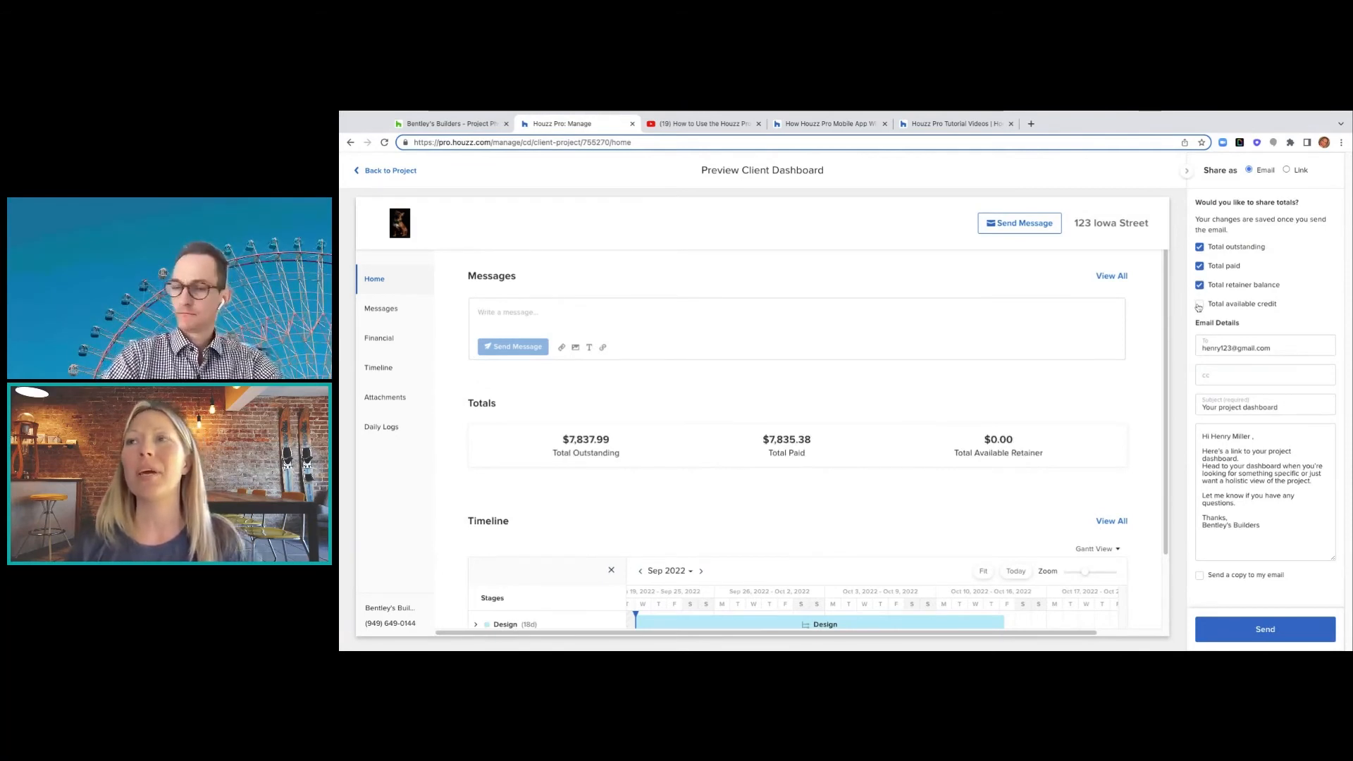
left_click(1200, 304)
scroll(996, 519, "down", 2)
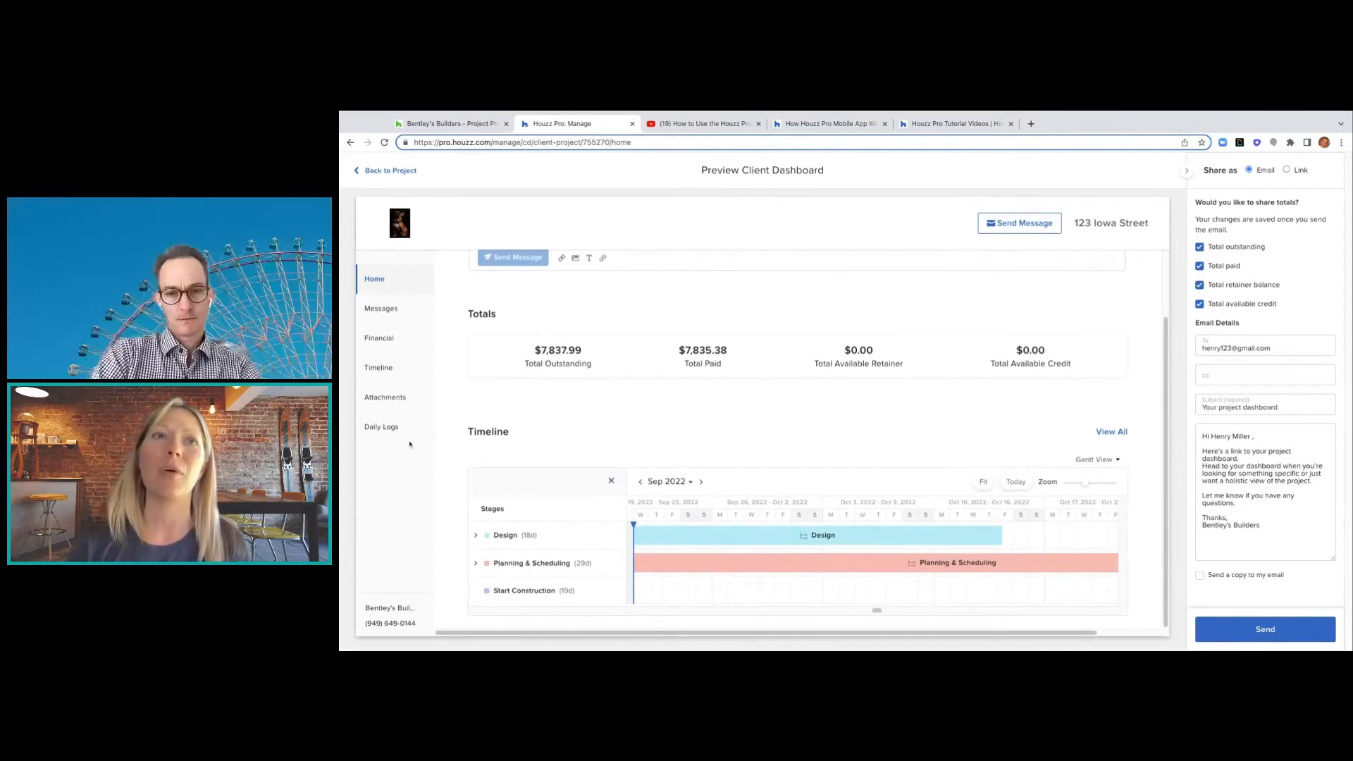
left_click(389, 427)
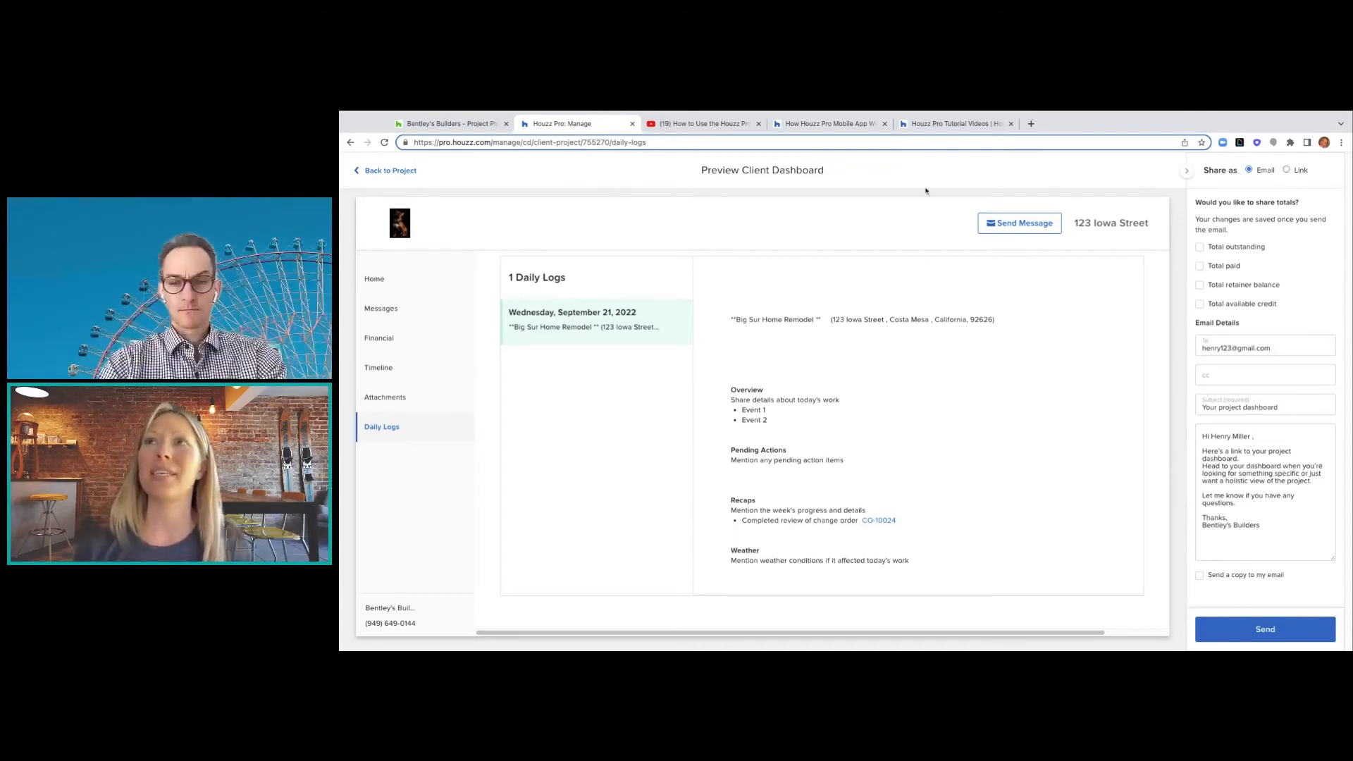
- Return to Big Sur Home Remodel via Projects > Recent Projects and view its Purchase Orders
left_click(404, 172)
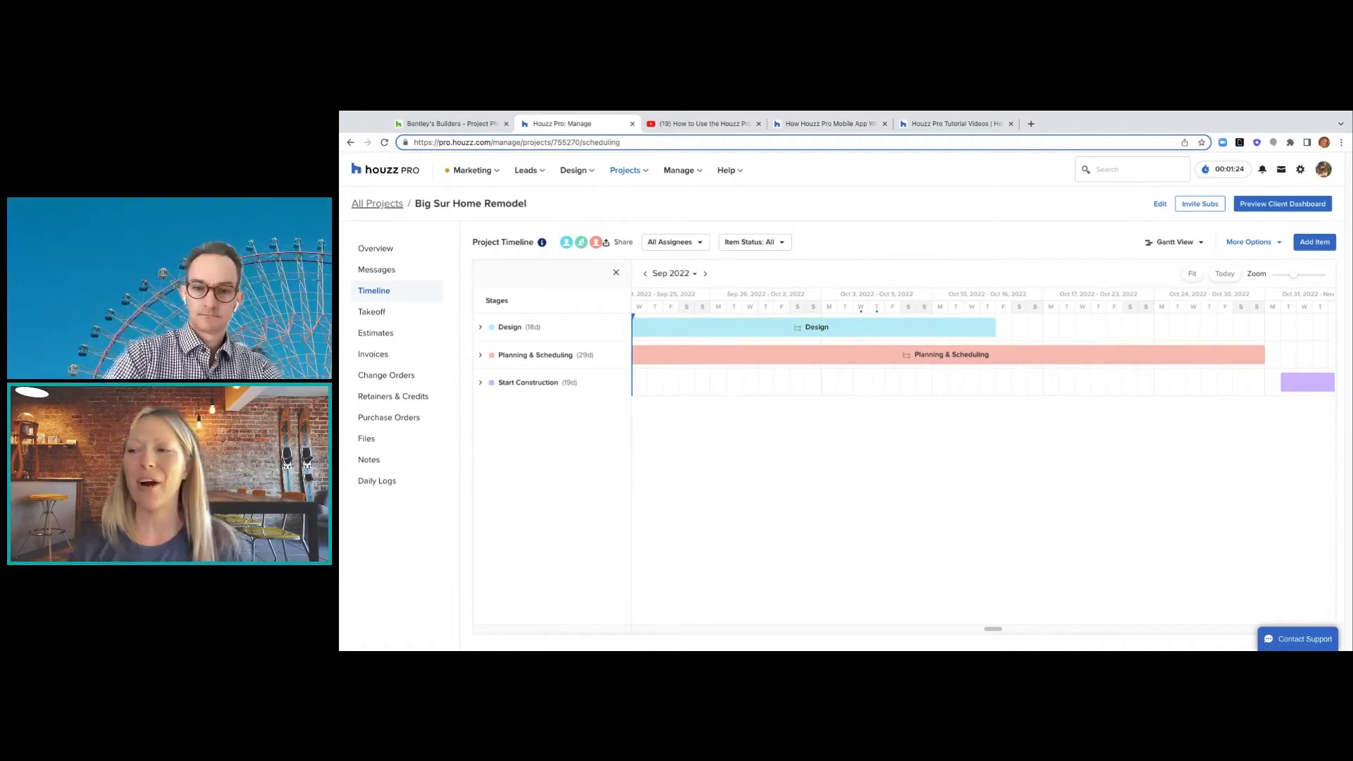
left_click(647, 172)
mouse_move(642, 223)
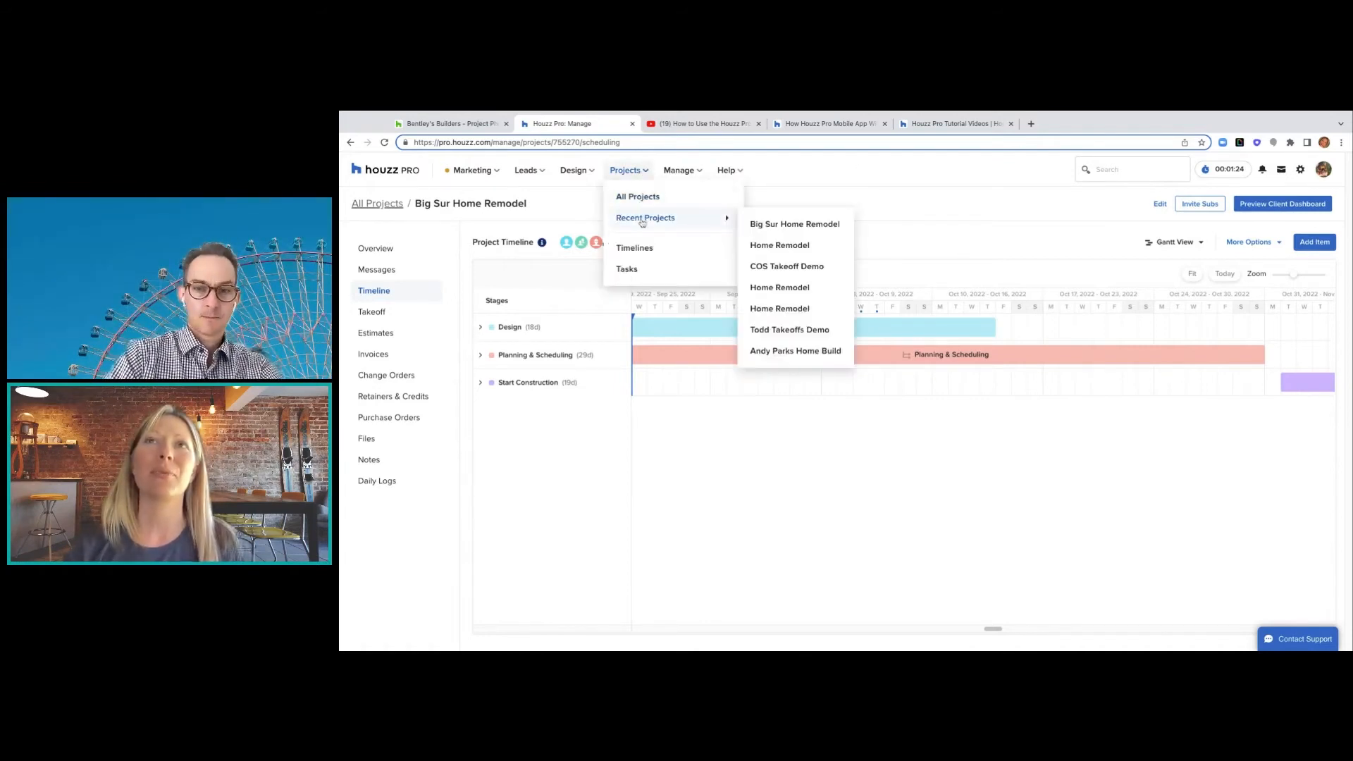
left_click(772, 225)
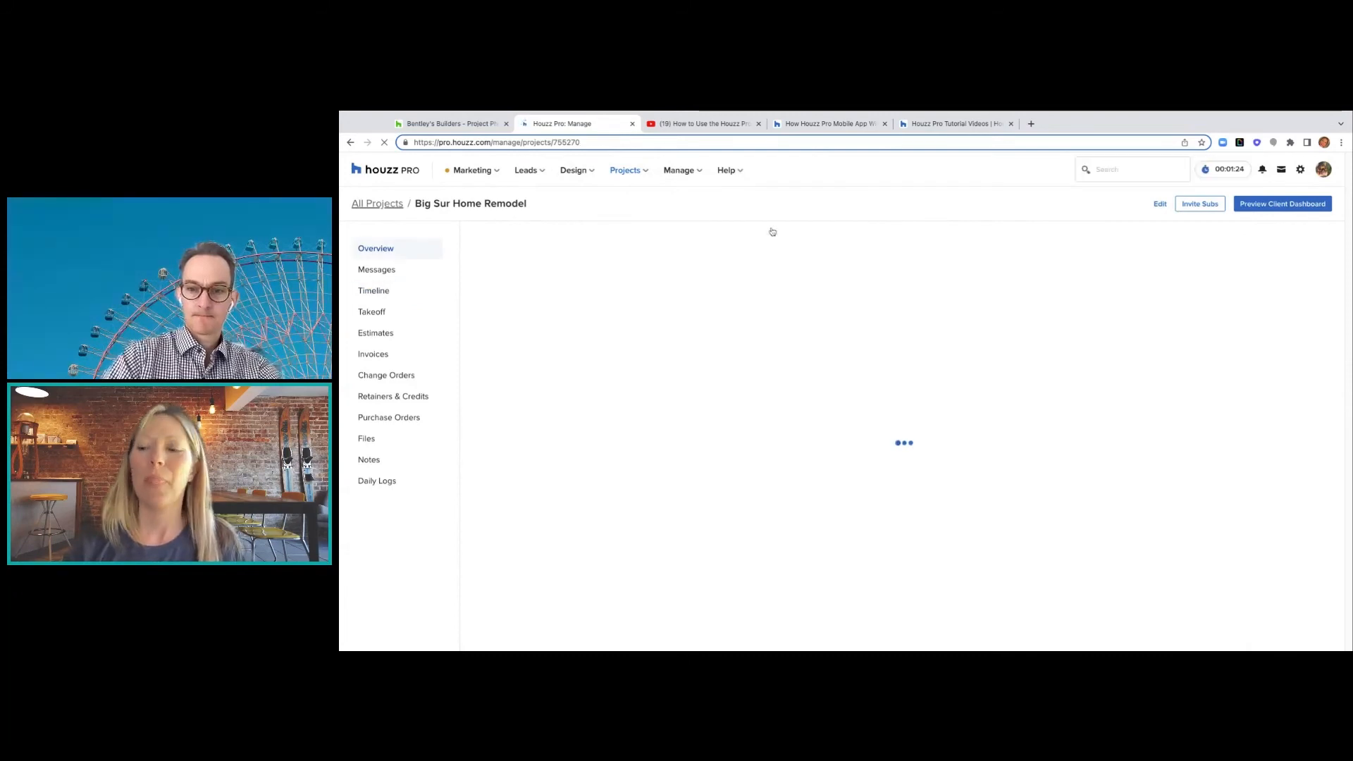
left_click(422, 420)
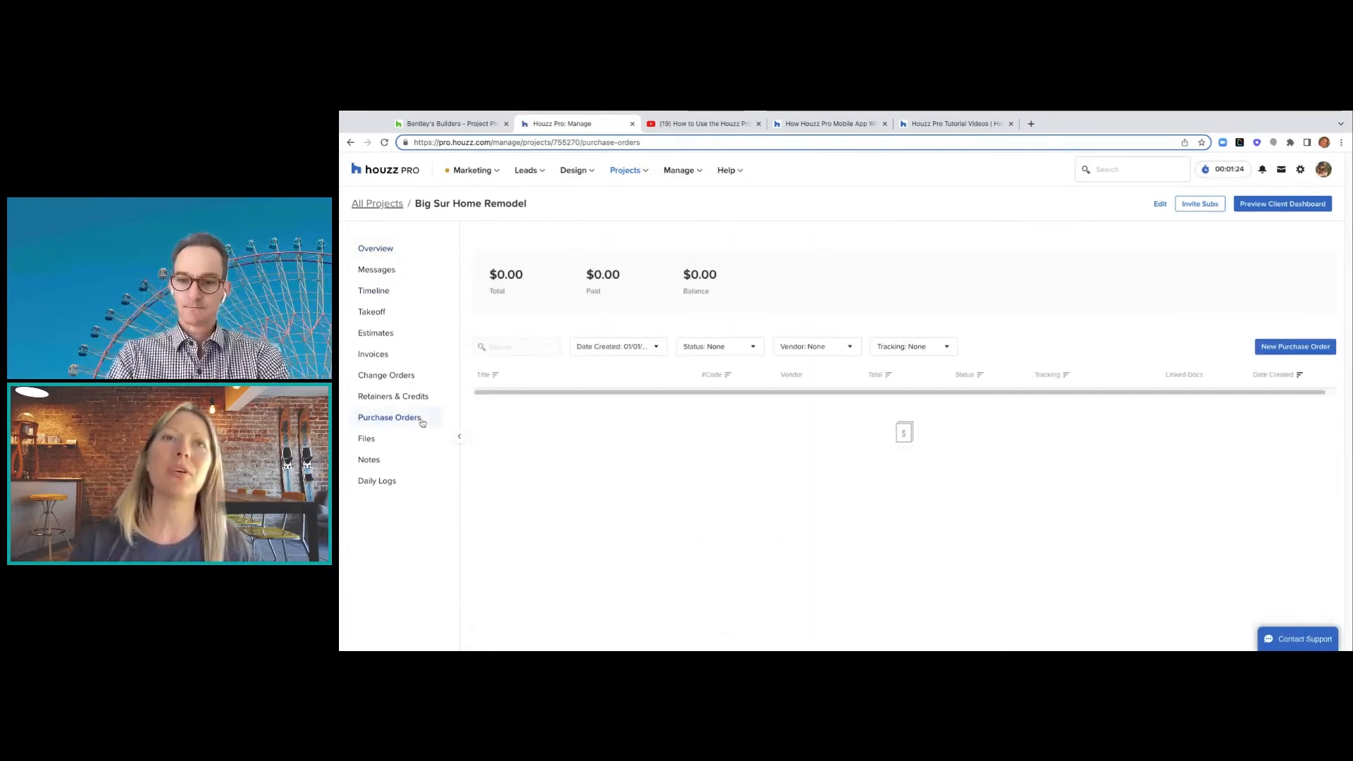
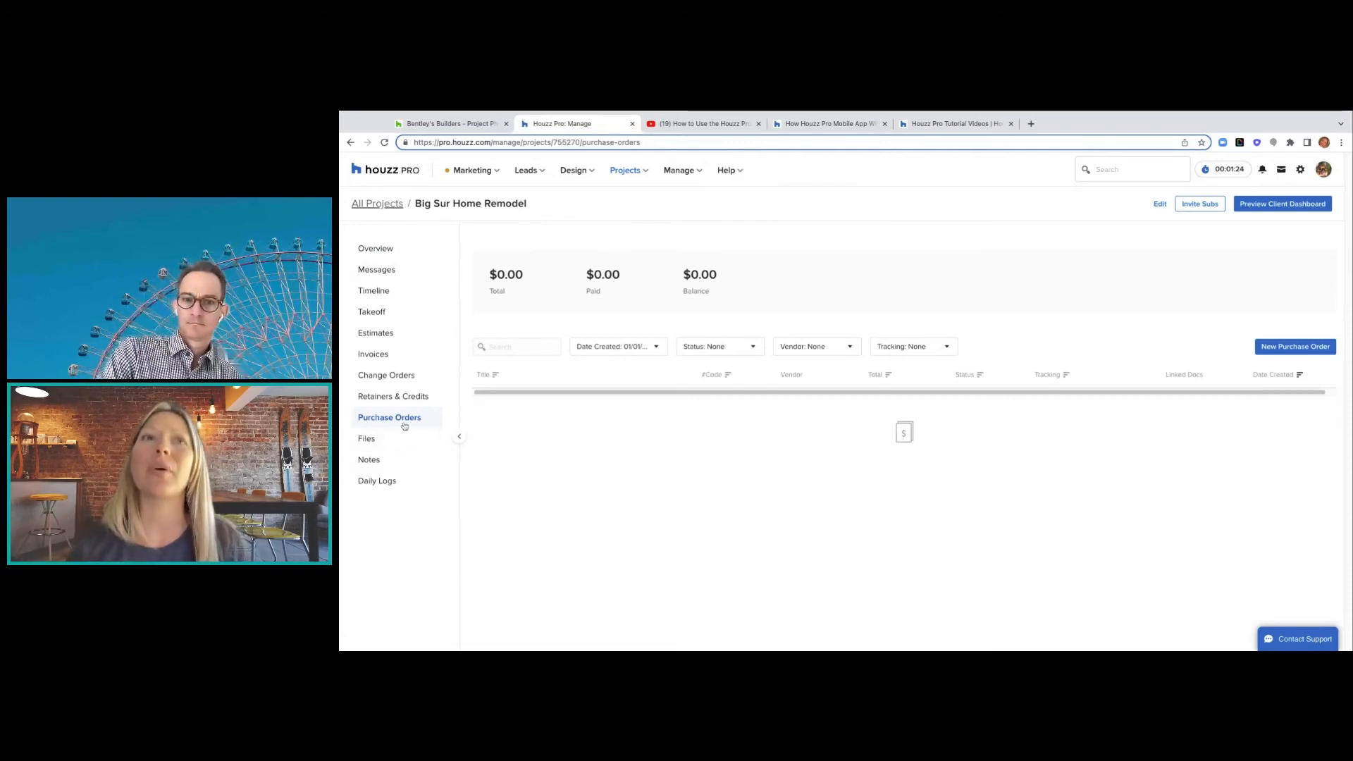
- Start a new purchase order and choose to create a new vendor instead of Home Depot
left_click(1263, 348)
left_click(922, 395)
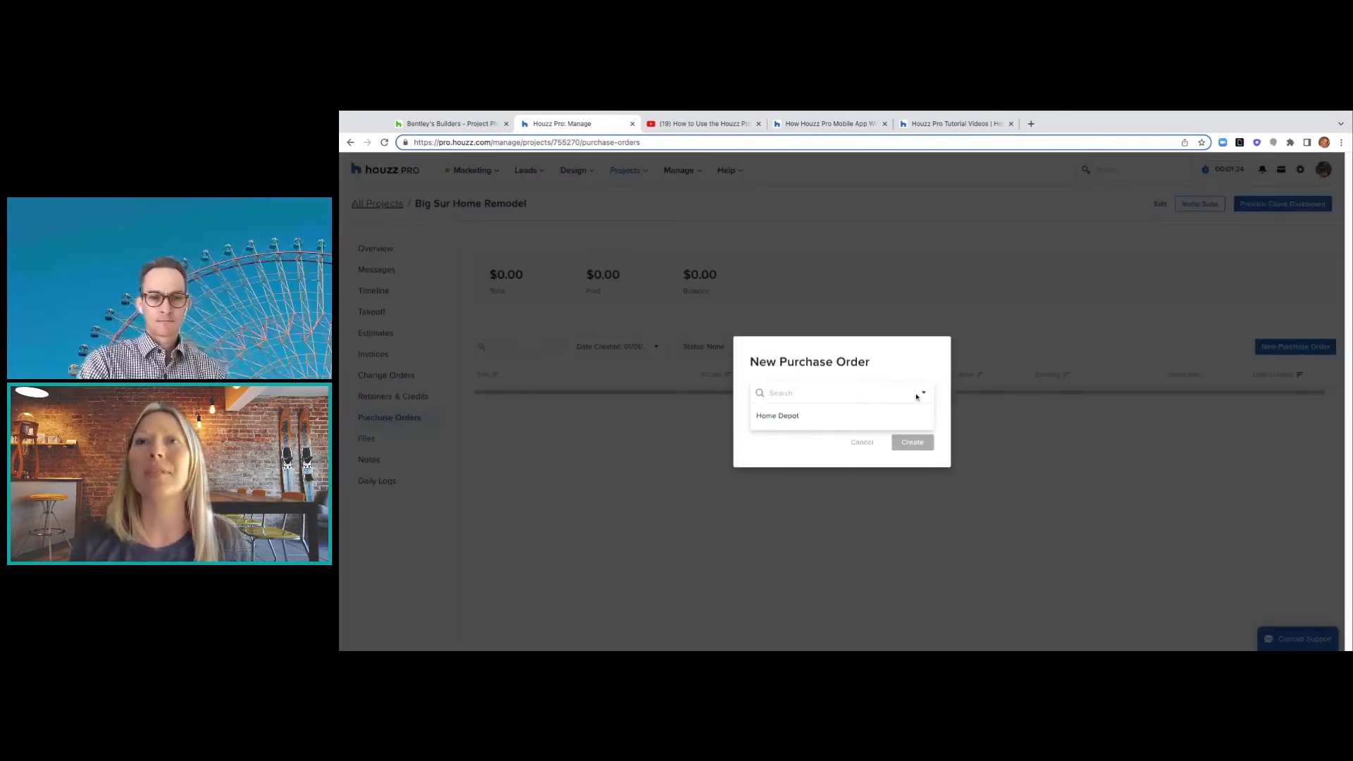
left_click(822, 418)
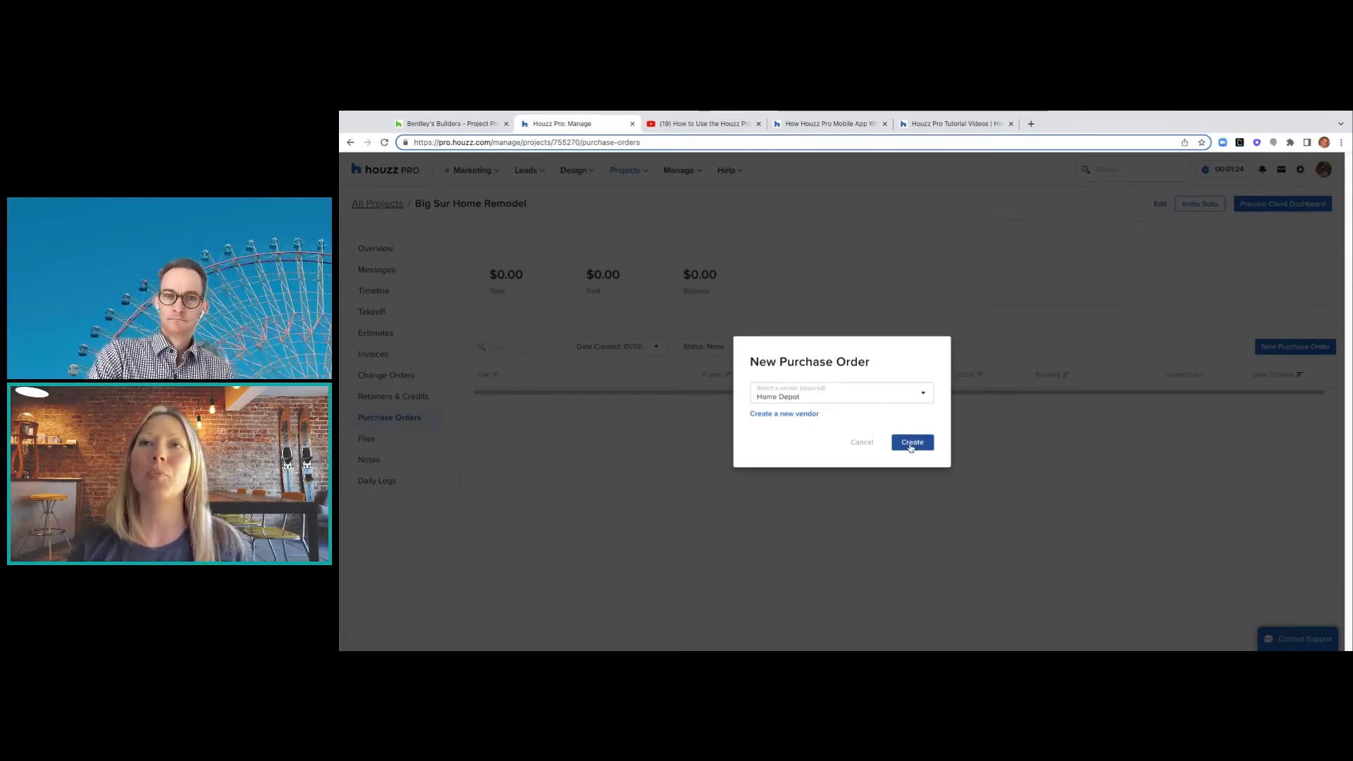
left_click(779, 414)
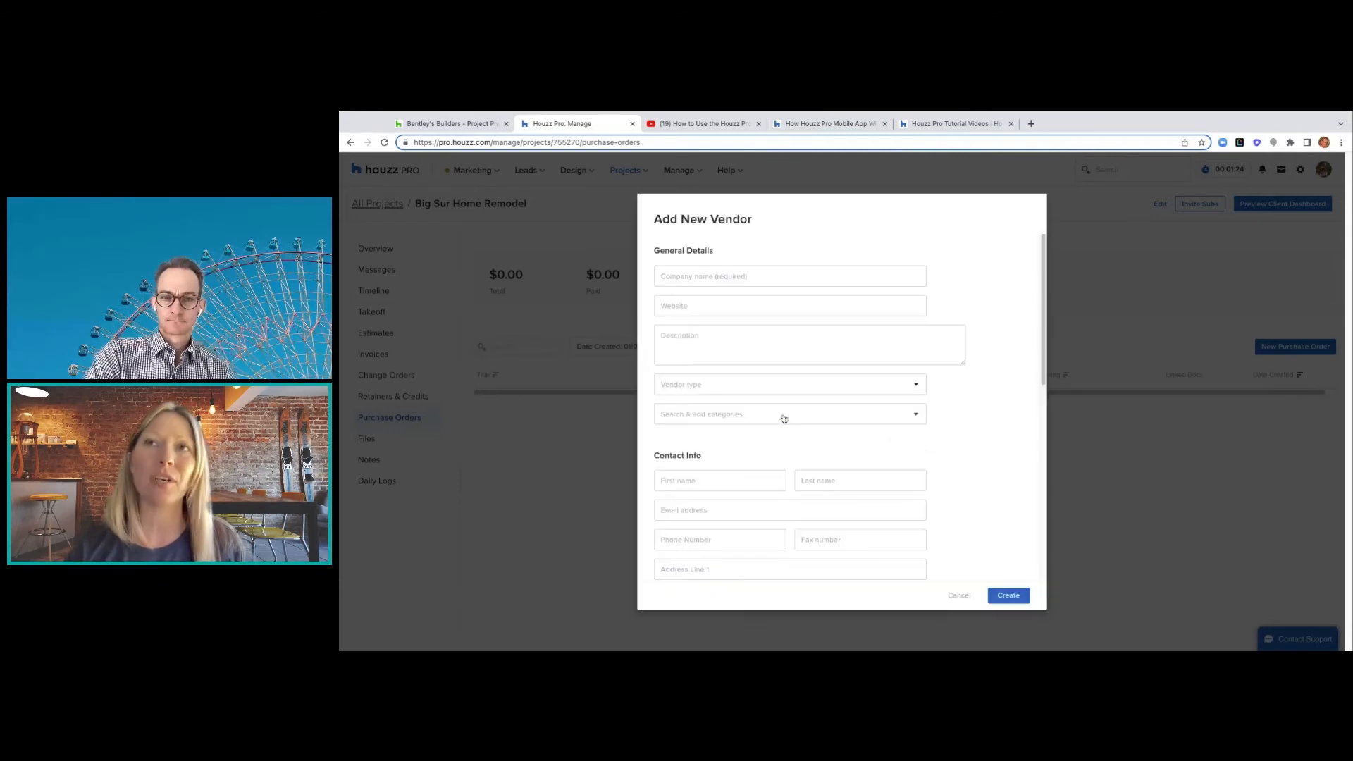
left_click(770, 276)
type("H")
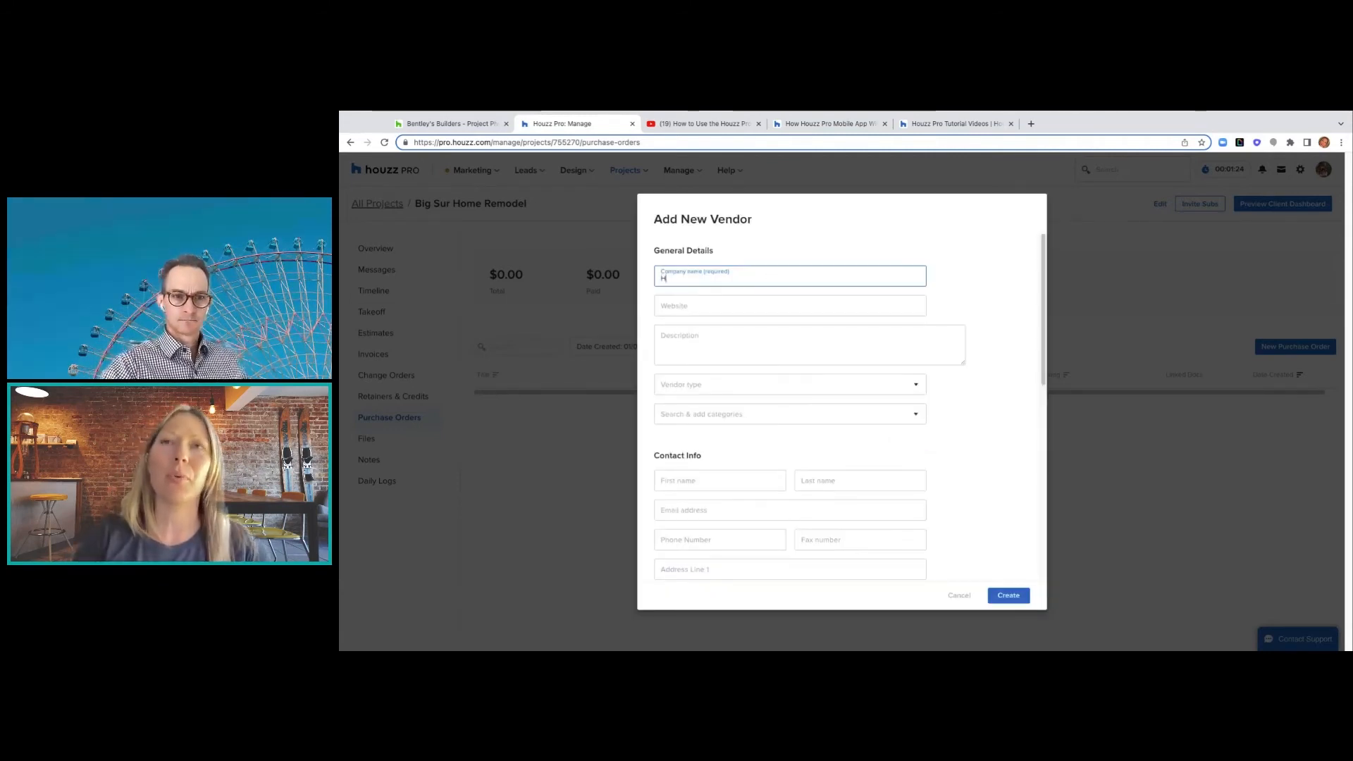
type("ouzz")
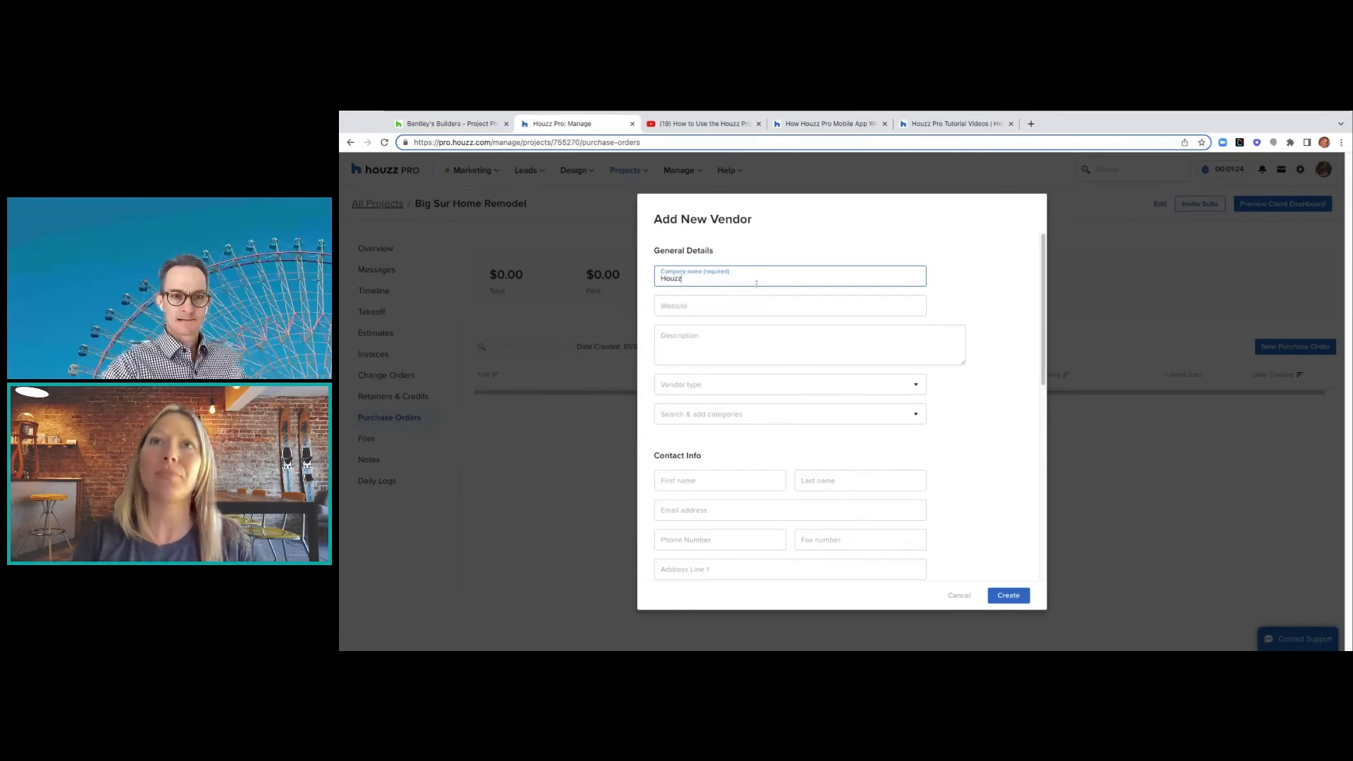
left_click(739, 305)
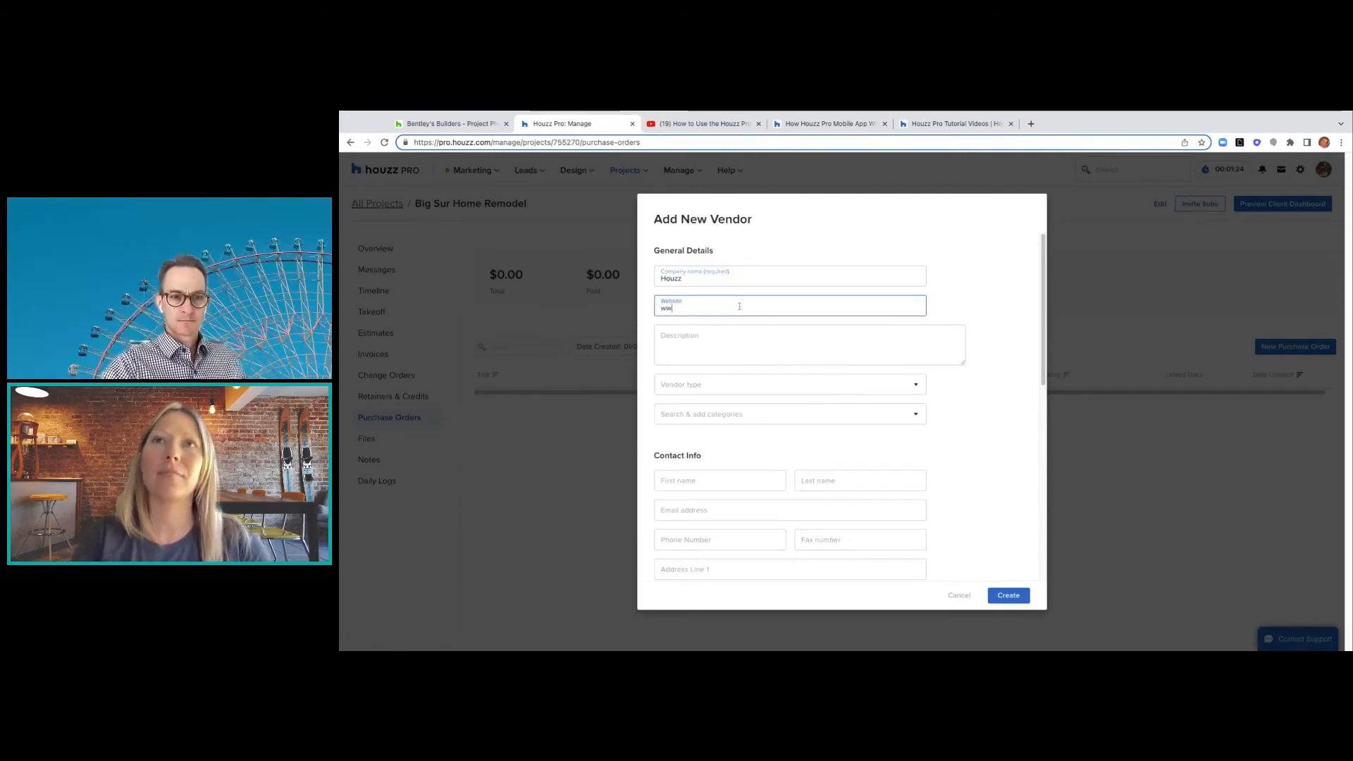
type("www.houzz.com")
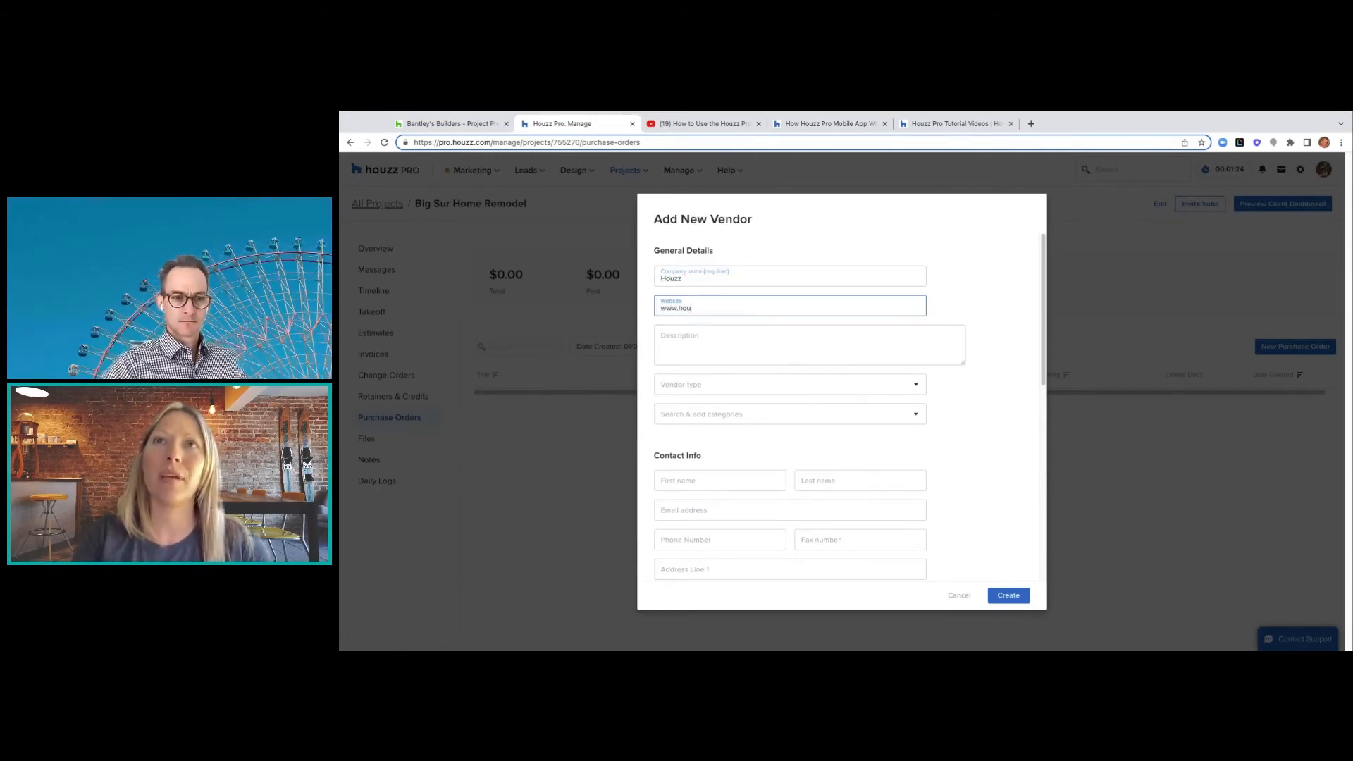
left_click(703, 350)
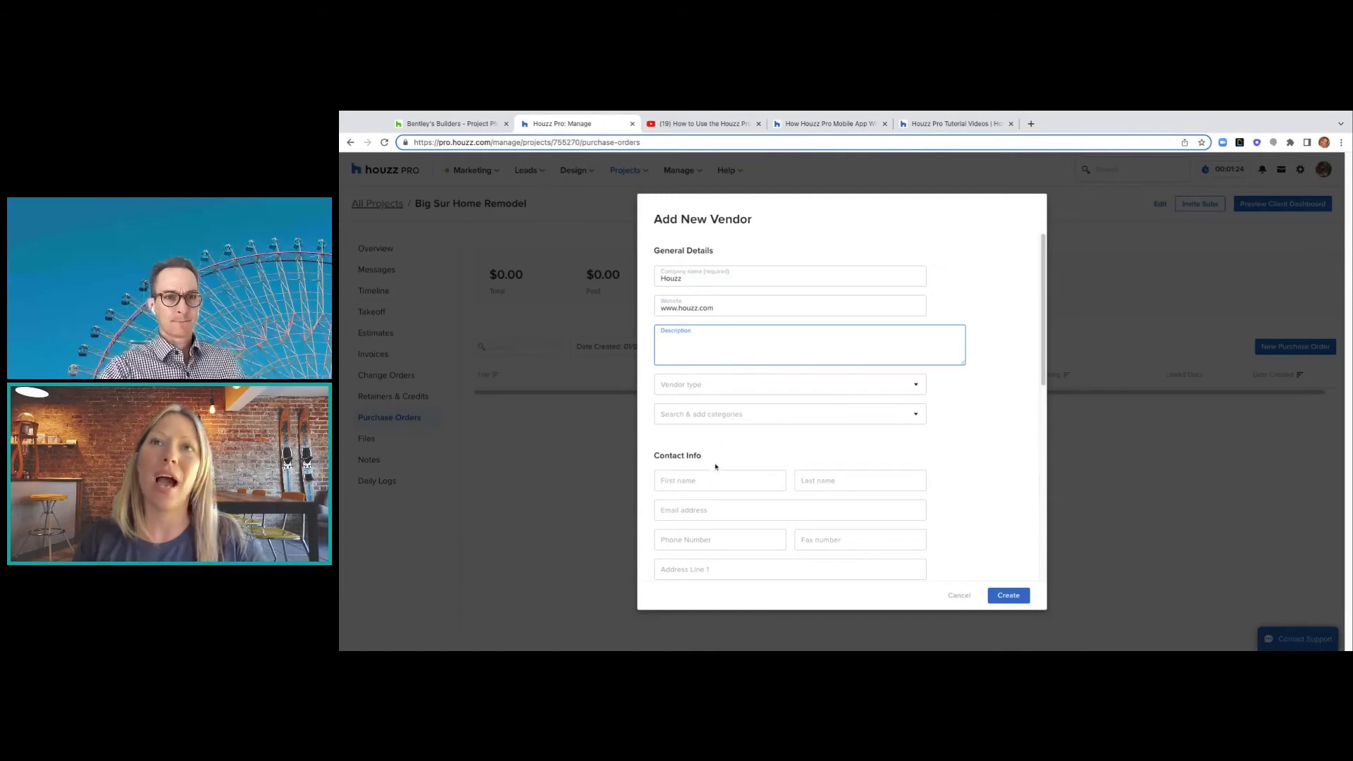
- Save Houzz as a vendor and create the purchase order with it
scroll(711, 525, "down", 5)
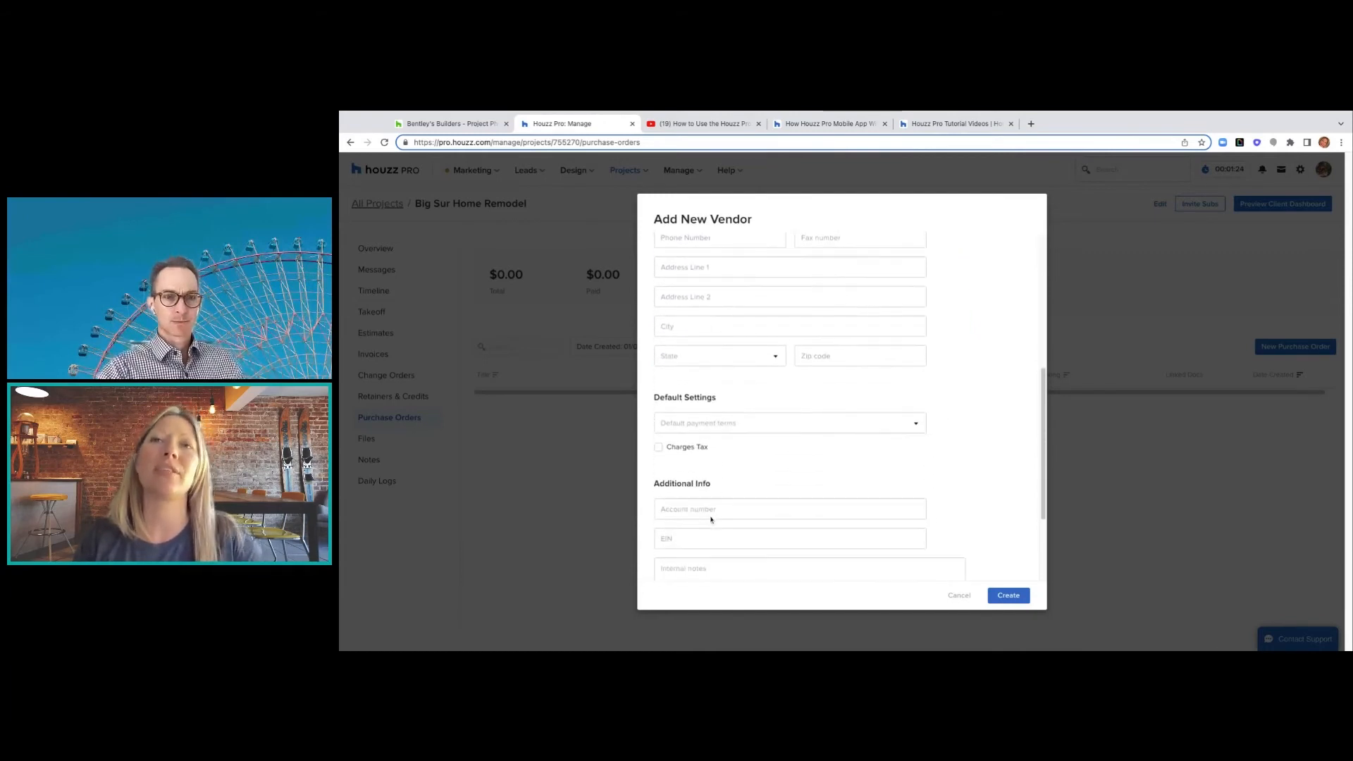
scroll(790, 408, "up", 1)
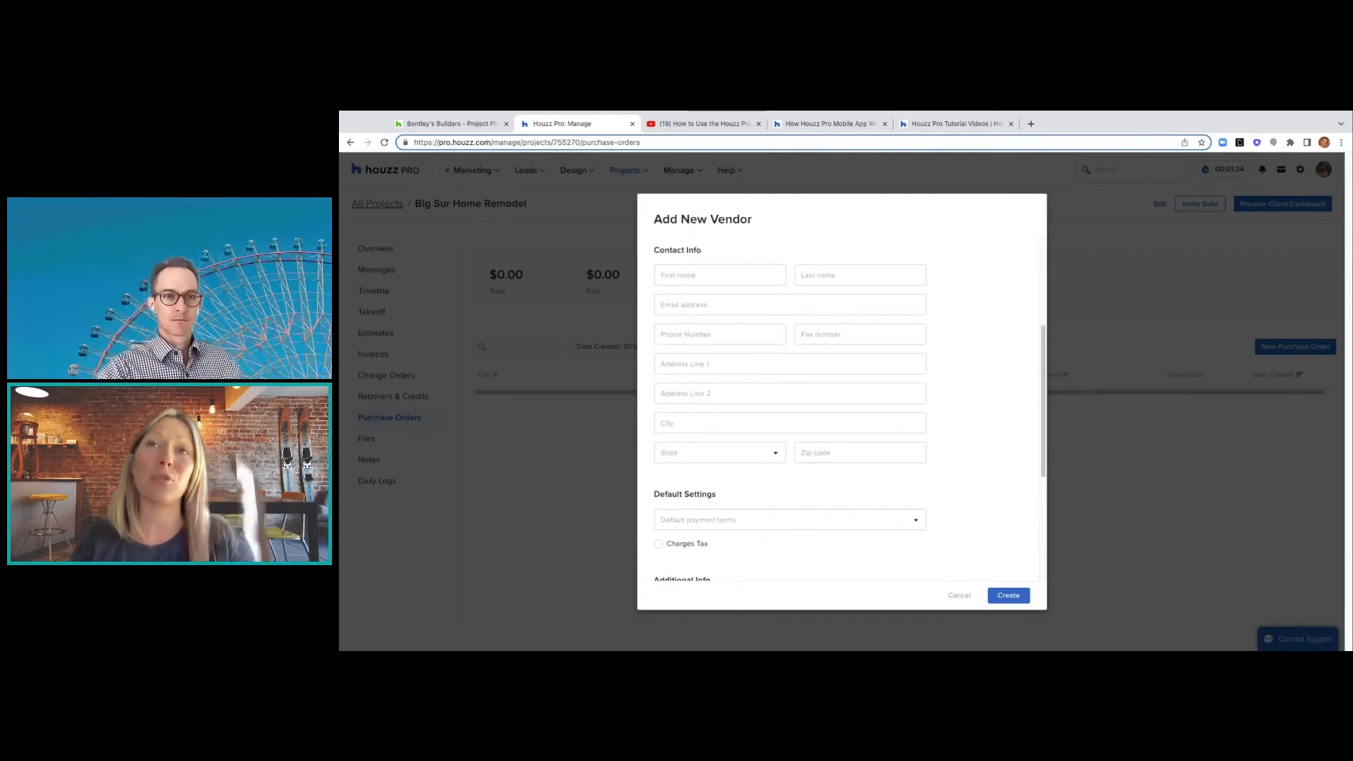
scroll(789, 409, "down", 1)
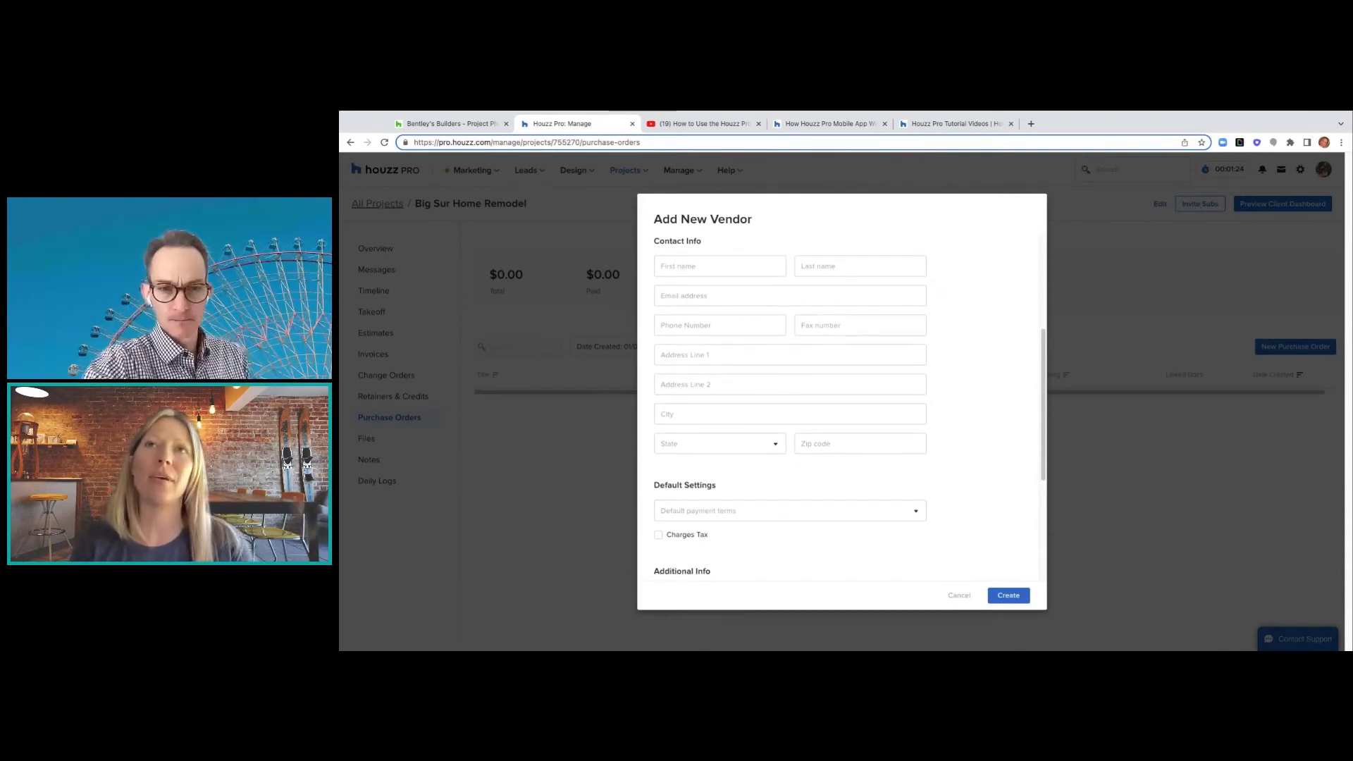
scroll(790, 408, "down", 3)
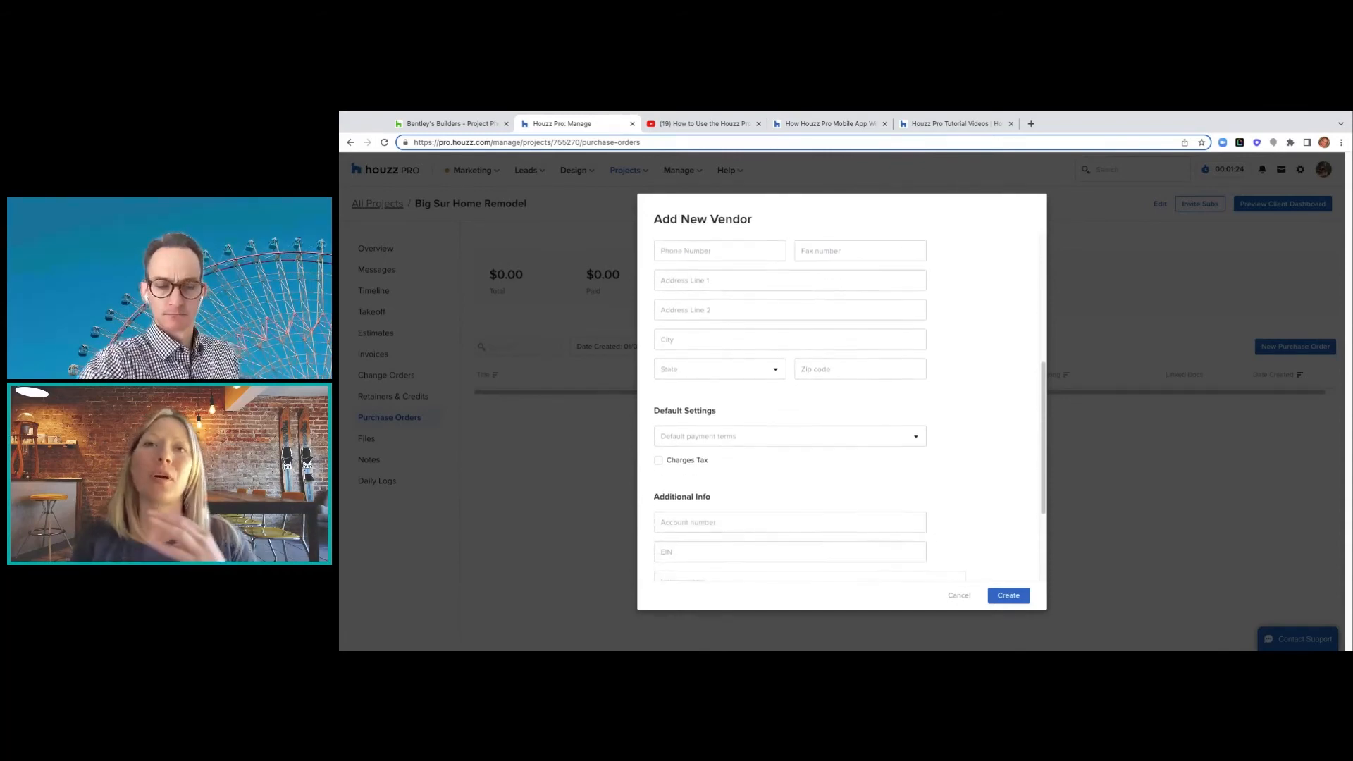
scroll(789, 409, "down", 1)
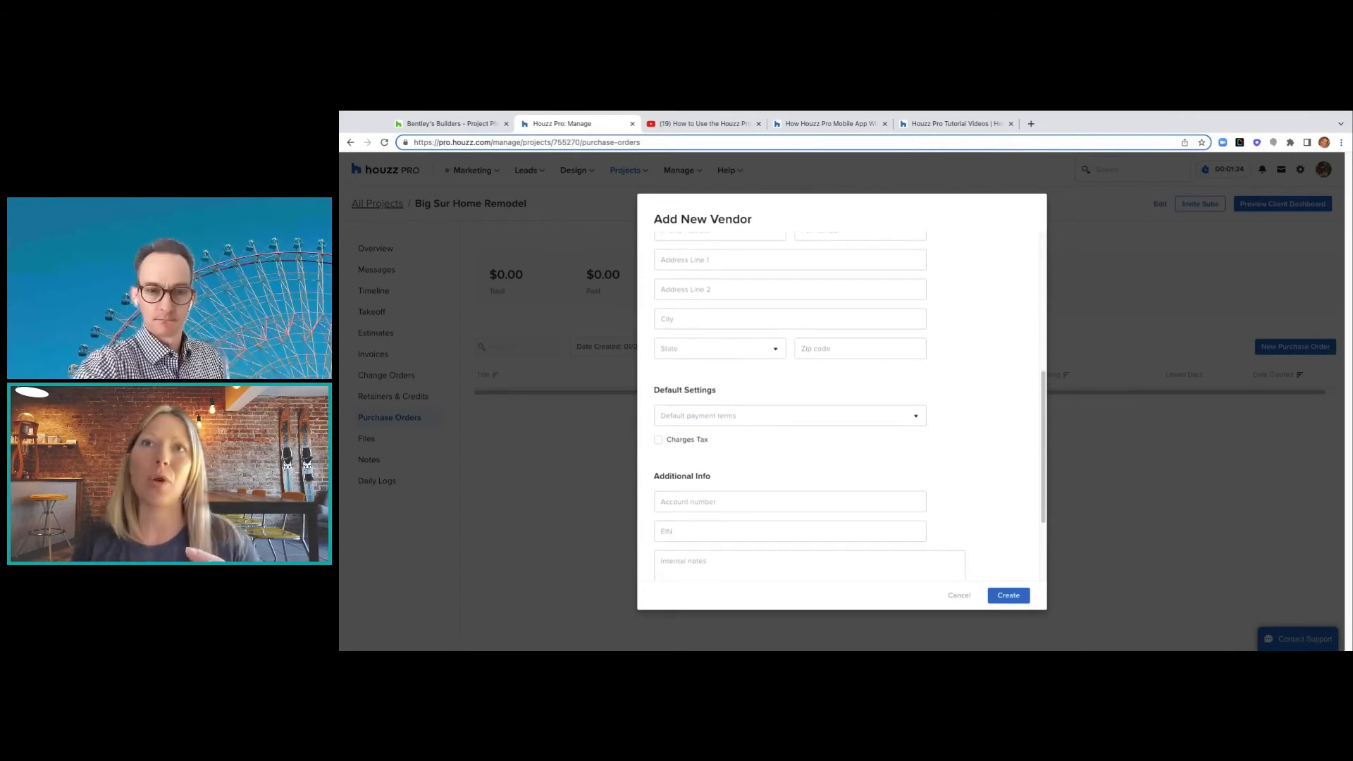
scroll(789, 409, "down", 3)
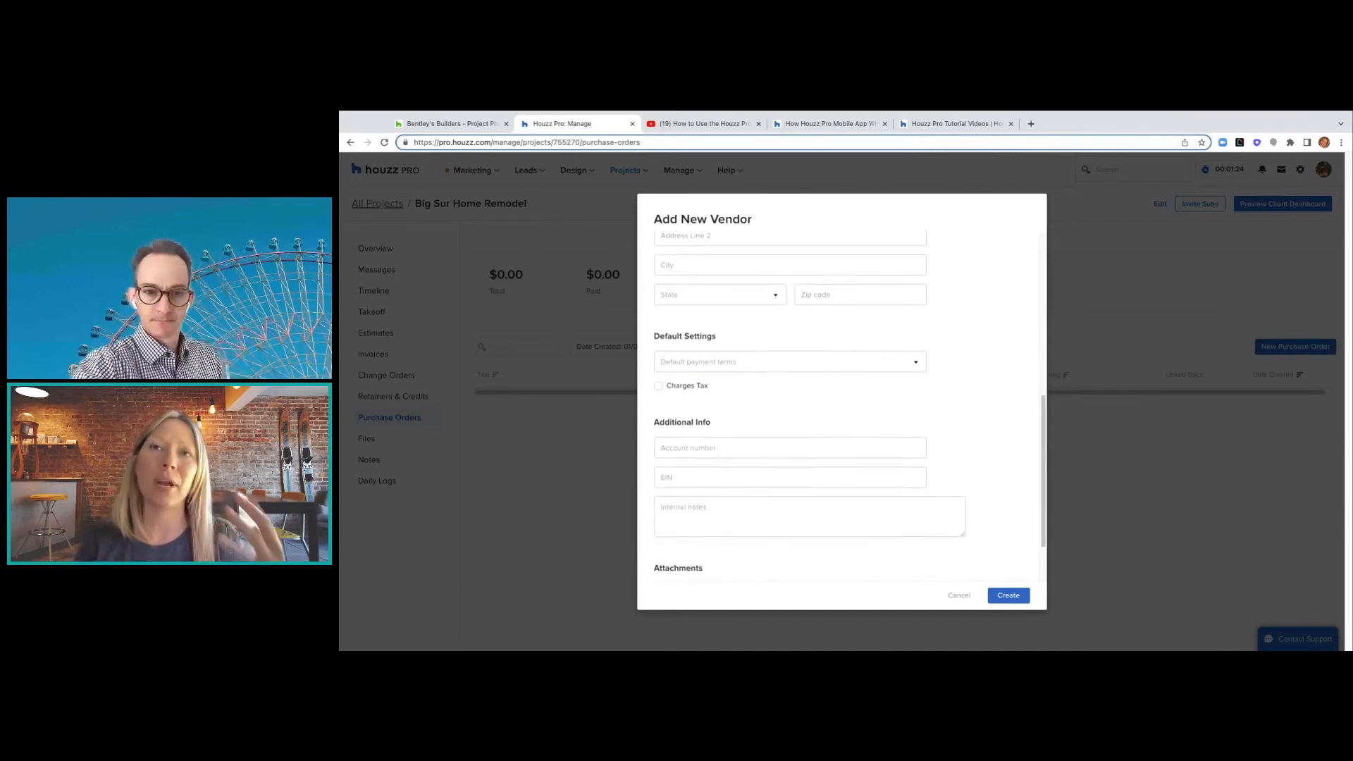
scroll(789, 409, "down", 1)
scroll(790, 409, "down", 1)
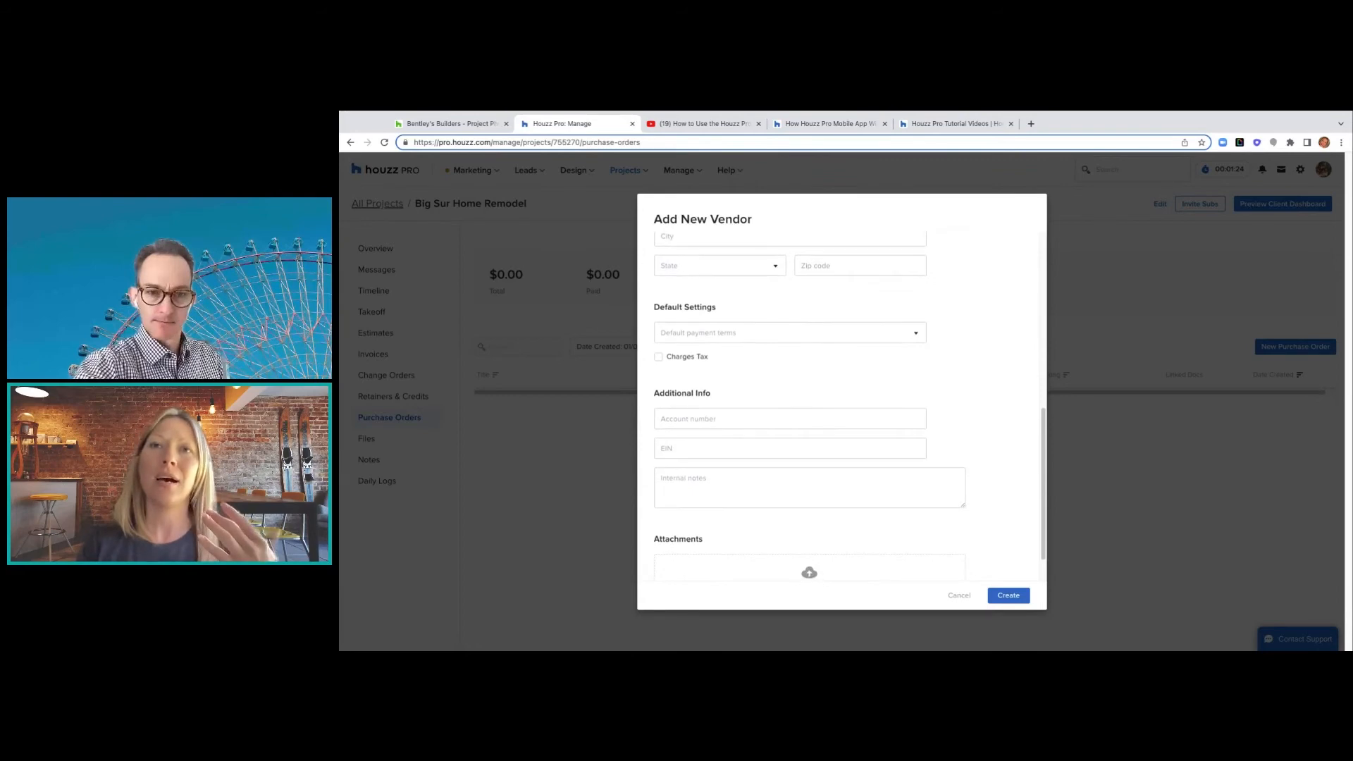
scroll(790, 408, "down", 2)
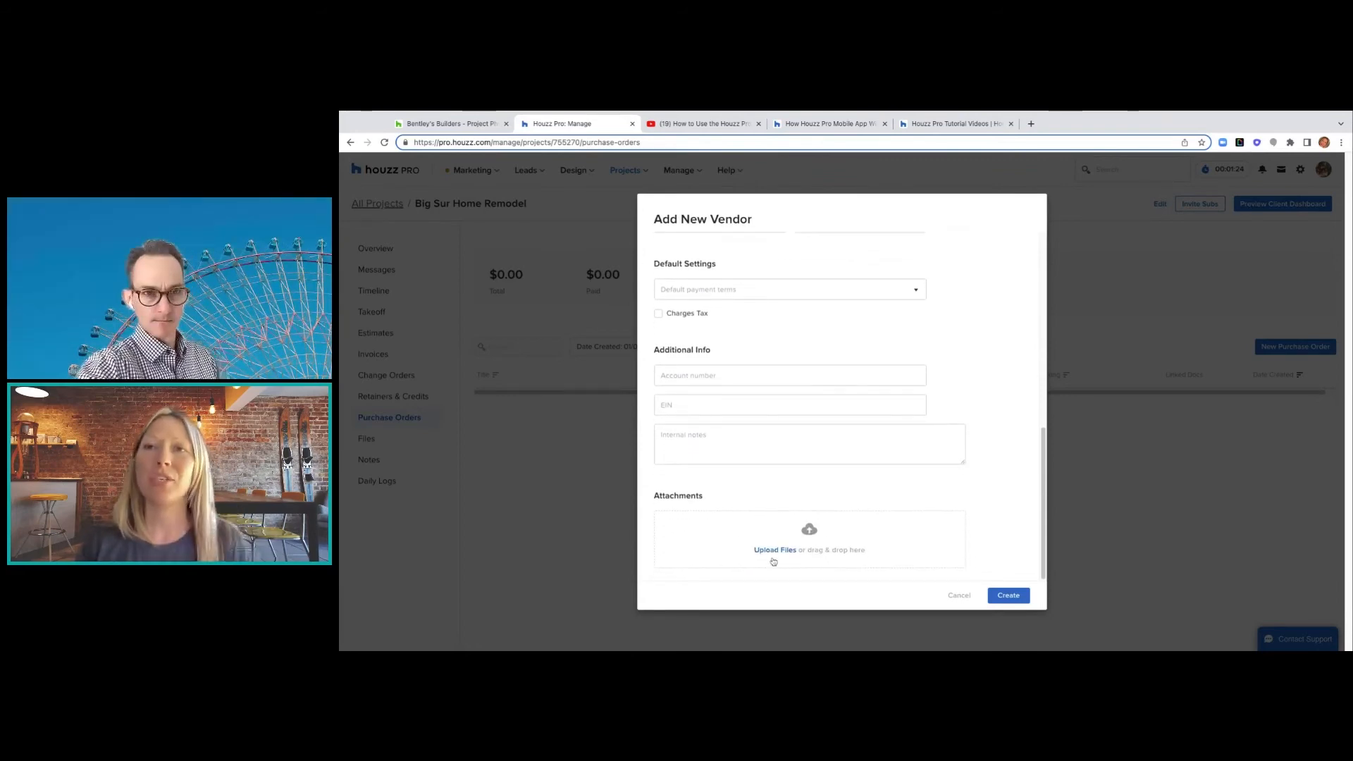
scroll(737, 359, "up", 5)
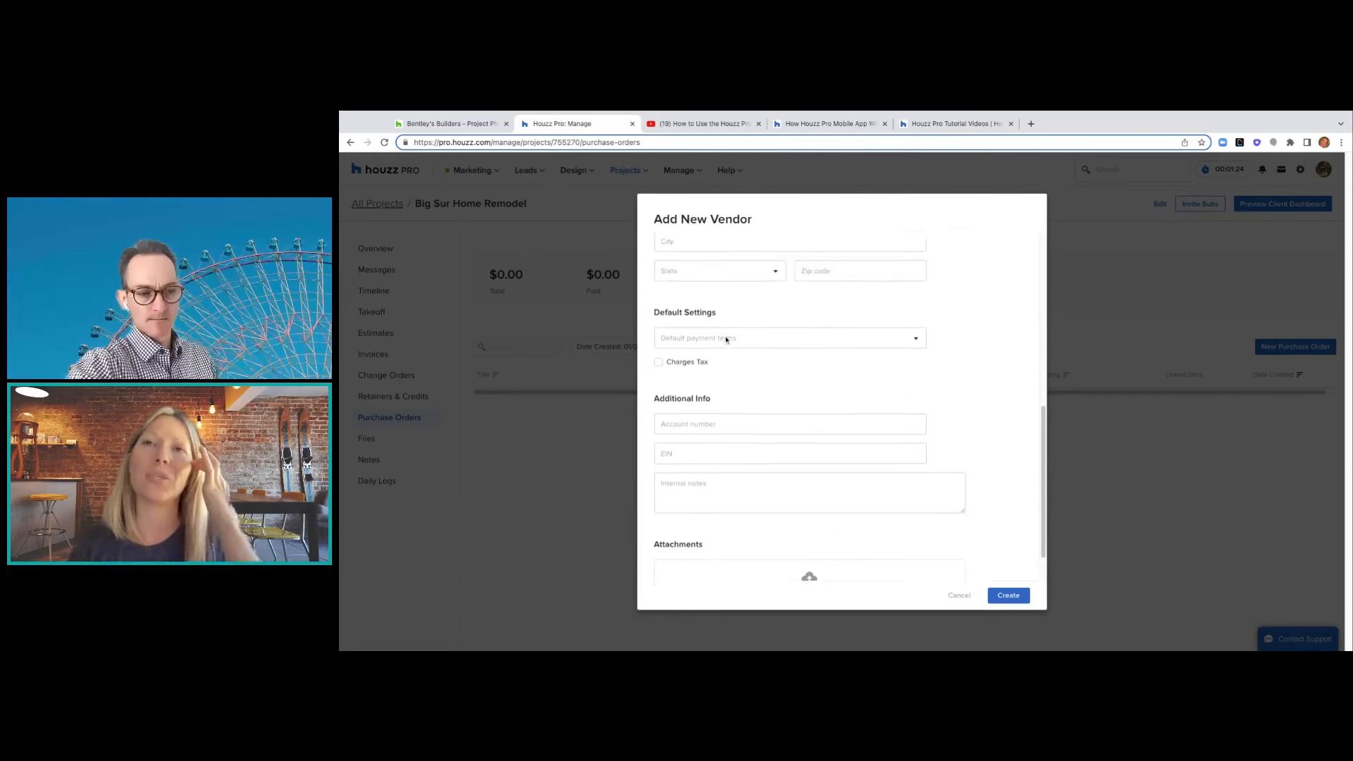
scroll(725, 339, "up", 3)
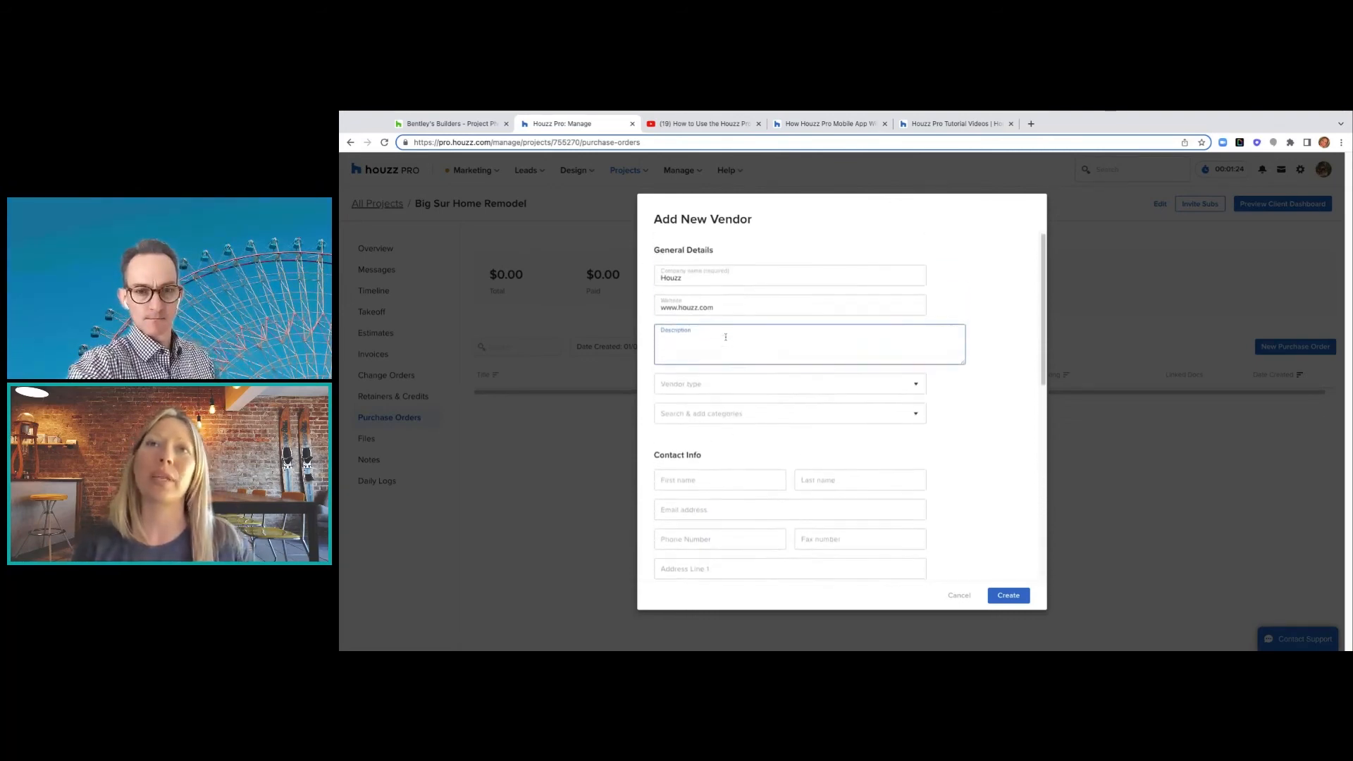
left_click(725, 336)
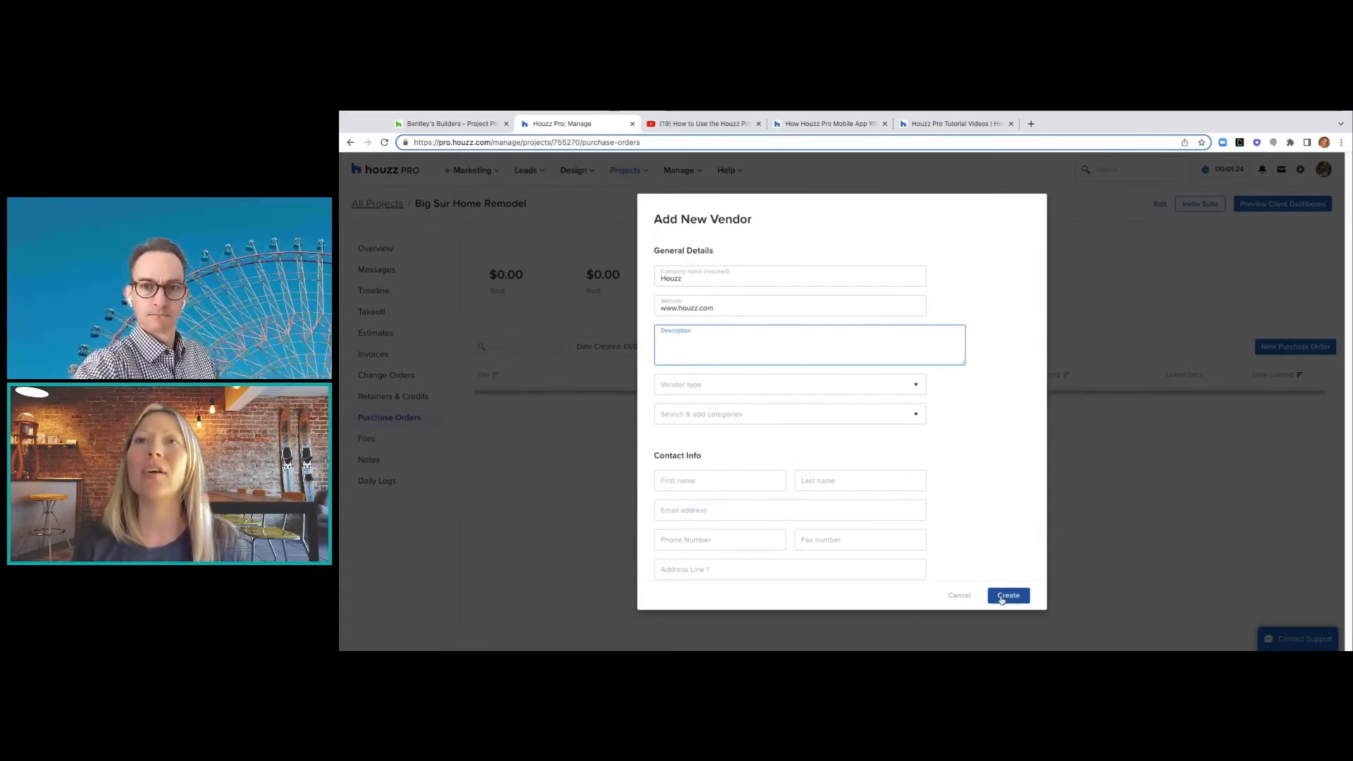
left_click(1001, 598)
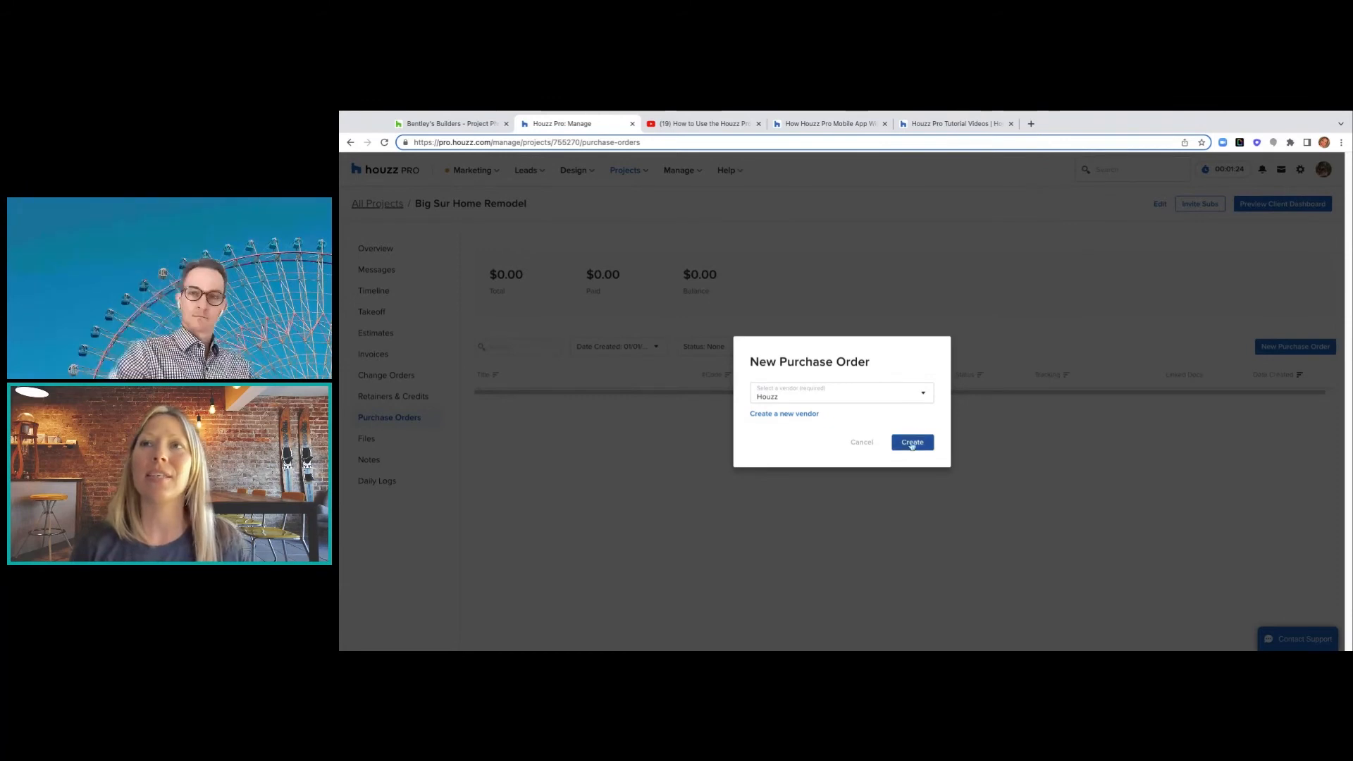
left_click(910, 442)
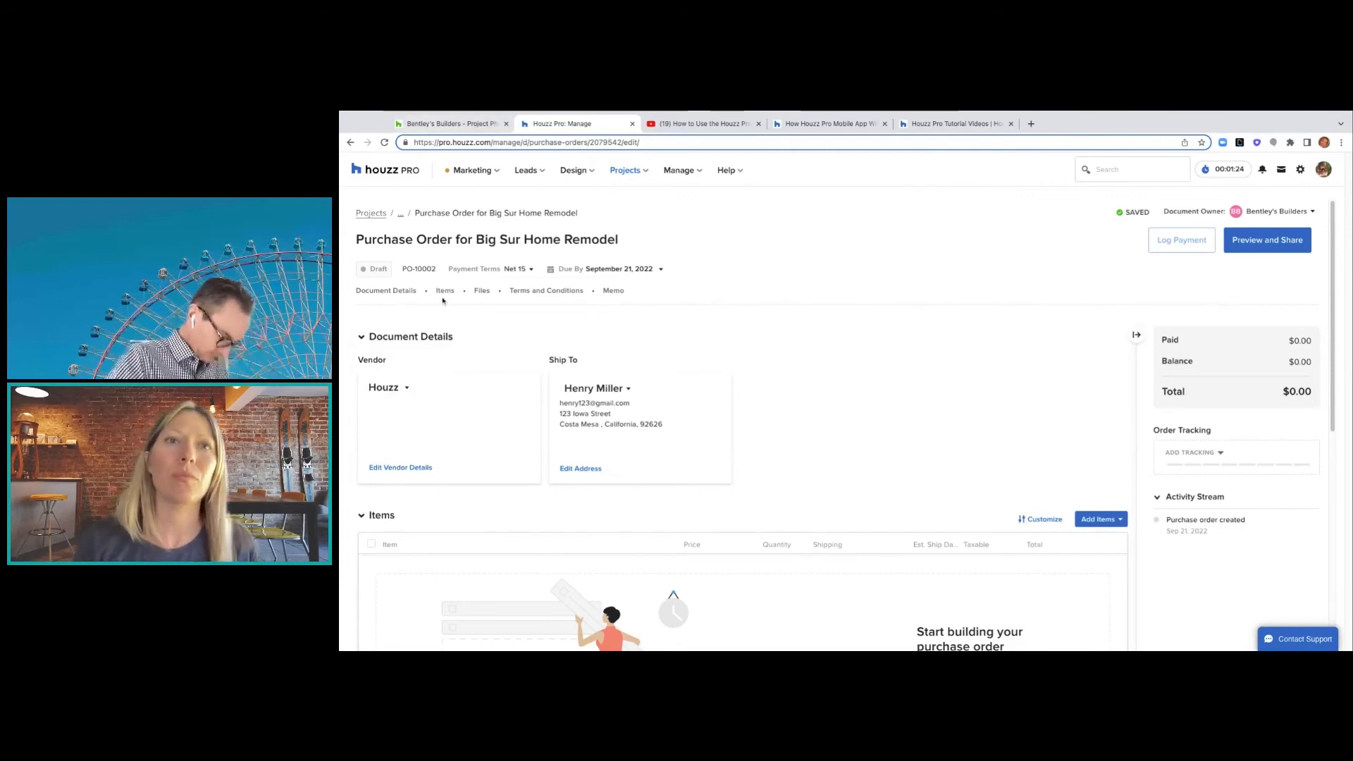
- Open Add Items on the purchase order, keeping the Parts list as the item source
scroll(437, 308, "down", 2)
scroll(459, 398, "down", 1)
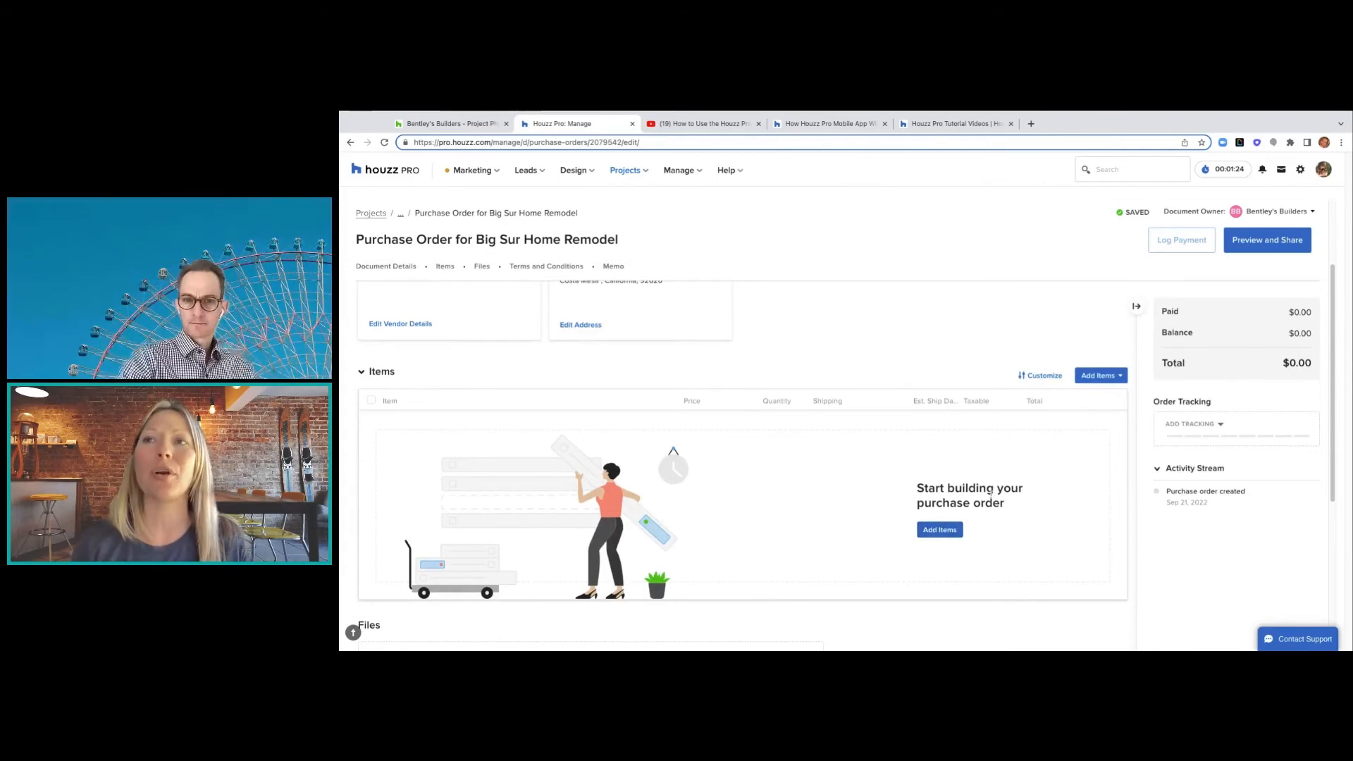
left_click(934, 531)
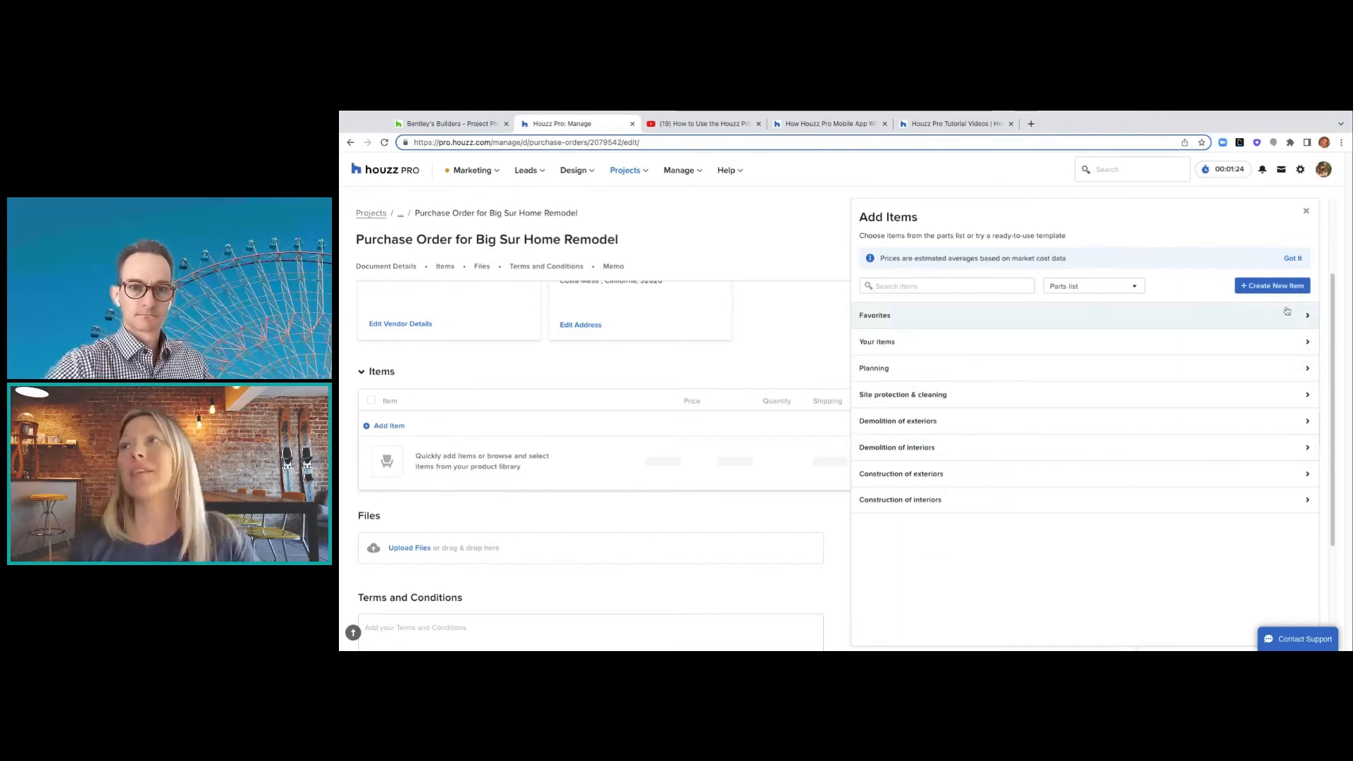
left_click(1136, 286)
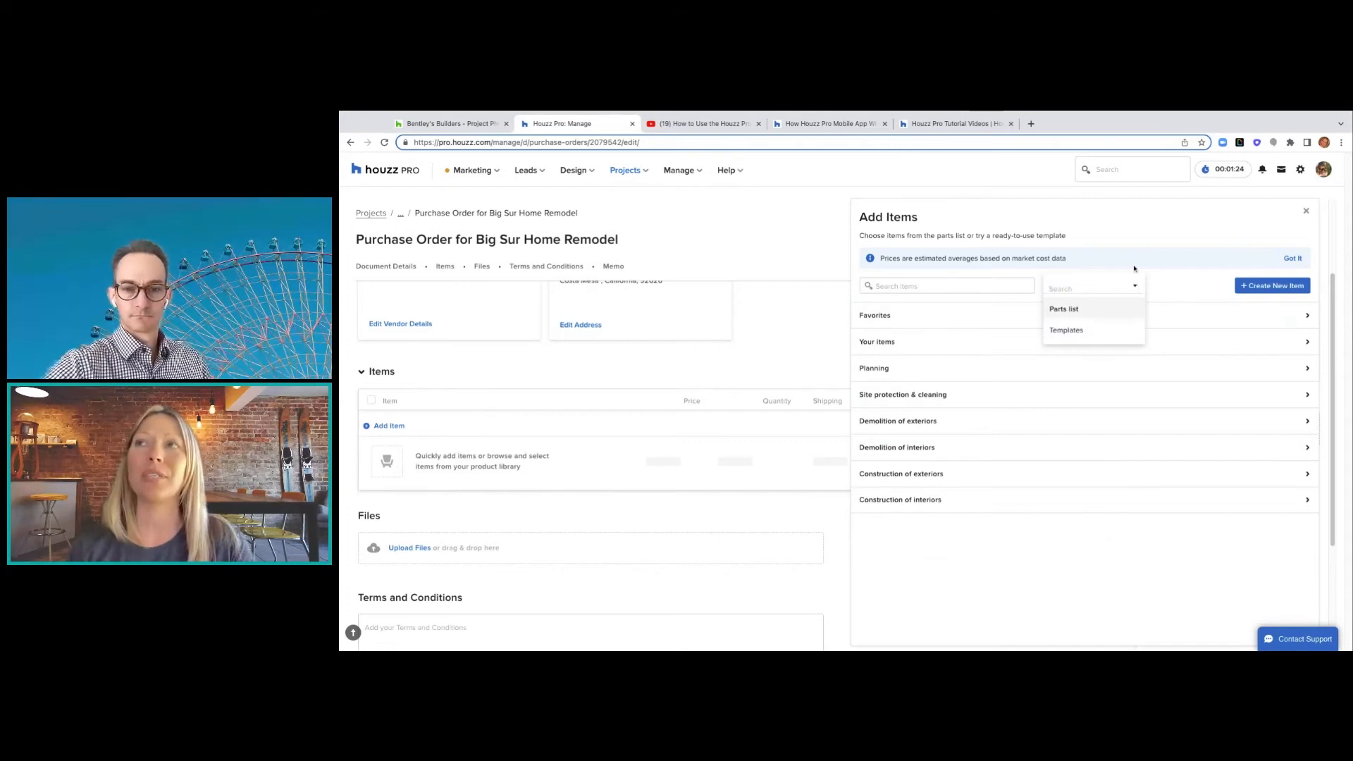
left_click(1144, 254)
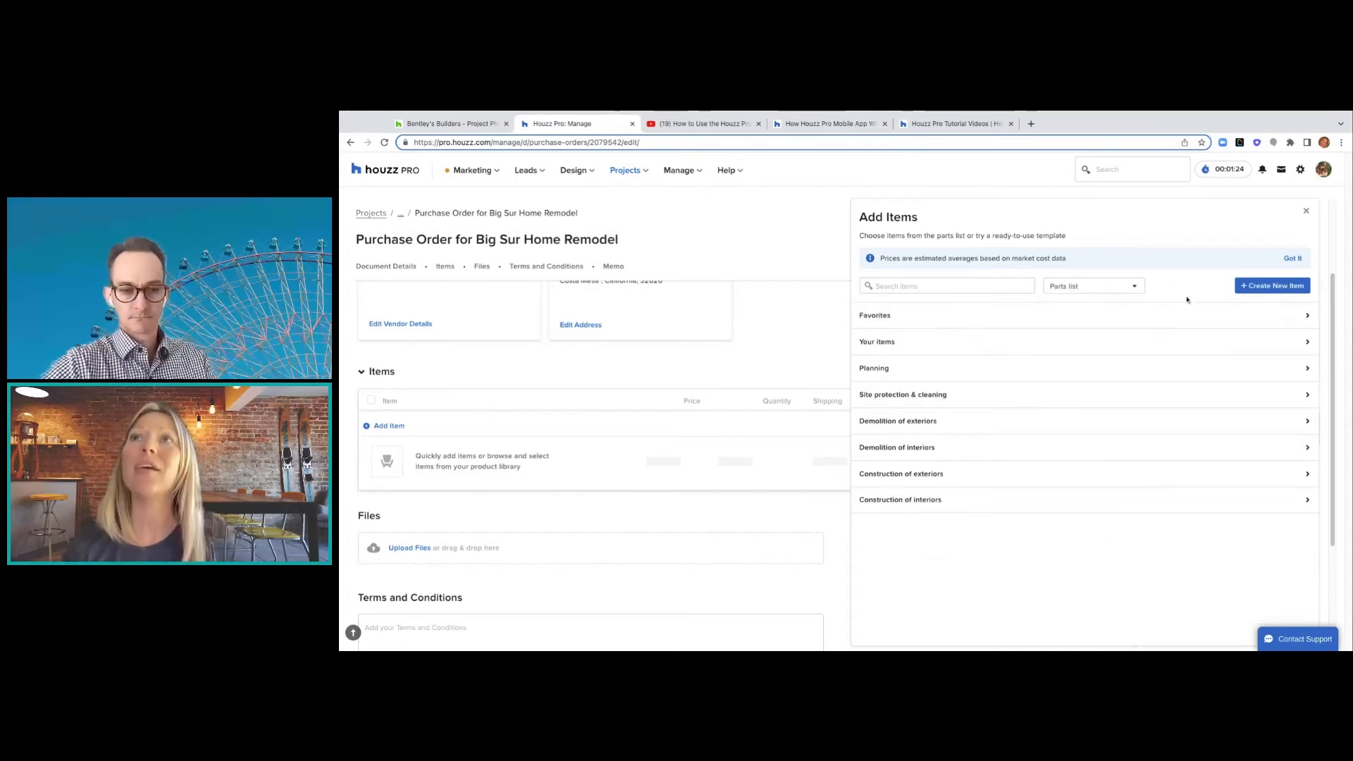
- Look at Favorites, go back to the parts list categories, then switch to Bentley's Builders
left_click(1307, 318)
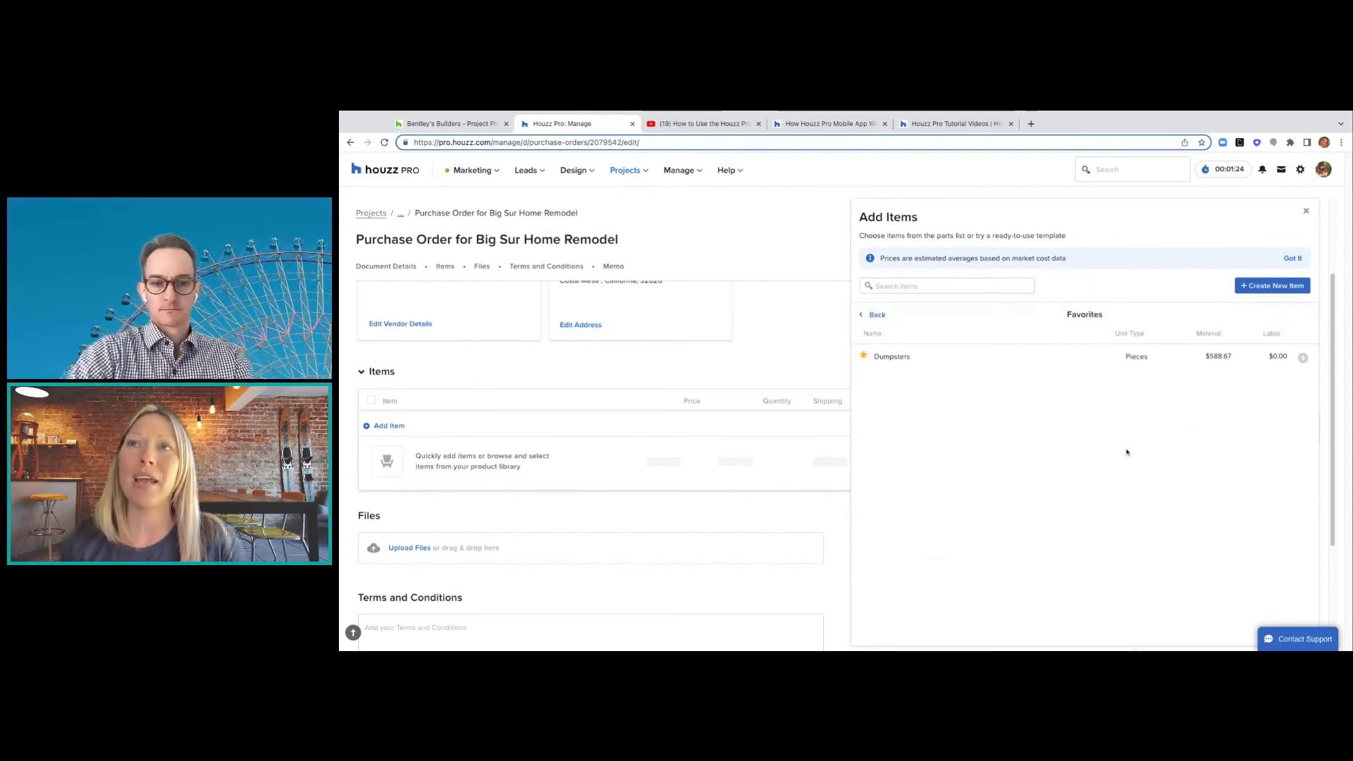
left_click(871, 315)
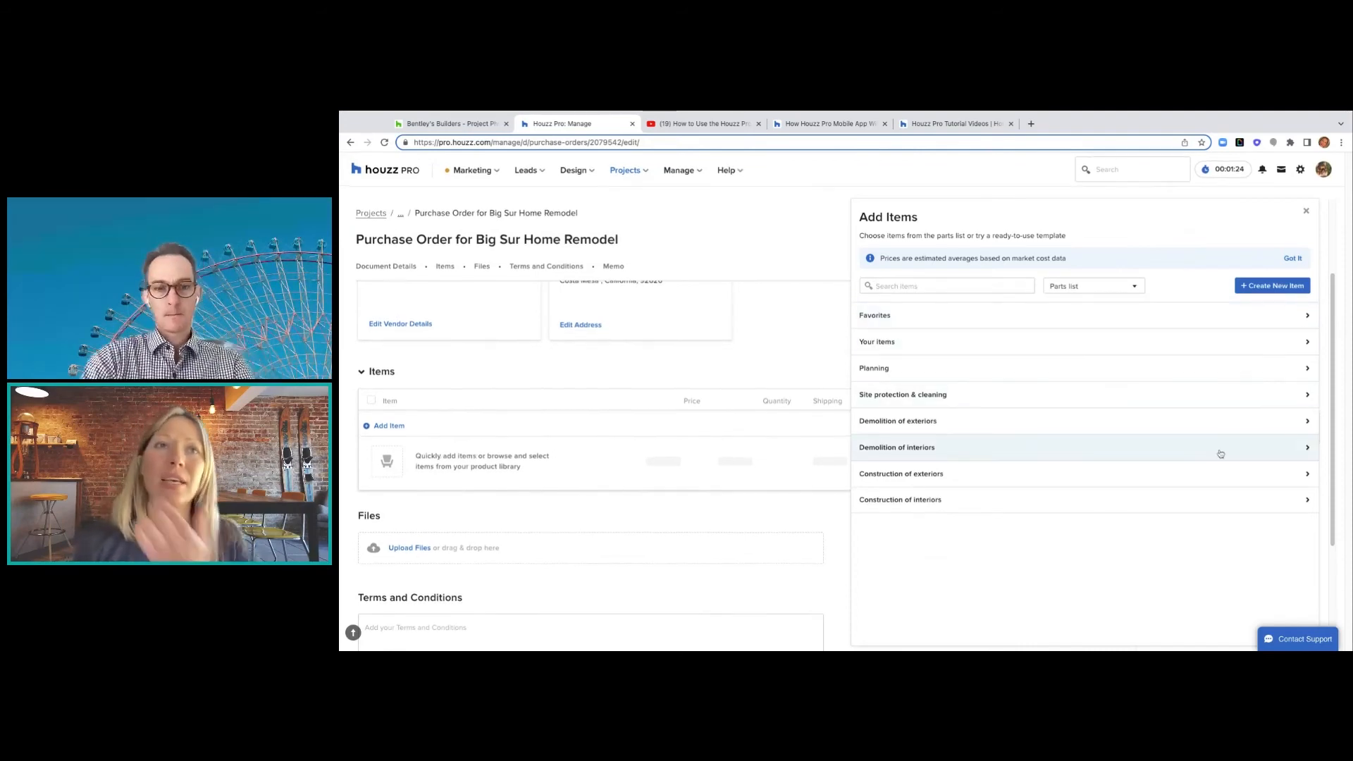
left_click(427, 124)
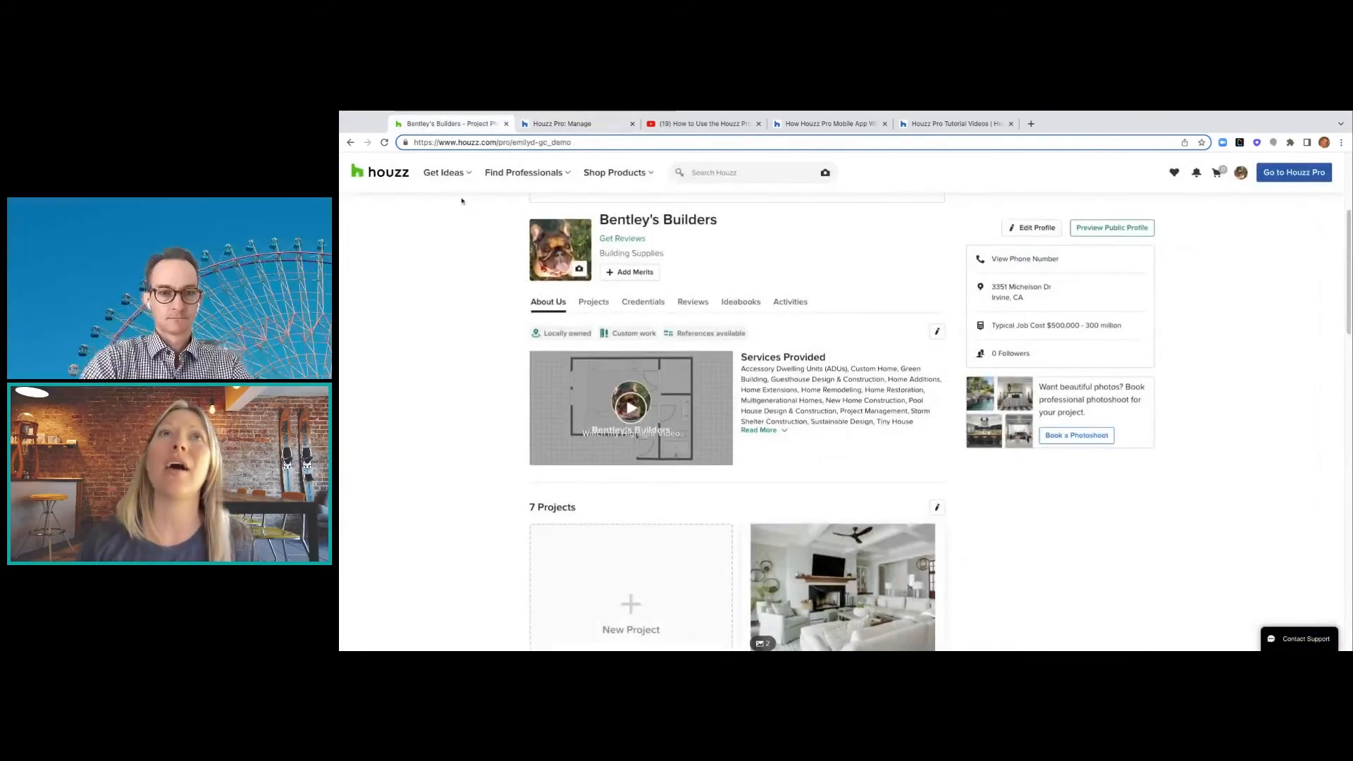
- Dismiss the Try Visual Search tip and return to the Big Sur purchase order
mouse_move(648, 174)
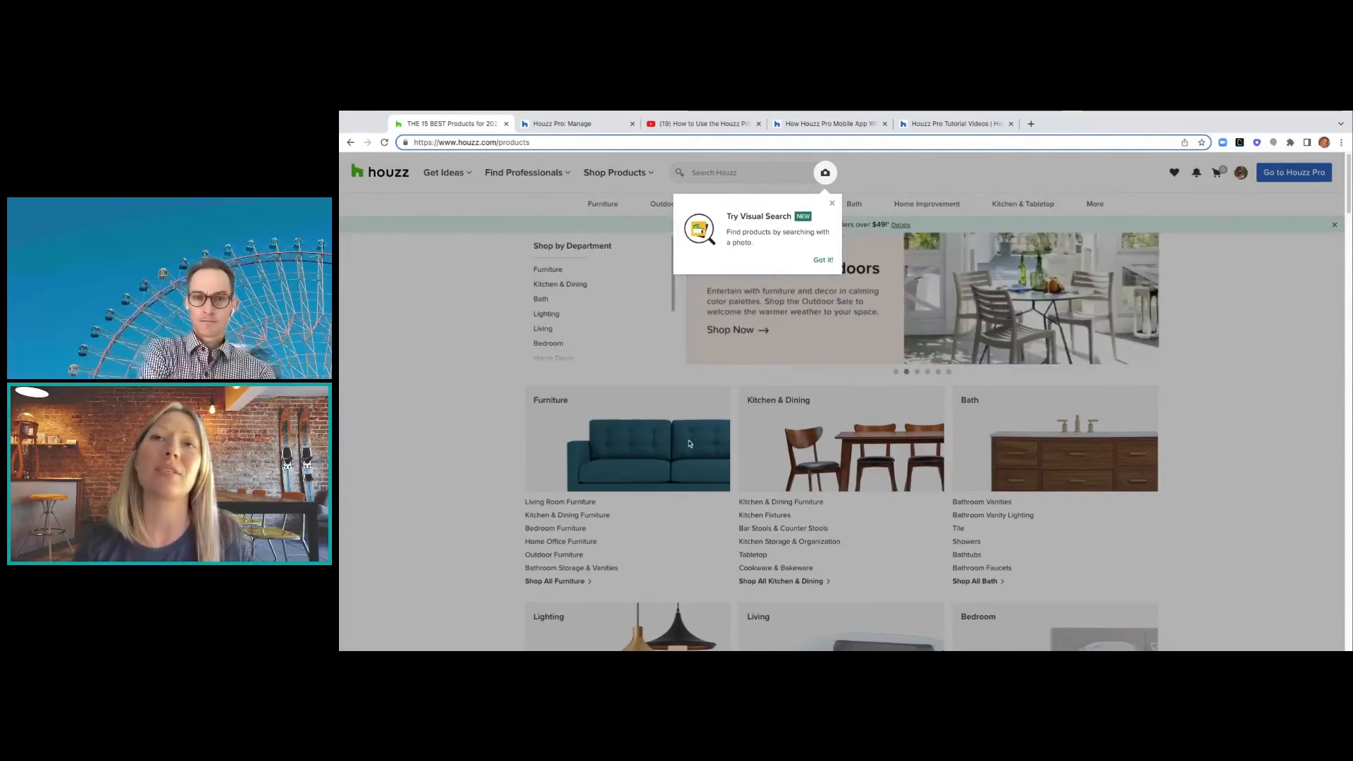
scroll(689, 444, "down", 2)
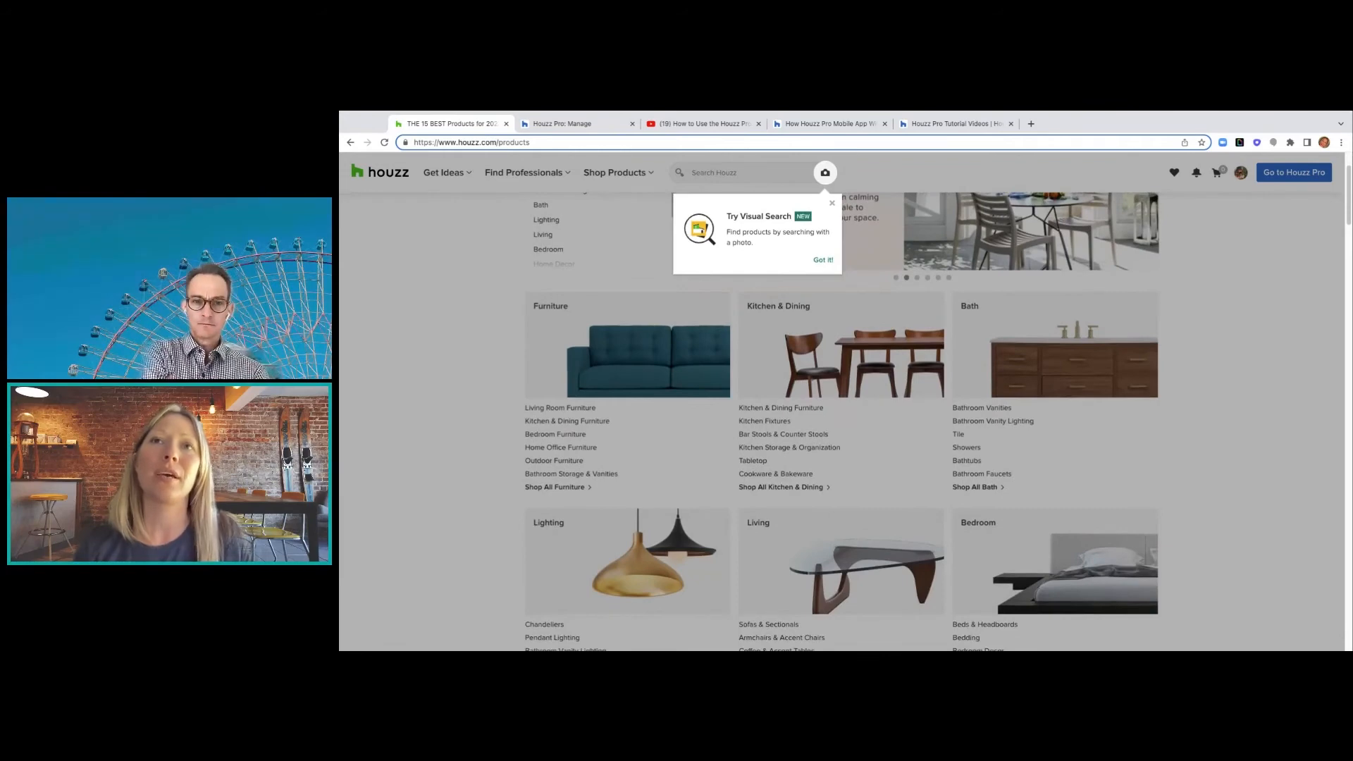
left_click(825, 261)
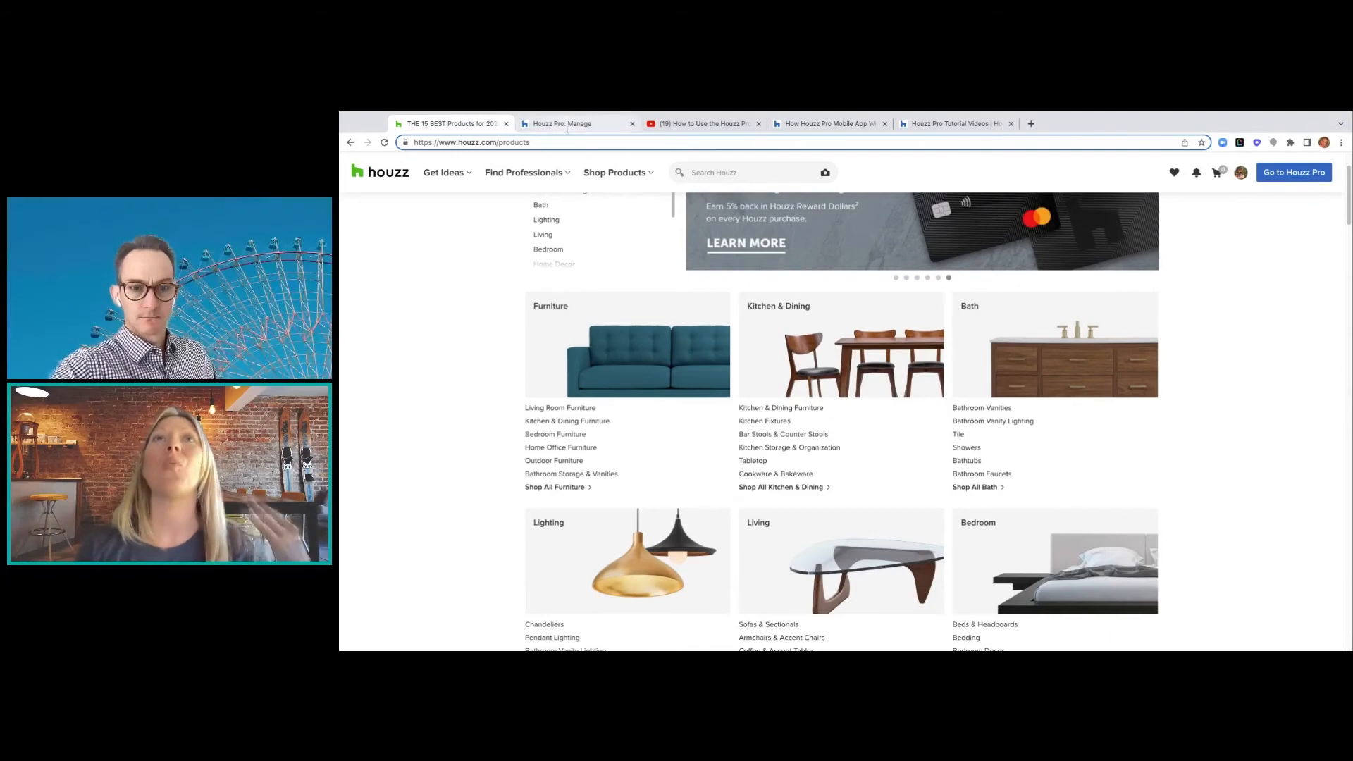
left_click(536, 125)
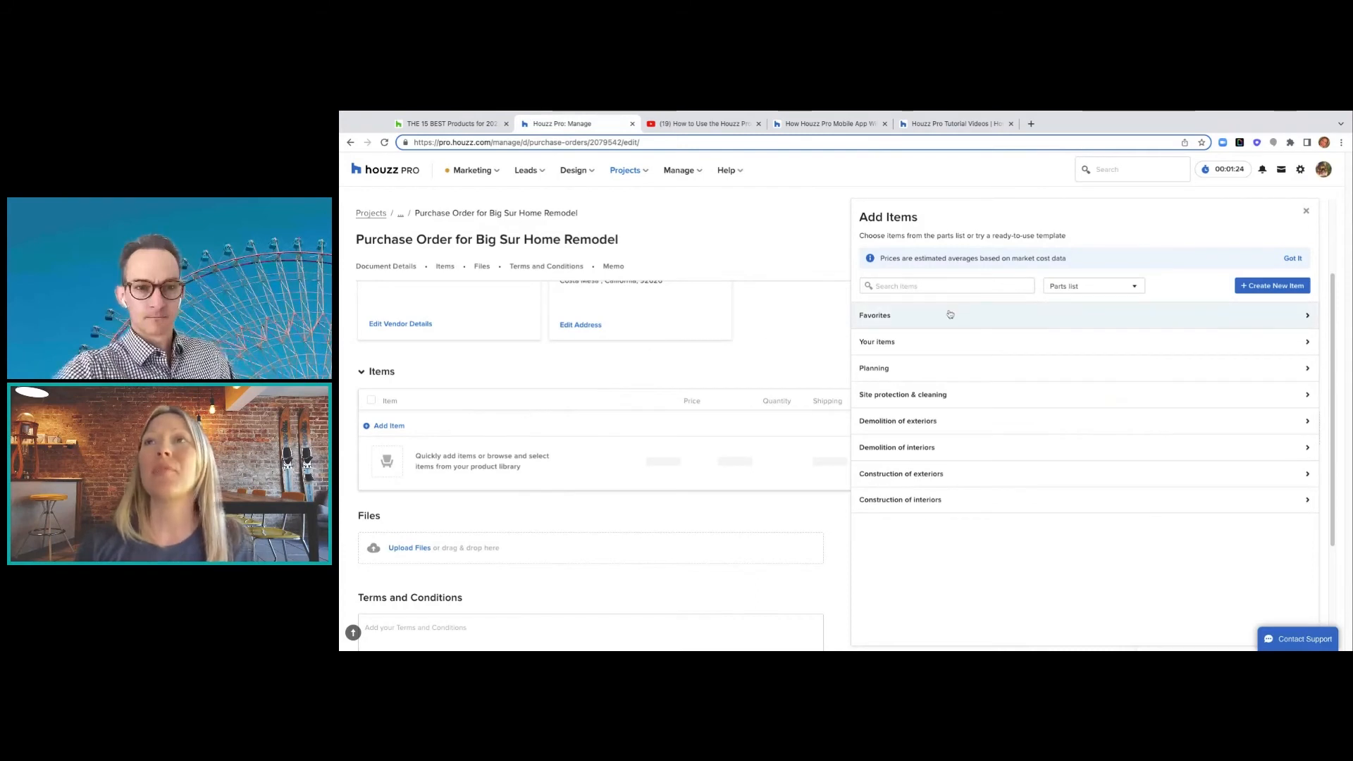
- Add the Dumpsters favourite ($588.67) as a line item and close the parts list
left_click(1000, 315)
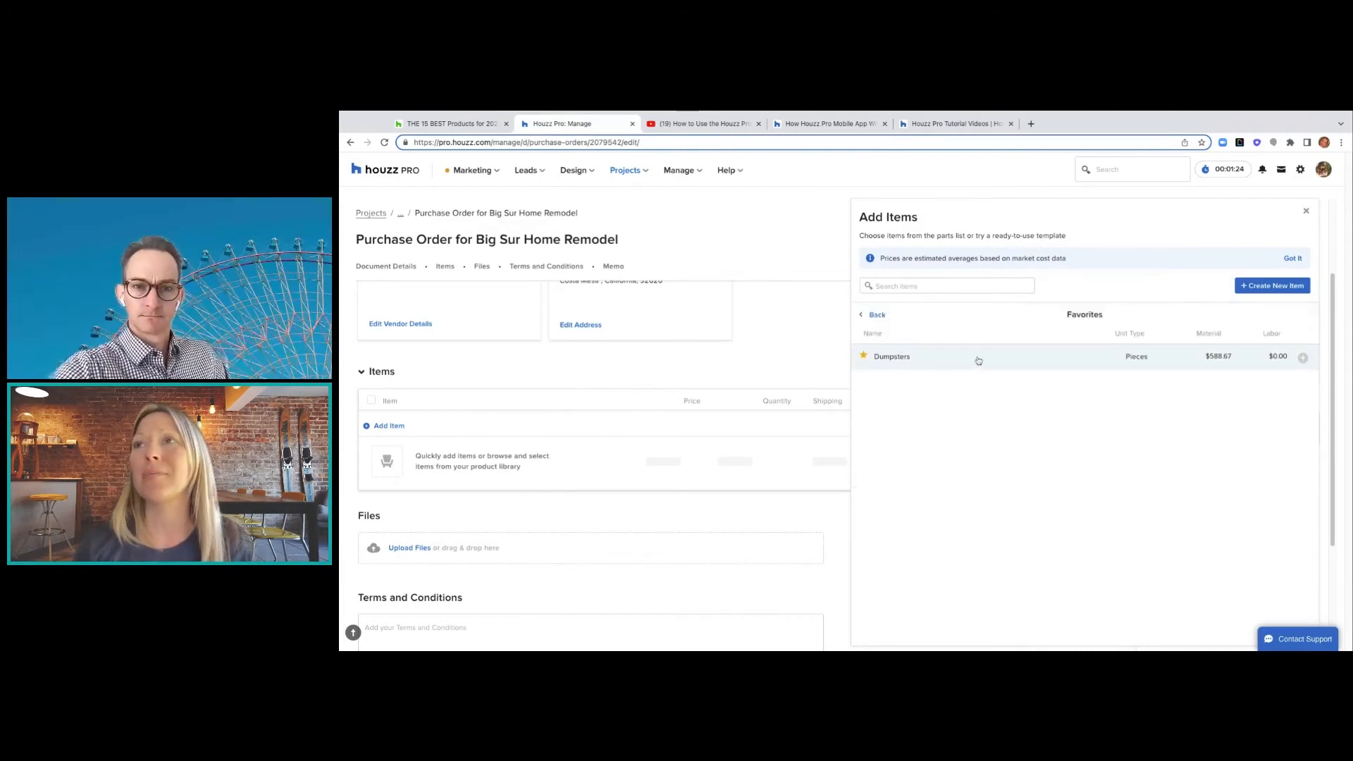
left_click(978, 359)
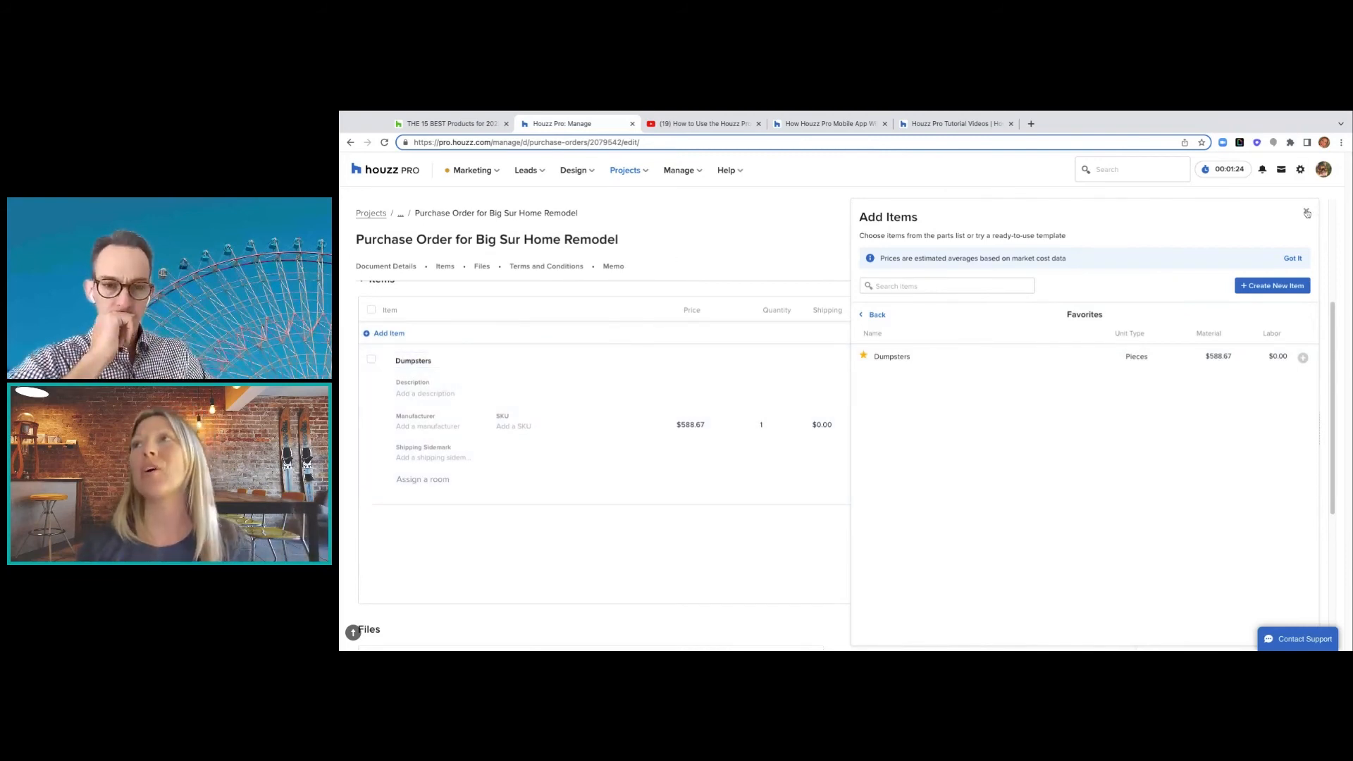
left_click(1306, 211)
scroll(879, 382, "up", 3)
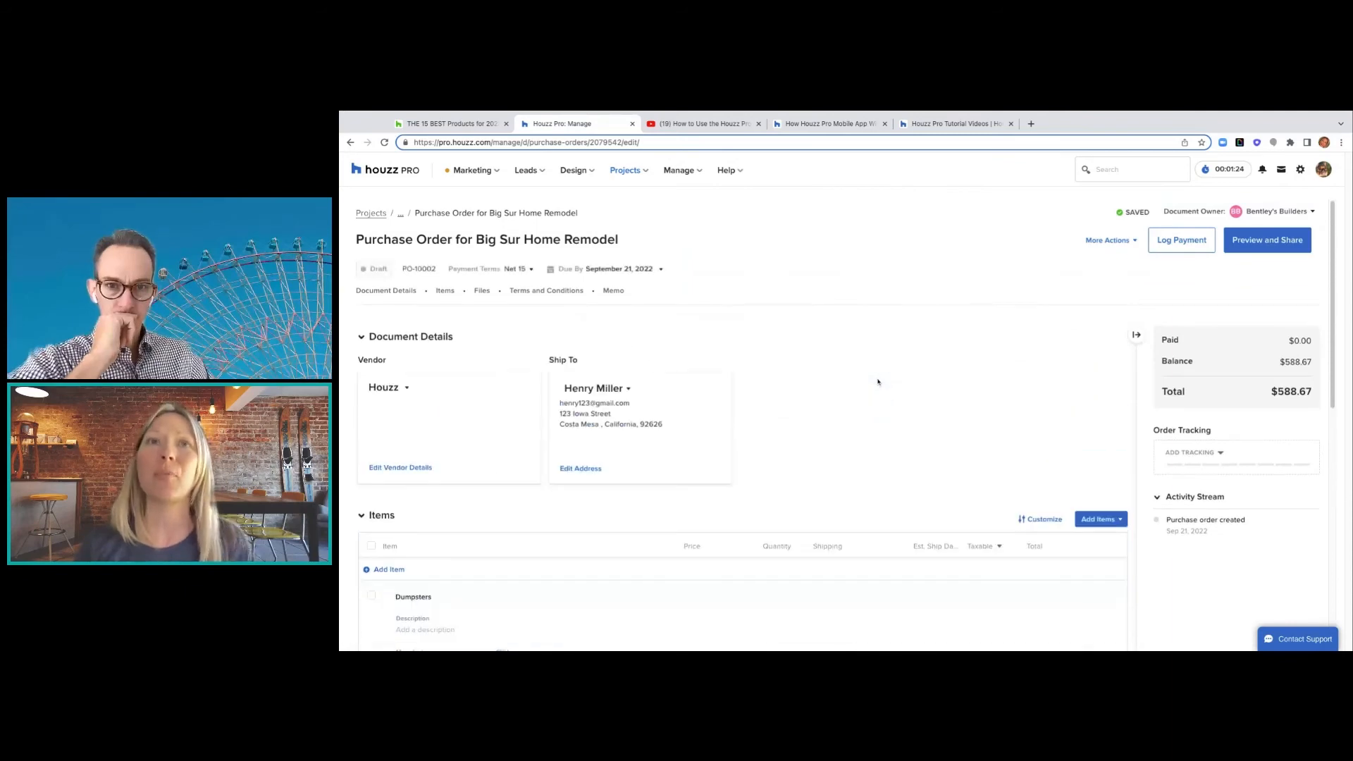
scroll(878, 382, "down", 2)
scroll(878, 382, "up", 1)
scroll(878, 382, "down", 1)
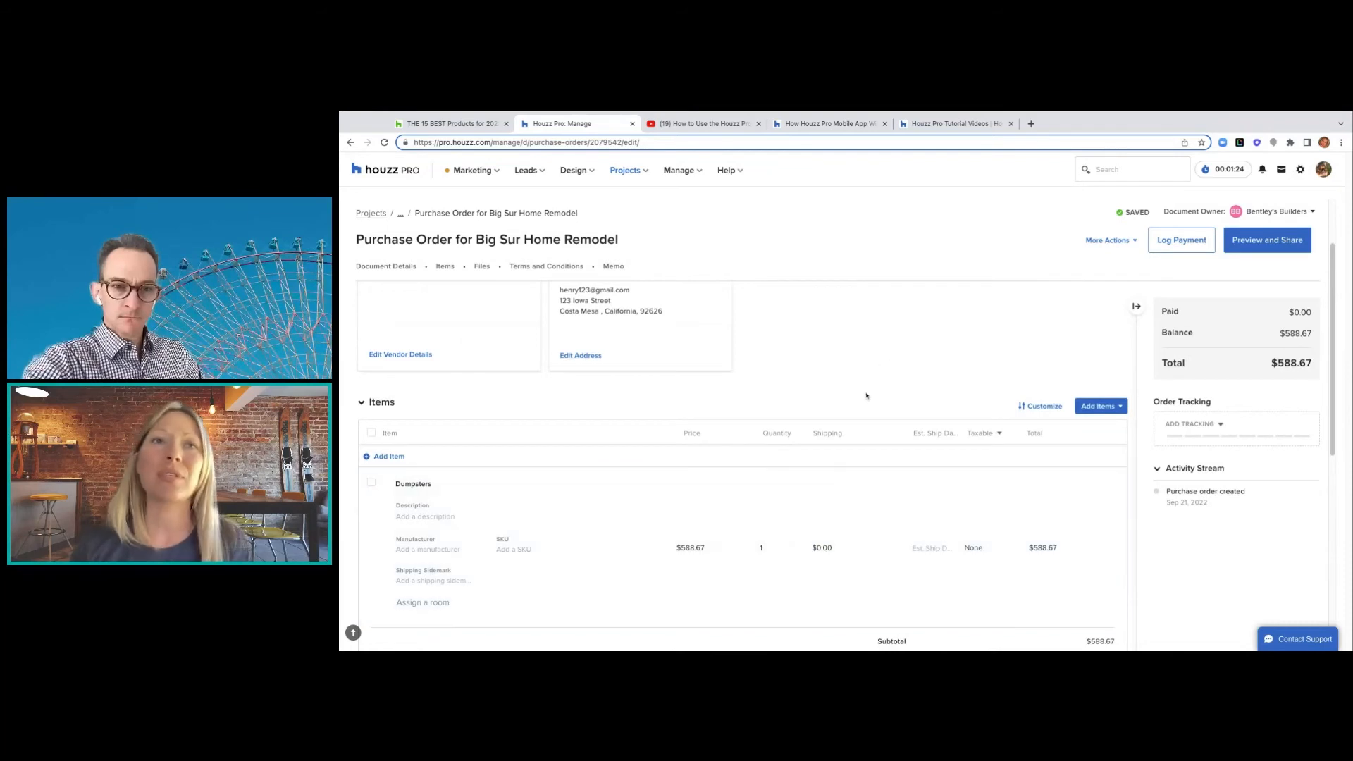
scroll(634, 389, "down", 1)
scroll(736, 456, "down", 3)
scroll(737, 458, "up", 1)
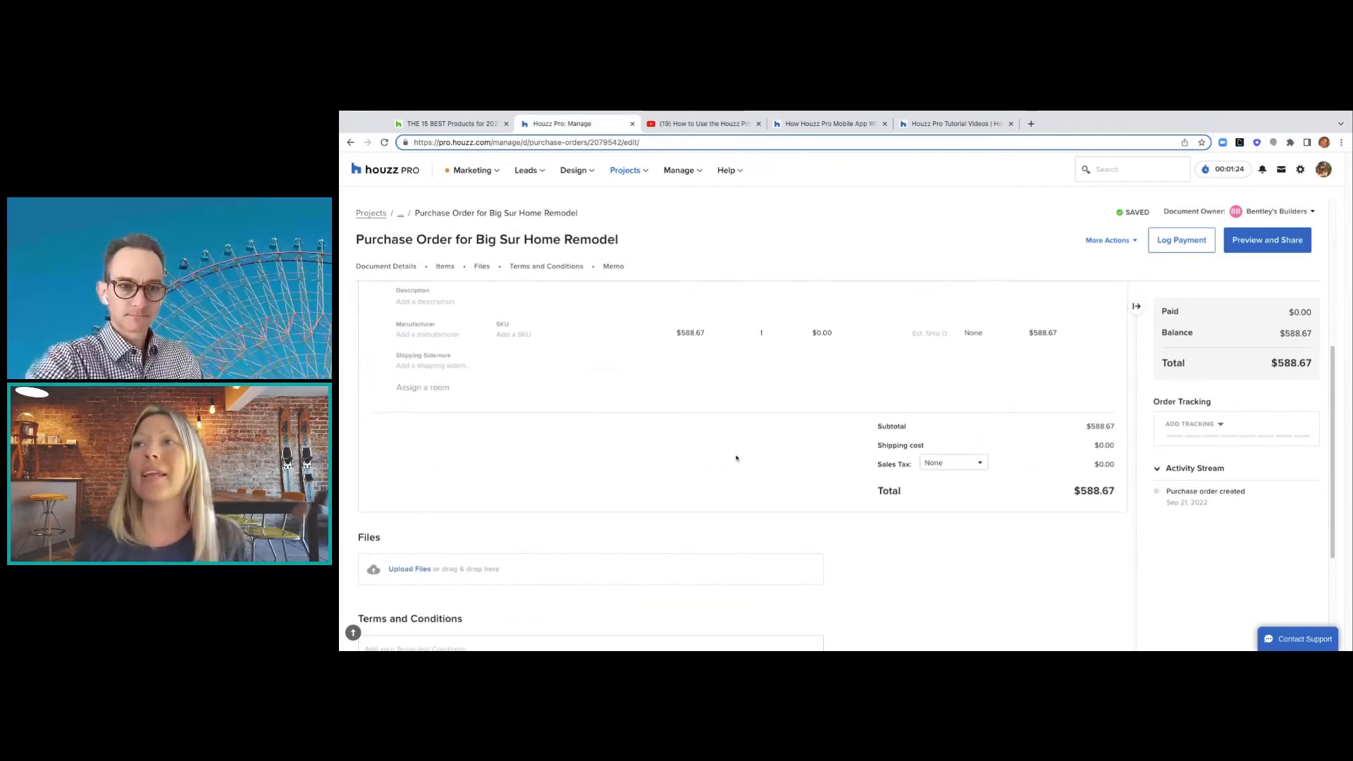
scroll(736, 459, "up", 1)
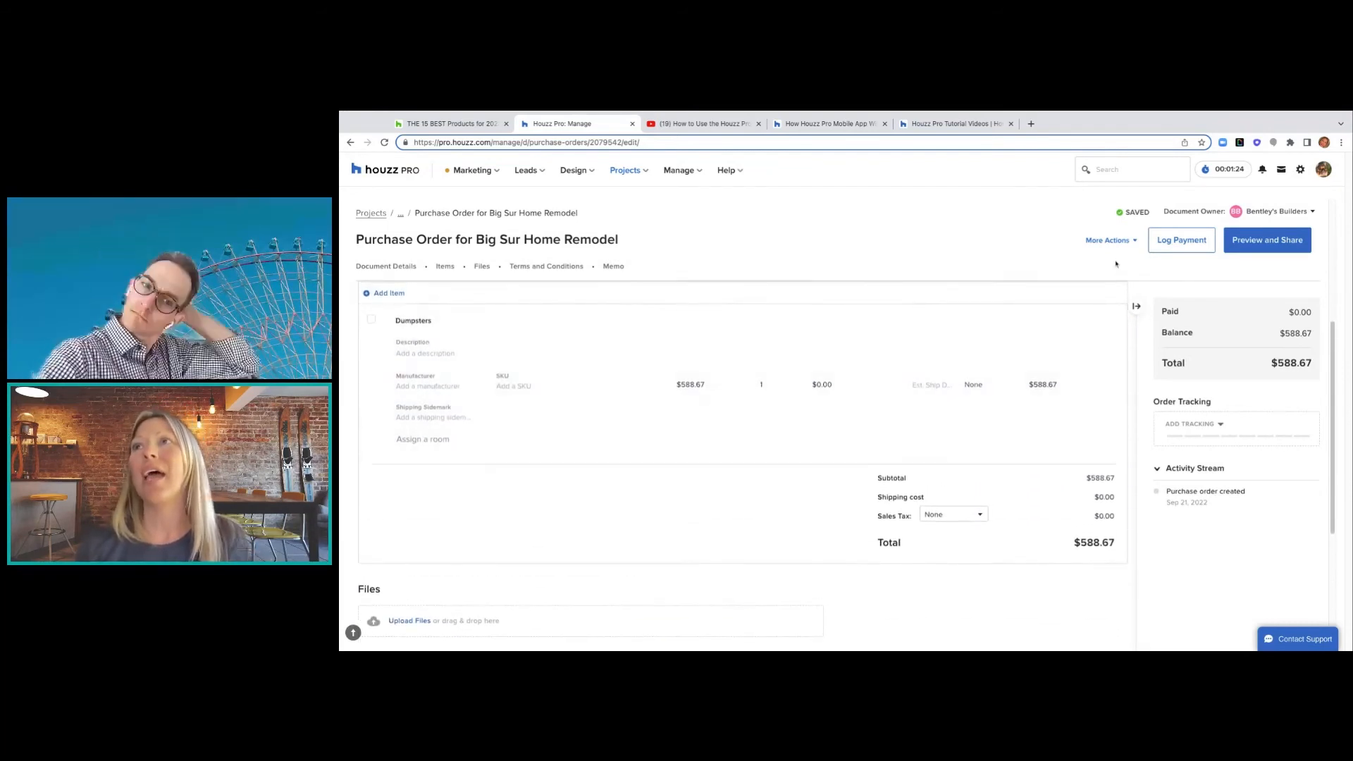
- Rename the Dumpsters line item to Countertops
scroll(1049, 463, "up", 2)
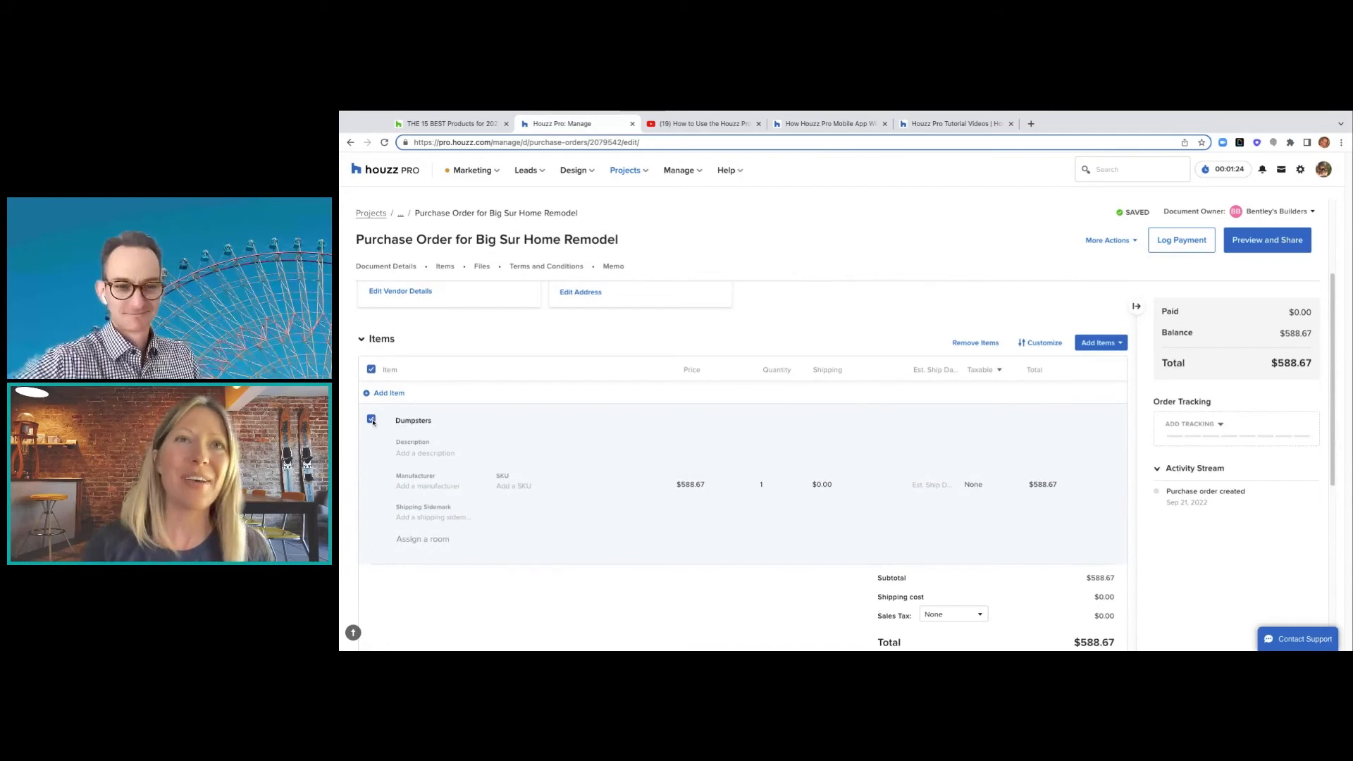
left_click(424, 421)
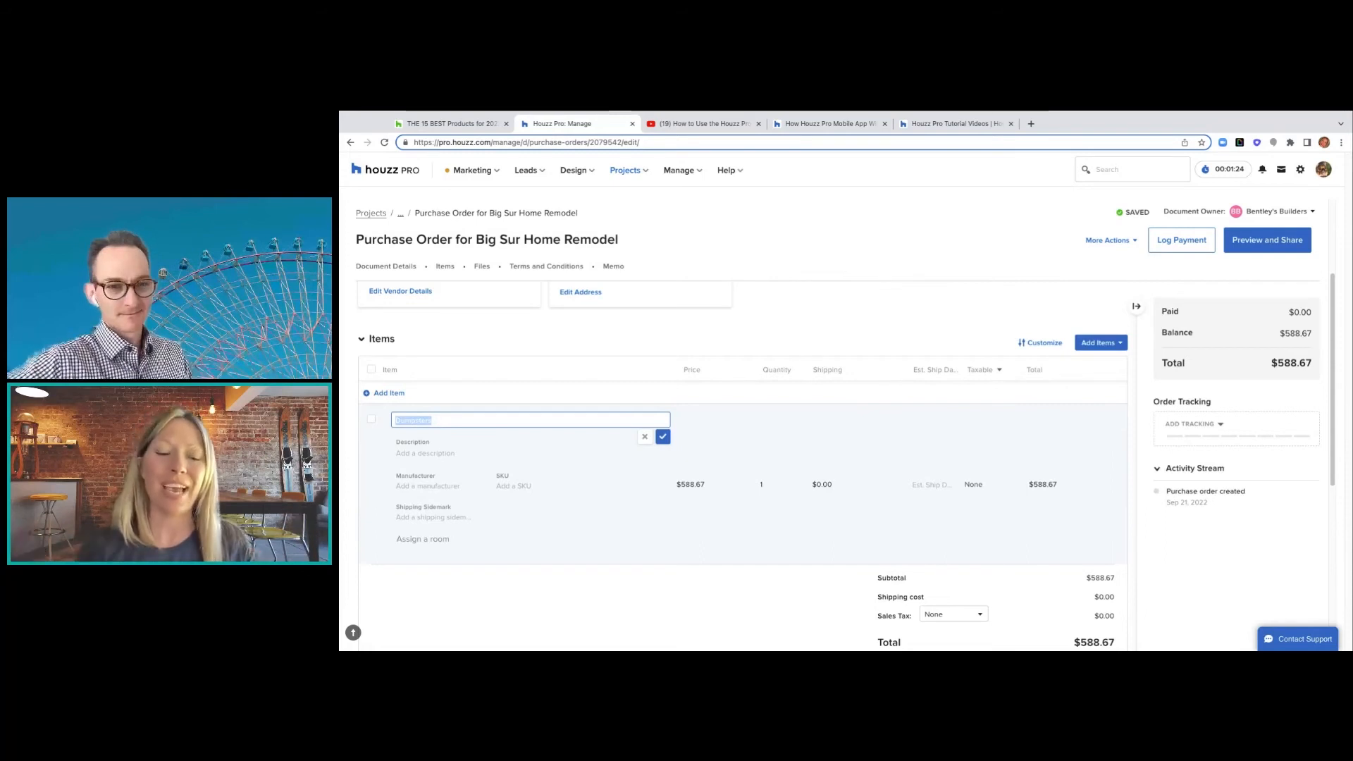
type("counte")
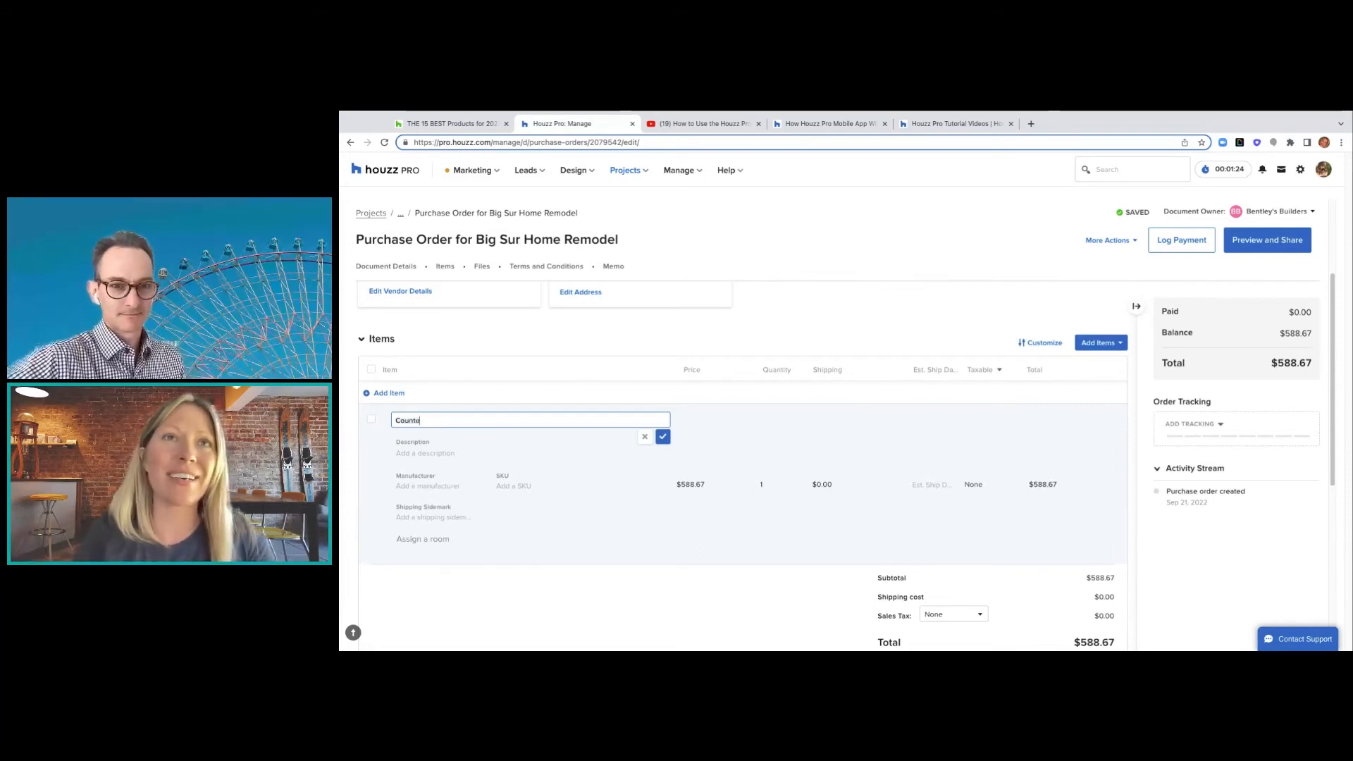
type("r to")
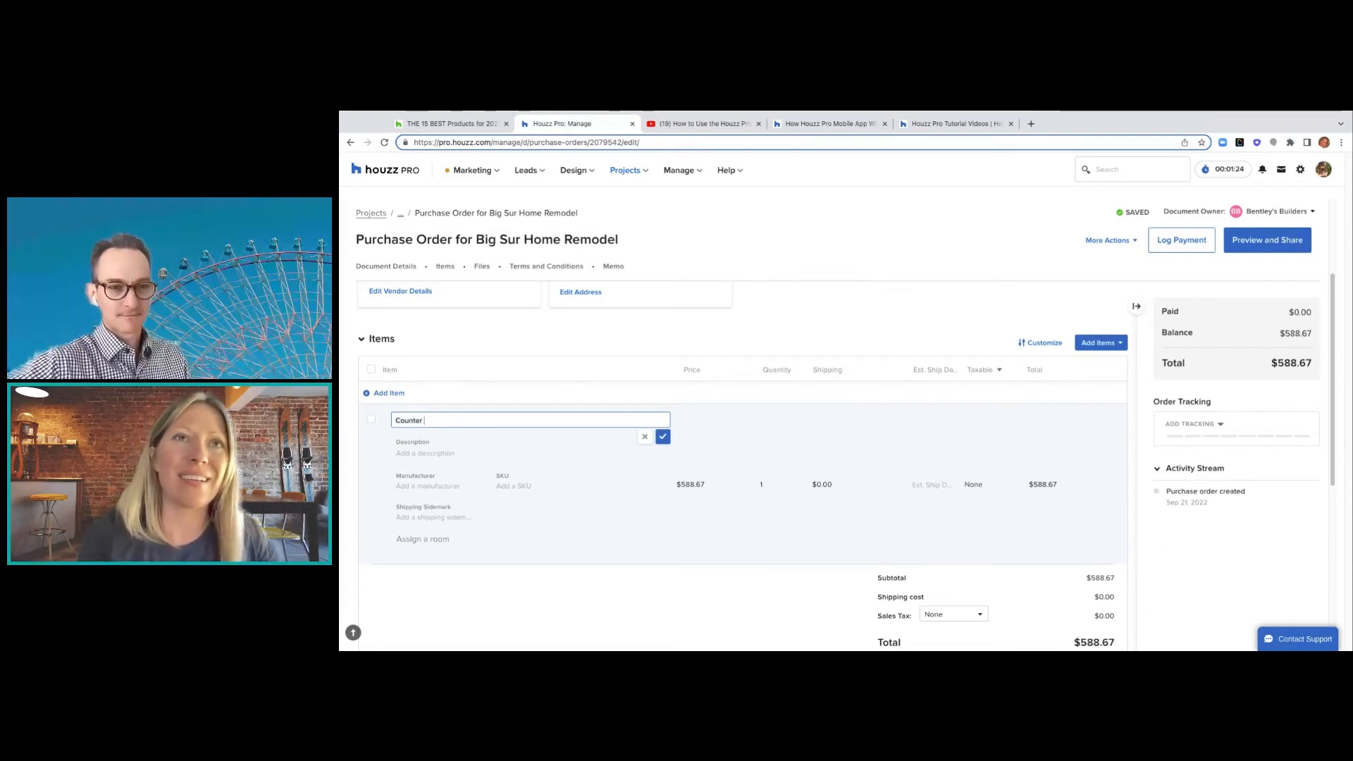
key("BackSpace")
key("BackSpace")
key("BackSpace")
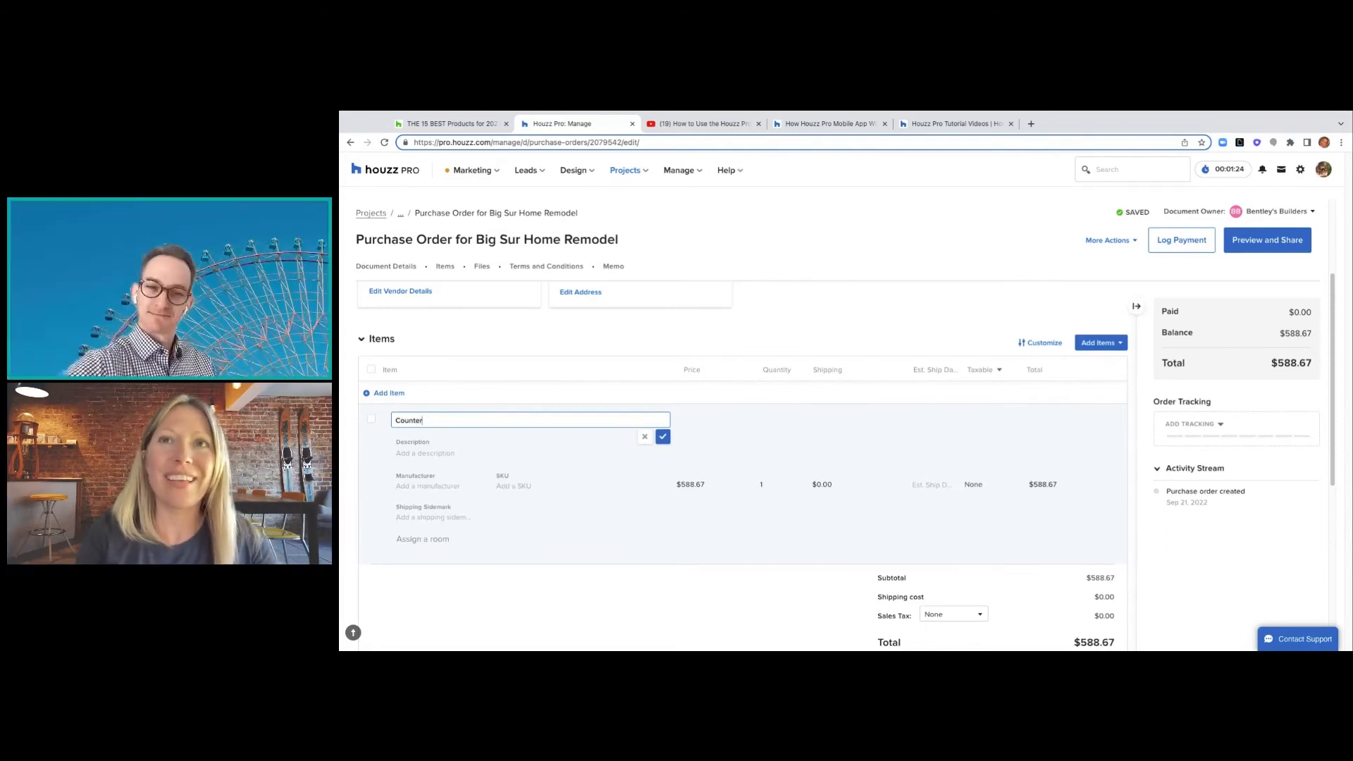
type("t")
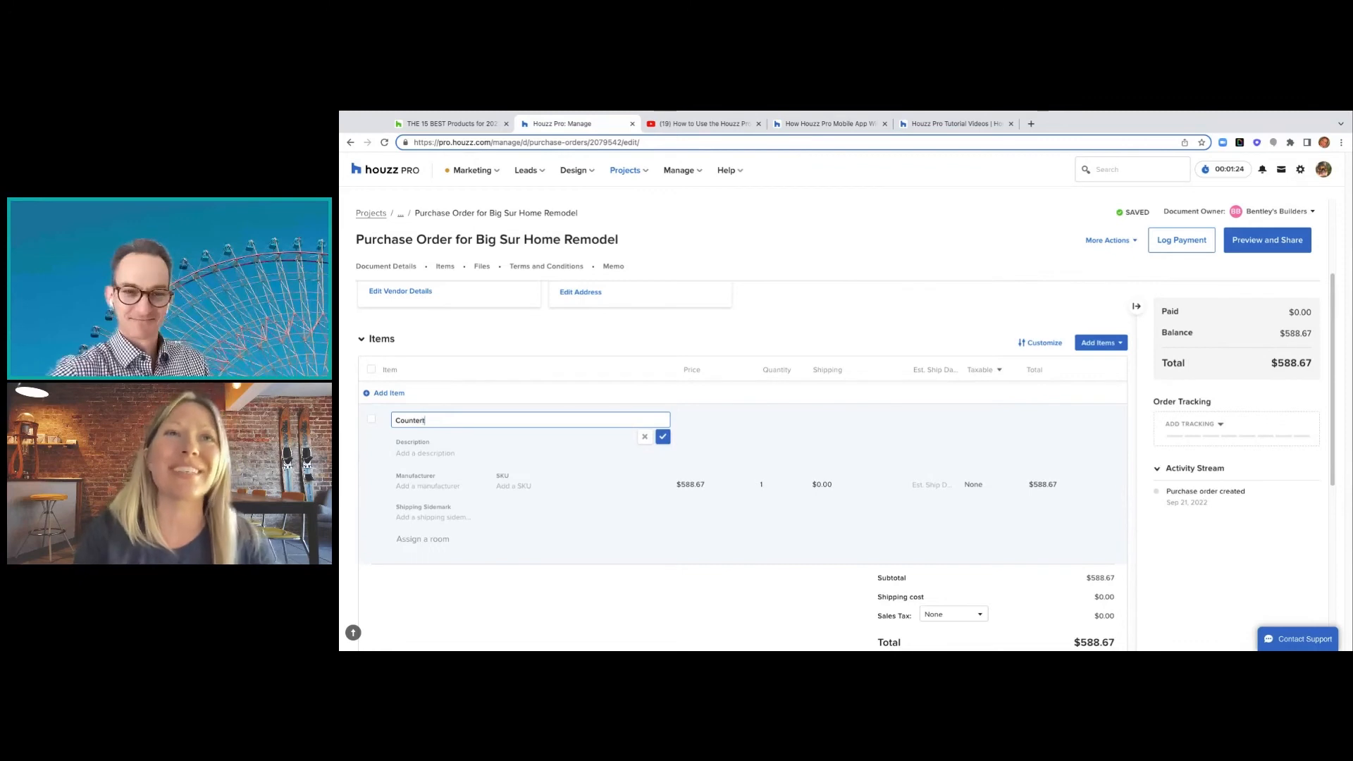
type("ops")
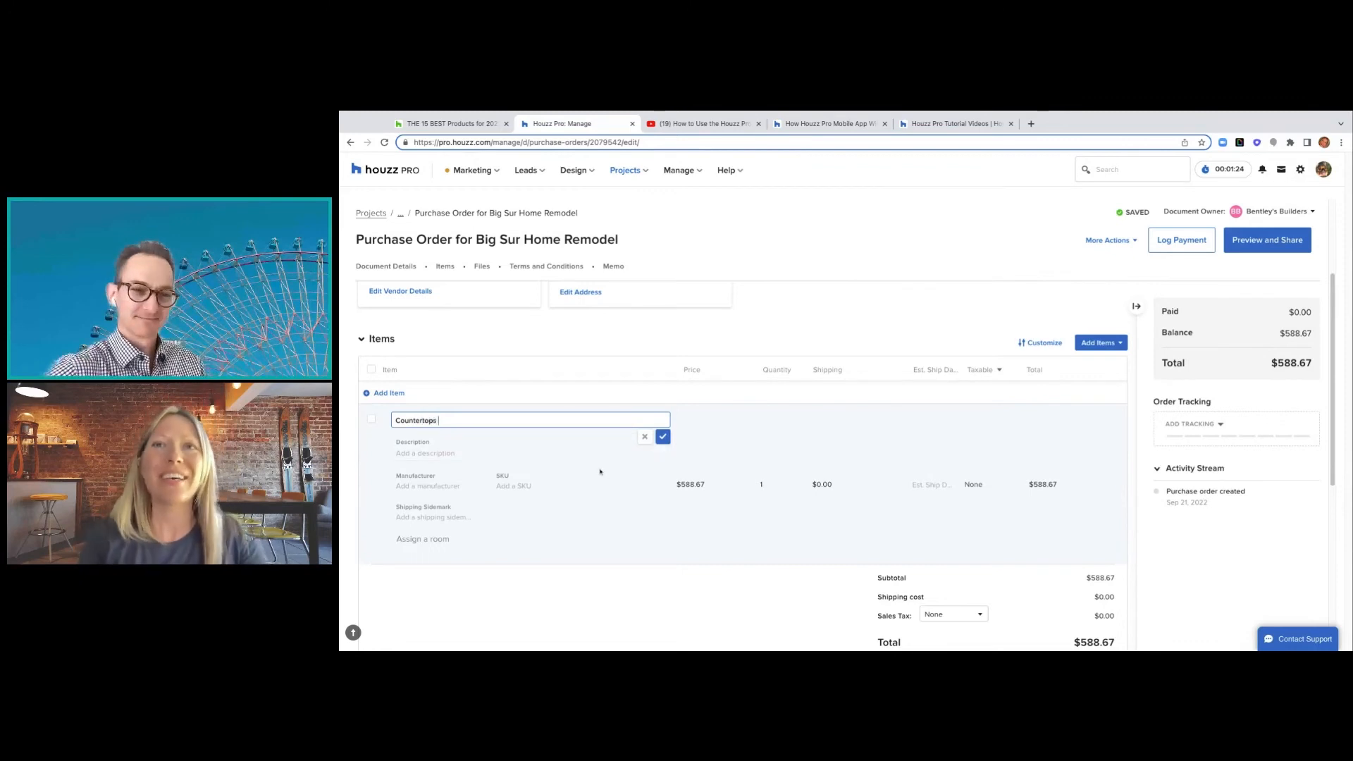
left_click(664, 437)
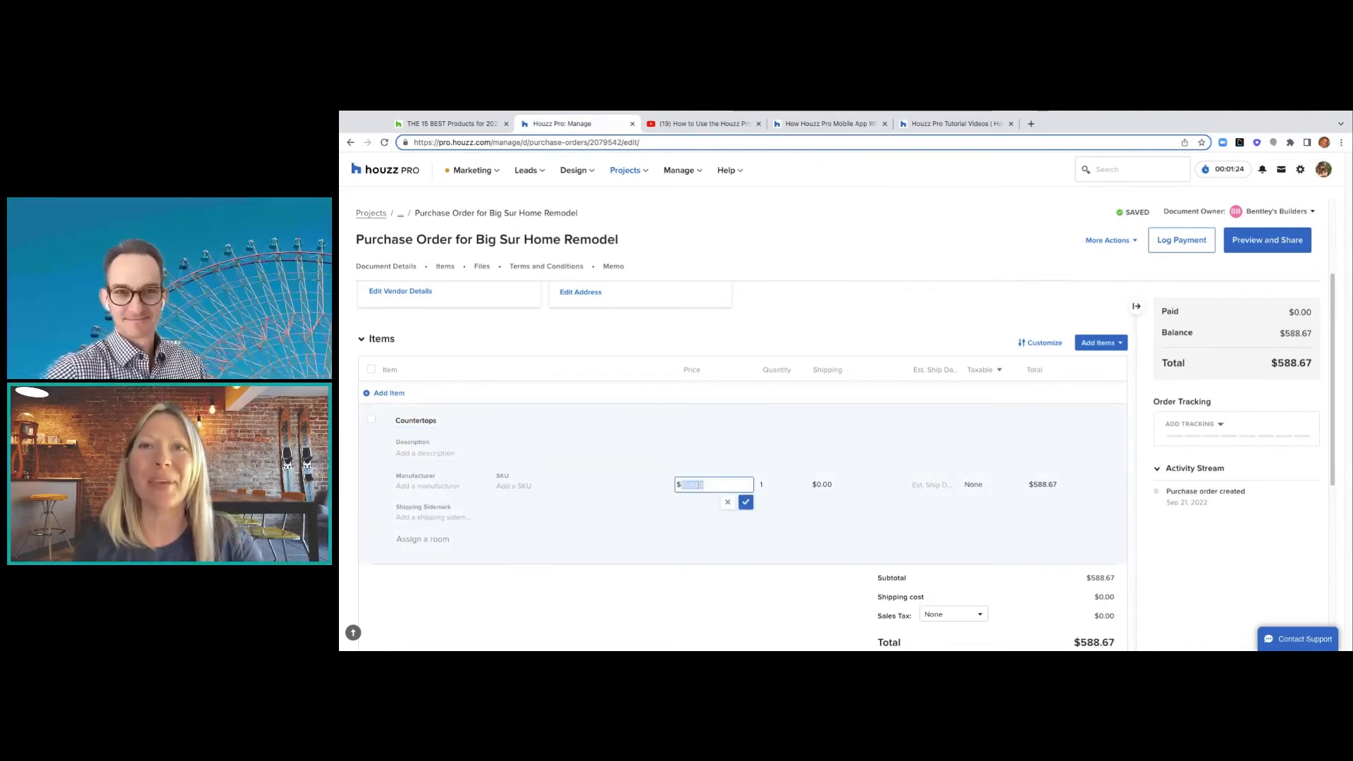
- Change the line item's price from $588.67 to $5,880.67
left_click(696, 485)
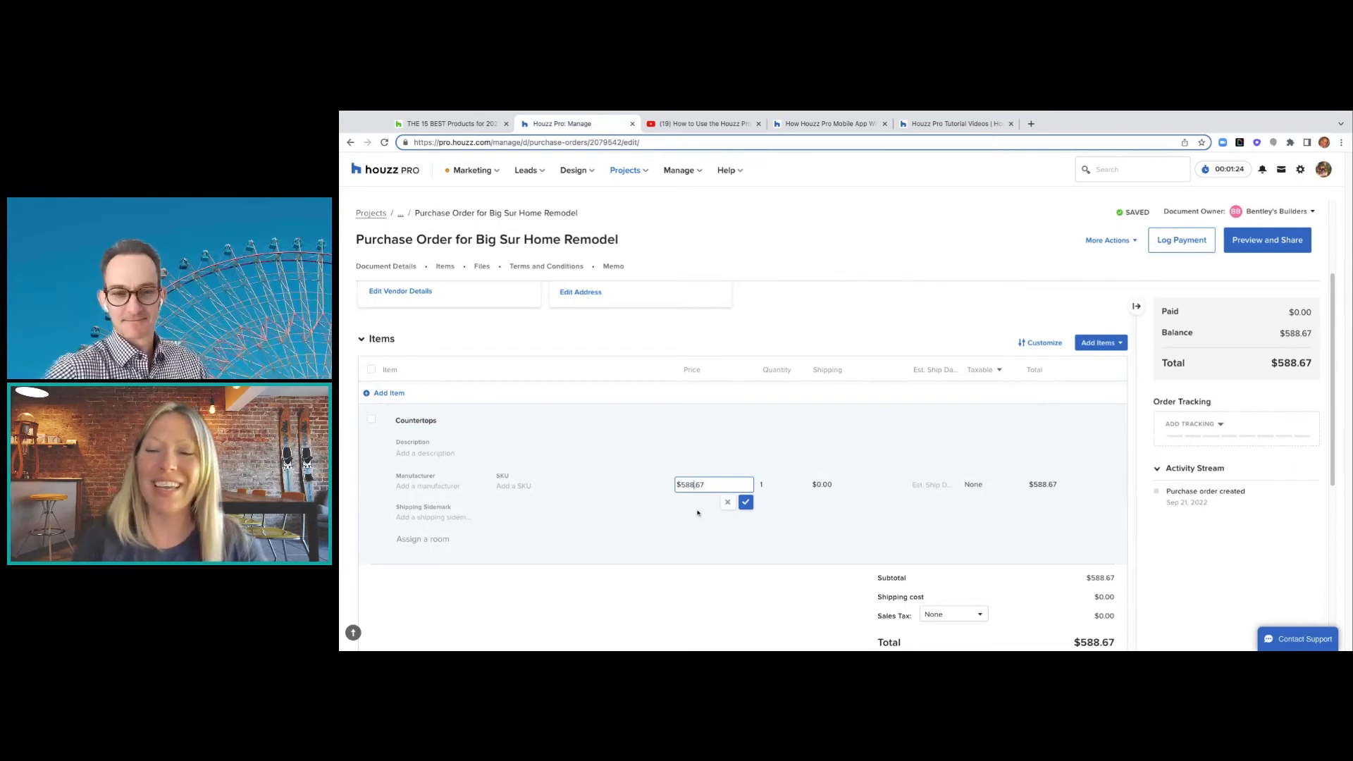
type("0")
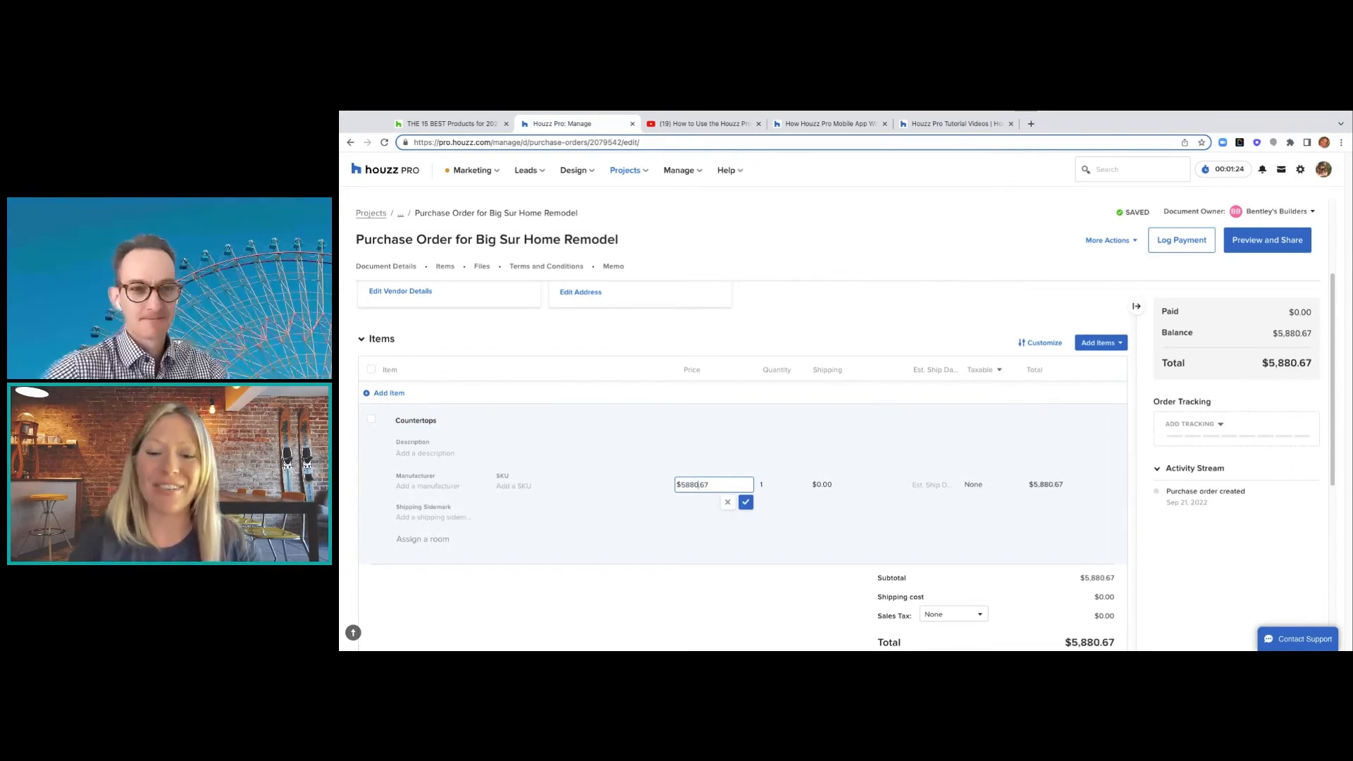
left_click(744, 504)
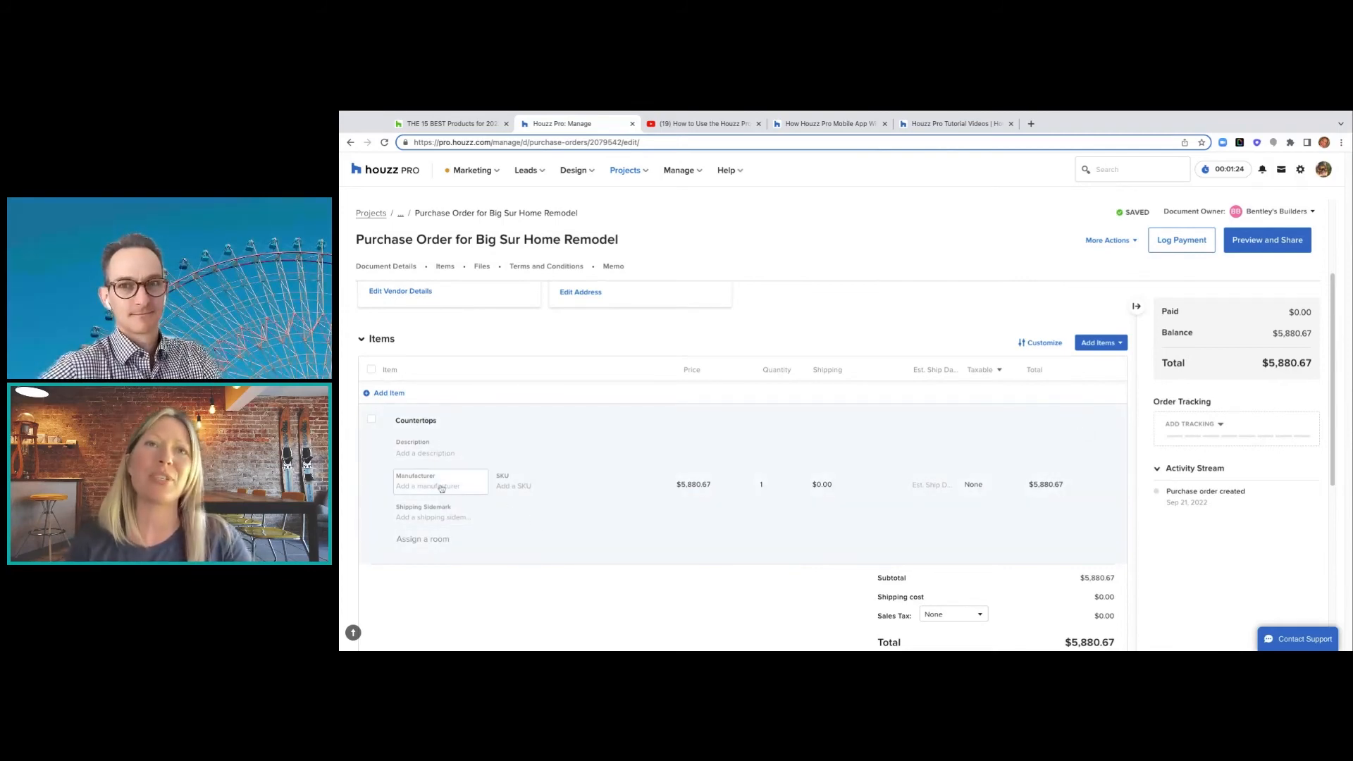
left_click(458, 539)
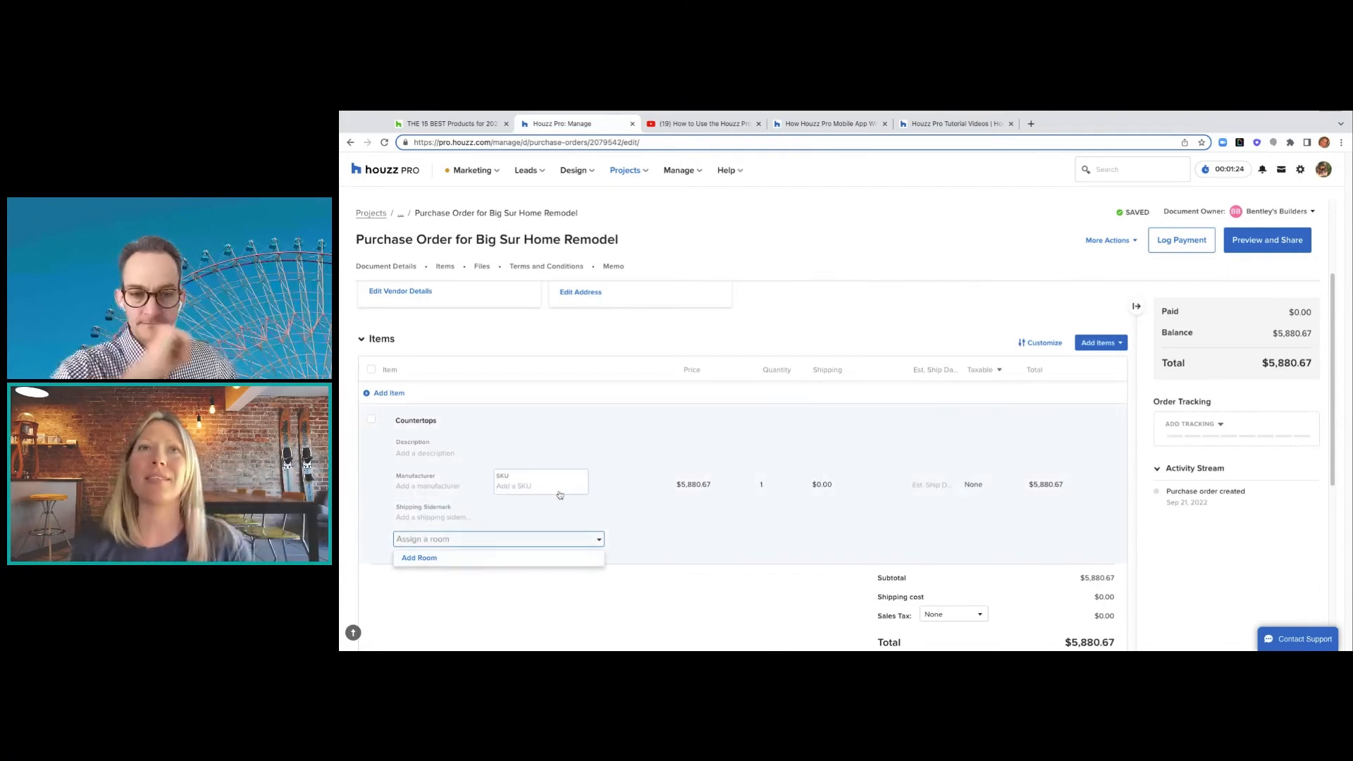
scroll(560, 496, "up", 1)
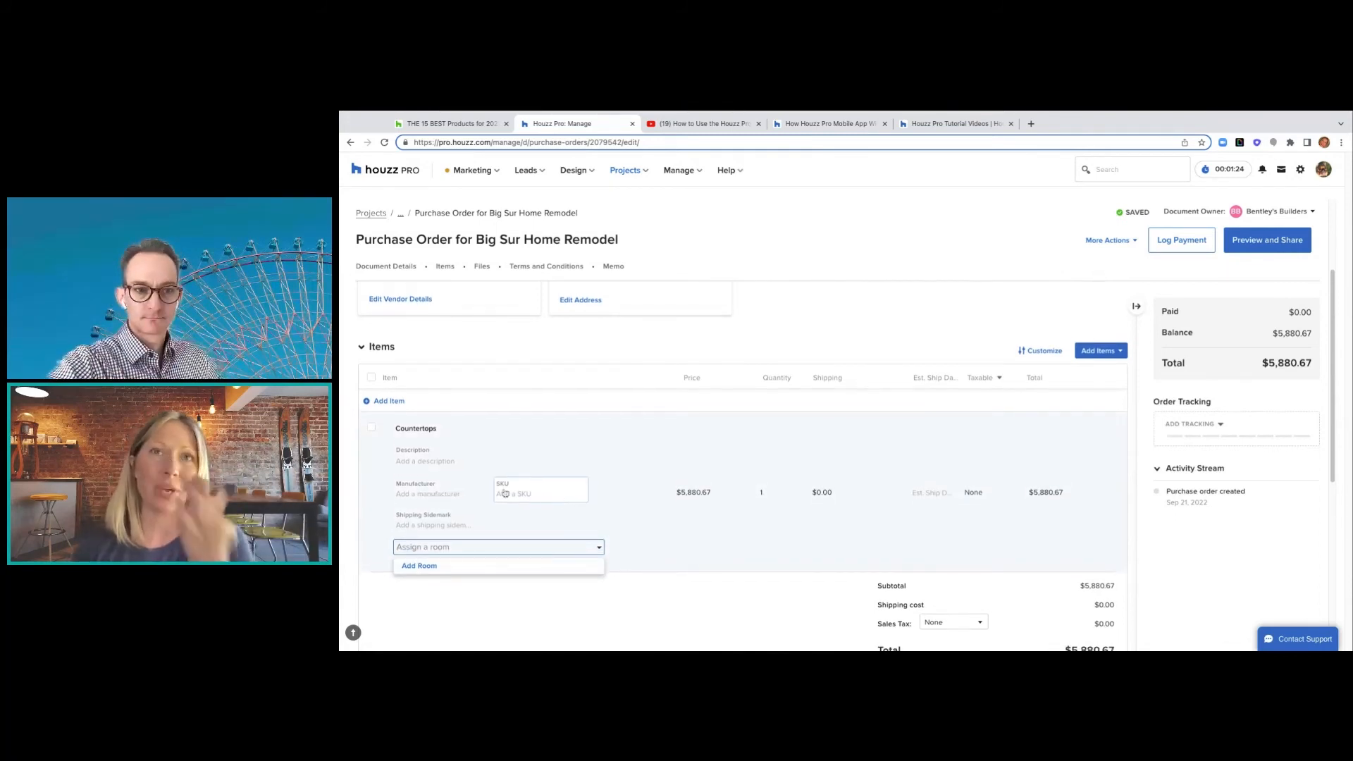
scroll(783, 539, "down", 3)
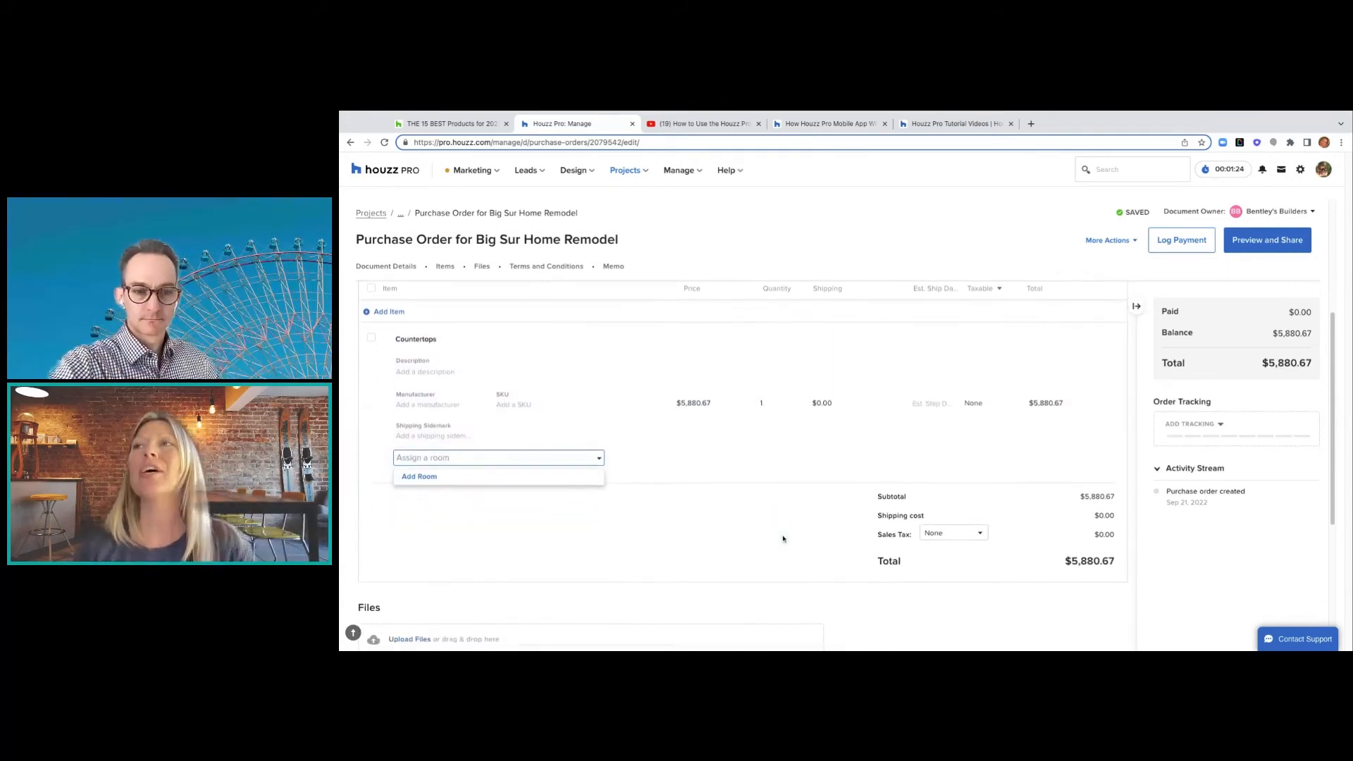
scroll(783, 465, "down", 3)
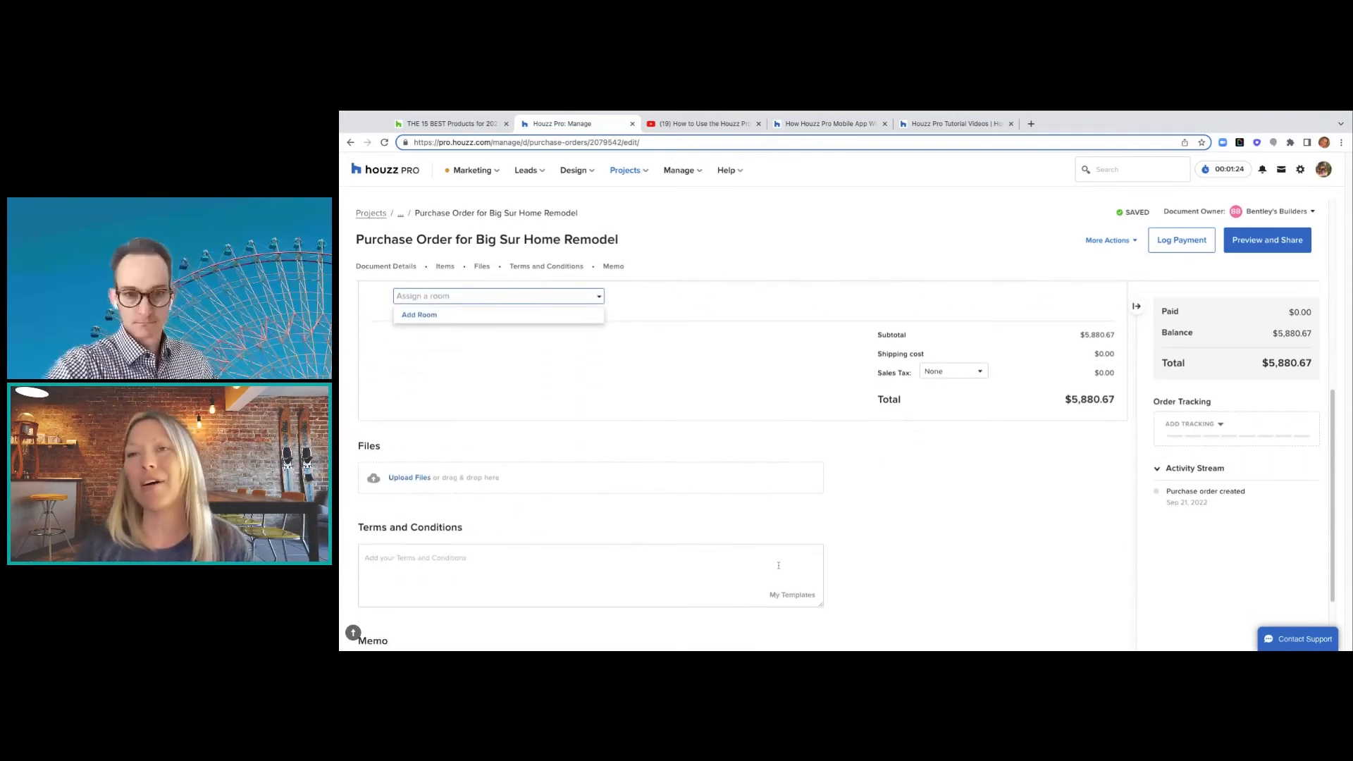
scroll(779, 565, "down", 3)
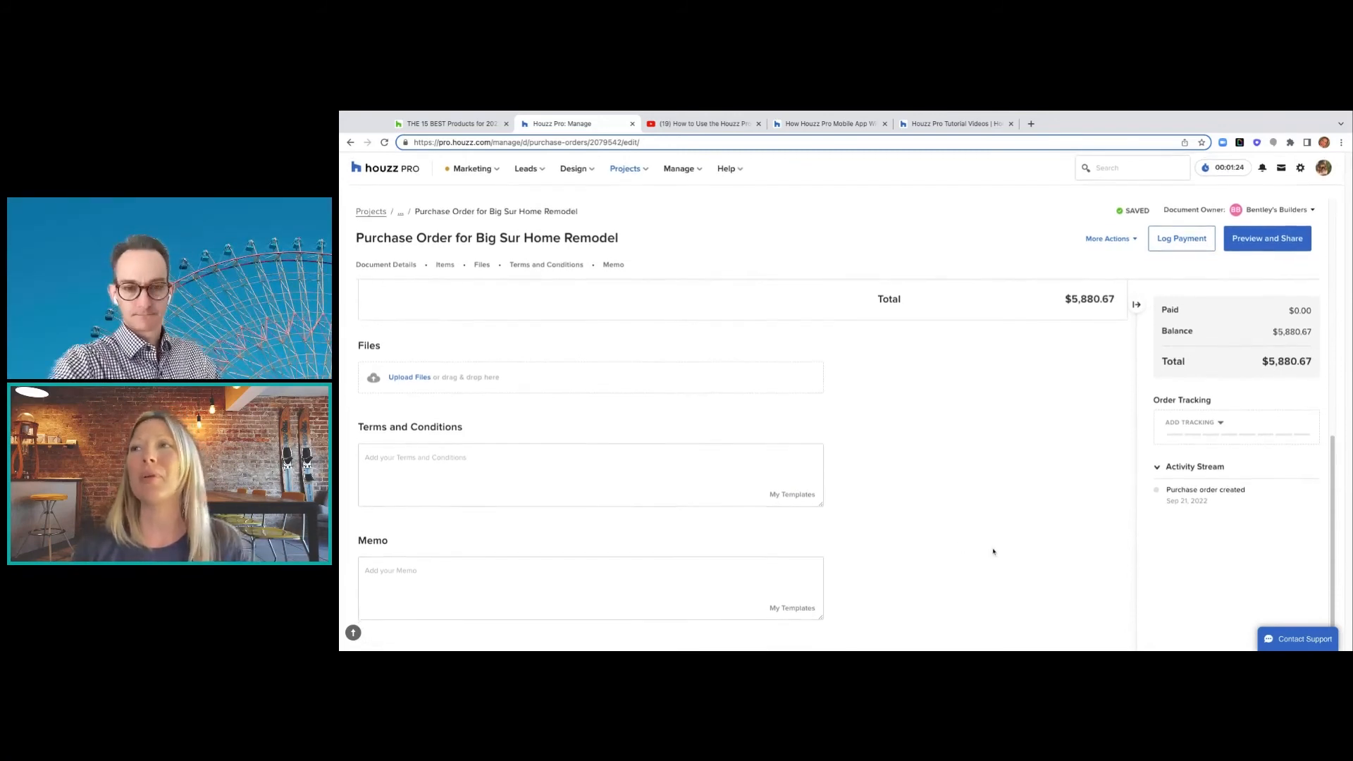
scroll(993, 551, "up", 3)
scroll(994, 551, "up", 4)
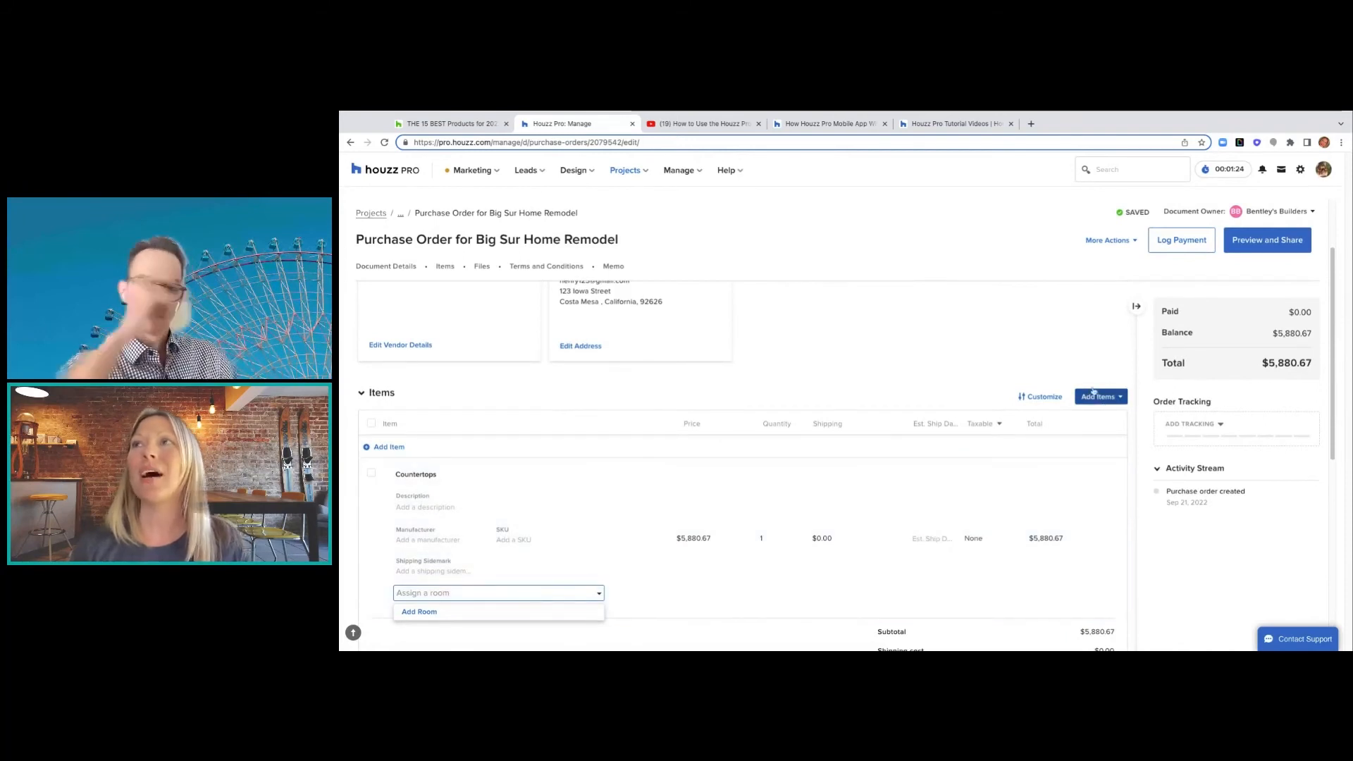
scroll(861, 426, "up", 3)
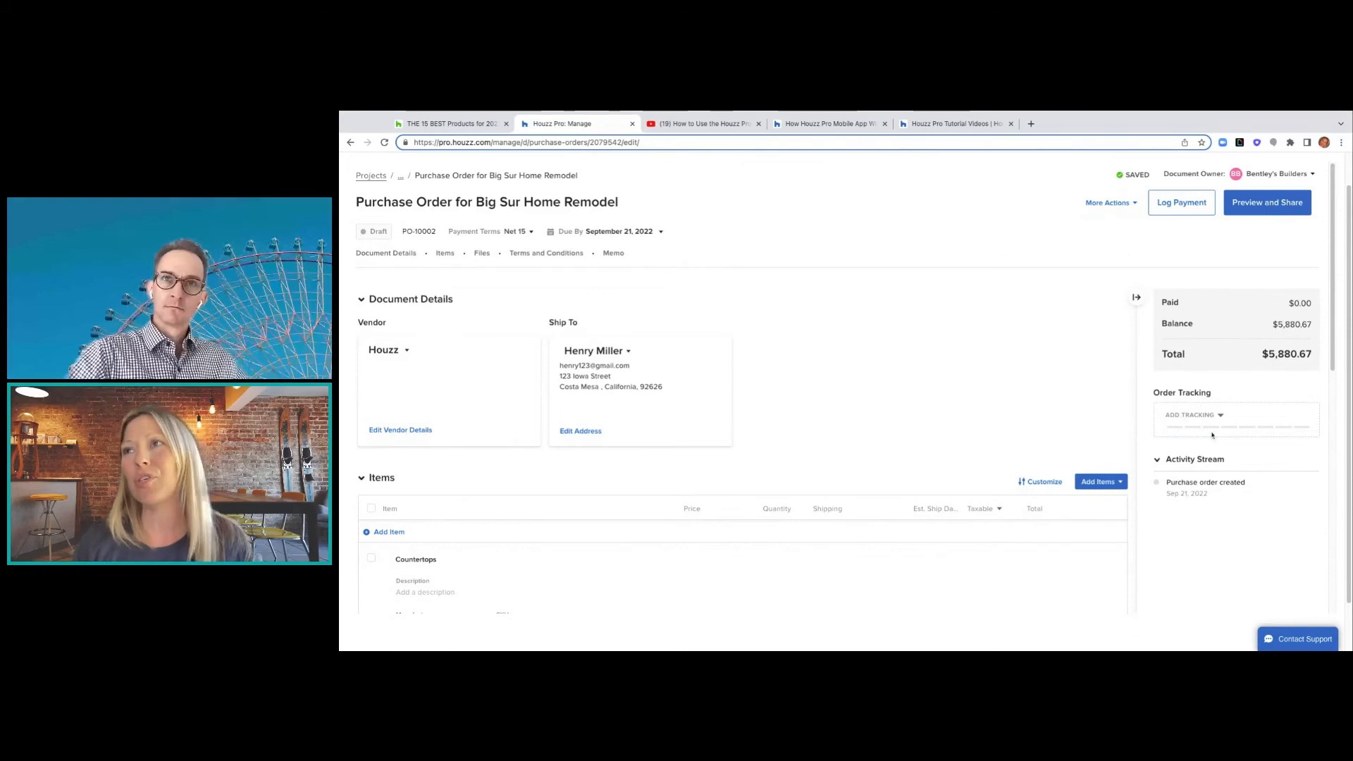
- Preview the shareable purchase order, check the To recipient field, then return to edit mode
left_click(1248, 210)
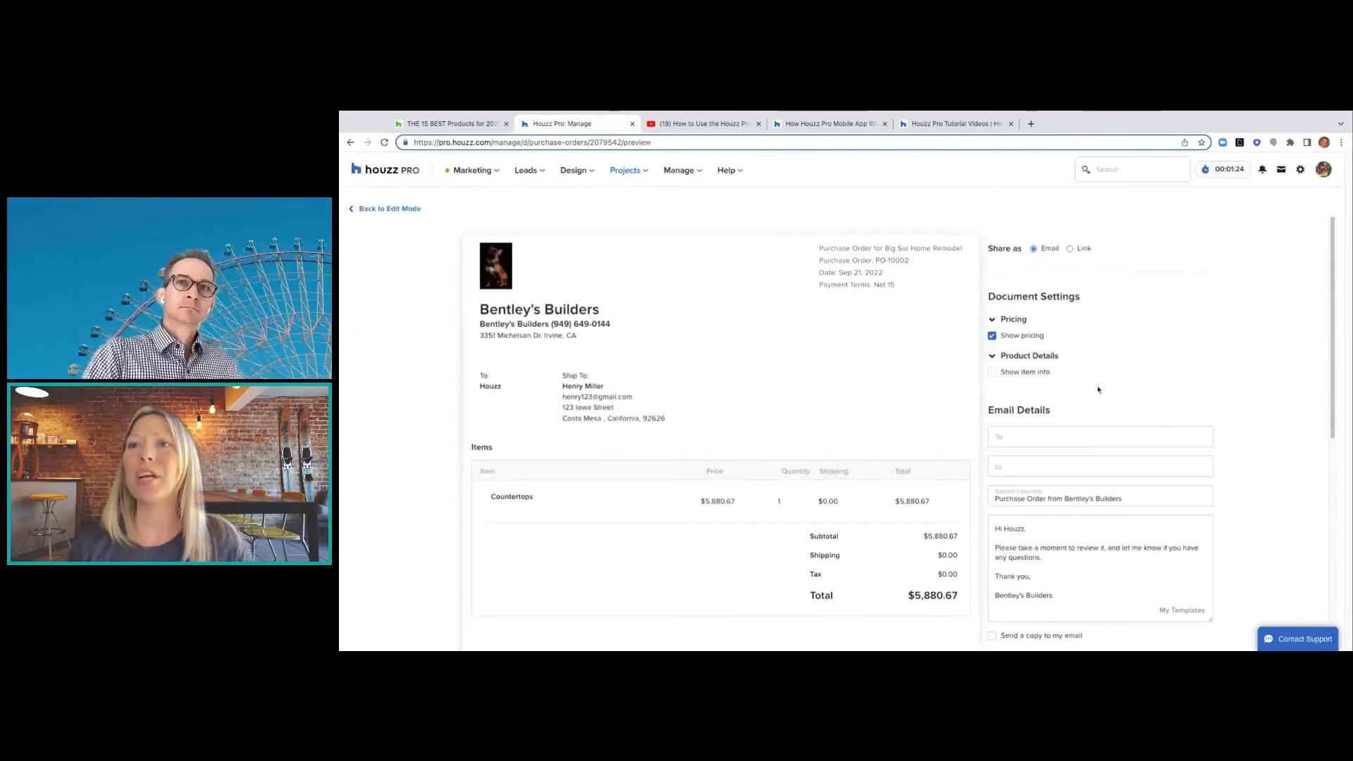
scroll(1098, 389, "down", 3)
scroll(1098, 389, "up", 3)
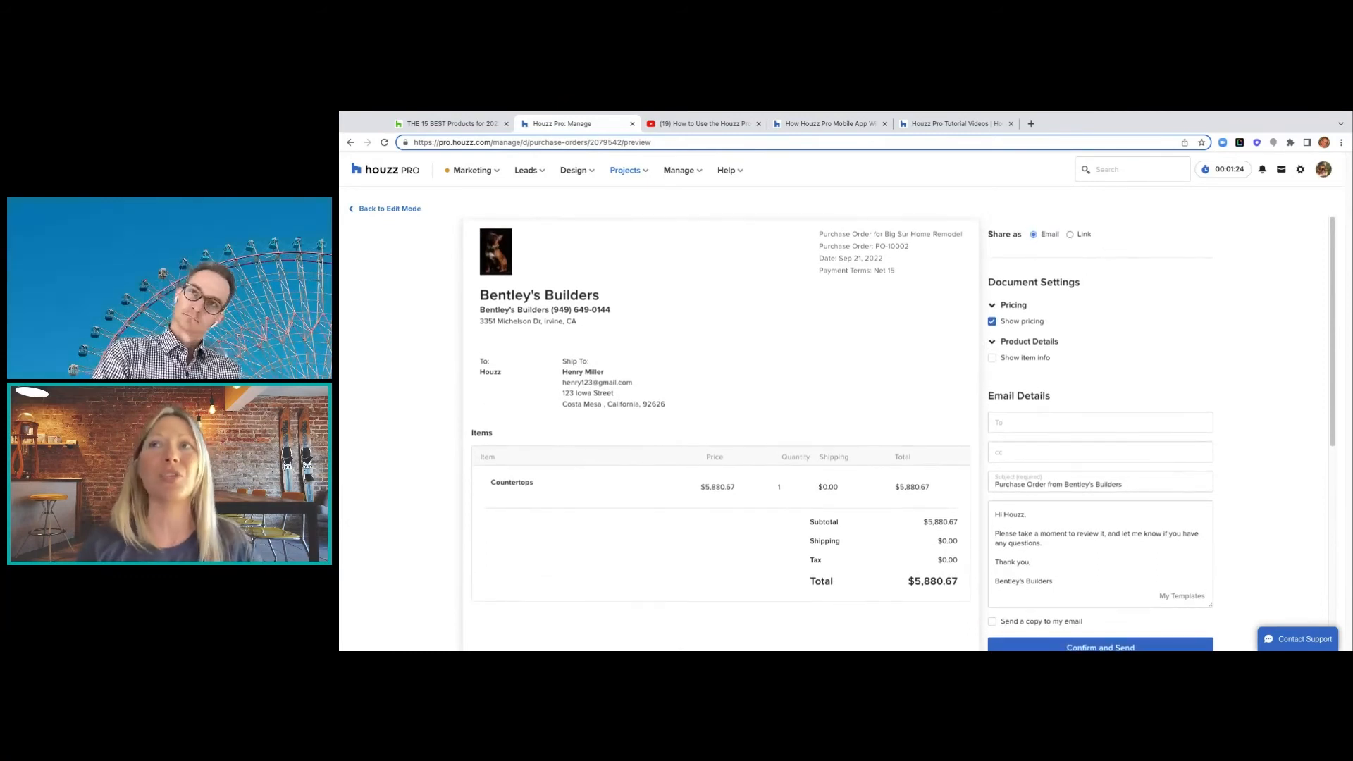
scroll(1004, 300, "down", 1)
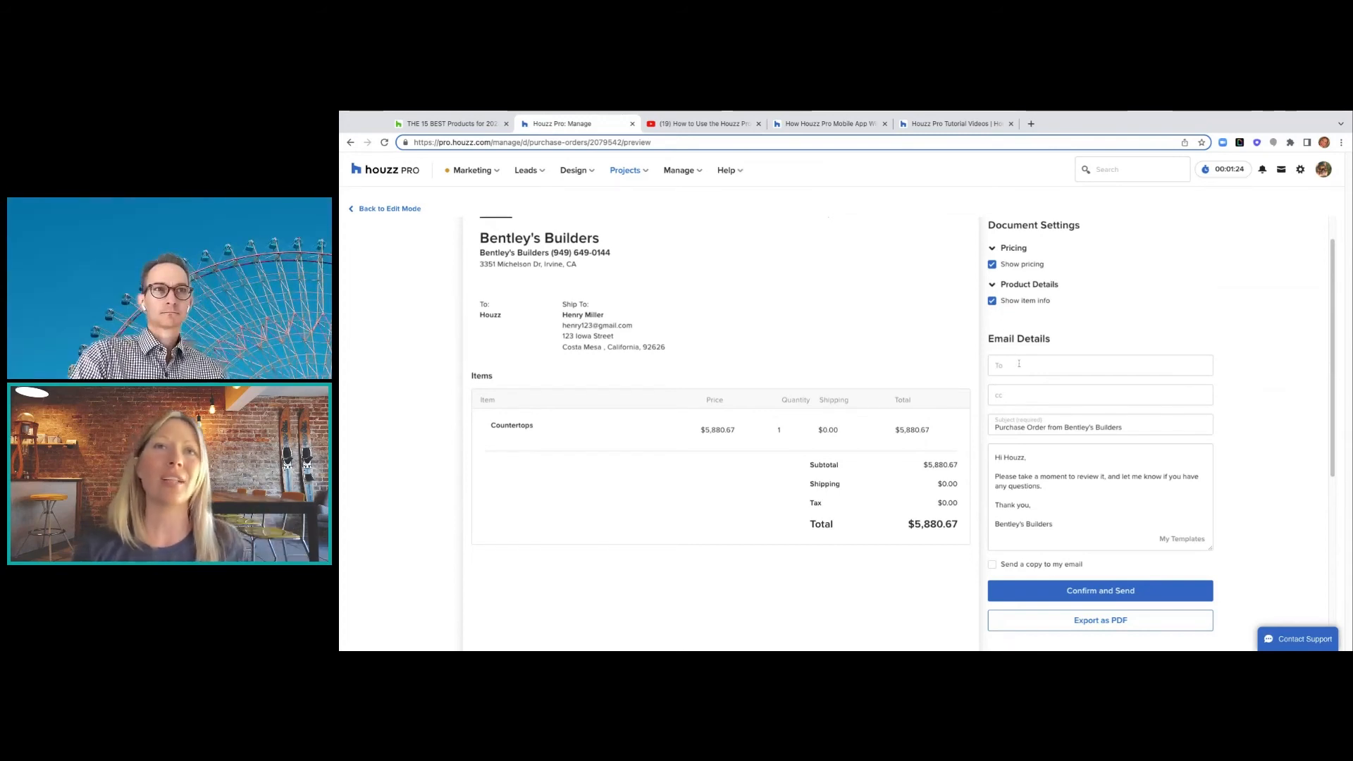
scroll(1018, 408, "down", 1)
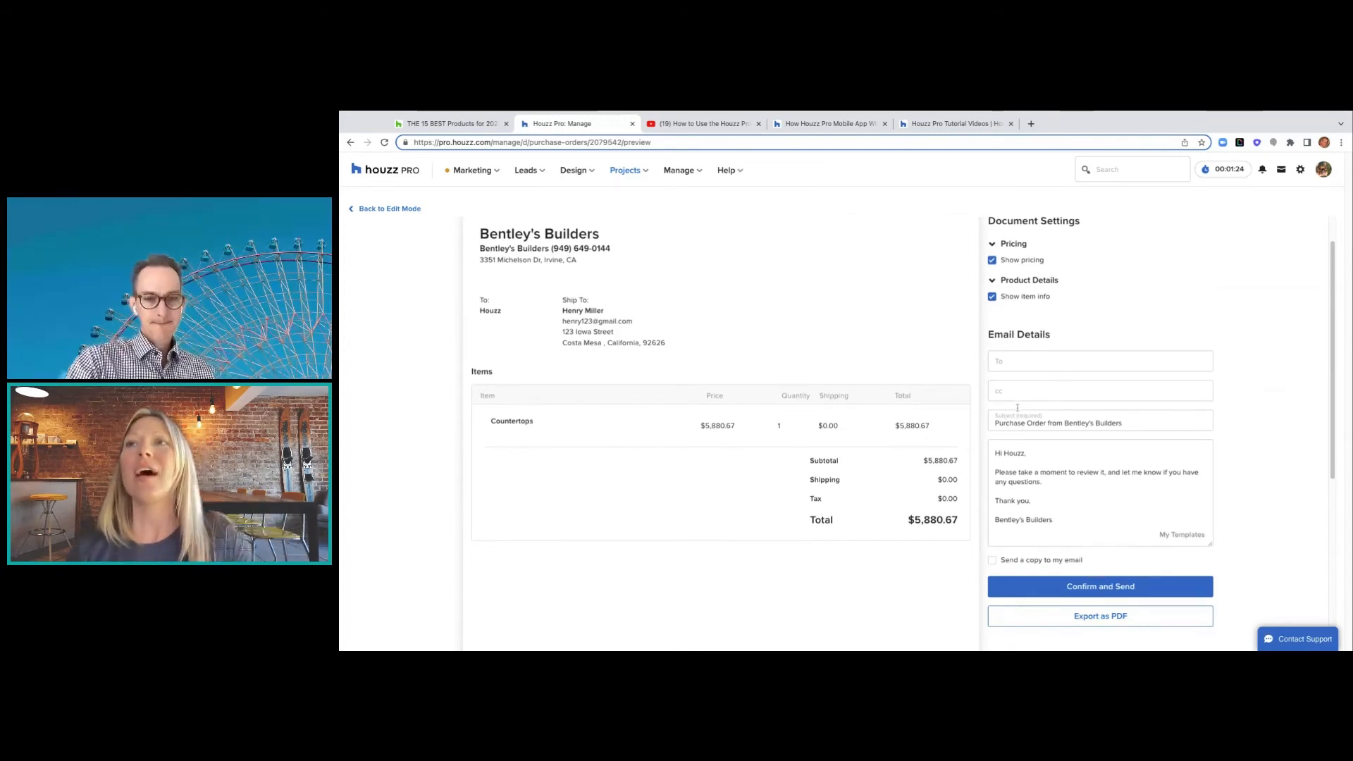
scroll(1066, 392, "down", 1)
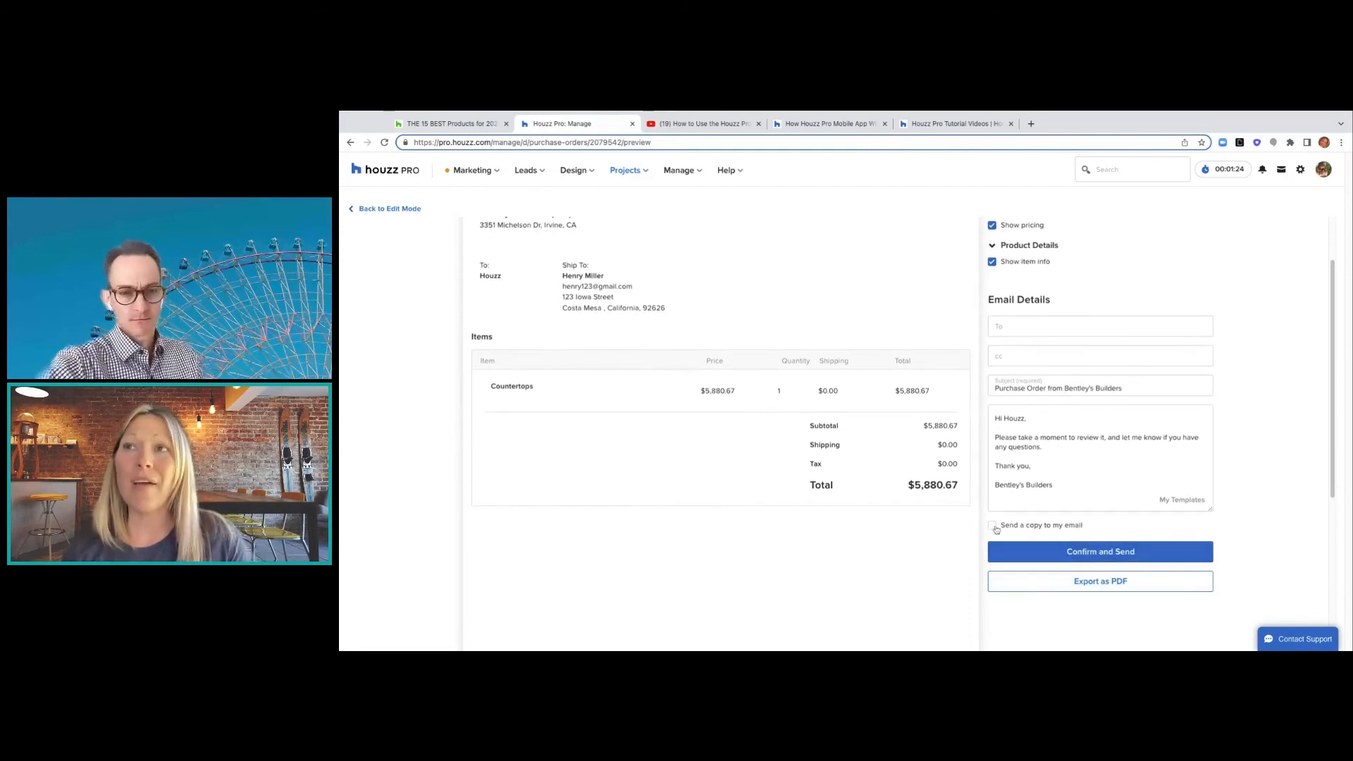
left_click(1024, 330)
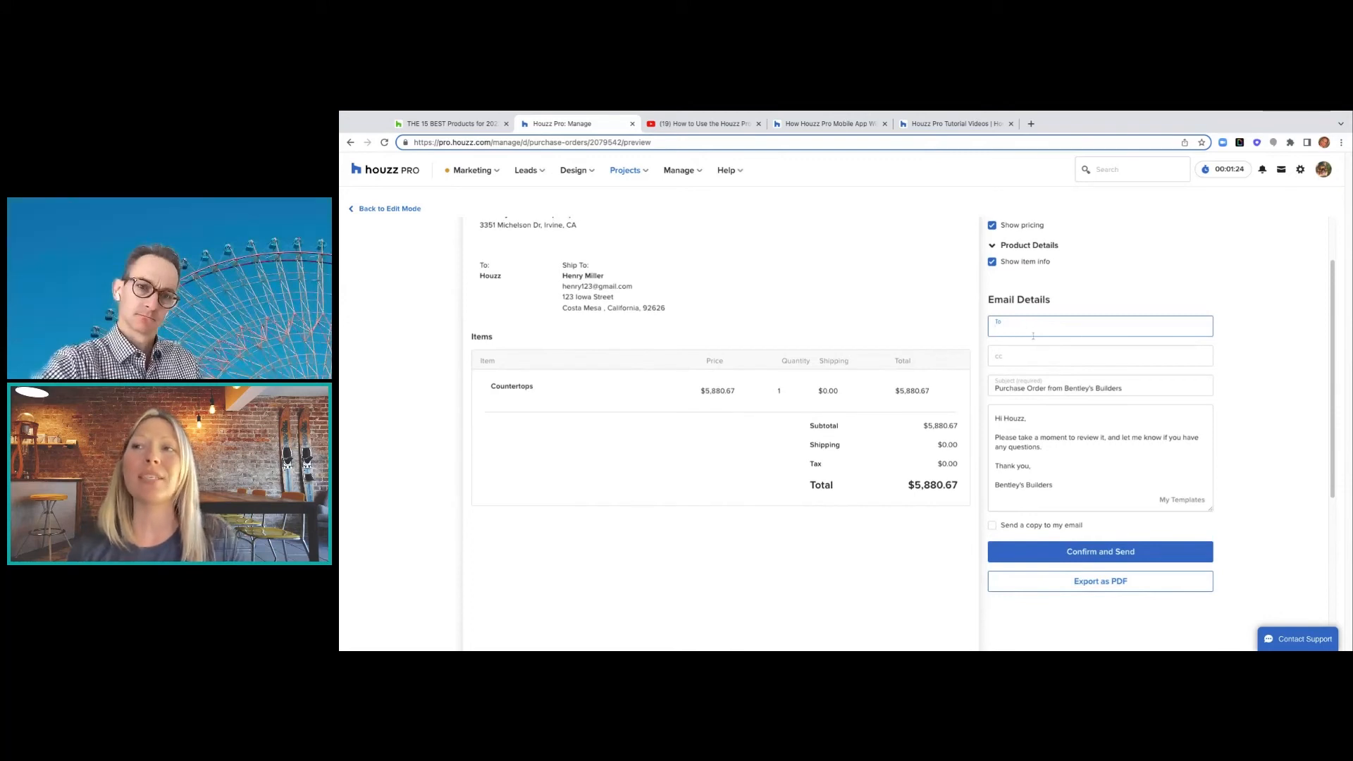
scroll(1034, 332, "up", 3)
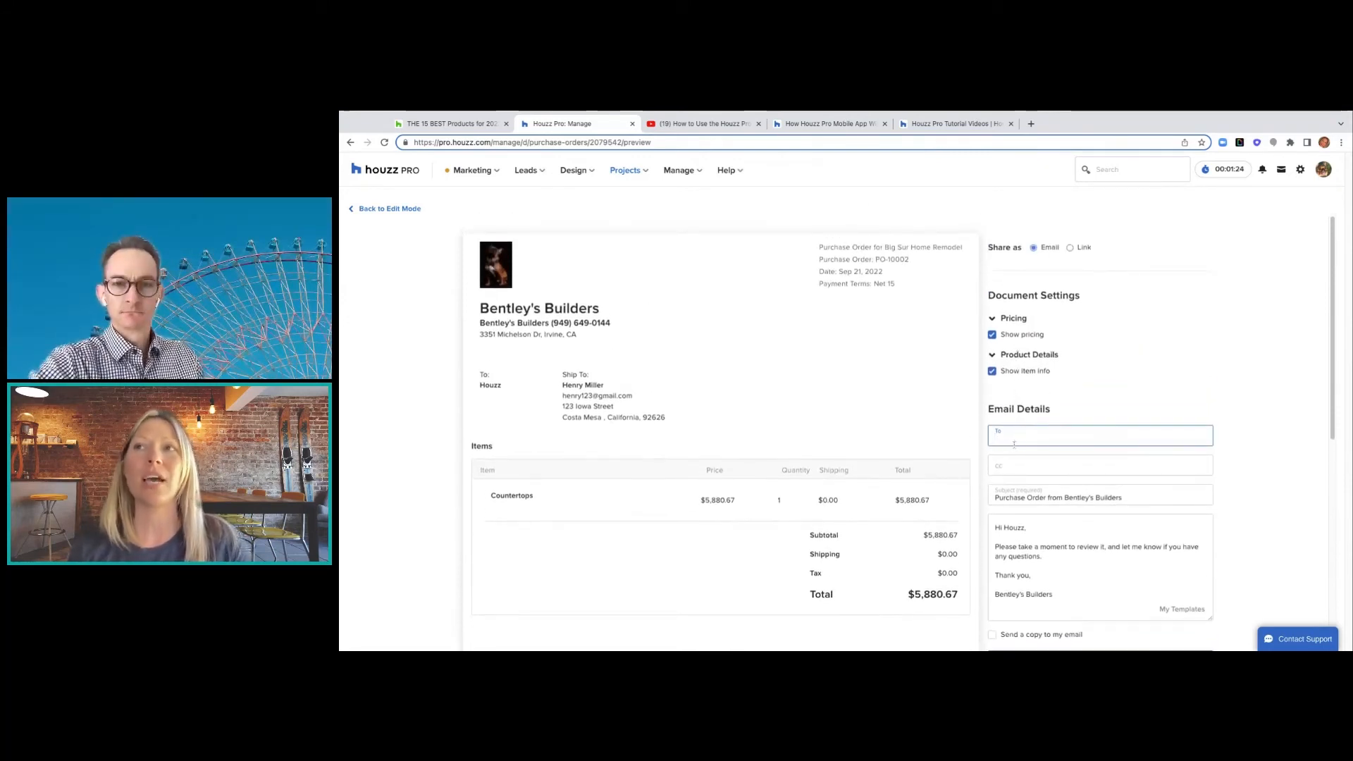
scroll(1022, 454, "down", 3)
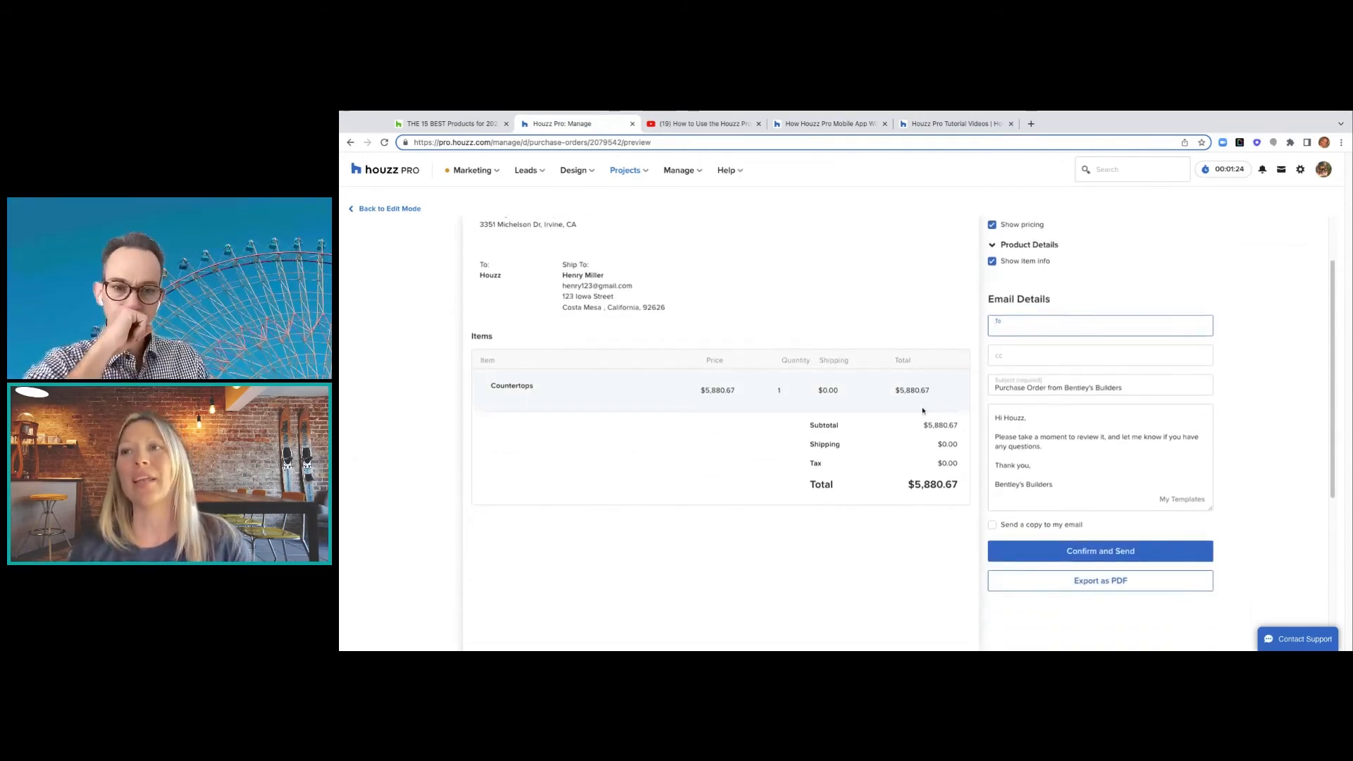
scroll(1017, 324, "up", 3)
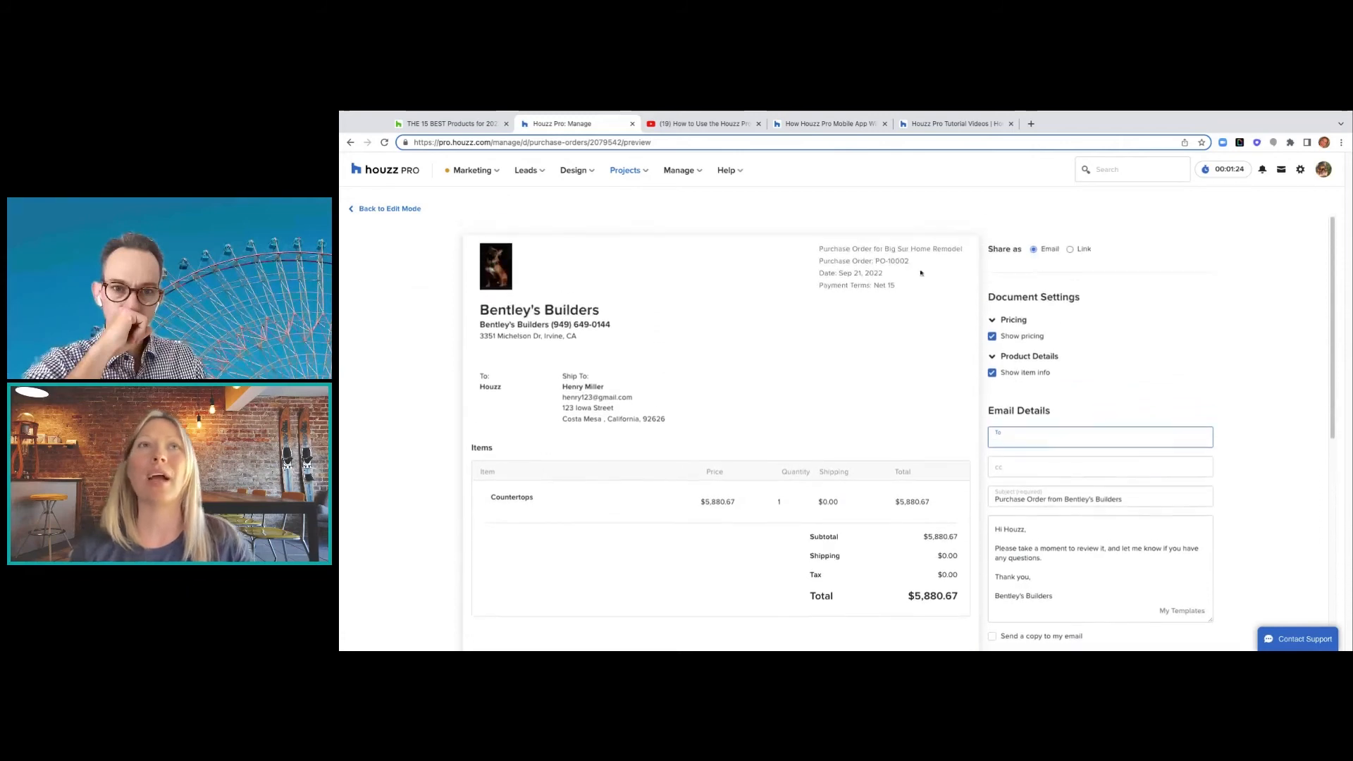
left_click(390, 210)
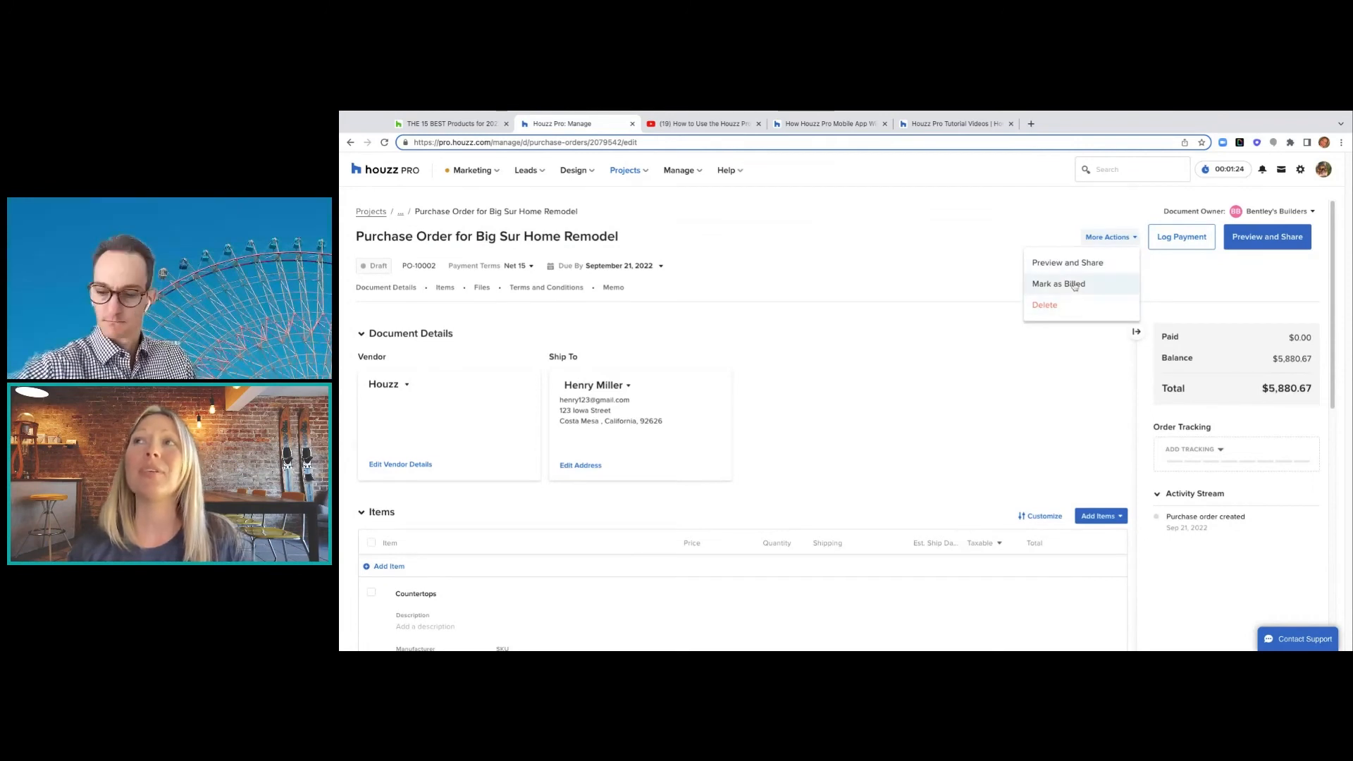
- Mark PO-10002 as billed and view the Order Tracking status options
left_click(1074, 286)
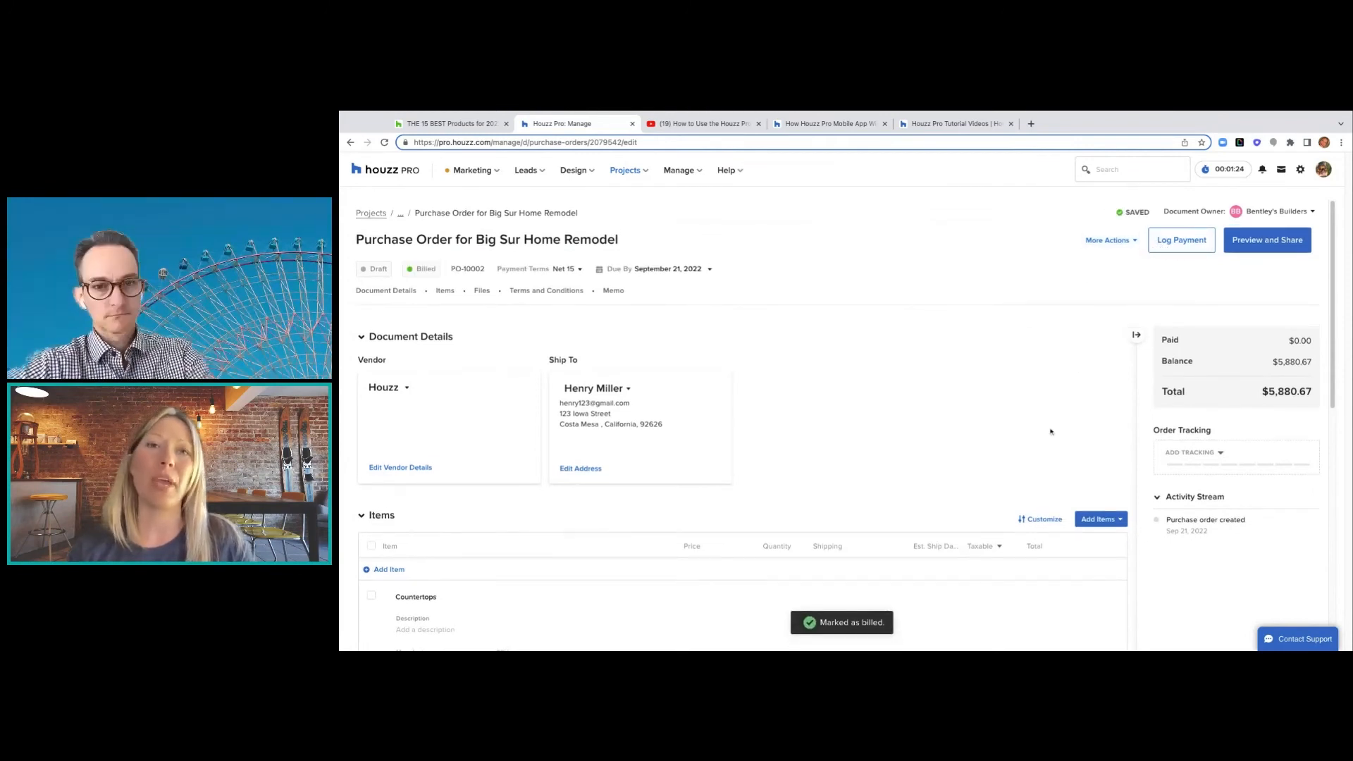
scroll(1050, 432, "down", 10)
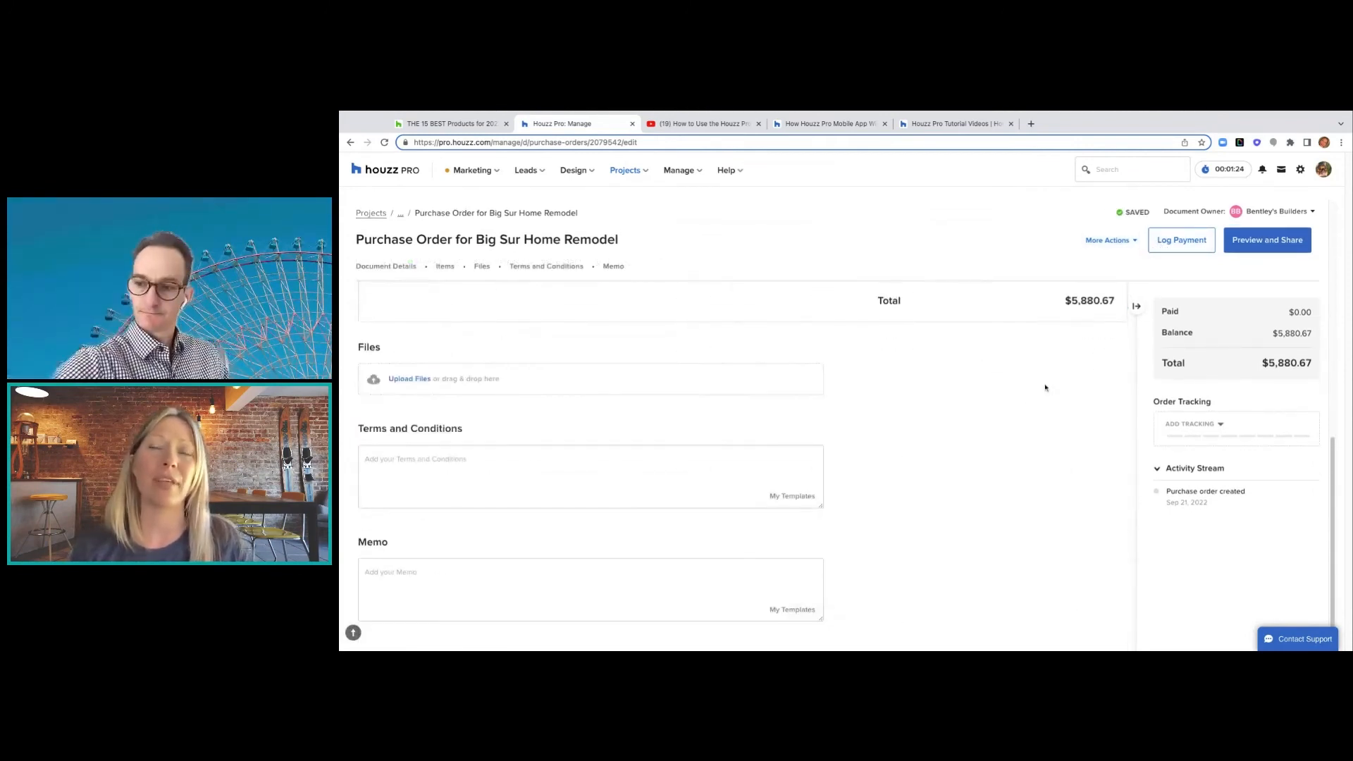
scroll(1046, 388, "up", 6)
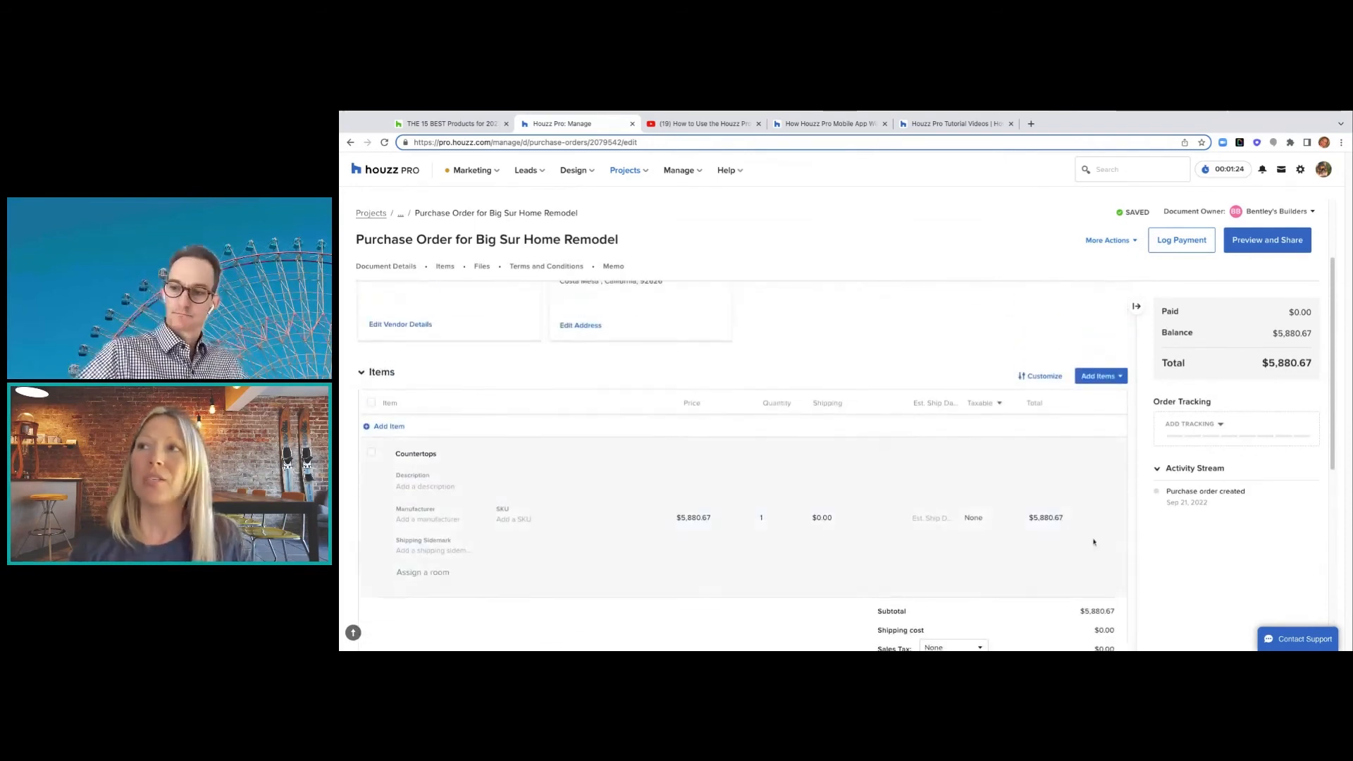
left_click(1221, 425)
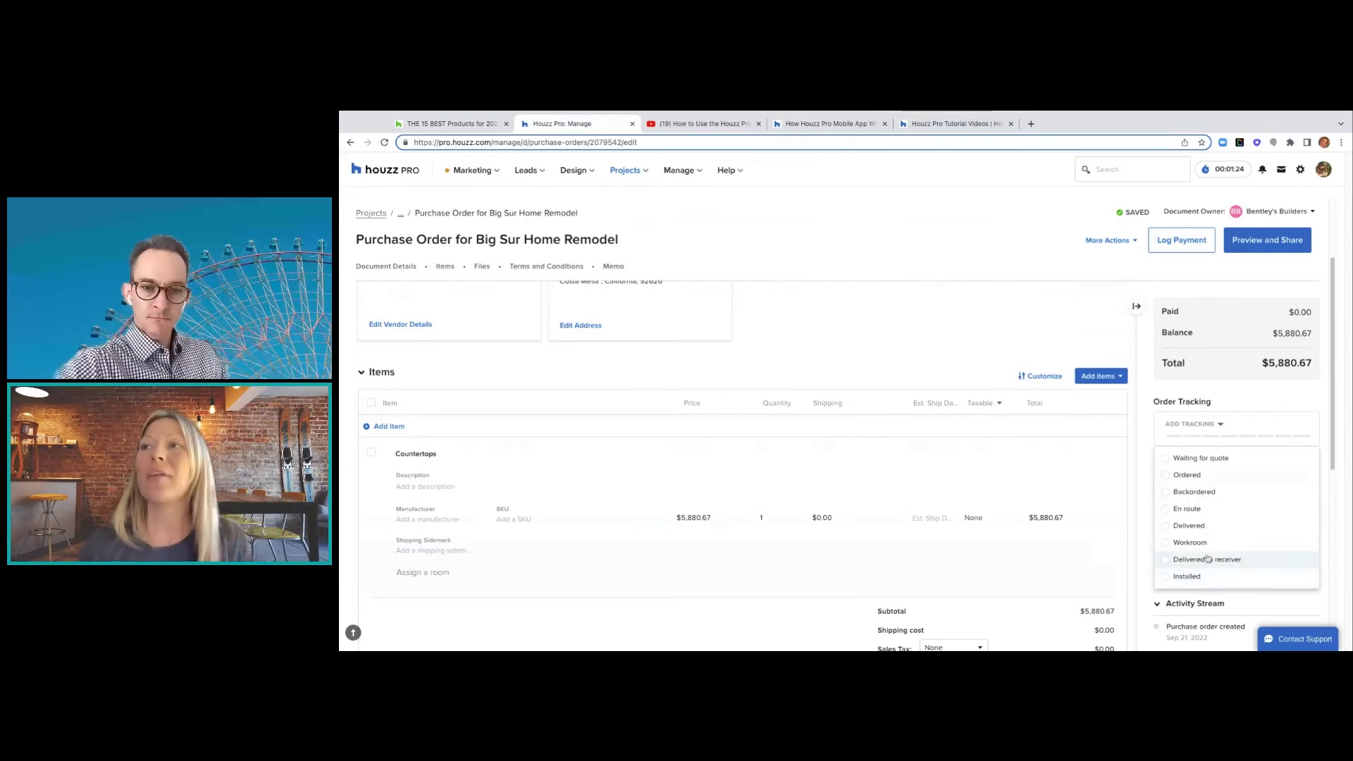
scroll(1089, 448, "up", 3)
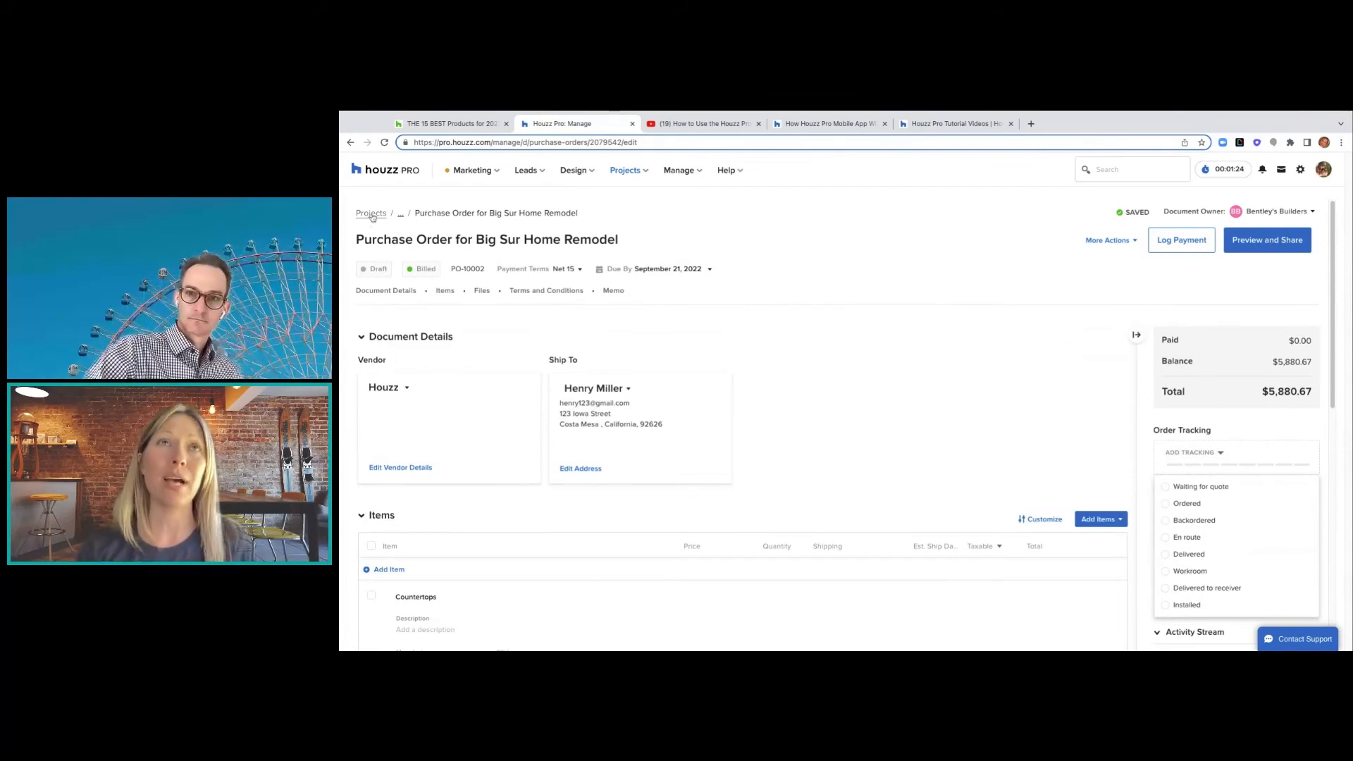
- Go from the Projects list into Big Sur Home Remodel's Retainers & Credits page
left_click(372, 214)
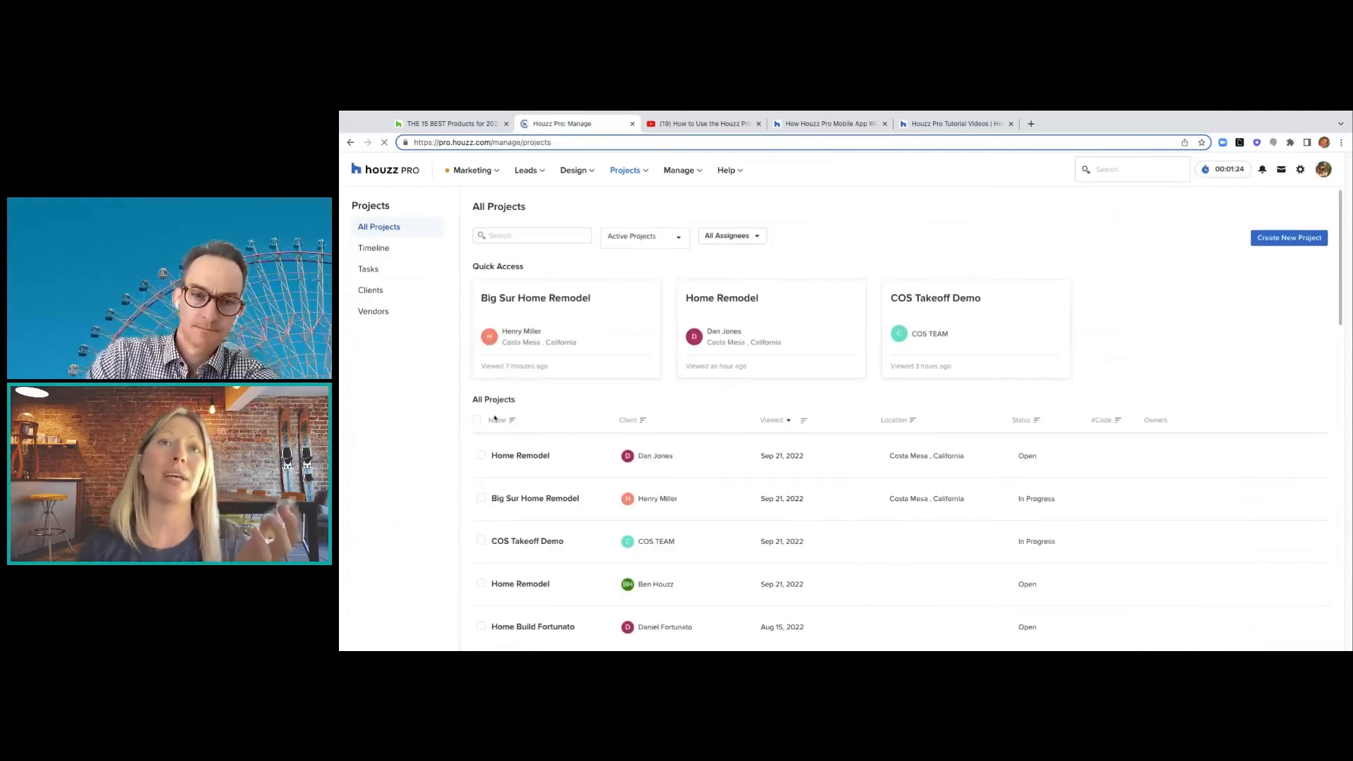
left_click(513, 504)
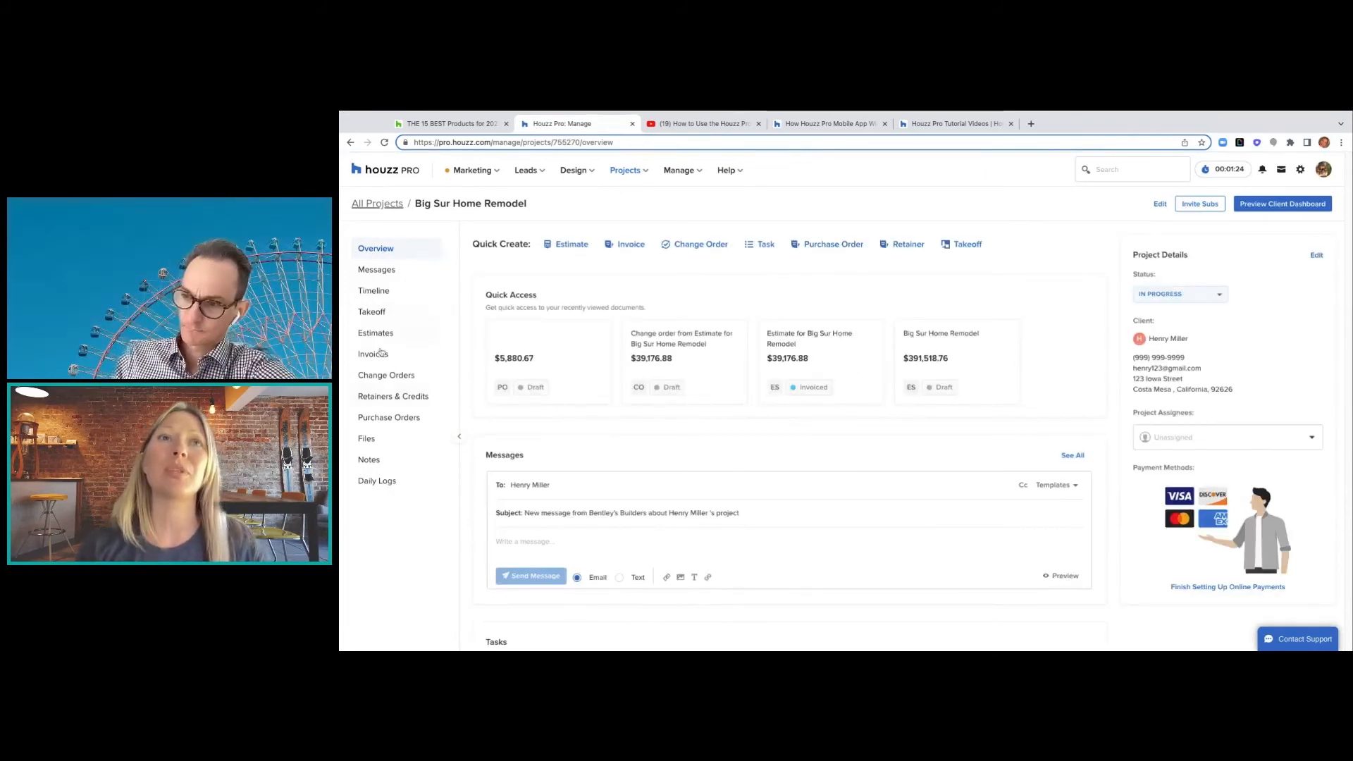
left_click(389, 398)
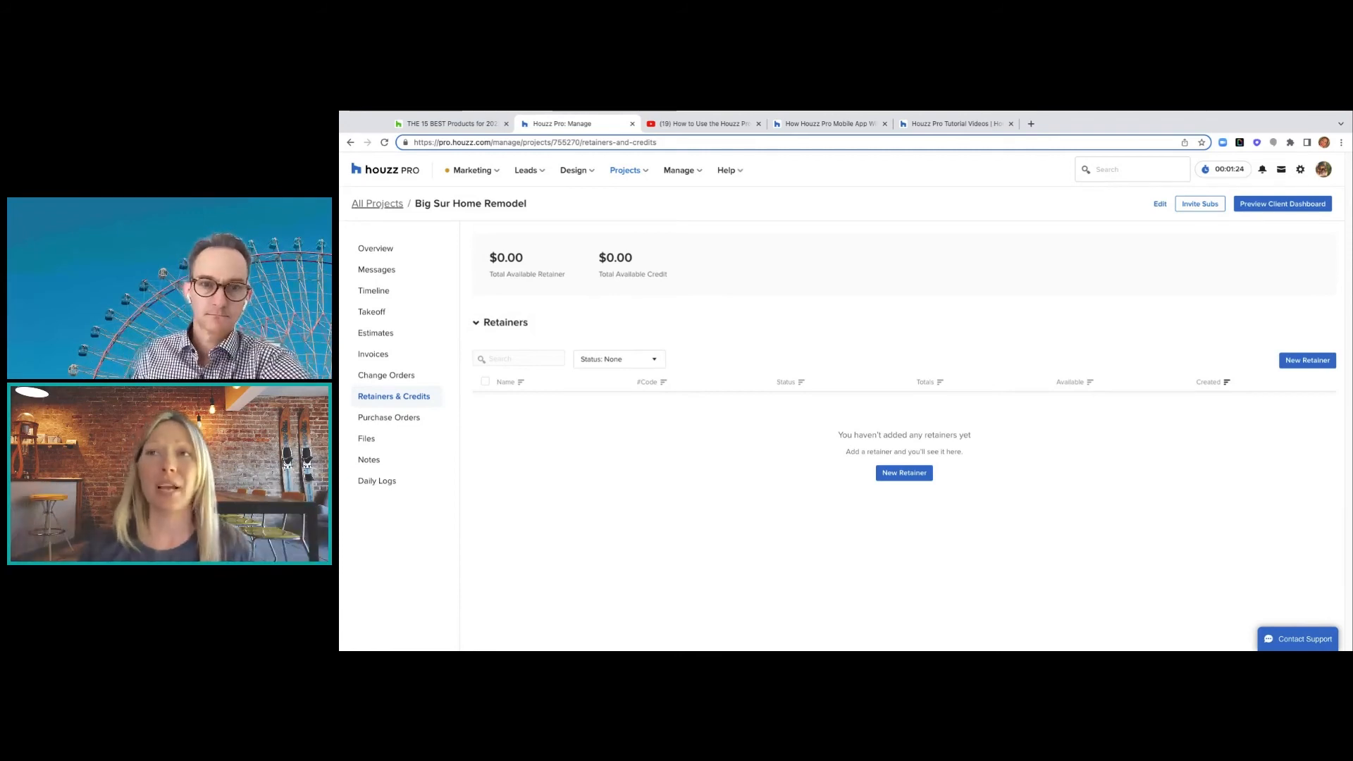
- Add a new retainer, producing draft RR-10016 at $0.00
left_click(896, 483)
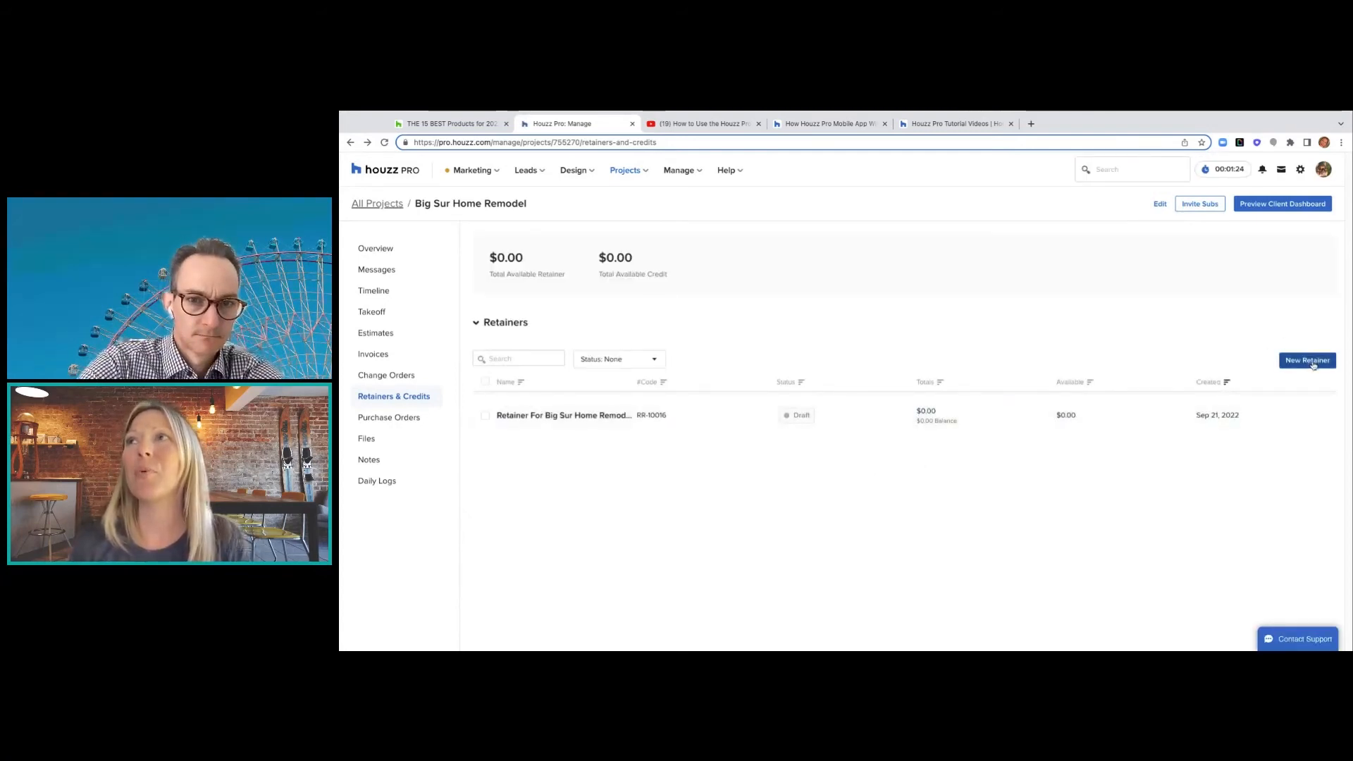
- Open retainer RR-10016 and rename its line item to Houzz Retainer
left_click(592, 416)
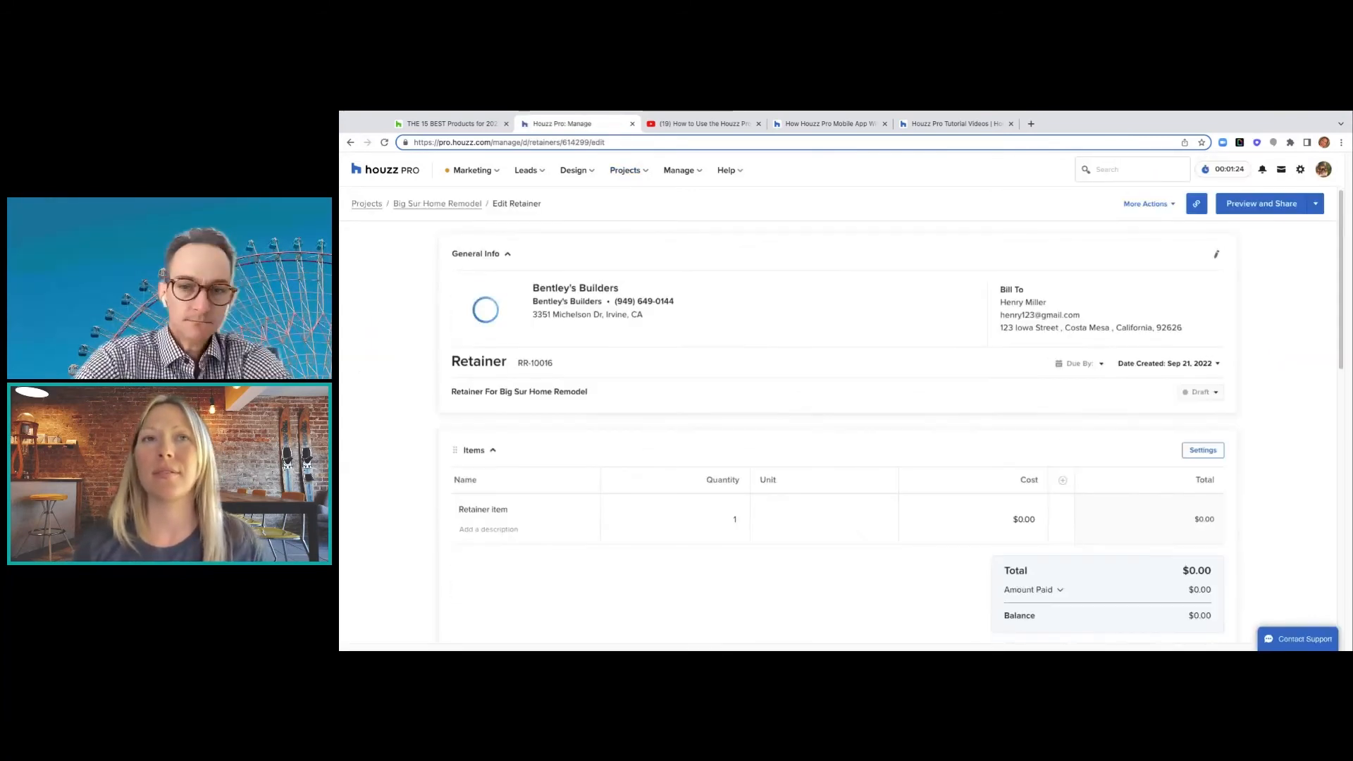
scroll(839, 432, "down", 1)
scroll(529, 423, "down", 2)
left_click(530, 428)
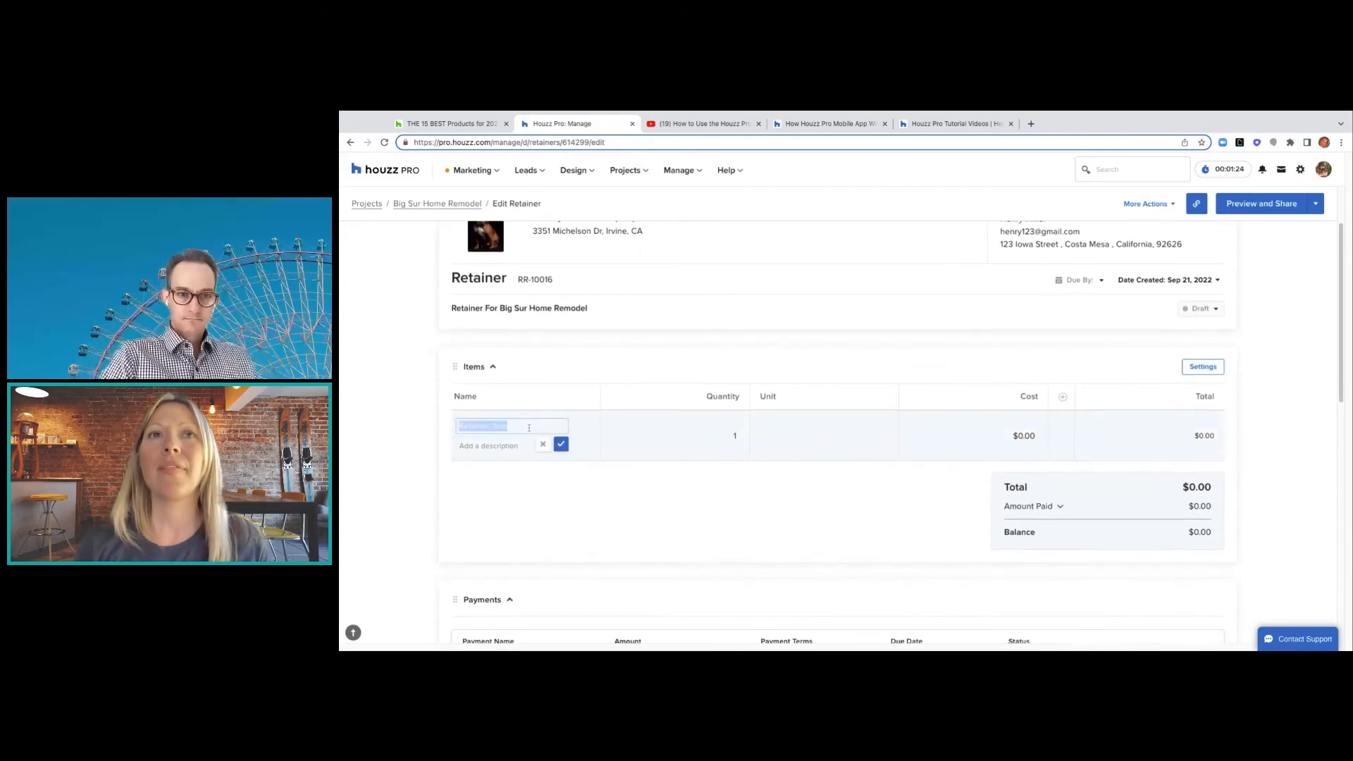
type("H")
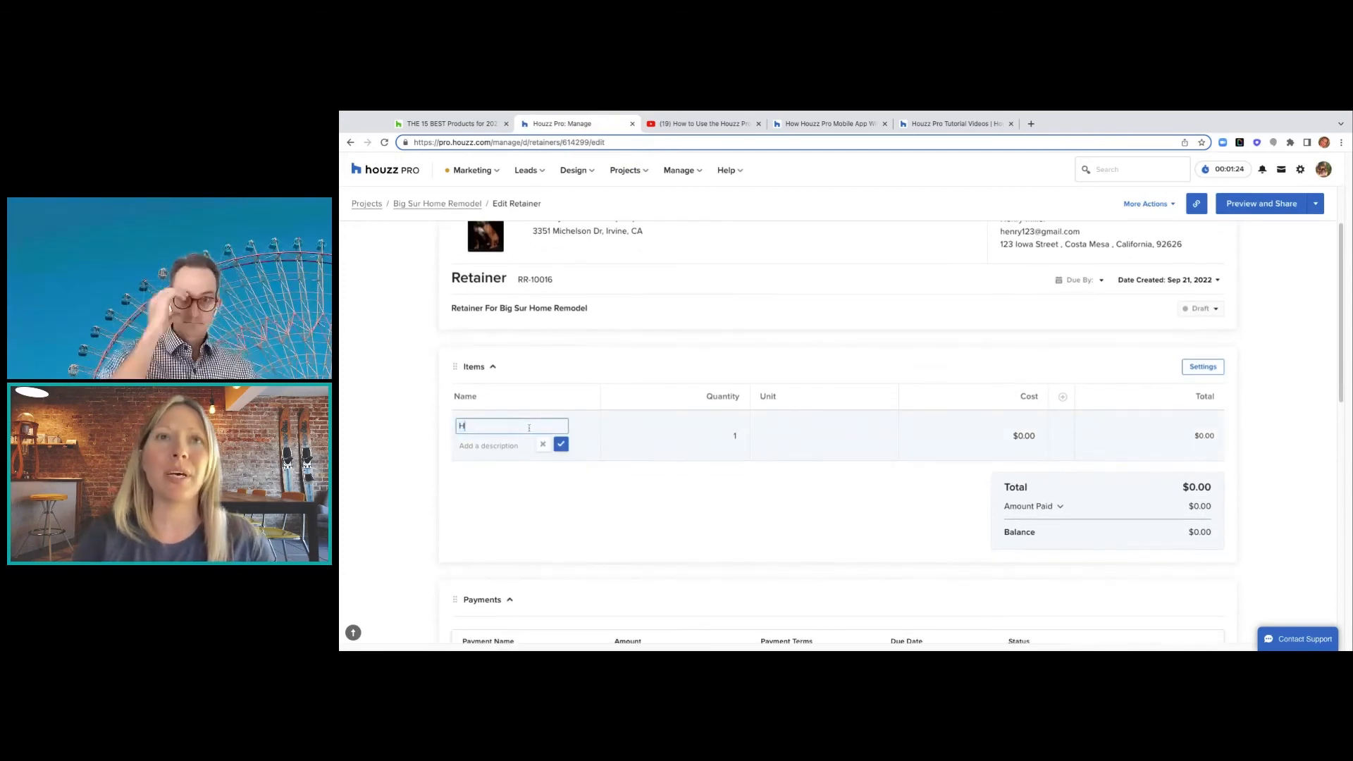
type("ouzz Retainer")
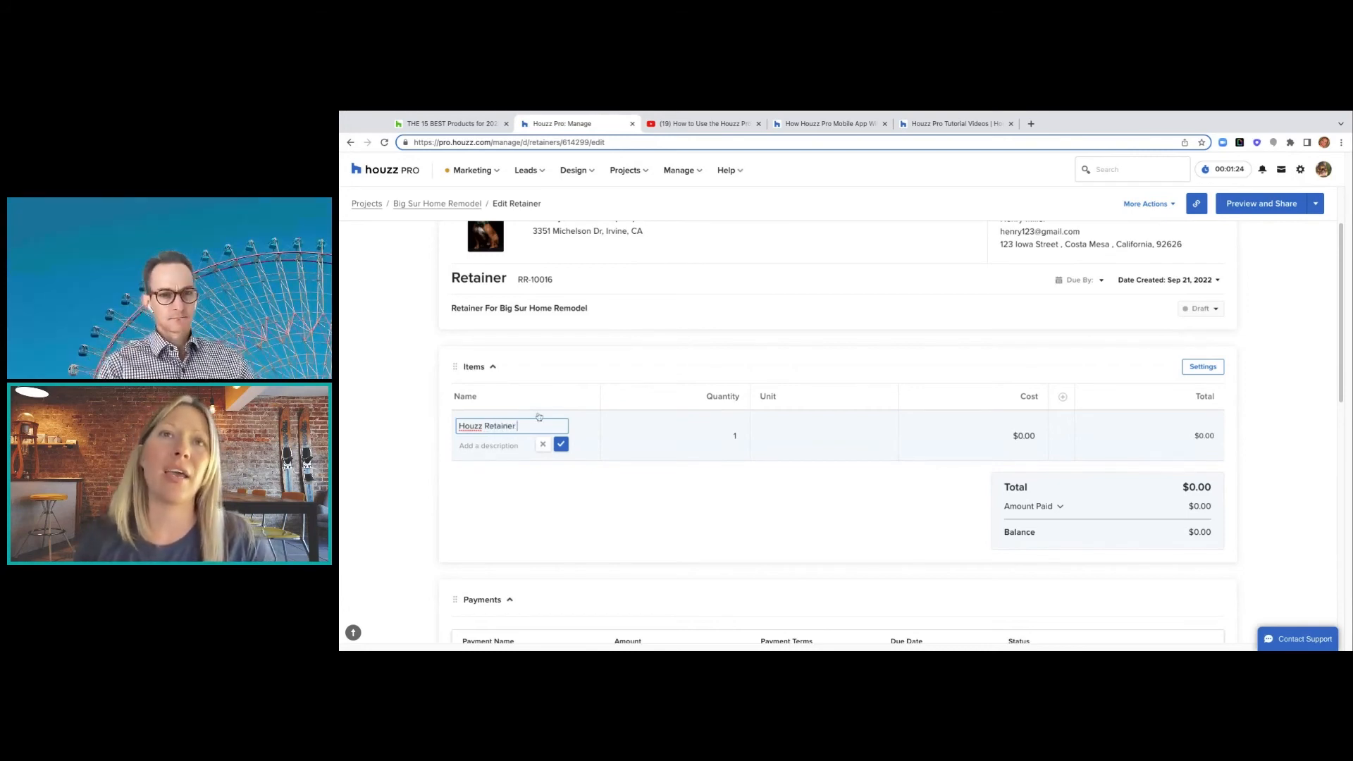
- Give the line item the description 'Countertops for kitchen' and save it
left_click(512, 447)
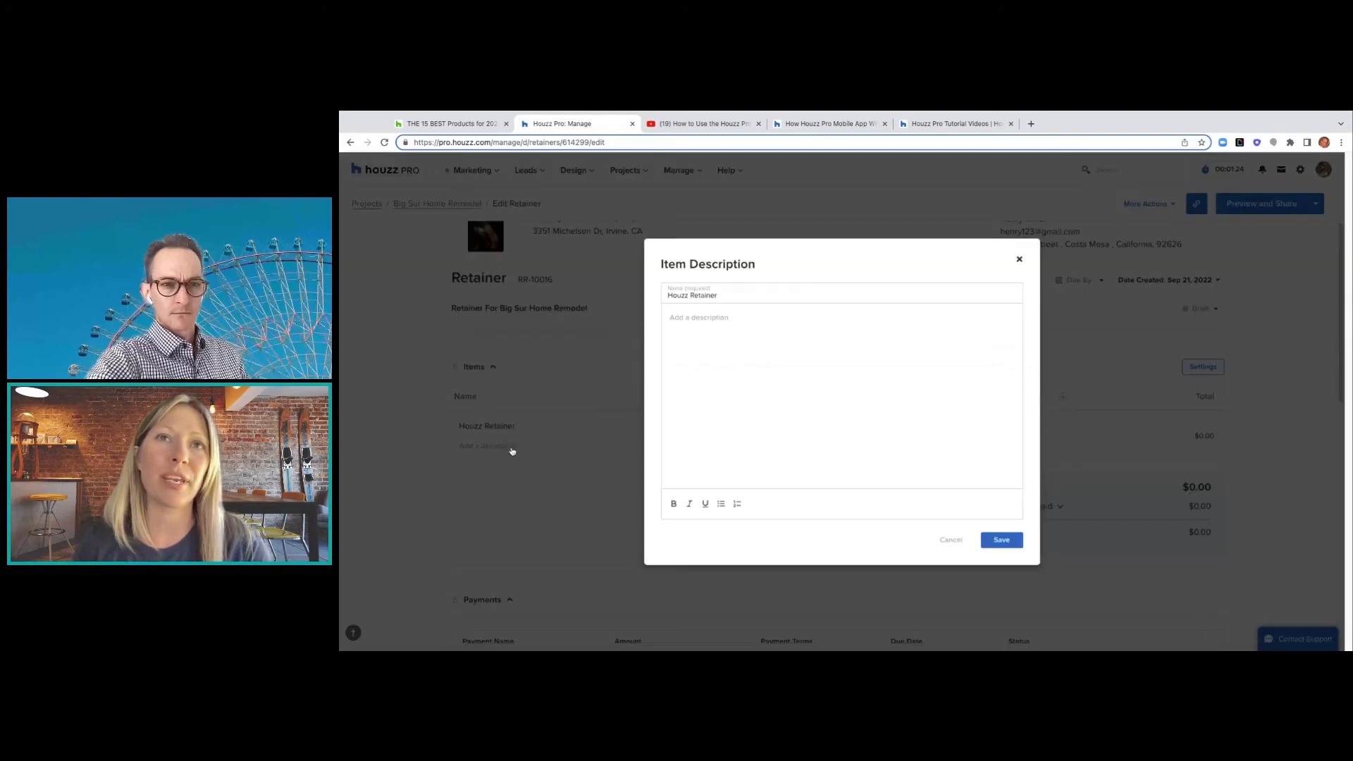
left_click(712, 327)
type("Cou")
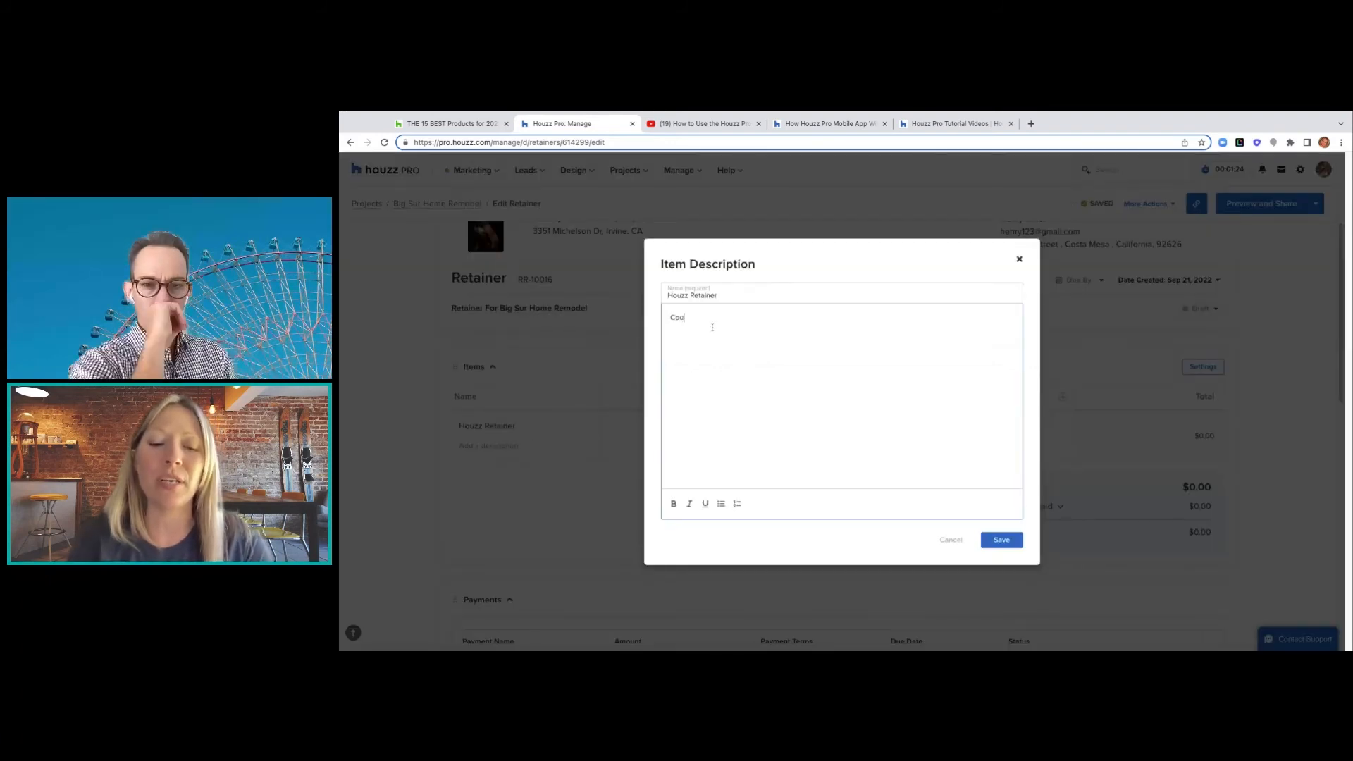
type("ntertops ")
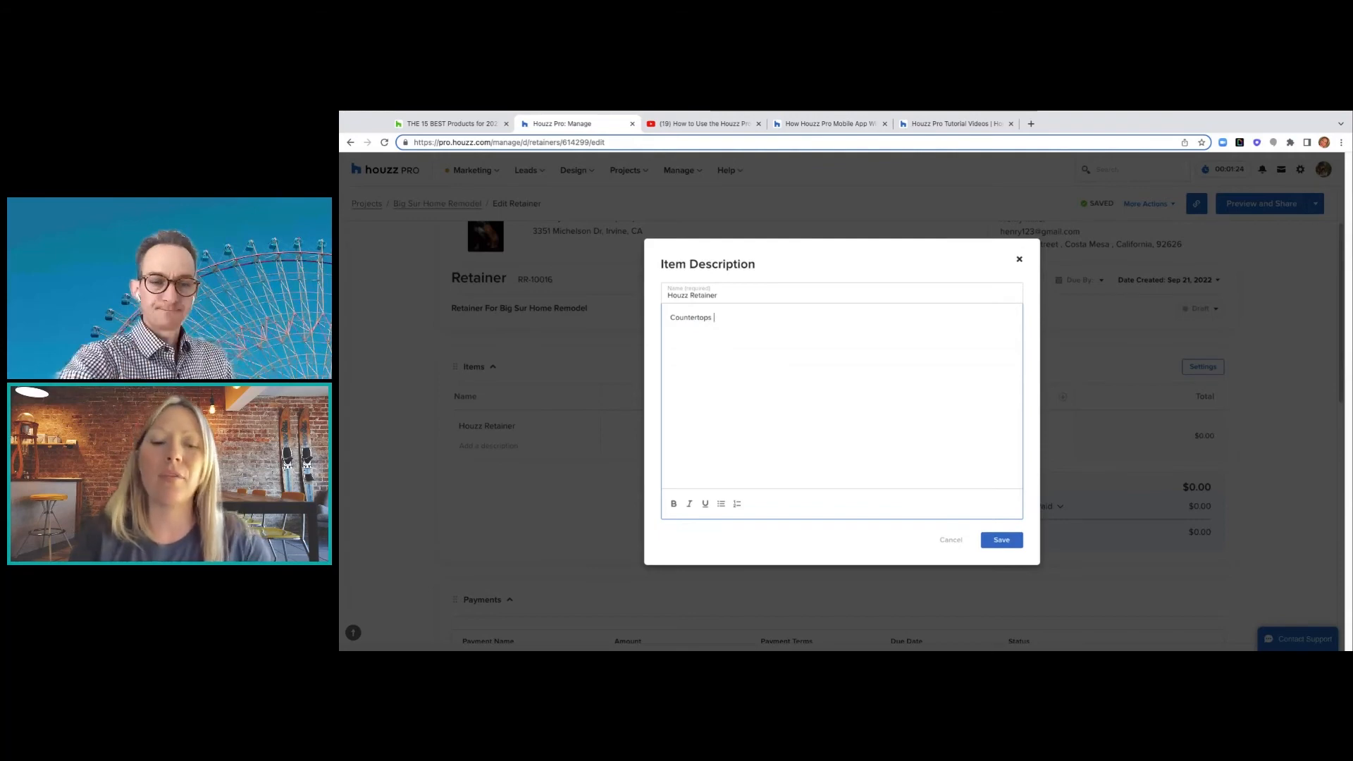
type("for k")
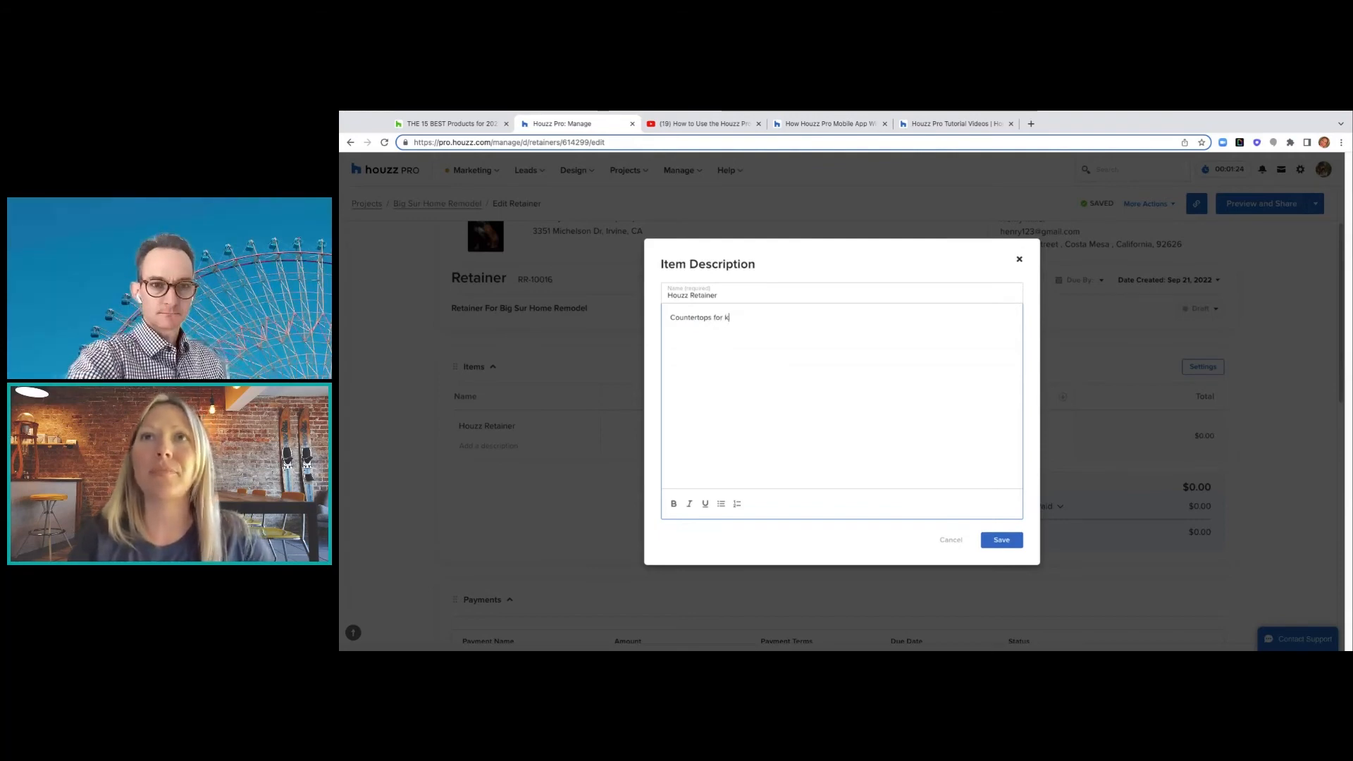
type("tiitchen")
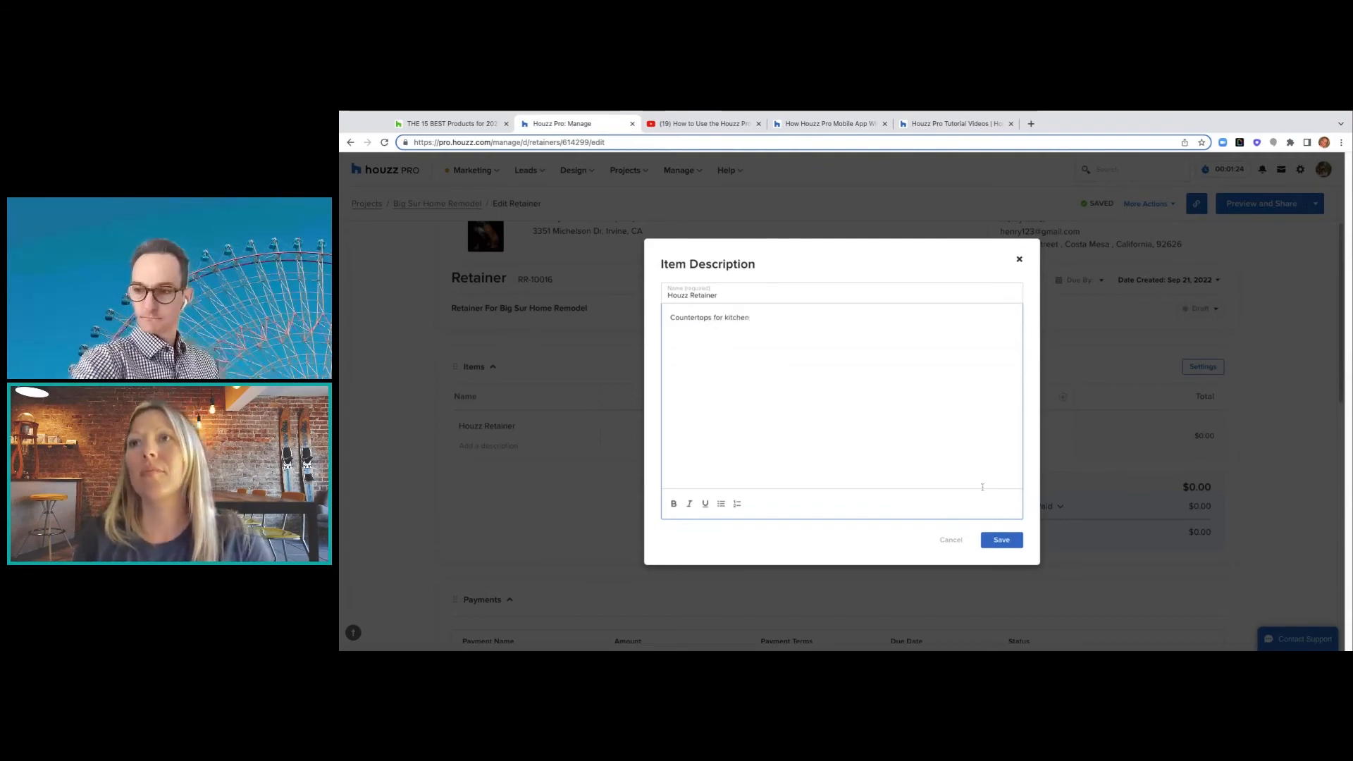
left_click(1009, 542)
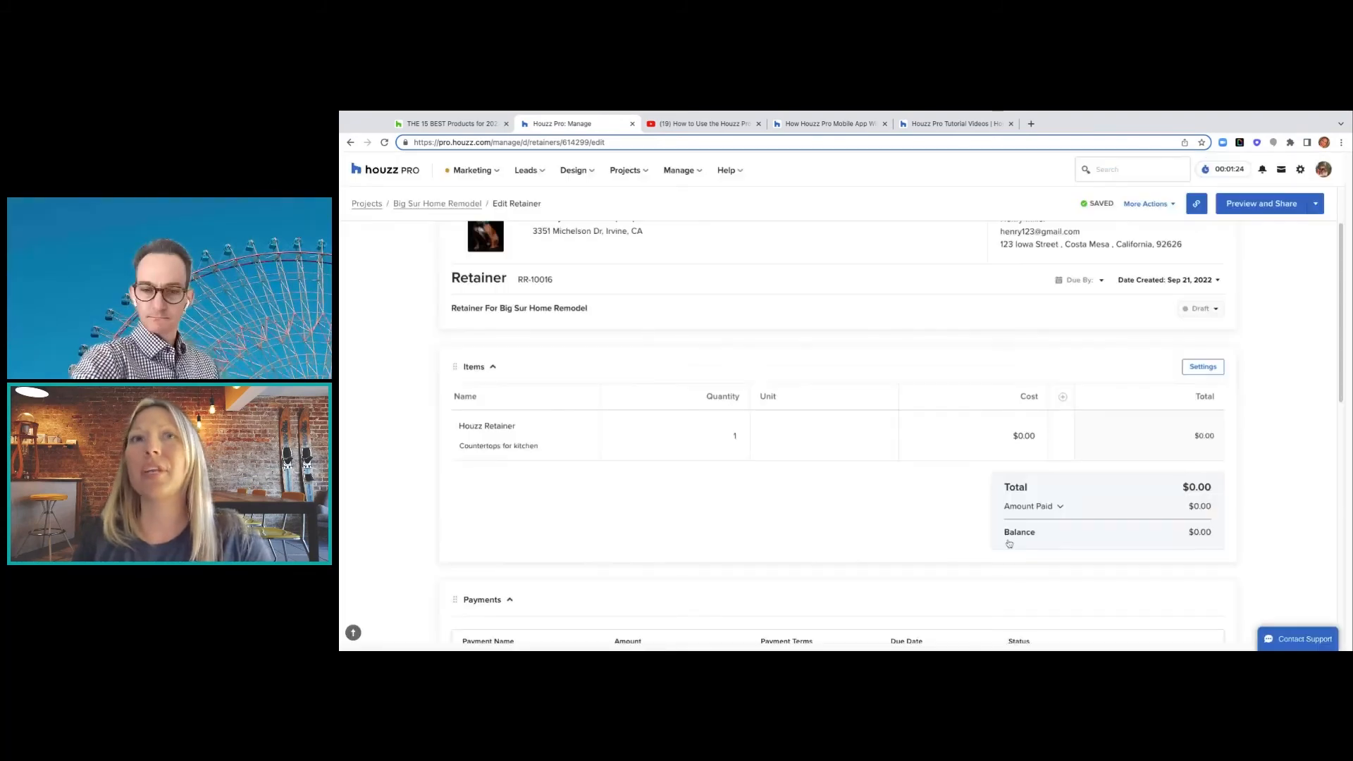
- Enter 4000 as the Houzz Retainer line's cost after fixing a mistyped digit, making the total $4,000.00
left_click(736, 437)
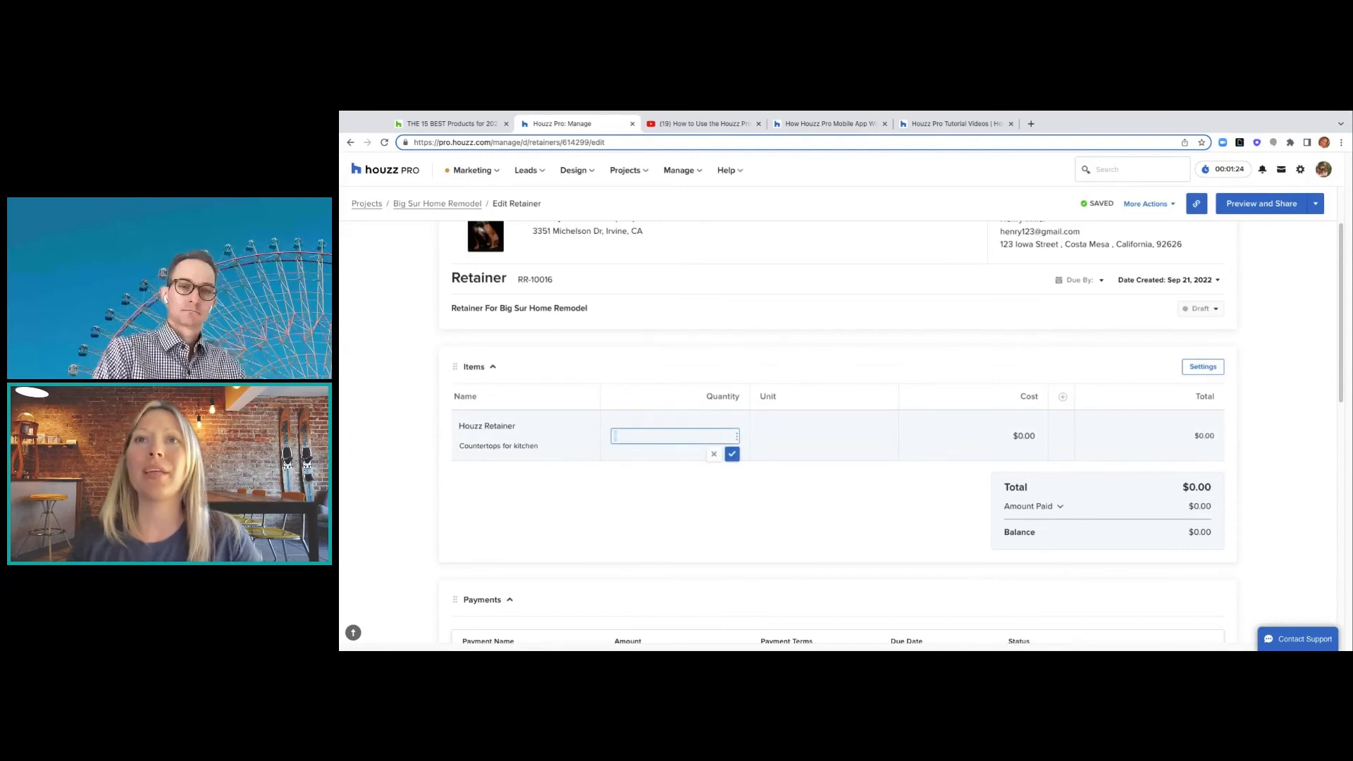
left_click(809, 432)
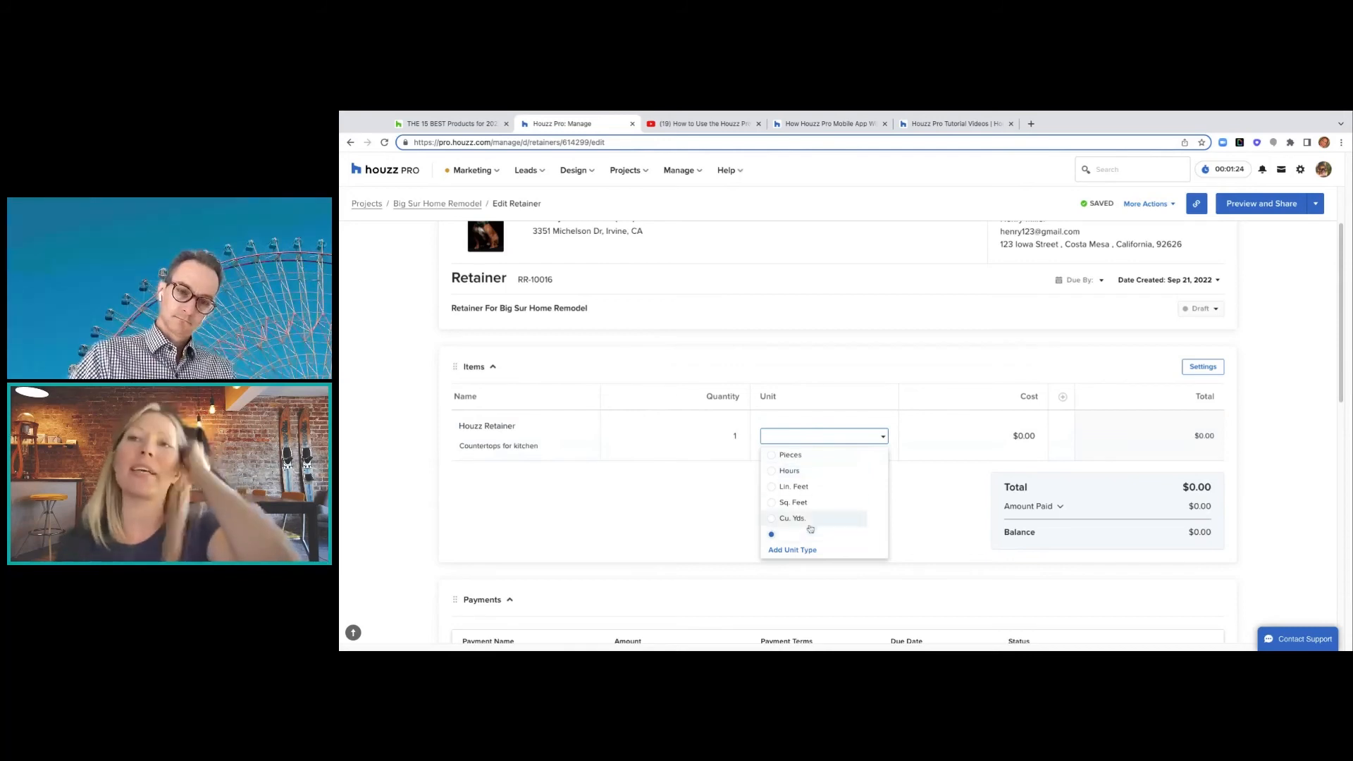
scroll(790, 562, "down", 1)
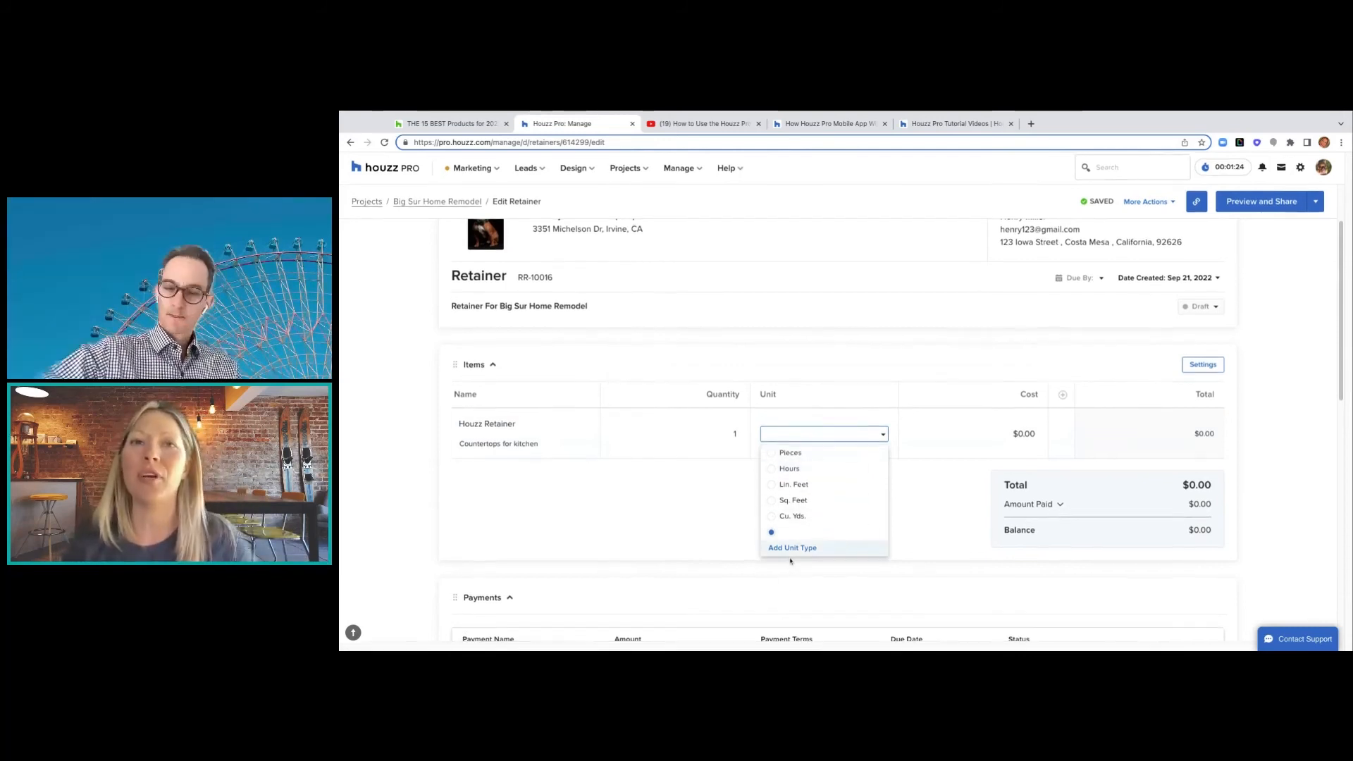
left_click(1016, 436)
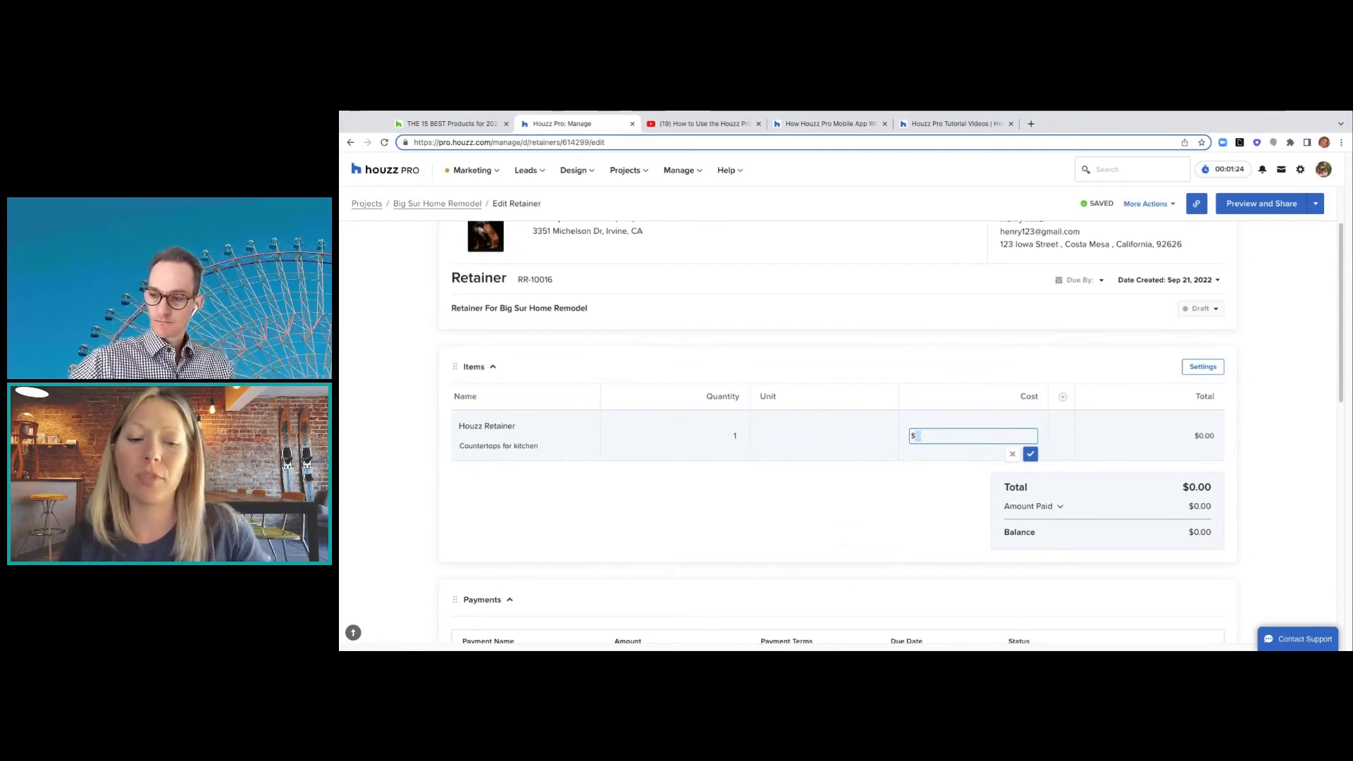
type("3")
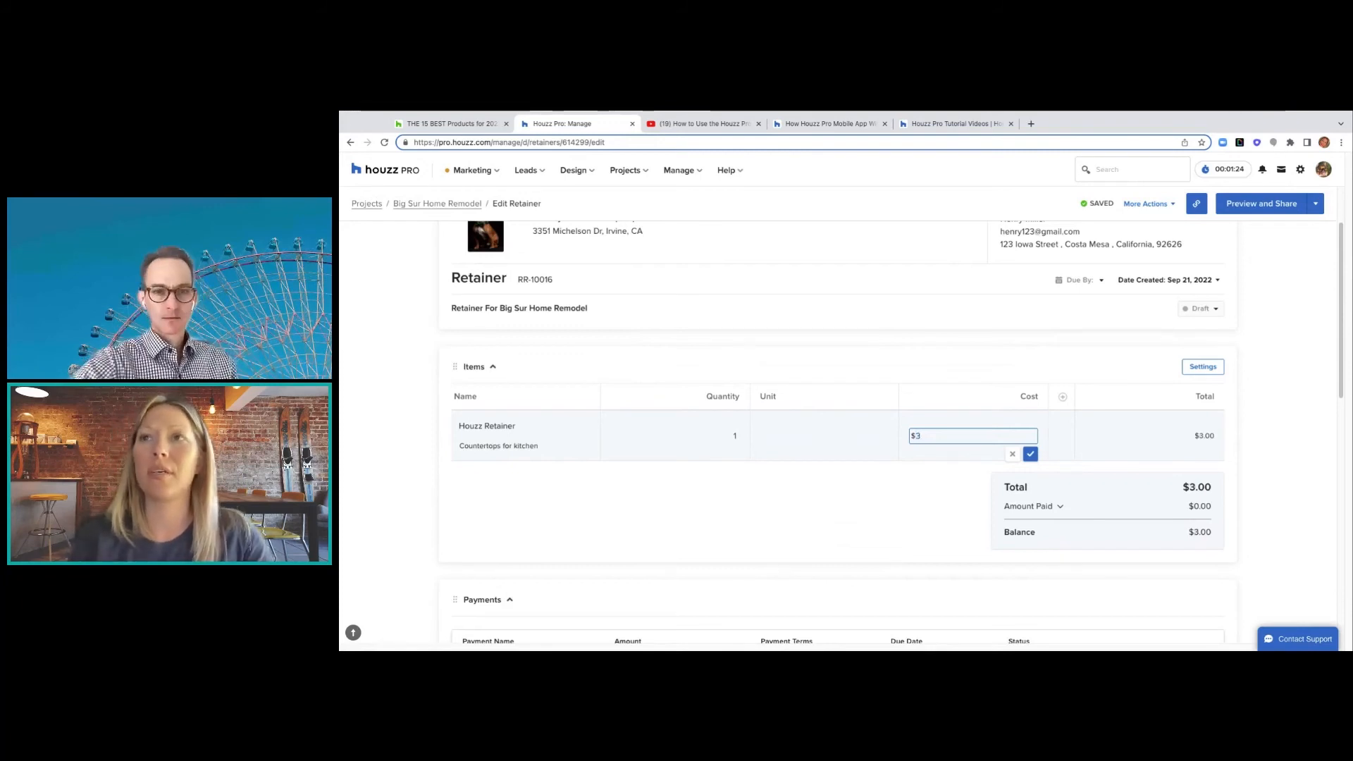
key("BackSpace")
type("4")
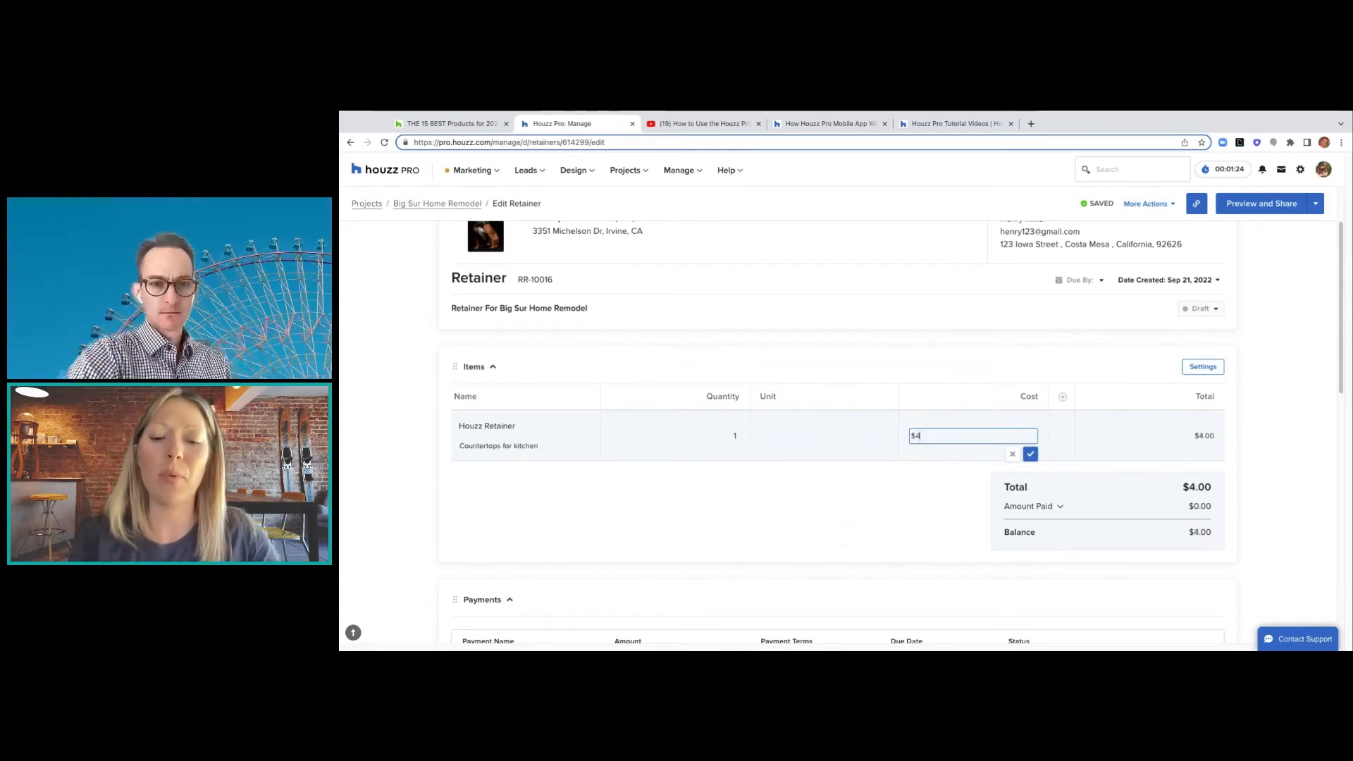
type("0")
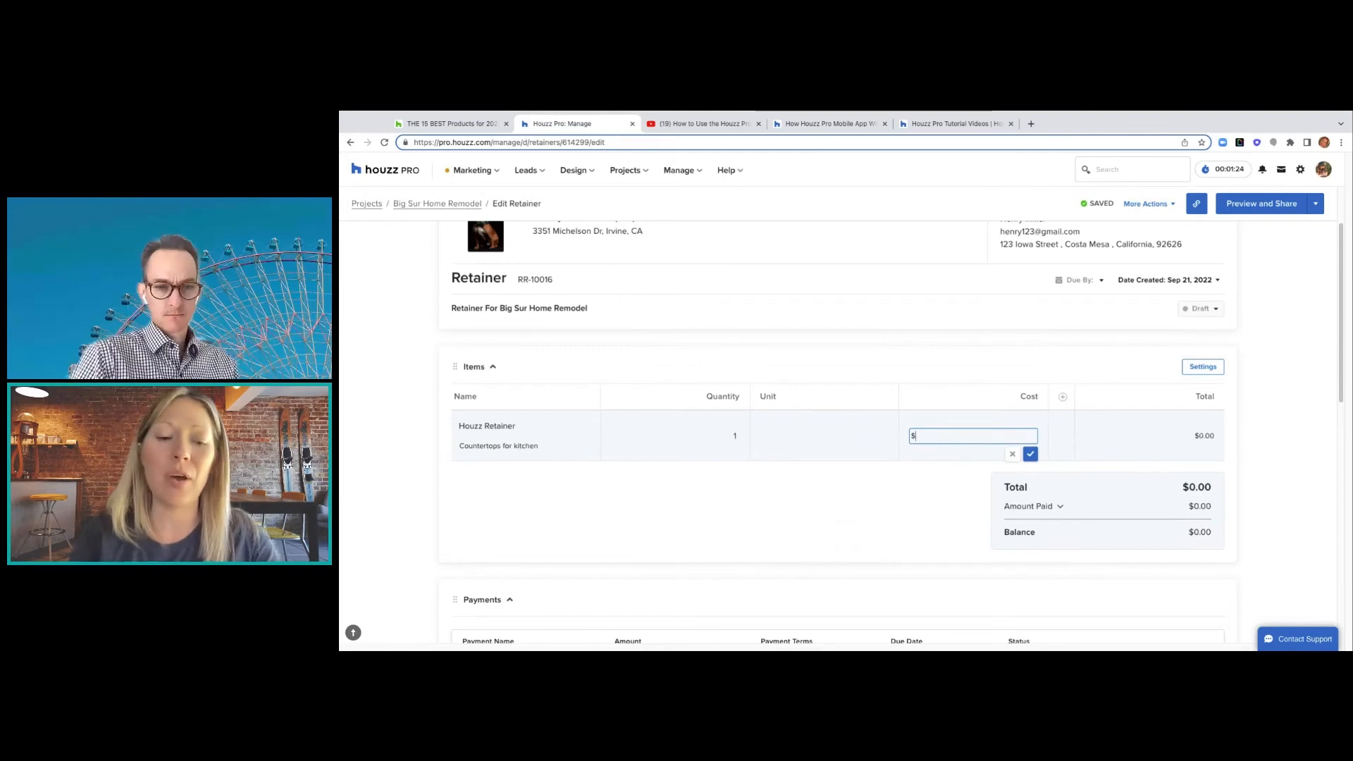
type("00")
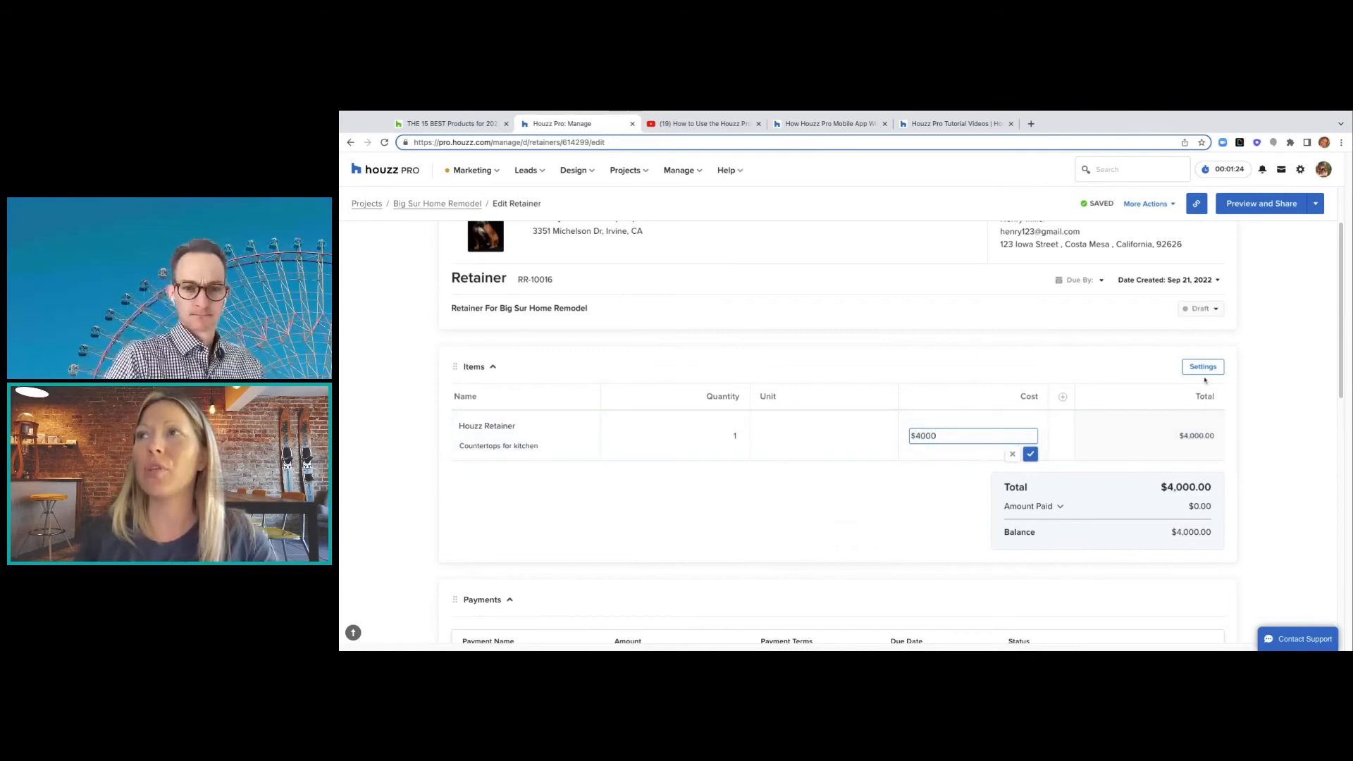
left_click(927, 537)
scroll(927, 538, "down", 1)
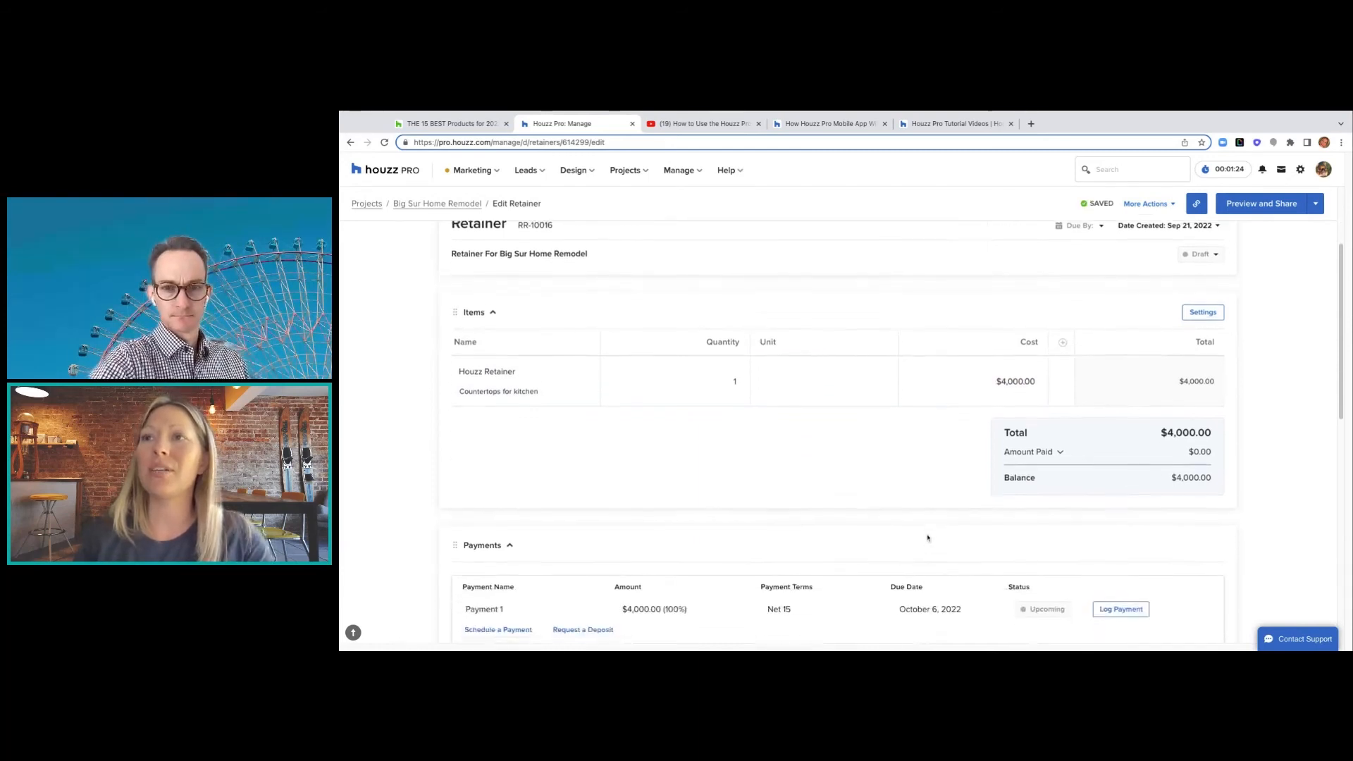
scroll(927, 538, "down", 2)
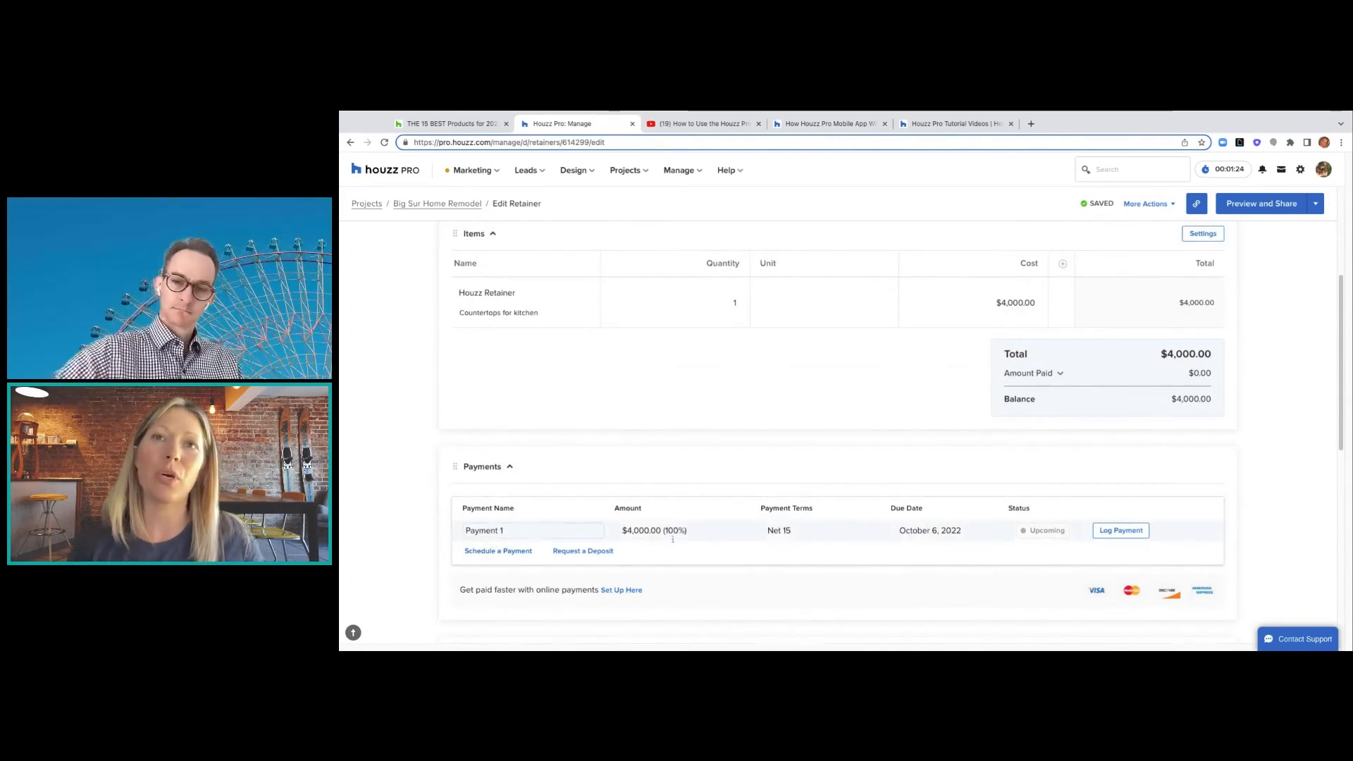
- Set Payment 1's terms to Due on Receipt, dated September 21, 2022
left_click(809, 531)
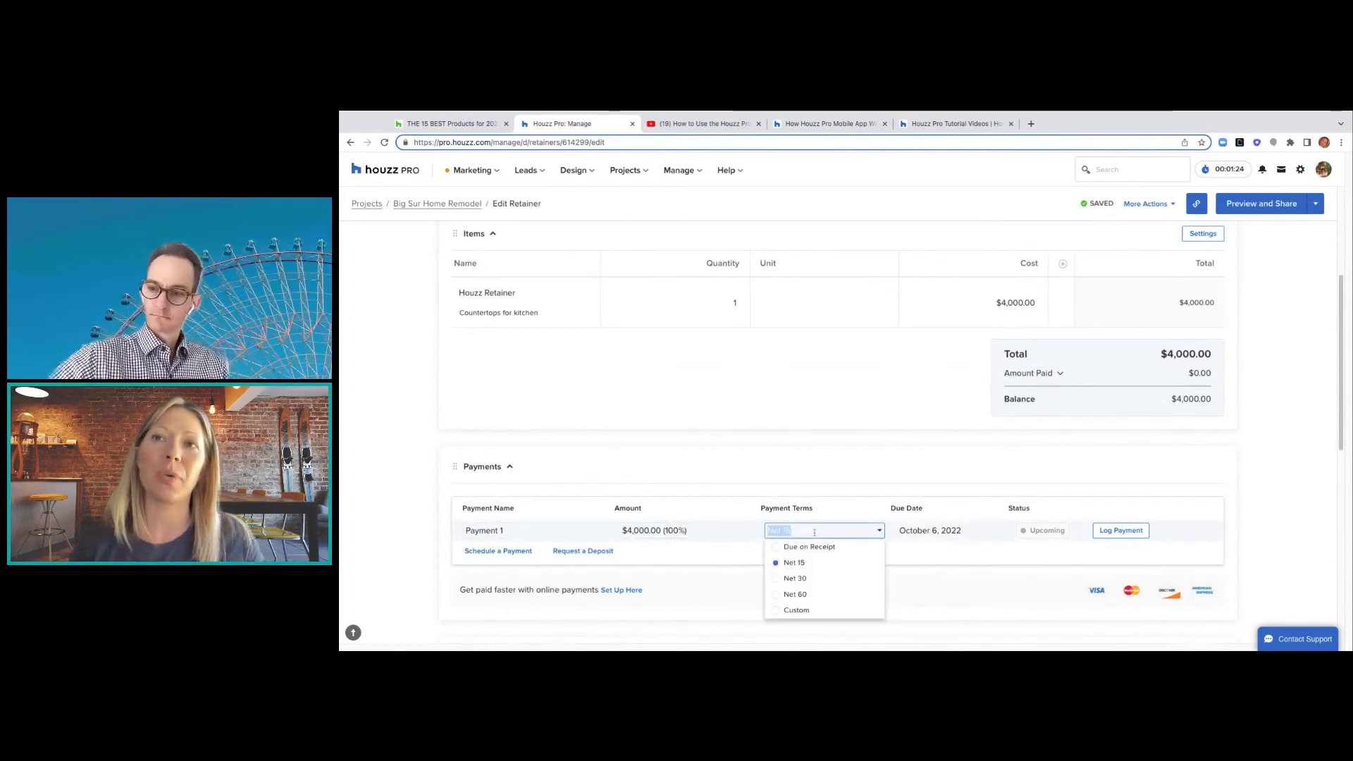
left_click(813, 554)
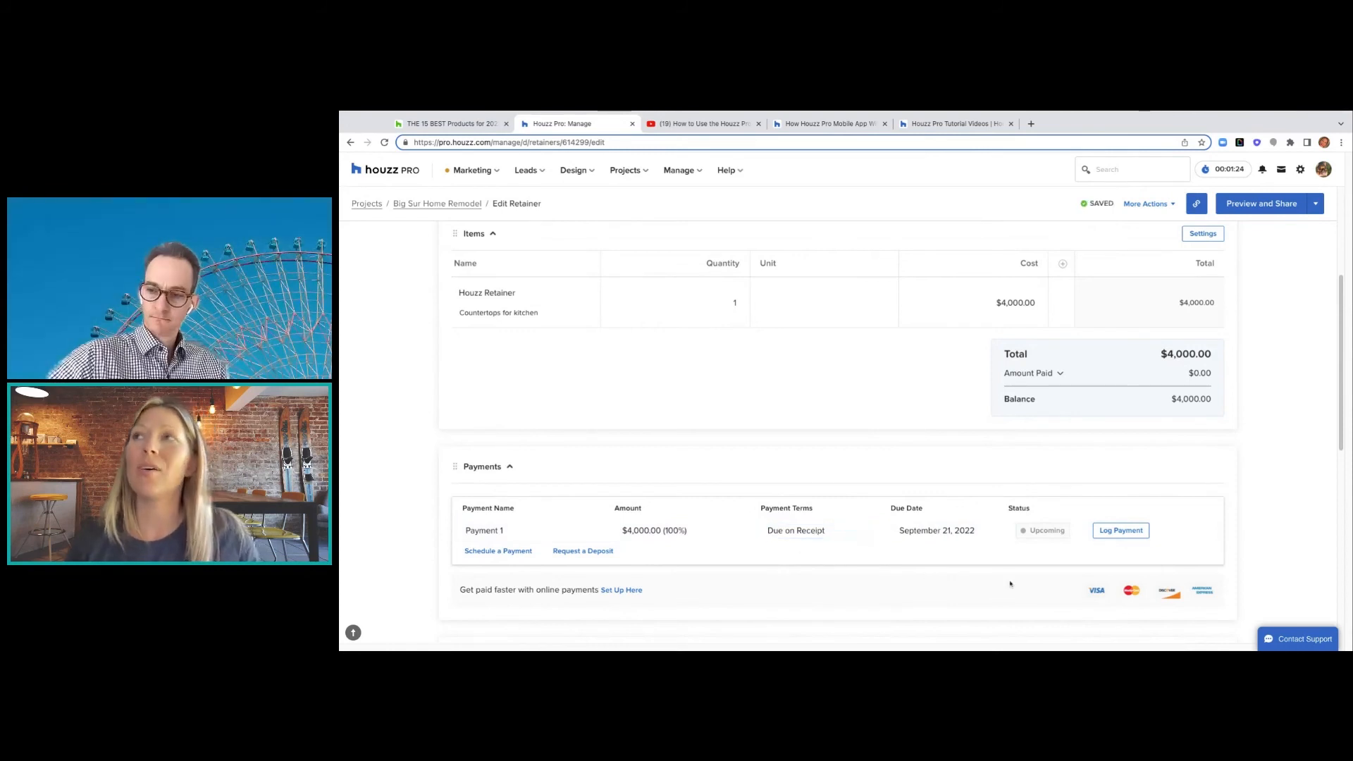
scroll(1011, 584, "down", 1)
scroll(1012, 584, "down", 3)
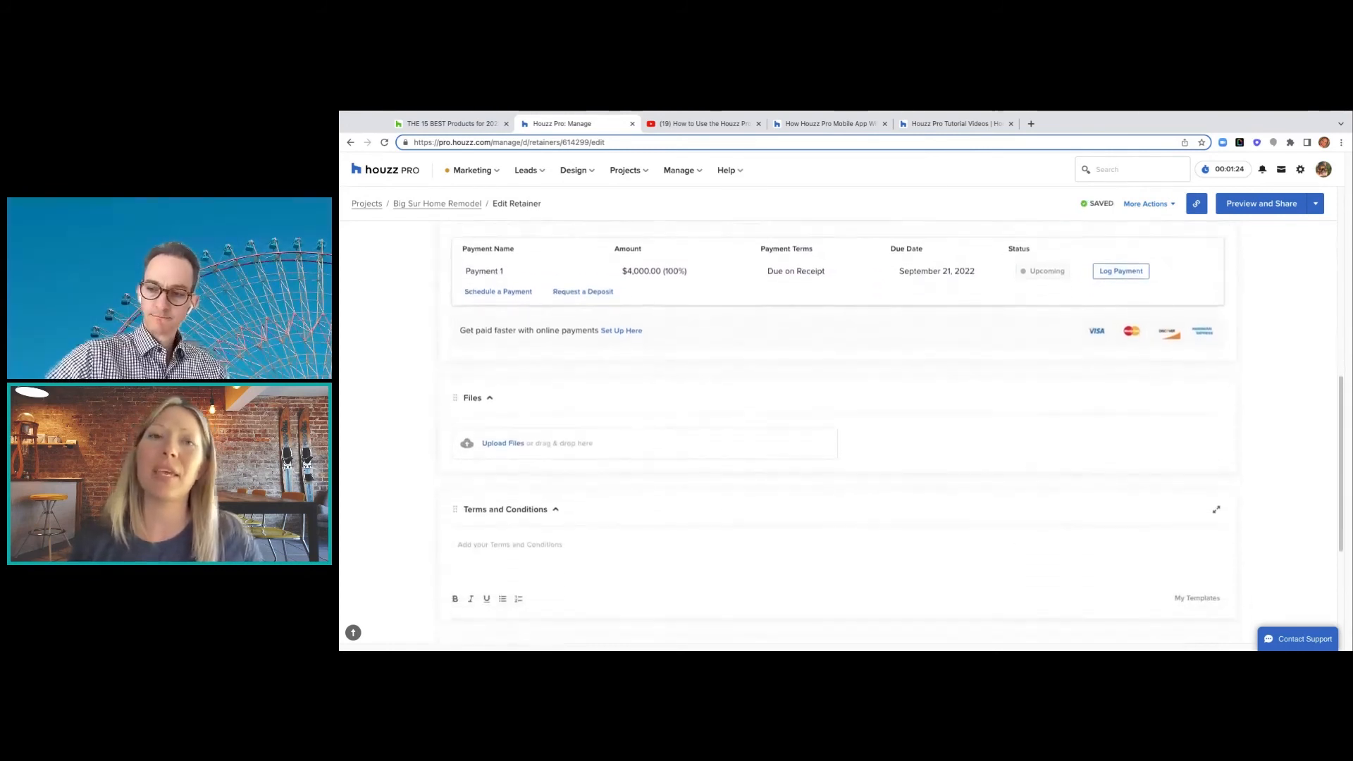
scroll(839, 437, "down", 1)
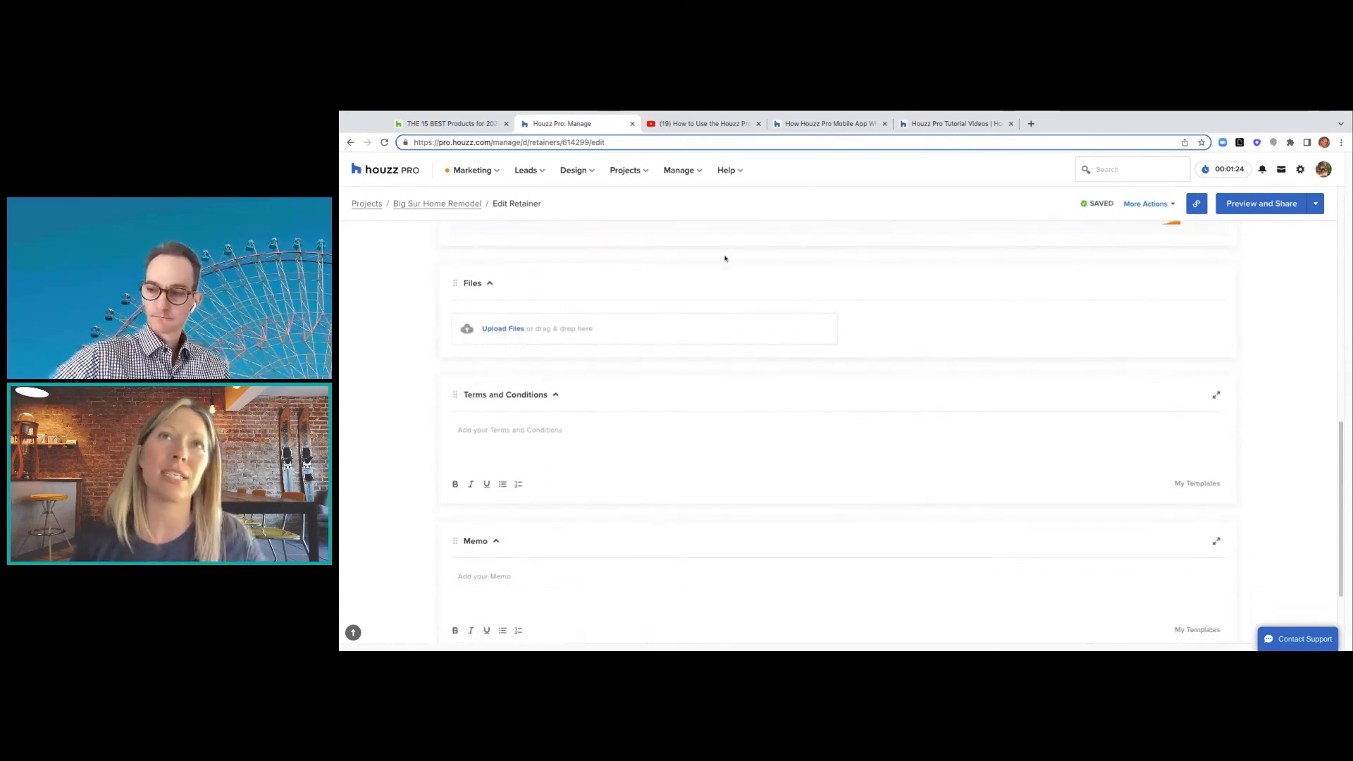
scroll(692, 439, "down", 2)
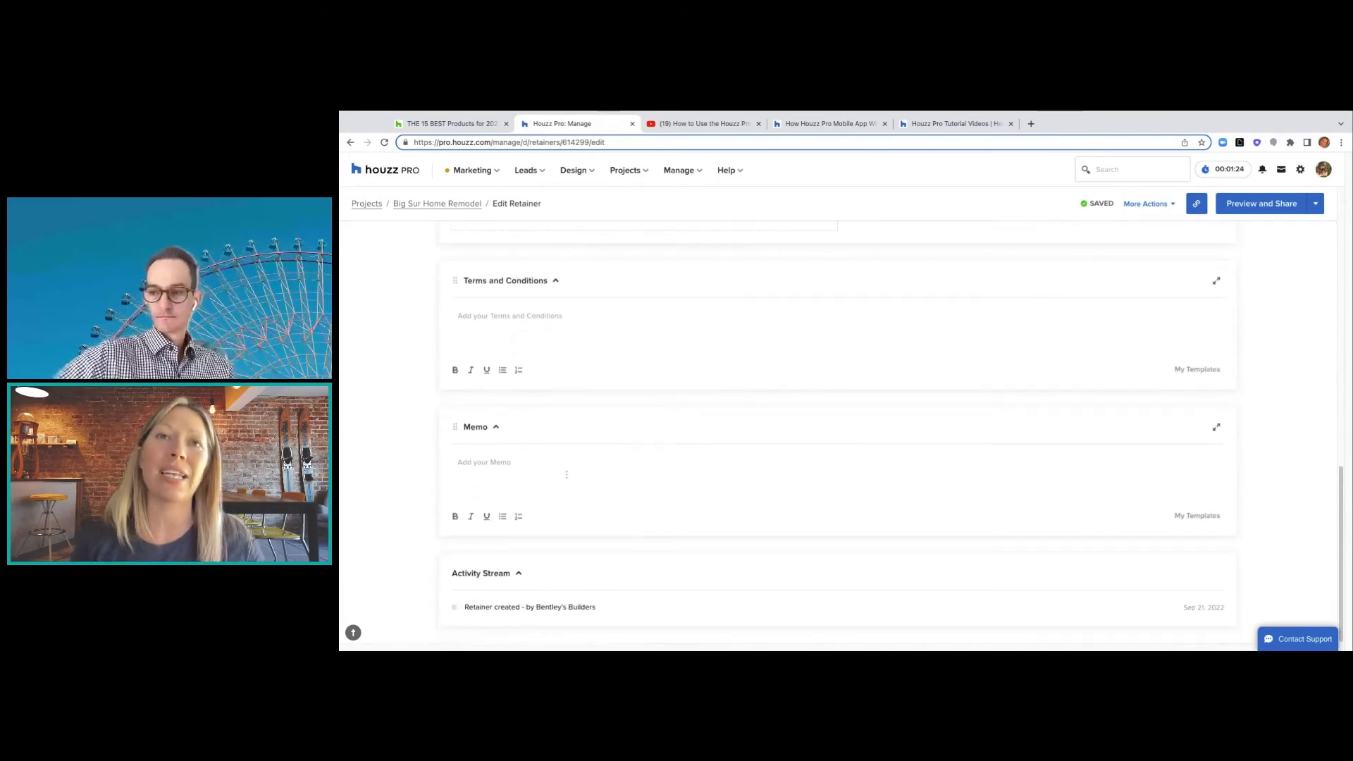
scroll(578, 490, "up", 6)
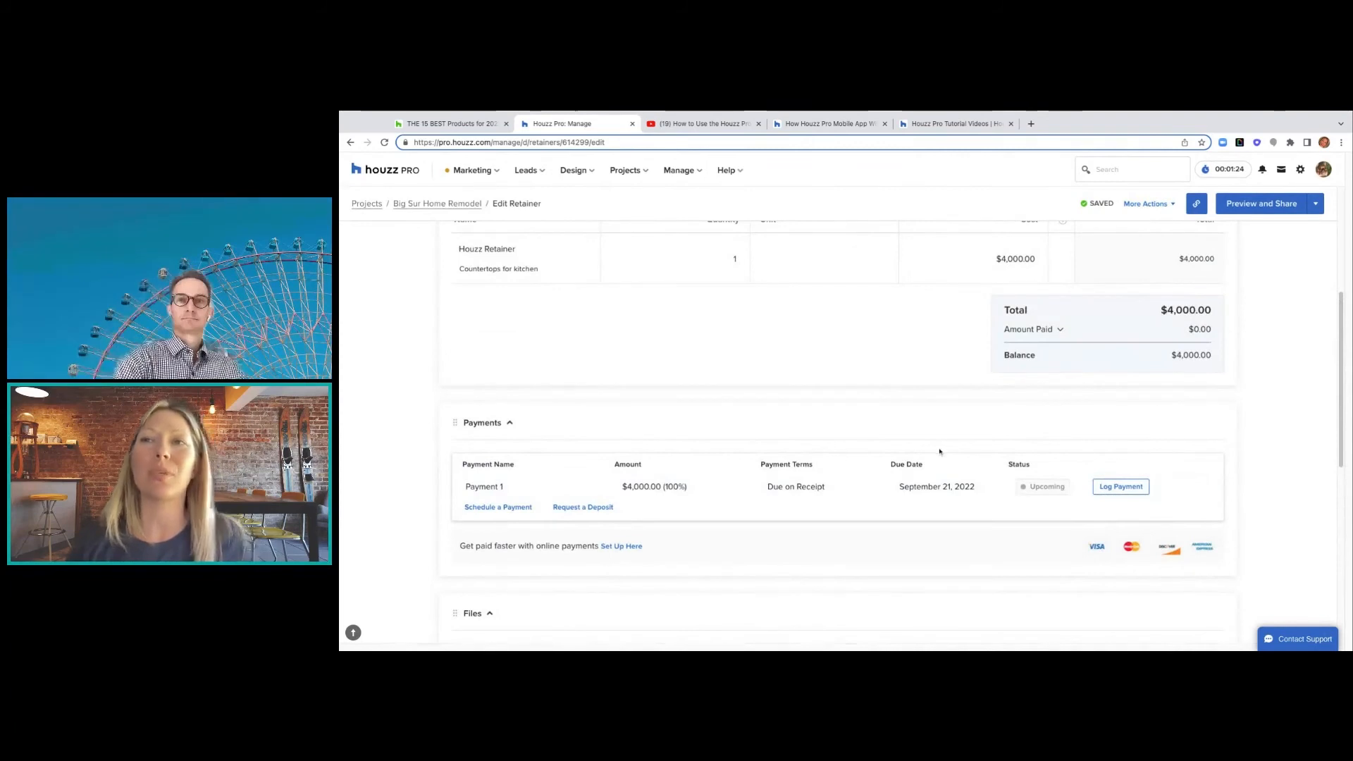
scroll(940, 452, "up", 1)
scroll(940, 452, "up", 3)
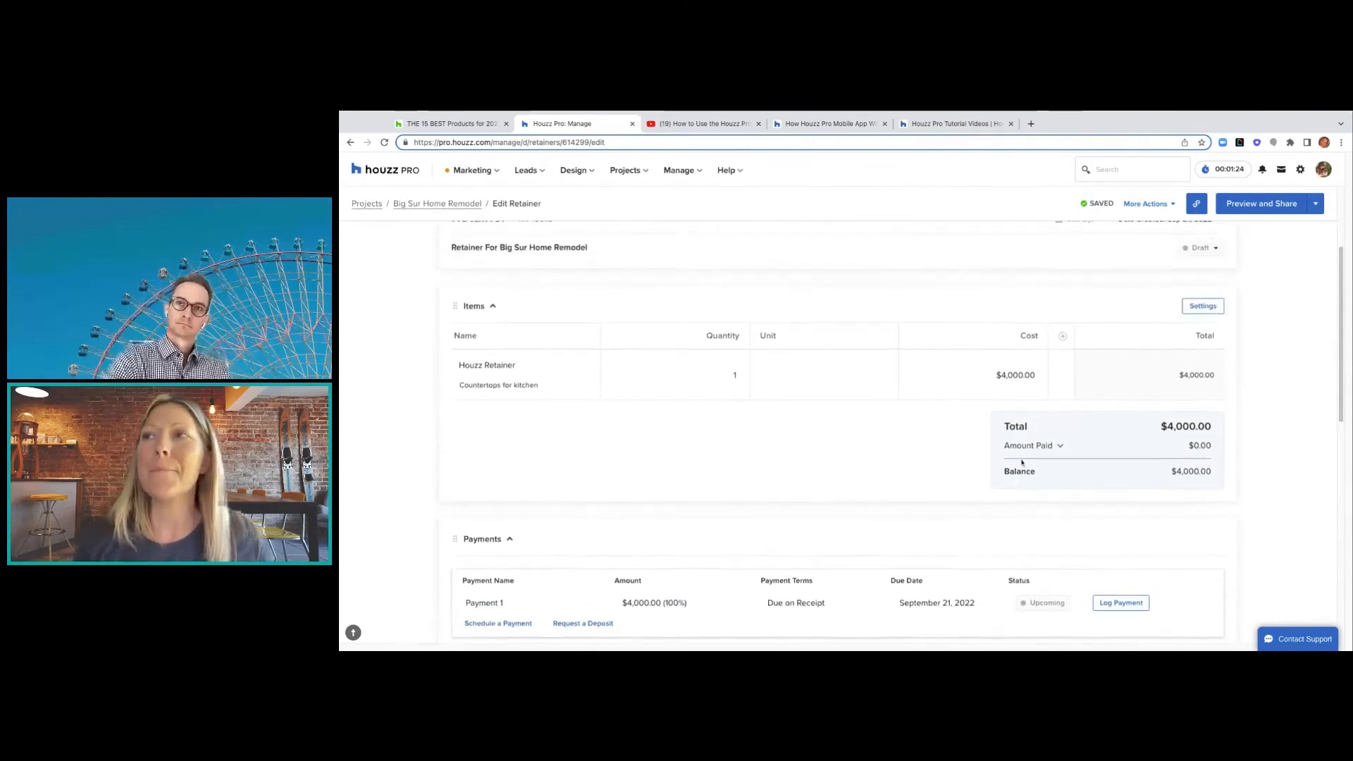
scroll(1176, 246, "up", 1)
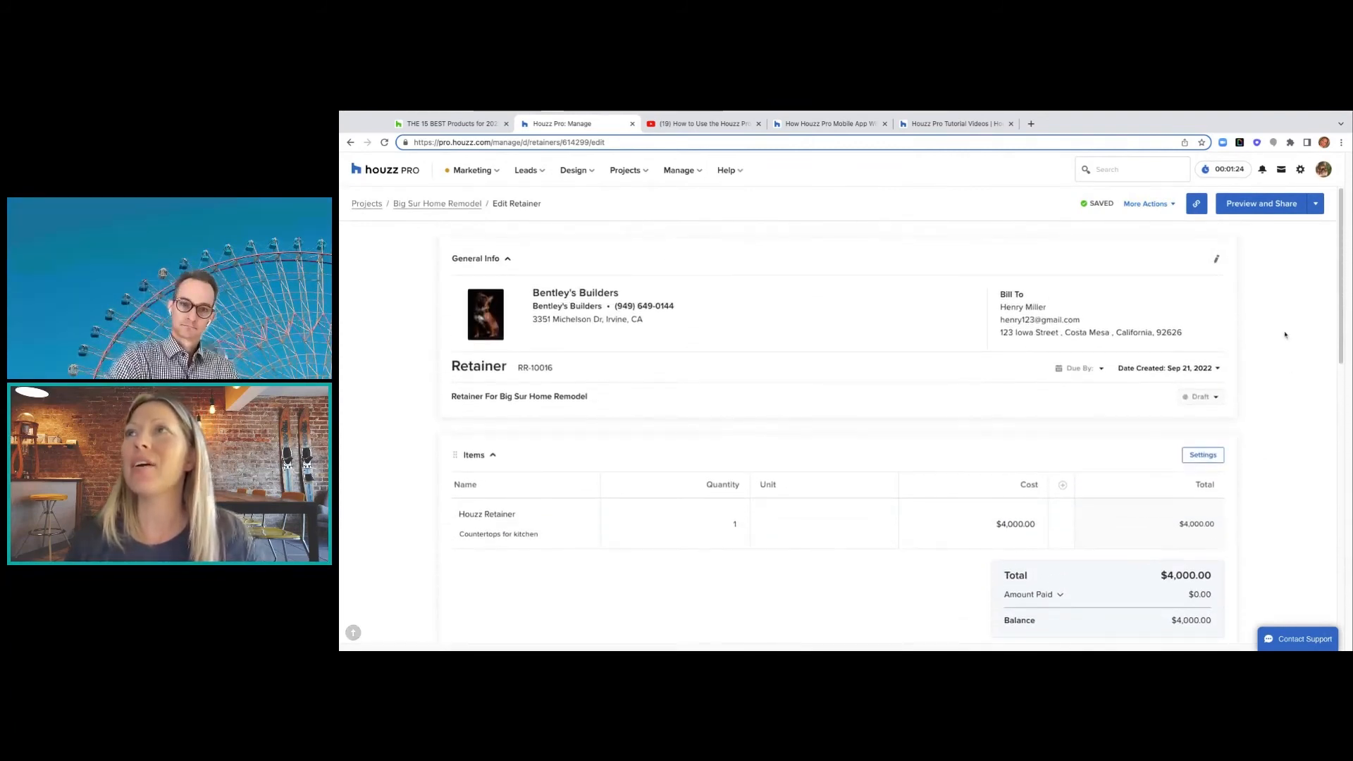
- Bring up the retainer's More Actions menu
left_click(1172, 205)
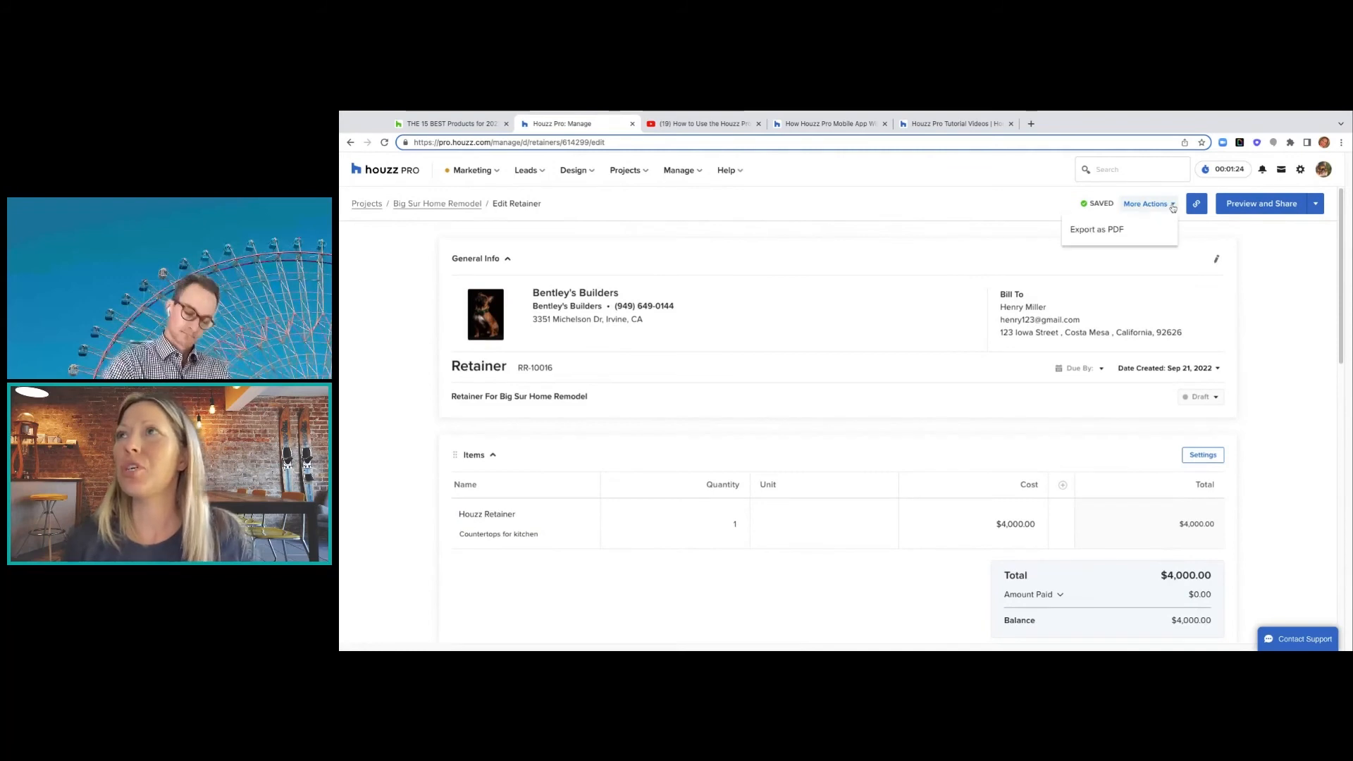
left_click(1173, 206)
left_click(1175, 208)
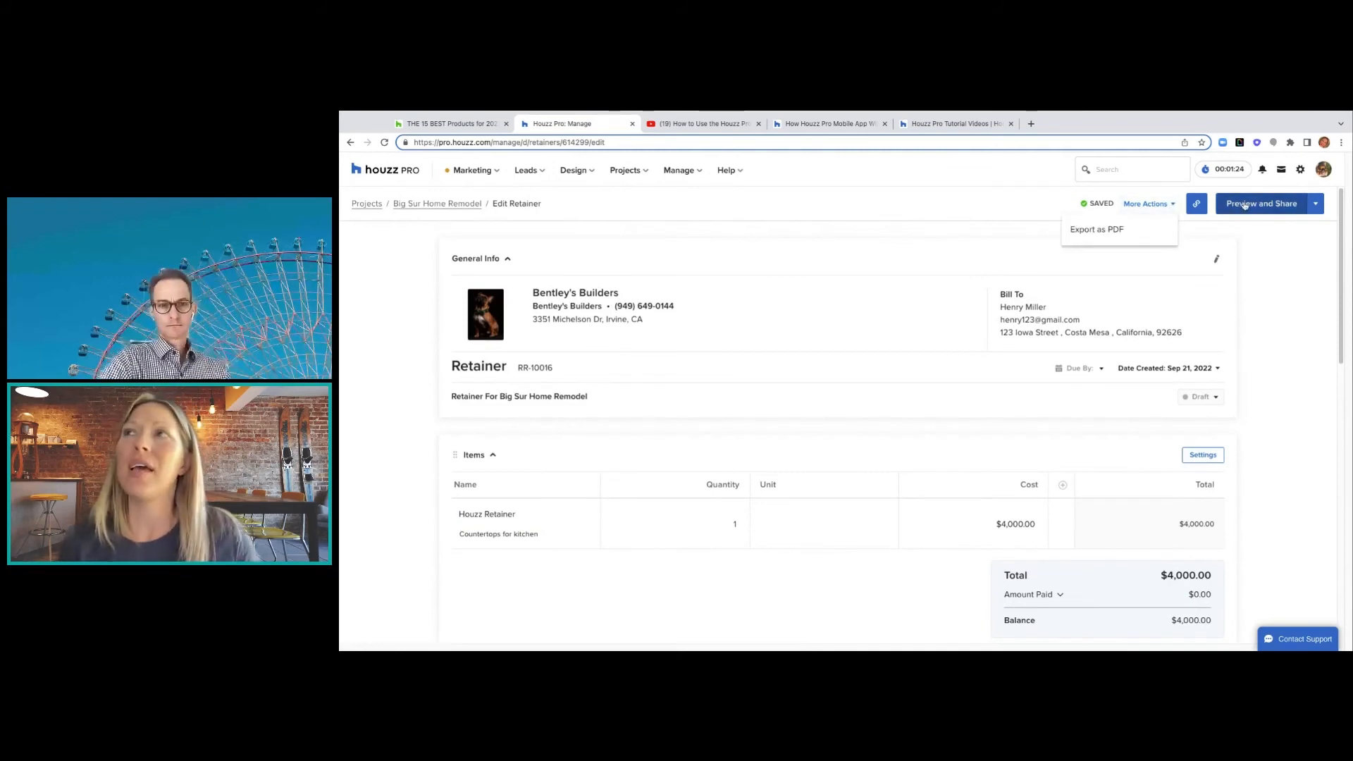
- Preview retainer RR-10016 as the client sees it, reviewing the $4,000.00 payment due Sep 21, 2022
left_click(1245, 205)
scroll(848, 391, "down", 2)
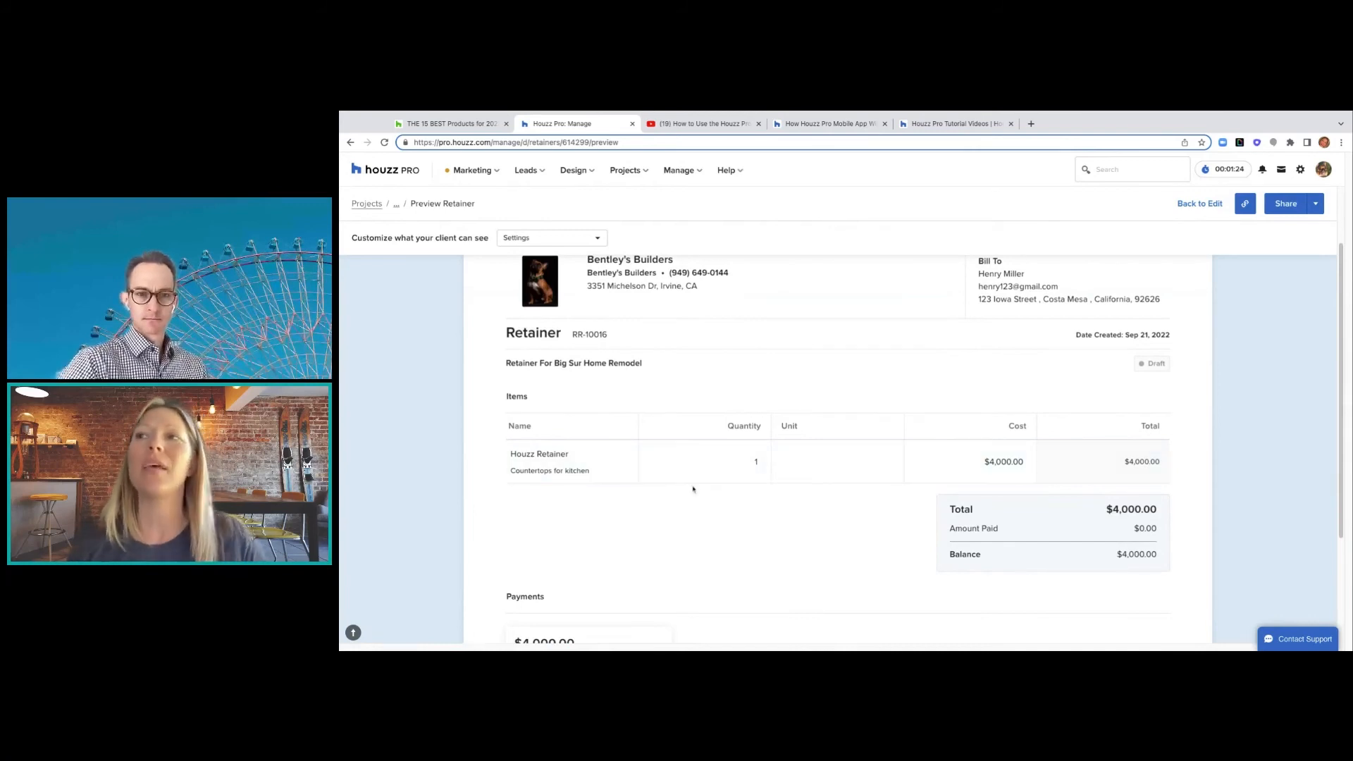
scroll(649, 485, "down", 3)
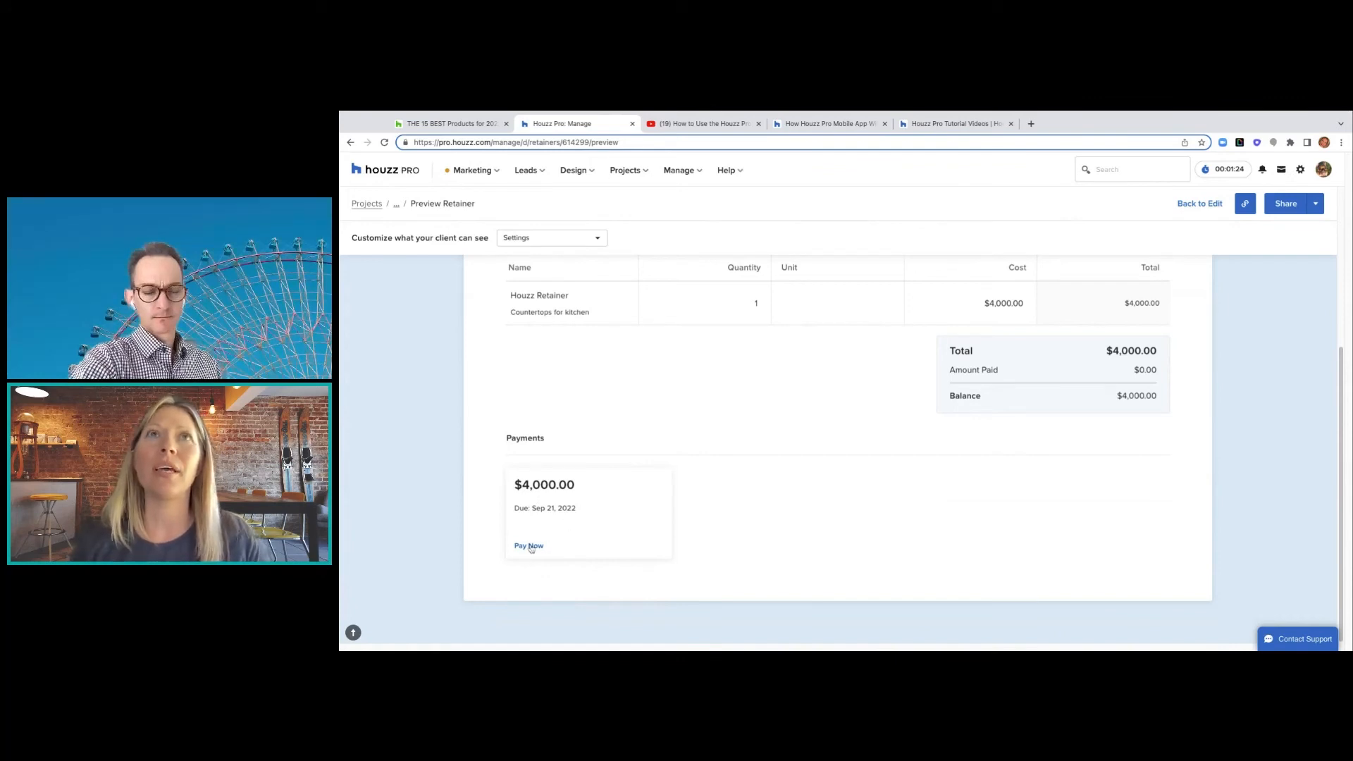
scroll(887, 467, "up", 1)
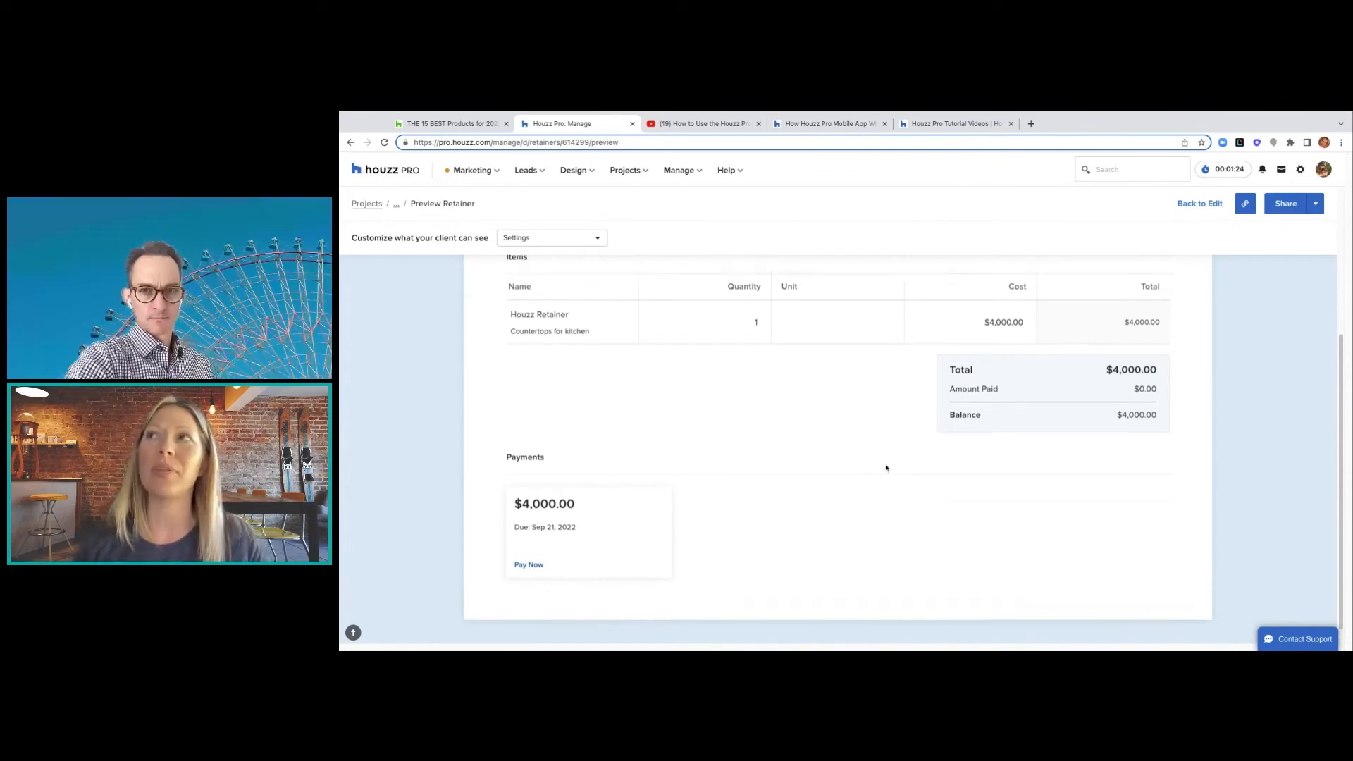
scroll(886, 468, "up", 3)
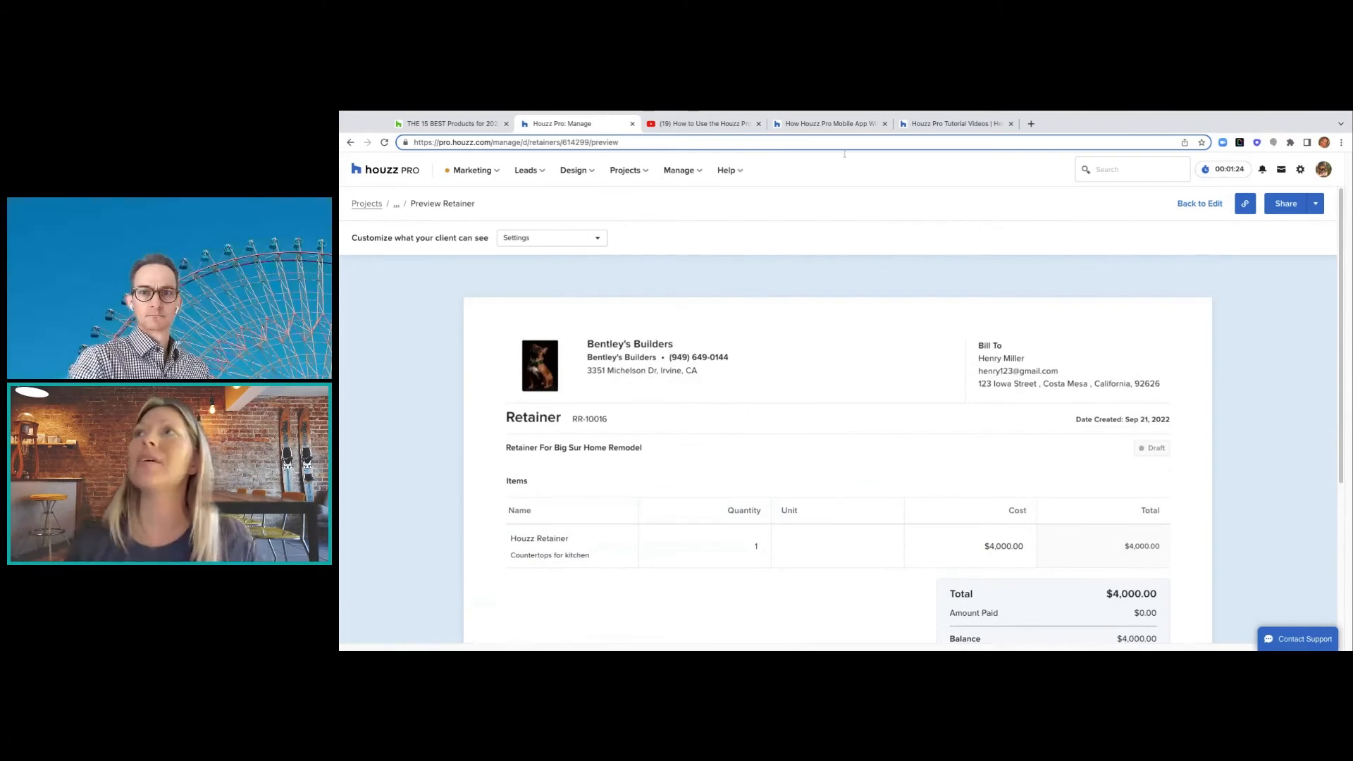
- Hide and then restore client visibility of quantity, cost and description, then start sharing the retainer
left_click(596, 239)
mouse_move(590, 265)
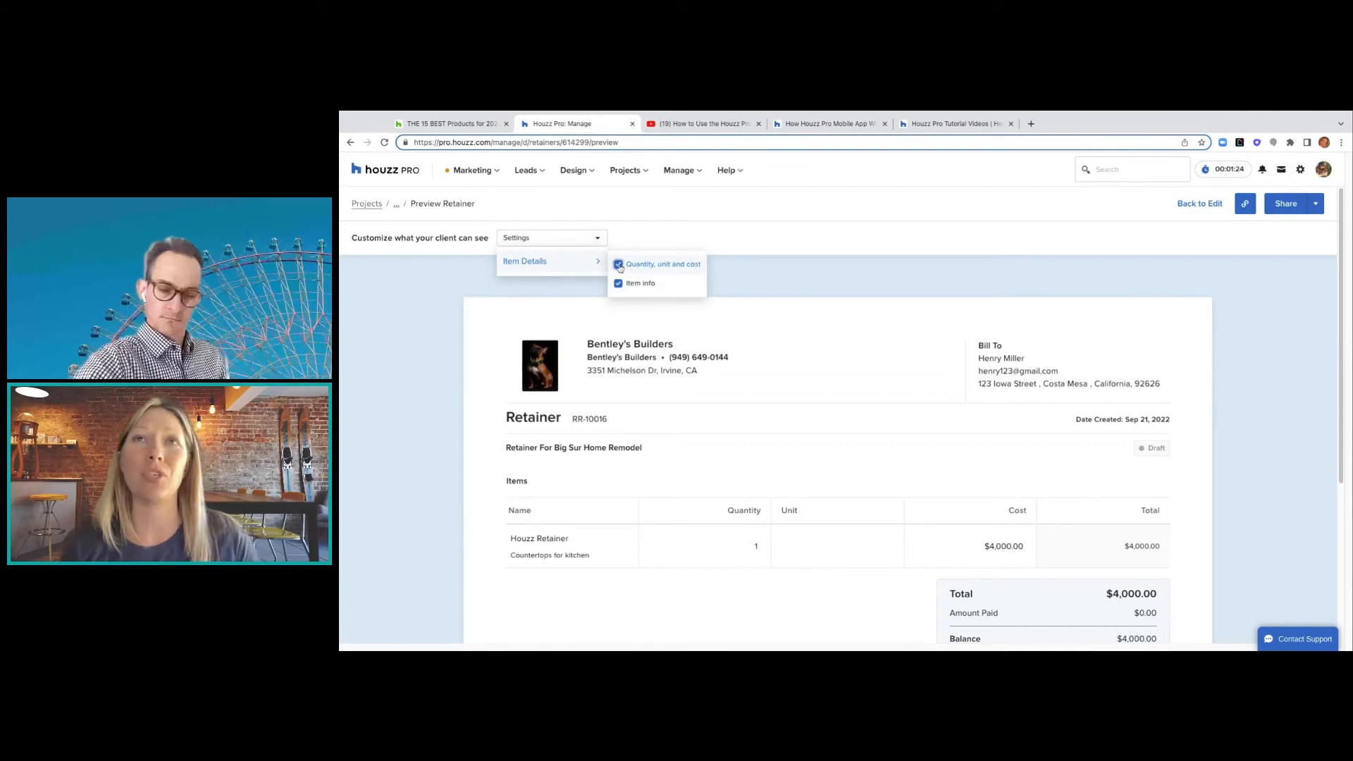
left_click(619, 265)
left_click(620, 285)
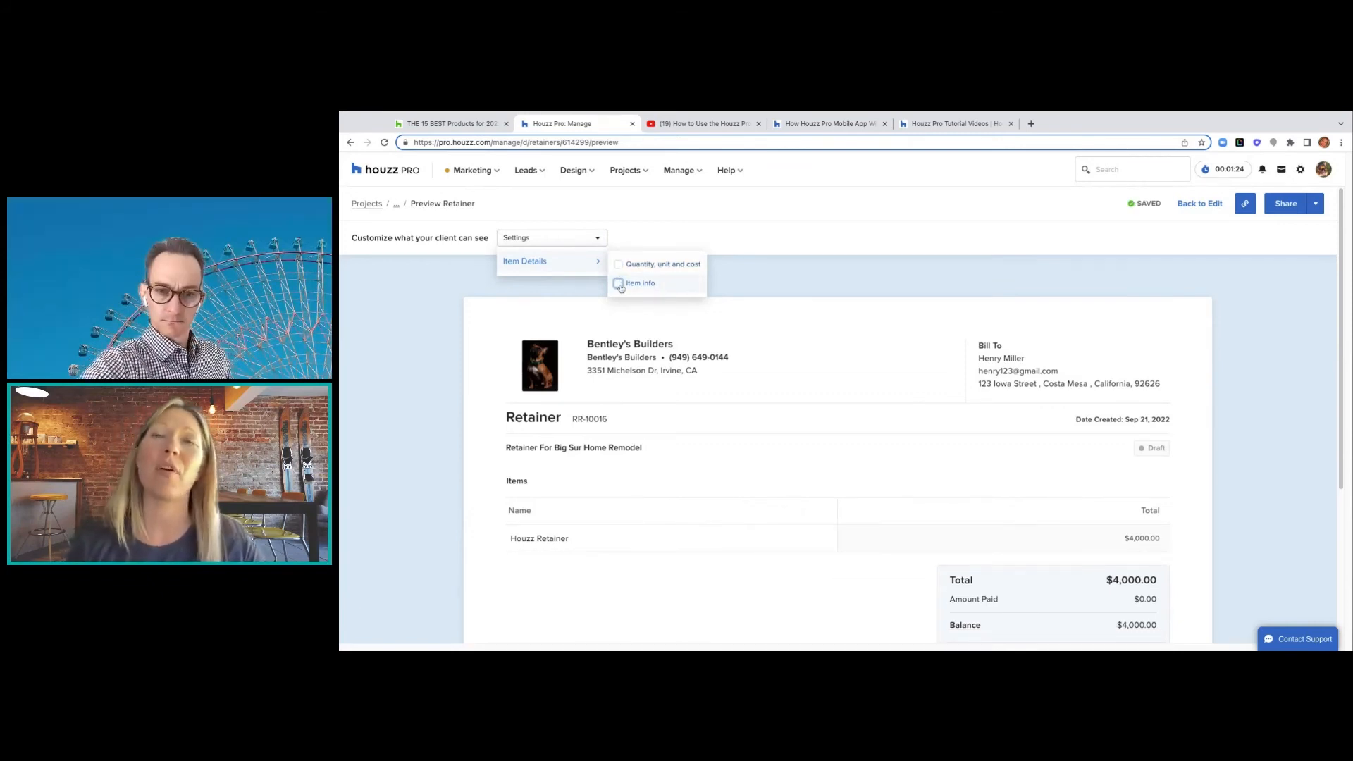
left_click(619, 285)
left_click(619, 265)
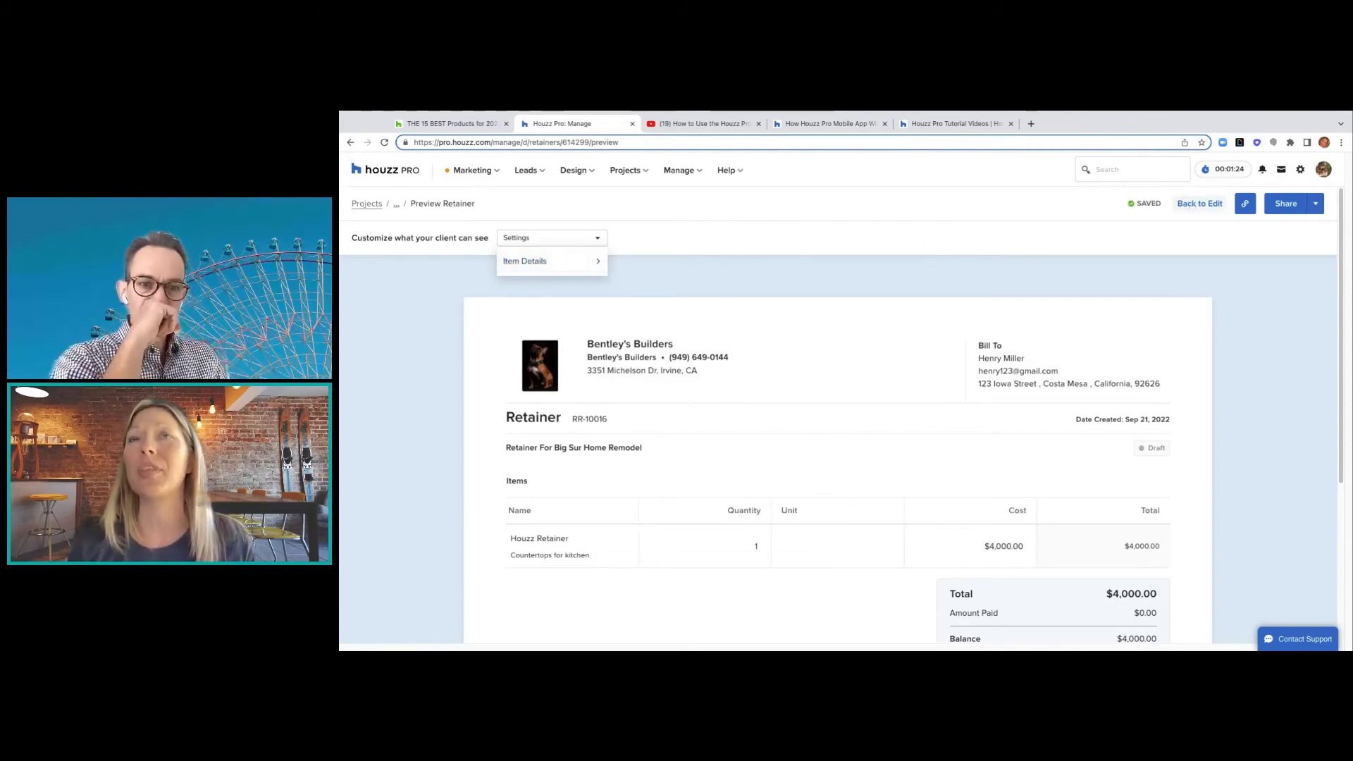
left_click(1285, 204)
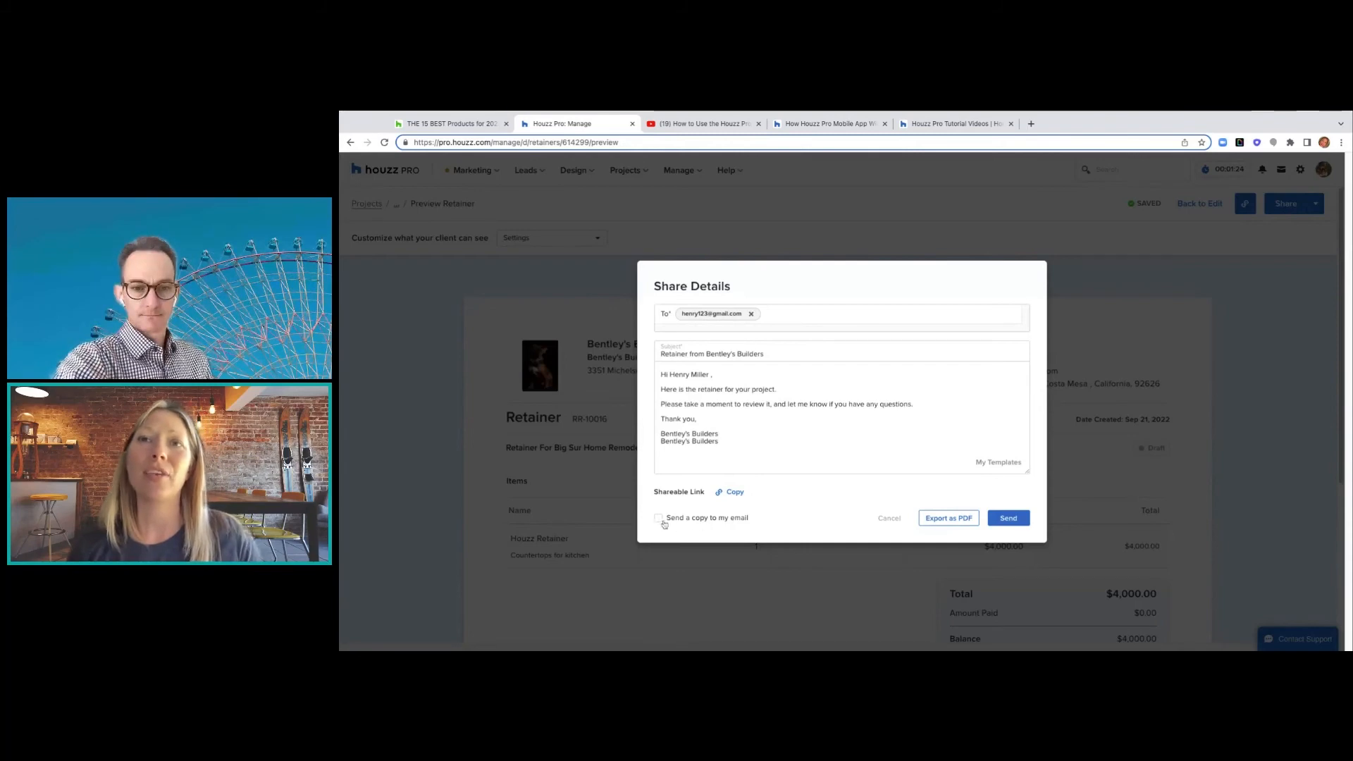
- Cancel sharing, return to editing, and start logging a payment for the $4,000.00 Payment 1
left_click(889, 519)
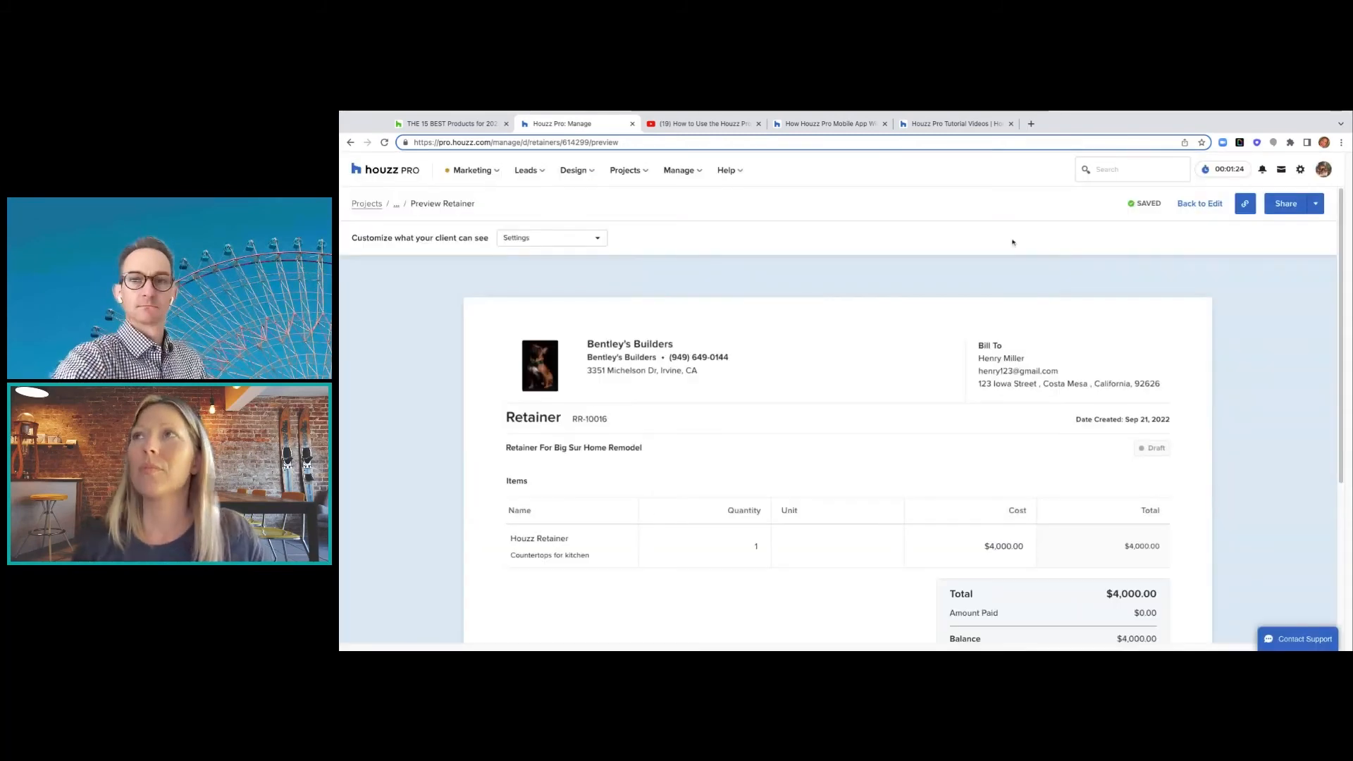
left_click(1200, 206)
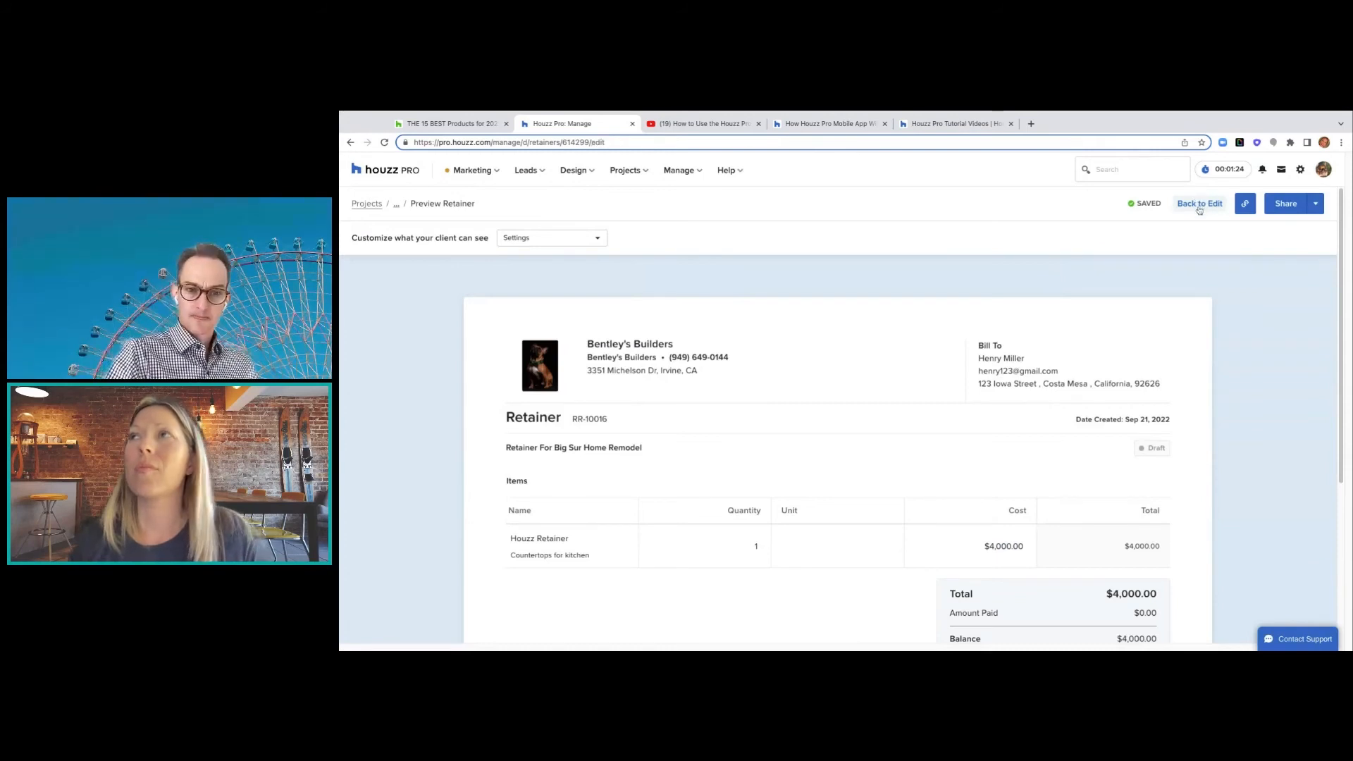
left_click(1175, 206)
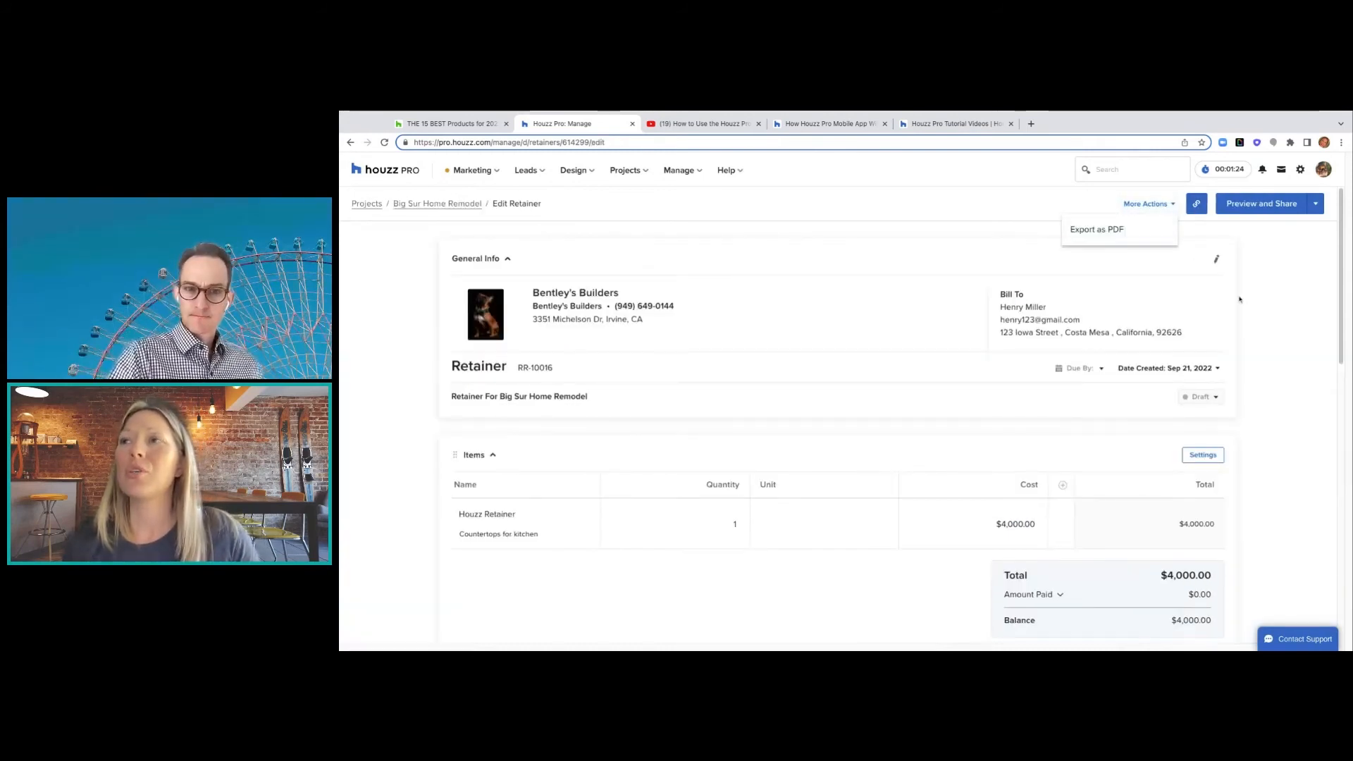
scroll(1273, 313, "down", 4)
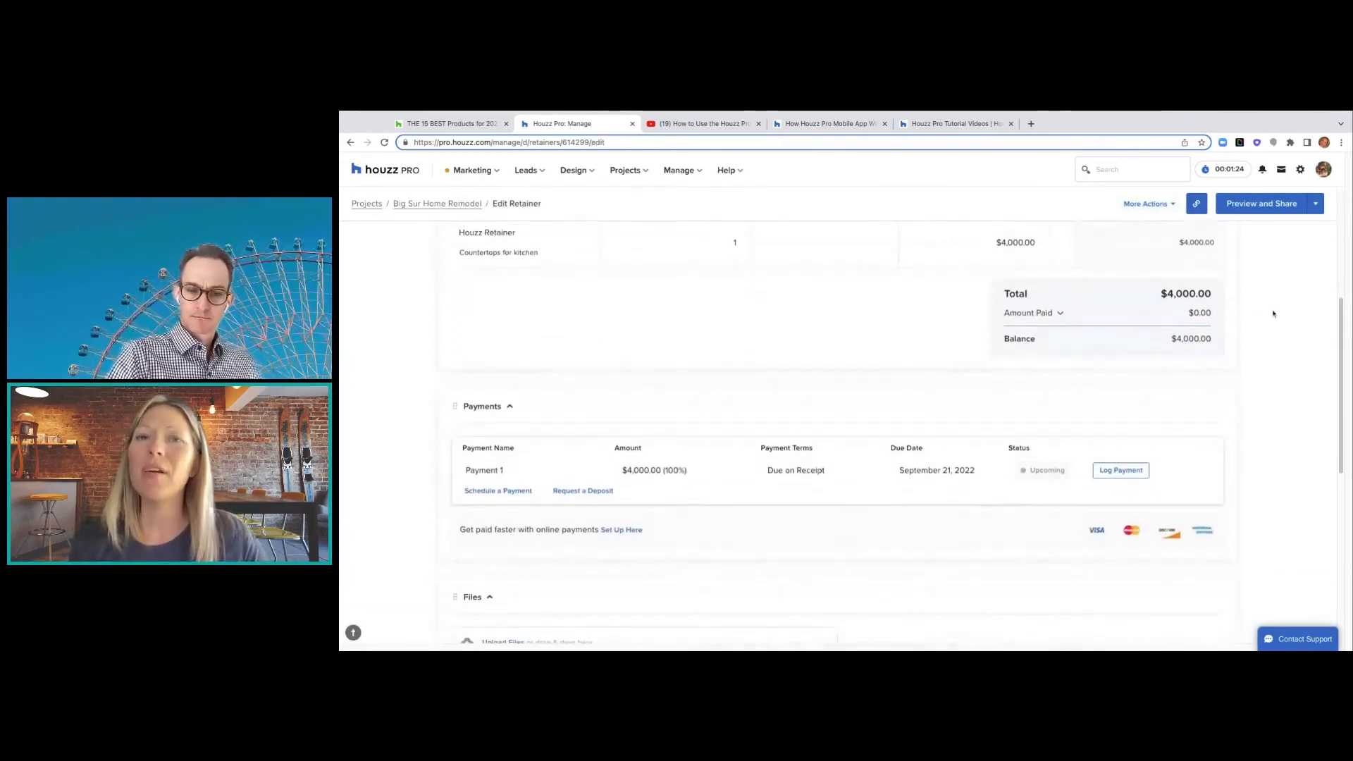
scroll(1273, 313, "down", 1)
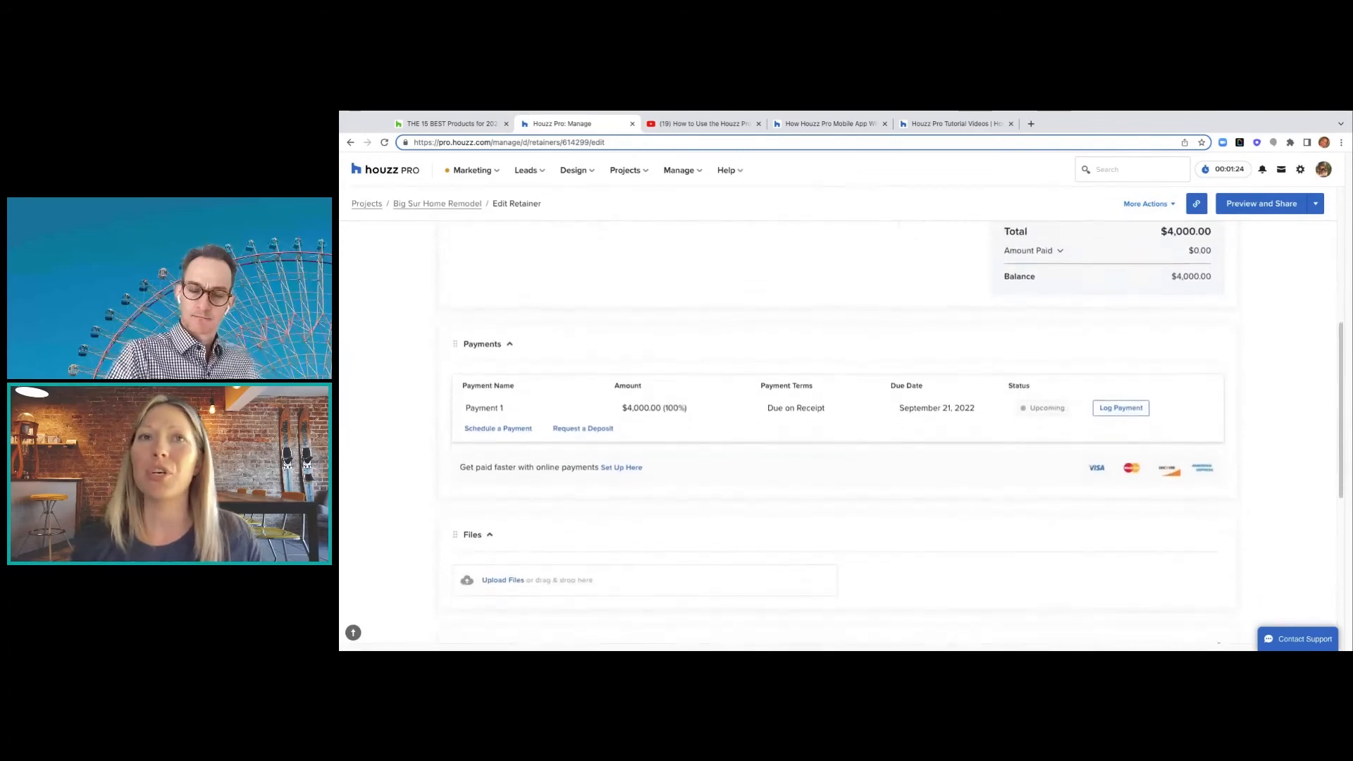
left_click(1114, 408)
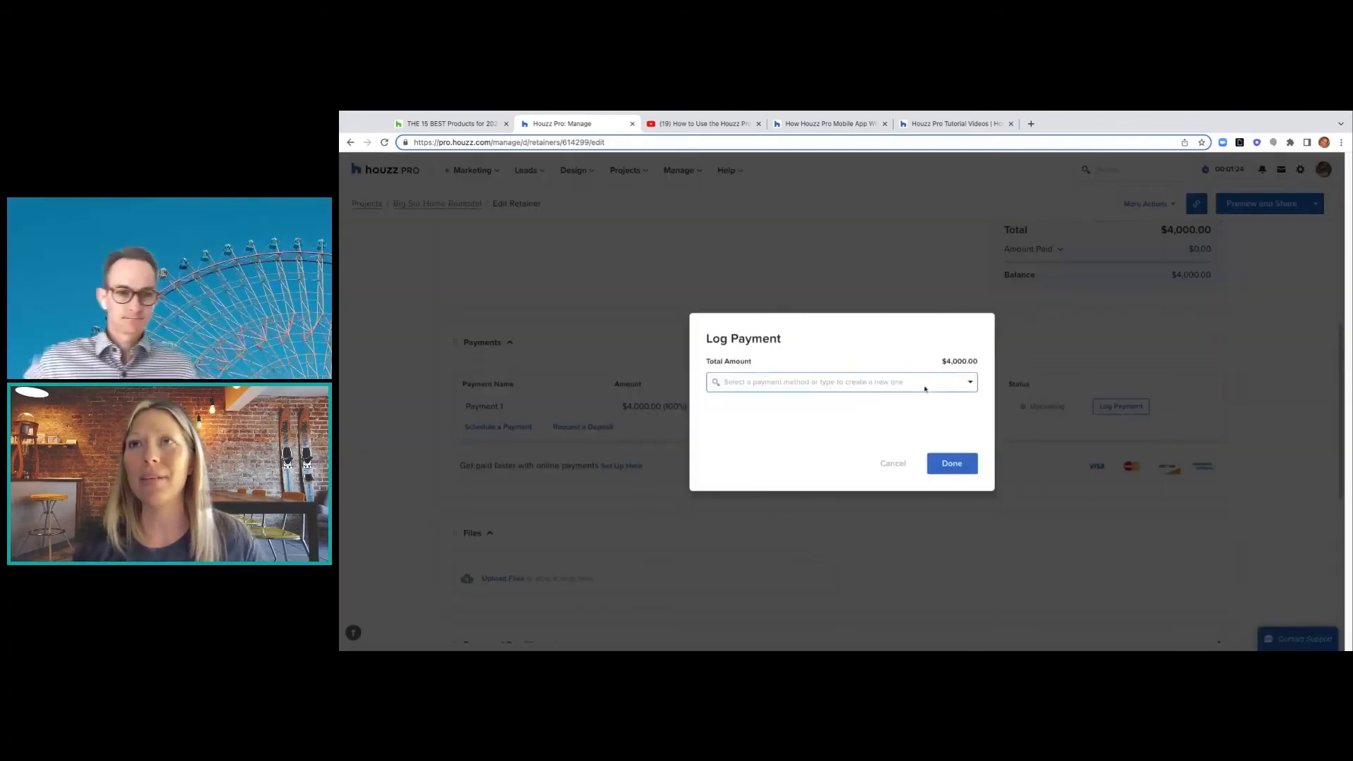
- Log Payment 1 as cash with reference 0023 and a client receipt, leaving a $0.00 balance
left_click(958, 388)
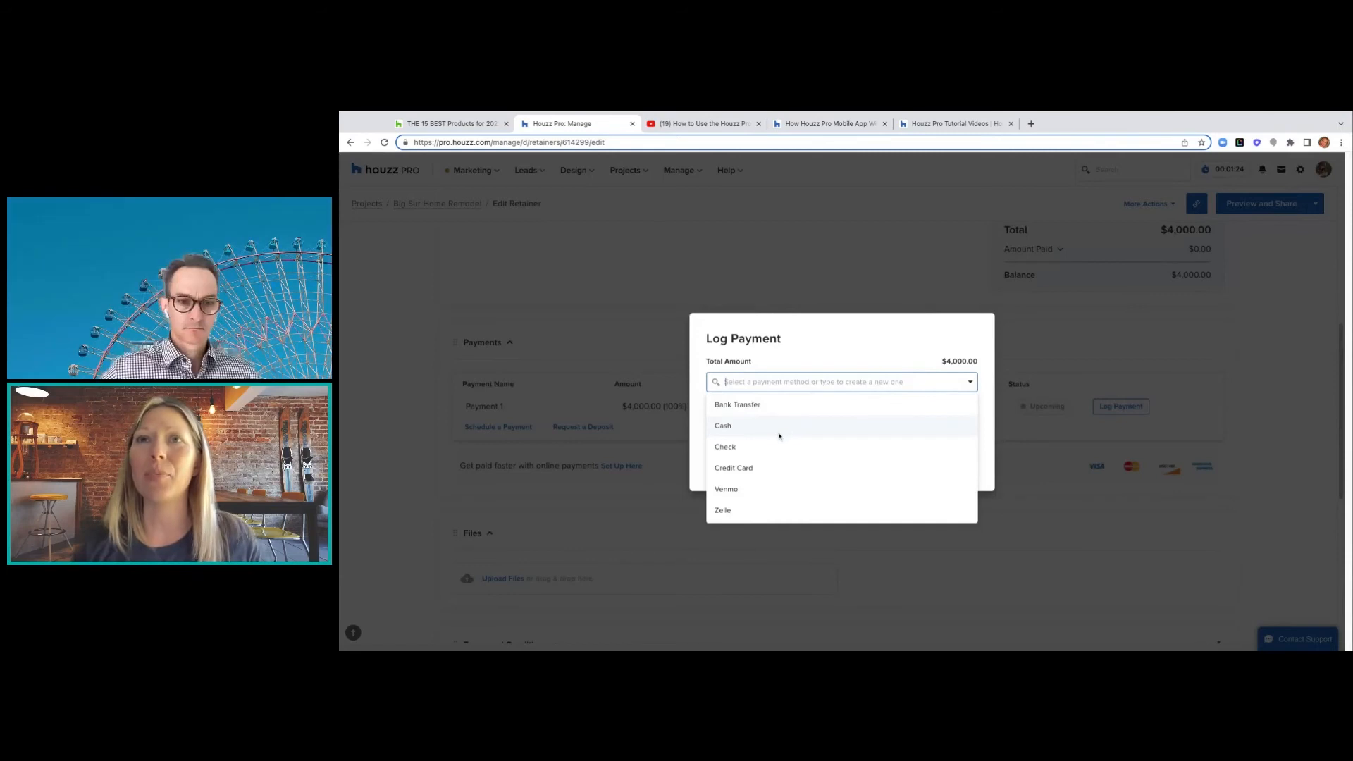
left_click(779, 431)
left_click(711, 436)
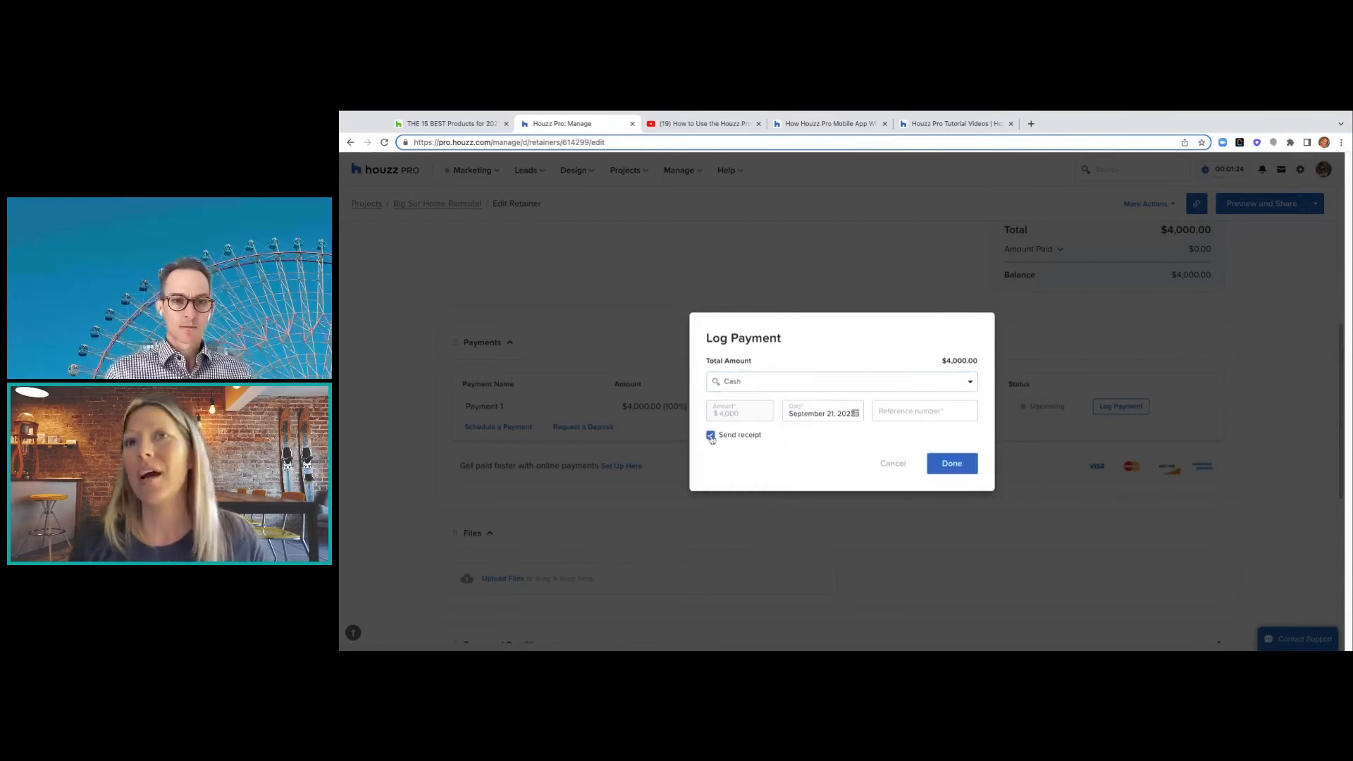
left_click(927, 416)
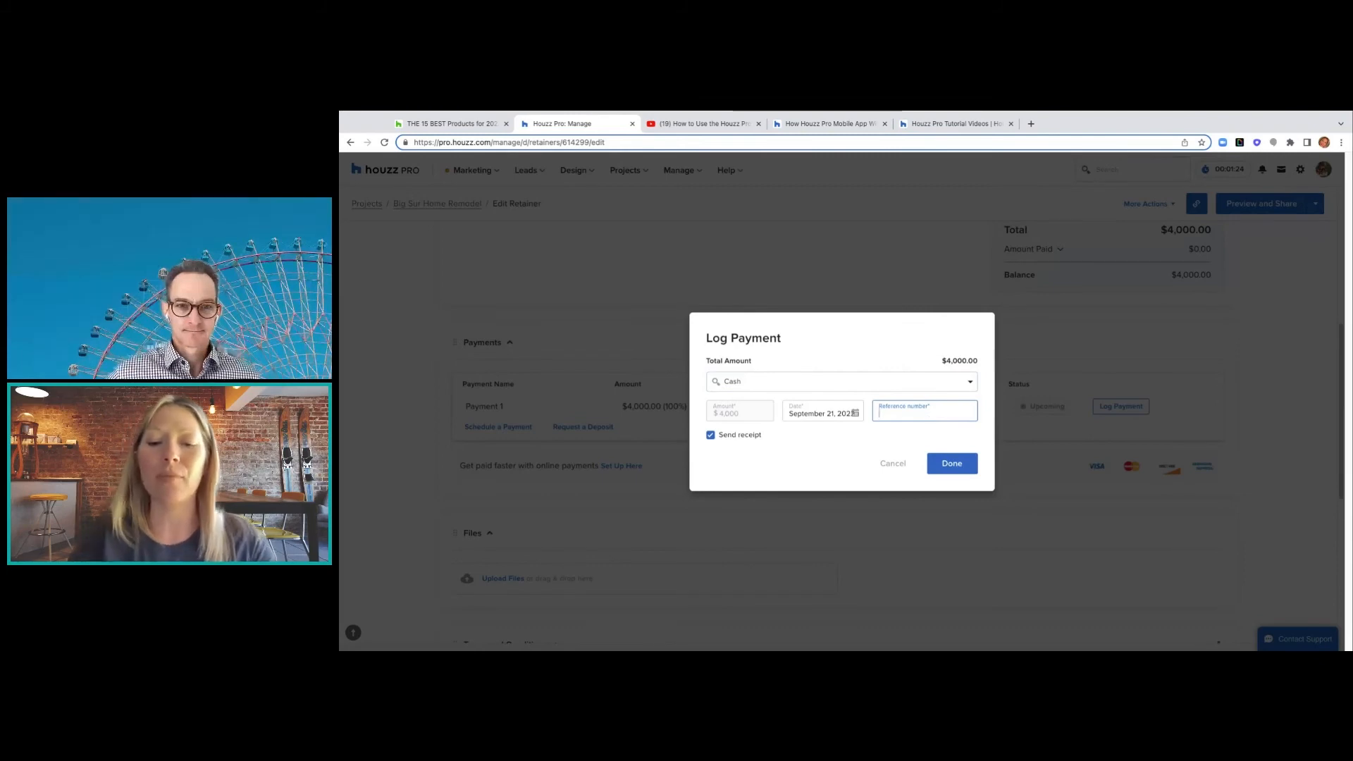
type("0023")
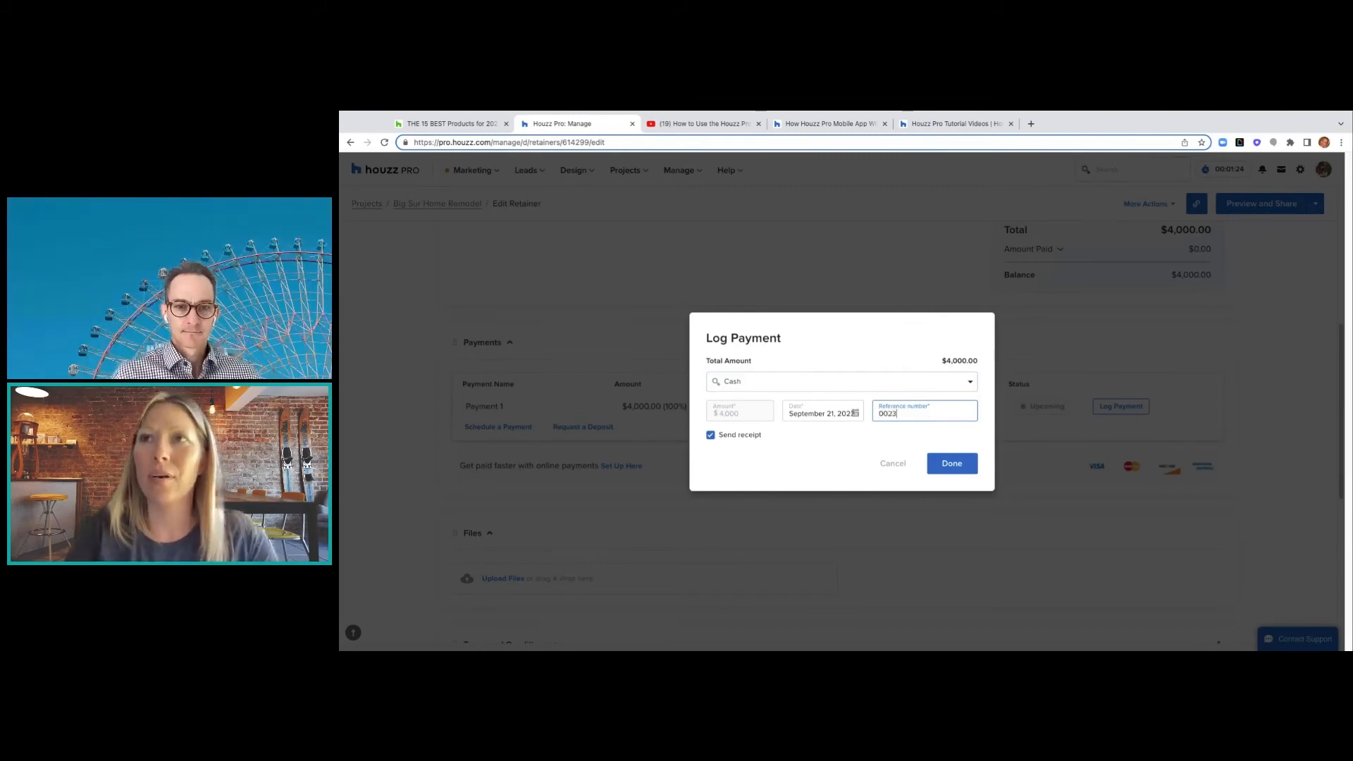
left_click(946, 460)
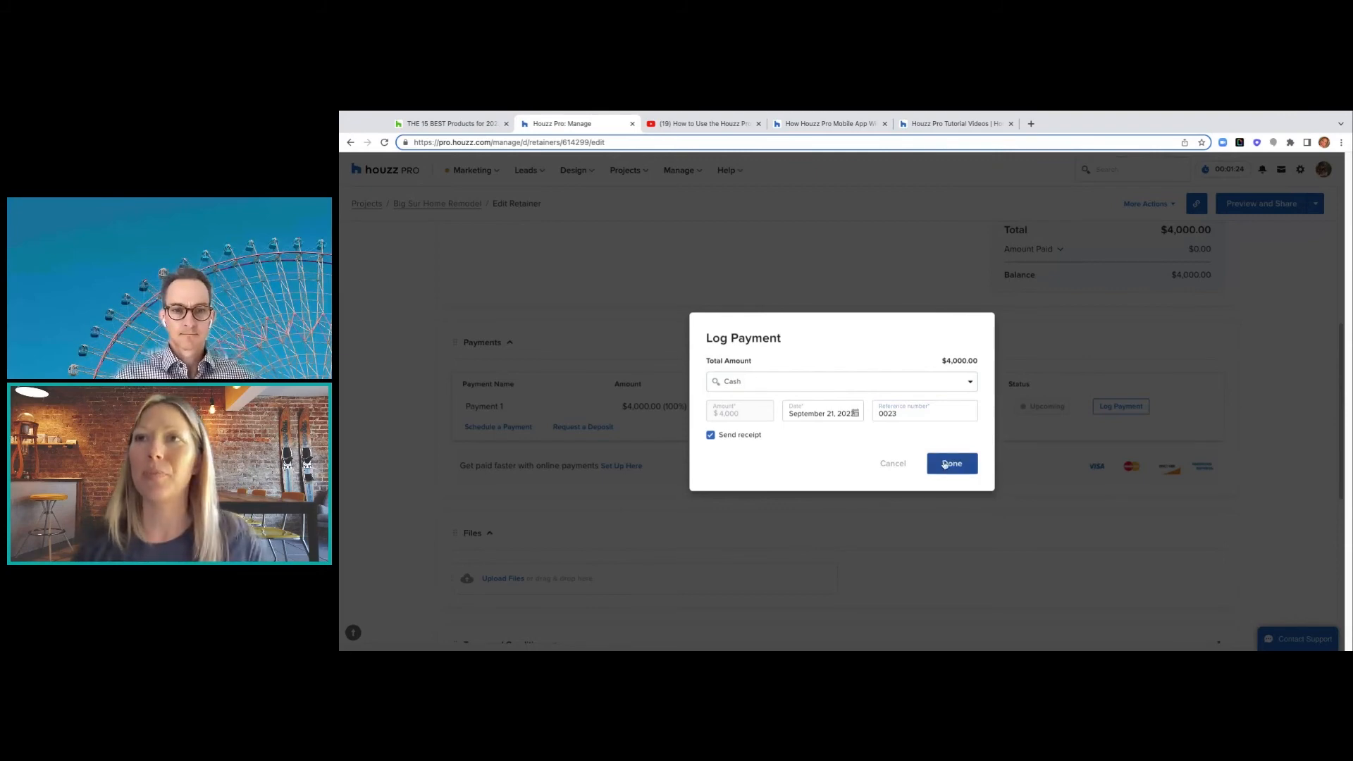
left_click(945, 464)
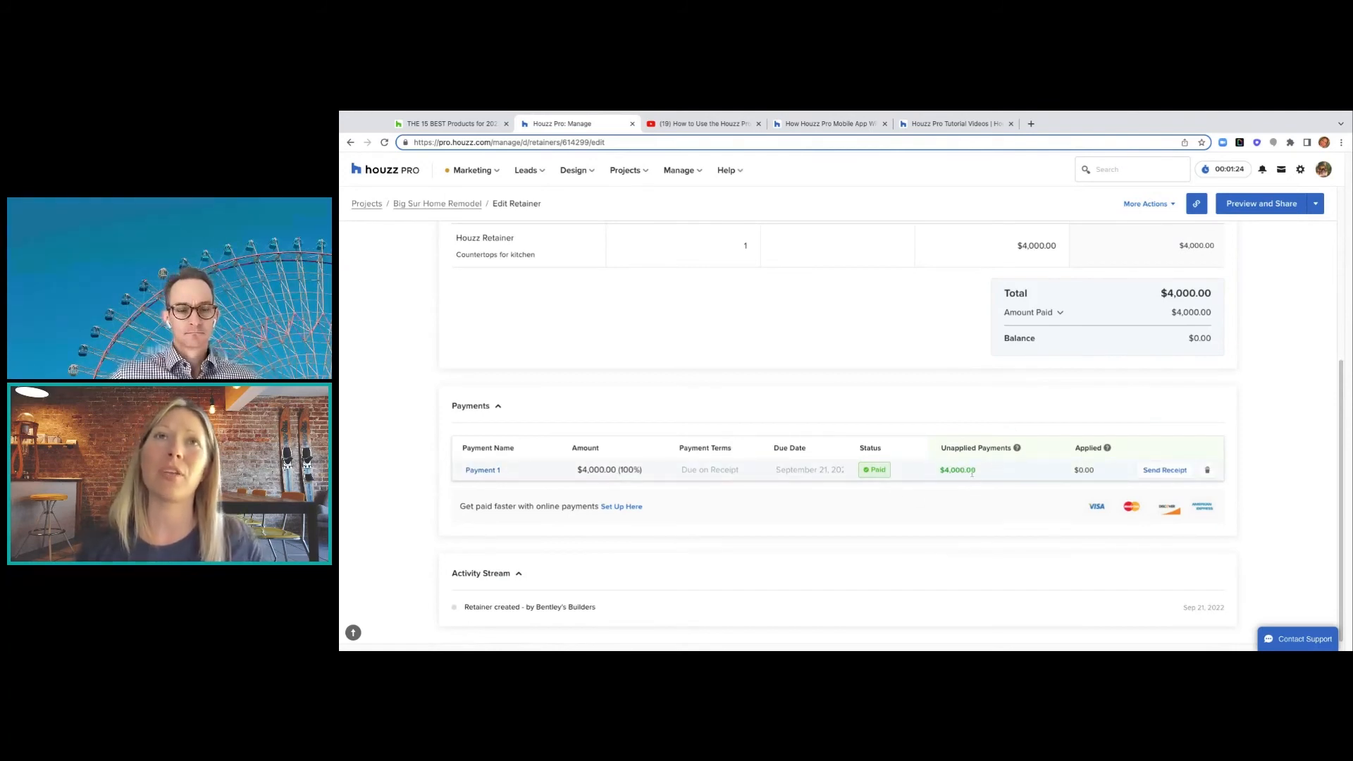
scroll(973, 474, "up", 5)
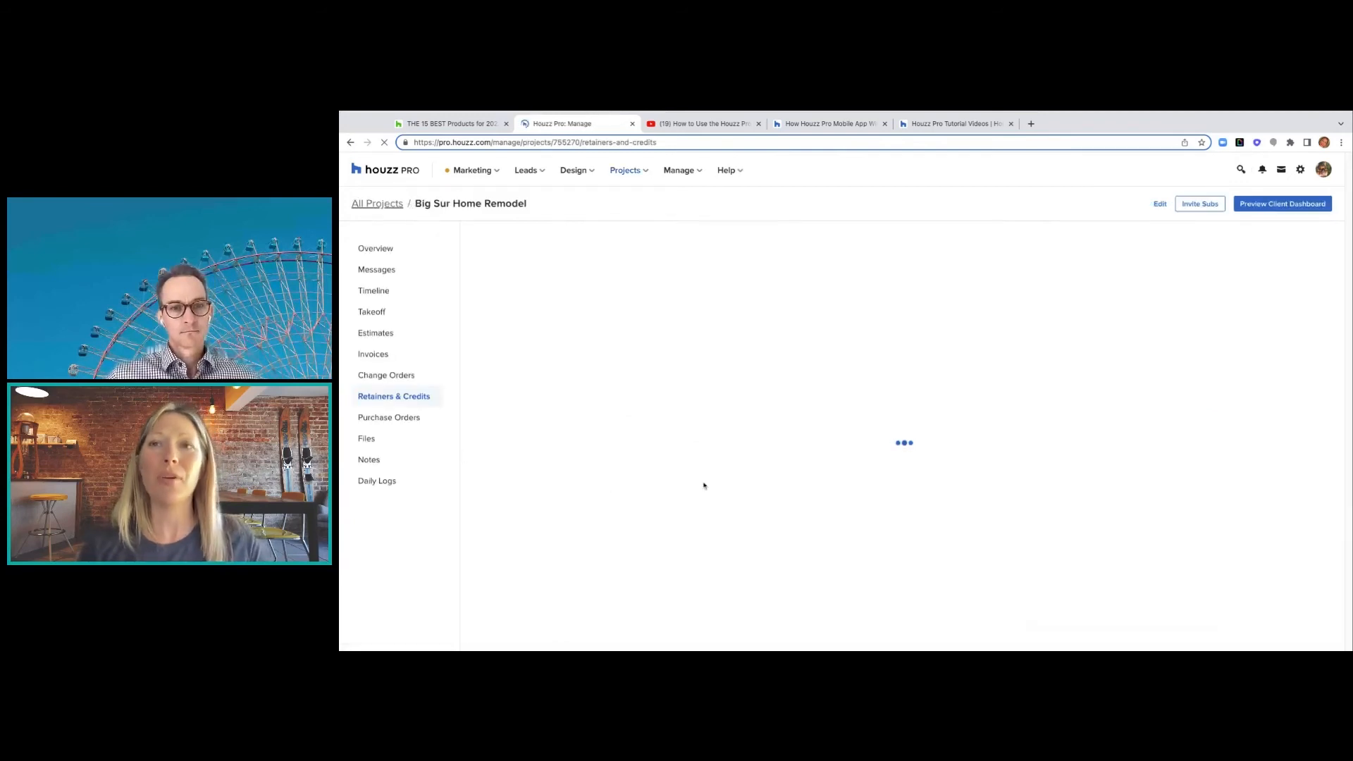
- Start logging a payment on purchase order PO-10002, prefilled with $5,880.67
left_click(413, 419)
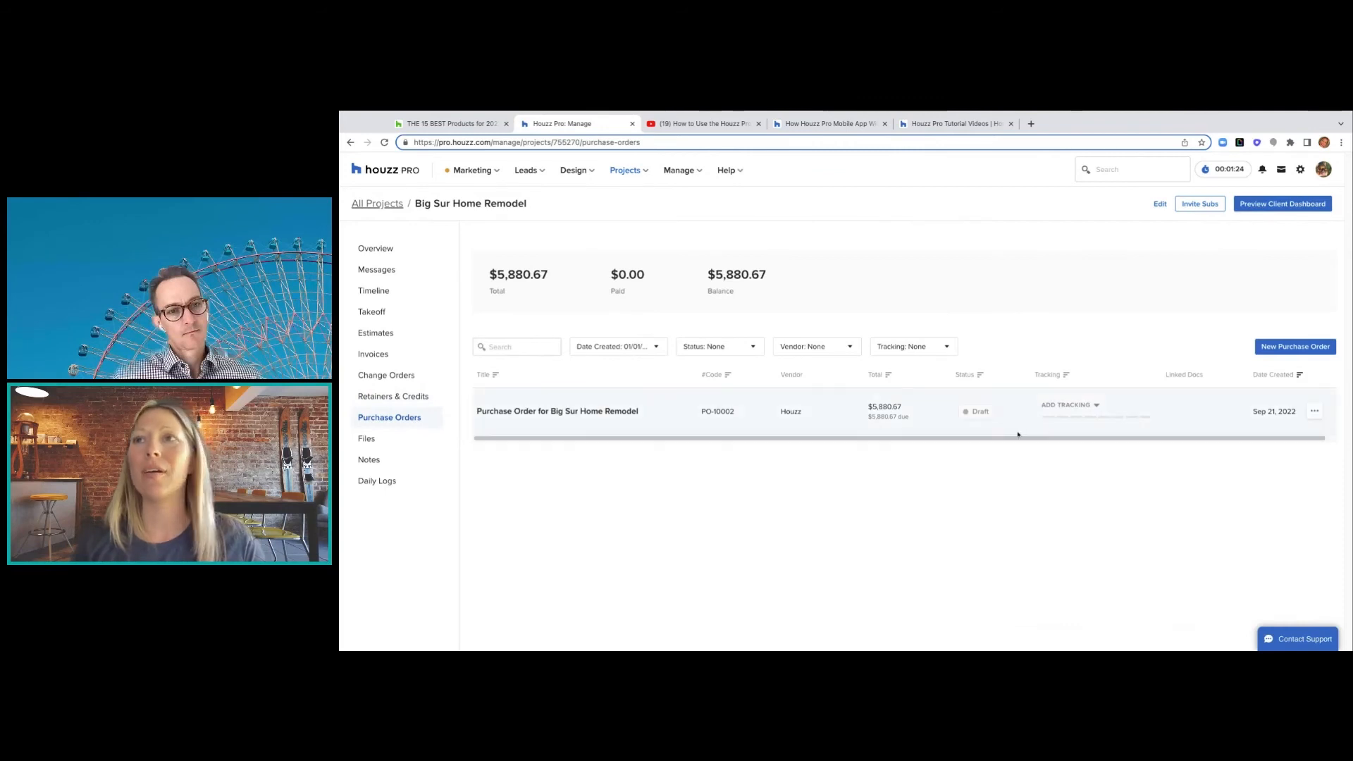
left_click(1315, 413)
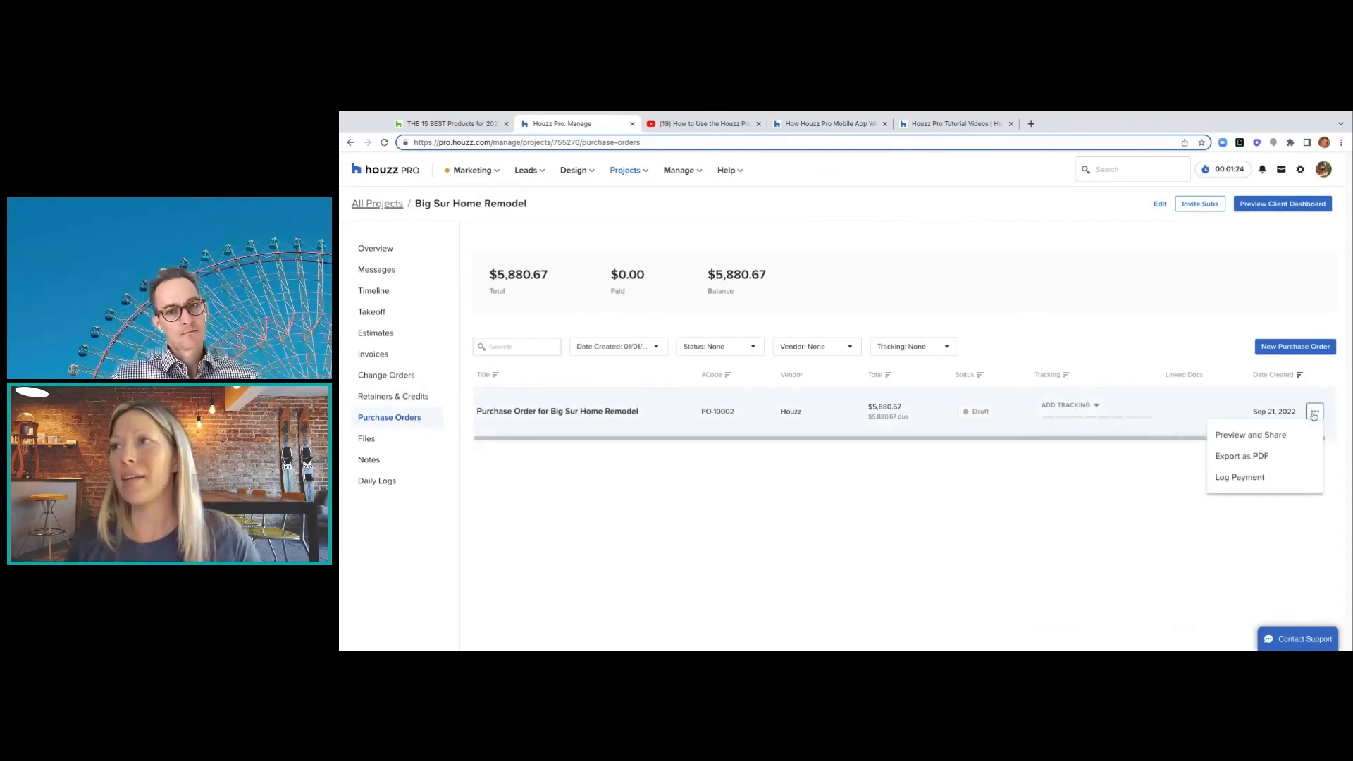
left_click(1240, 480)
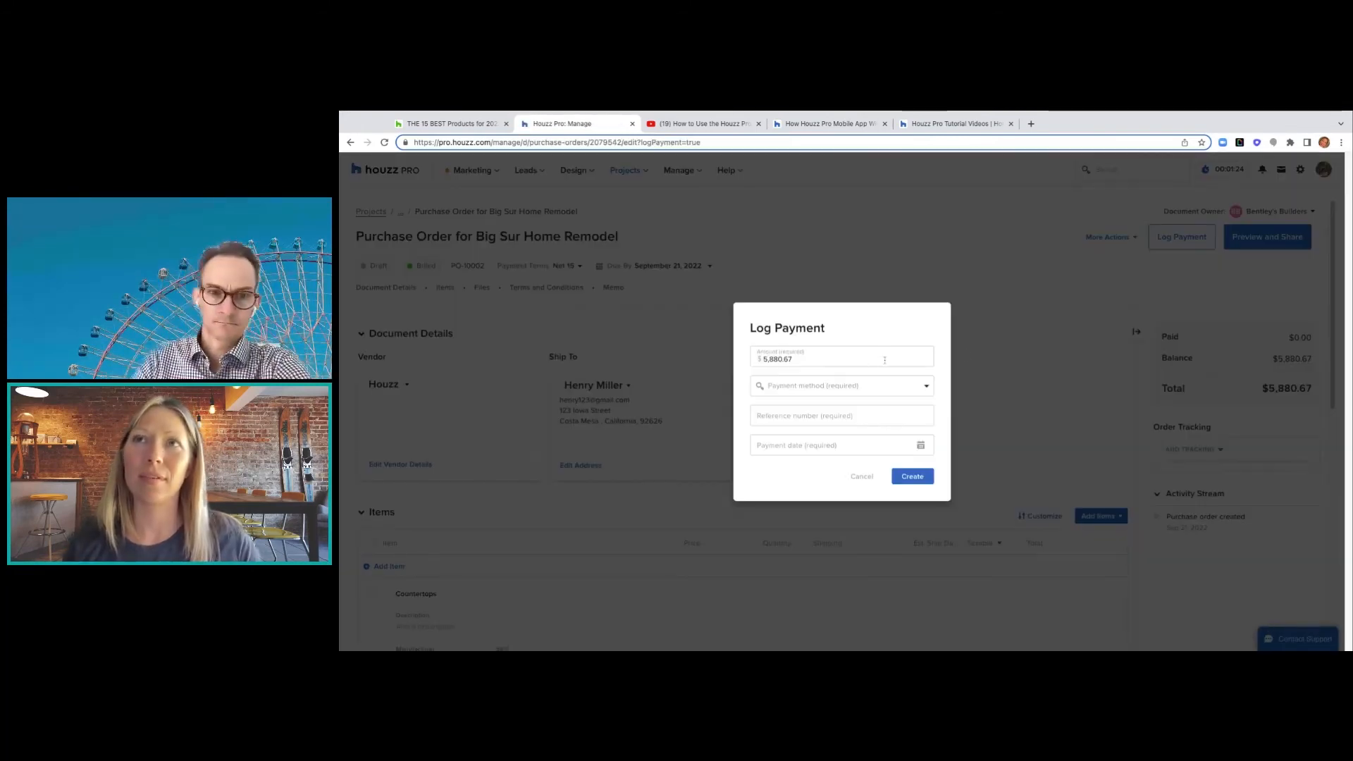
- Close the payment method list unchosen and cancel the PO-10002 payment, leaving $5,880.67 due
left_click(884, 388)
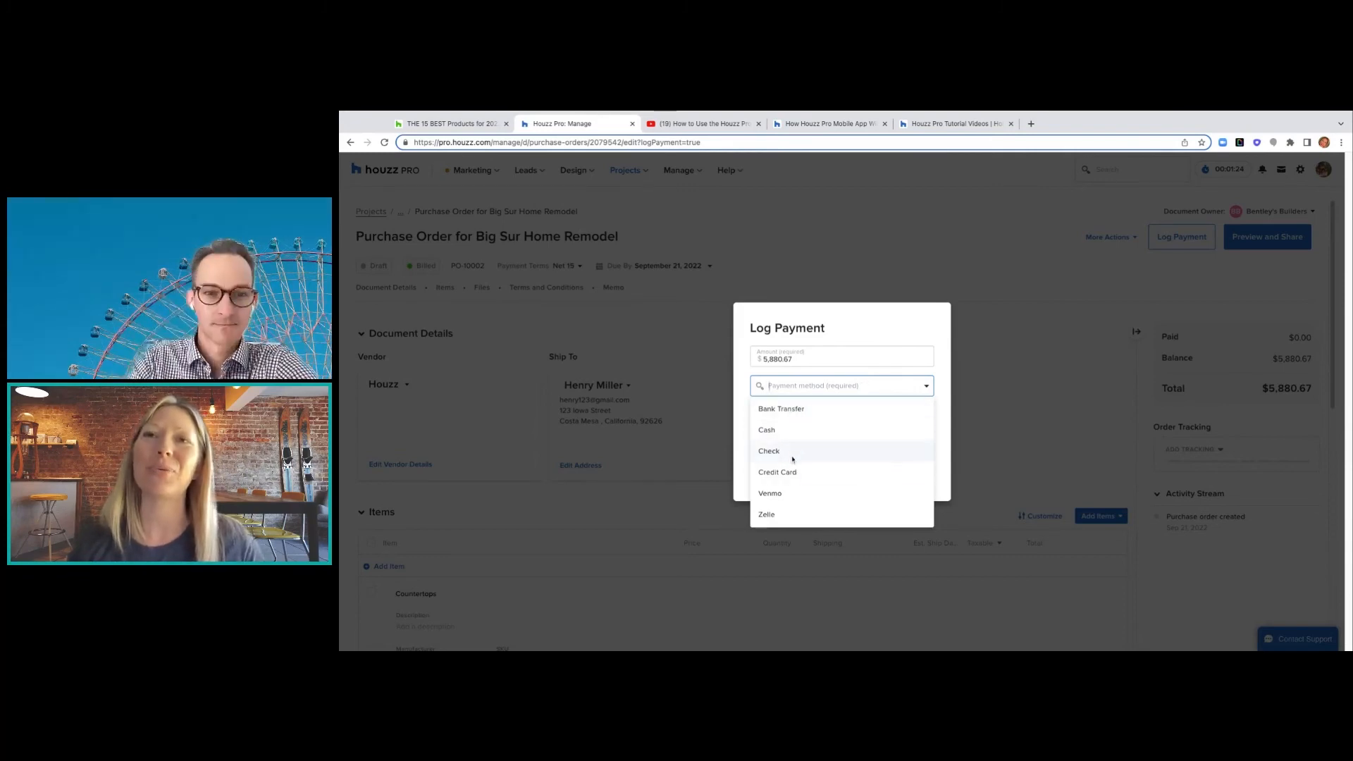
left_click(865, 337)
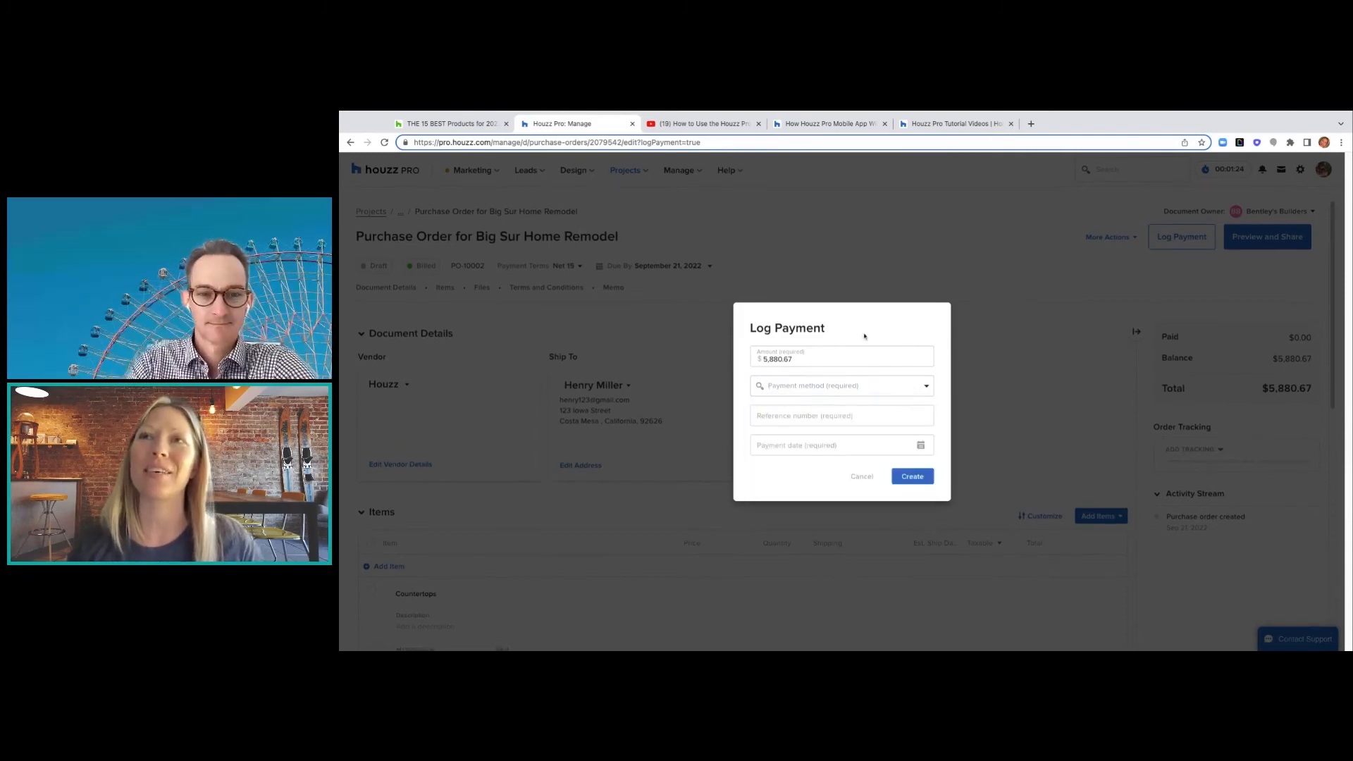
left_click(857, 478)
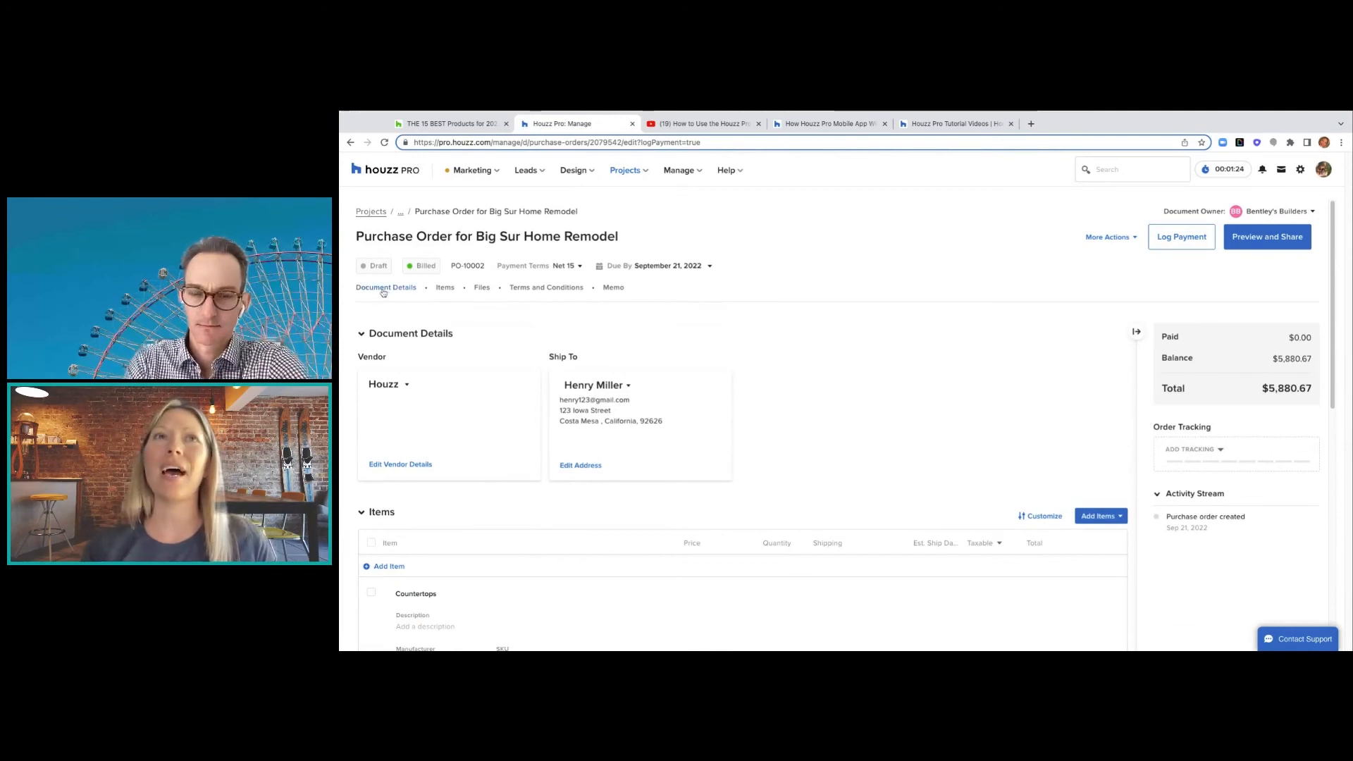
- Check the purchase order's vendor stays Houzz, then set its order tracking to Ordered
left_click(384, 292)
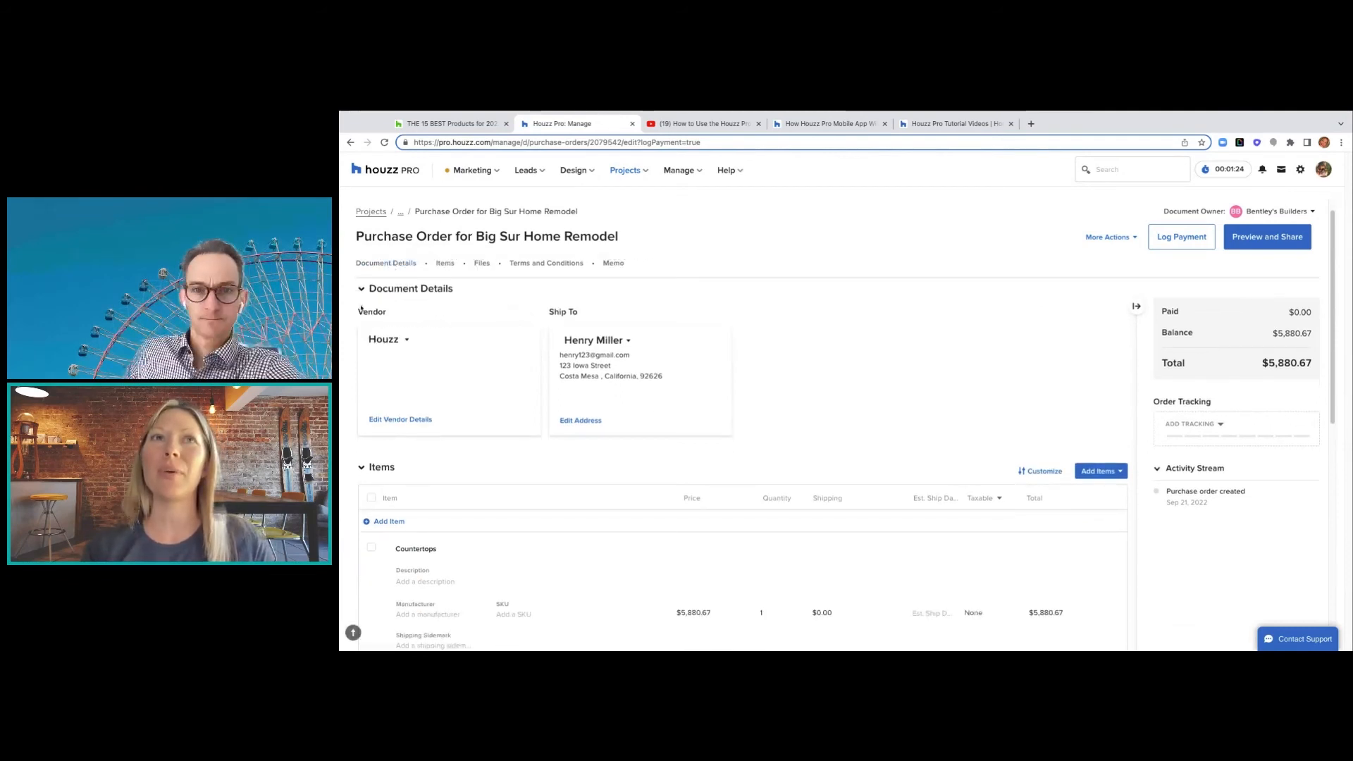
left_click(393, 340)
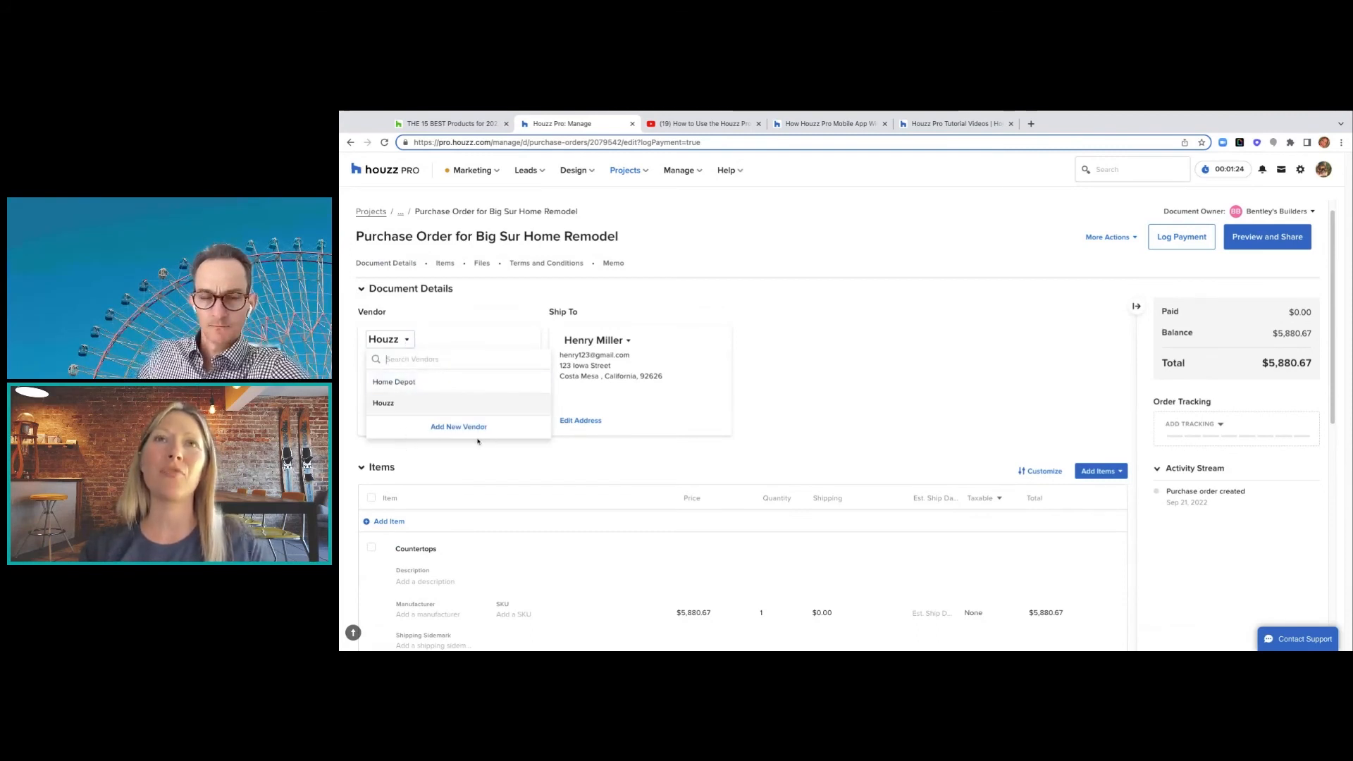
left_click(579, 304)
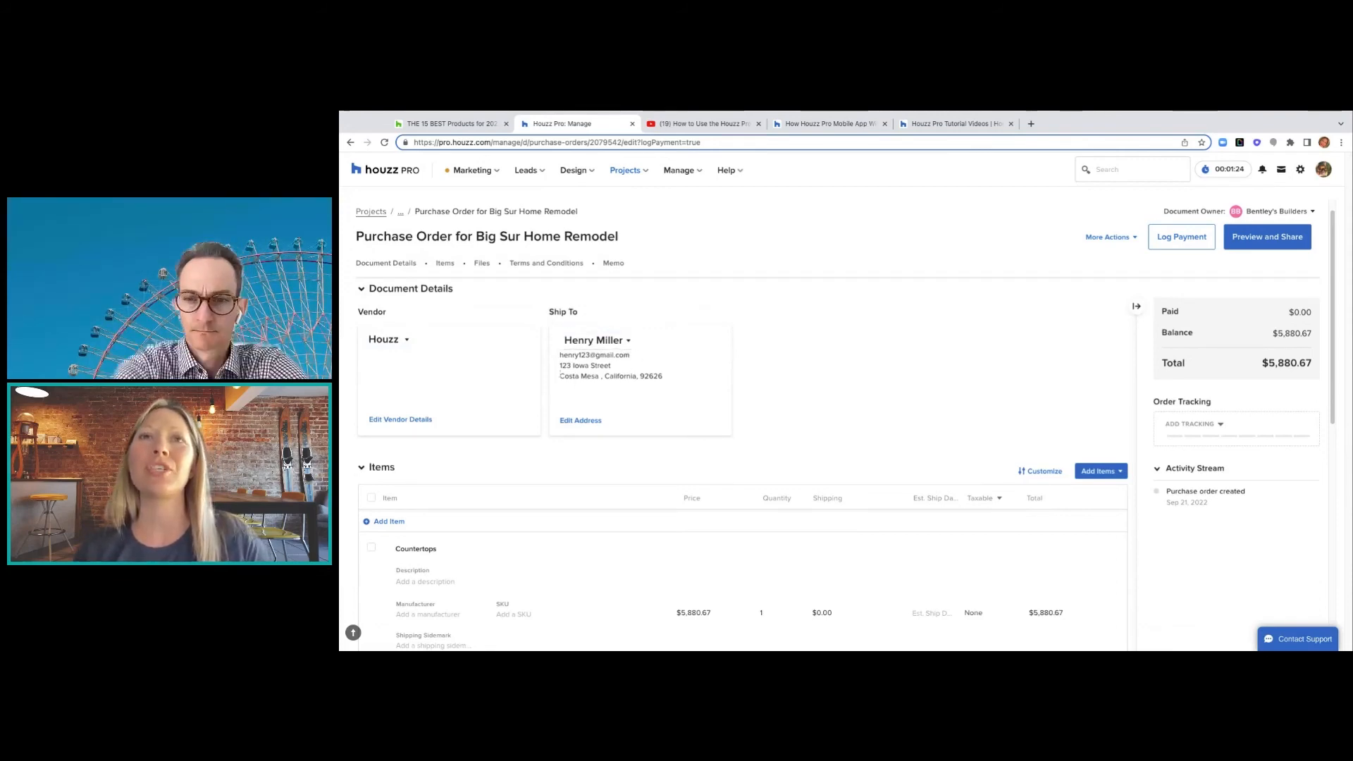
scroll(613, 448, "down", 3)
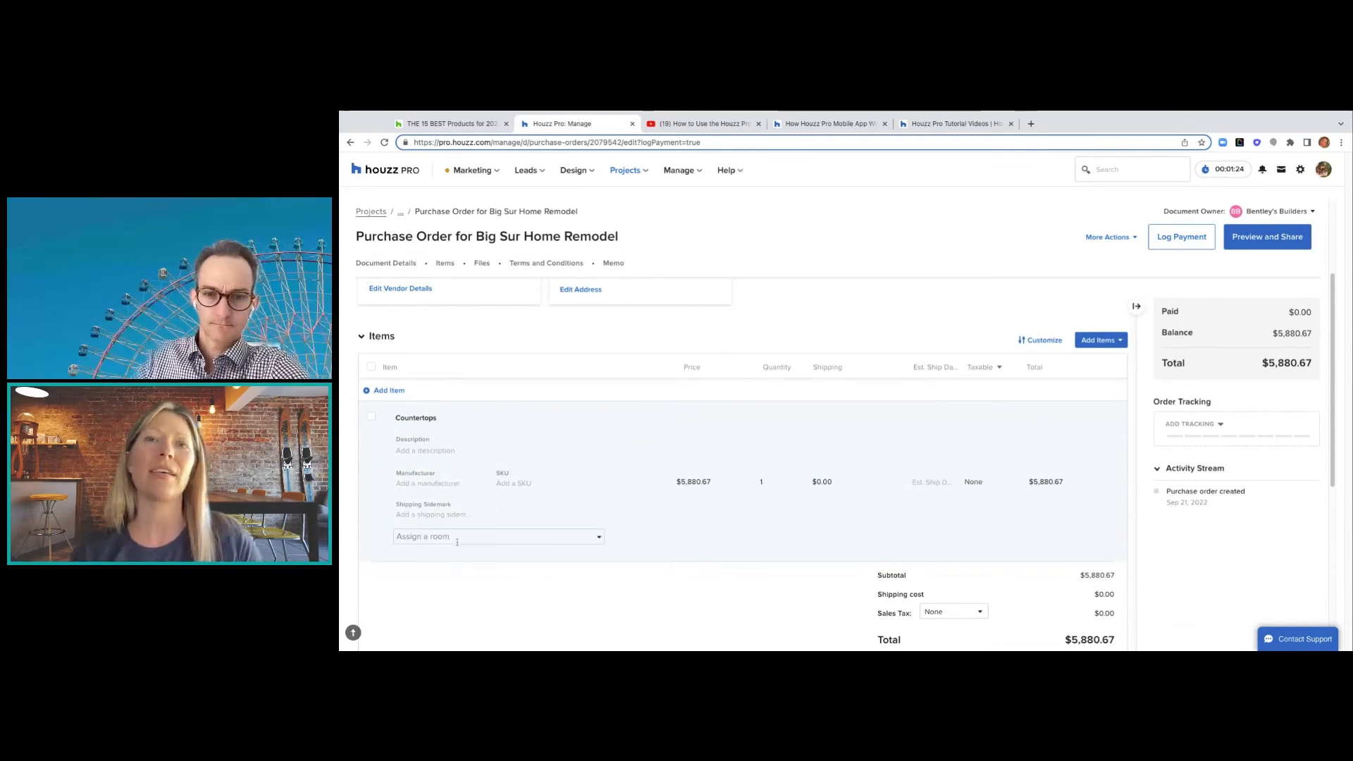
scroll(460, 542, "down", 1)
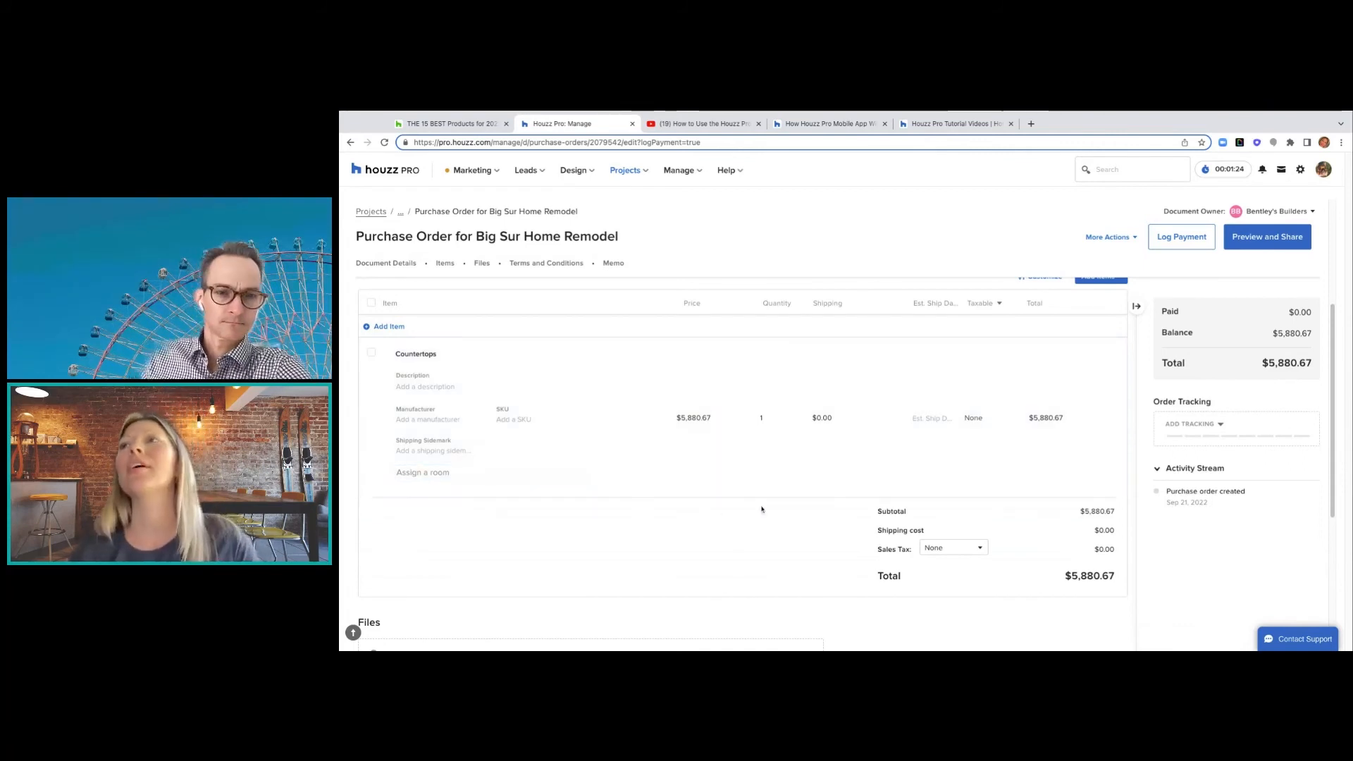
left_click(1198, 424)
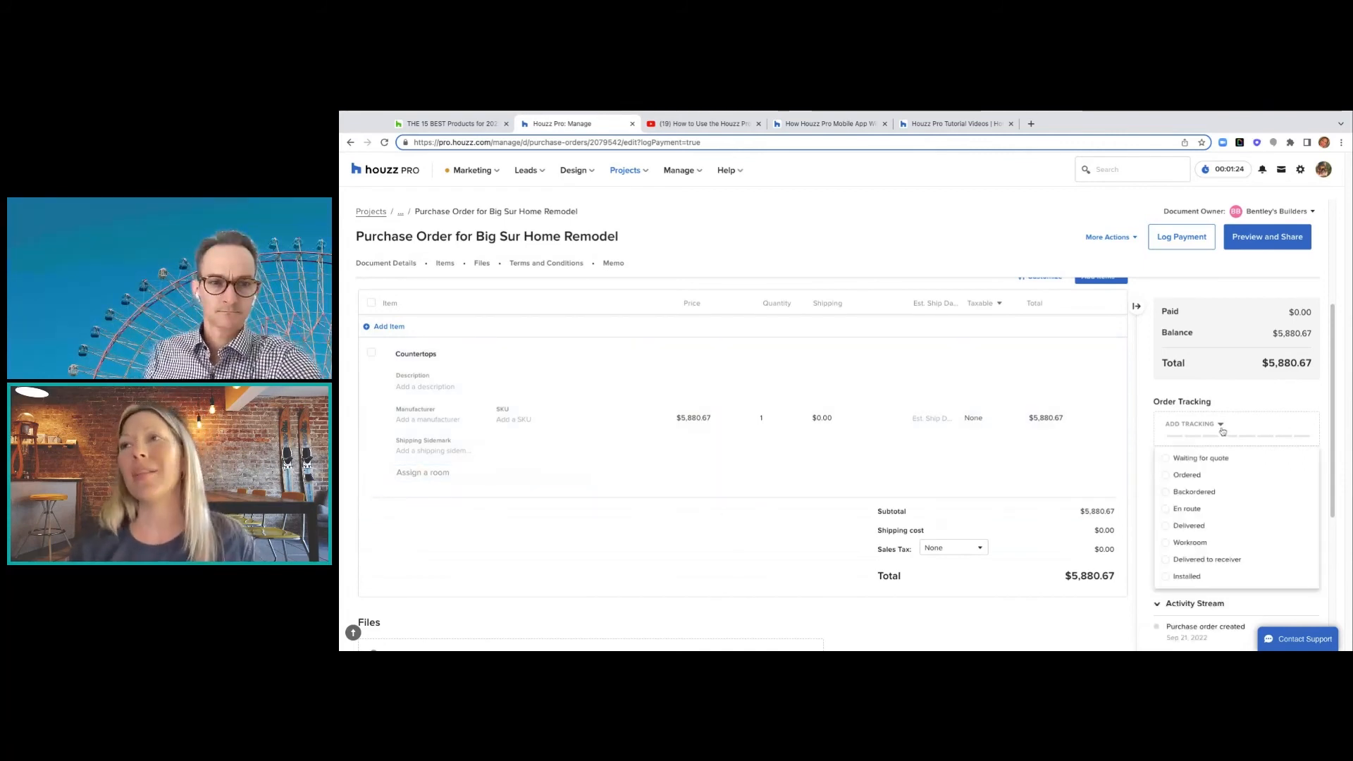
left_click(1168, 476)
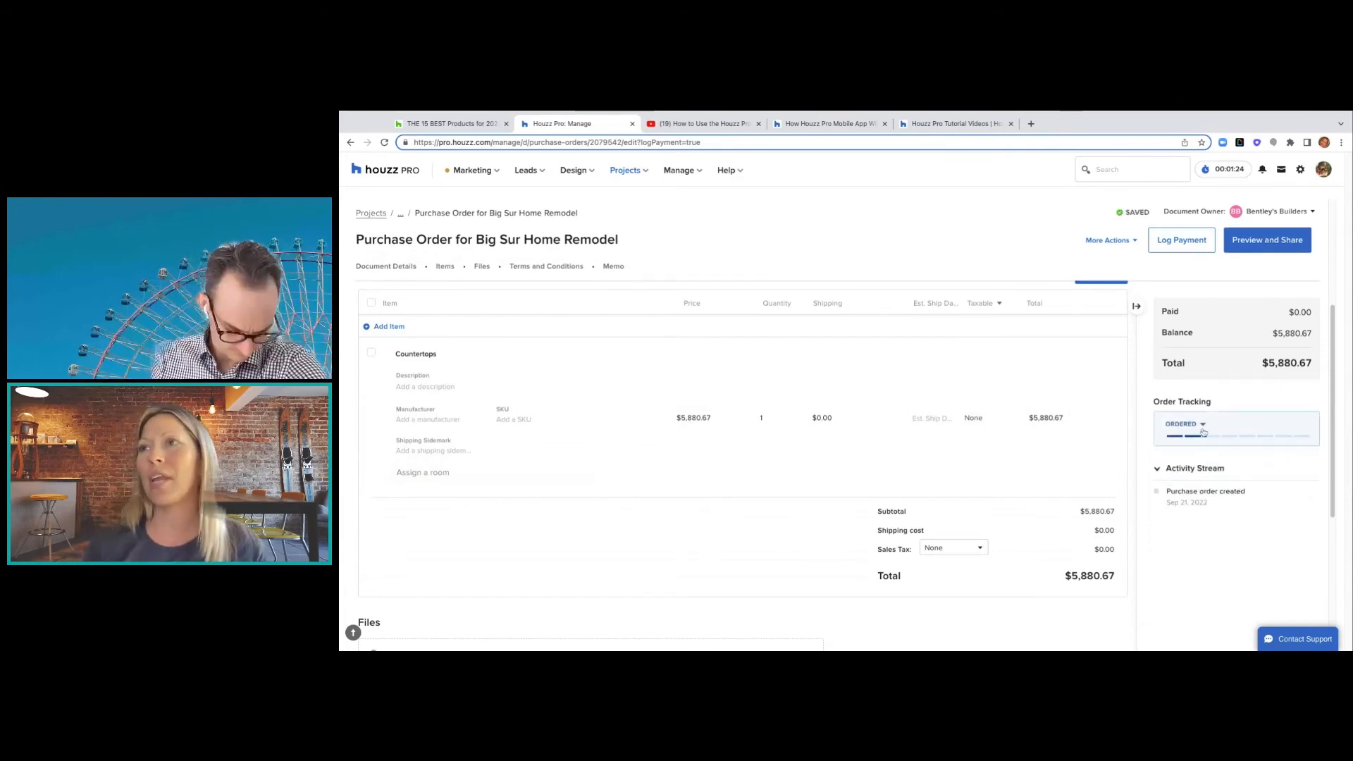
scroll(1198, 423, "up", 3)
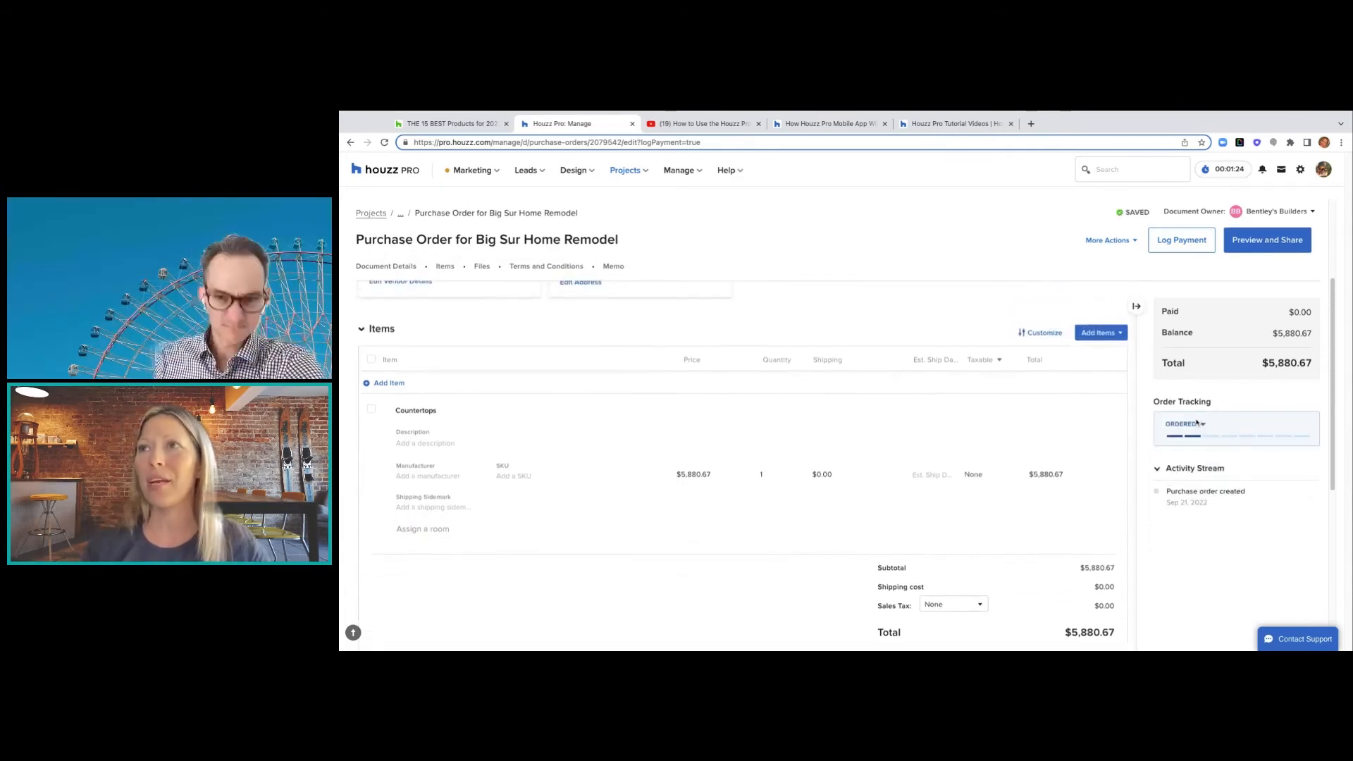
- Turn on item images for the purchase order, then close the Countertops image manager unchanged
left_click(1123, 392)
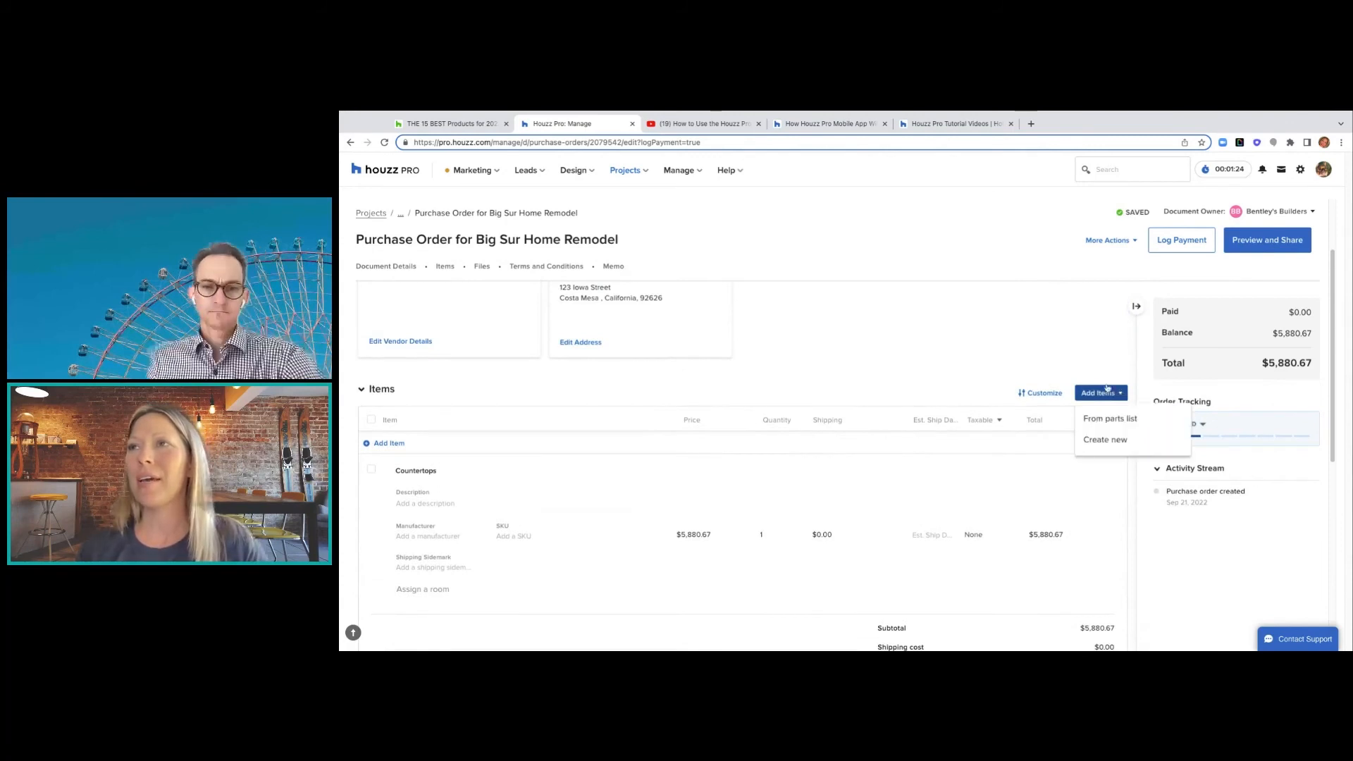
left_click(1058, 393)
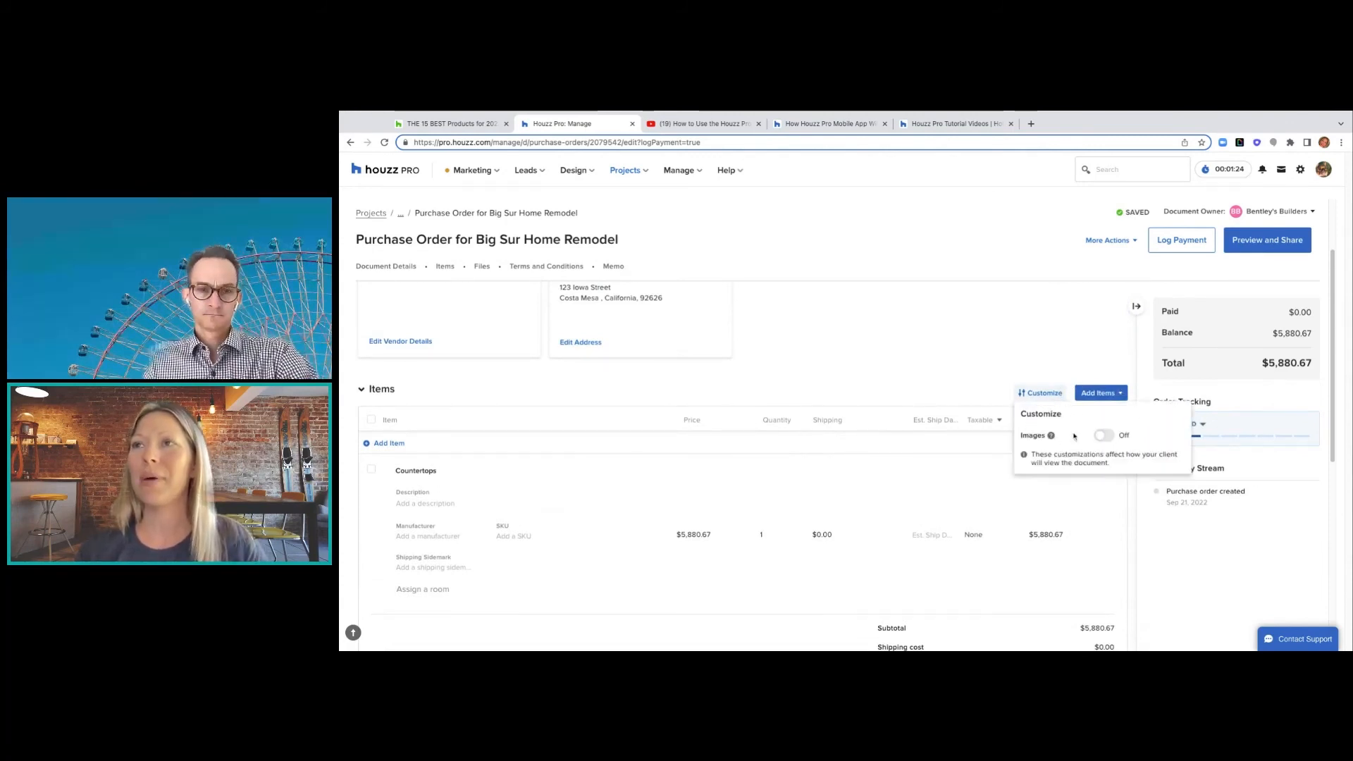
left_click(1108, 436)
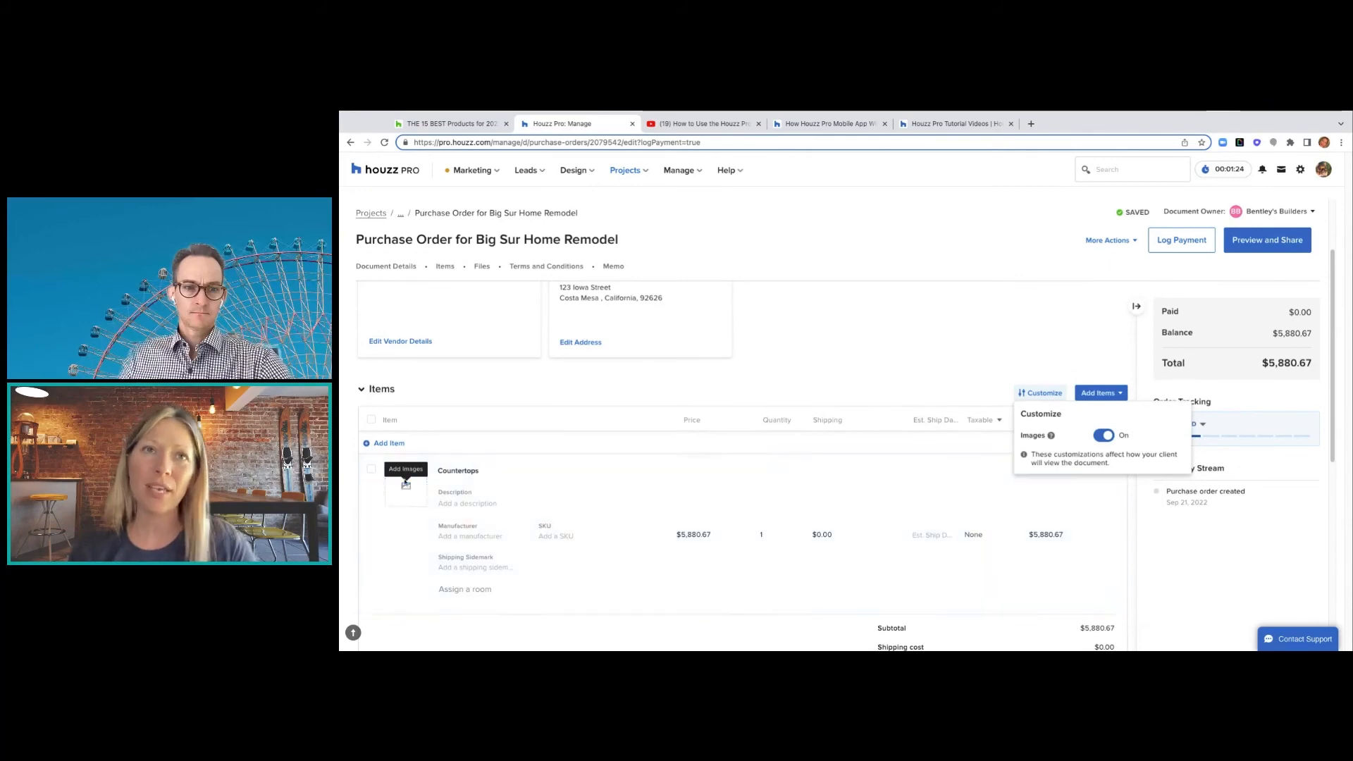
left_click(407, 489)
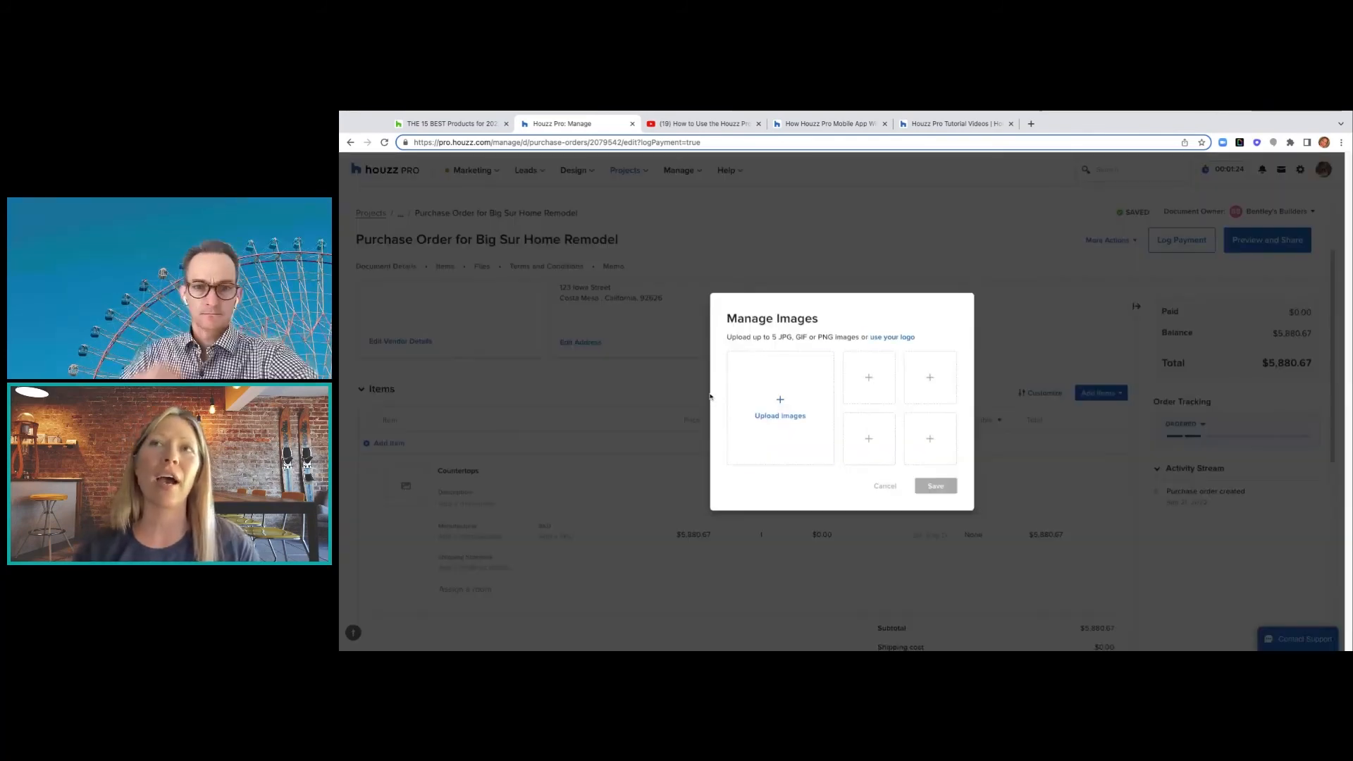
left_click(886, 486)
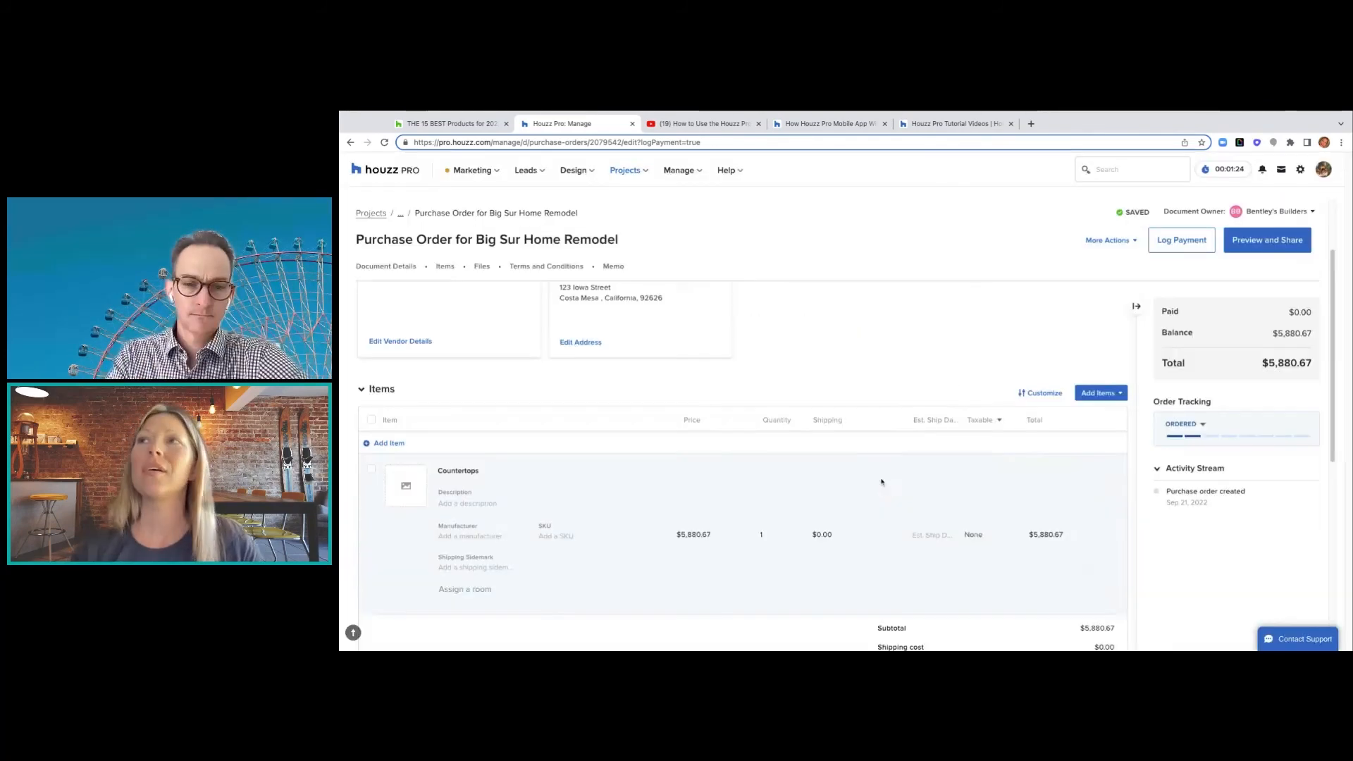
scroll(1115, 297, "up", 3)
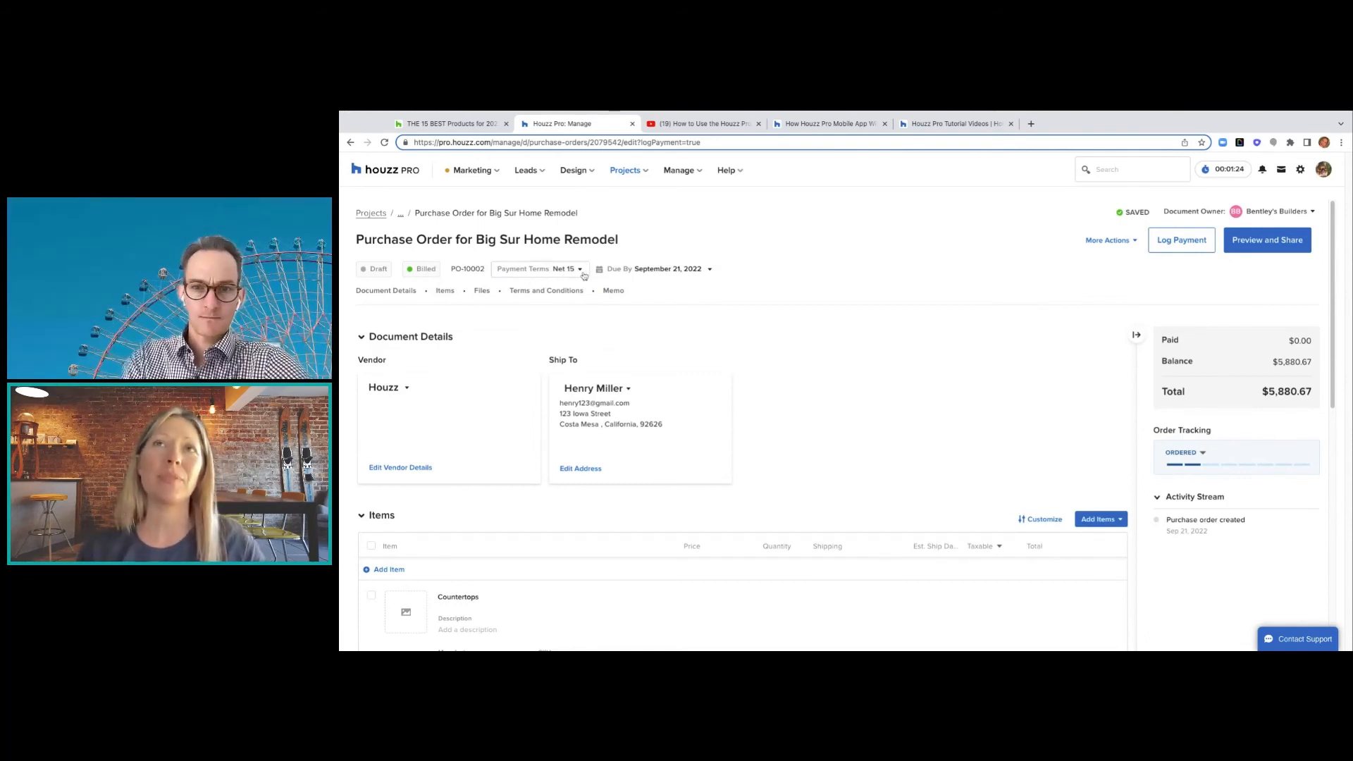
- Return to Big Sur Home Remodel's Purchase Orders and launch the client dashboard preview
left_click(400, 214)
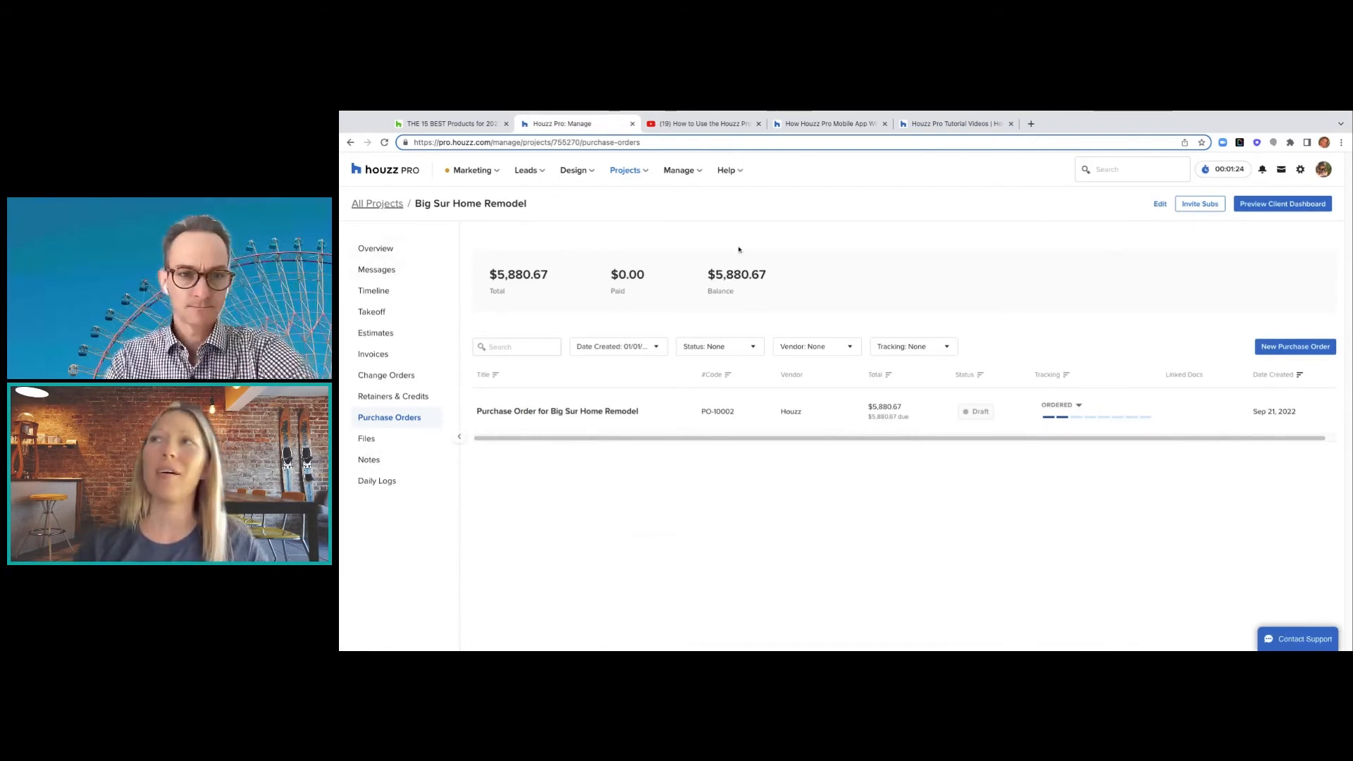
left_click(1263, 203)
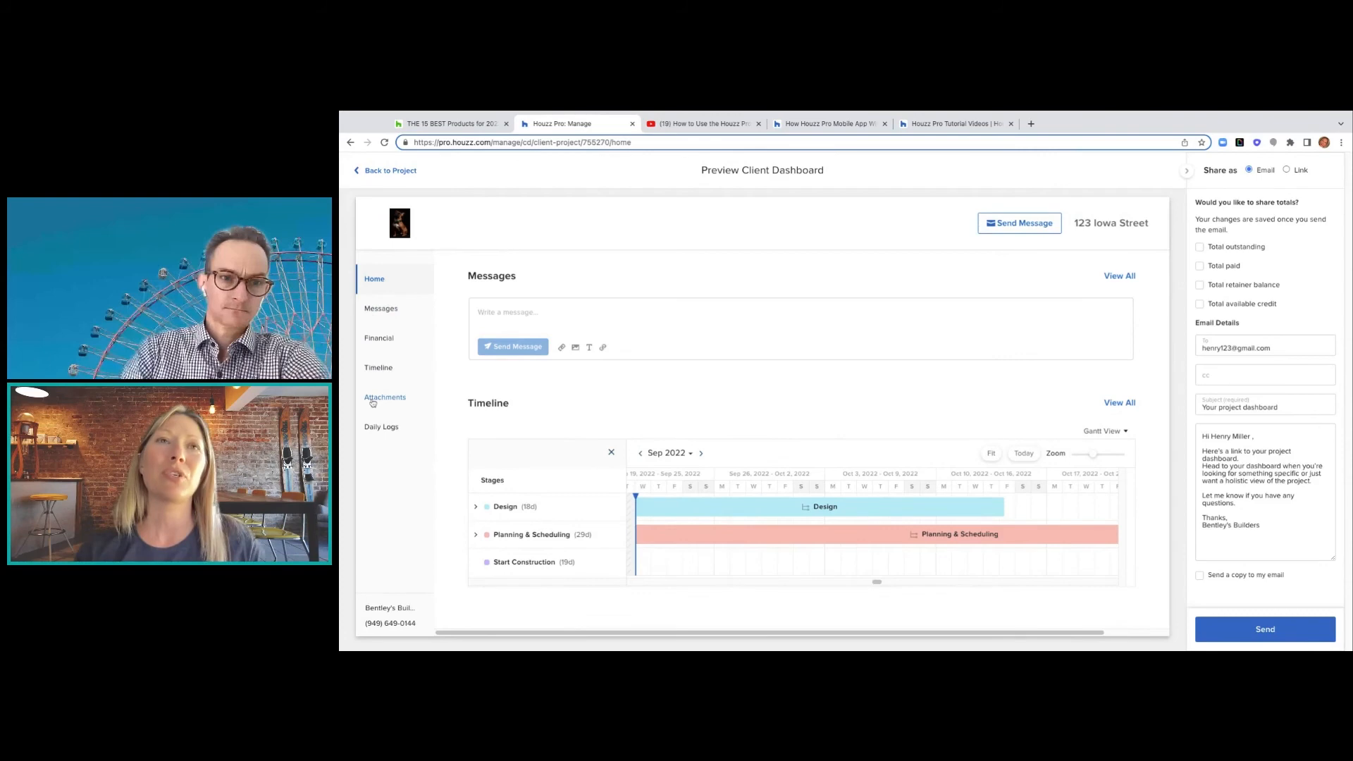
- Browse the client preview's Attachments and Daily Logs, then go back to the project's Purchase Orders
left_click(373, 404)
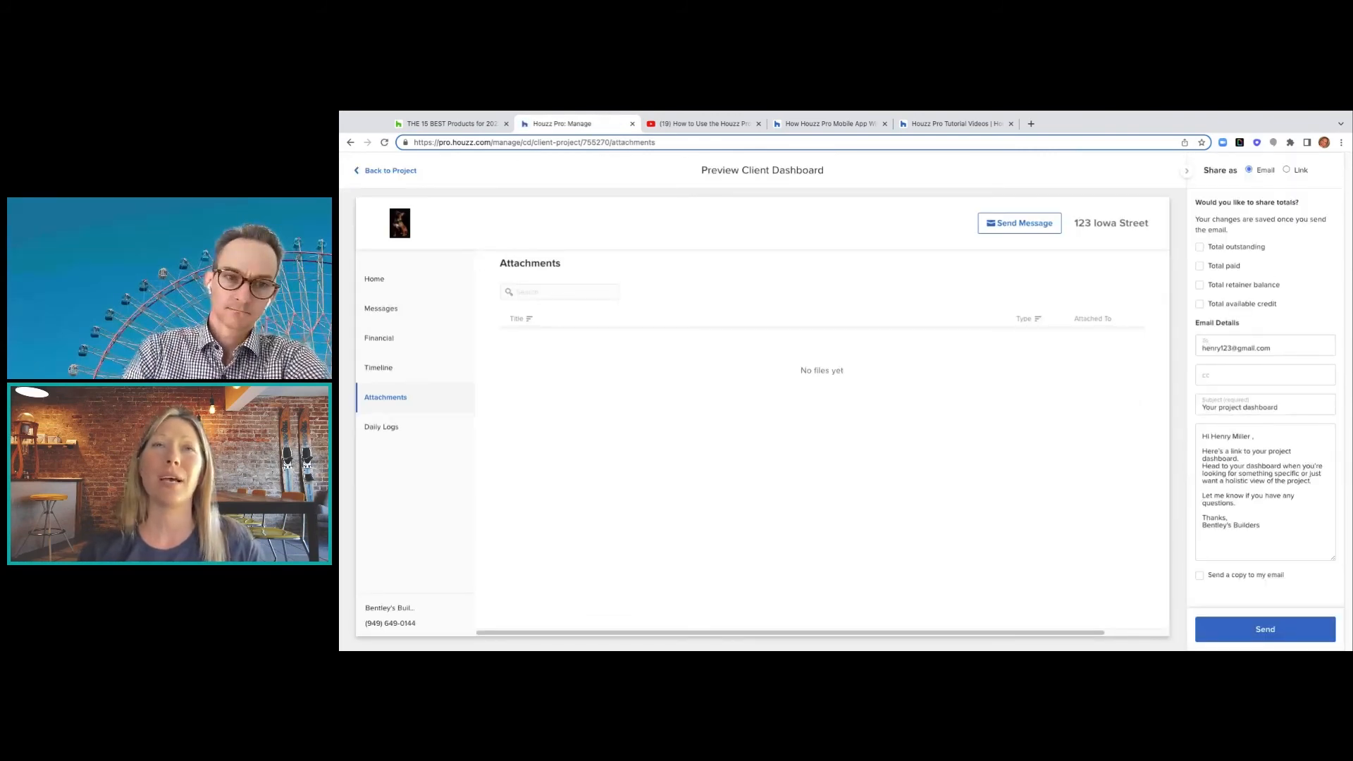
left_click(369, 432)
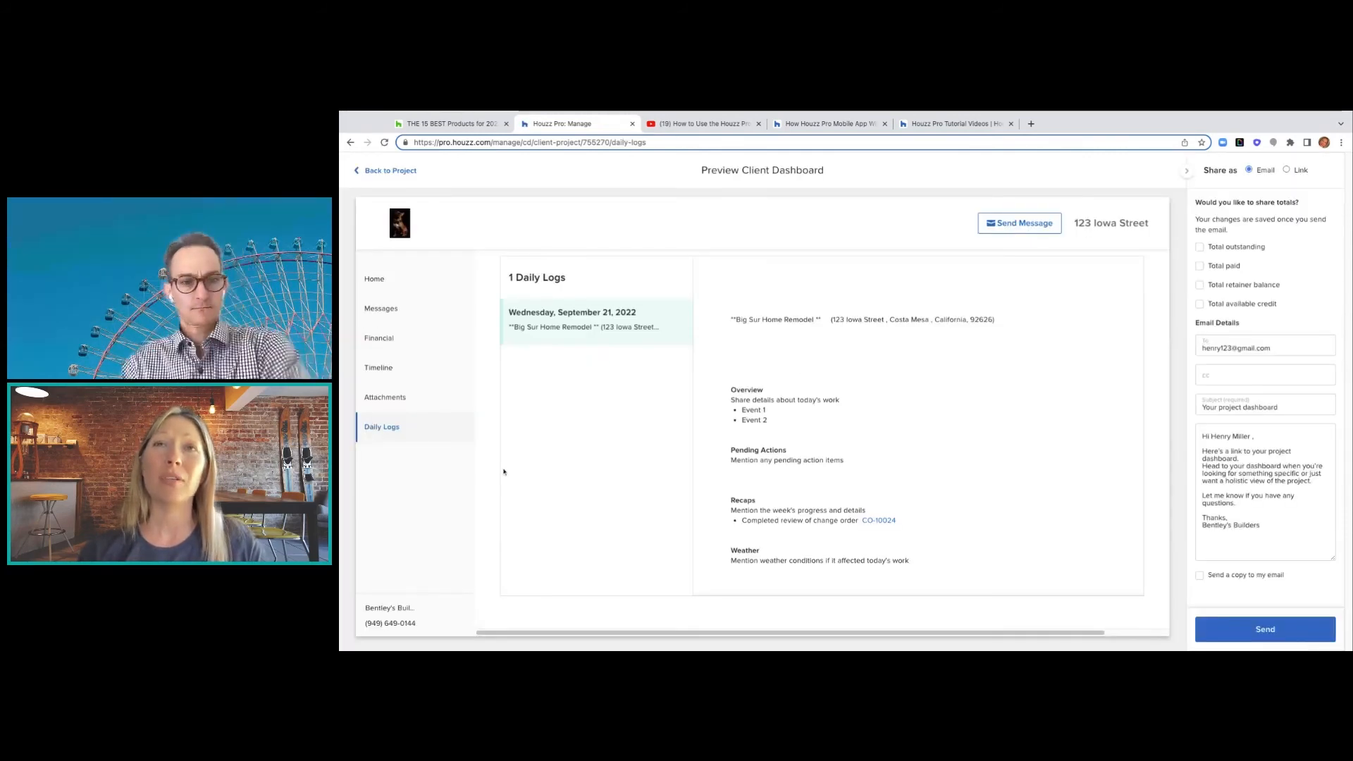
scroll(831, 526, "down", 2)
scroll(831, 526, "down", 1)
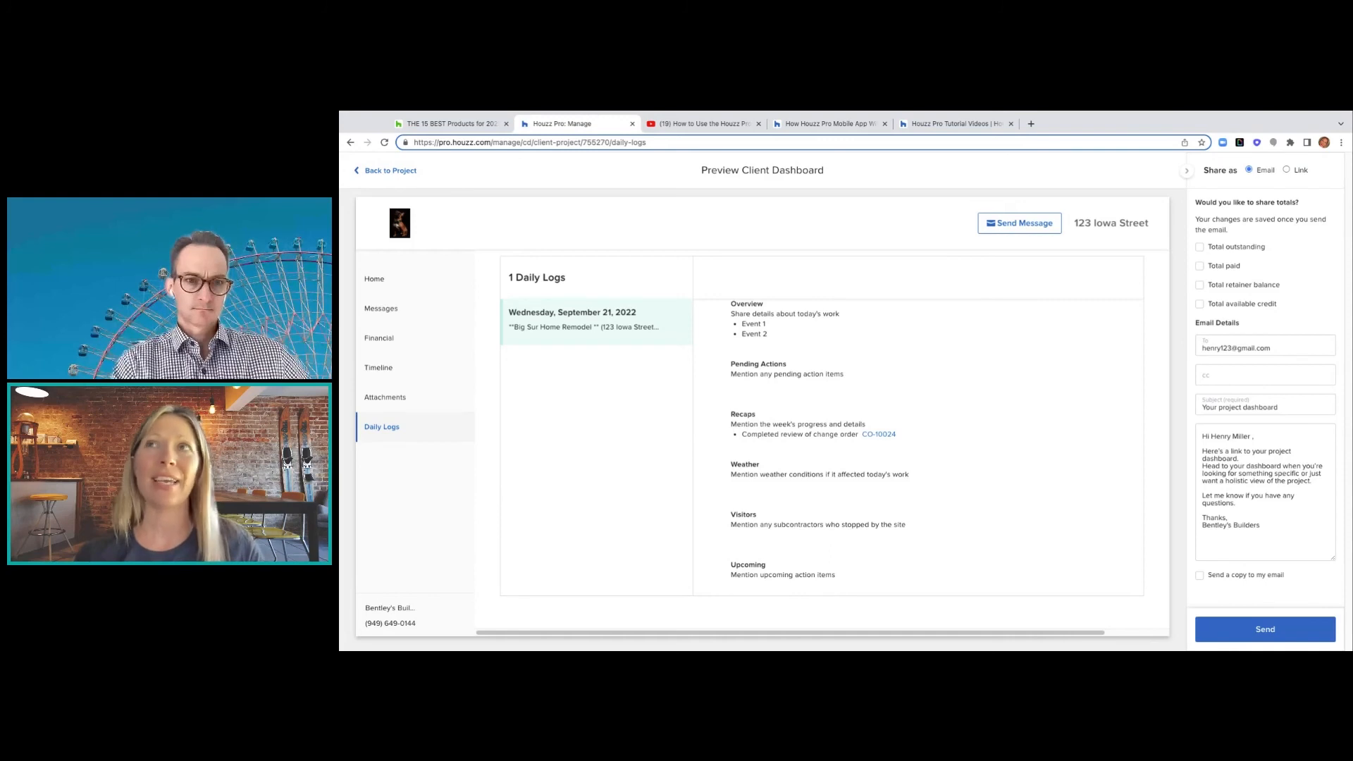
left_click(411, 178)
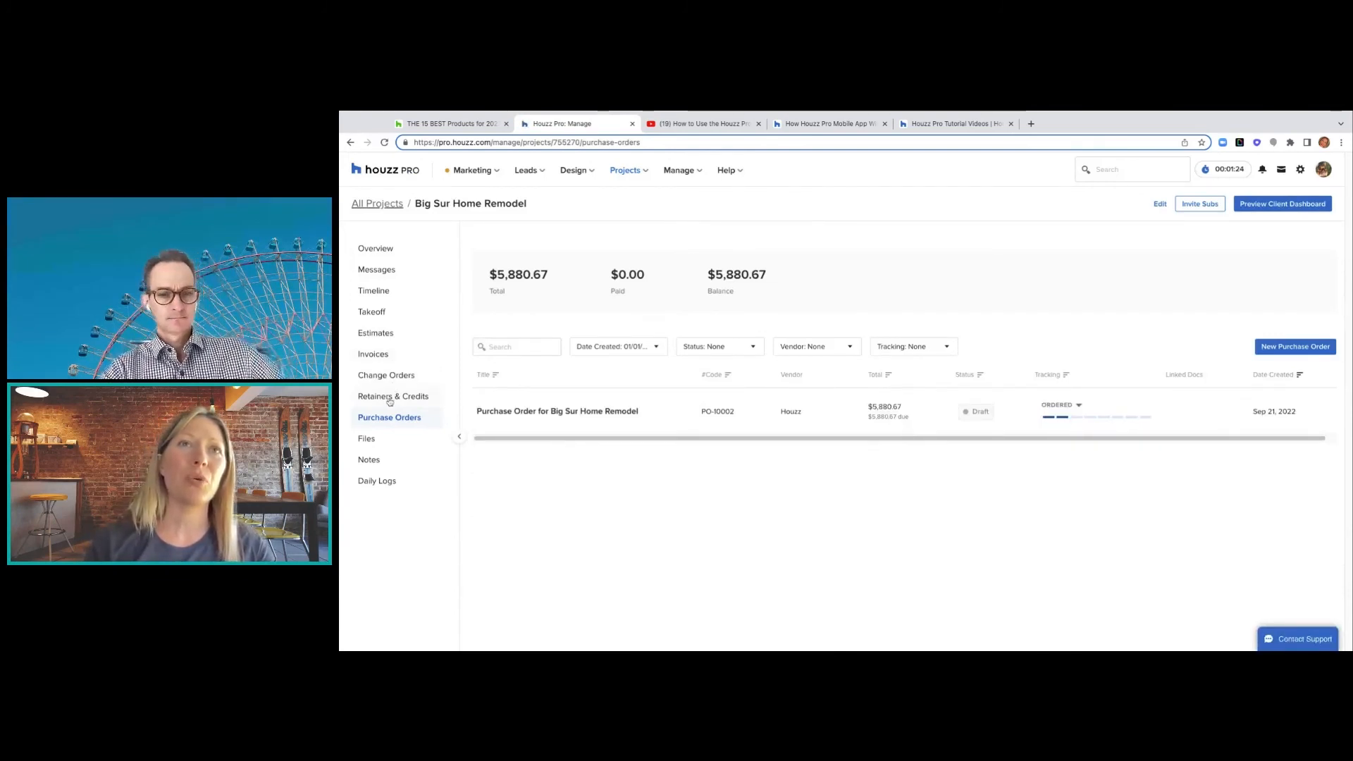
left_click(389, 399)
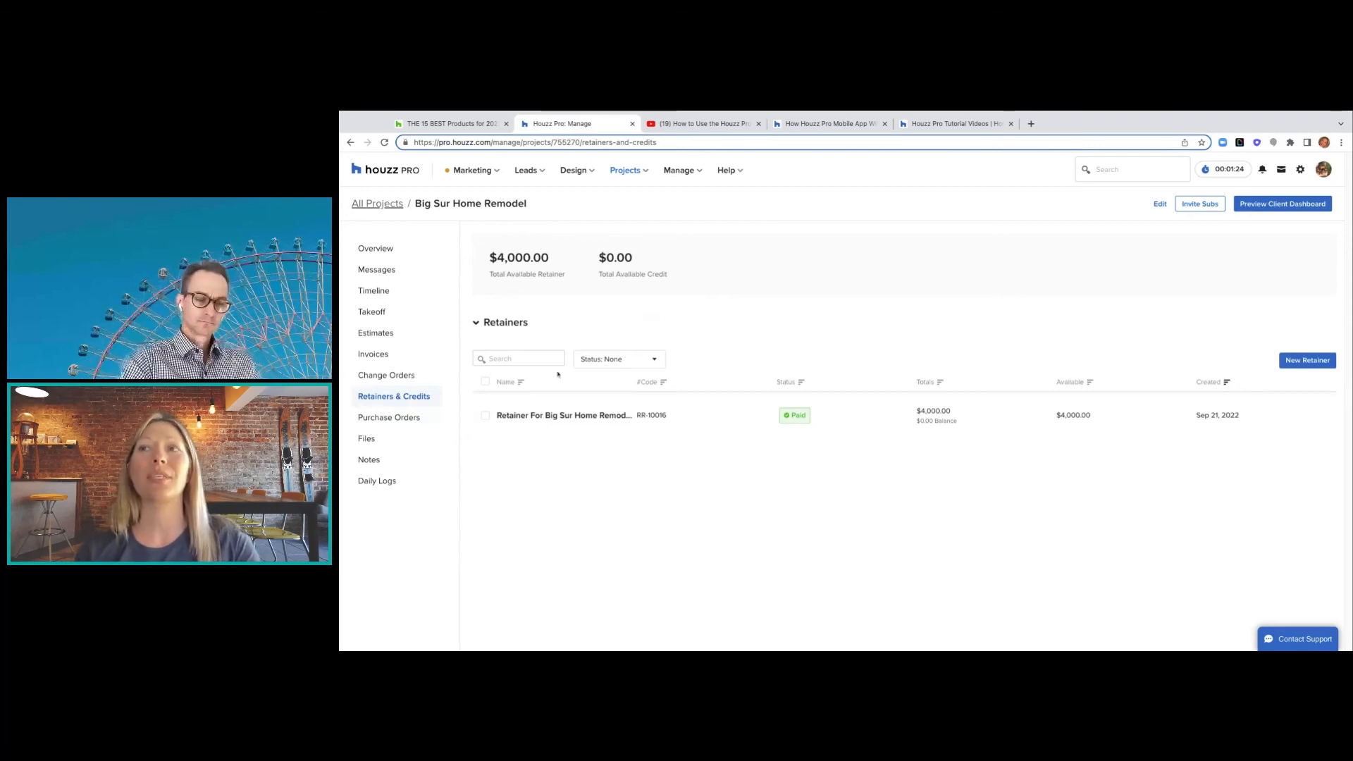
left_click(406, 419)
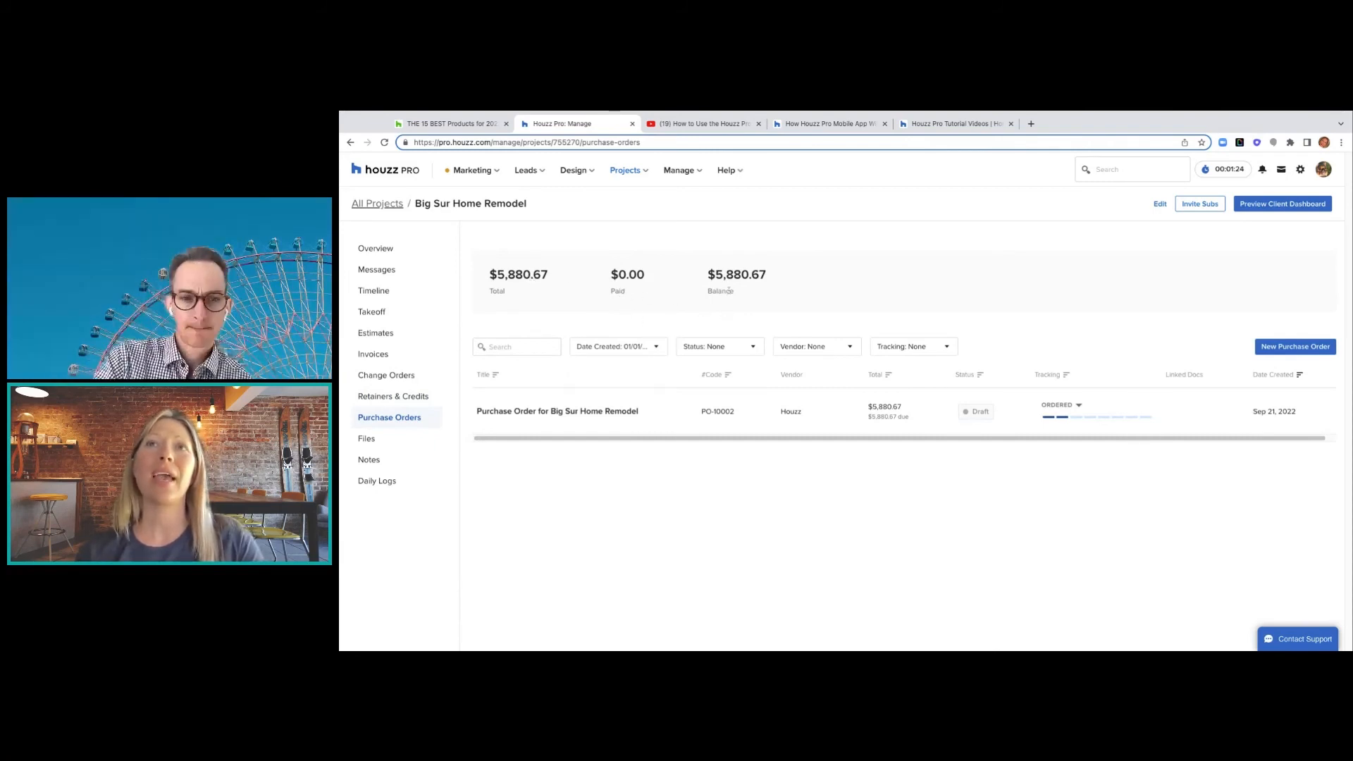
- Show the Date Created, Status, Vendor and Tracking filter choices above the purchase orders table
left_click(661, 347)
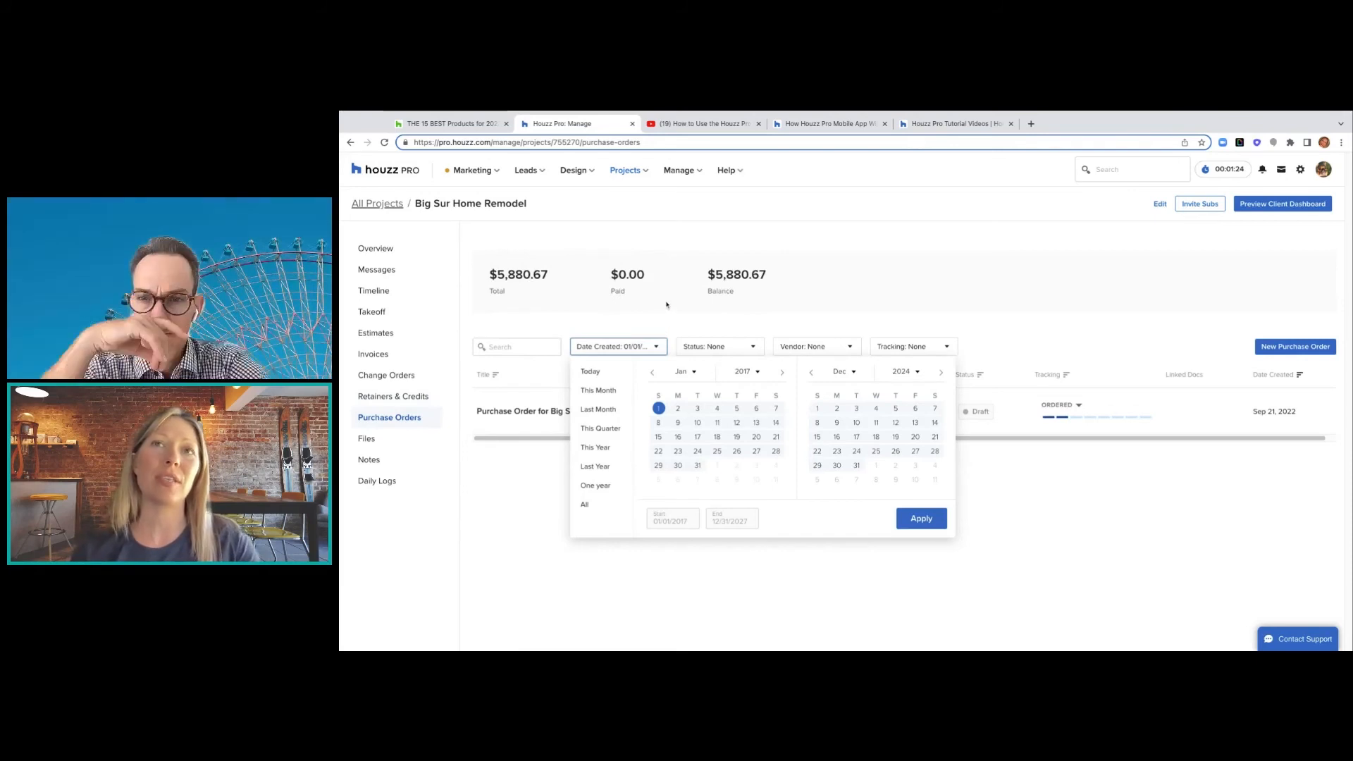
left_click(664, 316)
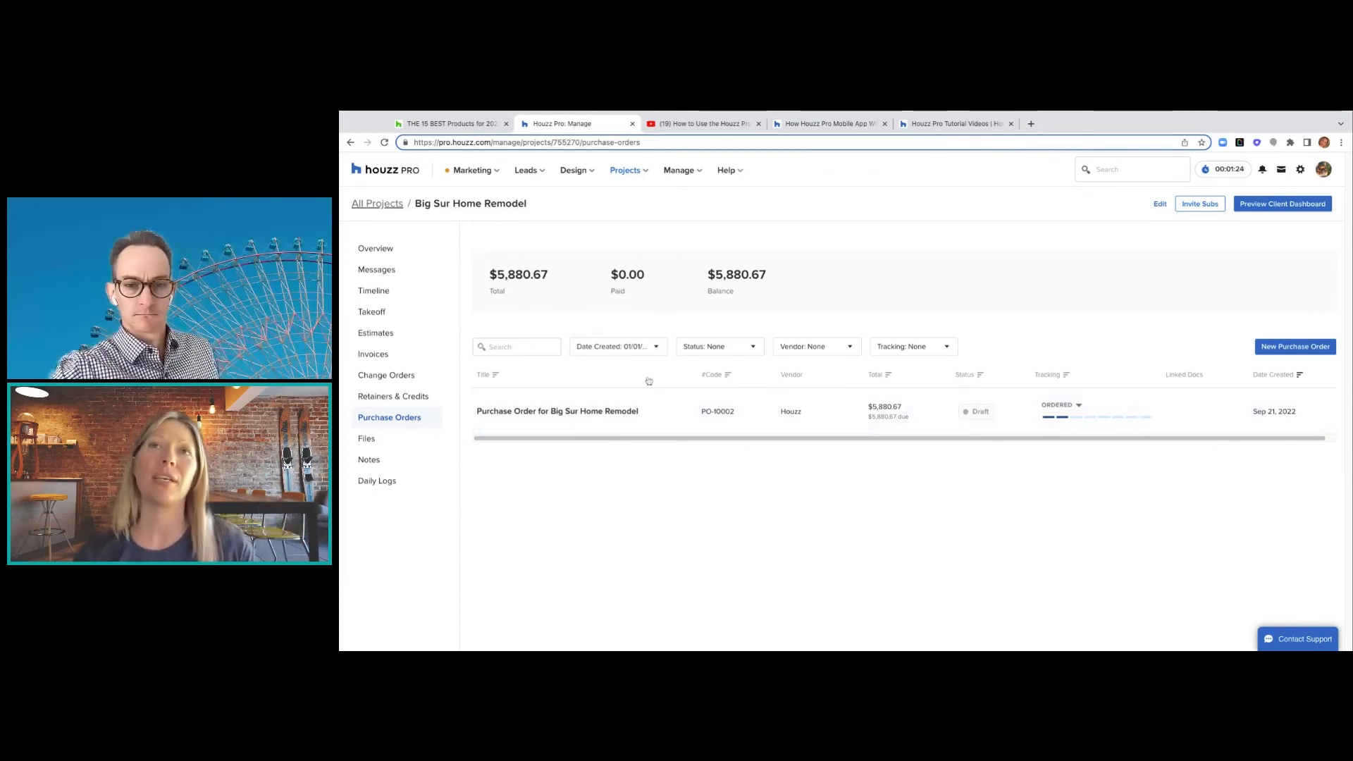
left_click(657, 350)
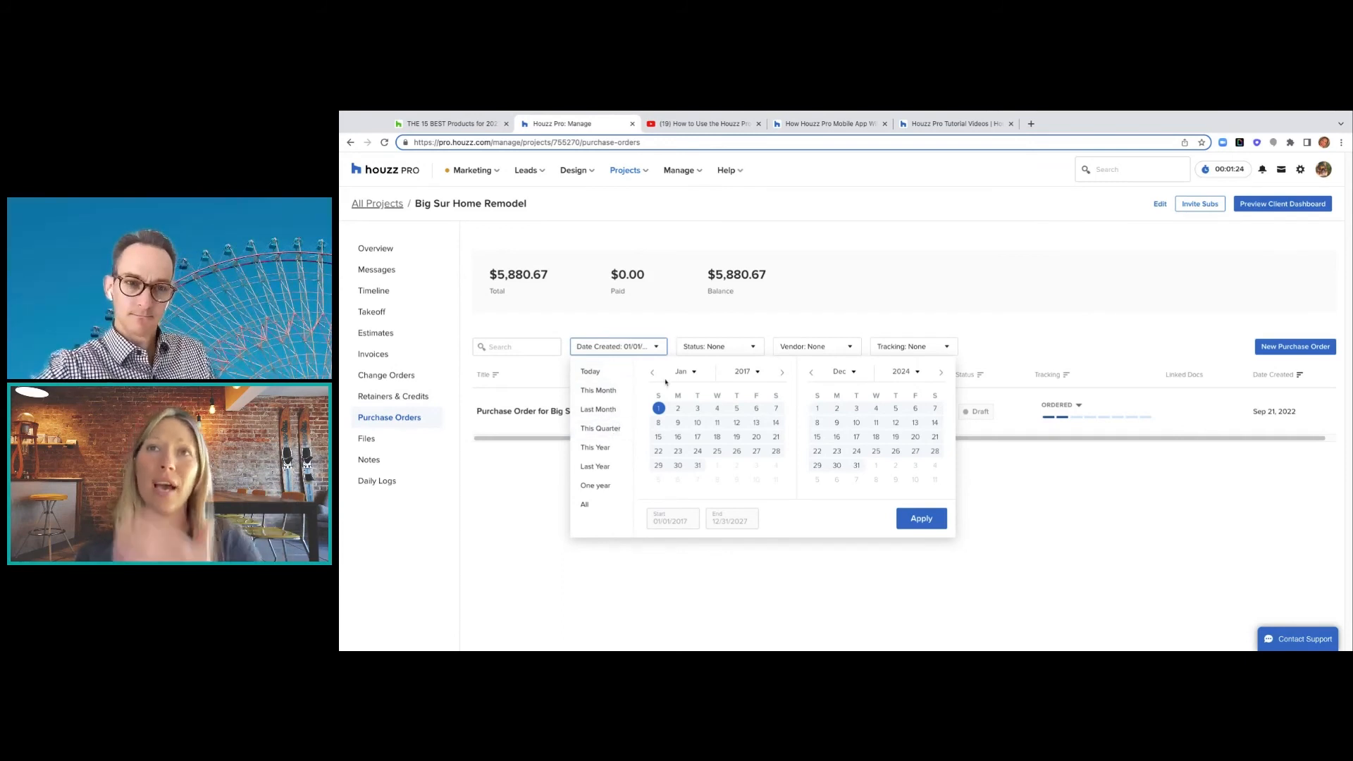
left_click(753, 346)
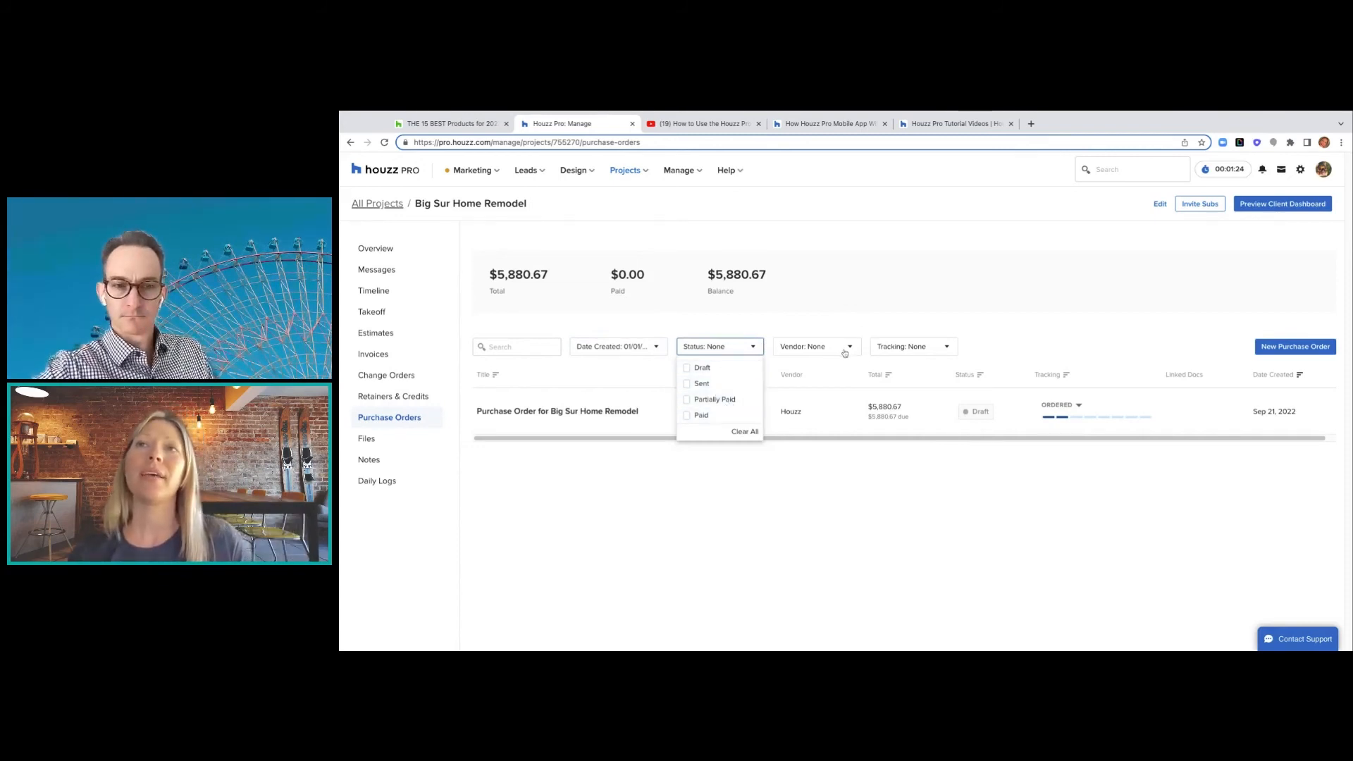
left_click(817, 346)
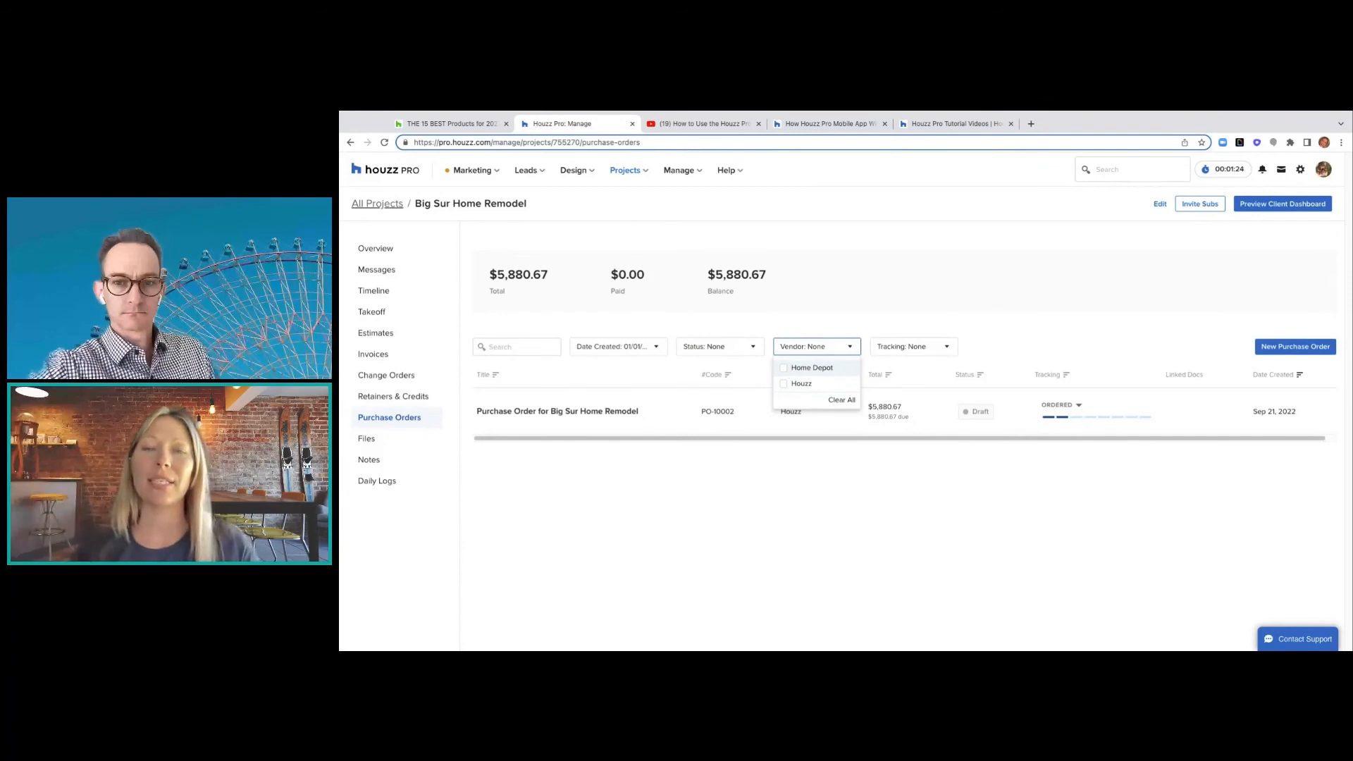
left_click(941, 350)
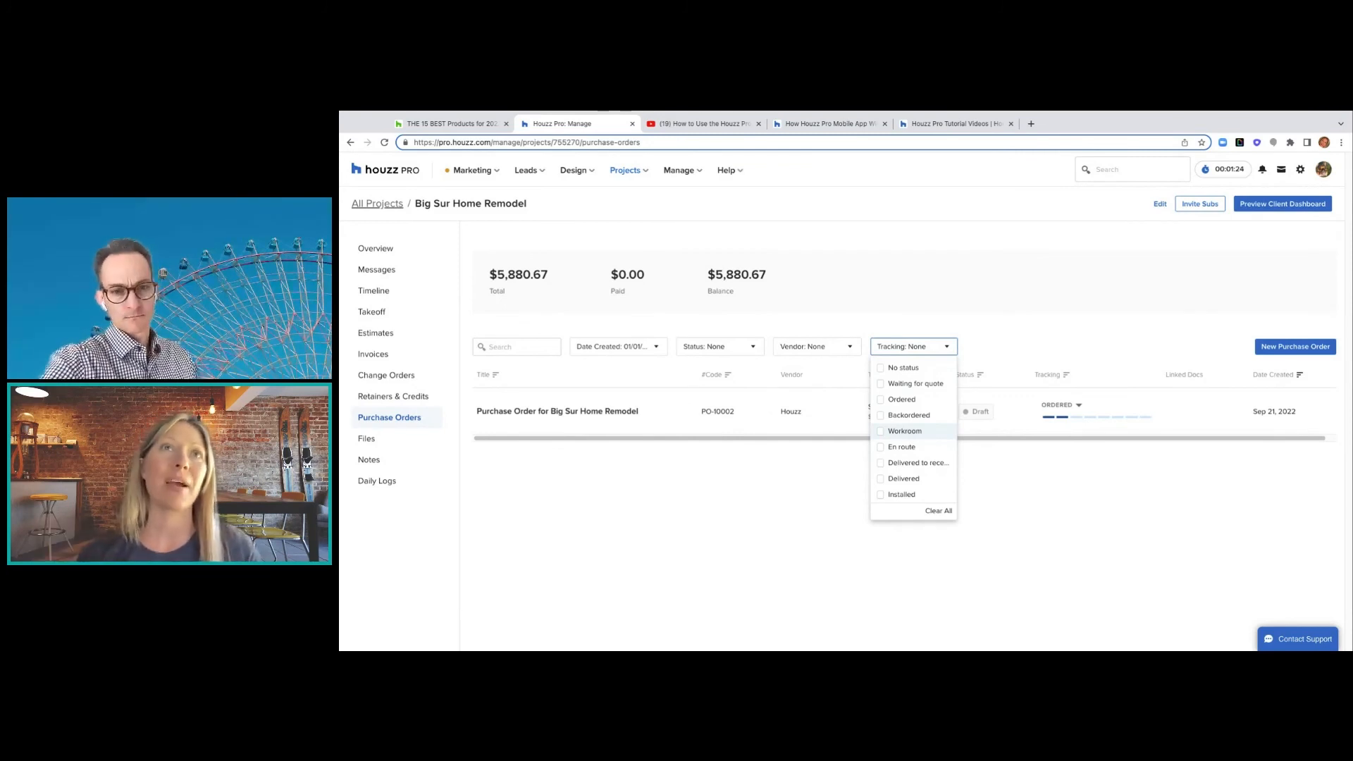
- Bring up Big Sur Home Remodel's Overview and look through Messages, Tasks and Upcoming Events
left_click(378, 249)
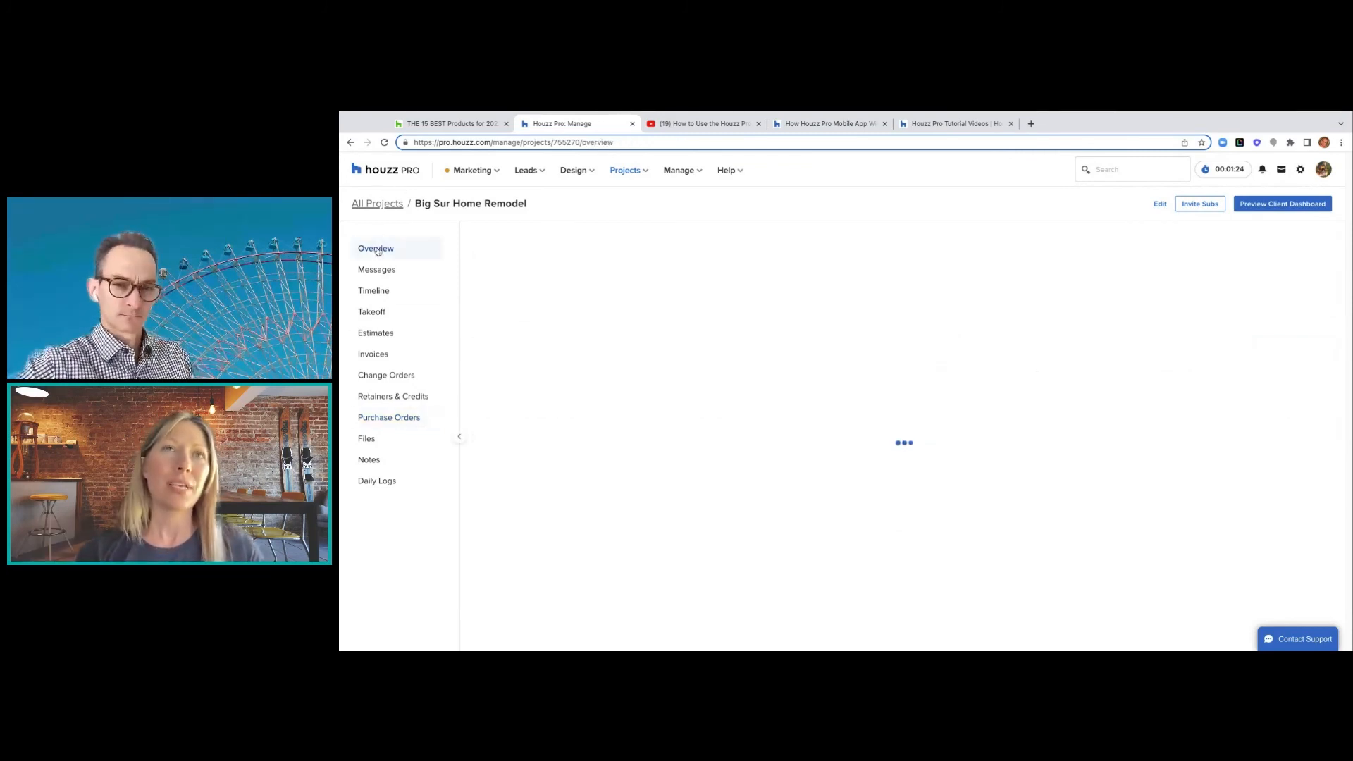
scroll(562, 378, "down", 2)
scroll(562, 378, "down", 3)
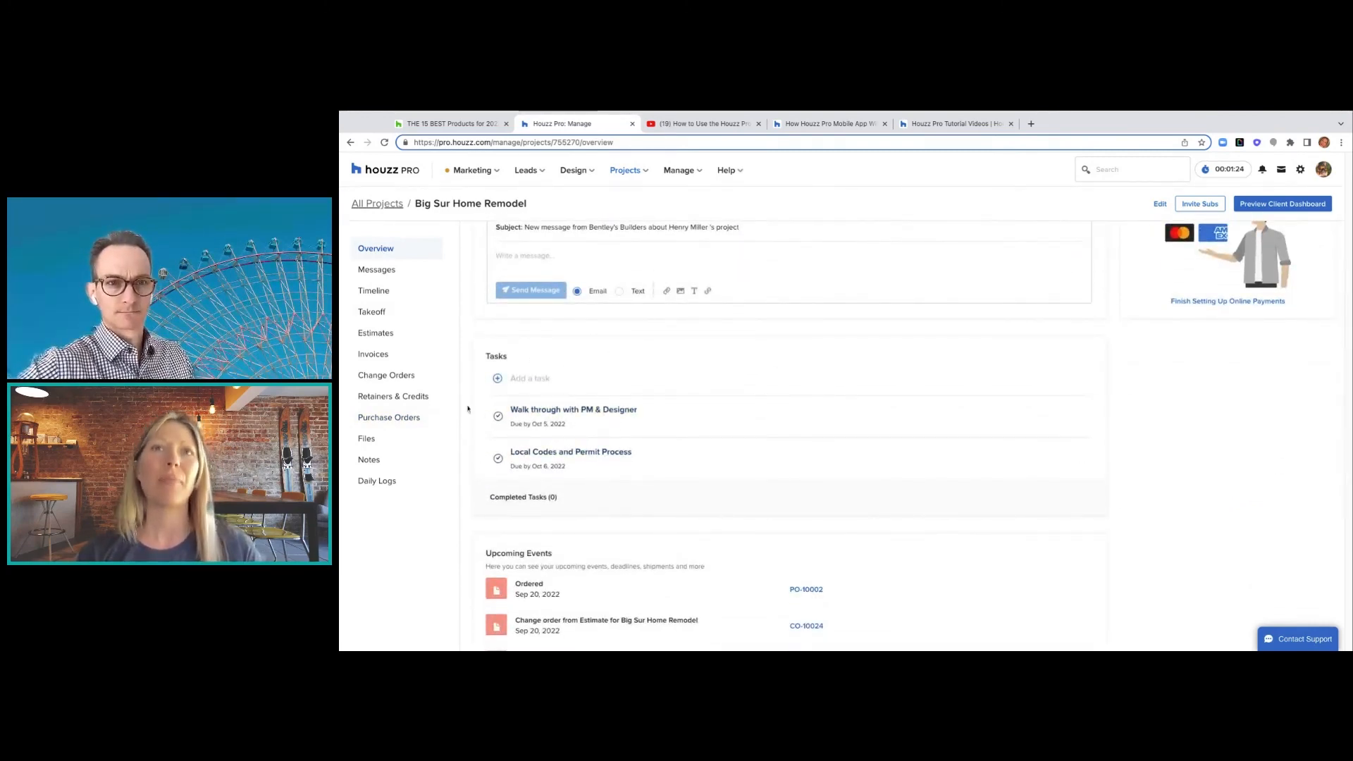
scroll(511, 426, "up", 3)
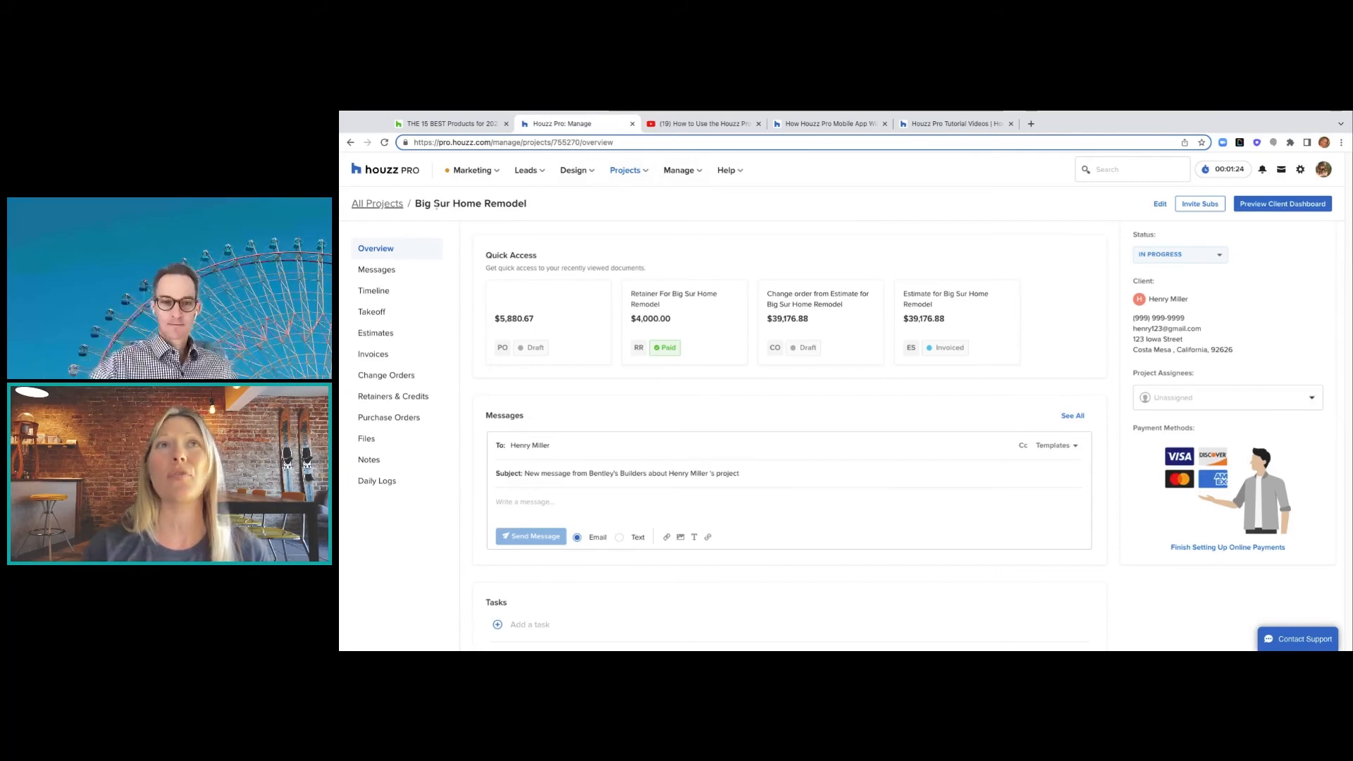
- Go to the All Projects list, then show the Manage and Help menus
left_click(388, 208)
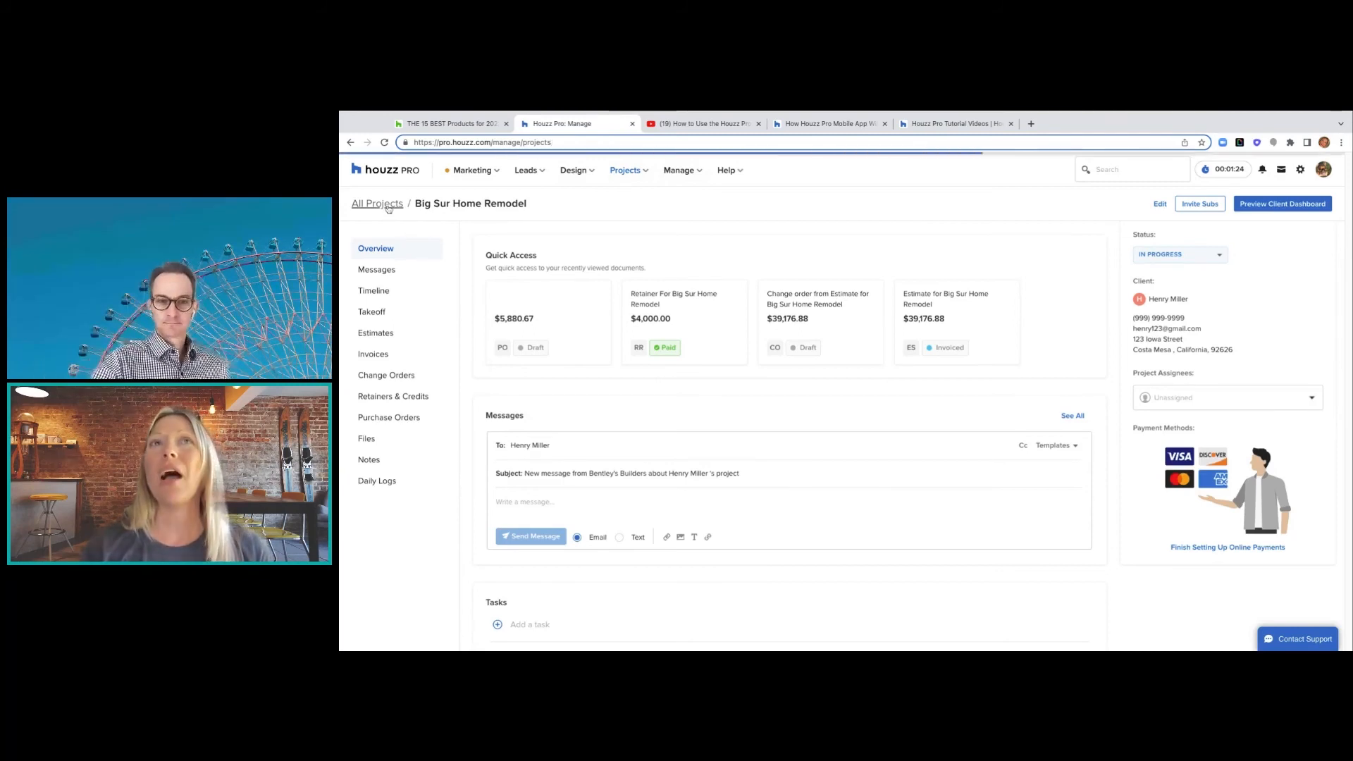
left_click(700, 176)
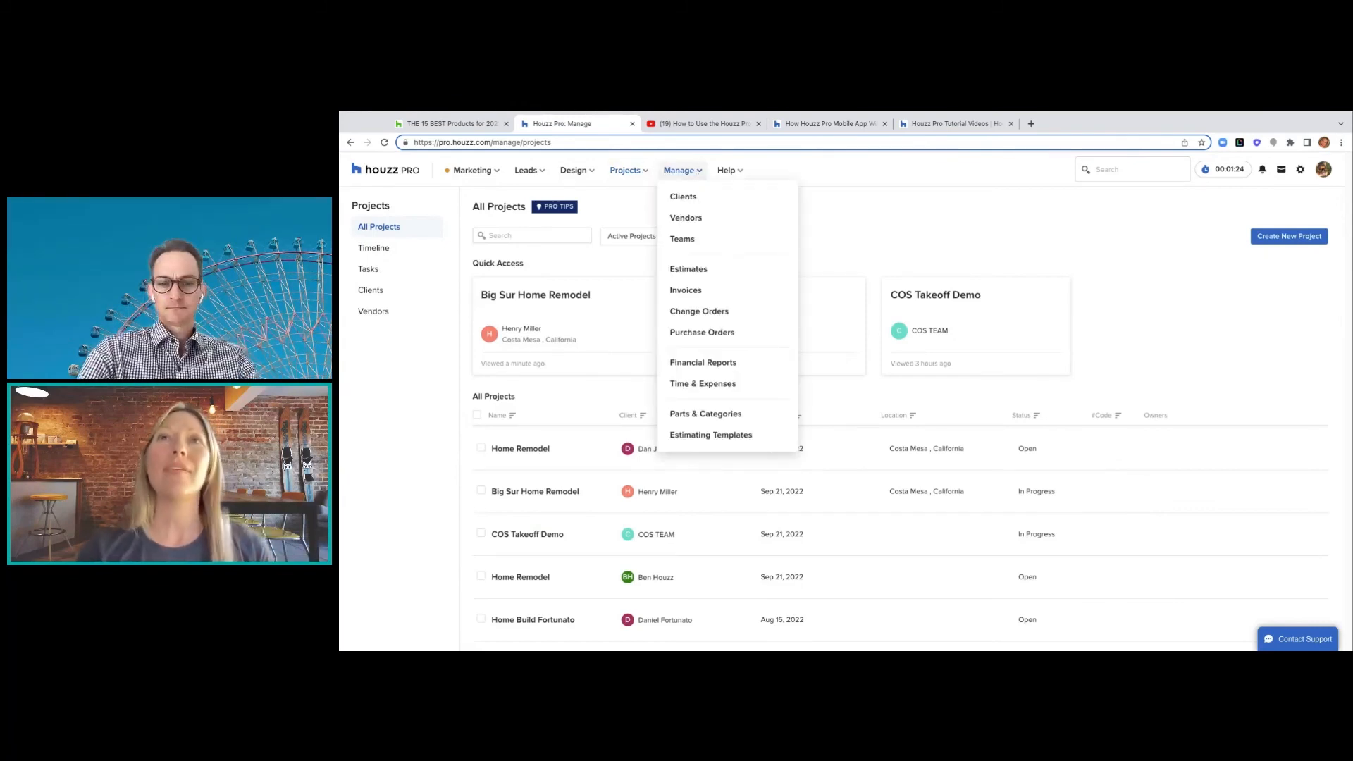
left_click(748, 170)
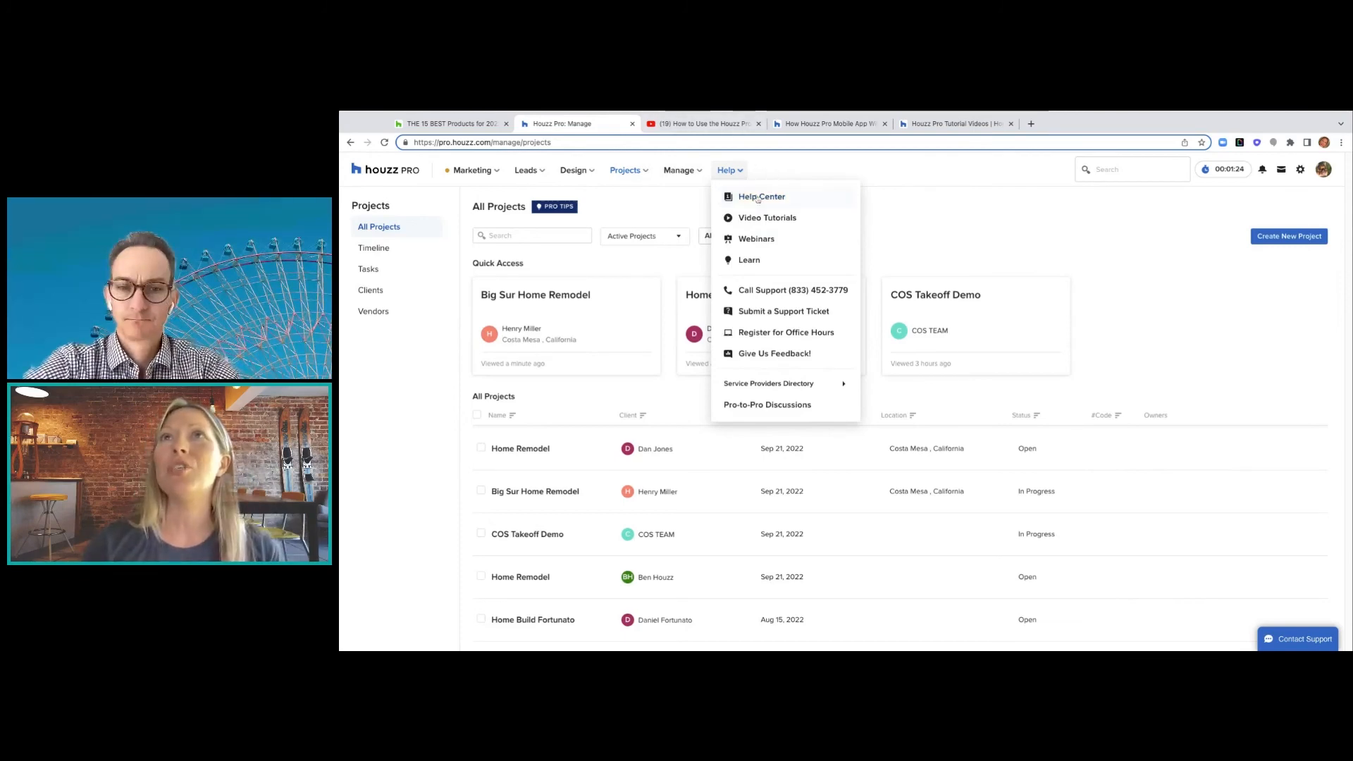
- Go to Help > Video Tutorials and browse the Estimates & Proposals tutorial videos
left_click(759, 221)
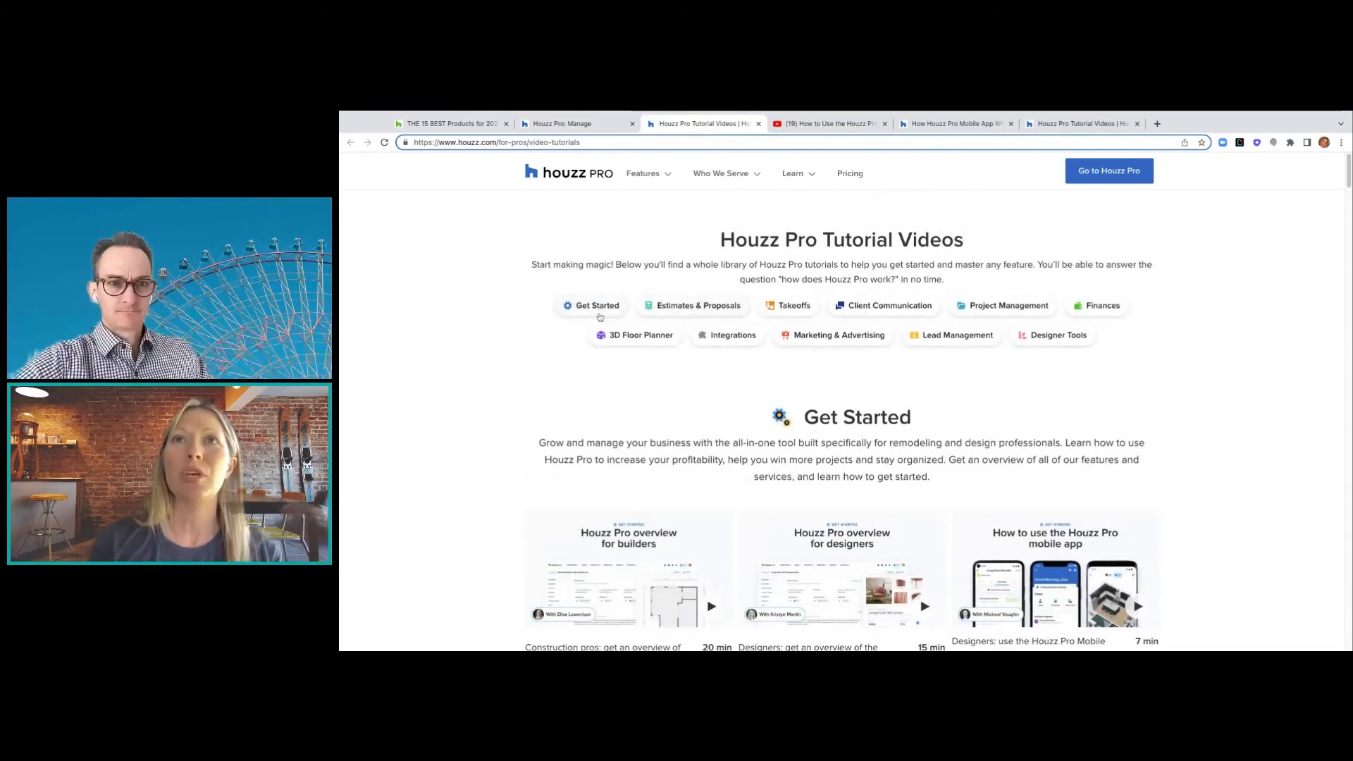
left_click(662, 310)
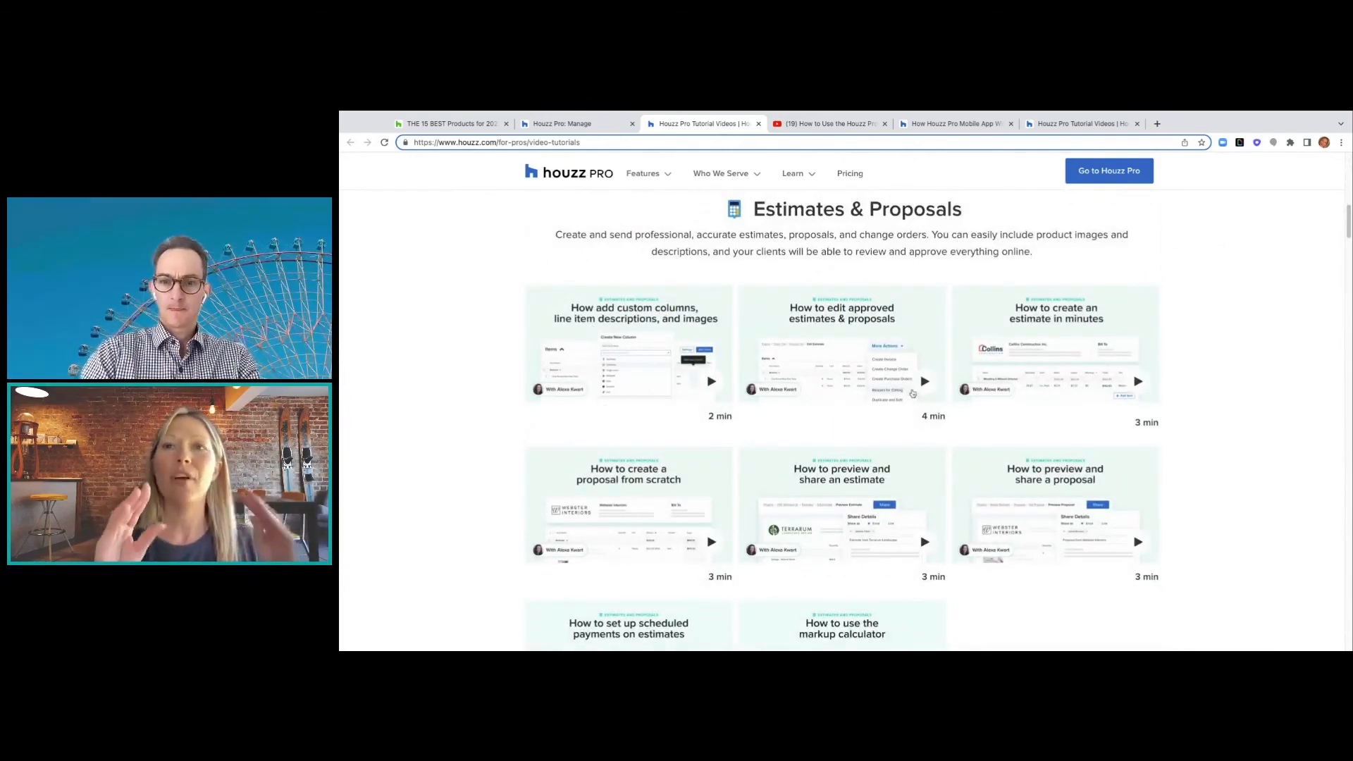
scroll(694, 428, "down", 3)
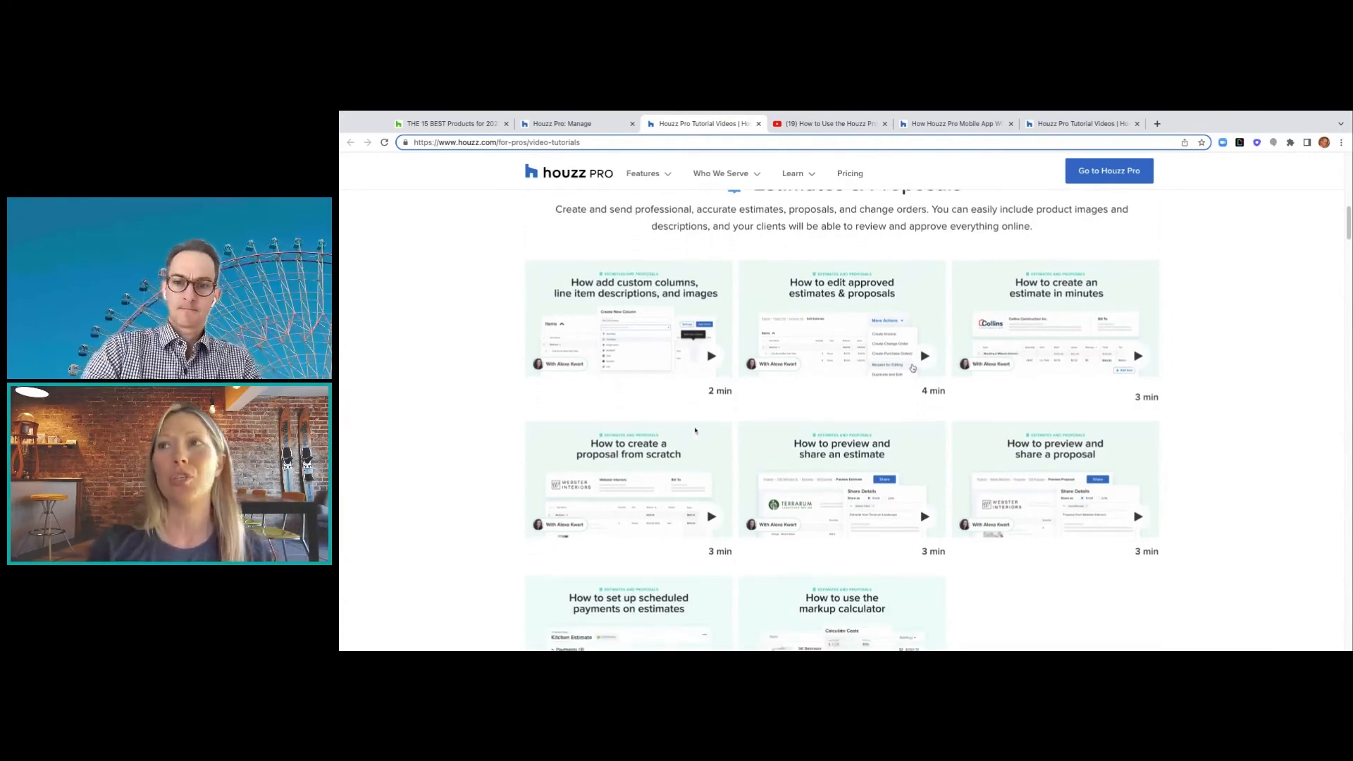
scroll(695, 430, "up", 2)
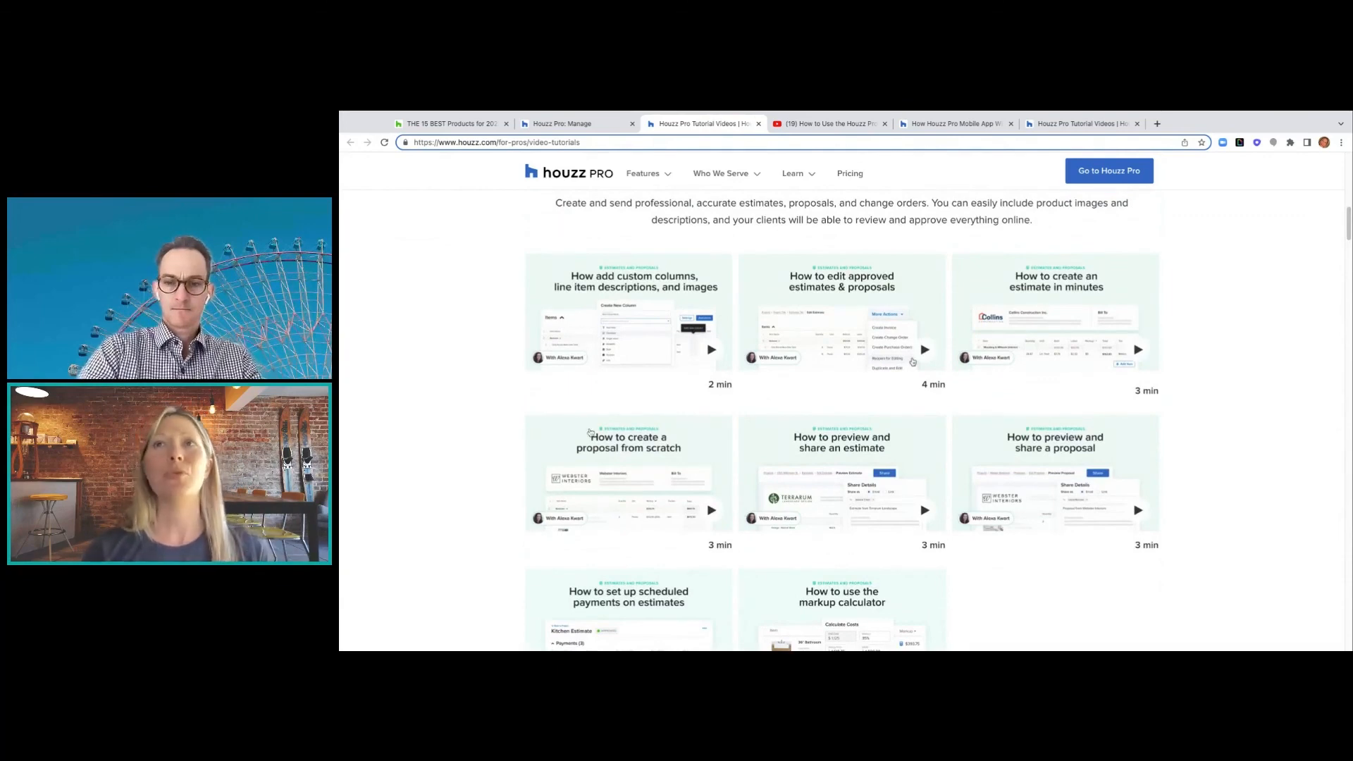
scroll(593, 422, "down", 1)
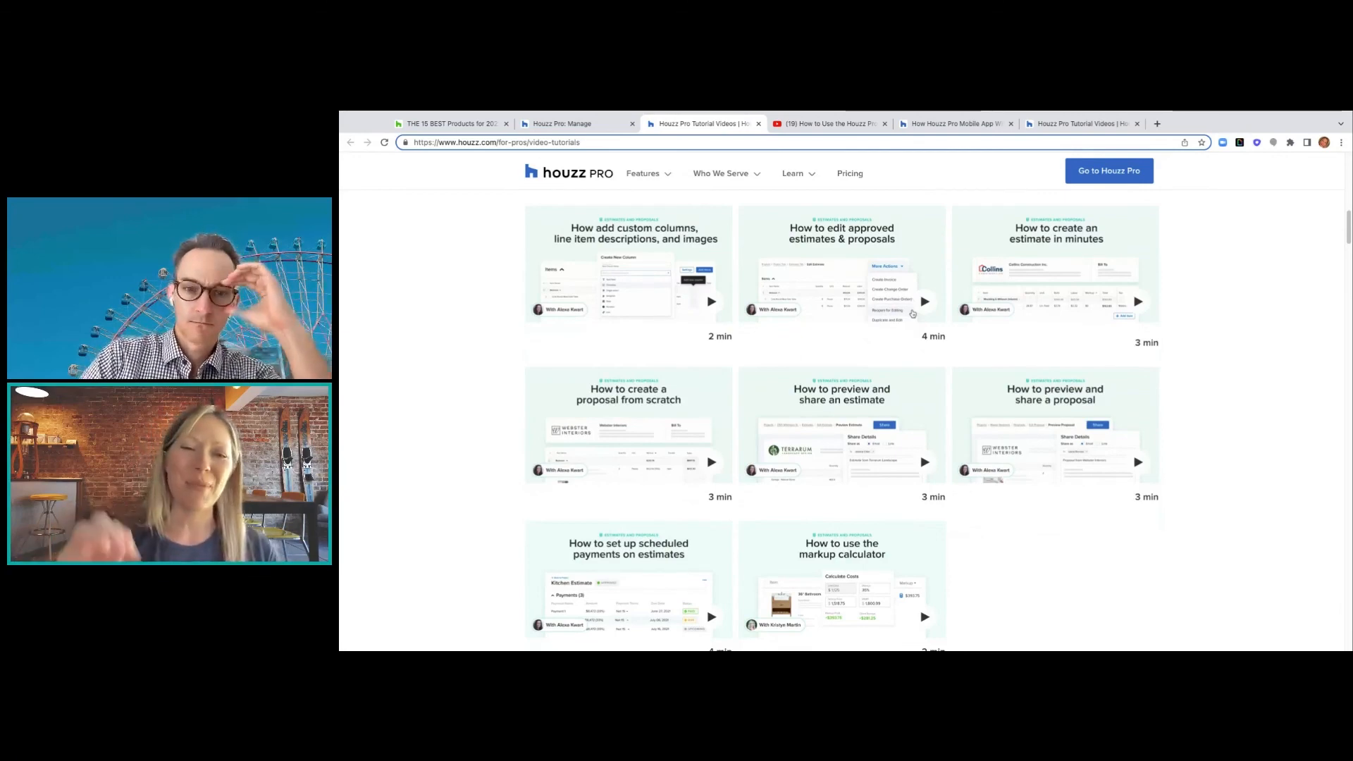
scroll(912, 314, "down", 2)
scroll(912, 314, "up", 8)
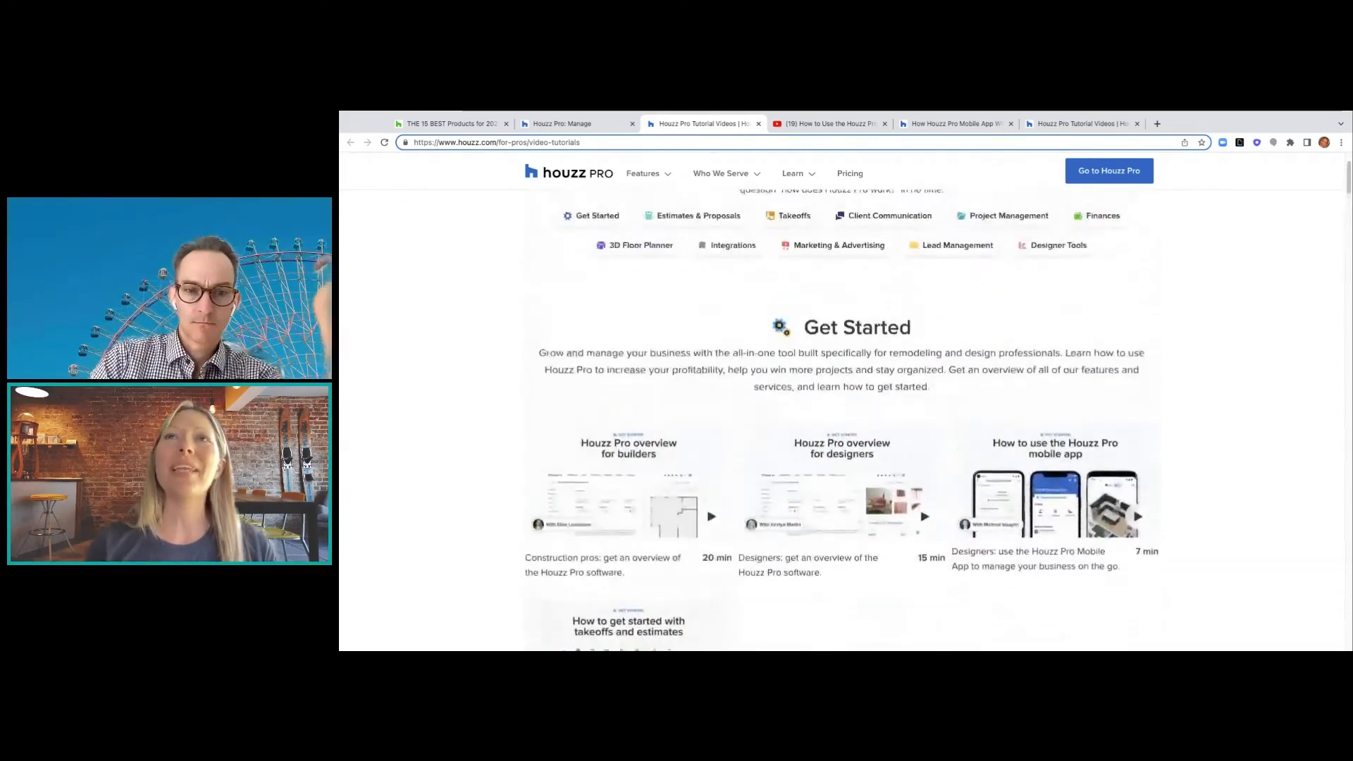
scroll(842, 419, "up", 2)
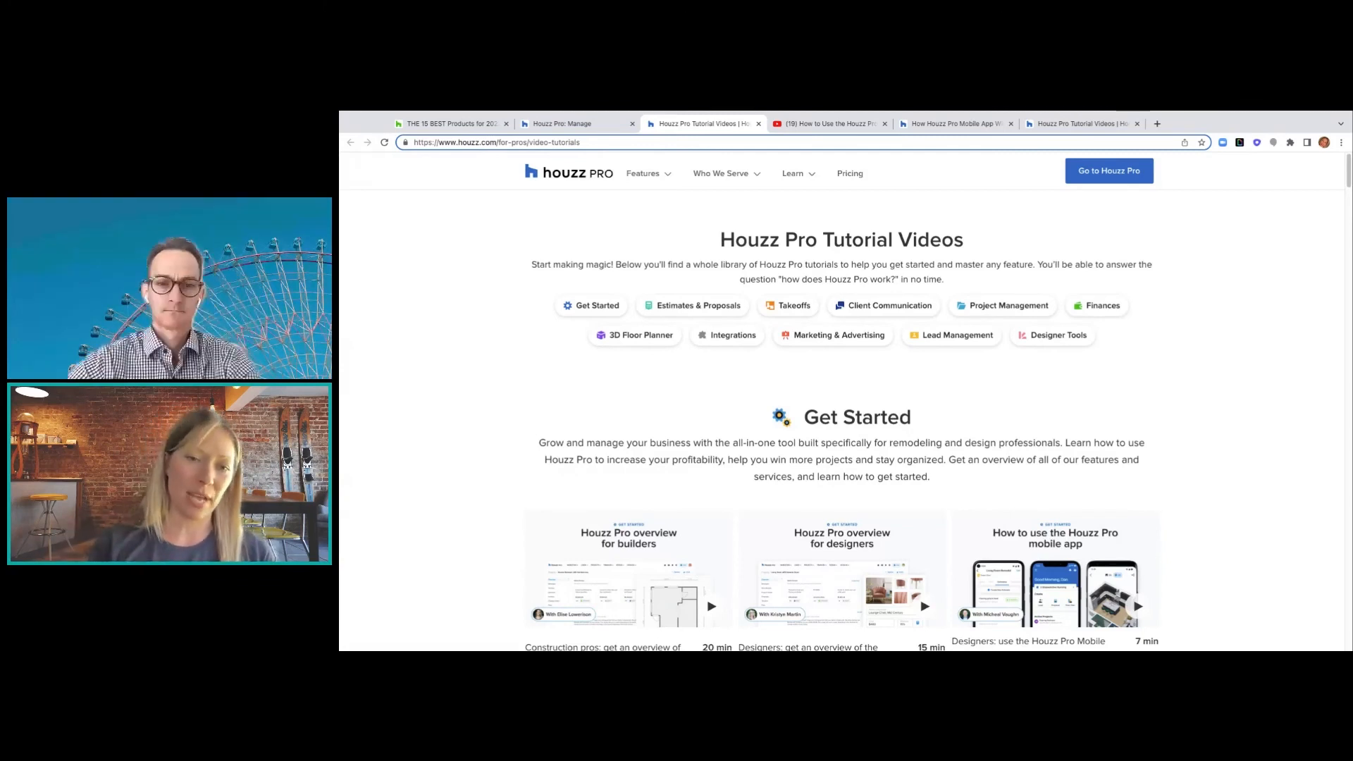
- Play the mobile app demo full screen, pause it at 2:21, then return to Houzz Pro
left_click(823, 124)
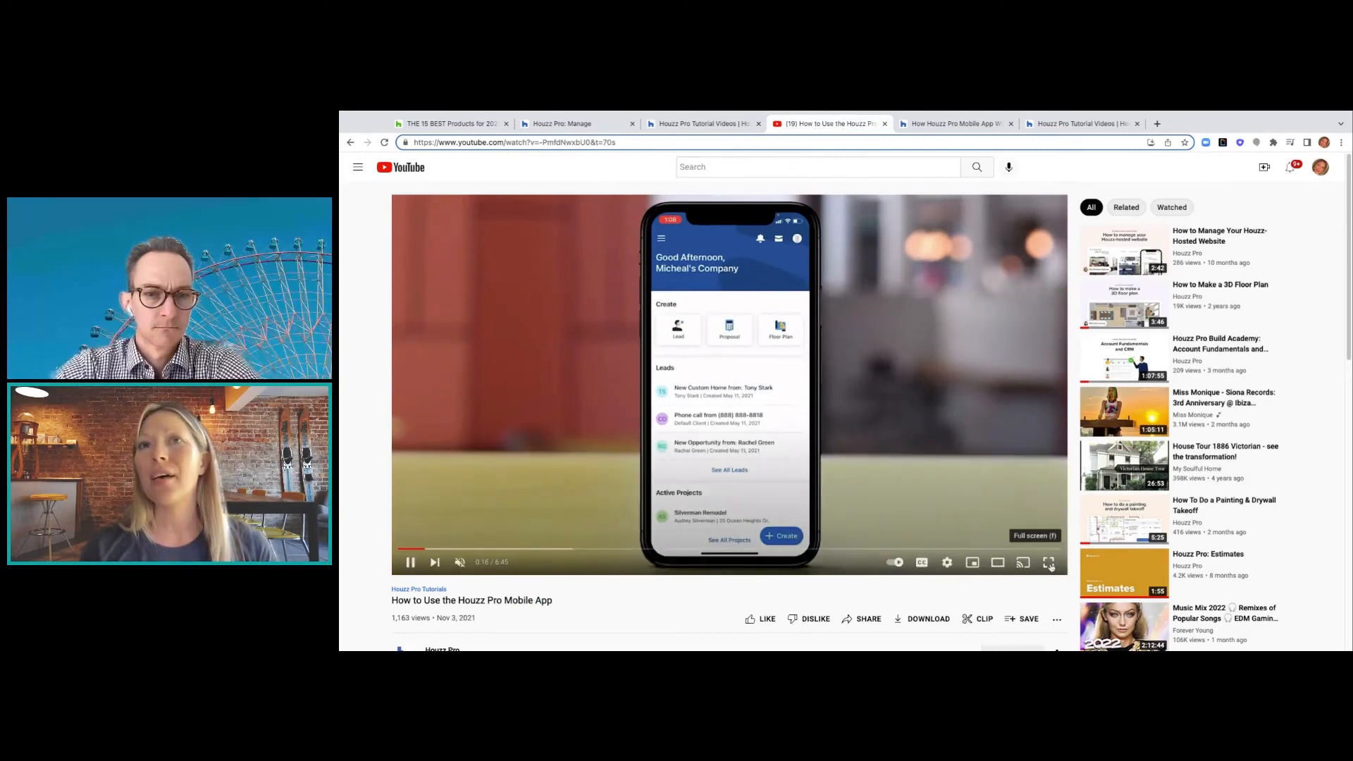
left_click(1049, 562)
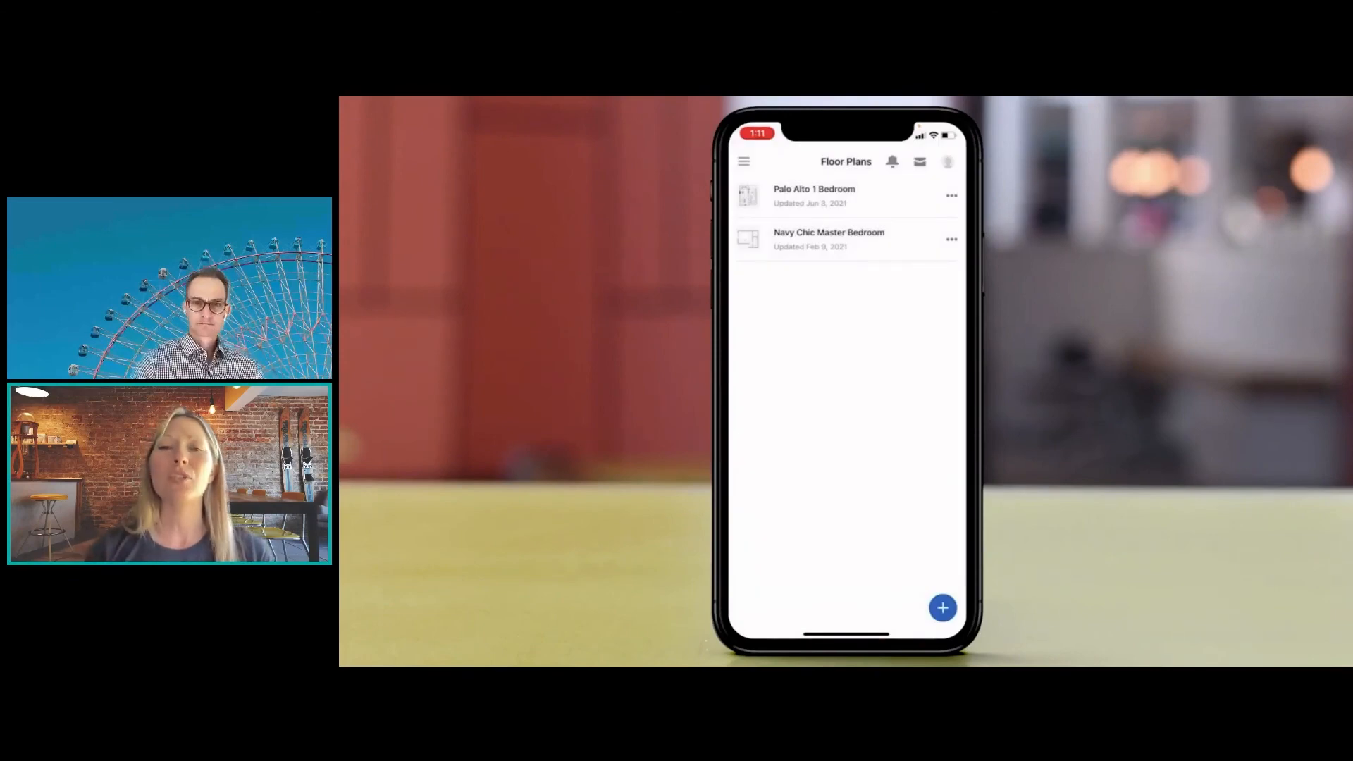
left_click(586, 516)
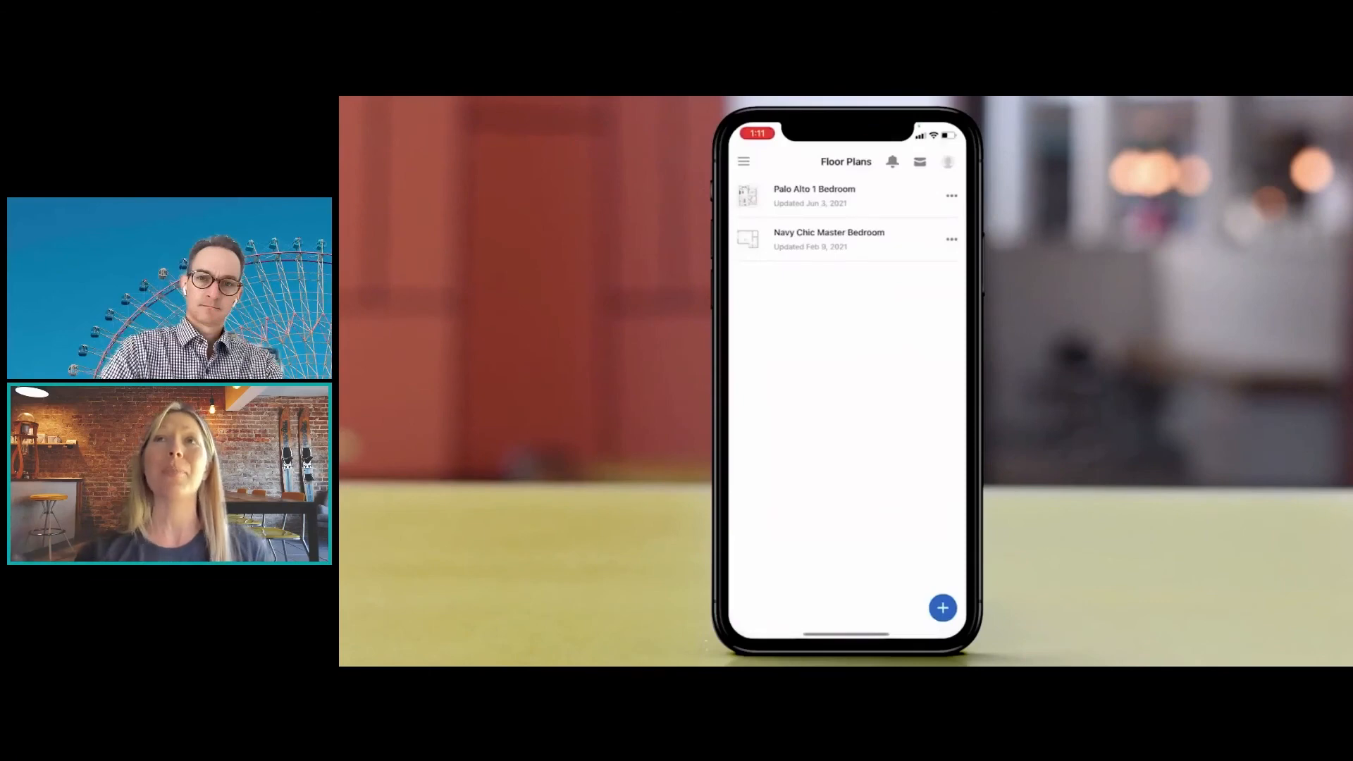
mouse_move(889, 418)
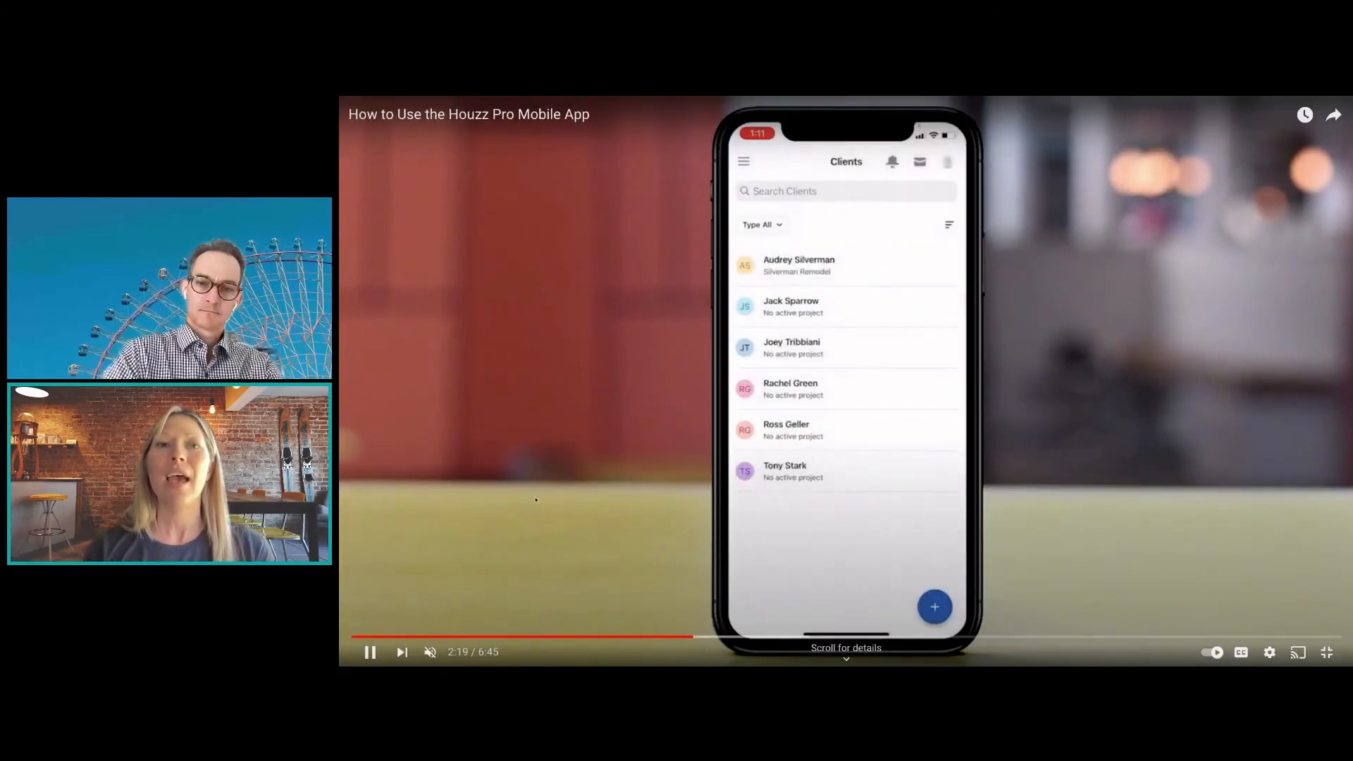
left_click(370, 653)
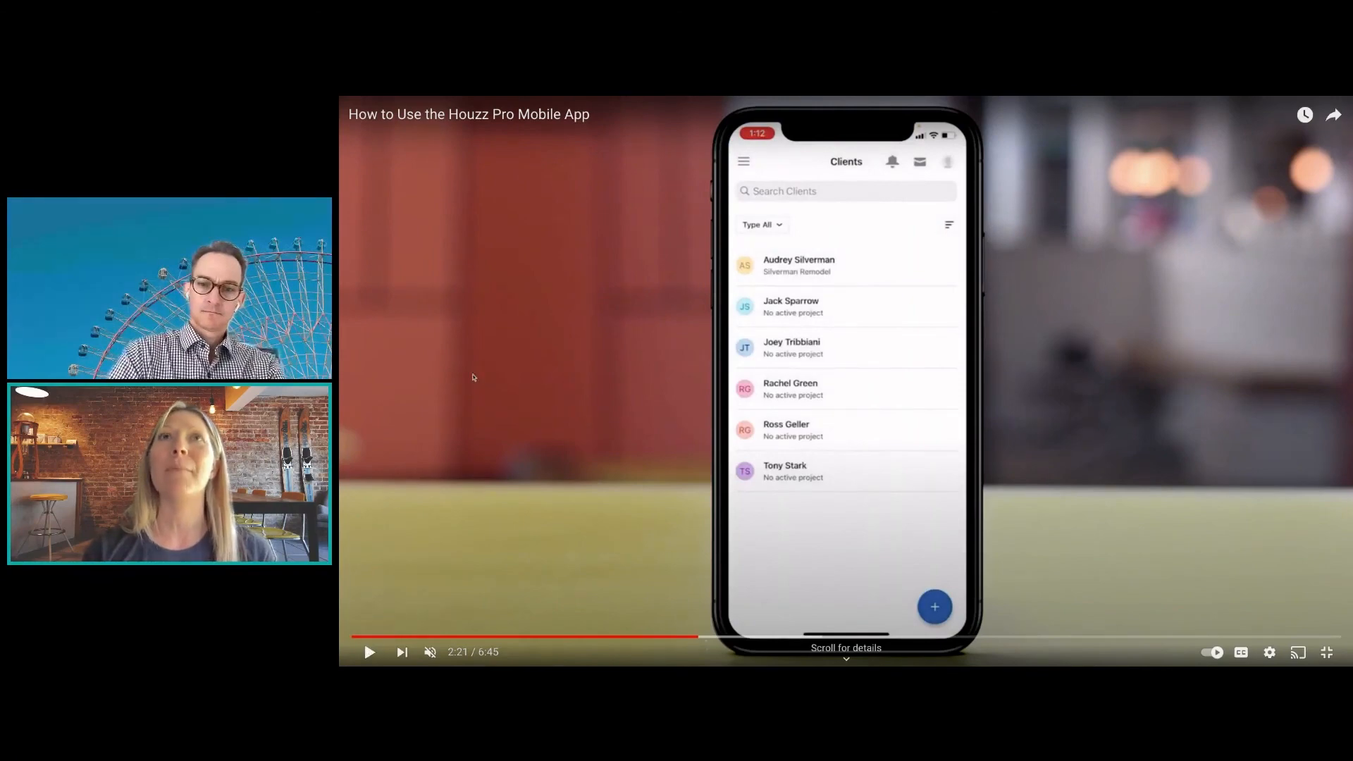
double_click(593, 356)
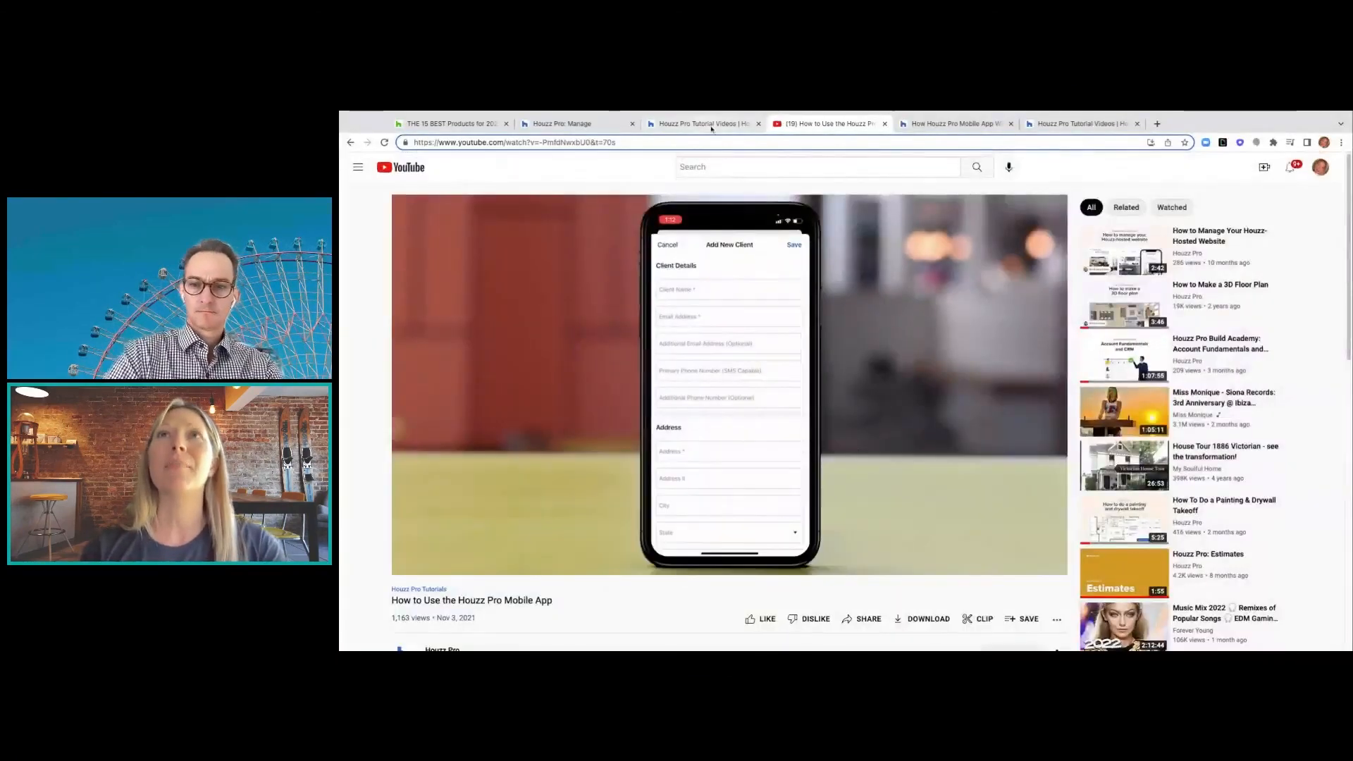
left_click(705, 125)
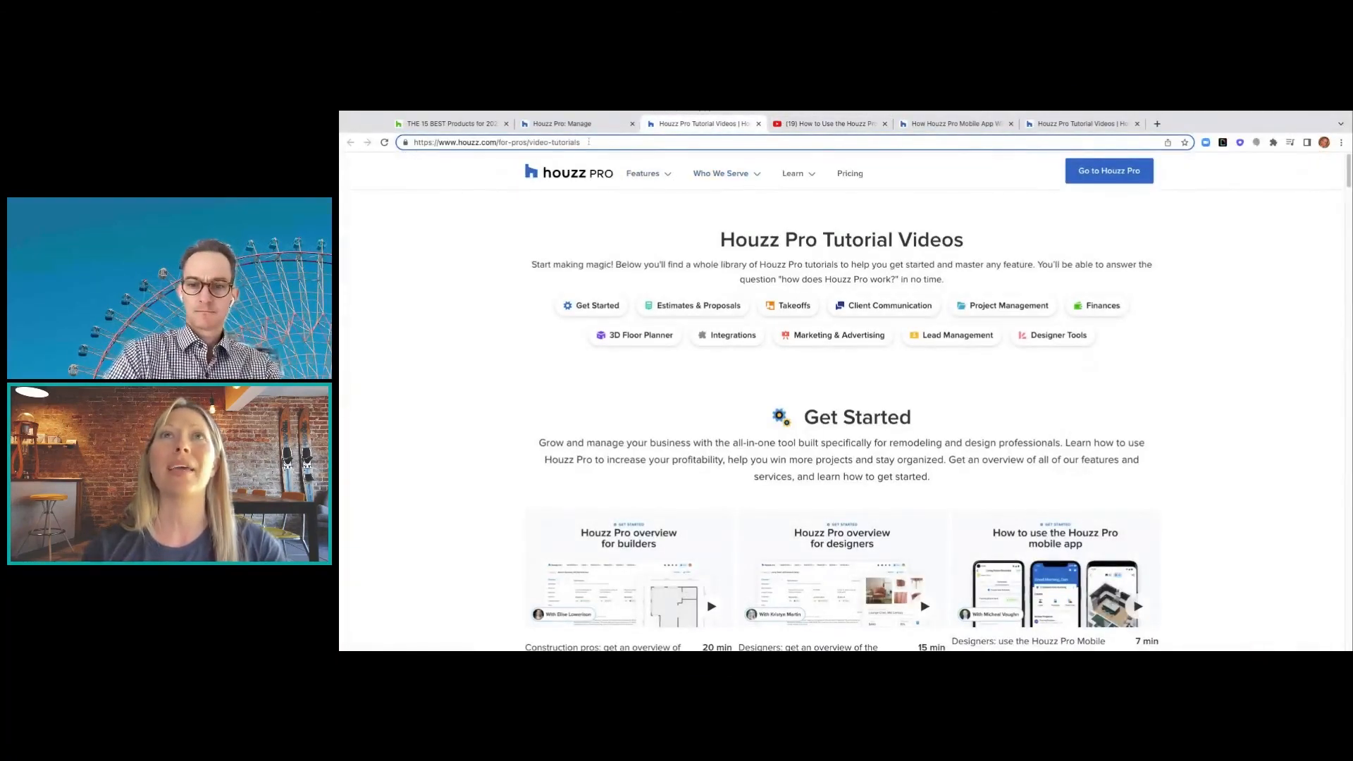
left_click(562, 123)
- Choose Design > 3D Floor Plans to list saved plans like Bedroom and Living Room Design
left_click(577, 170)
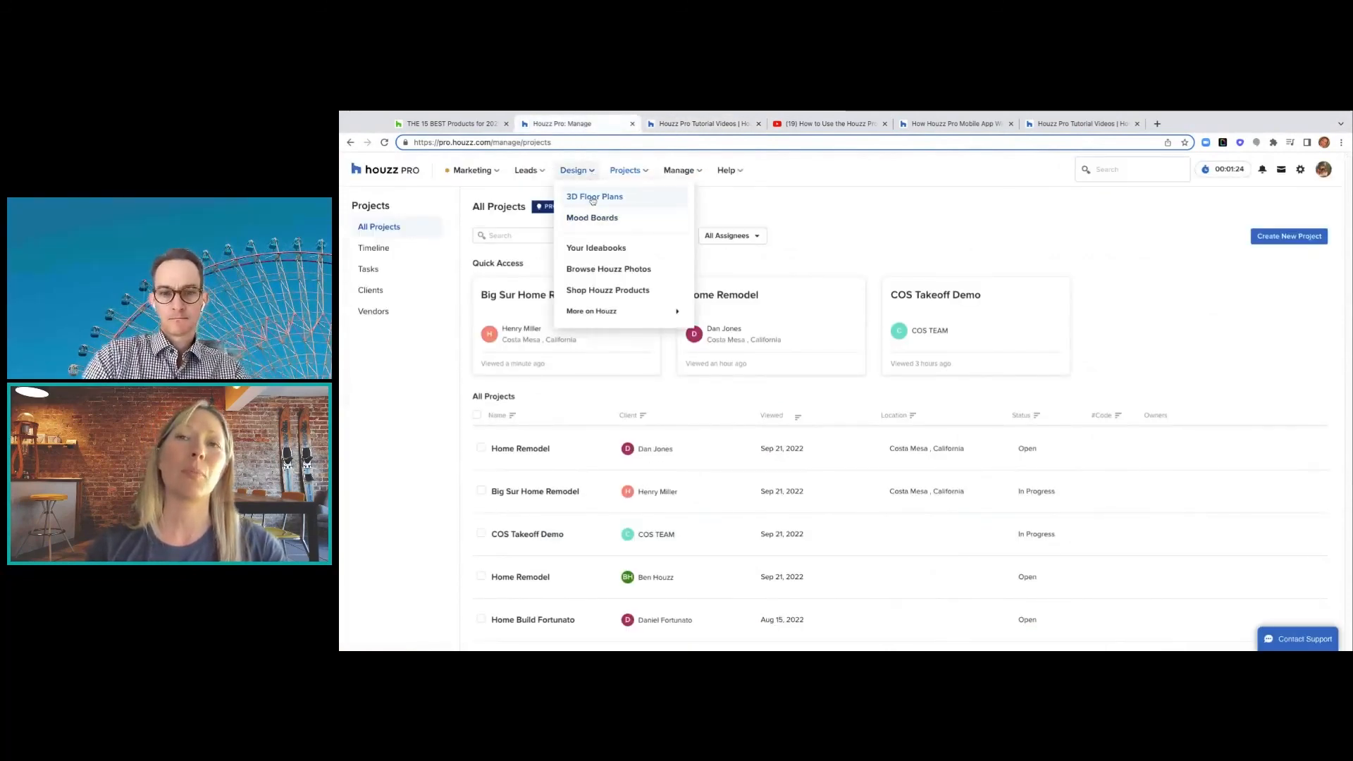
left_click(593, 199)
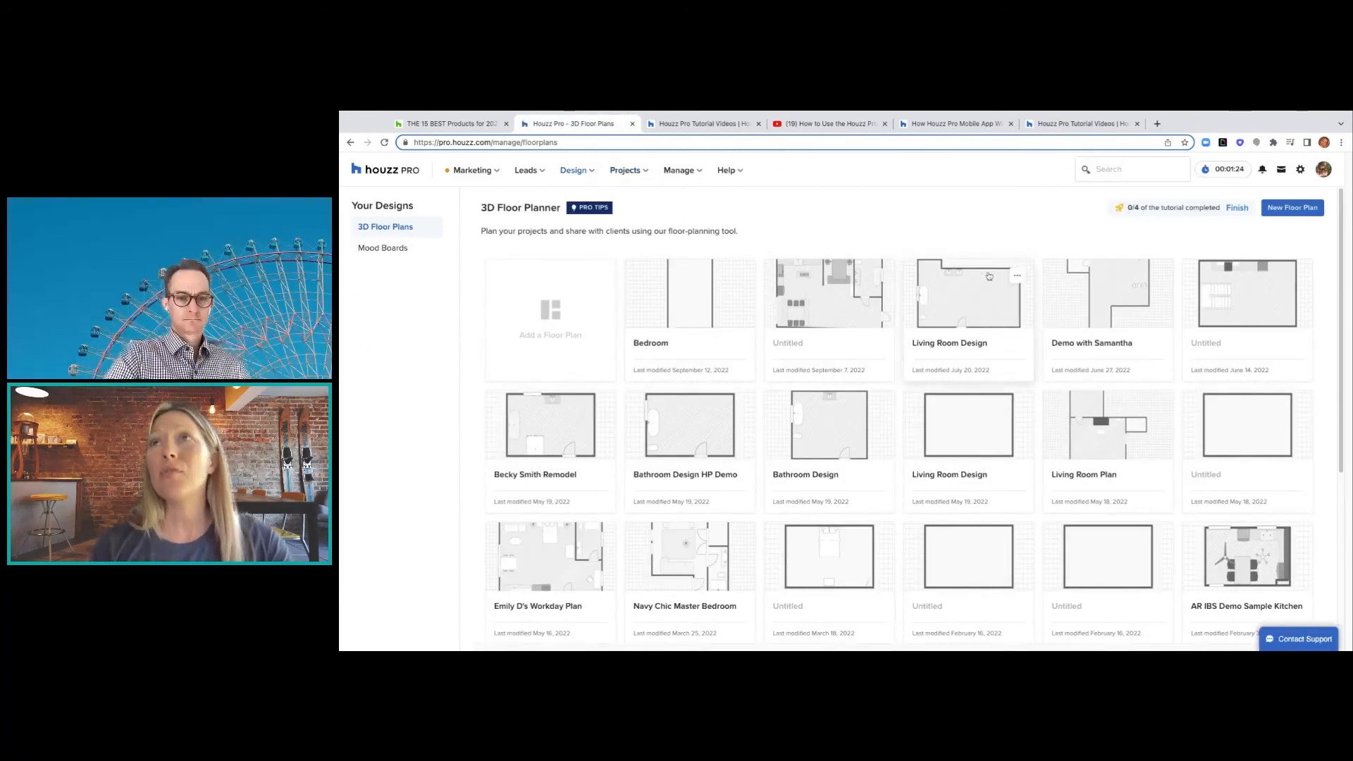
- Switch to the mobile app blog article and read down past the Manage leads section
left_click(936, 120)
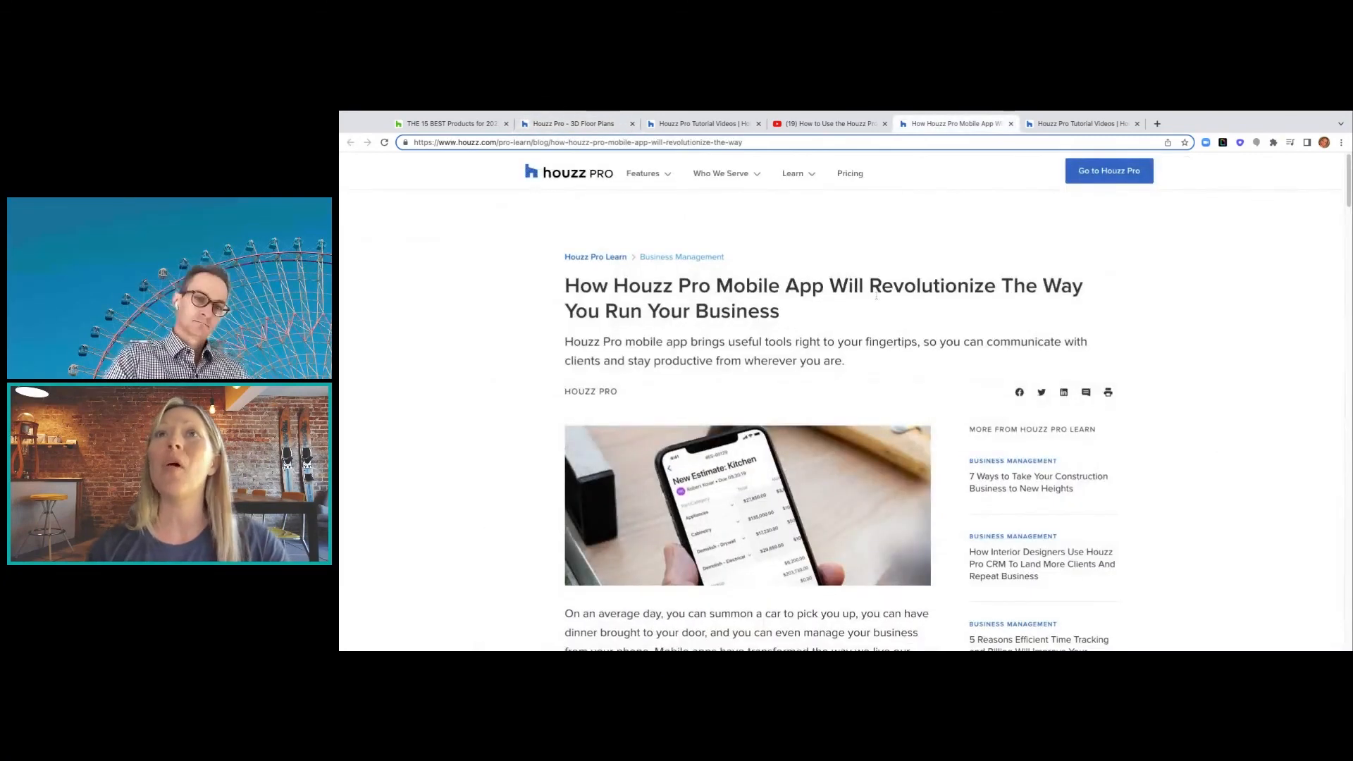
scroll(1185, 339, "down", 1)
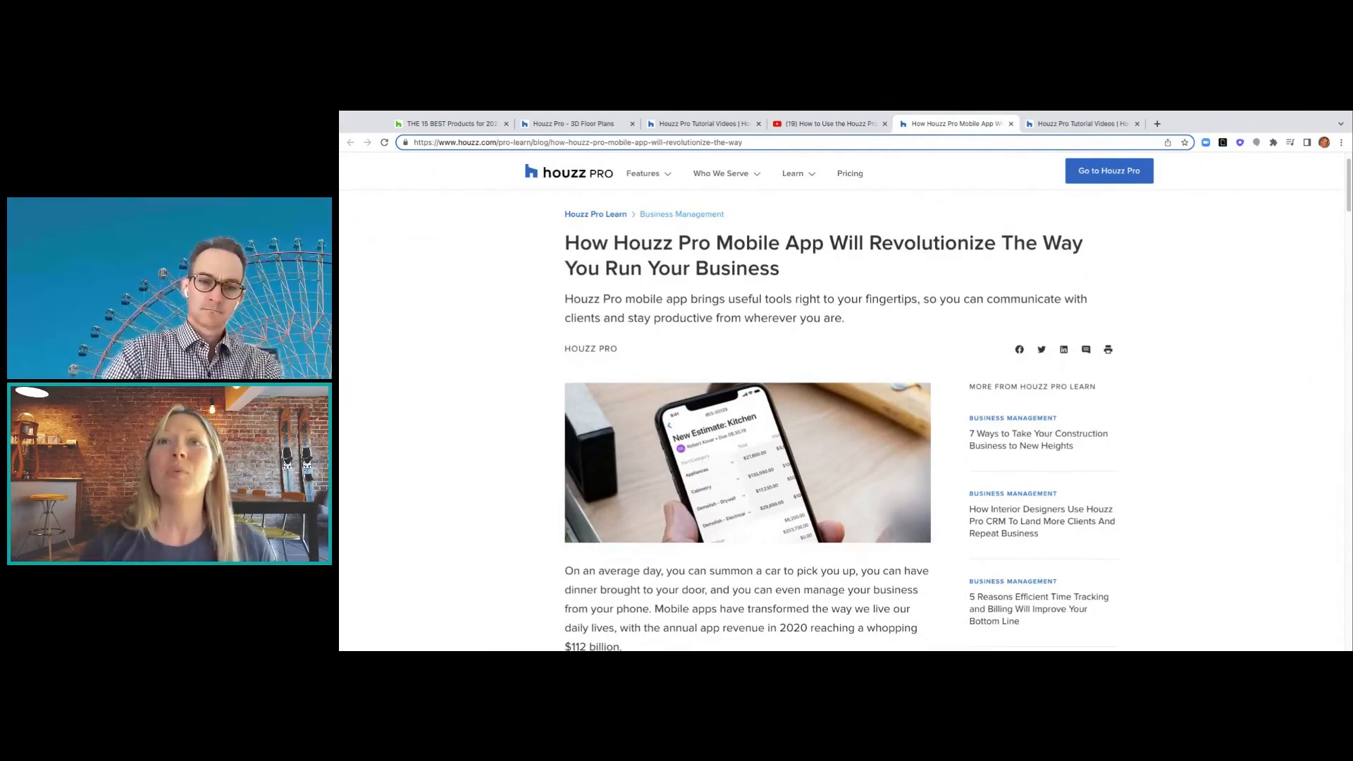
scroll(840, 423, "down", 1)
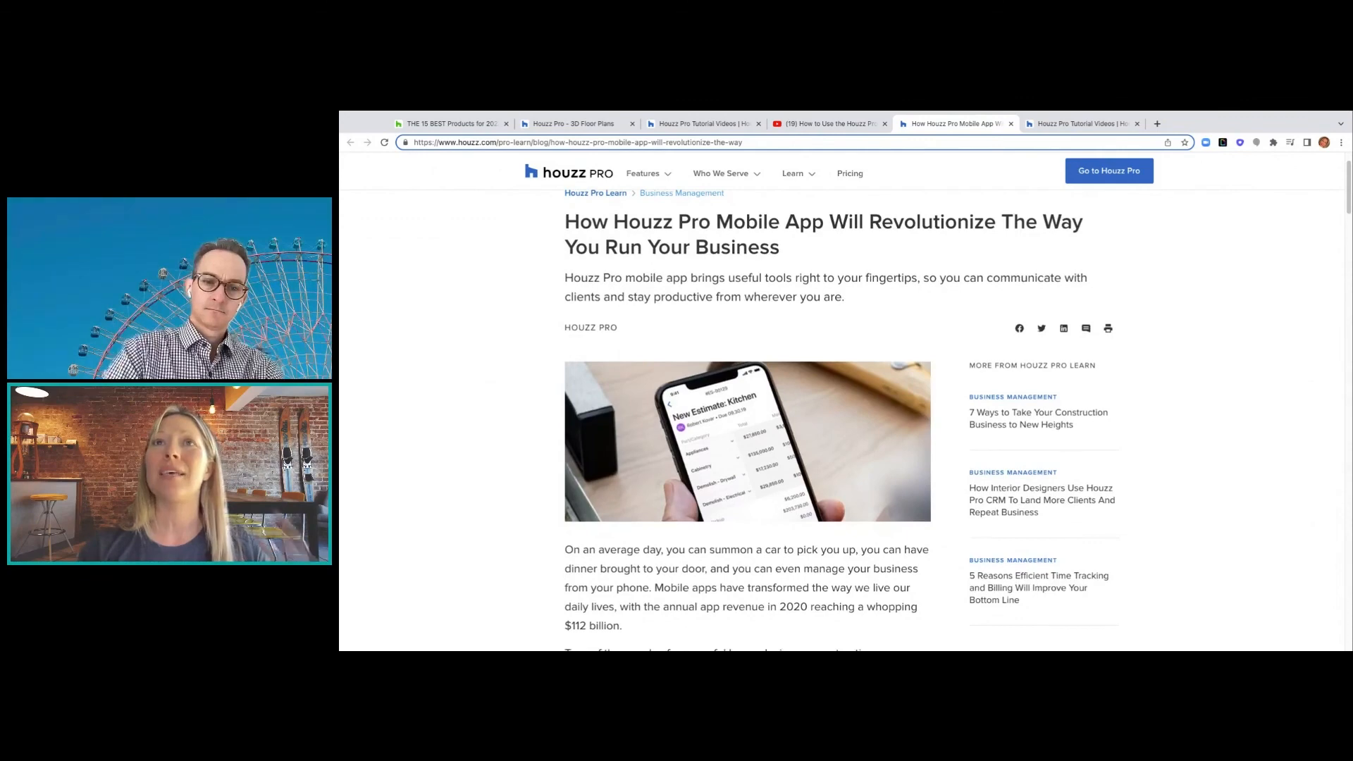
scroll(840, 423, "down", 1)
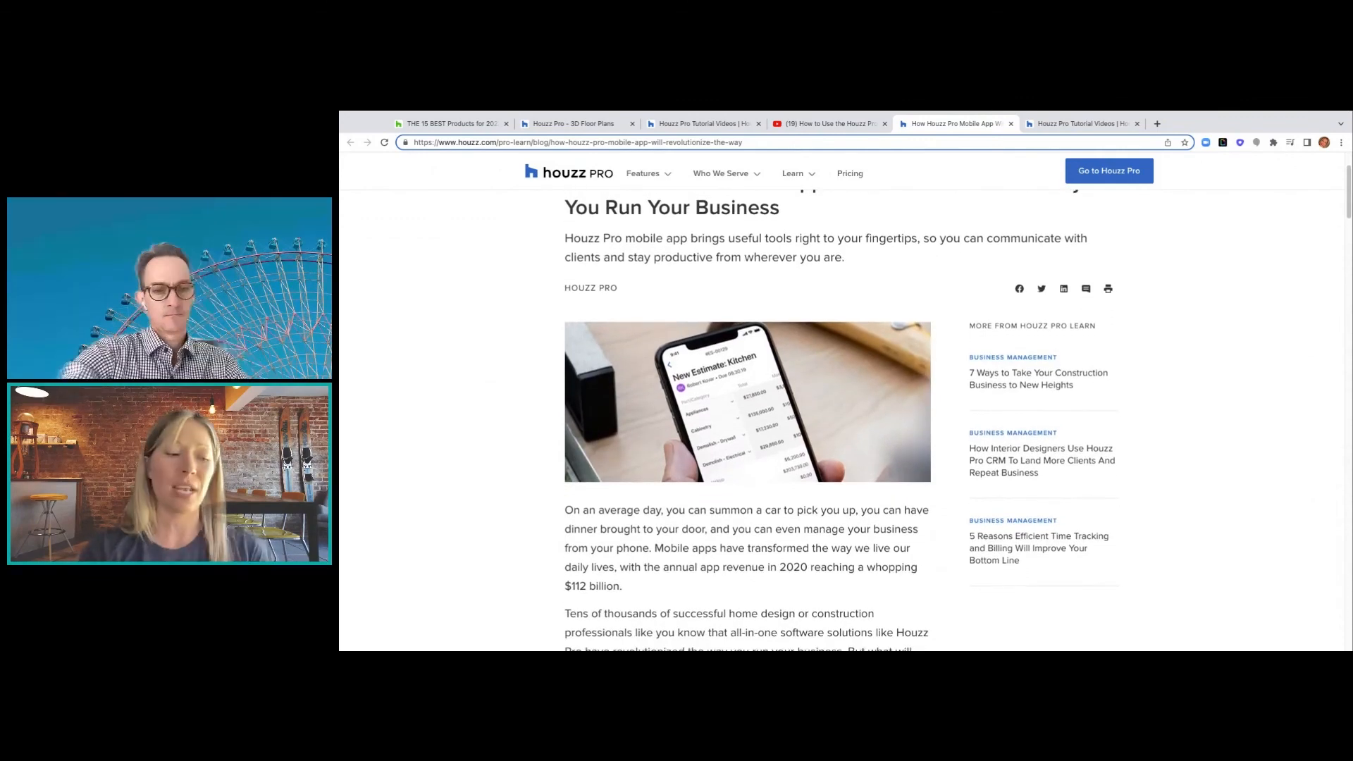
scroll(840, 423, "down", 2)
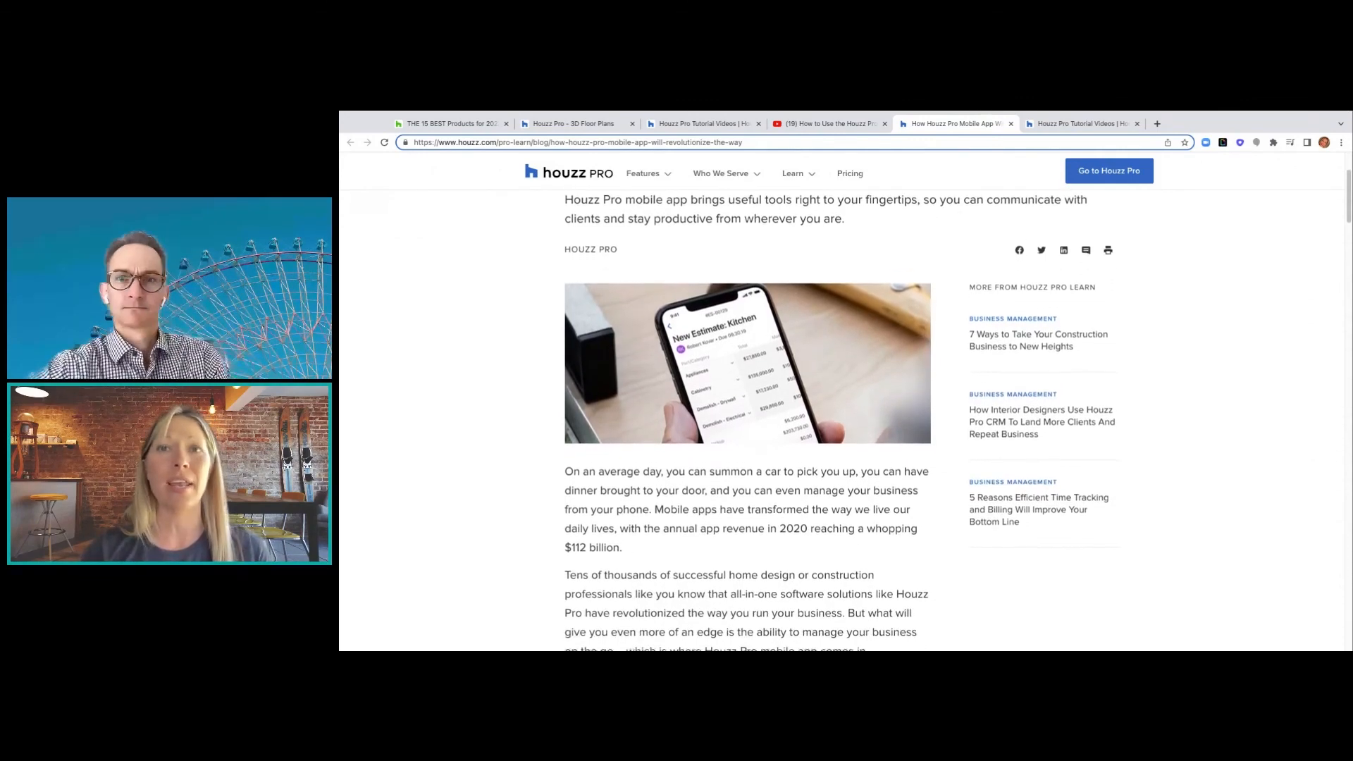
scroll(840, 423, "down", 1)
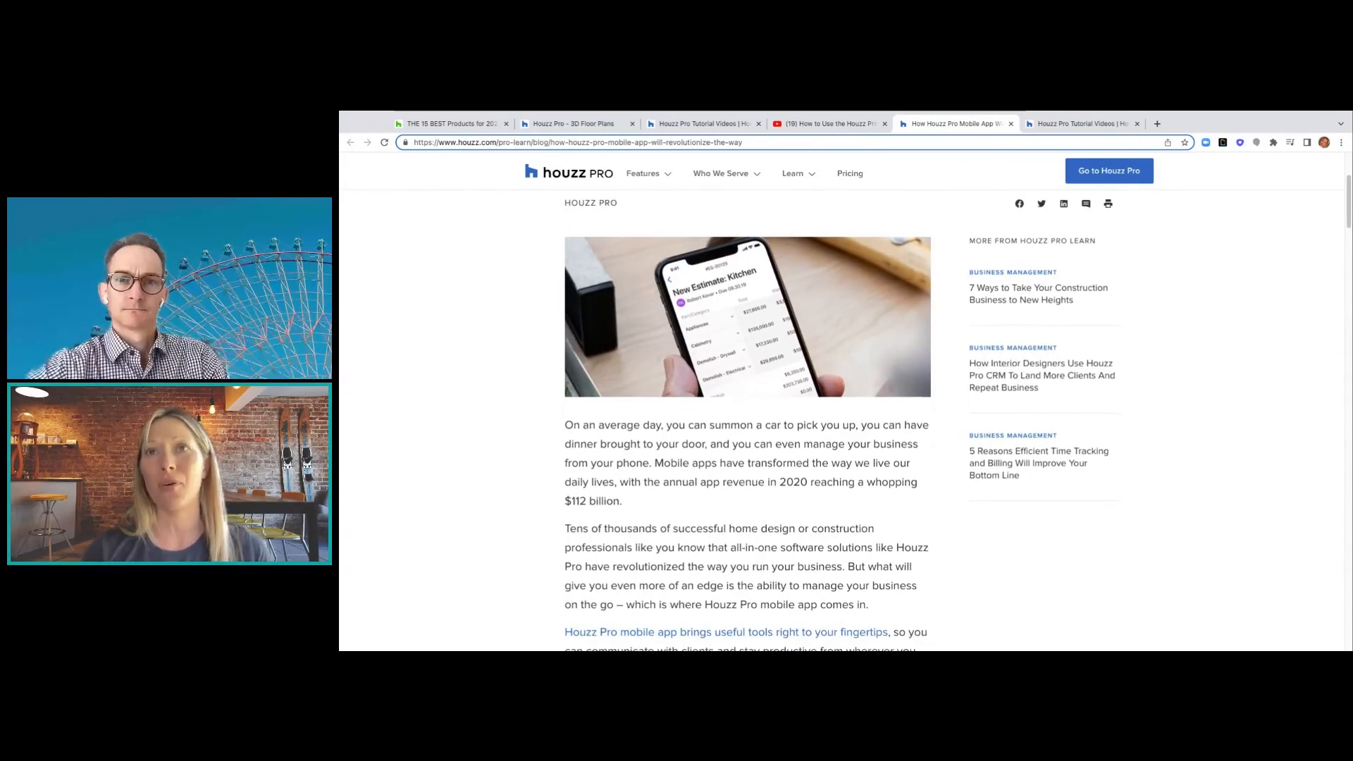
scroll(840, 423, "down", 1)
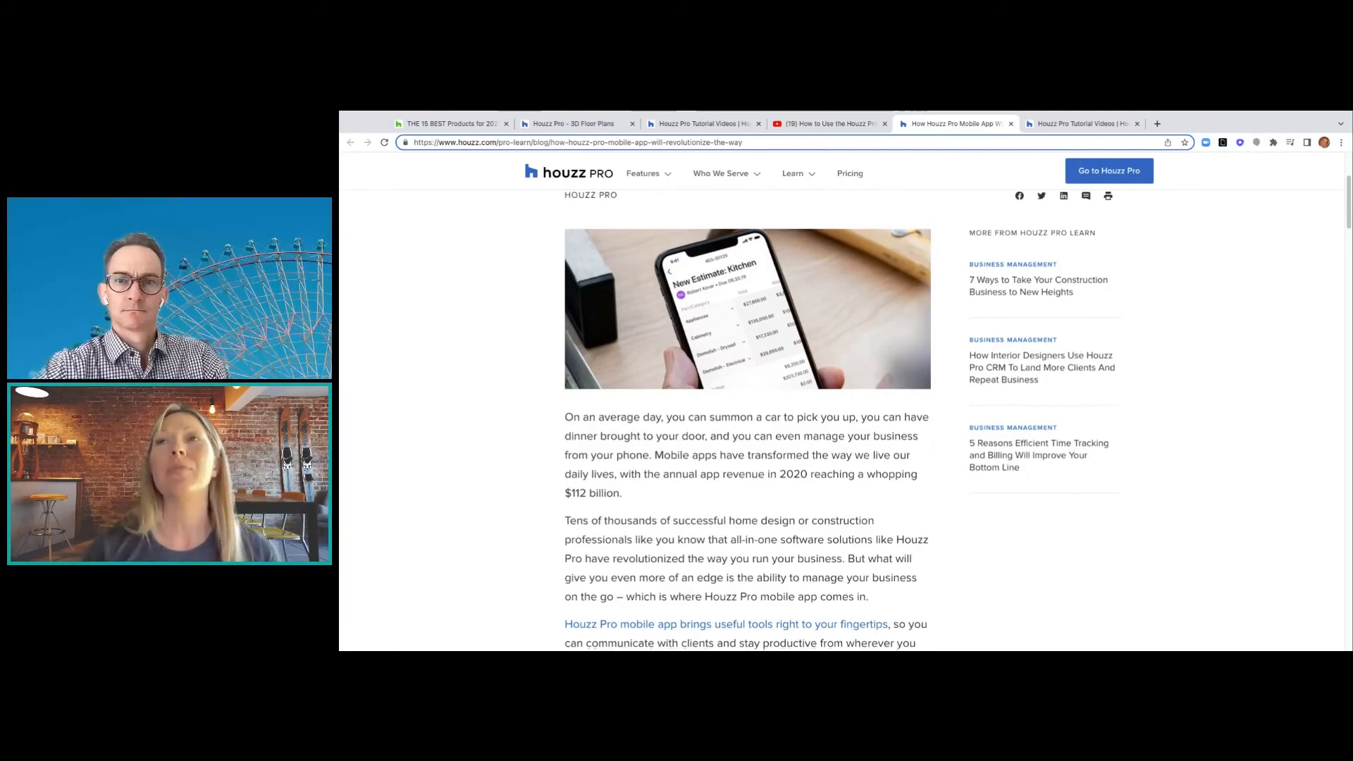
scroll(747, 419, "down", 3)
scroll(747, 419, "down", 3)
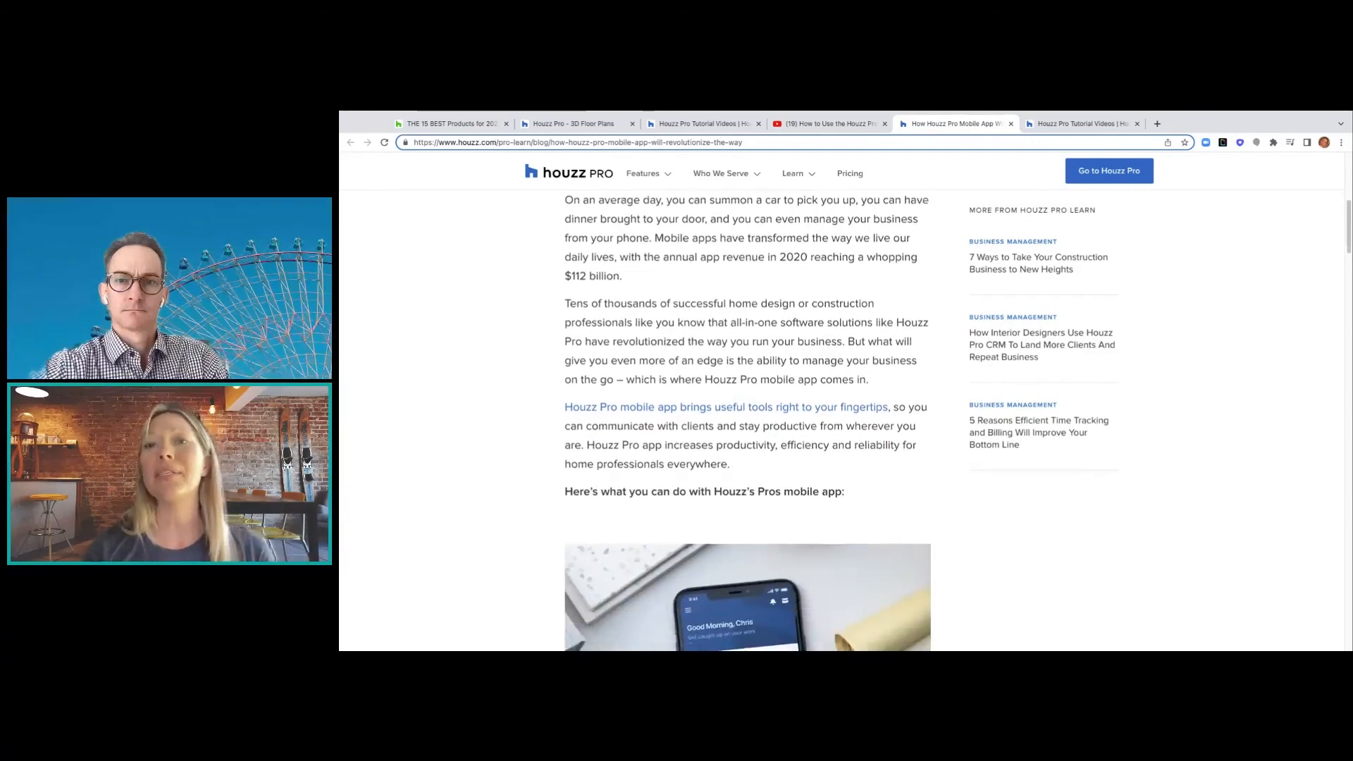
scroll(747, 420, "down", 2)
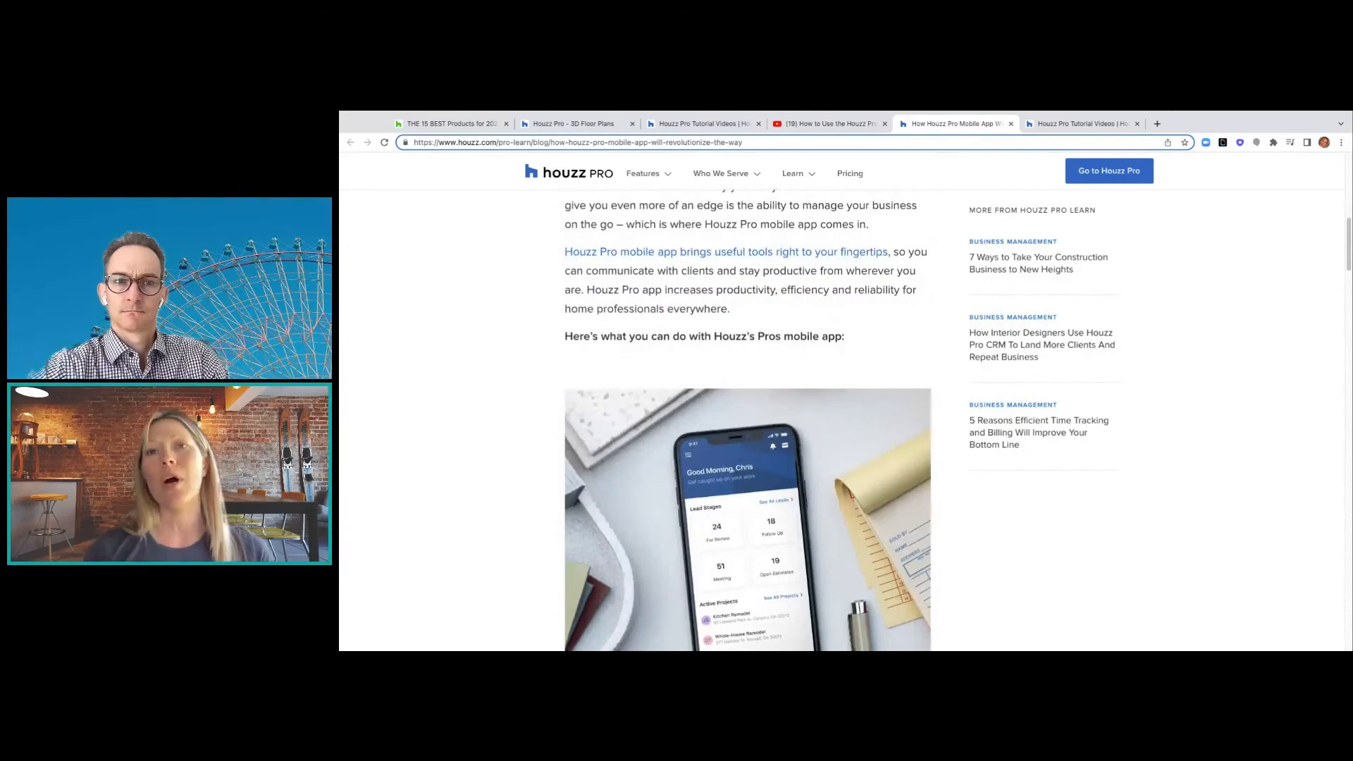
scroll(747, 420, "down", 2)
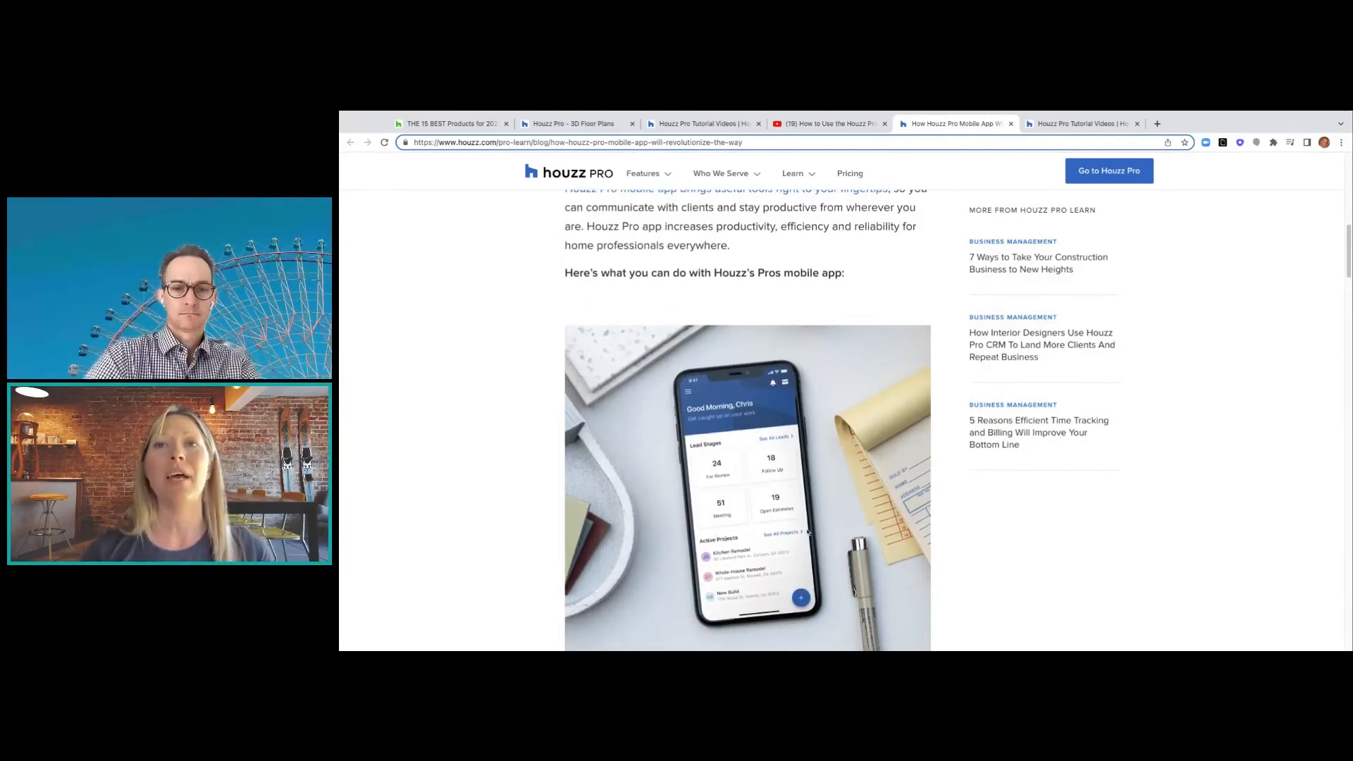
scroll(778, 442, "down", 1)
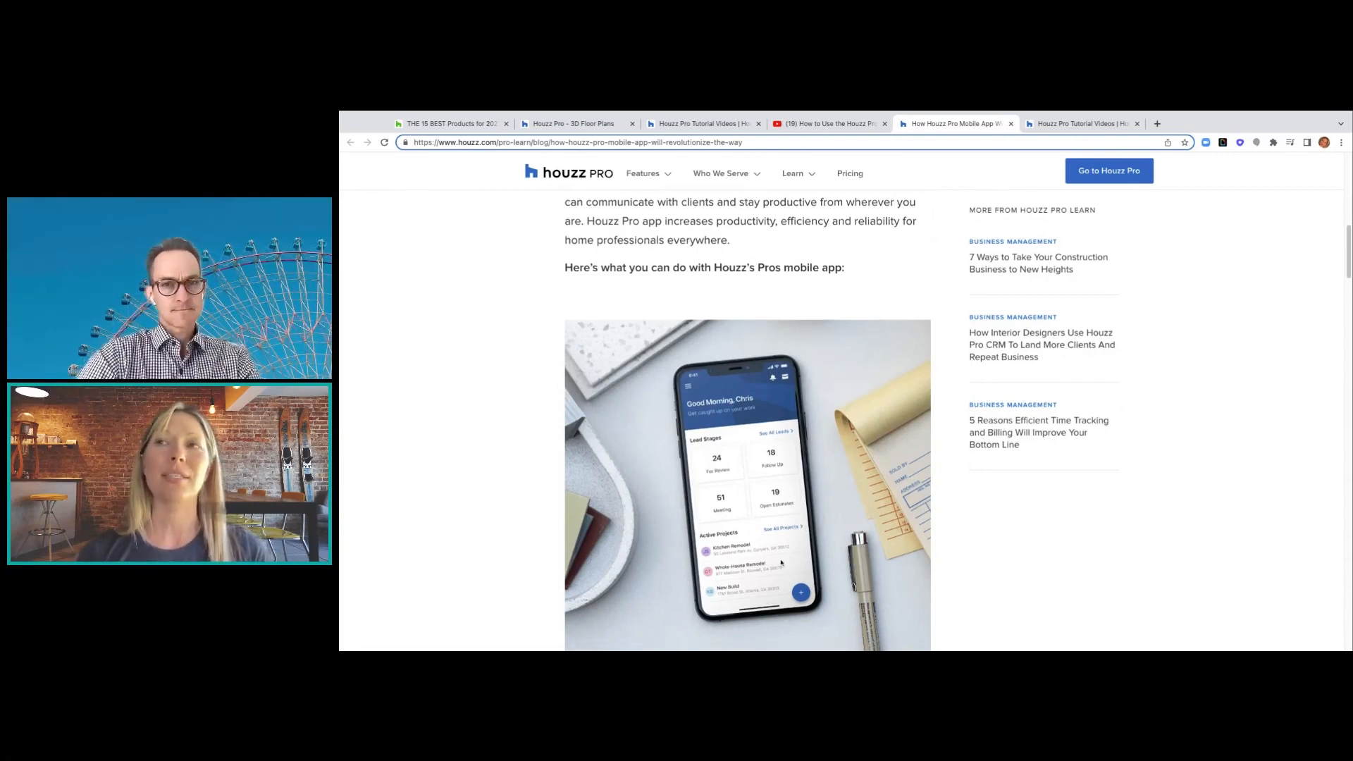
scroll(955, 586, "down", 3)
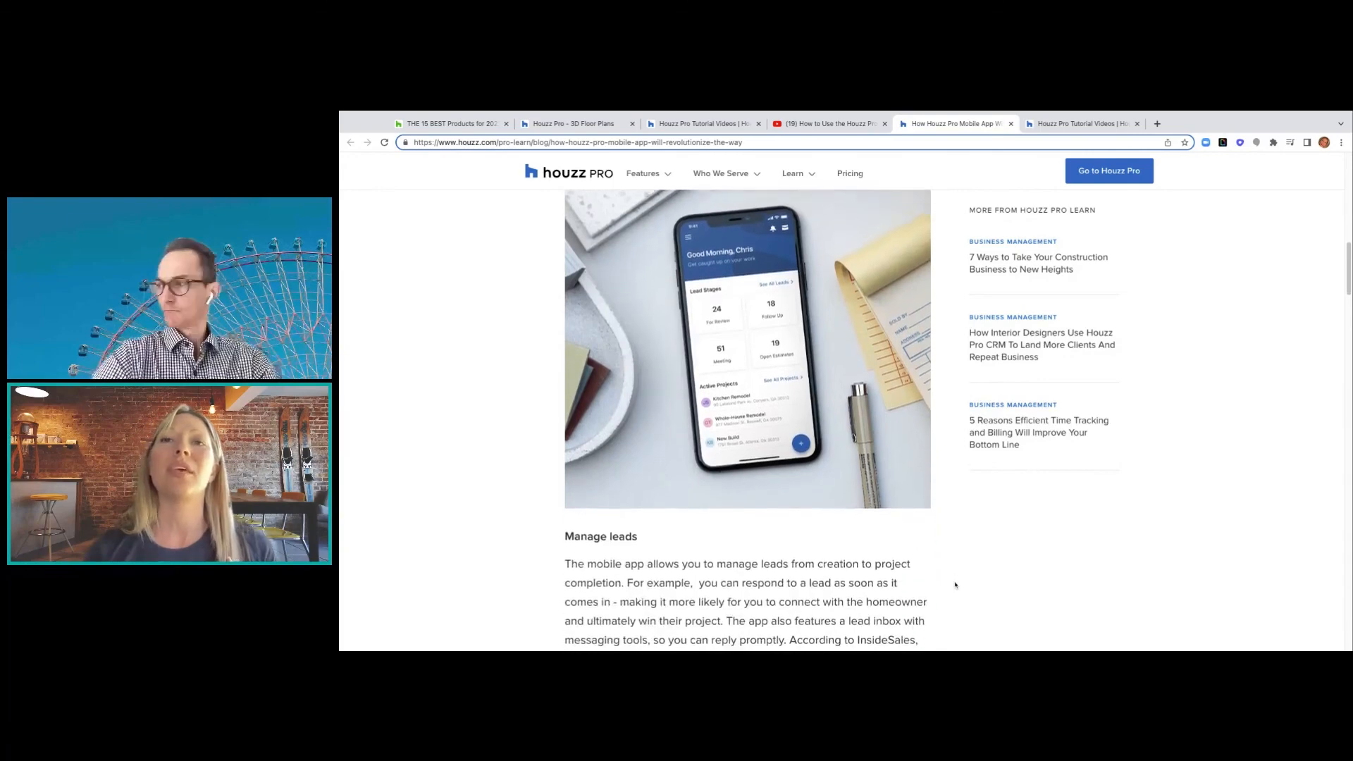
scroll(955, 585, "down", 3)
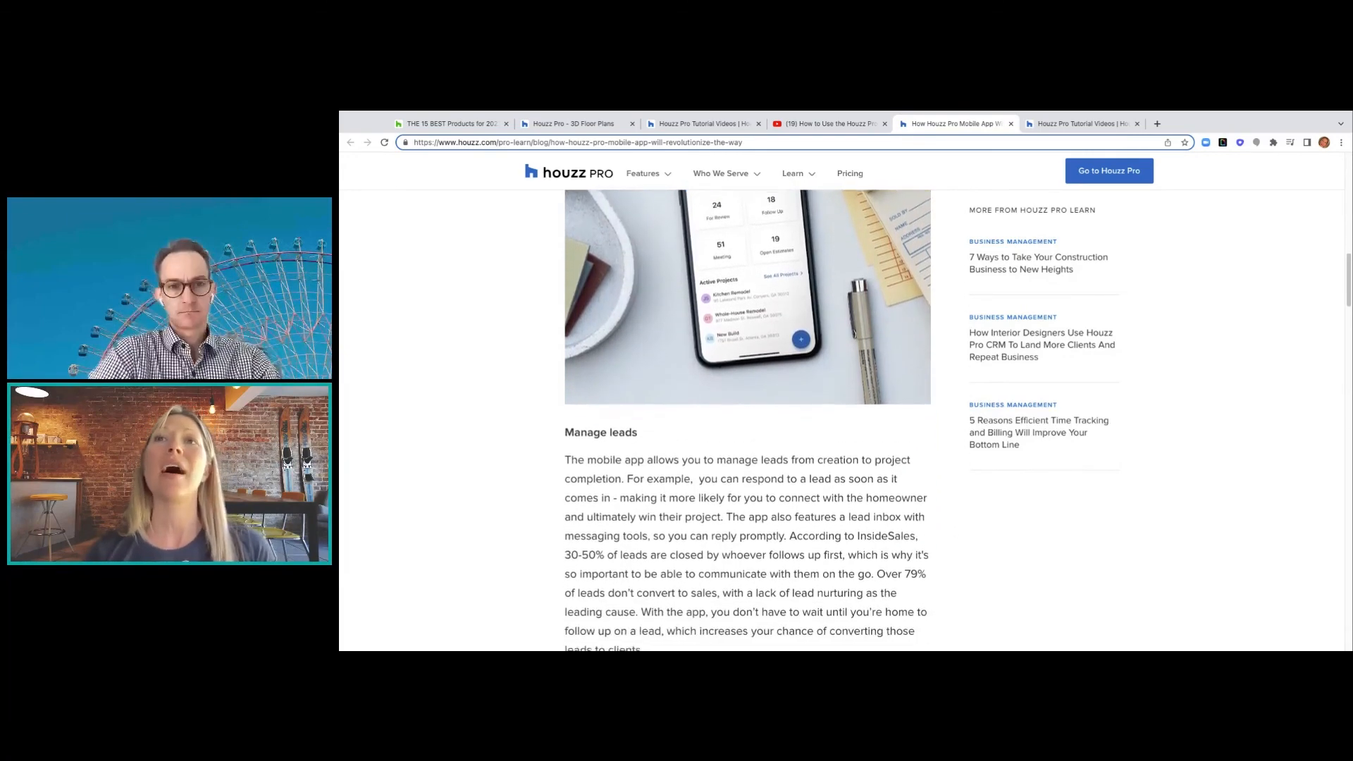
scroll(955, 585, "down", 3)
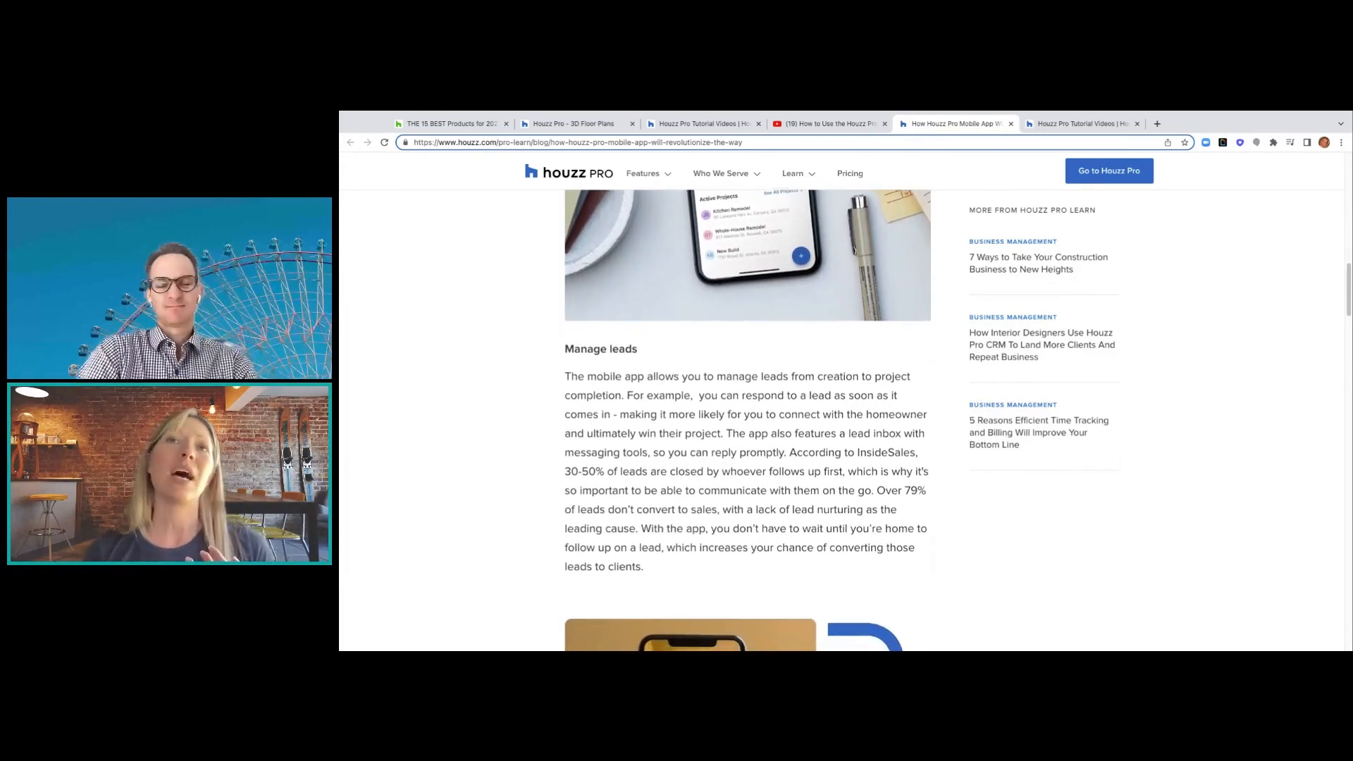
scroll(953, 565, "down", 3)
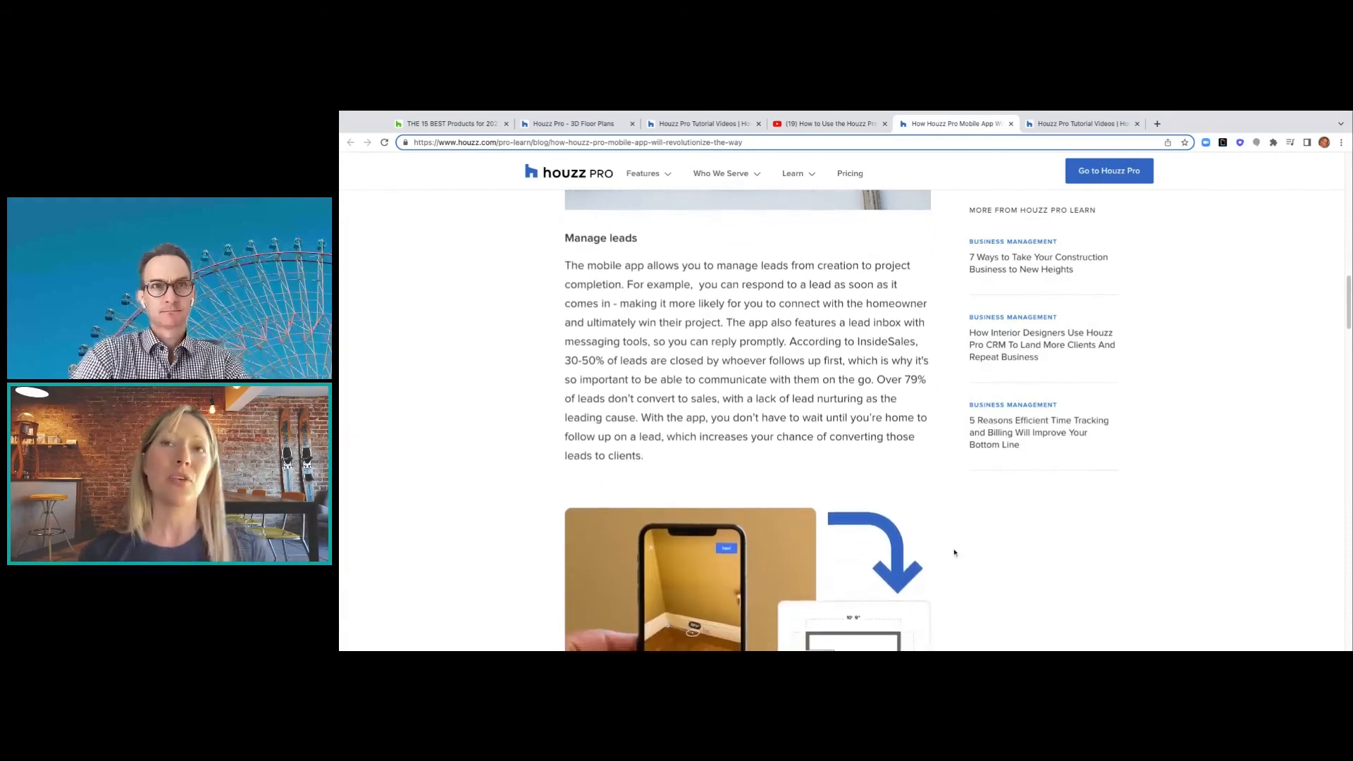
scroll(955, 552, "down", 2)
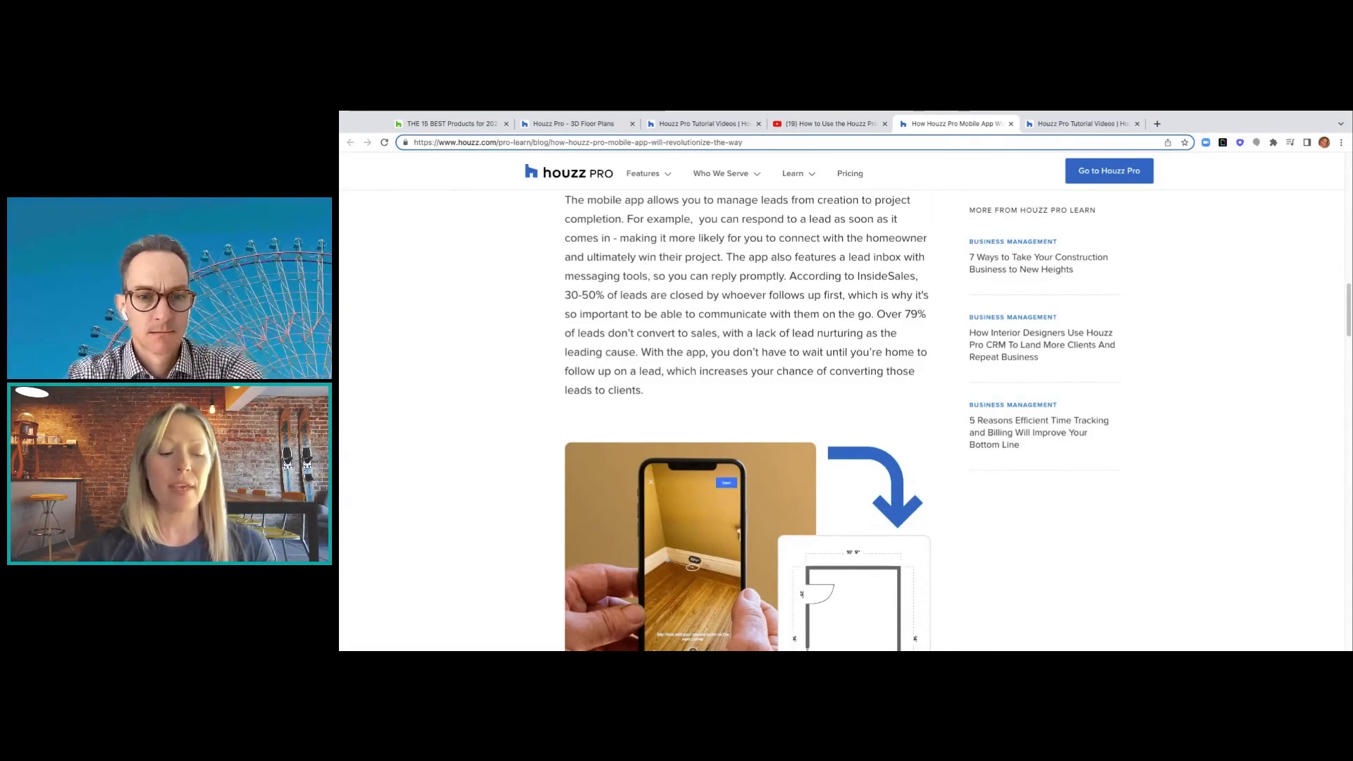
scroll(959, 522, "down", 3)
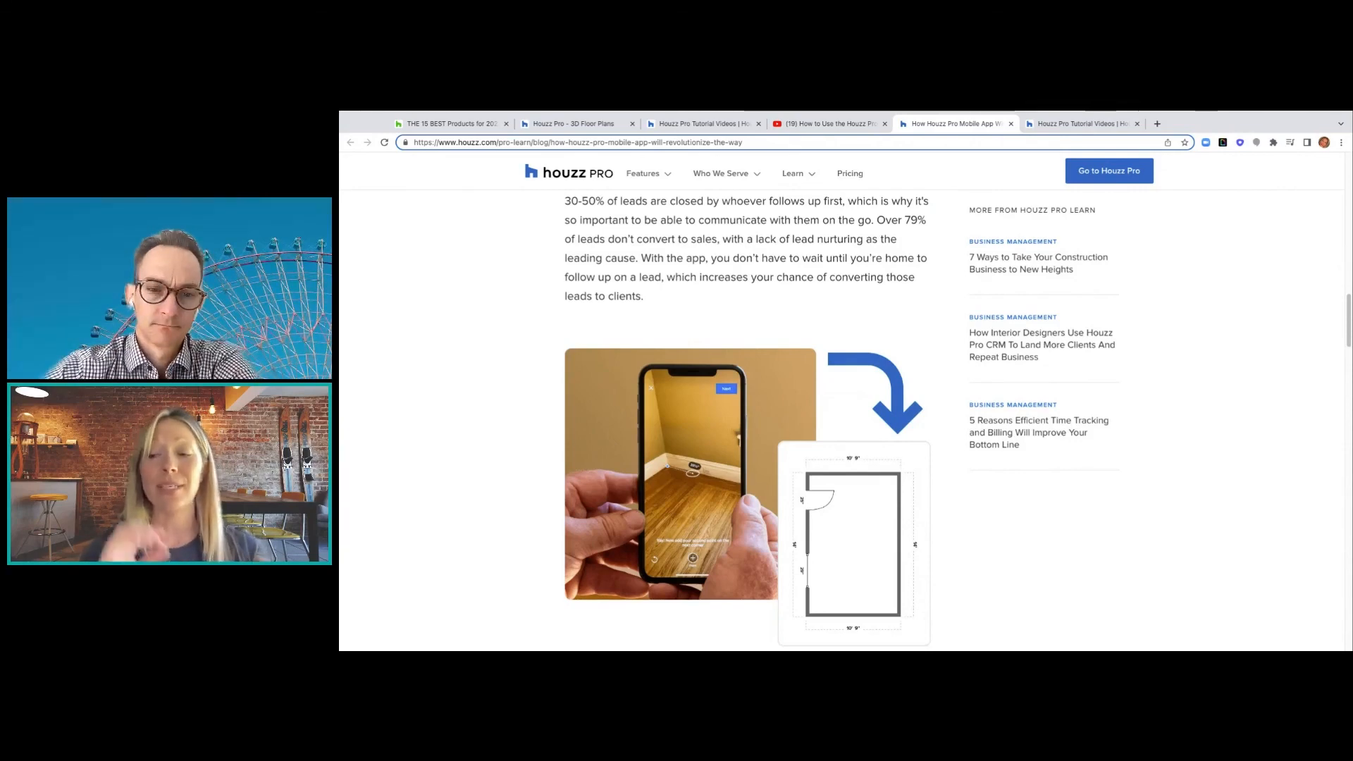
- Scroll past the Nova Kitchen&Bath image to the estimates, proposals and change-orders section
scroll(716, 479, "down", 5)
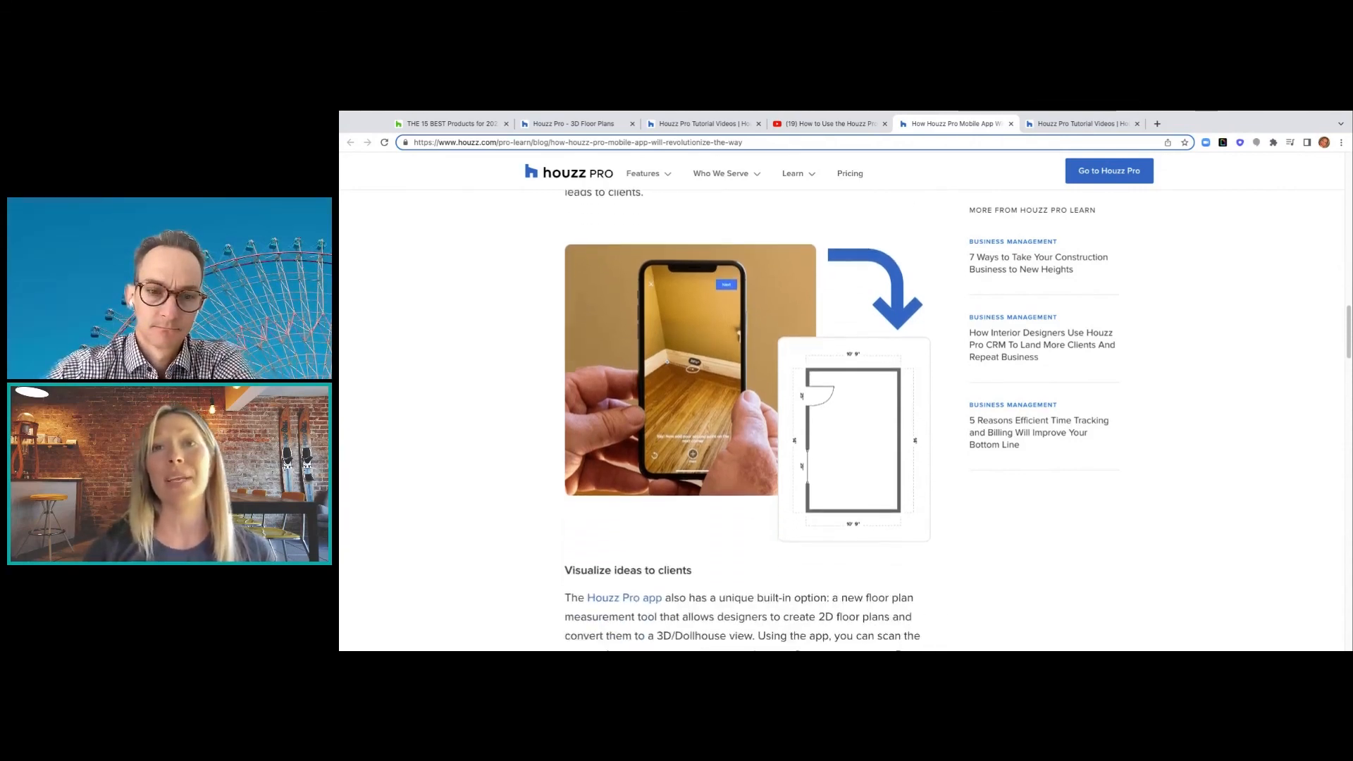
scroll(715, 478, "down", 2)
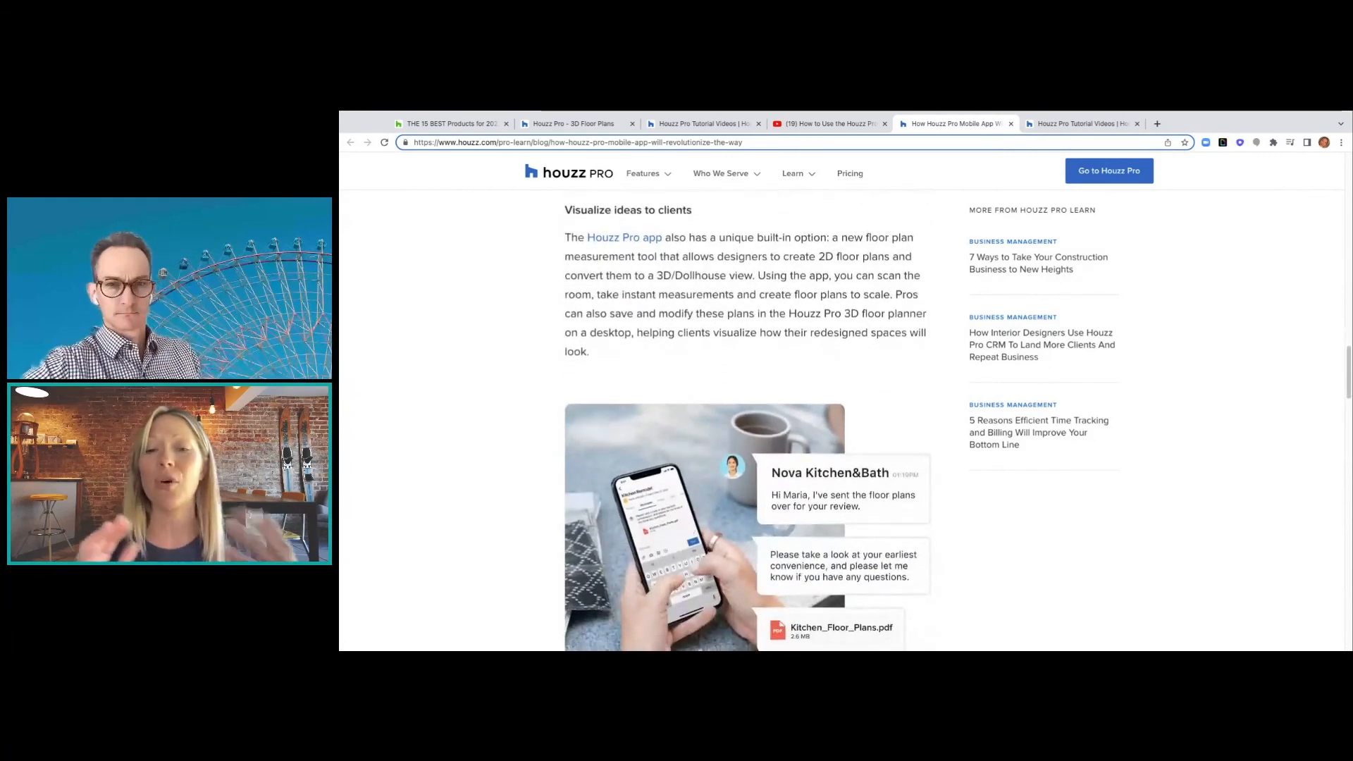
scroll(715, 479, "down", 1)
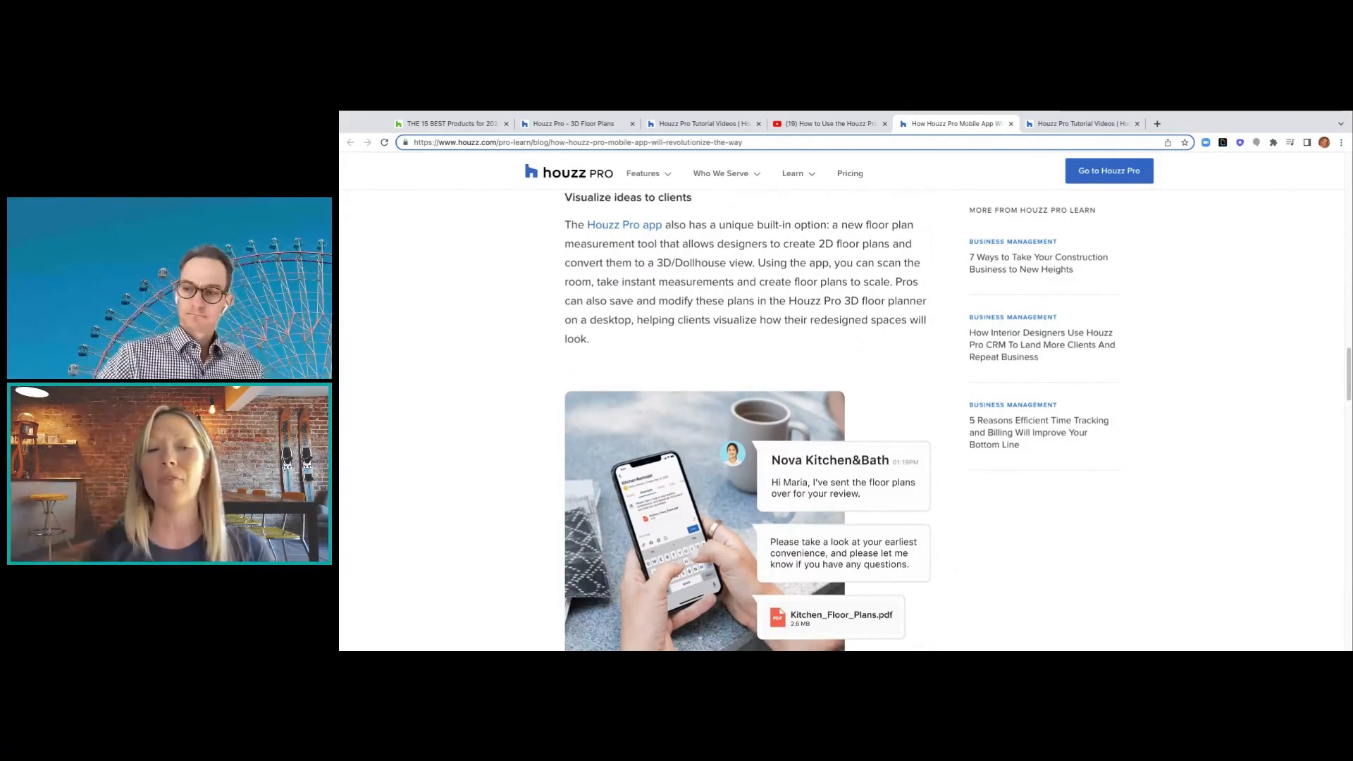
scroll(749, 420, "down", 1)
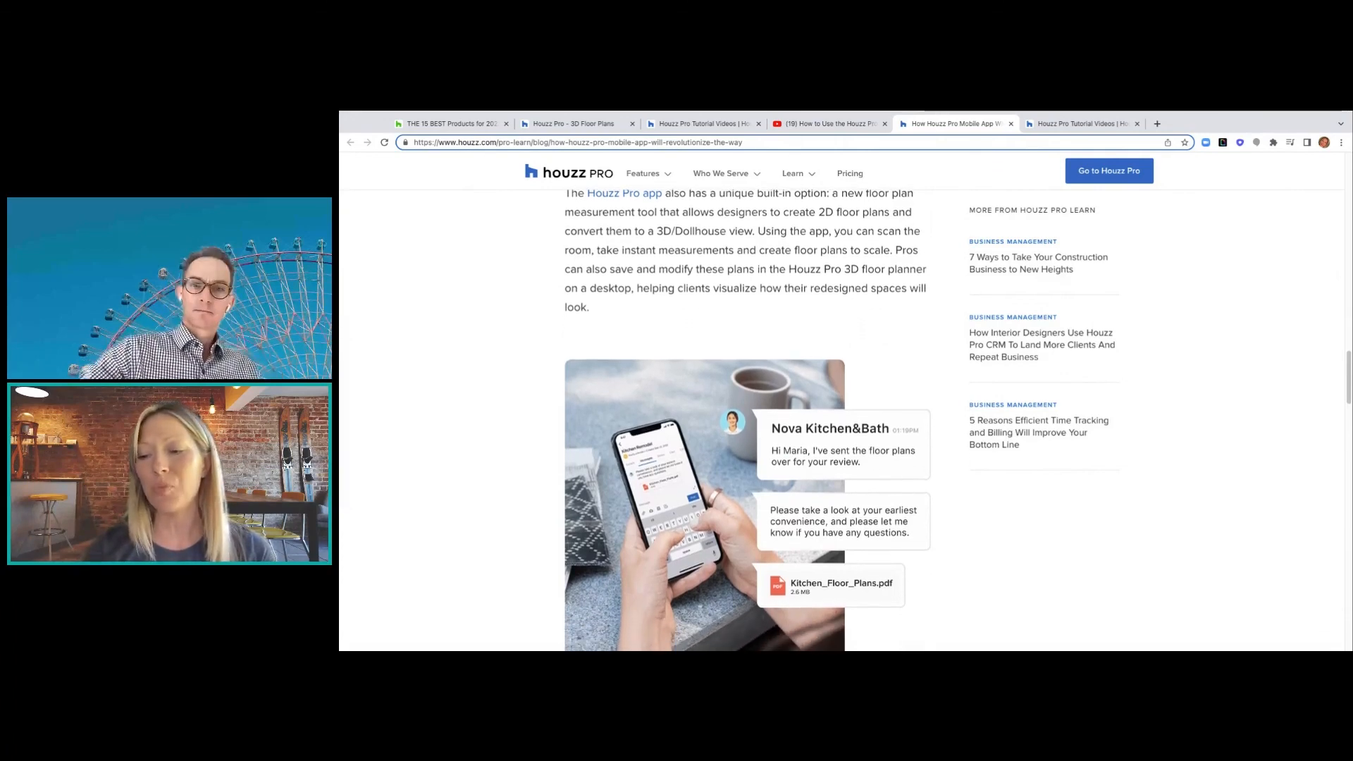
scroll(735, 456, "down", 8)
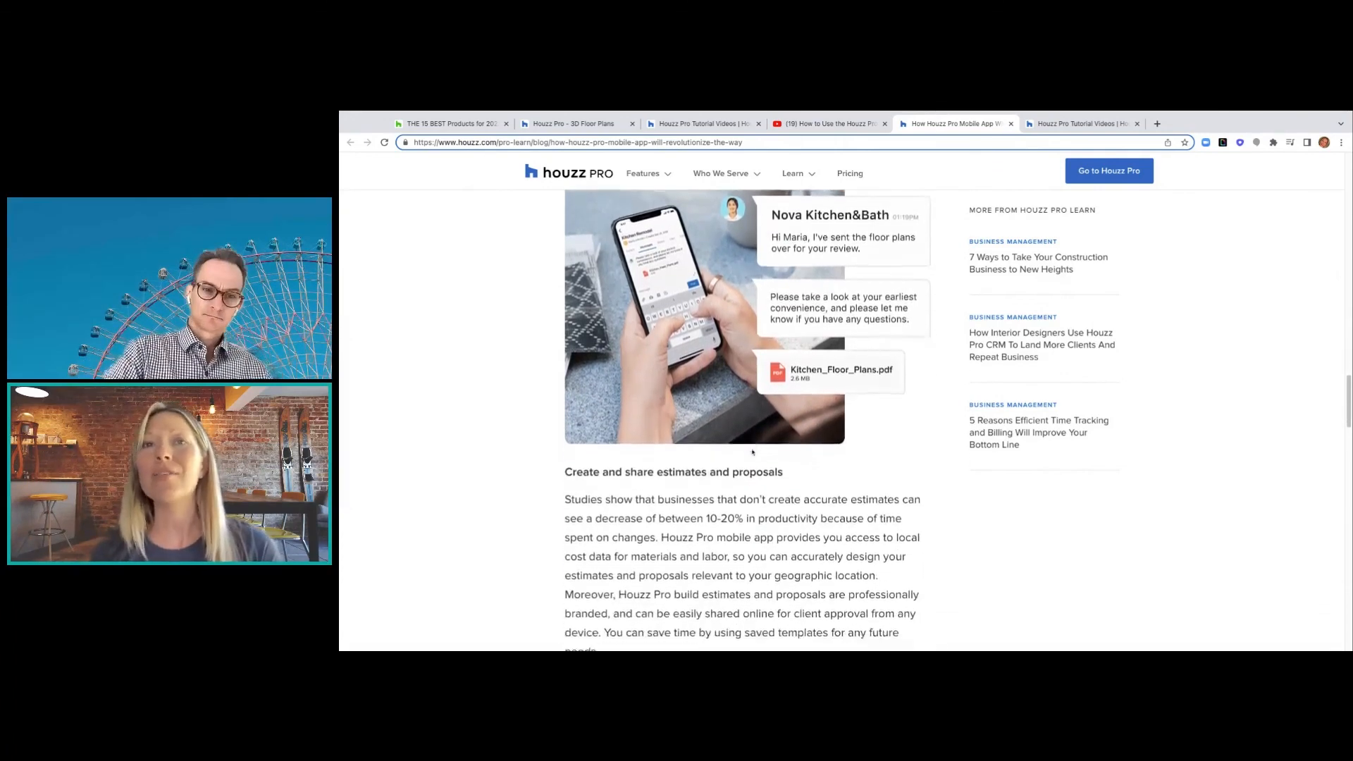
scroll(751, 446, "down", 5)
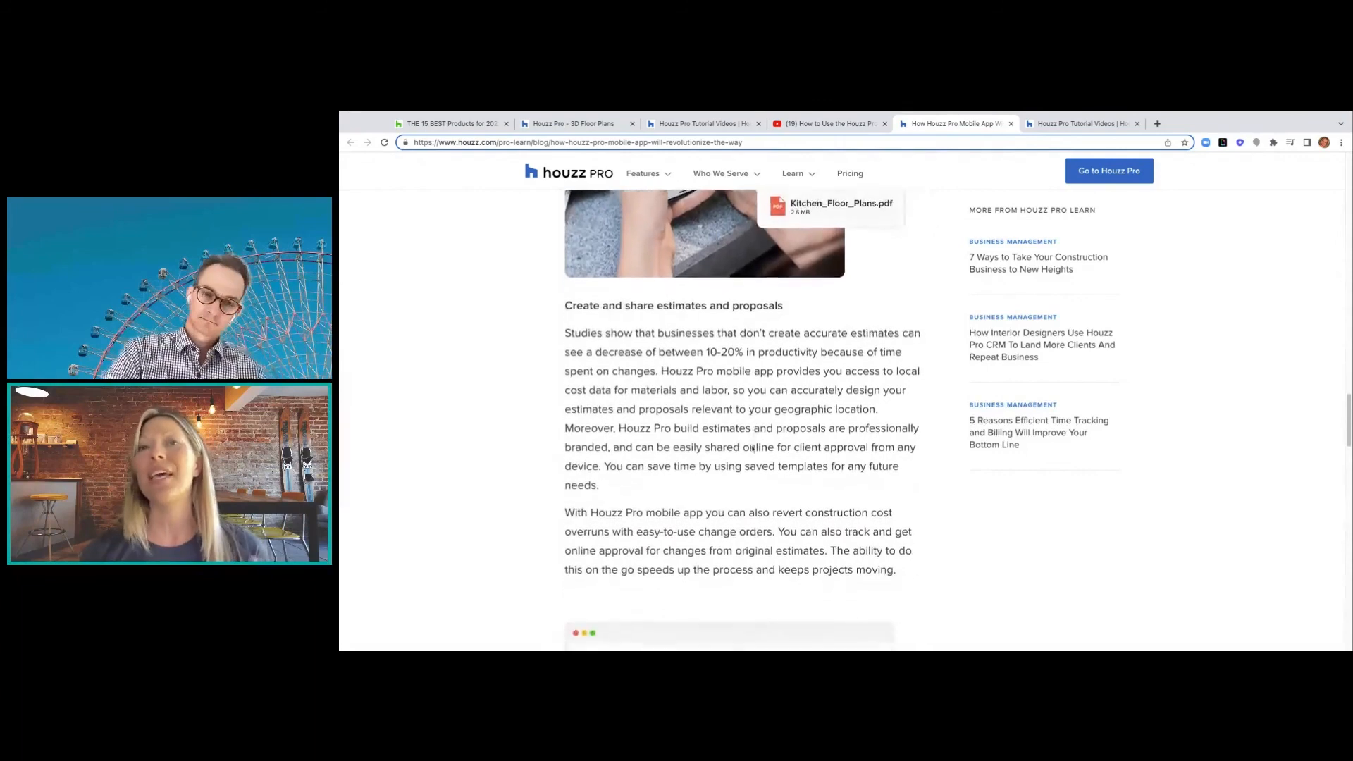
scroll(752, 449, "down", 4)
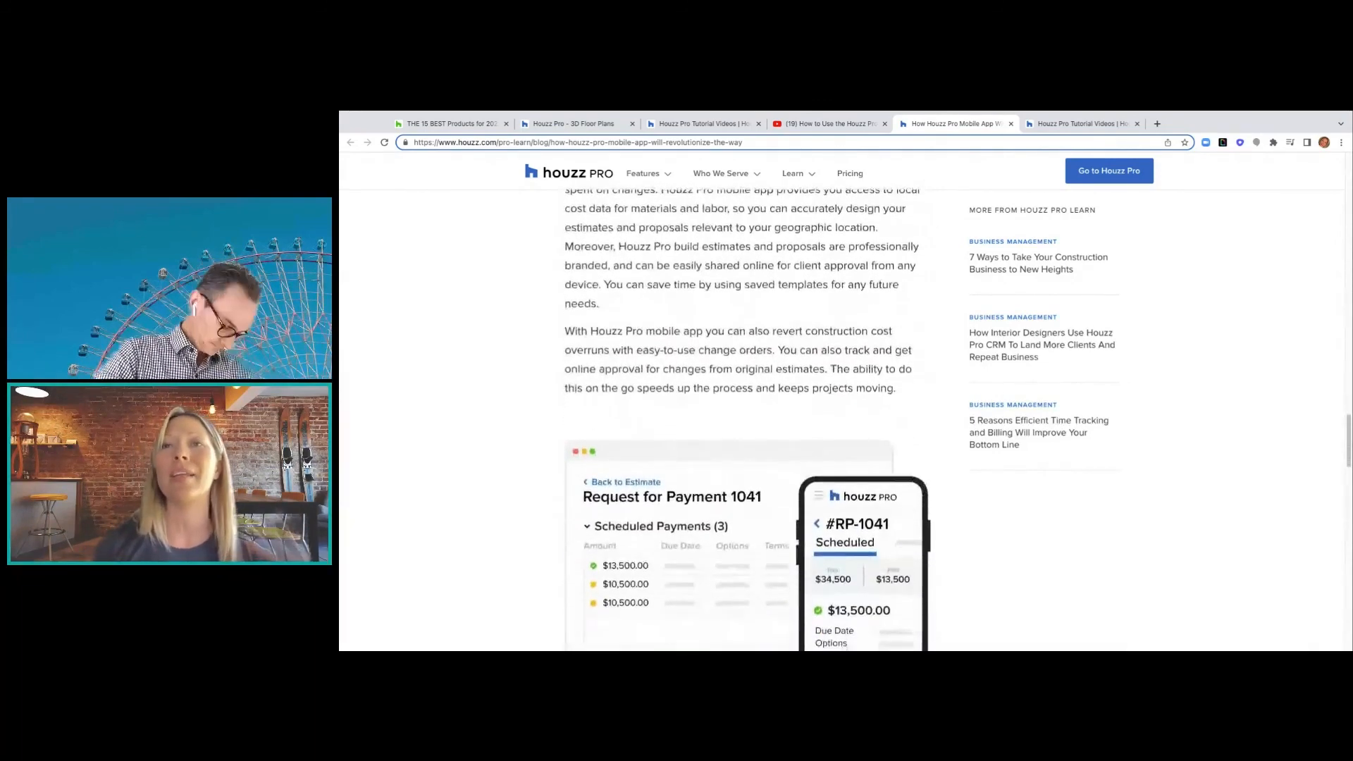
scroll(748, 419, "down", 1)
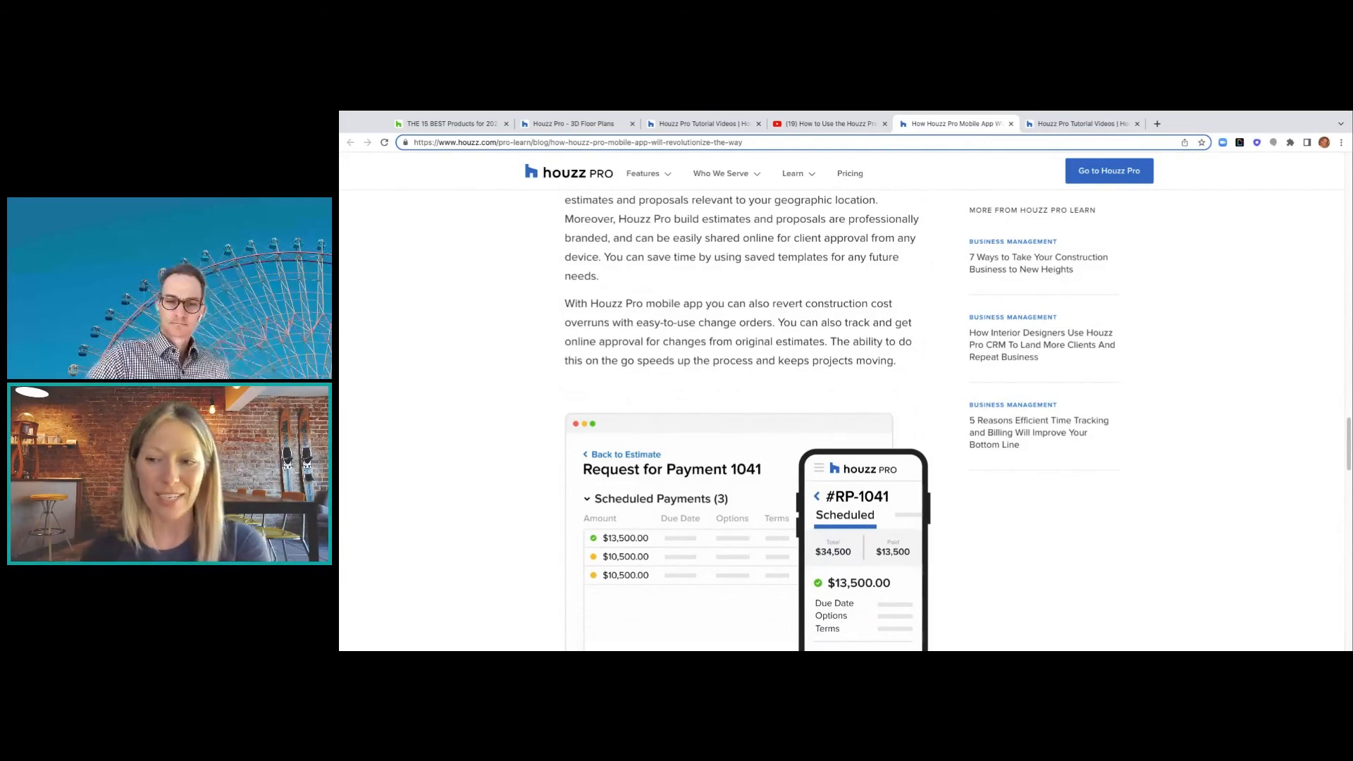
- Read down through the 'Get paid online' section on turning estimates into invoices to the Download Houzz Pro App banner
scroll(747, 422, "down", 2)
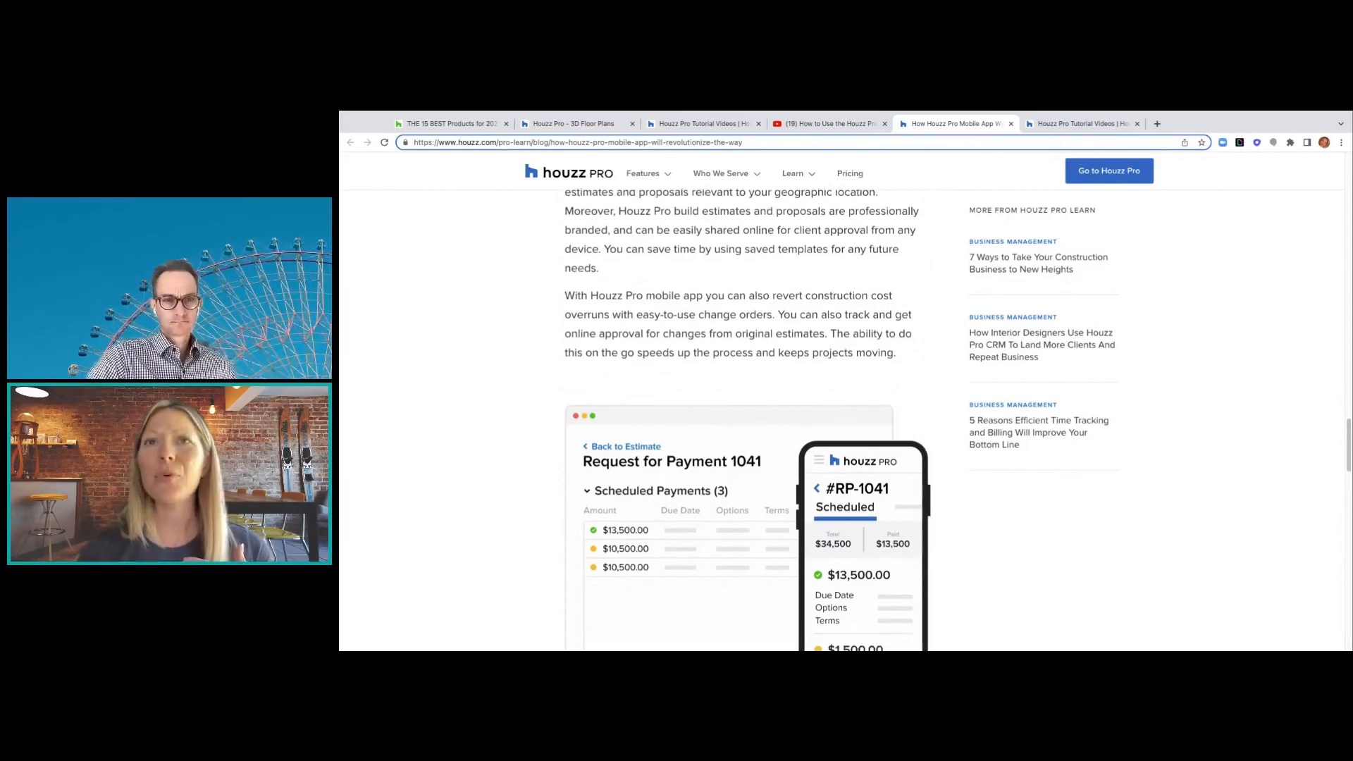
scroll(747, 423, "down", 3)
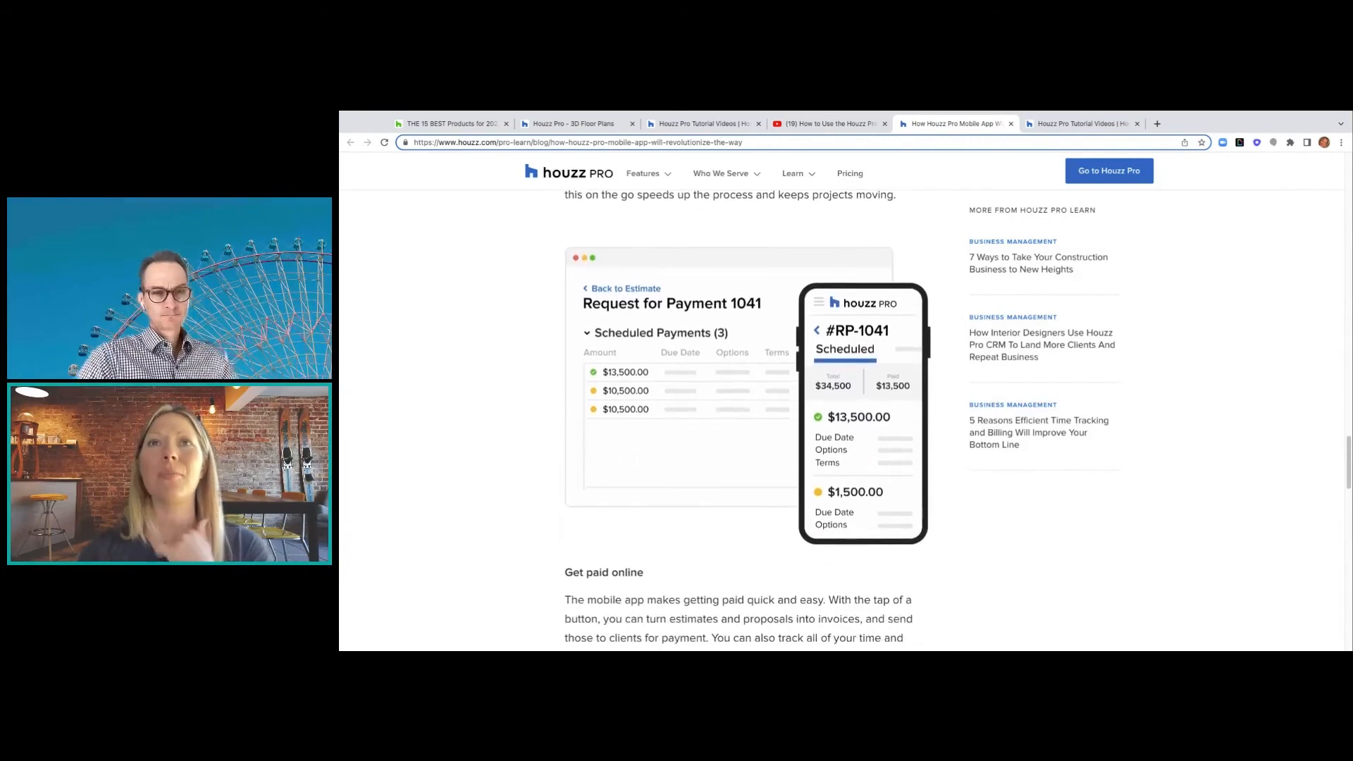
scroll(747, 422, "down", 2)
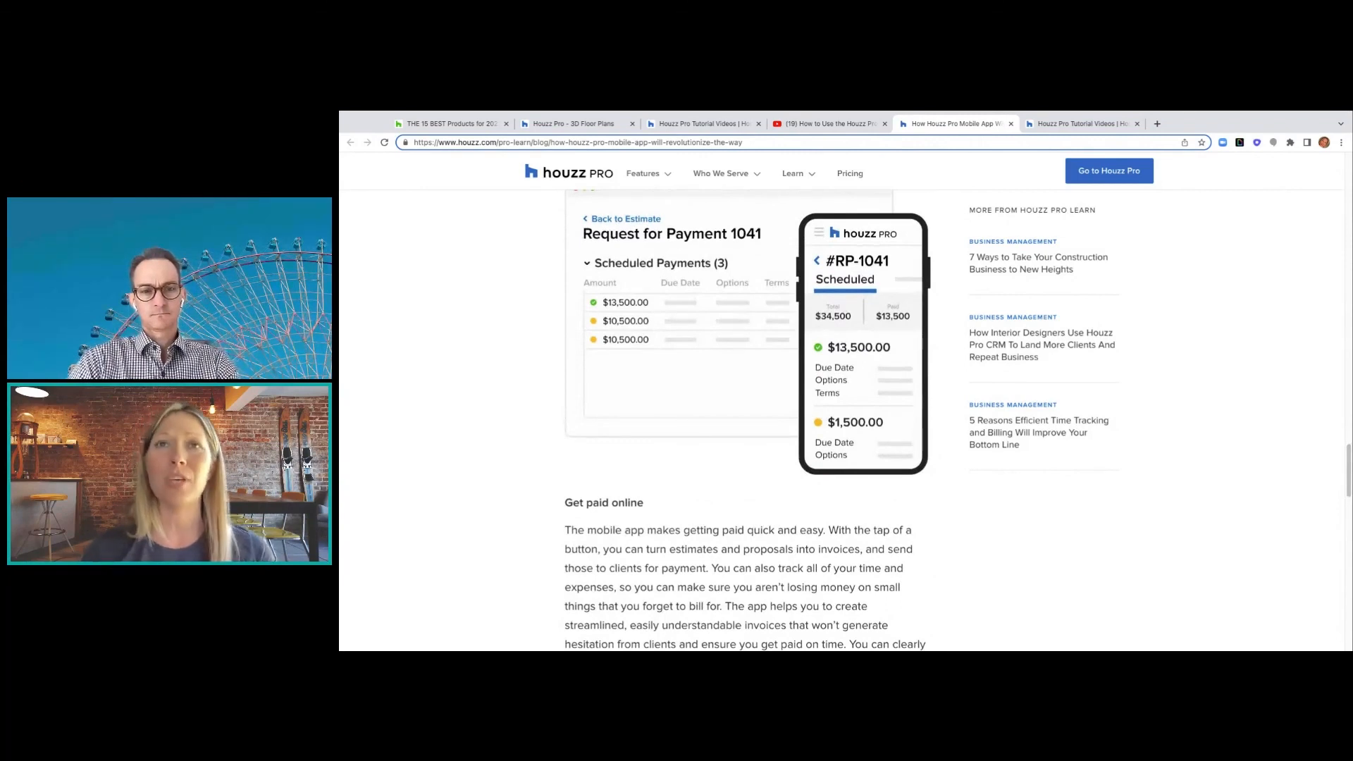
scroll(747, 422, "down", 3)
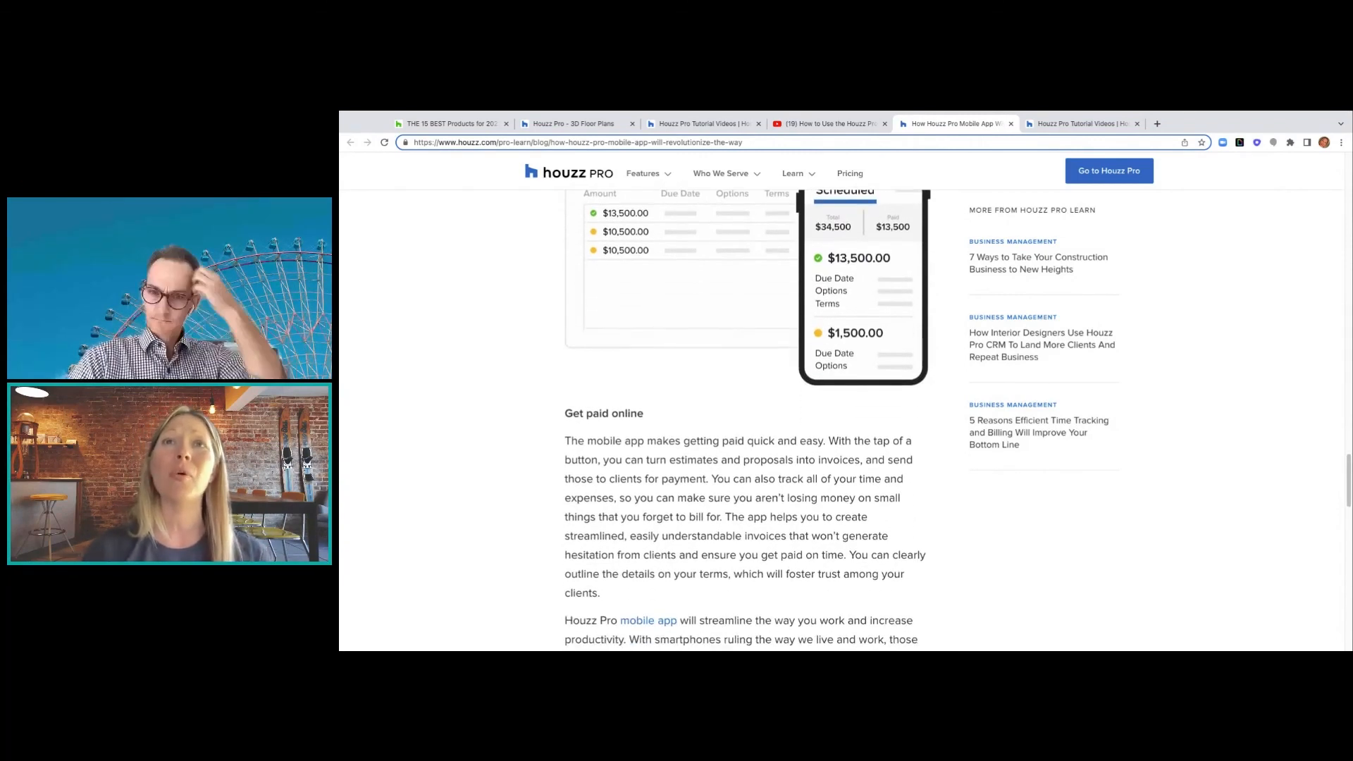
scroll(747, 422, "down", 5)
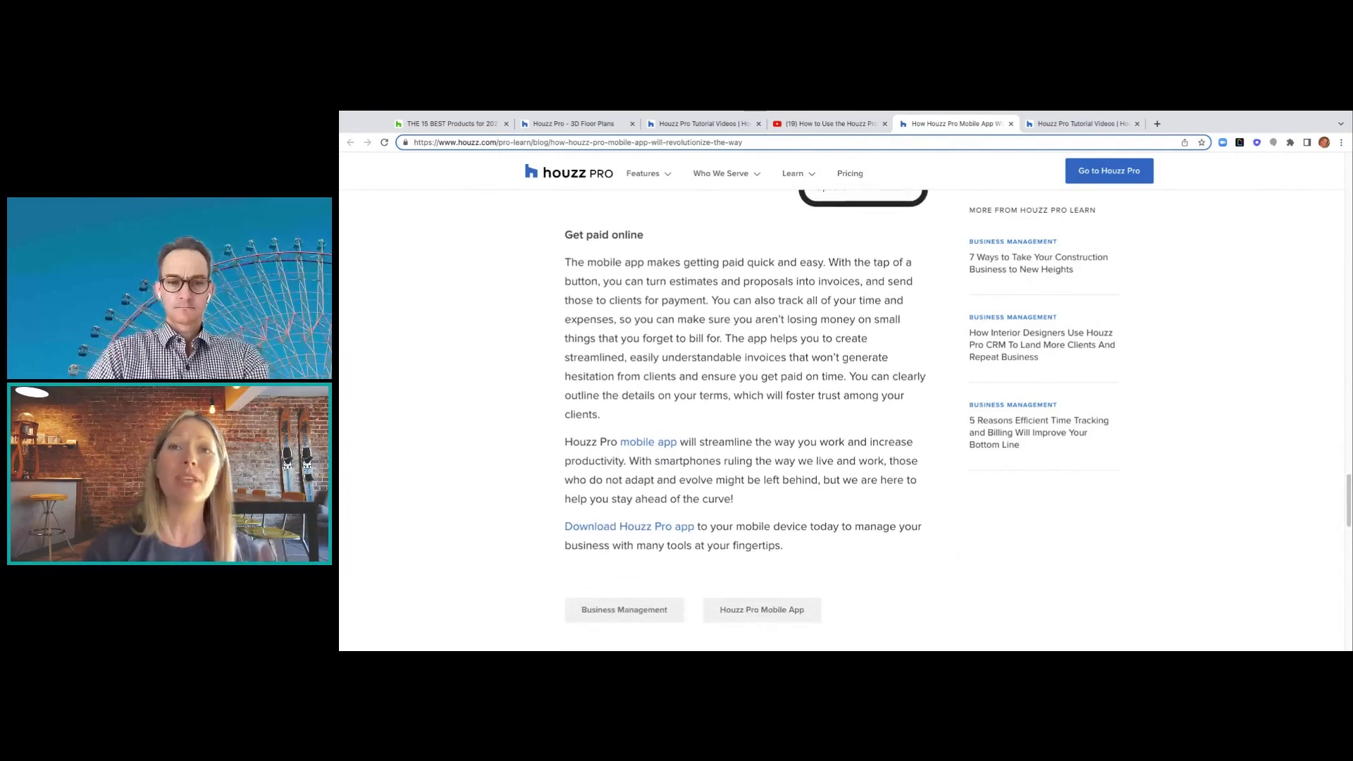
scroll(747, 423, "down", 7)
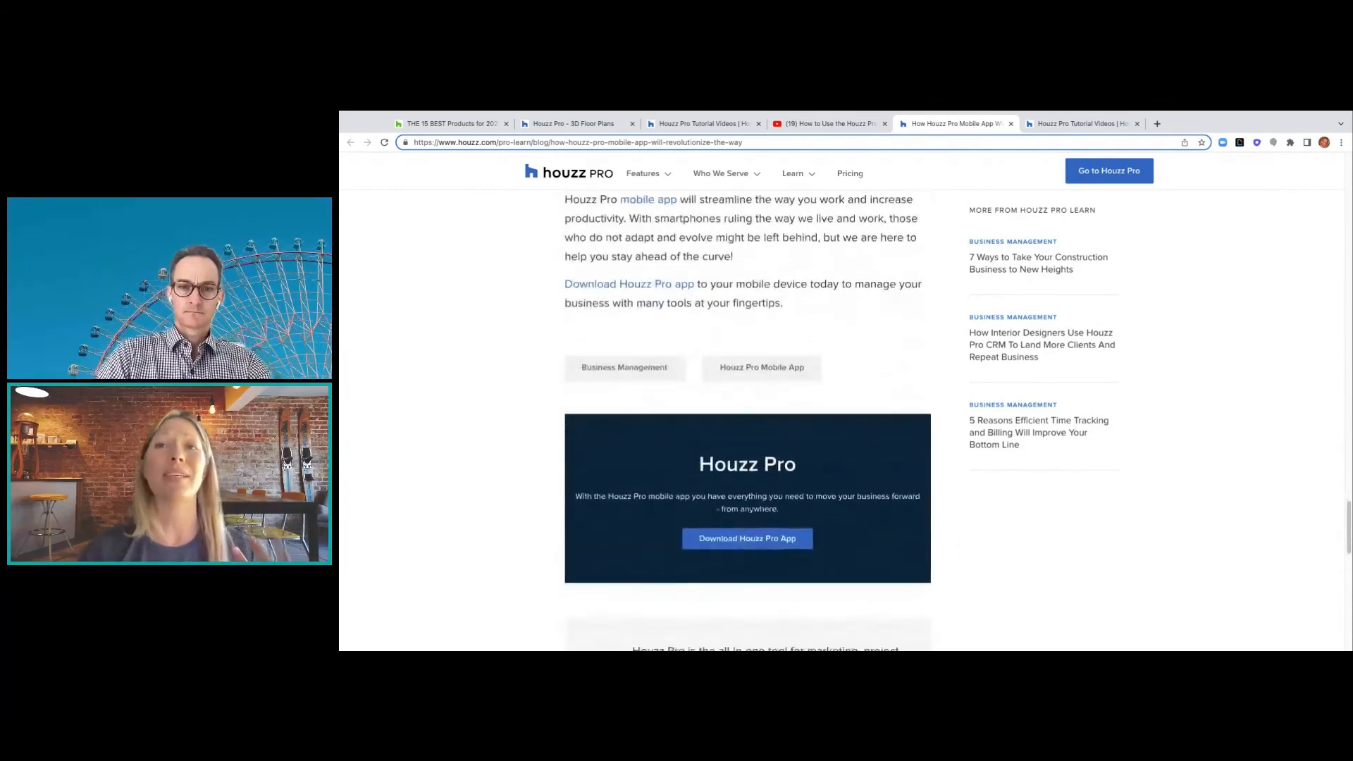
scroll(774, 525, "down", 1)
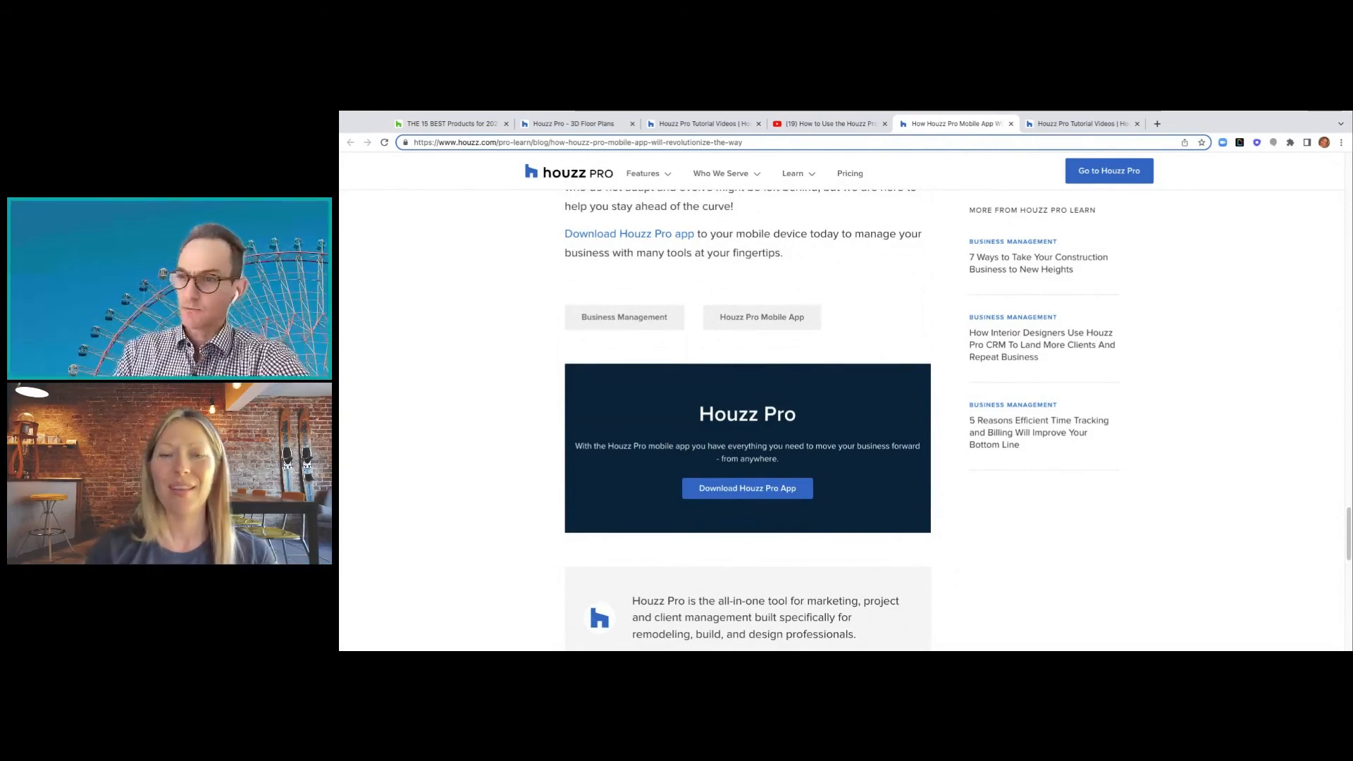
- Scroll back up the mobile app article, then bring up the Houzz Pro: Life-Sized Walkthroughs YouTube video
scroll(945, 380, "up", 6)
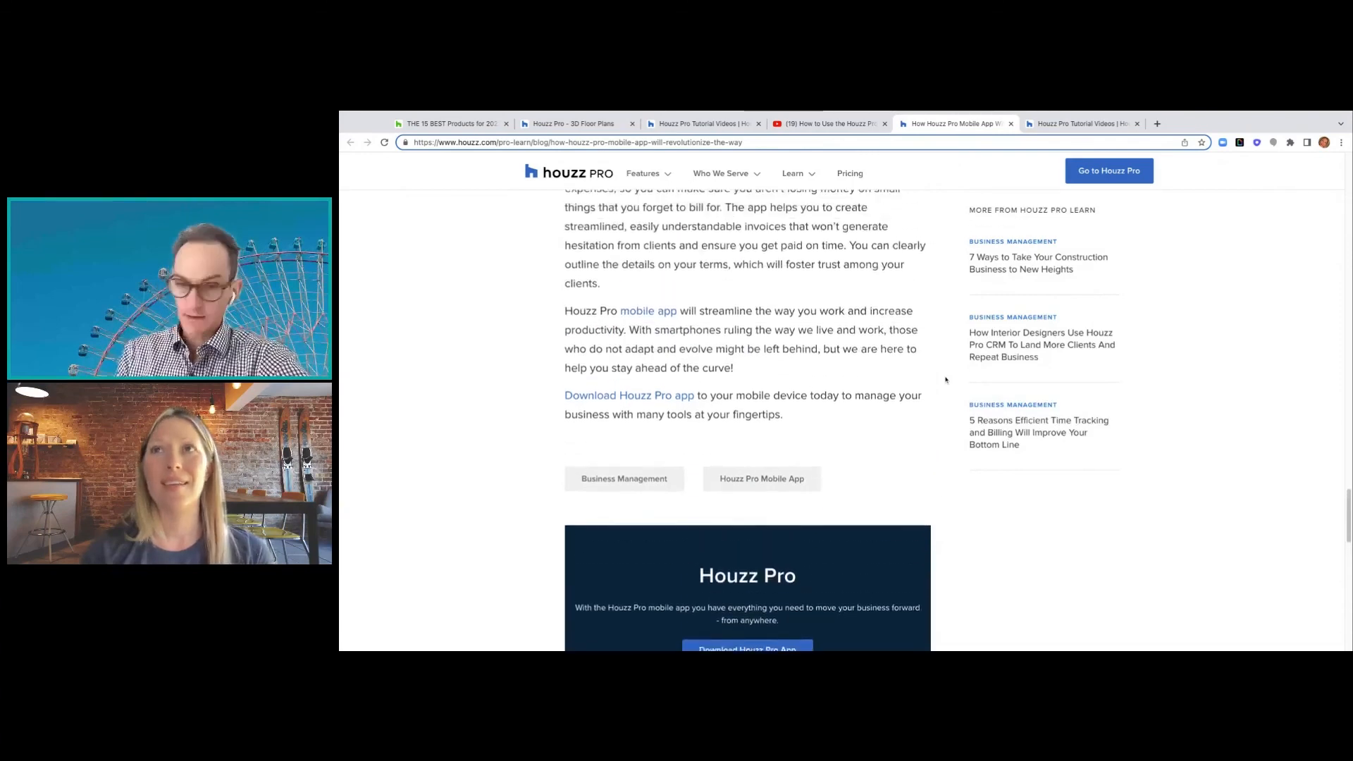
scroll(946, 380, "up", 11)
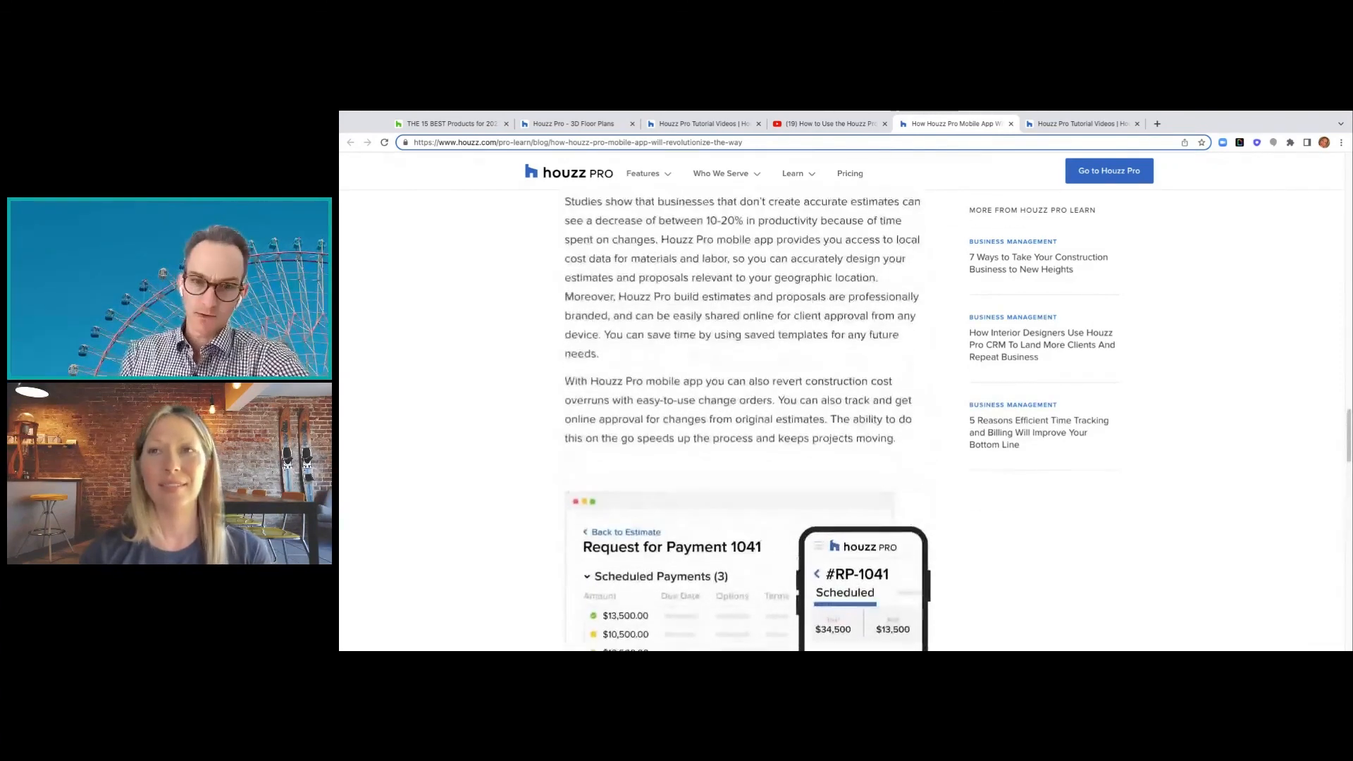
scroll(946, 379, "up", 6)
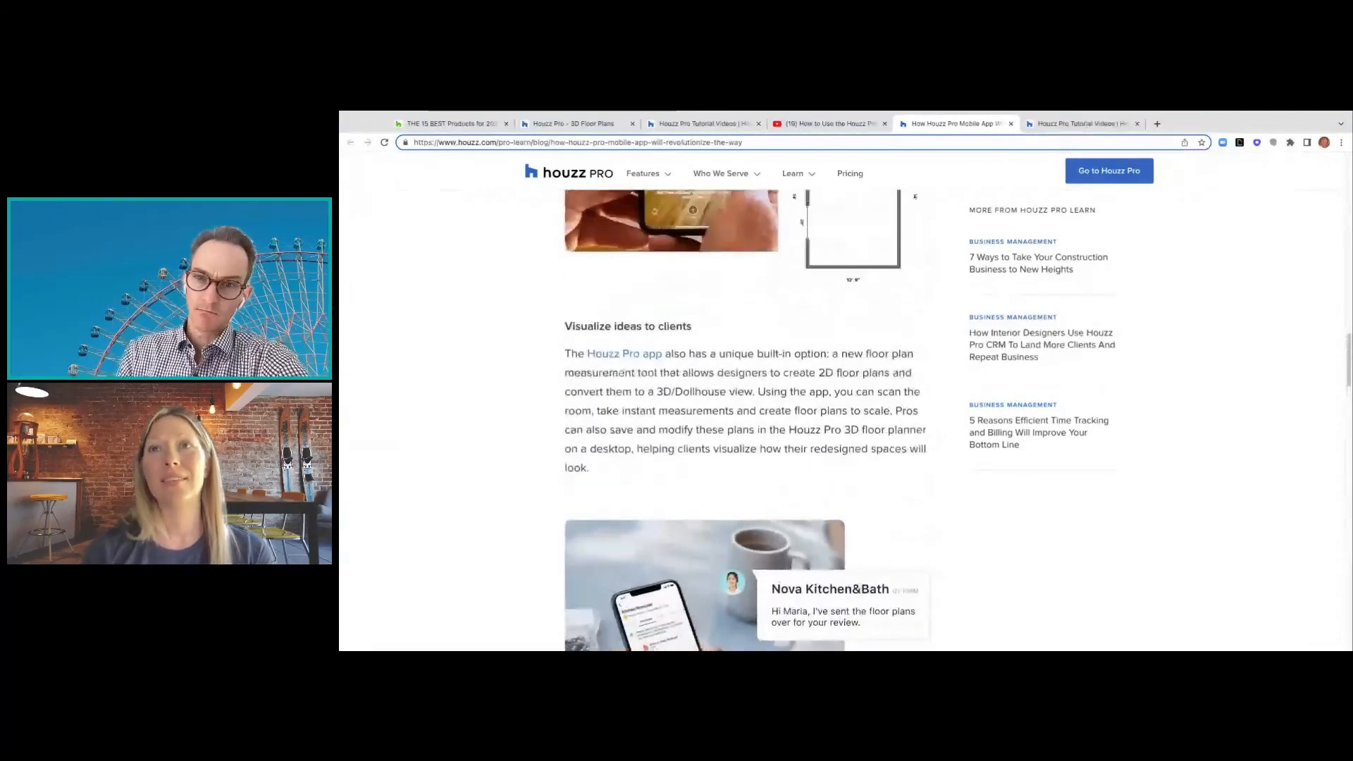
scroll(946, 380, "up", 1)
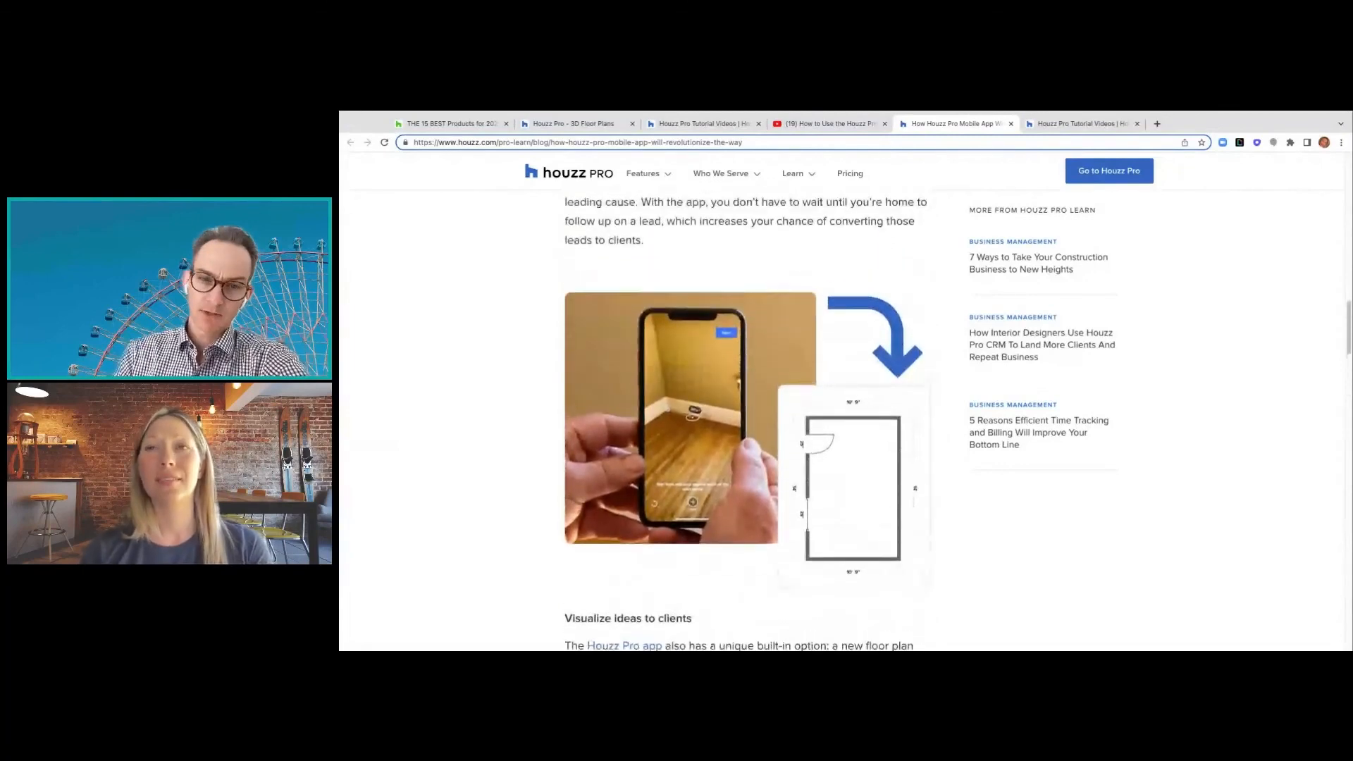
scroll(946, 380, "up", 1)
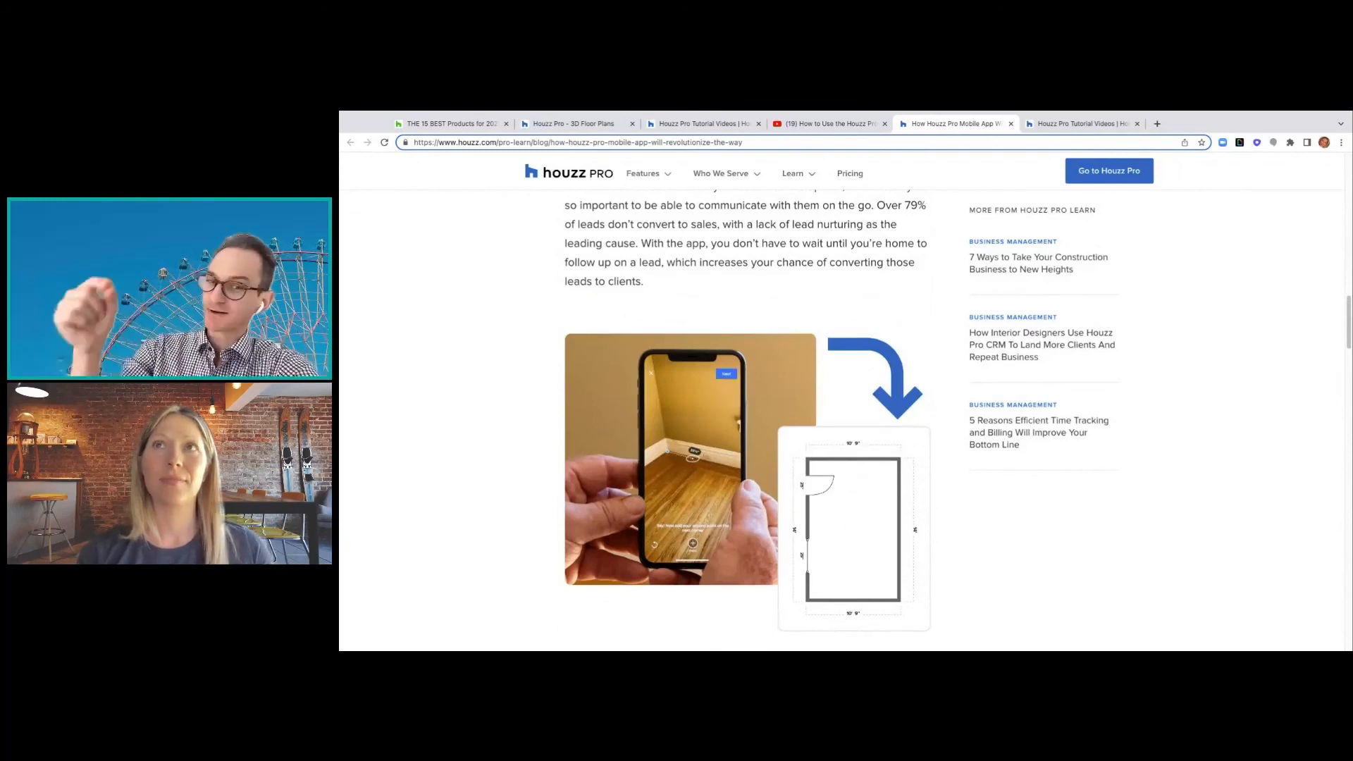
scroll(946, 380, "up", 1)
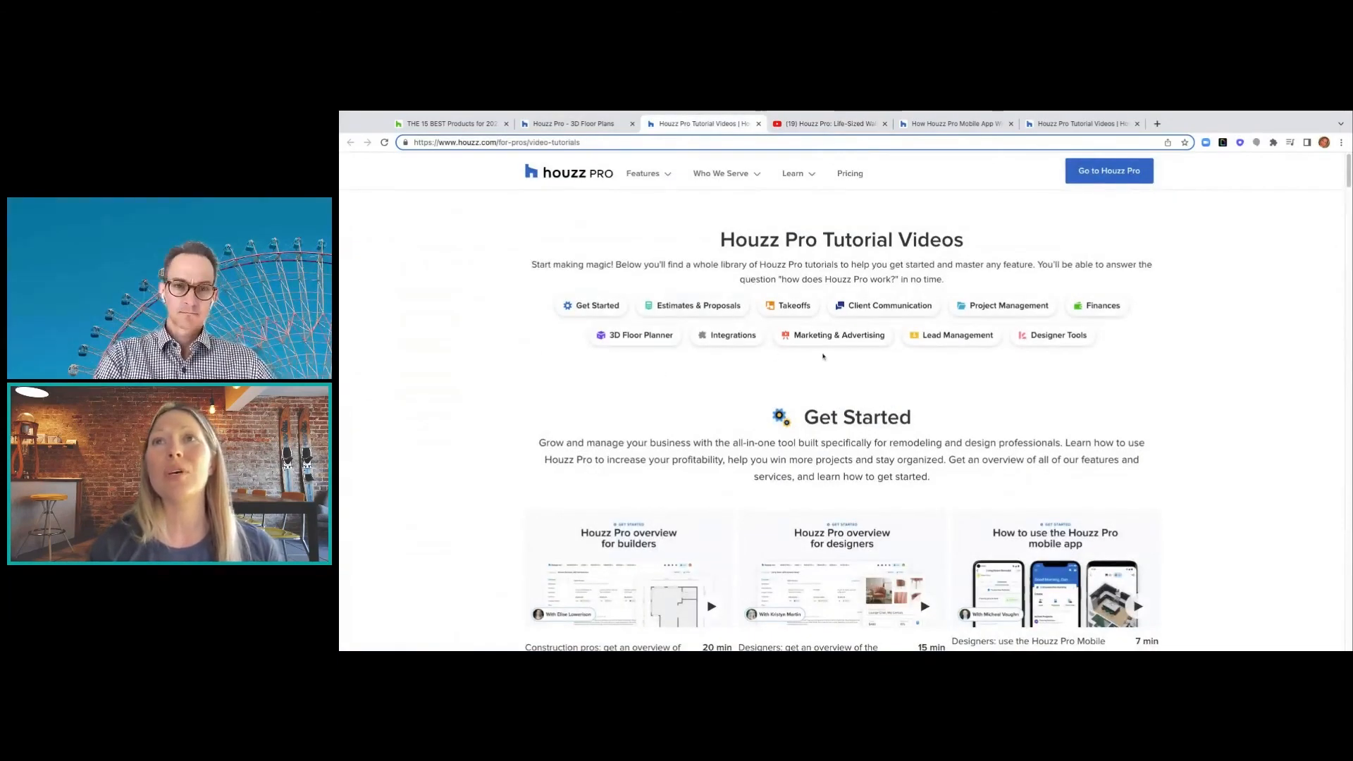
left_click(816, 175)
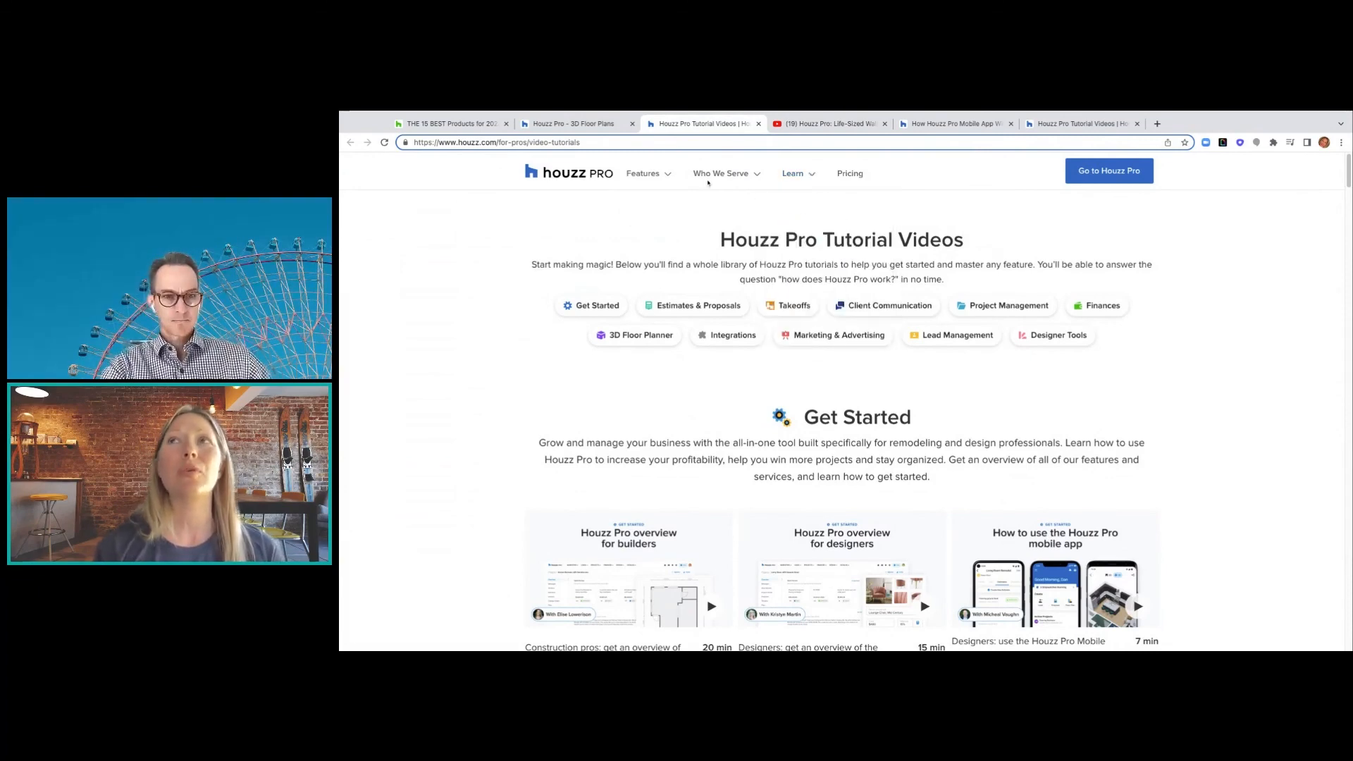
left_click(823, 122)
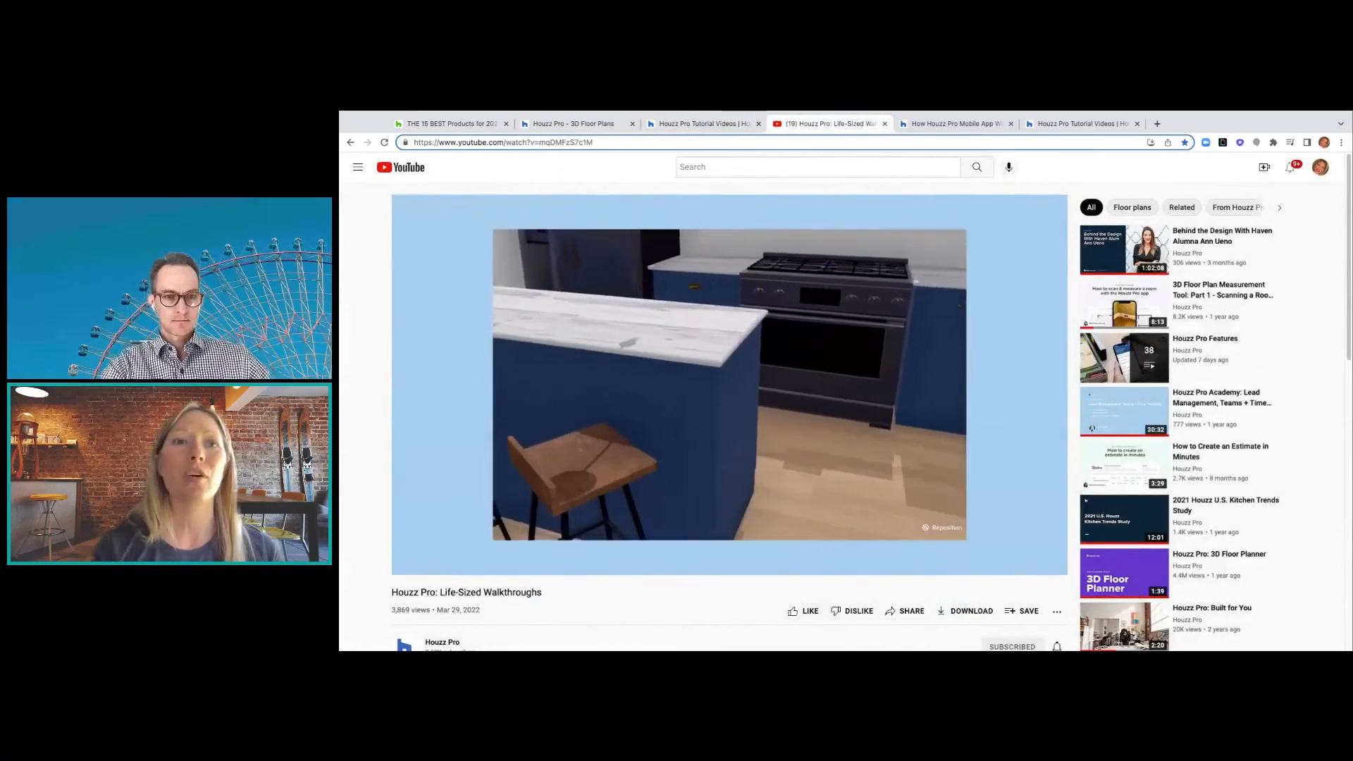
- Browse the Houzz Pro YouTube channel page, then return to the Houzz Pro home dashboard
left_click(442, 643)
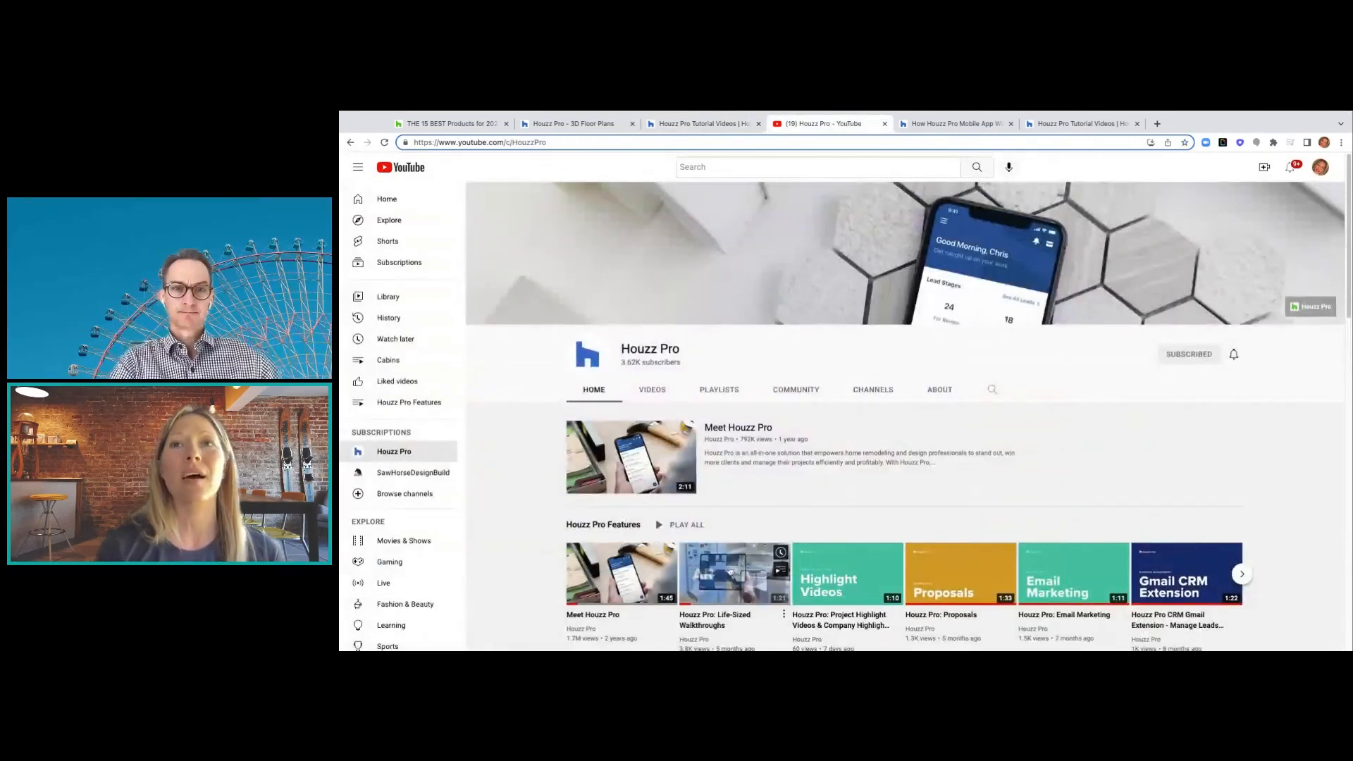
scroll(730, 571, "down", 1)
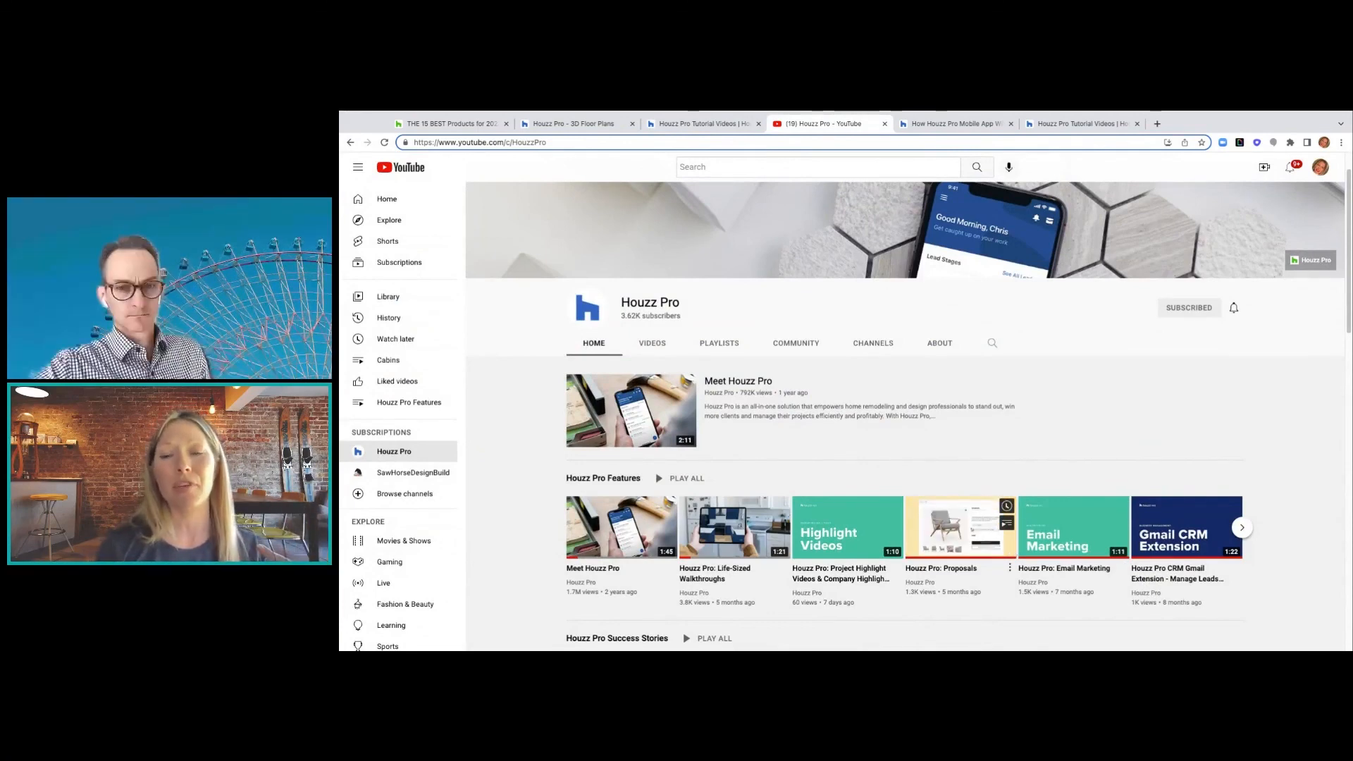
left_click(573, 124)
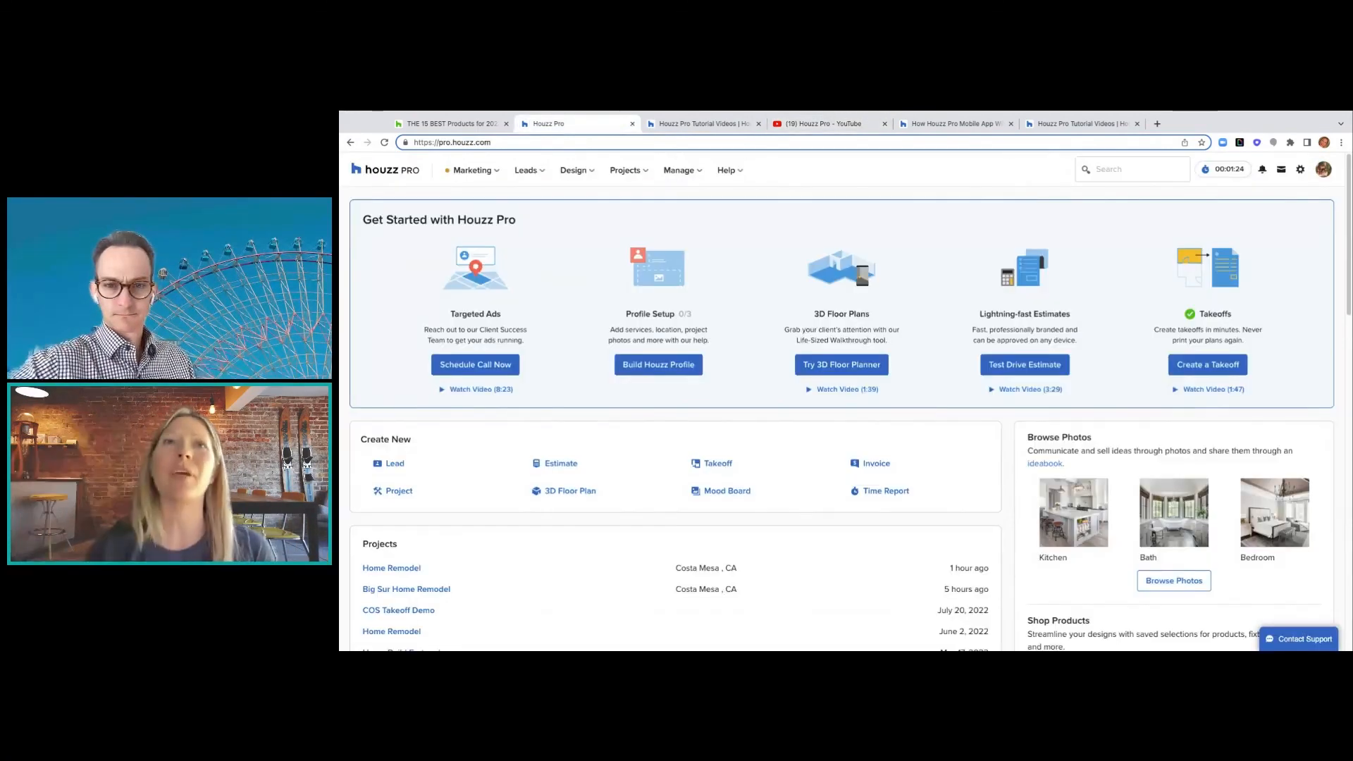